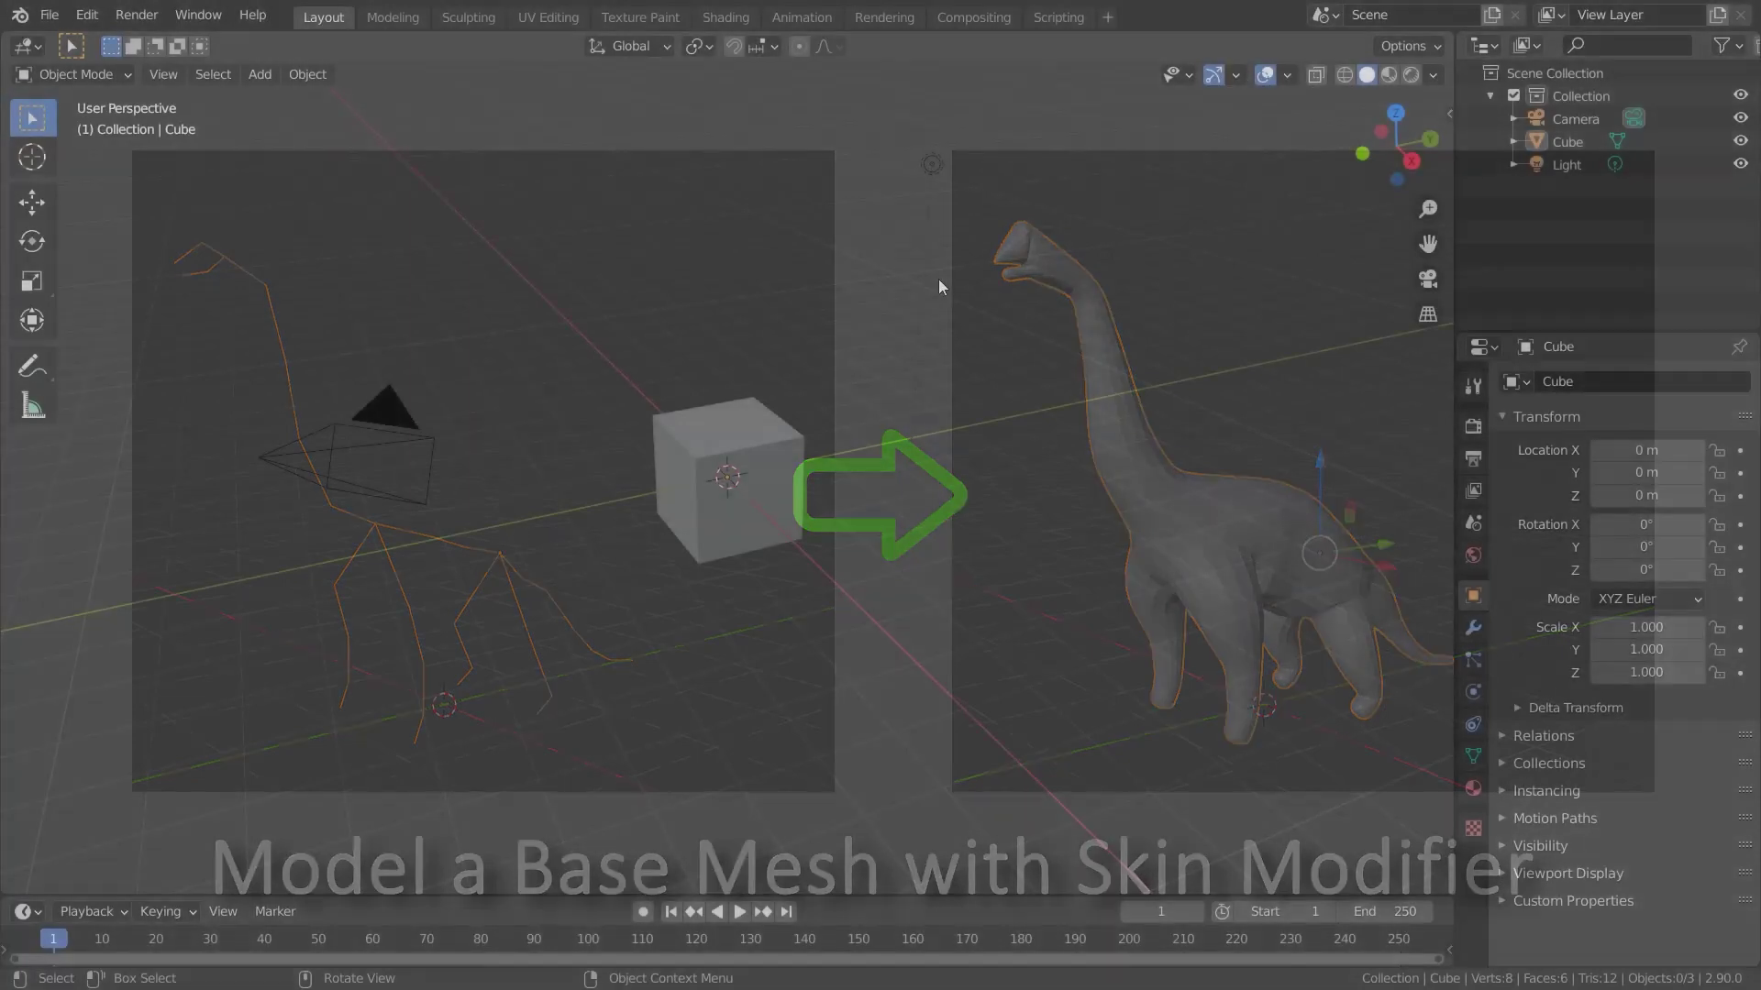
Delete the default light and camera, keeping only the cube in the scene
click(953, 174)
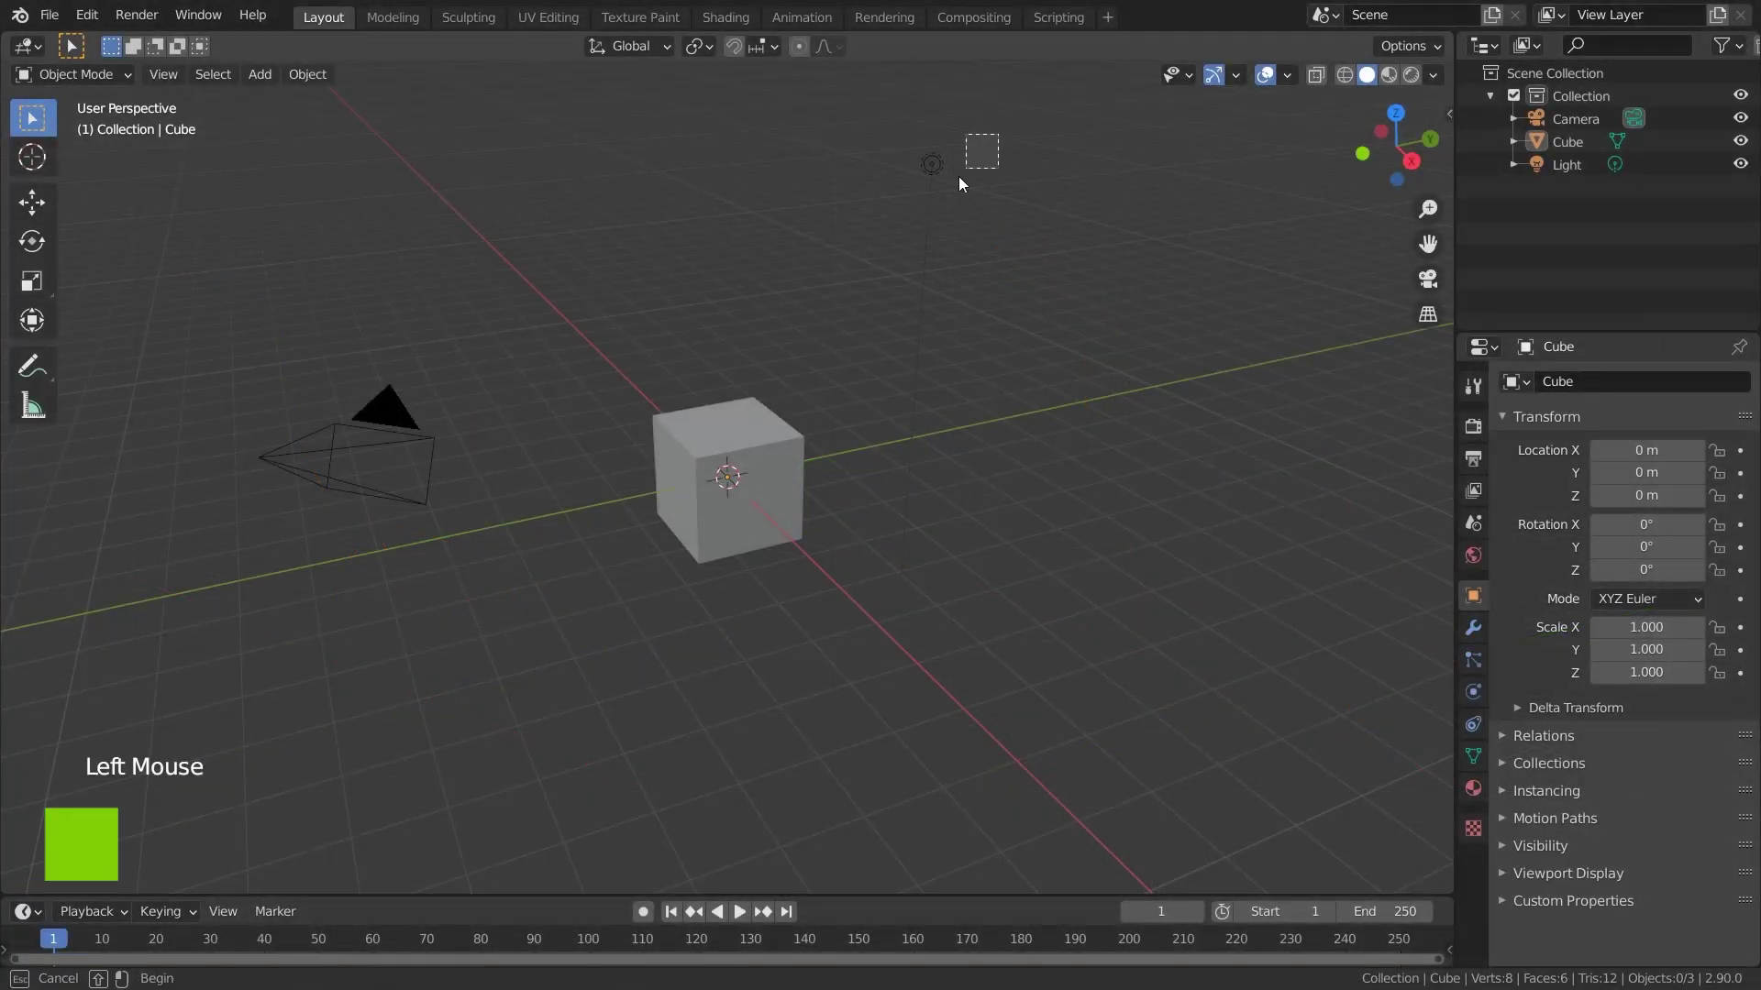
key(Delete)
click(376, 458)
key(Delete)
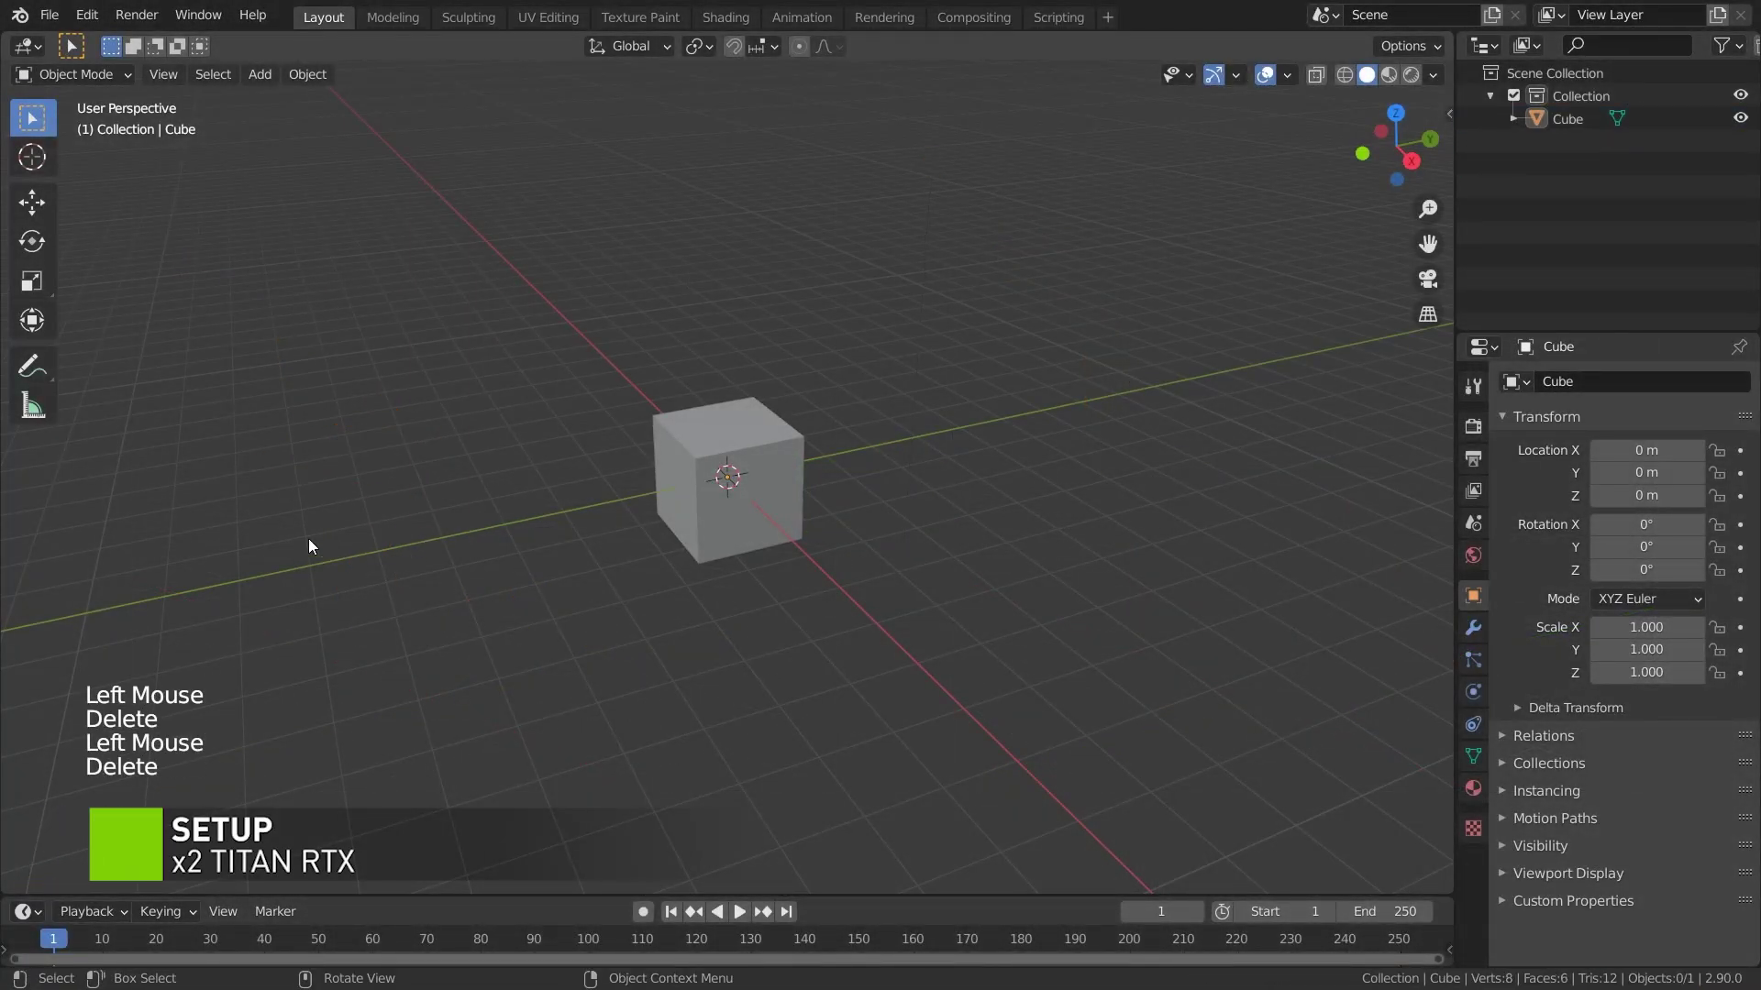
Bring the dinosaur skeleton reference image into the right view and move it to about Y -0.05 m, Z 1.85 m
key(KP_3)
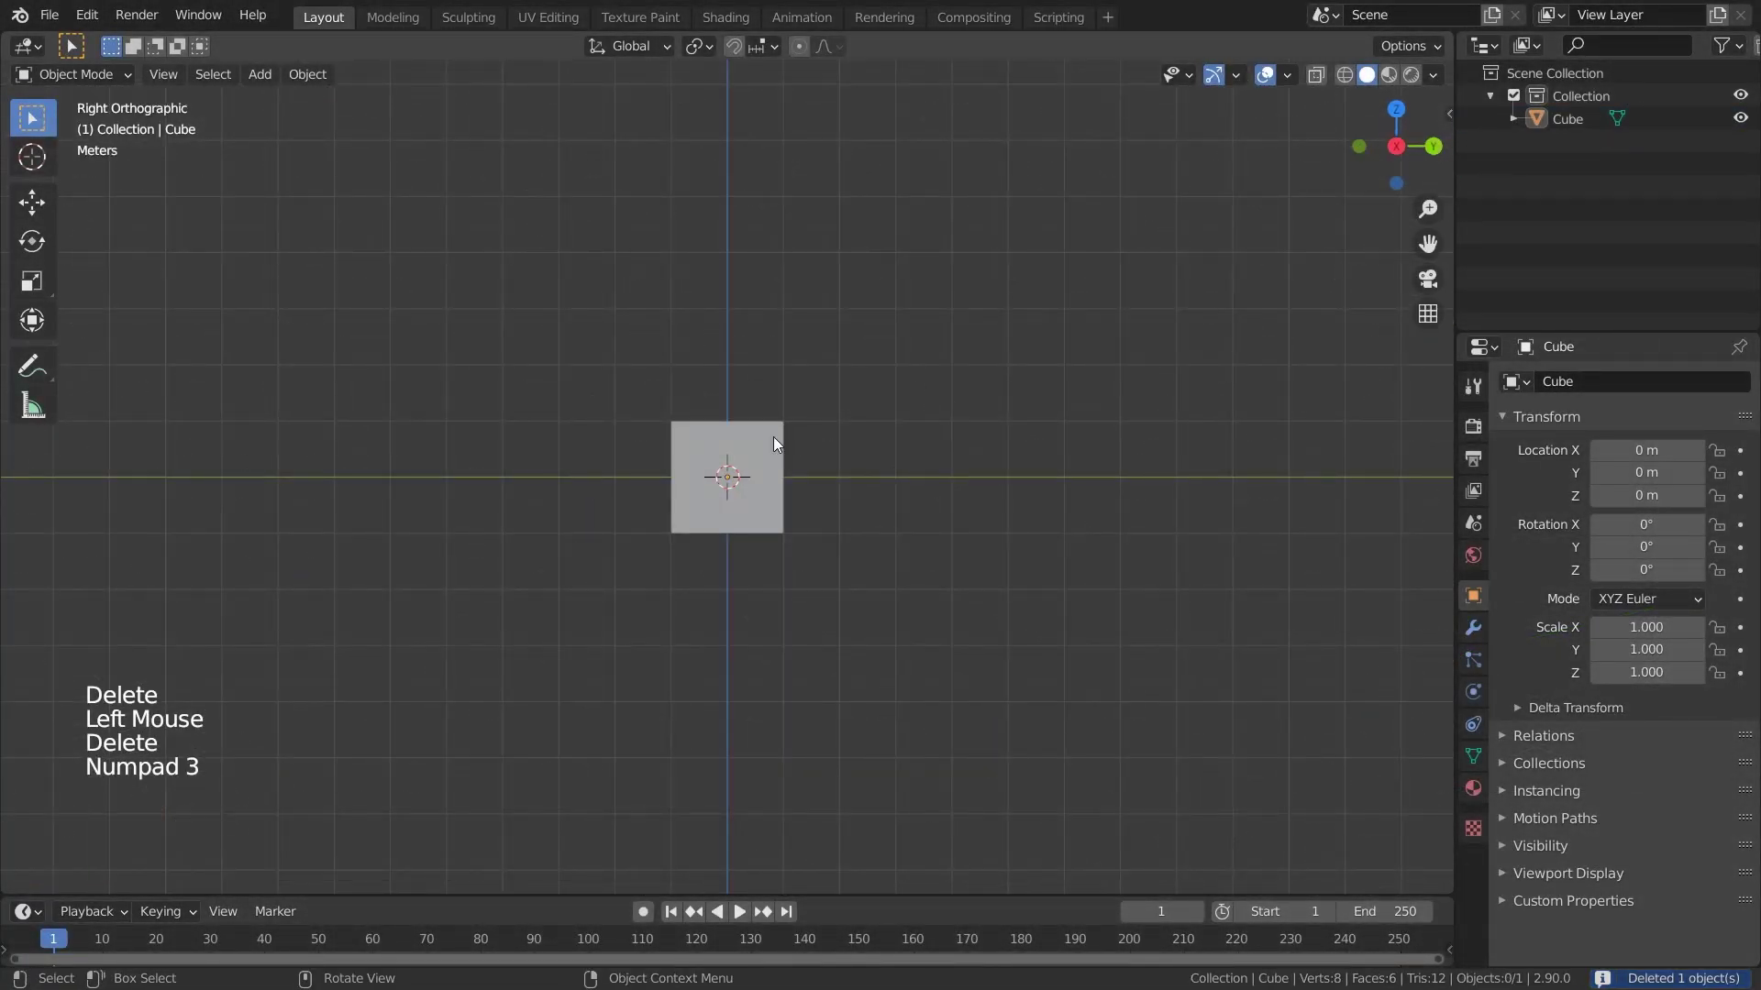
scroll(786, 436, up, 2)
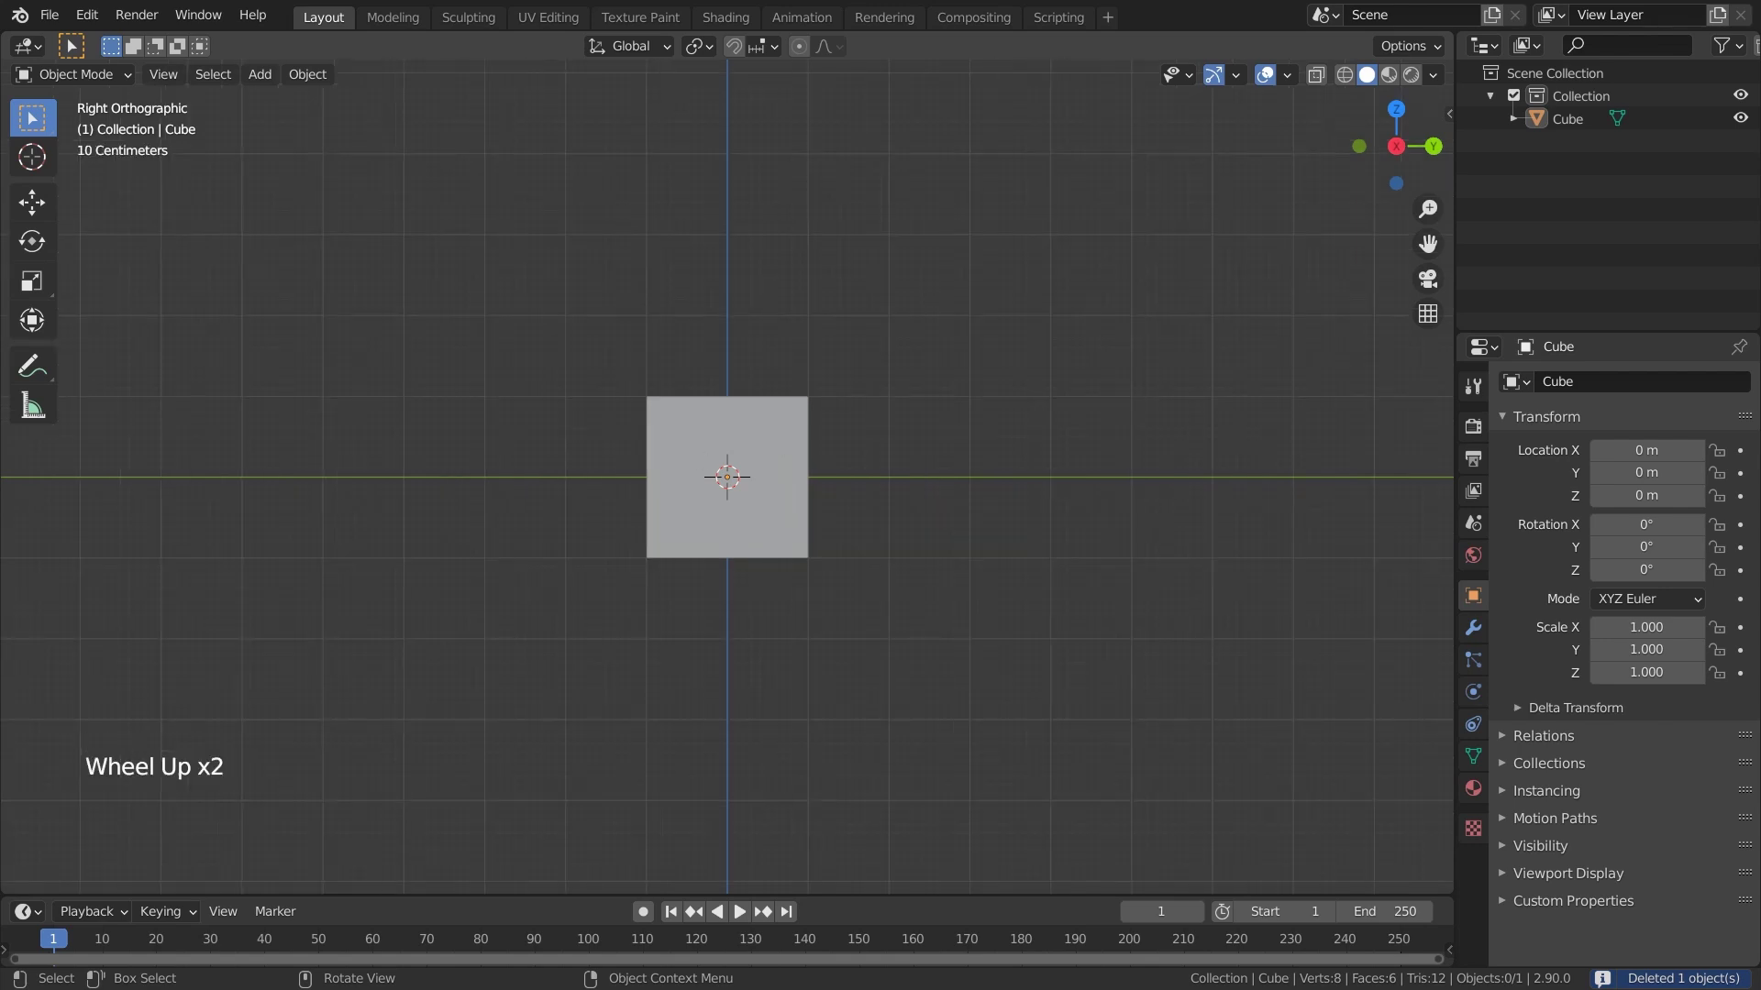
drag(898, 111, 891, 140)
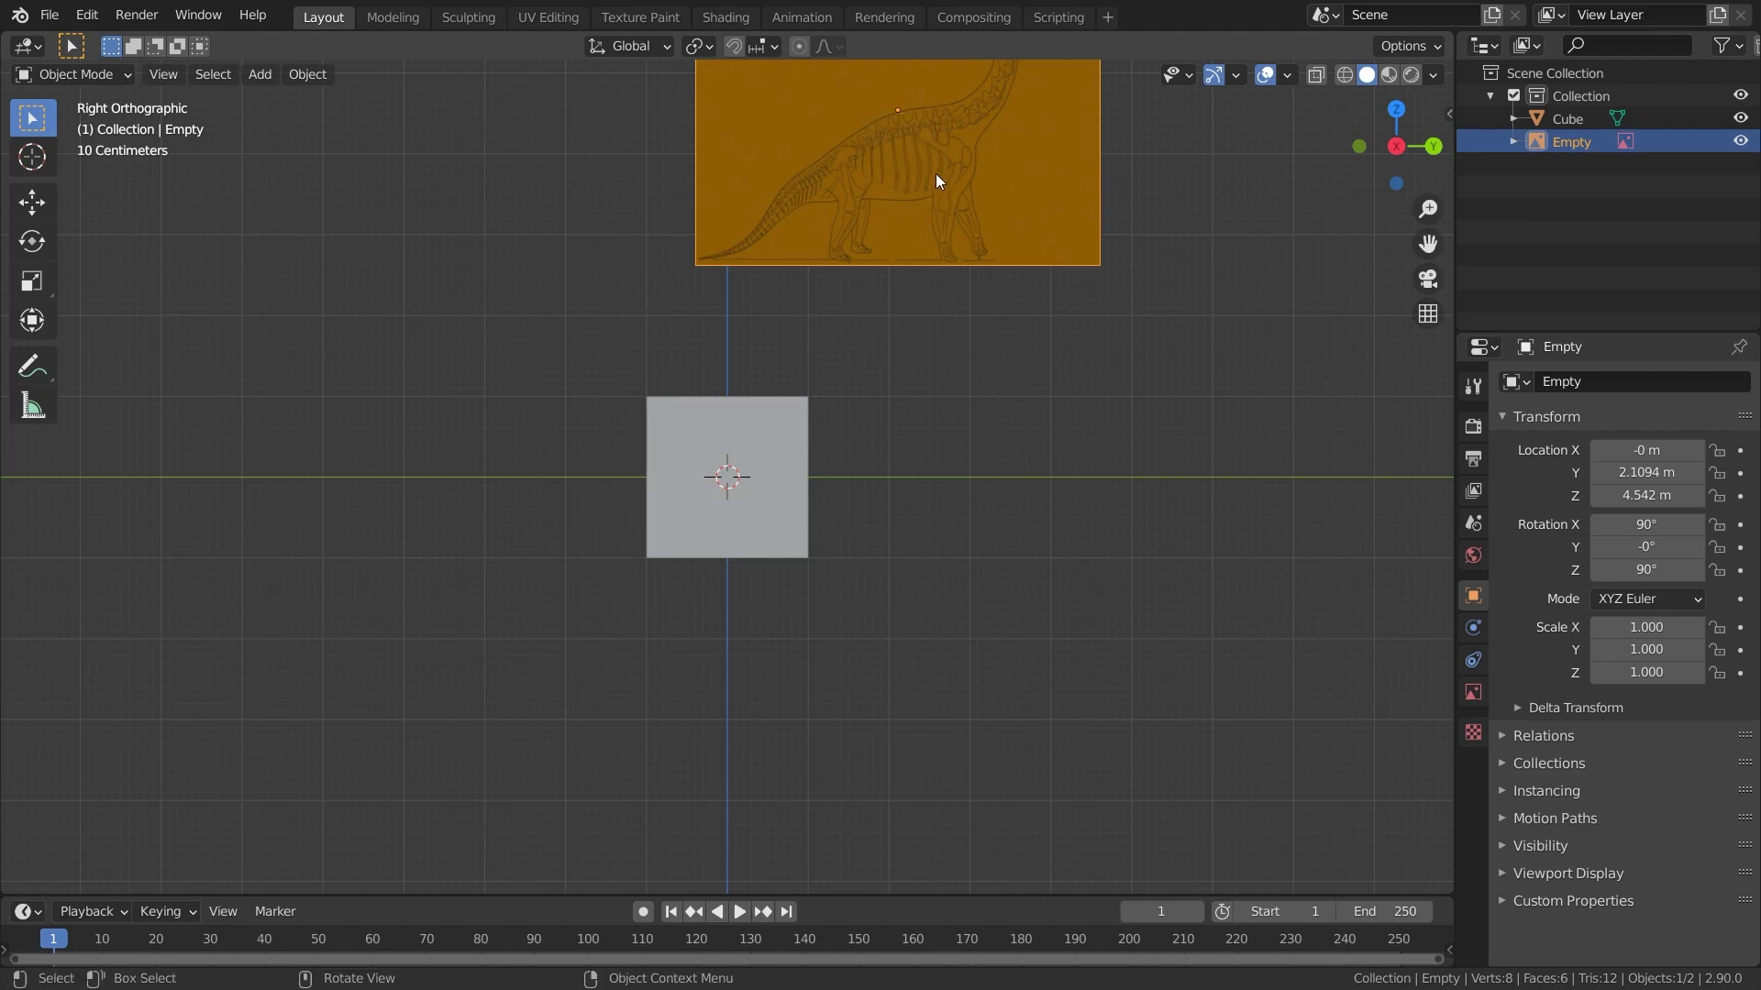
key(g)
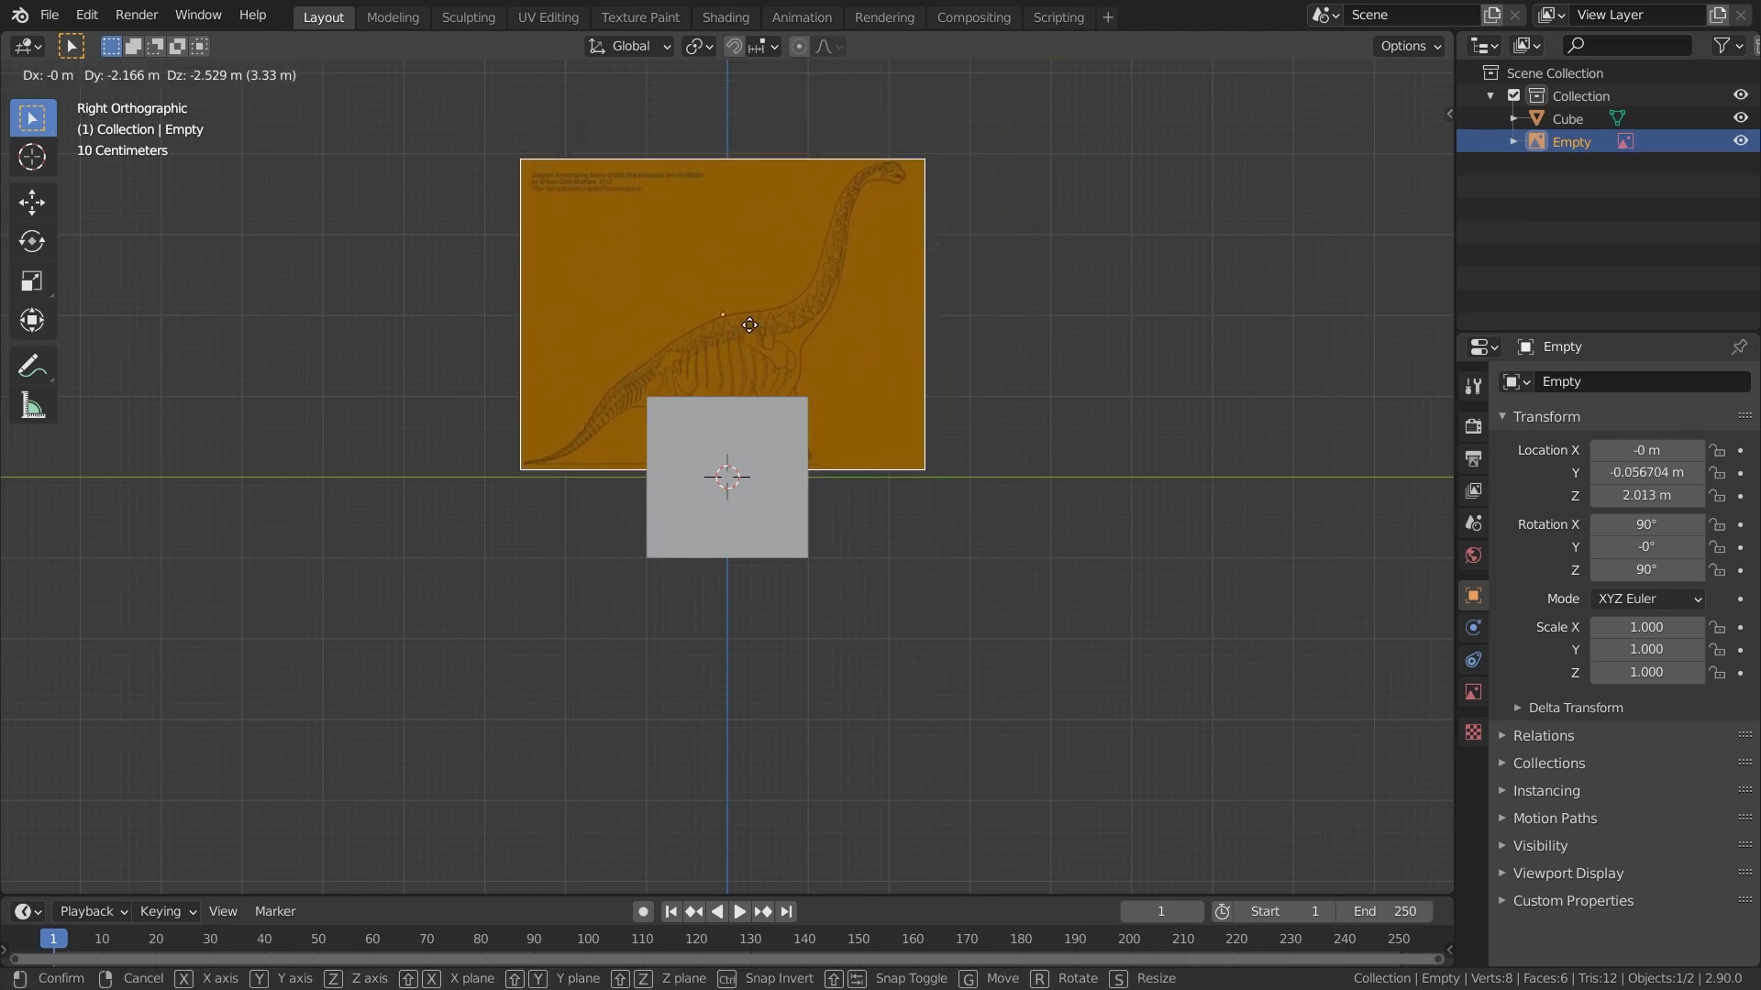
click(749, 334)
Move the reference image back along the X axis, behind the cube, to about -1.86 m
scroll(642, 394, up, 5)
middle_drag(459, 280, 815, 283)
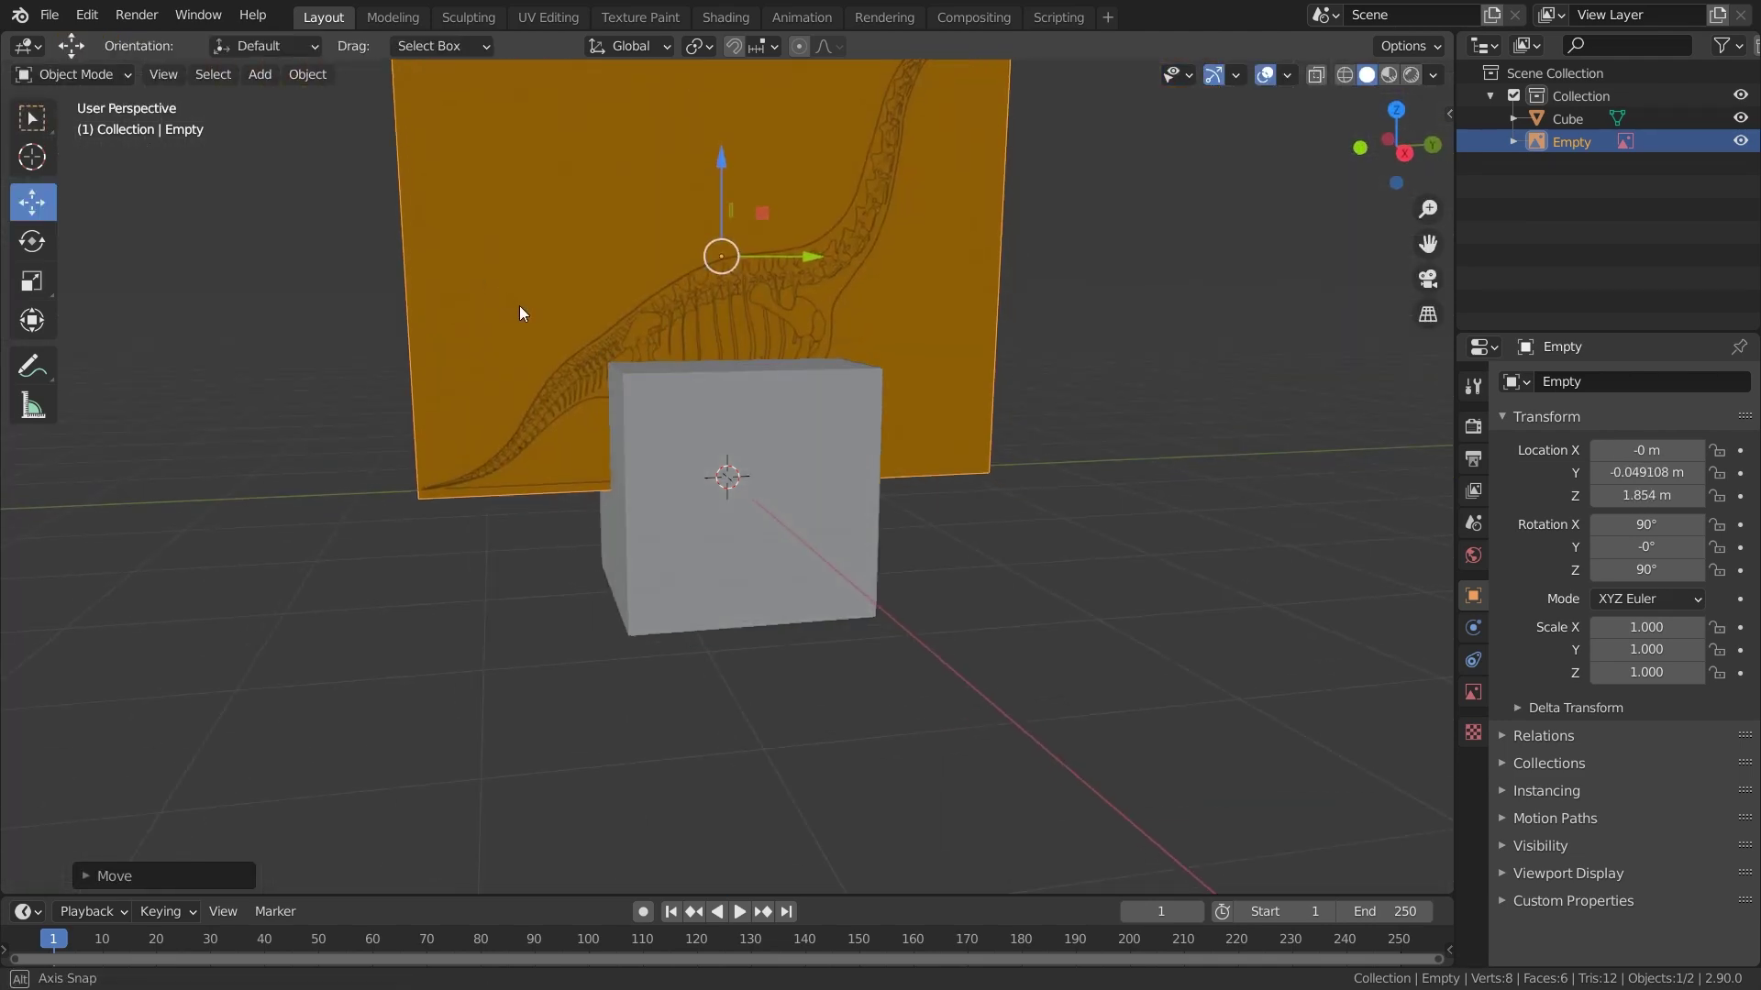
drag(814, 282, 658, 257)
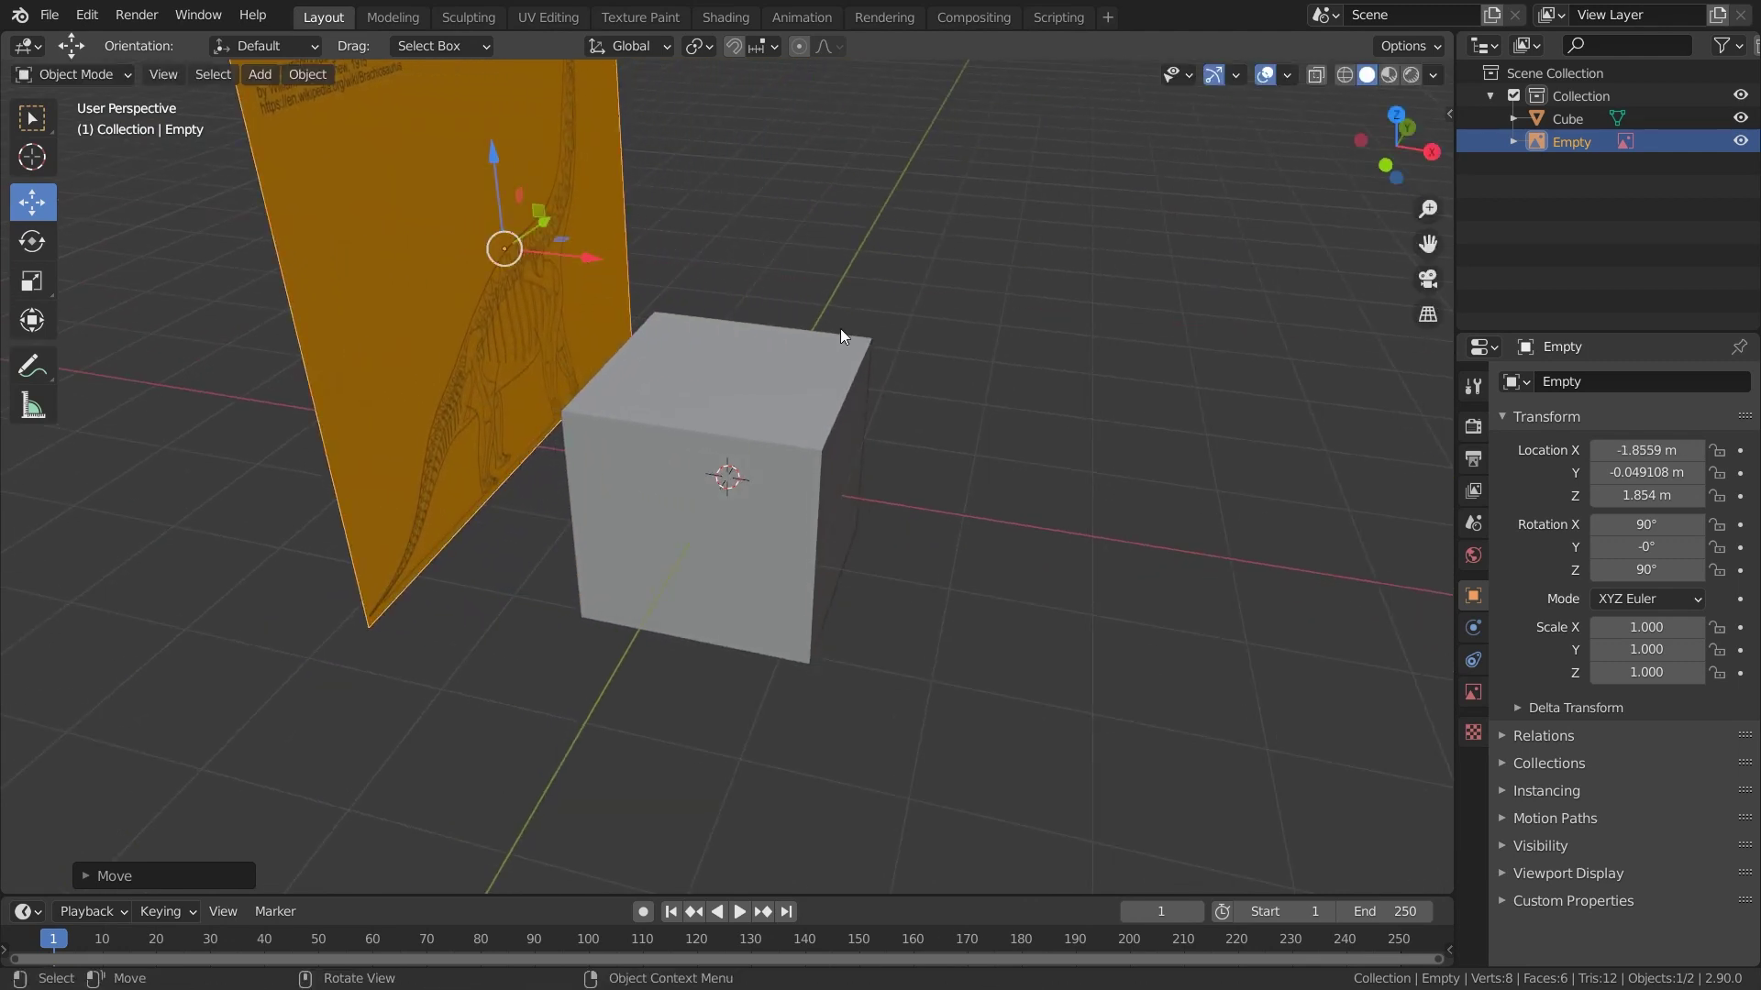
Merge all of the cube's vertices into a single vertex at its center
key(KP_3)
click(769, 406)
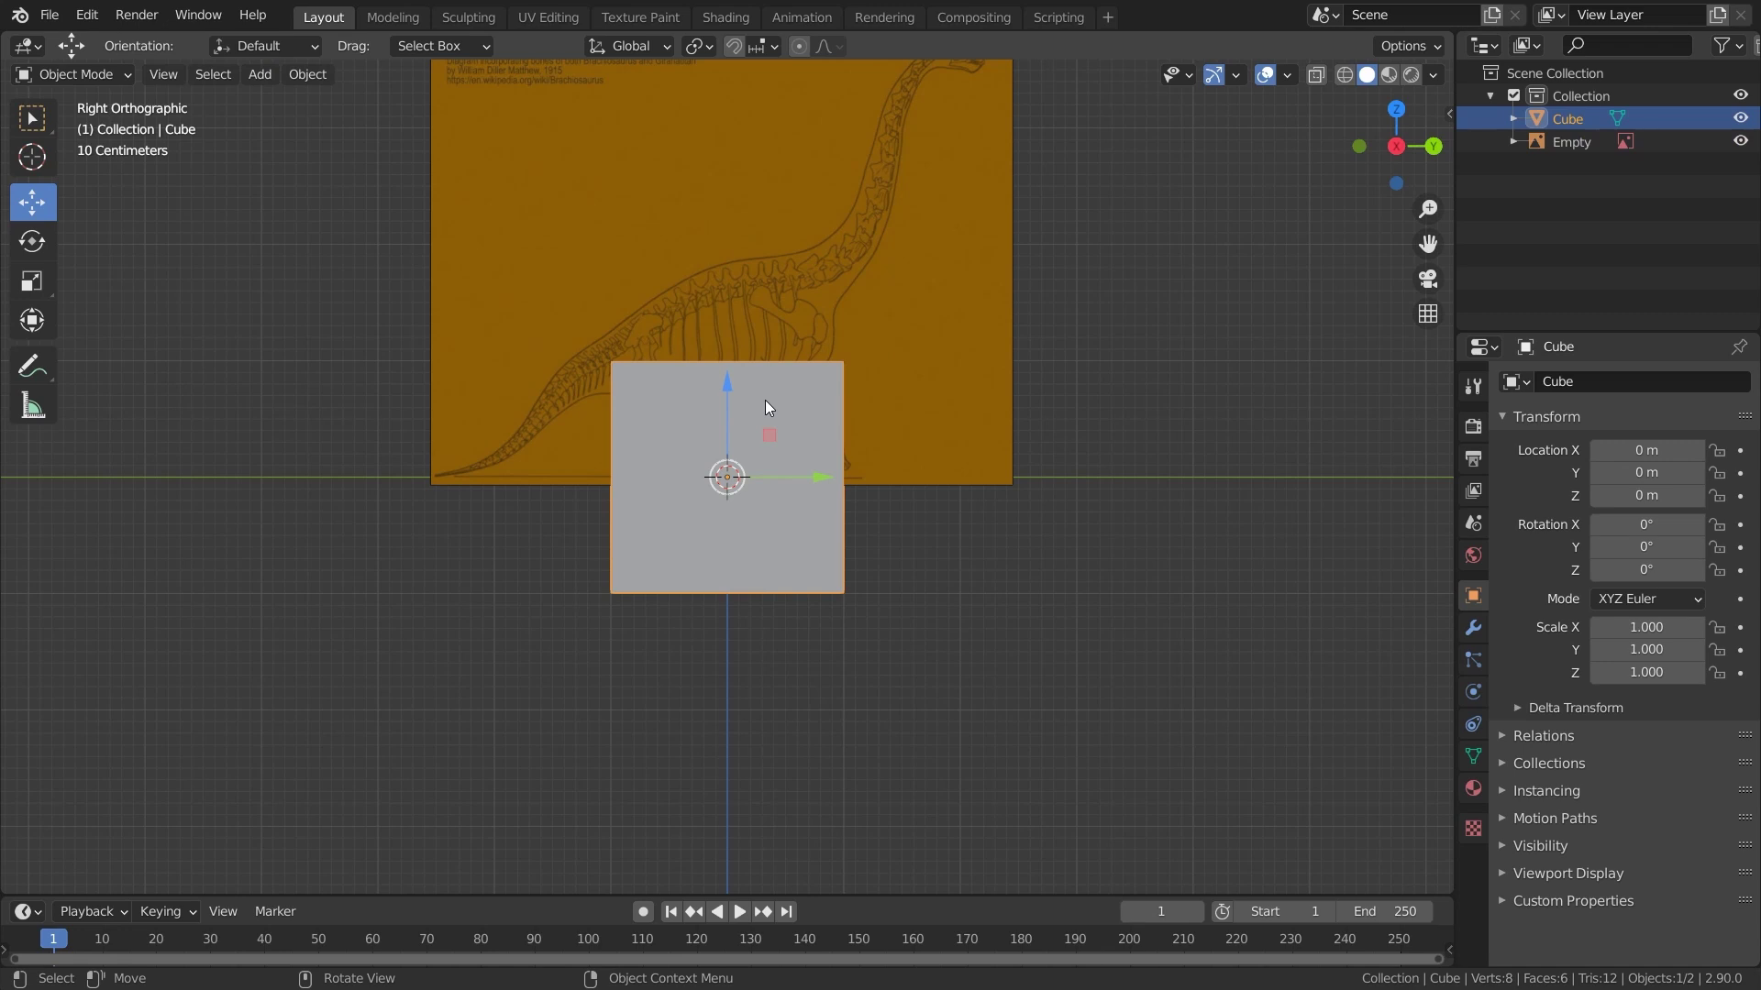
key(Tab)
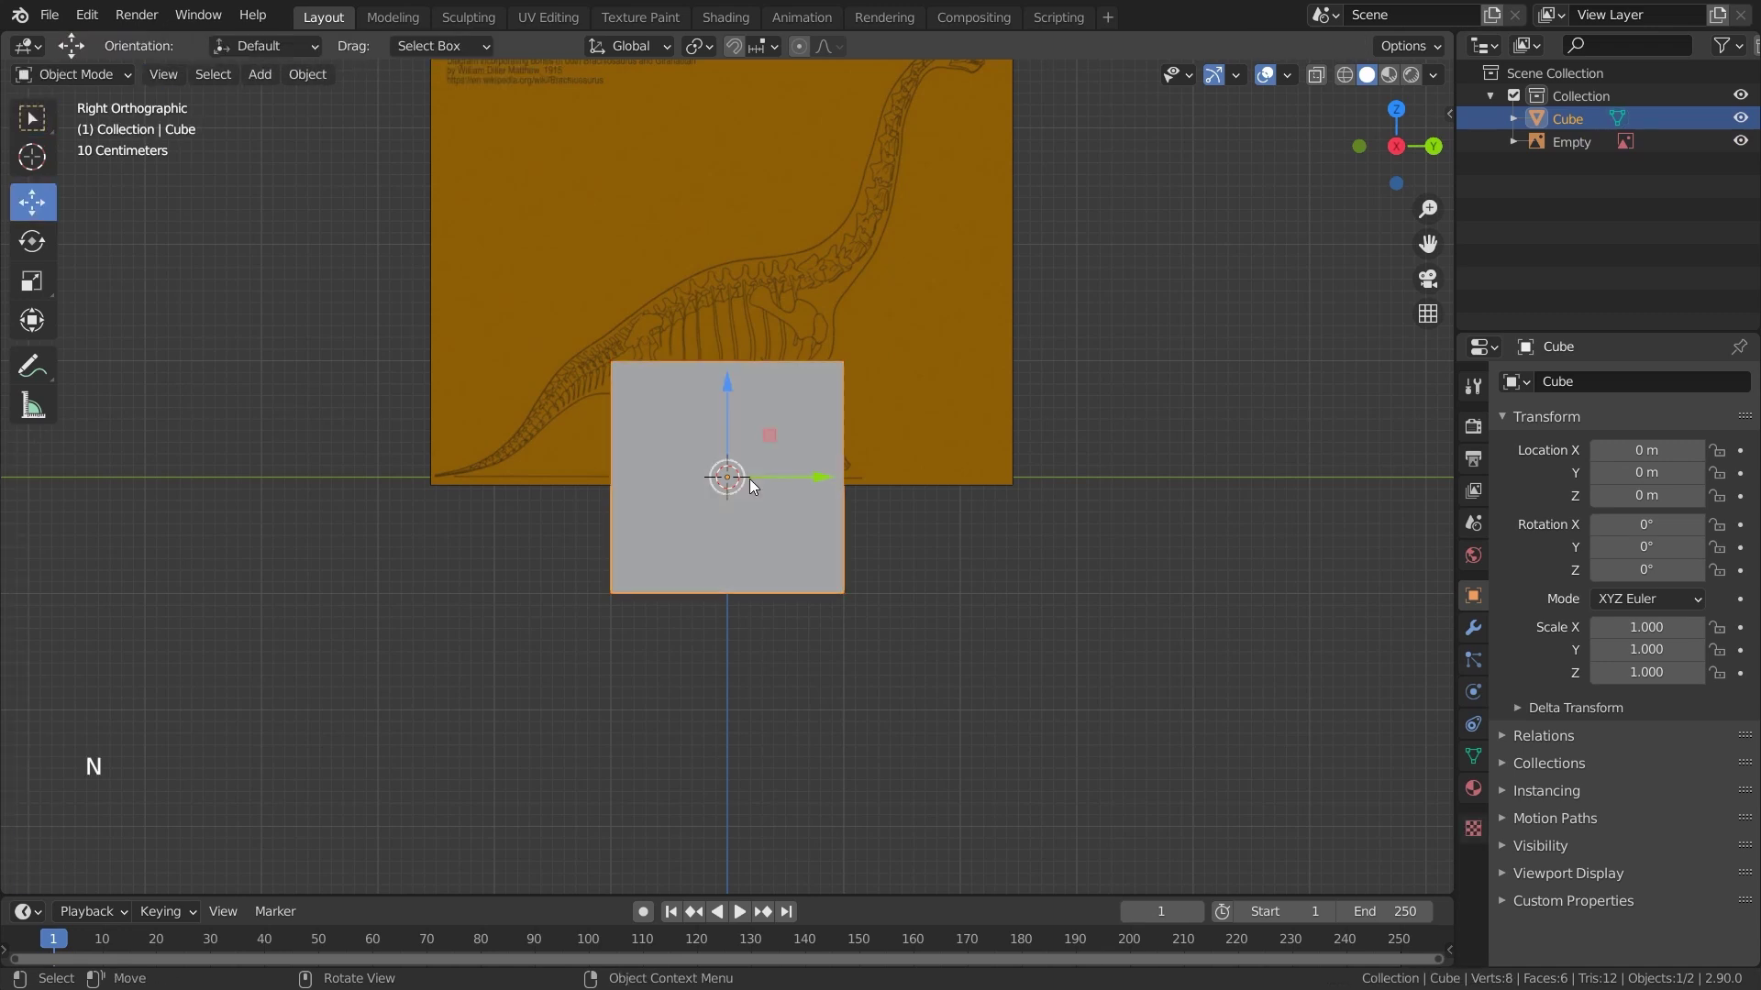
key(Tab)
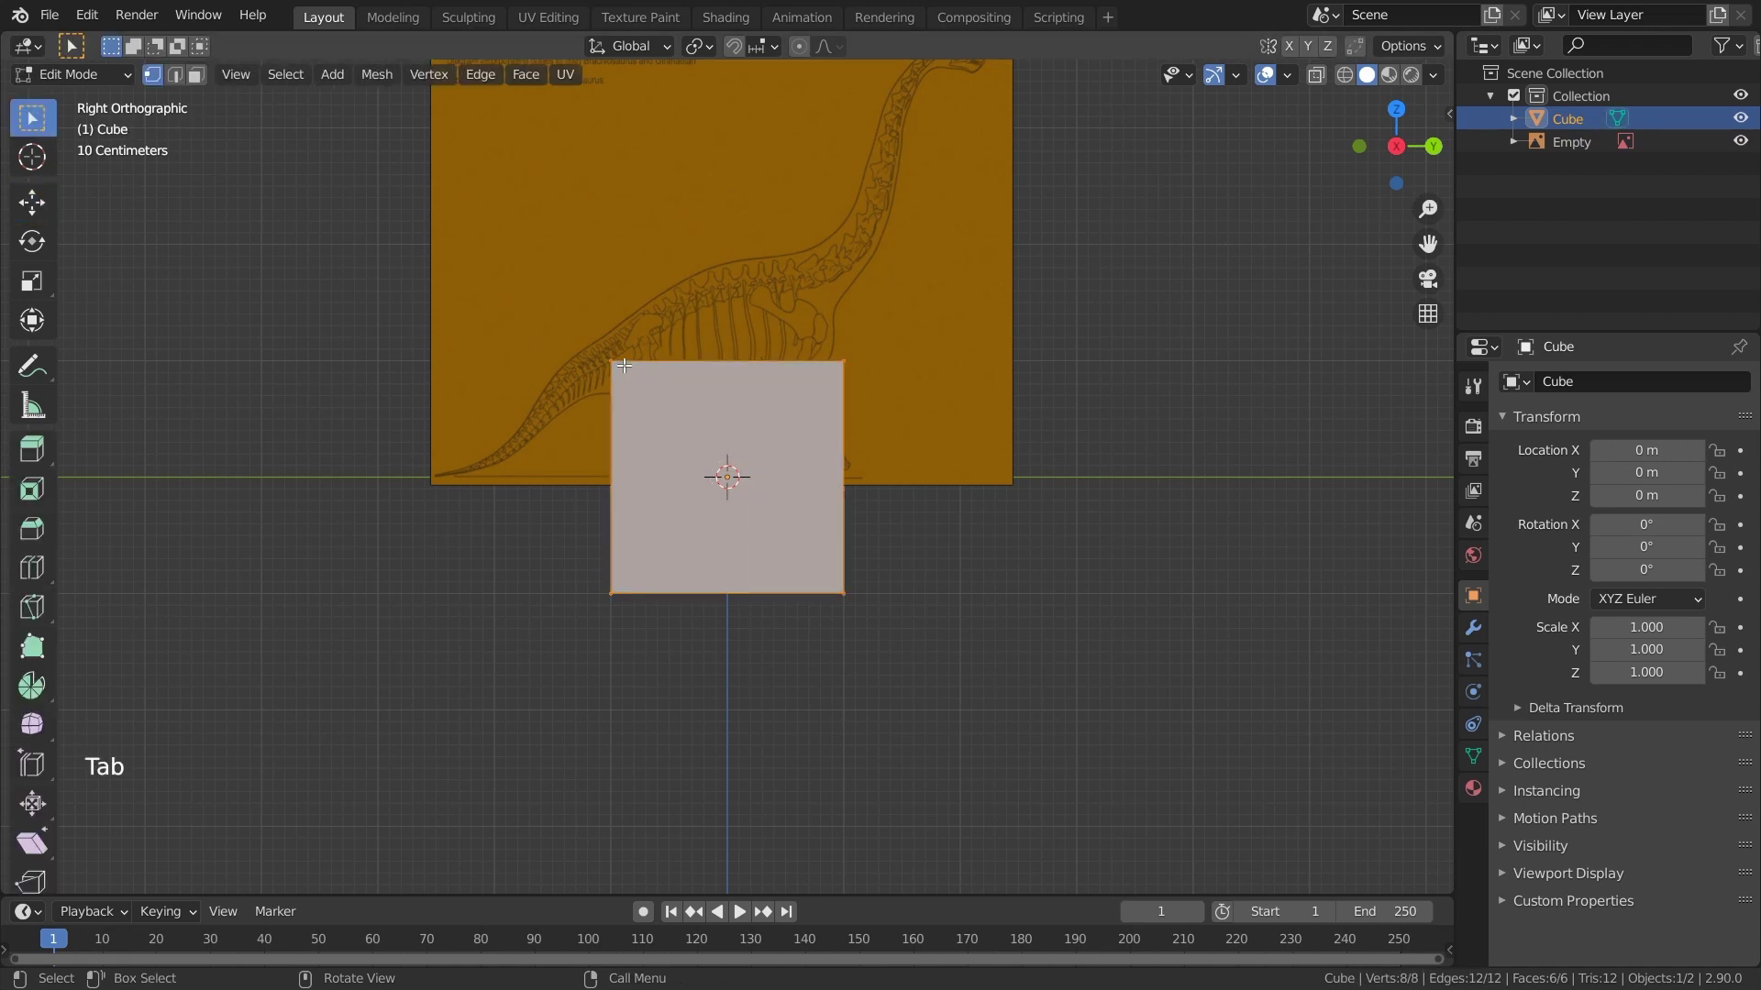
click(375, 74)
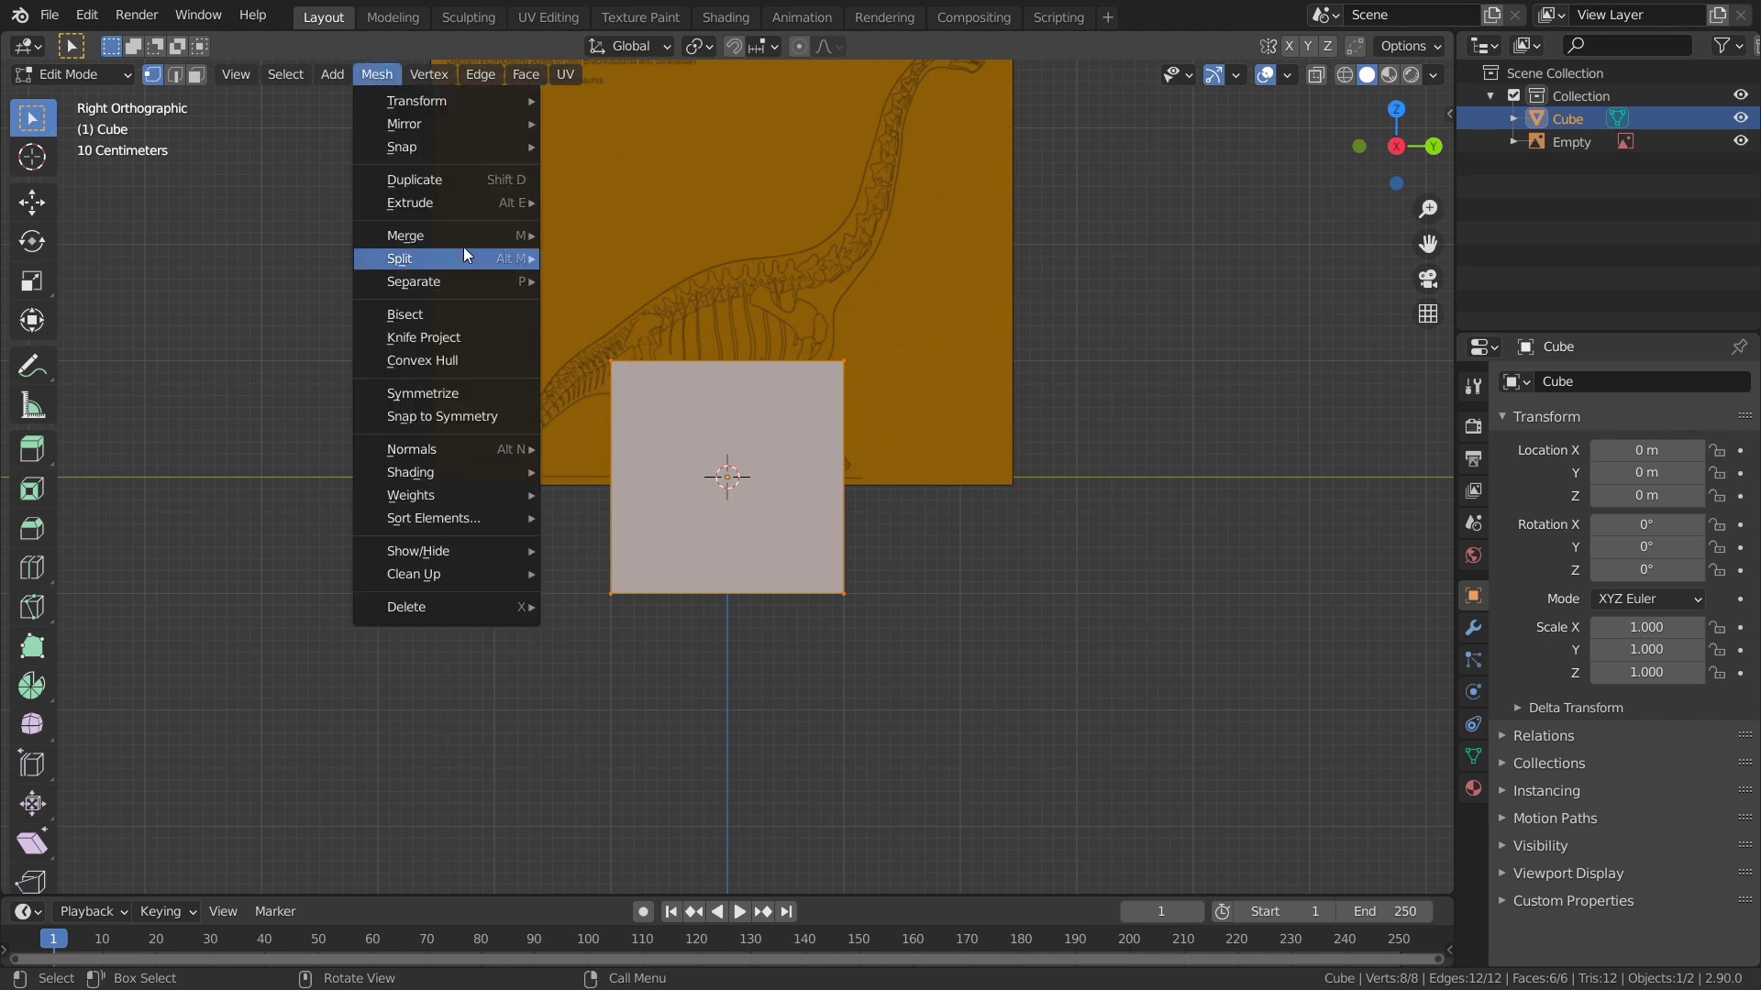
mouse_move(483, 240)
click(642, 235)
Move the single-vertex object onto the skeleton's pelvis in the right view, at about Y -0.72 m, Z 1.27 m
scroll(729, 472, down, 1)
scroll(729, 472, up, 7)
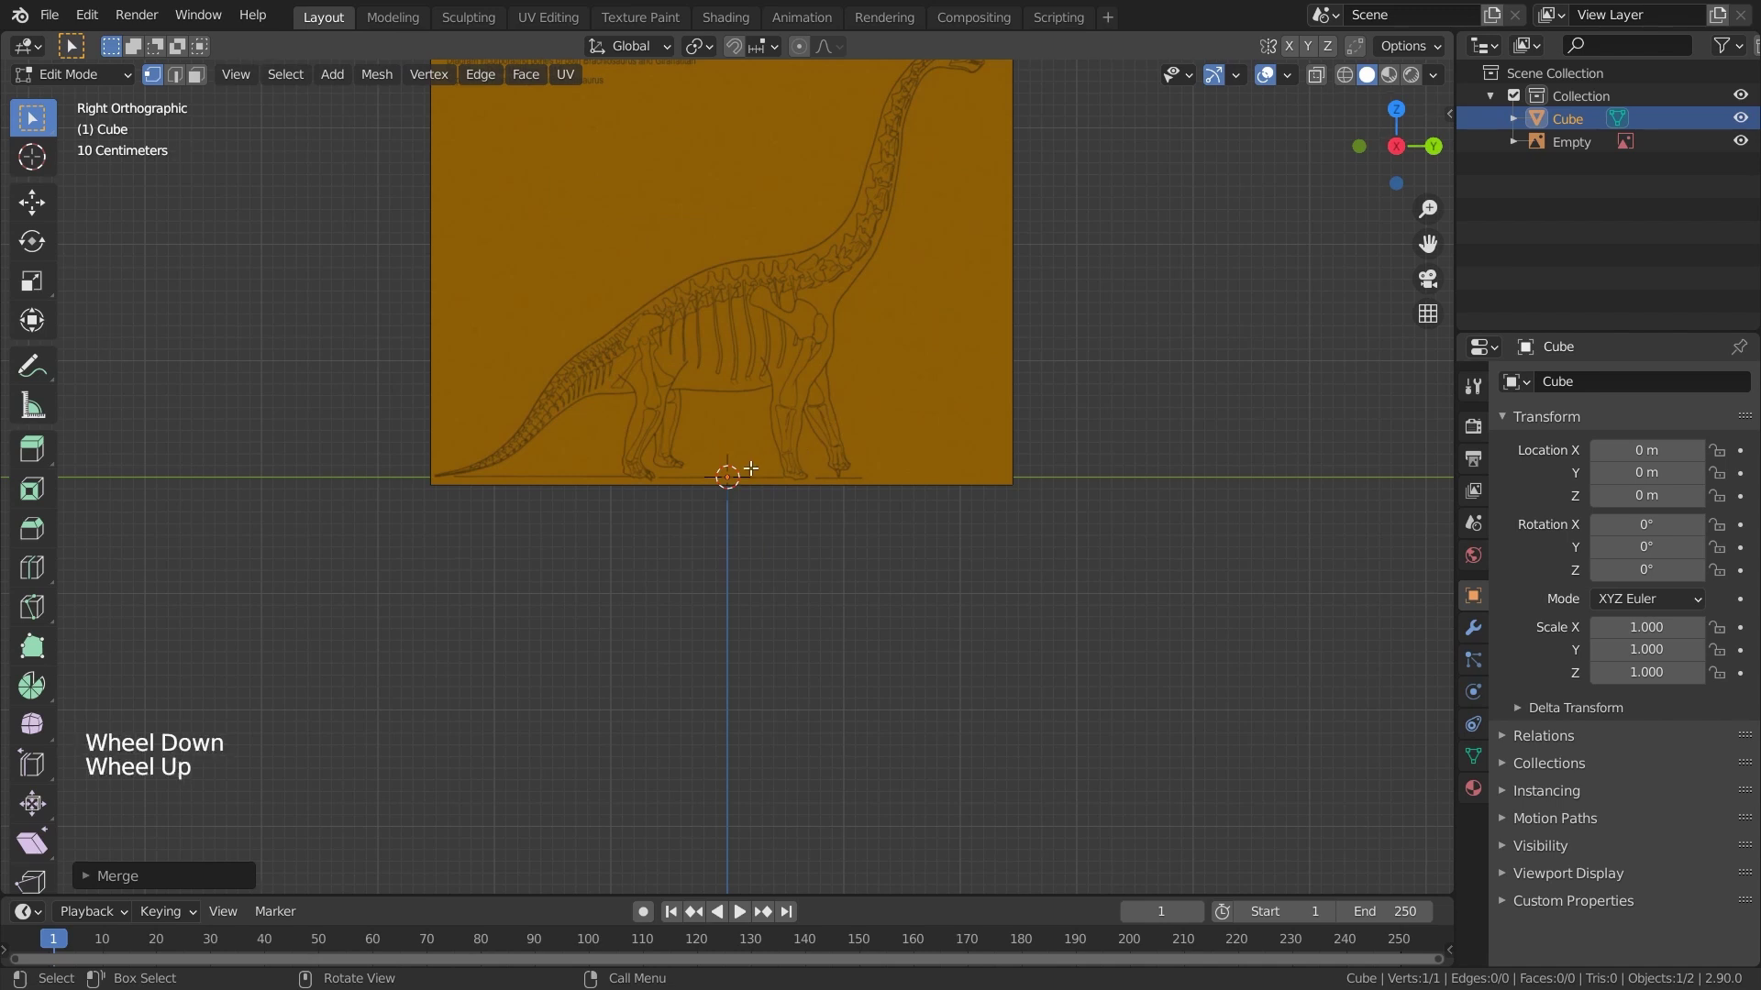
key(Tab)
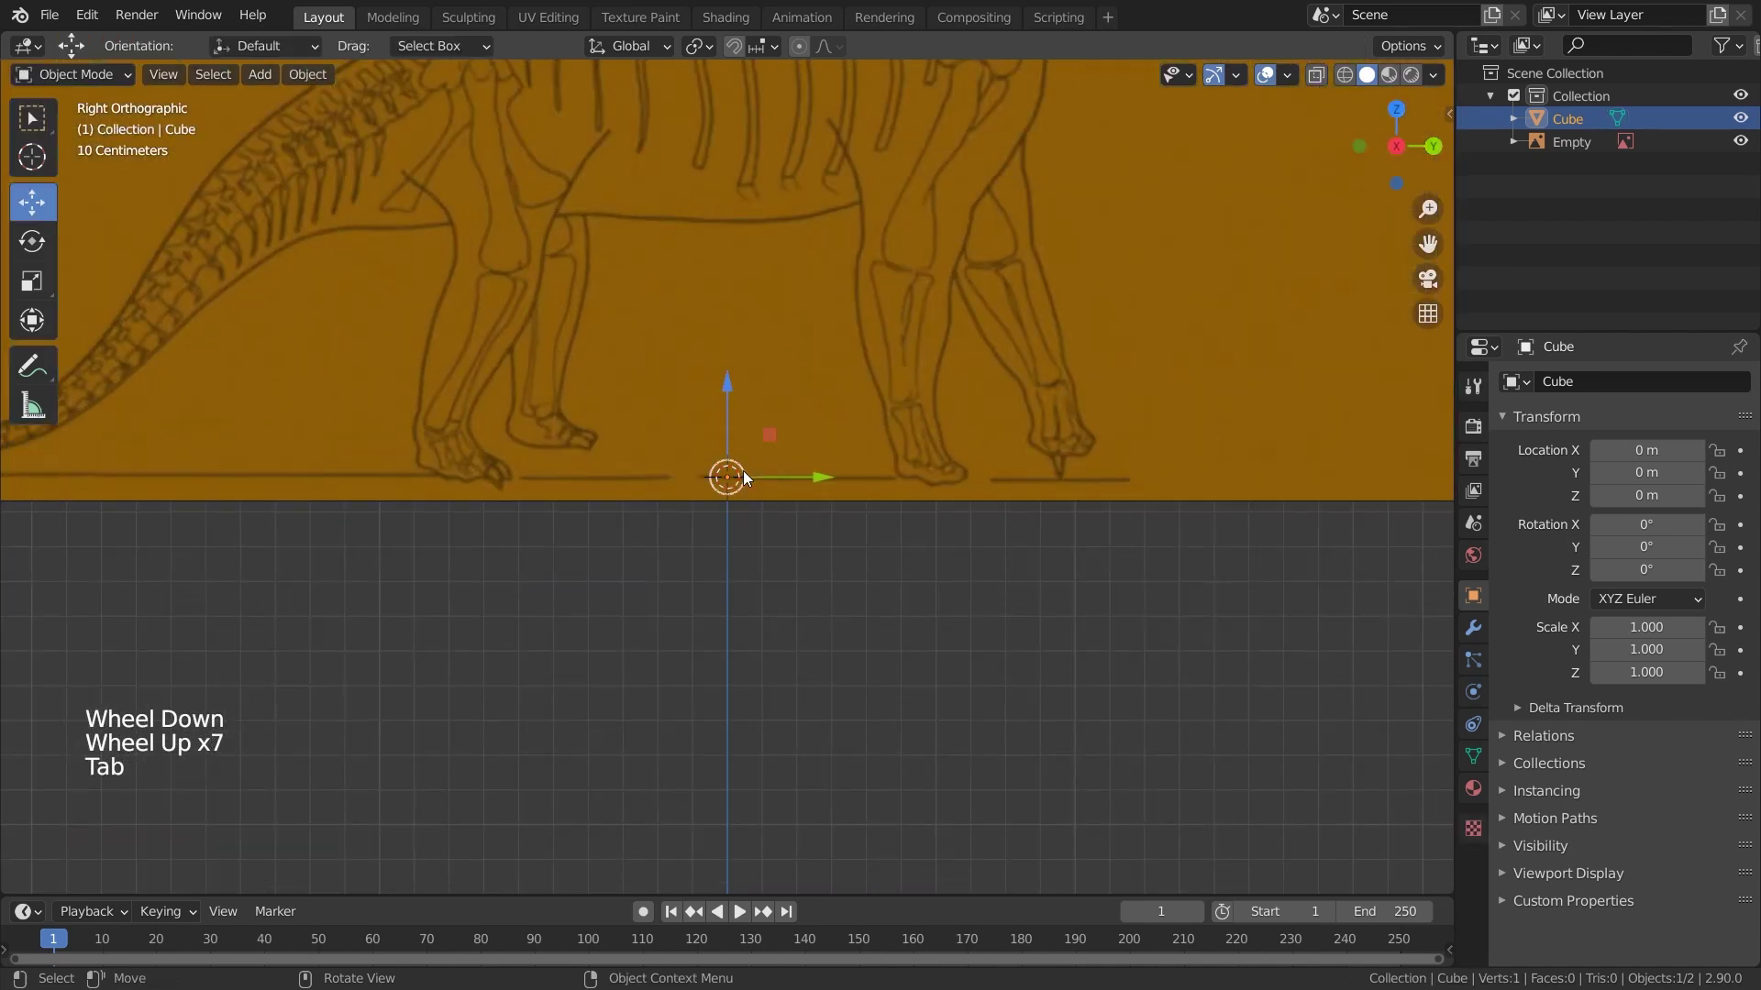
key(g)
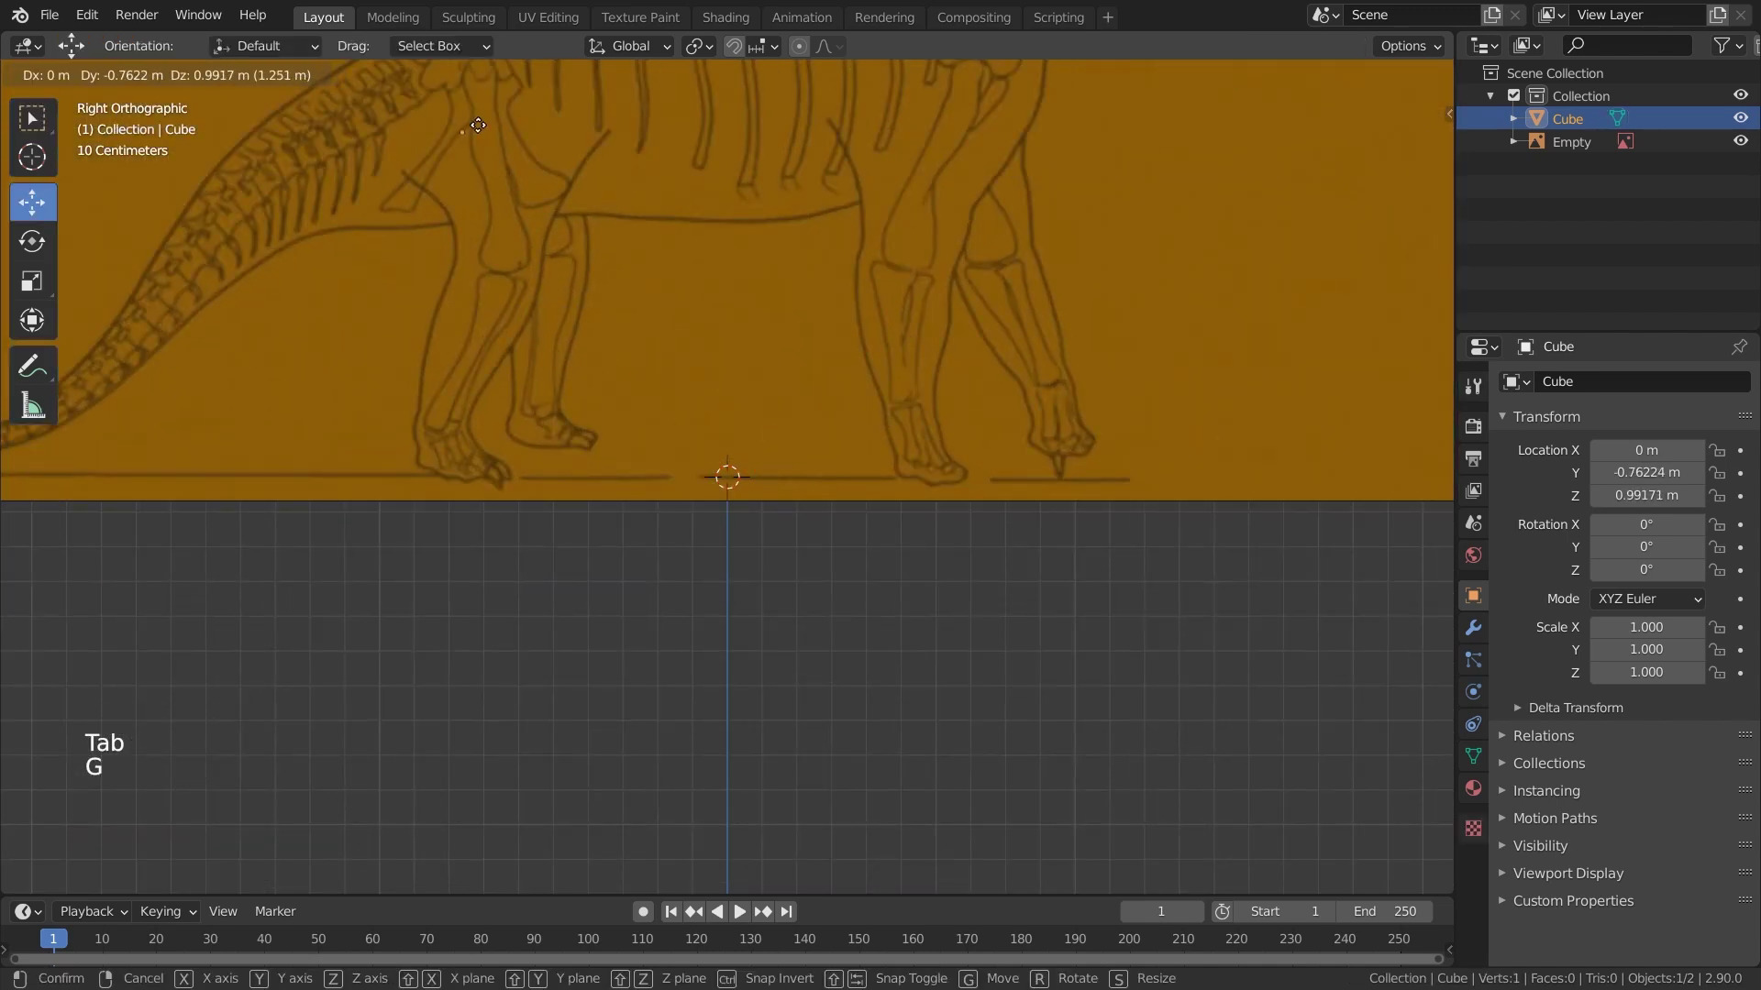
click(493, 91)
shift+middle_drag(576, 166, 723, 433)
scroll(668, 449, up, 2)
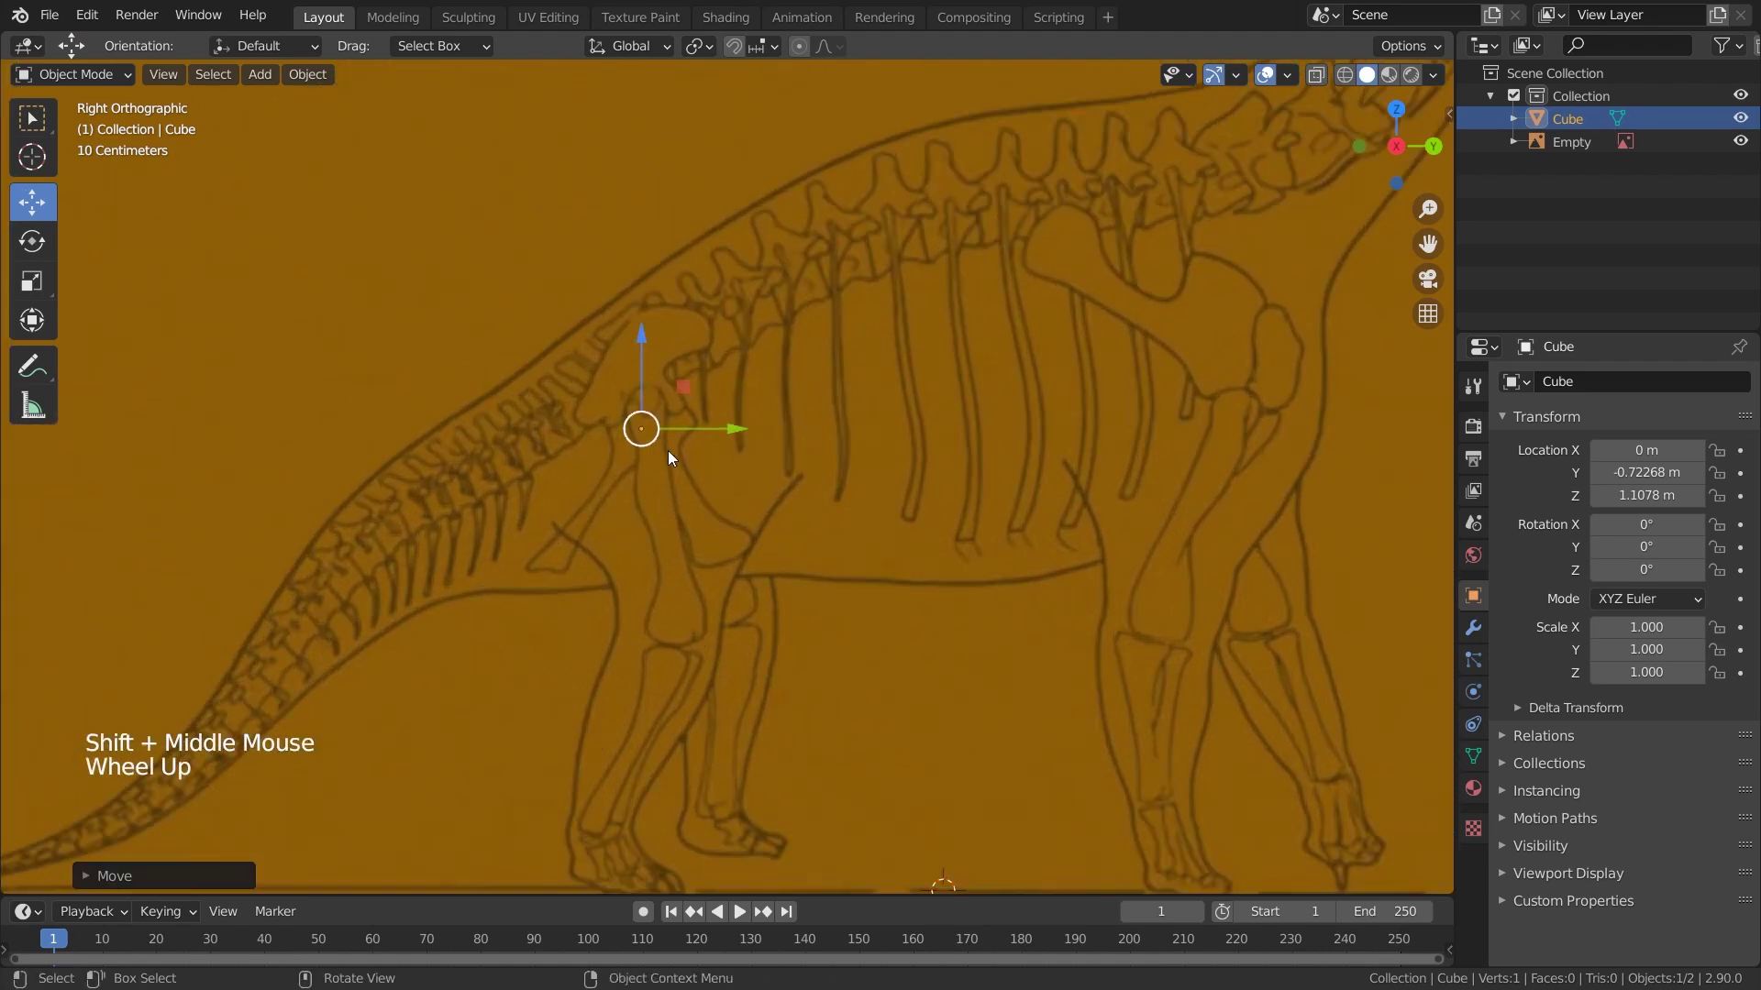
key(g)
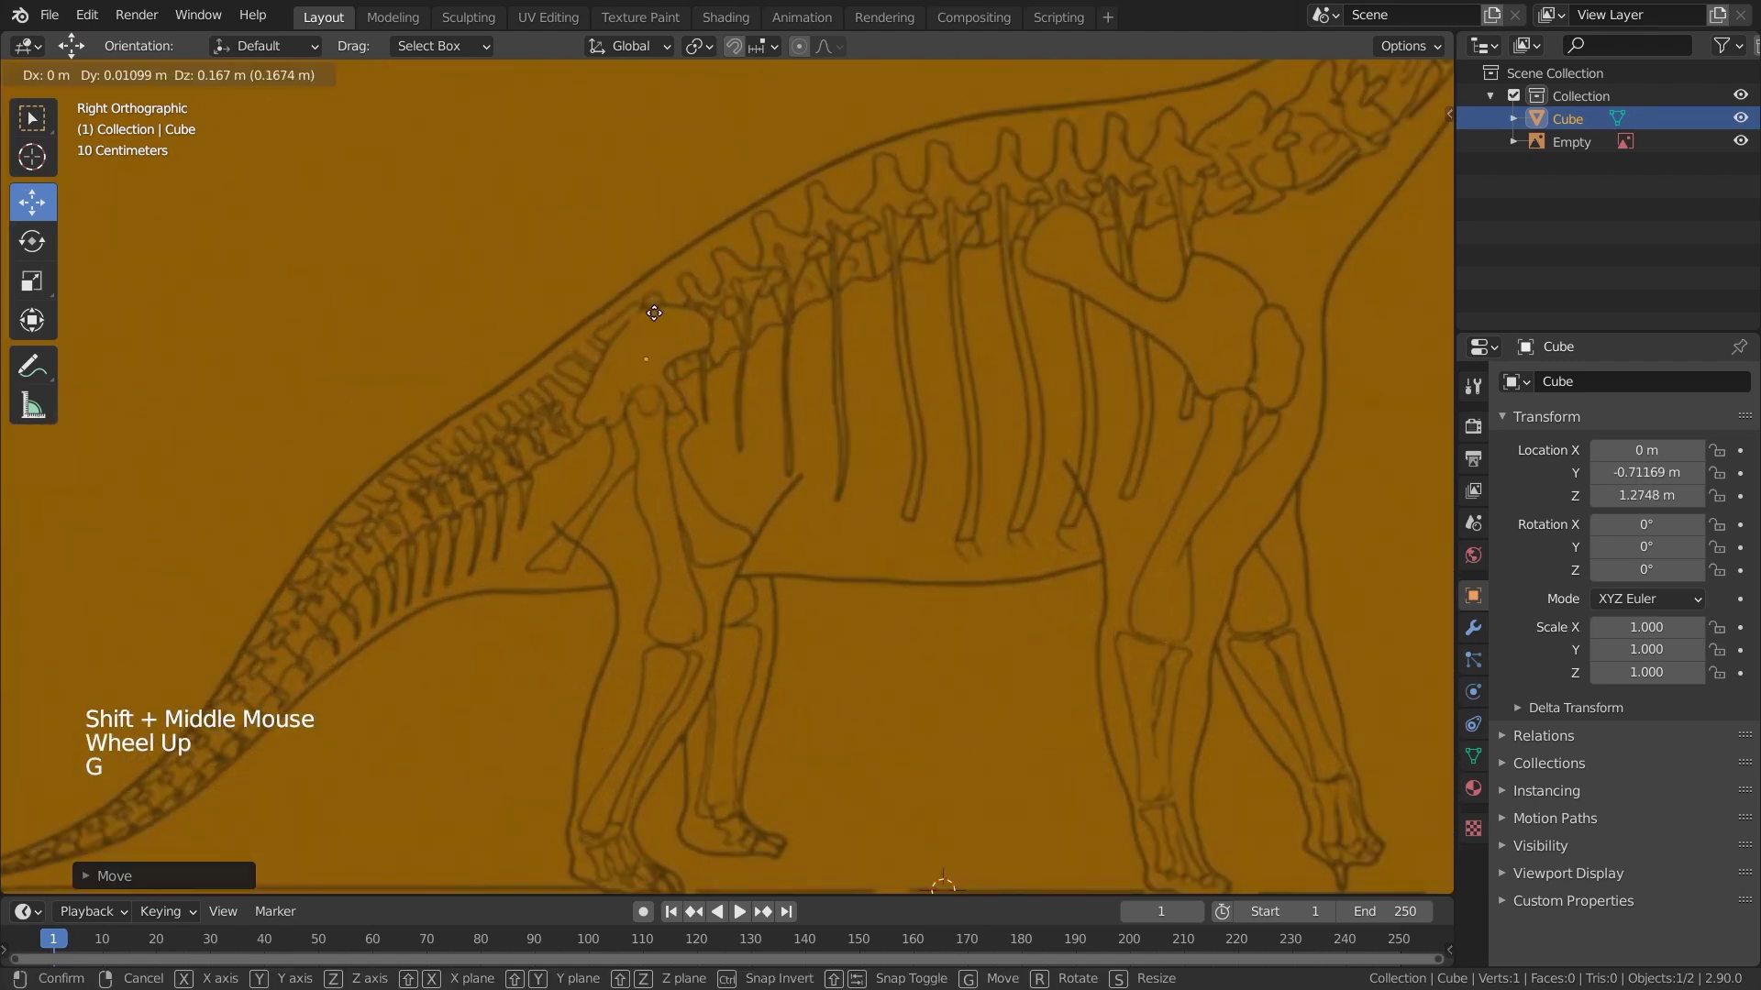
click(650, 313)
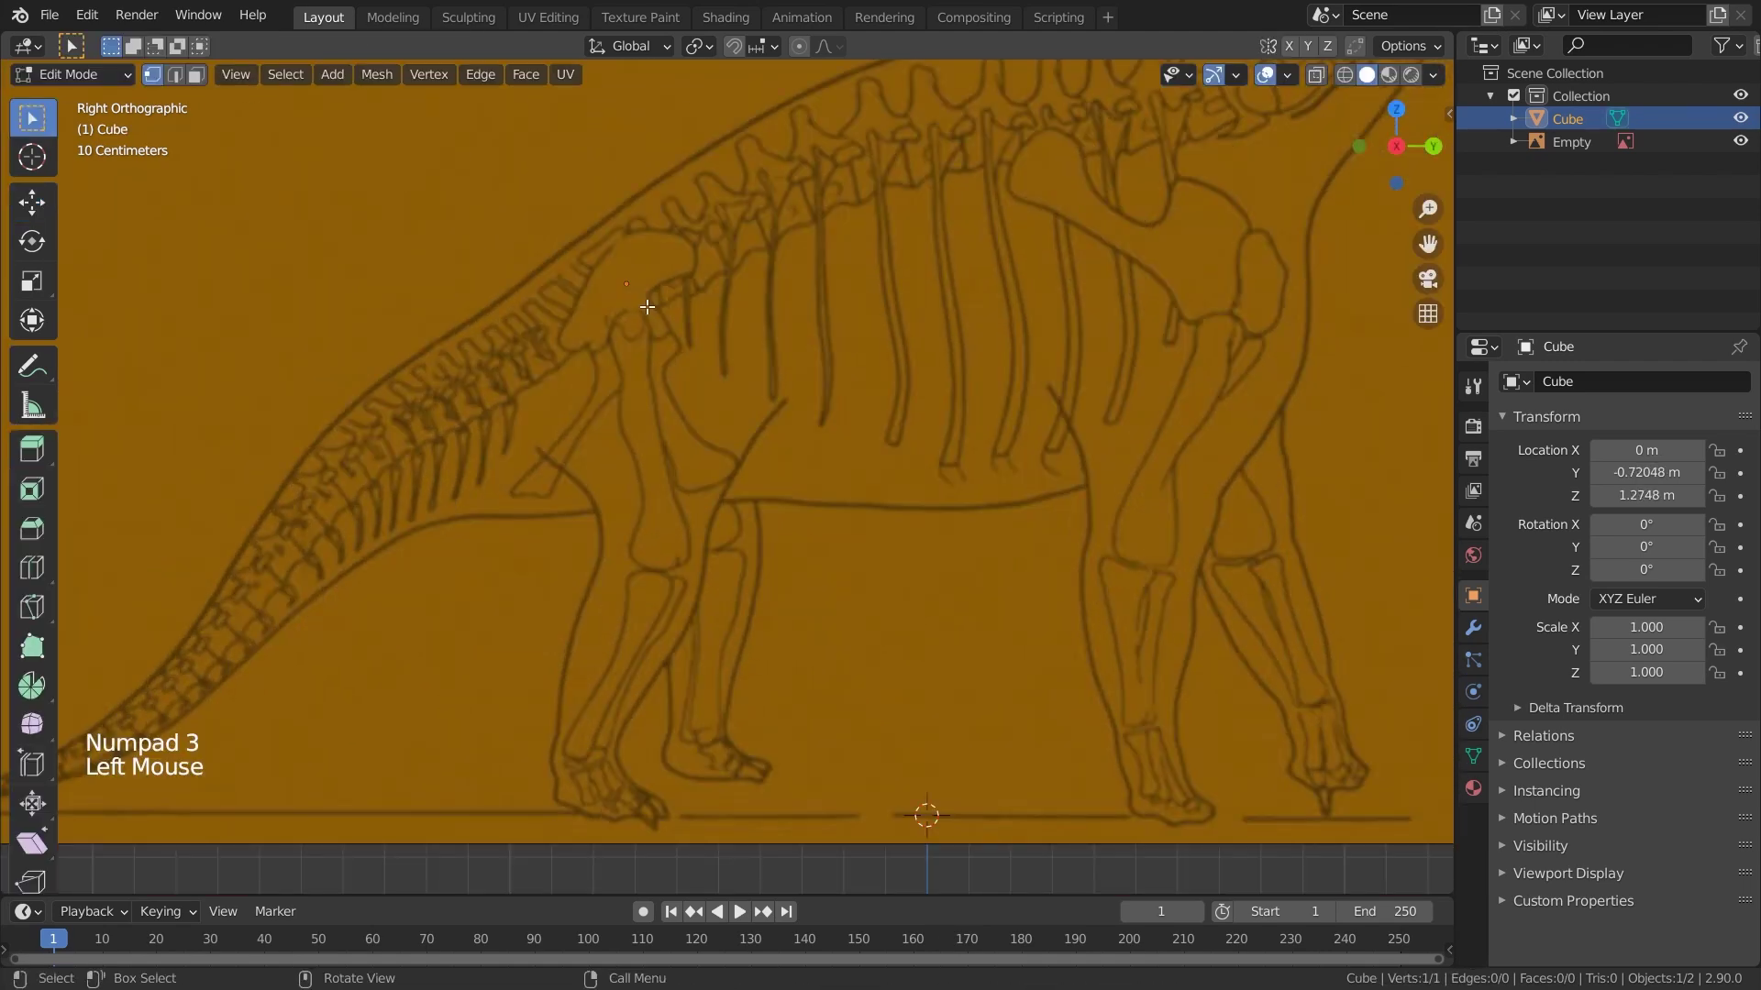
Extrude the pelvis vertex forward along the spine in several segments, past the shoulders to the lower neck
key(e)
click(793, 209)
scroll(790, 213, down, 2)
shift+middle_drag(790, 212, 699, 294)
key(e)
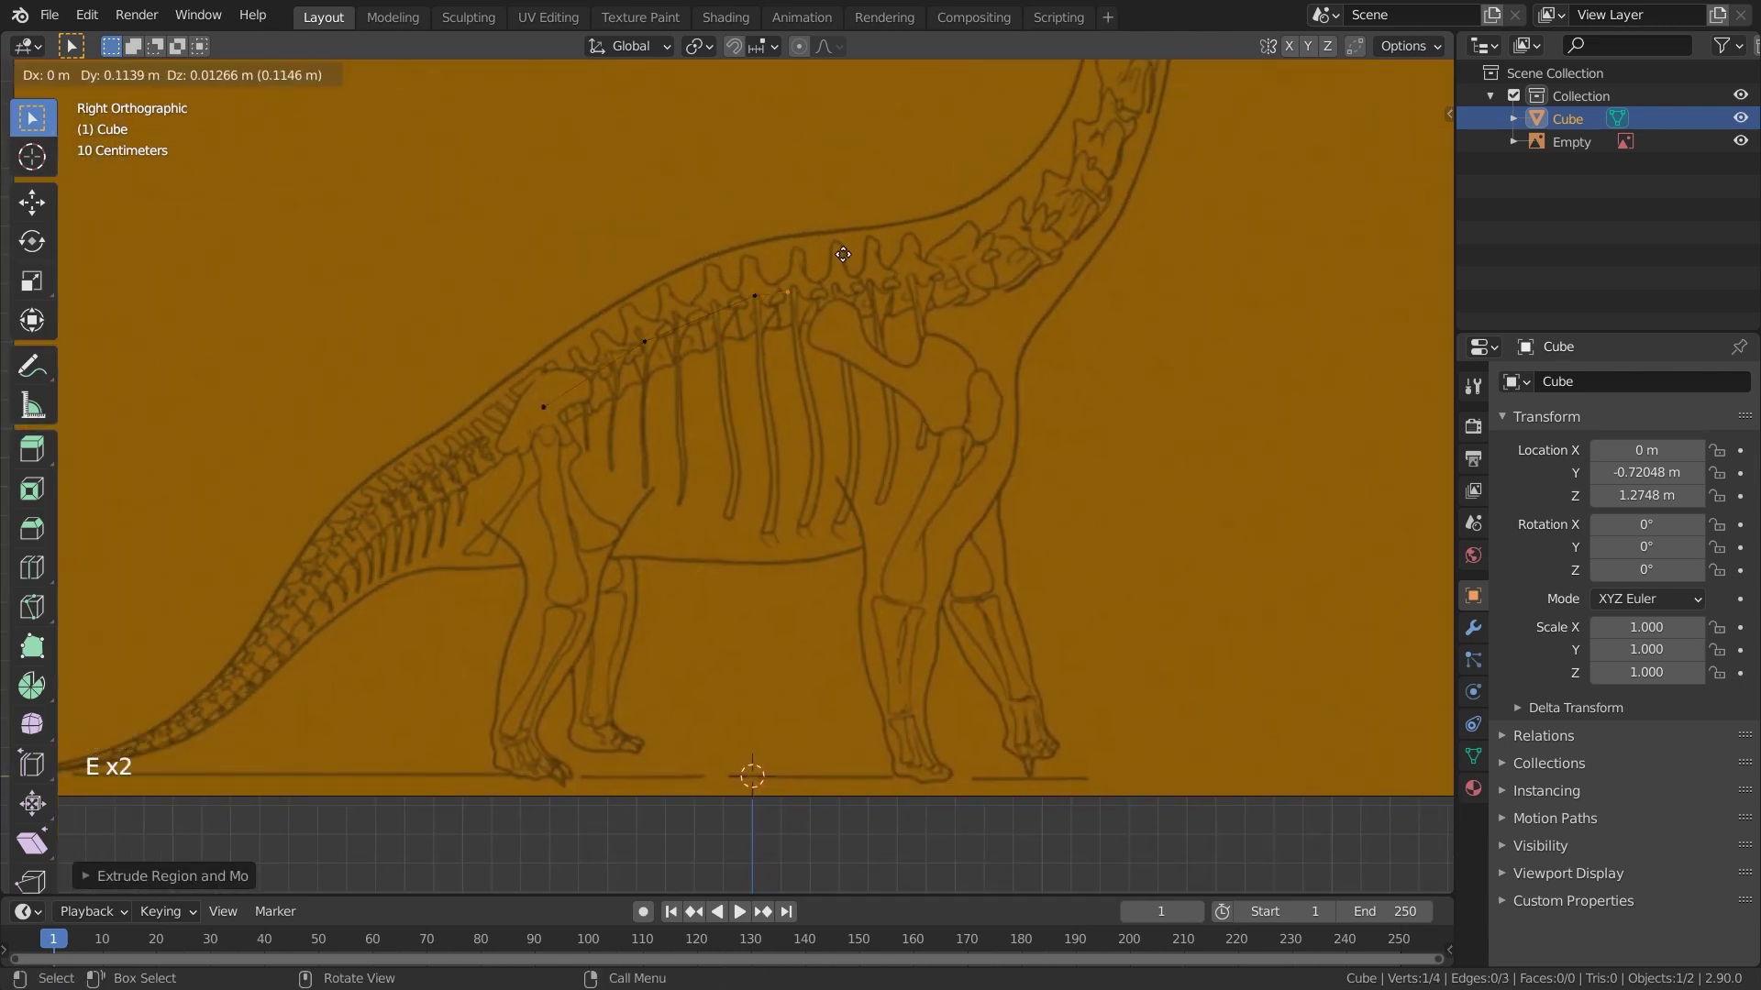
click(968, 242)
key(e)
click(1080, 200)
Extrude further vertices up along the neck bones of the reference to the base of the skull
shift+middle_drag(1081, 200, 859, 481)
key(e)
click(957, 343)
key(e)
click(986, 178)
shift+middle_drag(986, 178, 901, 439)
key(e)
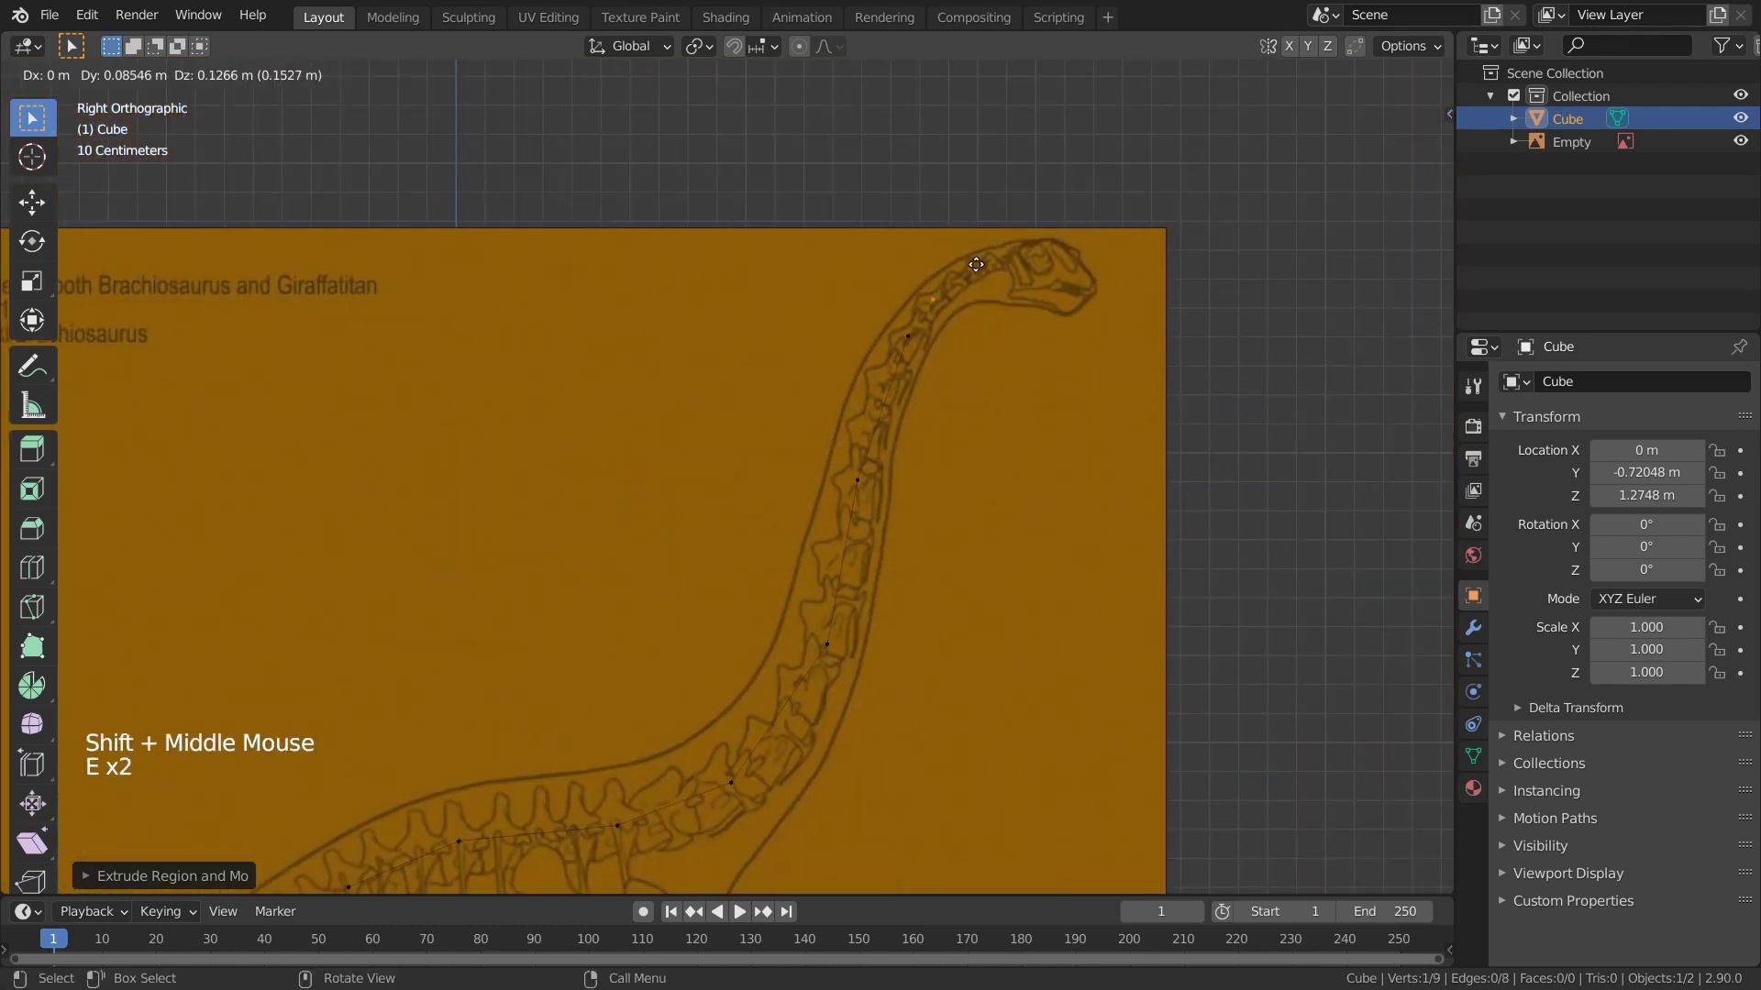
click(1014, 244)
Extrude the upper head to the snout, and branch the lower jaw from the vertex at the skull's base
key(e)
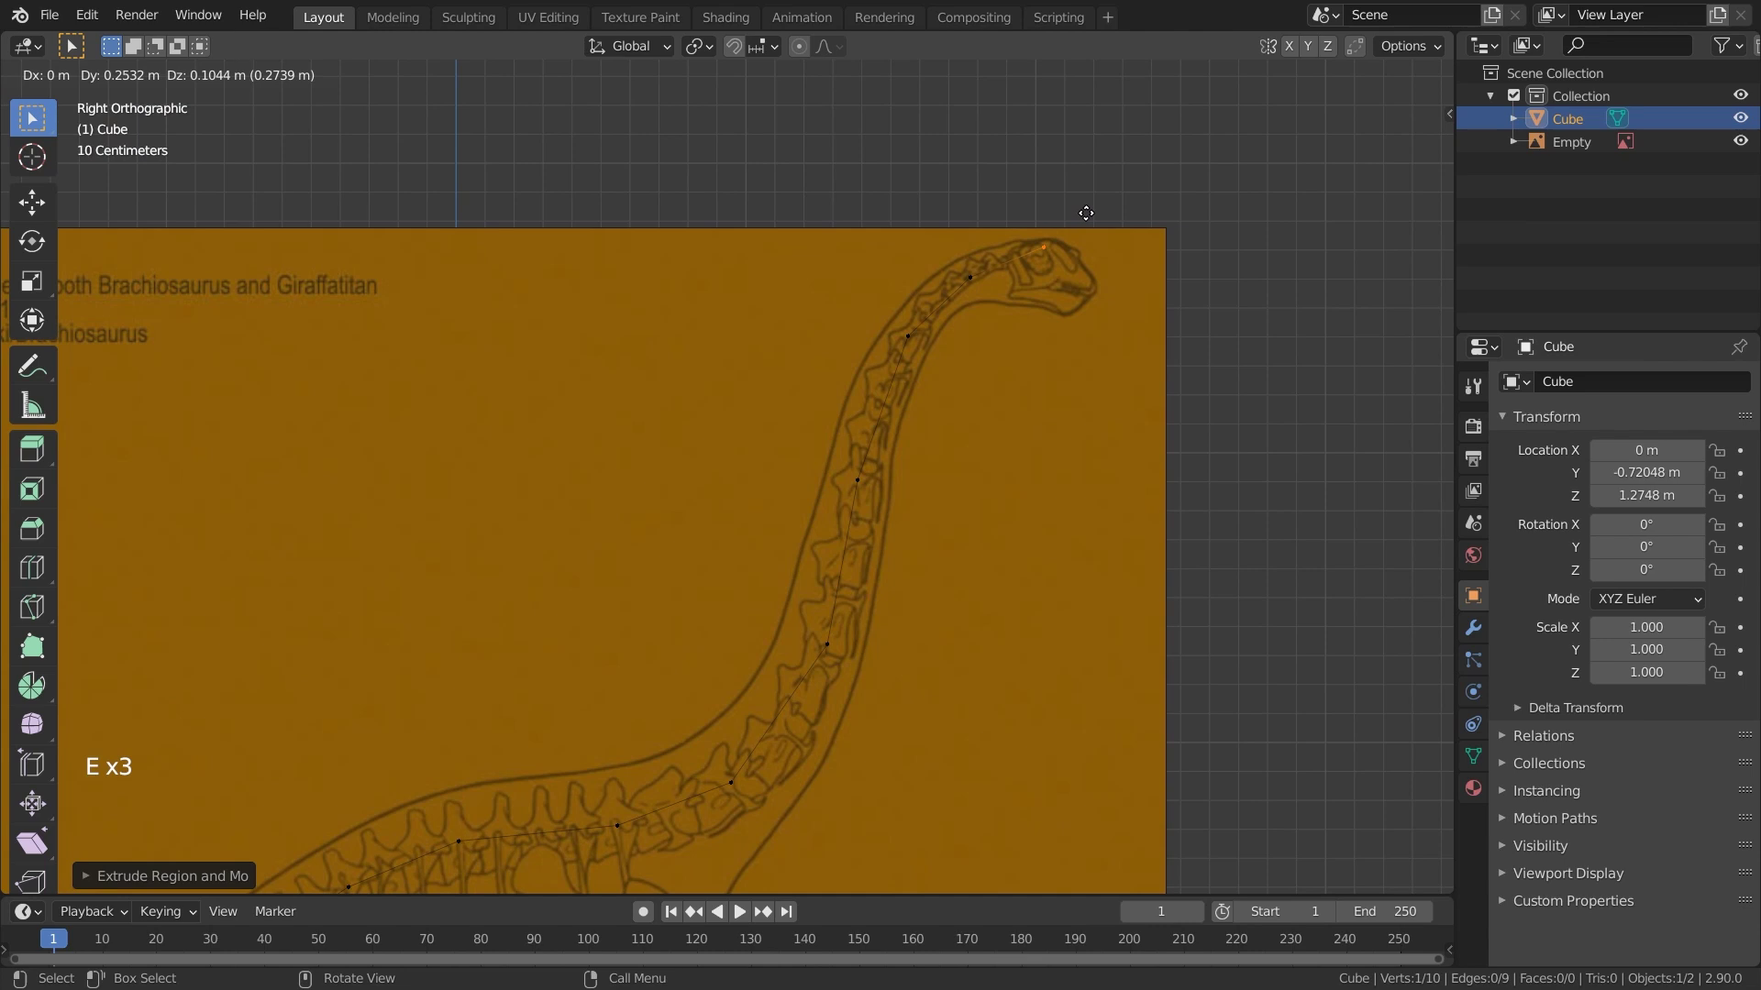
click(1101, 245)
click(972, 279)
key(e)
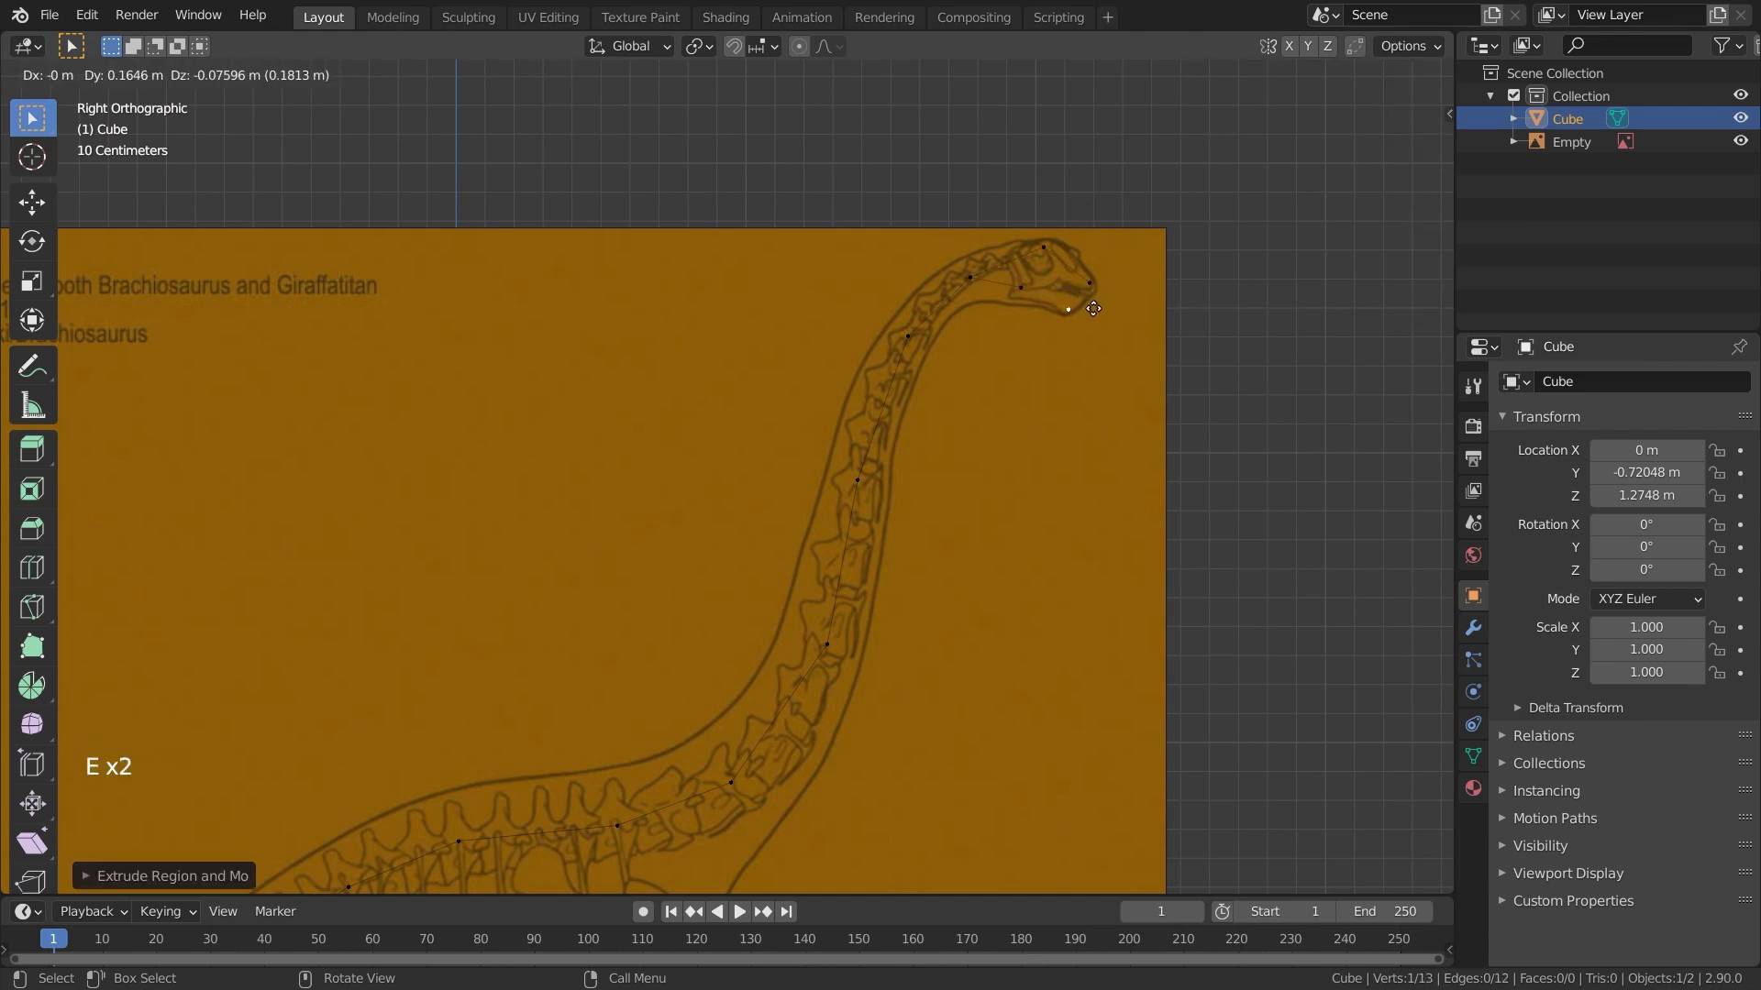
Extrude a chain of seven vertices from the pelvis vertex along the tail bones to the tail tip
scroll(1094, 308, down, 4)
shift+middle_drag(1053, 377, 1355, 106)
scroll(1355, 107, up, 4)
click(895, 393)
key(e)
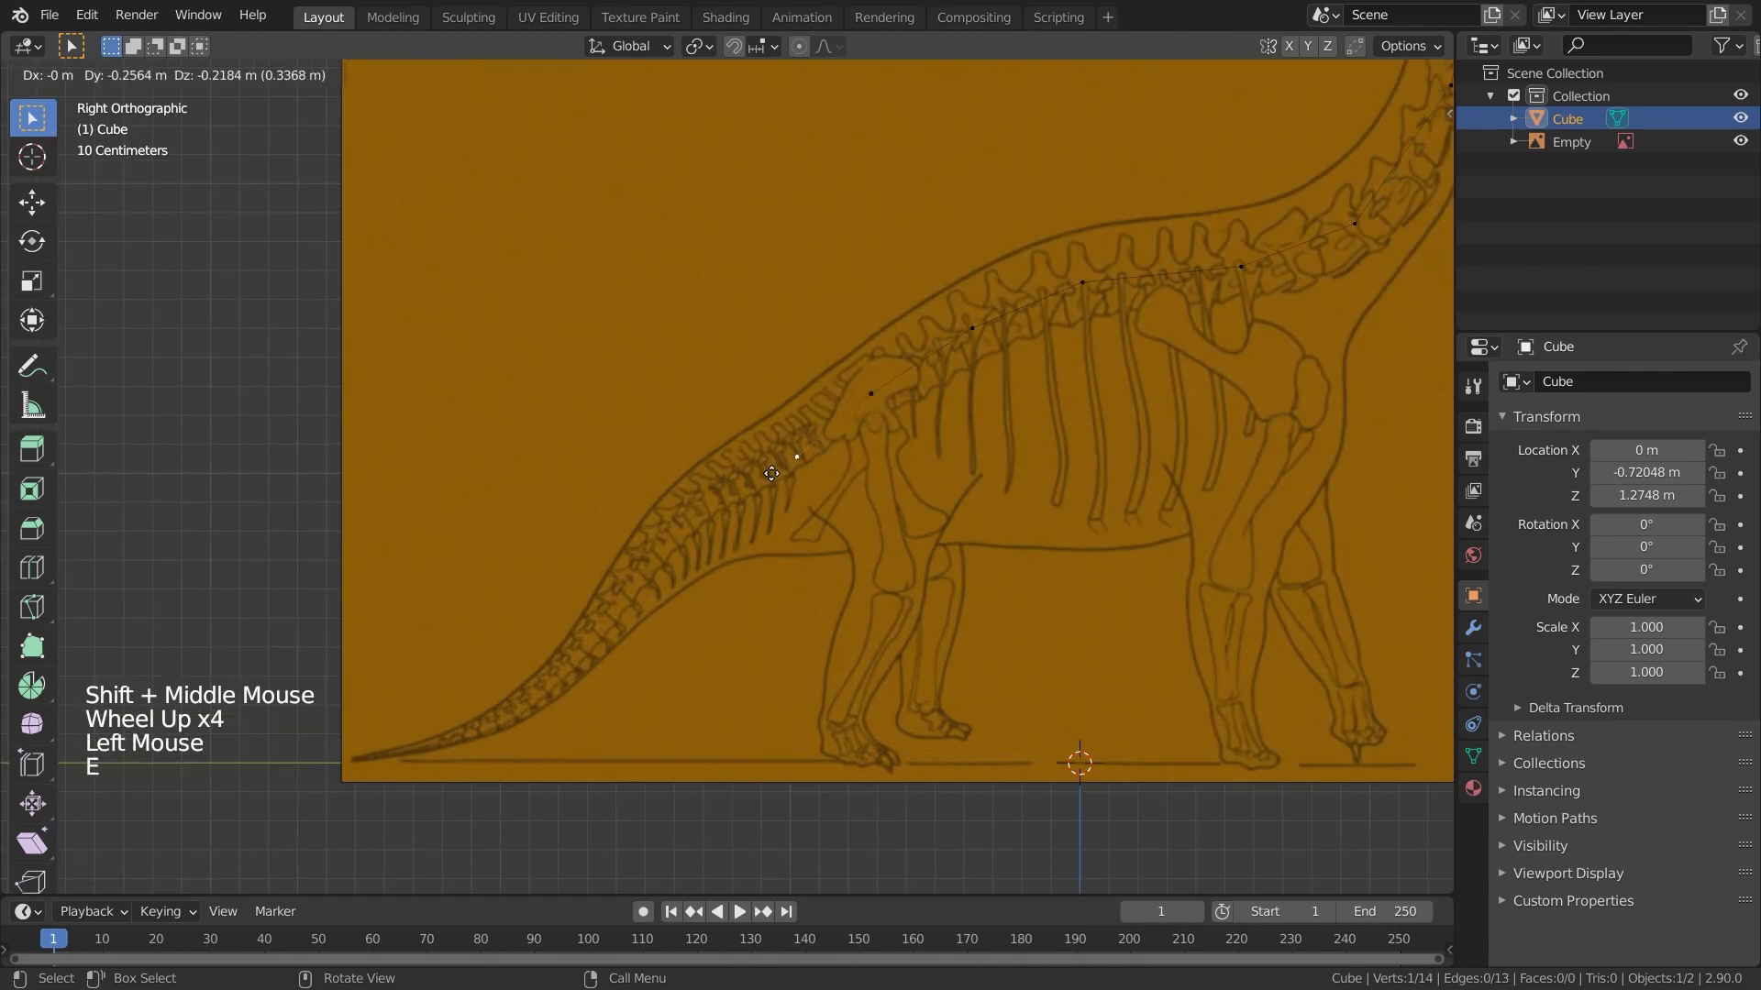
click(575, 652)
key(e)
click(421, 764)
key(e)
click(327, 781)
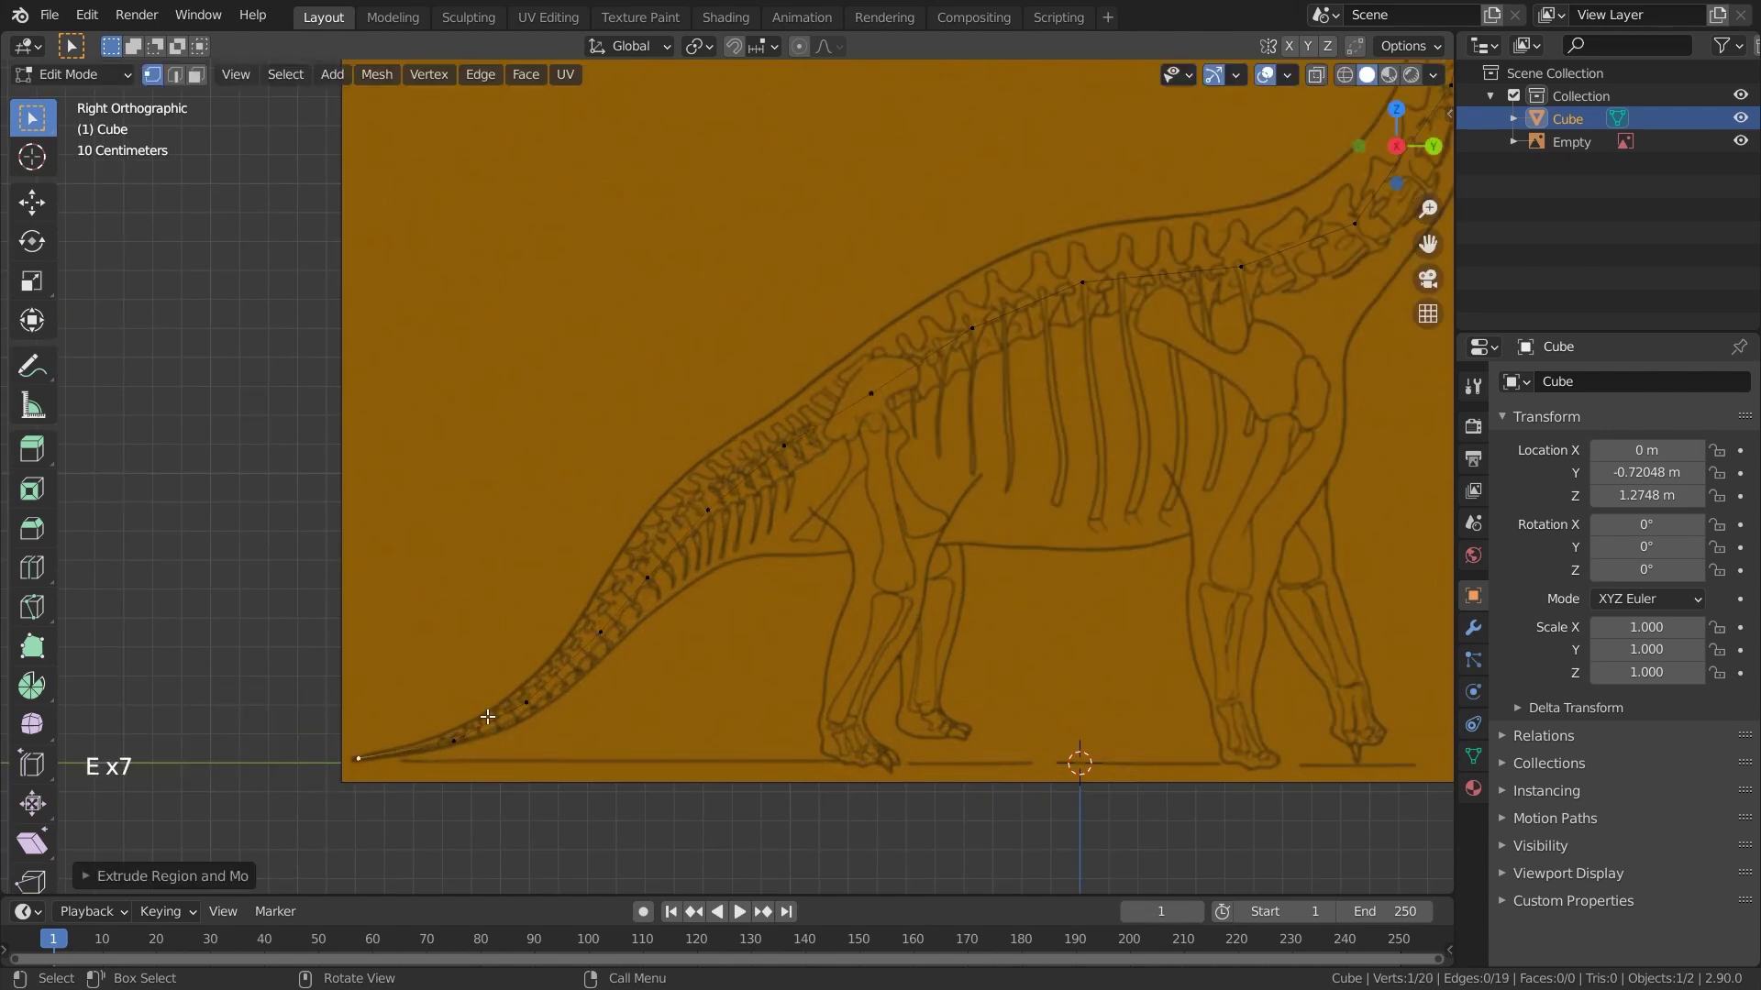
Extrude a hind leg from the pelvis vertex through the knee and ankle to the foot
shift+middle_drag(914, 471, 773, 424)
click(730, 348)
key(e)
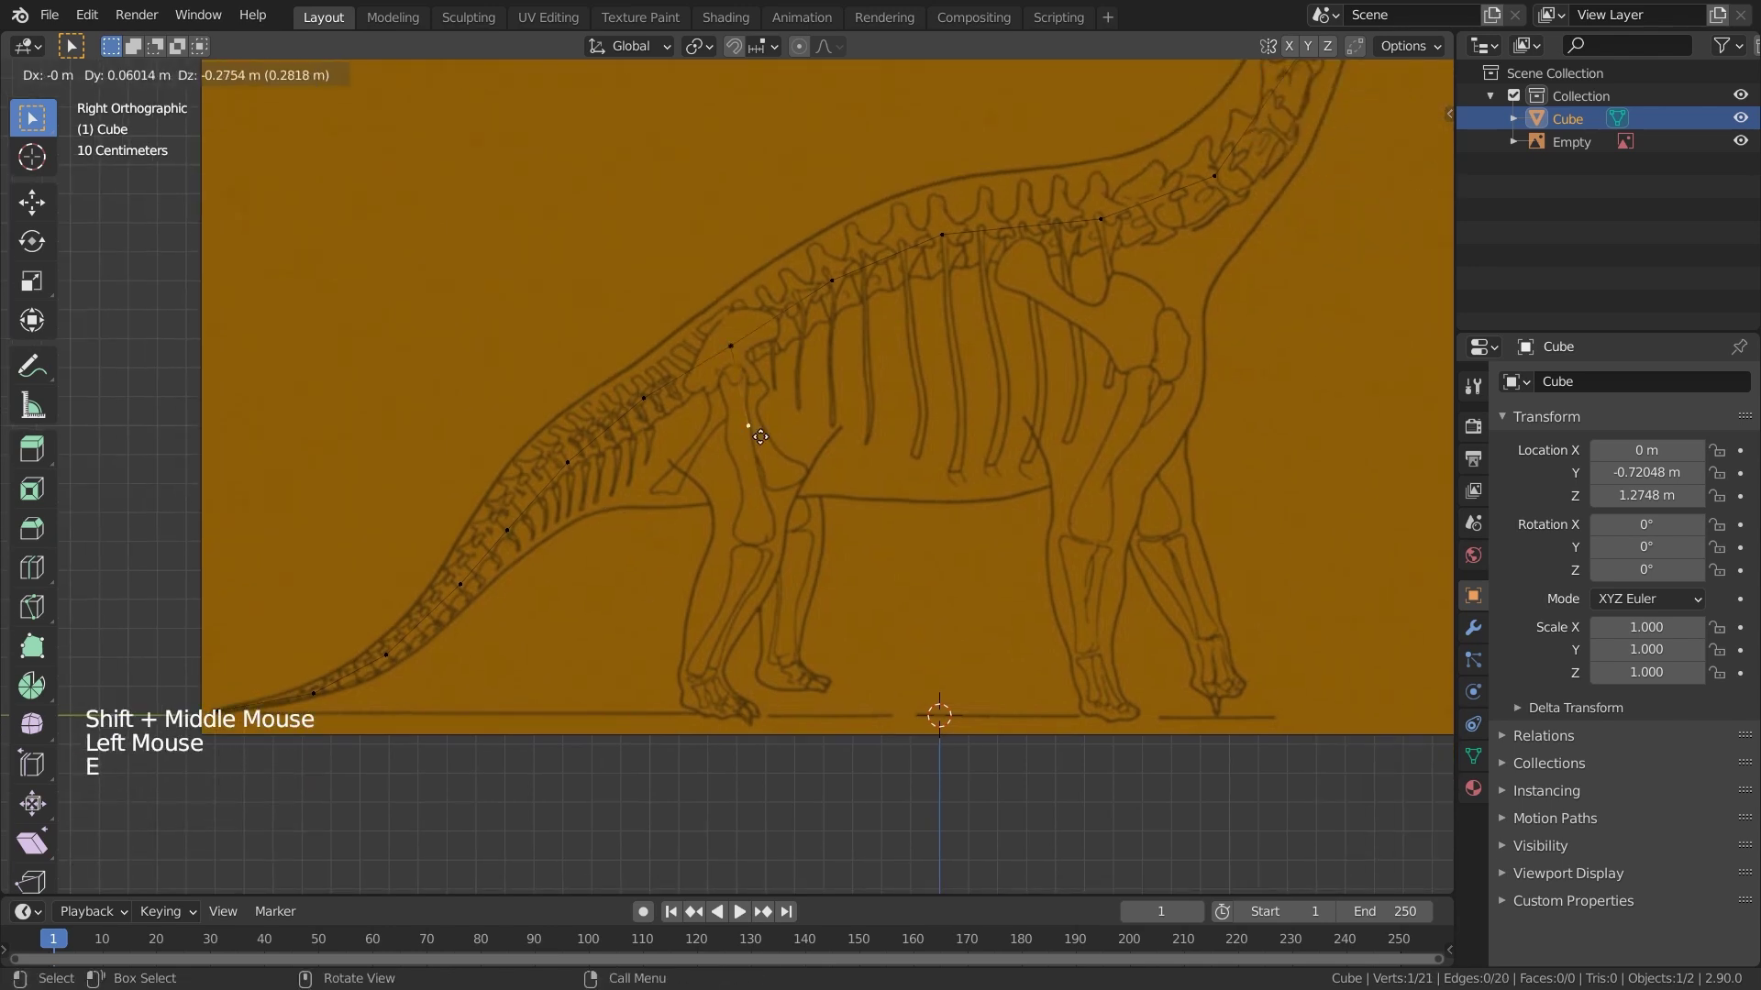
click(765, 539)
key(e)
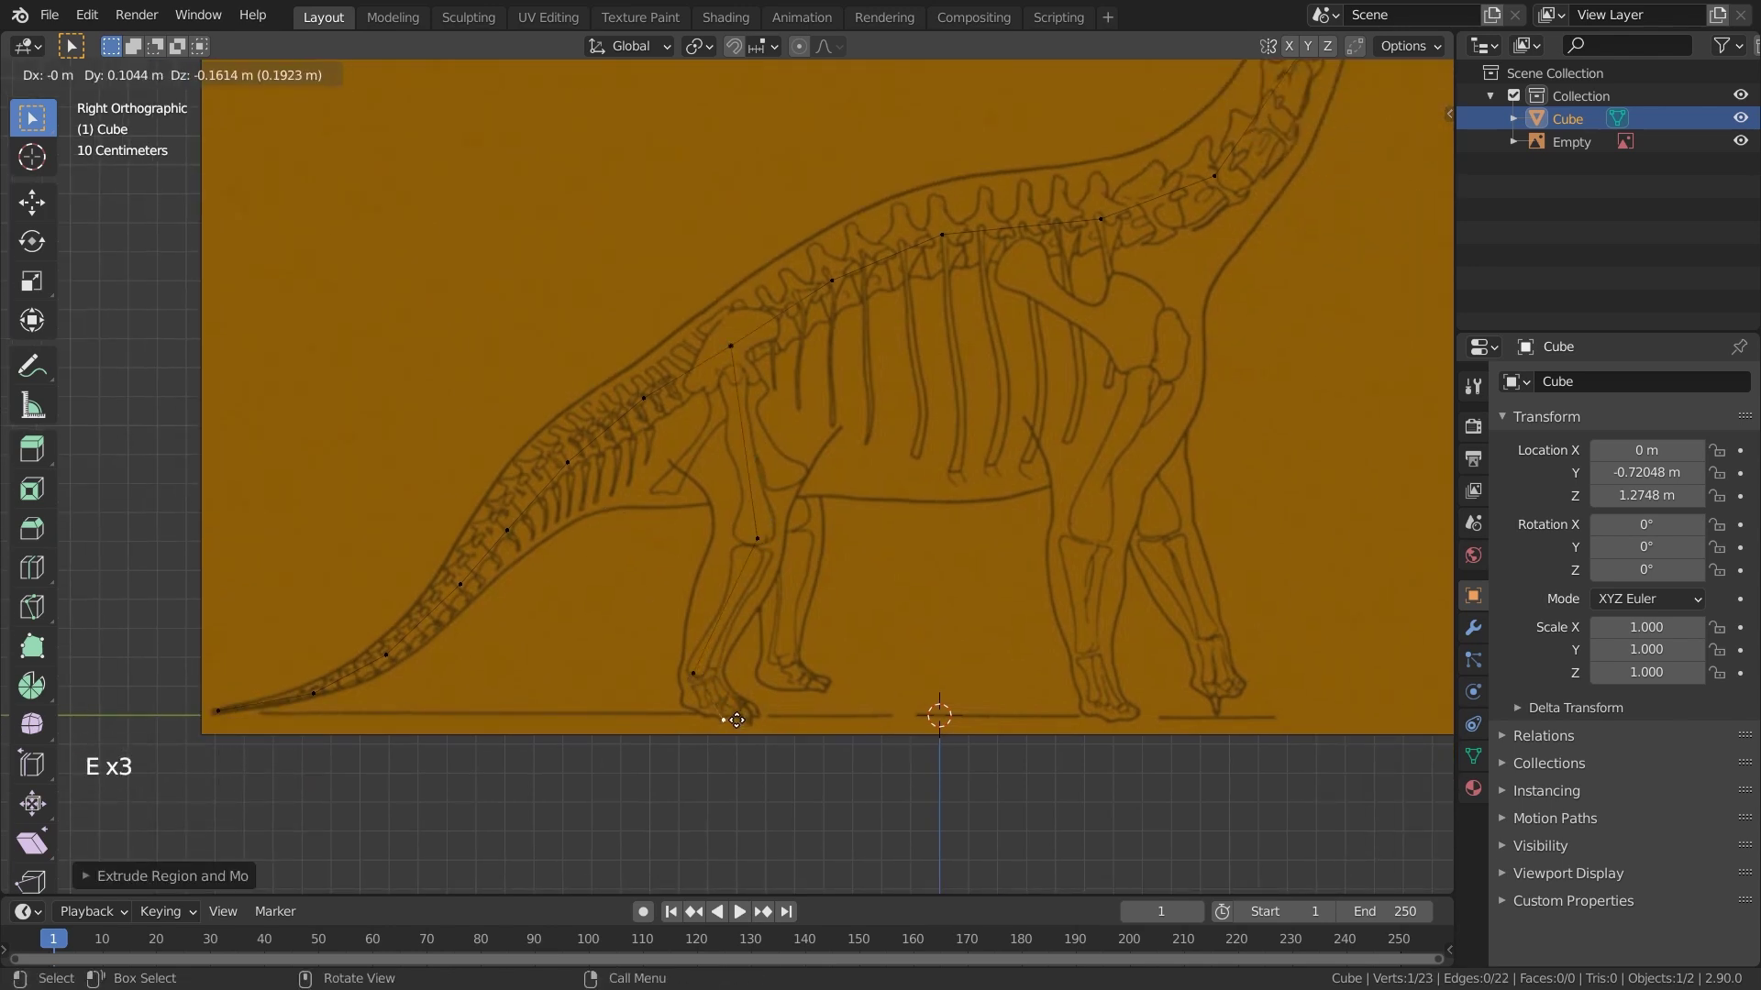
click(732, 711)
Extrude a front leg from the spine vertex above the shoulder through the leg joints to the foot
click(1103, 222)
key(e)
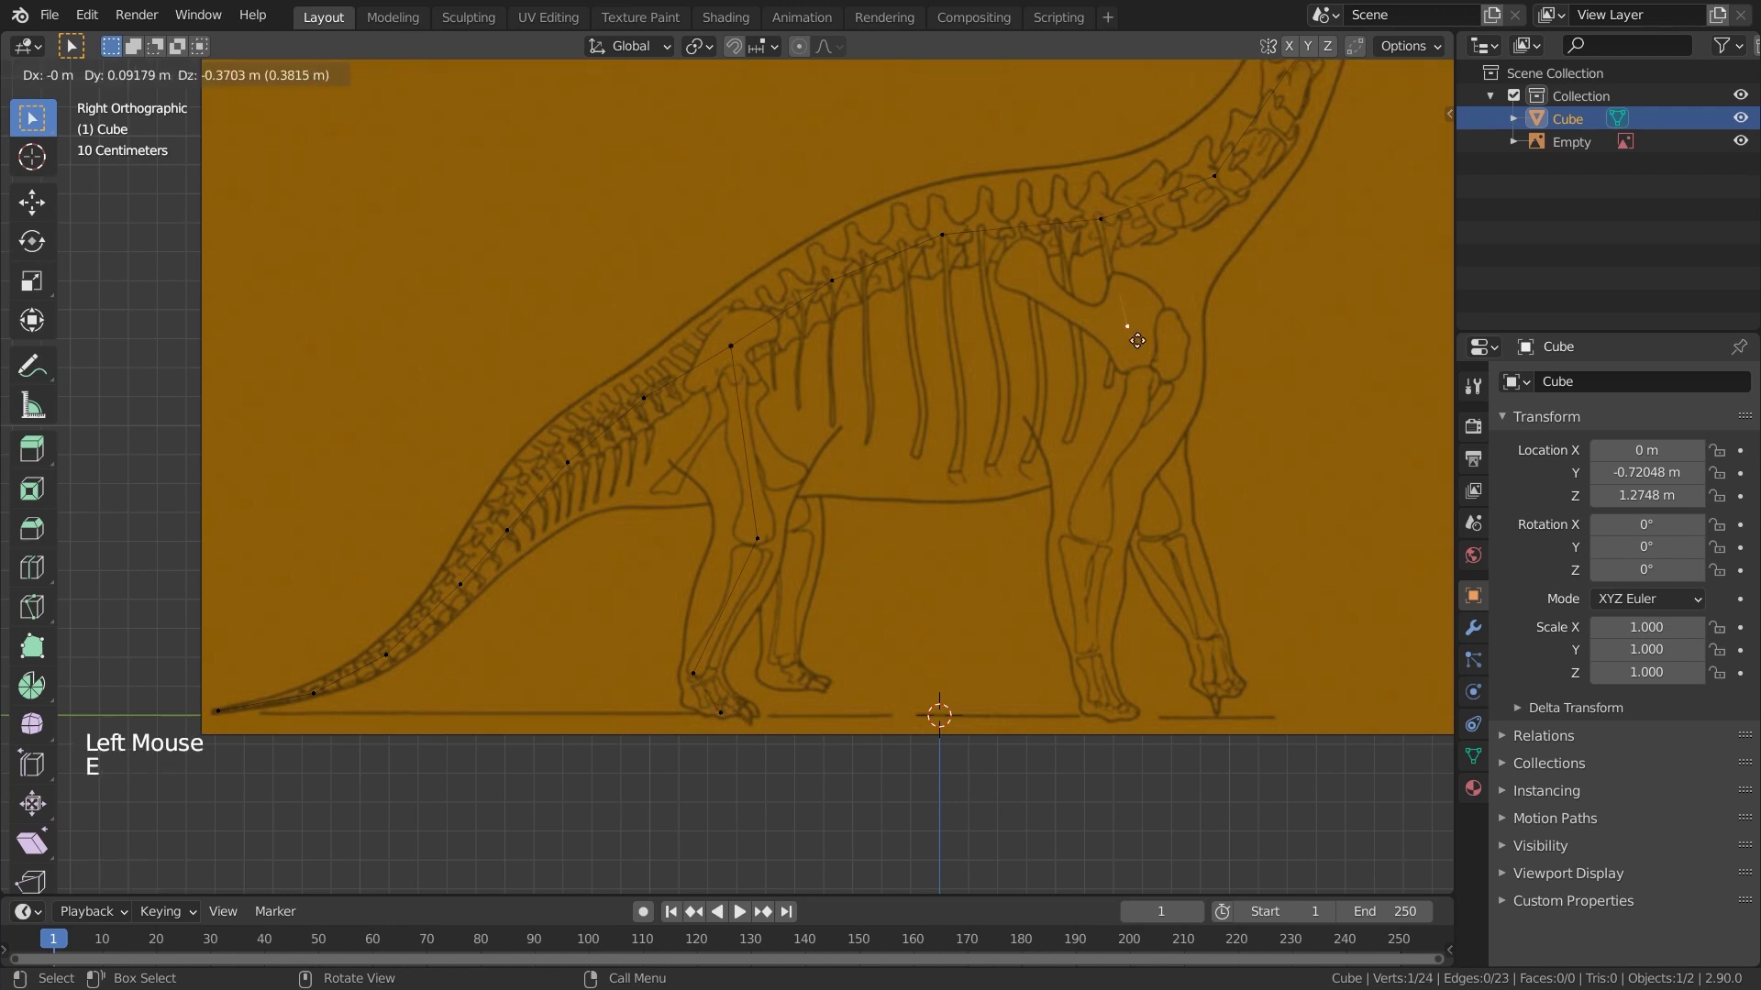
click(1151, 375)
key(e)
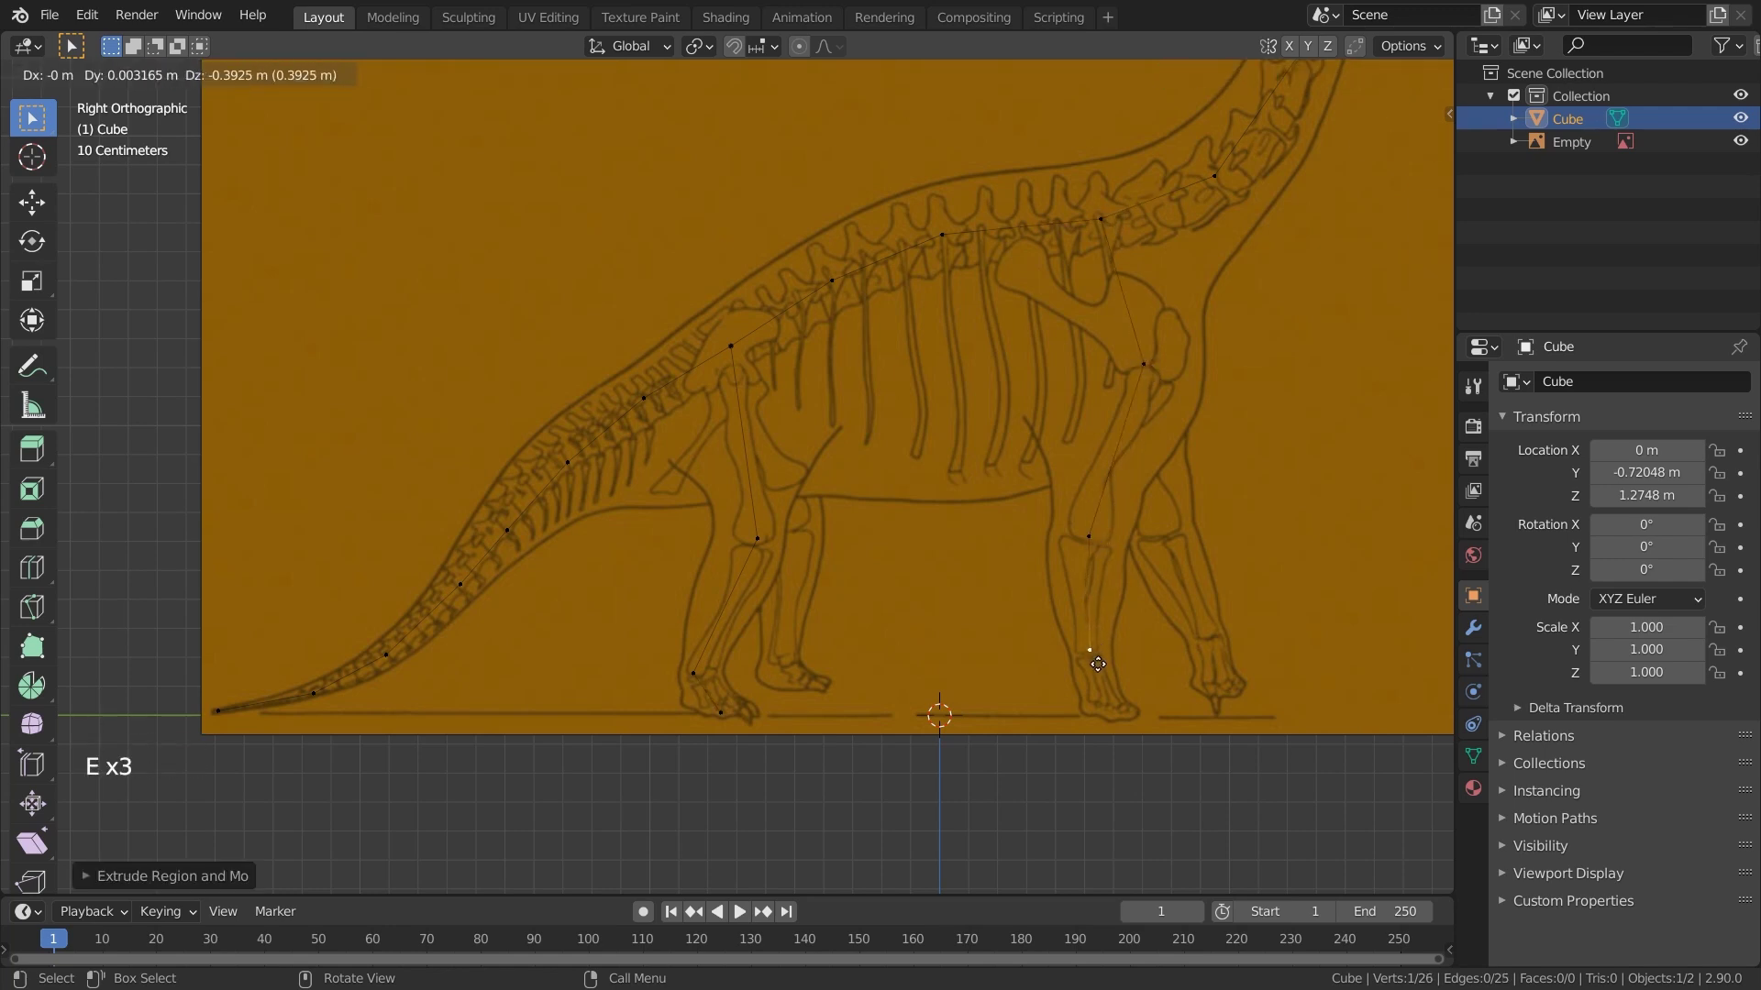
click(1117, 721)
Select the vertices of both legs below the spine and move them sideways along the X axis, away from the body's center plane
scroll(904, 674, down, 1)
middle_drag(904, 674, 872, 707)
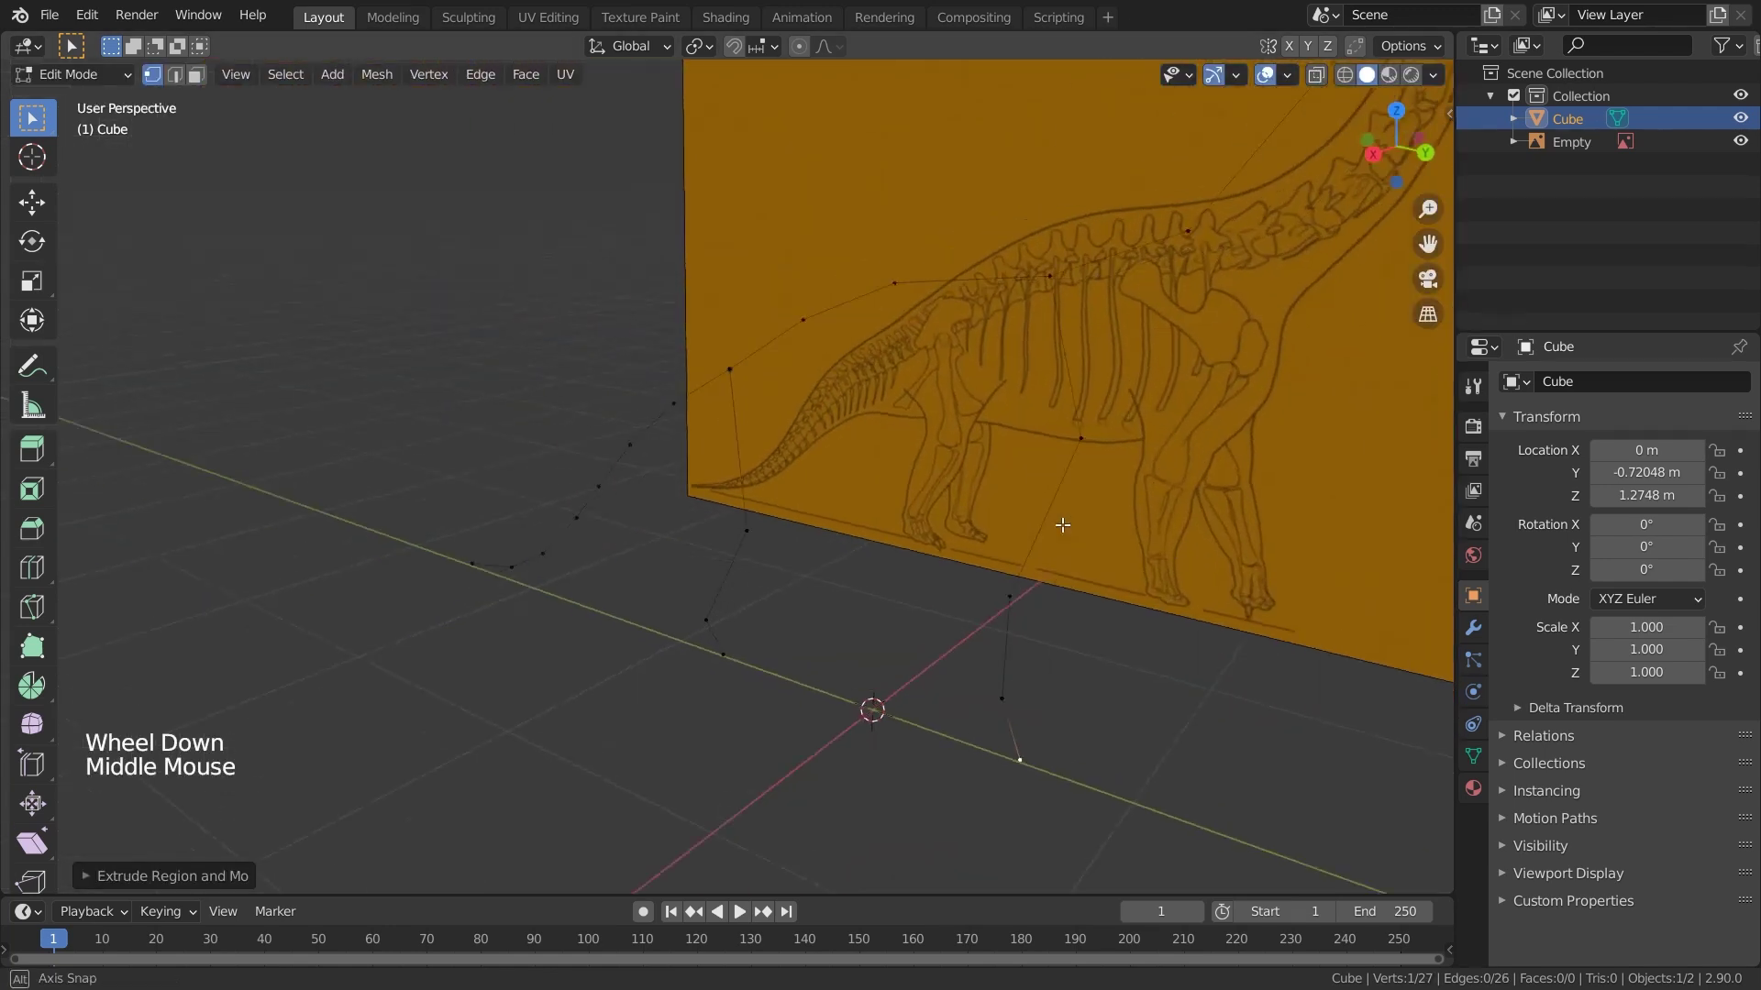
scroll(945, 521, down, 2)
shift+middle_drag(945, 520, 1038, 401)
scroll(795, 546, down, 1)
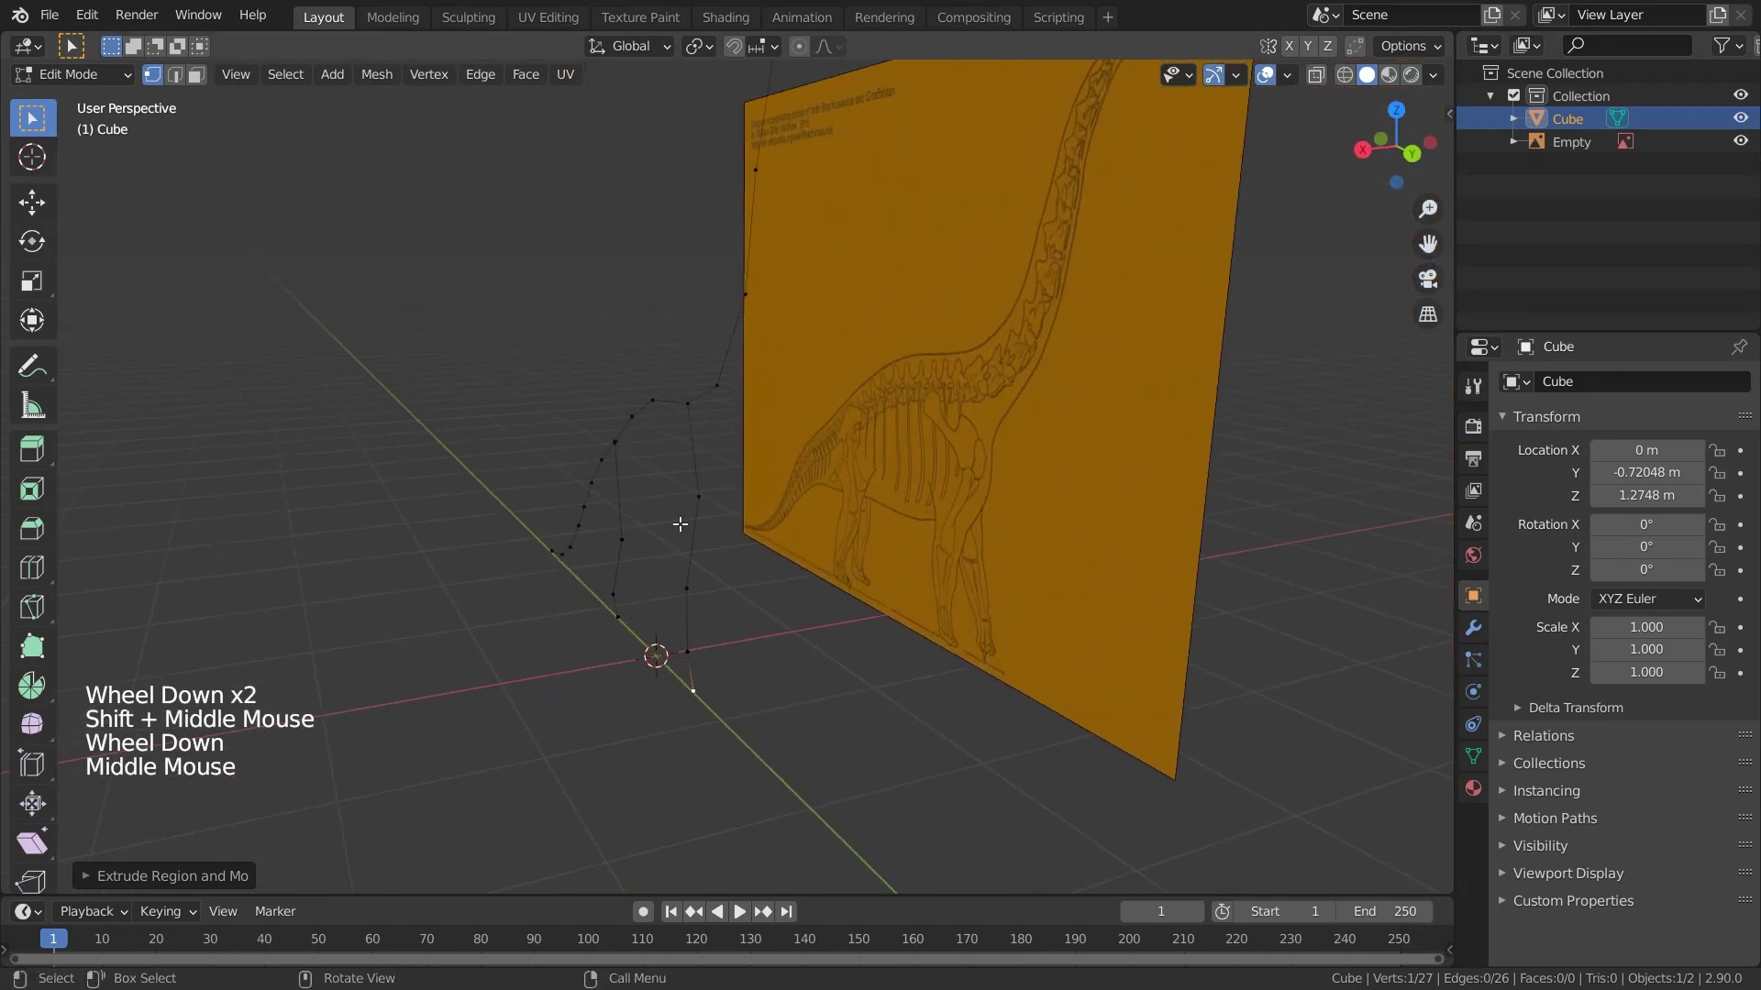
middle_drag(679, 524, 683, 571)
drag(651, 468, 739, 752)
middle_drag(739, 617, 779, 617)
ctrl+click(589, 513)
shift+drag(603, 529, 654, 628)
click(31, 203)
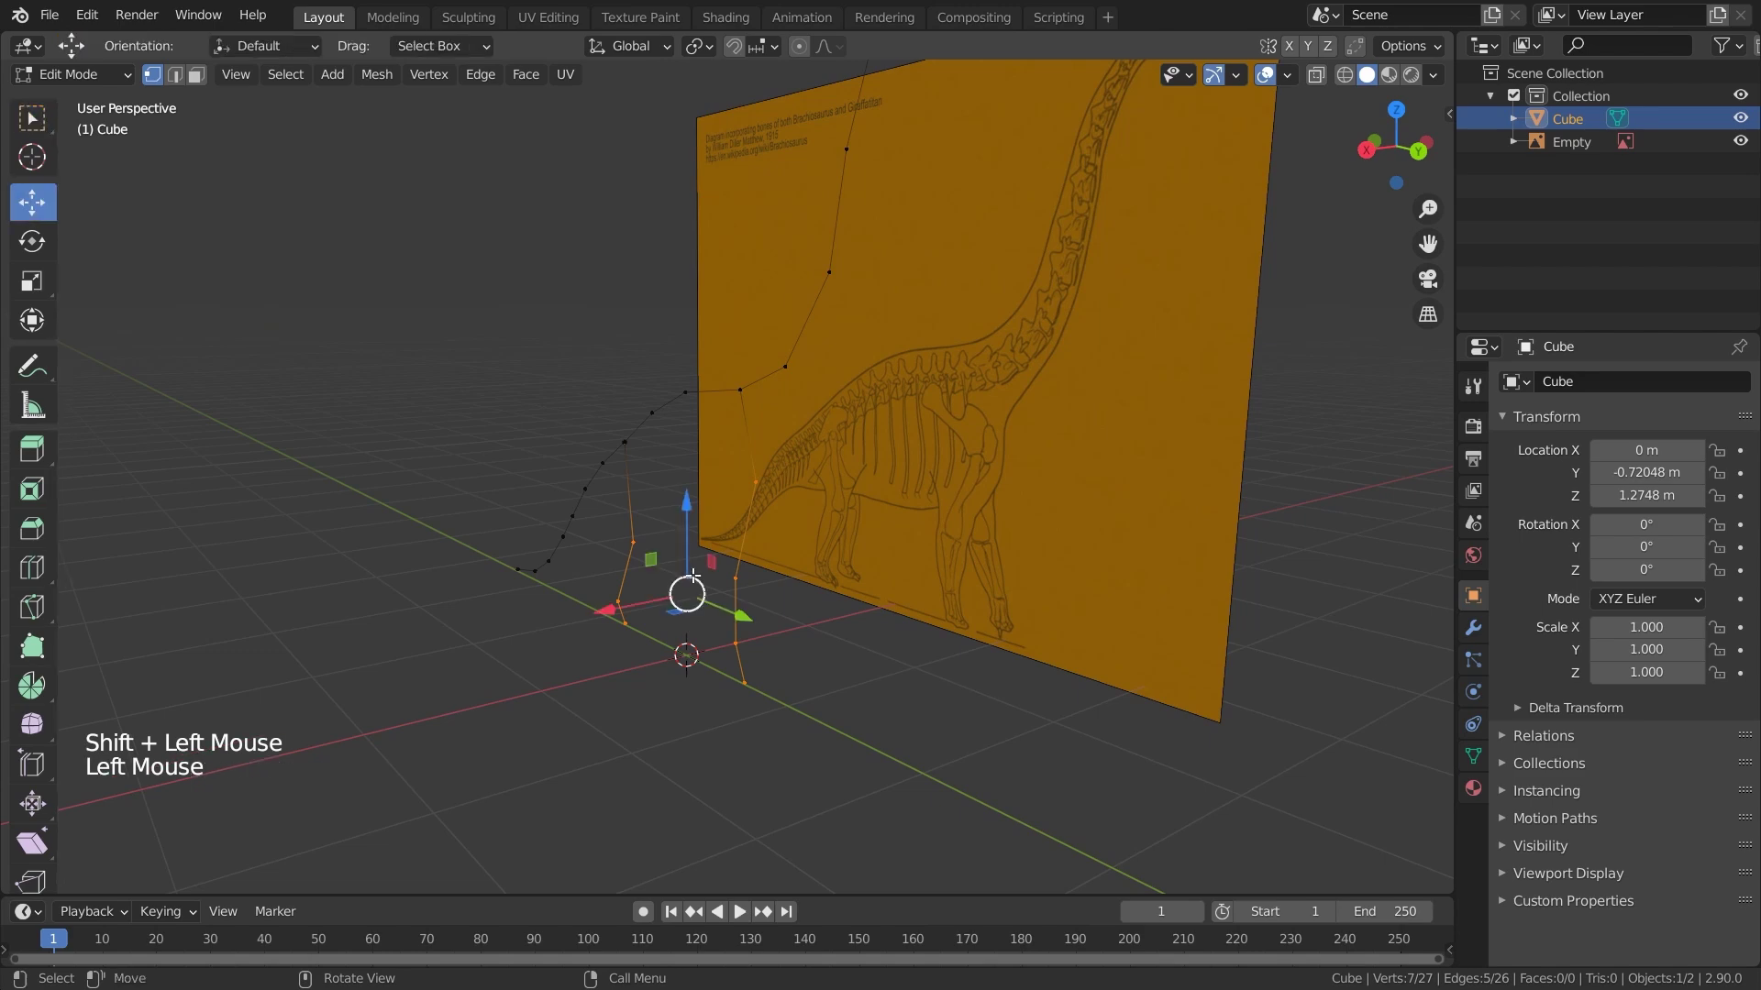
middle_drag(688, 589, 611, 612)
drag(566, 608, 501, 621)
Adjust the sideways offset of the leg vertices in the front view and return to Object Mode
key(KP_1)
scroll(775, 507, up, 3)
shift+middle_drag(1068, 545, 888, 562)
drag(889, 562, 948, 569)
scroll(948, 569, down, 5)
middle_drag(868, 555, 456, 590)
scroll(455, 590, up, 2)
shift+middle_drag(887, 331, 900, 389)
key(Tab)
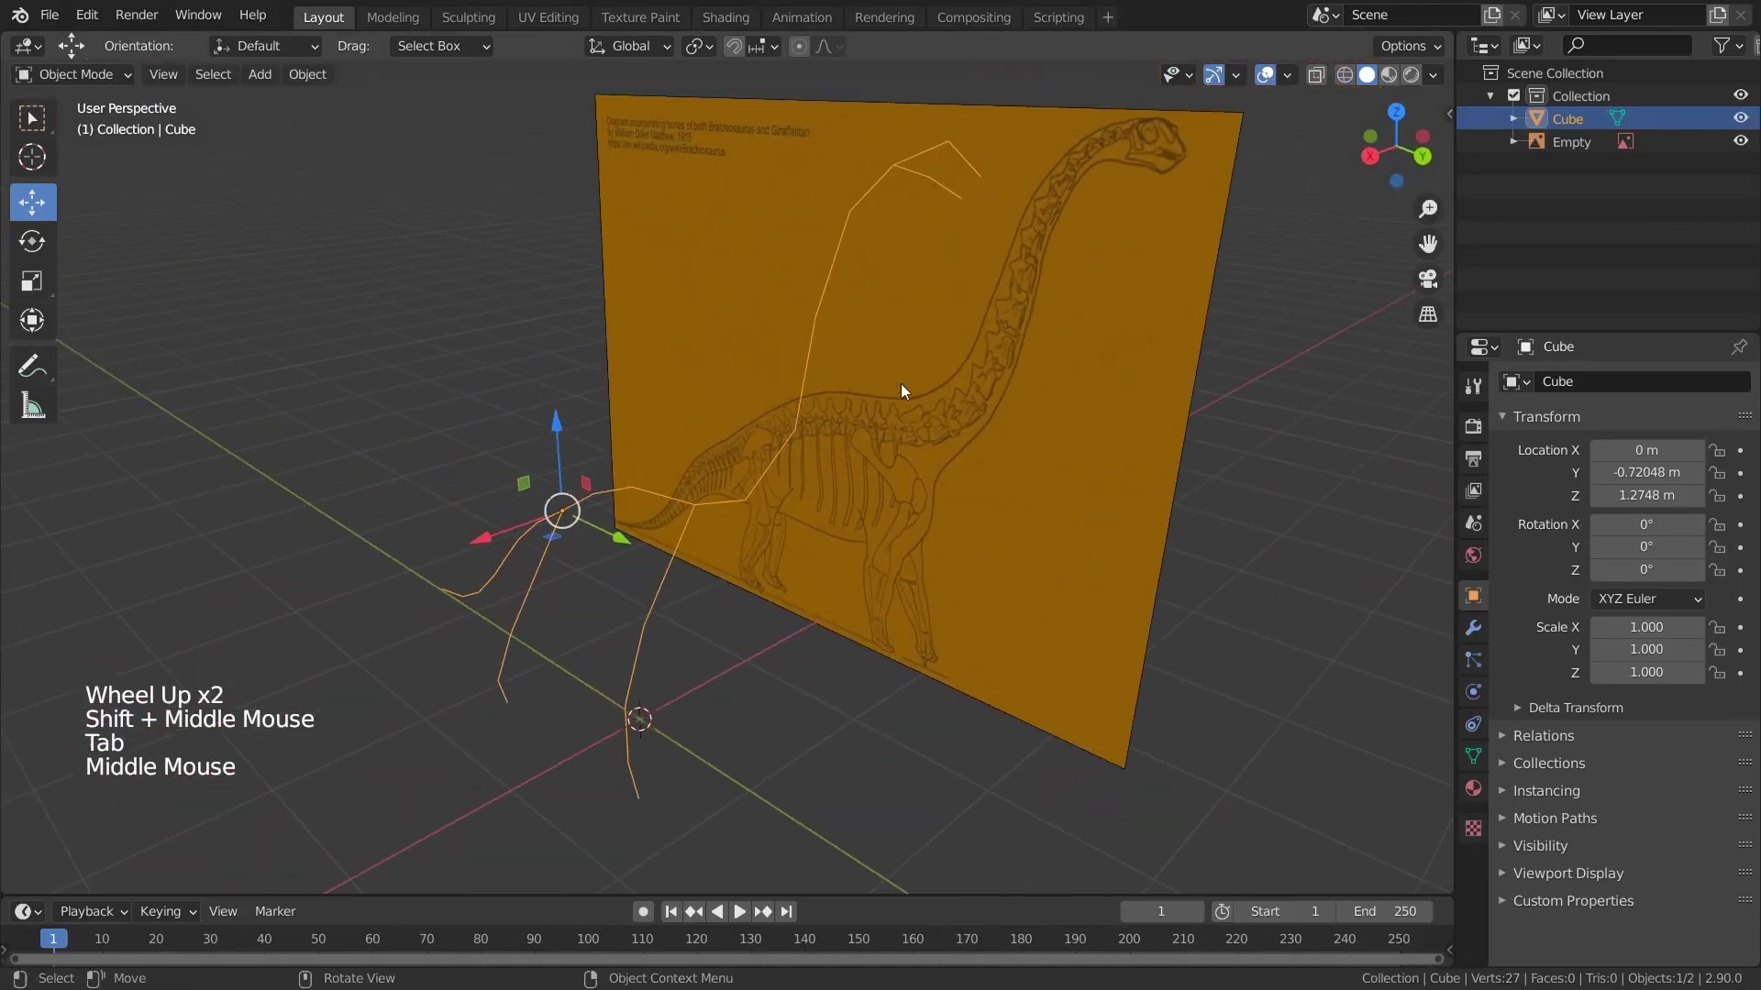
Add a Mirror modifier to the skeleton mesh to create the opposite pair of legs
click(1473, 628)
click(1548, 383)
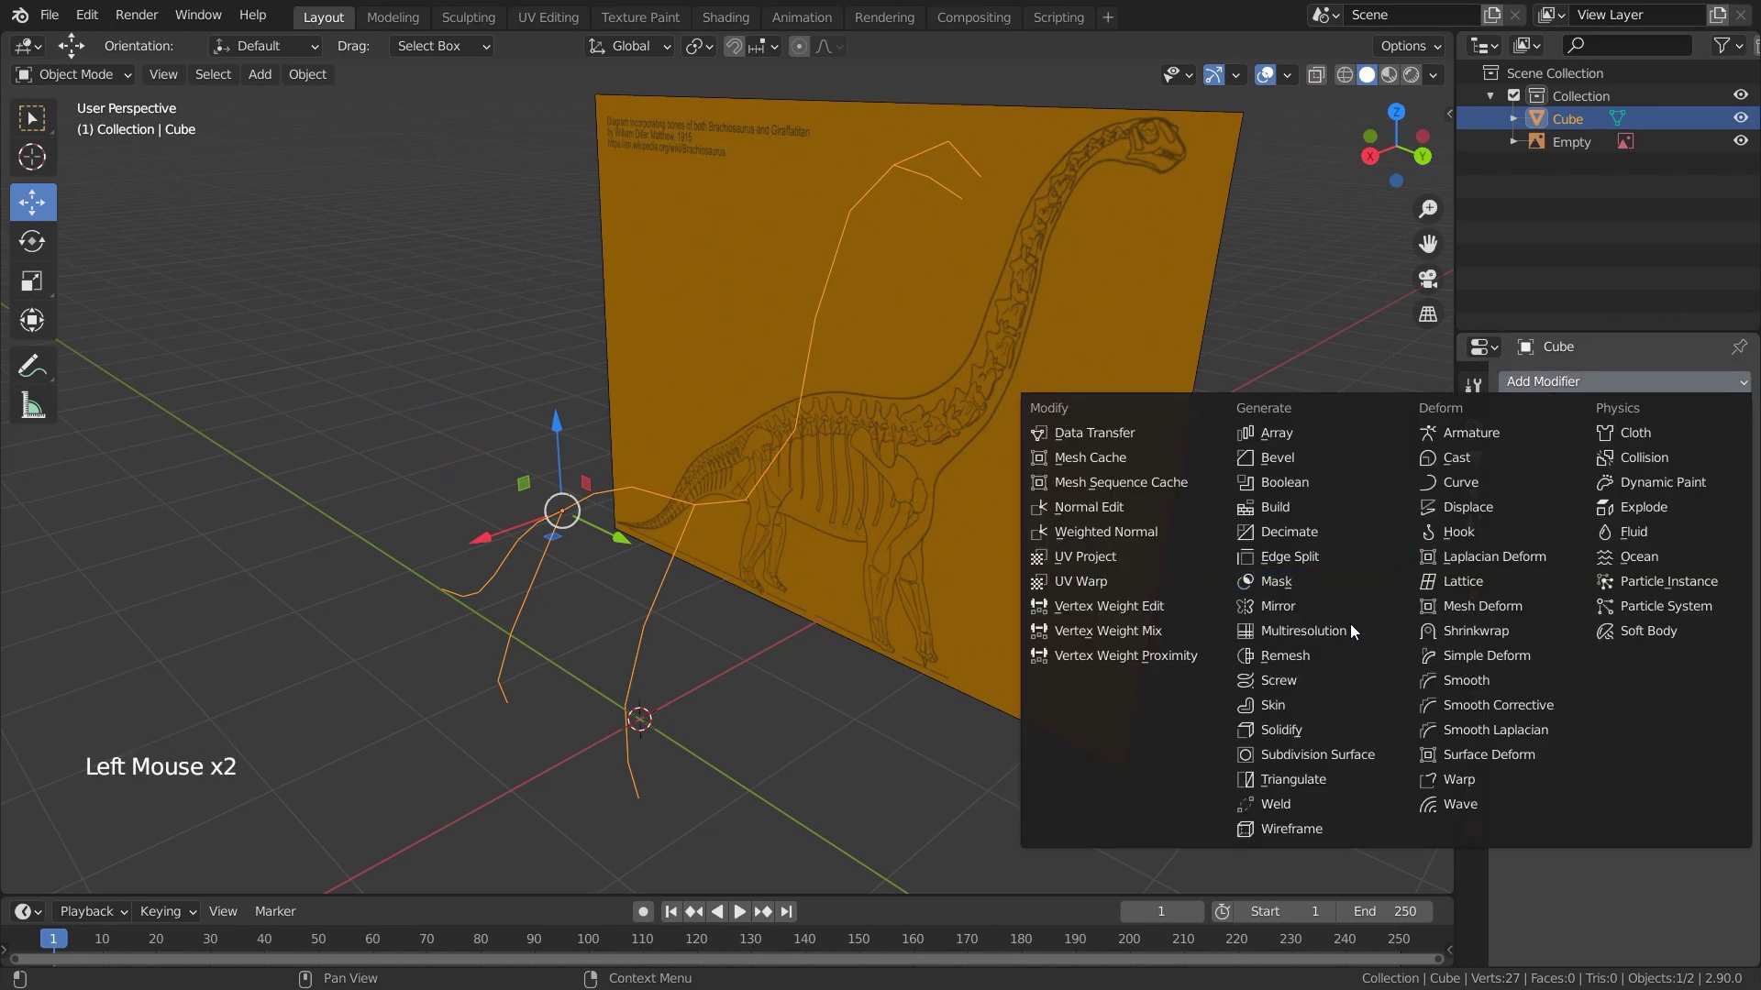
click(1286, 607)
middle_drag(680, 652, 949, 573)
scroll(1025, 581, down, 2)
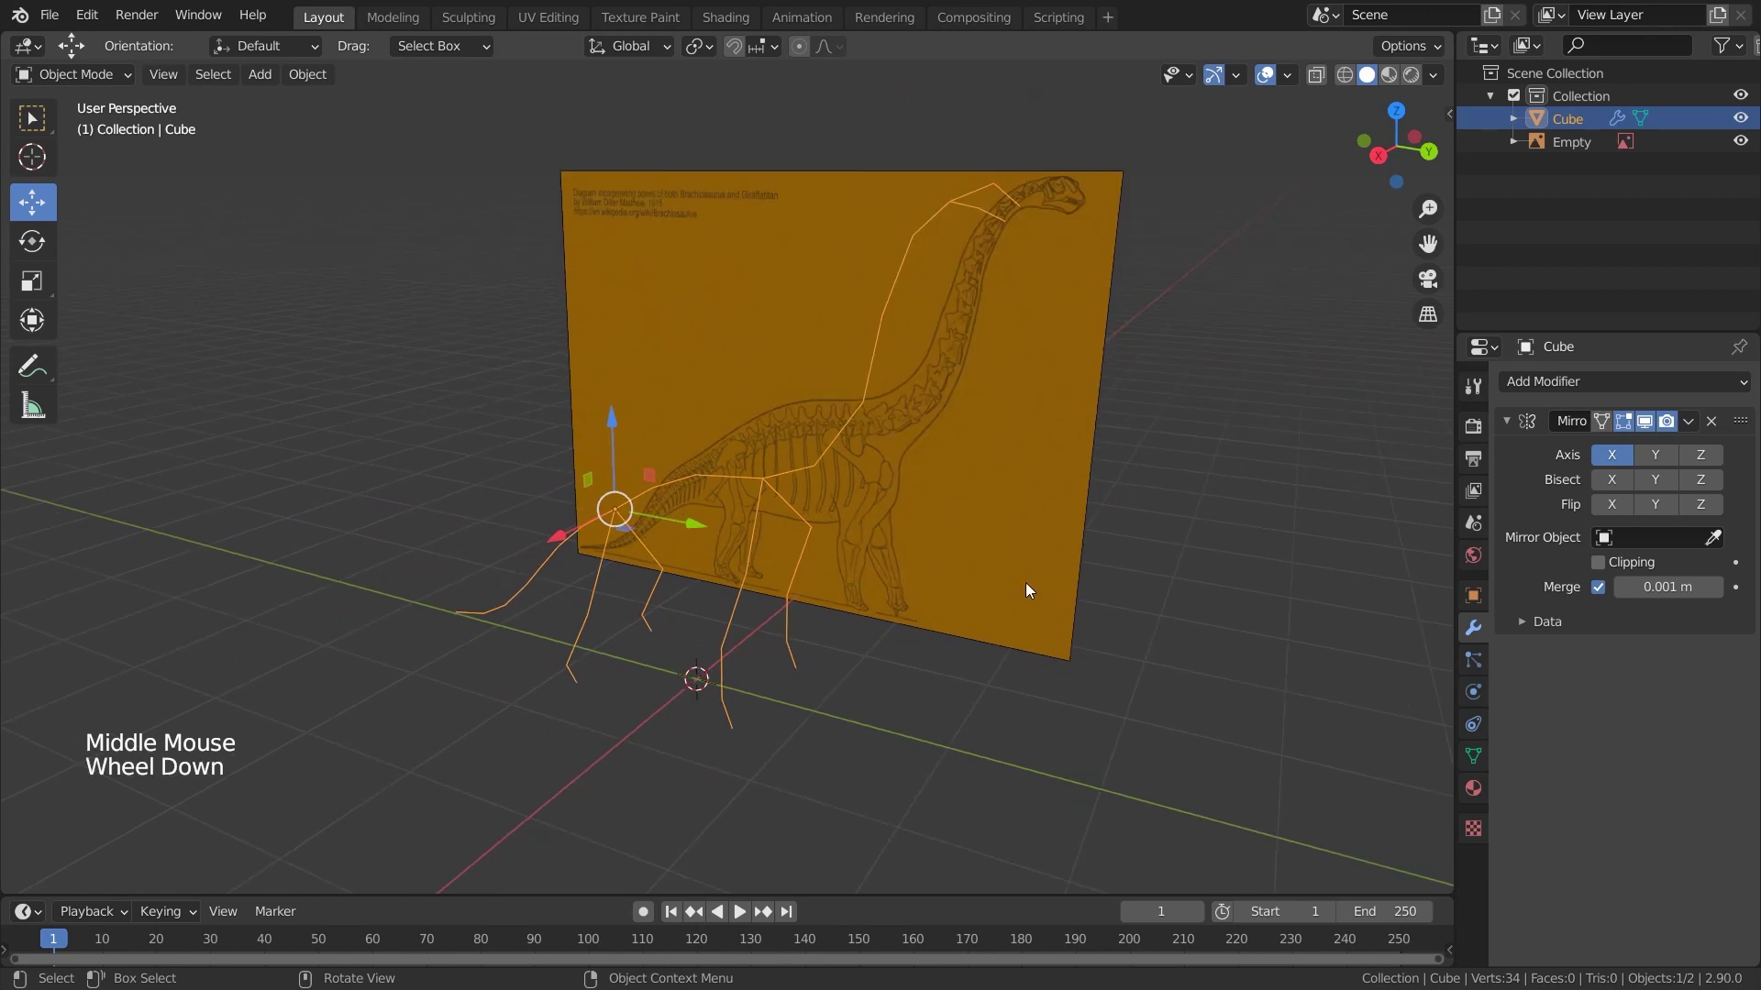
Add a Skin modifier and then a Subdivision Surface modifier to the mirrored skeleton mesh
click(1573, 383)
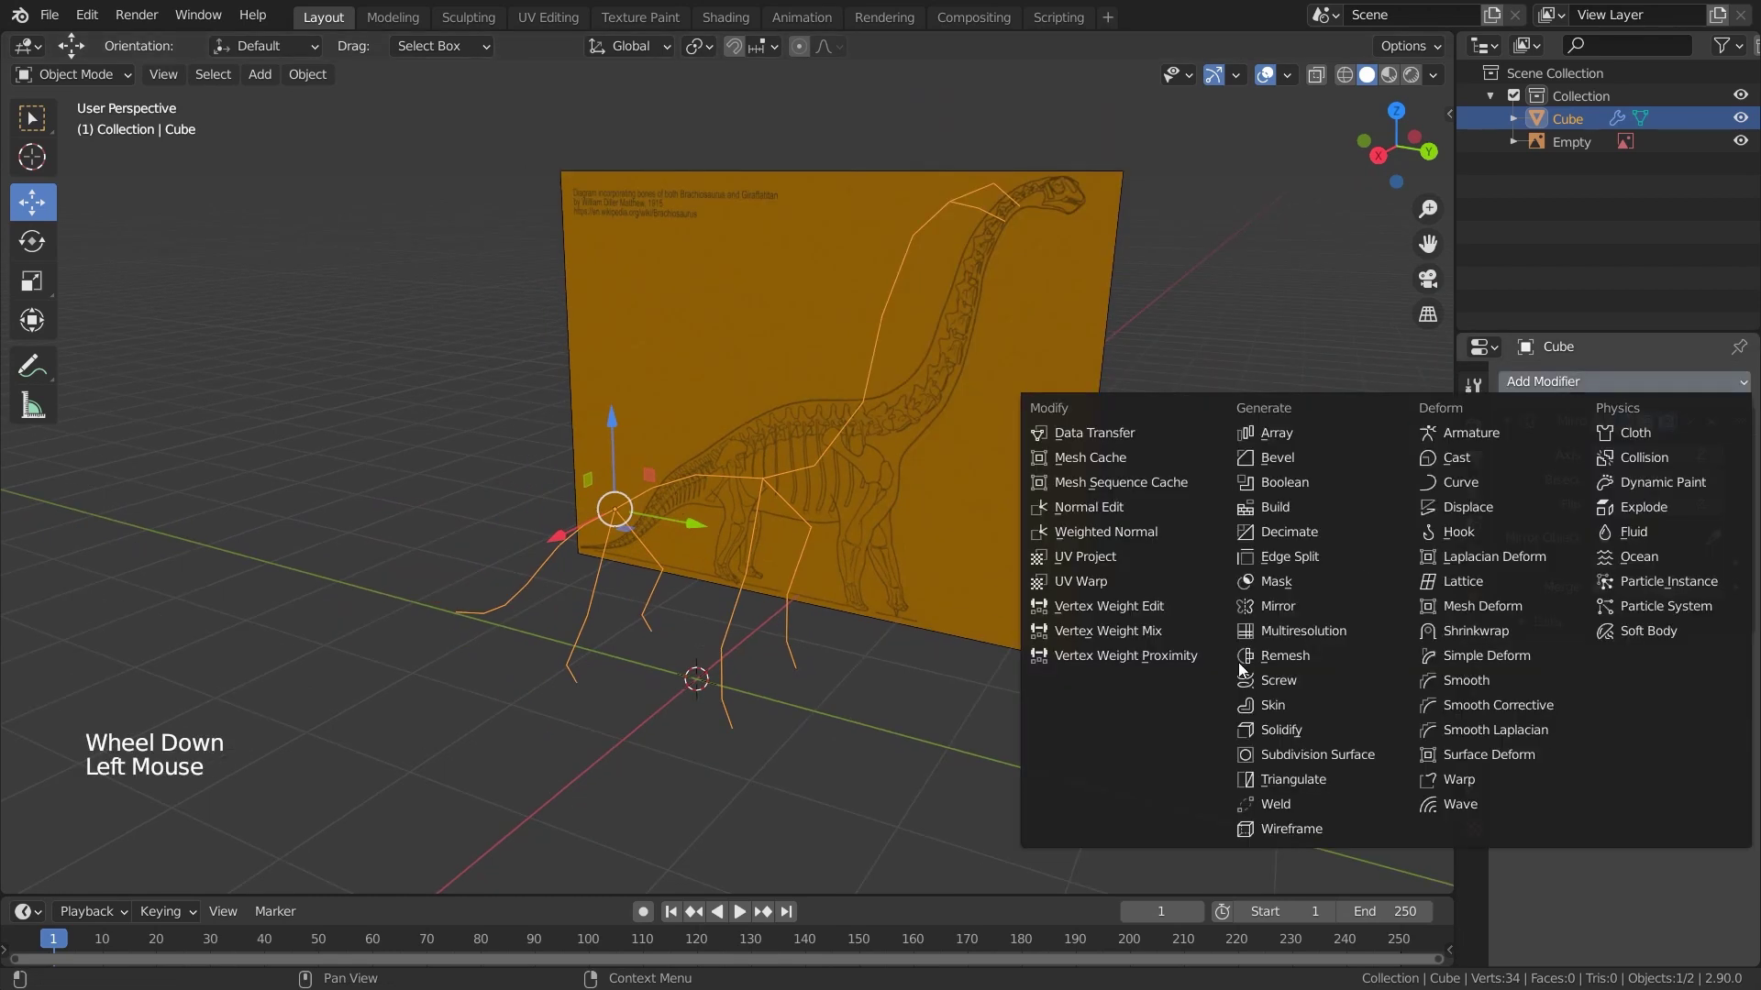
click(1274, 704)
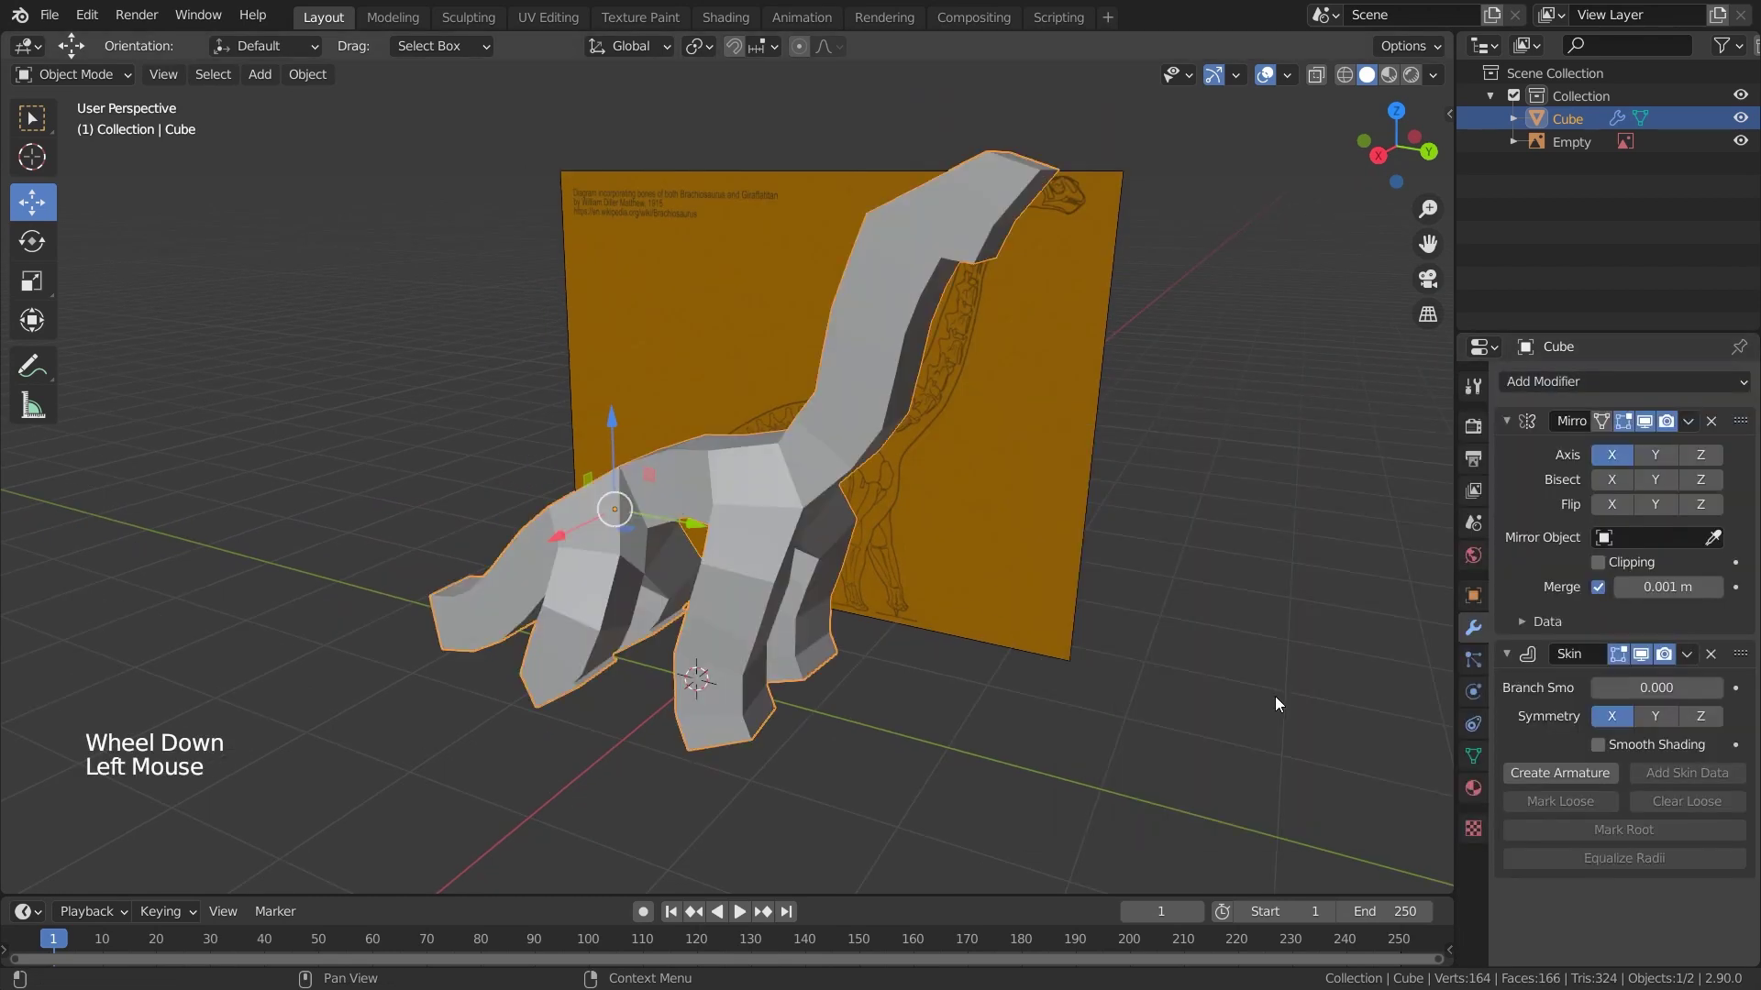
click(1549, 385)
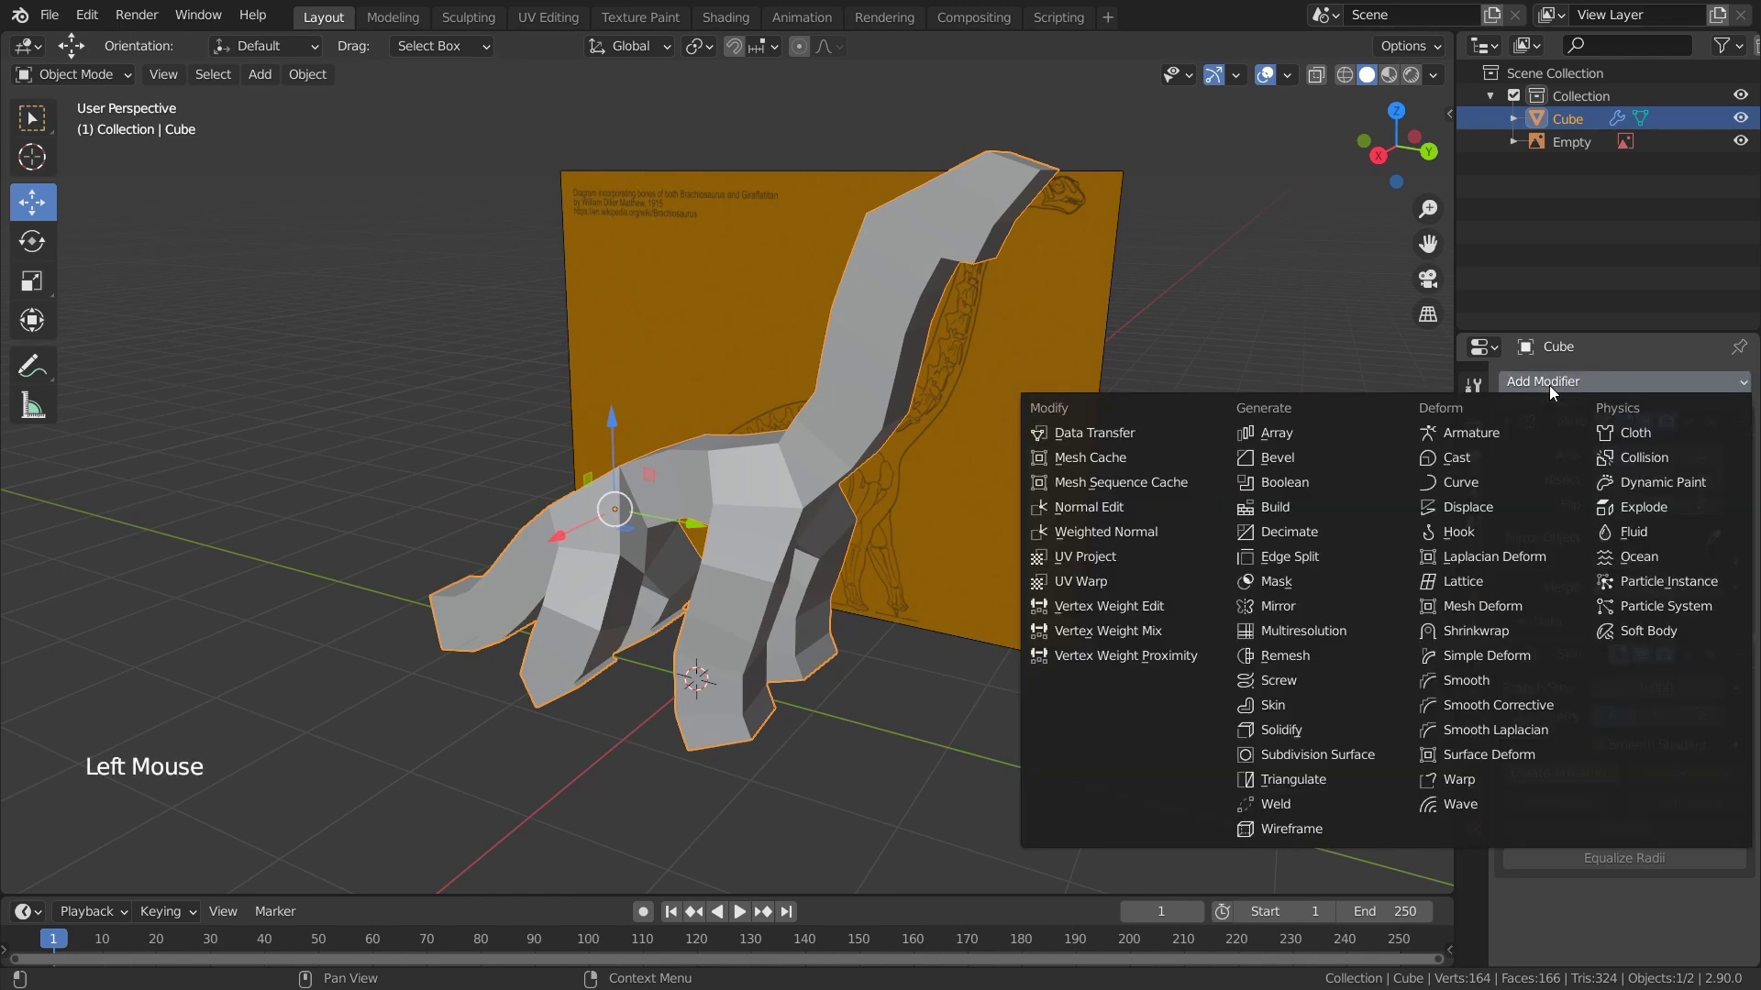
click(1318, 753)
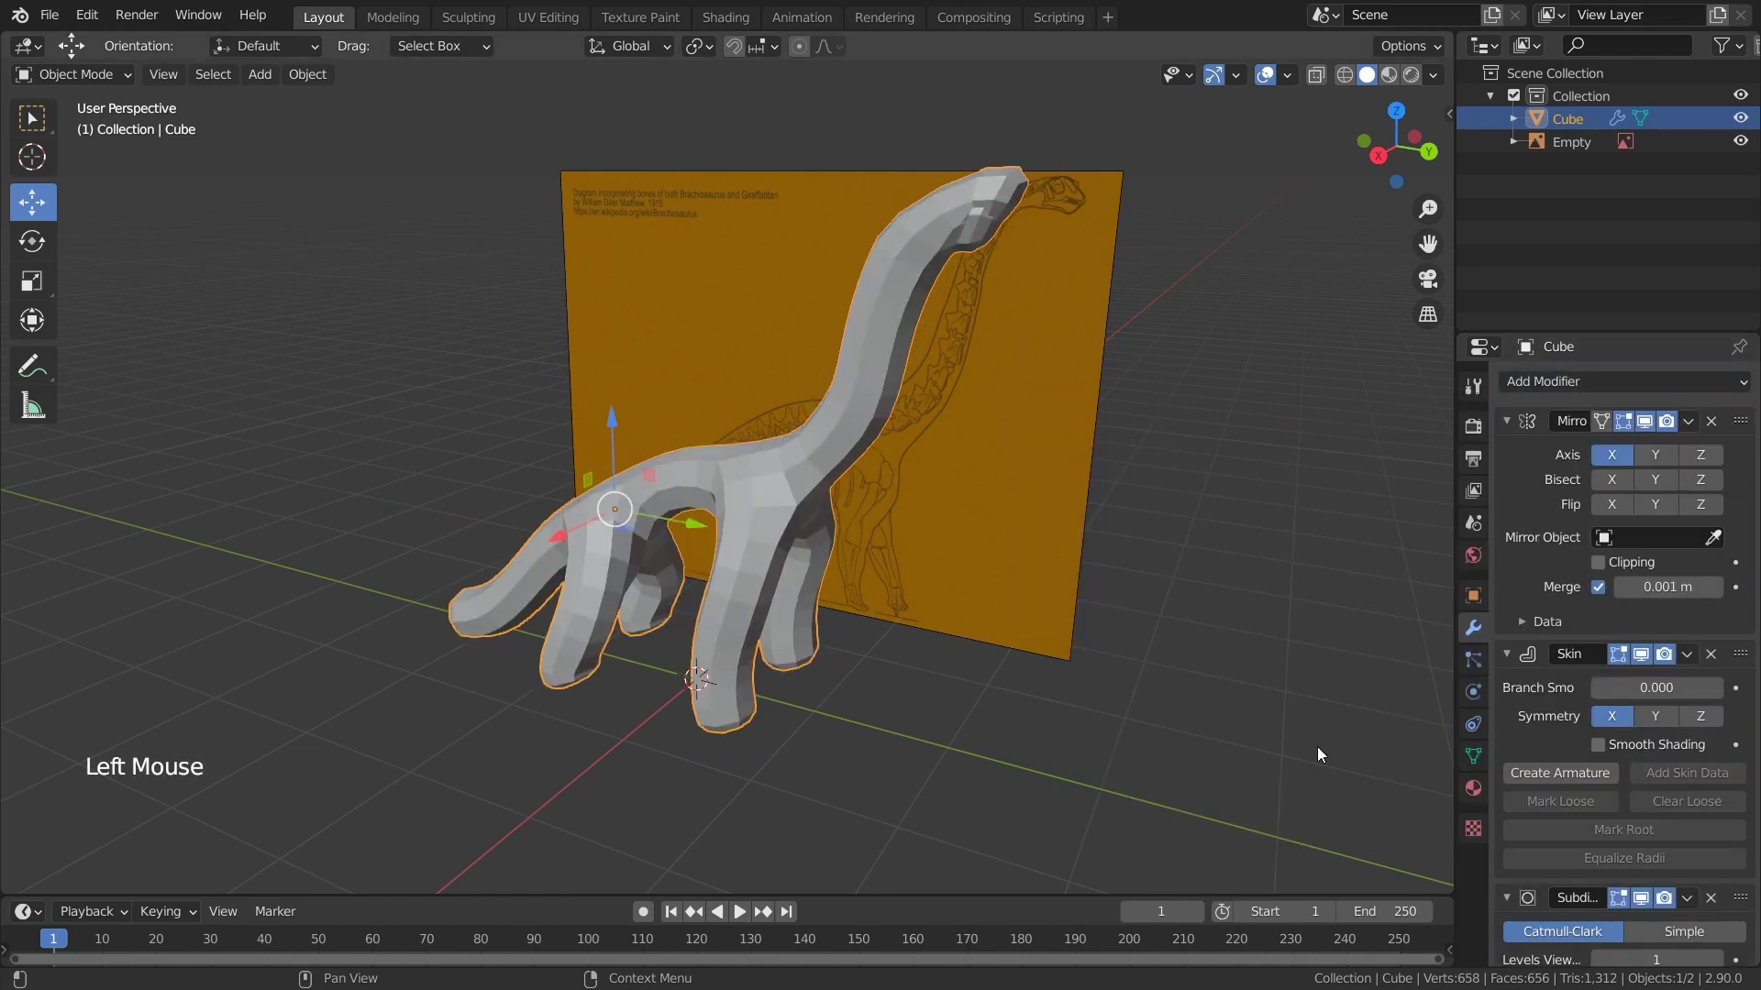
Set the Subdivision Surface modifier's viewport levels to 2
middle_drag(1142, 581, 1217, 552)
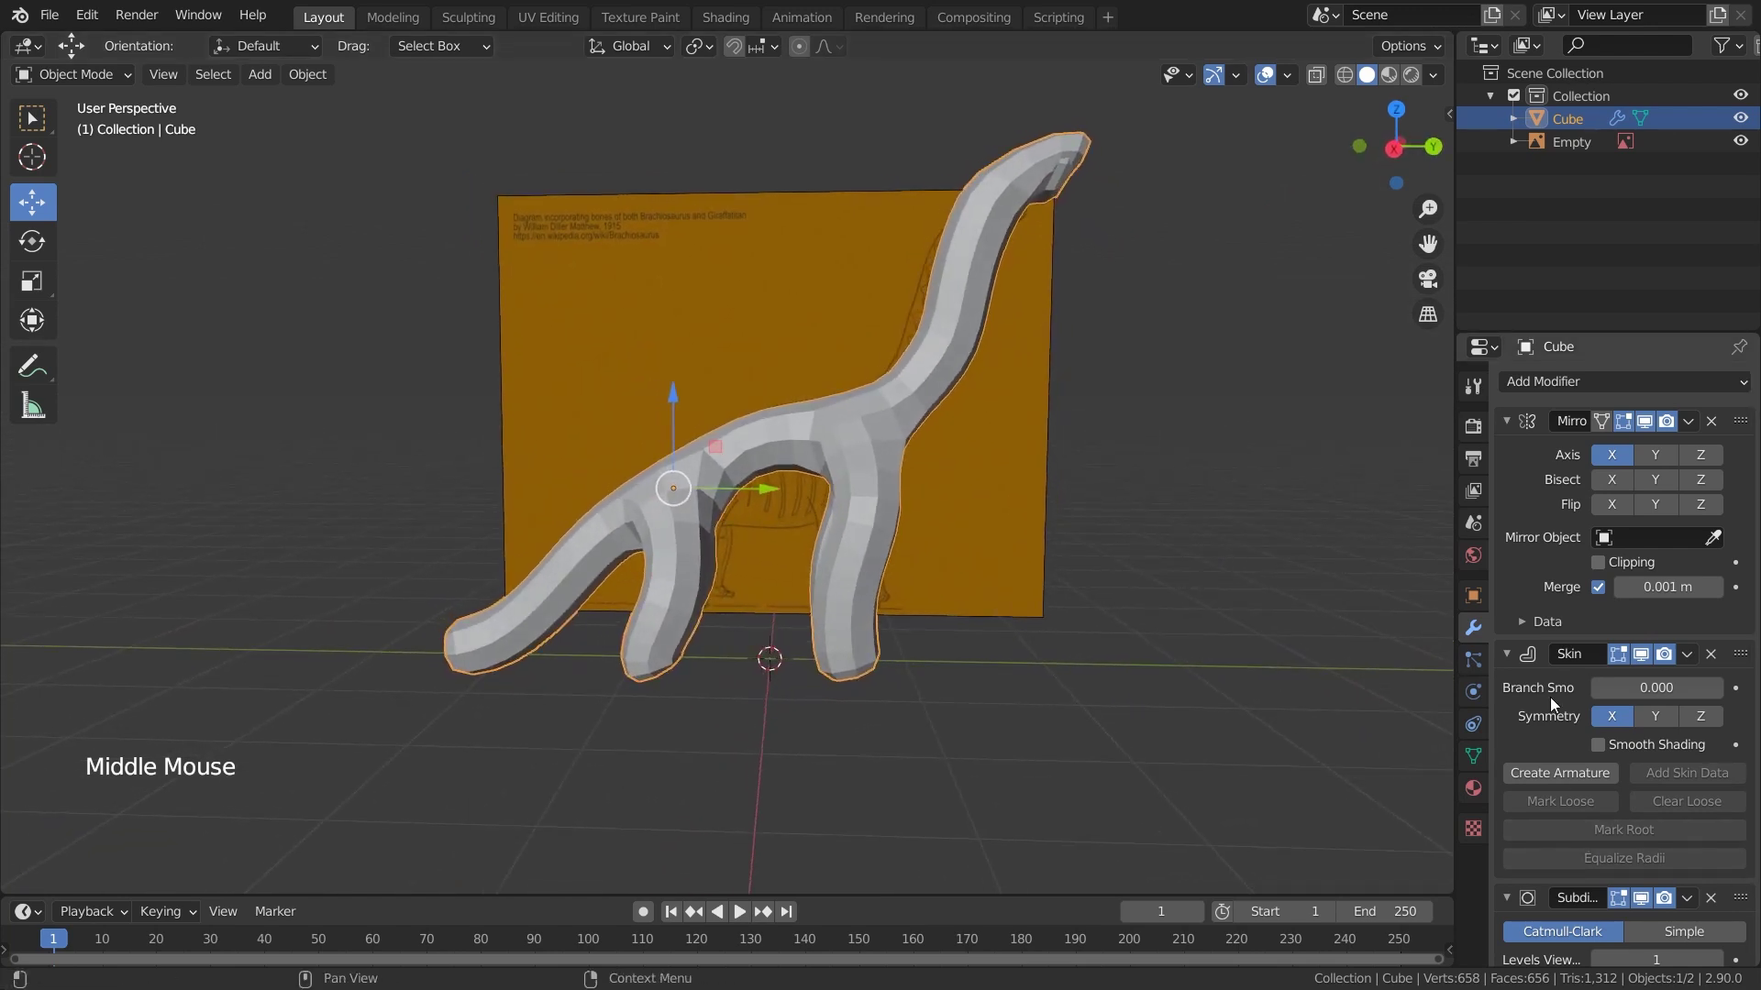
scroll(1550, 696, down, 3)
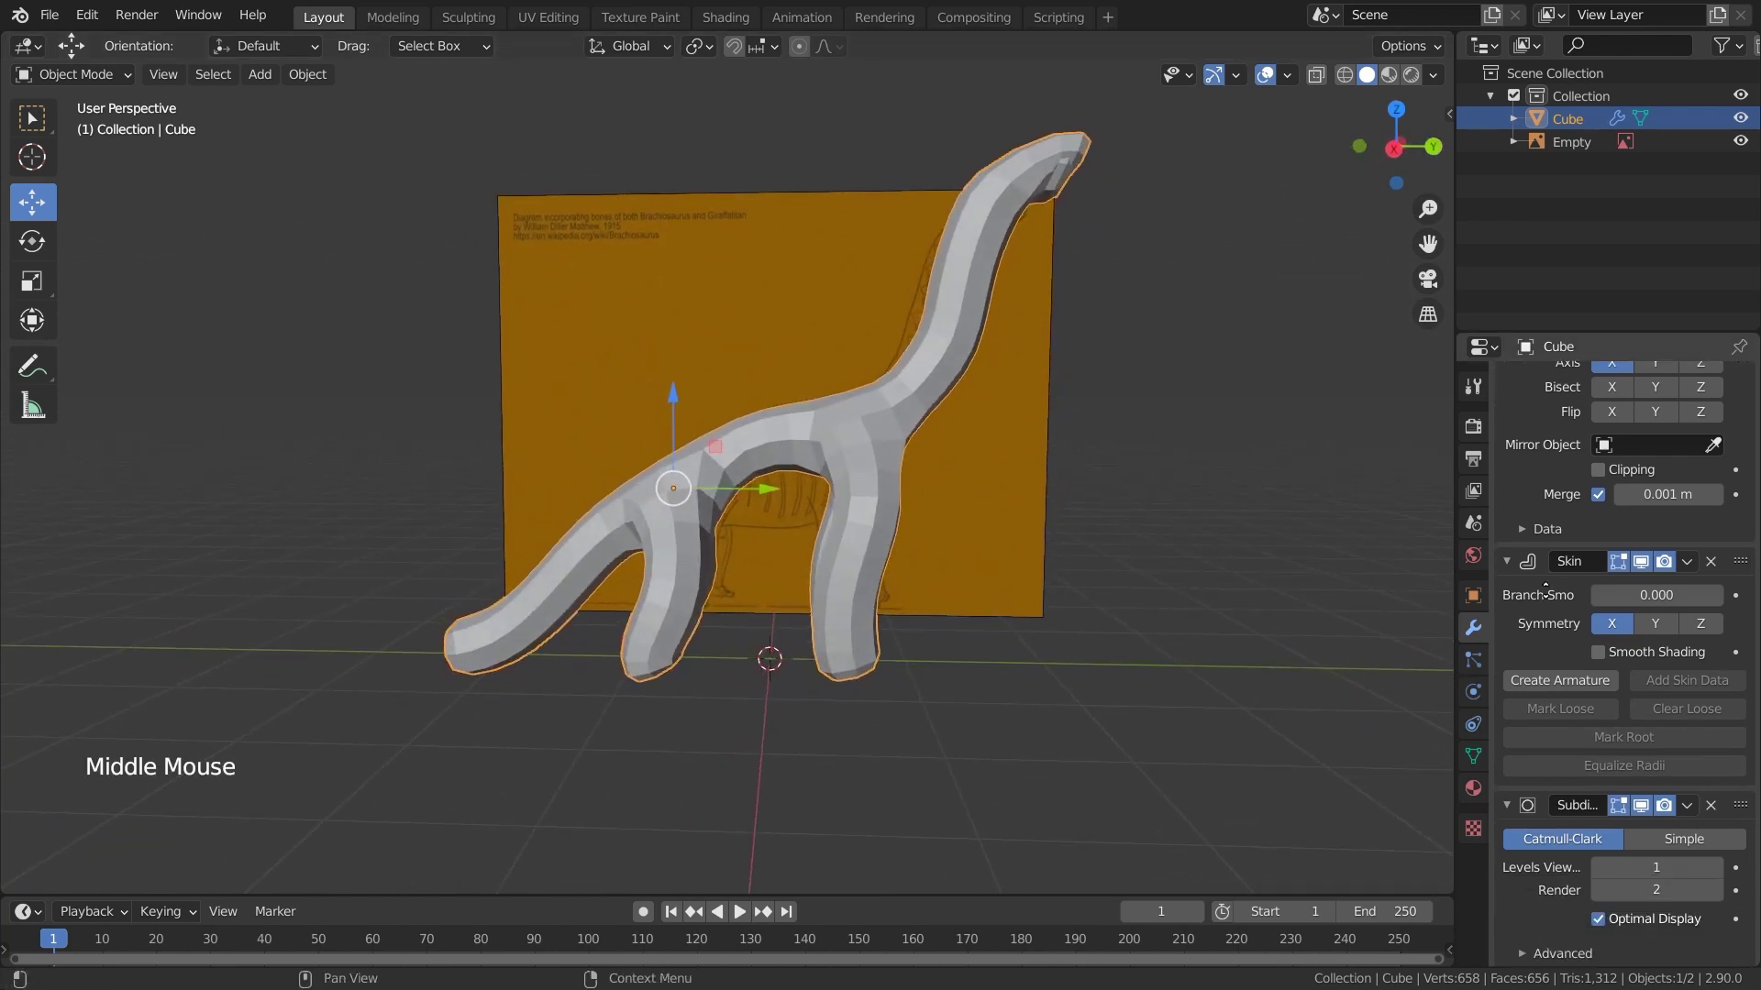
click(1713, 868)
Enter Edit Mode on the dinosaur mesh in the right orthographic view with wireframe shading
middle_drag(1168, 605, 1130, 609)
scroll(827, 563, up, 2)
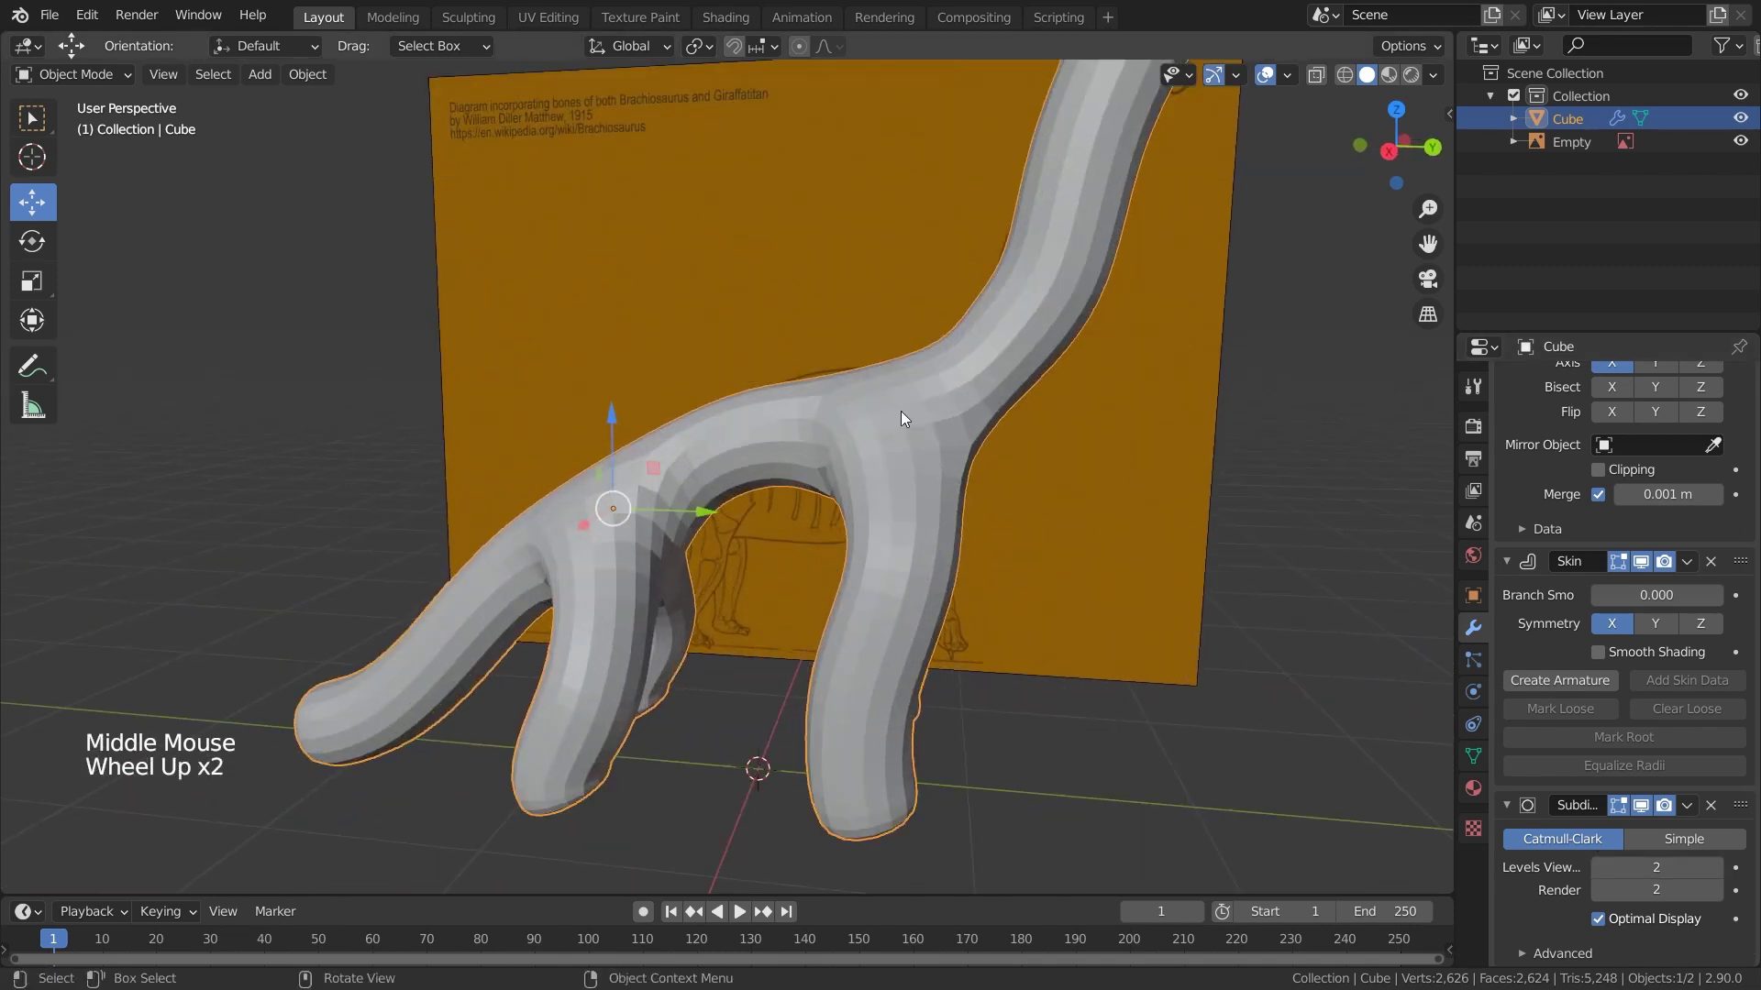
key(KP_3)
scroll(679, 574, up, 2)
key(Tab)
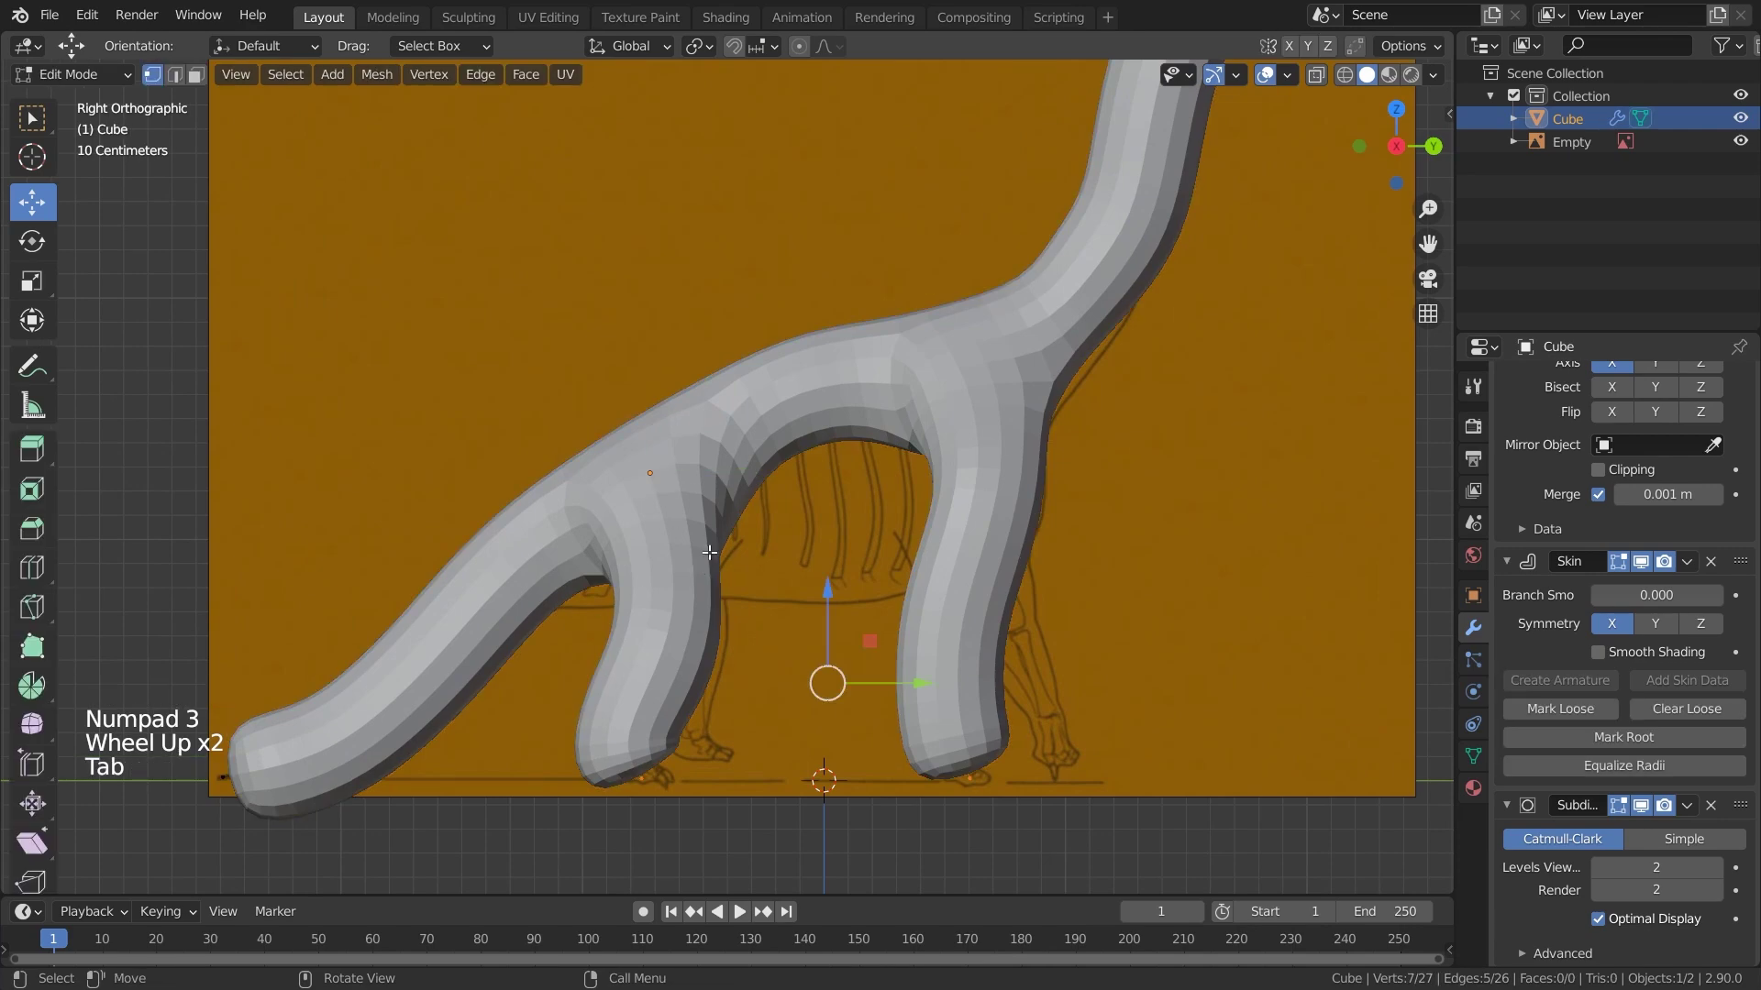
click(1344, 74)
Shrink the skin at the hind foot's end vertex and move the vertex forward and down to the reference toes
shift+middle_drag(638, 745, 747, 577)
scroll(747, 578, up, 5)
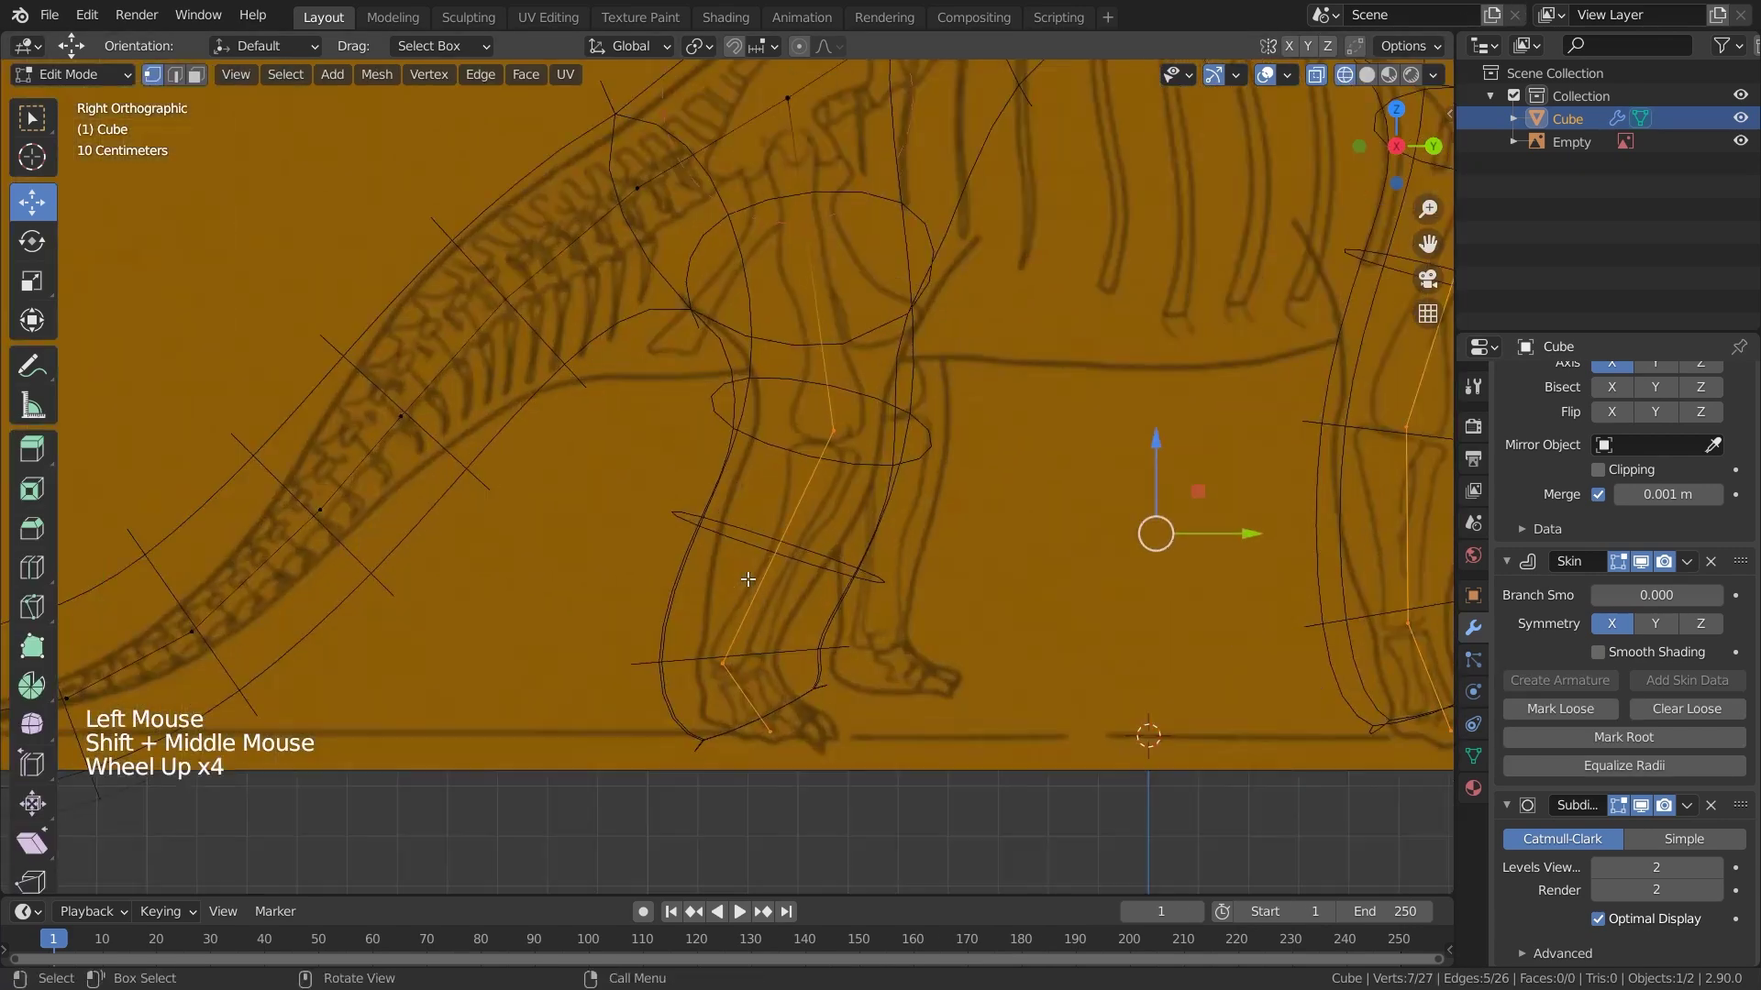
shift+middle_drag(759, 637, 710, 543)
click(689, 657)
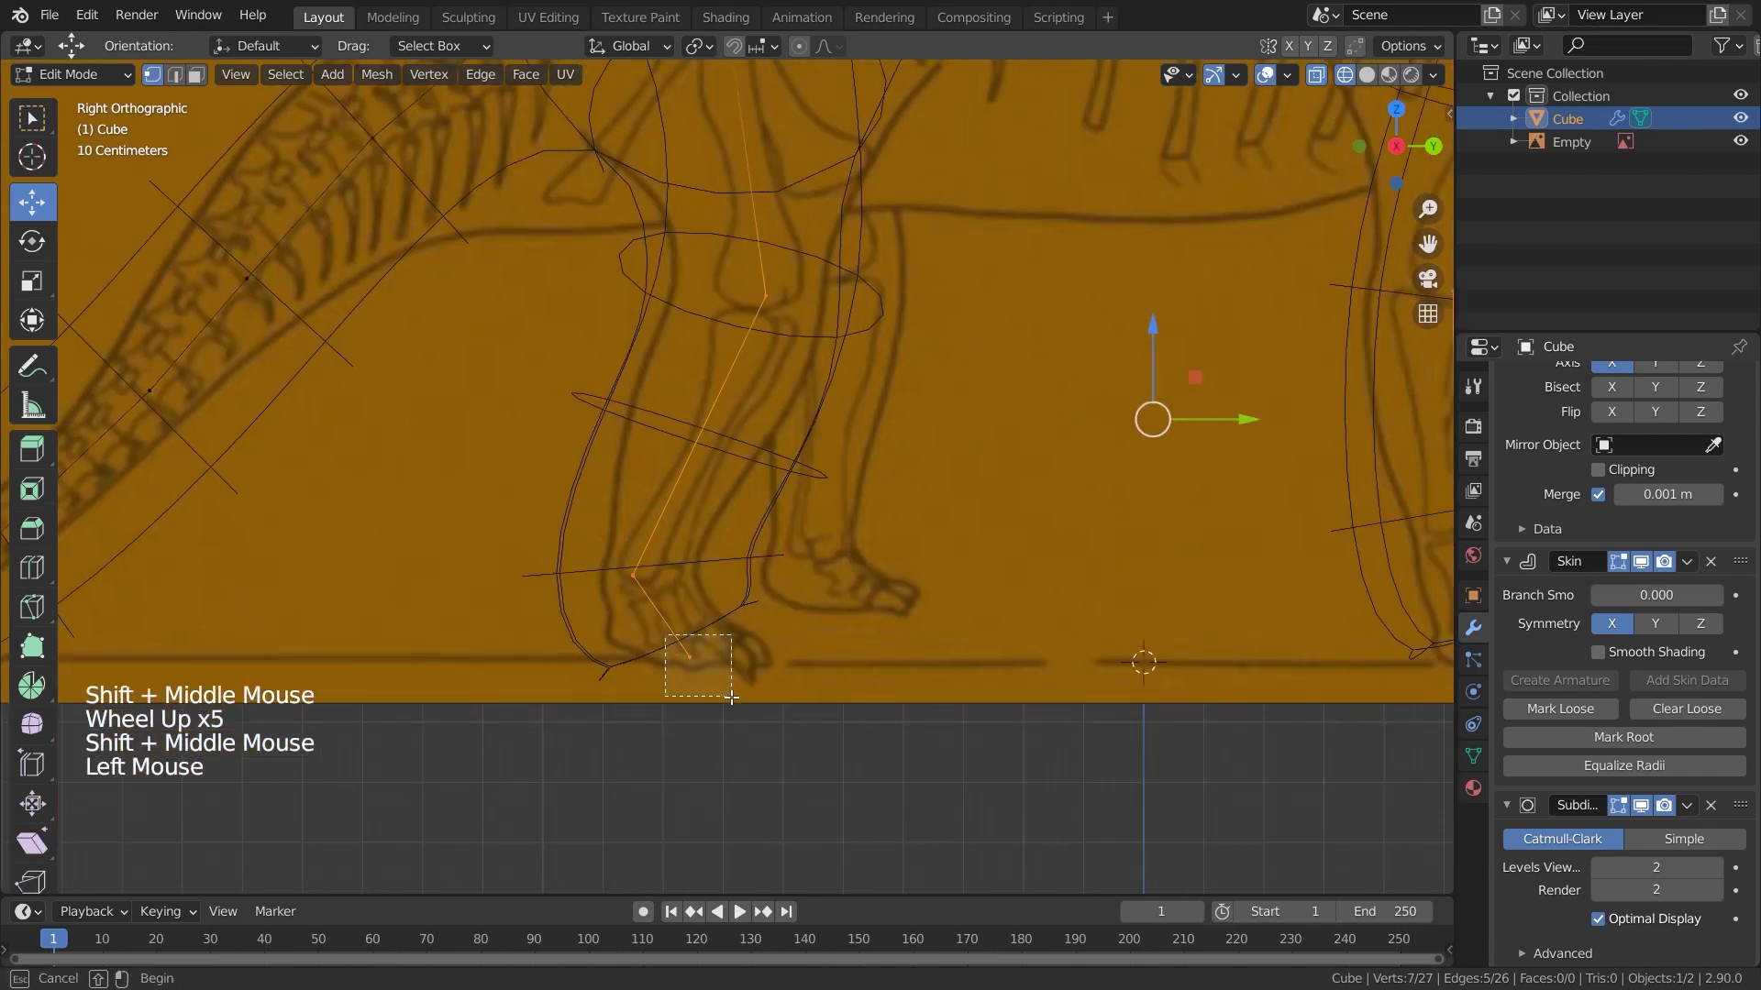
key(ctrl+a)
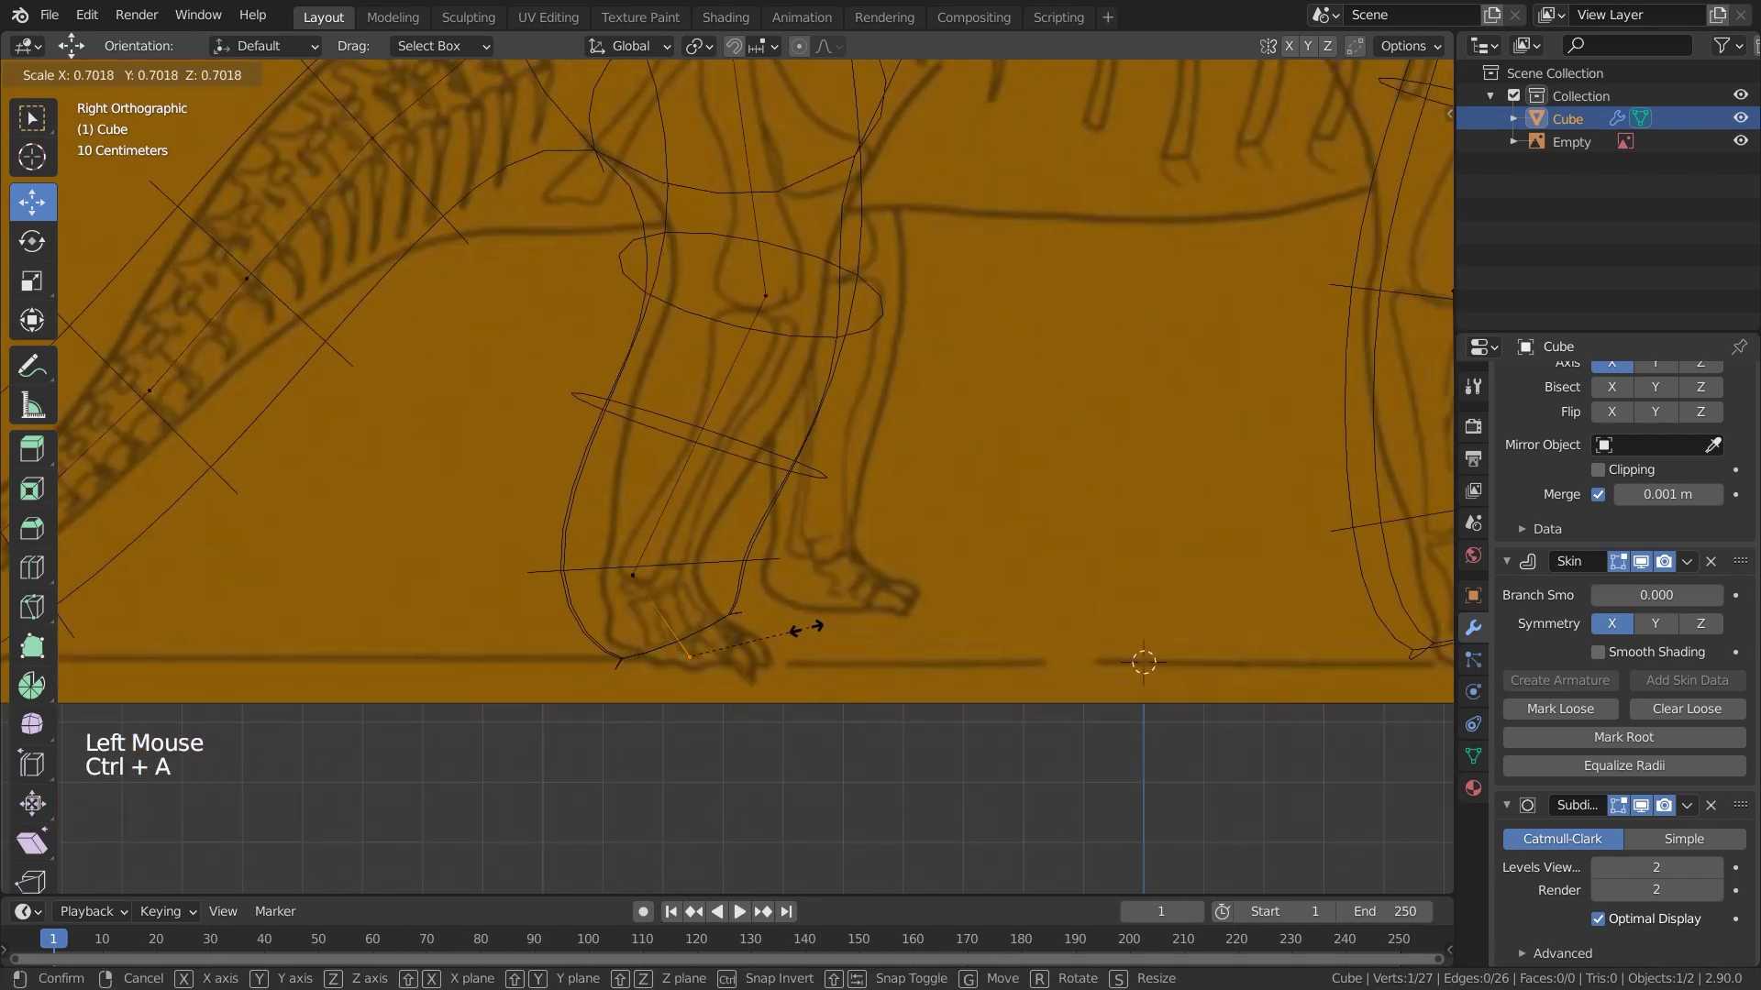
click(757, 639)
key(g)
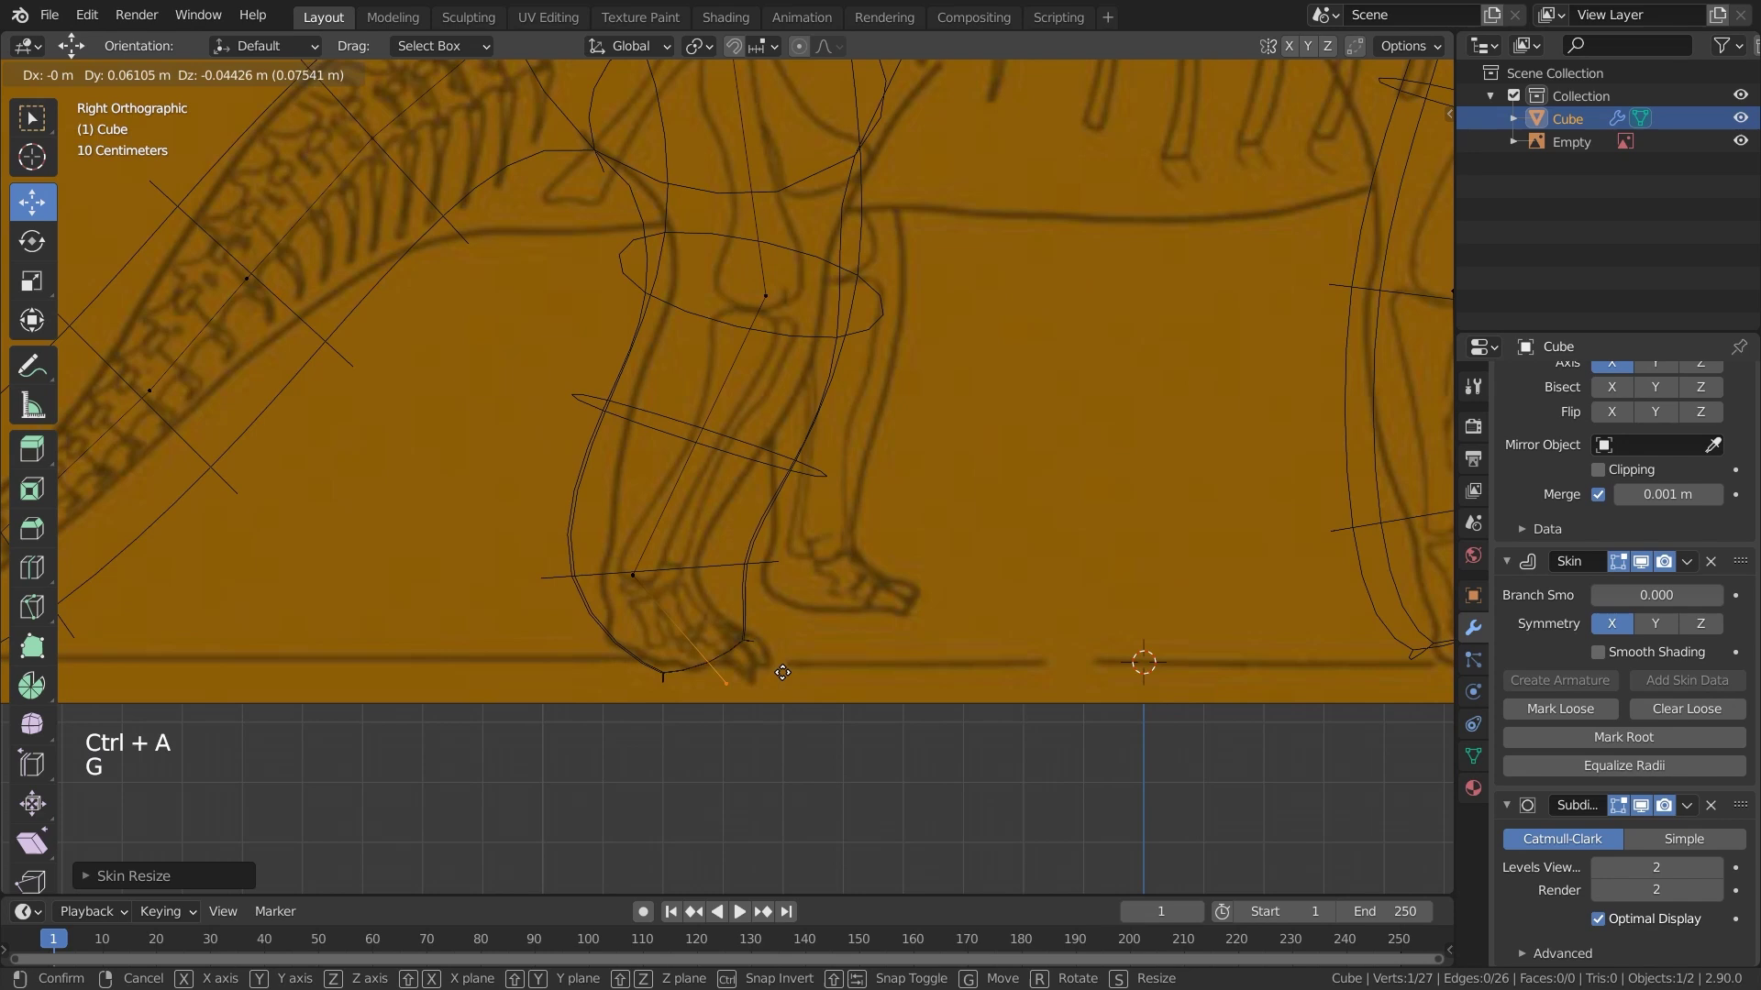
click(789, 663)
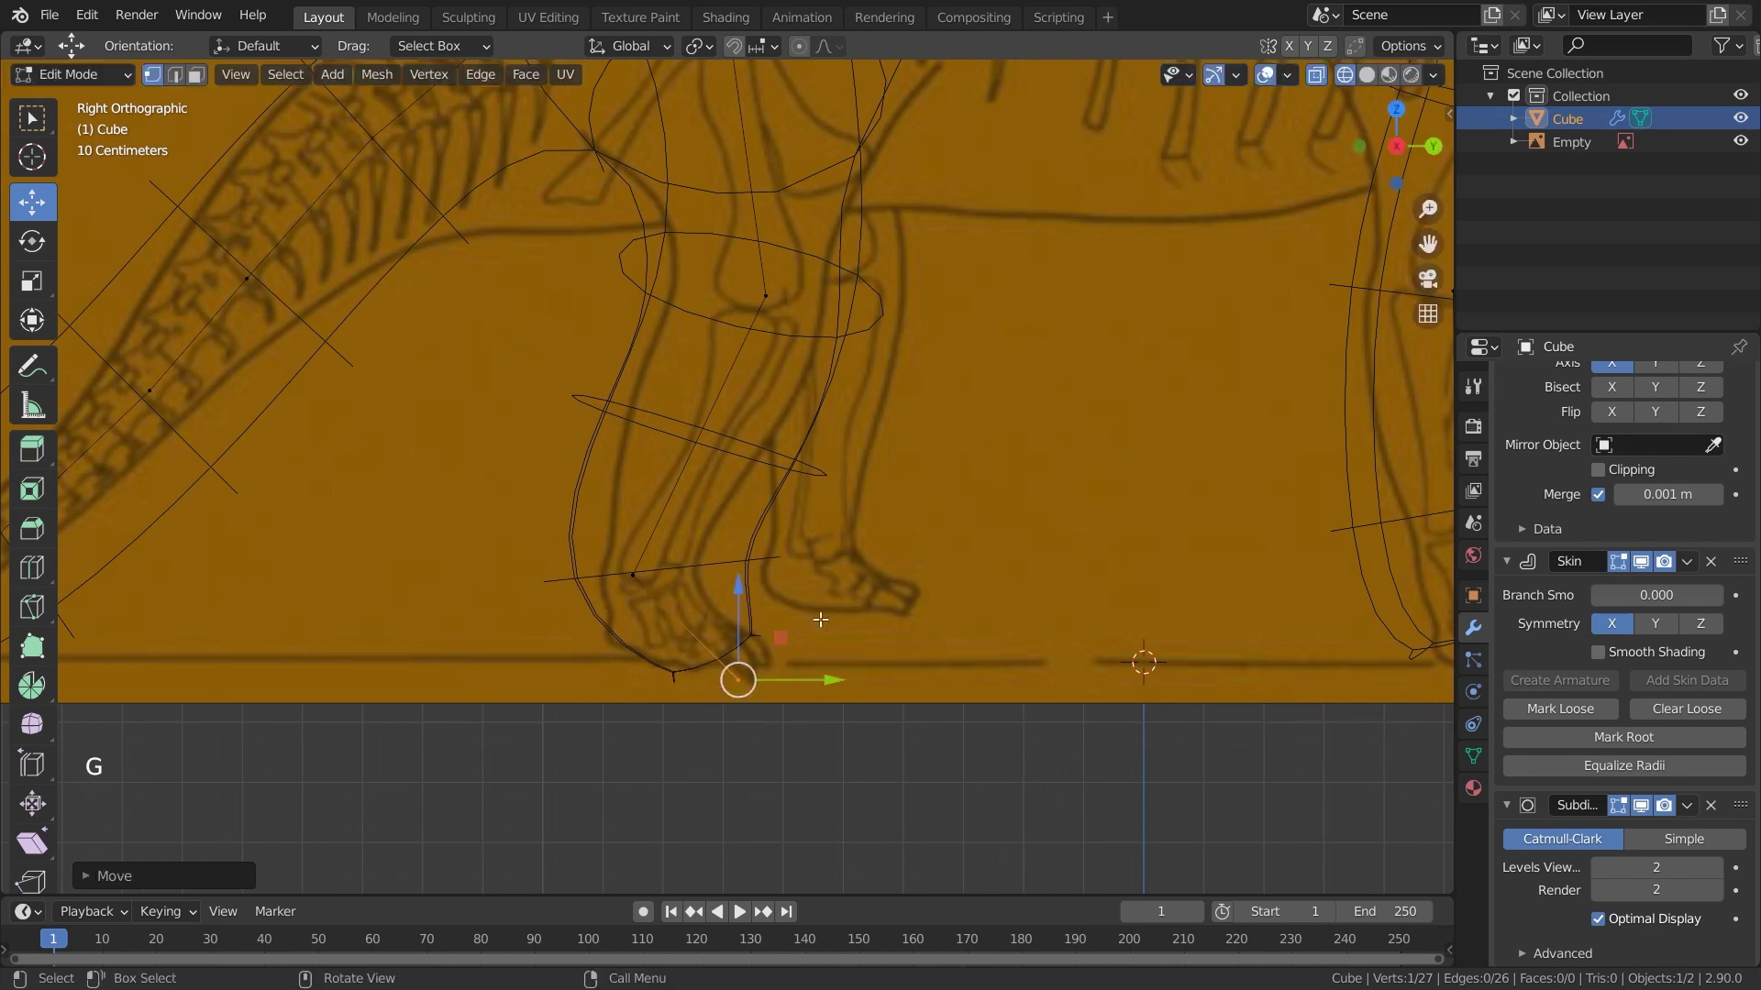
Shrink the skin at the hind ankle vertex to the reference outline and move the vertex slightly down
click(637, 563)
key(ctrl+a)
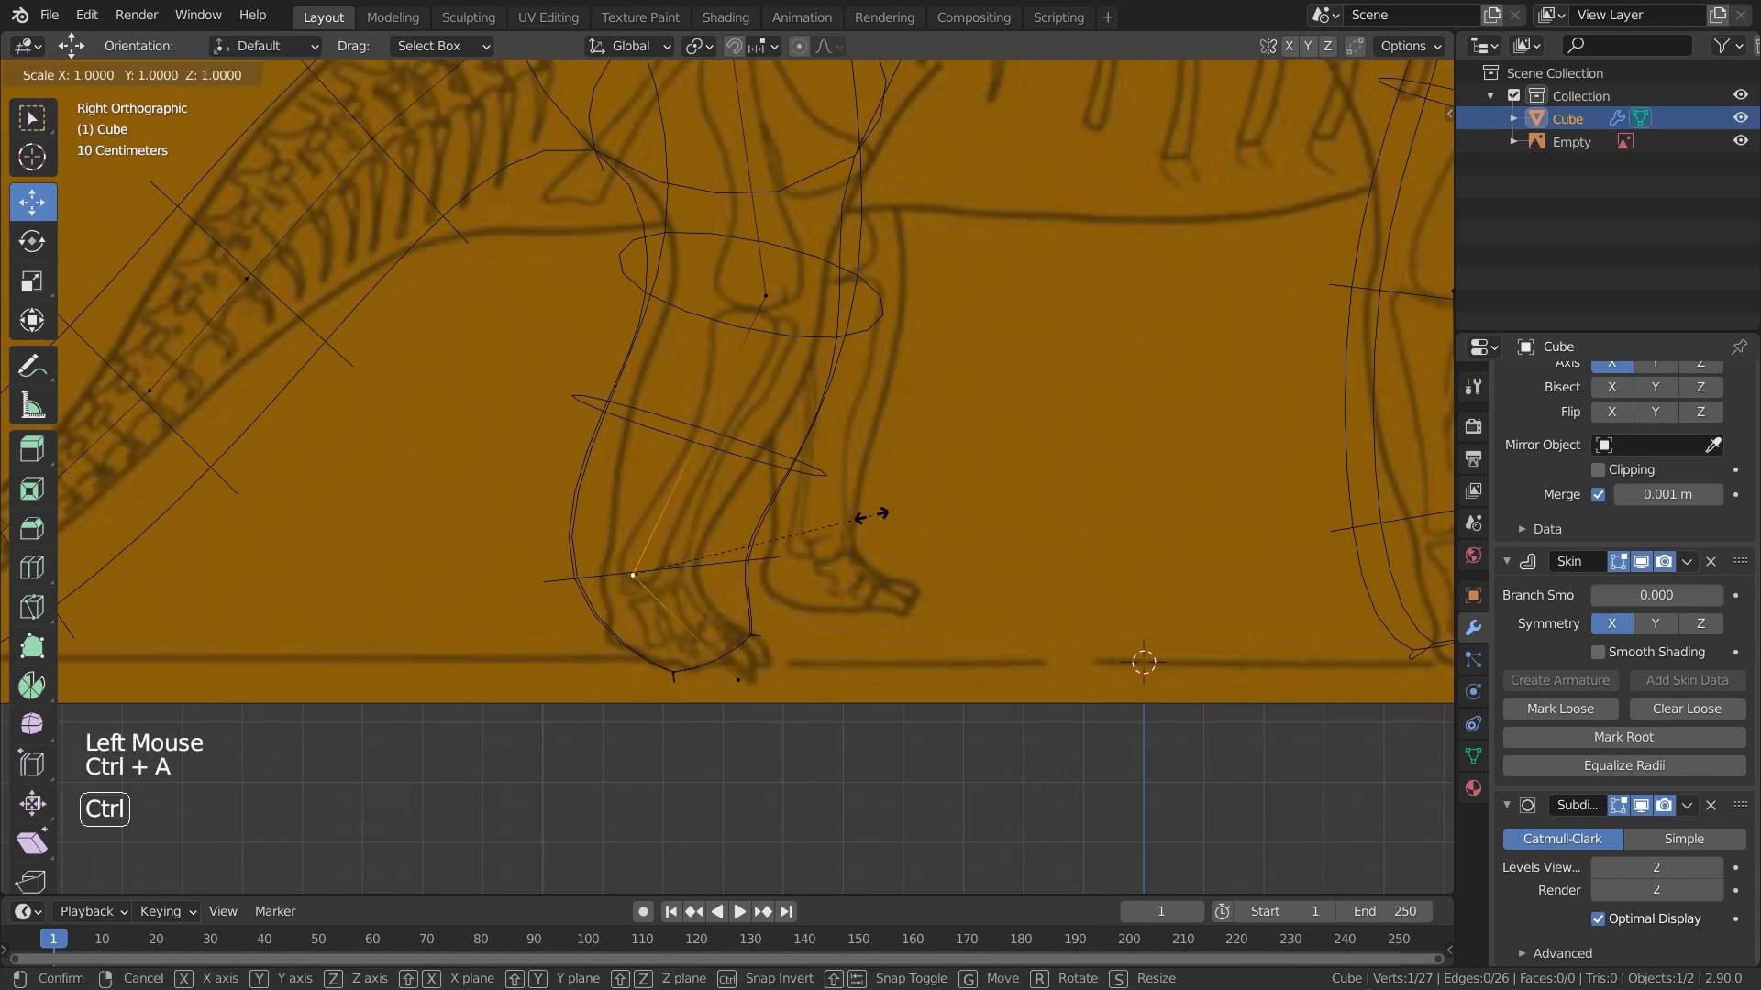
click(741, 561)
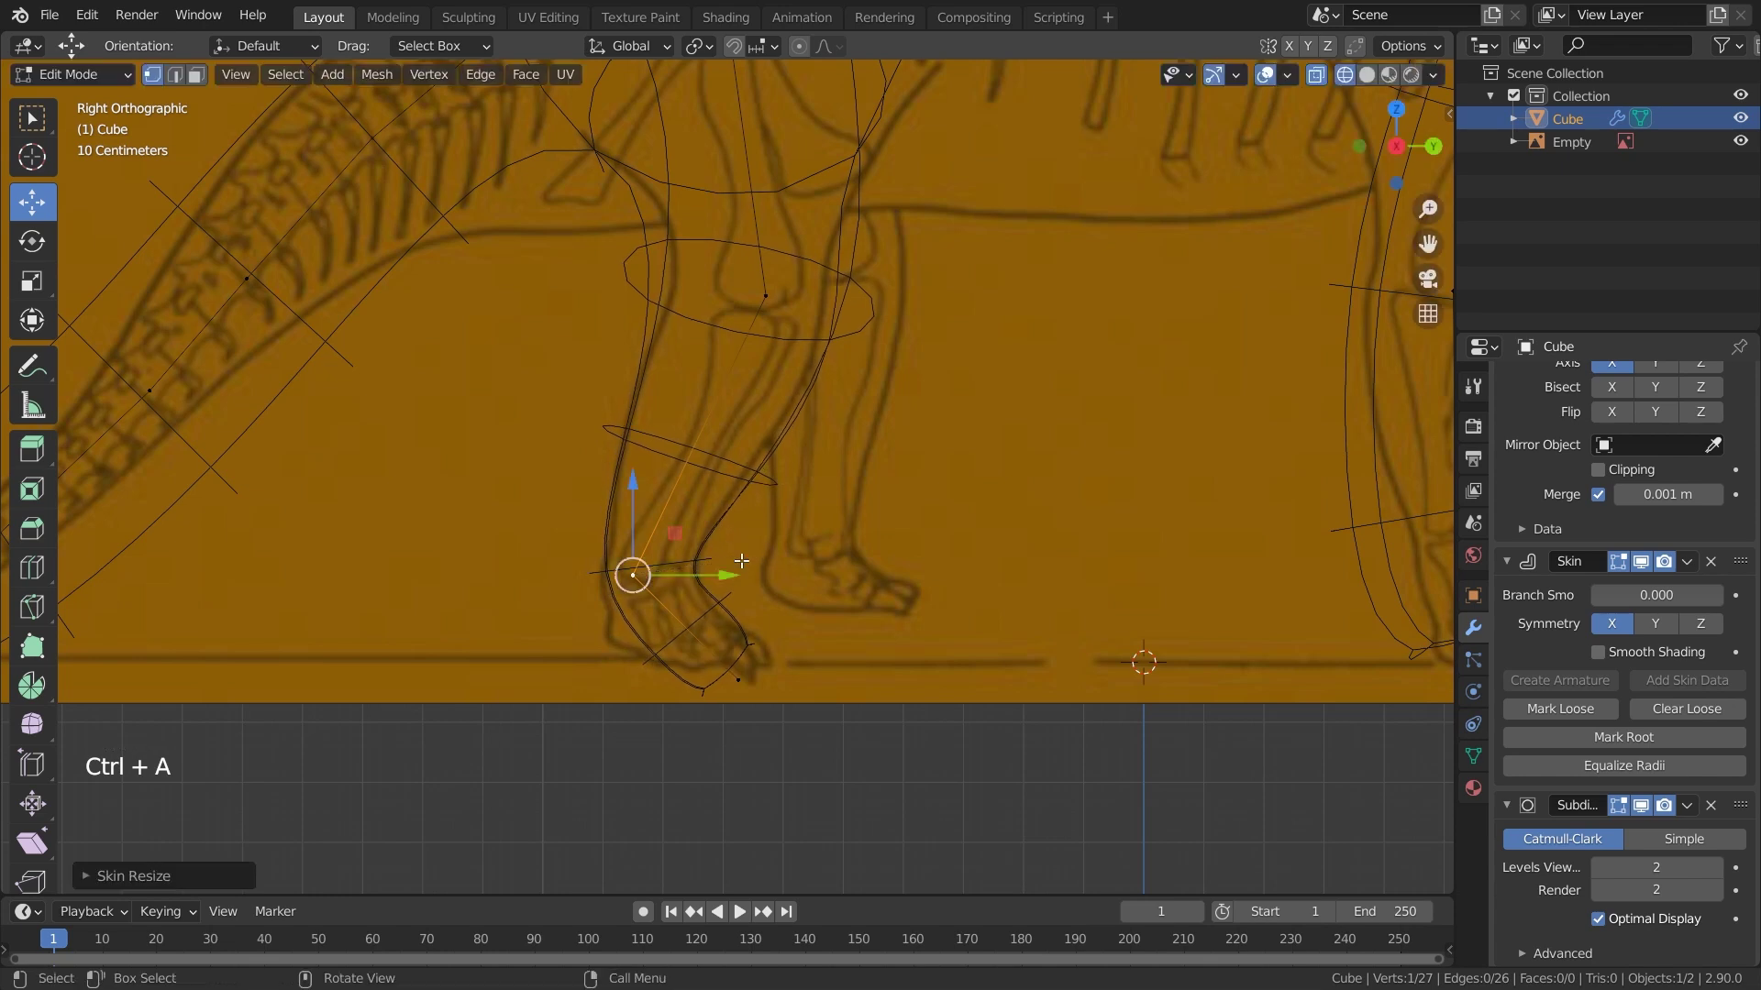
key(g)
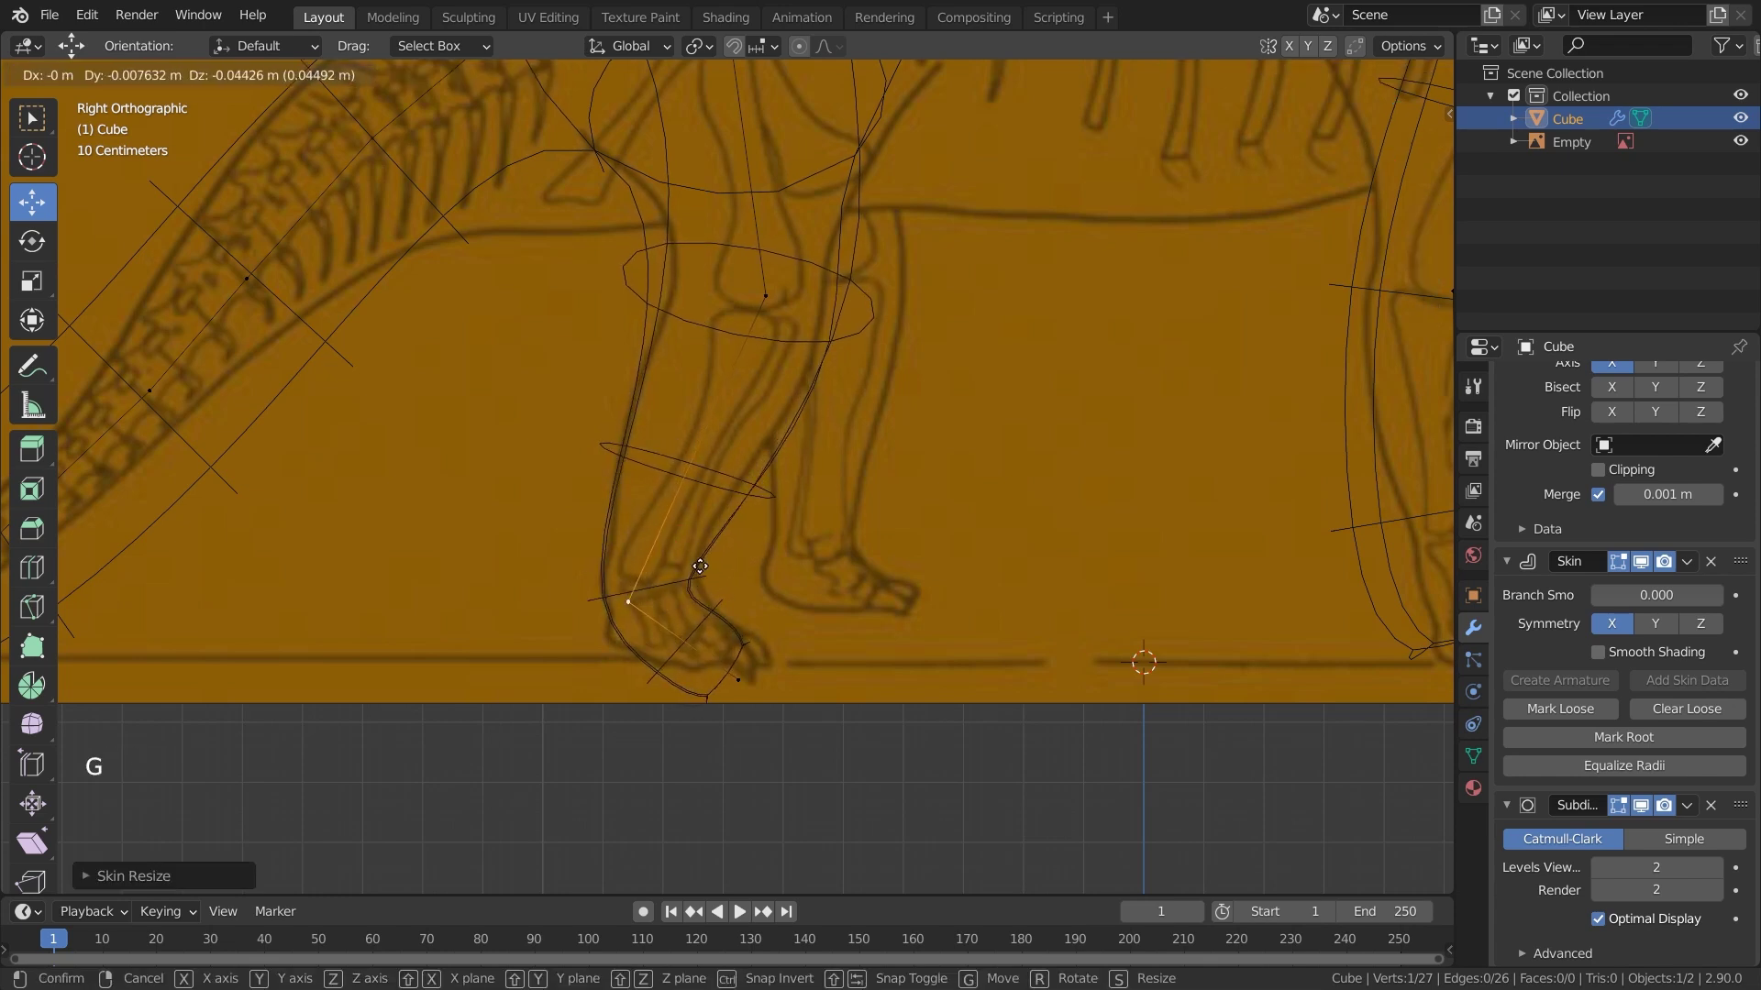
click(784, 402)
Shrink the skin at the hind knee vertex to bring it closer to the reference leg's thickness
click(769, 295)
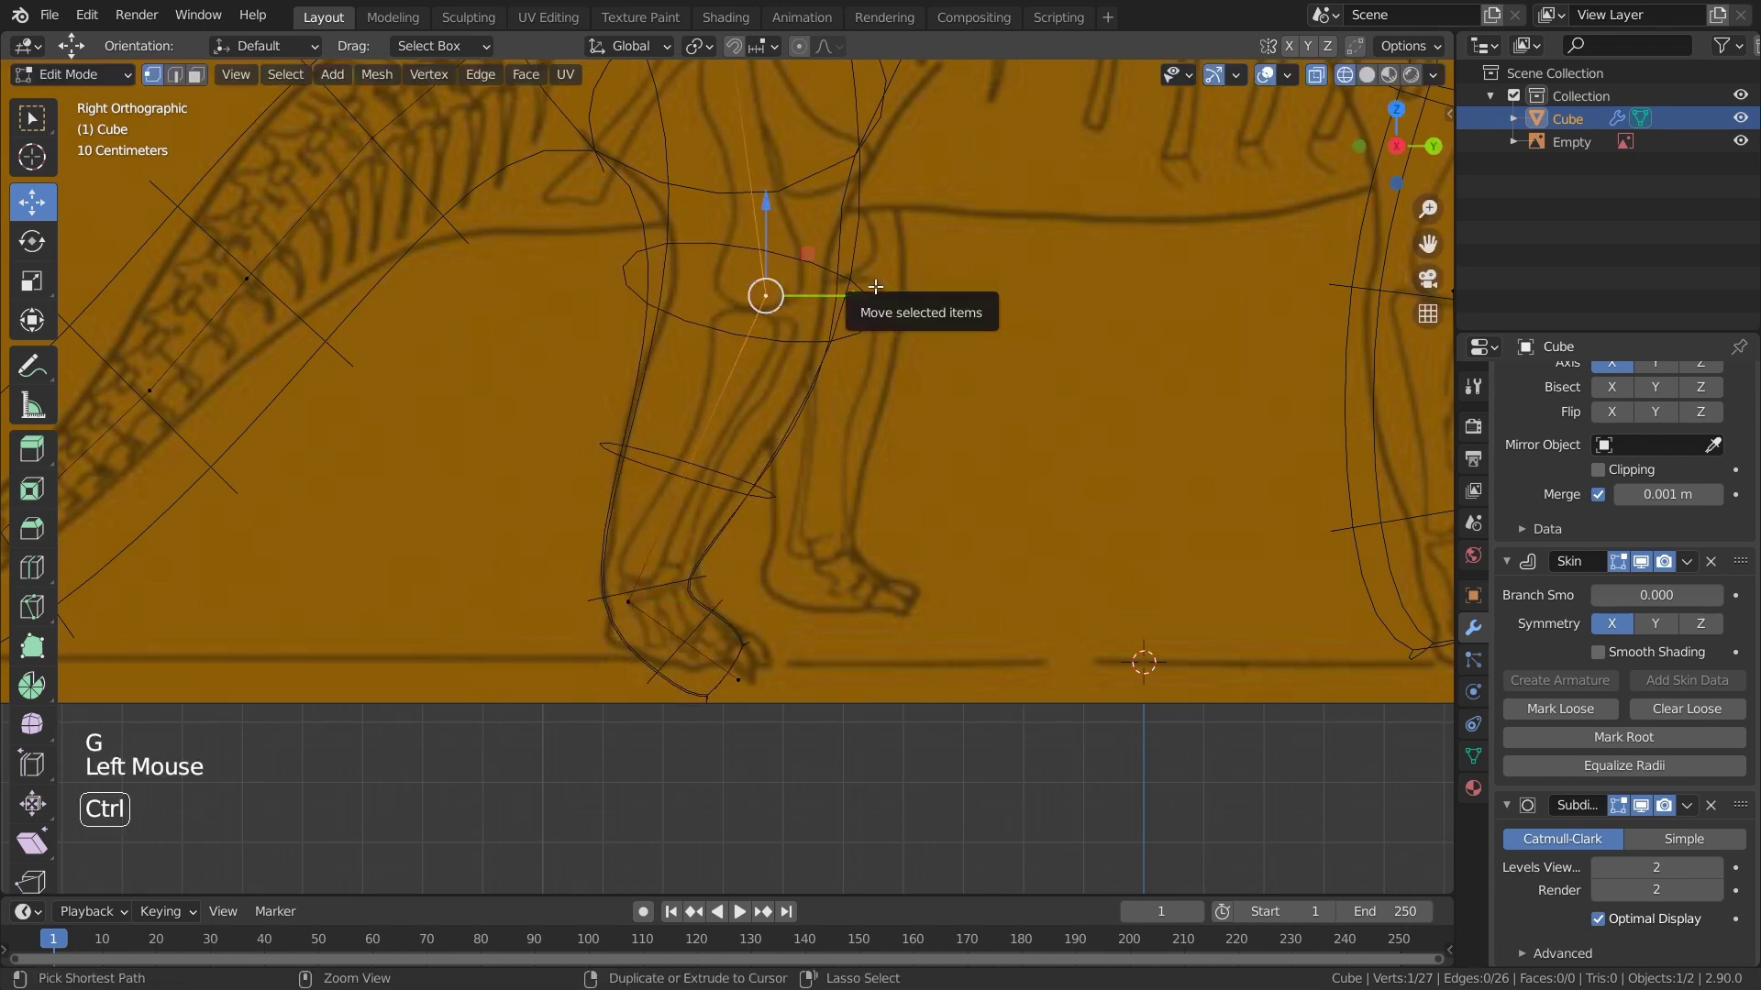
key(ctrl+a)
click(858, 296)
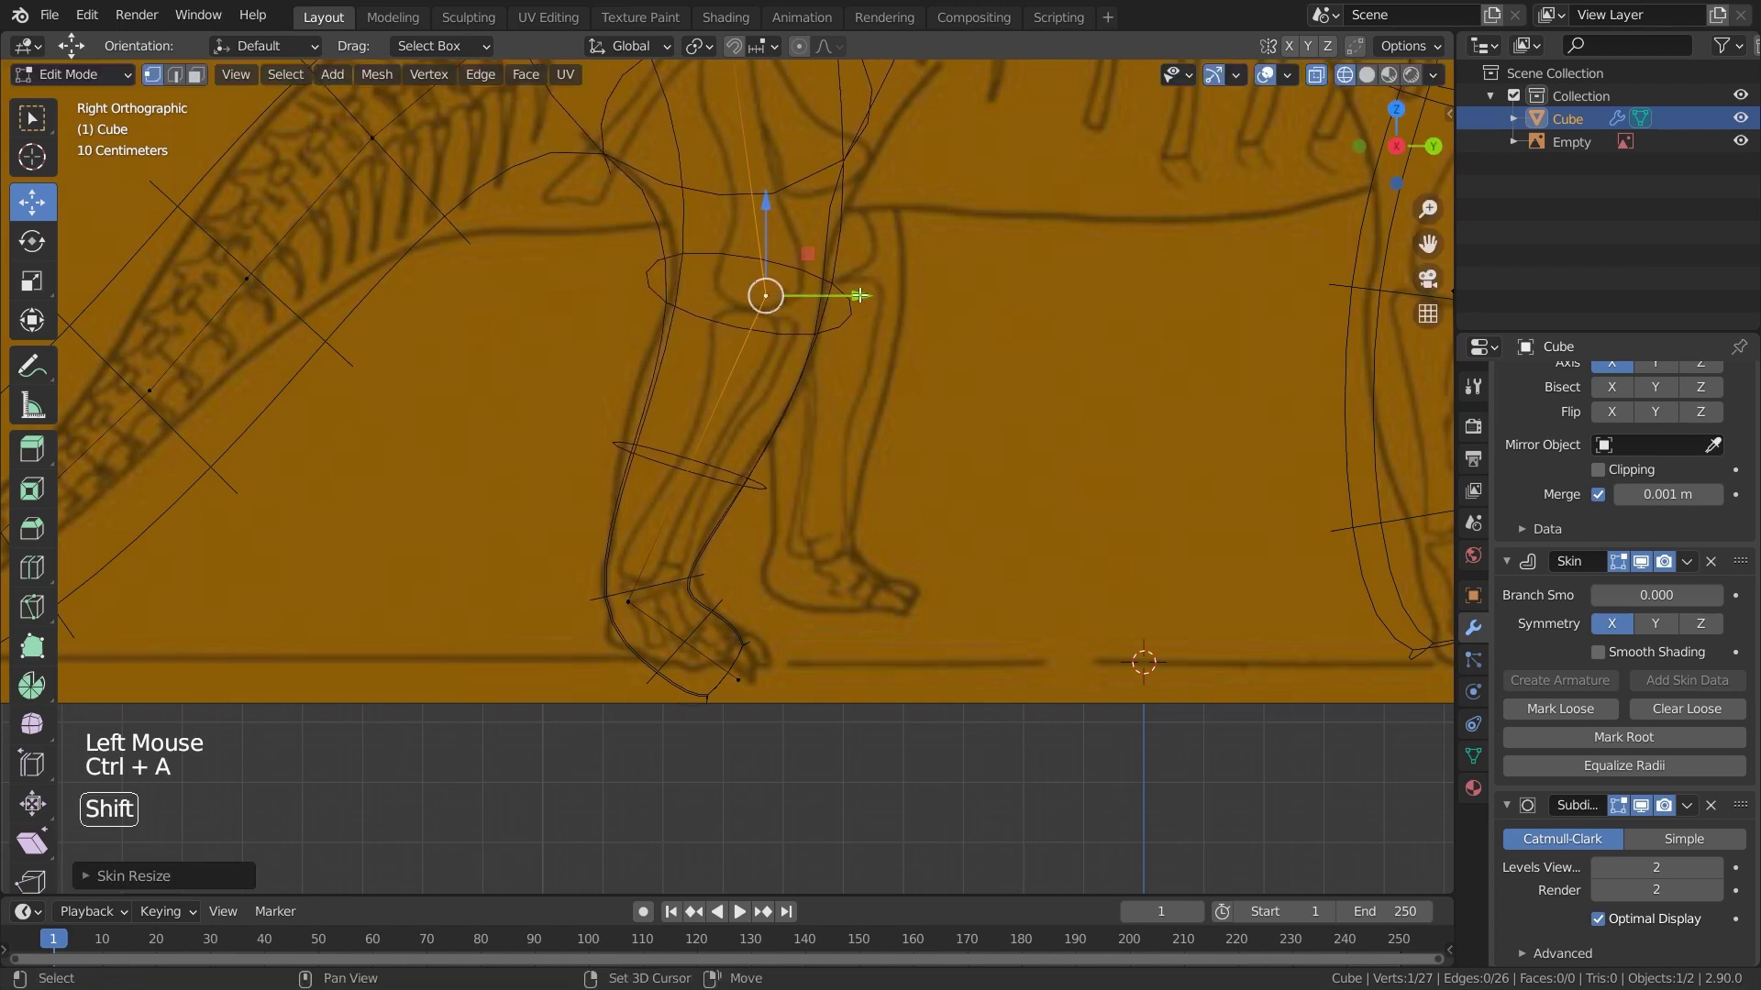
Enlarge the skin at the mid-back spine vertex and move the vertex down into the rib cage
shift+middle_drag(859, 295, 817, 646)
scroll(823, 557, down, 2)
shift+middle_drag(823, 556, 720, 666)
click(938, 200)
key(ctrl+a)
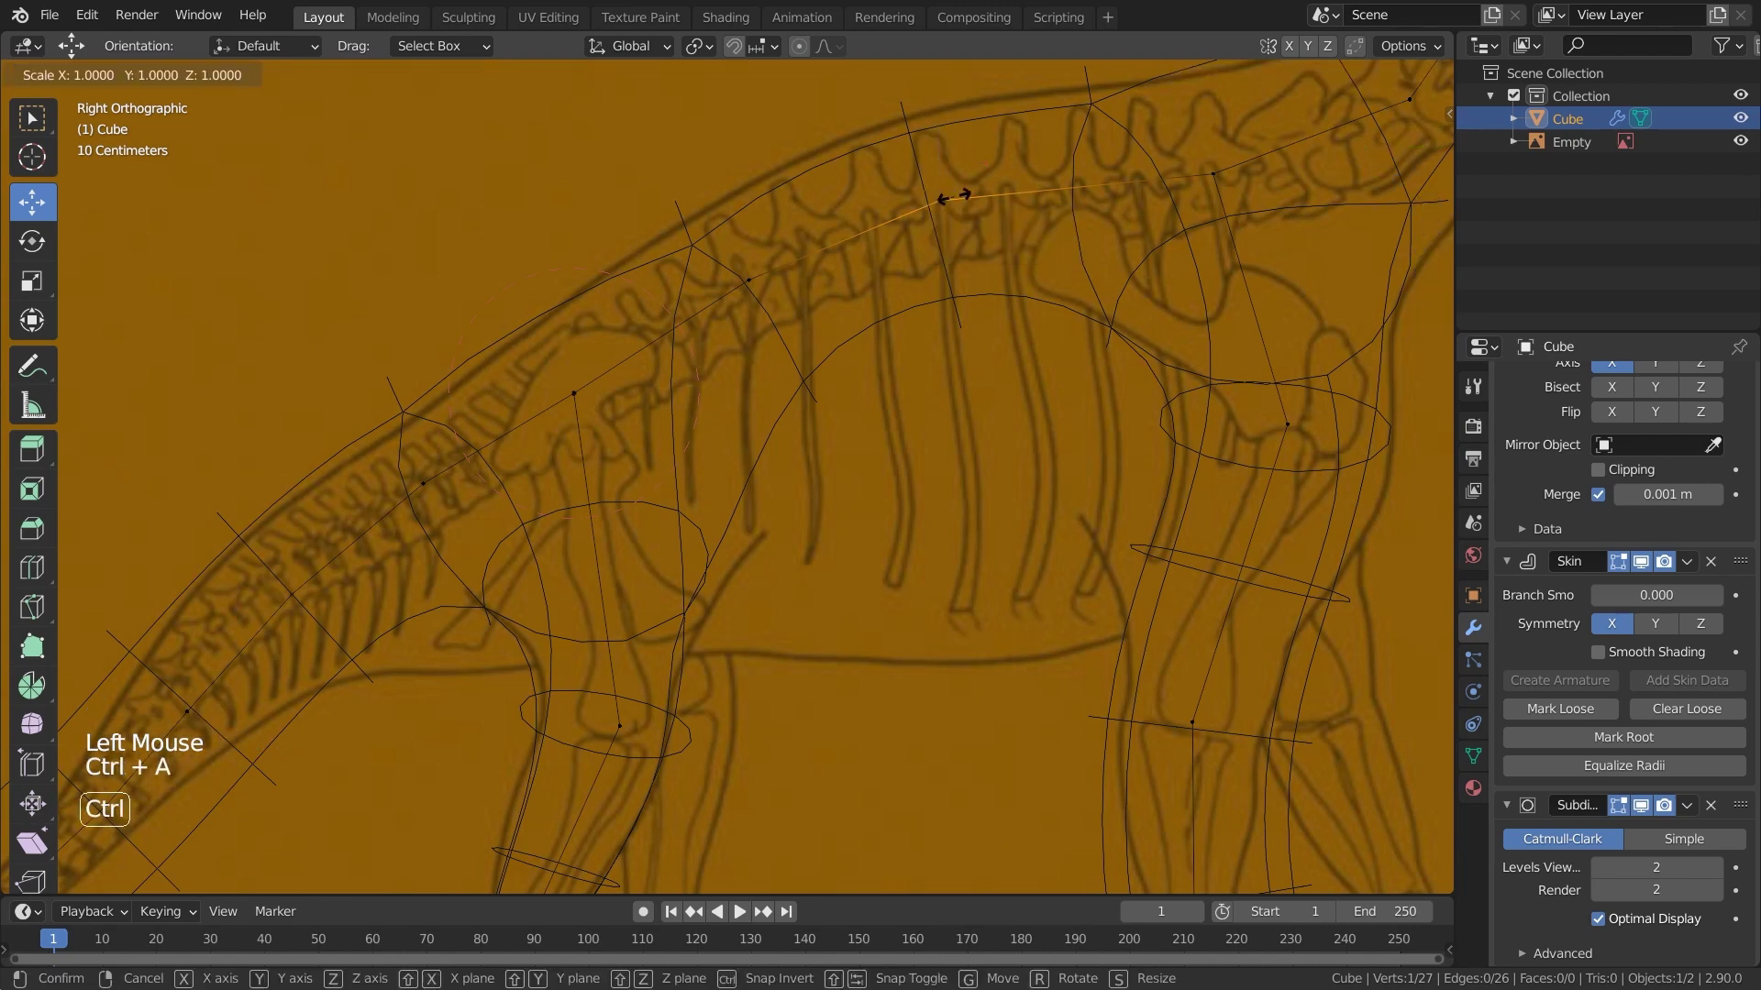
key(g)
click(975, 291)
Enlarge the skin at the spine vertex ahead of the hips, lower the vertex into the belly and fine-tune its skin size
click(749, 280)
key(ctrl+a)
key(g)
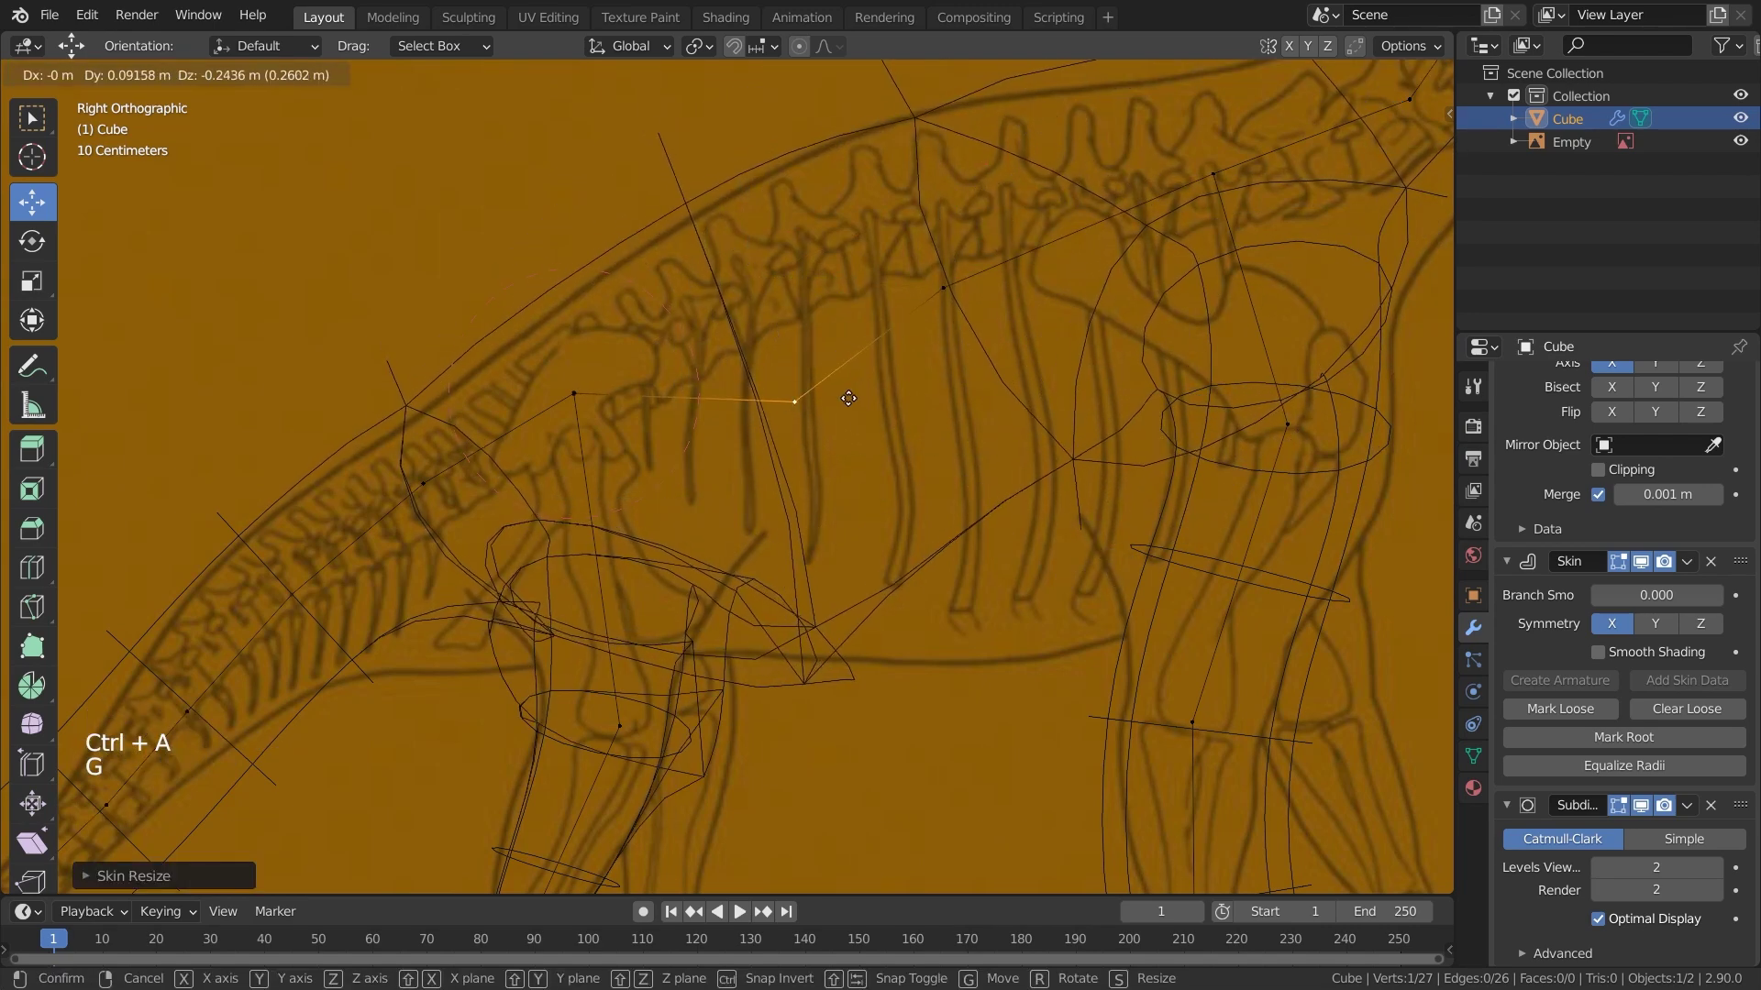
click(849, 407)
key(ctrl+a)
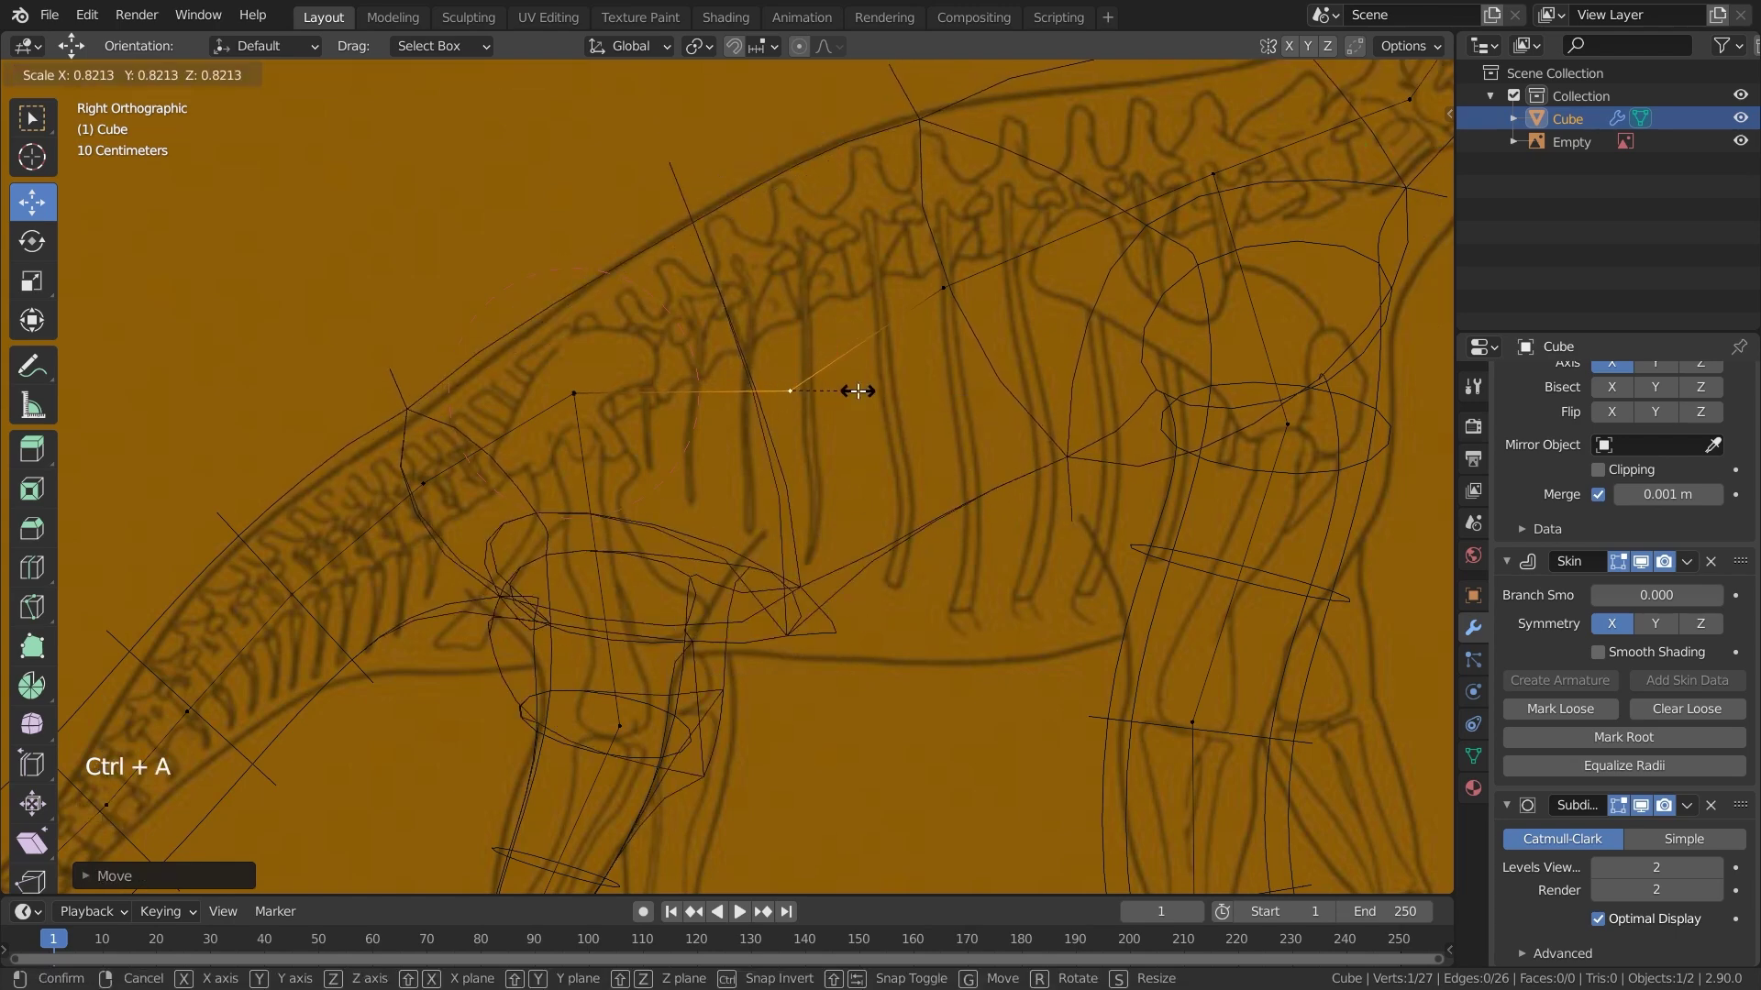
click(859, 389)
Resize the skin at the hip vertex where the hind leg branches from the spine
shift+middle_drag(636, 632, 657, 601)
click(595, 363)
key(ctrl+a)
click(642, 357)
Reposition the hind knee vertex and readjust its skin size against the reference leg
click(683, 686)
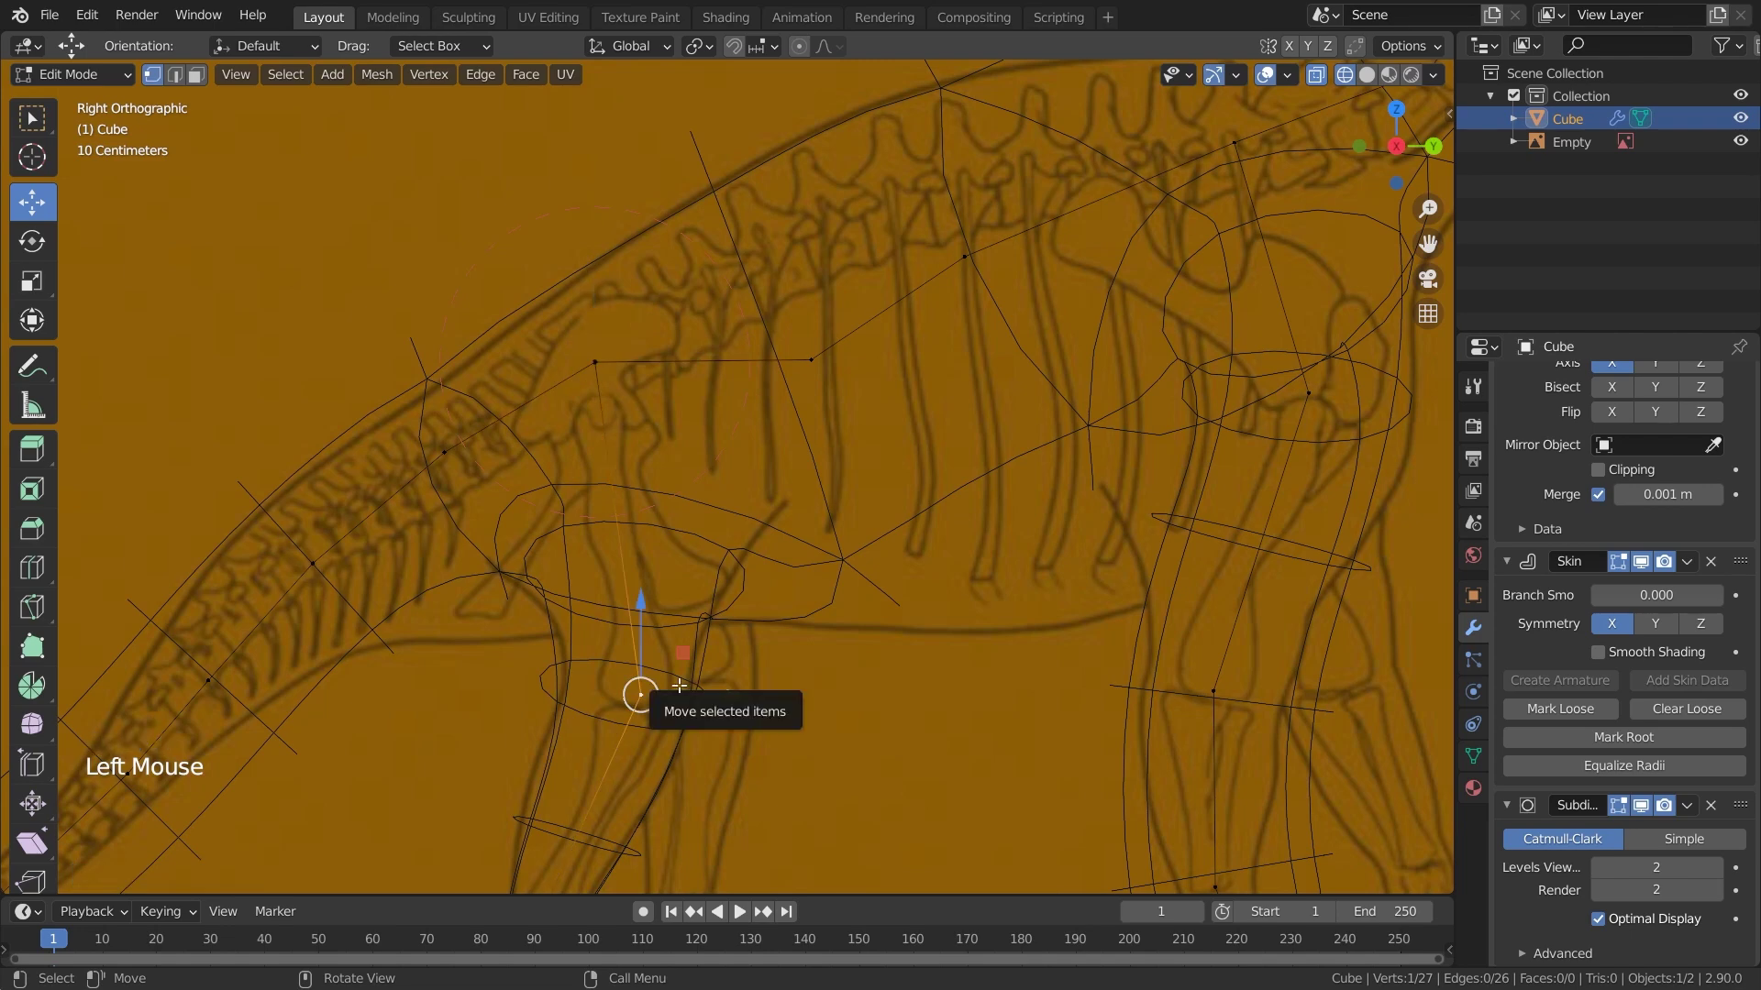
key(g)
click(679, 713)
key(ctrl+a)
click(680, 713)
Shrink the skin at the vertices from the tail tip to the middle of the tail to match the reference outline
shift+middle_drag(680, 712, 1310, 363)
click(339, 644)
key(ctrl+a)
click(341, 641)
click(503, 613)
key(ctrl+a)
click(757, 426)
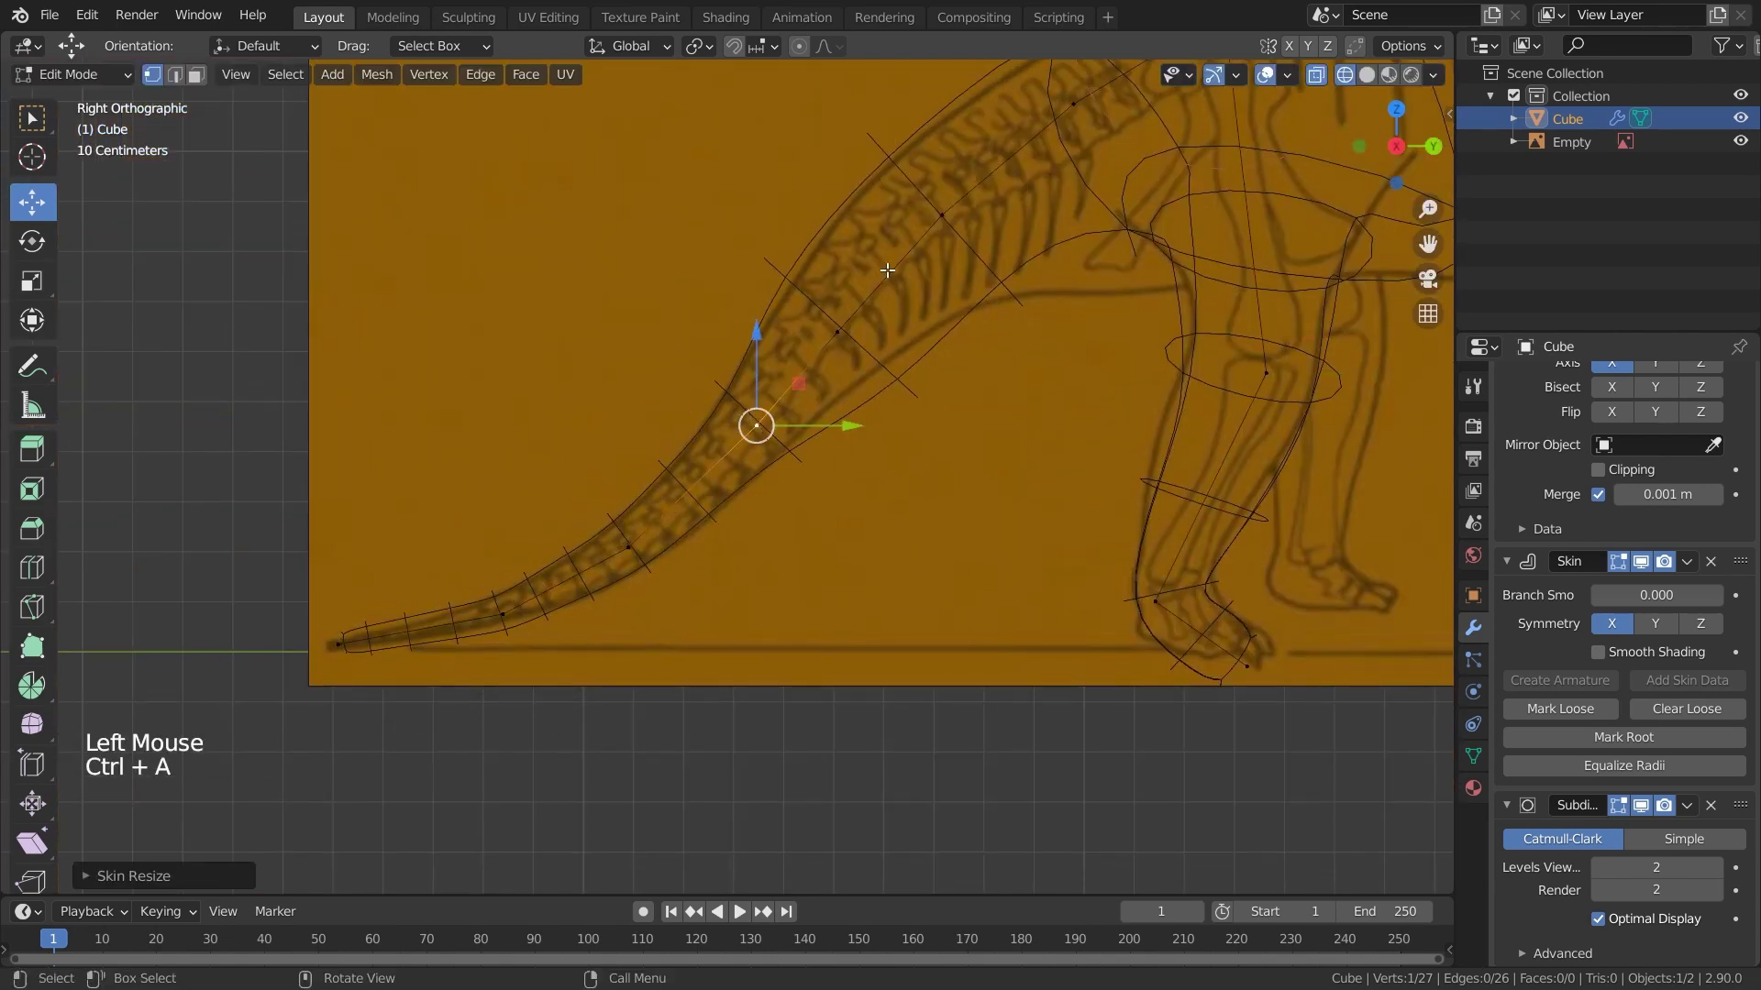
Resize the skin at the thicker upper tail vertex and adjust its position within the tail outline
shift+middle_drag(944, 213, 831, 332)
click(829, 334)
key(ctrl+a)
key(g)
scroll(982, 275, down, 1)
Resize and reposition the shoulder and neck vertices so the skin follows the reference neck outline
shift+middle_drag(982, 275, 219, 560)
click(817, 297)
key(g)
click(857, 303)
click(981, 235)
shift+middle_drag(1192, 200, 1045, 444)
key(ctrl+a)
click(982, 440)
key(g)
click(1022, 401)
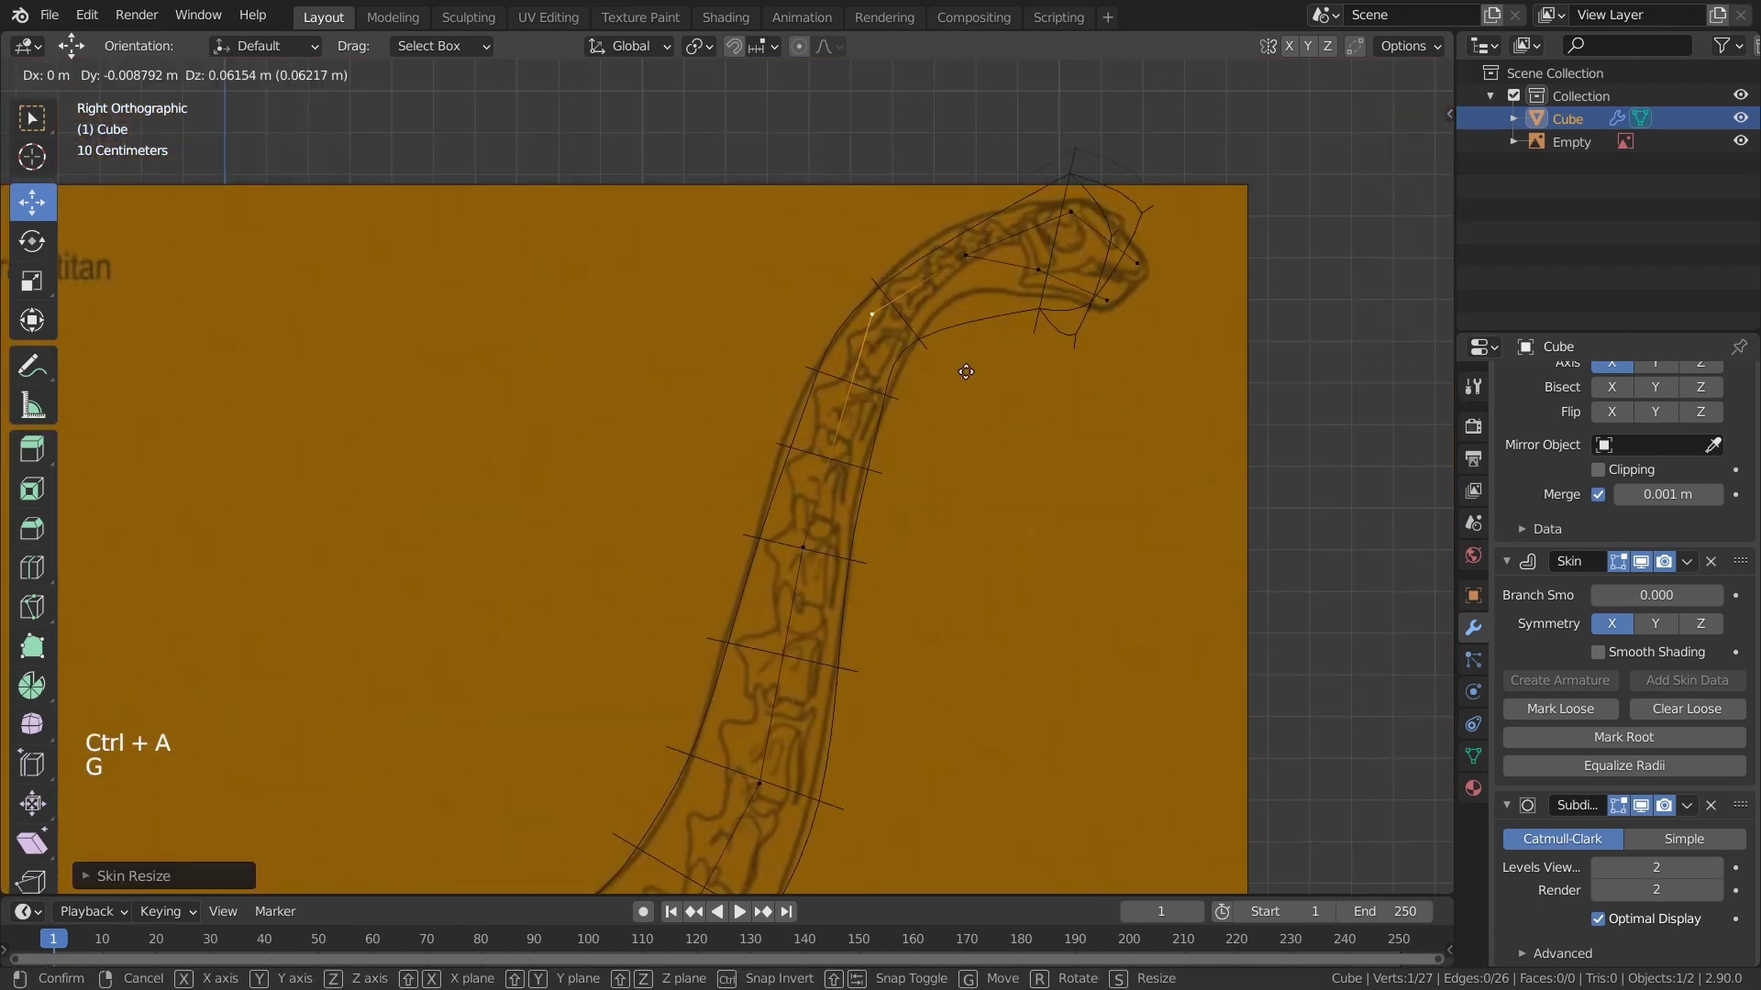
click(961, 378)
Resize the skin at the neck vertex just behind the head to match the reference neck thickness
shift+middle_drag(961, 377, 897, 507)
scroll(897, 507, up, 3)
click(1028, 320)
key(ctrl+a)
click(1030, 388)
key(ctrl+a)
click(1039, 329)
Shrink the skin at the head's jaw and snout vertices to fit the reference skull
click(1153, 344)
key(ctrl+a)
click(1147, 342)
click(1325, 332)
key(ctrl+a)
click(1313, 322)
click(1271, 396)
click(1369, 347)
Resize the skin at the upper head vertex and reposition the vertices where the jaw meets the neck
shift+middle_drag(1369, 347, 1304, 468)
click(1145, 364)
key(ctrl+a)
click(1155, 367)
click(1089, 465)
key(g)
click(1127, 504)
click(1098, 431)
Adjust the skin size at the vertex behind the head and at the lower jaw tip
scroll(1165, 495, up, 1)
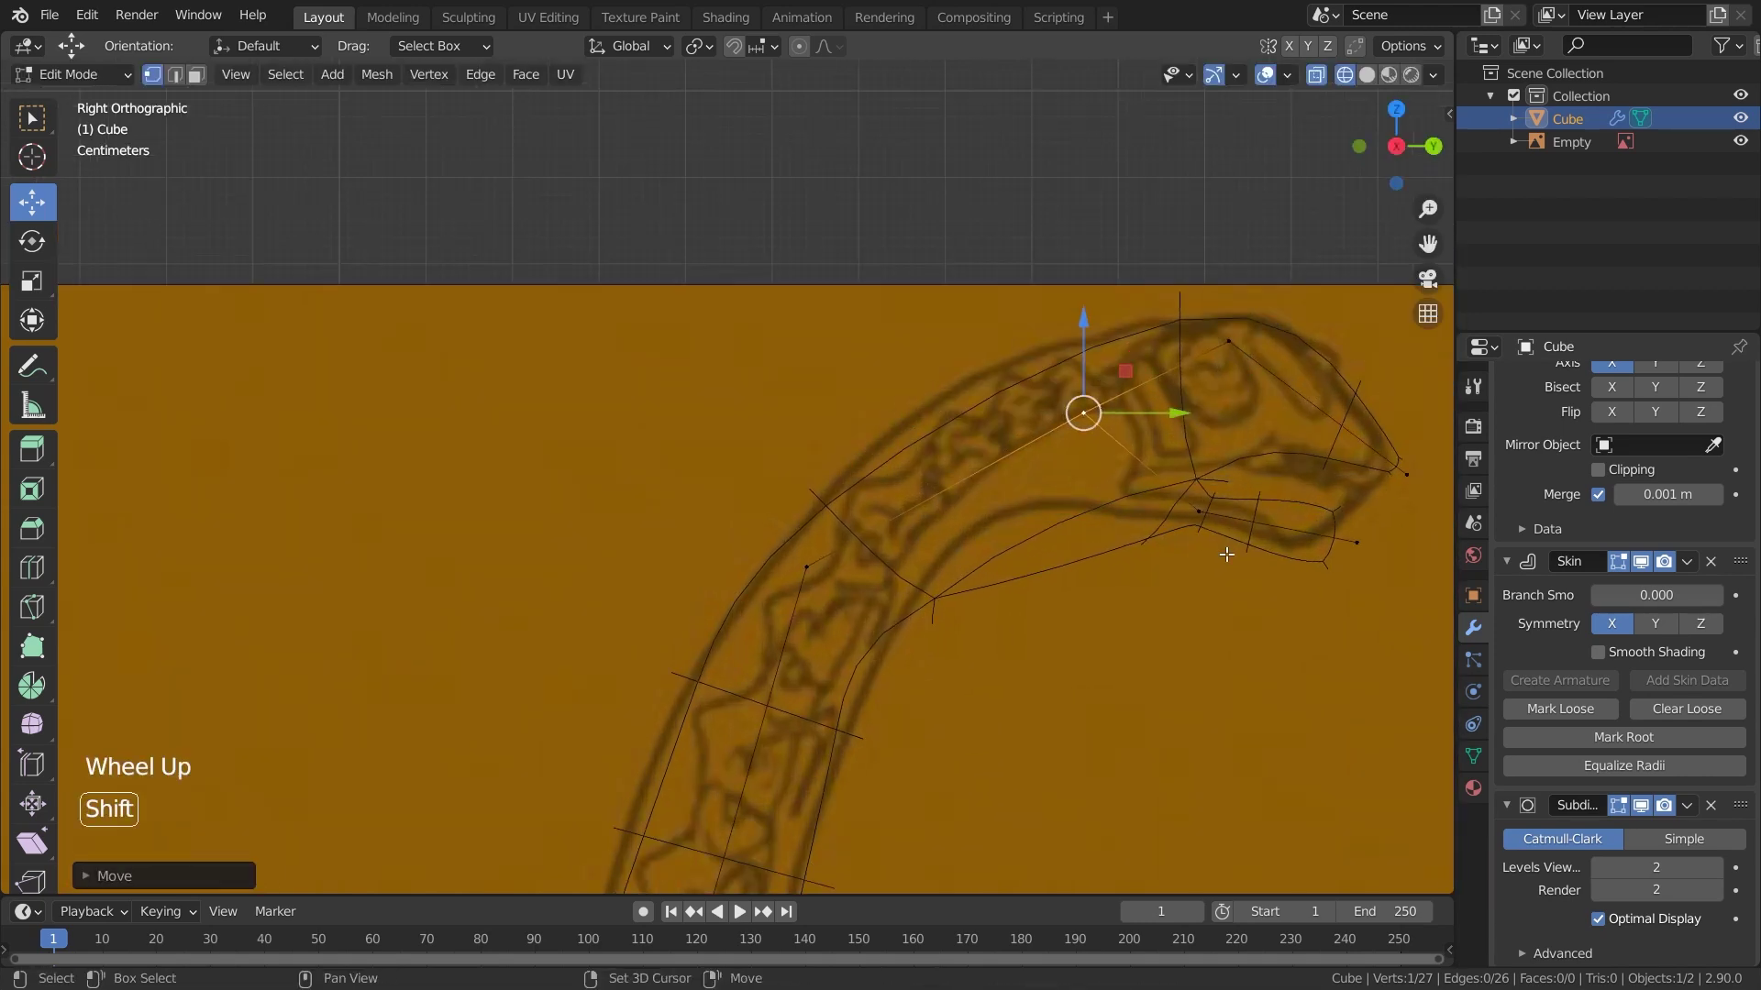
shift+middle_drag(1226, 554, 1162, 504)
key(ctrl+a)
click(1170, 490)
click(1274, 492)
key(ctrl+a)
click(1293, 500)
Switch to solid shading and examine the skinned torso and front legs in perspective
scroll(1068, 94, down, 2)
mouse_move(1069, 95)
middle_down()
mouse_move(896, 511)
mouse_move(943, 586)
middle_up()
key(z)
scroll(940, 541, down, 5)
scroll(944, 586, up, 2)
middle_drag(862, 556, 845, 546)
scroll(697, 509, up, 2)
double_click(694, 508)
key(Tab)
key(Tab)
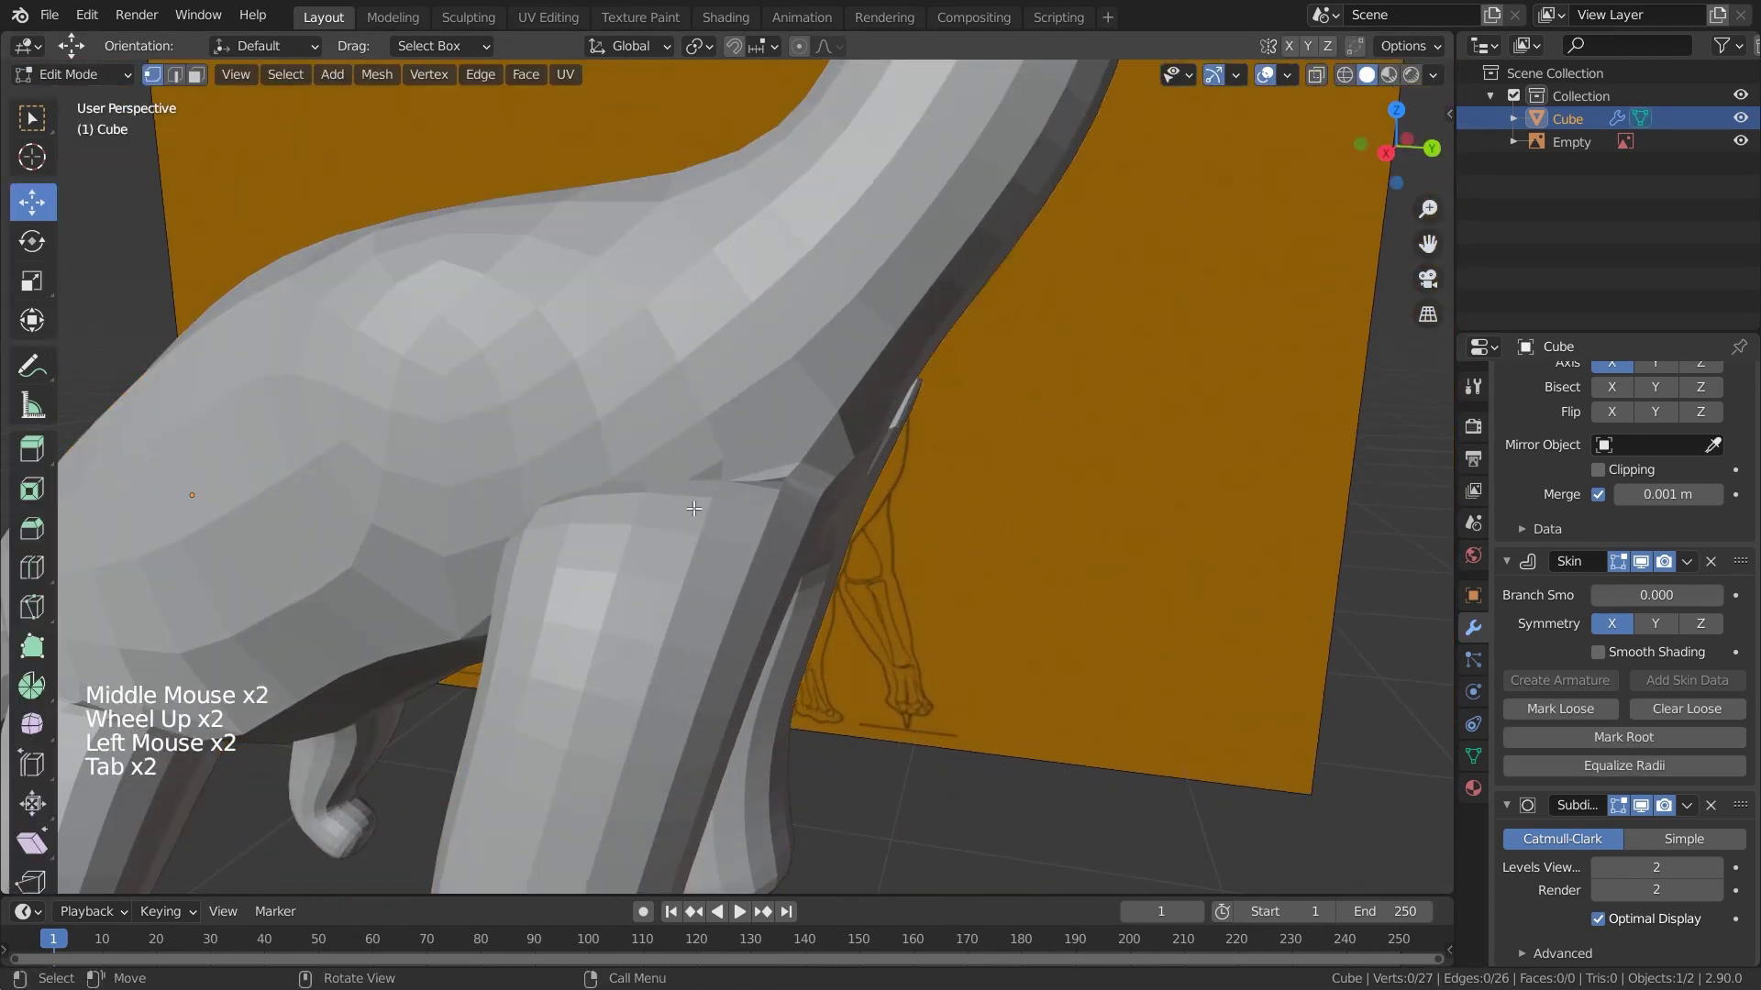
Turn on X-ray display and resize the skin at a torso vertex while viewing the body in perspective
click(1323, 81)
middle_drag(807, 449, 755, 471)
click(795, 569)
scroll(872, 535, down, 3)
middle_drag(872, 535, 798, 541)
scroll(642, 537, up, 1)
shift+middle_drag(623, 537, 796, 476)
middle_drag(796, 476, 983, 504)
key(ctrl+a)
click(781, 486)
Resize the skin at the rear torso spine vertex and reposition the vertex in the right side view
scroll(719, 581, up, 2)
click(738, 696)
middle_drag(719, 581, 795, 692)
key(ctrl+a)
click(791, 408)
key(ctrl+a)
middle_drag(825, 405, 824, 418)
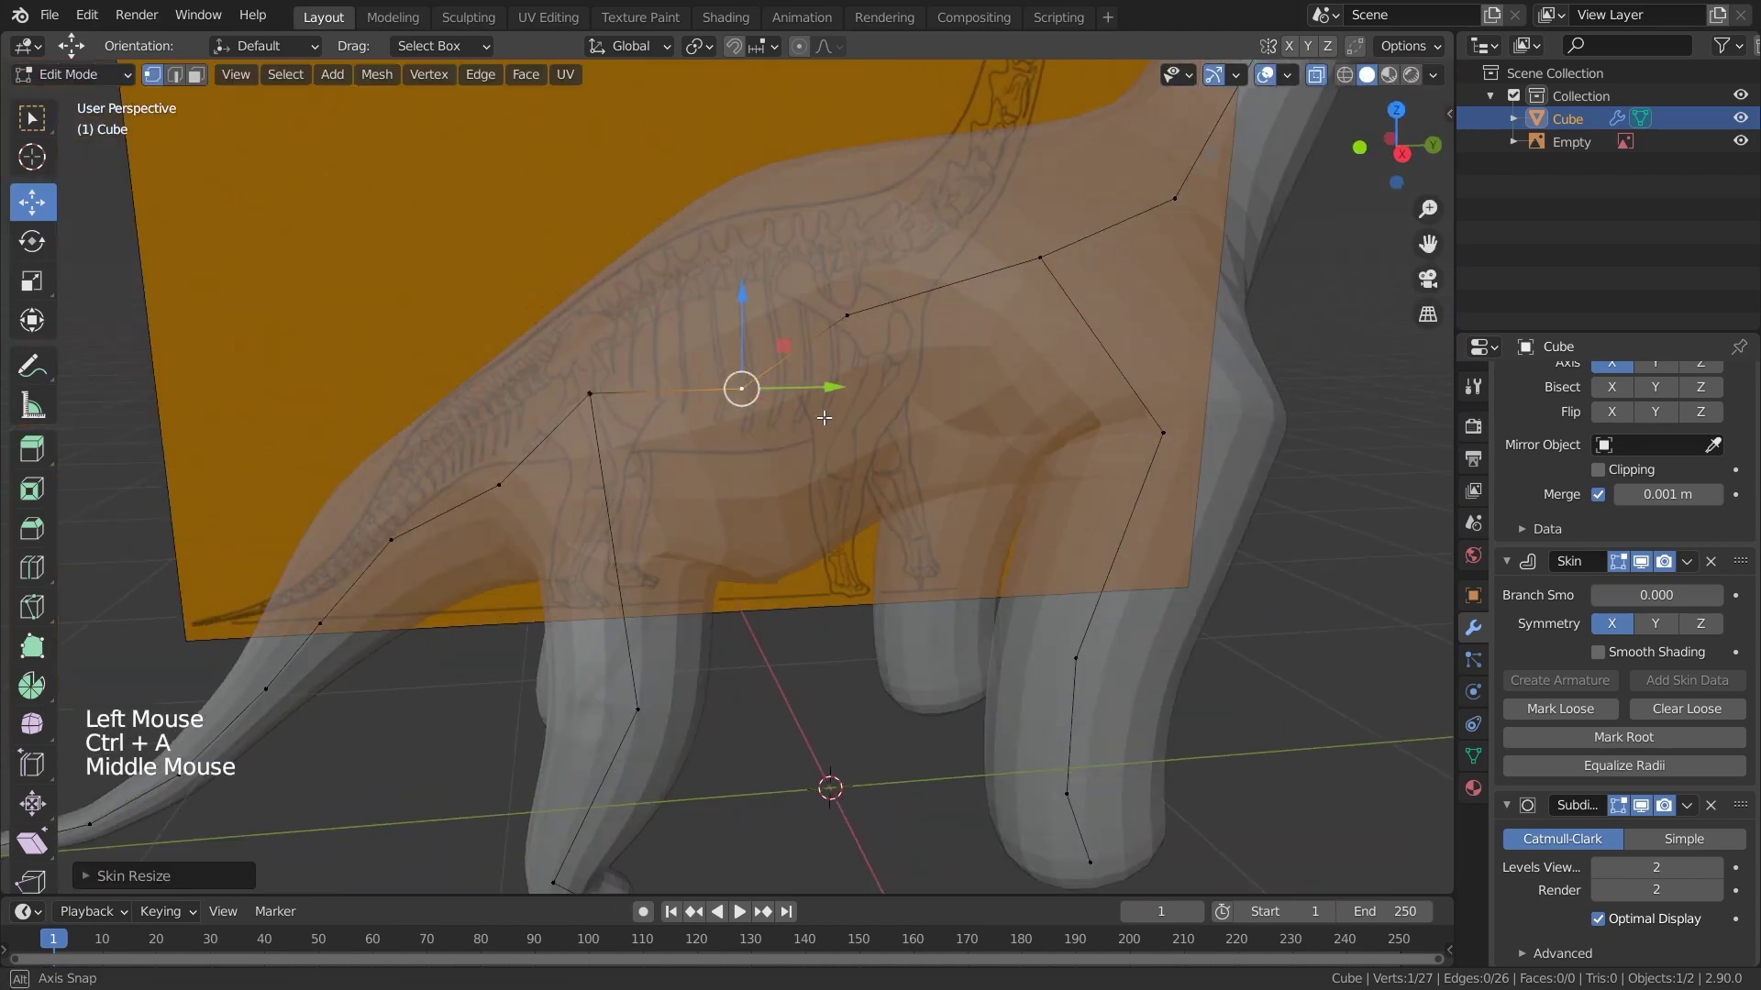
key(KP_3)
key(g)
click(805, 305)
Shrink the skin at the front ankle vertex to the reference leg's thickness
scroll(734, 348, down, 1)
shift+middle_drag(734, 349, 673, 350)
scroll(696, 380, up, 1)
key(KP_3)
scroll(734, 362, down, 2)
scroll(805, 370, up, 1)
shift+middle_drag(838, 397, 809, 476)
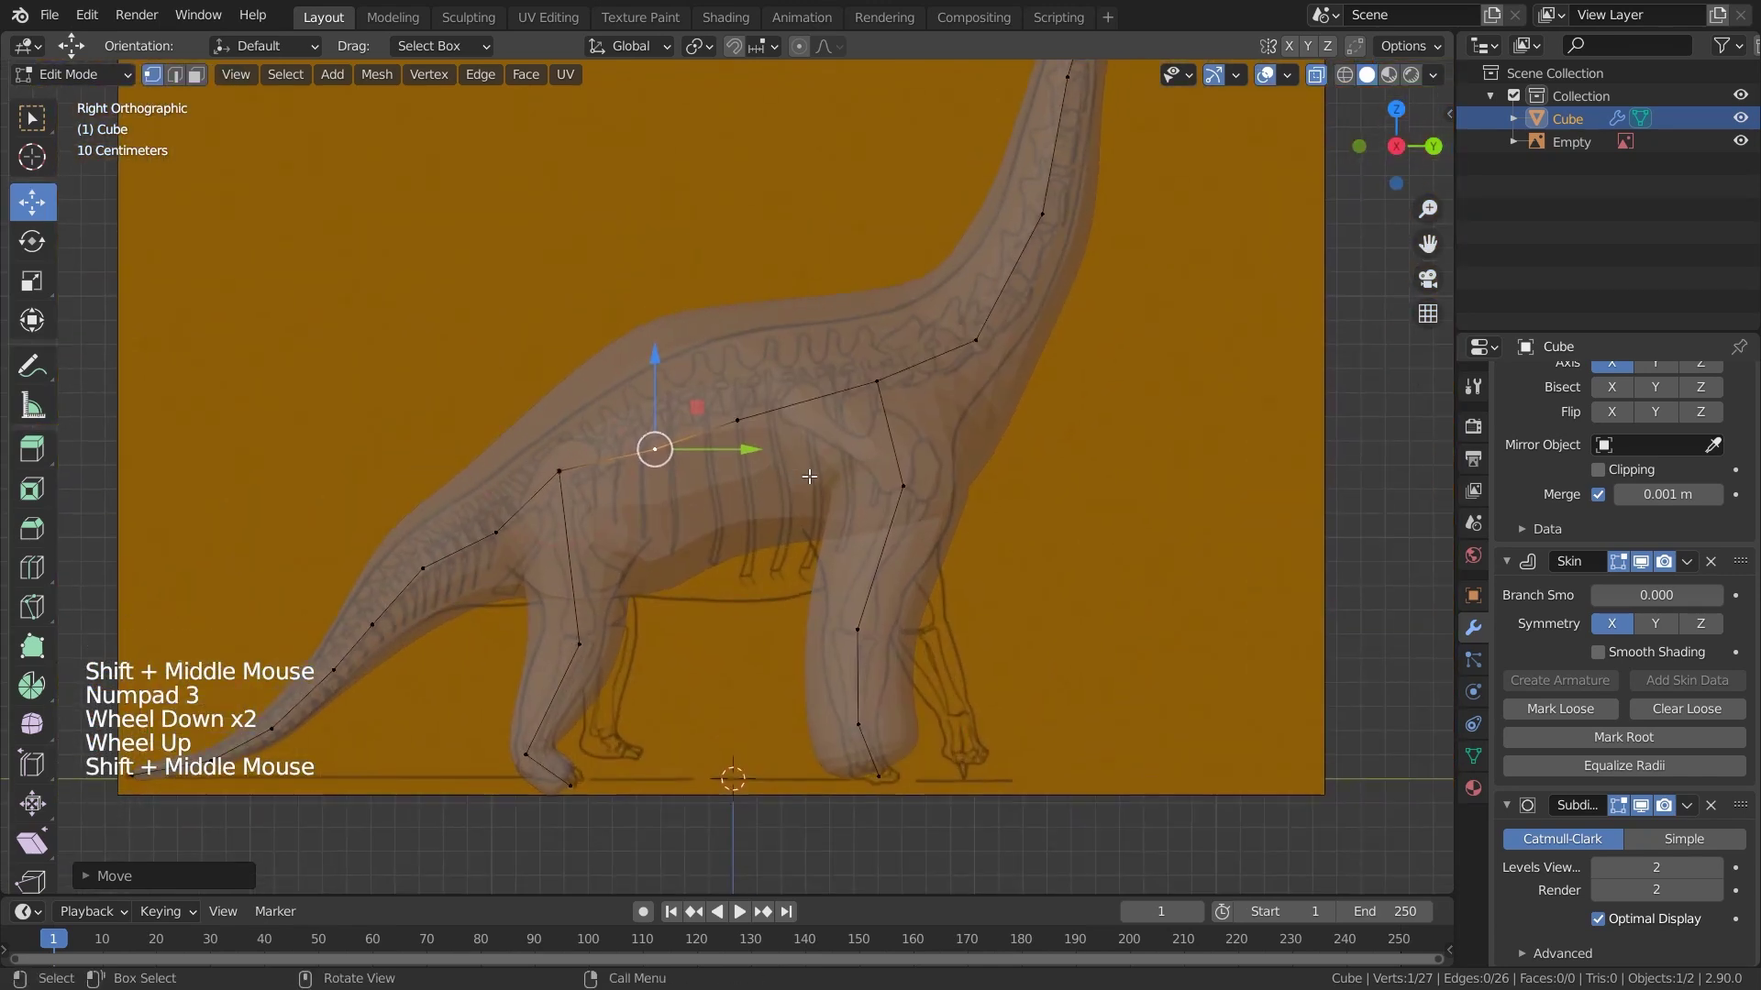
click(857, 723)
key(ctrl+a)
click(970, 669)
Shrink the skin at the front foot's end vertex to match the reference foot
key(a)
key(Tab)
key(Tab)
click(879, 775)
key(ctrl+a)
click(969, 722)
Shrink the skin at the vertex in the middle of the front leg to match the reference outline
click(868, 628)
click(857, 629)
key(ctrl+a)
click(962, 597)
Move the upper front leg vertex slightly down and back, and turn off X-ray display
click(903, 486)
key(g)
click(906, 509)
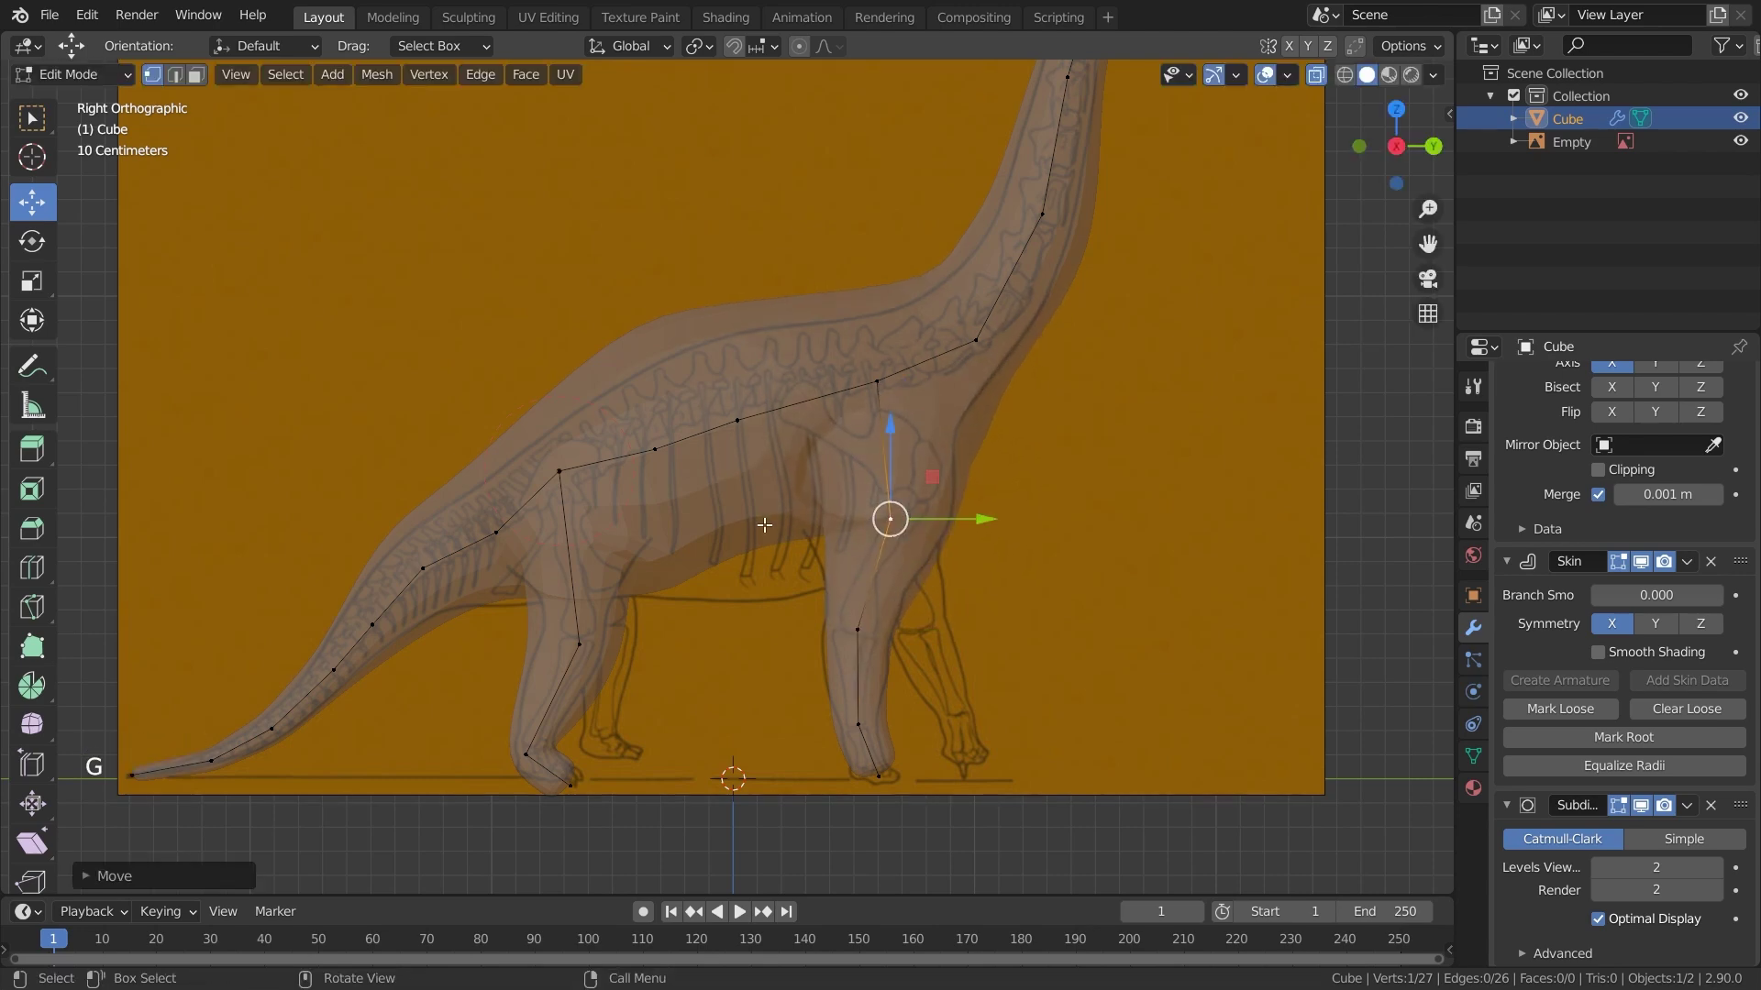
scroll(762, 528, up, 1)
scroll(762, 528, down, 2)
click(1316, 75)
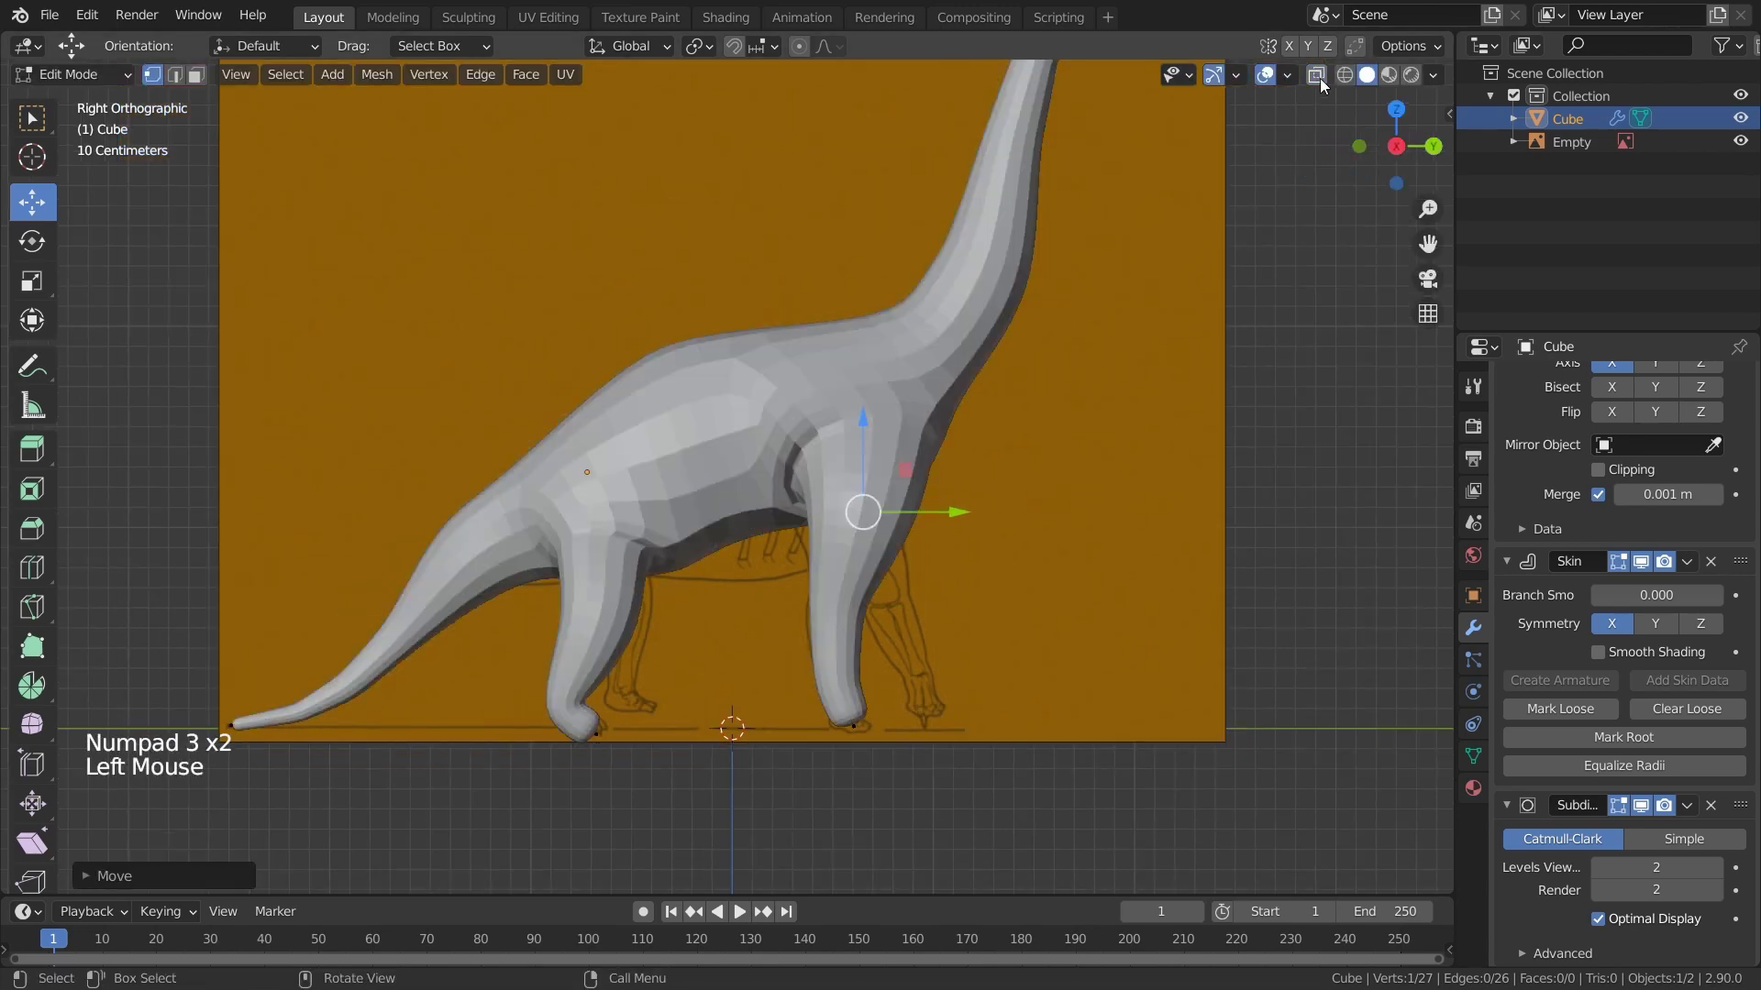
Examine the dinosaur's overall shape and proportions from several angles
scroll(924, 424, down, 2)
middle_drag(923, 424, 720, 522)
scroll(731, 482, up, 3)
shift+middle_drag(730, 482, 607, 451)
scroll(607, 452, up, 2)
key(KP_1)
scroll(936, 373, down, 7)
middle_drag(935, 374, 829, 441)
scroll(828, 441, up, 2)
Return to Object Mode, rotate the dinosaur 180 degrees about the Z axis and apply the rotation
key(Tab)
click(828, 441)
click(828, 441)
text(r180)
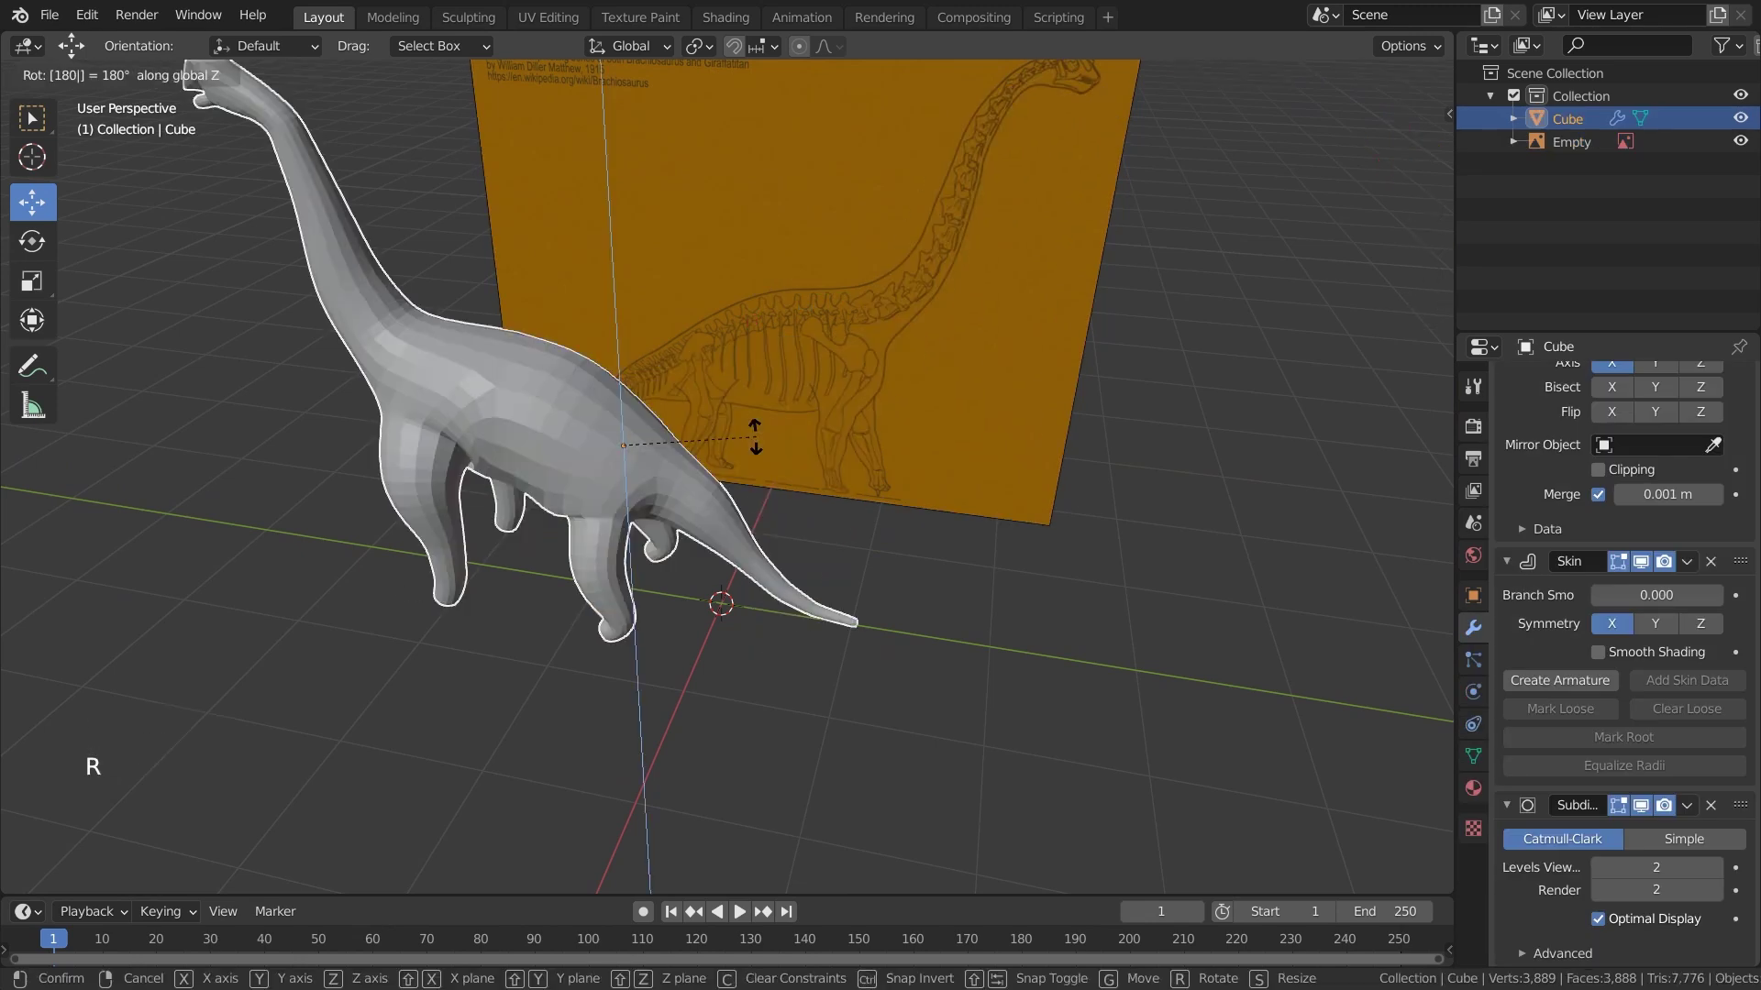
key(Return)
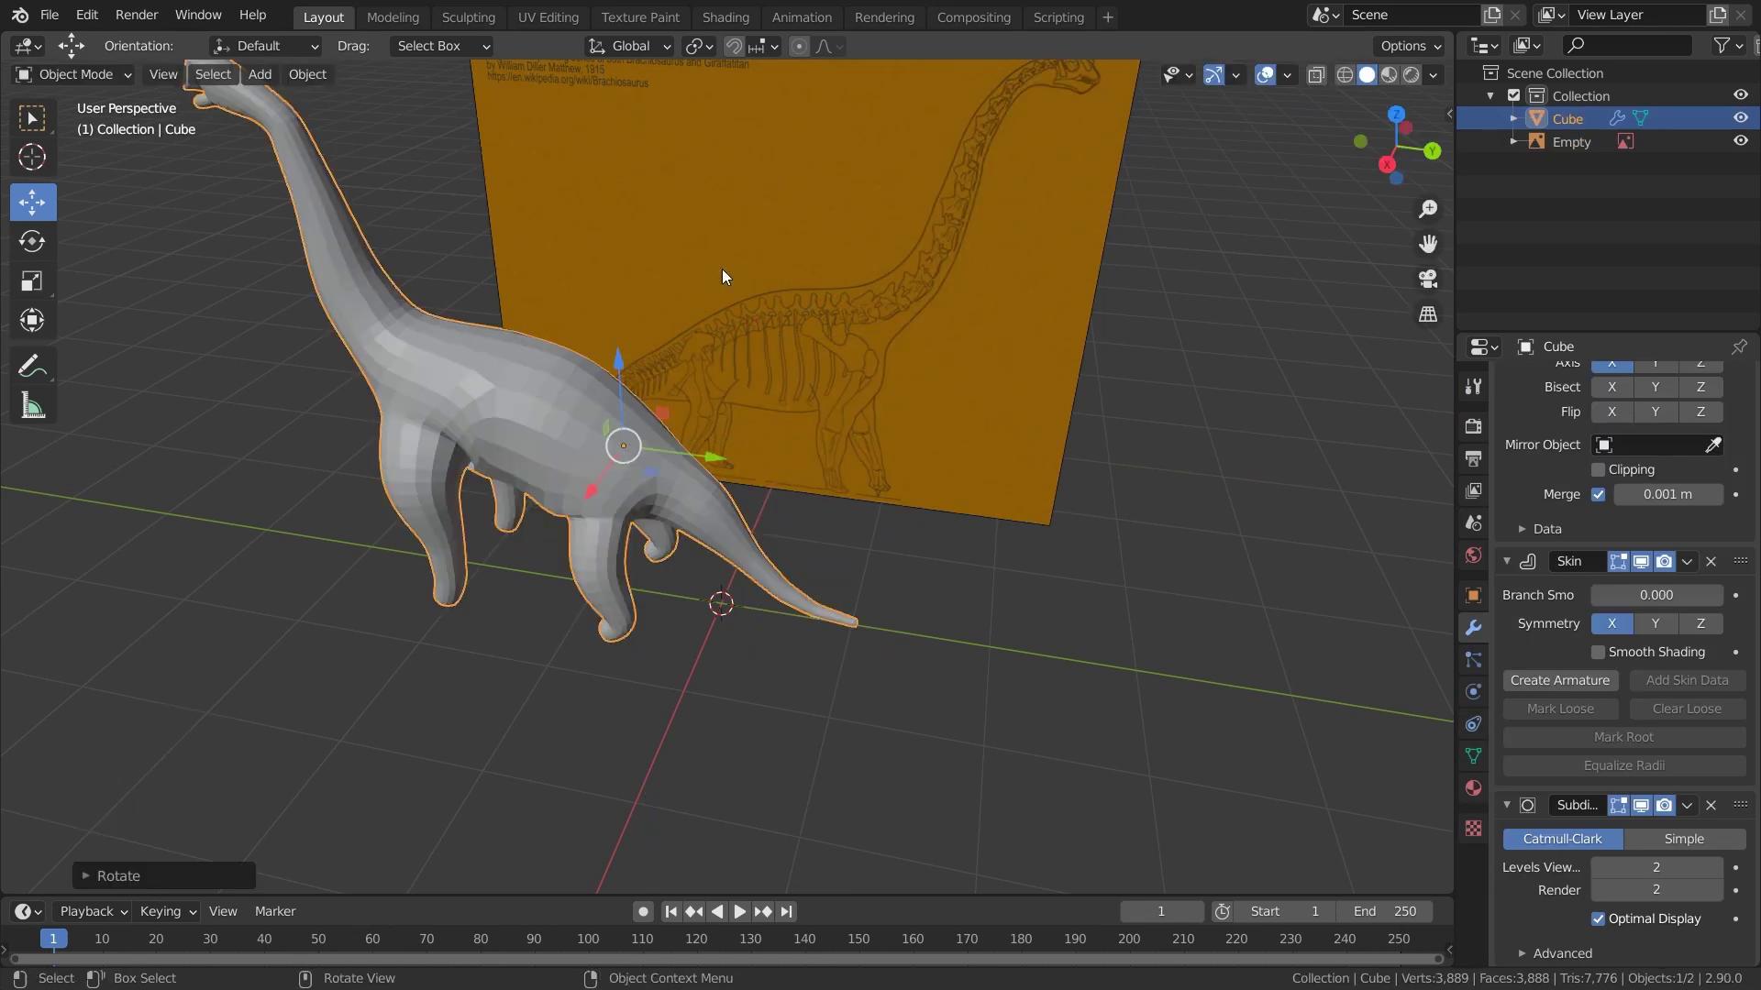
click(302, 74)
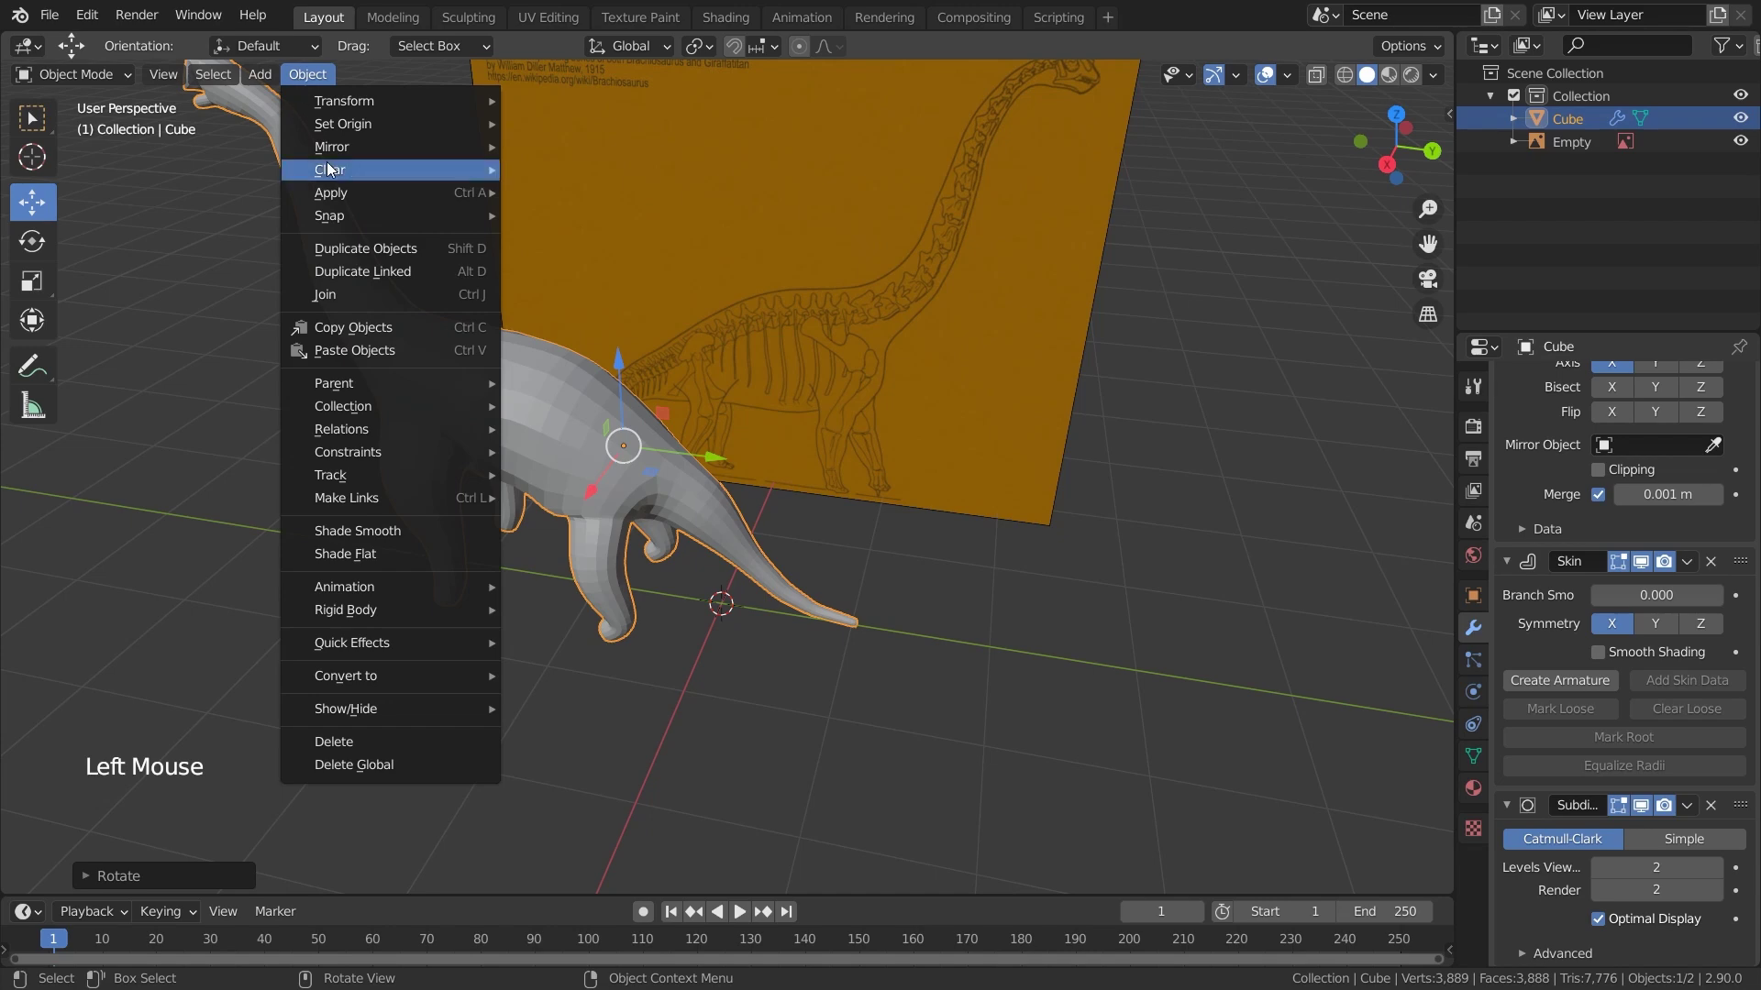
mouse_move(494, 189)
click(557, 215)
Rotate the skeleton reference image 180 degrees about the Z axis so it faces the same way as the dinosaur
scroll(833, 311, down, 2)
click(807, 271)
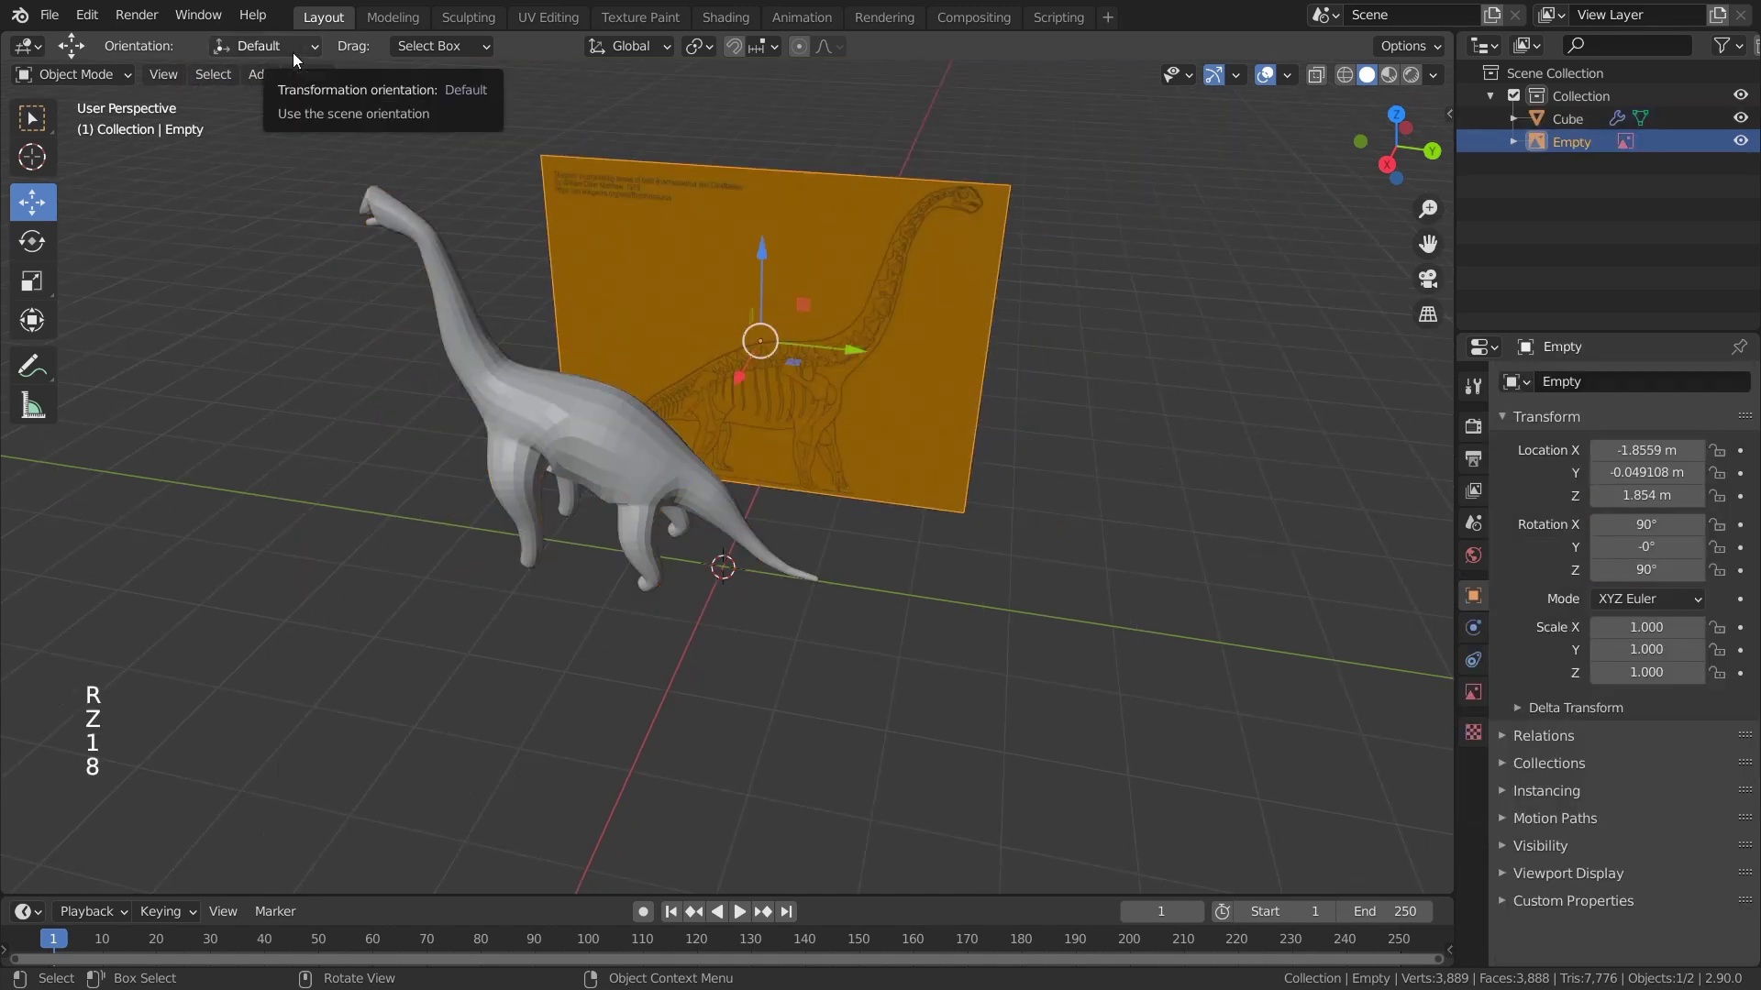
key(r)
key(z)
key(1)
key(8)
key(0)
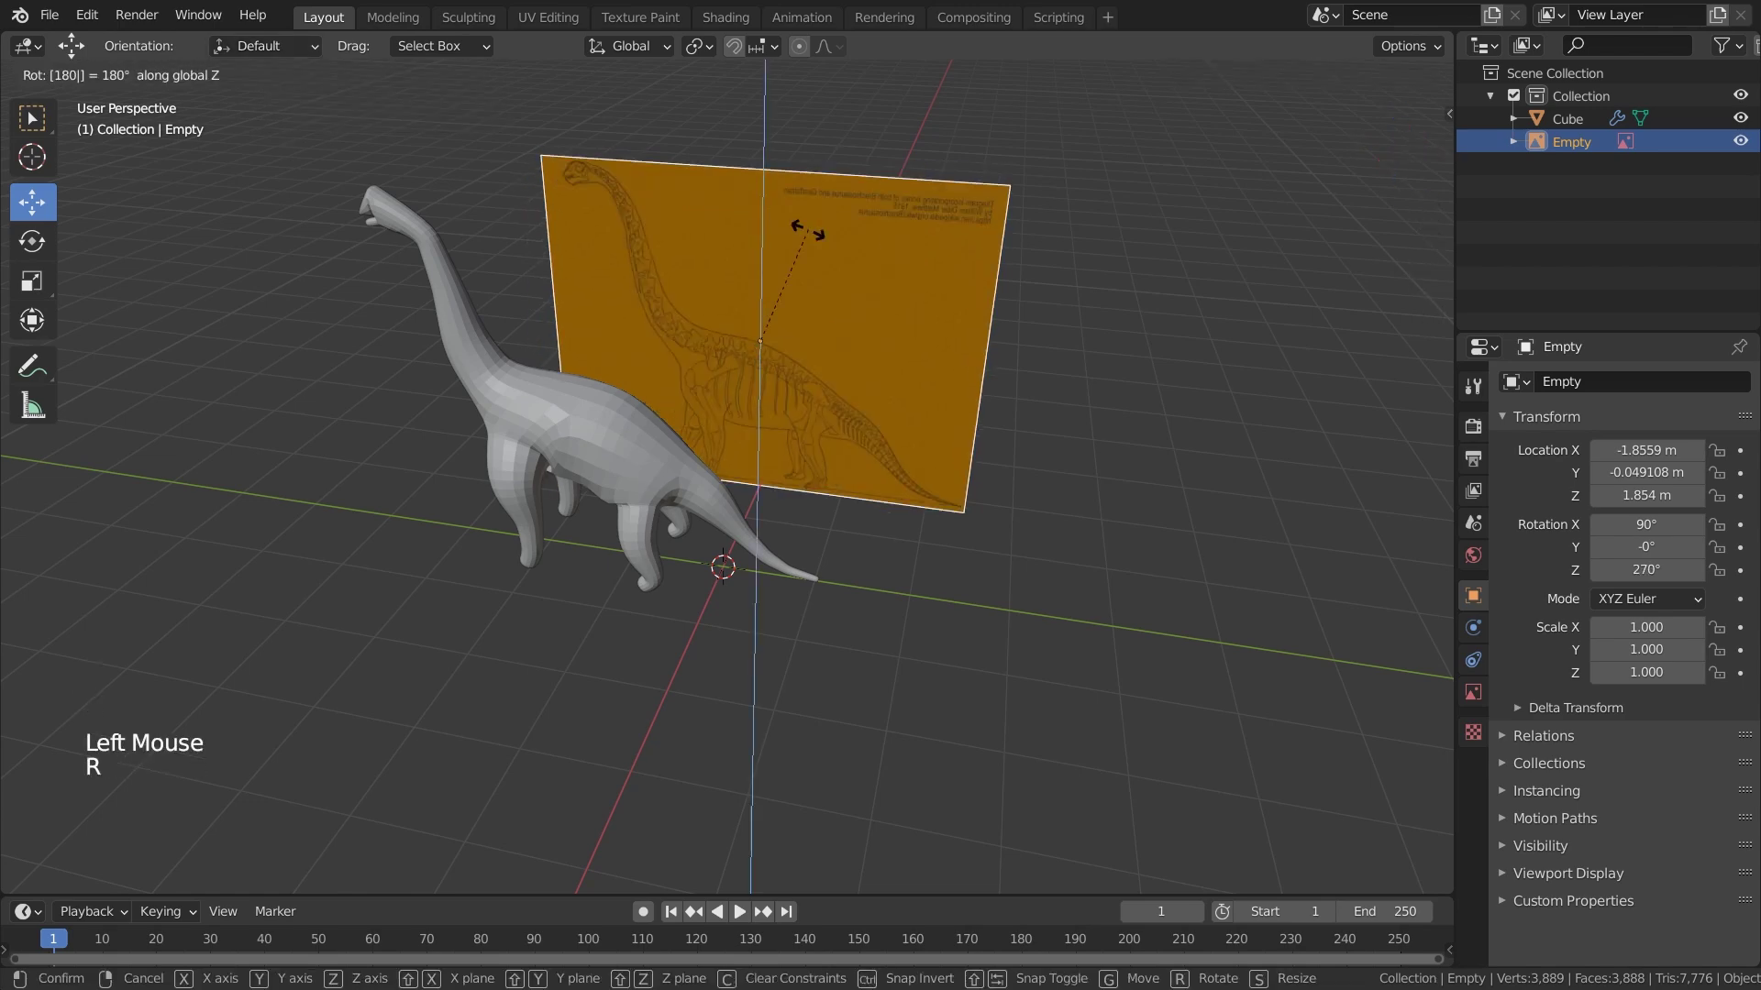
click(810, 238)
In the right side view, move the dinosaur about 1.34 m along Y to line it up with the reference
key(KP_1)
key(KP_3)
click(591, 444)
scroll(592, 459, up, 4)
shift+middle_drag(591, 459, 581, 510)
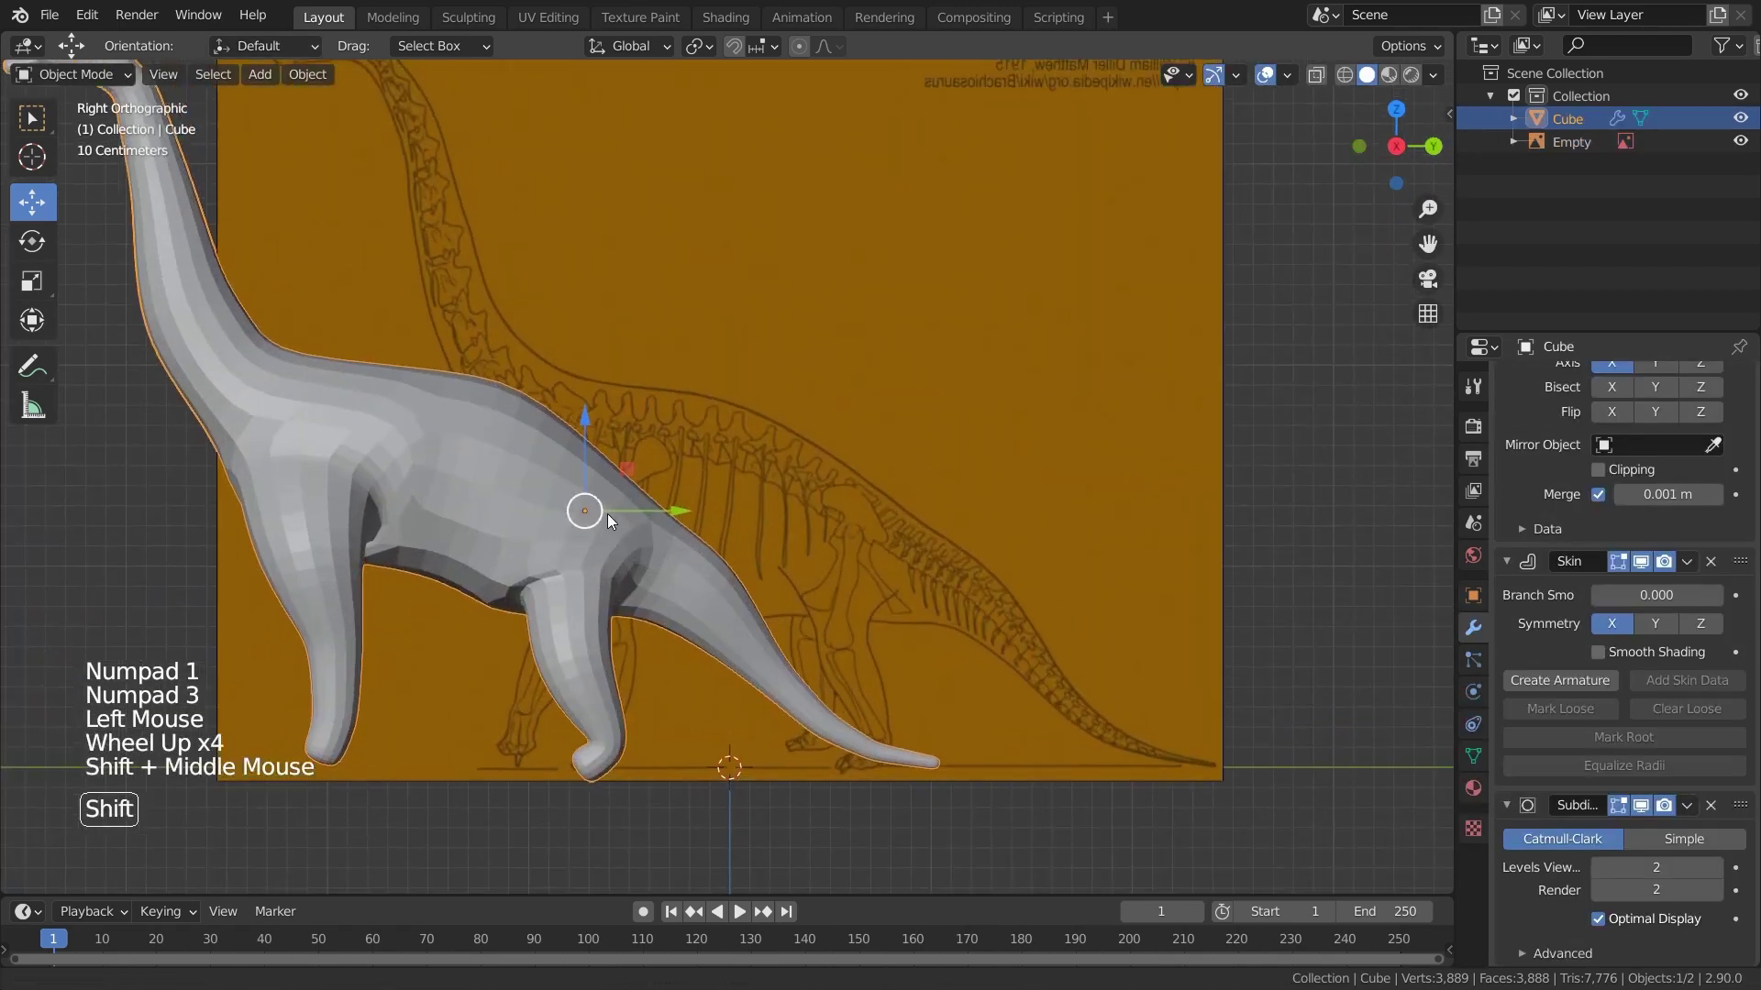
key(g)
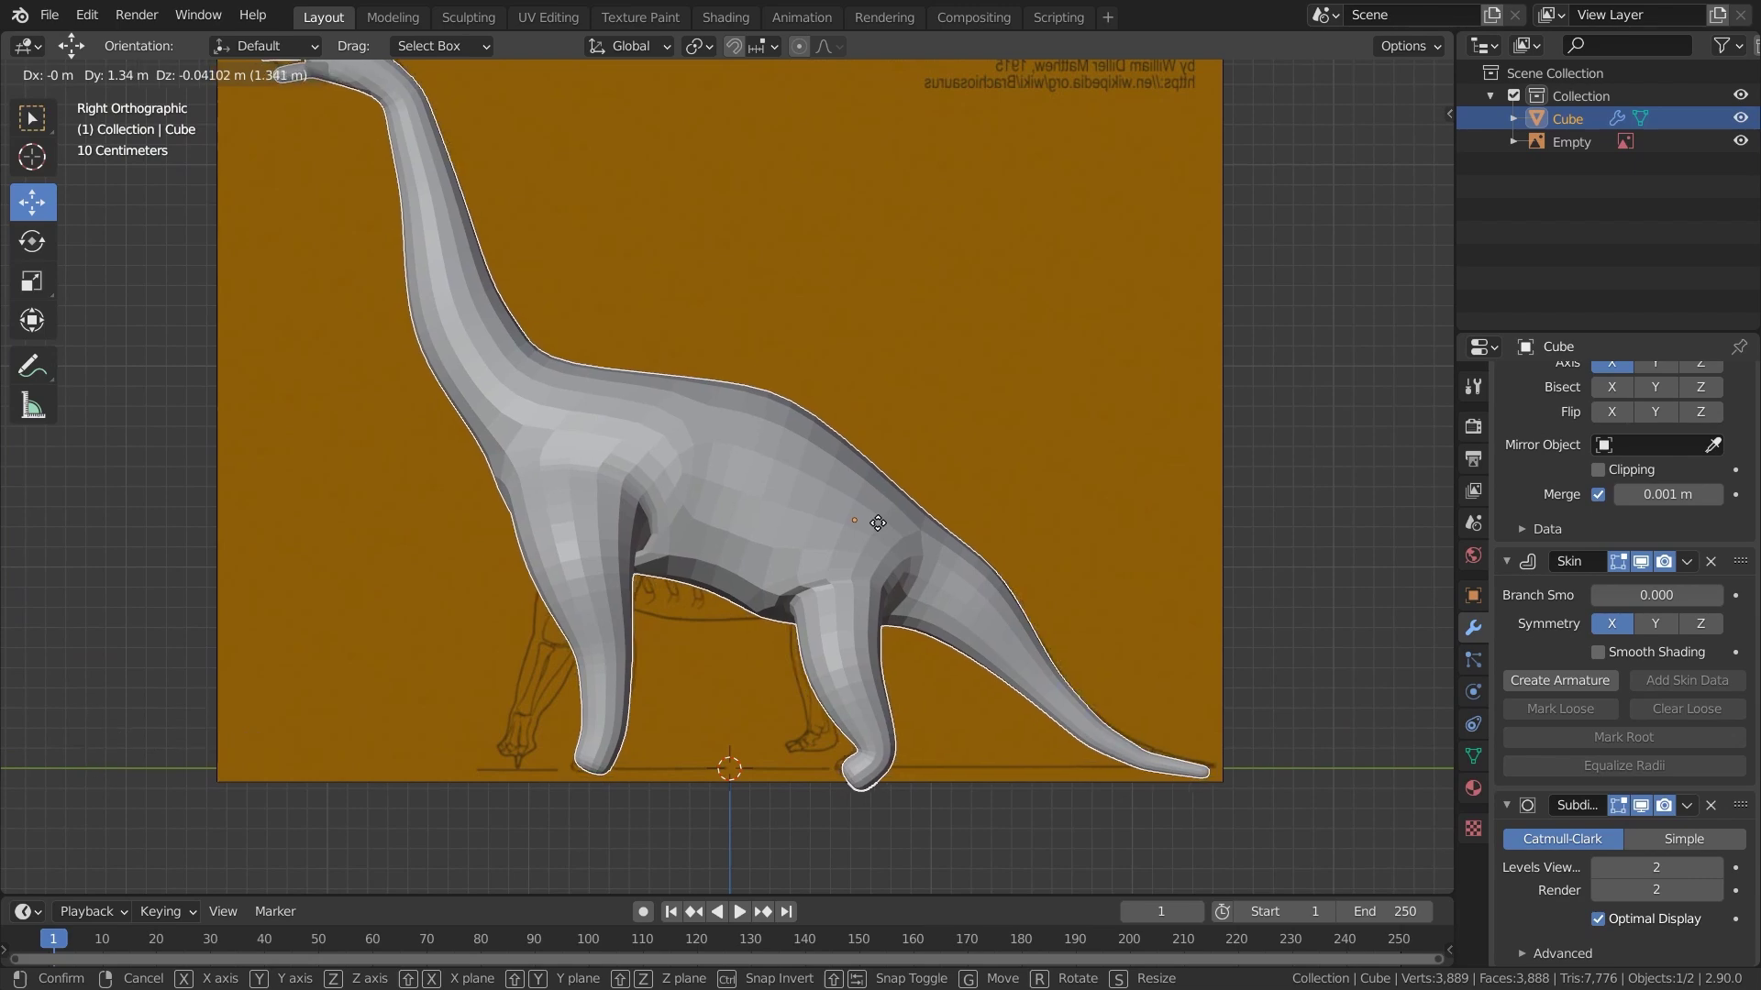
click(858, 513)
Examine the dinosaur in perspective against the turned reference image
scroll(857, 513, down, 4)
middle_drag(858, 514, 734, 495)
scroll(900, 444, up, 3)
middle_drag(733, 495, 642, 458)
middle_drag(642, 459, 826, 596)
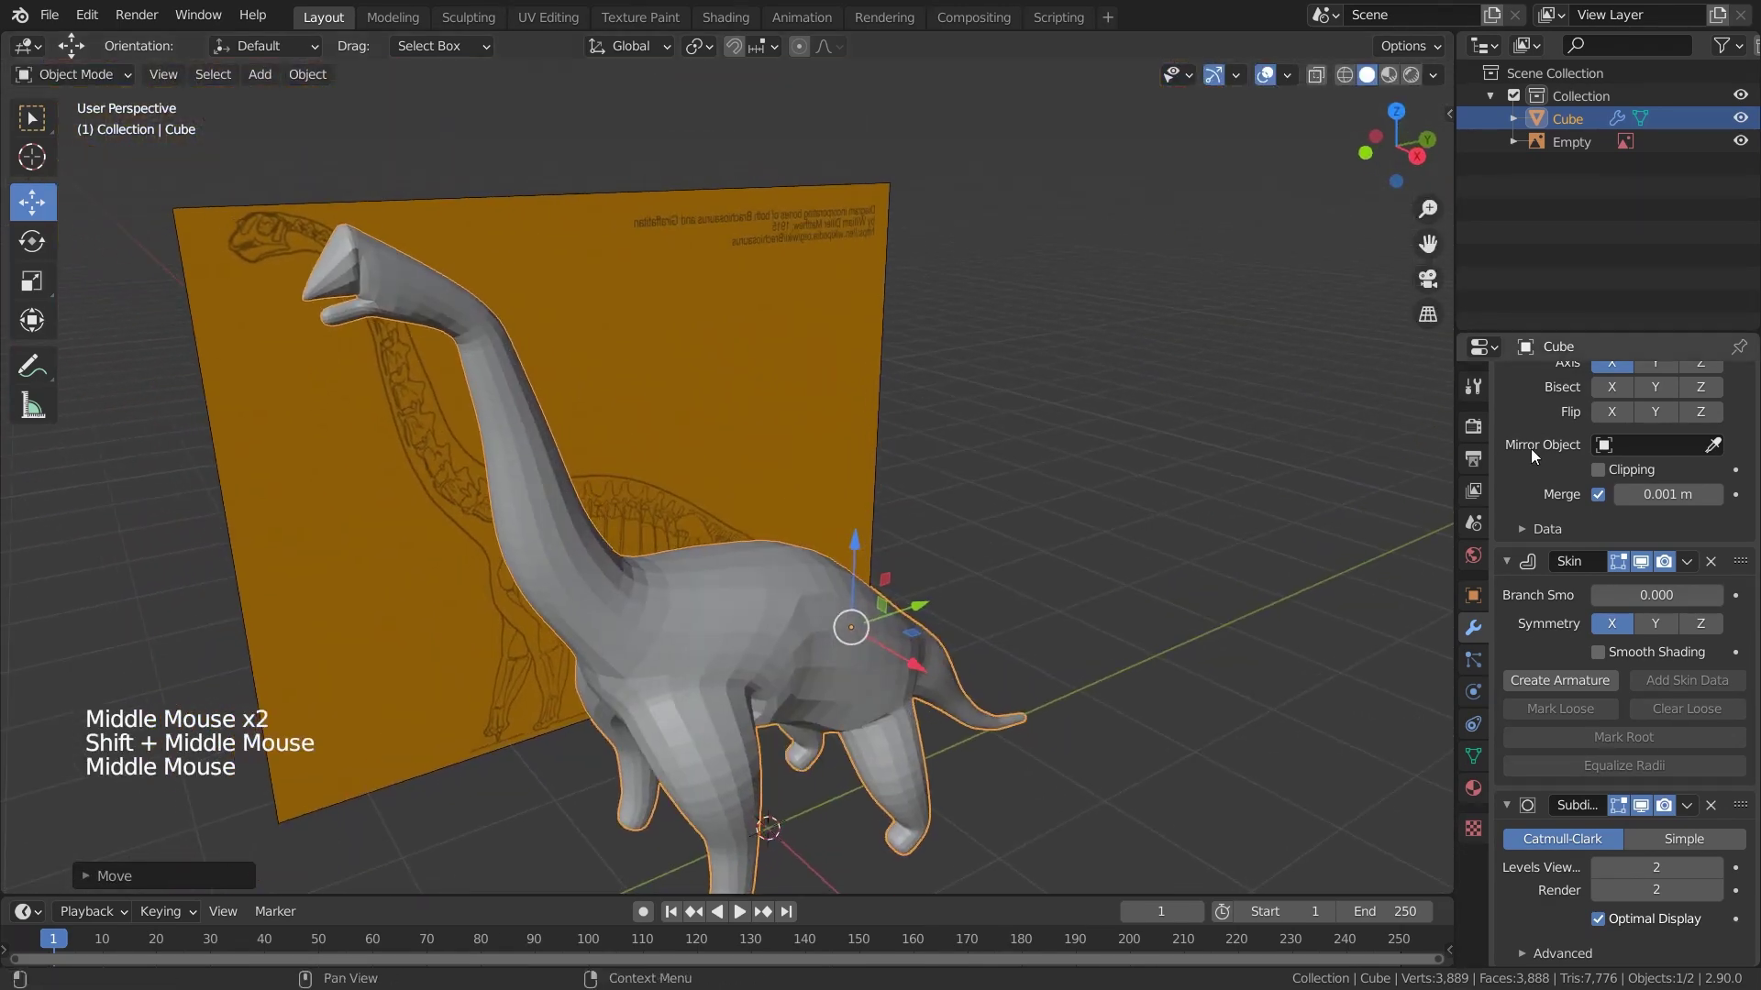
scroll(1623, 596, up, 8)
click(60, 17)
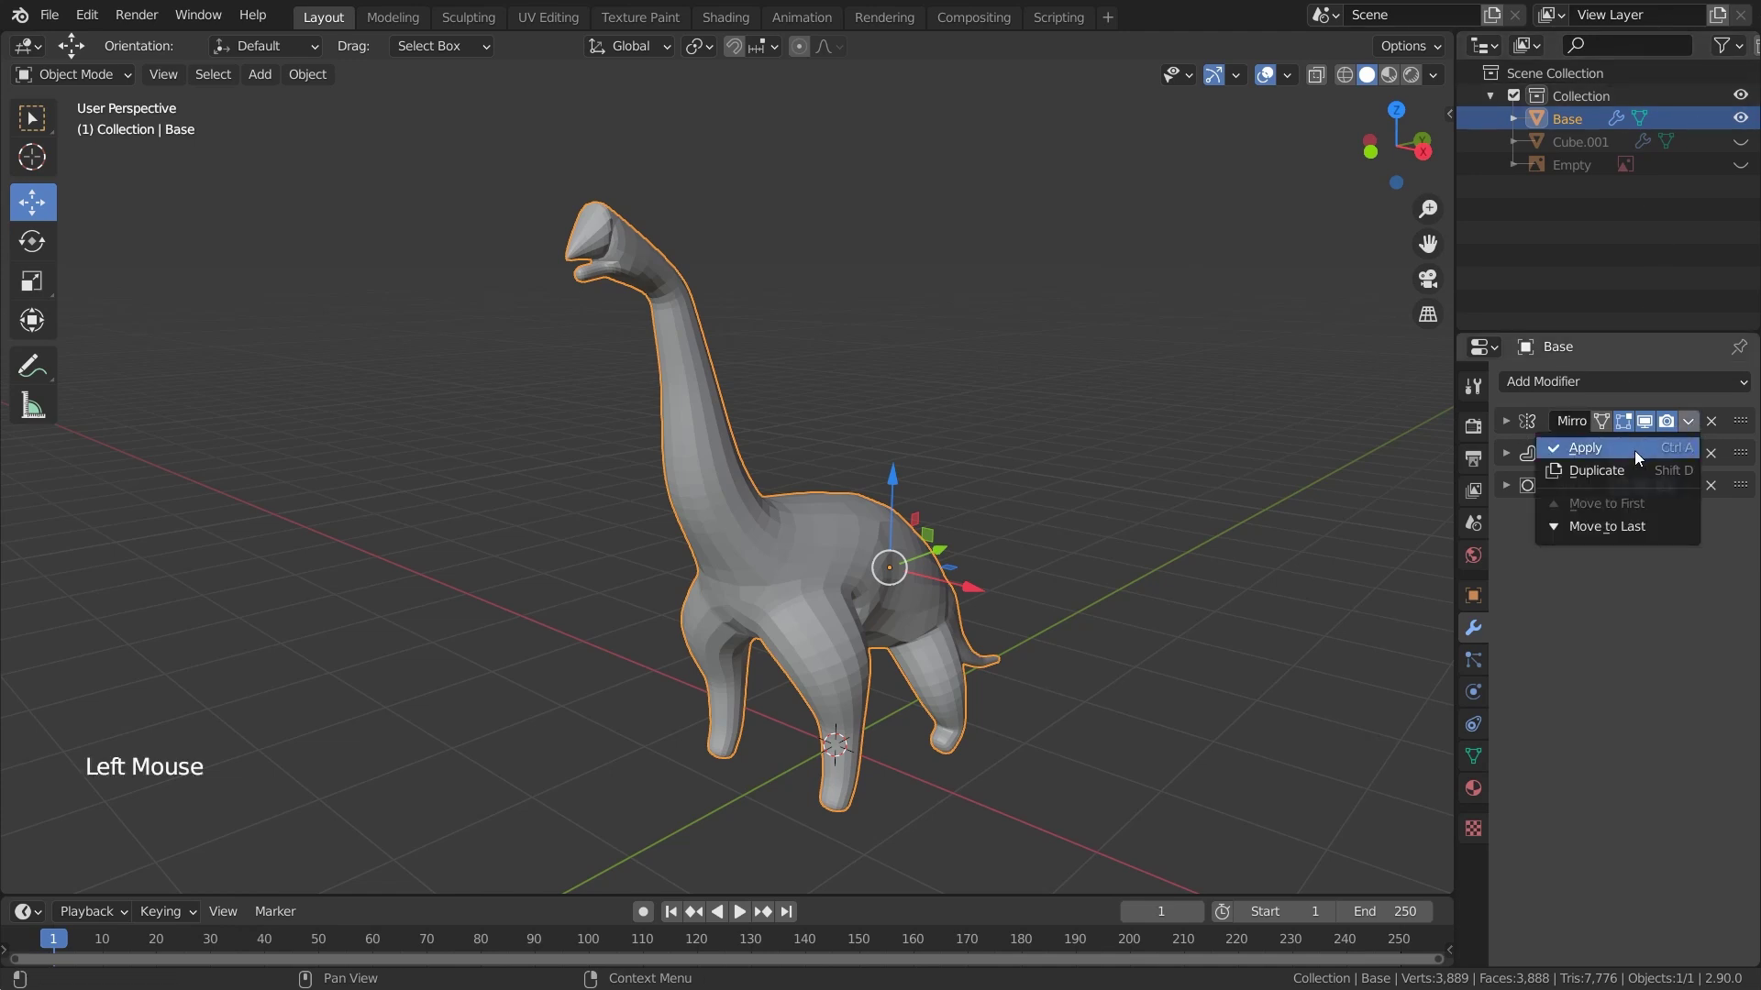
Apply the Mirror, Skin and Subdivision modifiers on the Base object
click(1634, 449)
click(1688, 421)
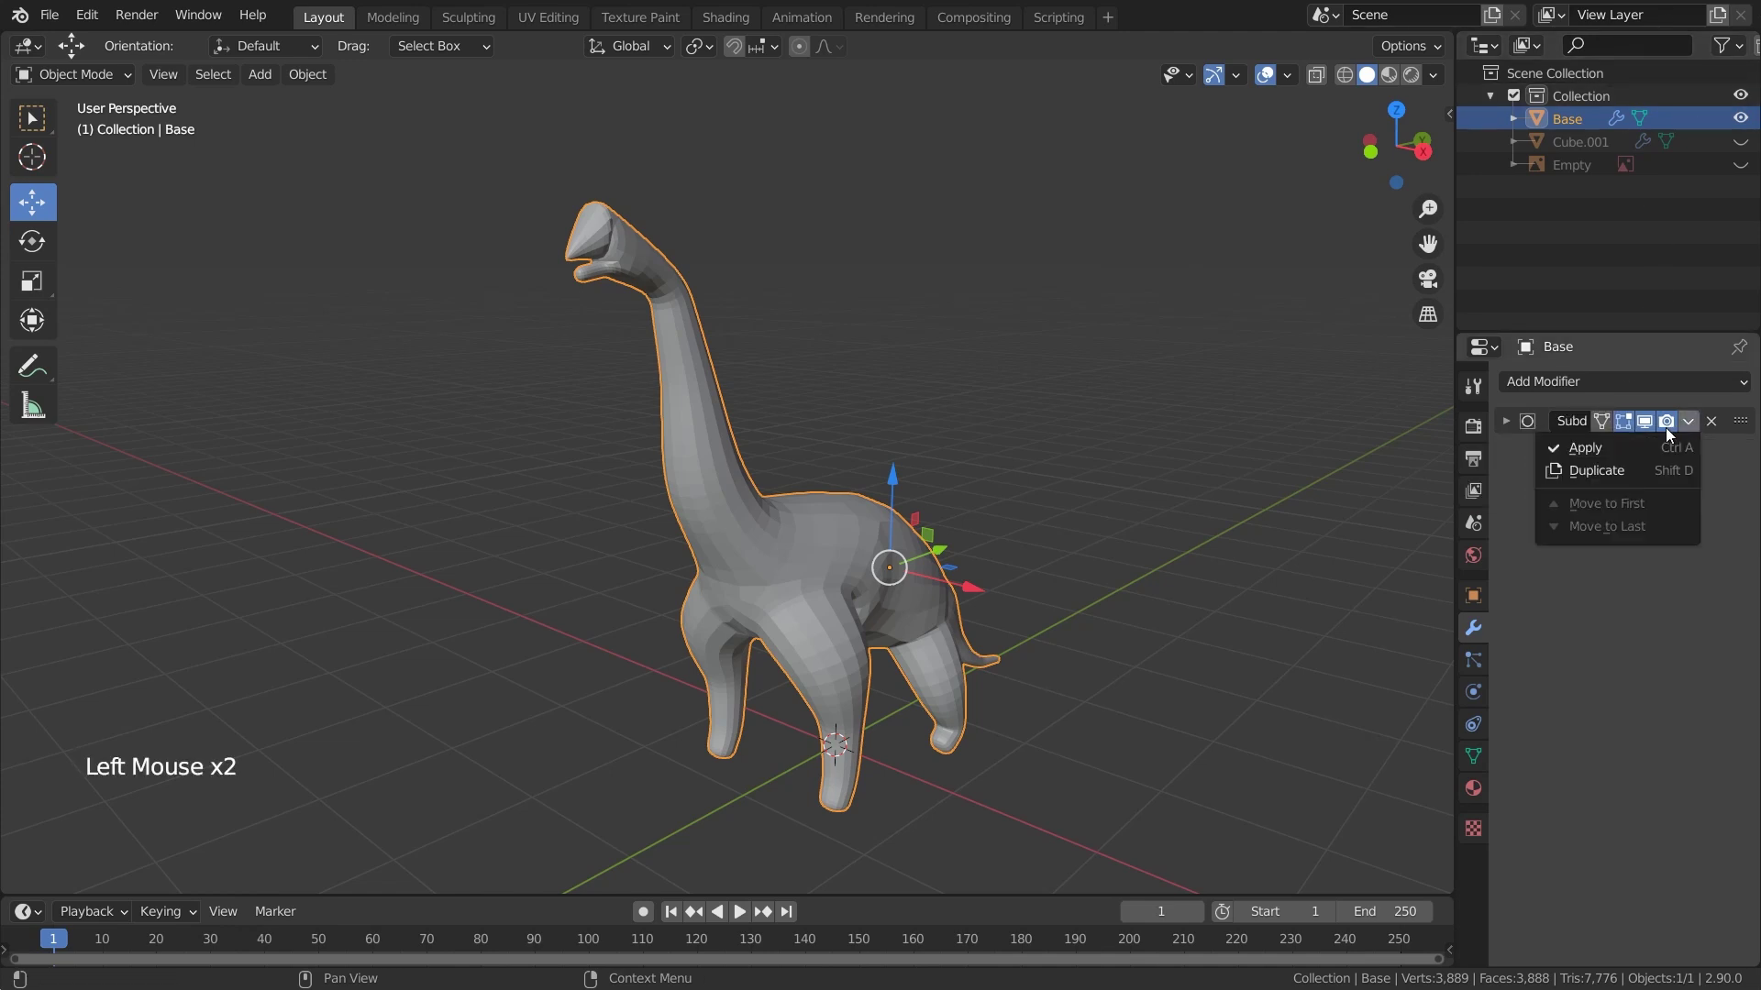
click(1650, 449)
Unhide the reference image and open the Base mesh in the Sculpting workspace
click(1586, 139)
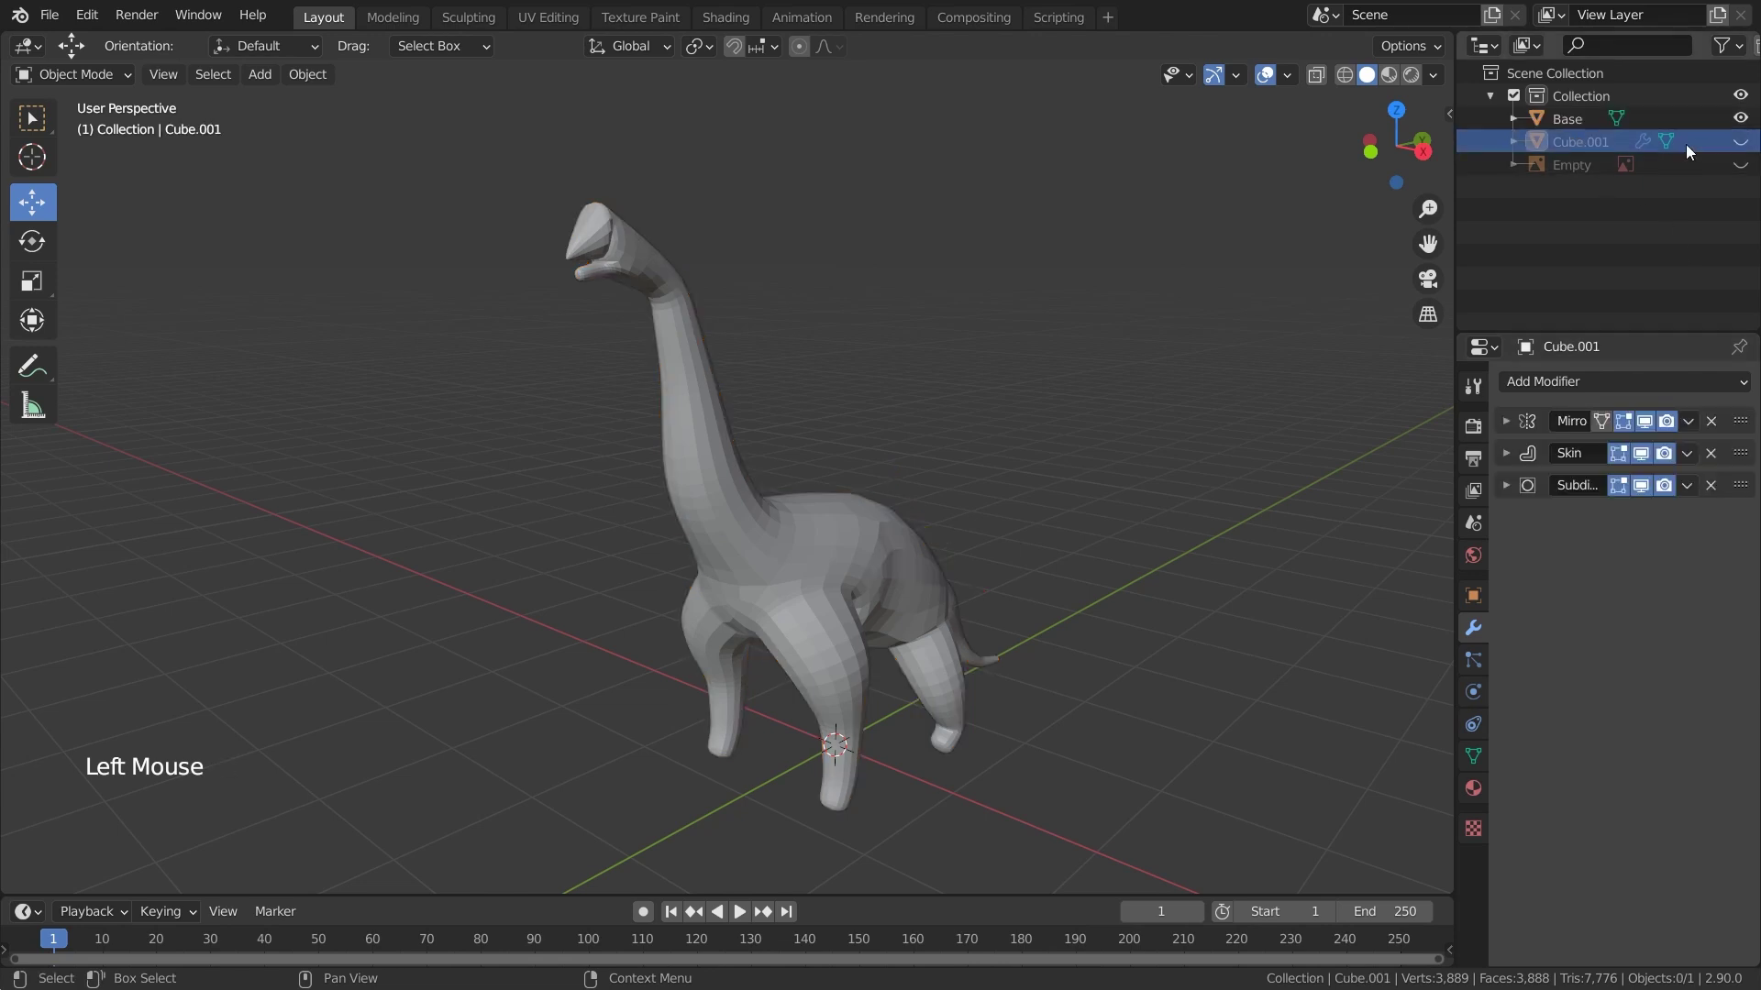
click(1565, 117)
click(1740, 165)
middle_drag(1160, 373, 1144, 376)
click(809, 543)
click(809, 543)
click(468, 17)
middle_drag(910, 247, 893, 247)
shift+middle_drag(904, 138, 1027, 385)
middle_drag(1027, 385, 964, 398)
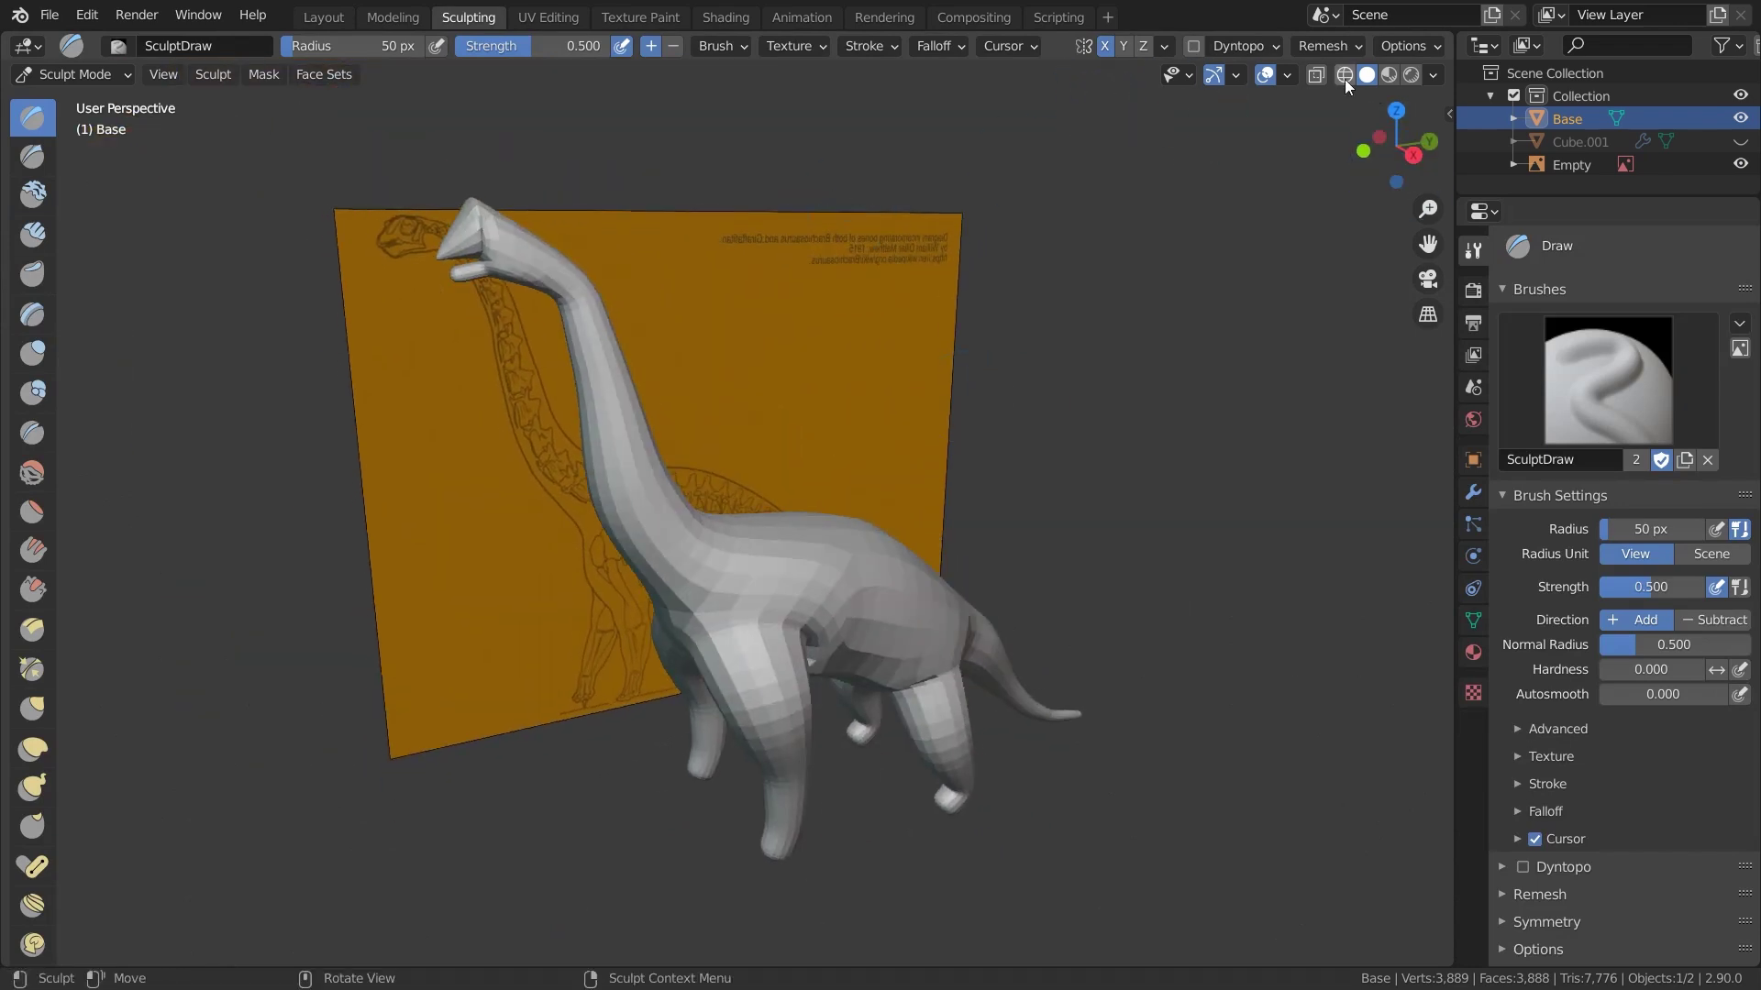
Enable Dyntopo on the Base mesh with the detailing method set to Constant Detail
scroll(1505, 561, down, 1)
click(1550, 868)
scroll(1591, 844, down, 5)
click(1619, 811)
click(1614, 860)
Show the brush names and switch to the right side view with X-ray display on
middle_drag(879, 611, 370, 427)
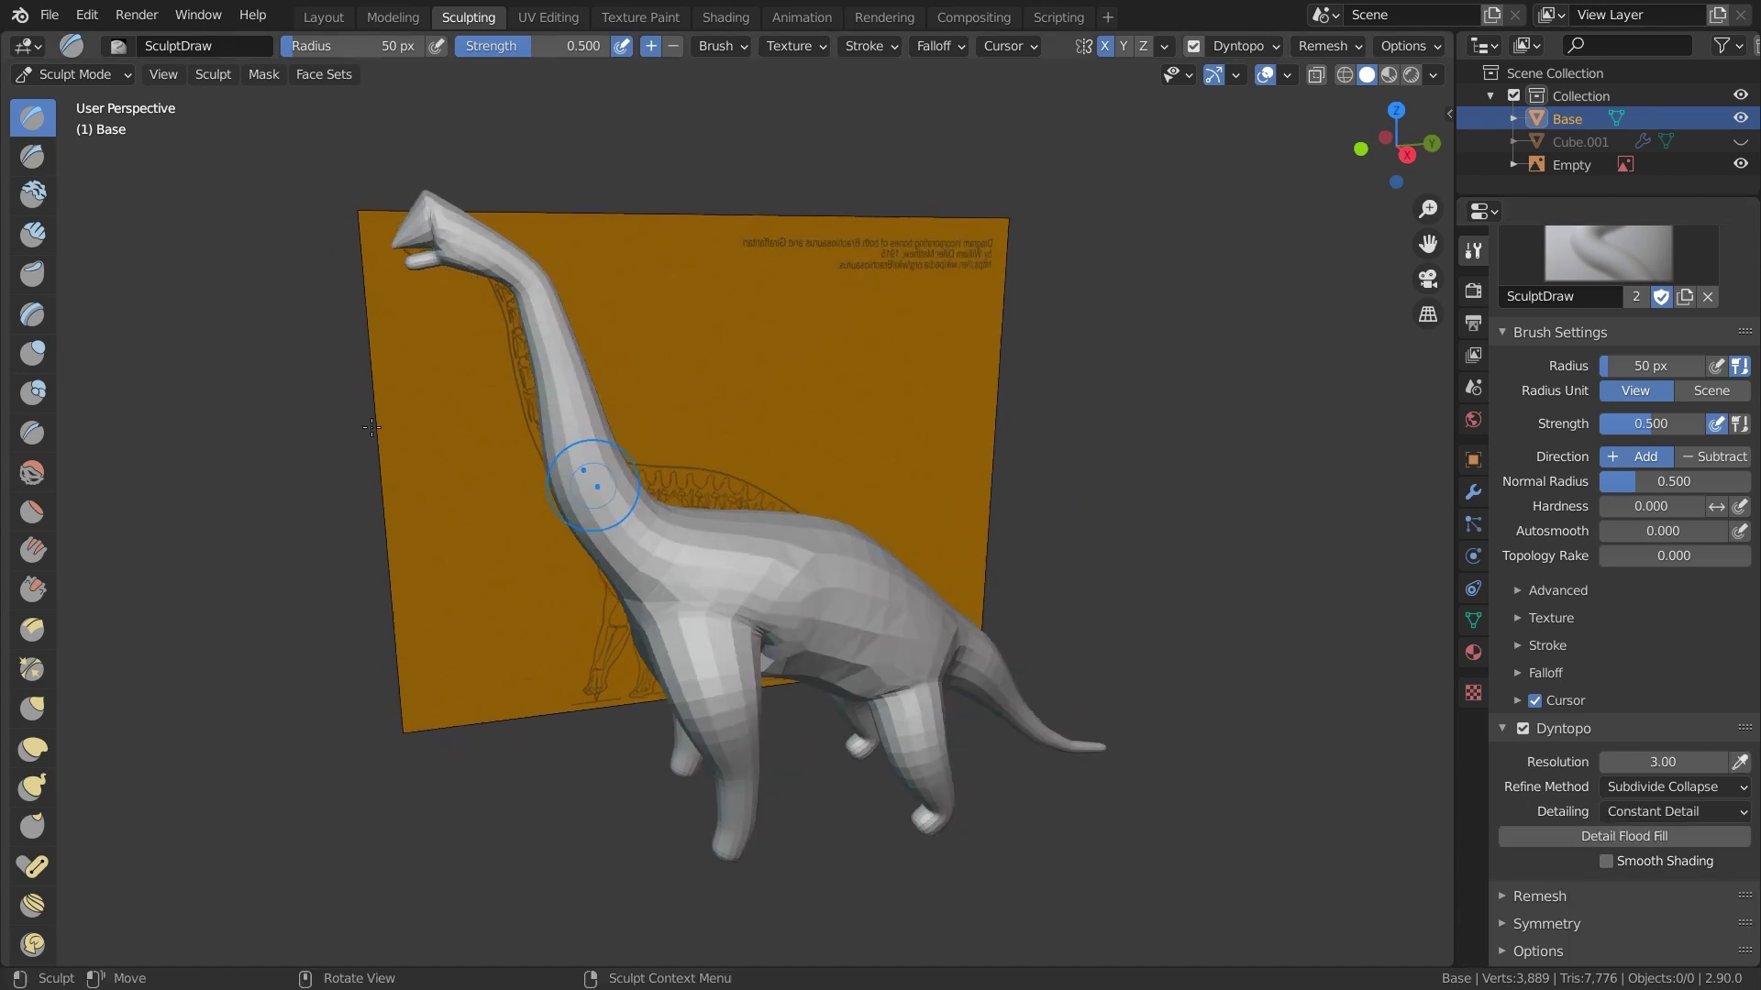
drag(85, 289, 168, 308)
key(KP_3)
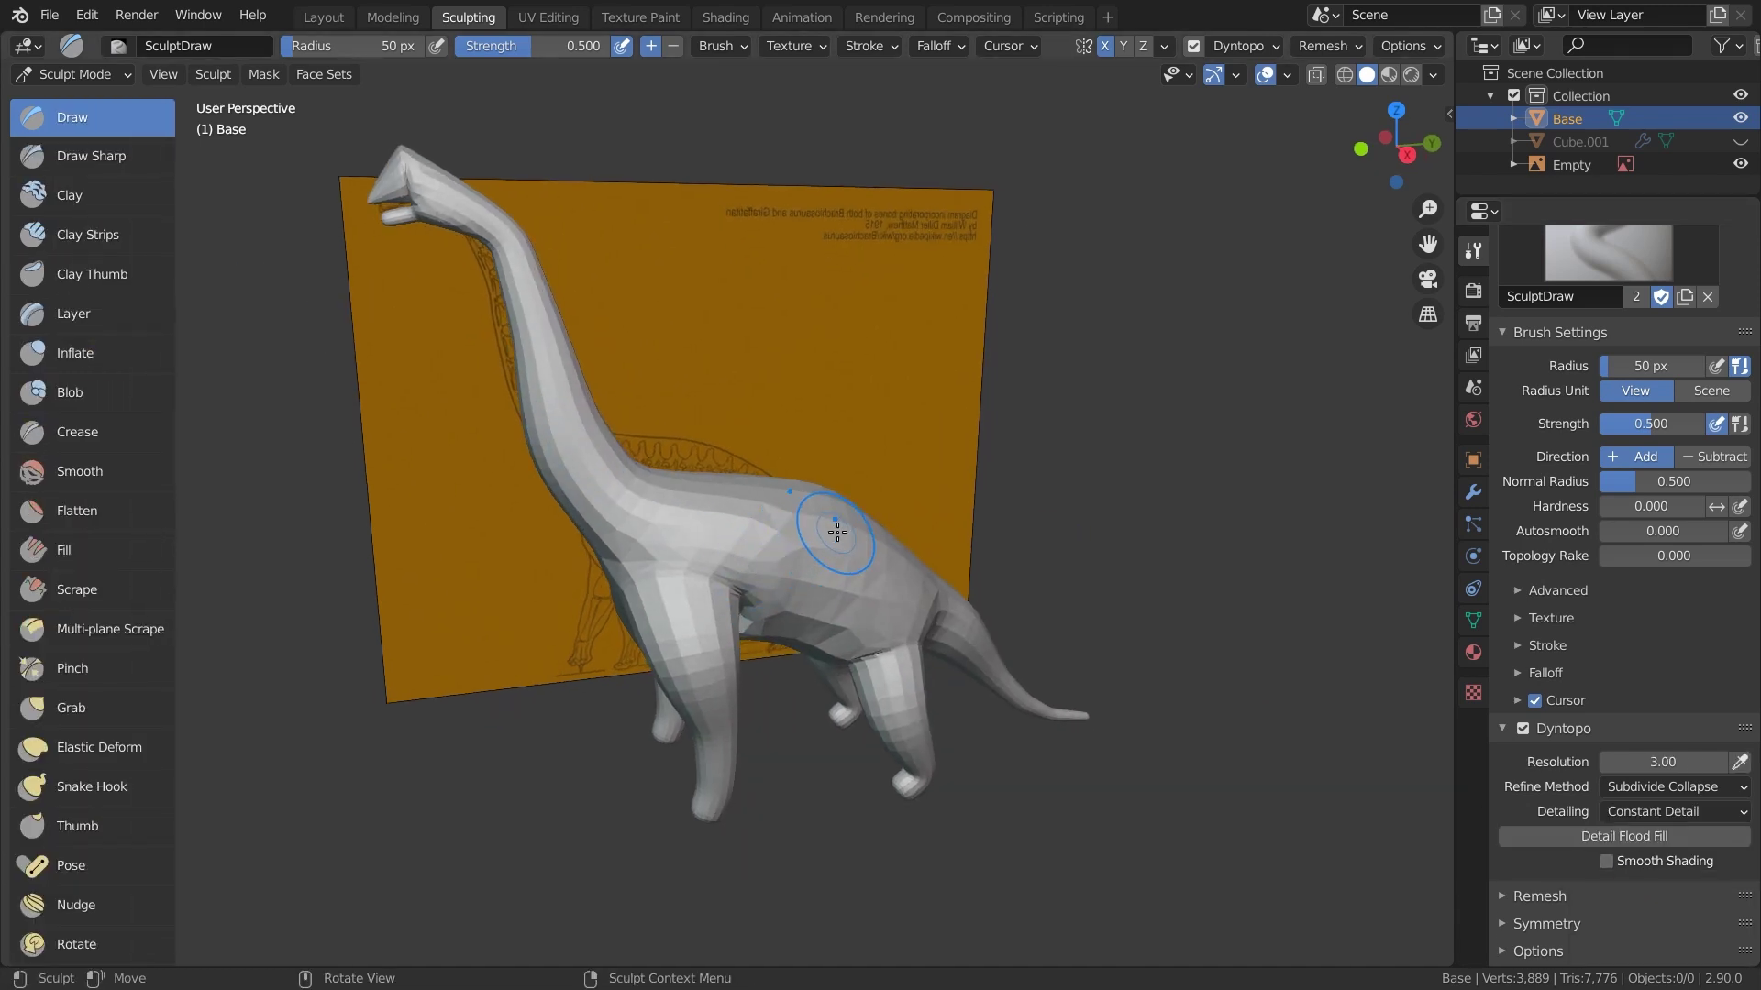
click(1317, 75)
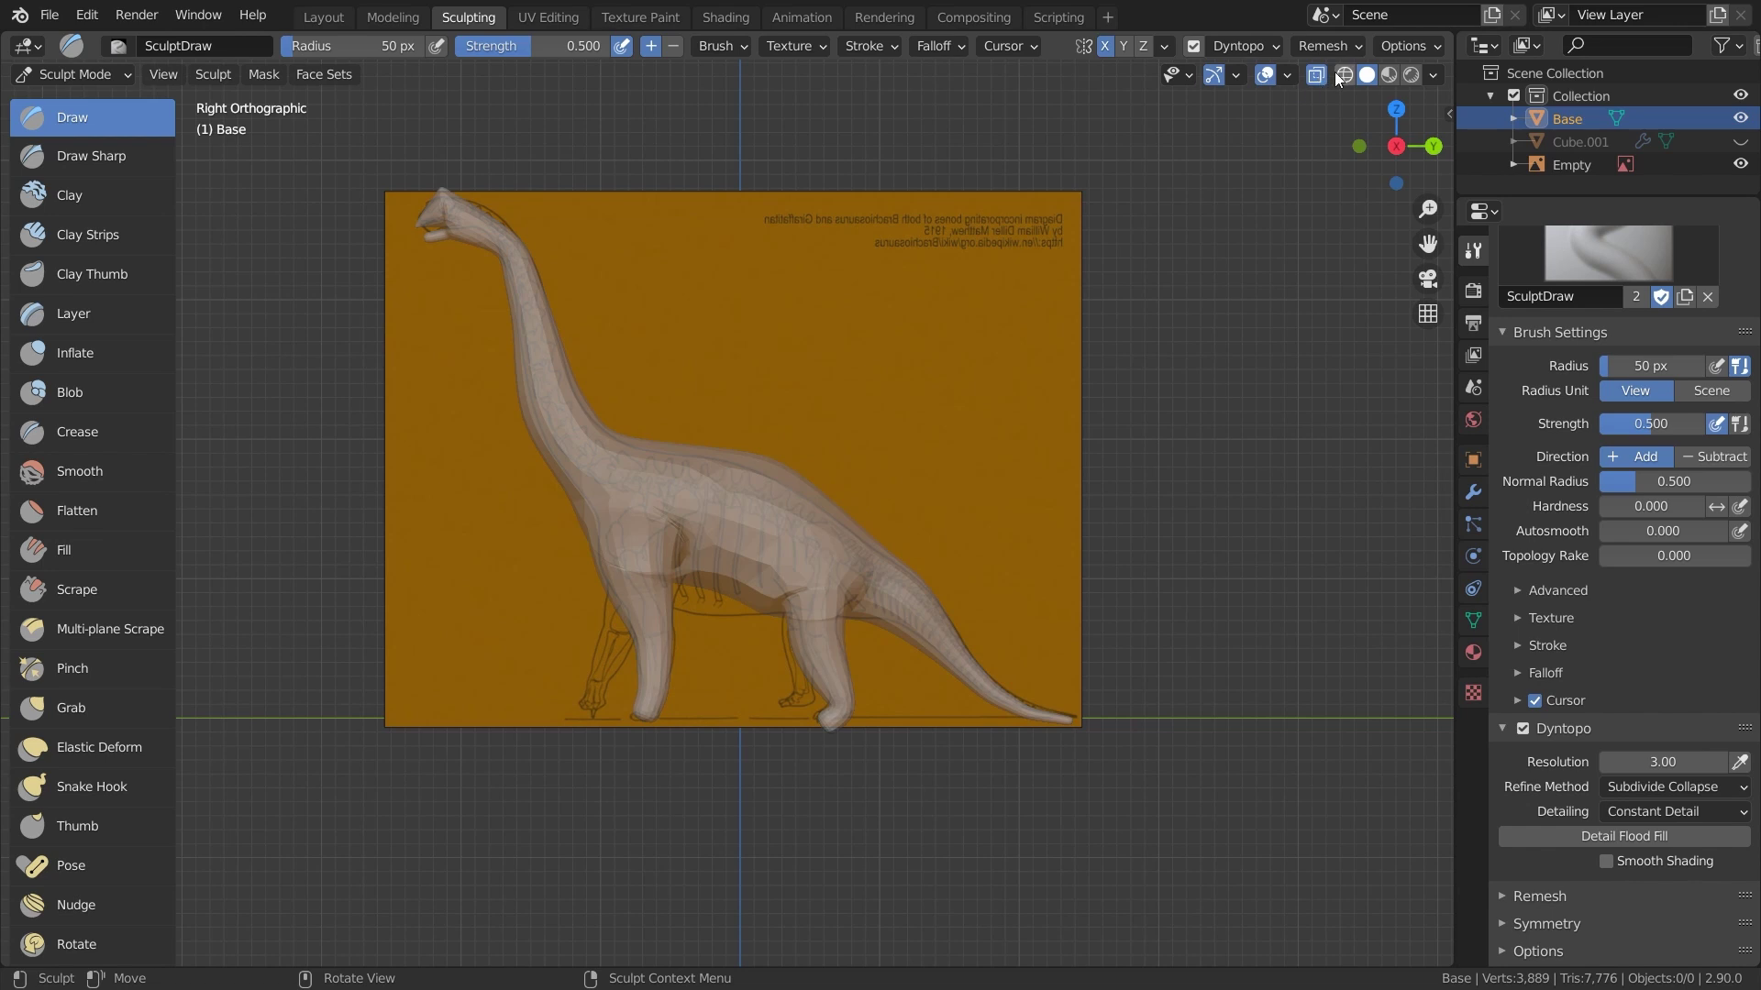
scroll(626, 558, up, 6)
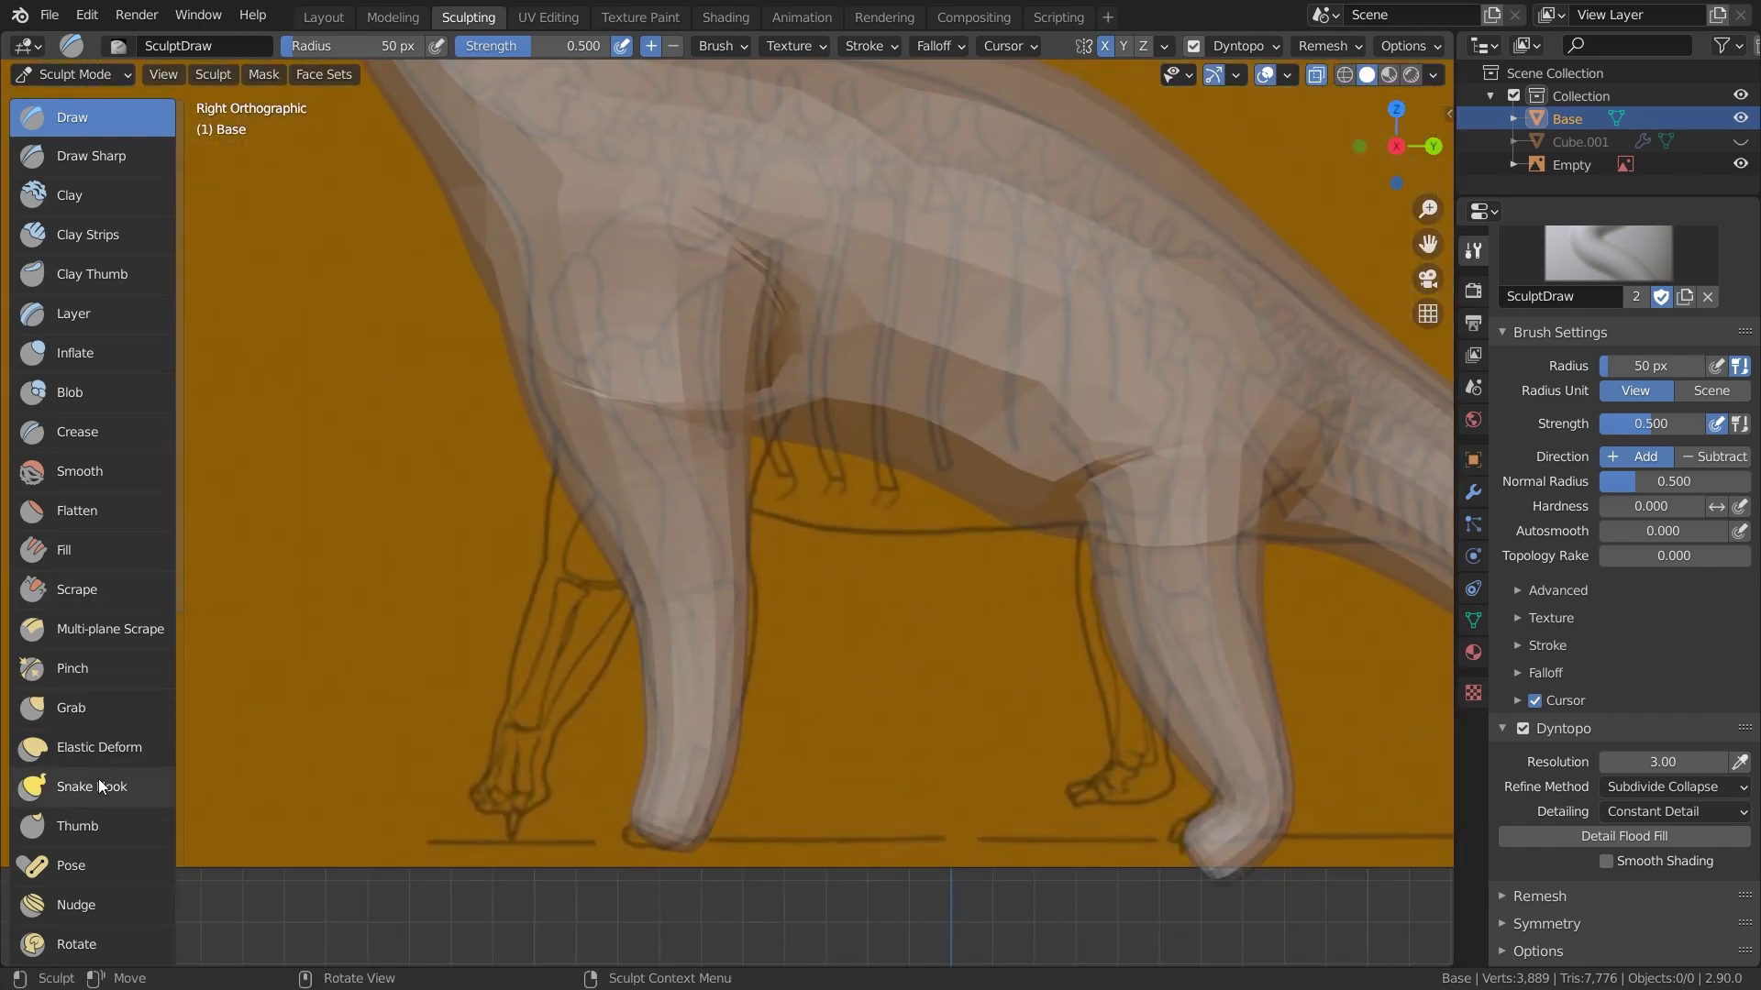
Set the Dyntopo resolution to 20 and pull the front leg's back edge to the outline with a 100 px Snake Hook
click(98, 786)
key(f)
click(814, 589)
drag(762, 611, 807, 601)
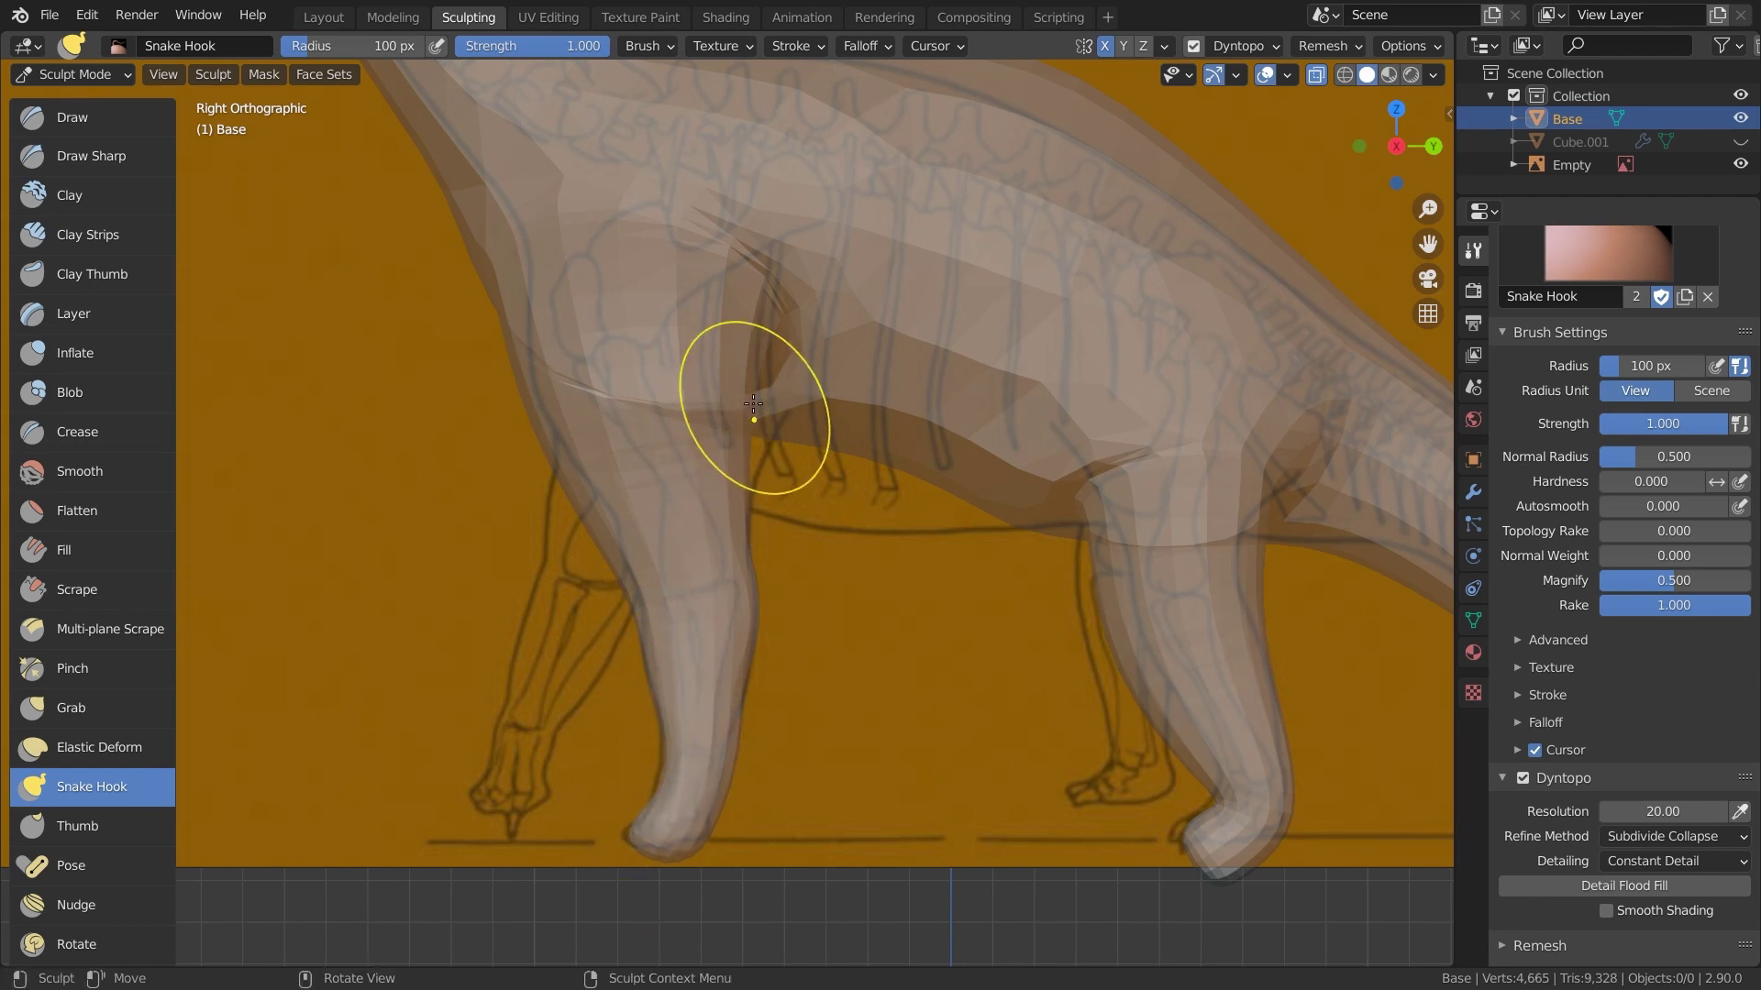
Enlarge the Snake Hook radius to 260 px and pull the body behind the upper front leg toward the reference
key(f)
click(897, 397)
key(f)
click(1003, 356)
drag(767, 316, 794, 322)
drag(776, 376, 789, 355)
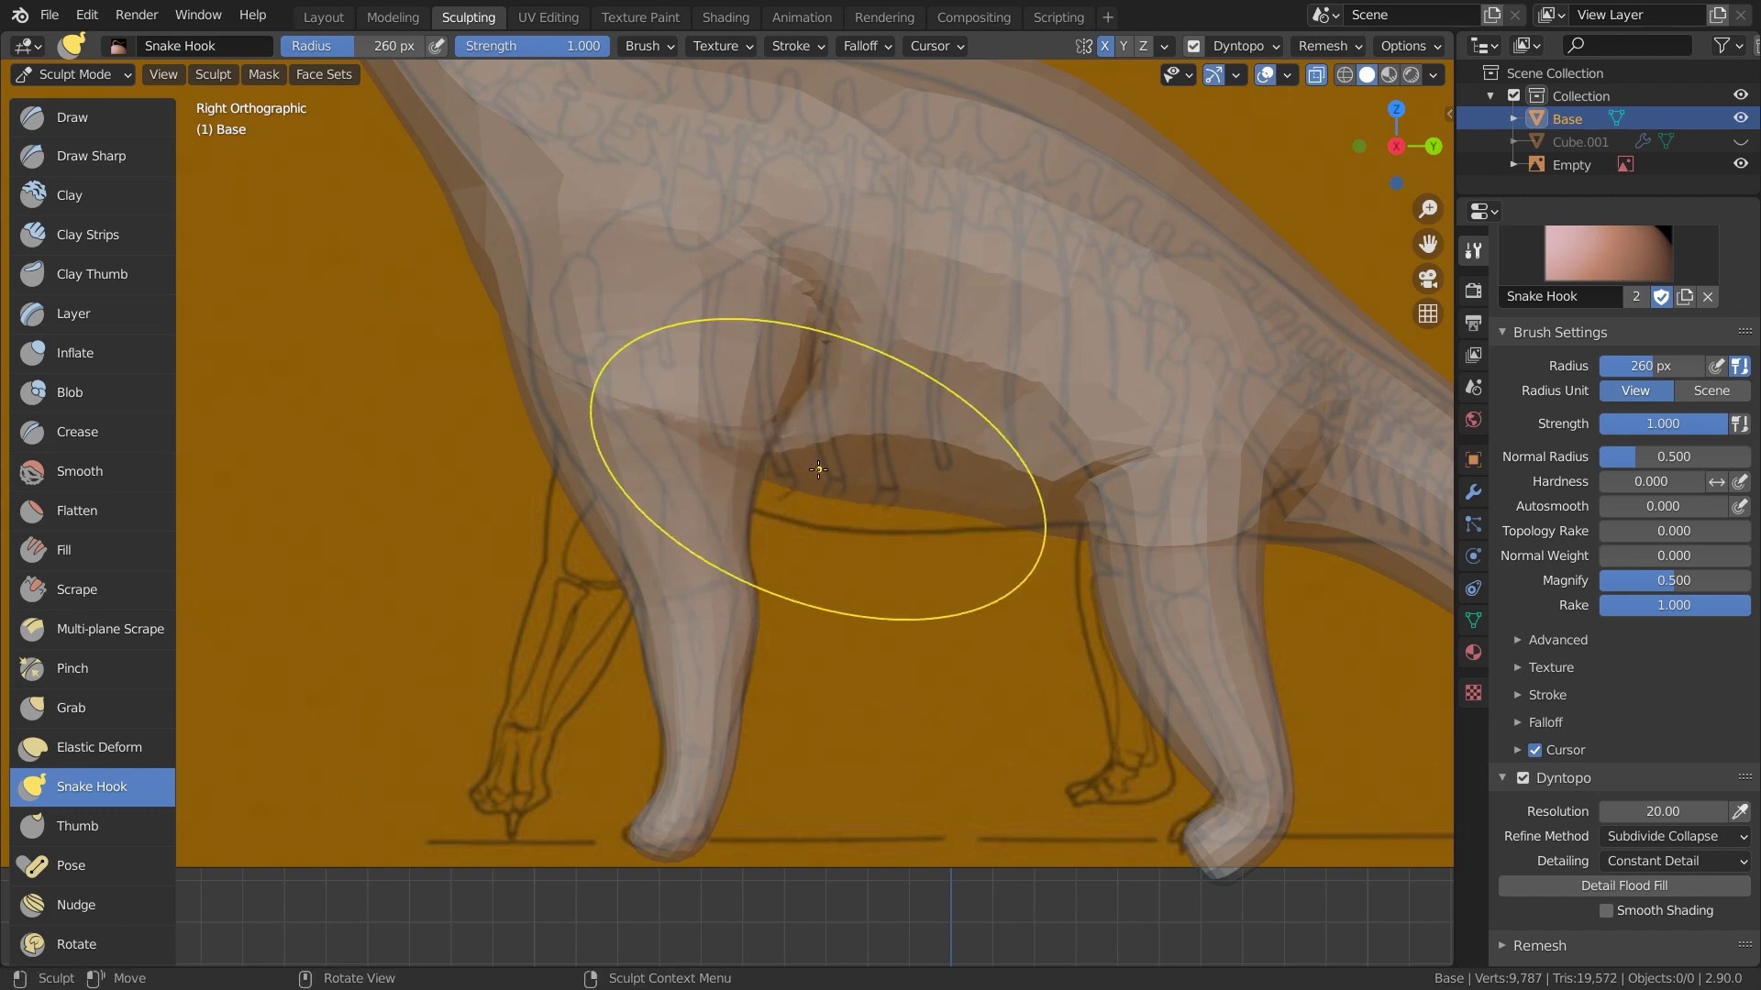
Pull the belly's underside and the hind leg's front edge onto the reference outline
drag(818, 469, 962, 486)
drag(1096, 562, 1135, 592)
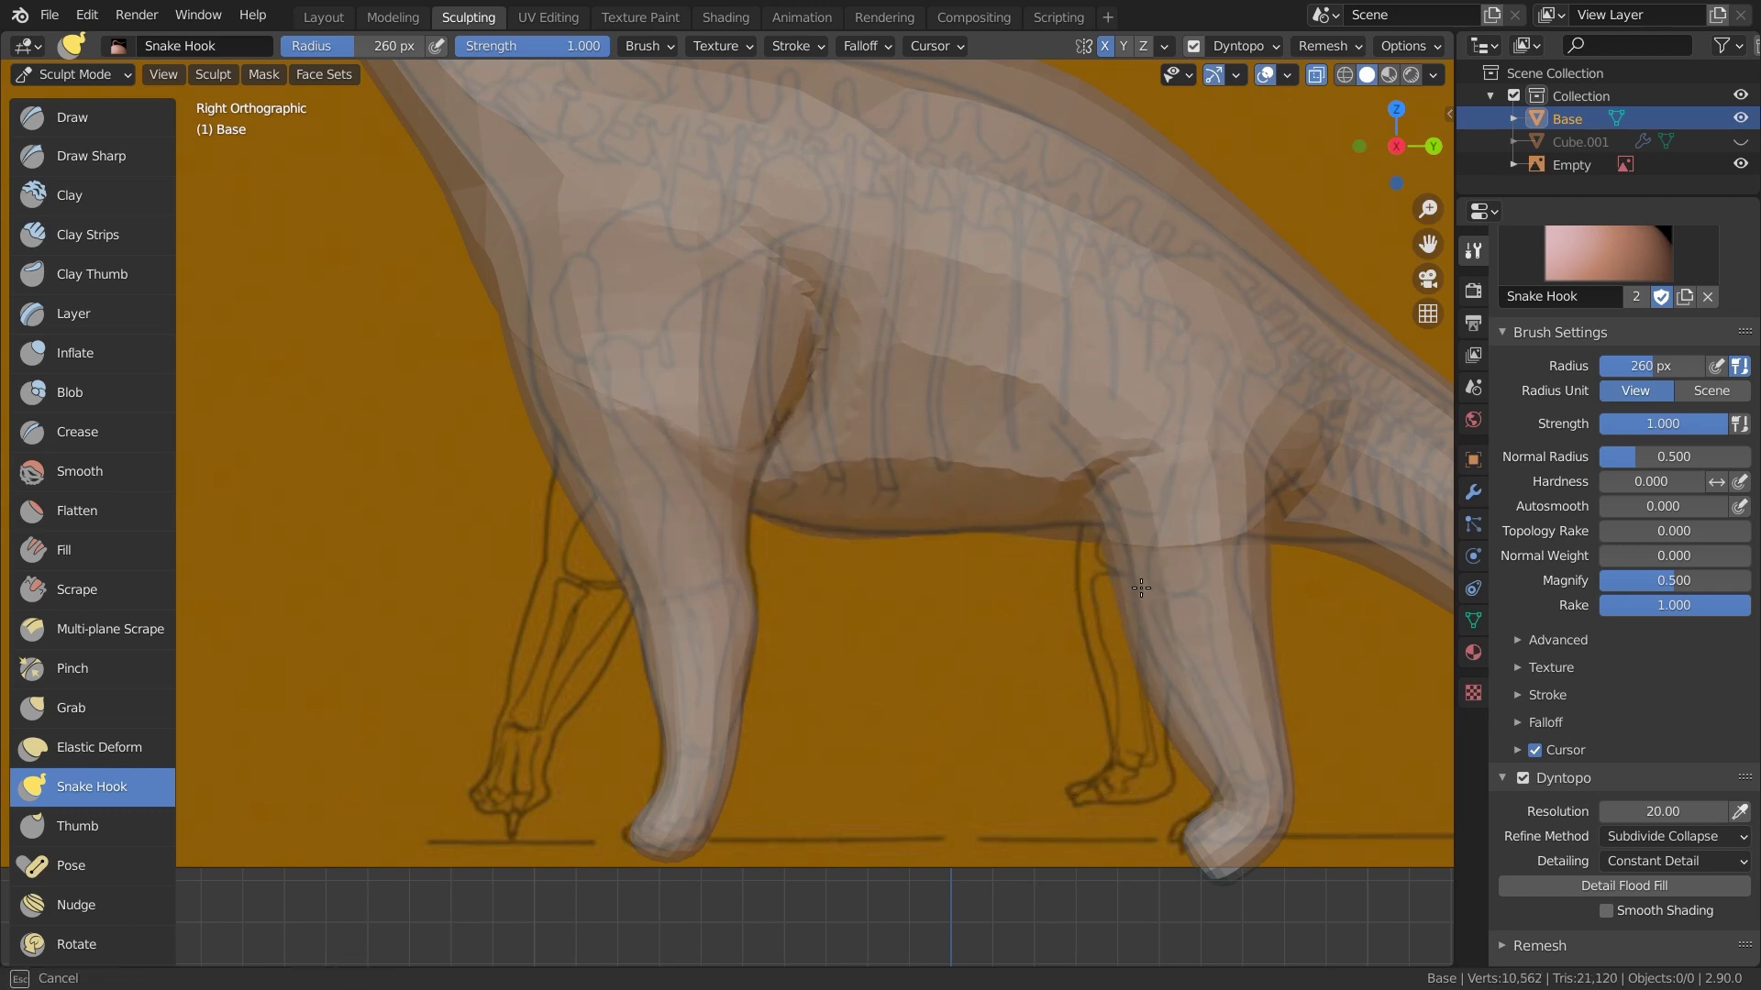
drag(856, 516, 884, 509)
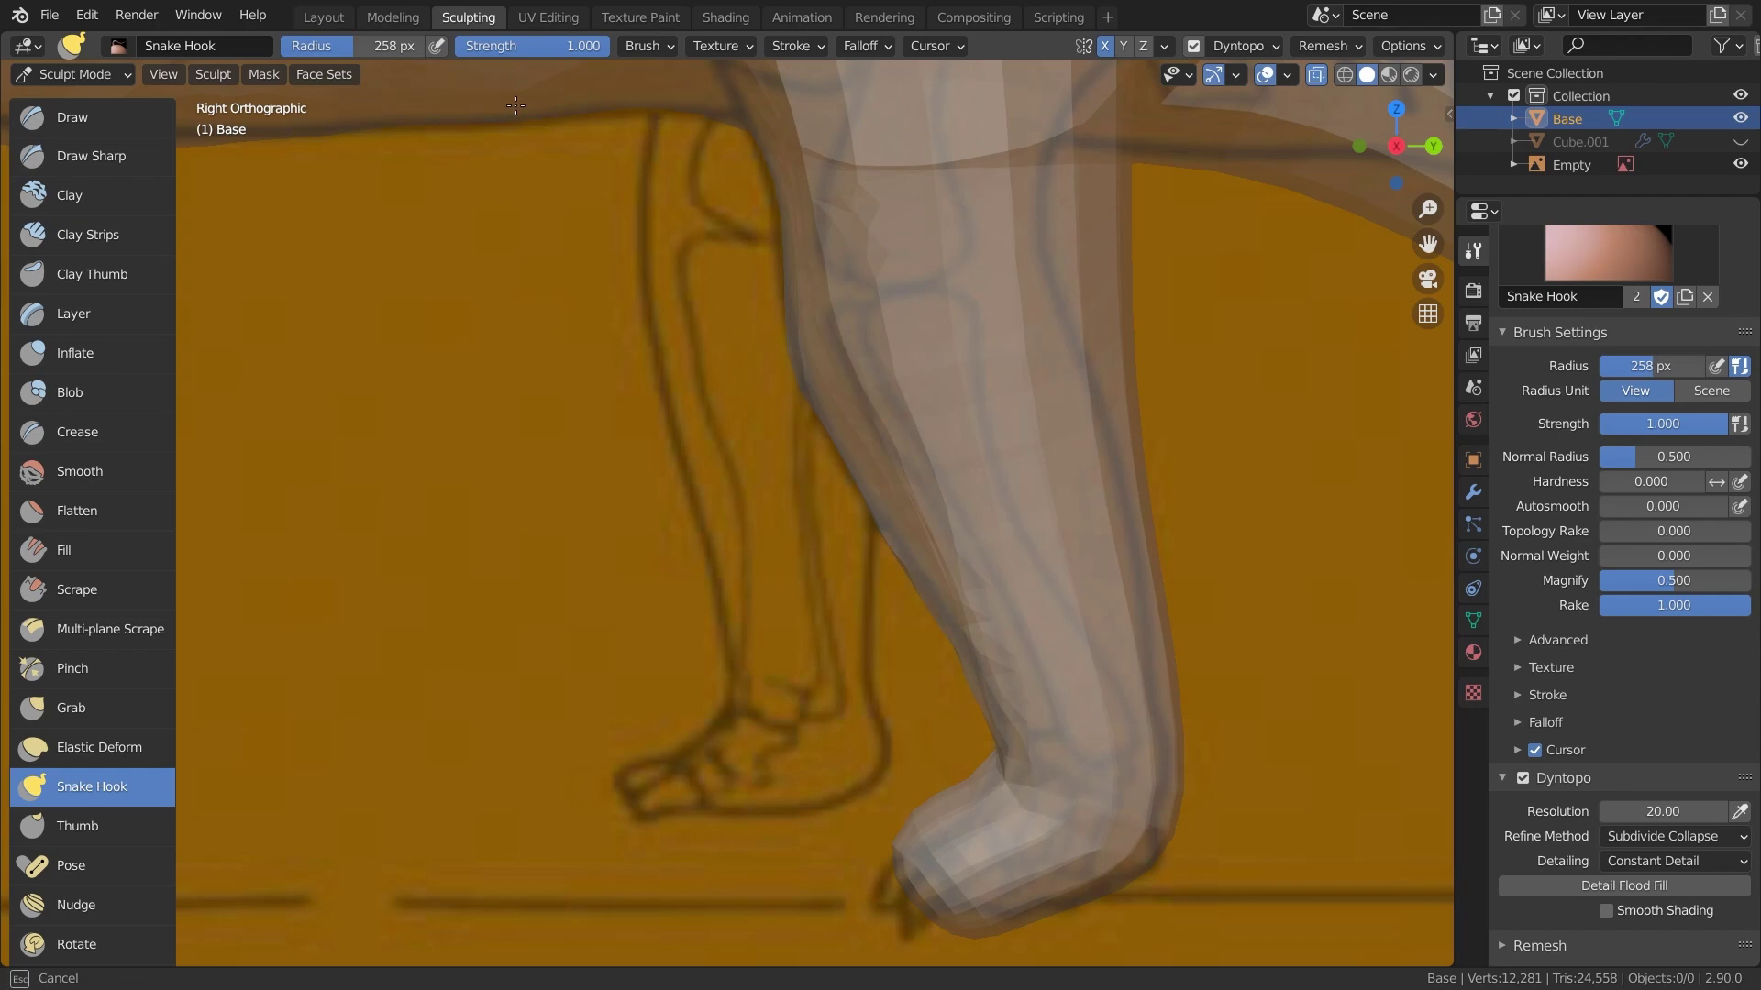
Pull the hind leg's back edge and the tail down to its tip into the reference outline
scroll(550, 275, down, 4)
drag(570, 373, 518, 418)
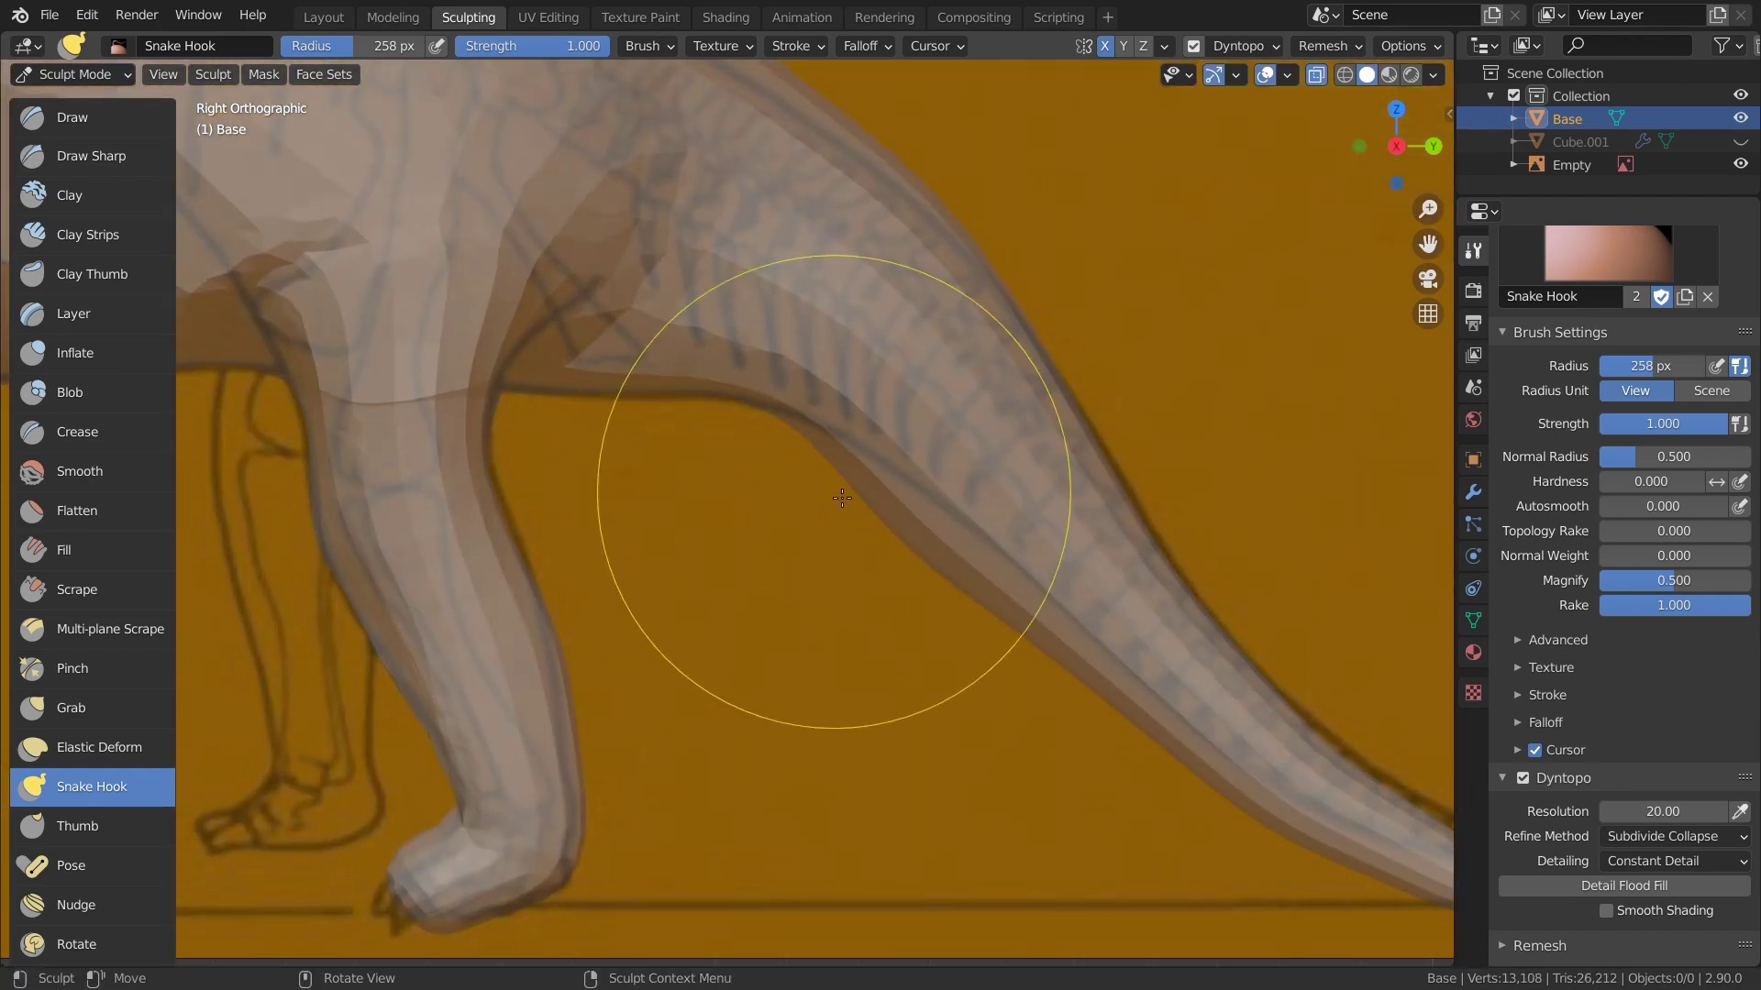
shift+middle_drag(1012, 564, 688, 340)
drag(894, 541, 985, 518)
drag(1293, 702, 1333, 741)
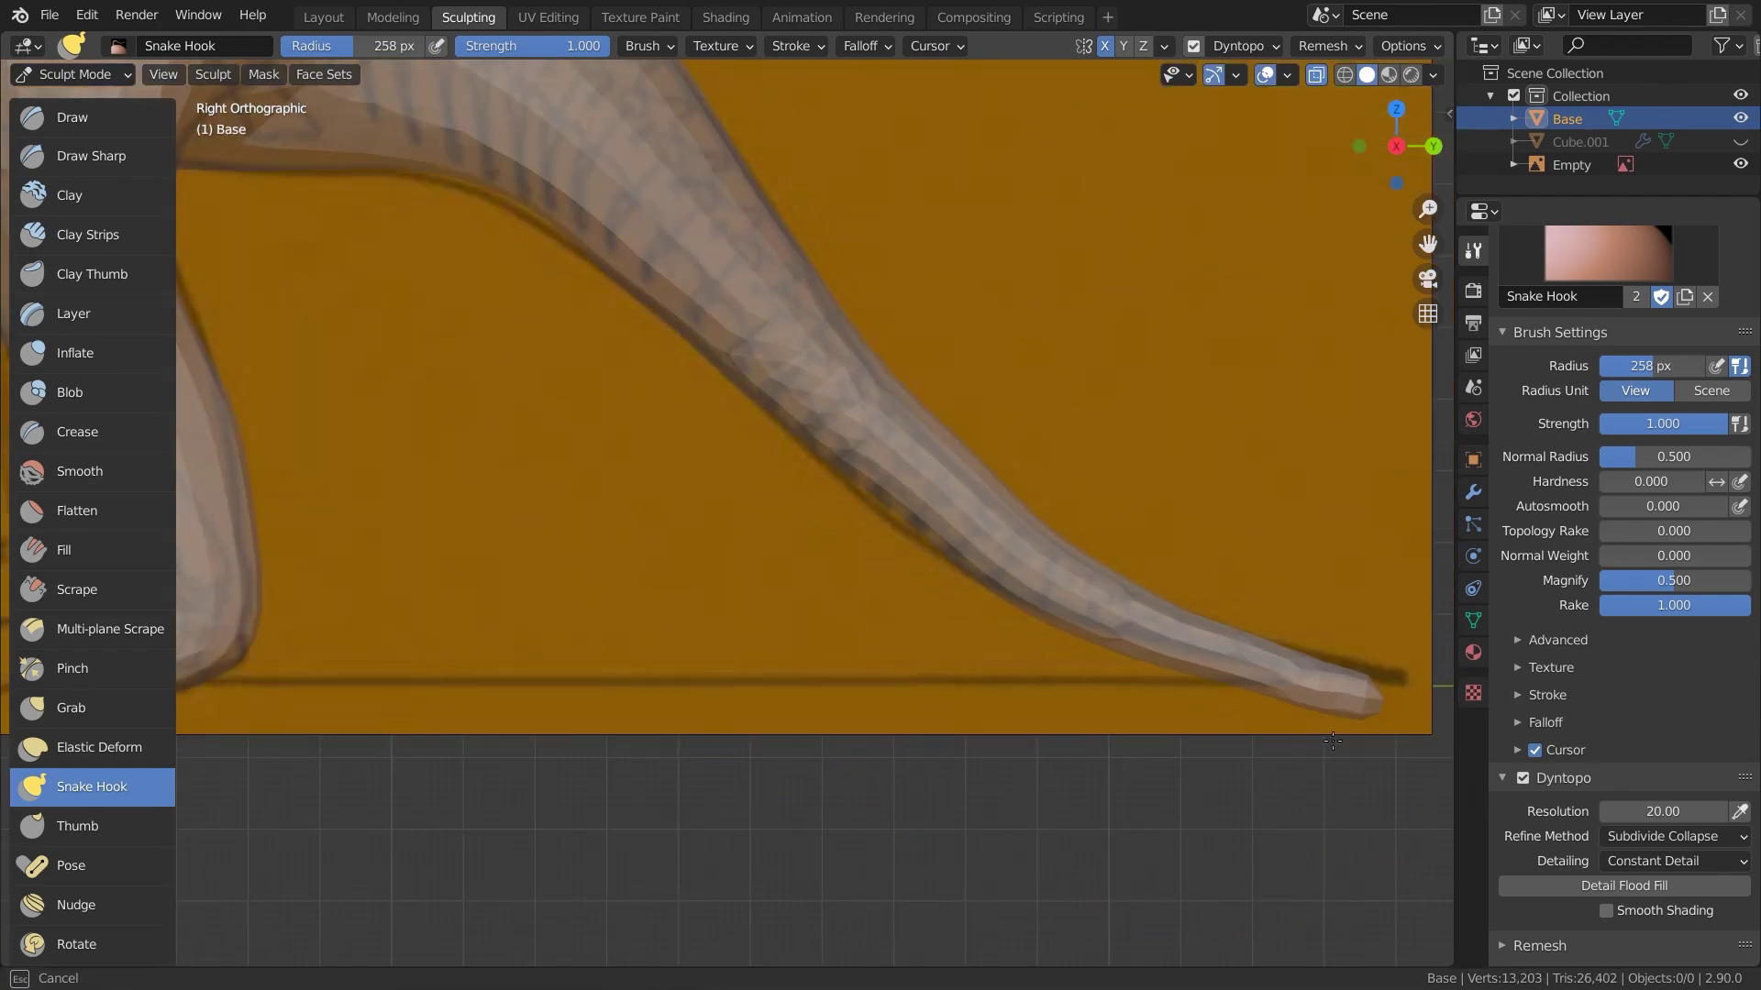
scroll(935, 561, up, 5)
drag(592, 417, 550, 437)
Pull the contours of the back and the neck's front edge onto the reference with Snake Hook
scroll(825, 641, down, 4)
scroll(825, 641, up, 2)
shift+middle_drag(404, 367, 872, 499)
drag(872, 499, 876, 490)
shift+middle_drag(641, 370, 826, 770)
scroll(505, 546, up, 5)
drag(573, 394, 538, 573)
shift+middle_drag(539, 572, 609, 390)
shift+middle_drag(640, 469, 681, 206)
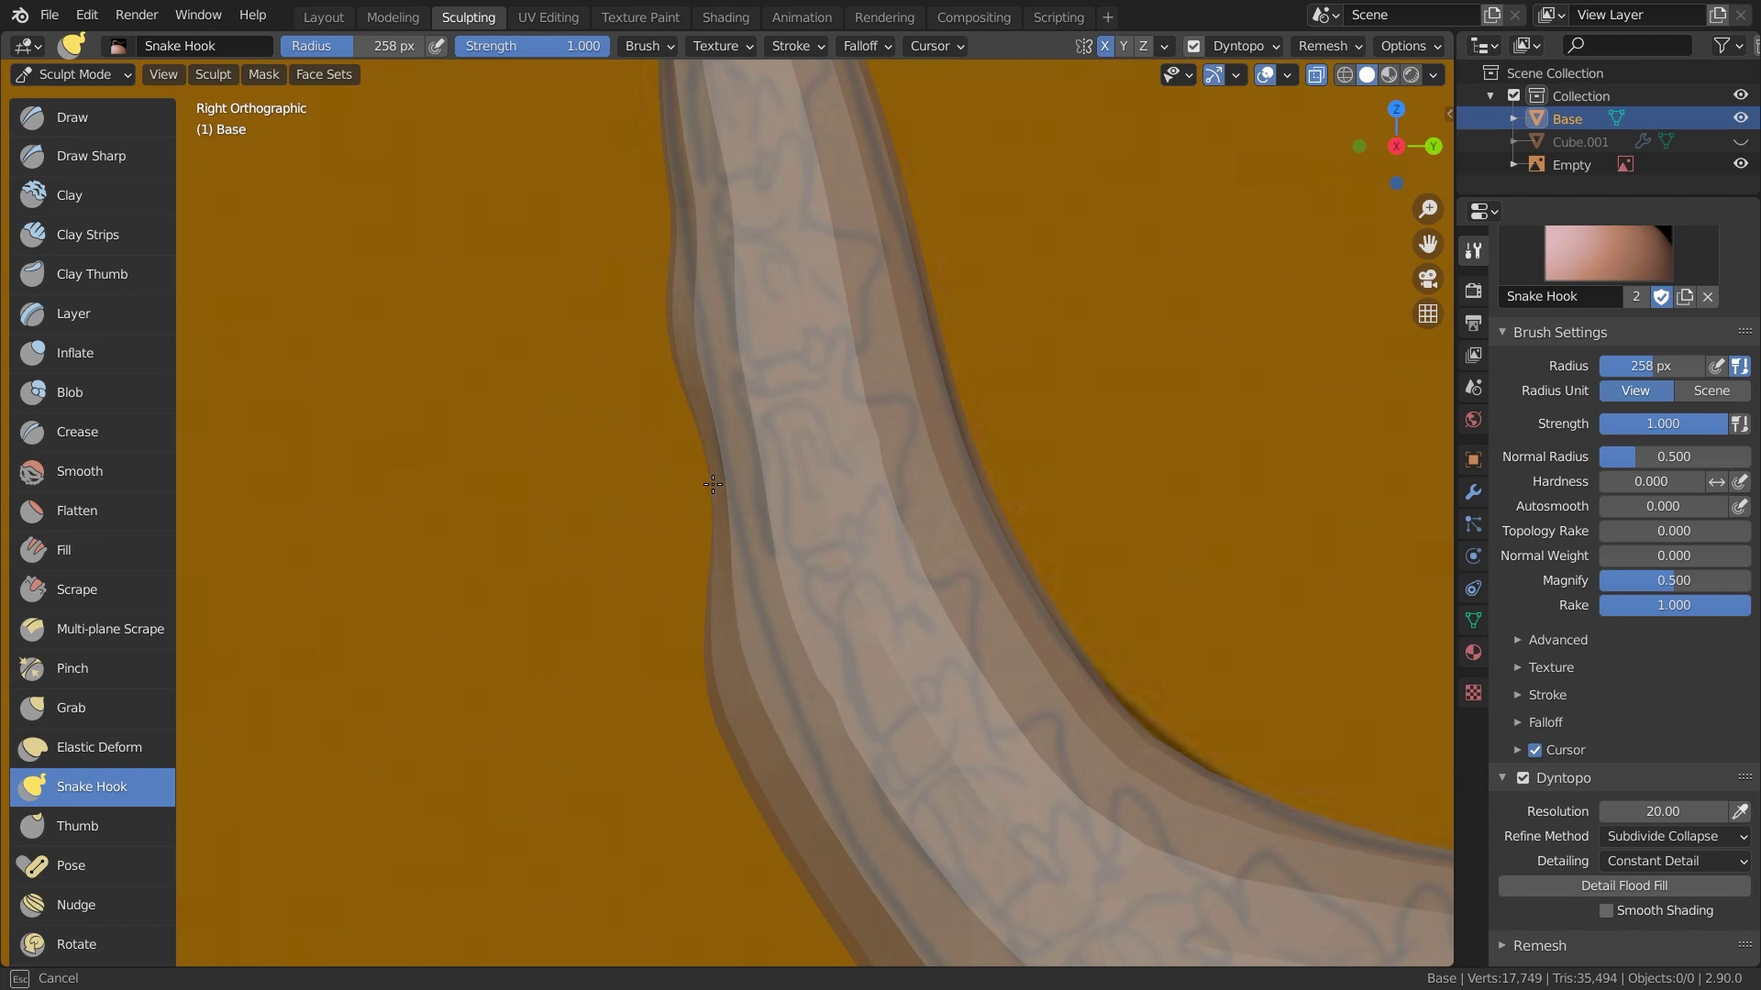
shift+middle_drag(687, 660, 711, 463)
drag(711, 463, 684, 468)
shift+middle_drag(692, 532, 703, 409)
mouse_move(740, 473)
middle_down()
mouse_move(783, 591)
mouse_move(752, 303)
middle_up()
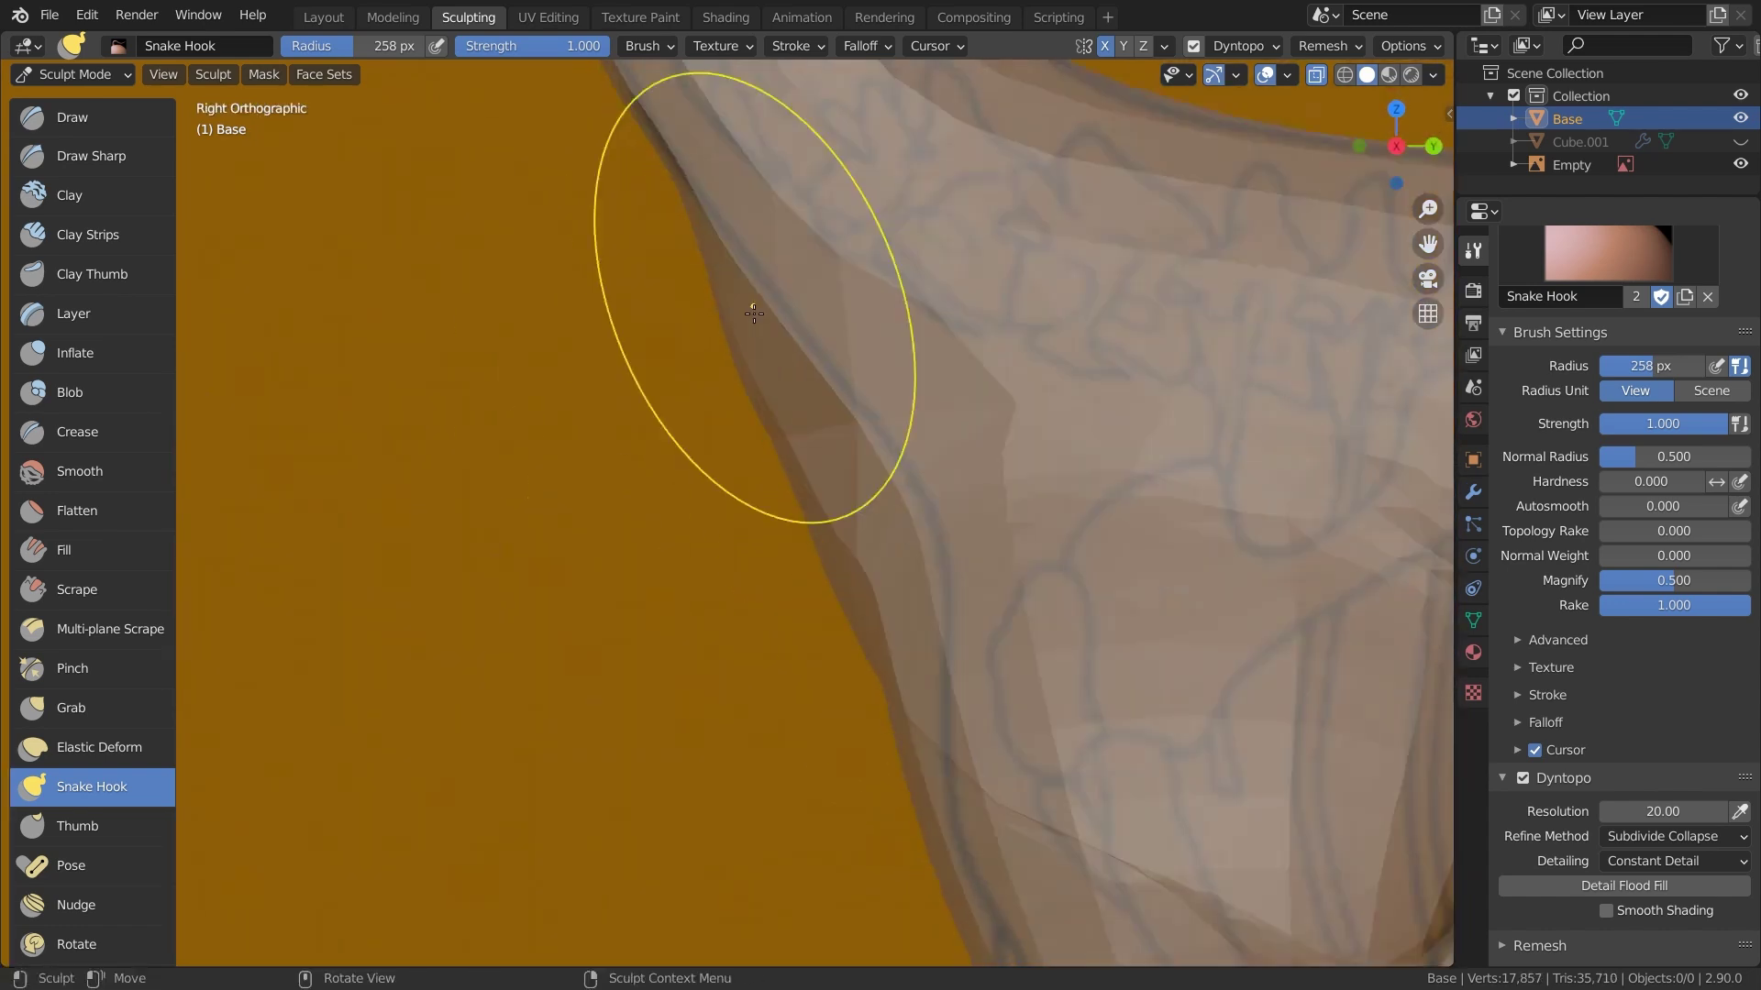
Reduce the Snake Hook radius to 144 px and fit the neck base and chest to the reference outline
scroll(752, 330, down, 2)
key(f)
click(851, 354)
drag(756, 418, 750, 420)
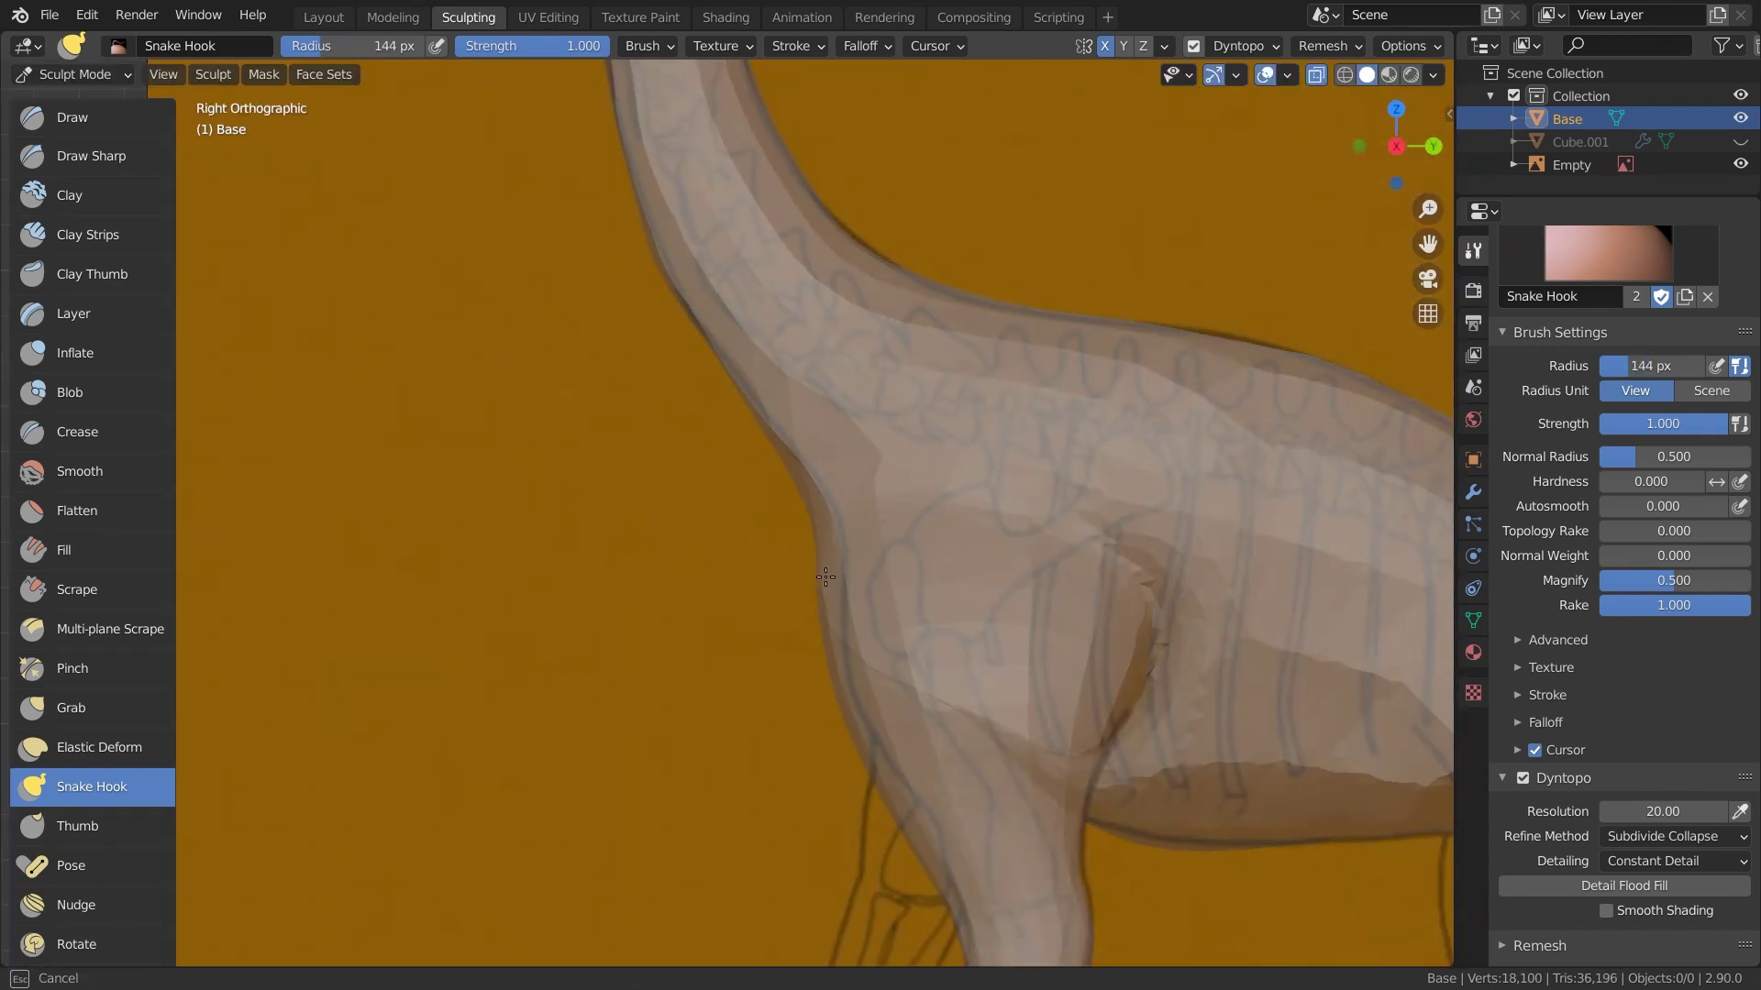
drag(828, 620, 845, 713)
Pull the throat and upper neck near the head to the reference outline
mouse_move(845, 713)
shift+middle_down()
mouse_move(744, 418)
mouse_move(677, 721)
shift+middle_up()
scroll(677, 642, up, 2)
mouse_move(642, 275)
shift+middle_down()
mouse_move(920, 459)
mouse_move(917, 399)
shift+middle_up()
drag(753, 530, 710, 488)
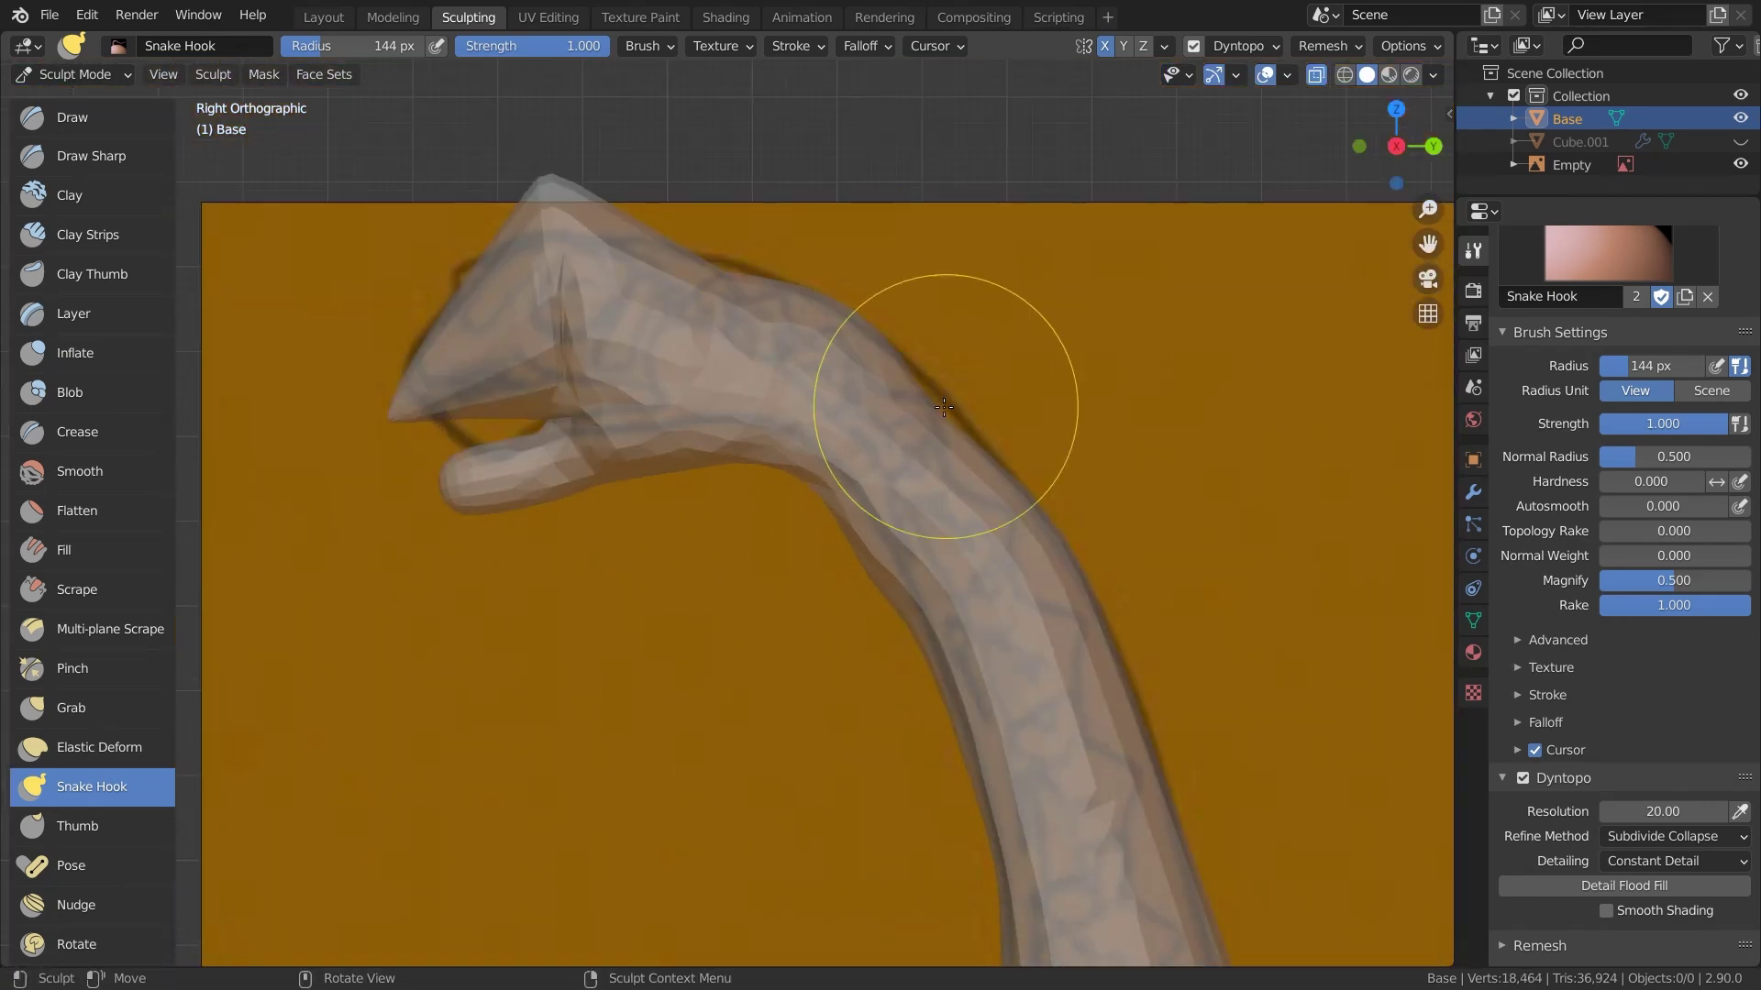
Switch to the Grab brush and enlarge its radius to 500 px over the head and jaws
mouse_move(503, 344)
middle_down()
mouse_move(589, 452)
mouse_move(786, 403)
middle_up()
mouse_move(785, 404)
ctrl+middle_down()
mouse_move(786, 361)
mouse_move(642, 394)
ctrl+middle_up()
mouse_move(642, 394)
shift+middle_down()
mouse_move(692, 774)
mouse_move(484, 702)
shift+middle_up()
key(g)
key(f)
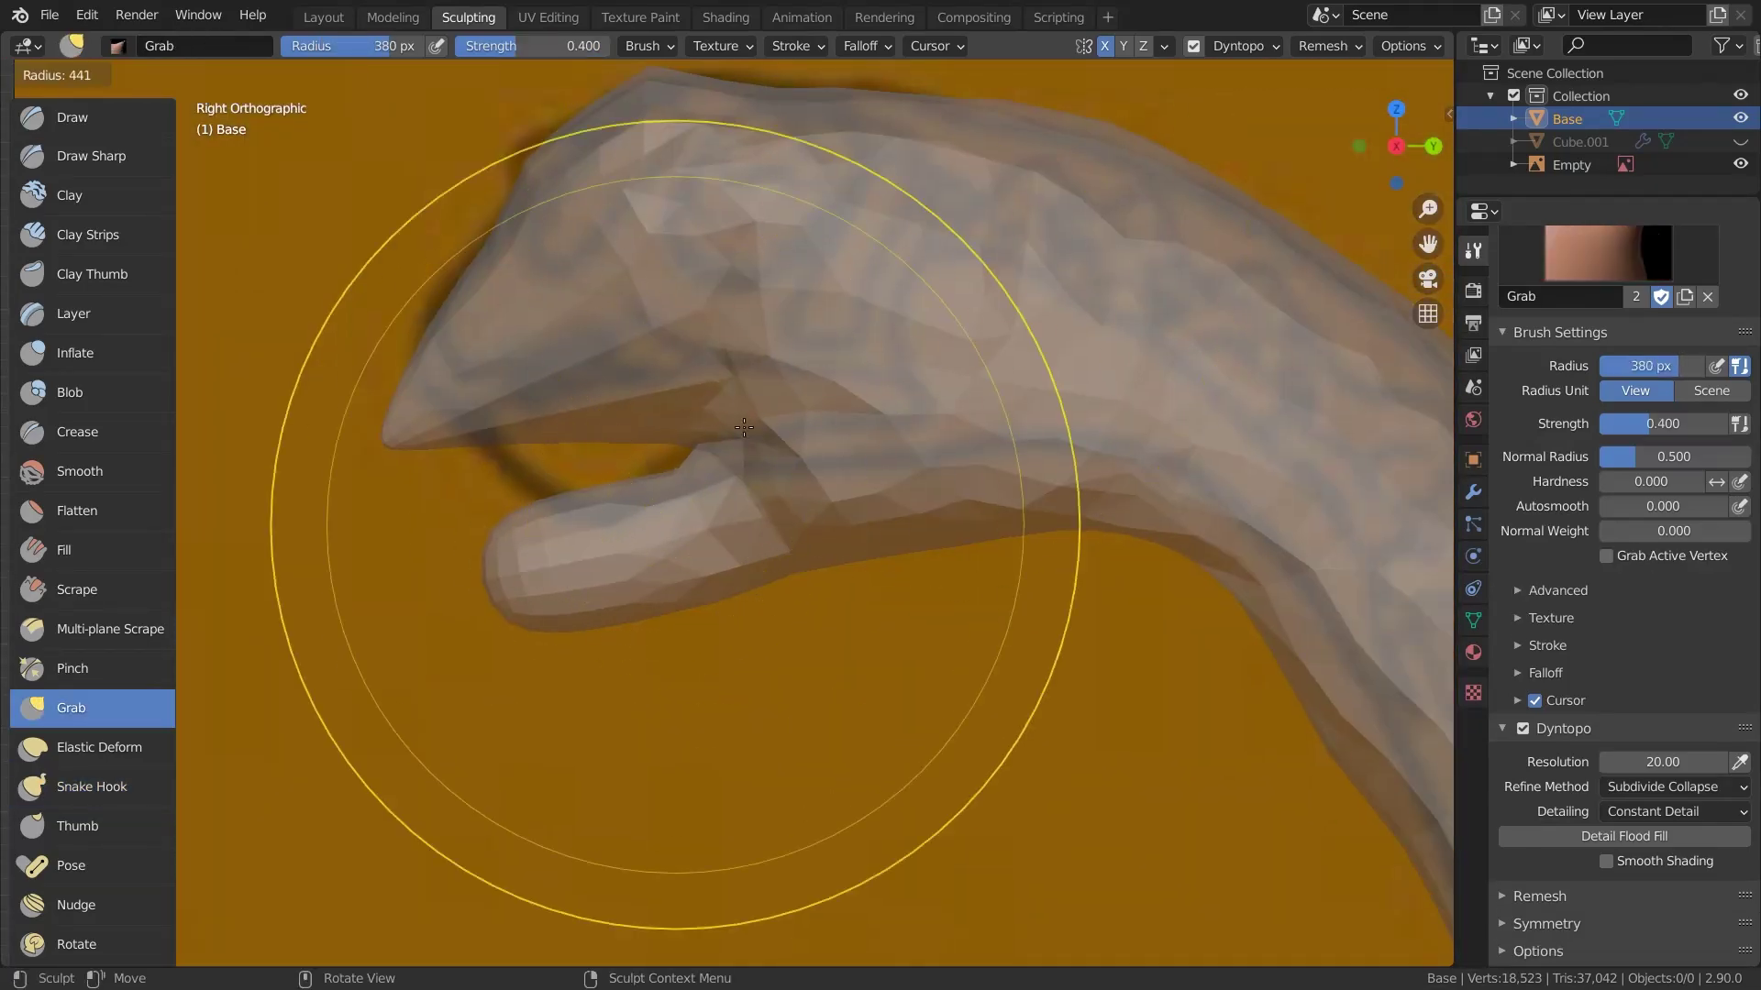
click(1070, 356)
In the front view with X-ray off, reshape the shoulder using Snake Hook at a radius of 274 px
mouse_move(631, 302)
middle_down()
mouse_move(780, 367)
mouse_move(954, 495)
mouse_move(978, 566)
mouse_move(1095, 478)
mouse_move(1412, 485)
middle_up()
key(alt+z)
key(f)
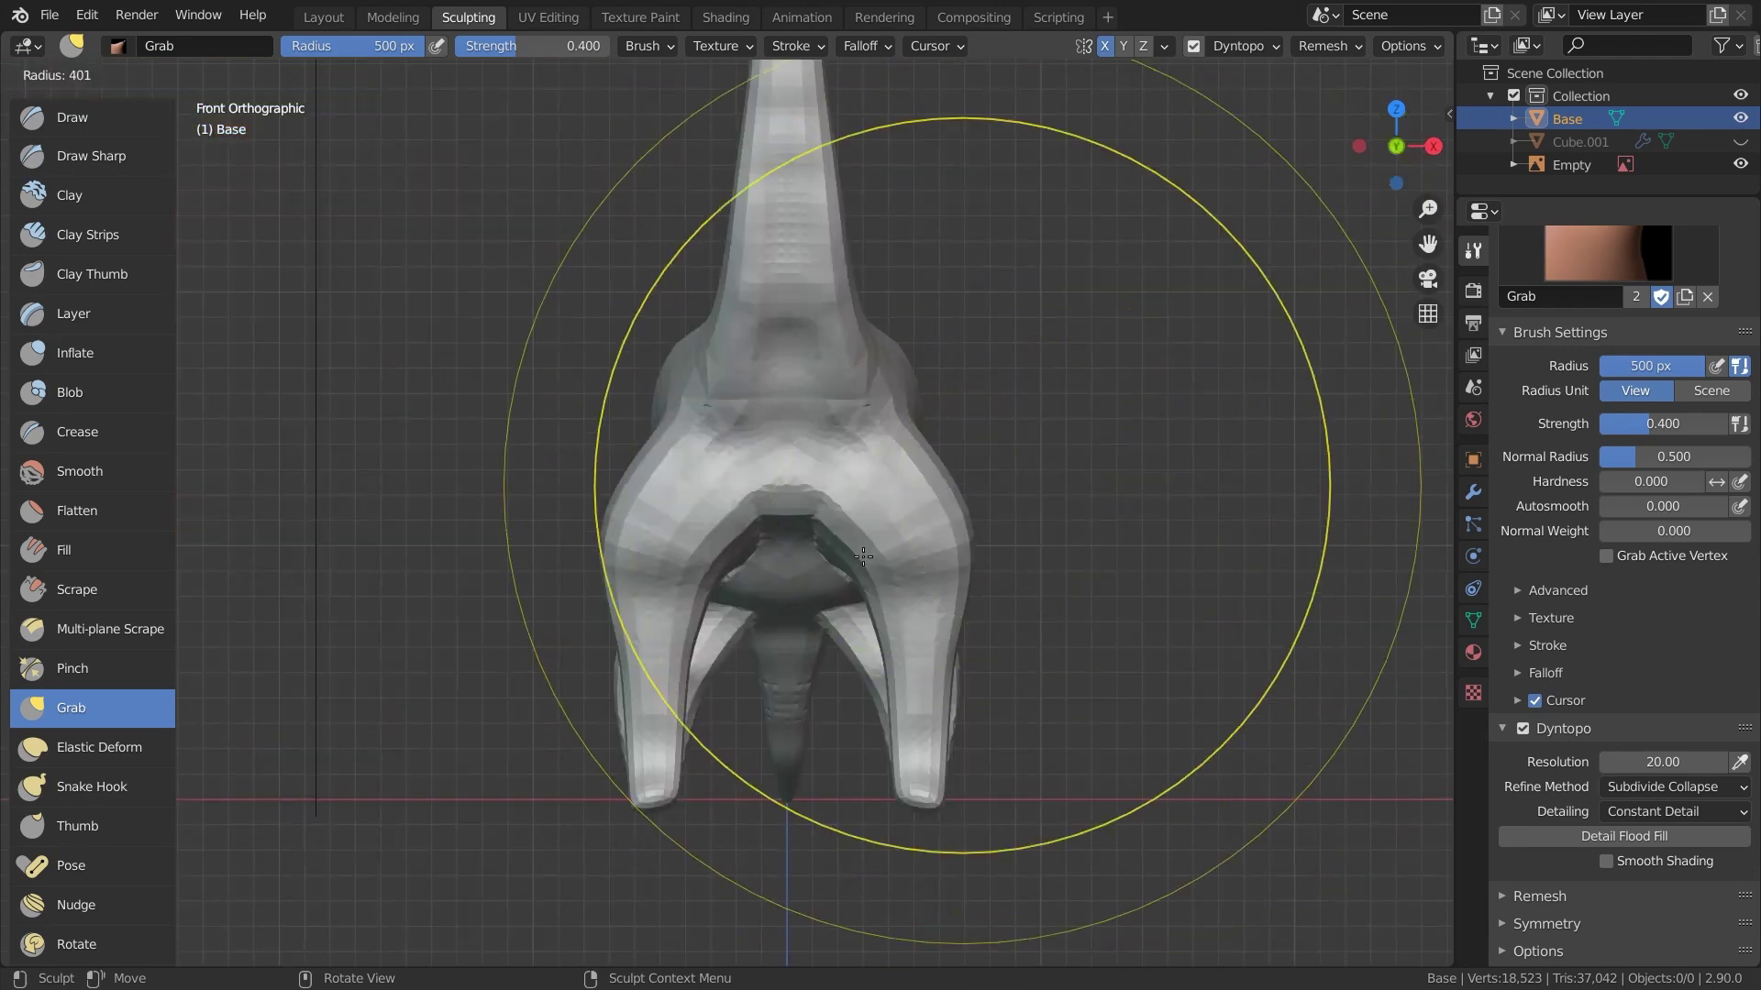
click(1166, 486)
click(91, 786)
key(f)
click(1258, 494)
drag(894, 500, 910, 515)
Hide the reference image and save the file brach_01.blend
mouse_move(907, 521)
middle_down()
mouse_move(806, 523)
mouse_move(1042, 479)
mouse_move(822, 626)
mouse_move(724, 409)
mouse_move(540, 739)
mouse_move(629, 825)
mouse_move(716, 642)
mouse_move(896, 458)
mouse_move(876, 495)
mouse_move(1002, 570)
middle_up()
key(ctrl+s)
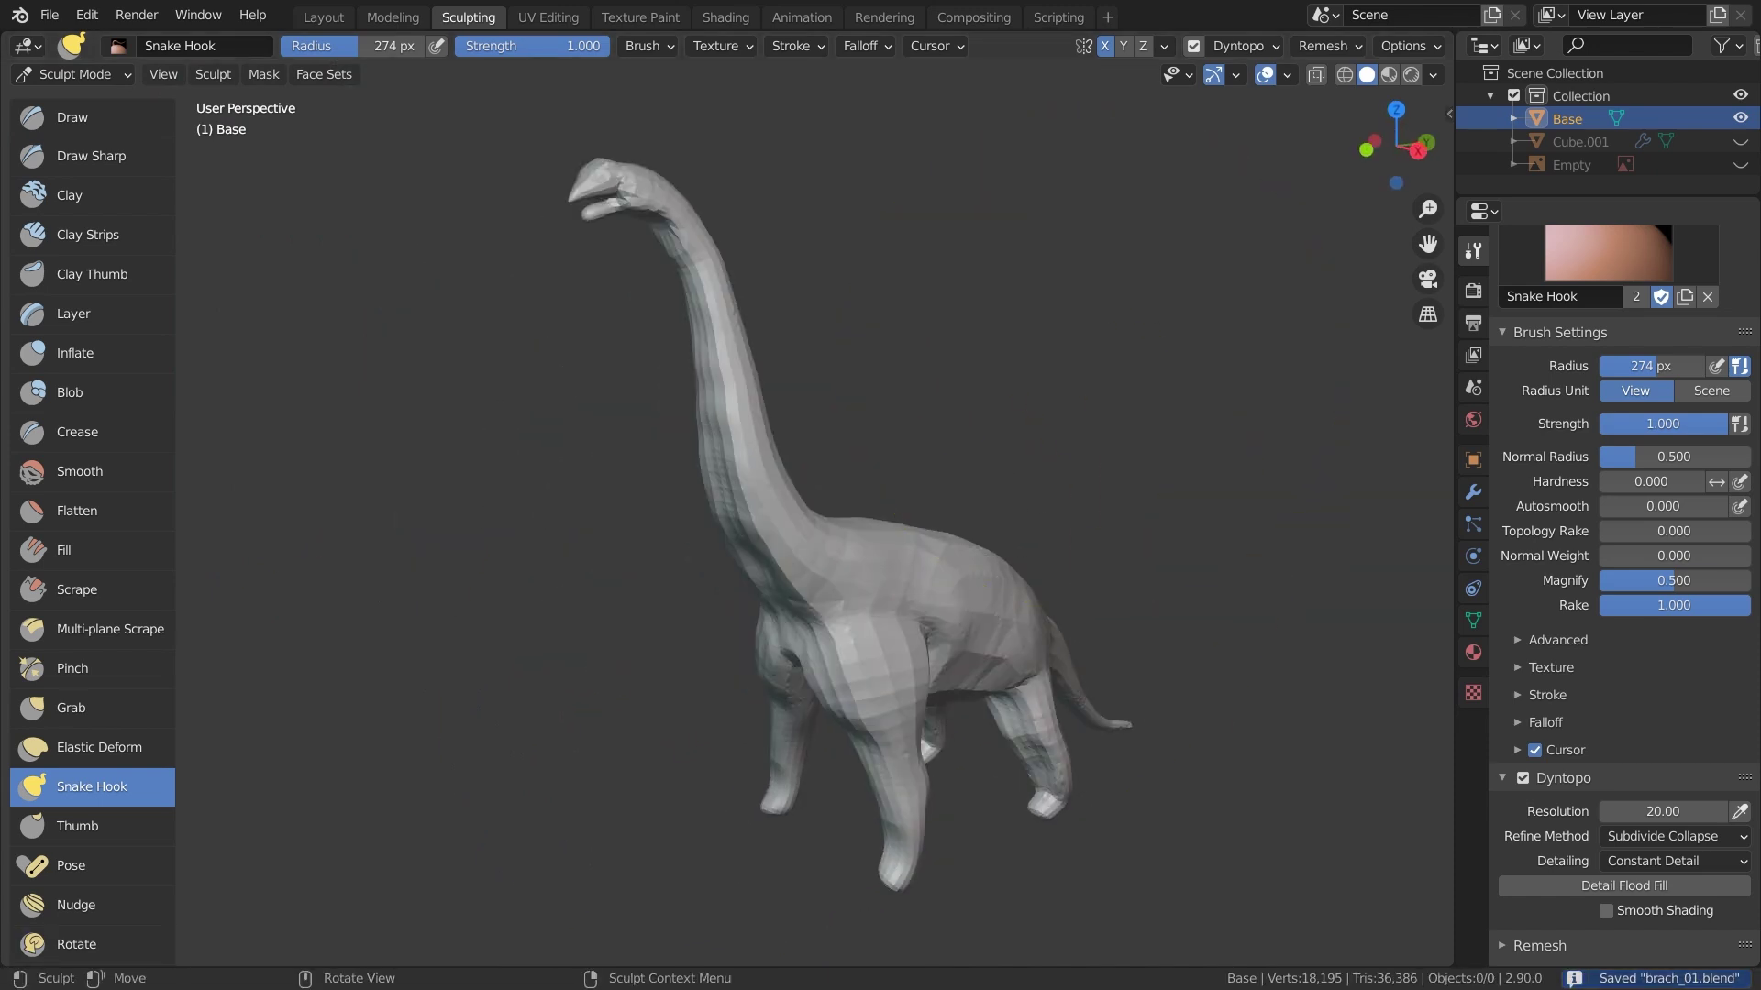
middle_drag(977, 355, 1043, 355)
key(ctrl+s)
Refine the neck base and shoulder creases with short sculpt strokes, reducing the Snake Hook radius to 146 px
scroll(856, 519, up, 4)
shift+middle_drag(856, 519, 685, 479)
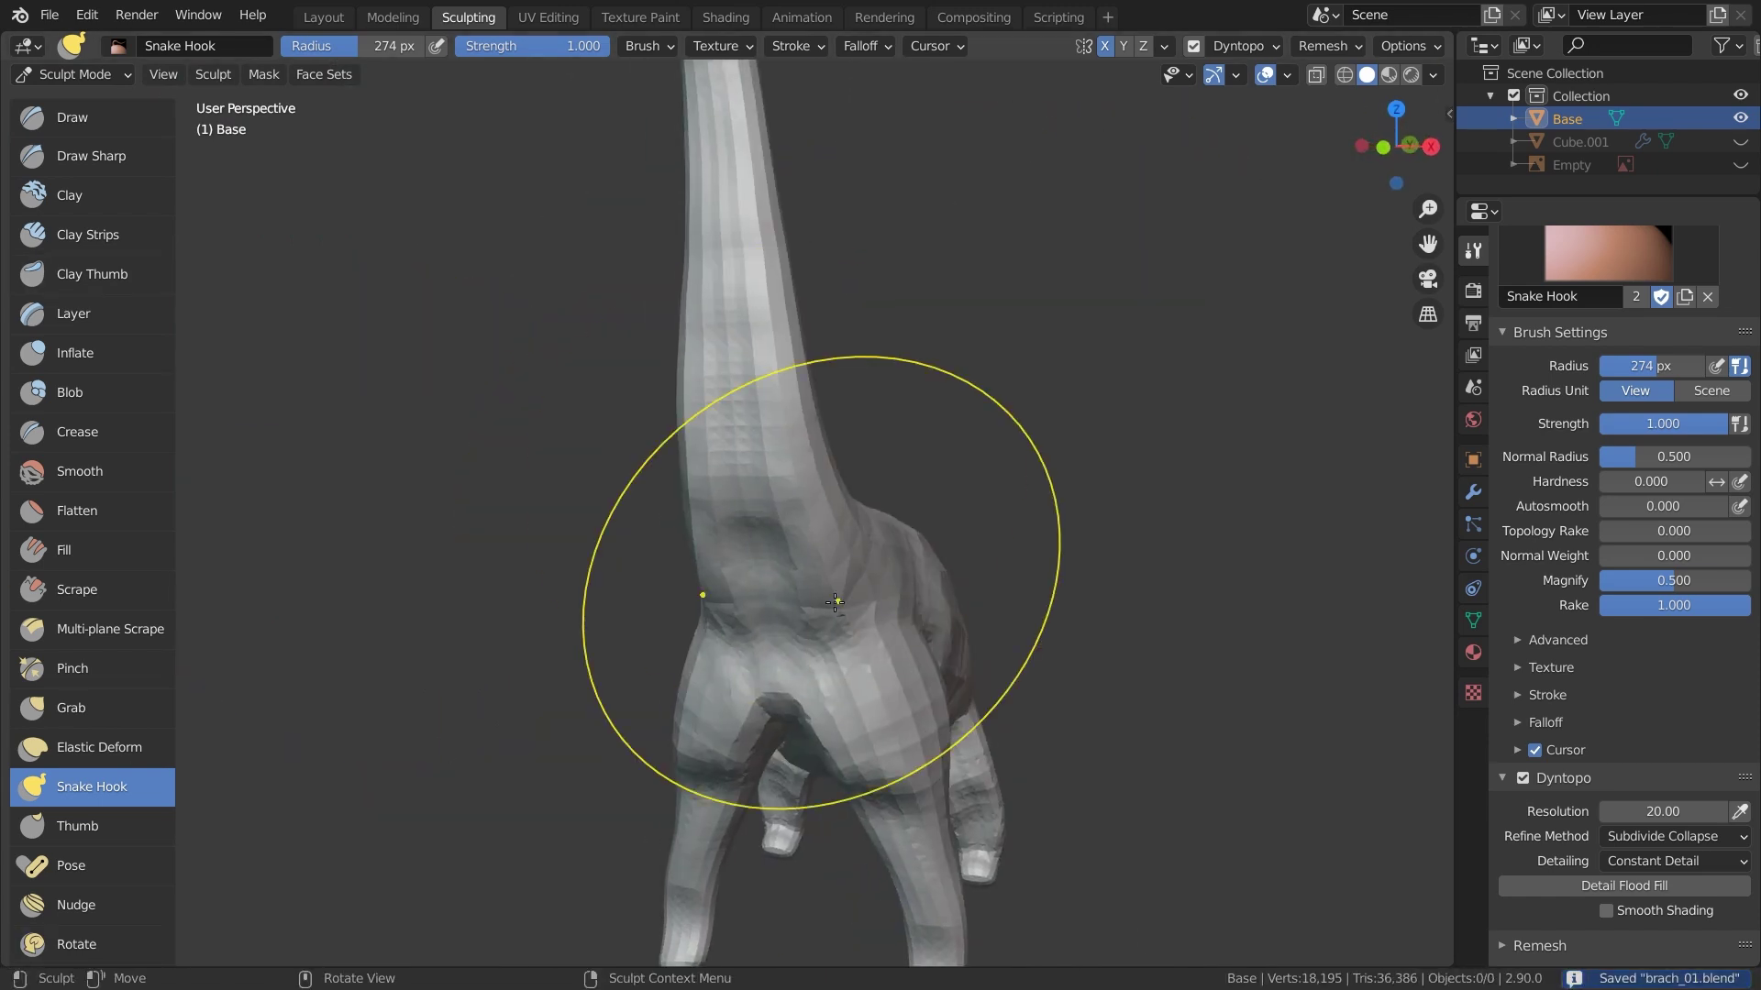
mouse_move(823, 486)
middle_down()
mouse_move(971, 428)
mouse_move(770, 492)
mouse_move(1026, 275)
mouse_move(871, 523)
middle_up()
scroll(1026, 275, up, 3)
drag(857, 339, 851, 320)
mouse_move(851, 320)
middle_down()
mouse_move(807, 404)
mouse_move(787, 597)
mouse_move(884, 603)
middle_up()
drag(918, 409, 926, 400)
mouse_move(926, 400)
middle_down()
mouse_move(1026, 432)
mouse_move(981, 363)
middle_up()
drag(980, 363, 963, 381)
mouse_move(962, 381)
middle_down()
mouse_move(1116, 440)
mouse_move(1113, 238)
mouse_move(798, 302)
middle_up()
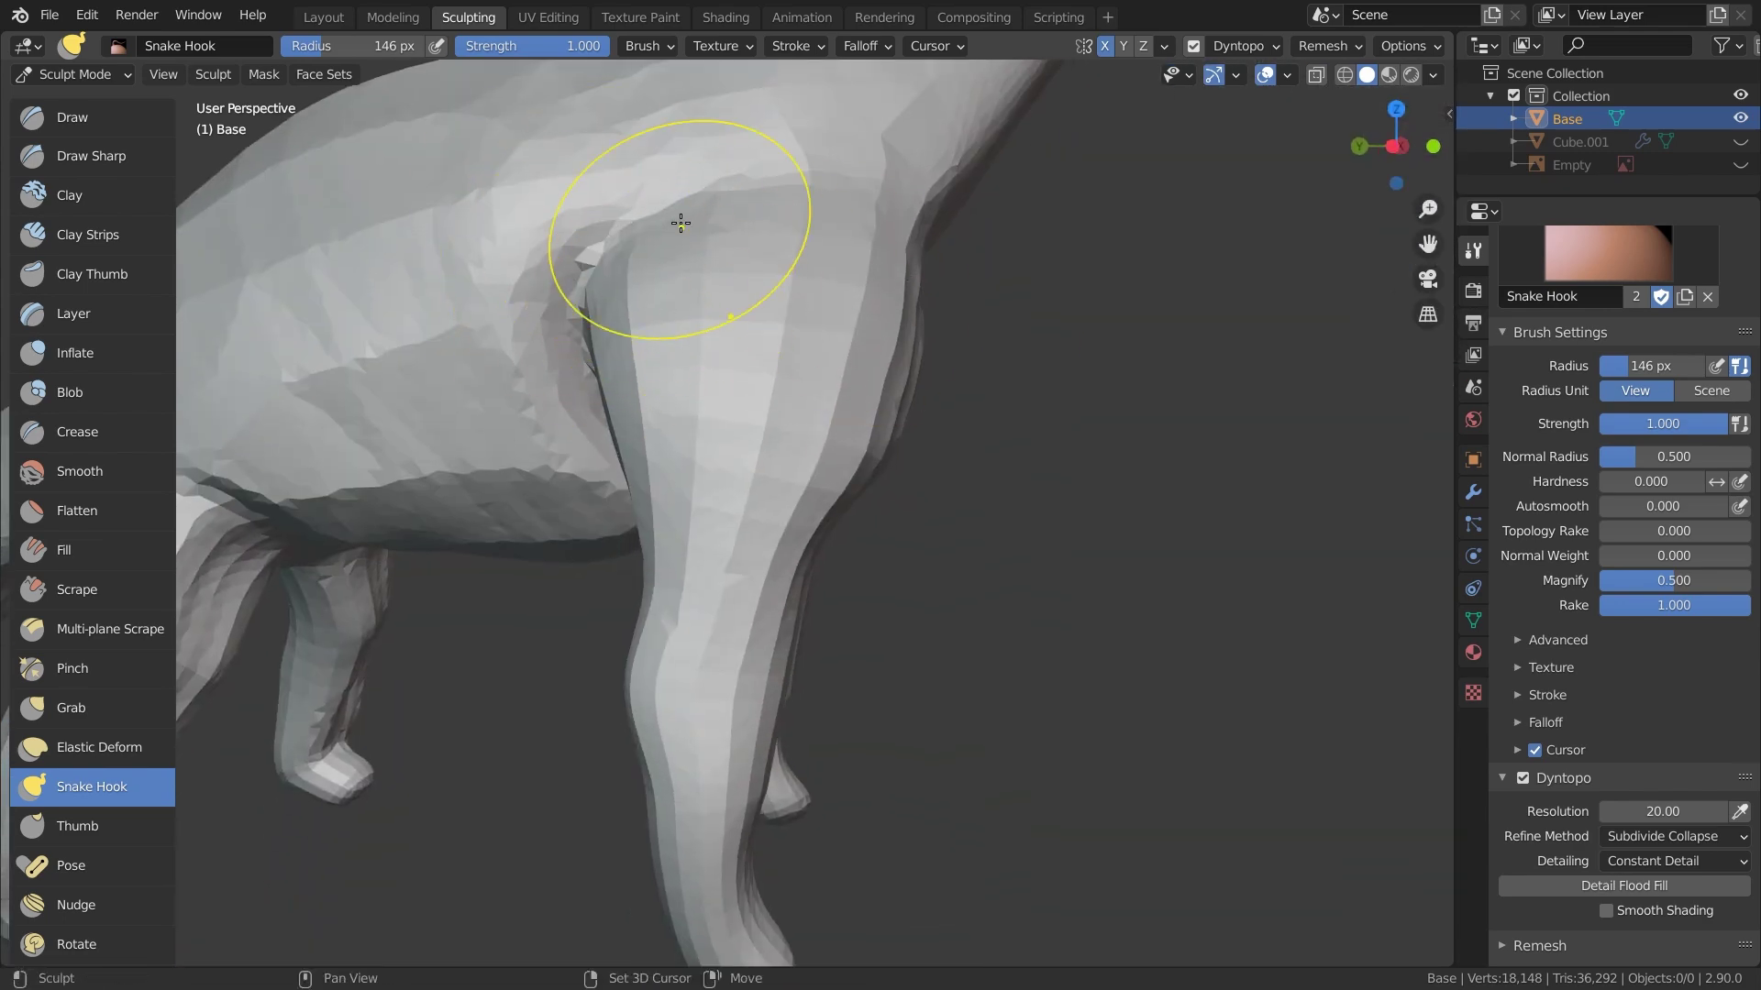
Smooth the chest and the area between the front legs, picking the Grab brush and a 128 px Draw brush
mouse_move(777, 212)
middle_down()
mouse_move(641, 468)
mouse_move(560, 508)
mouse_move(631, 483)
middle_up()
key(g)
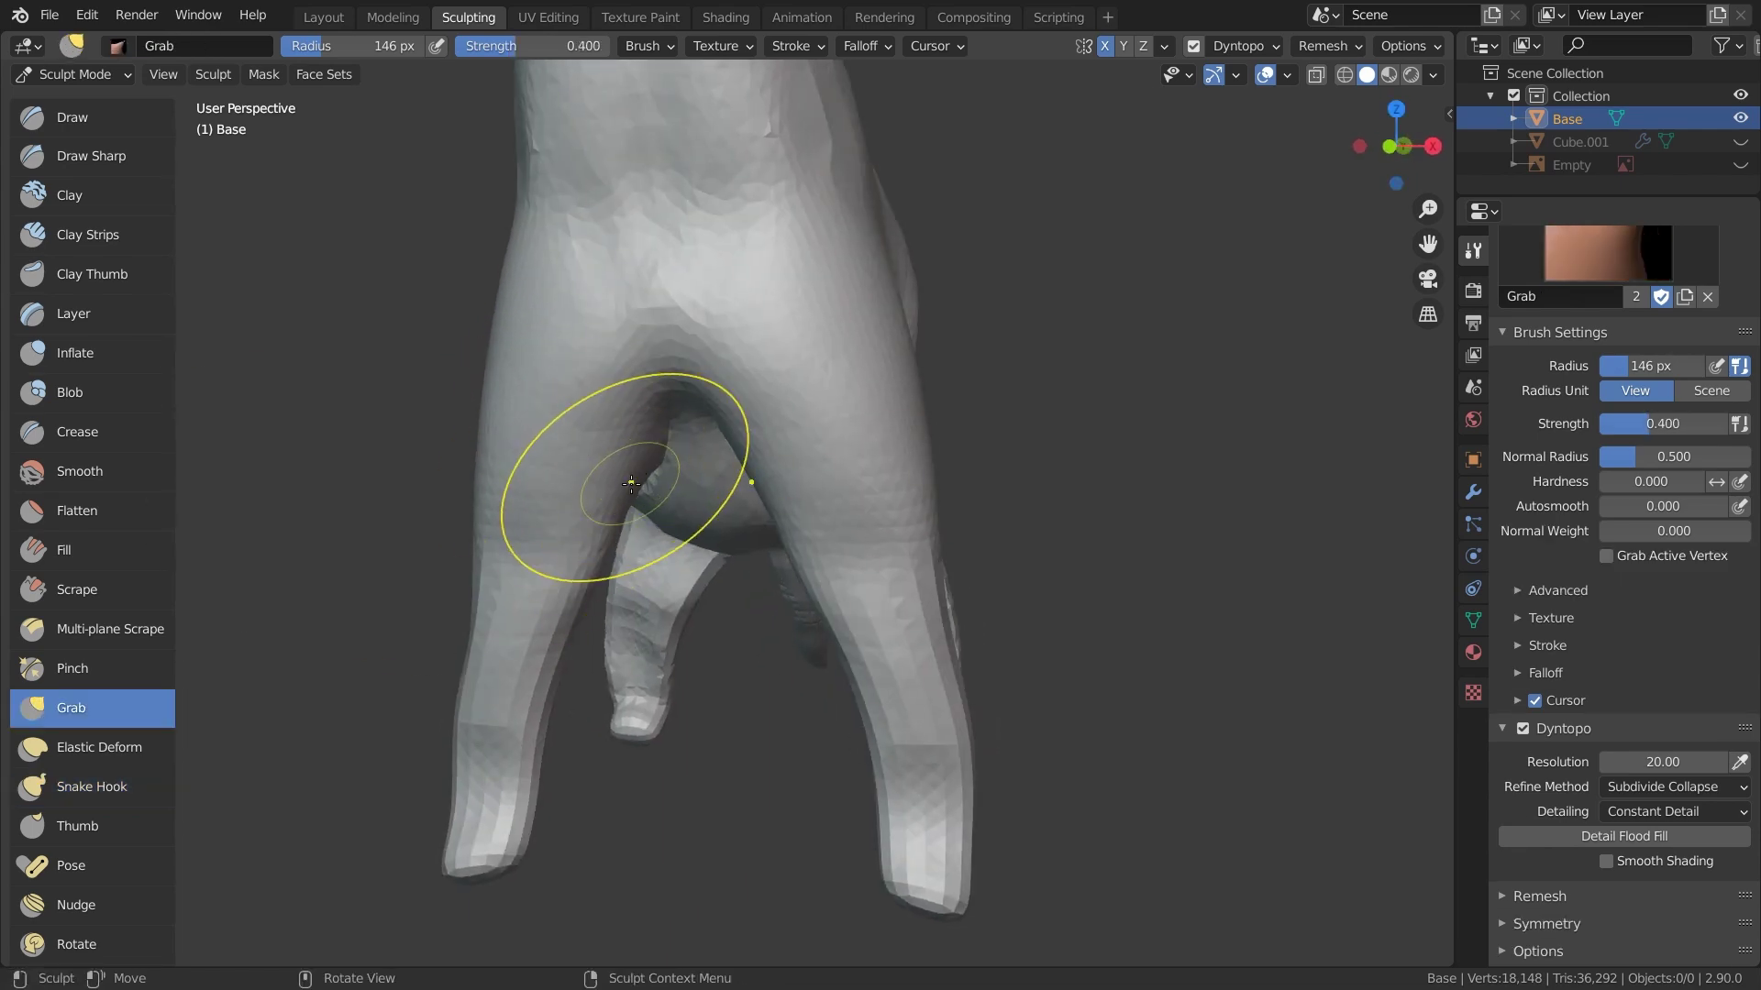
mouse_move(636, 408)
middle_down()
mouse_move(752, 358)
mouse_move(743, 464)
mouse_move(782, 405)
mouse_move(770, 394)
mouse_move(562, 496)
mouse_move(795, 338)
mouse_move(909, 555)
mouse_move(686, 521)
middle_up()
key(x)
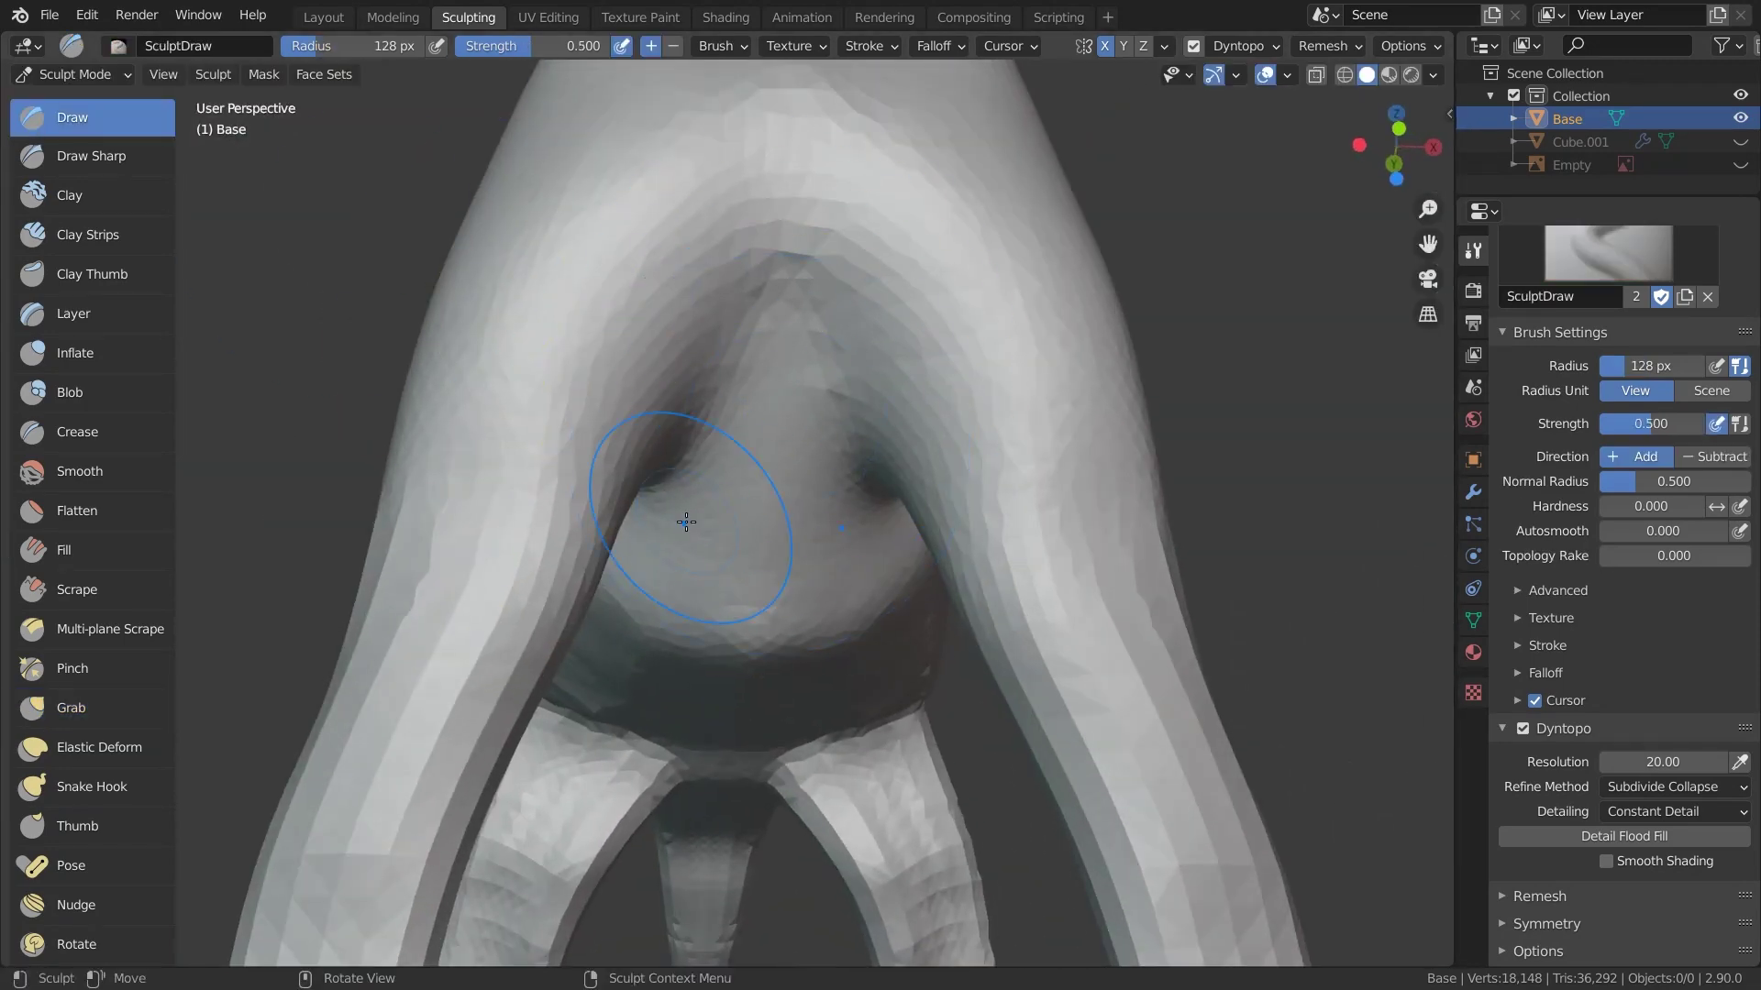
Adjust the stance of the hind legs with the Pose brush and enlarge its radius to 314 px
middle_drag(724, 453, 734, 661)
middle_drag(702, 753, 510, 365)
middle_drag(592, 768, 756, 451)
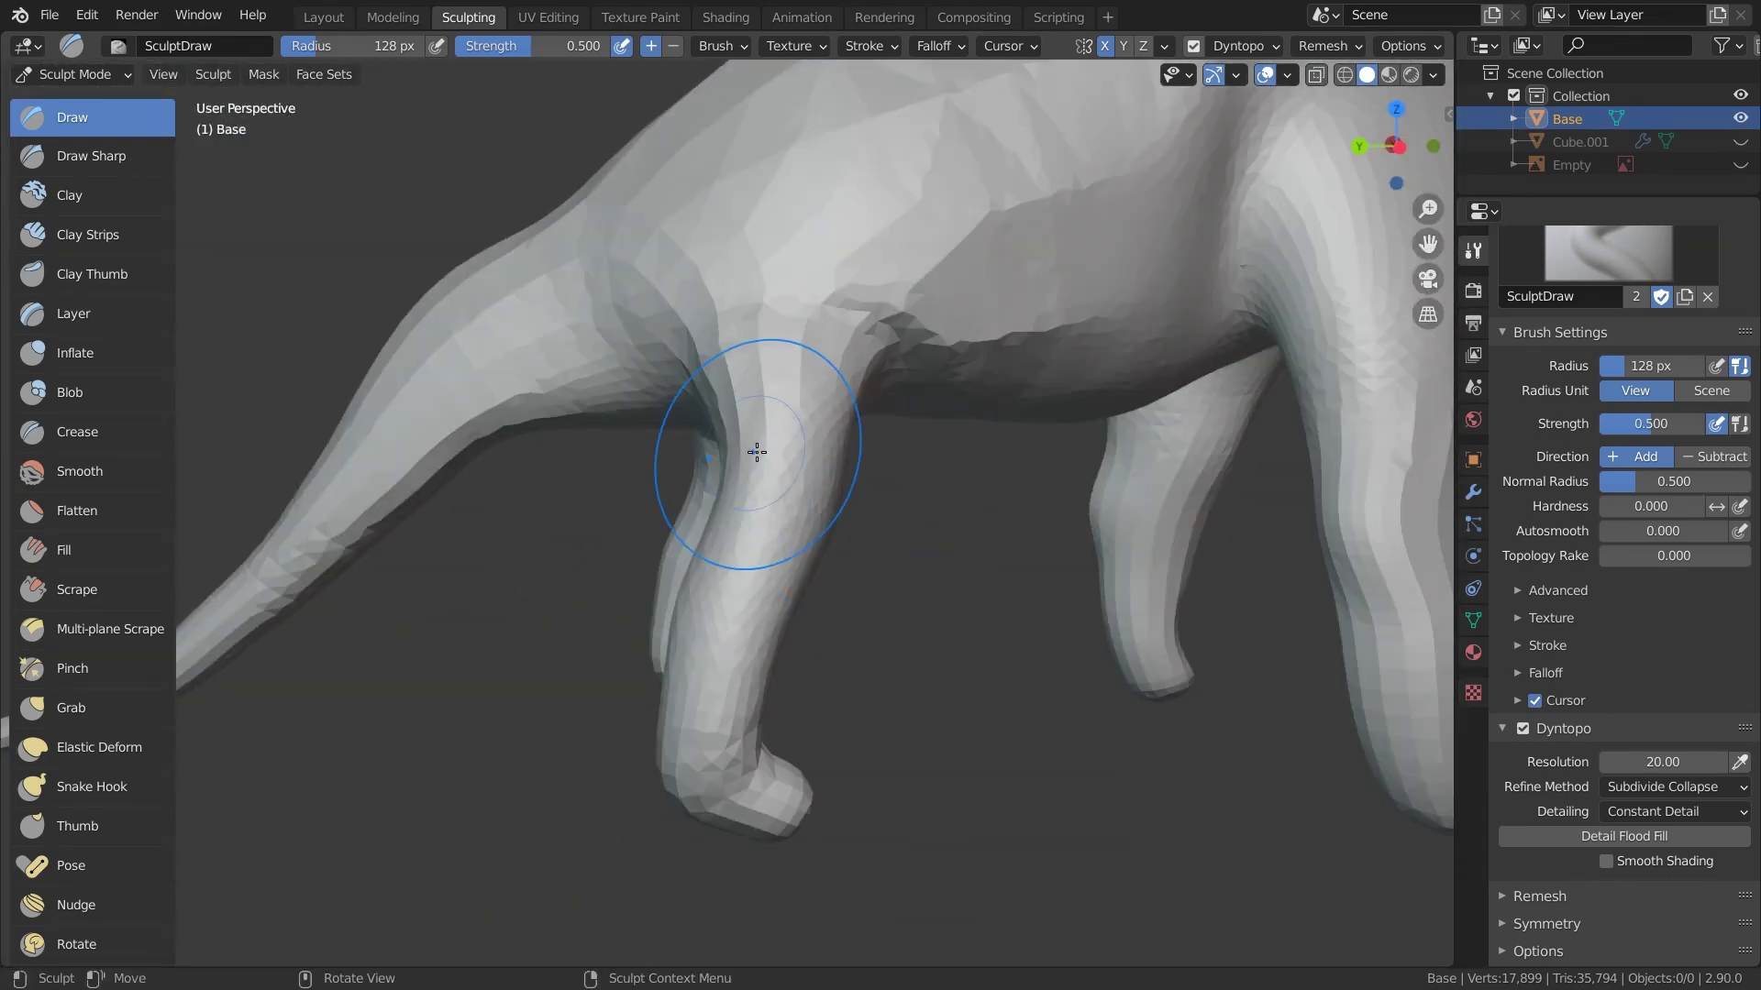
middle_drag(954, 221, 924, 184)
mouse_move(660, 642)
middle_down()
mouse_move(786, 683)
mouse_move(839, 444)
middle_up()
click(71, 866)
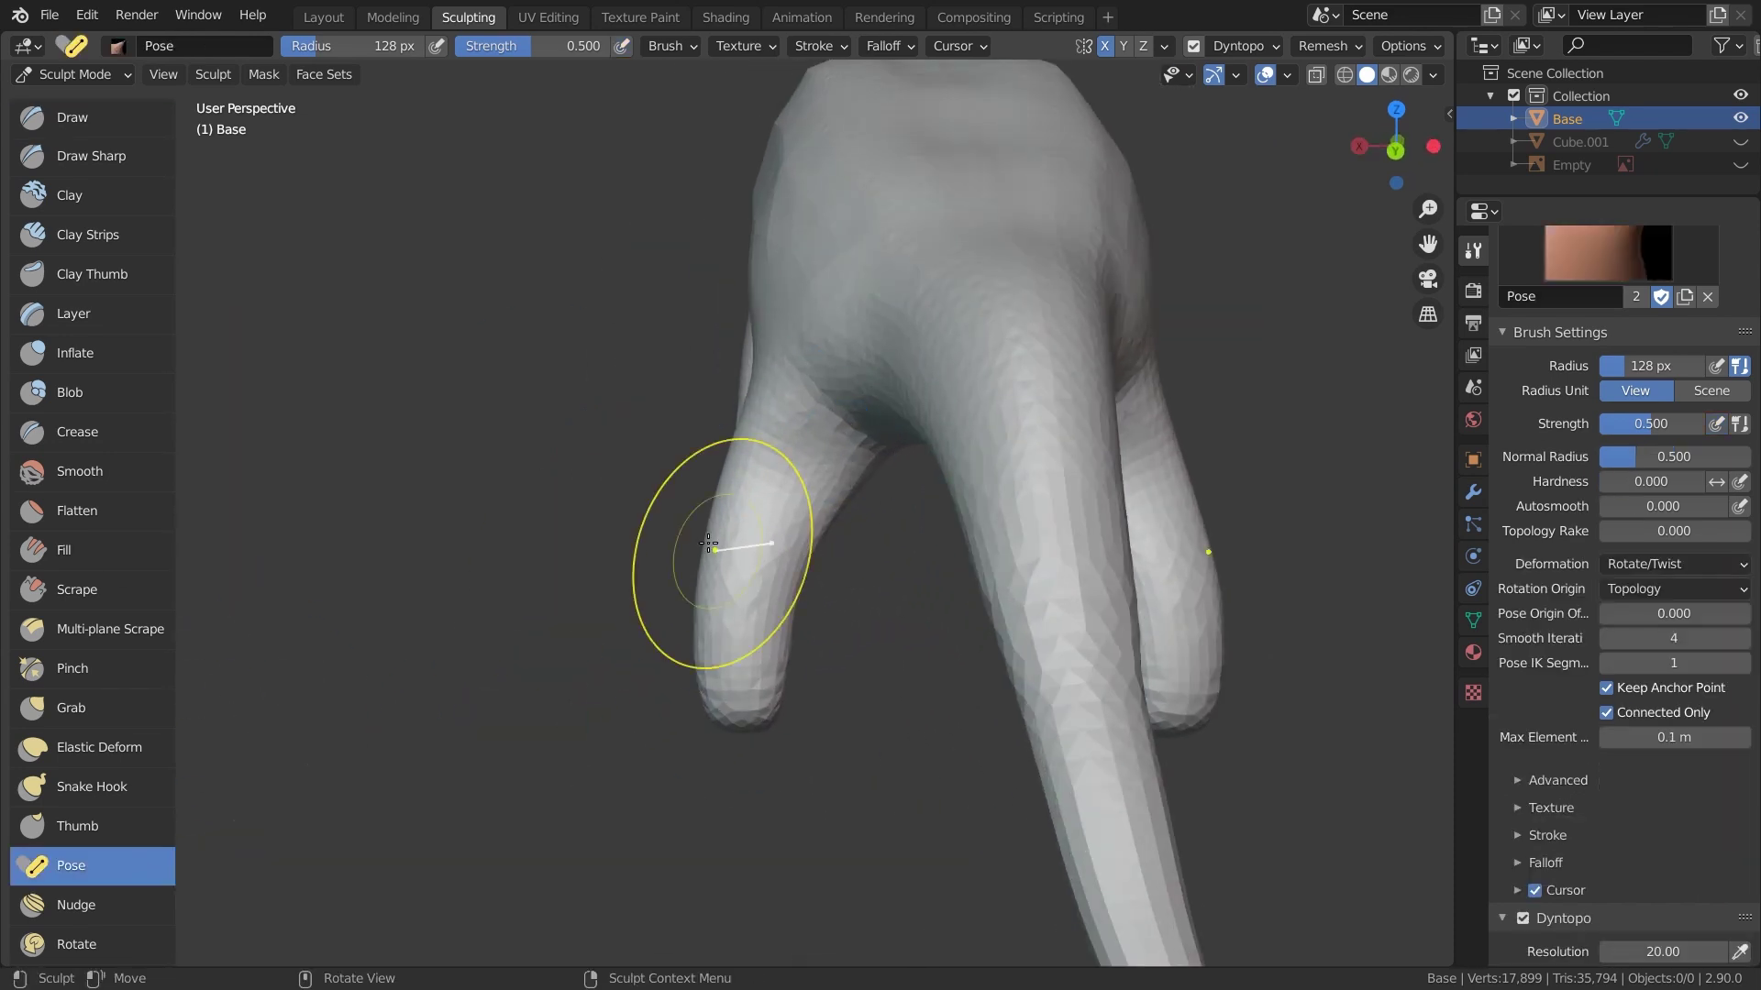
mouse_move(721, 667)
mouse_down()
mouse_move(770, 519)
mouse_move(758, 538)
mouse_up()
middle_drag(753, 527, 1220, 555)
middle_drag(863, 589, 697, 523)
scroll(807, 530, down, 6)
scroll(807, 530, up, 4)
mouse_move(696, 523)
ctrl+middle_down()
mouse_move(697, 596)
mouse_move(697, 541)
ctrl+middle_up()
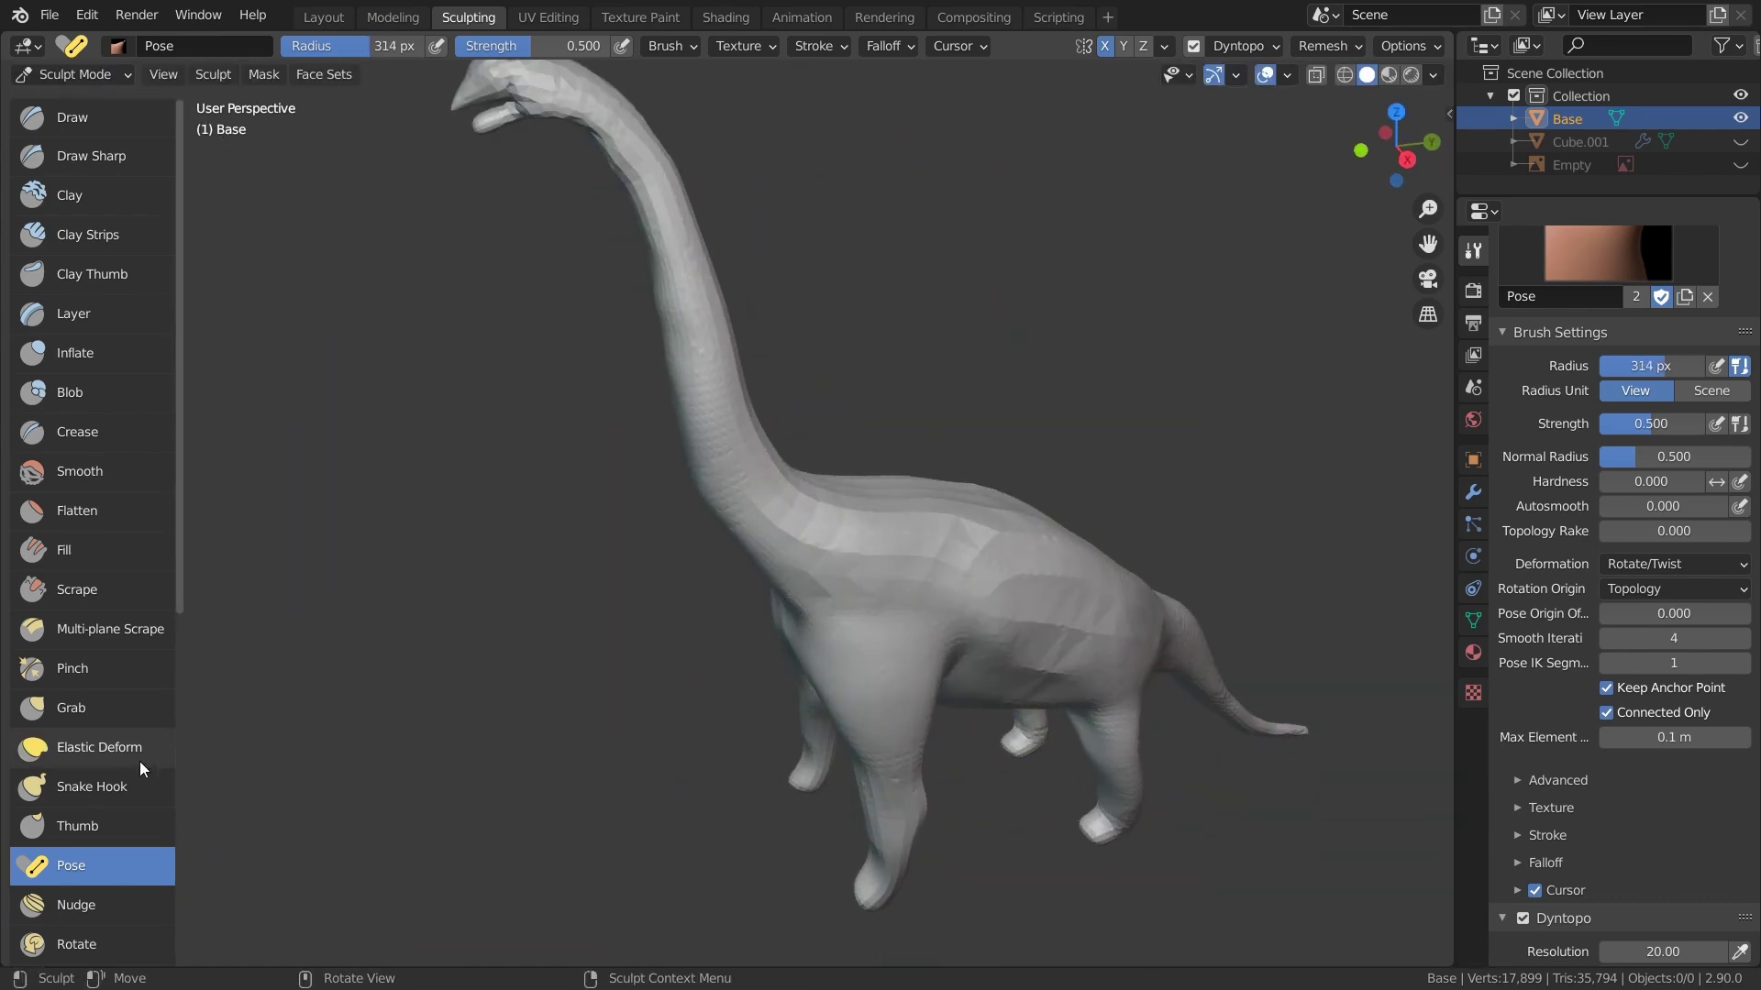
Smooth the faceted back and shoulders, picking a 250 px Snake Hook and a 71 px Draw brush
click(129, 784)
scroll(696, 458, up, 5)
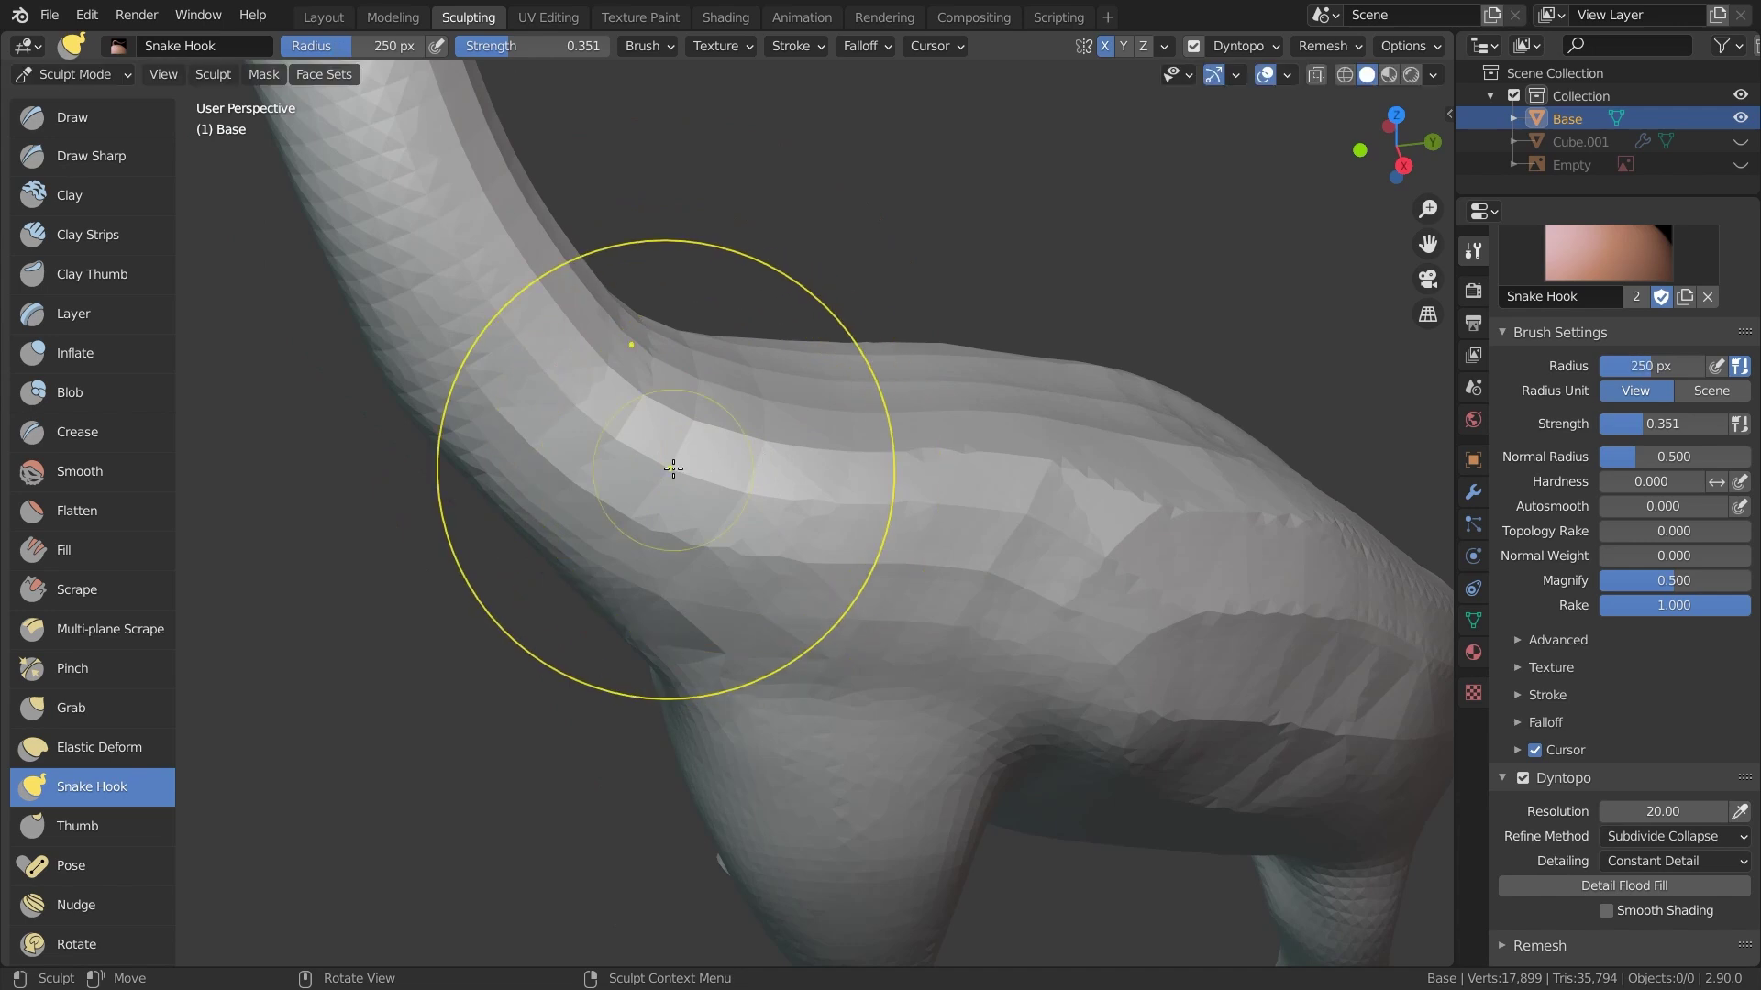
mouse_move(1265, 625)
middle_down()
mouse_move(1041, 774)
mouse_move(679, 432)
middle_up()
shift+middle_drag(761, 508, 816, 711)
middle_drag(816, 711, 770, 697)
key(x)
key(f)
click(401, 481)
shift+middle_drag(550, 532, 601, 339)
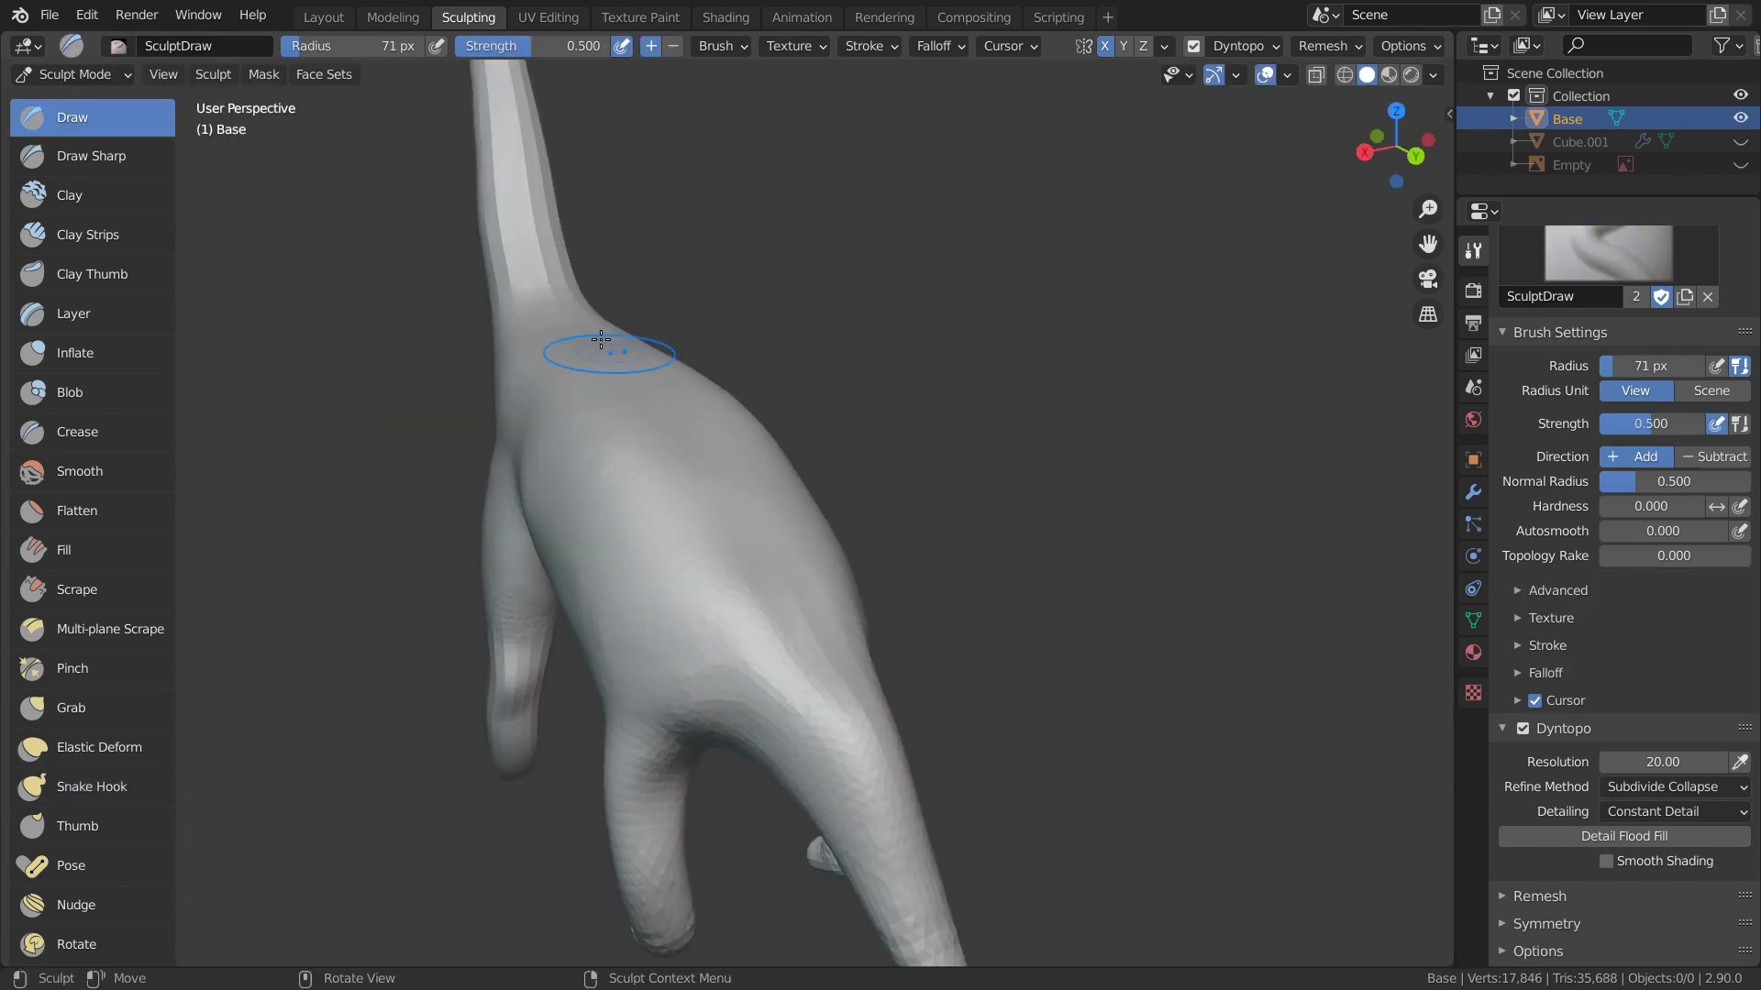
middle_drag(692, 457, 953, 453)
scroll(954, 453, down, 4)
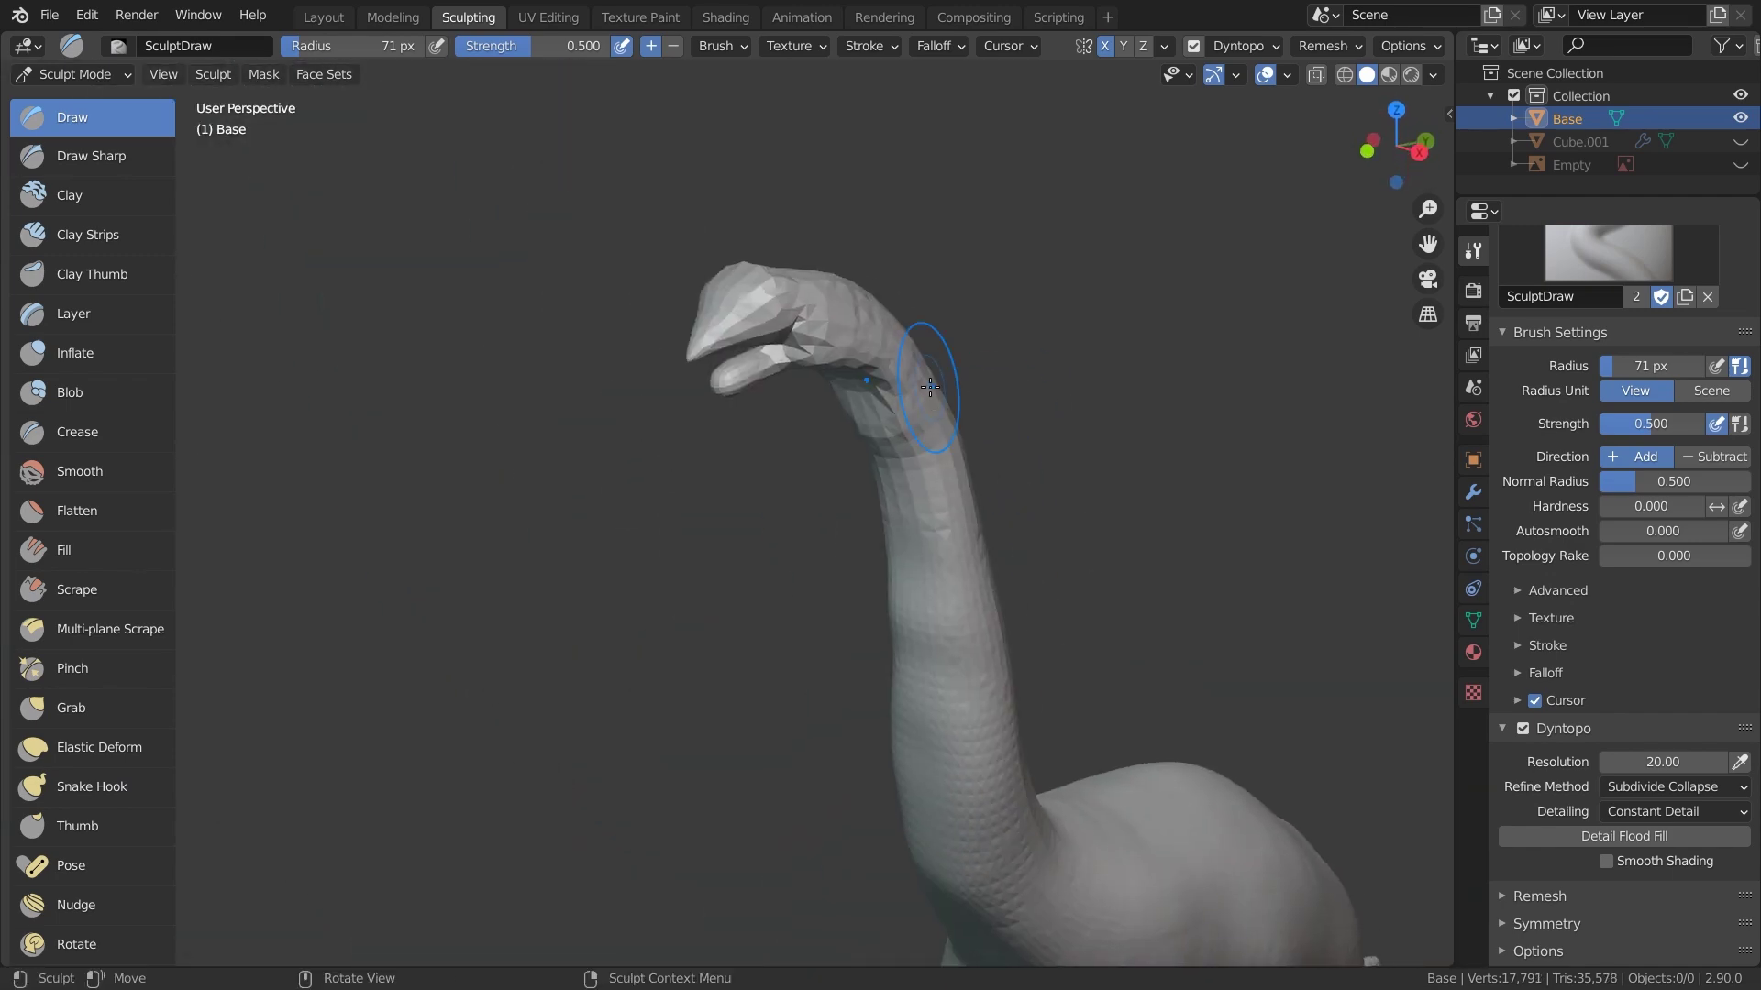
Smooth the upper neck just behind the head with the 71 px Draw brush
alt+middle_click(931, 389)
scroll(825, 477, up, 7)
shift+middle_drag(826, 440, 798, 514)
scroll(798, 514, up, 4)
middle_drag(825, 514, 755, 524)
mouse_move(596, 362)
shift+middle_down()
mouse_move(733, 180)
mouse_move(730, 154)
shift+middle_up()
mouse_move(825, 458)
shift+mouse_down()
mouse_move(727, 531)
mouse_move(780, 513)
shift+mouse_up()
Smooth the throat and the underside of the head with short strokes
mouse_move(440, 551)
middle_down()
mouse_move(656, 586)
mouse_move(587, 559)
middle_up()
shift+drag(624, 587, 660, 577)
click(606, 337)
mouse_move(661, 578)
middle_down()
mouse_move(632, 349)
mouse_move(642, 476)
middle_up()
click(606, 338)
mouse_move(642, 477)
middle_down()
mouse_move(697, 550)
mouse_move(642, 514)
middle_up()
ctrl+middle_drag(642, 441, 642, 531)
shift+middle_drag(642, 513, 587, 476)
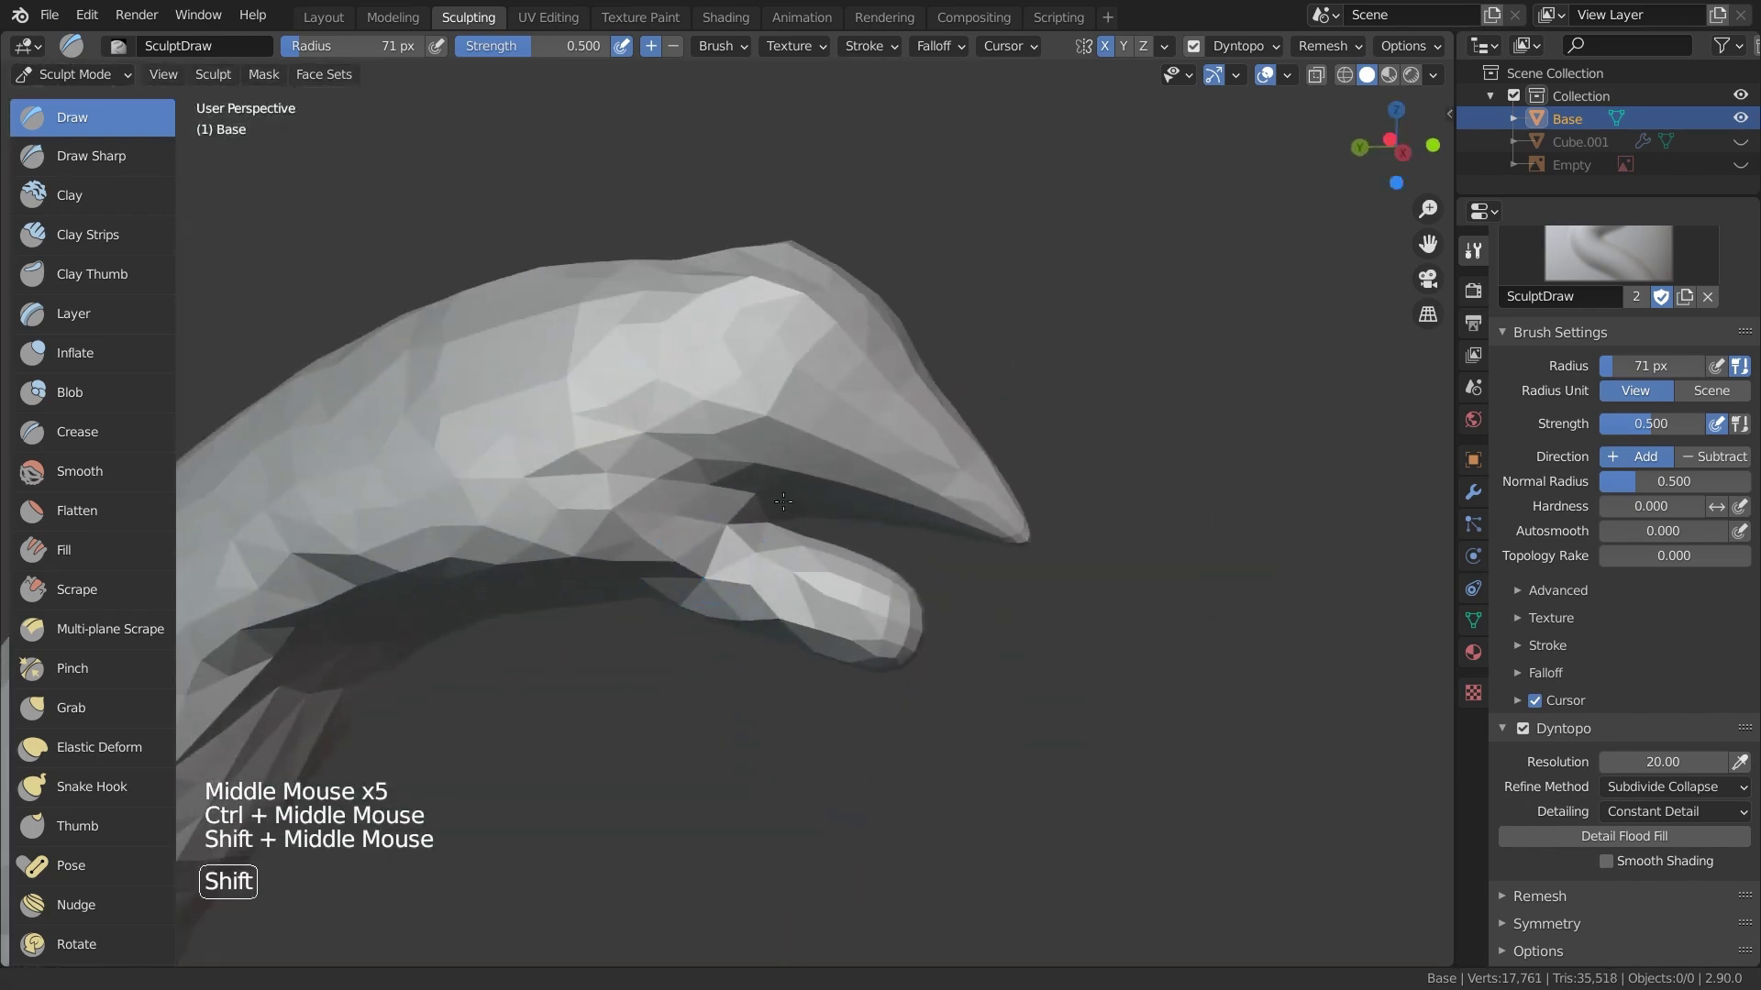
Reshape the cheeks and underside of the jaw using Snake Hook at a radius of 160 px
middle_drag(367, 477, 248, 471)
click(110, 787)
middle_drag(550, 550, 657, 445)
key(f)
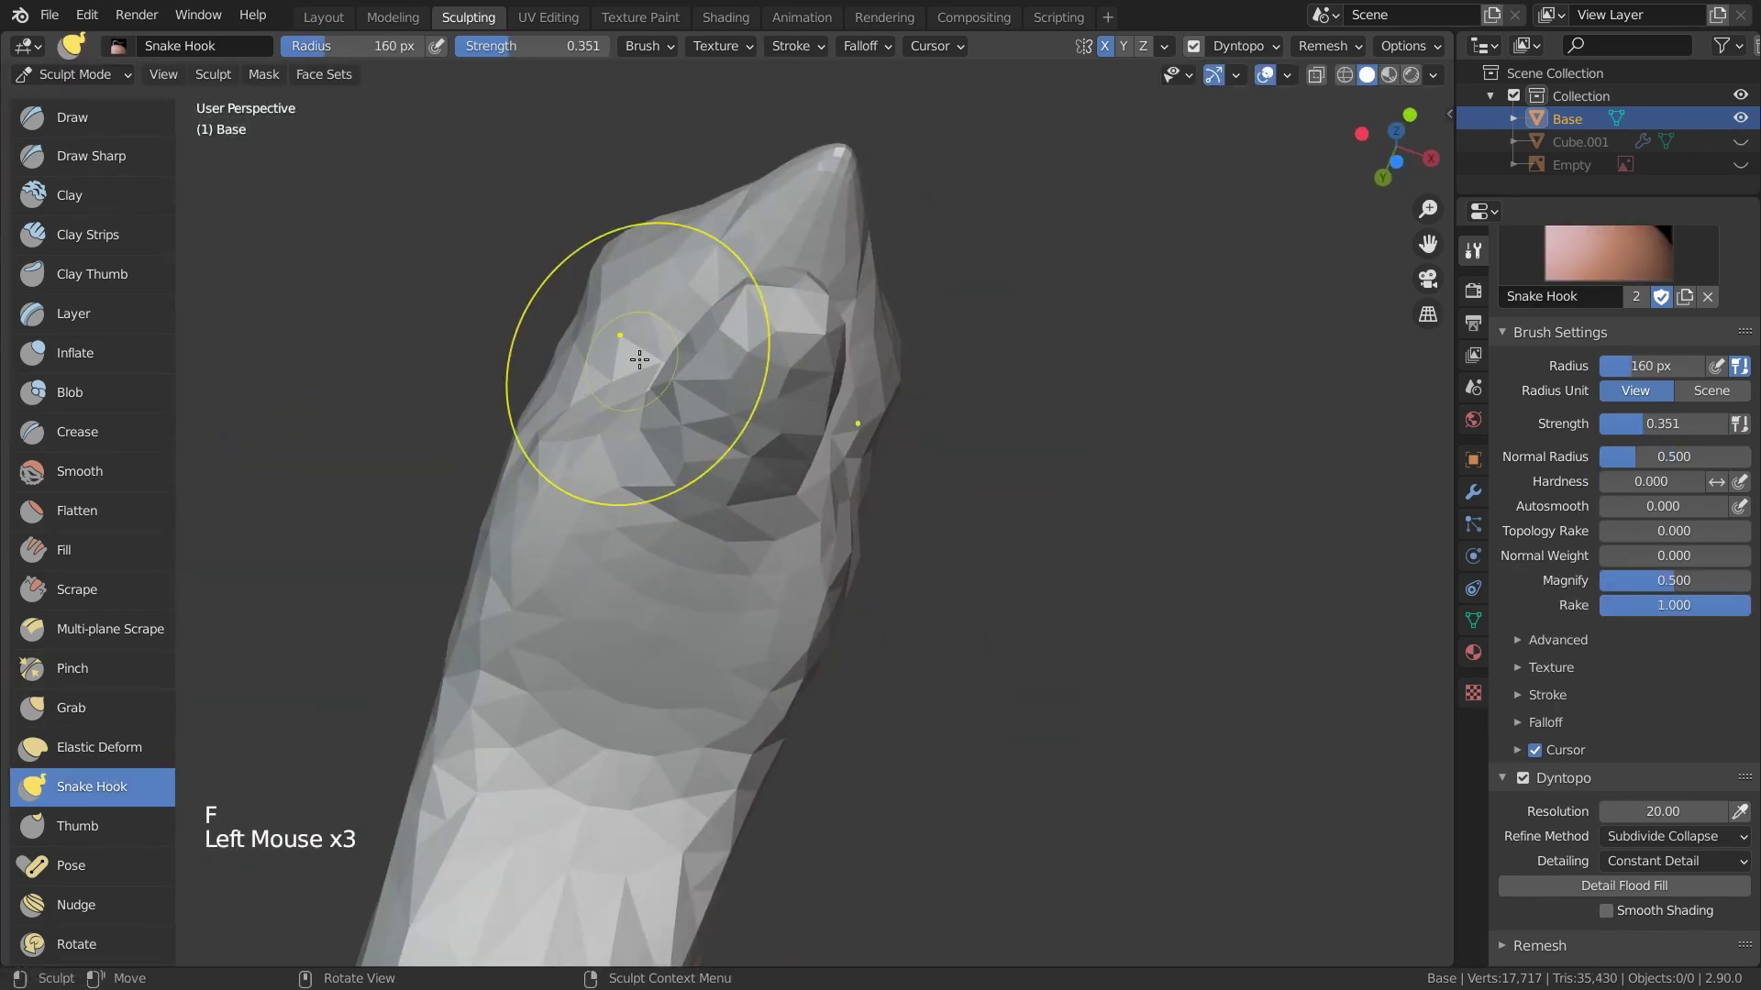
drag(683, 377, 697, 385)
middle_drag(697, 385, 589, 582)
drag(477, 550, 432, 523)
middle_drag(433, 523, 625, 822)
drag(624, 822, 605, 807)
Refine the head's form with more Snake Hook strokes, raising the Dyntopo resolution to 30
middle_drag(605, 807, 539, 660)
drag(496, 642, 468, 633)
mouse_move(467, 632)
middle_down()
mouse_move(663, 721)
mouse_move(642, 687)
middle_up()
drag(642, 687, 660, 706)
middle_drag(1183, 737, 1054, 587)
shift+middle_drag(1055, 587, 972, 477)
middle_drag(972, 477, 918, 406)
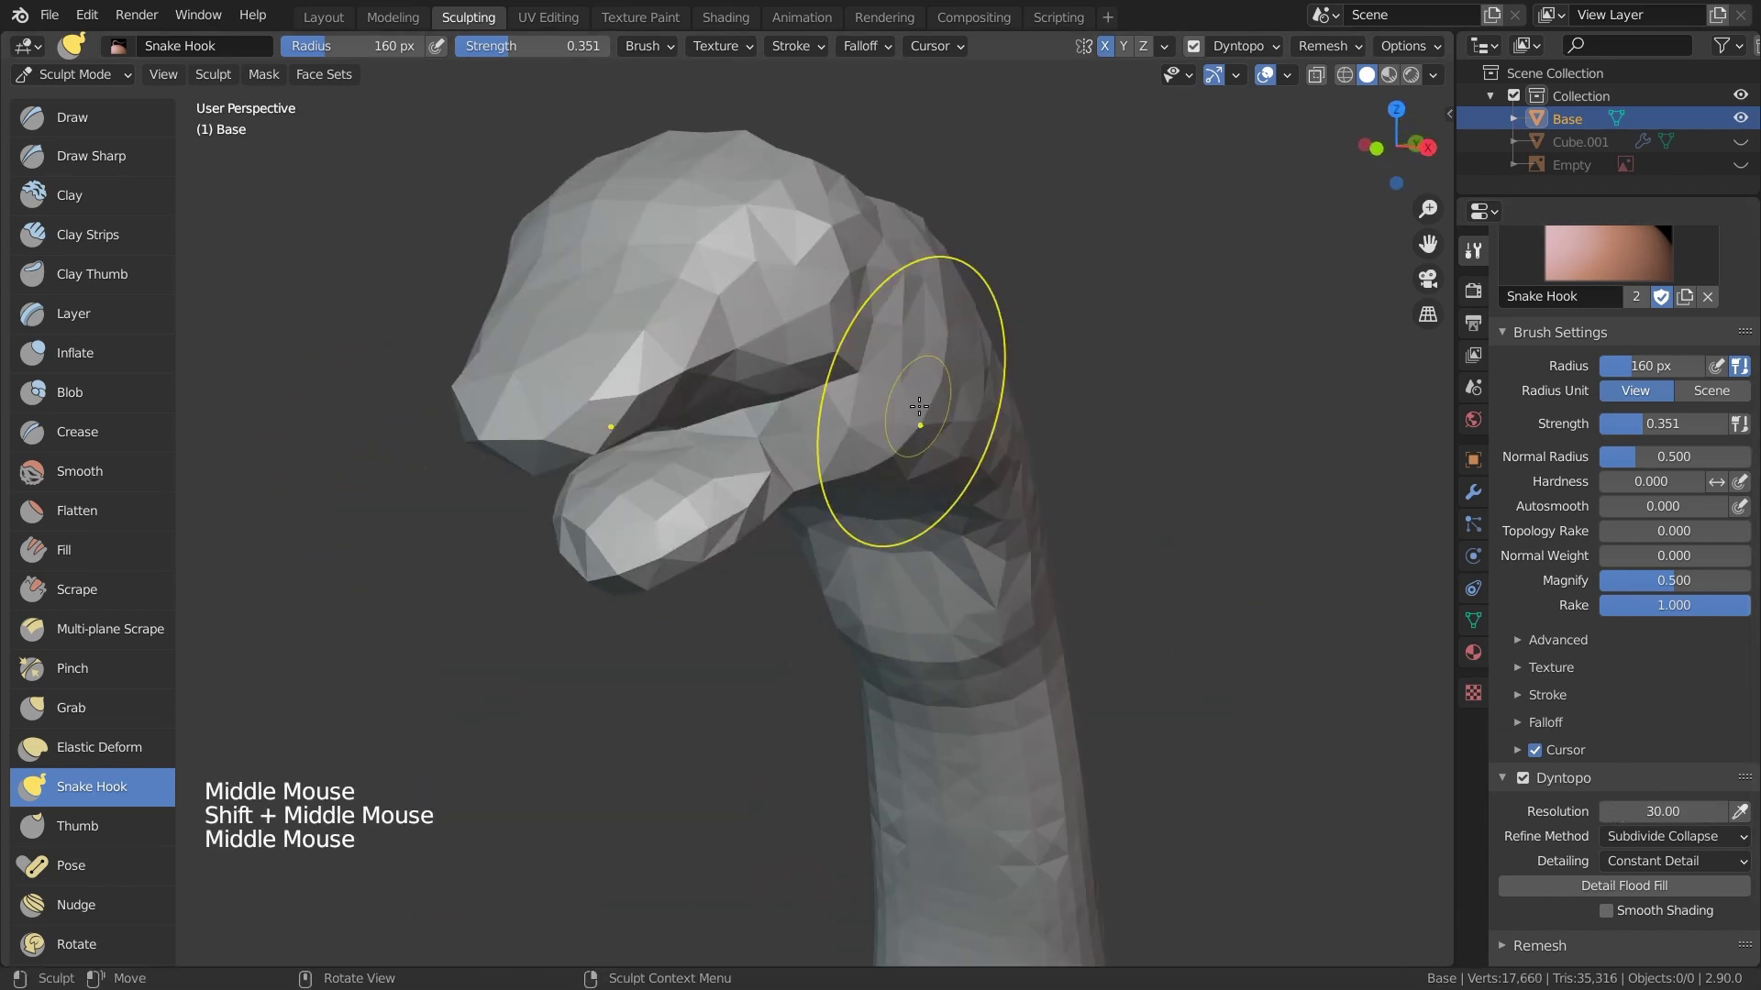
Smooth the side of the head around the mouth opening
middle_drag(682, 586, 954, 596)
shift+middle_drag(953, 596, 884, 597)
scroll(884, 597, up, 2)
scroll(884, 597, down, 2)
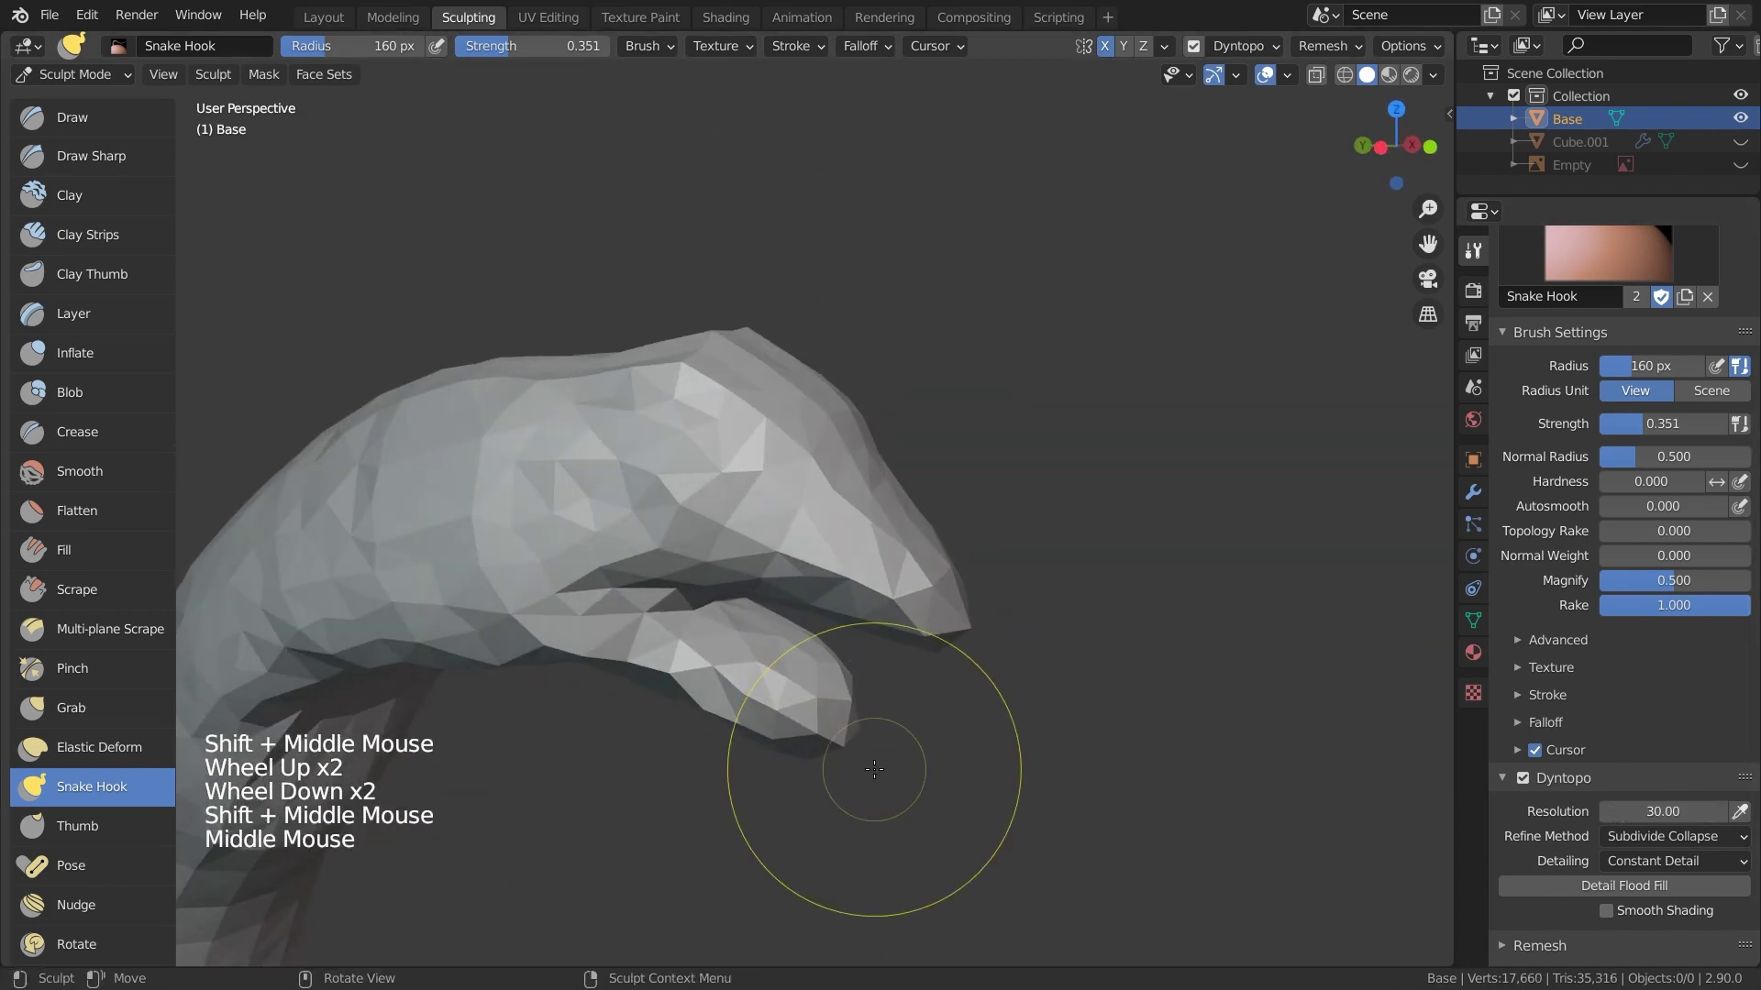
shift+middle_drag(641, 569, 807, 477)
middle_drag(807, 477, 680, 464)
shift+drag(679, 464, 880, 495)
Pull the tip of the lower jaw outward with short Snake Hook strokes
mouse_move(1009, 522)
middle_down()
mouse_move(901, 601)
mouse_move(807, 624)
middle_up()
drag(807, 696, 830, 720)
drag(825, 715, 844, 729)
drag(839, 720, 853, 735)
middle_drag(852, 735, 1054, 641)
drag(1008, 642, 1036, 660)
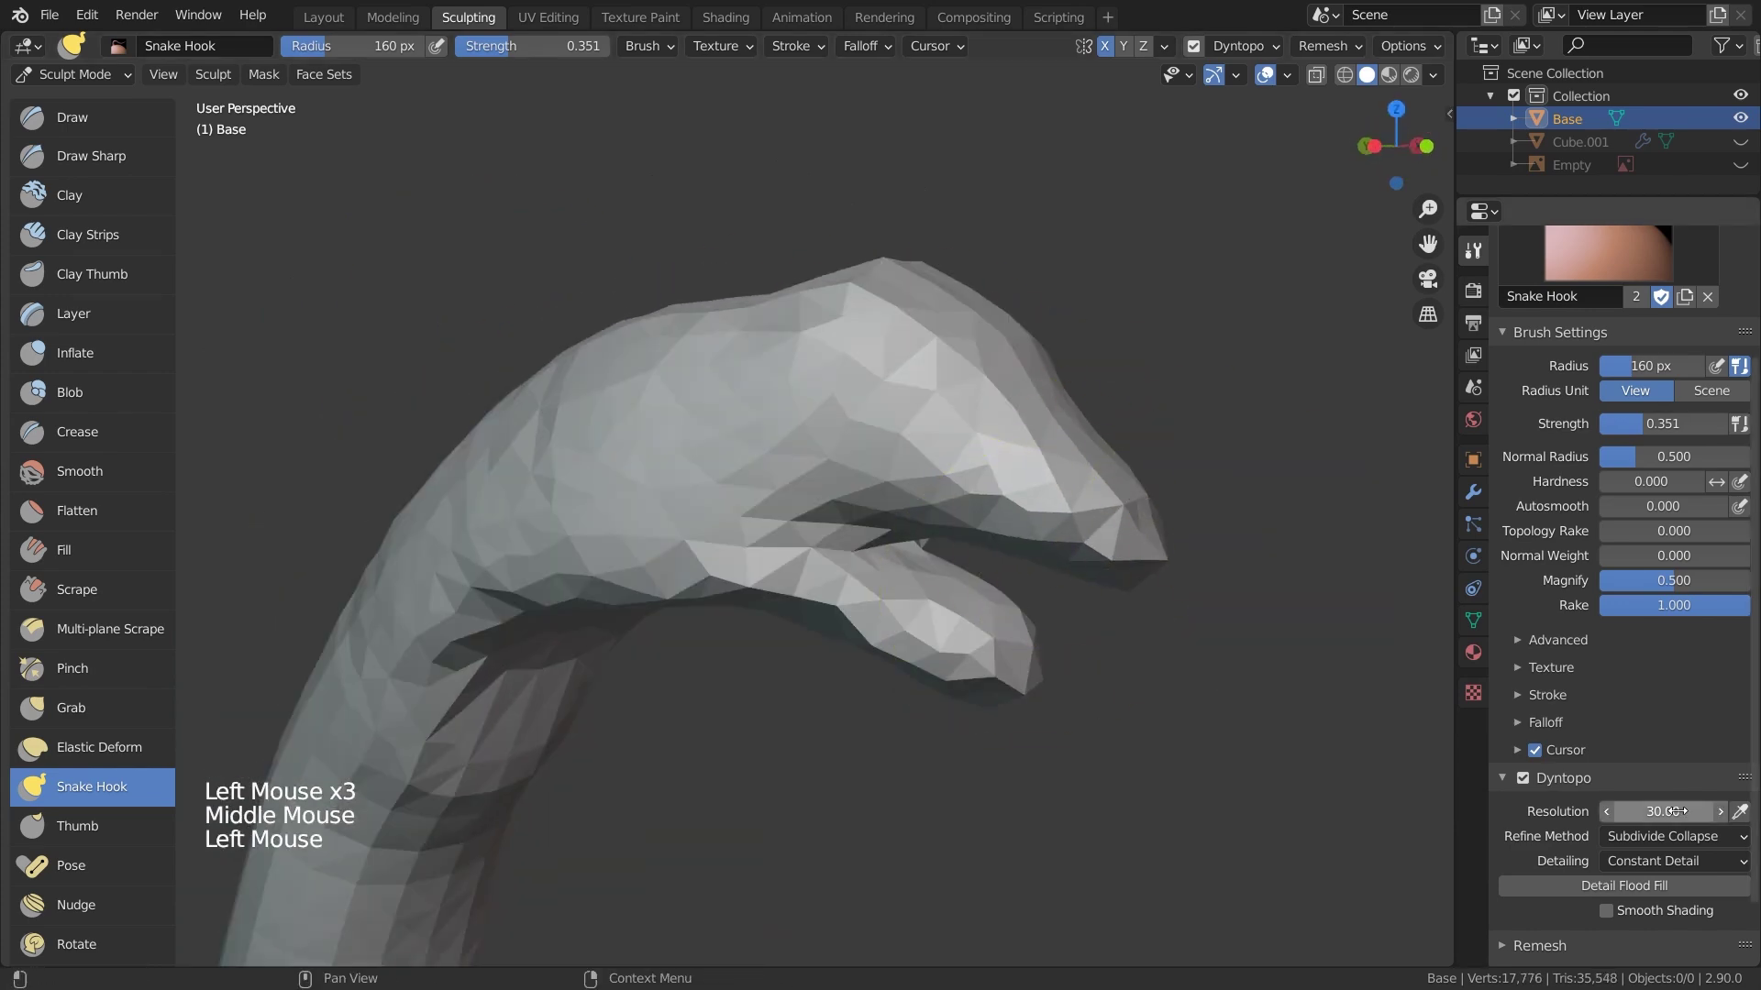
Raise the Dyntopo resolution to 50 and reshape the brow and snout with Snake Hook
middle_drag(1147, 587, 1036, 495)
shift+middle_drag(1036, 495, 954, 413)
middle_drag(953, 413, 872, 330)
drag(872, 330, 903, 357)
middle_drag(903, 358, 954, 376)
drag(954, 376, 970, 389)
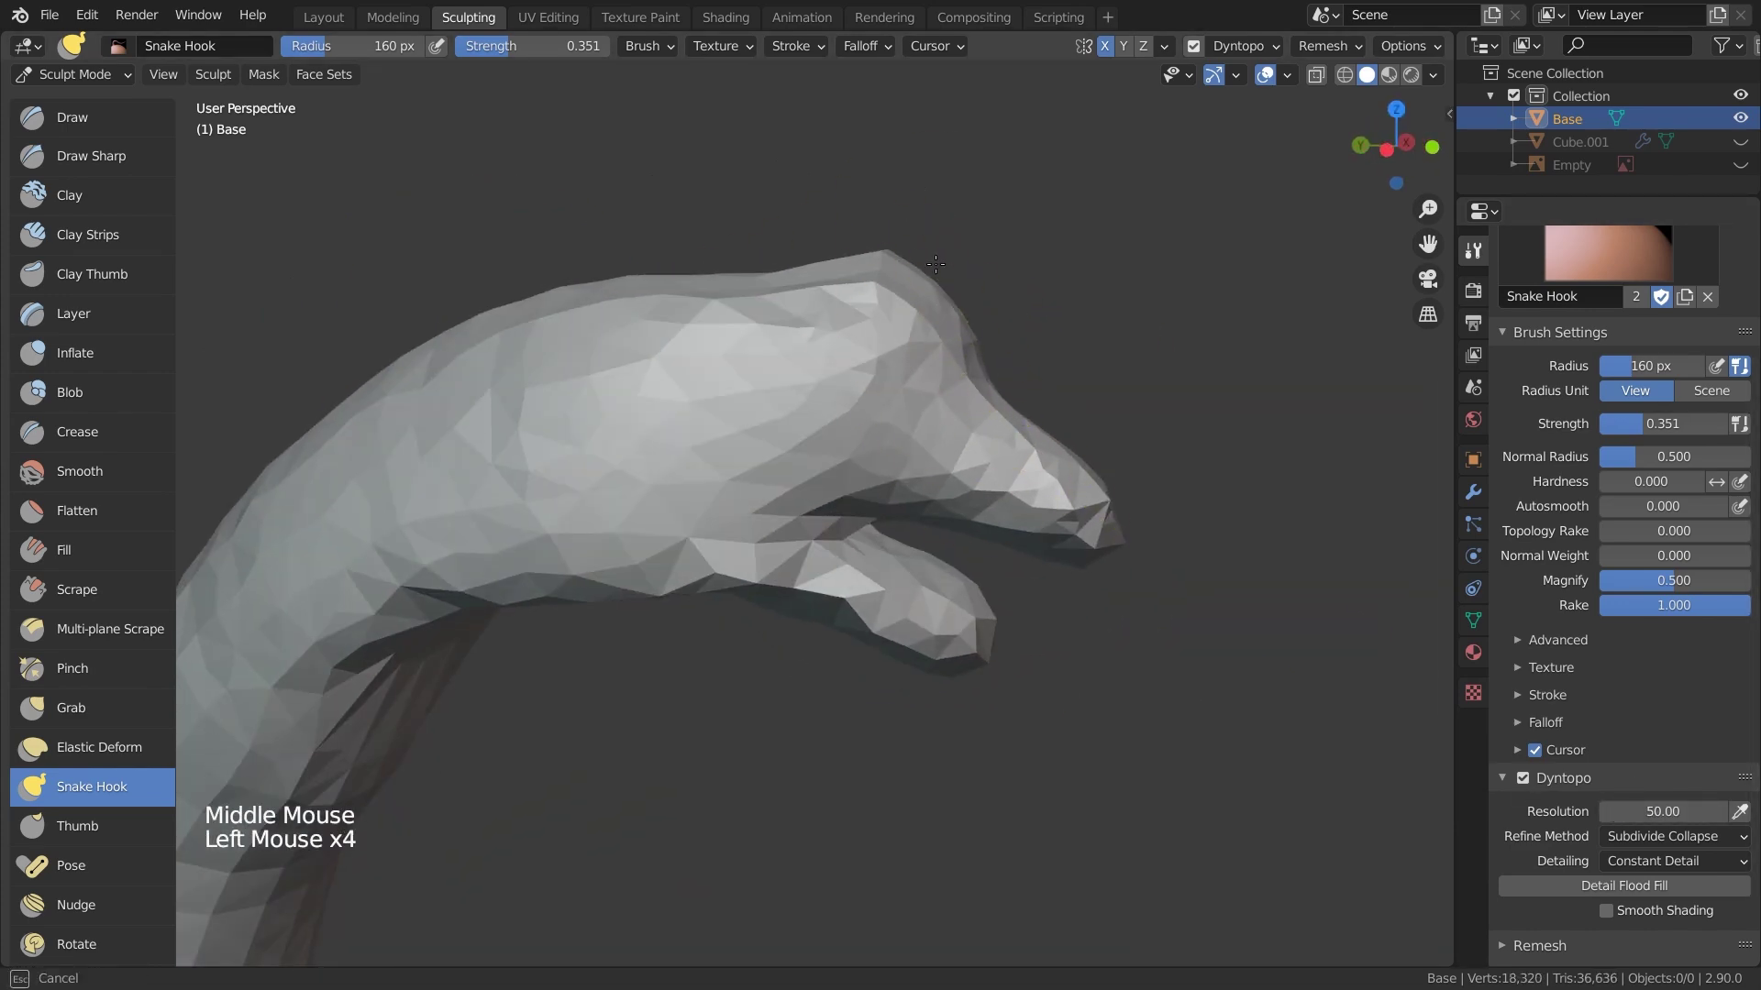
Refine the profile of the crown, forehead and snout with Snake Hook strokes from several angles
drag(935, 264, 933, 236)
middle_drag(881, 247, 762, 272)
drag(762, 271, 849, 378)
shift+middle_drag(849, 378, 816, 276)
mouse_move(816, 275)
middle_down()
mouse_move(728, 361)
mouse_move(700, 237)
middle_up()
middle_drag(731, 369, 761, 412)
mouse_move(761, 413)
mouse_down()
mouse_move(780, 376)
mouse_move(825, 408)
mouse_up()
mouse_move(826, 408)
middle_down()
mouse_move(798, 546)
mouse_move(953, 440)
middle_up()
drag(954, 440, 982, 472)
middle_drag(982, 471, 1046, 385)
mouse_move(1046, 385)
mouse_down()
mouse_move(1061, 366)
mouse_move(1087, 385)
mouse_up()
Smooth the side of the head and adjust its contour with a few more strokes
mouse_move(1086, 385)
middle_down()
mouse_move(820, 382)
mouse_move(700, 431)
middle_up()
shift+drag(700, 431, 734, 425)
middle_drag(734, 424, 736, 350)
drag(737, 350, 779, 367)
mouse_move(780, 367)
ctrl+middle_down()
mouse_move(779, 431)
mouse_move(733, 440)
ctrl+middle_up()
ctrl+middle_drag(734, 440, 697, 386)
mouse_move(697, 385)
mouse_down()
mouse_move(669, 445)
mouse_move(854, 446)
mouse_up()
Build up form with the Draw brush, adjust the shape with Grab, and smooth the result
key(x)
mouse_move(636, 289)
mouse_down()
mouse_move(786, 185)
mouse_move(826, 238)
mouse_up()
mouse_move(826, 239)
shift+middle_down()
mouse_move(872, 287)
mouse_move(734, 458)
shift+middle_up()
ctrl+middle_drag(733, 459, 697, 495)
mouse_move(697, 495)
middle_down()
mouse_move(682, 504)
mouse_move(734, 440)
middle_up()
mouse_move(734, 440)
middle_down()
mouse_move(779, 394)
mouse_move(822, 455)
mouse_move(821, 514)
middle_up()
key(f)
click(591, 504)
key(g)
drag(927, 379, 954, 369)
shift+drag(871, 513, 858, 541)
Smooth the reworked surface and correct its outline with a Grab stroke
middle_drag(857, 541, 697, 514)
mouse_move(697, 513)
ctrl+middle_down()
mouse_move(645, 657)
mouse_move(716, 587)
ctrl+middle_up()
shift+drag(697, 541, 676, 495)
mouse_move(675, 496)
middle_down()
mouse_move(944, 354)
mouse_move(926, 541)
middle_up()
mouse_move(926, 541)
shift+middle_down()
mouse_move(1070, 316)
mouse_move(871, 440)
shift+middle_up()
middle_drag(872, 440, 823, 478)
ctrl+middle_drag(767, 576, 780, 431)
shift+middle_drag(780, 431, 807, 495)
middle_drag(807, 495, 862, 568)
ctrl+middle_drag(862, 568, 881, 496)
mouse_move(880, 495)
middle_down()
mouse_move(899, 330)
mouse_move(773, 569)
middle_up()
drag(953, 394, 921, 384)
Pick the Draw brush and smooth the chest above the front legs
middle_drag(990, 647, 954, 550)
shift+middle_drag(954, 550, 935, 495)
middle_drag(936, 495, 1085, 256)
alt+middle_click(924, 440)
shift+middle_drag(917, 275, 899, 458)
alt+middle_click(899, 385)
mouse_move(898, 412)
middle_down()
mouse_move(960, 449)
mouse_move(990, 441)
middle_up()
scroll(991, 440, up, 2)
alt+middle_click(1018, 422)
scroll(825, 458, up, 4)
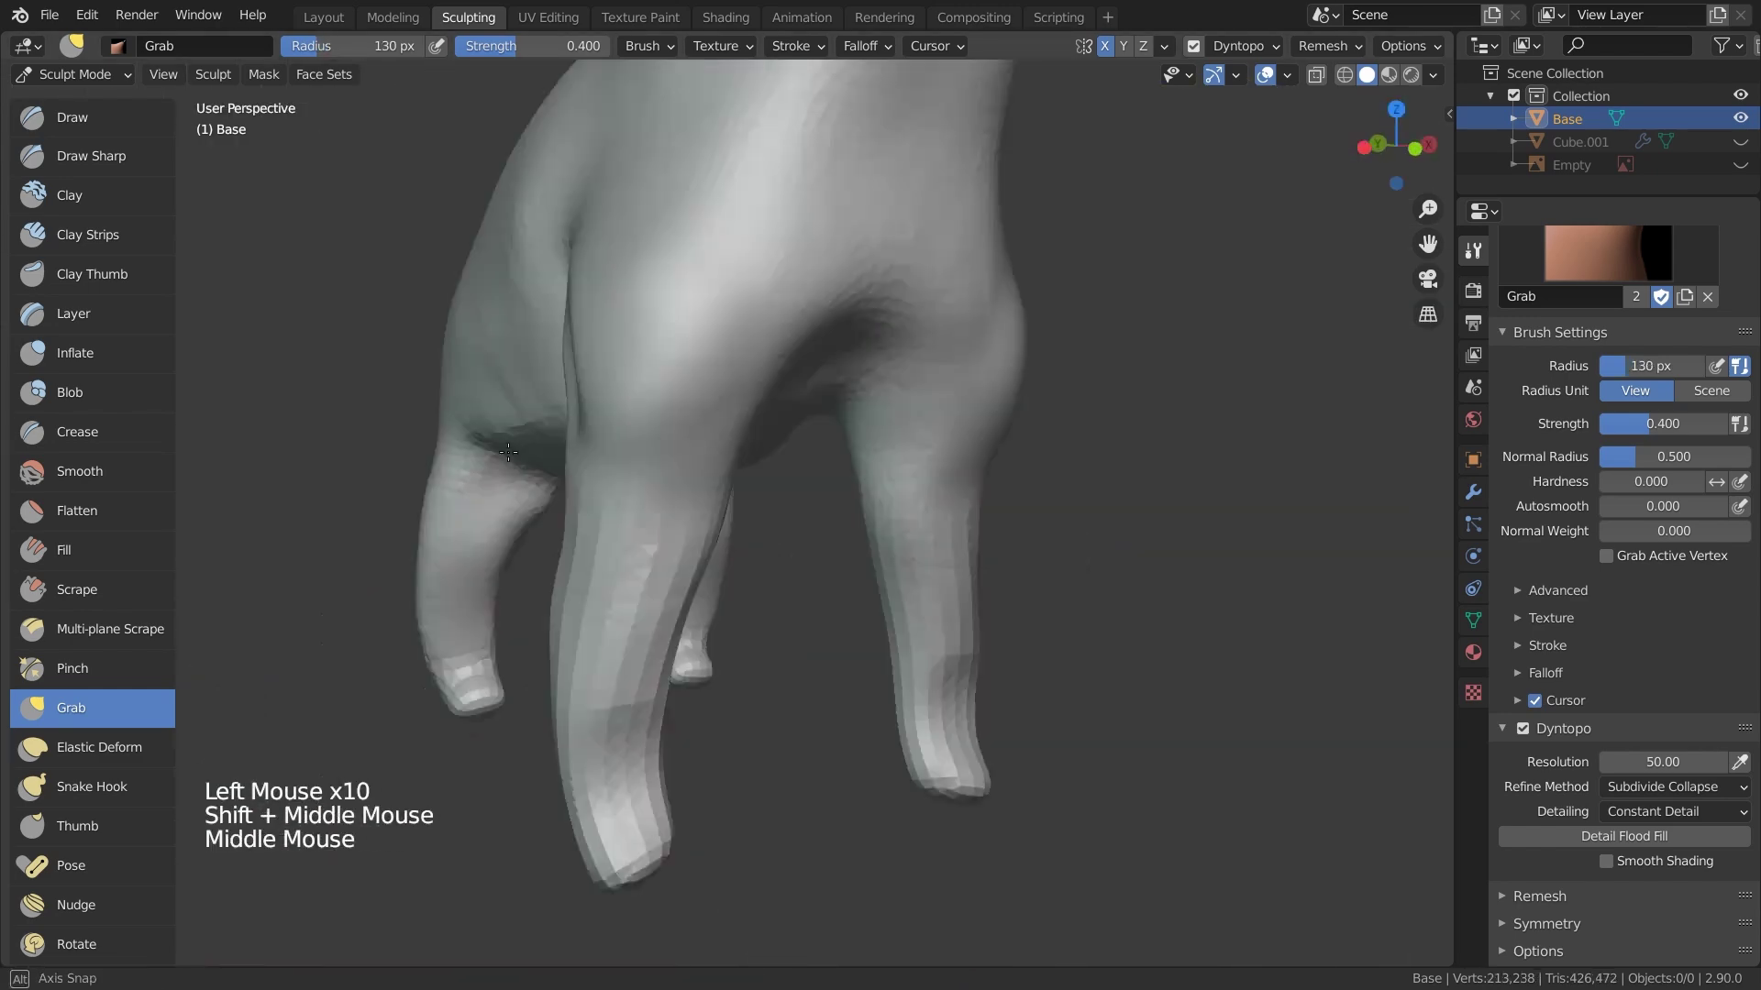
middle_drag(881, 394, 752, 385)
click(72, 117)
shift+drag(657, 346, 697, 385)
Sculpt and smooth the chest between the front legs with a 65 px Draw brush at strength 0.681
mouse_move(733, 385)
middle_down()
mouse_move(769, 386)
mouse_move(770, 302)
middle_up()
key(f)
key(f)
click(790, 252)
ctrl+middle_drag(770, 303, 761, 367)
drag(762, 348, 749, 330)
middle_drag(749, 330, 811, 444)
shift+drag(812, 444, 798, 431)
middle_drag(798, 431, 754, 452)
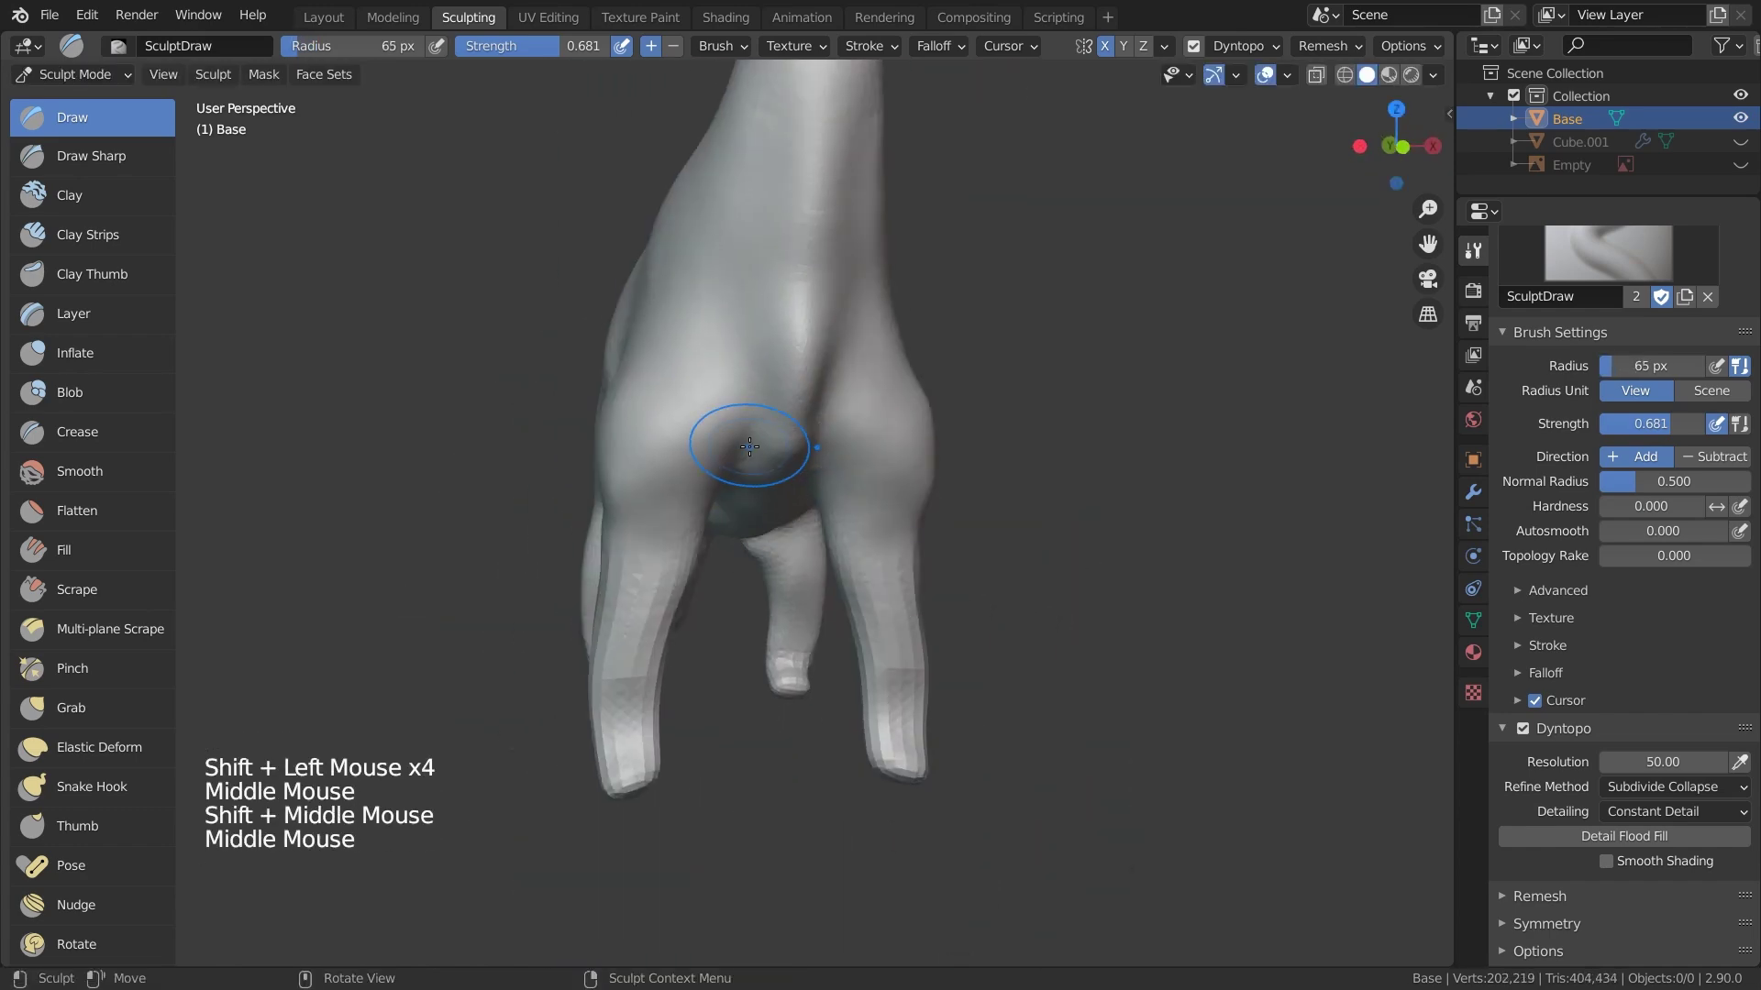
Start from the front view with Grab, and add volume to the upper front legs with the Inflate brush
key(KP_1)
key(g)
middle_drag(682, 530, 825, 496)
mouse_move(825, 496)
ctrl+middle_down()
mouse_move(807, 440)
mouse_move(752, 513)
ctrl+middle_up()
key(f)
click(92, 353)
drag(707, 459, 731, 504)
Smooth the front legs from the shoulder down with short strokes
middle_drag(730, 504, 788, 550)
mouse_move(788, 550)
shift+mouse_down()
mouse_move(822, 592)
mouse_move(798, 633)
shift+mouse_up()
middle_drag(798, 633, 697, 587)
shift+drag(696, 587, 687, 633)
shift+middle_drag(687, 633, 669, 495)
shift+drag(670, 495, 660, 534)
Reshape the front legs from the side view with a 130 px Grab brush at strength 0.400, and smooth the result
key(f)
click(619, 535)
middle_drag(660, 535, 796, 514)
key(g)
click(665, 578)
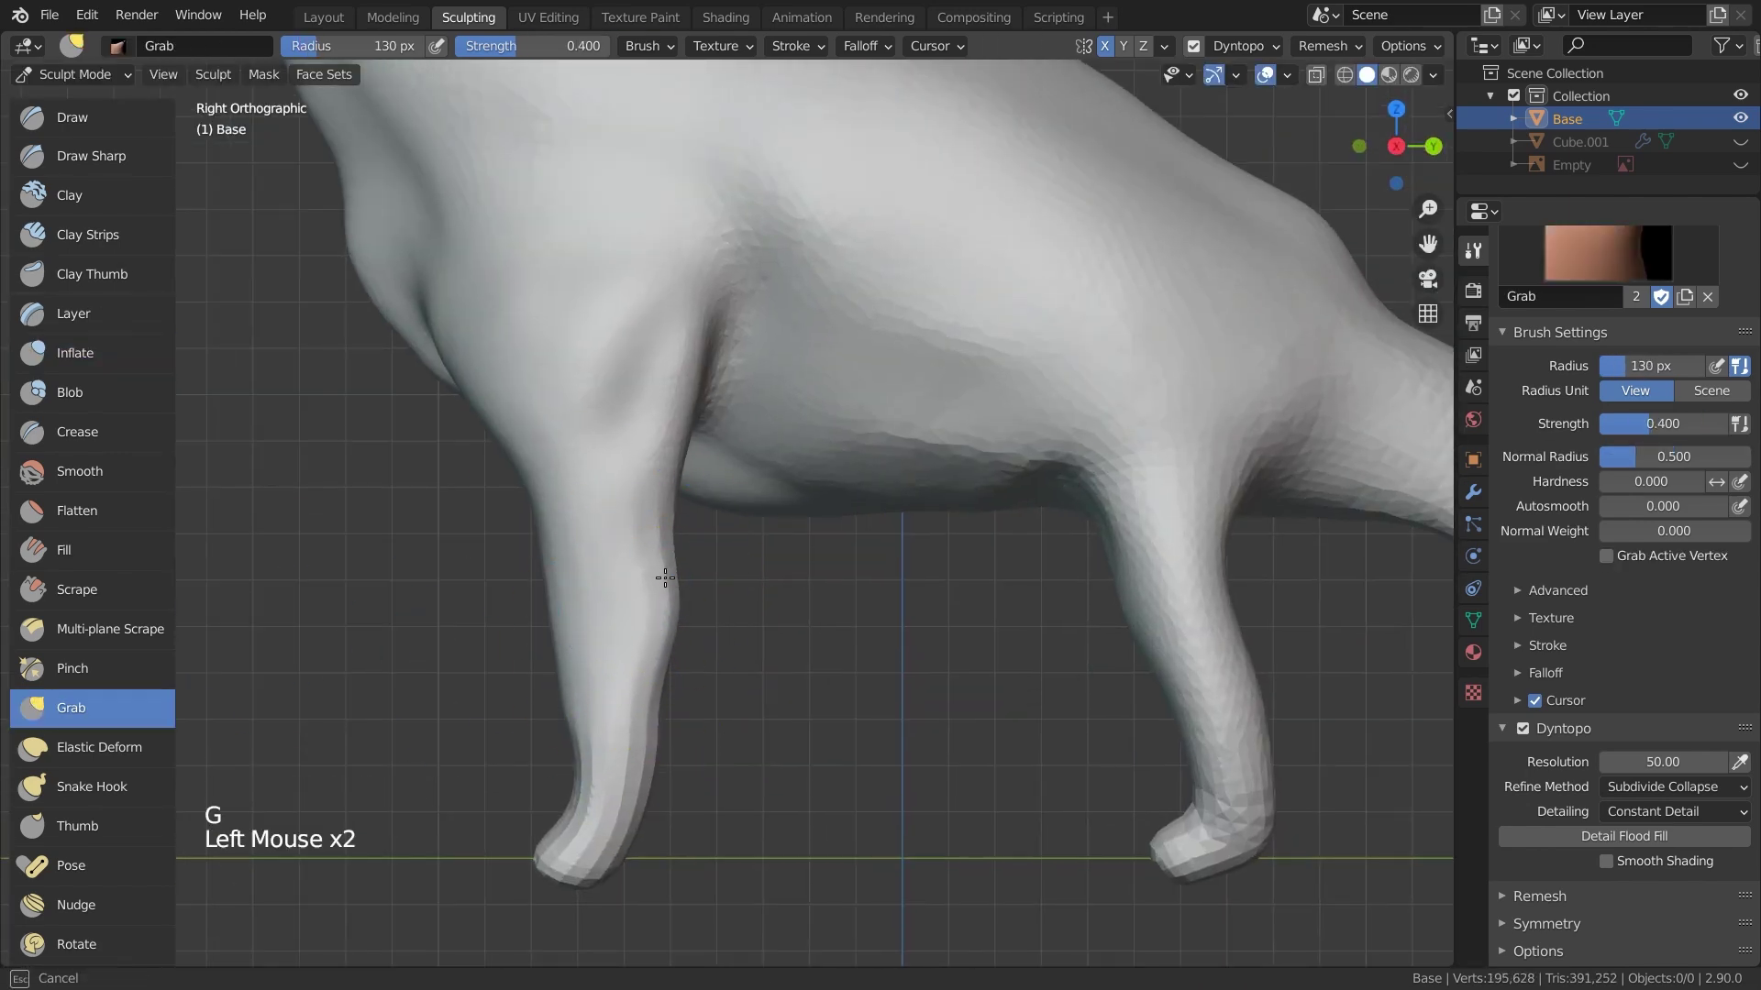
shift+drag(526, 484, 587, 661)
Shape and smooth the lower legs and feet with the Grab brush enlarged to 172 px, and save the file
mouse_move(587, 660)
middle_down()
mouse_move(885, 551)
mouse_move(733, 513)
middle_up()
shift+middle_drag(734, 514, 697, 550)
key(f)
click(569, 629)
drag(570, 629, 606, 587)
shift+drag(605, 587, 609, 617)
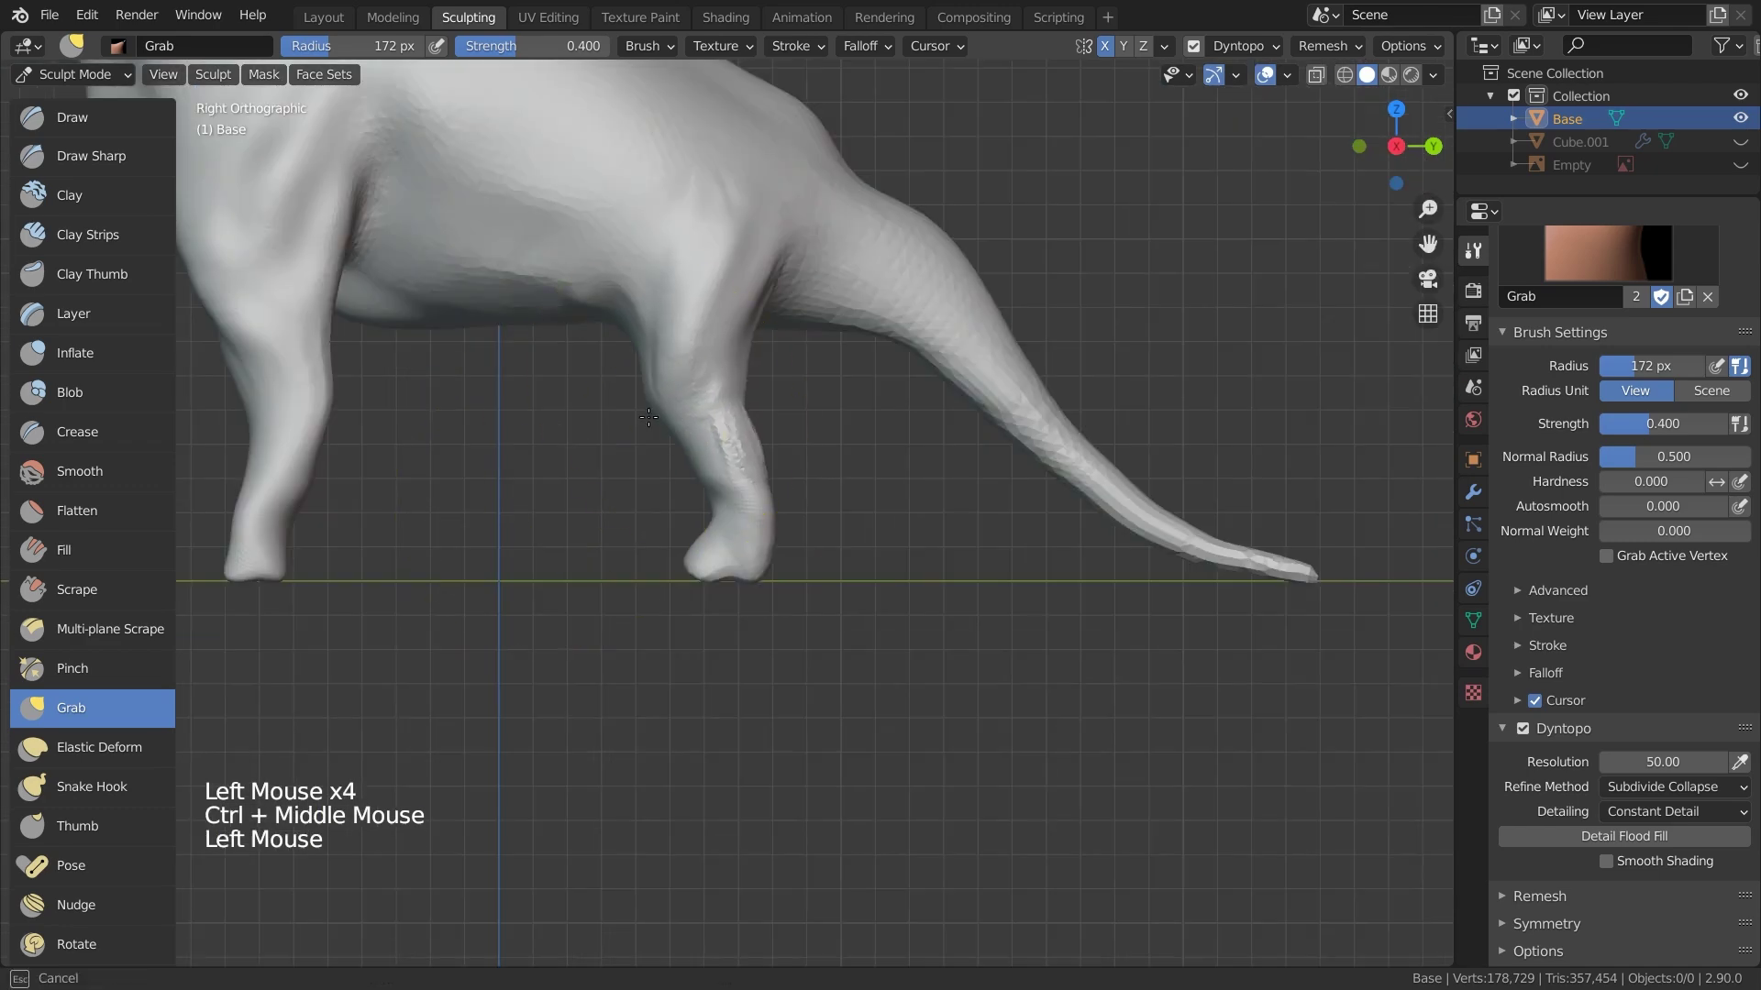
key(ctrl+s)
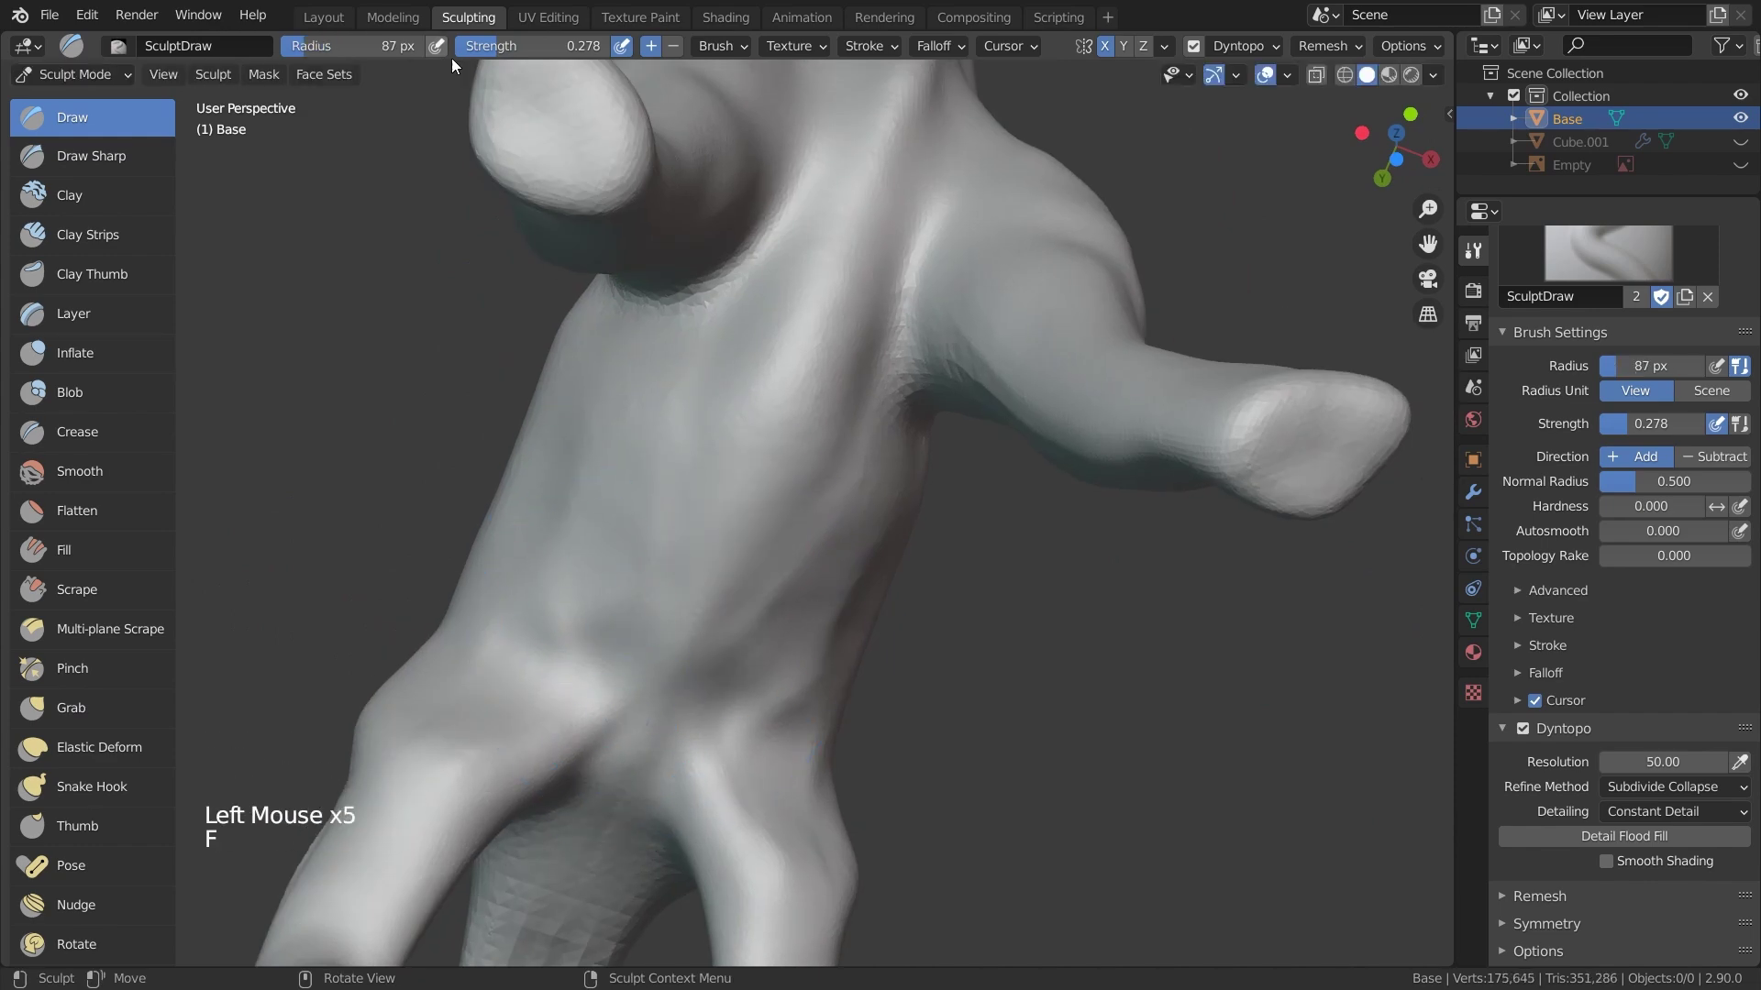
Save the file, and smooth the skin folds on the legs and feet with the Crease brush active
shift+middle_drag(642, 413, 674, 527)
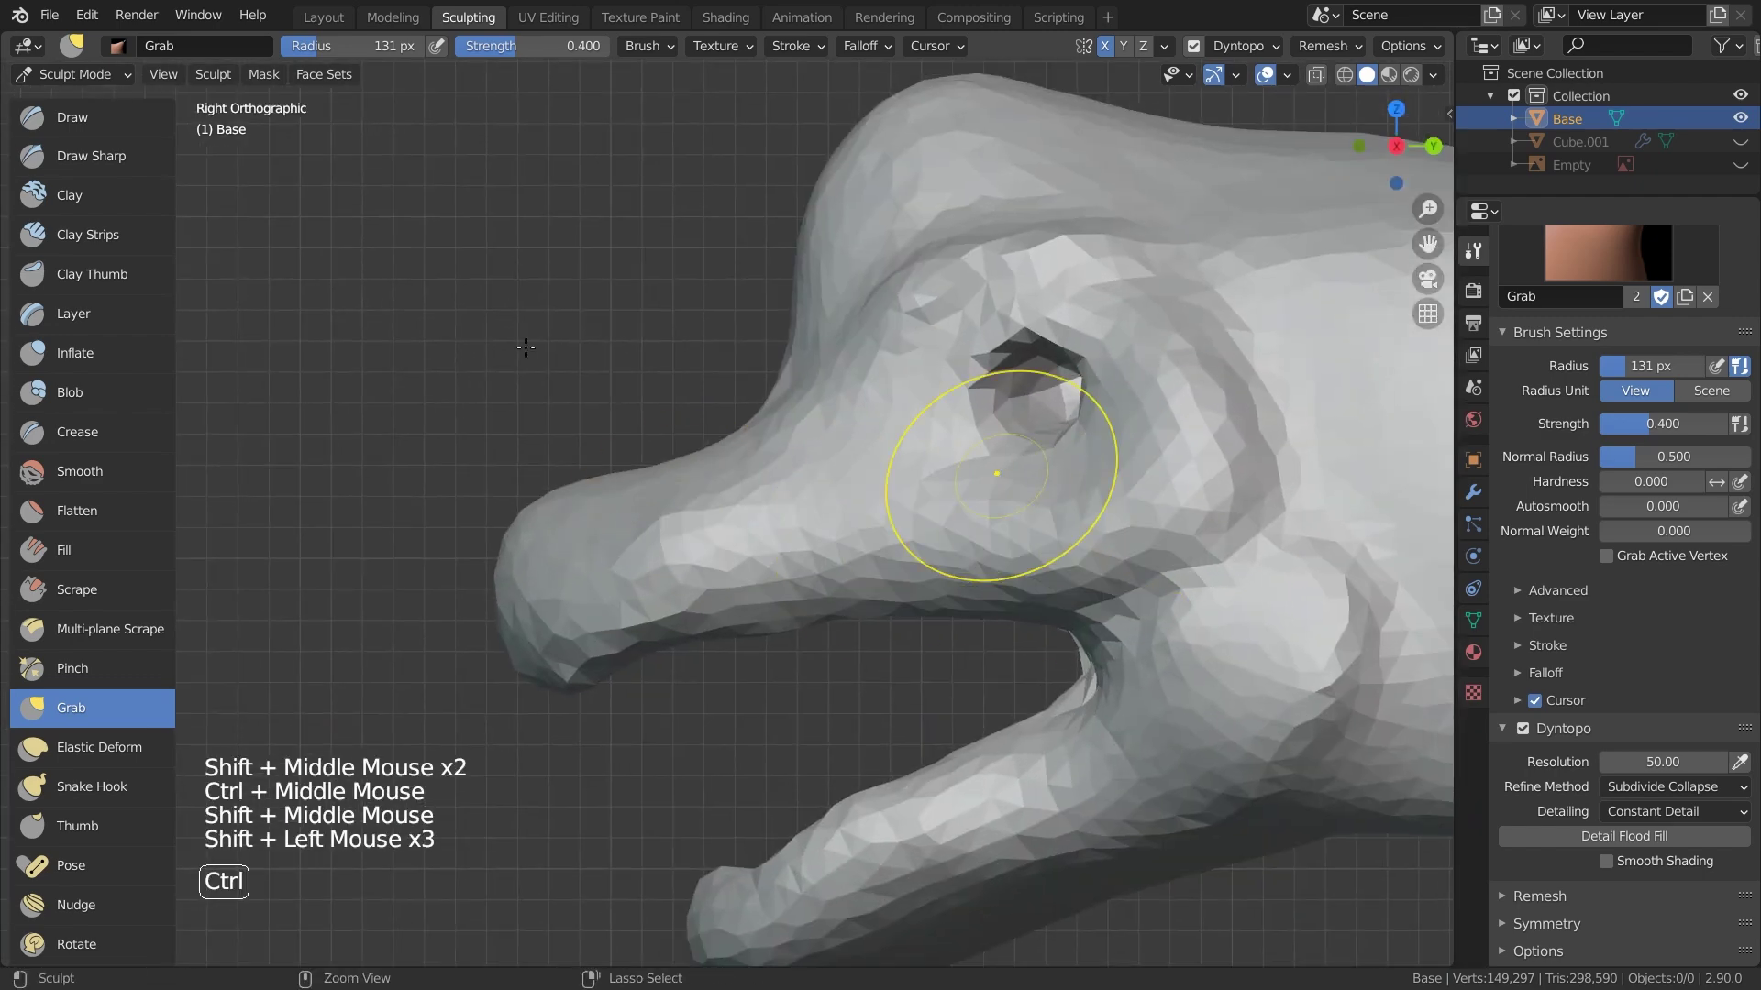
key(ctrl+s)
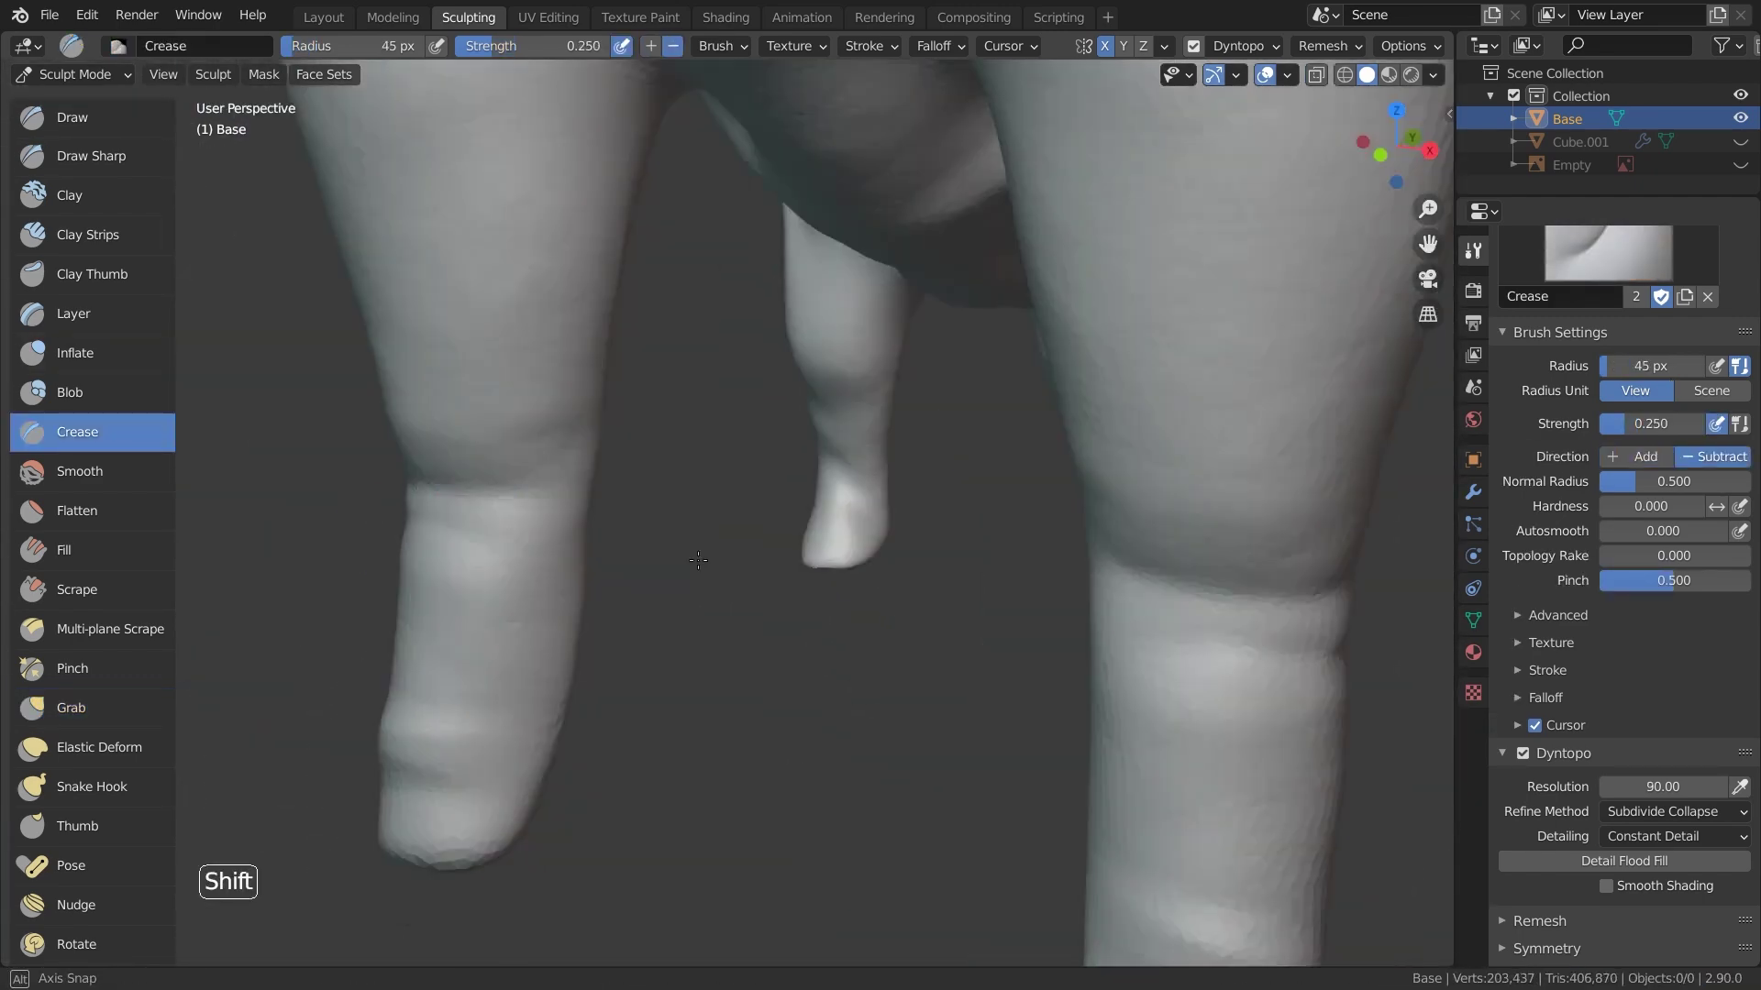
shift+drag(729, 638, 655, 441)
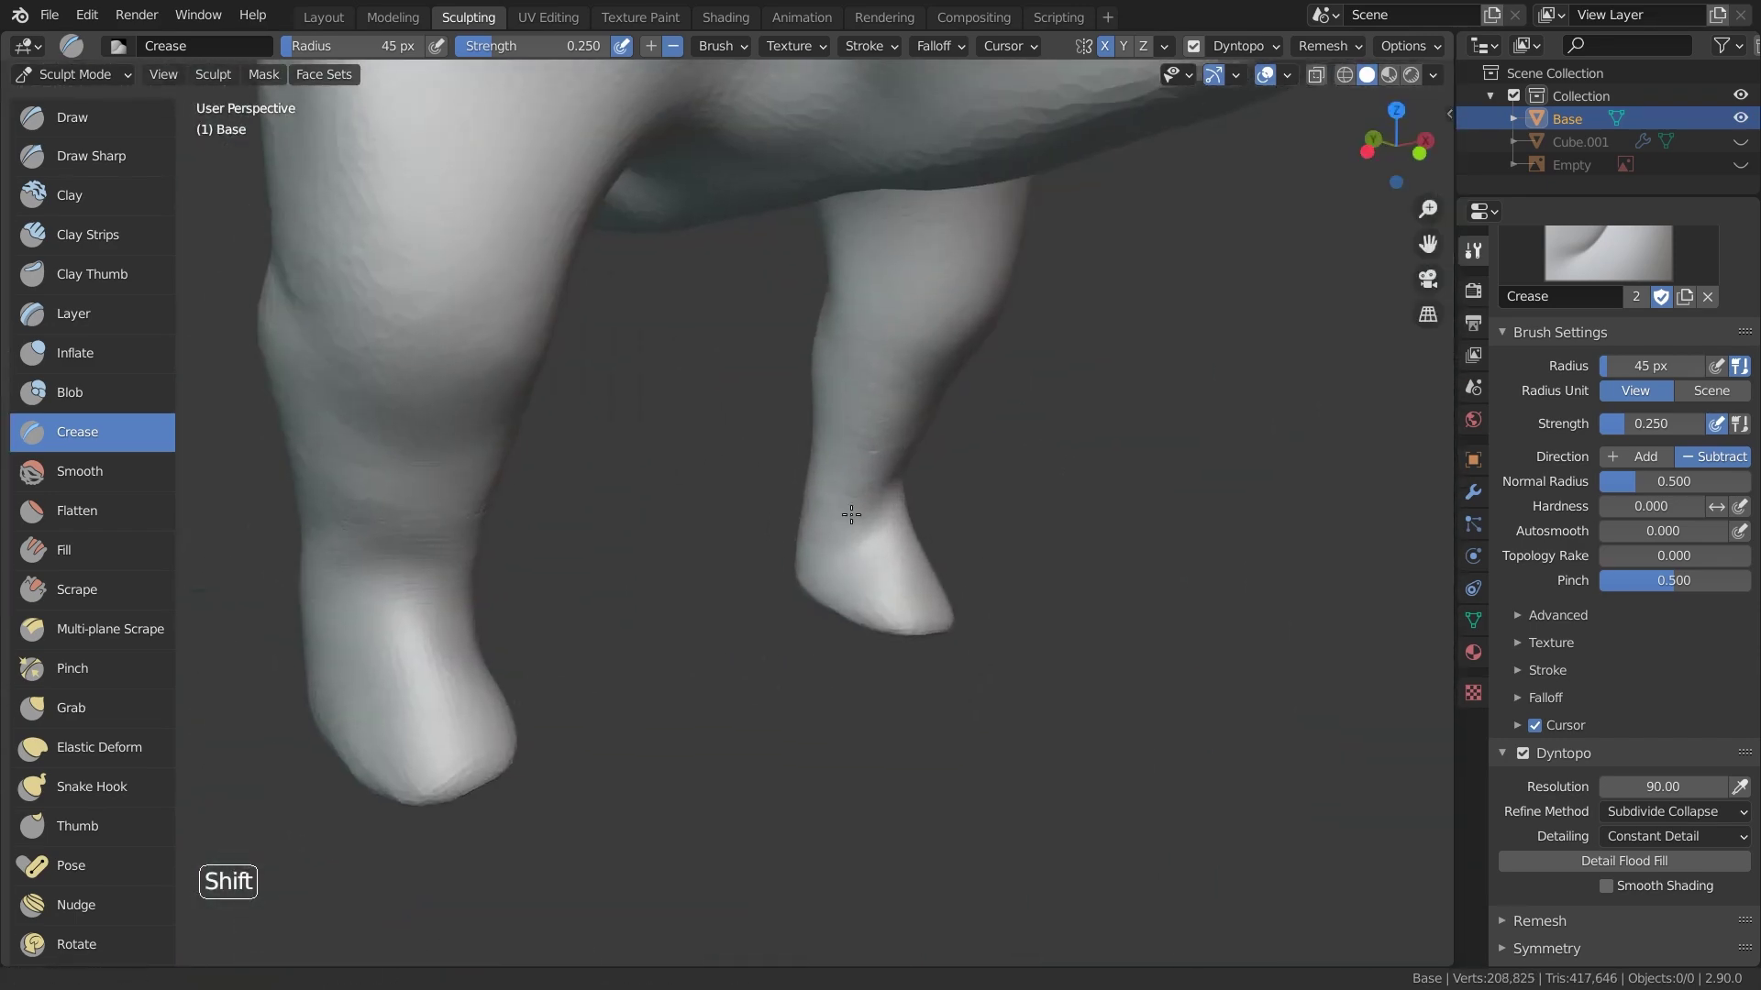
shift+drag(735, 504, 734, 504)
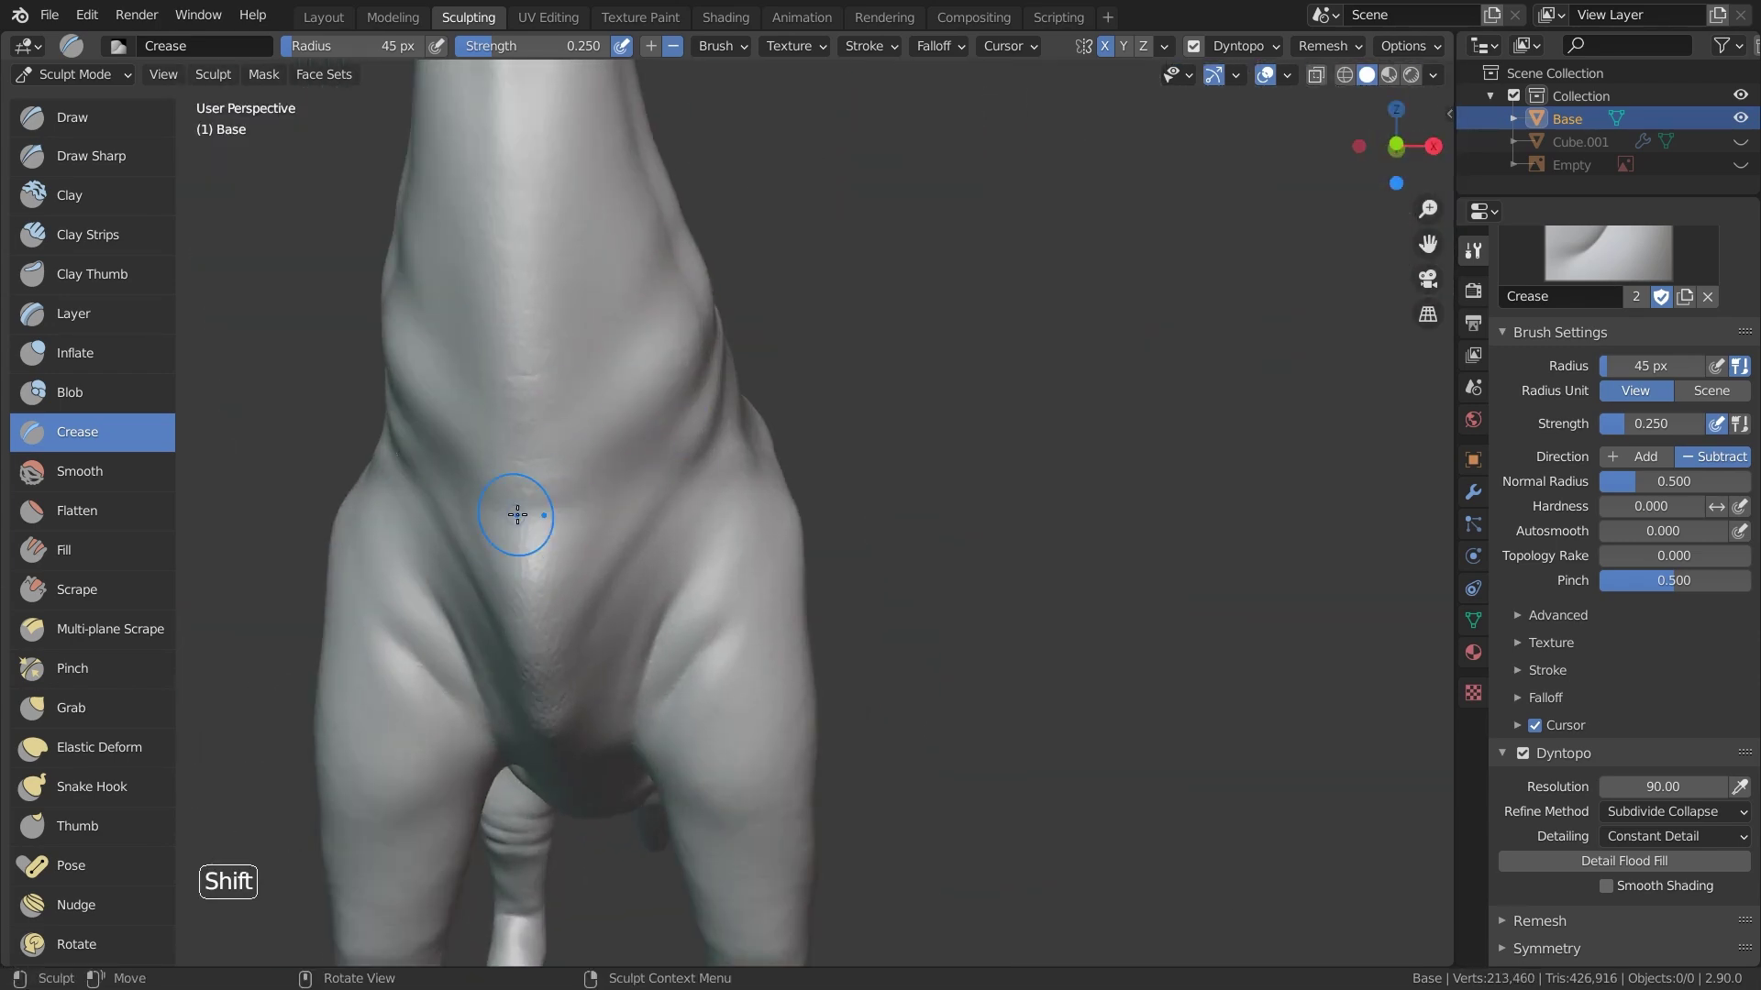
Paint the toe areas of the front foot with a 55 px Mask brush at strength 0.500, and invert the mask
click(123, 514)
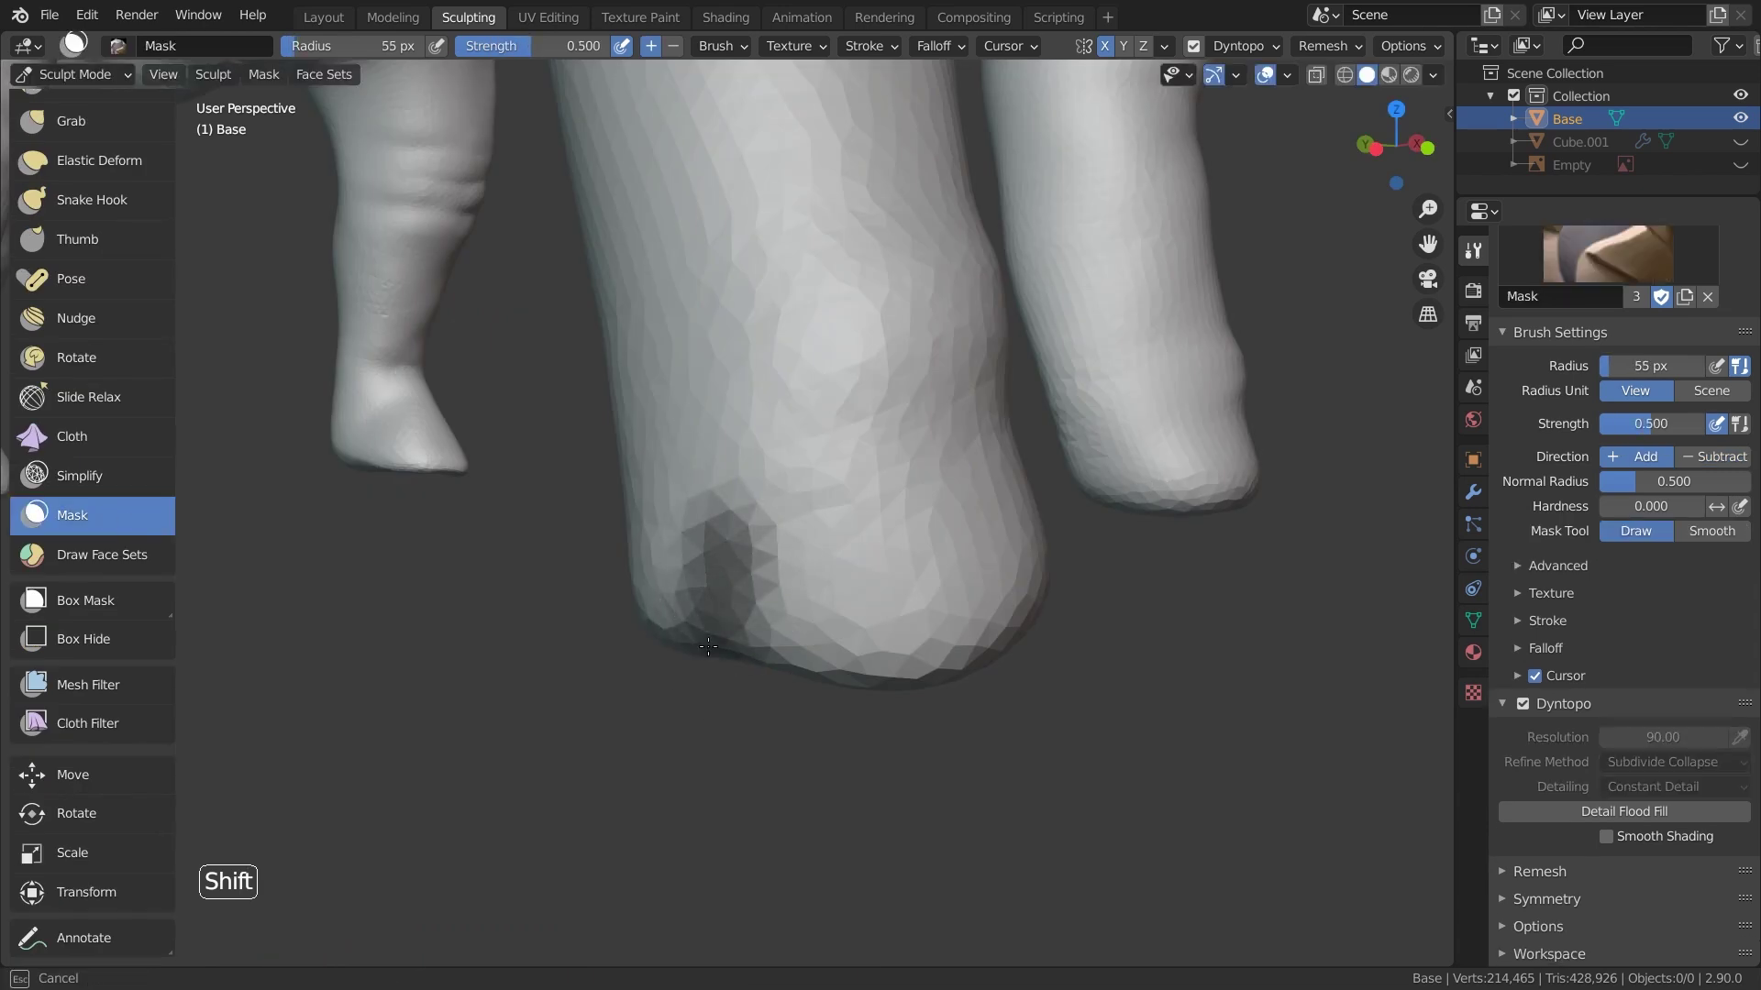
middle_drag(692, 654, 879, 687)
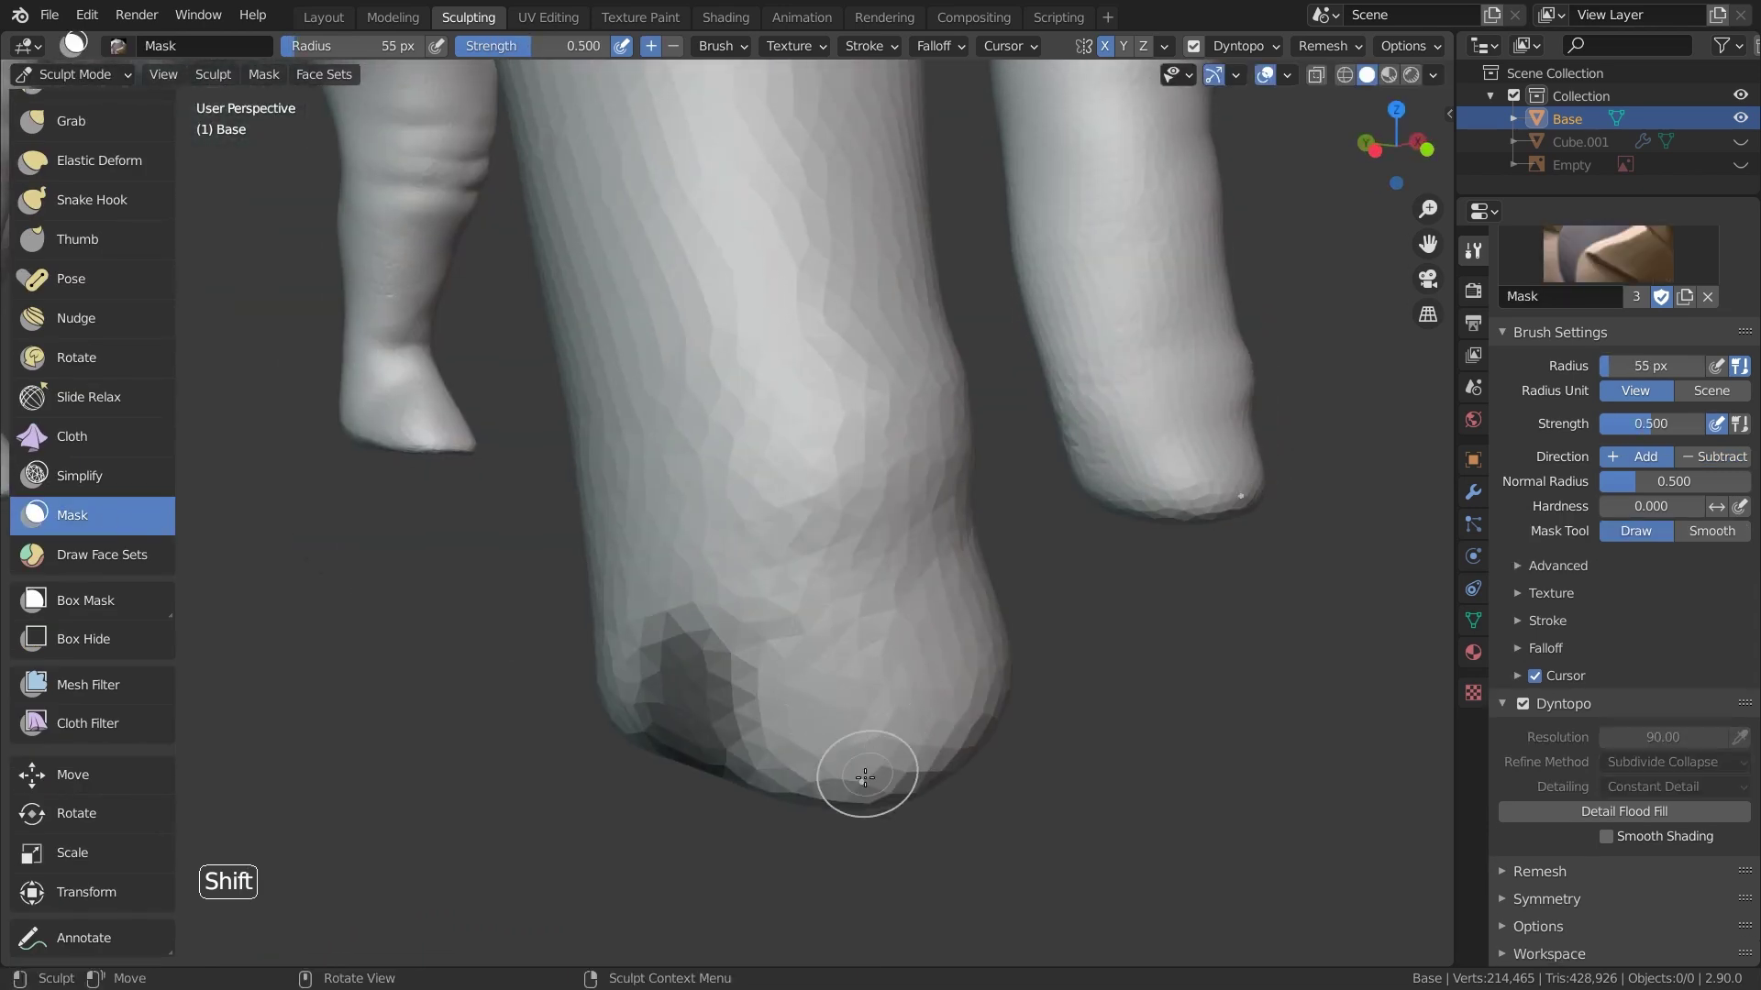
mouse_move(849, 784)
middle_down()
mouse_move(719, 712)
mouse_move(806, 617)
mouse_move(774, 618)
mouse_move(973, 612)
middle_up()
shift+drag(744, 591, 776, 585)
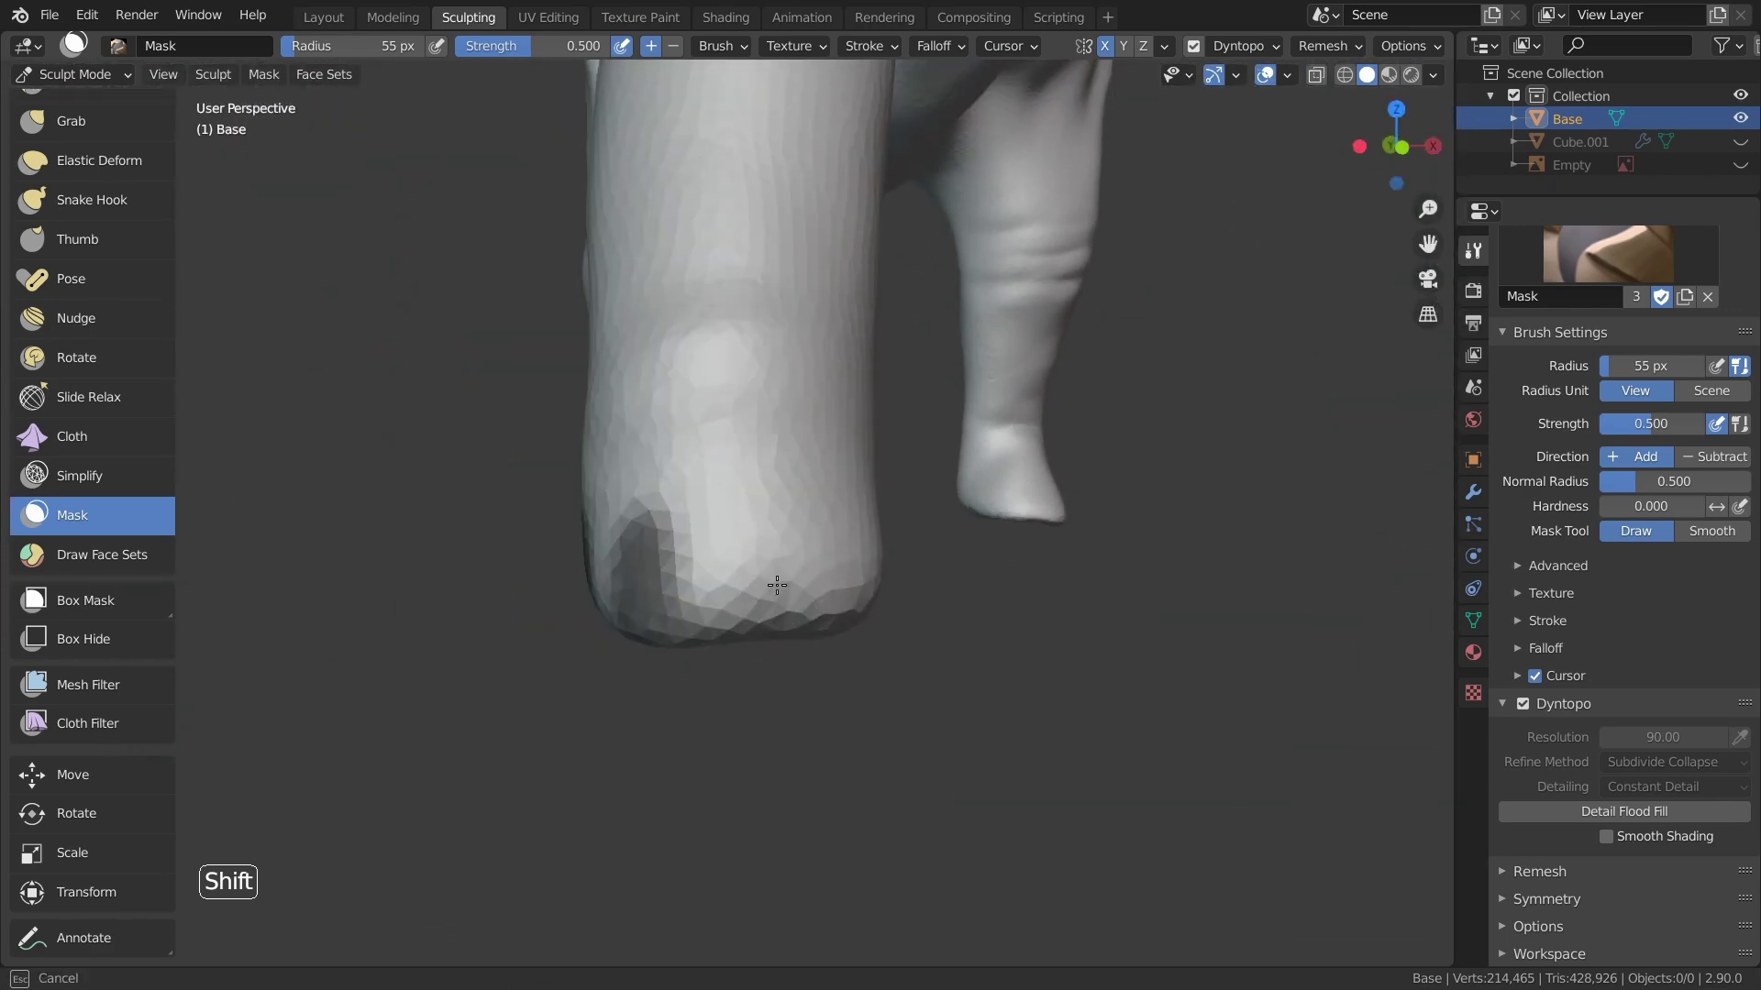
mouse_move(755, 586)
middle_down()
mouse_move(381, 510)
mouse_move(517, 620)
middle_up()
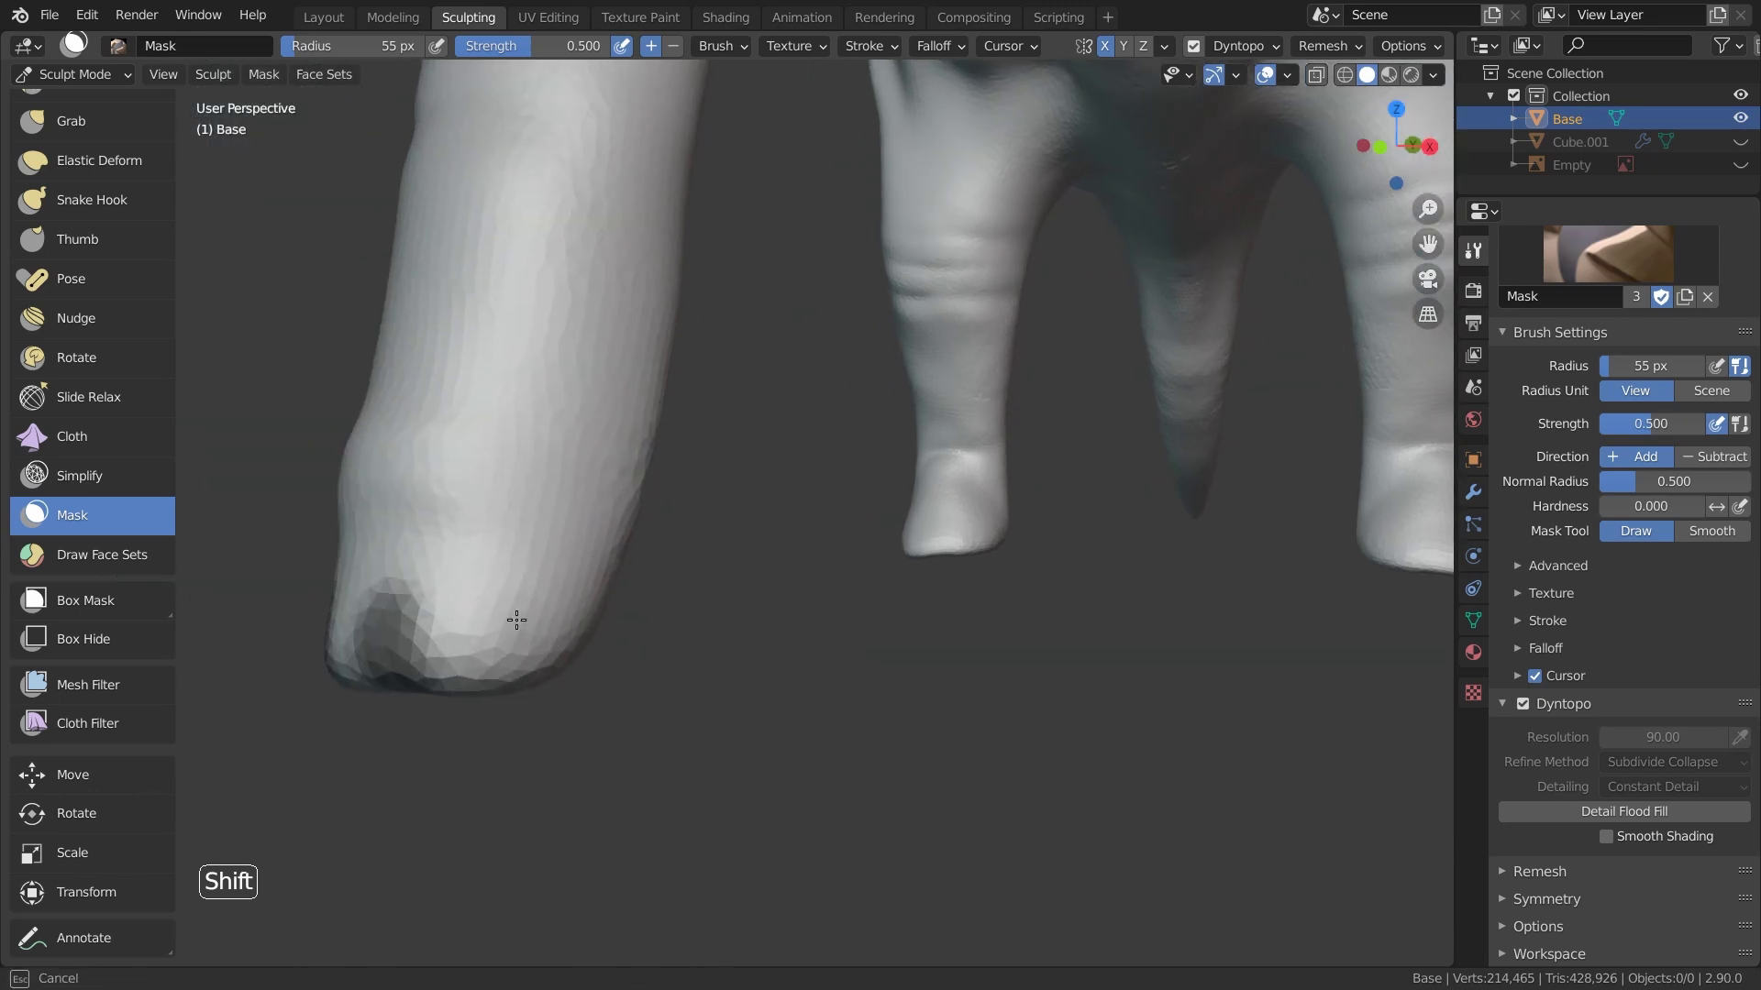
shift+middle_drag(492, 697, 768, 606)
click(264, 75)
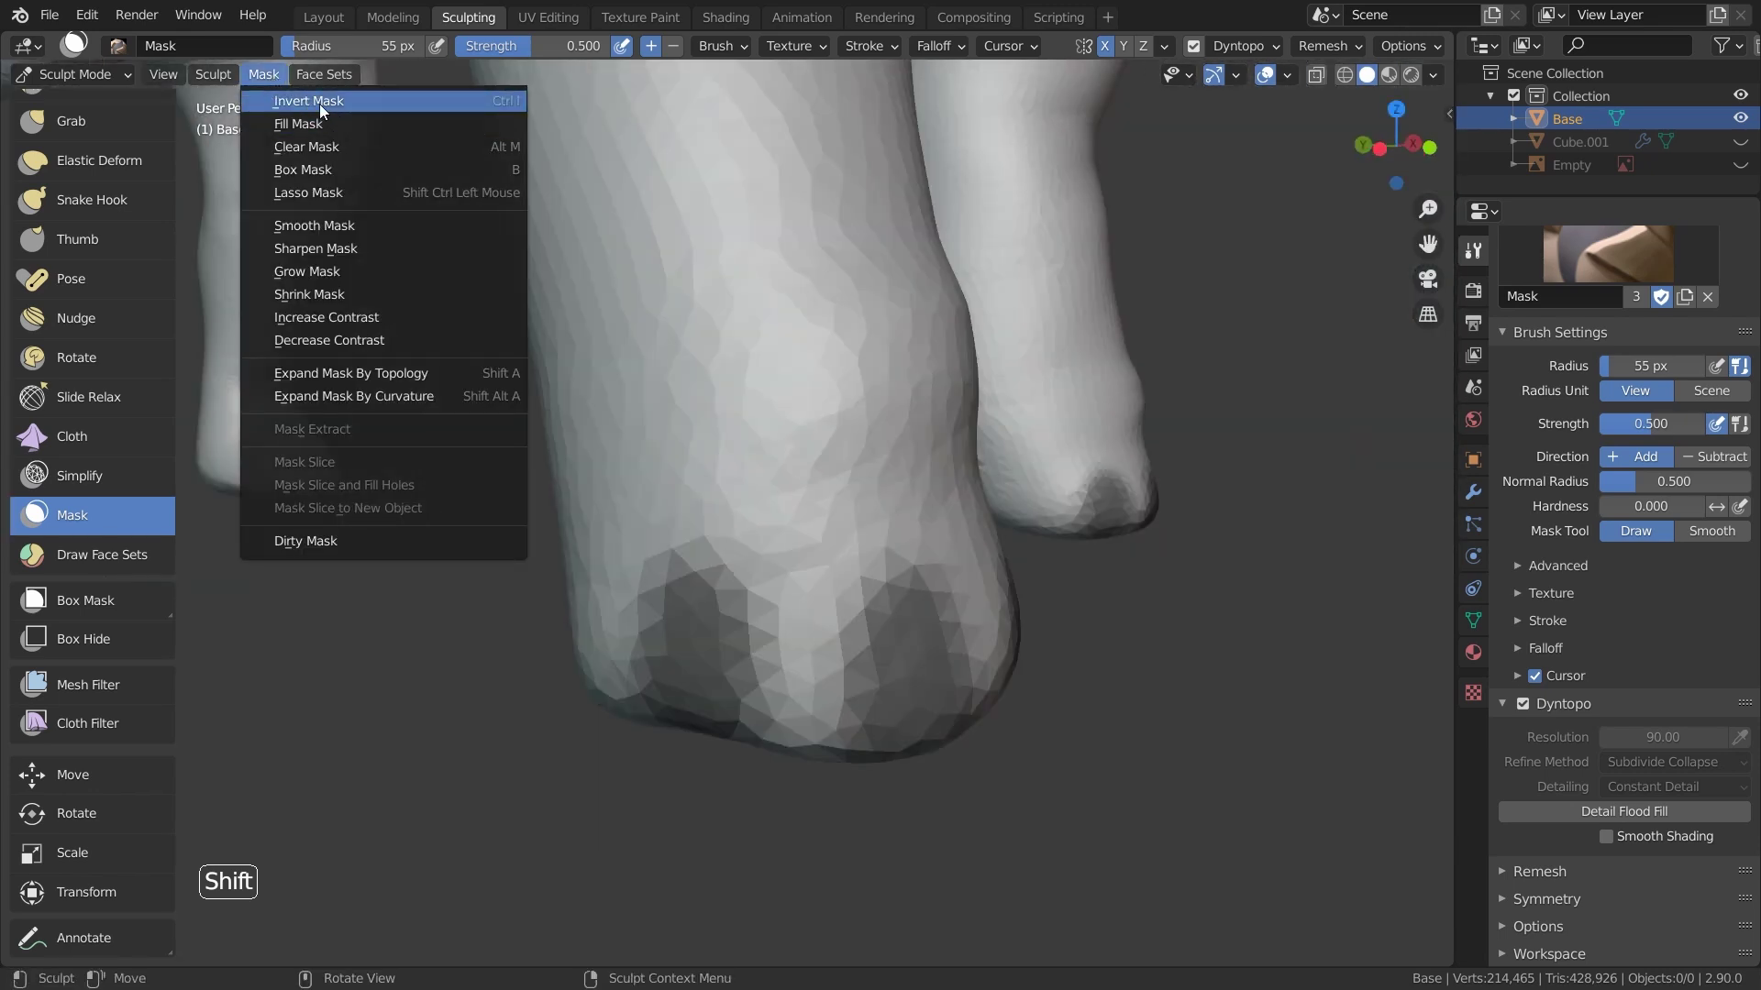
click(310, 105)
scroll(91, 734, up, 10)
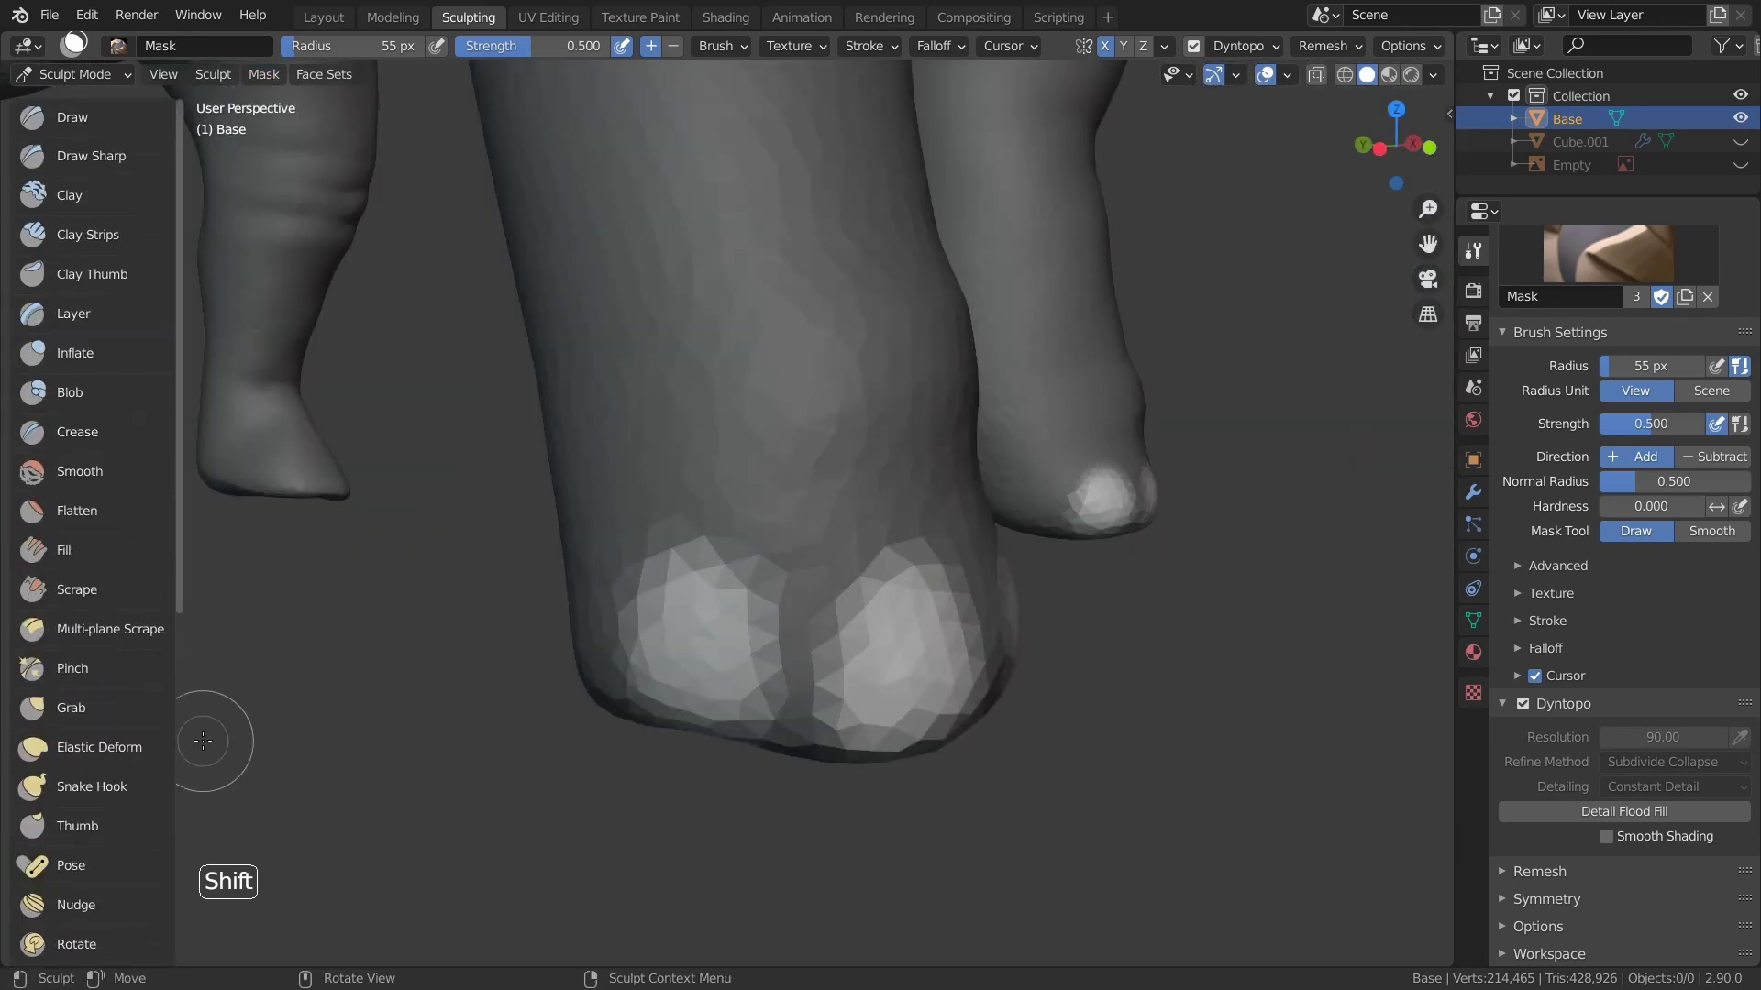
Build up and smooth the unmasked front toes with a 135 px Draw brush at strength 0.395
click(92, 117)
key(f)
click(646, 613)
mouse_move(646, 612)
shift+mouse_down()
mouse_move(794, 599)
mouse_move(712, 609)
shift+mouse_up()
middle_drag(854, 633, 981, 674)
mouse_move(519, 700)
shift+mouse_down()
mouse_move(651, 690)
mouse_move(660, 706)
shift+mouse_up()
mouse_move(660, 706)
middle_down()
mouse_move(510, 786)
mouse_move(415, 636)
middle_up()
drag(313, 612, 321, 633)
mouse_move(321, 633)
middle_down()
mouse_move(707, 746)
mouse_move(963, 605)
middle_up()
scroll(880, 601, up, 2)
shift+middle_drag(867, 535, 885, 377)
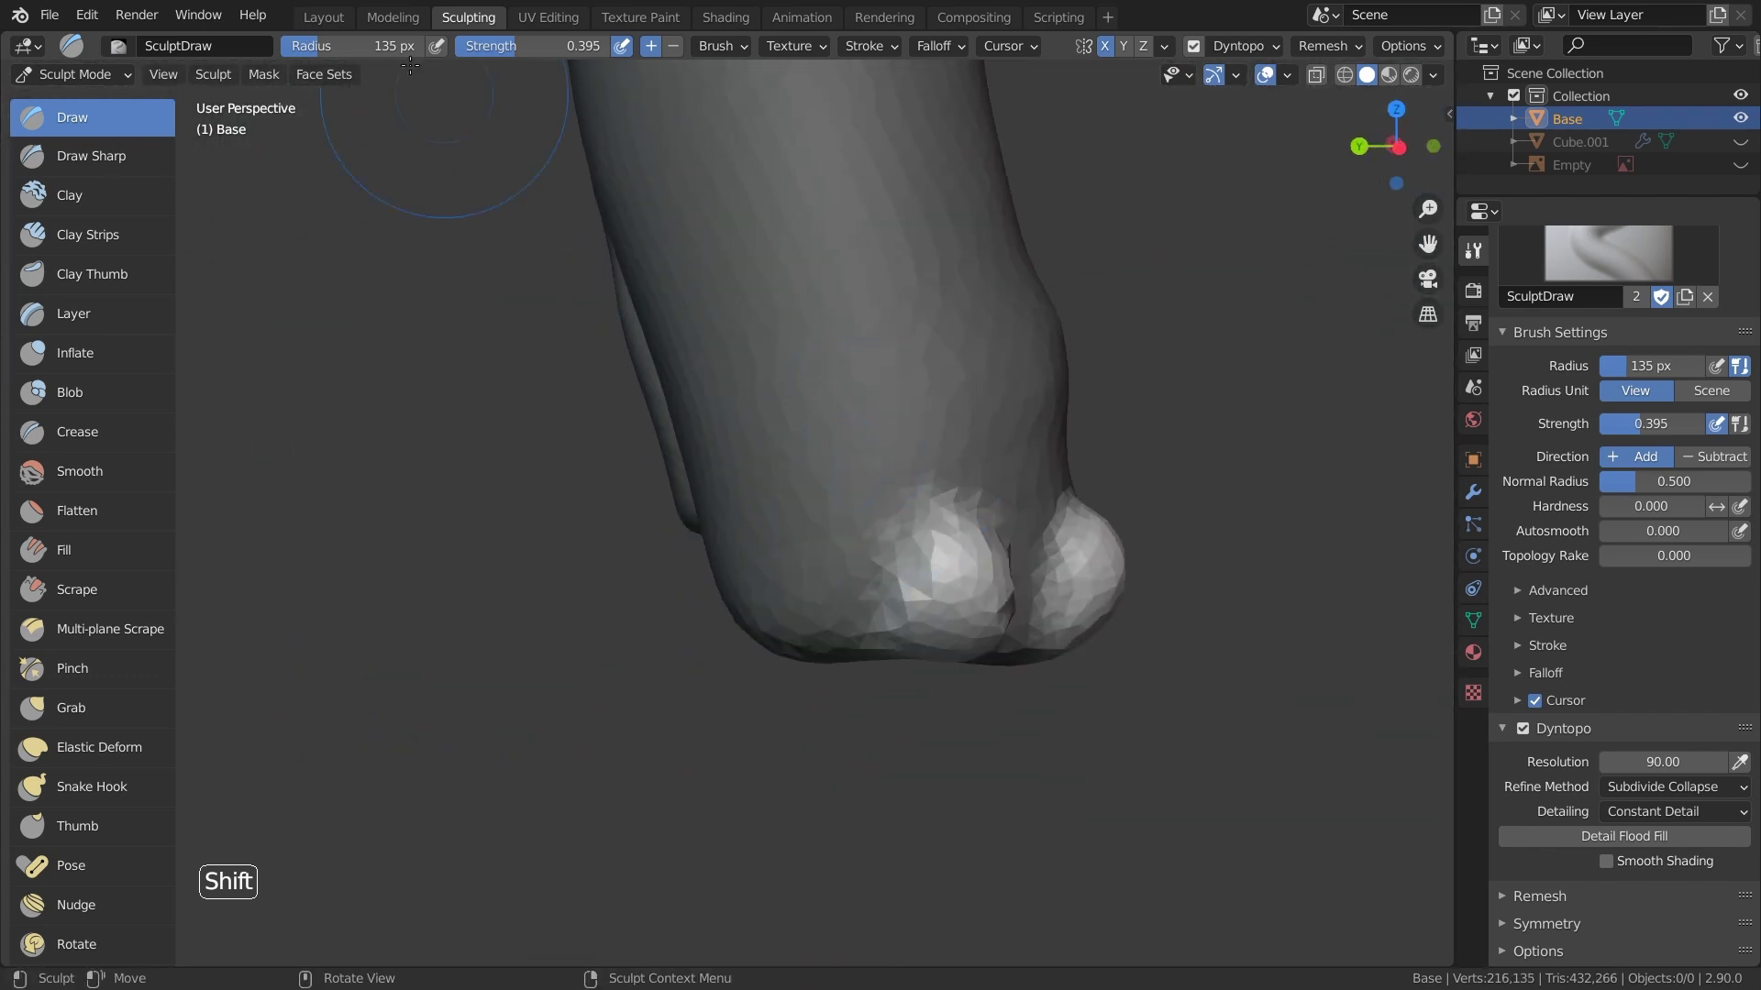
Invert the mask, and smooth the front foot around the toes with the Draw brush reduced to 61 px
click(173, 69)
click(289, 98)
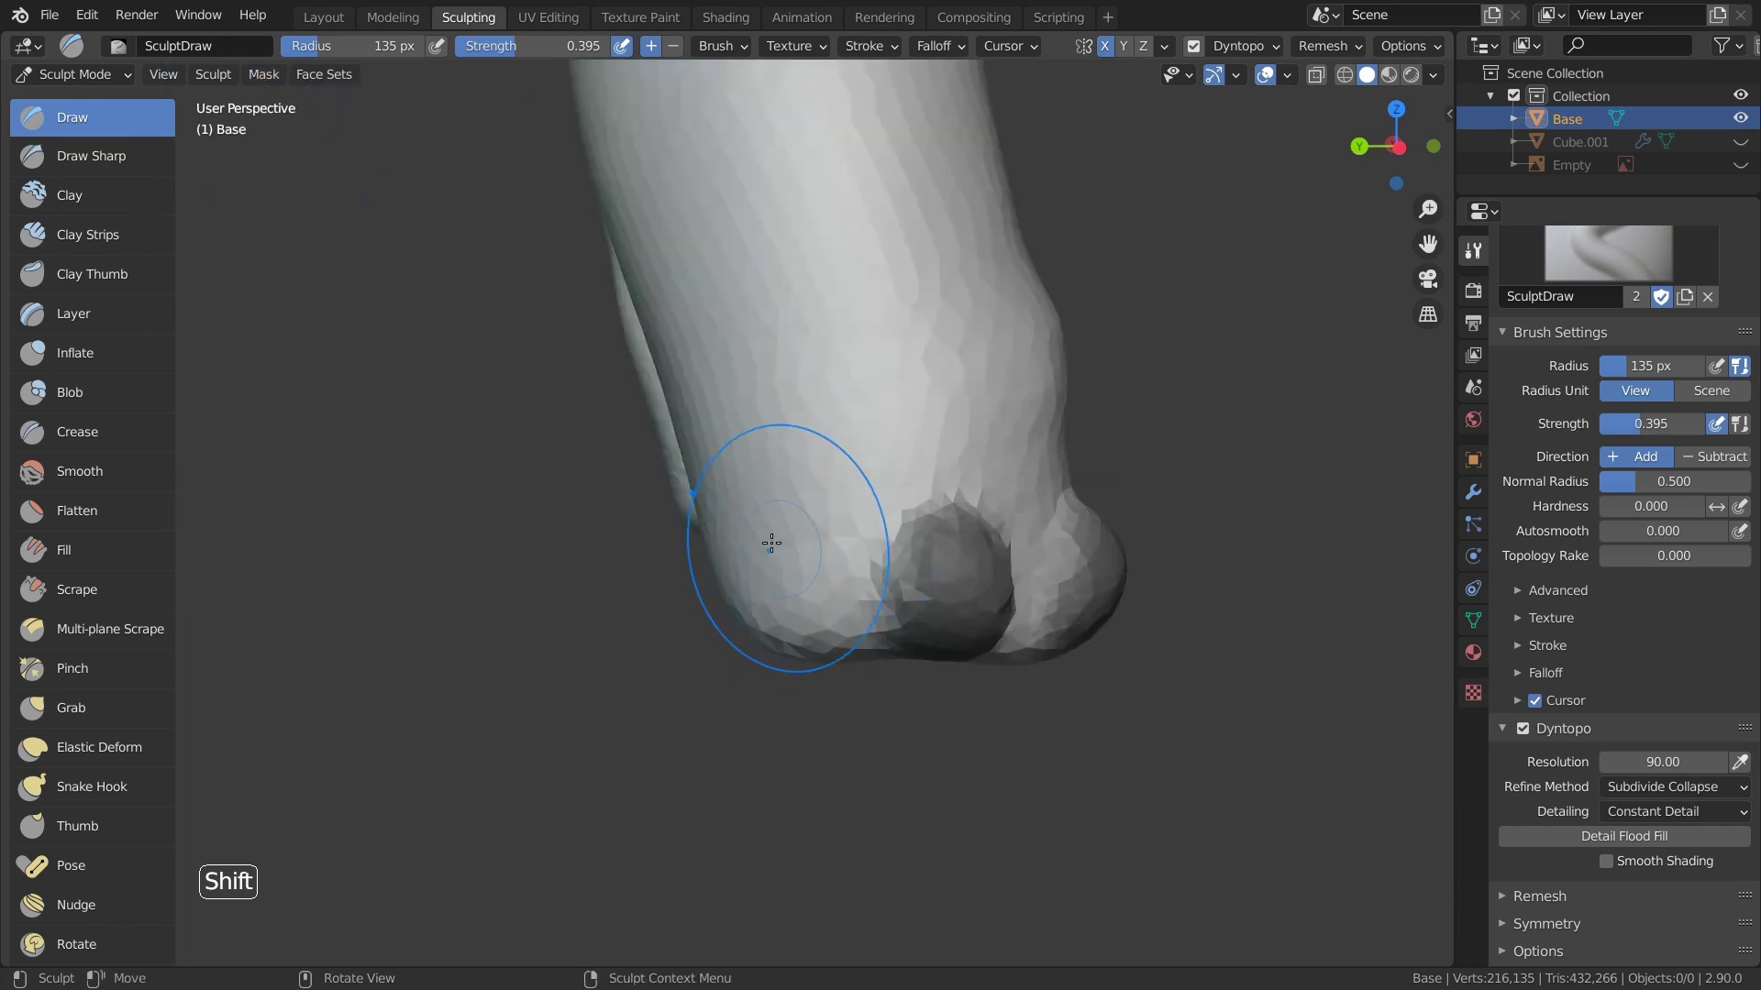
scroll(771, 542, up, 3)
shift+middle_drag(903, 548, 661, 471)
key(f)
click(592, 593)
shift+drag(740, 453, 763, 452)
middle_drag(763, 452, 668, 508)
shift+drag(554, 532, 607, 623)
shift+drag(709, 646, 679, 551)
mouse_move(678, 550)
middle_down()
mouse_move(586, 476)
mouse_move(610, 574)
mouse_move(565, 642)
middle_up()
shift+drag(565, 642, 618, 578)
middle_drag(617, 578, 561, 624)
shift+drag(561, 624, 597, 525)
Clear the mask from the front foot
scroll(600, 553, down, 5)
middle_drag(917, 621, 697, 569)
shift+middle_drag(697, 568, 881, 569)
scroll(880, 569, up, 2)
click(275, 74)
click(302, 146)
scroll(805, 500, down, 5)
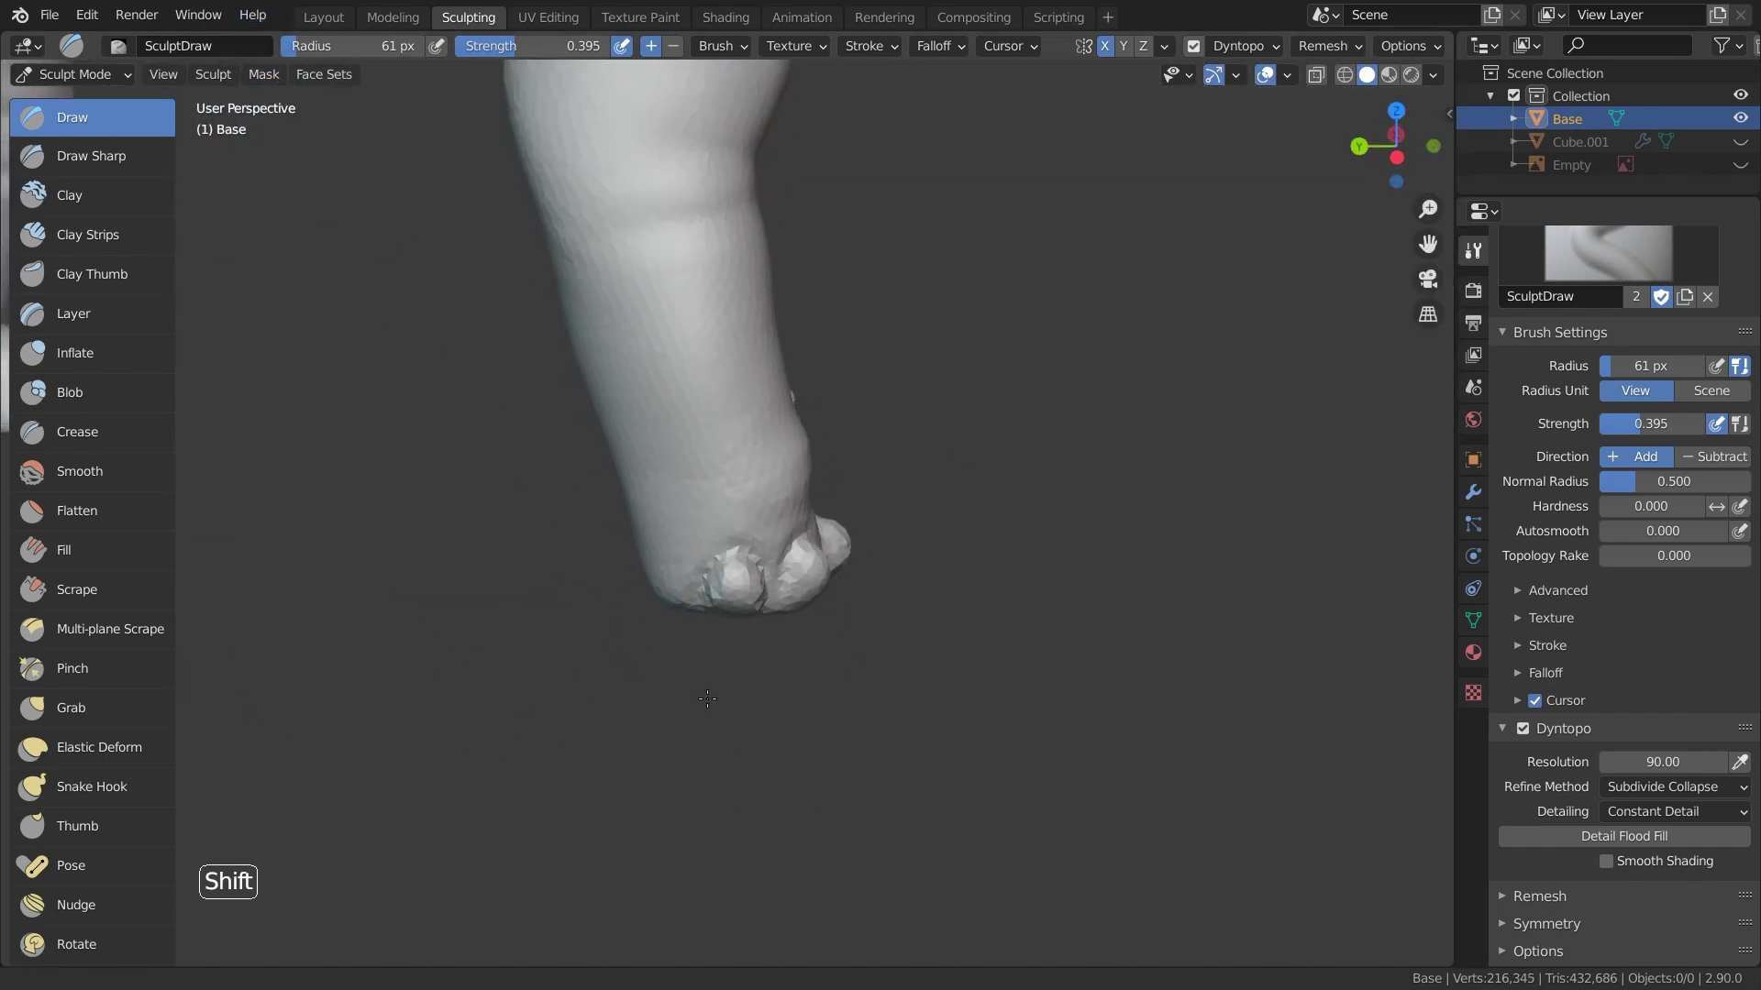
Reshape the front foot's toes from the right side view with a resized Grab brush
key(KP_3)
scroll(943, 514, up, 7)
mouse_move(1008, 404)
shift+middle_down()
mouse_move(852, 370)
mouse_move(962, 367)
shift+middle_up()
scroll(962, 367, up, 1)
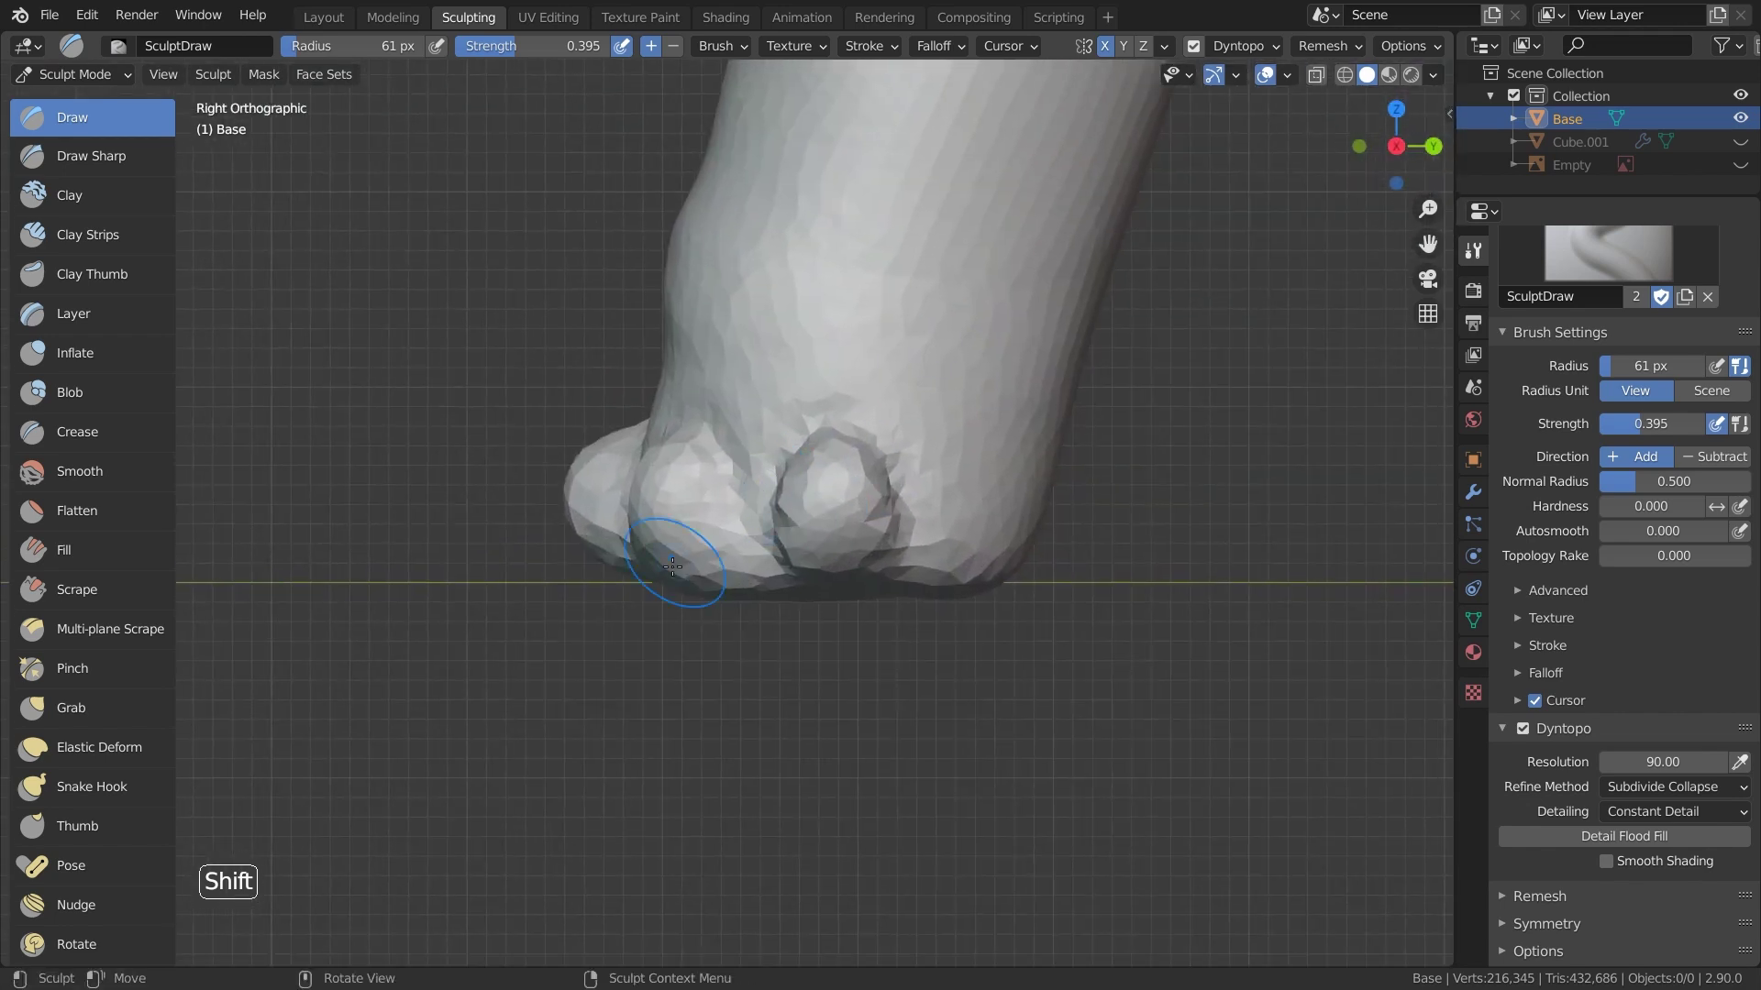
key(g)
key(f)
click(918, 340)
drag(554, 506, 619, 518)
Paint toe areas around the rear foot with a 68 px Mask brush at strength 0.500
key(f)
click(684, 395)
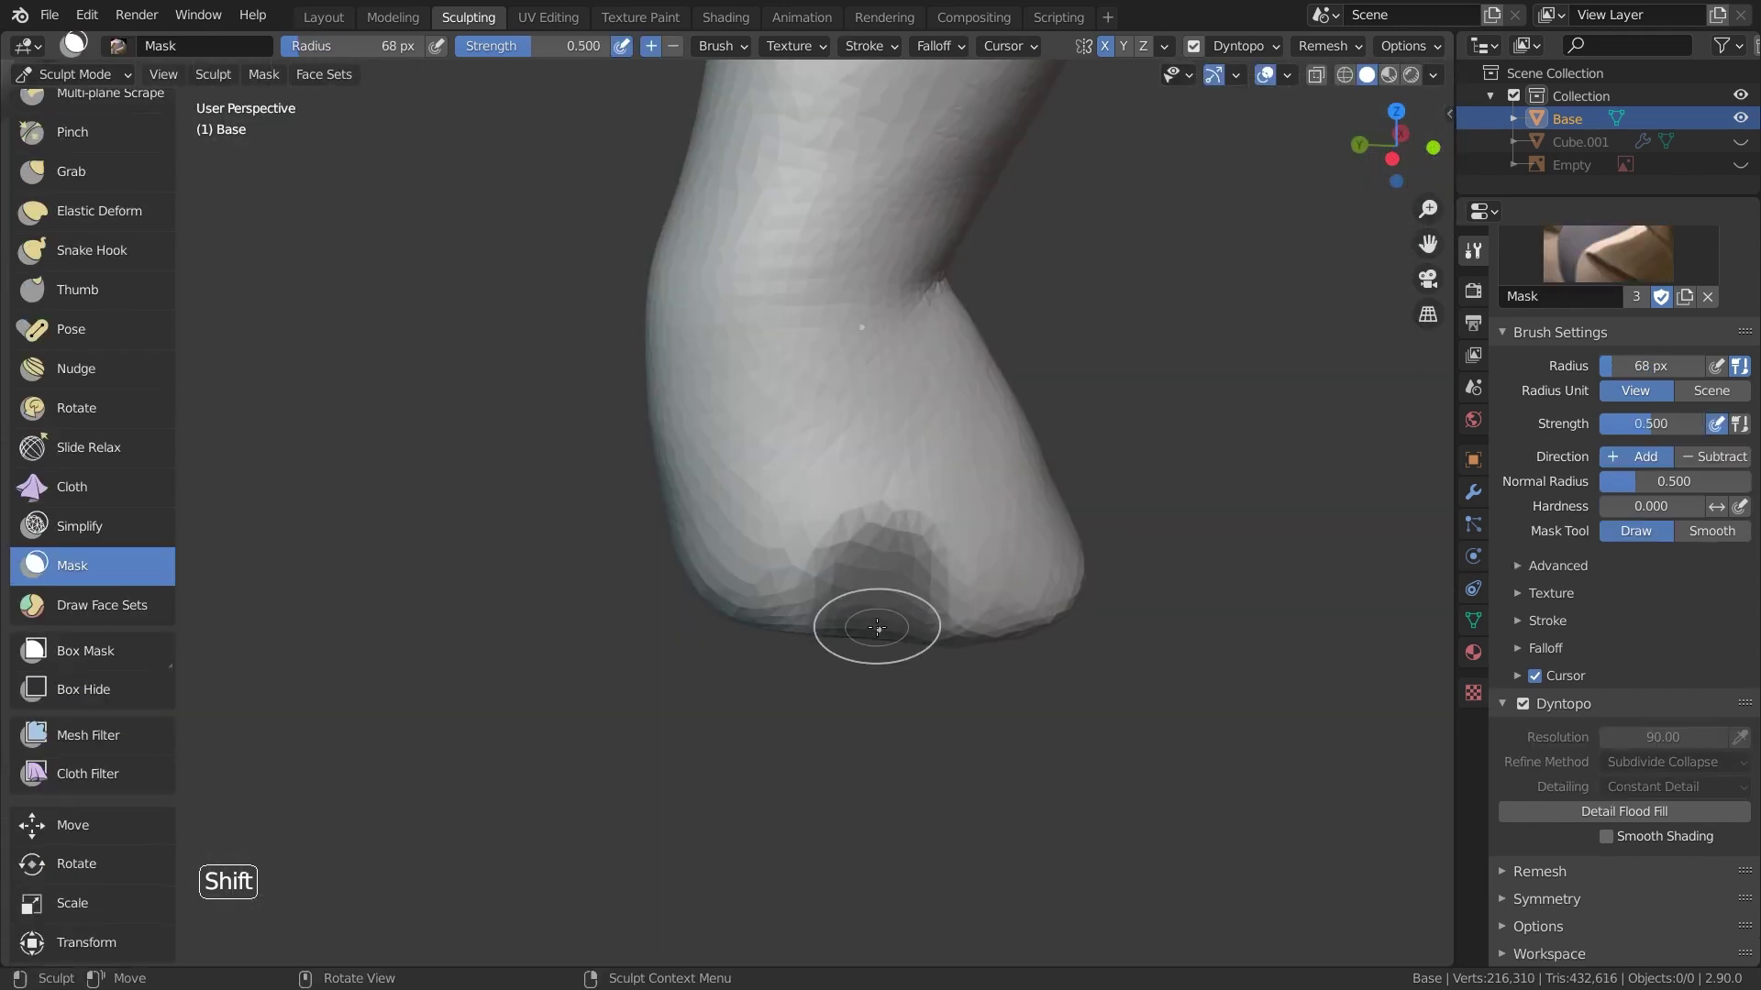
middle_drag(877, 625, 807, 606)
drag(1015, 610, 1063, 652)
middle_drag(1055, 642, 871, 660)
drag(814, 724, 912, 784)
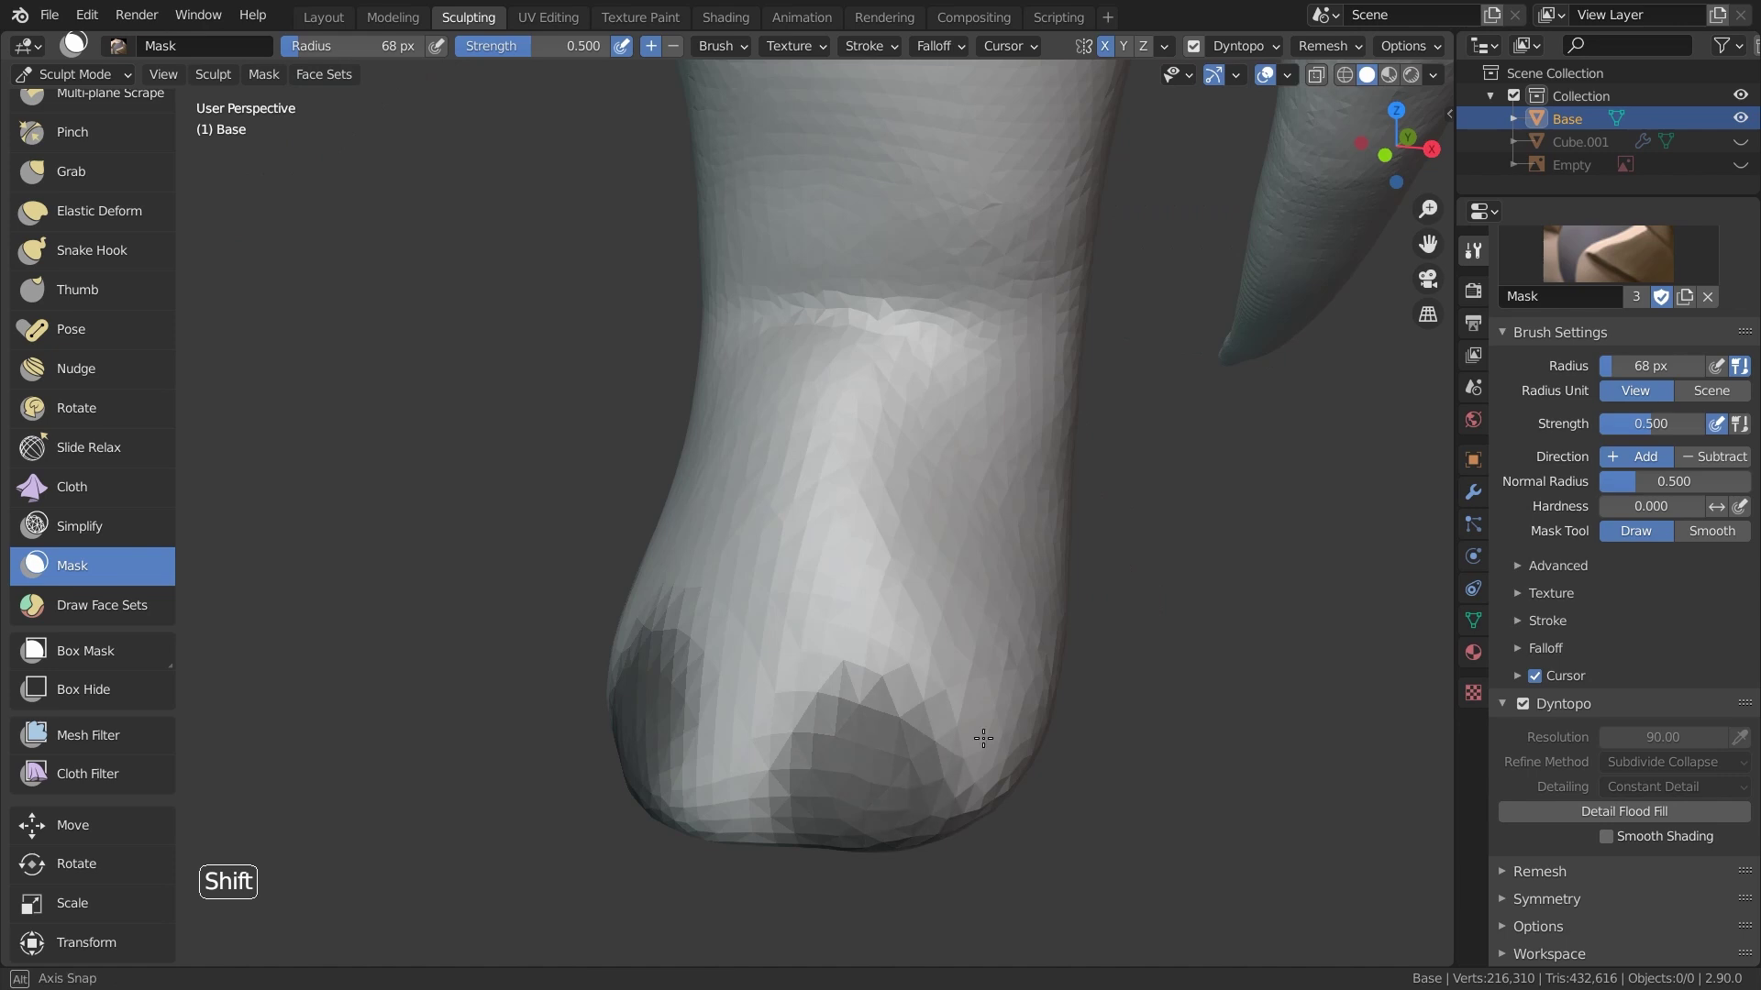
middle_drag(982, 735, 734, 696)
drag(670, 642, 760, 657)
Invert the mask to raise the rear toes with the Draw brush, and clear the mask when the toes are shaped
key(ctrl+i)
key(x)
middle_drag(510, 669, 491, 839)
click(263, 74)
click(306, 147)
Finish the rear toes with a 57 px Draw brush at strength 0.395, and save the file
mouse_move(630, 652)
mouse_down()
mouse_move(669, 578)
mouse_move(633, 647)
mouse_up()
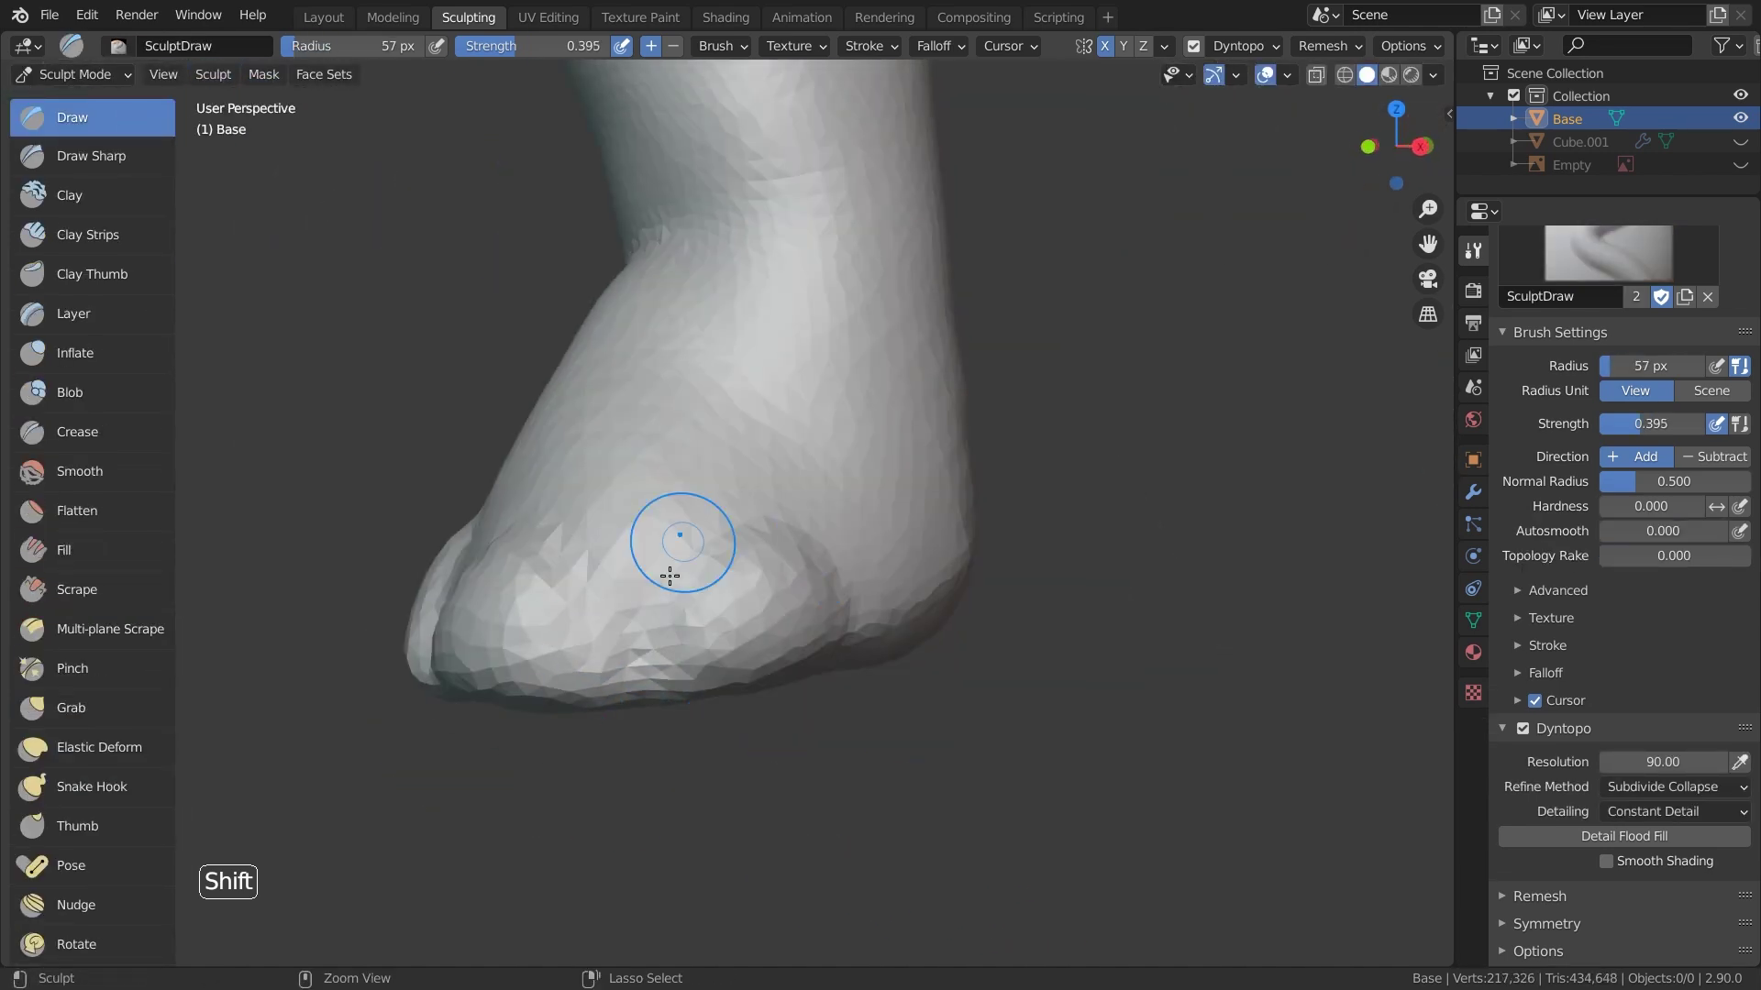
mouse_move(632, 647)
middle_down()
mouse_move(896, 827)
mouse_move(855, 802)
mouse_move(1137, 645)
middle_up()
scroll(855, 801, down, 8)
key(ctrl+s)
shift+middle_drag(1137, 110, 935, 587)
scroll(936, 409, down, 5)
scroll(957, 452, up, 2)
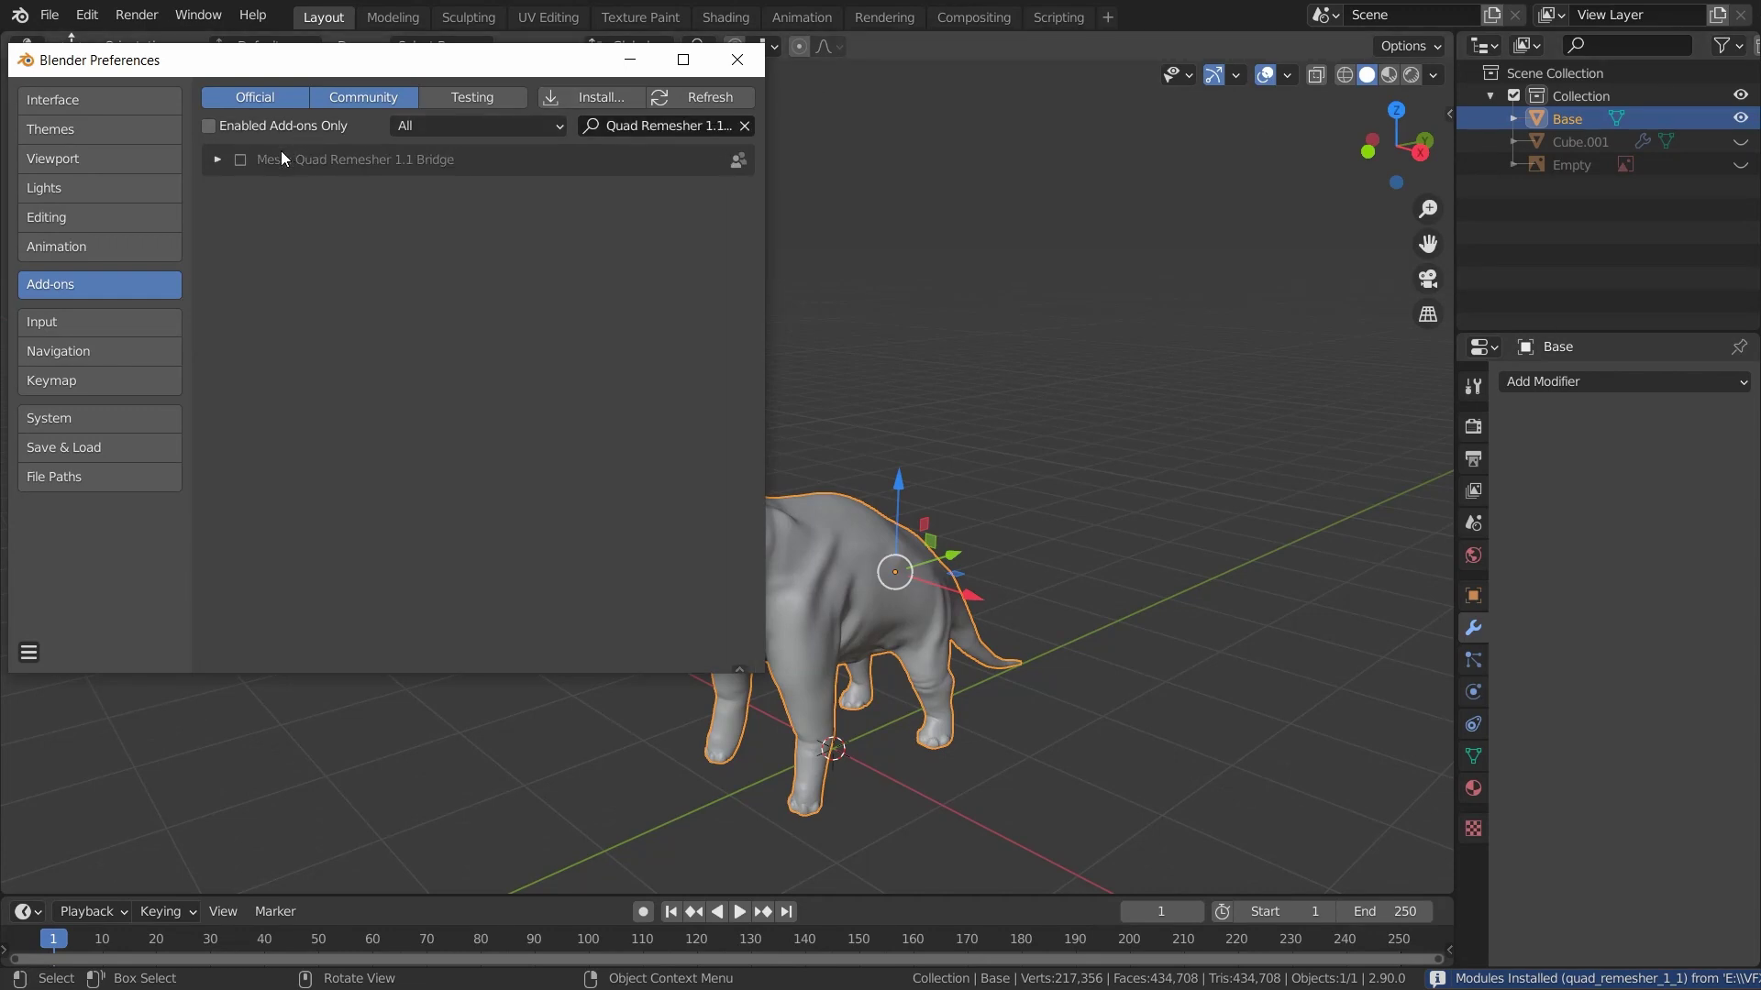
Enable the Quad Remesher 1.1 Bridge add-on and expand its details
click(246, 162)
click(218, 161)
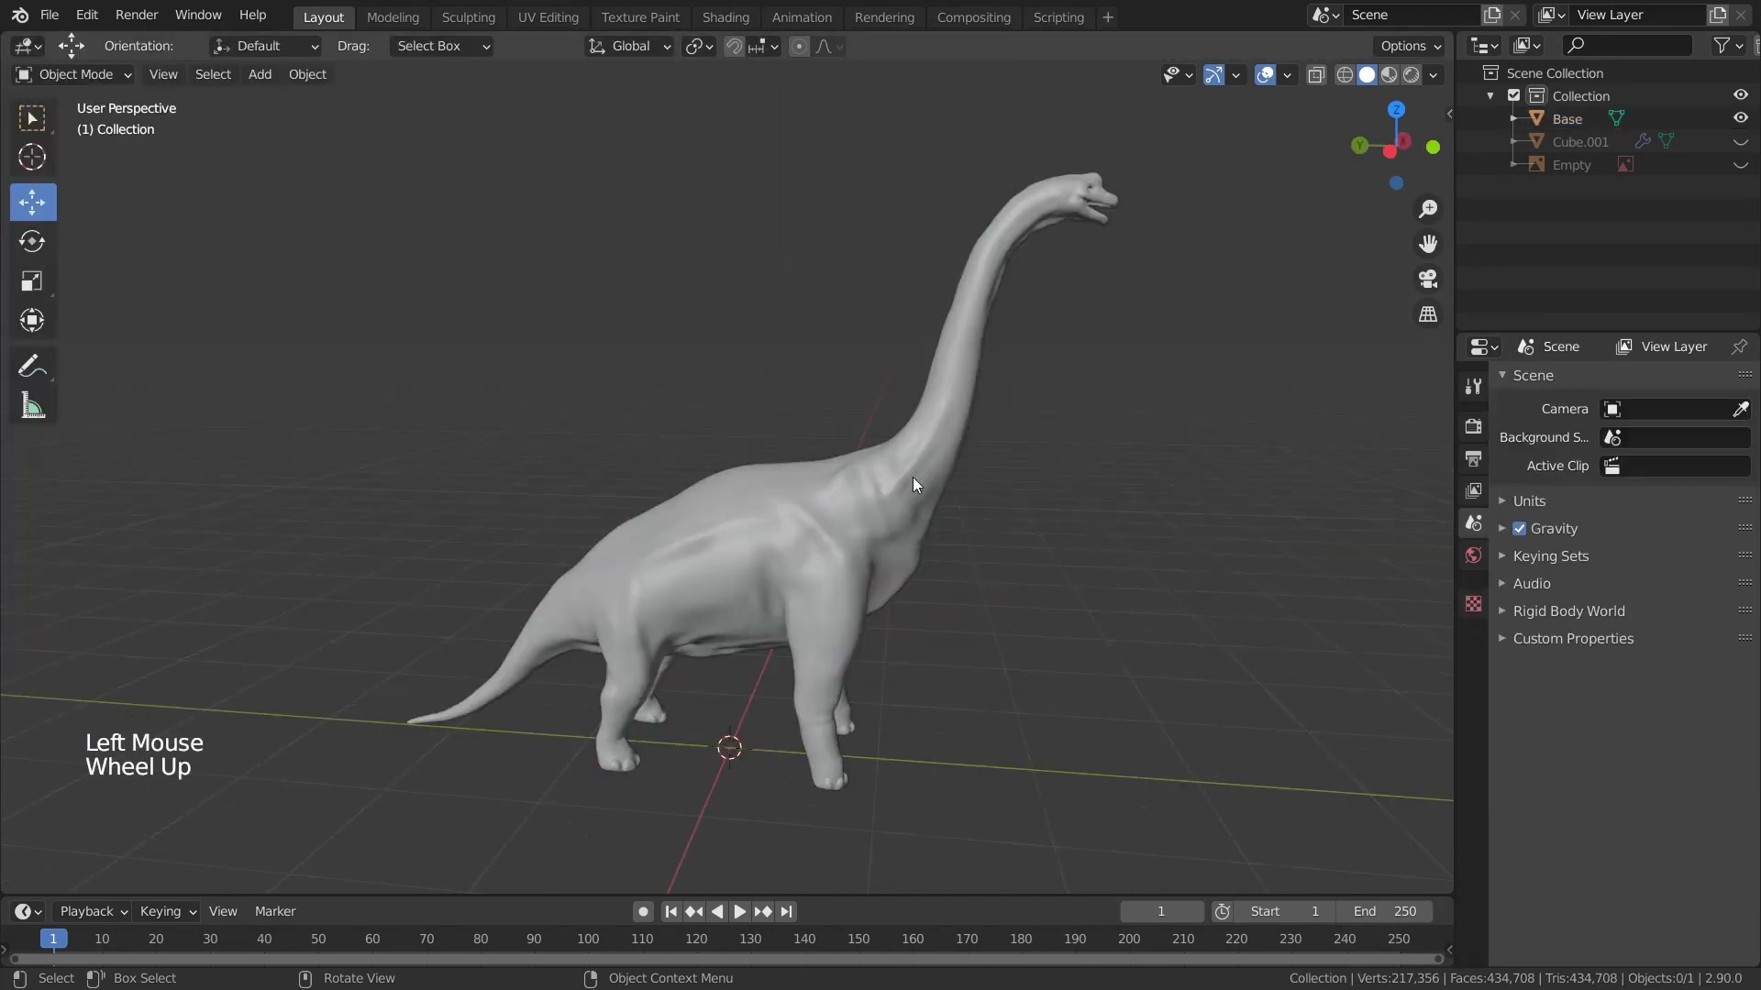
Remesh the dinosaur with Quad Remesher at a quad count of 20000 with X symmetry, and turn on the wireframe overlay
click(913, 483)
key(n)
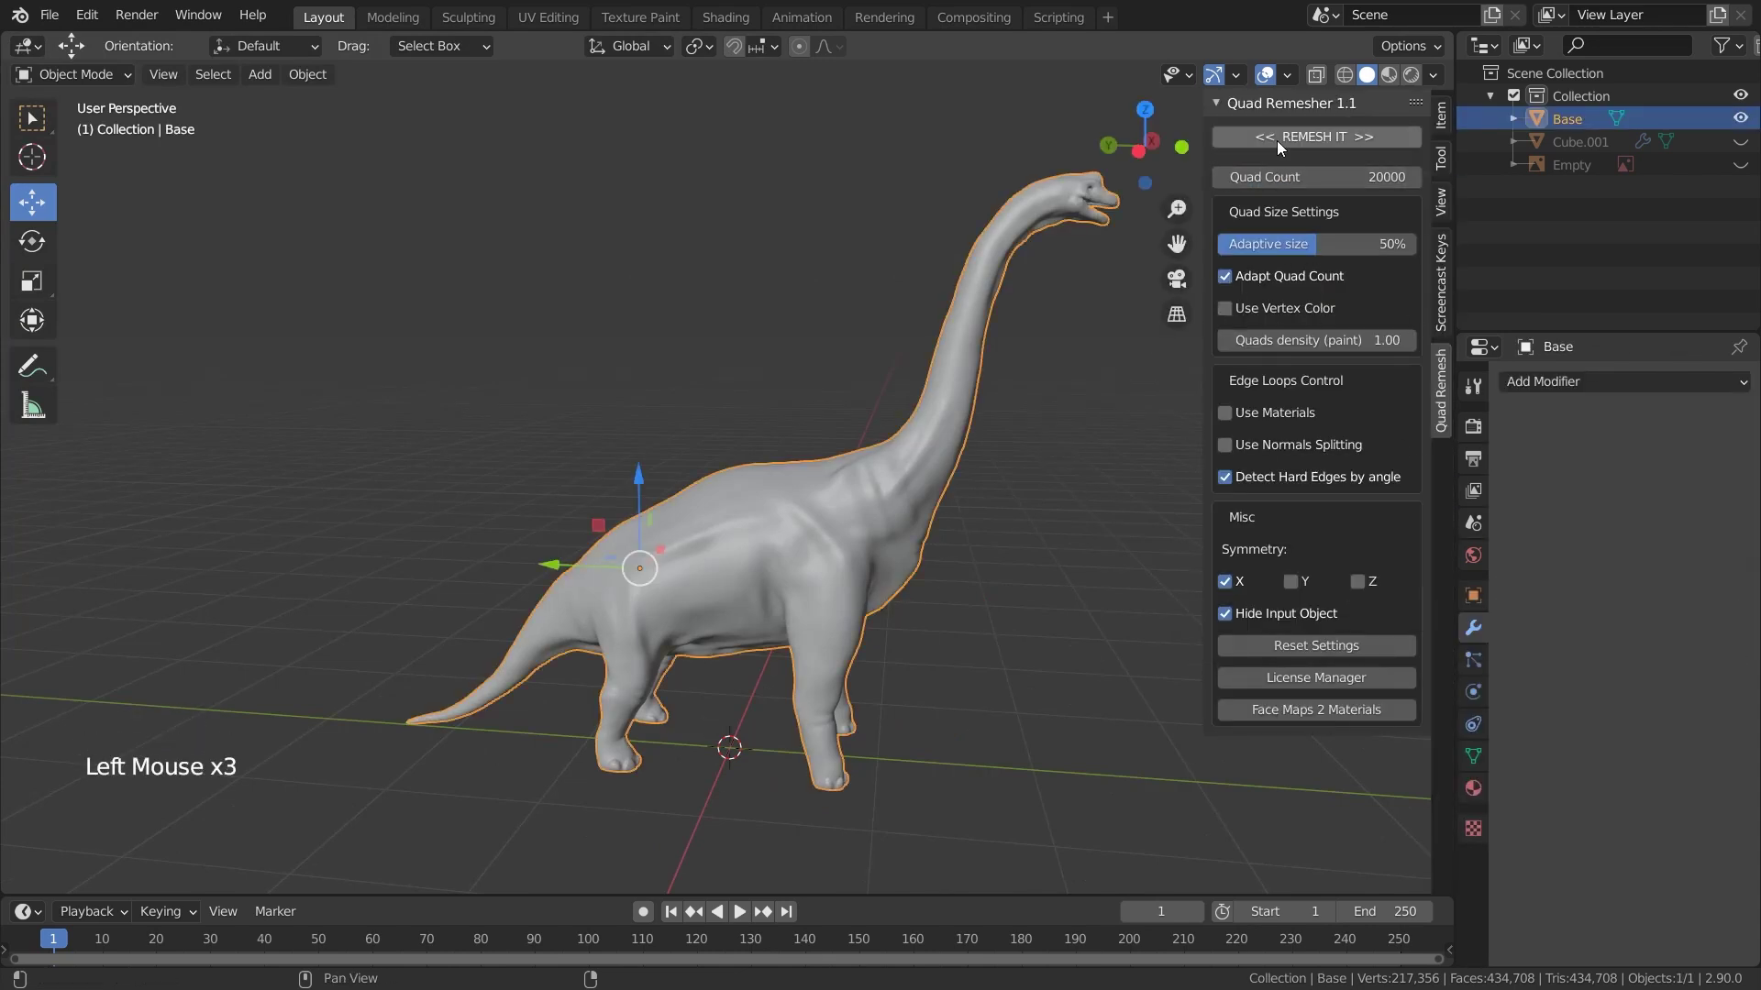
click(1286, 74)
click(1143, 455)
click(1112, 413)
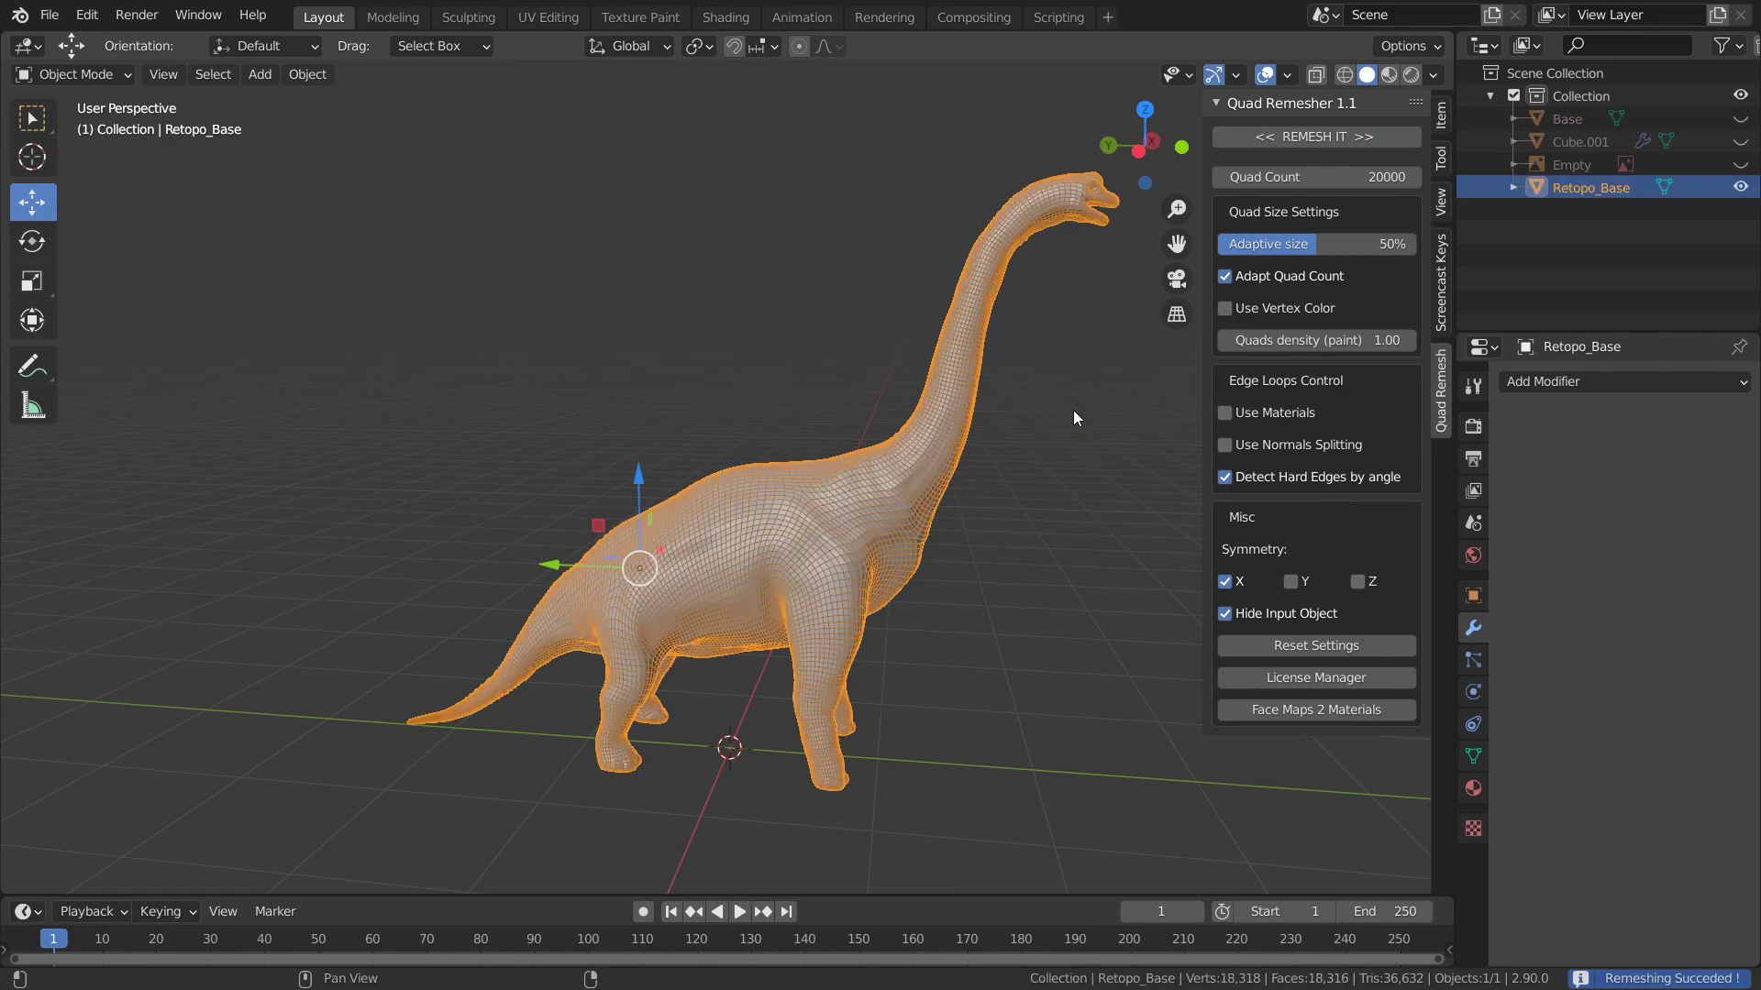
Compare the topology of Retopo_Base with the original Base mesh by swapping their visibility
scroll(1027, 421, up, 2)
click(1128, 396)
middle_drag(1092, 452, 1055, 468)
shift+middle_drag(999, 486, 885, 491)
click(1740, 118)
click(1740, 186)
scroll(878, 501, up, 2)
scroll(879, 501, down, 1)
scroll(885, 491, up, 2)
middle_drag(885, 490, 876, 454)
scroll(851, 521, up, 2)
scroll(876, 454, down, 3)
middle_drag(876, 454, 953, 403)
shift+middle_drag(954, 403, 1040, 64)
scroll(767, 440, up, 2)
shift+middle_drag(766, 438, 789, 431)
click(1740, 186)
click(1739, 117)
Examine the edge flow of the remeshed dinosaur across the body, neck and head
scroll(837, 287, down, 2)
middle_drag(825, 312, 779, 477)
scroll(797, 396, down, 1)
scroll(798, 397, down, 1)
shift+middle_drag(779, 476, 775, 495)
middle_drag(775, 495, 774, 507)
scroll(688, 354, up, 1)
scroll(688, 354, down, 1)
shift+middle_drag(688, 354, 817, 464)
scroll(779, 385, up, 3)
scroll(807, 440, up, 3)
scroll(817, 464, up, 1)
Show the remeshed head and neck from the right with X-ray enabled, and turn off the wireframe overlay
click(776, 367)
key(KP_3)
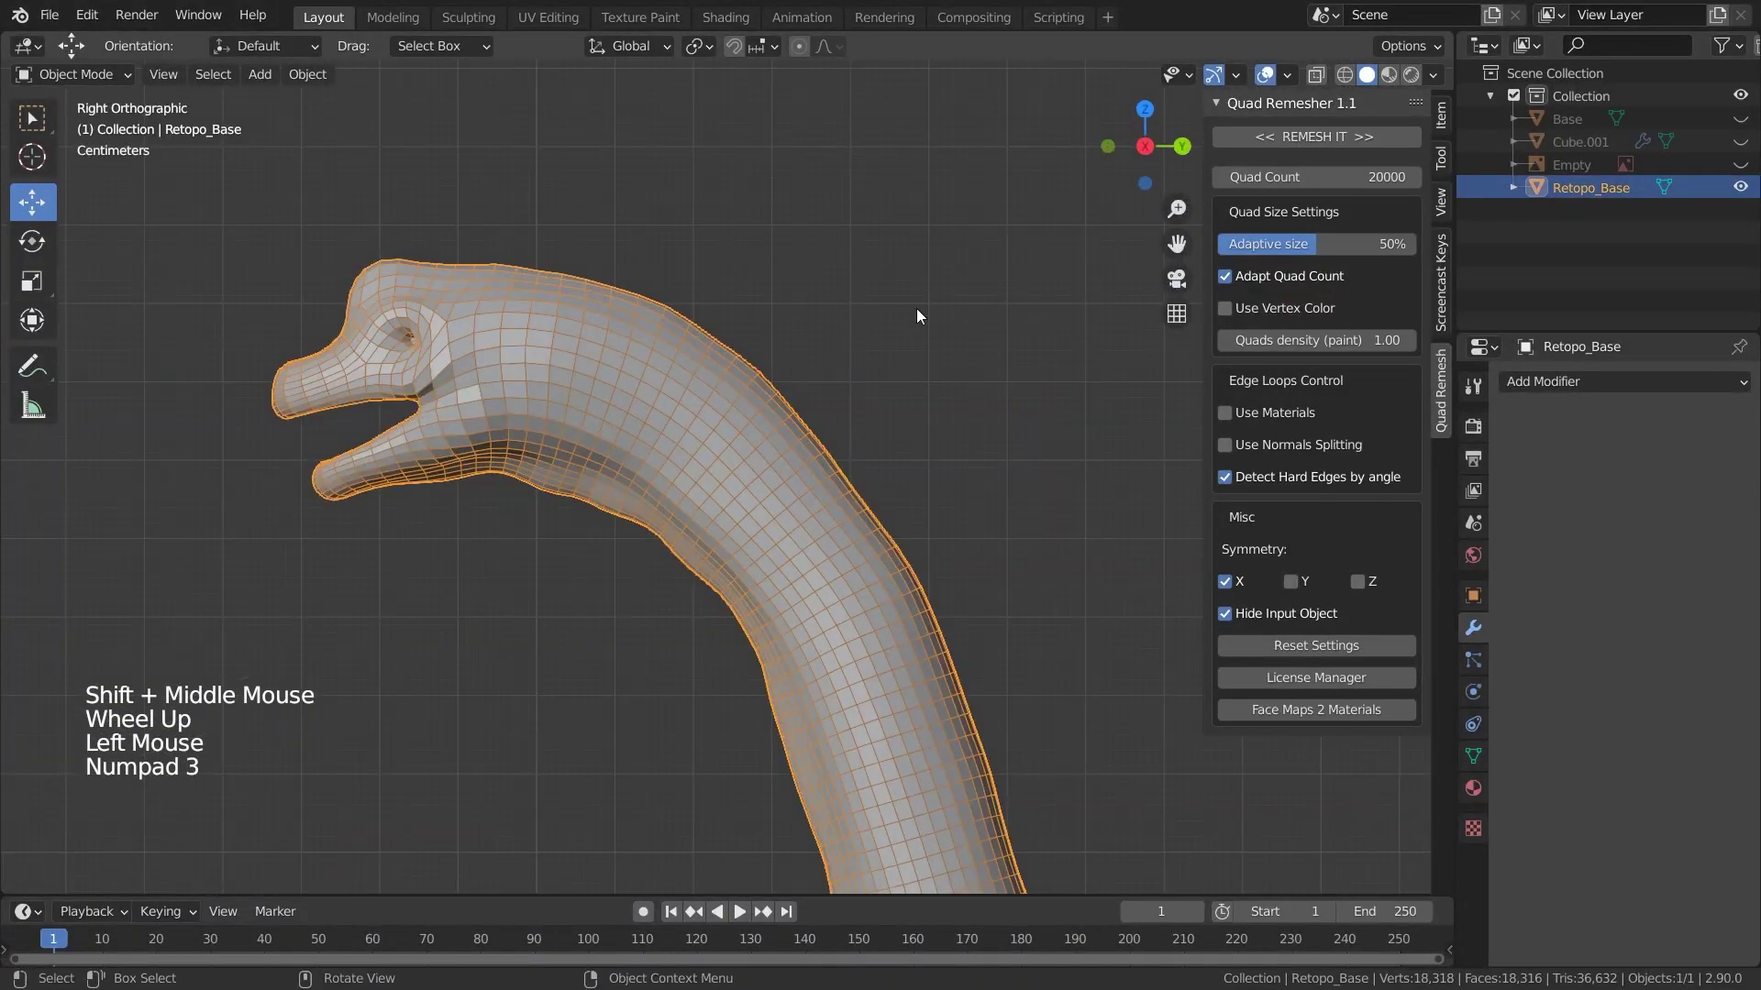
click(1316, 75)
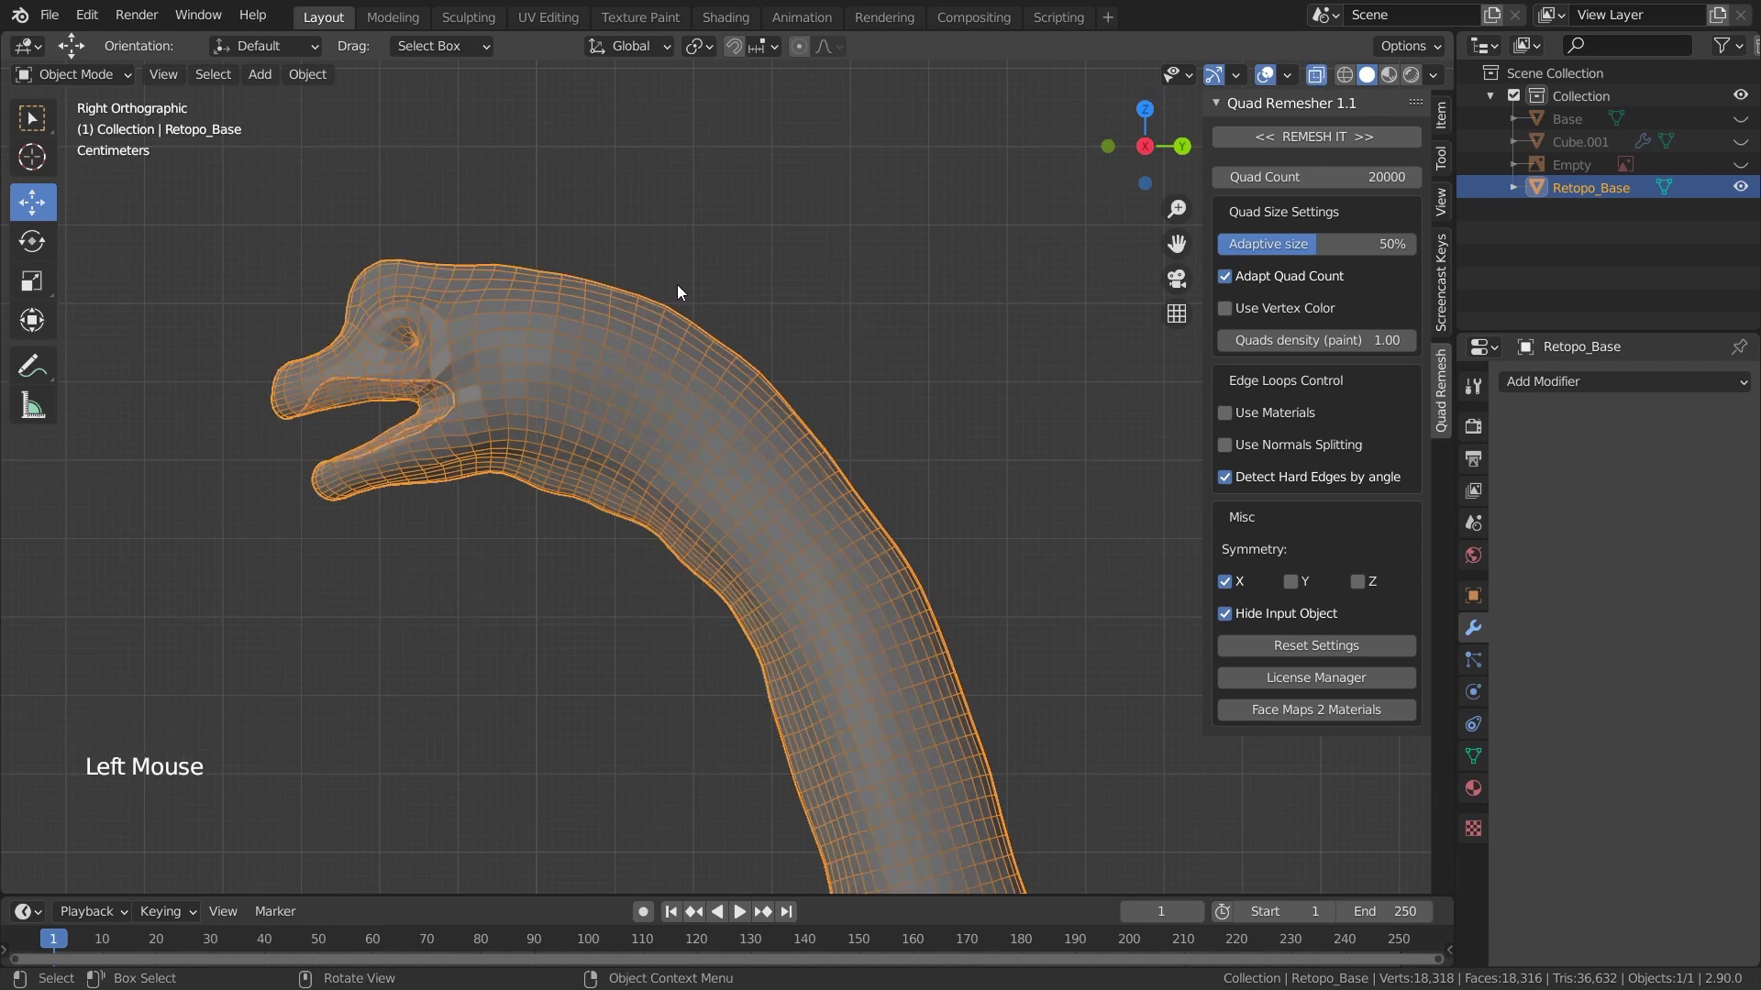
click(1287, 75)
click(1143, 455)
click(1070, 409)
Hide the sidebar and select the Retopo_Base mesh in the viewport
key(m)
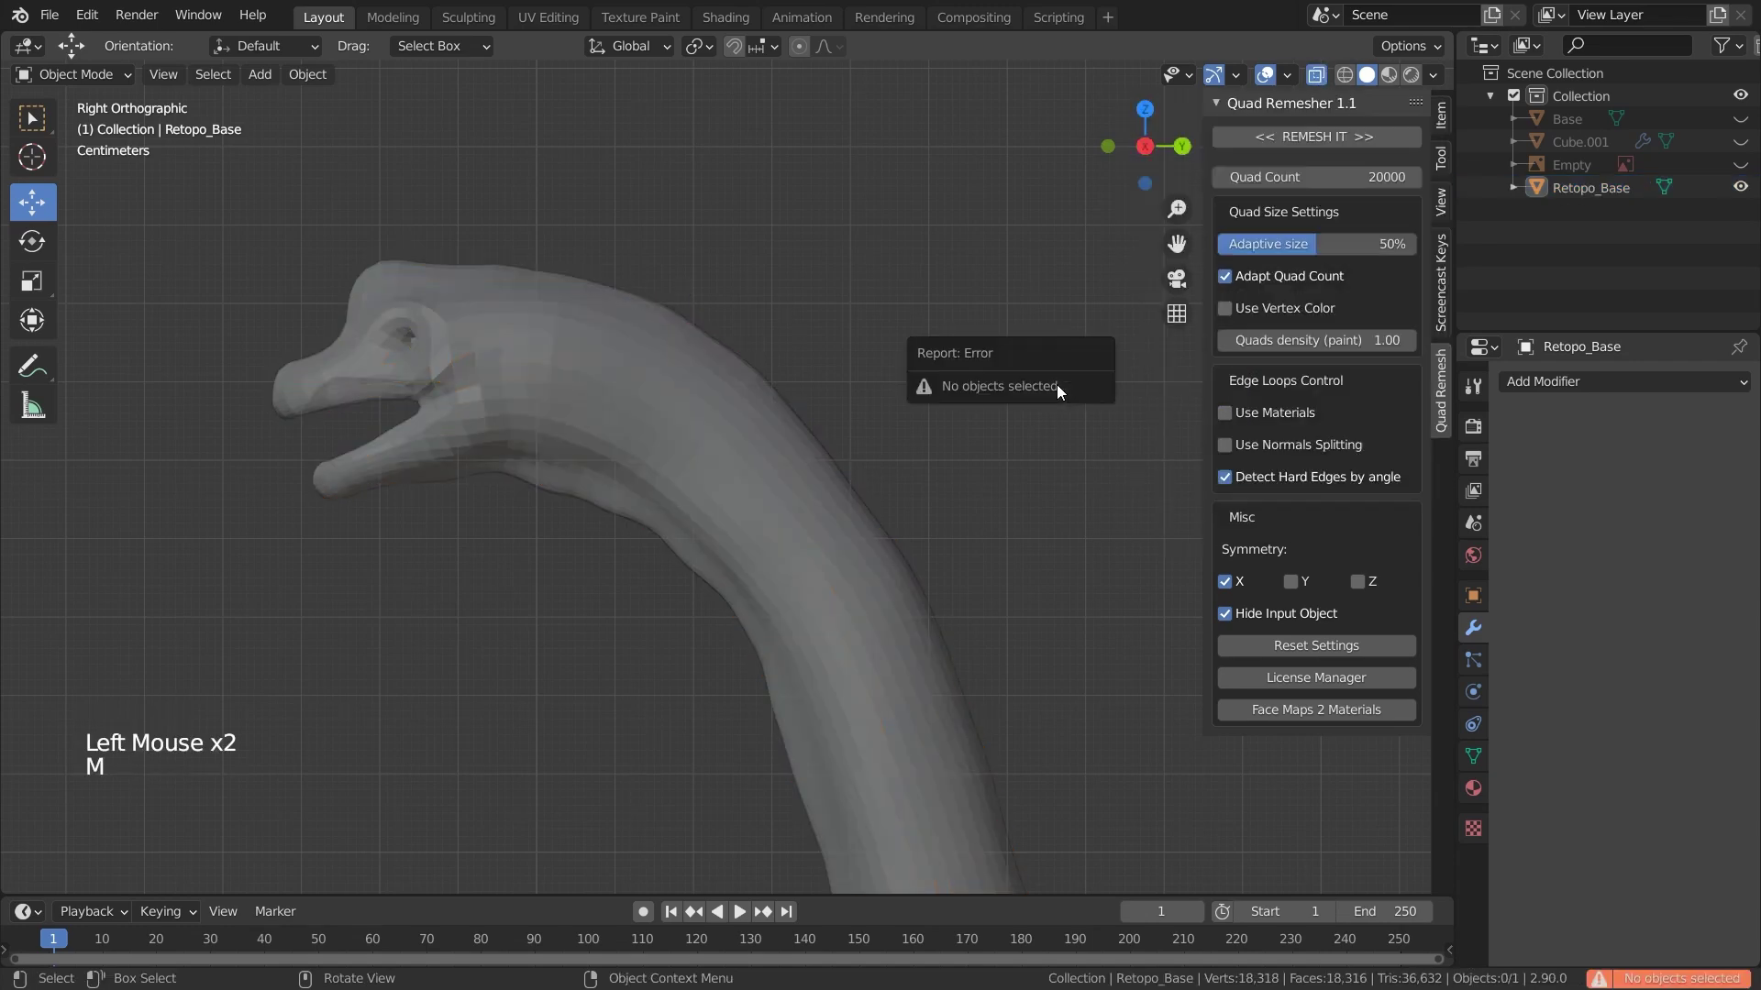
key(n)
scroll(734, 349, up, 1)
shift+middle_drag(527, 317, 720, 309)
click(720, 308)
Subdivide the faces of the head in Edit Mode, turn off X-ray, and return to Object Mode
key(Tab)
drag(259, 156, 664, 508)
key(ctrl+z)
shift+click(662, 220)
click(195, 75)
scroll(580, 407, up, 3)
middle_drag(403, 376, 798, 459)
scroll(579, 407, down, 4)
middle_drag(797, 459, 1064, 440)
click(1315, 75)
scroll(825, 394, up, 3)
middle_drag(917, 413, 697, 394)
right_click(776, 362)
shift+middle_drag(697, 395, 1097, 232)
click(776, 354)
key(Tab)
double_click(1027, 284)
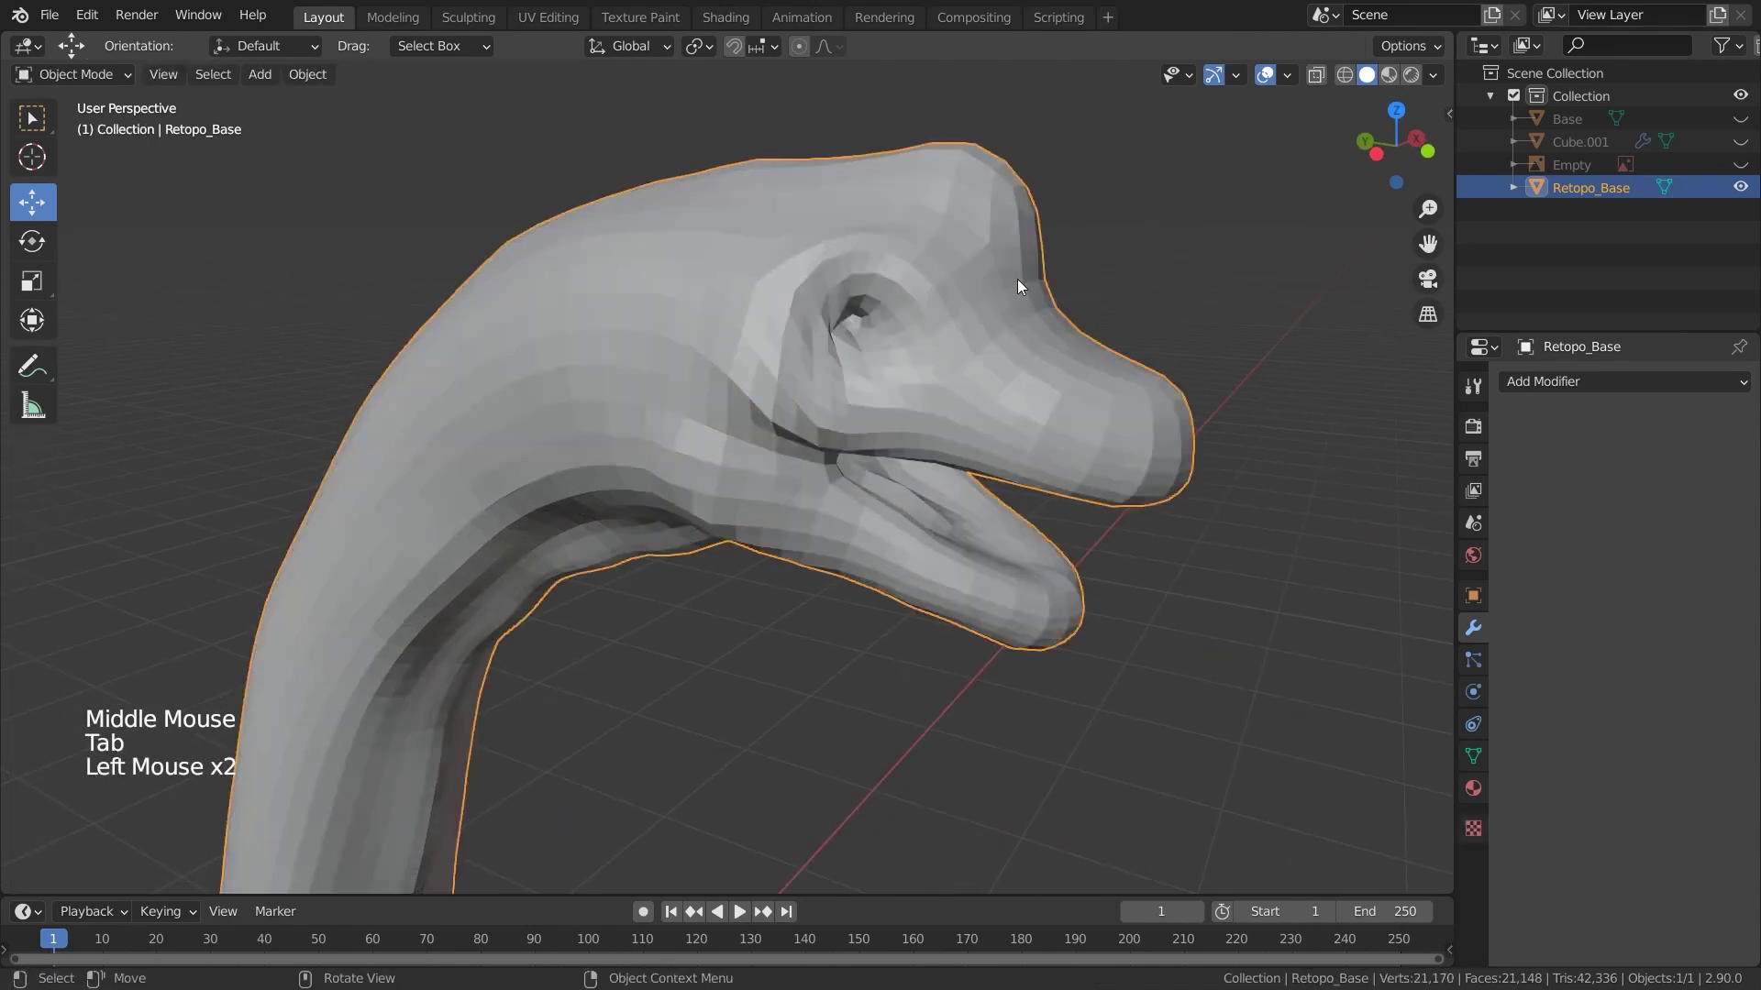
Add a Shrinkwrap modifier targeting Base to Retopo_Base, using the Project wrap method with Negative enabled alongside Positive
click(1569, 386)
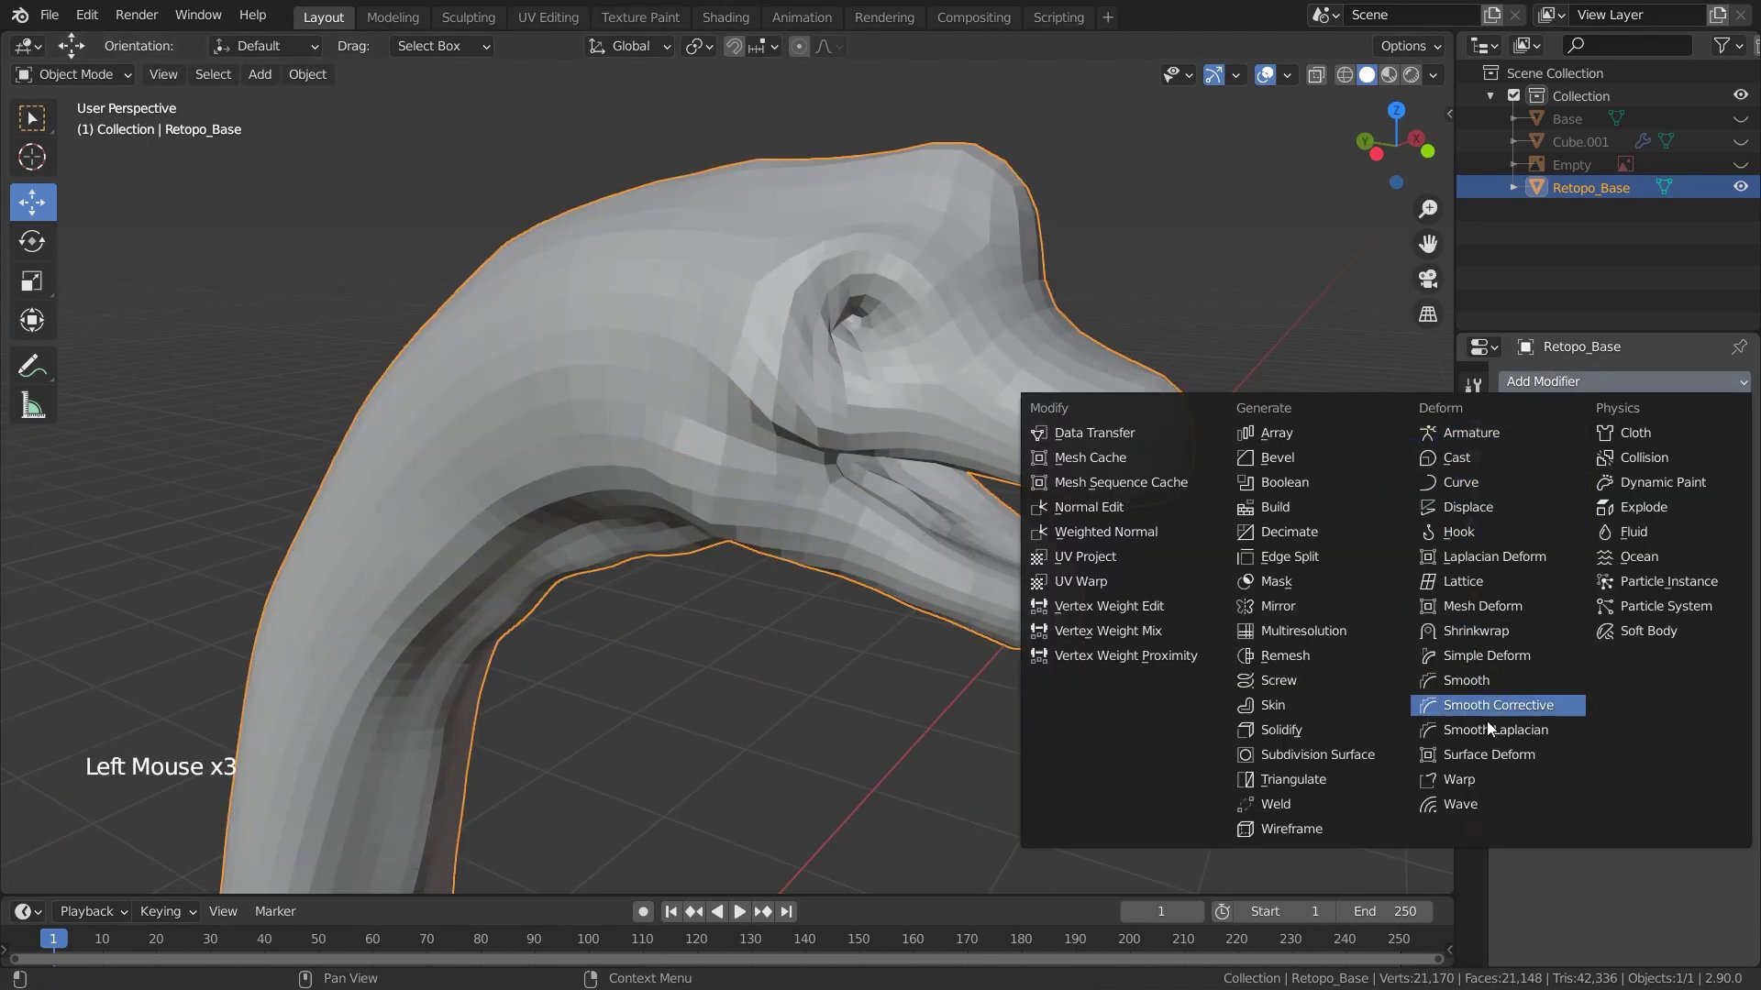
click(1478, 631)
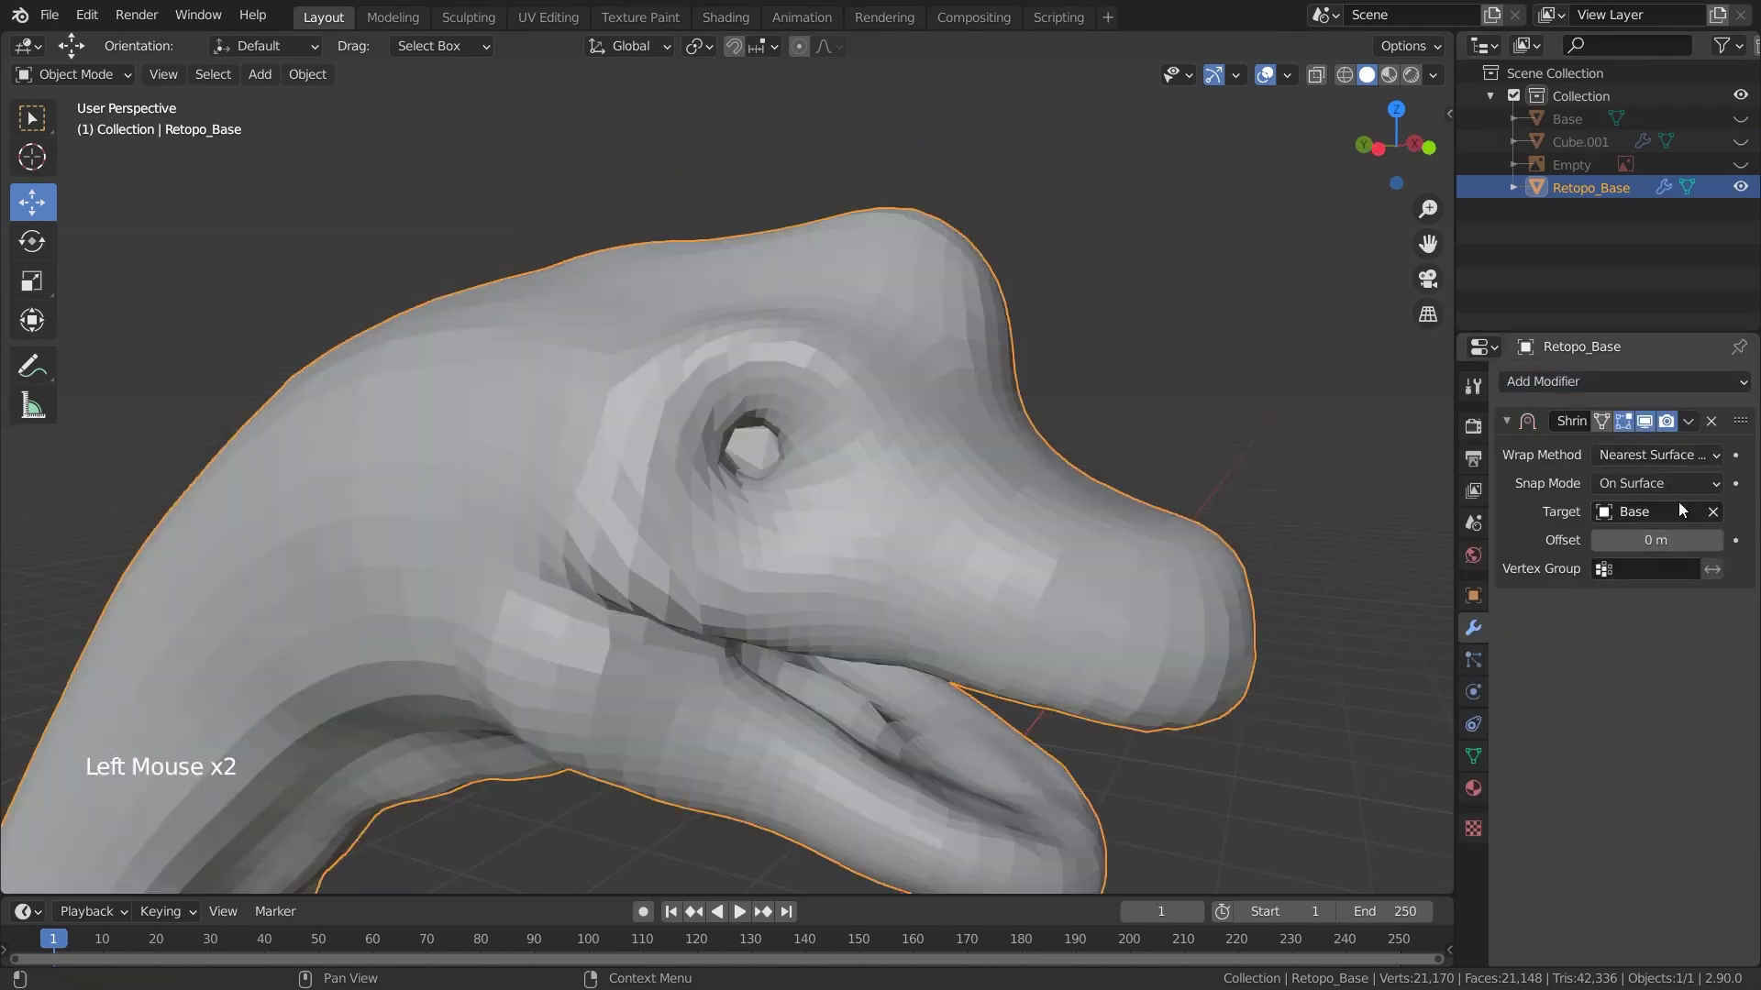
click(1650, 456)
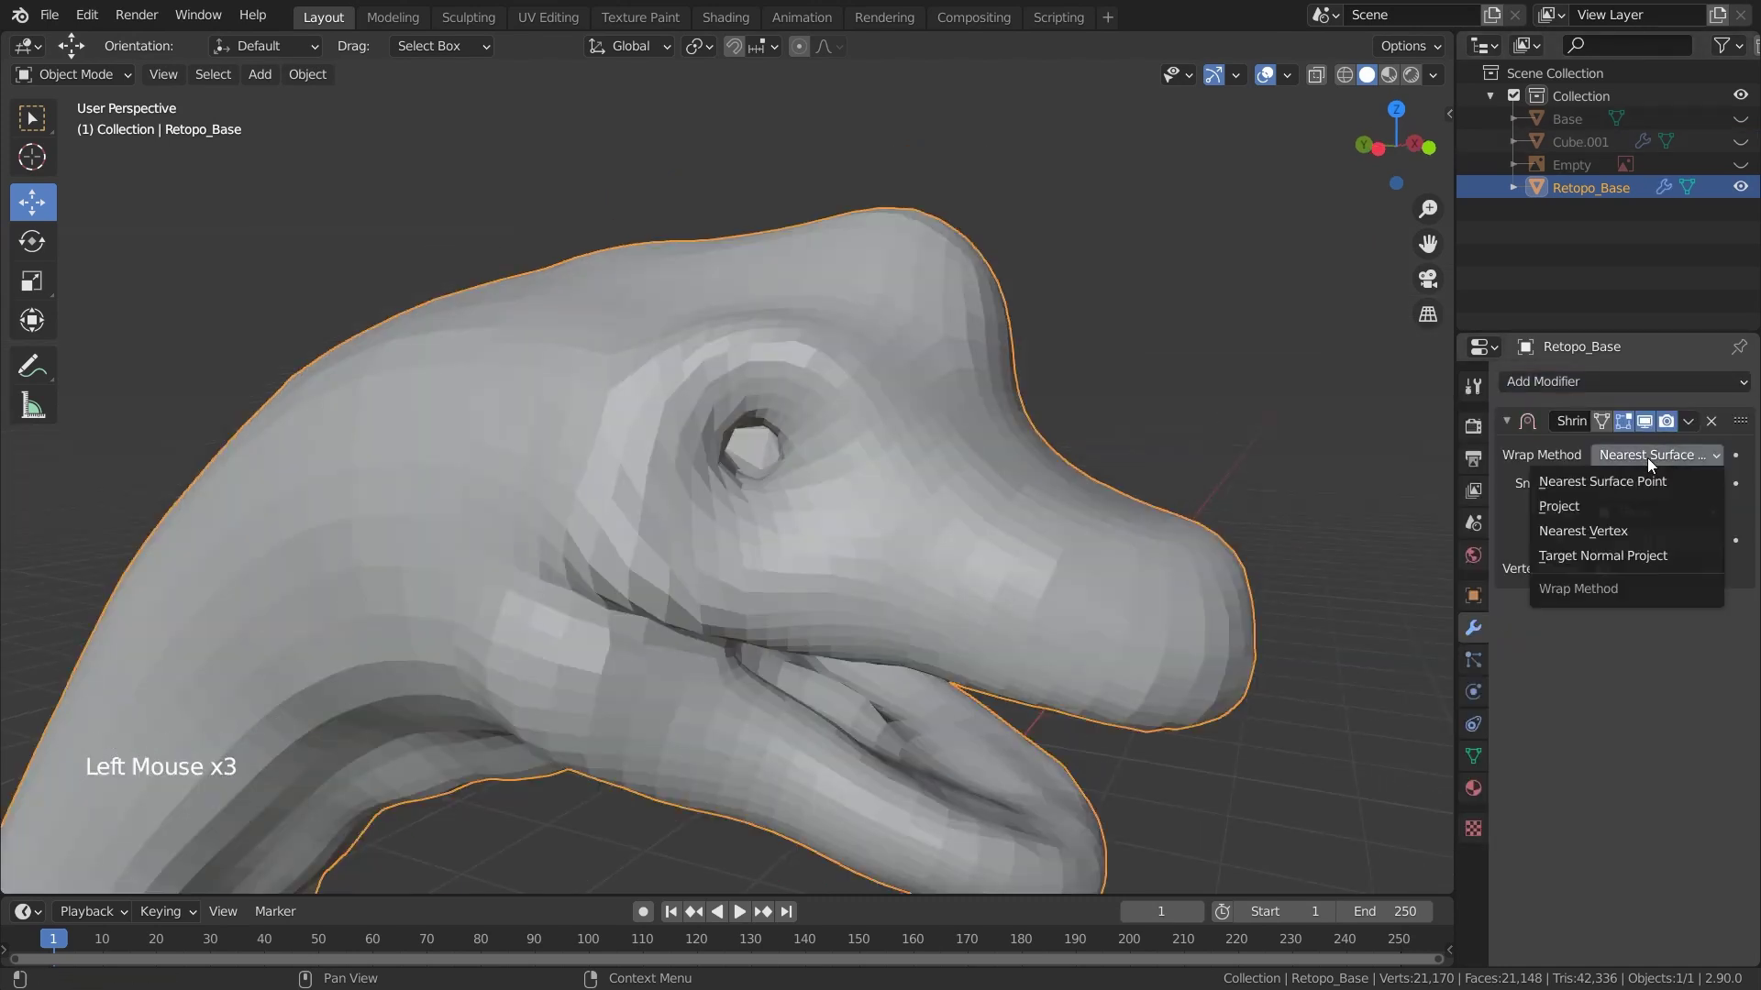
click(1595, 507)
click(1648, 481)
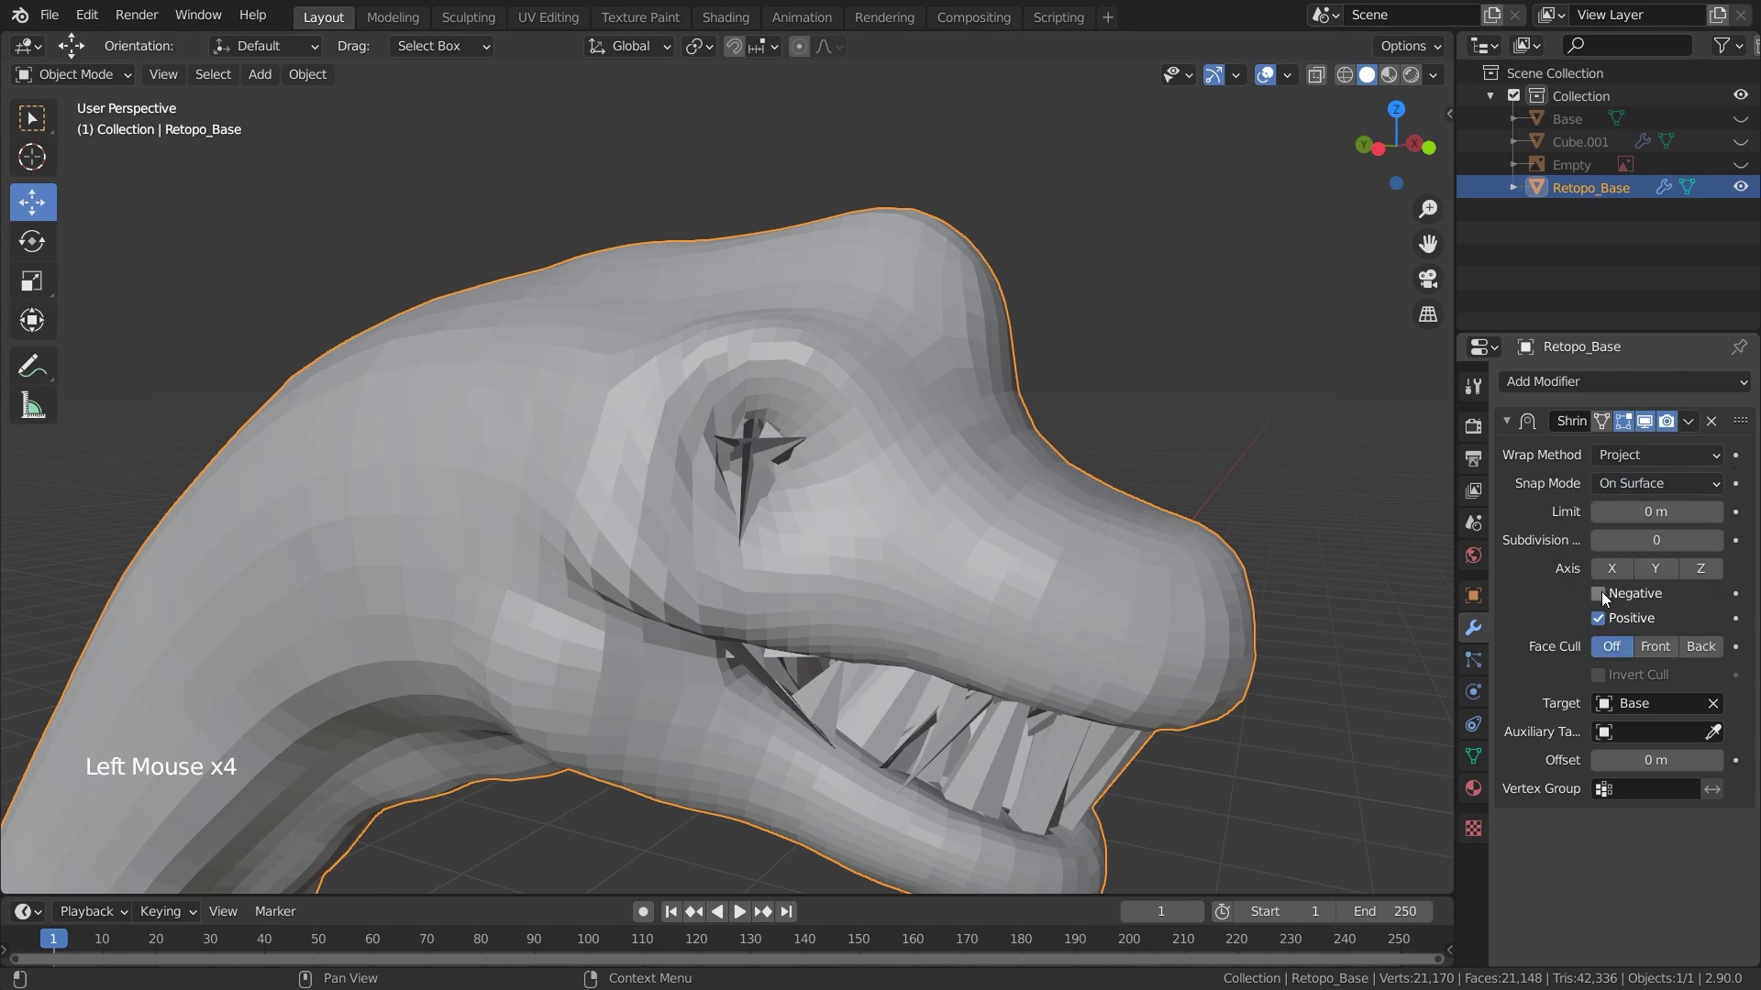
click(1598, 594)
middle_drag(1128, 458, 1257, 393)
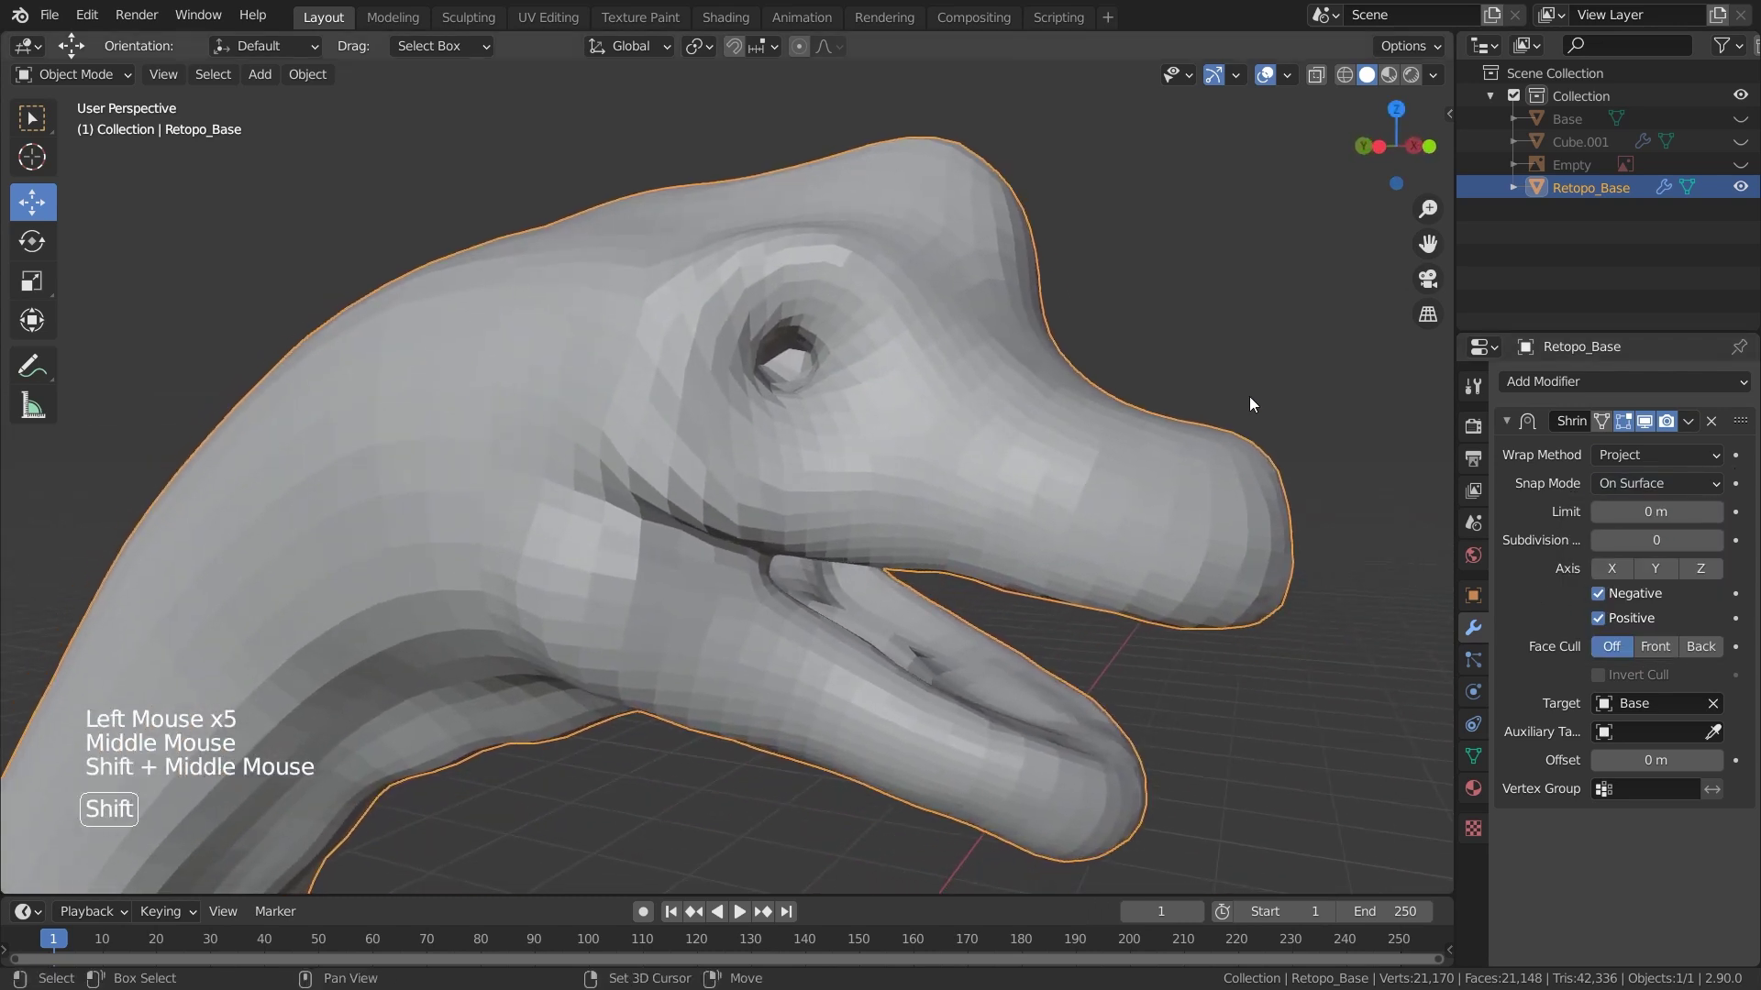
Apply the Shrinkwrap modifier and shade the Retopo_Base mesh smooth
click(1505, 421)
click(1689, 421)
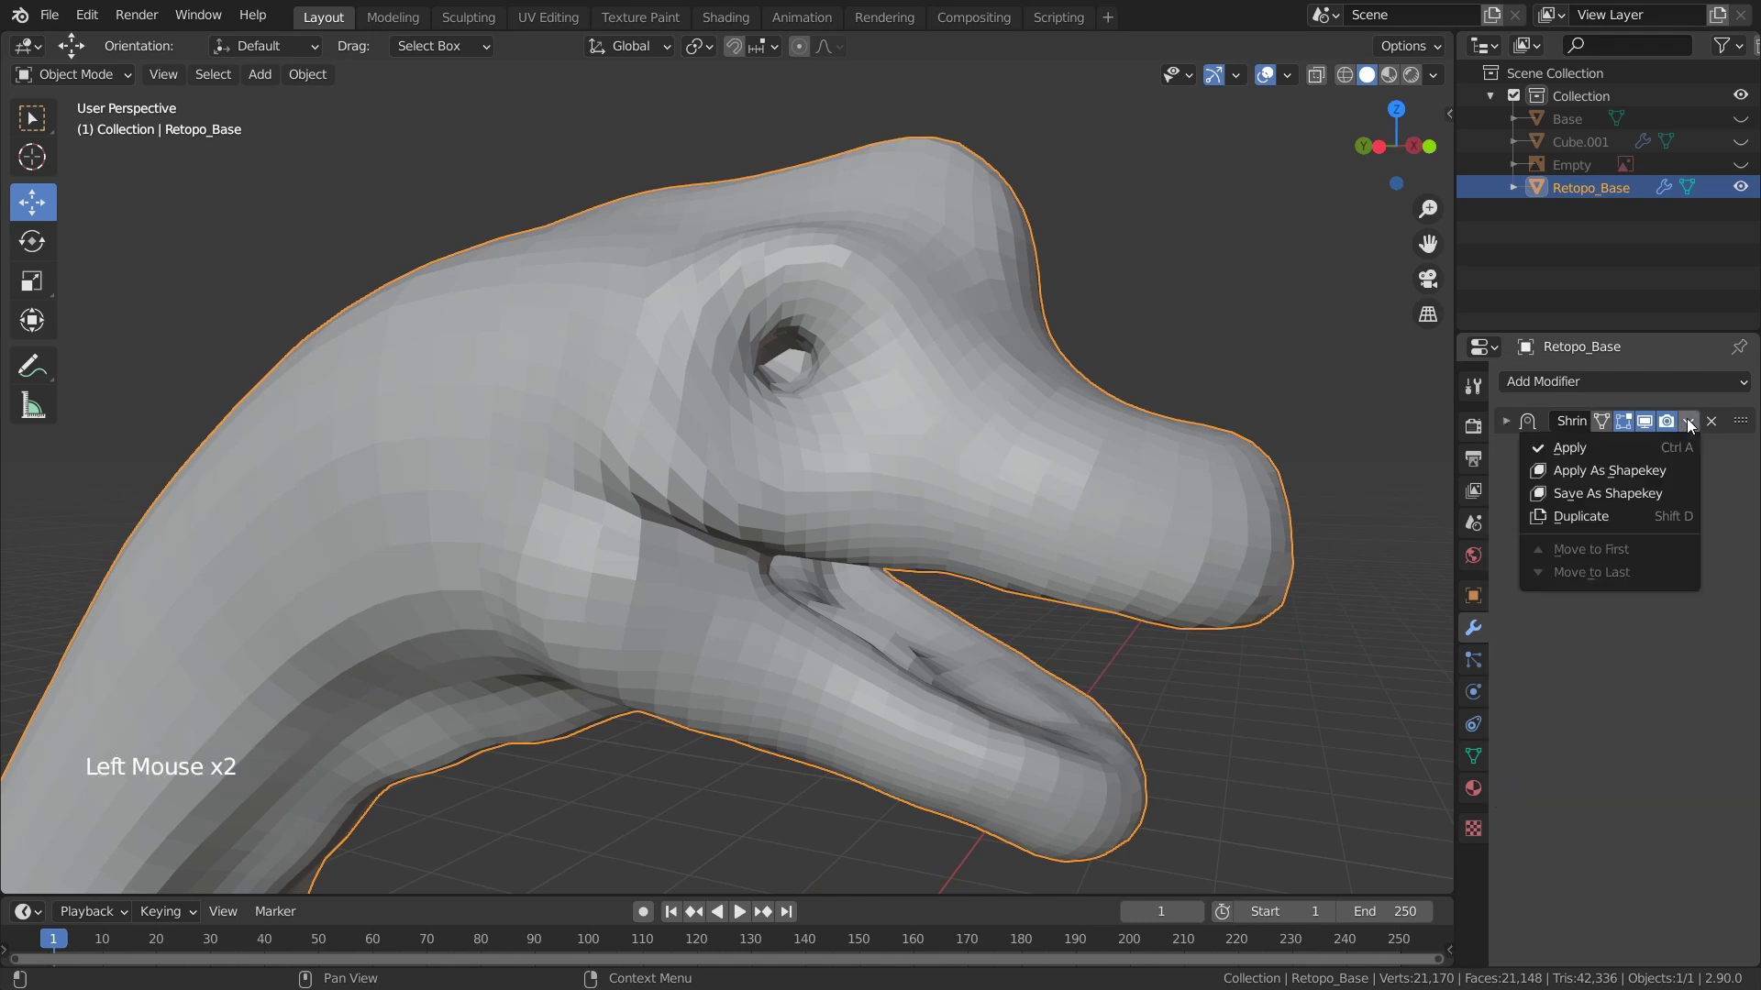
click(1570, 448)
right_click(1003, 420)
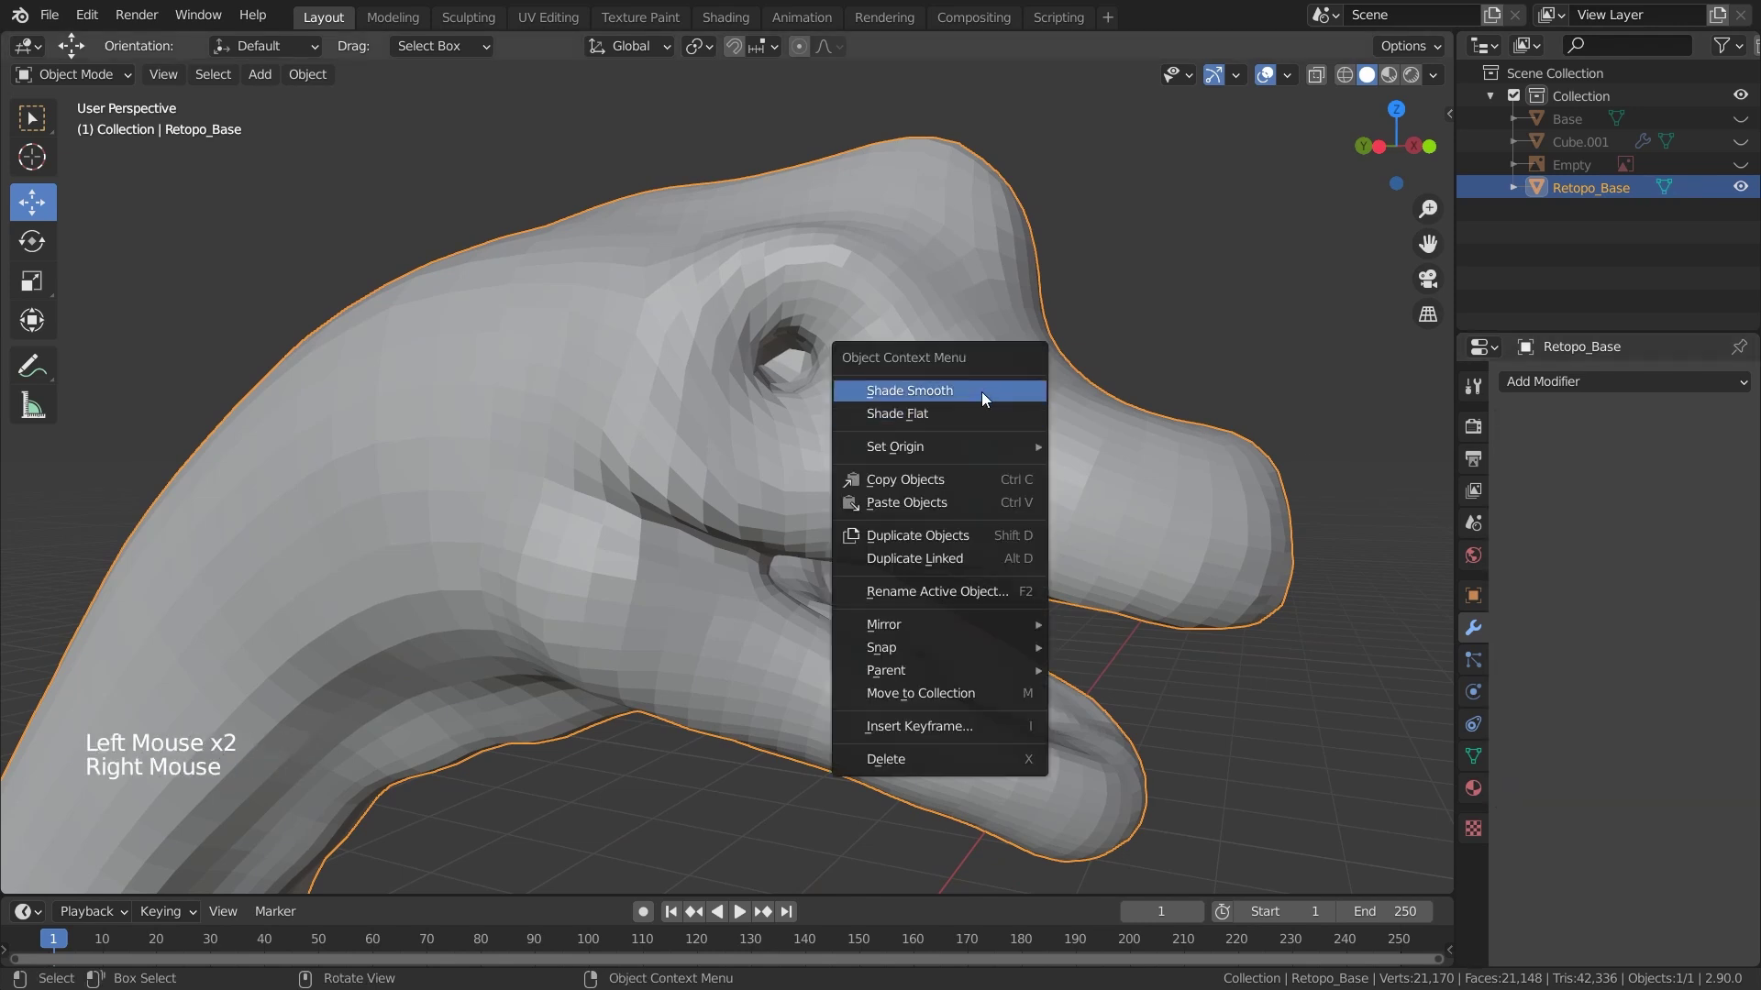
click(984, 398)
In the UV Editing workspace, mark the edge loop around the neck just behind the head as a seam
scroll(1014, 377, down, 3)
click(1124, 332)
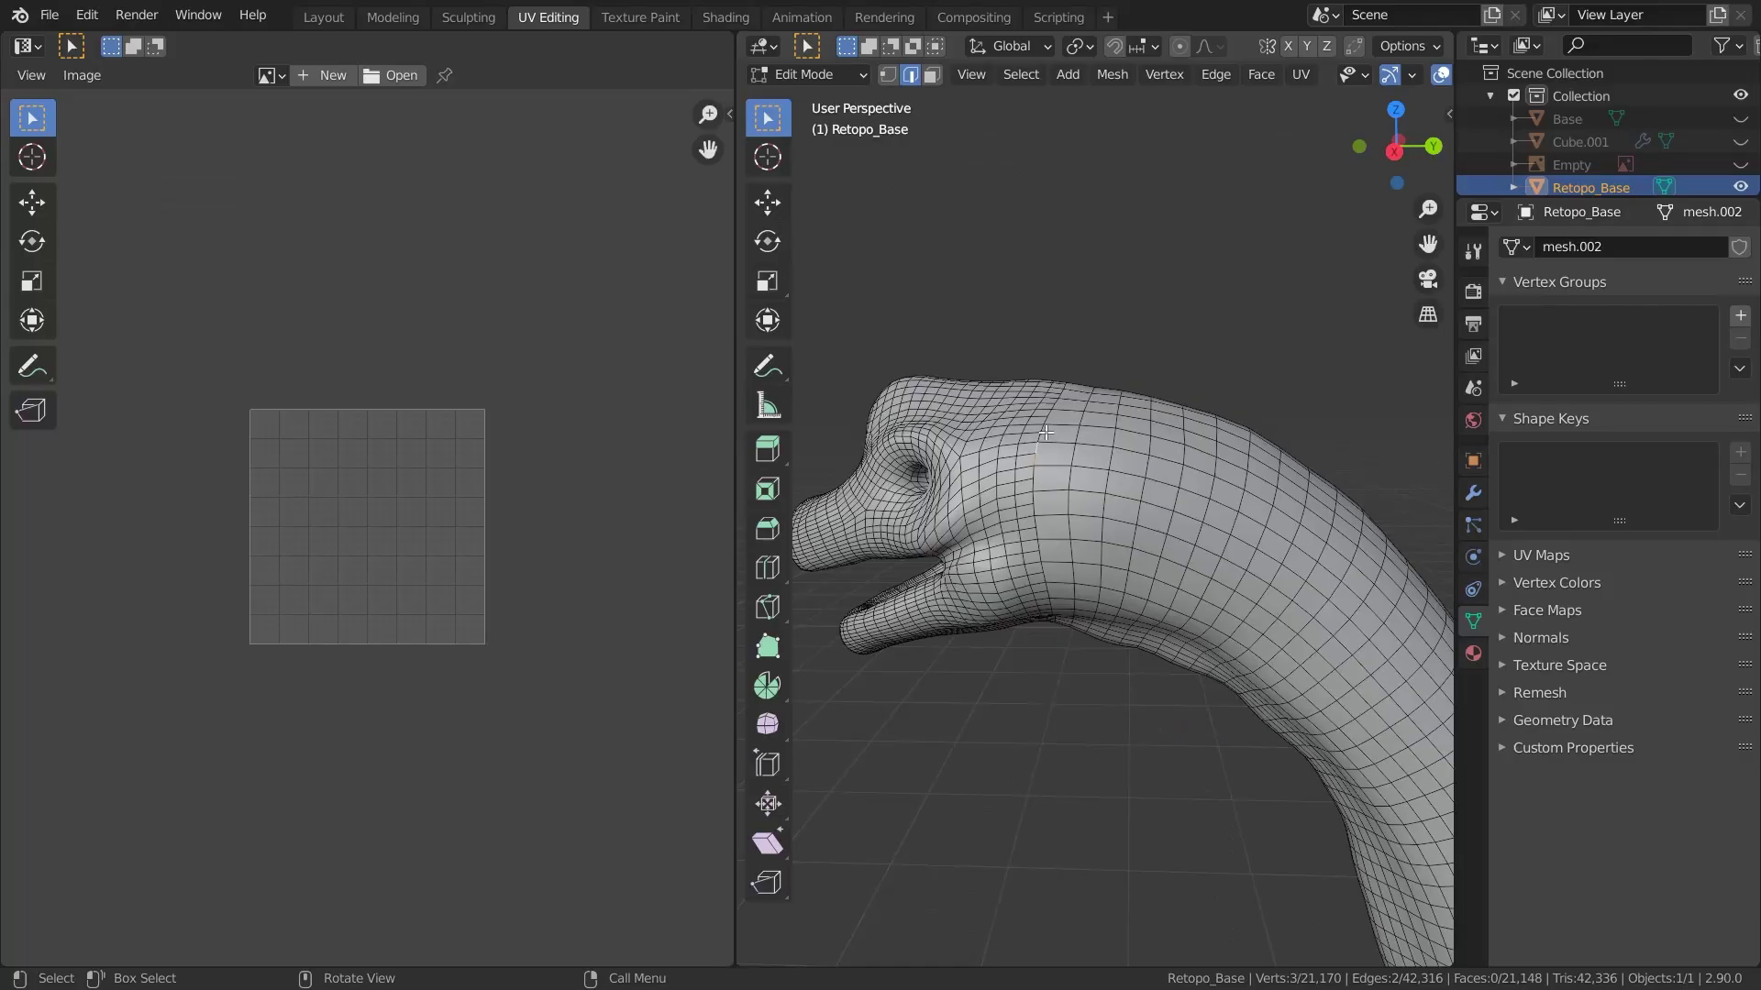
scroll(1051, 433, up, 5)
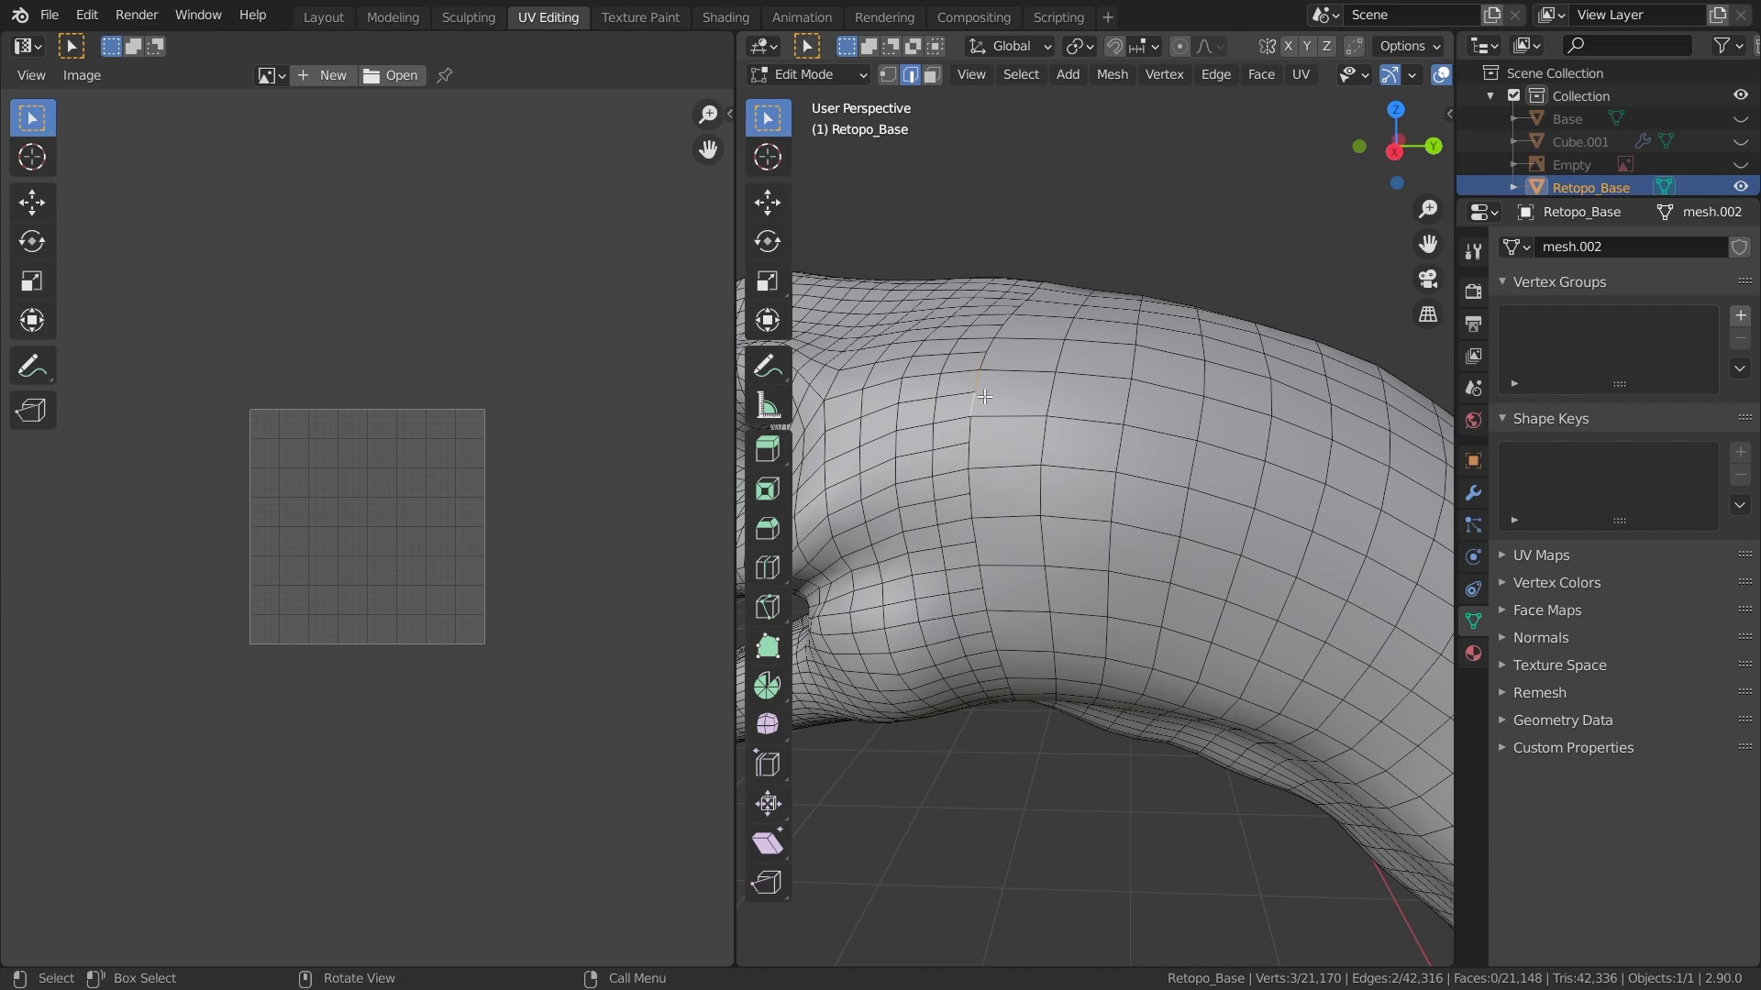
scroll(1042, 438, down, 3)
middle_drag(1067, 458, 1122, 514)
scroll(1082, 477, up, 3)
scroll(1072, 479, down, 2)
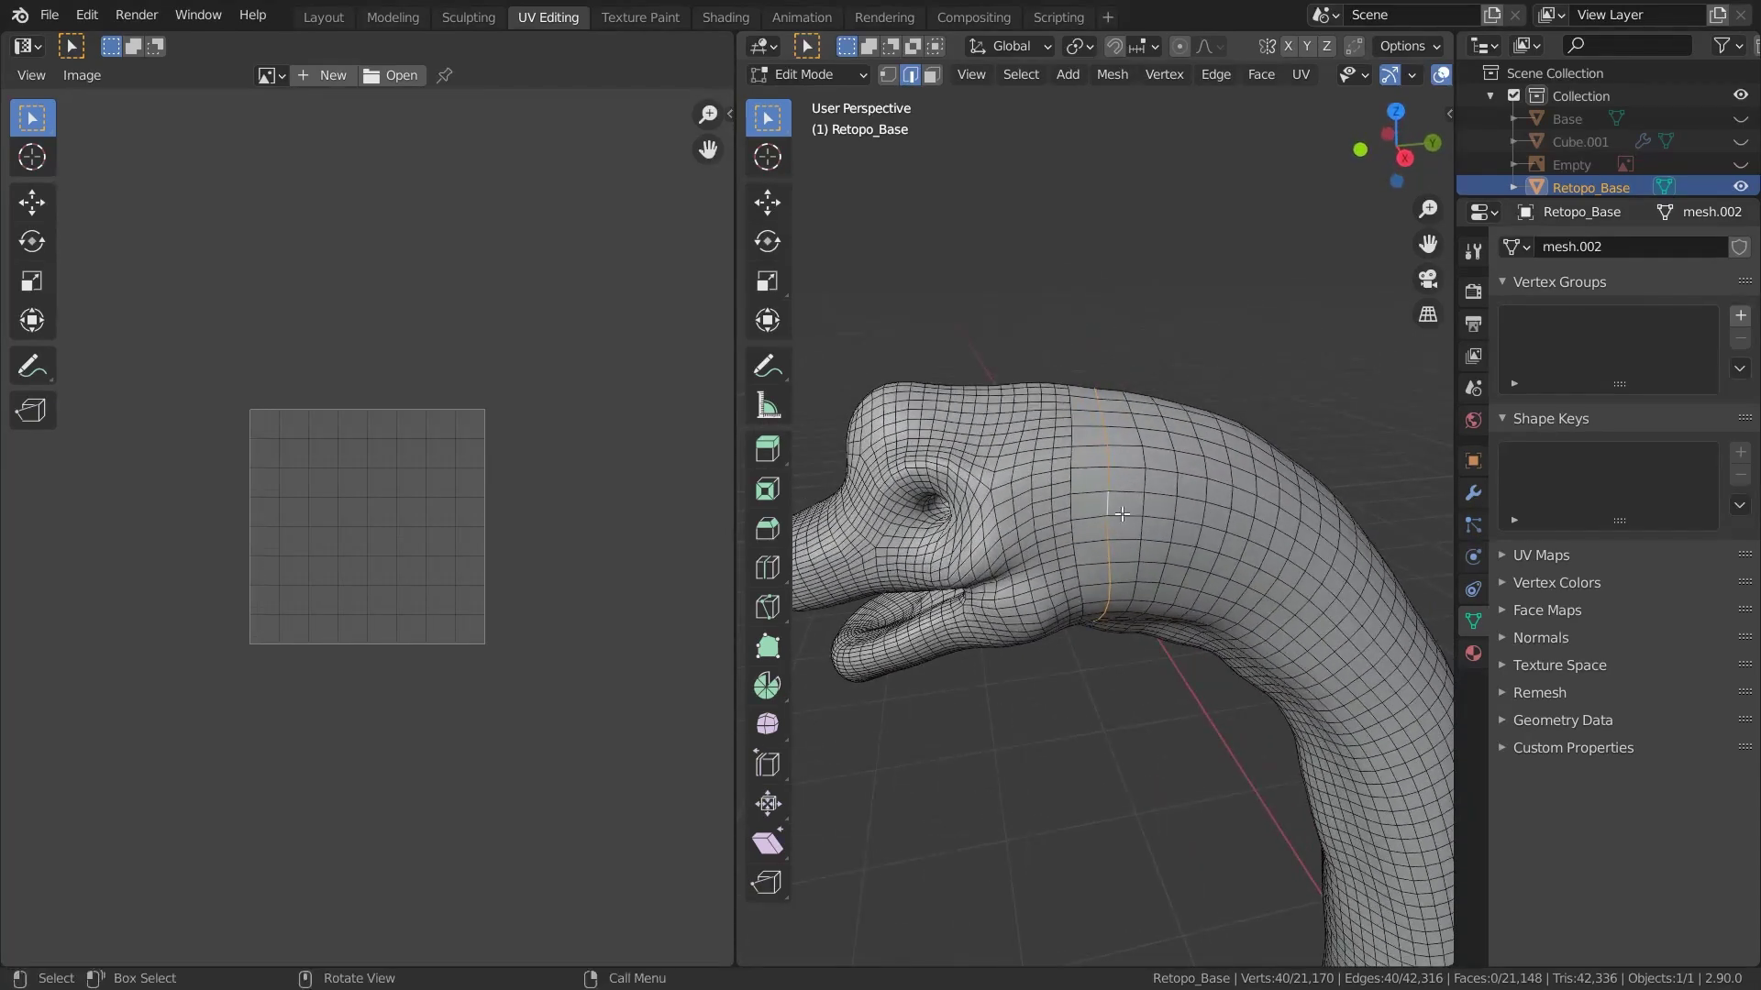
scroll(1122, 515, up, 6)
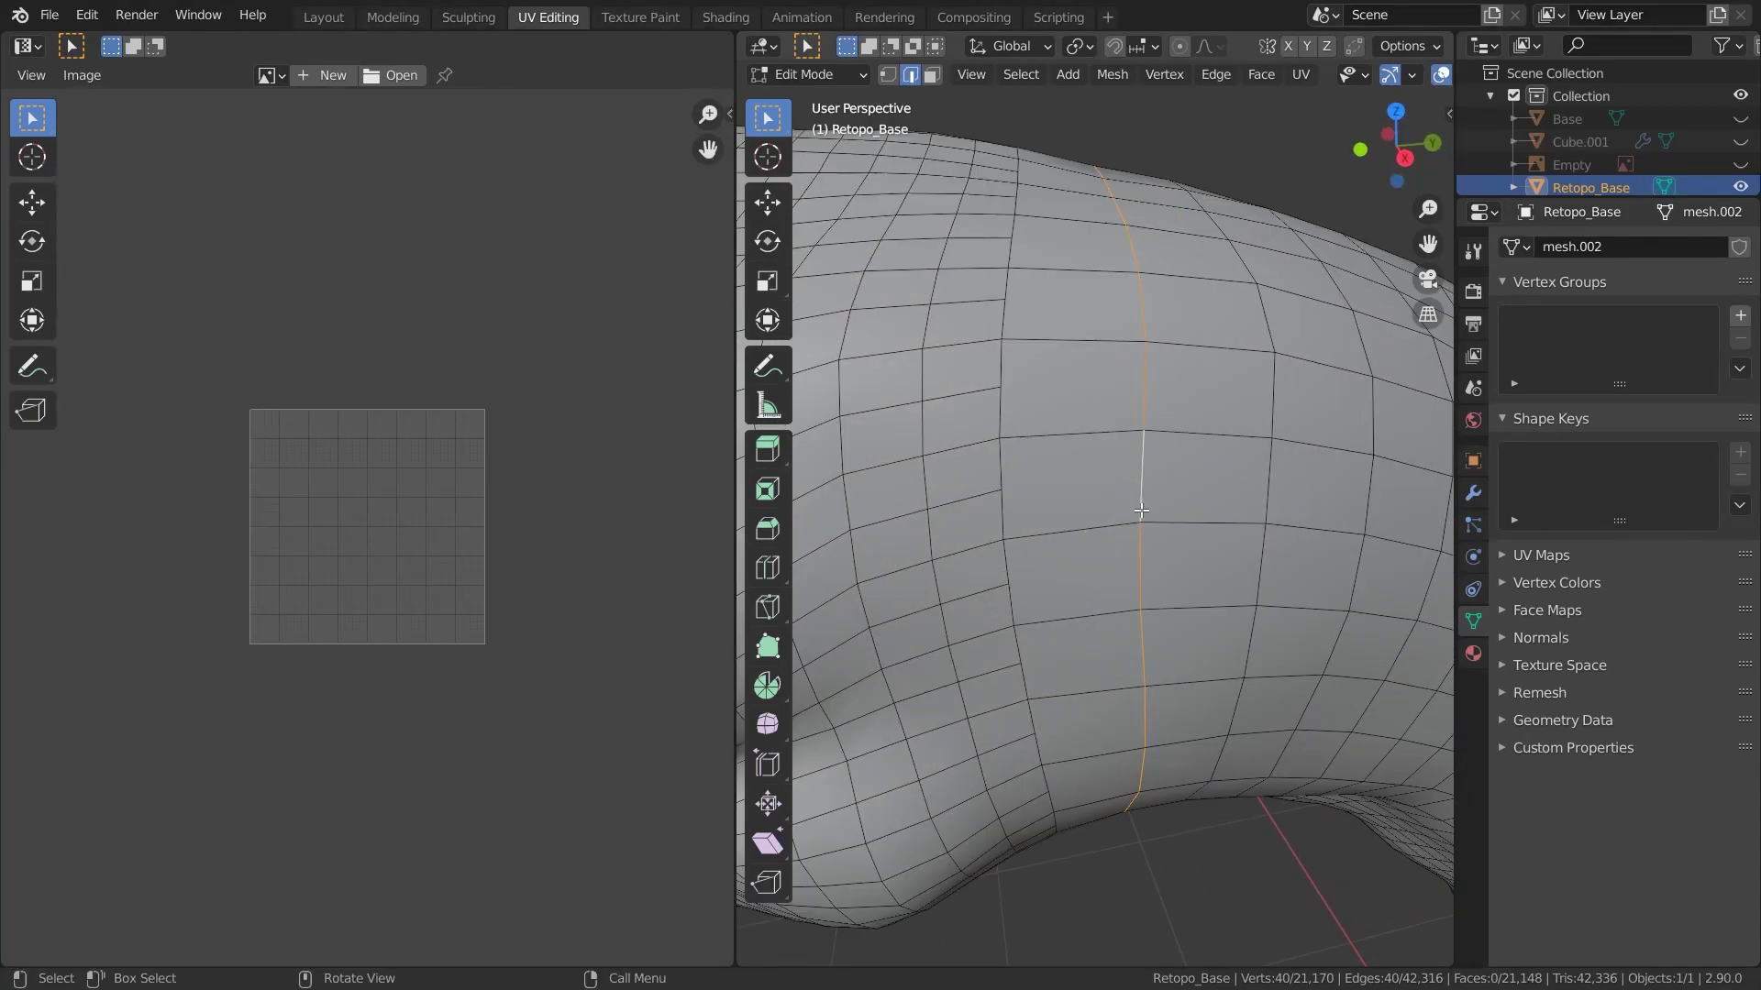
right_click(1141, 510)
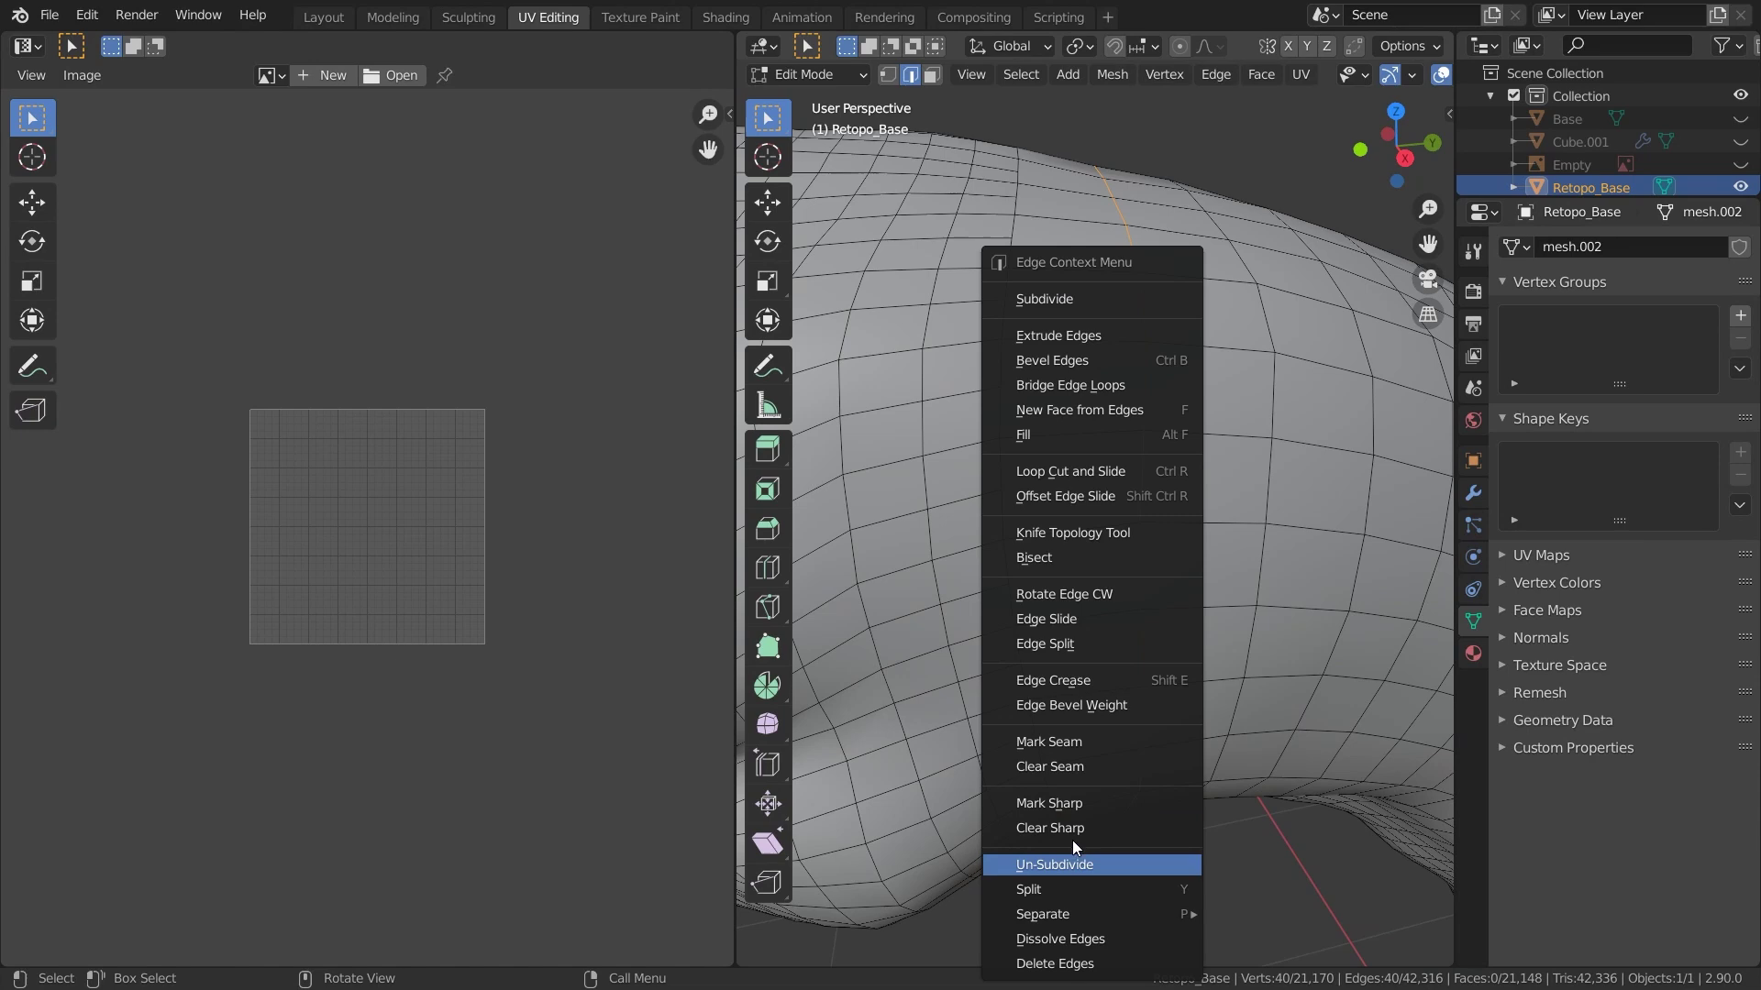
click(1080, 749)
scroll(1080, 749, down, 4)
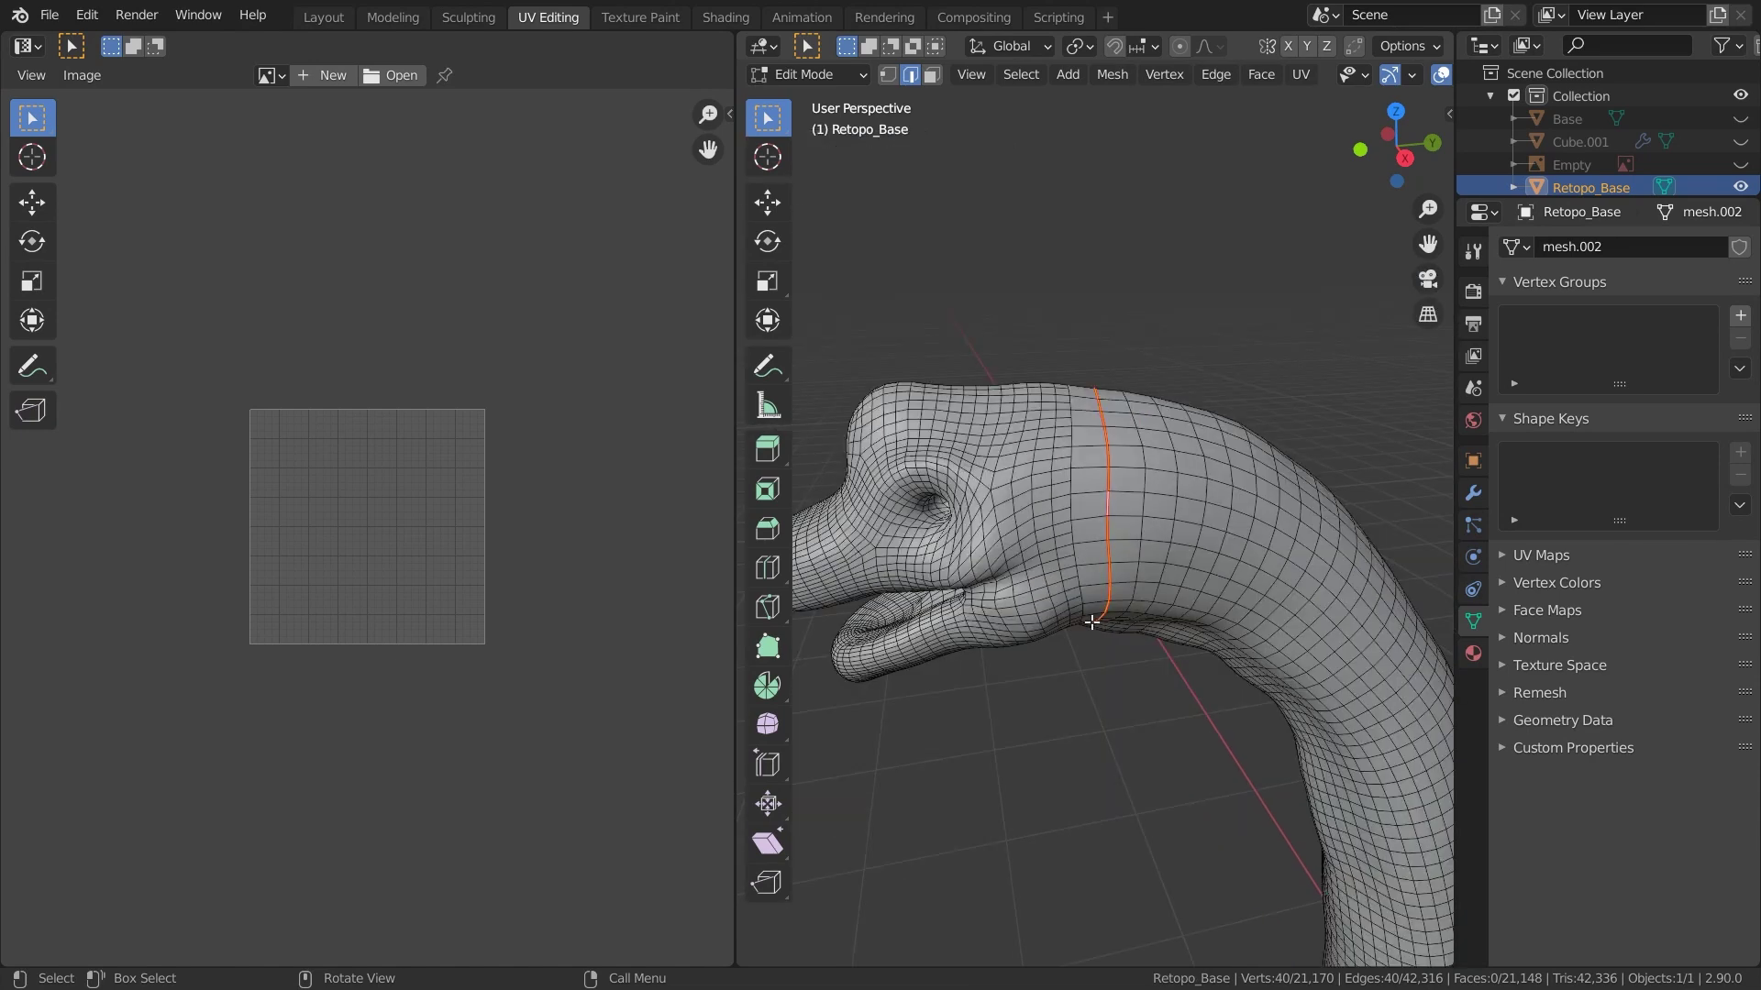
Mark the edge loop around the base of the neck, where it meets the body, as a seam
middle_drag(1080, 750, 1128, 587)
scroll(1165, 431, up, 5)
middle_drag(1252, 672, 1326, 705)
scroll(1174, 626, up, 2)
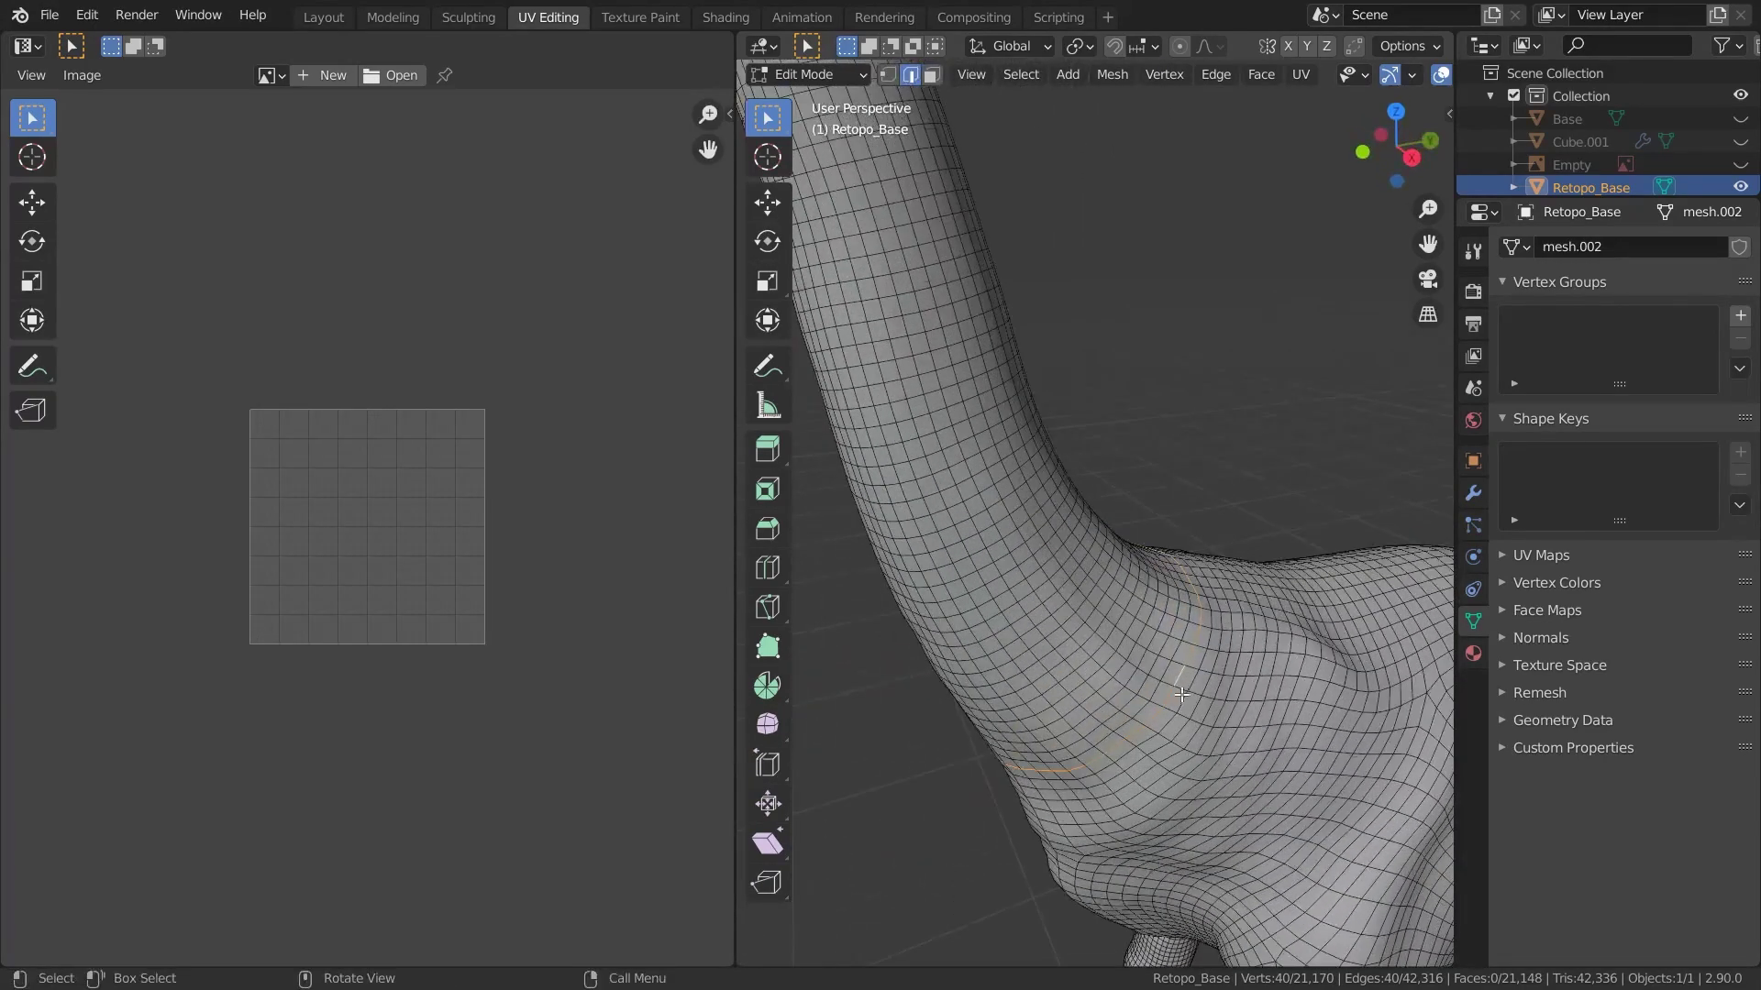
right_click(1175, 680)
click(1157, 671)
scroll(1165, 679, down, 5)
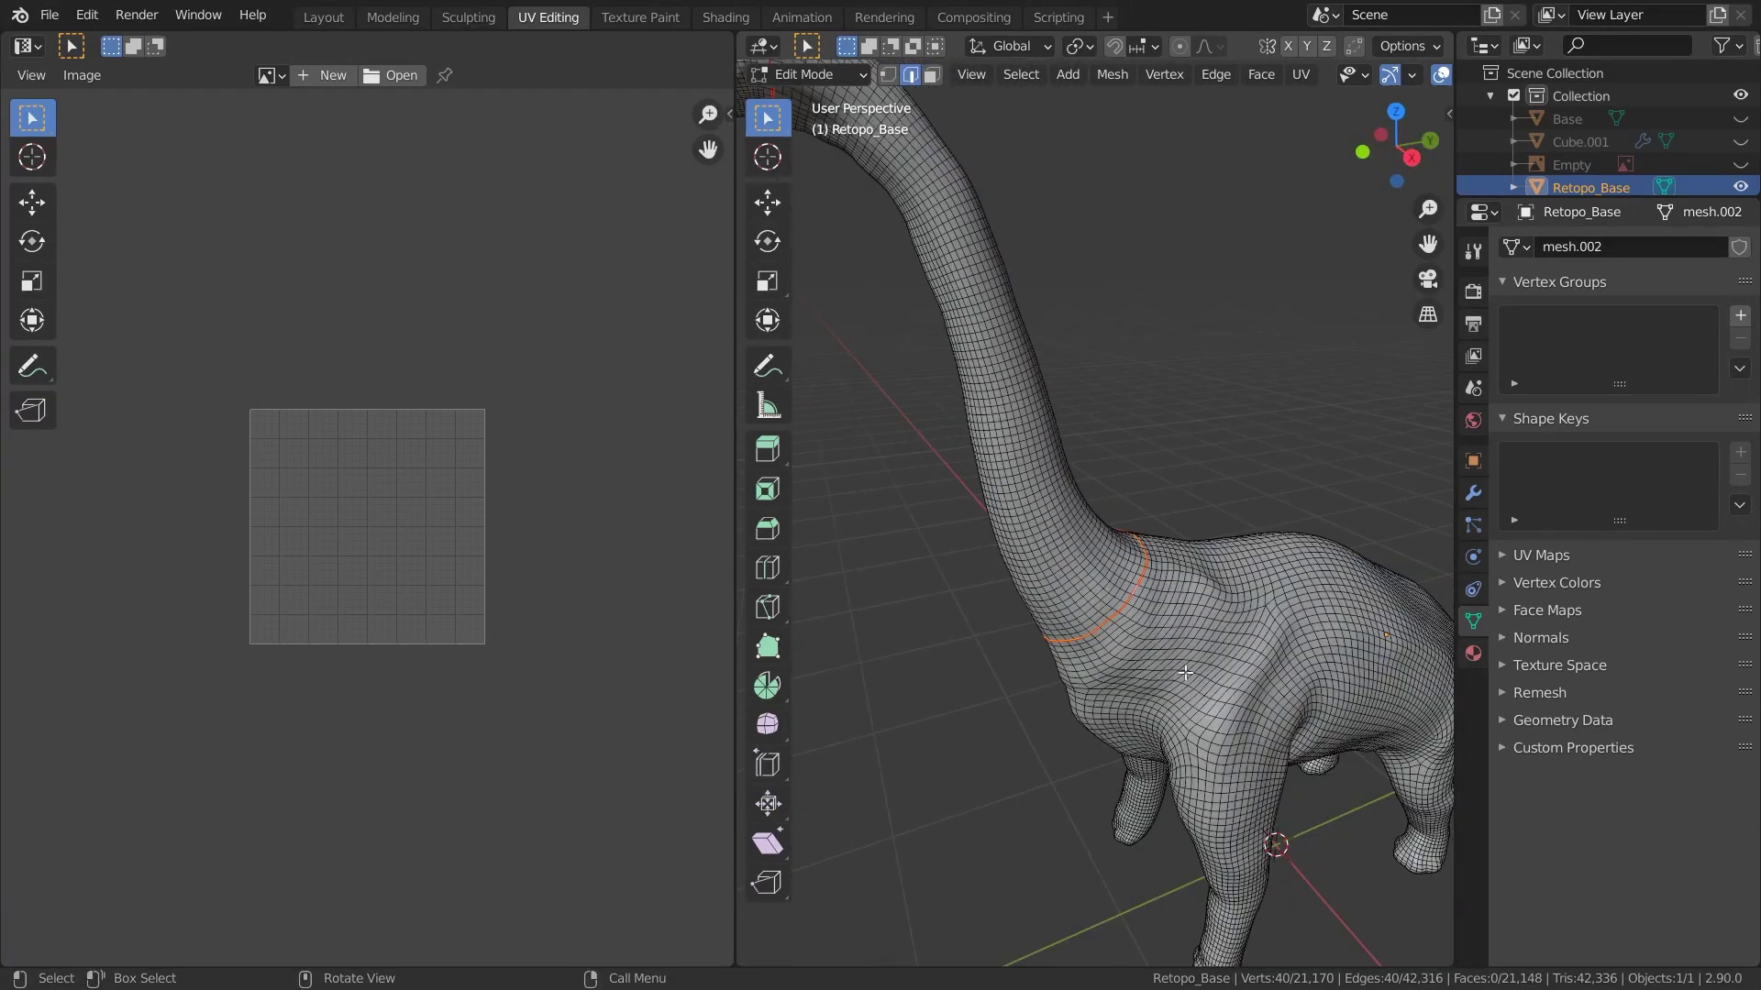
Widen the 3D viewport and mark the edge loops around the tops of both front legs as seams
drag(736, 505, 249, 535)
scroll(823, 440, up, 3)
scroll(824, 439, up, 6)
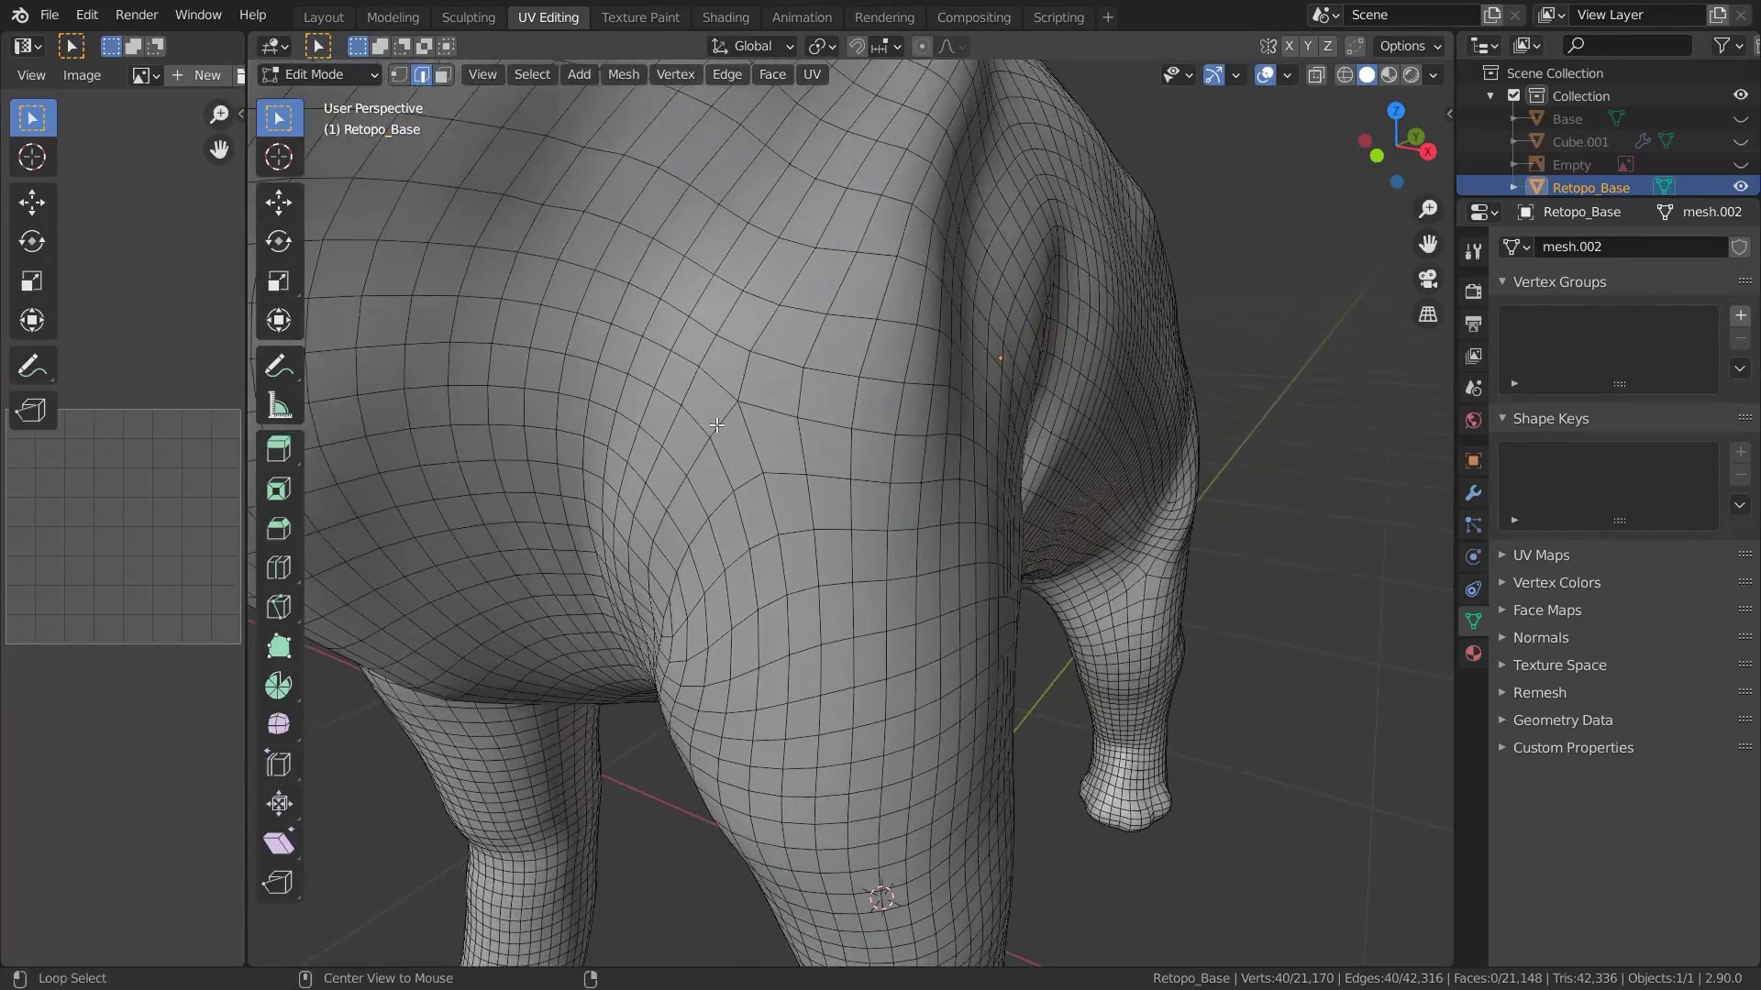
scroll(789, 493, down, 1)
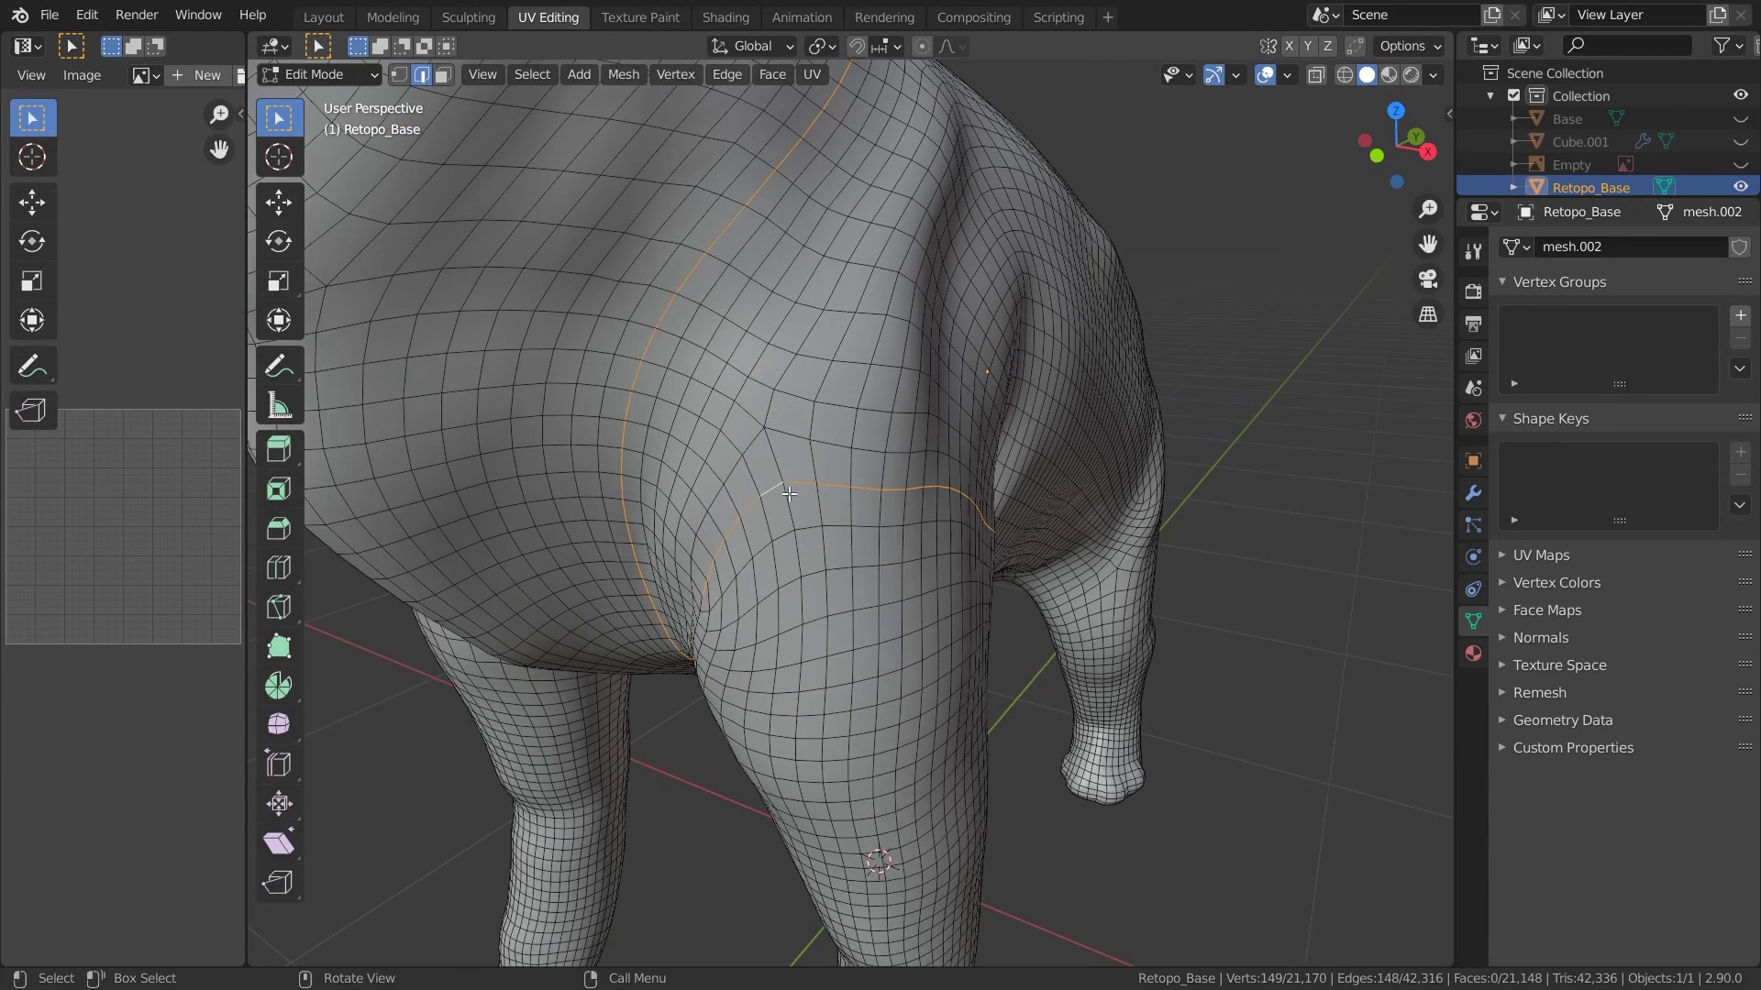
scroll(826, 580, down, 1)
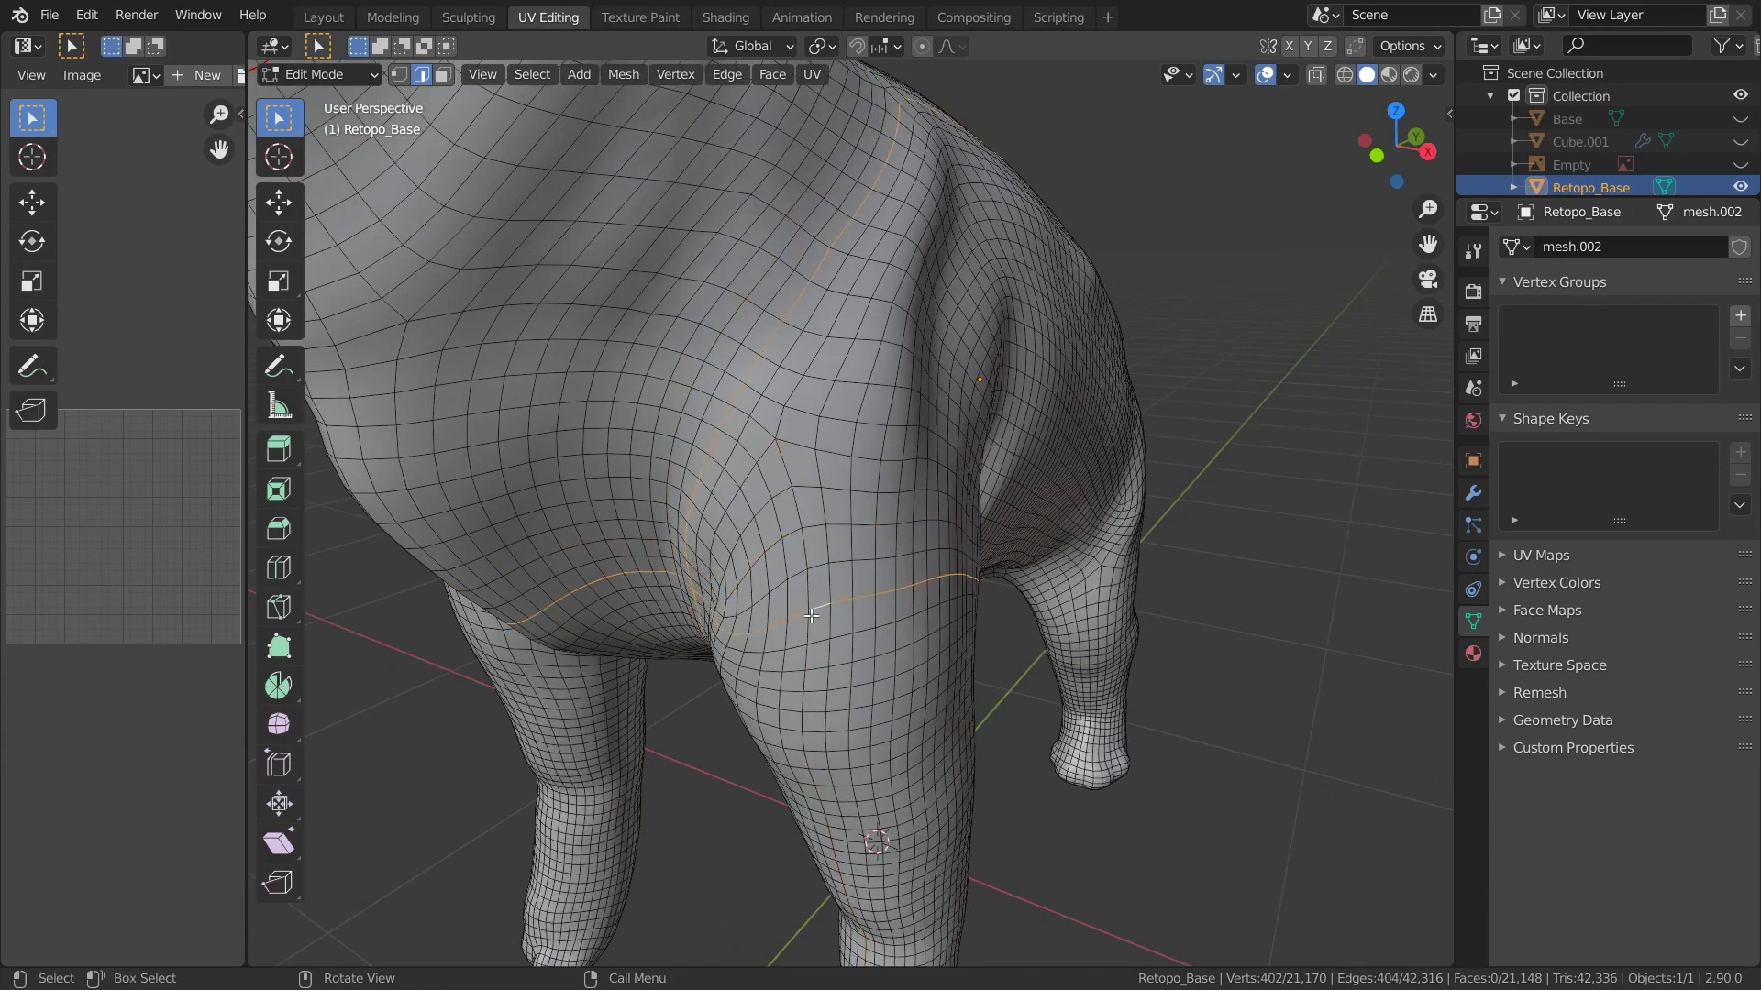
middle_drag(811, 615, 842, 604)
alt+click(726, 753)
middle_drag(726, 754, 1043, 504)
scroll(1043, 503, up, 1)
scroll(920, 702, down, 2)
middle_drag(920, 702, 676, 714)
scroll(914, 616, up, 1)
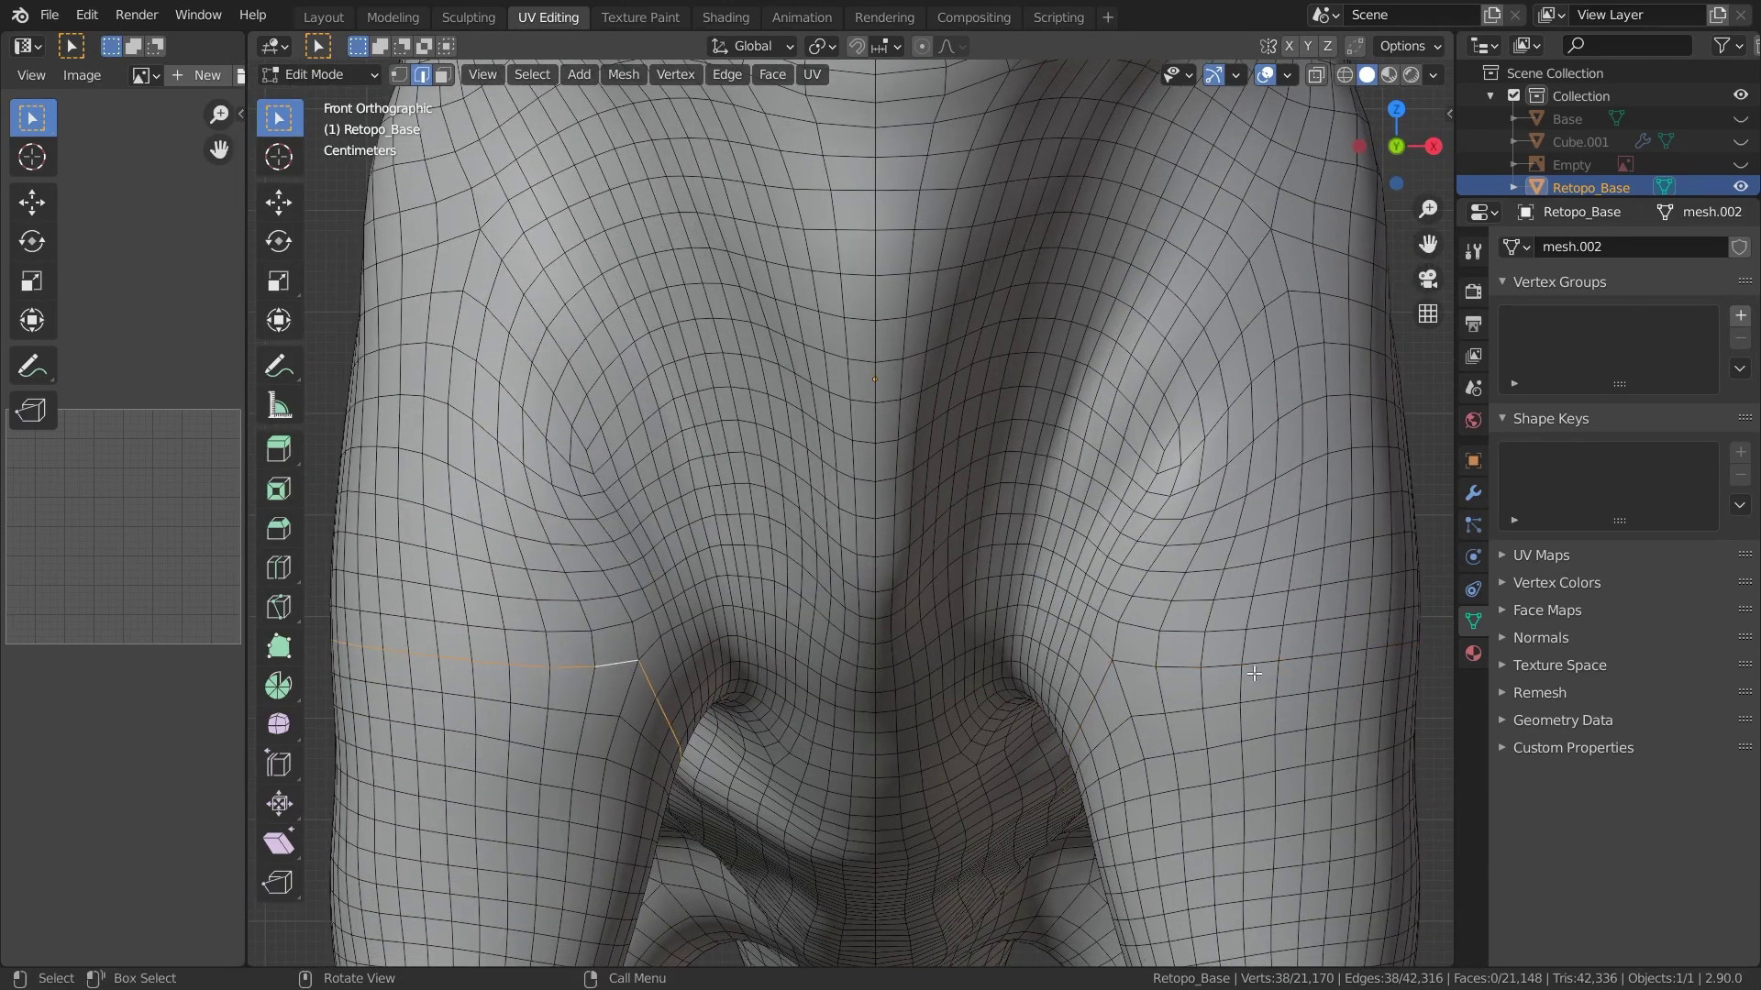
right_click(1139, 664)
click(1139, 664)
Mark the edge loops around the tops of the rear legs and the base of the tail as seams
scroll(1139, 664, down, 4)
middle_drag(1139, 664, 1000, 582)
right_click(1022, 565)
click(997, 569)
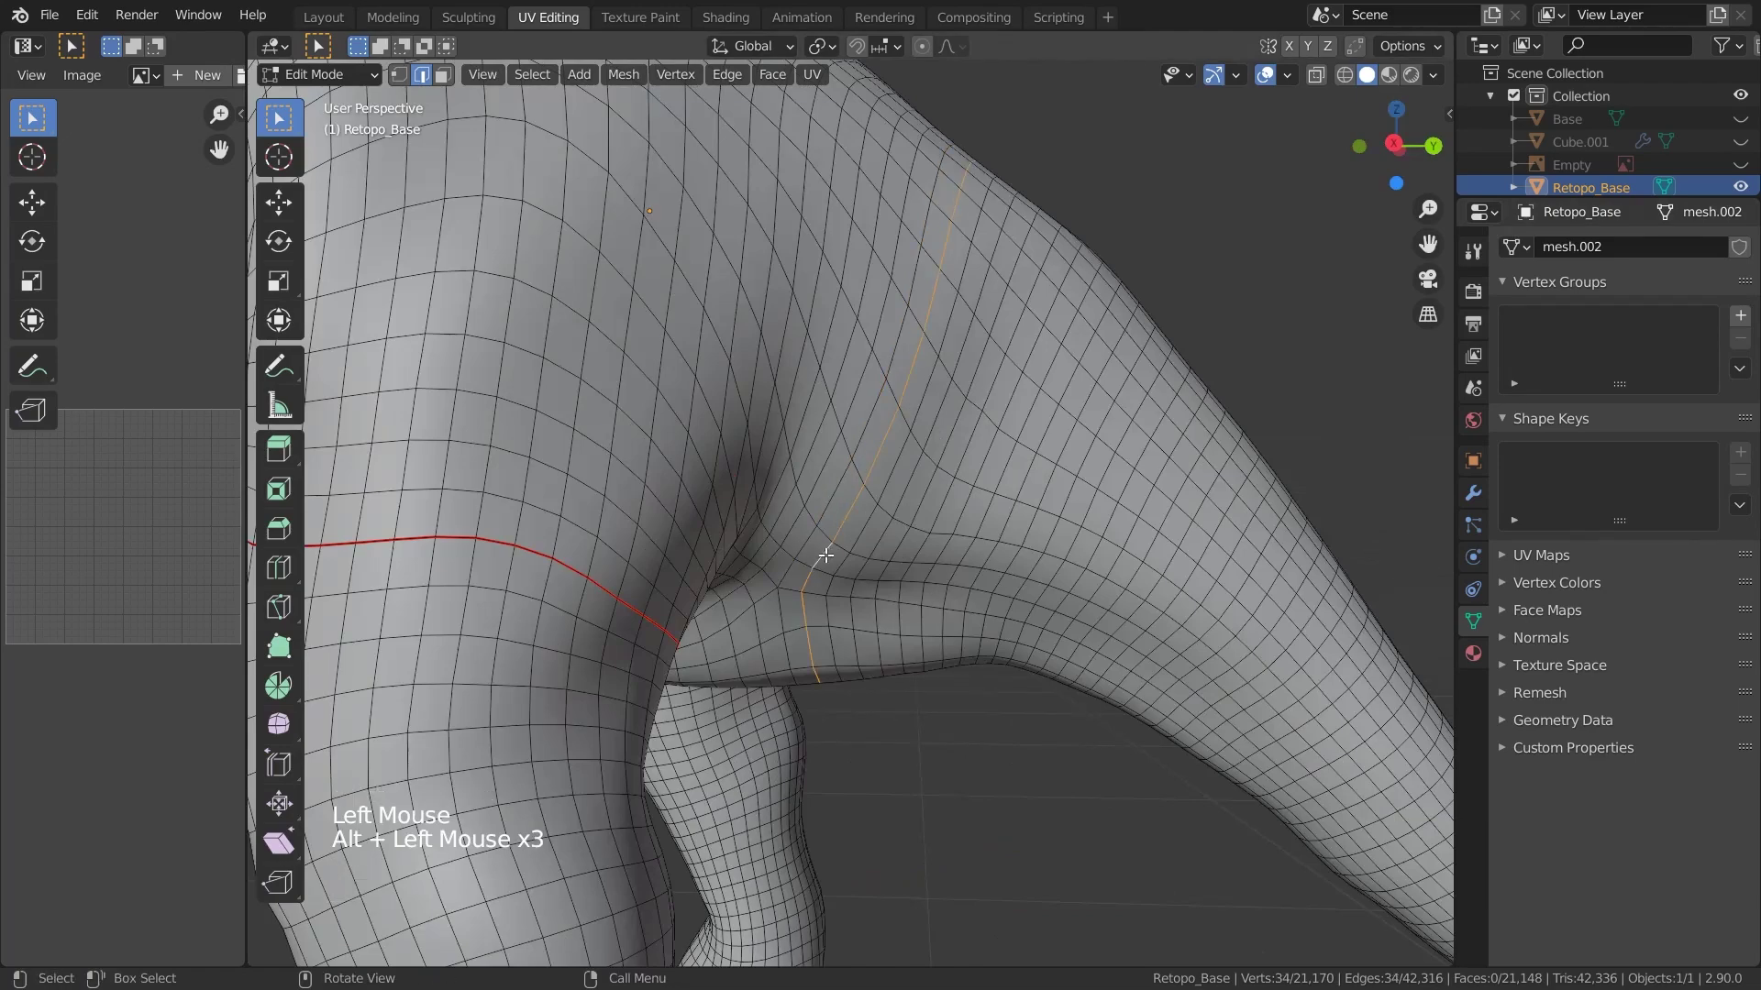
right_click(825, 555)
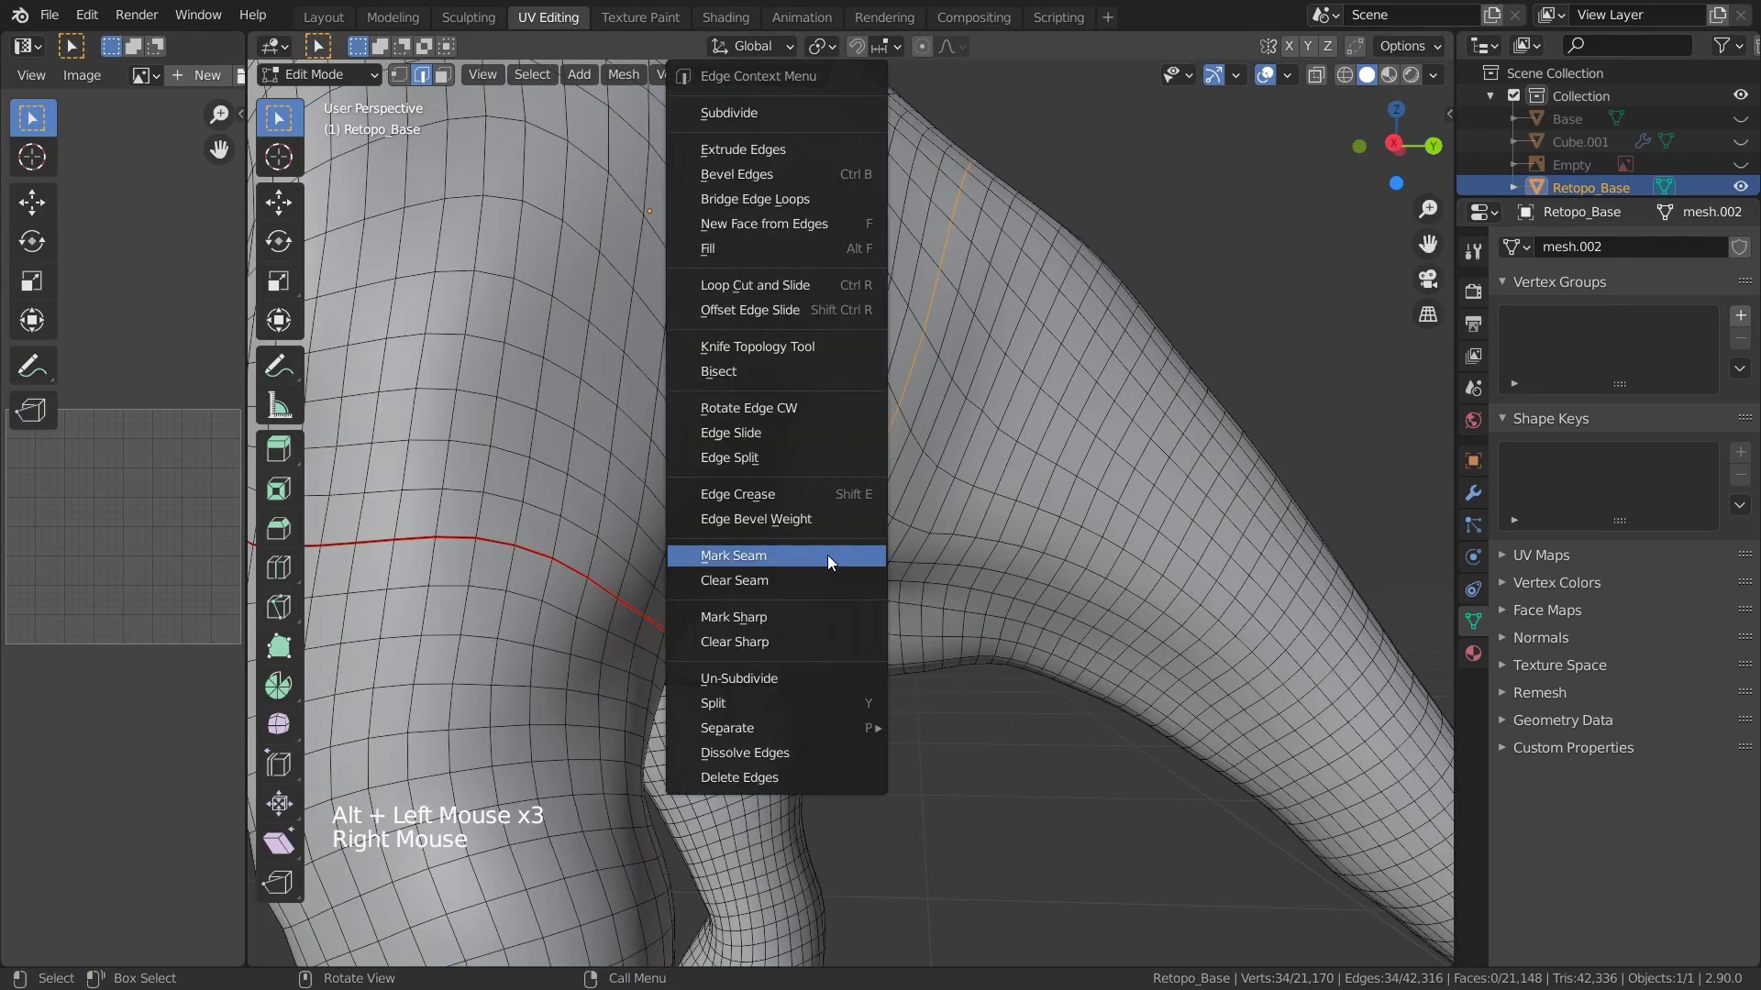
scroll(852, 573, down, 4)
Mark the edge loops around both front ankles, just above the toes, as seams
middle_drag(862, 578, 955, 635)
scroll(956, 634, down, 1)
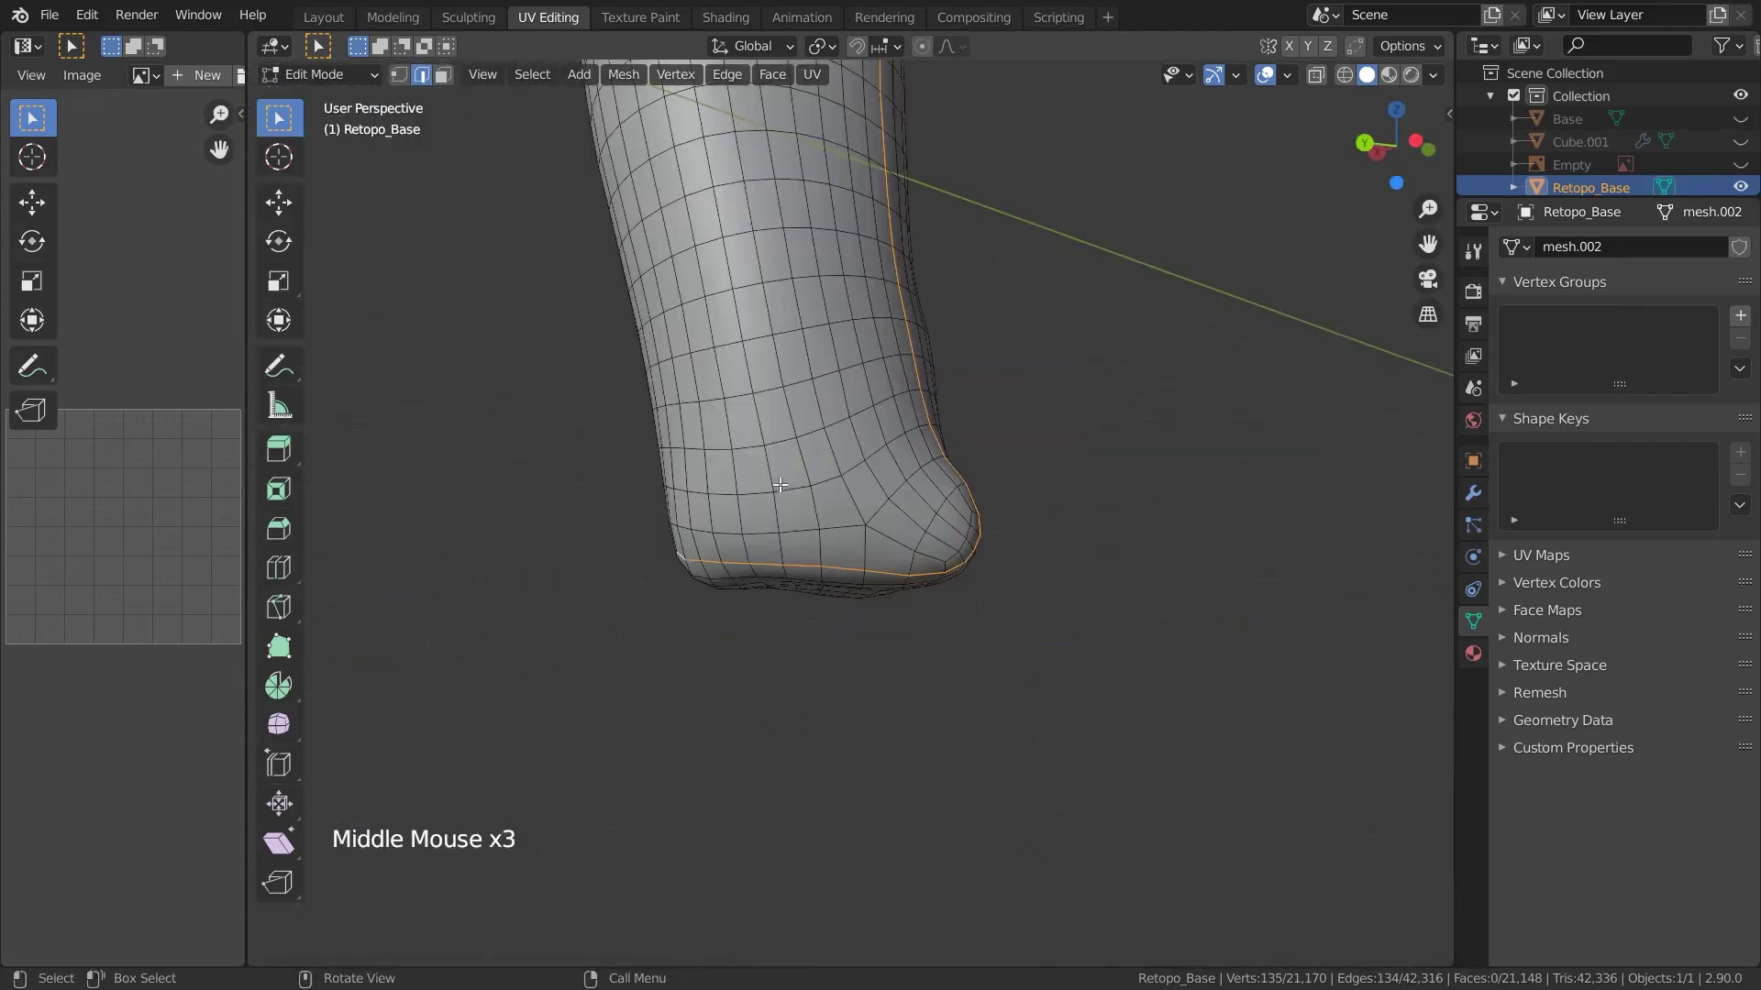
scroll(801, 490, down, 3)
middle_drag(801, 490, 776, 515)
scroll(776, 515, down, 3)
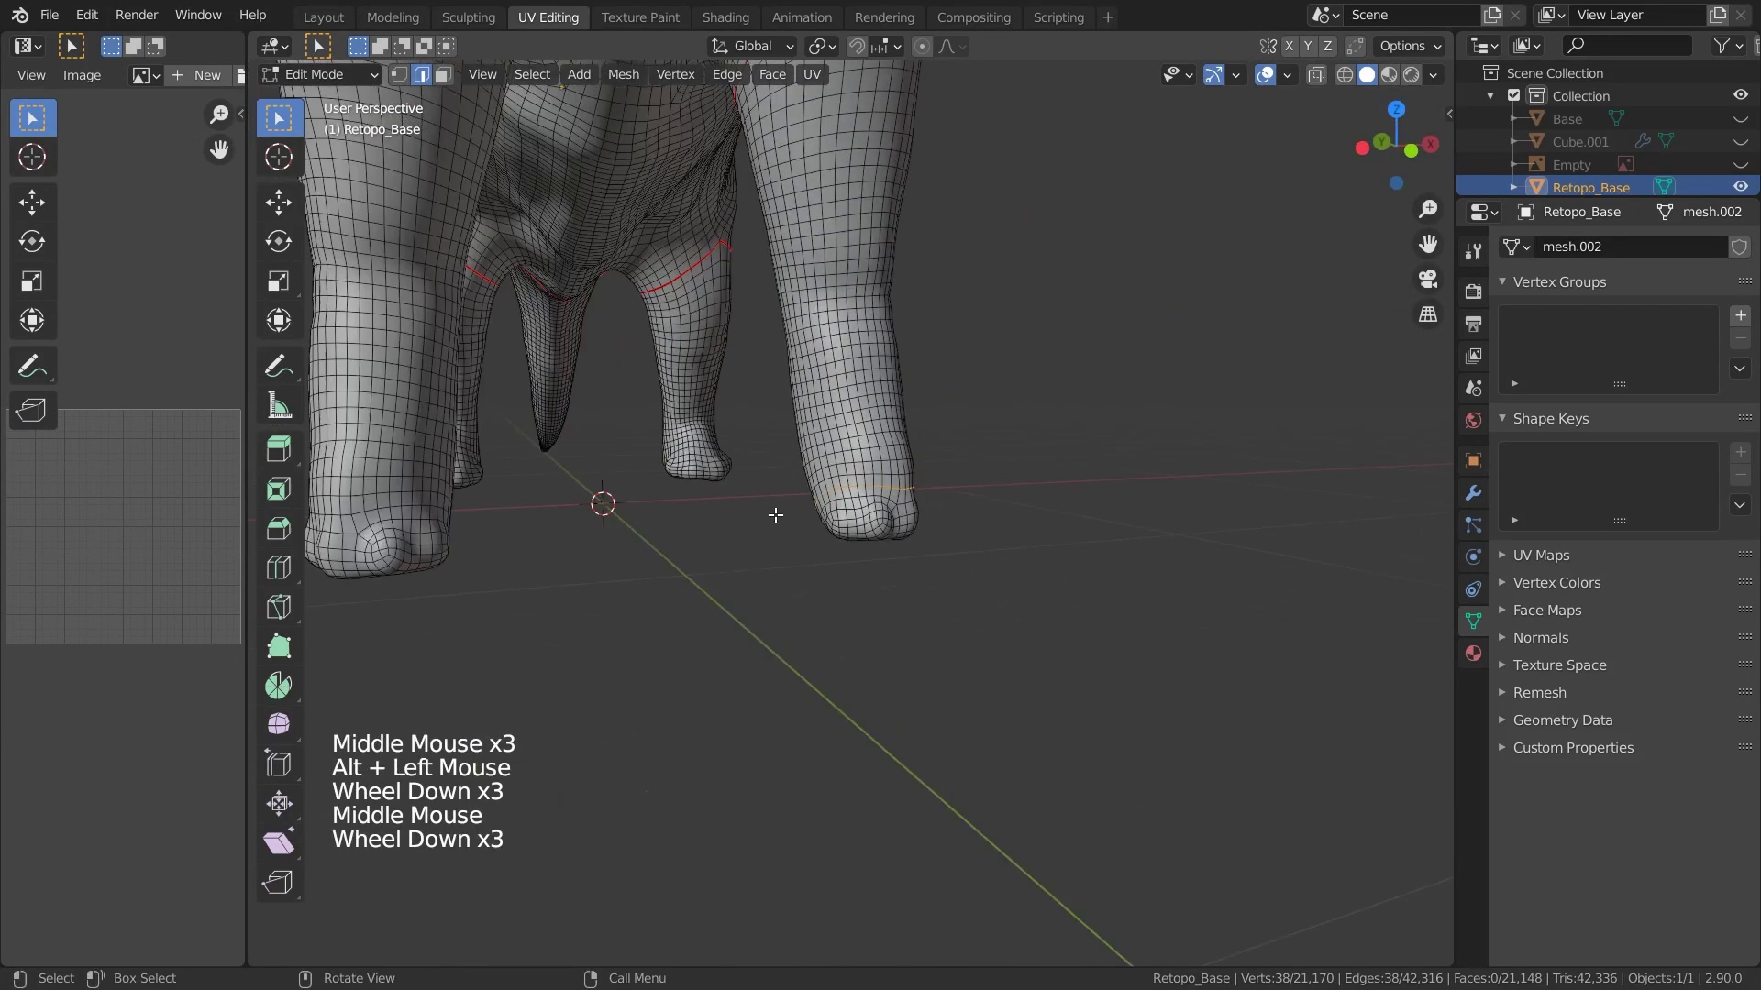
shift+middle_drag(621, 518, 856, 515)
scroll(731, 534, up, 2)
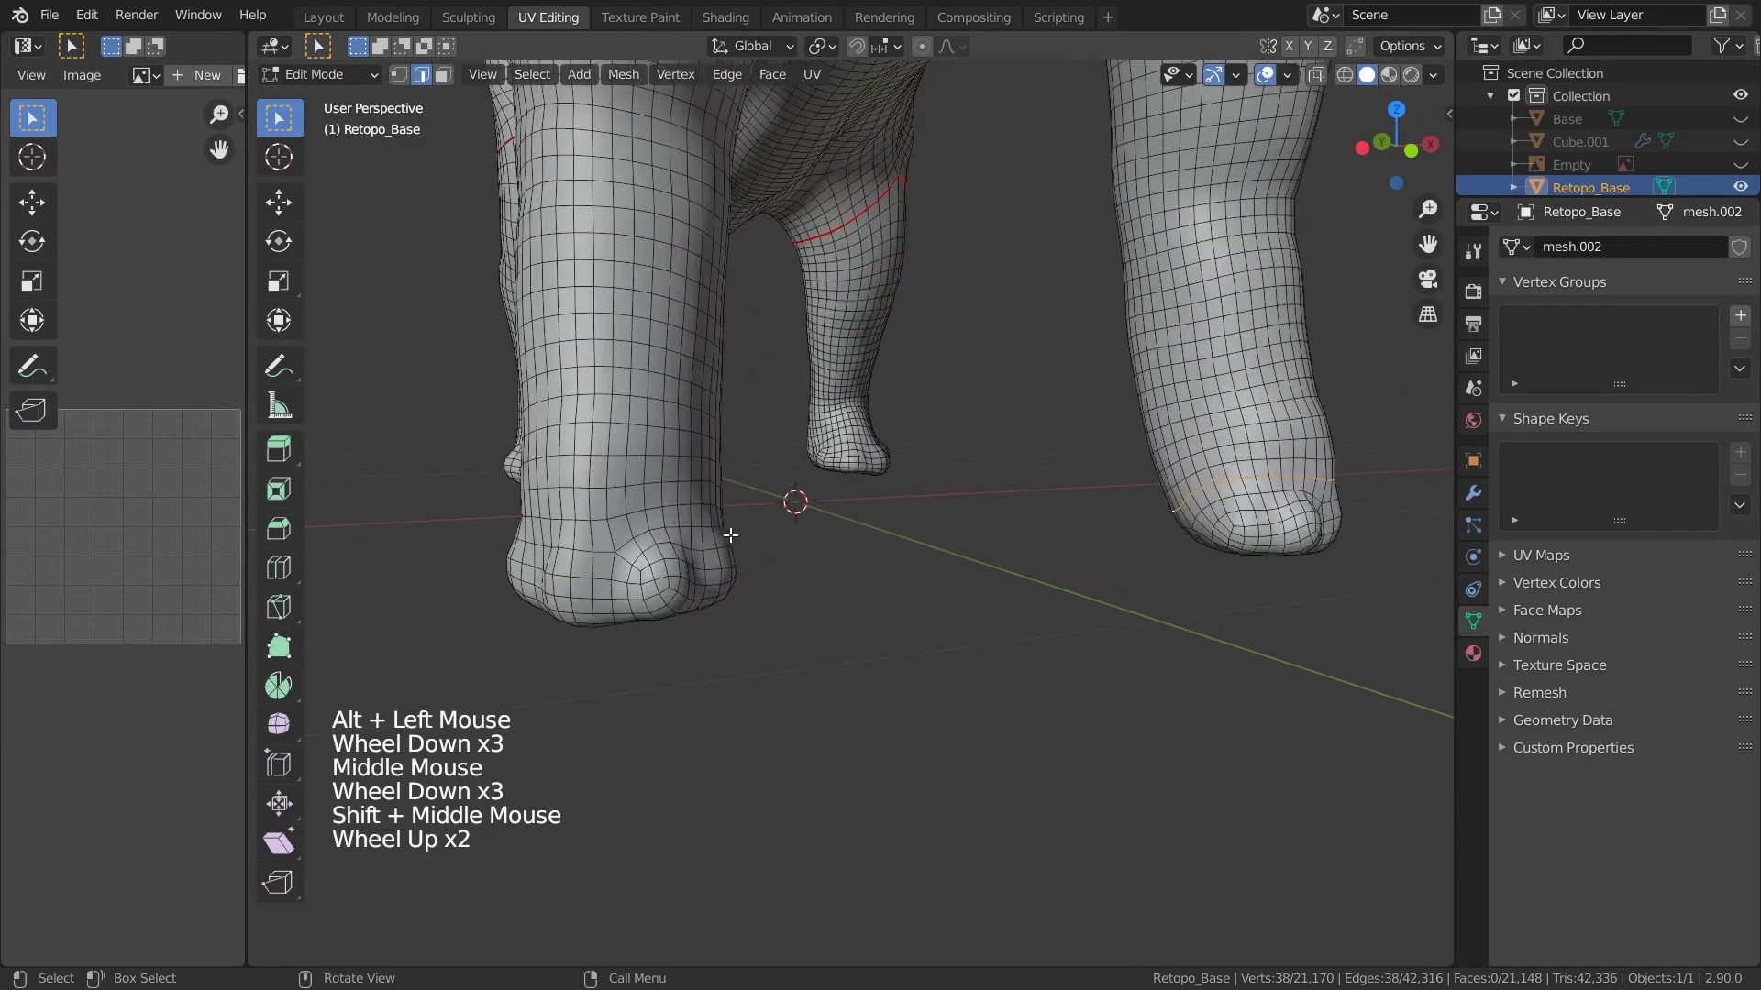
middle_drag(628, 518, 668, 519)
right_click(619, 514)
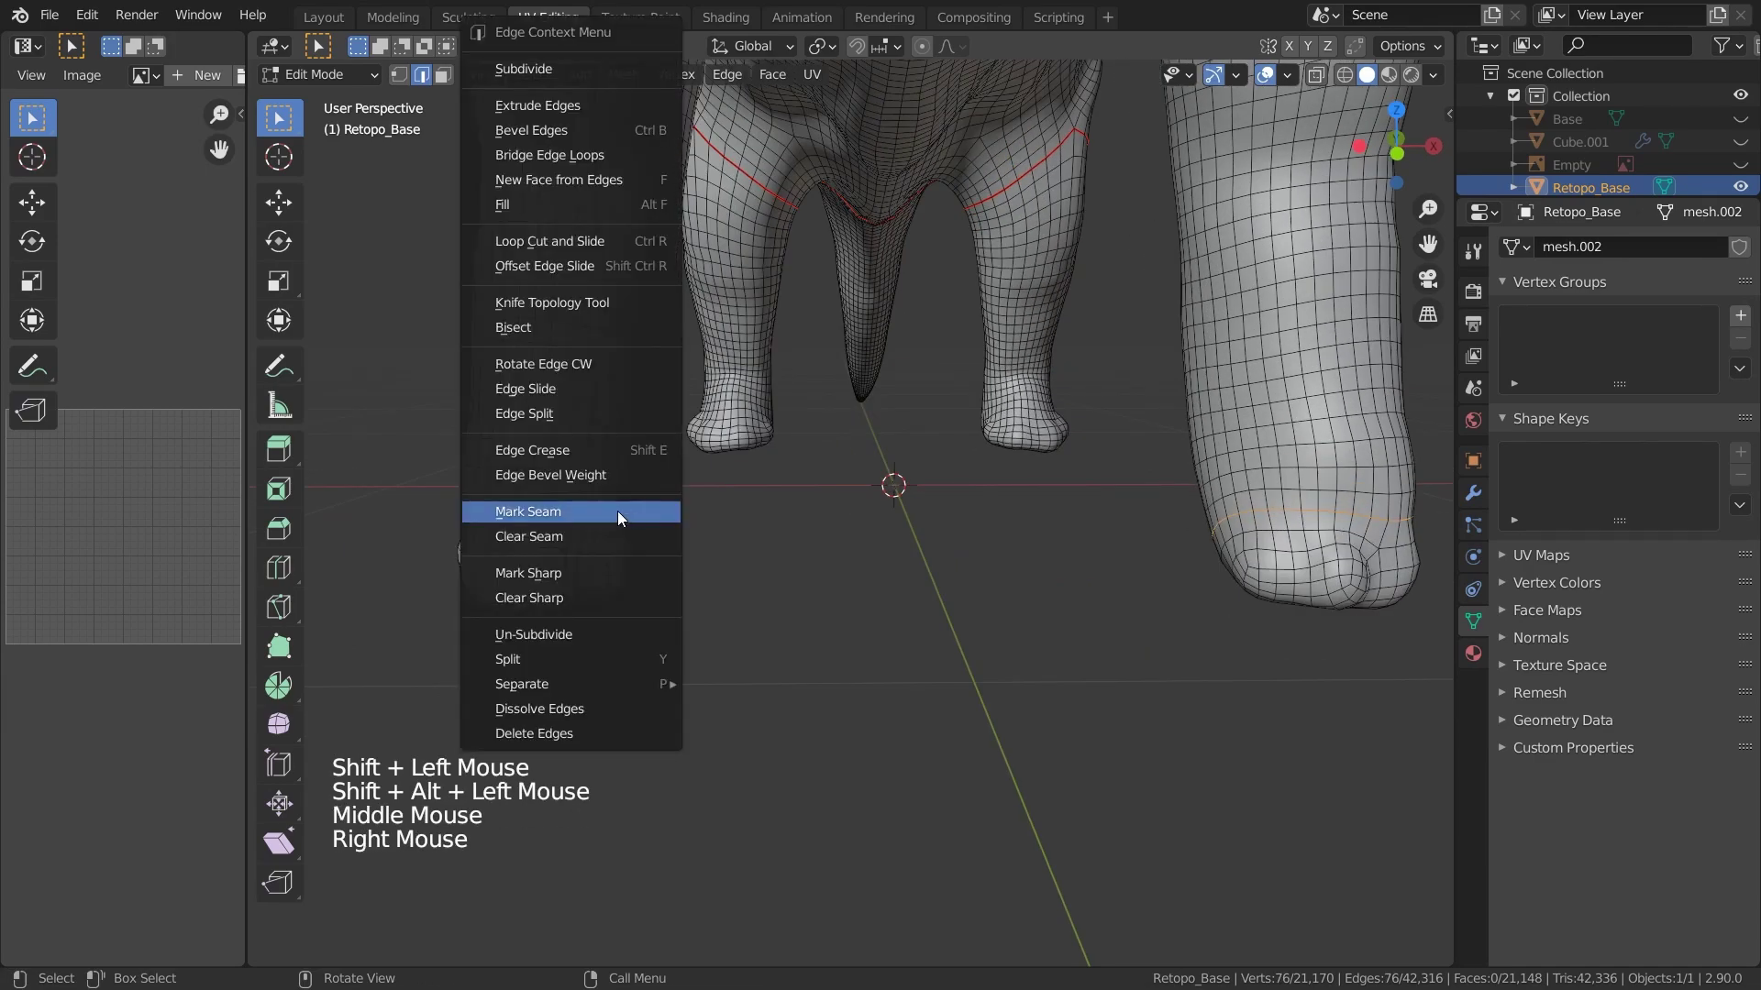
Mark the edge loops around both rear ankles as seams
scroll(917, 513, down, 3)
middle_drag(917, 513, 853, 624)
scroll(853, 623, up, 2)
shift+middle_drag(853, 624, 1142, 489)
alt+click(780, 578)
scroll(846, 477, up, 2)
alt+shift+click(832, 475)
scroll(832, 475, up, 2)
scroll(980, 413, down, 3)
right_click(958, 511)
click(890, 514)
Mark the lengthwise centreline edge loop running under the neck and through the lower jaw as a seam
shift+middle_drag(1264, 539, 1192, 587)
scroll(1264, 605, down, 3)
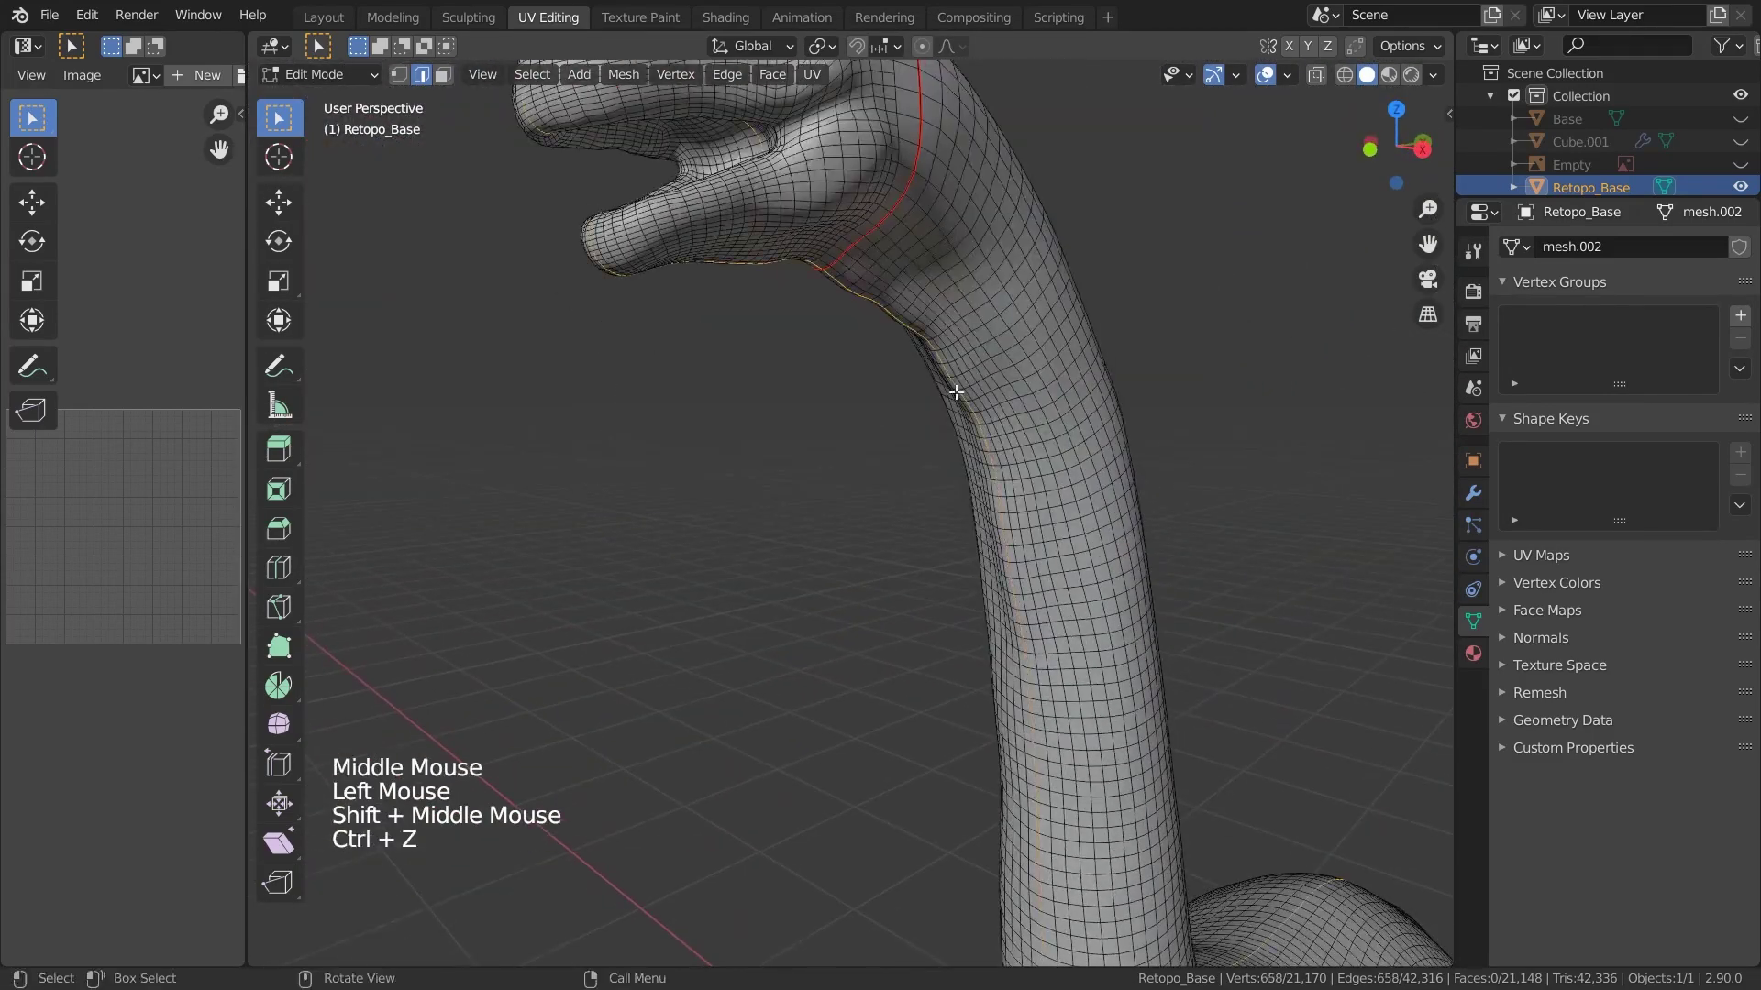
right_click(887, 511)
click(888, 509)
scroll(888, 509, down, 3)
Examine the edge flow around the cheek, the mouth corner and the inside of the mouth
middle_drag(887, 509, 1273, 337)
alt+middle_click(947, 367)
scroll(850, 495, up, 13)
scroll(1273, 338, up, 3)
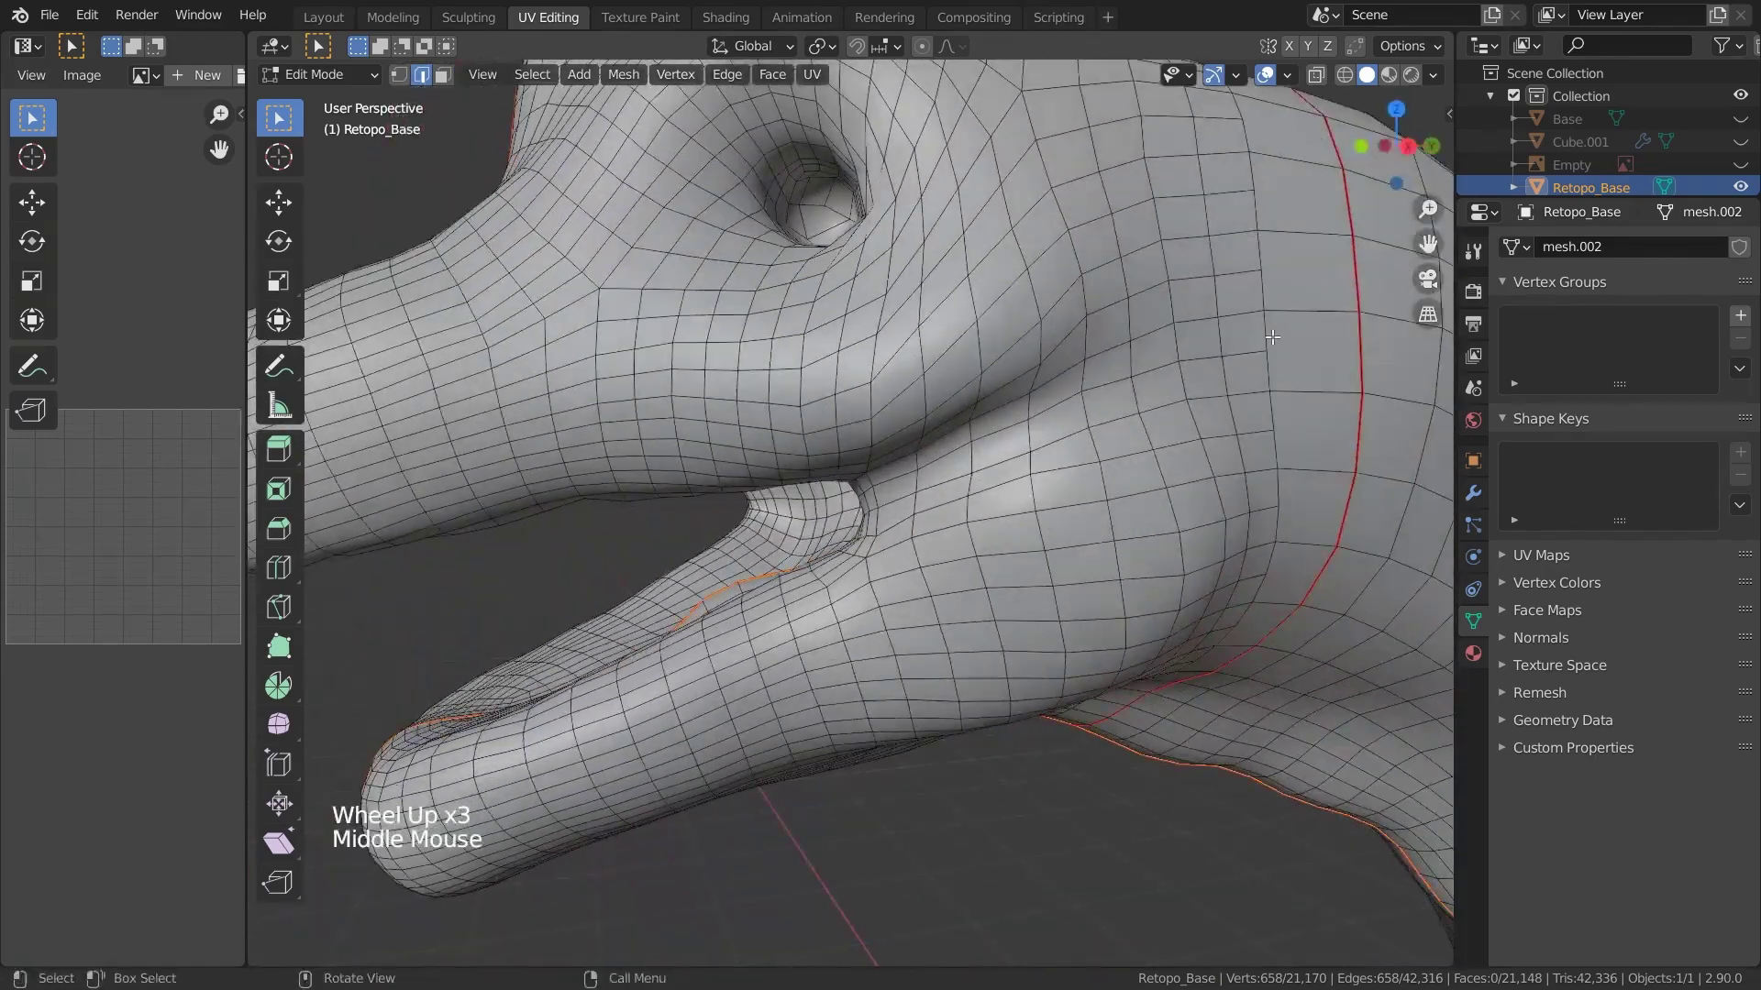
alt+click(1191, 323)
scroll(1100, 459, down, 9)
middle_drag(1053, 515, 1196, 323)
scroll(1029, 431, up, 3)
click(1030, 431)
scroll(1030, 431, up, 4)
scroll(917, 451, up, 2)
middle_drag(929, 422, 1009, 403)
scroll(1009, 404, down, 2)
Mark an edge path from the neck seam across the cheek to the mouth corner and along the jaw as a seam
click(1296, 346)
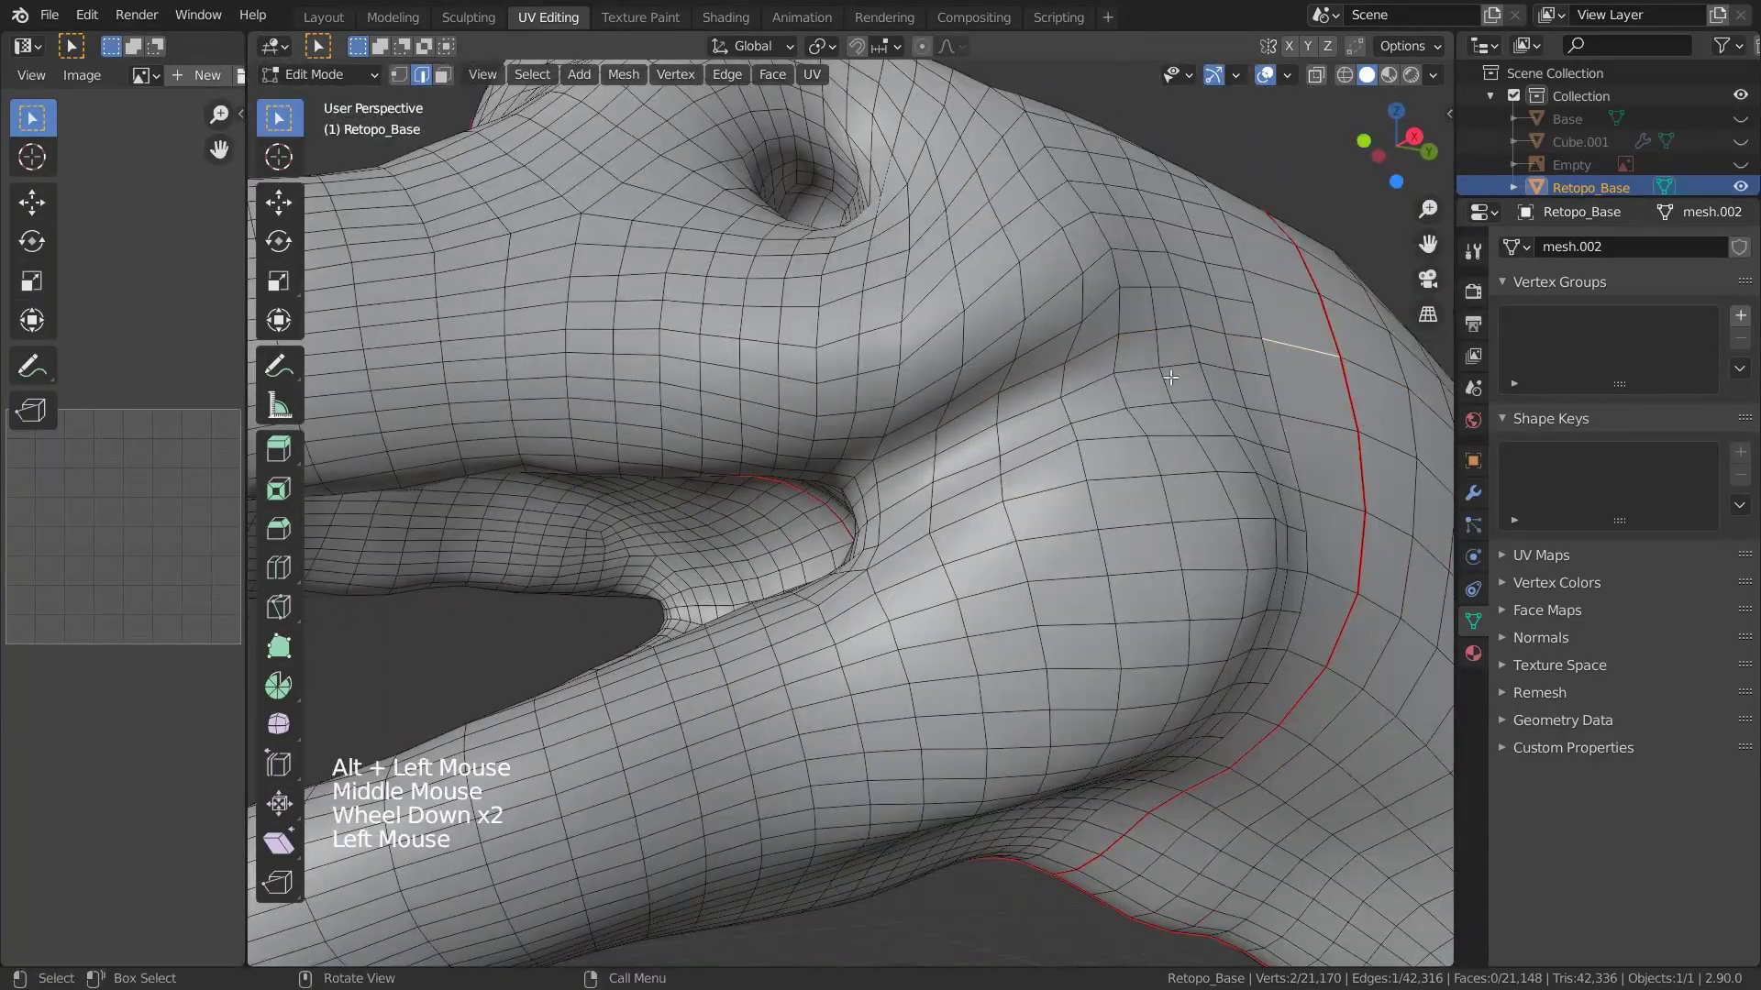
ctrl+click(894, 450)
middle_drag(894, 449, 1009, 459)
ctrl+click(917, 458)
ctrl+click(334, 463)
middle_drag(385, 468, 807, 477)
shift+middle_drag(807, 477, 862, 459)
middle_drag(862, 459, 880, 403)
ctrl+click(780, 458)
ctrl+click(446, 295)
right_click(444, 297)
click(373, 508)
Mark two further edge paths around the mouth as seams, picking each by its shortest path
scroll(734, 513, down, 5)
middle_drag(1376, 569, 1188, 654)
click(1074, 705)
middle_drag(1078, 752, 972, 656)
ctrl+click(1067, 743)
right_click(1066, 746)
click(1065, 747)
scroll(1101, 733, down, 6)
click(1144, 780)
scroll(1069, 661, up, 3)
middle_drag(972, 656, 872, 659)
scroll(871, 658, up, 2)
middle_drag(872, 658, 871, 825)
click(878, 791)
ctrl+click(865, 312)
right_click(871, 332)
click(801, 530)
Mark an edge path along the upper jaw, from one mouth corner around the snout to the other, as a seam
middle_drag(807, 523, 550, 587)
scroll(660, 513, up, 2)
click(472, 641)
middle_drag(486, 633, 576, 598)
ctrl+click(912, 477)
middle_drag(912, 478, 953, 473)
ctrl+click(945, 351)
scroll(1100, 486, down, 2)
scroll(1186, 578, up, 3)
scroll(954, 473, up, 1)
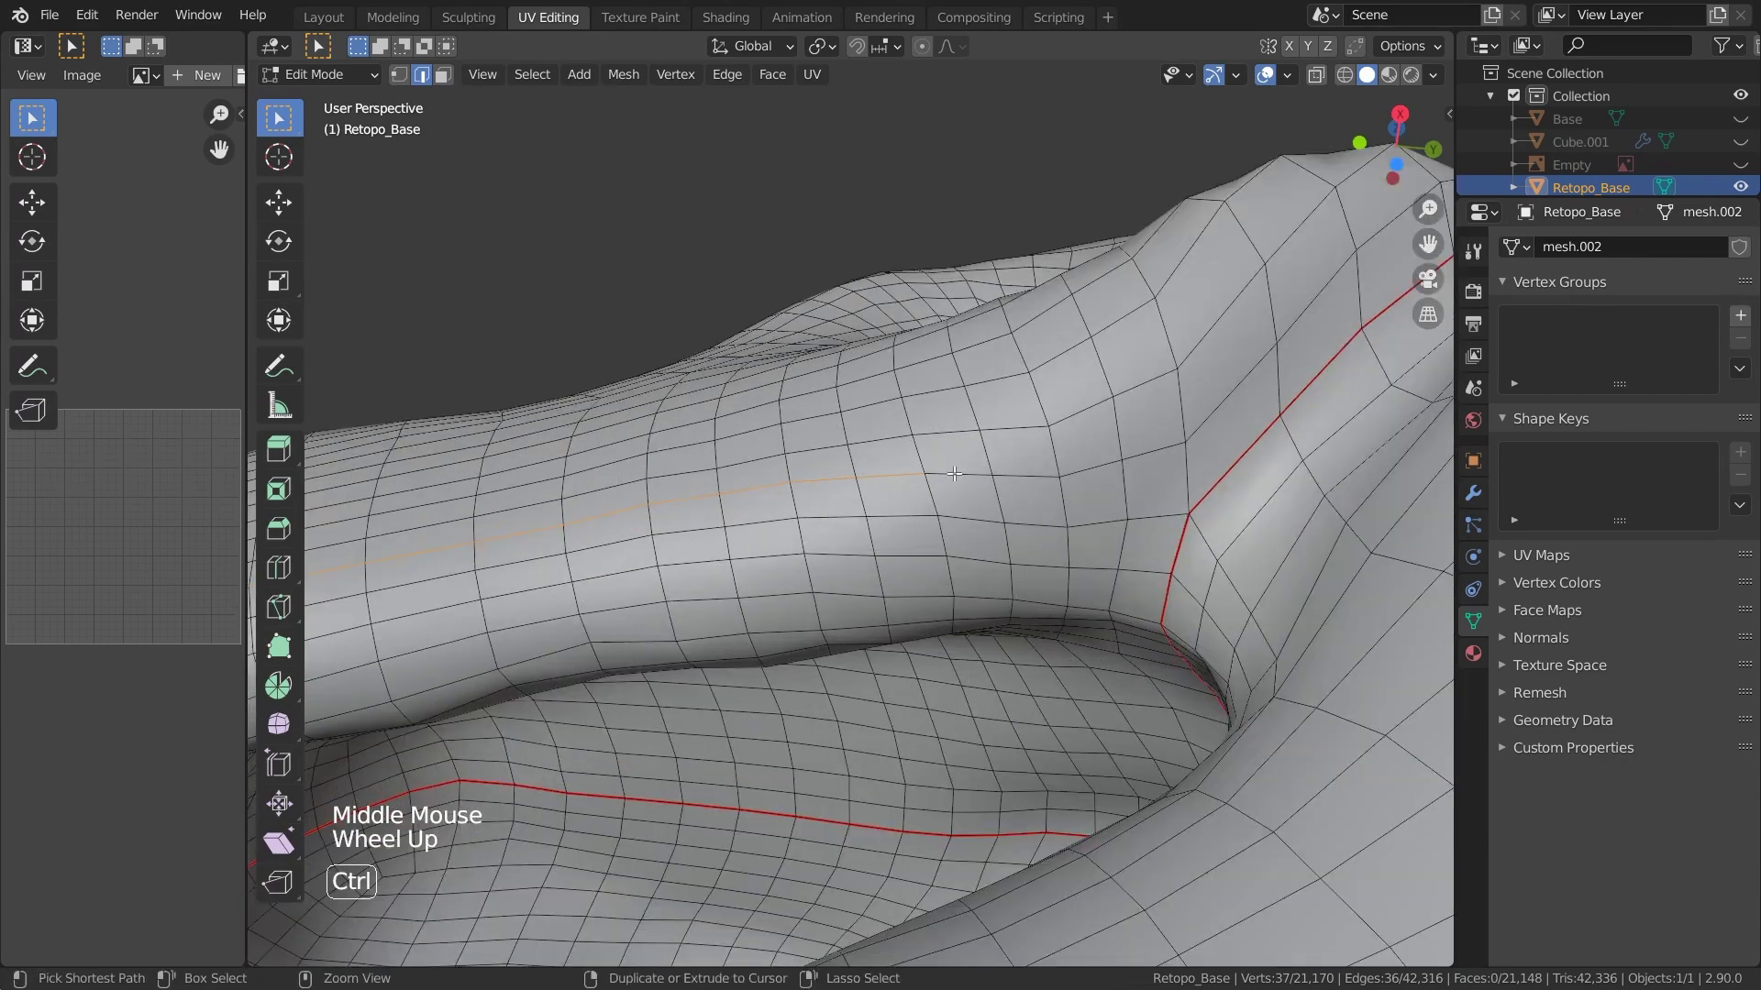
ctrl+click(1083, 470)
ctrl+click(1152, 452)
scroll(1152, 451, down, 3)
middle_drag(1152, 452, 348, 495)
scroll(1065, 632, up, 2)
ctrl+click(744, 488)
shift+click(663, 476)
scroll(663, 477, down, 3)
scroll(849, 554, up, 1)
shift+click(849, 554)
right_click(849, 554)
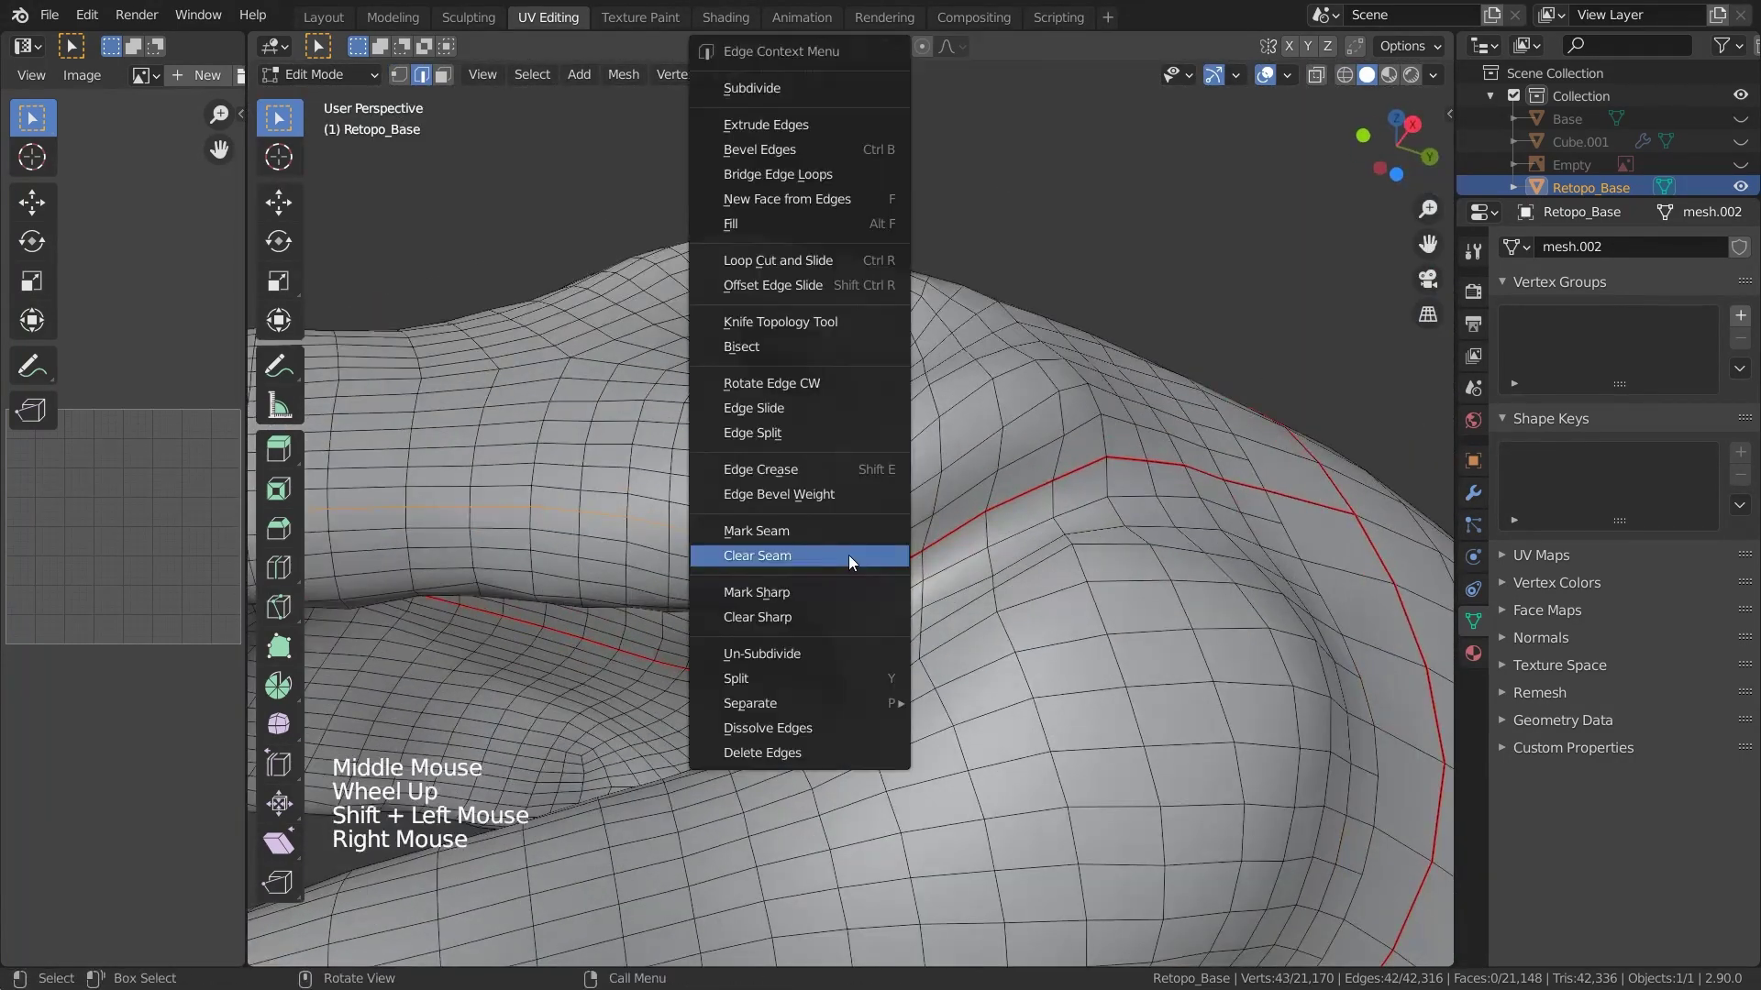
click(849, 530)
Try to mark an edge path running from the mouth corner across the inside of the mouth as a seam
scroll(849, 531, down, 3)
scroll(553, 593, up, 4)
middle_drag(828, 600, 1156, 642)
click(519, 511)
shift+middle_drag(1155, 642, 1077, 657)
scroll(1008, 653, up, 1)
shift+click(989, 652)
ctrl+click(779, 686)
ctrl+click(564, 706)
scroll(564, 705, down, 1)
right_click(978, 509)
click(977, 532)
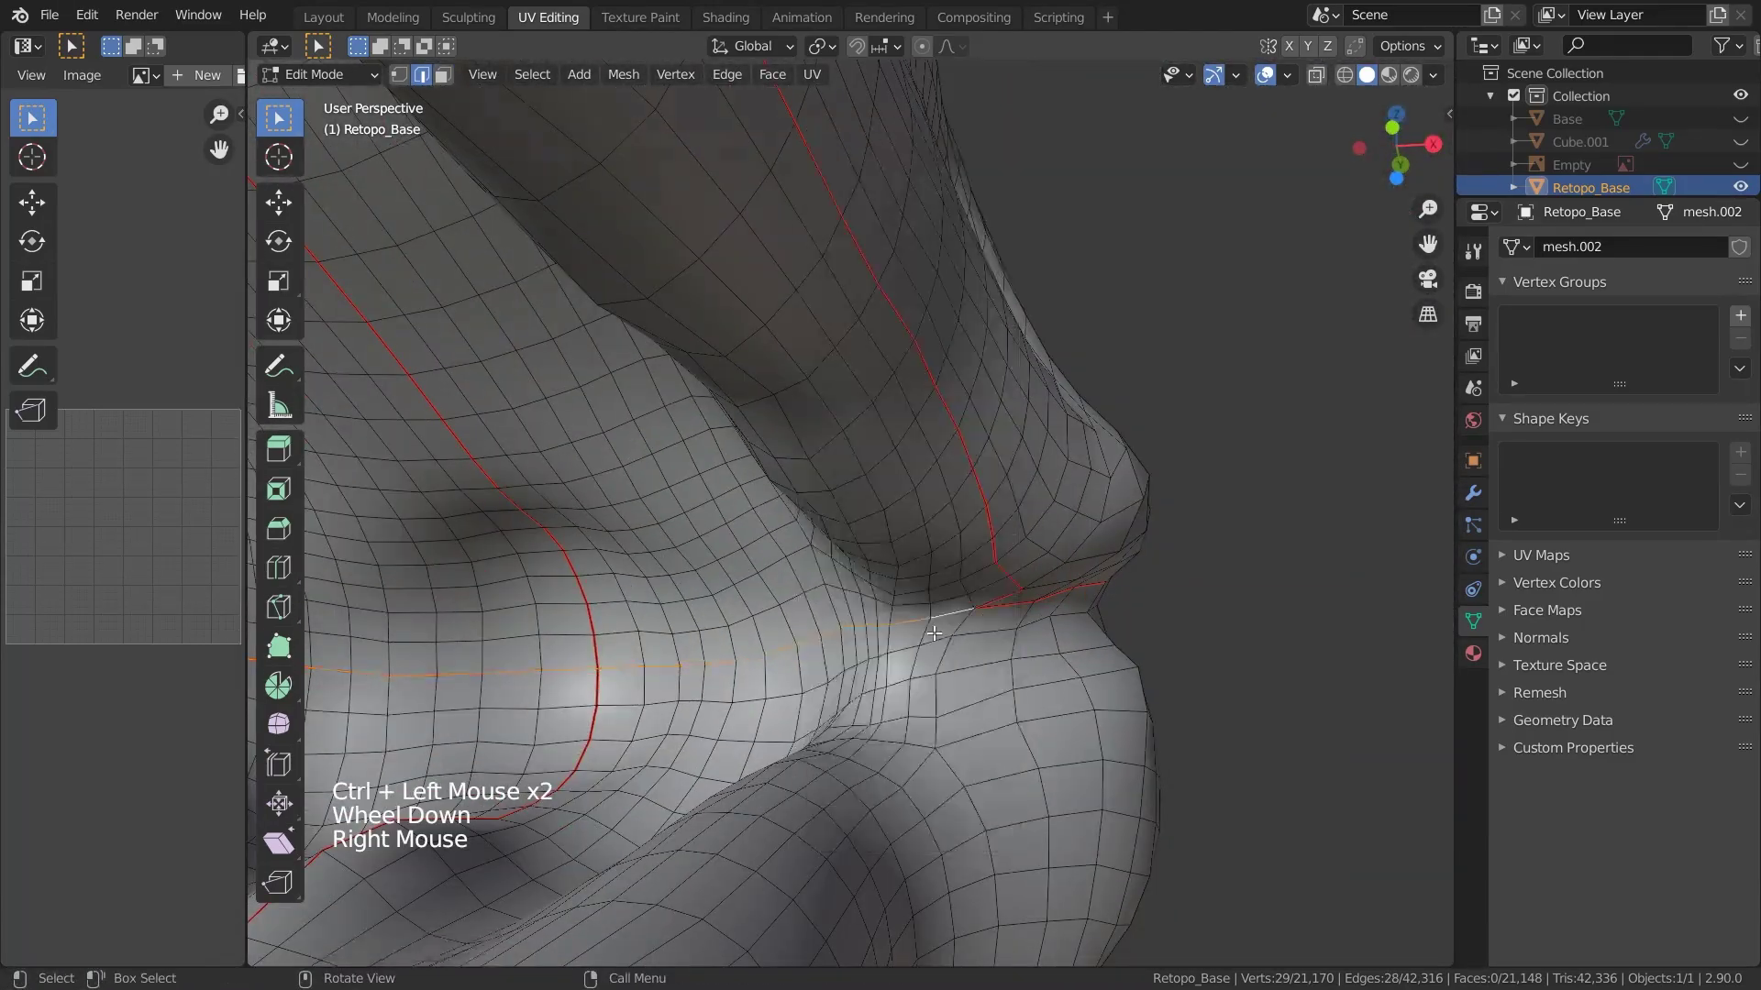
Mark an edge path along the lower lip from one mouth corner to the other as a seam
scroll(977, 532, down, 4)
middle_drag(978, 531, 1092, 621)
click(1092, 621)
scroll(879, 585, up, 3)
click(532, 464)
scroll(532, 464, down, 1)
middle_drag(551, 477, 633, 514)
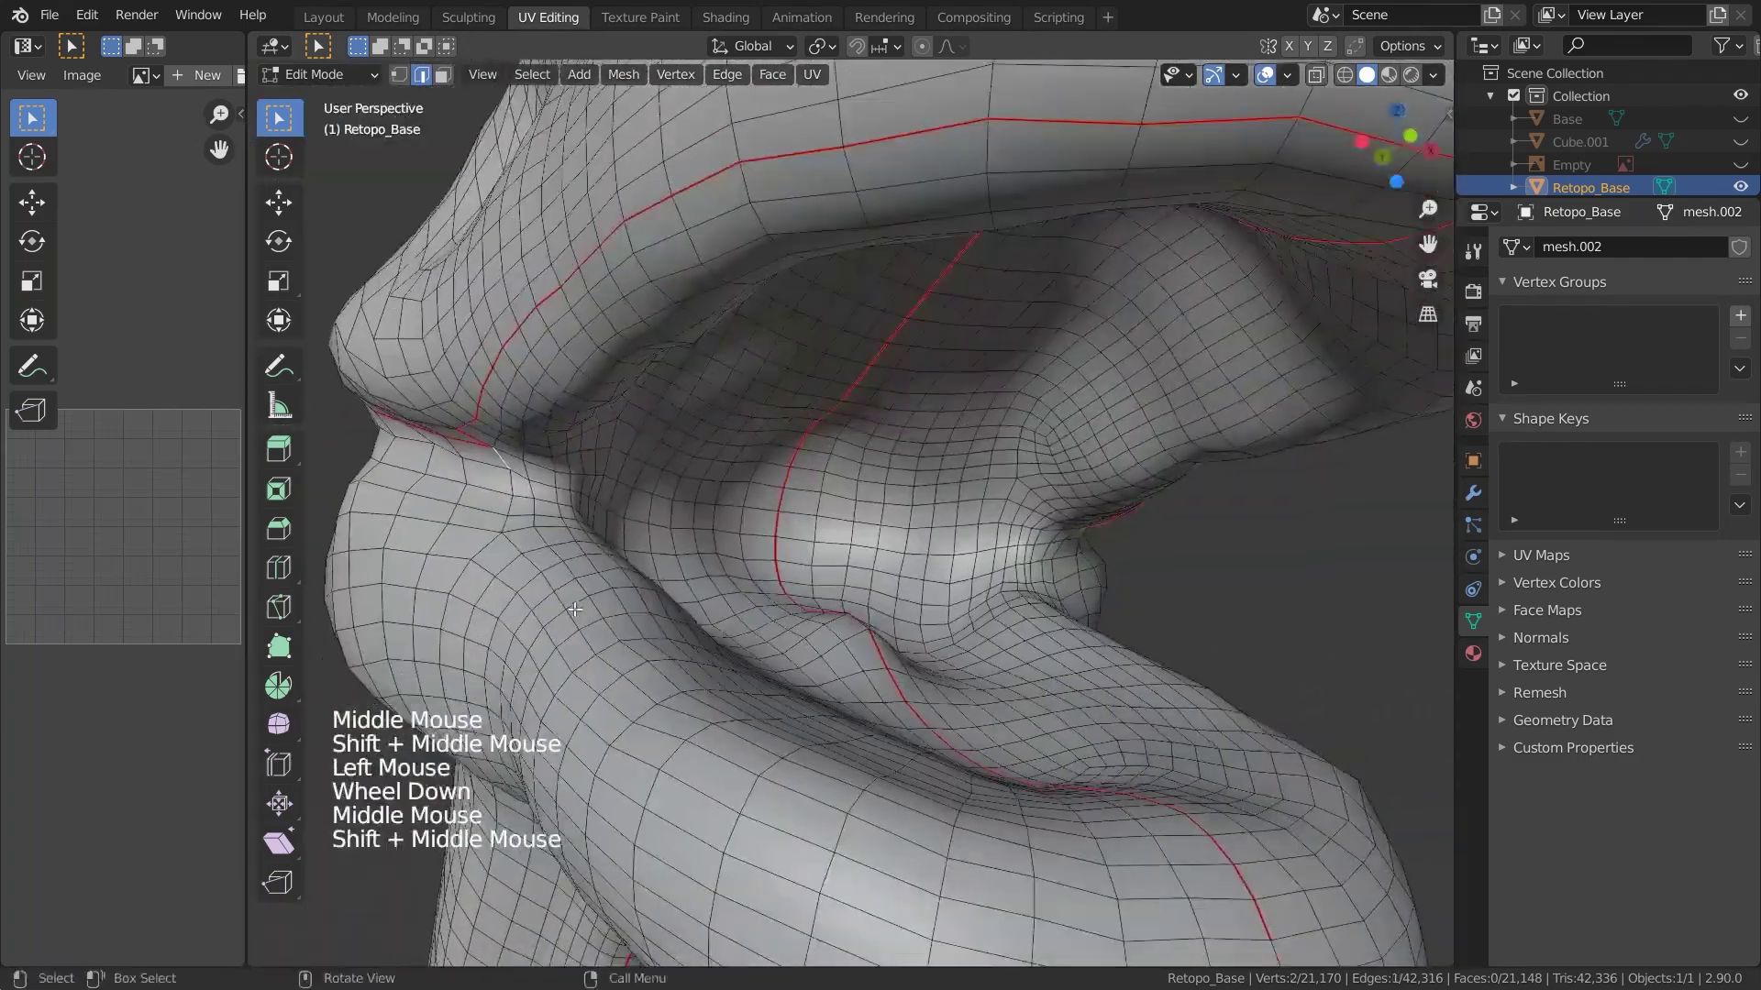
ctrl+click(688, 716)
ctrl+click(825, 784)
ctrl+click(1100, 833)
middle_drag(1105, 832, 1092, 871)
ctrl+click(894, 697)
shift+middle_drag(1091, 872, 836, 716)
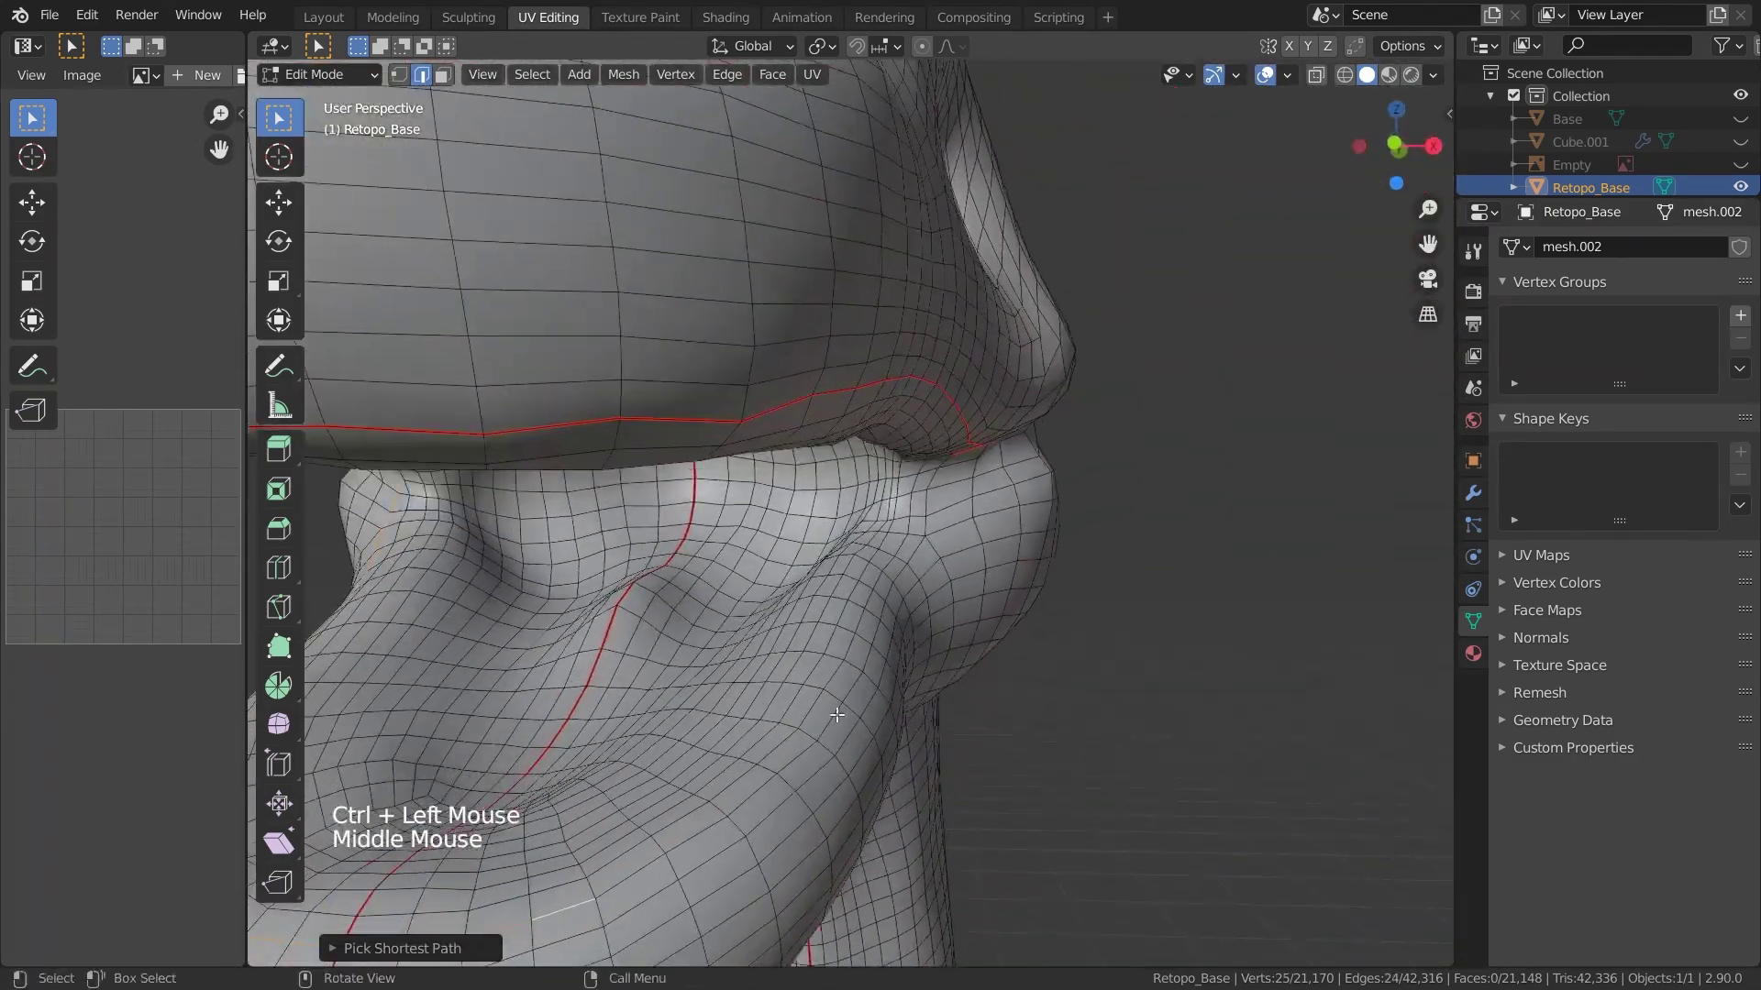
ctrl+click(908, 564)
mouse_move(908, 563)
middle_down()
mouse_move(954, 514)
mouse_move(917, 550)
middle_up()
ctrl+click(999, 388)
right_click(999, 389)
click(999, 505)
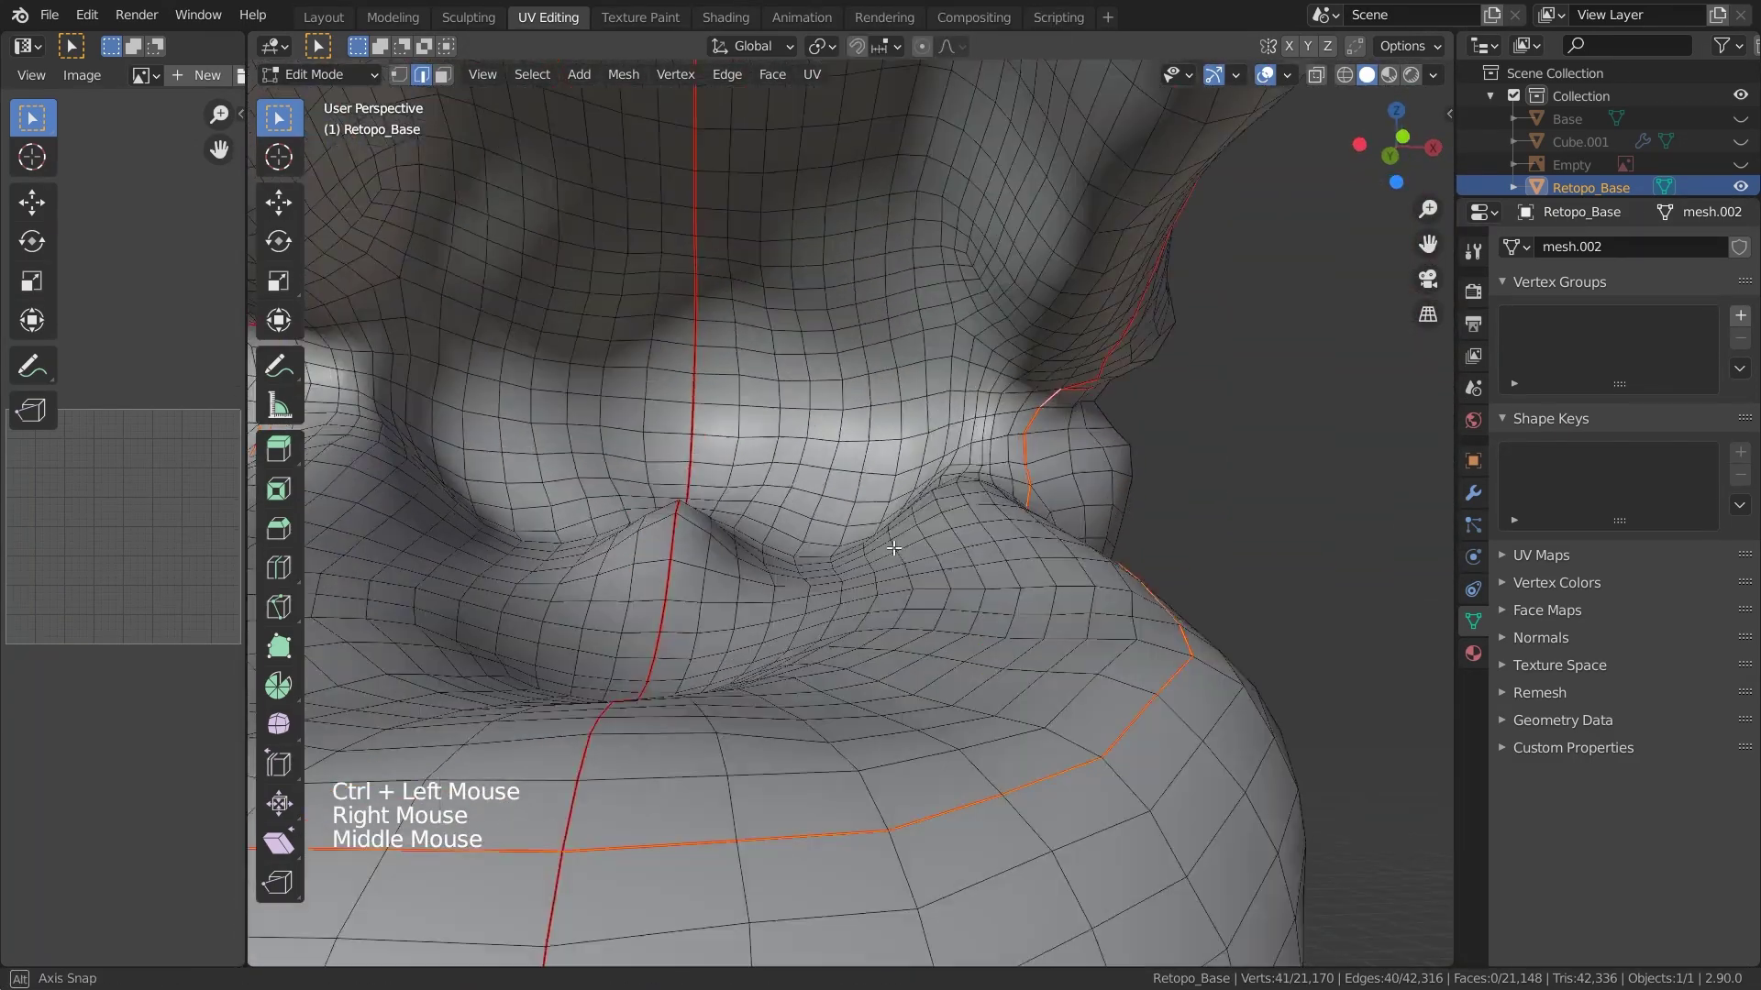
Clear the centreline seam running down the front of the lower jaw below the lip seam
click(736, 649)
ctrl+click(737, 682)
right_click(737, 682)
click(738, 681)
scroll(737, 681, down, 2)
click(720, 686)
middle_drag(721, 686, 727, 550)
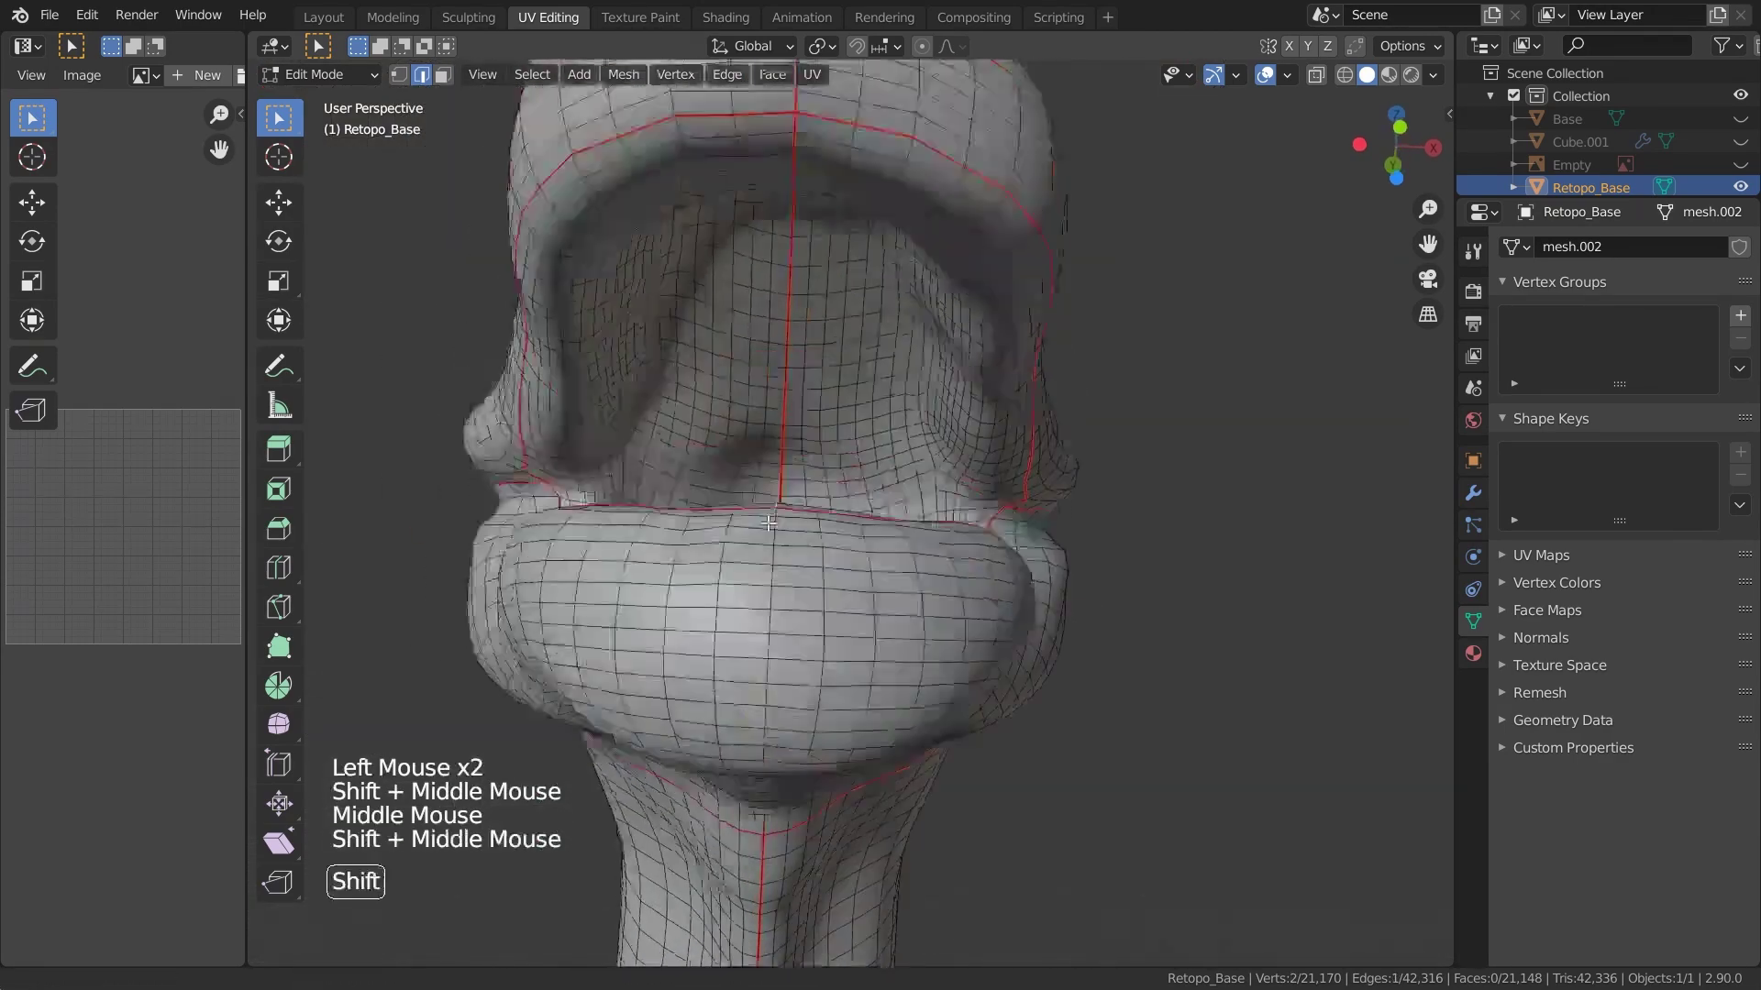
shift+middle_drag(642, 239, 613, 752)
ctrl+click(528, 754)
right_click(745, 527)
click(747, 548)
shift+middle_drag(747, 548, 985, 645)
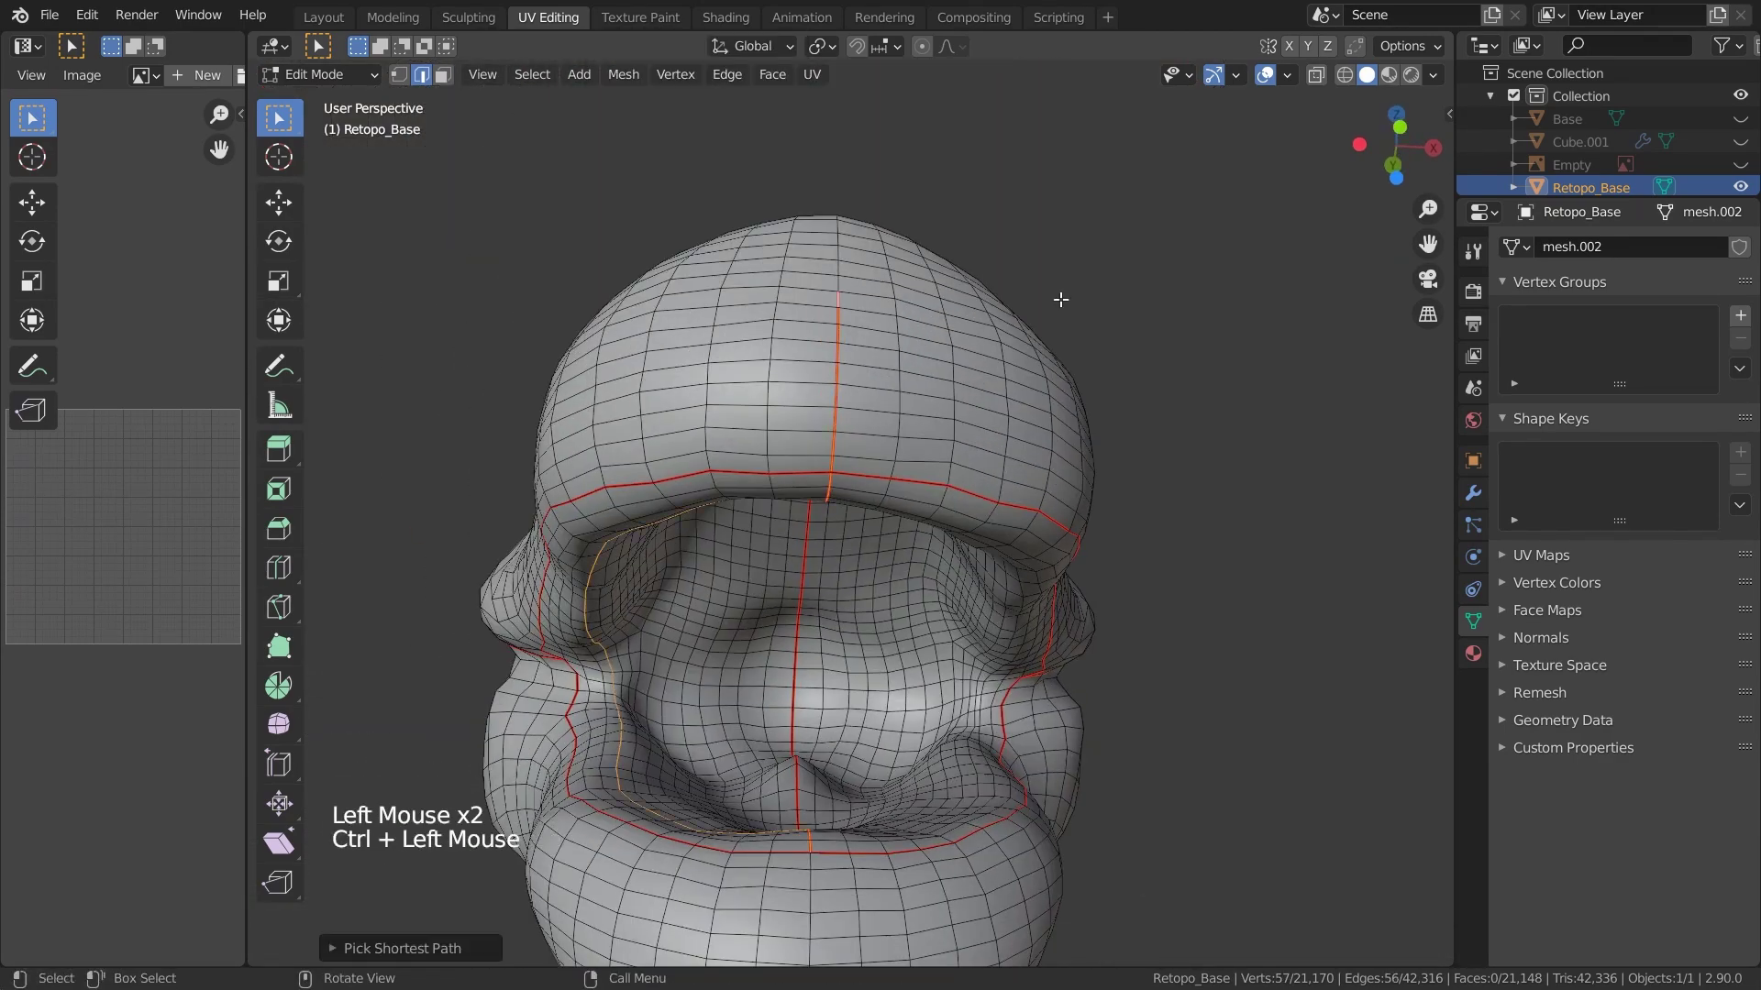
Clear the centreline seam inside the mouth and up over the front of the upper jaw
double_click(789, 631)
scroll(789, 632, up, 2)
middle_drag(798, 630, 807, 413)
scroll(817, 483, down, 1)
shift+middle_drag(807, 413, 789, 647)
click(770, 653)
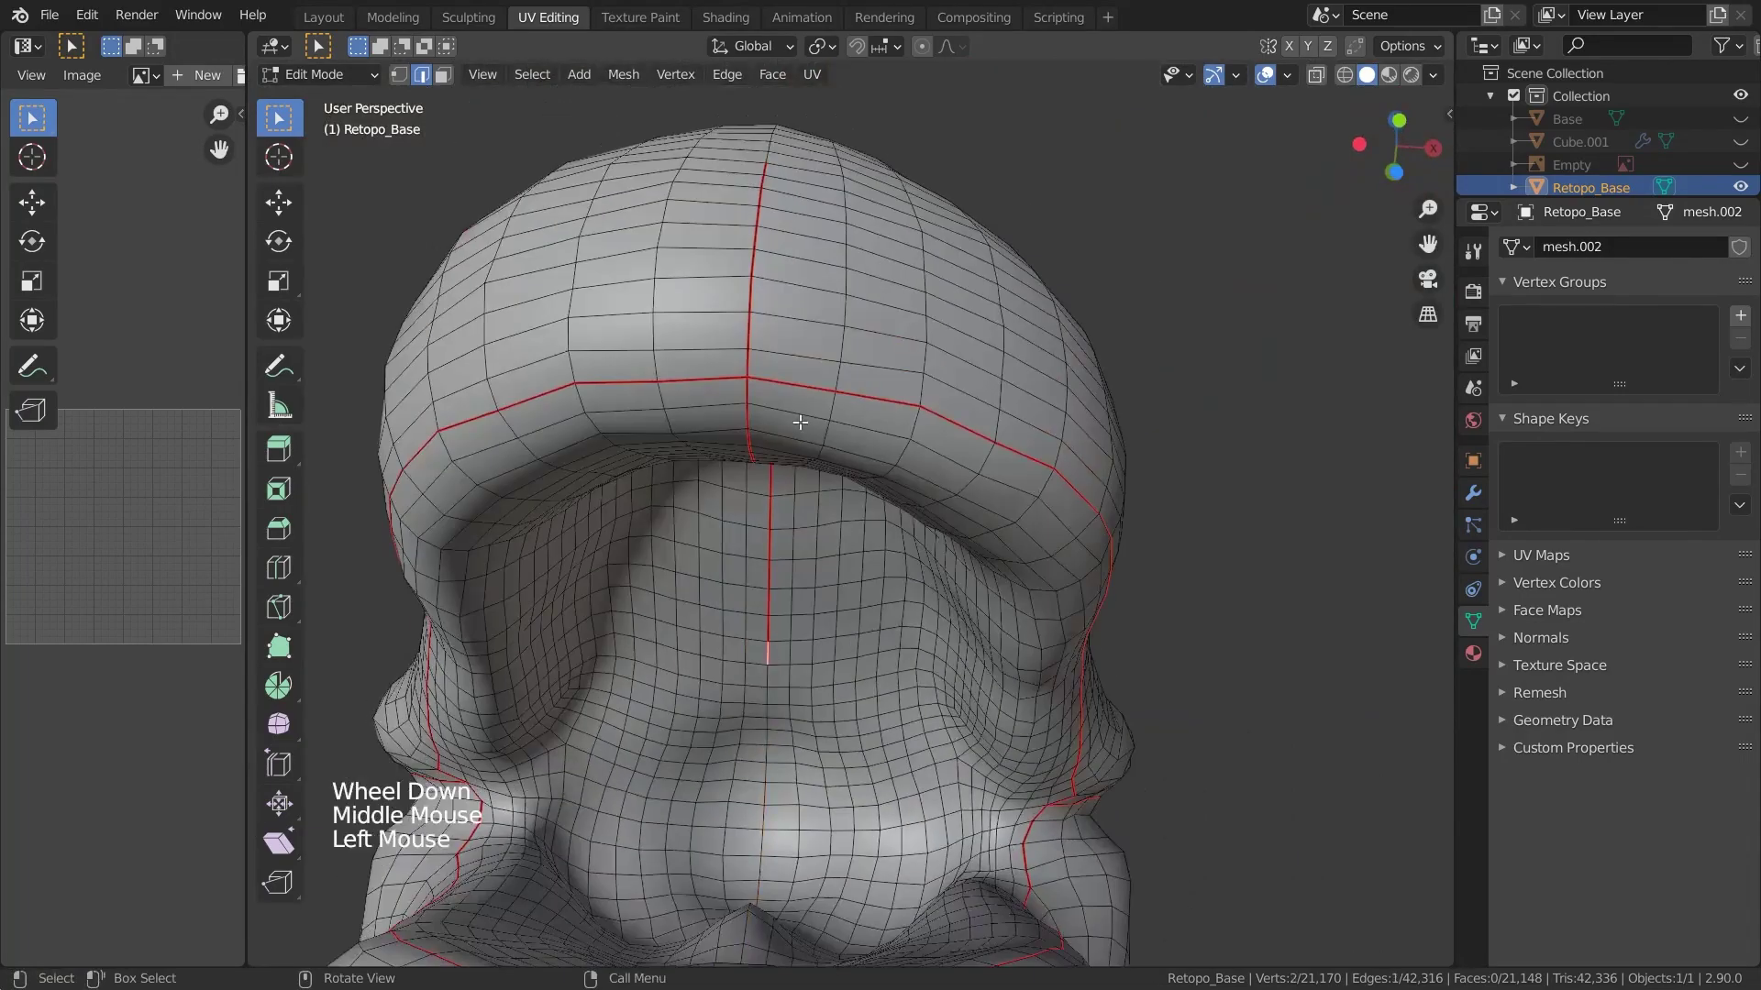
ctrl+click(762, 171)
right_click(776, 175)
click(702, 537)
Deselect the edges and examine the seams around the head and along the top of the neck
scroll(701, 536, down, 3)
click(617, 366)
middle_drag(697, 495, 939, 641)
scroll(798, 633, down, 3)
middle_drag(972, 541, 1091, 578)
scroll(767, 565, up, 3)
scroll(1091, 577, up, 3)
scroll(835, 715, down, 9)
scroll(932, 522, down, 4)
shift+middle_drag(835, 715, 886, 849)
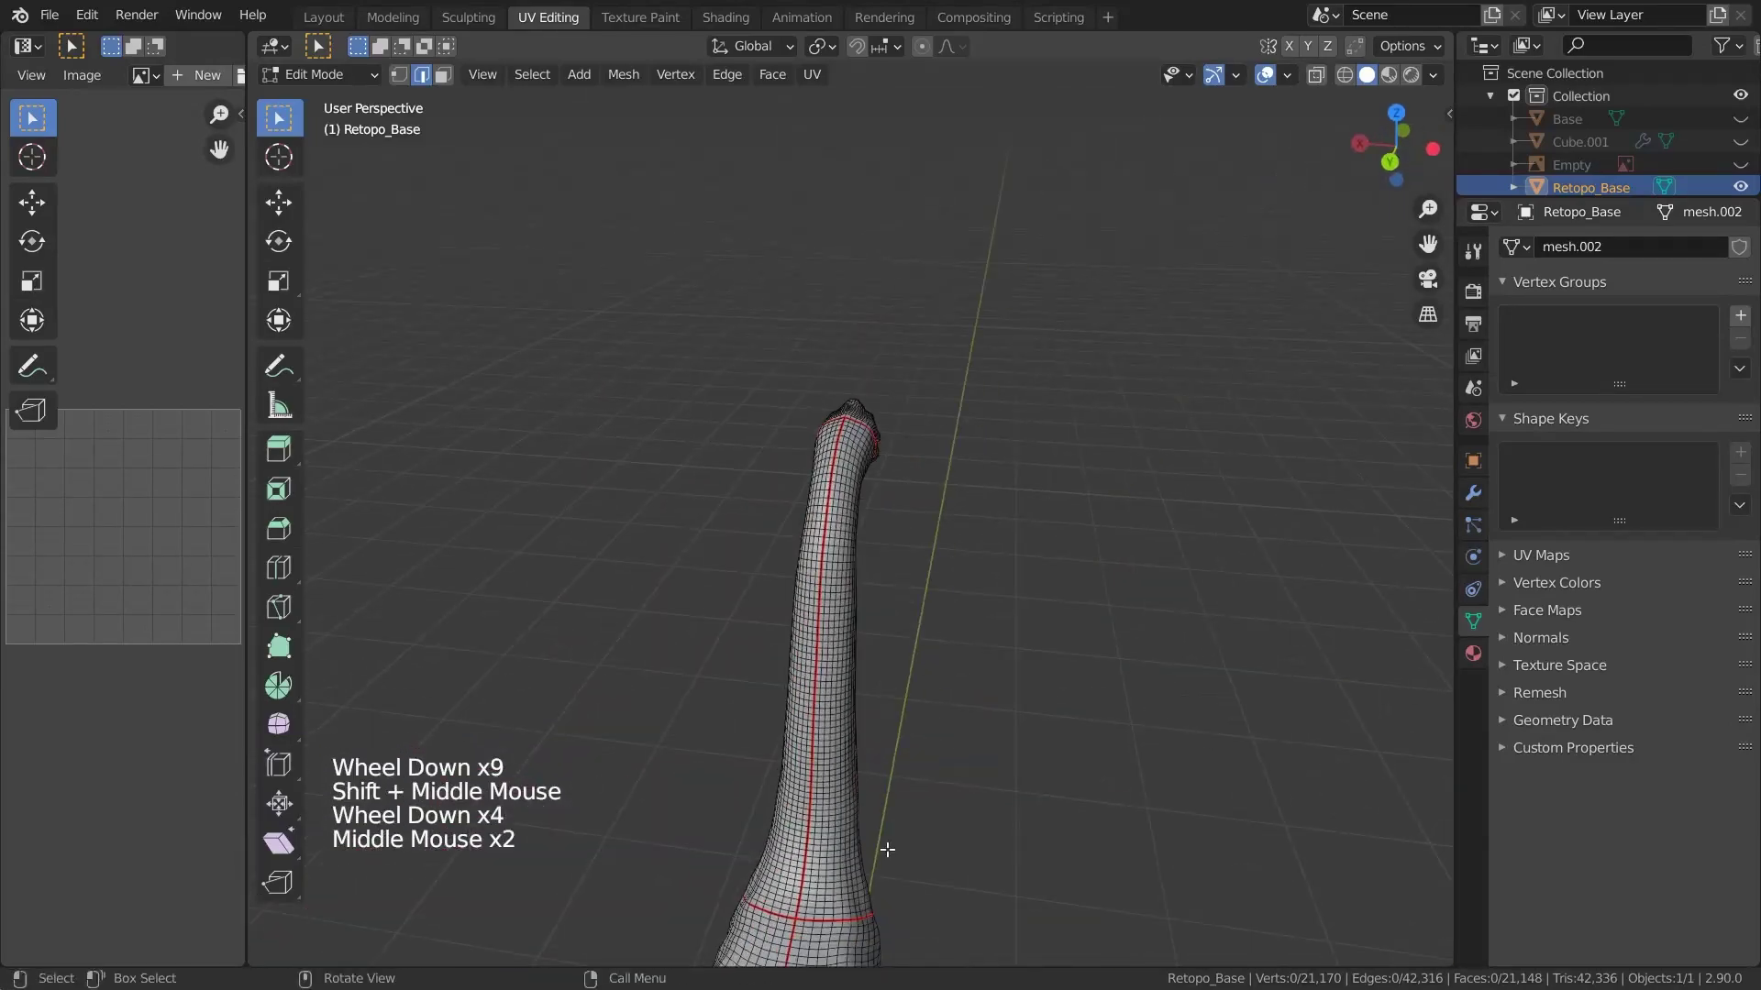
Clear the centreline seam along the top of the back and tail as far as the tail tip
scroll(886, 849, up, 2)
click(905, 365)
shift+middle_drag(894, 761, 903, 366)
scroll(903, 385, down, 7)
middle_drag(881, 688, 872, 514)
shift+middle_drag(872, 642, 867, 514)
scroll(866, 733, up, 15)
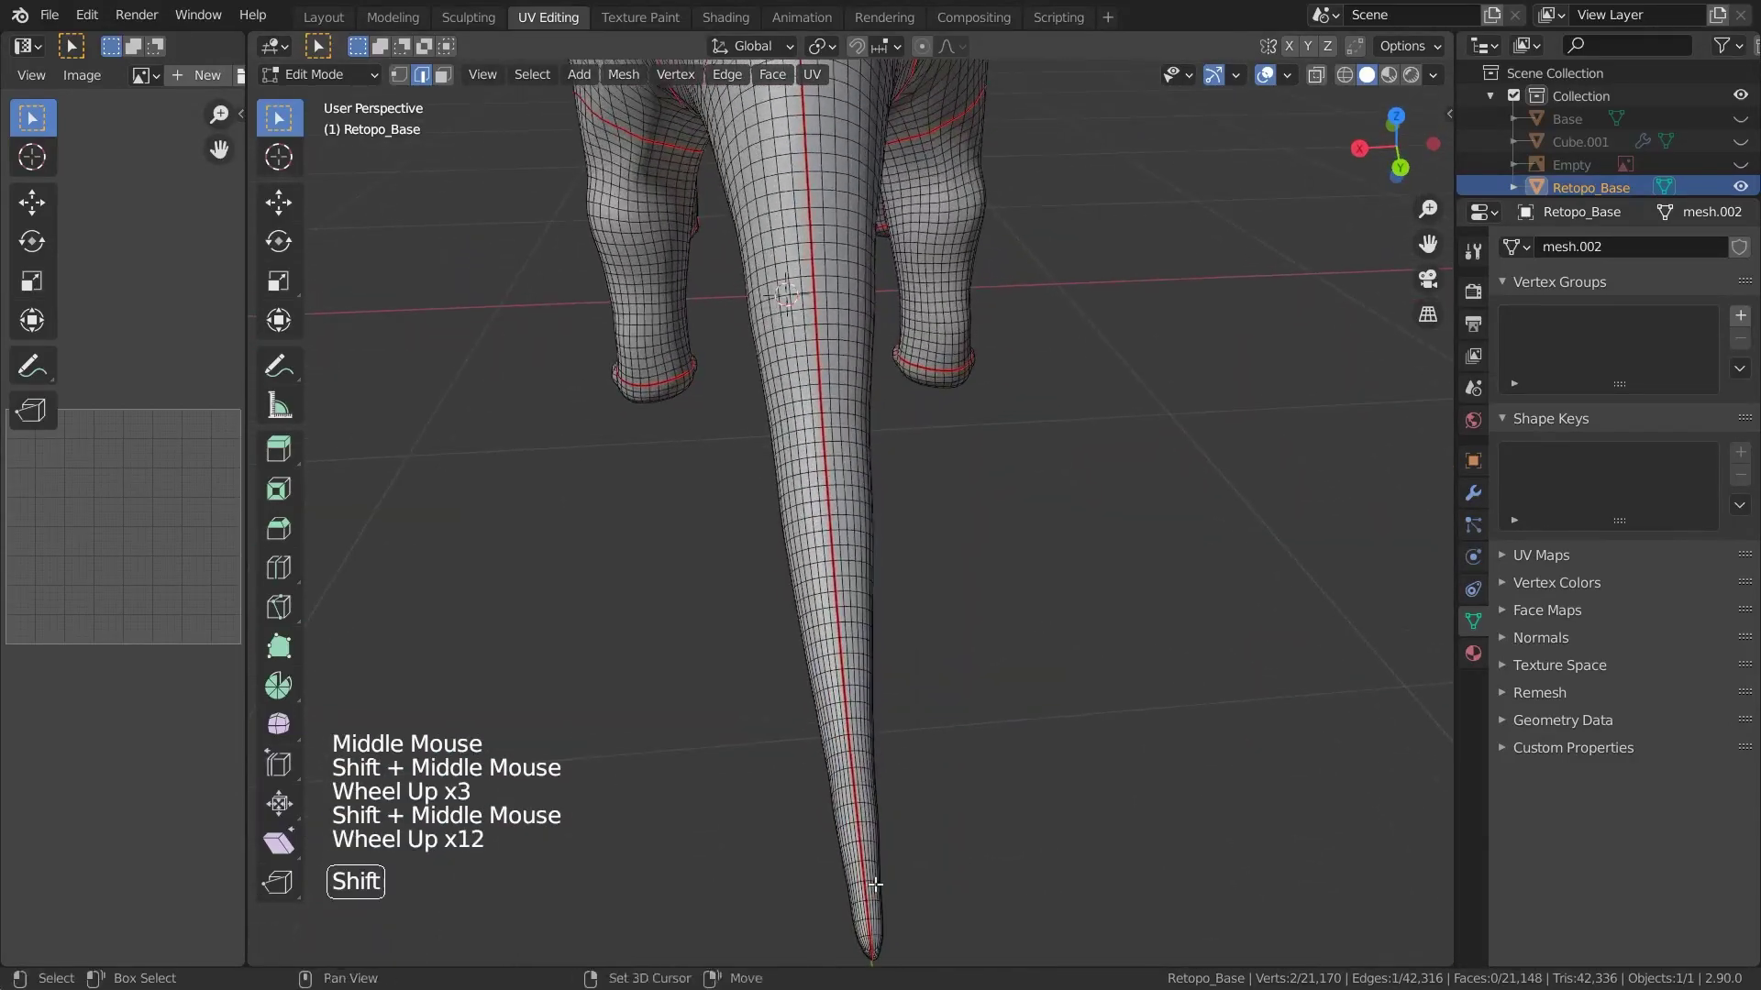
alt+middle_click(857, 741)
scroll(857, 741, up, 3)
ctrl+click(840, 740)
right_click(839, 741)
click(841, 744)
middle_drag(841, 745, 901, 605)
click(909, 607)
ctrl+click(910, 624)
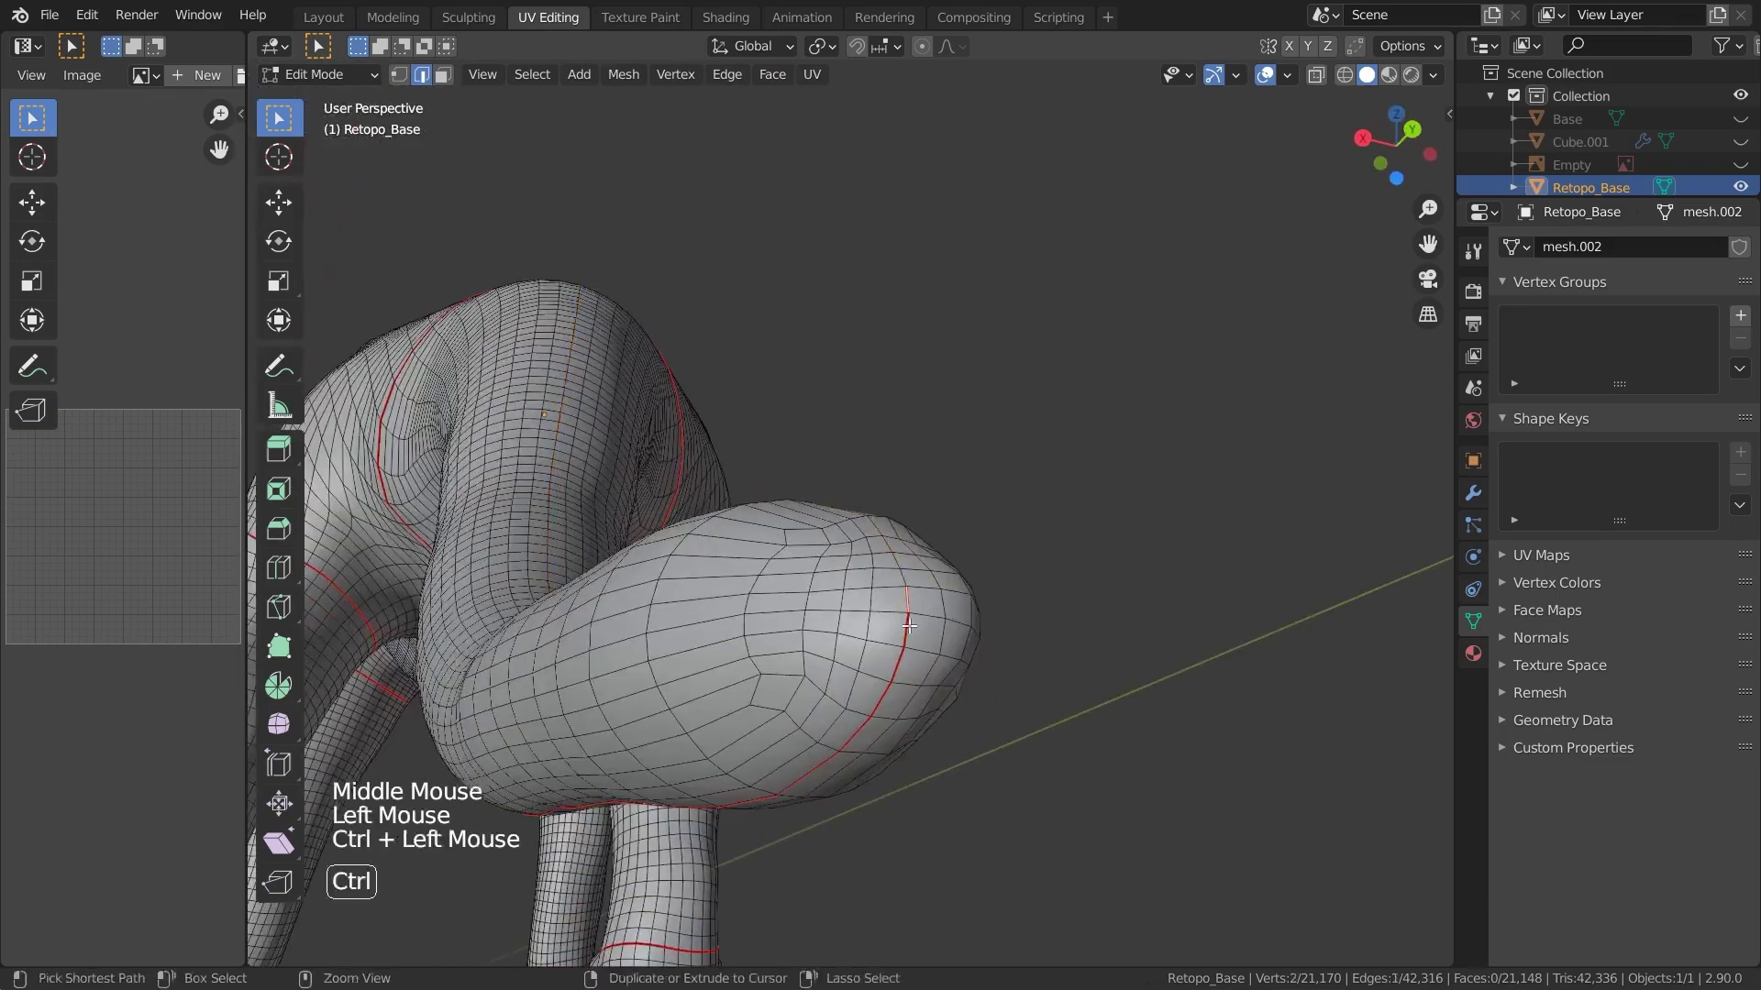
right_click(910, 626)
click(1176, 653)
Mark a lengthwise edge path down one front leg, from the upper ring seam past the ankle ring, as a seam
middle_drag(1176, 653, 1357, 605)
scroll(712, 574, down, 11)
shift+middle_drag(1008, 587, 1055, 642)
scroll(1009, 513, down, 2)
scroll(1142, 578, up, 3)
scroll(1054, 642, up, 1)
middle_drag(1054, 642, 1101, 670)
scroll(1146, 670, up, 2)
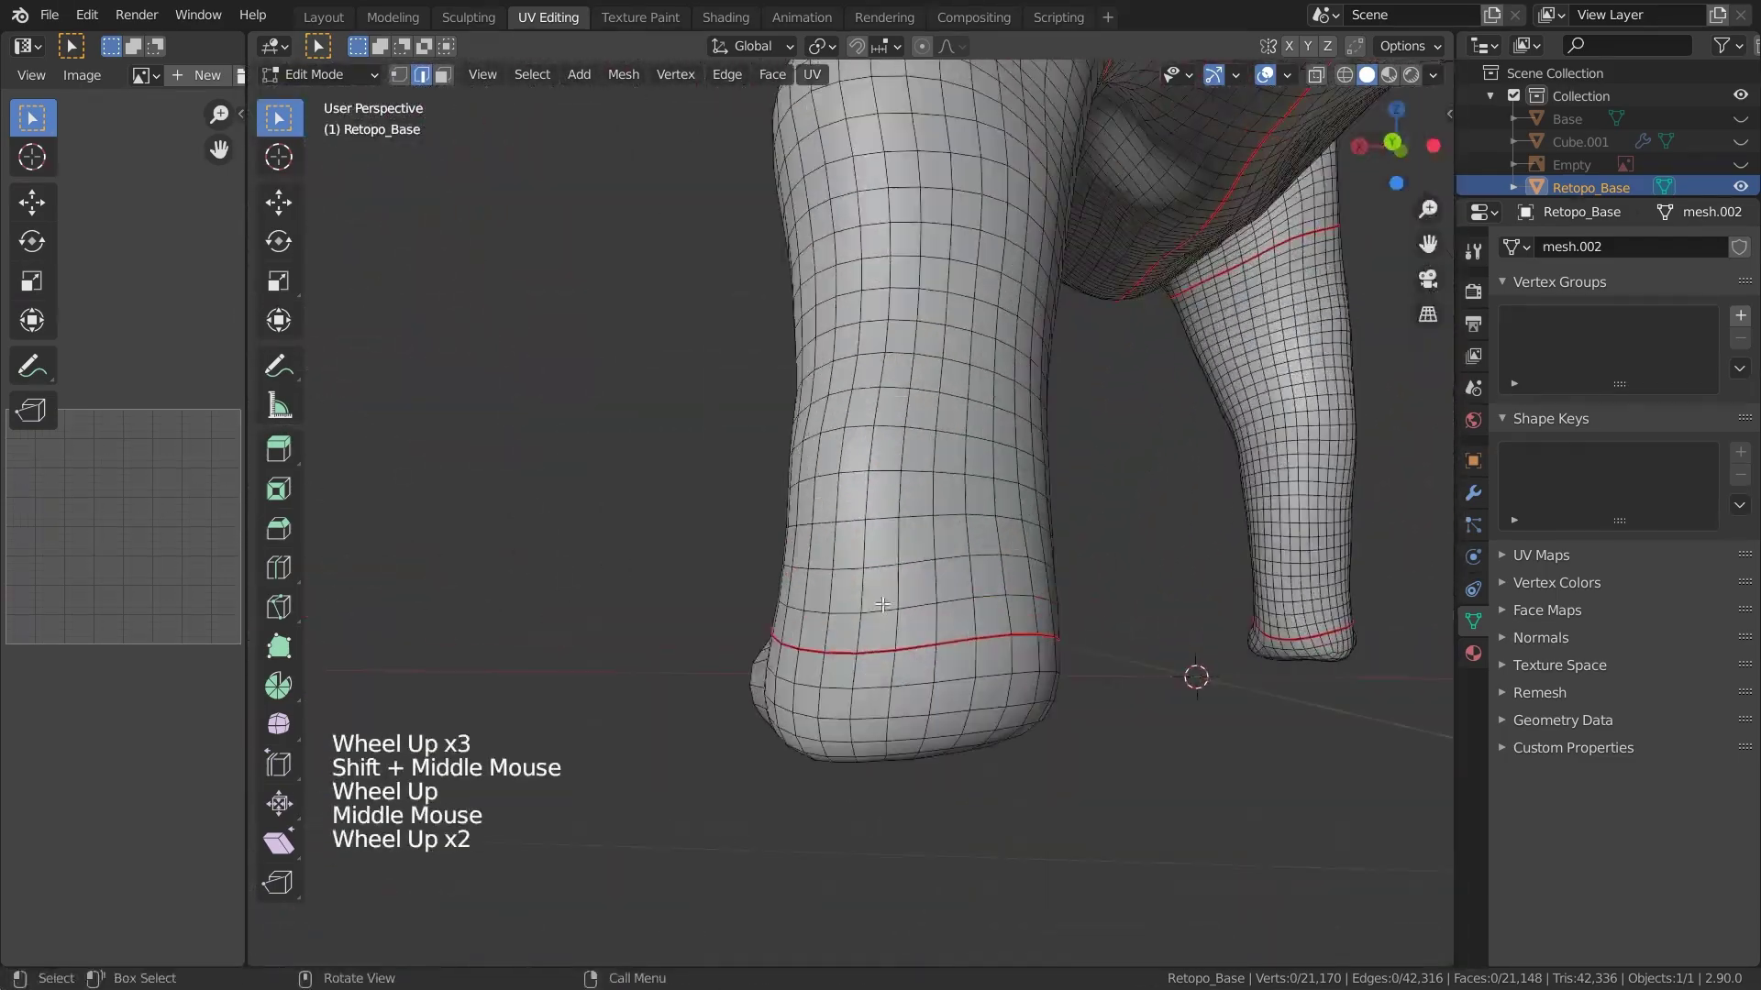
scroll(953, 634, down, 2)
middle_drag(953, 633, 851, 537)
scroll(875, 212, up, 1)
click(870, 184)
click(864, 203)
shift+middle_drag(866, 431, 880, 617)
ctrl+click(884, 587)
right_click(894, 587)
click(840, 563)
Mark the matching lengthwise edge path on the opposite front leg, from the foot up to the upper ring seam, as a seam
scroll(842, 569, down, 3)
scroll(881, 618, up, 2)
middle_drag(926, 724, 1118, 588)
middle_drag(1302, 667, 1184, 715)
middle_drag(1212, 607, 1171, 623)
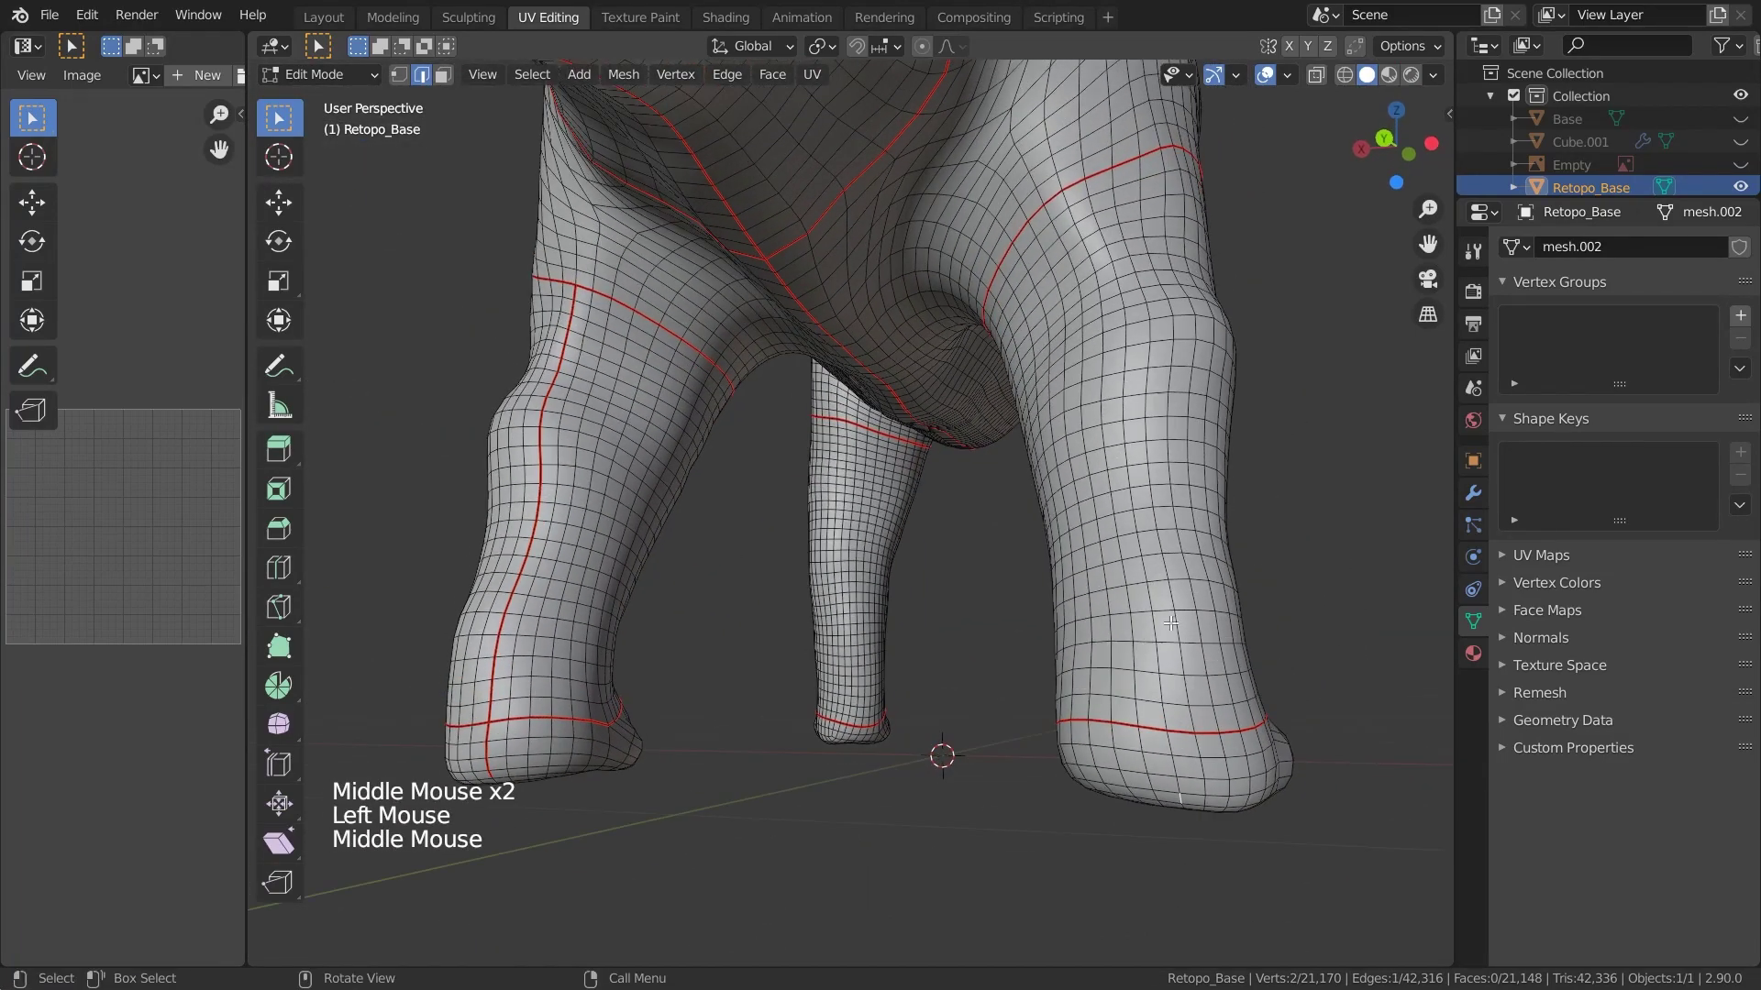
ctrl+click(1085, 189)
right_click(1106, 407)
click(1037, 513)
Mark a lengthwise edge path on one leg of the remaining pair, from the ankle area up to the upper ring seam, as a seam
scroll(1037, 513, down, 4)
click(1042, 511)
middle_drag(1042, 512, 1000, 412)
scroll(981, 477, up, 2)
middle_drag(981, 476, 953, 550)
scroll(953, 550, up, 4)
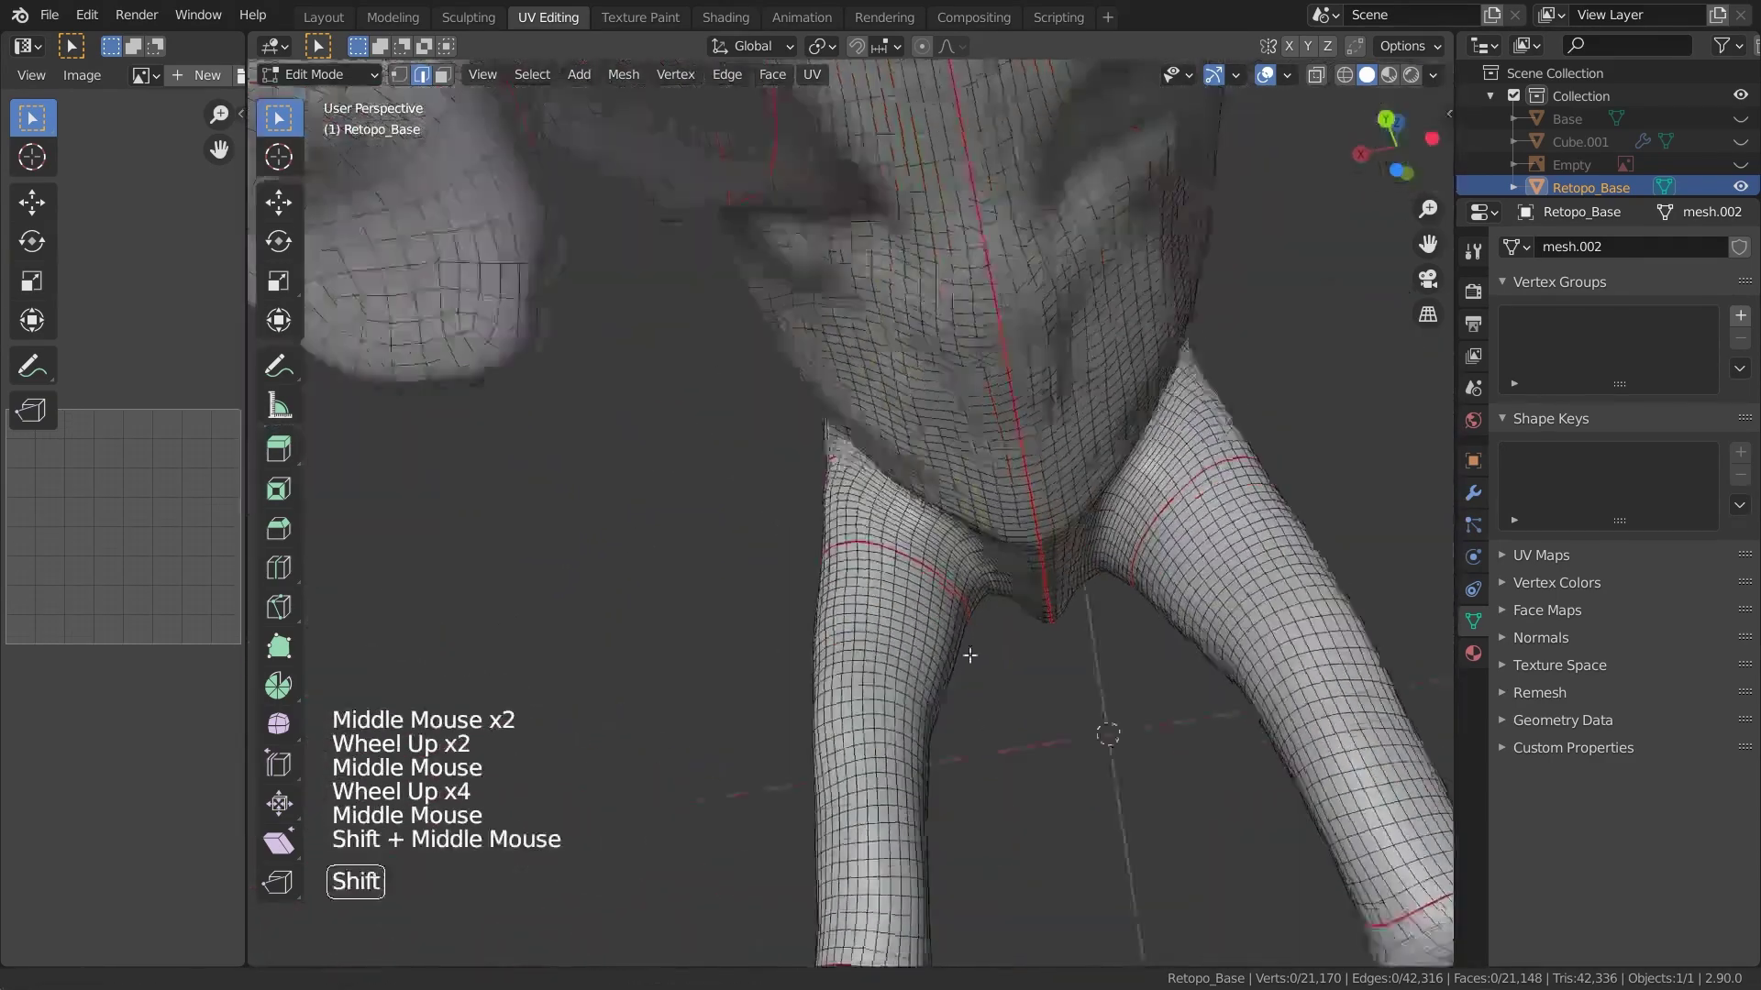
shift+middle_drag(970, 655, 1008, 831)
scroll(1008, 831, up, 1)
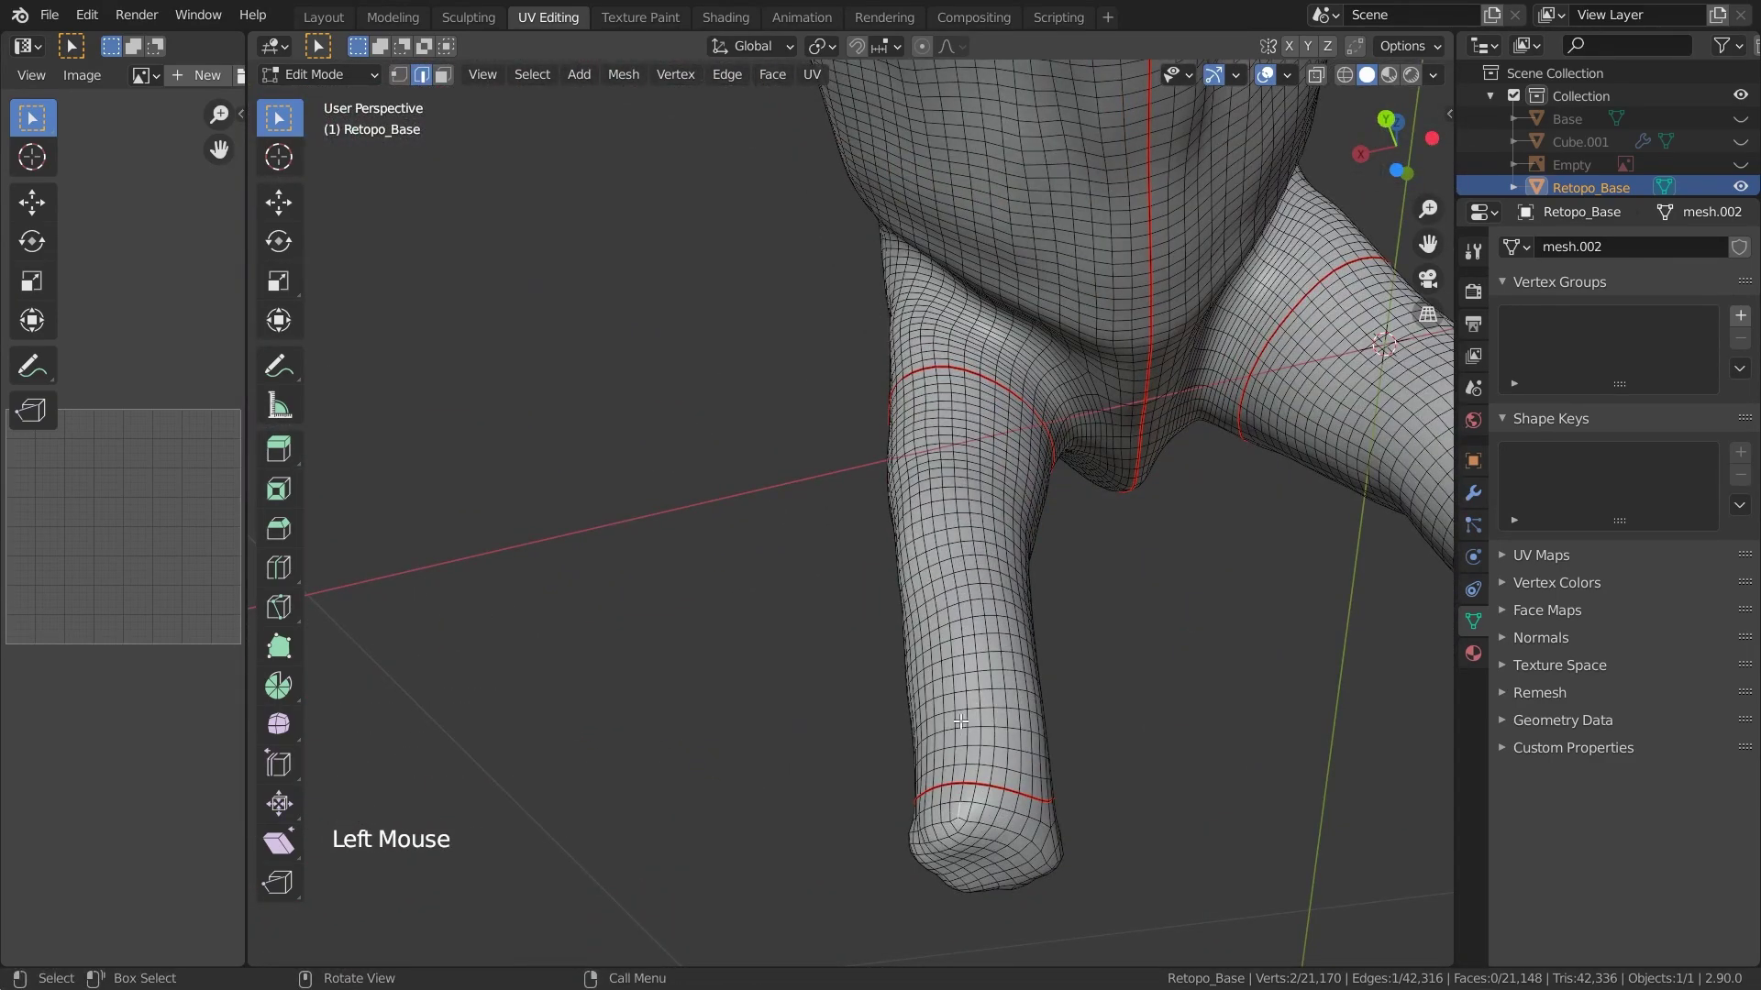
ctrl+click(934, 379)
scroll(933, 378, up, 2)
right_click(906, 486)
middle_drag(934, 378, 1106, 656)
click(905, 497)
Select the matching lengthwise edge path on the last unseamed leg, from just below the ankle ring up to the upper ring seam
scroll(905, 497, down, 2)
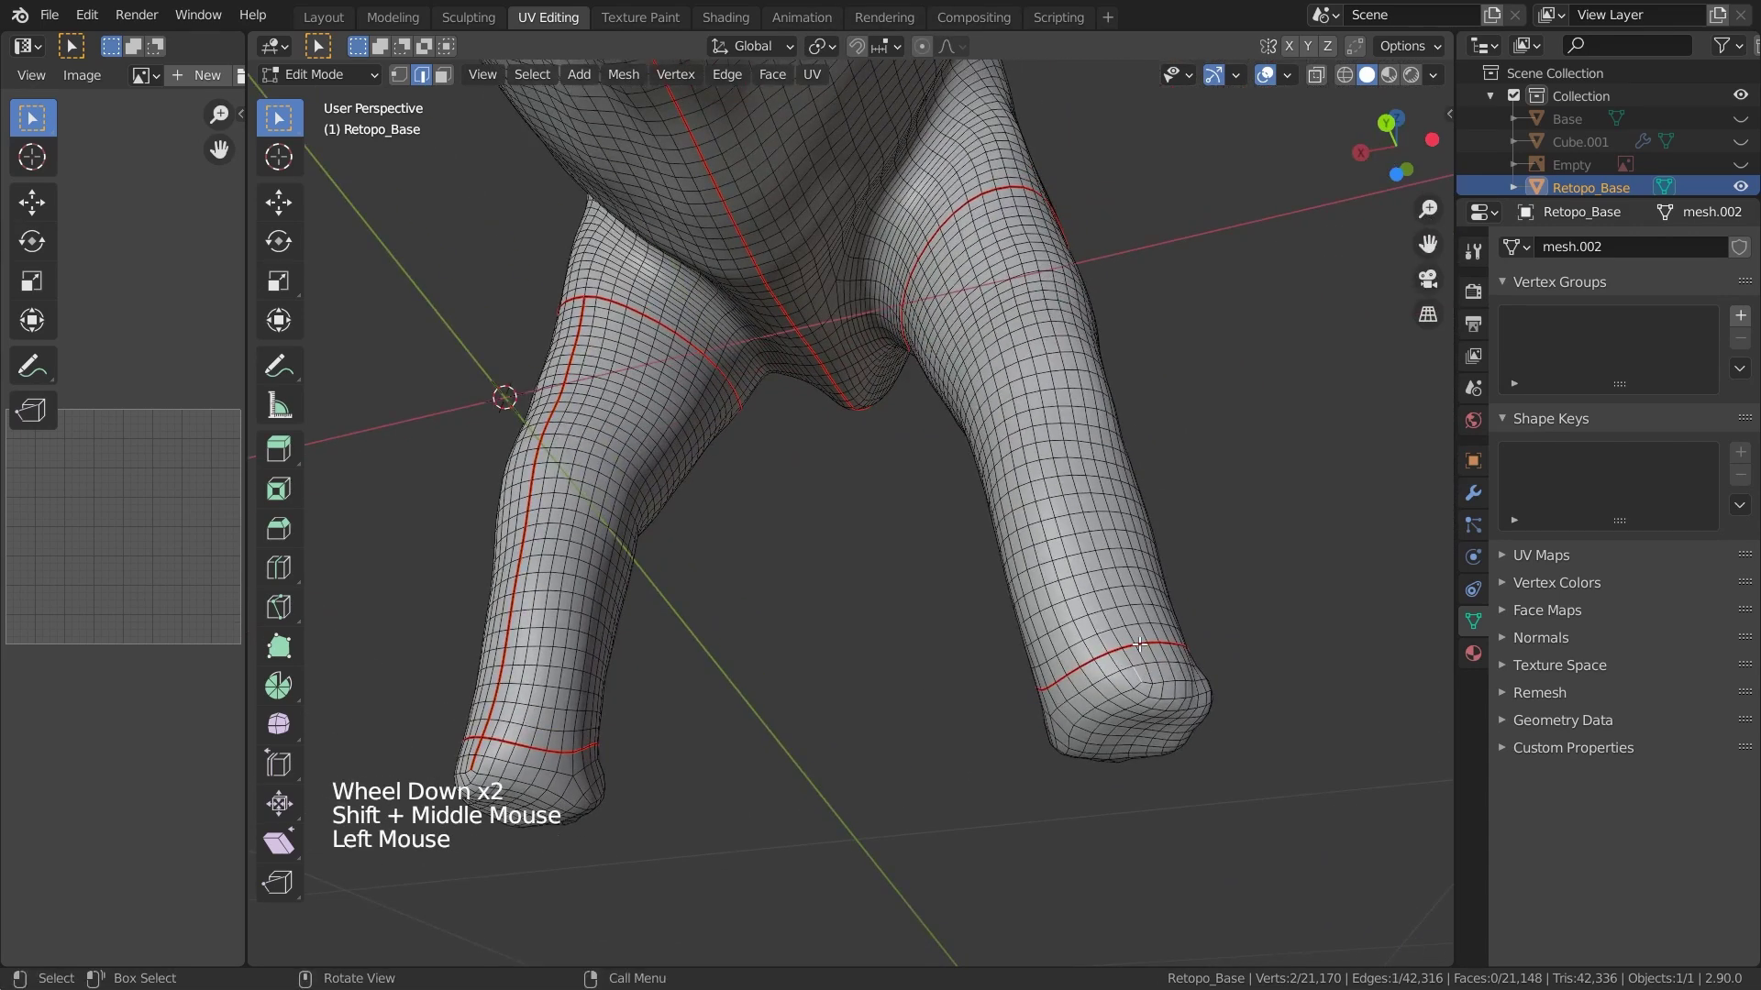
scroll(1066, 471, up, 2)
shift+middle_drag(1067, 471, 1071, 300)
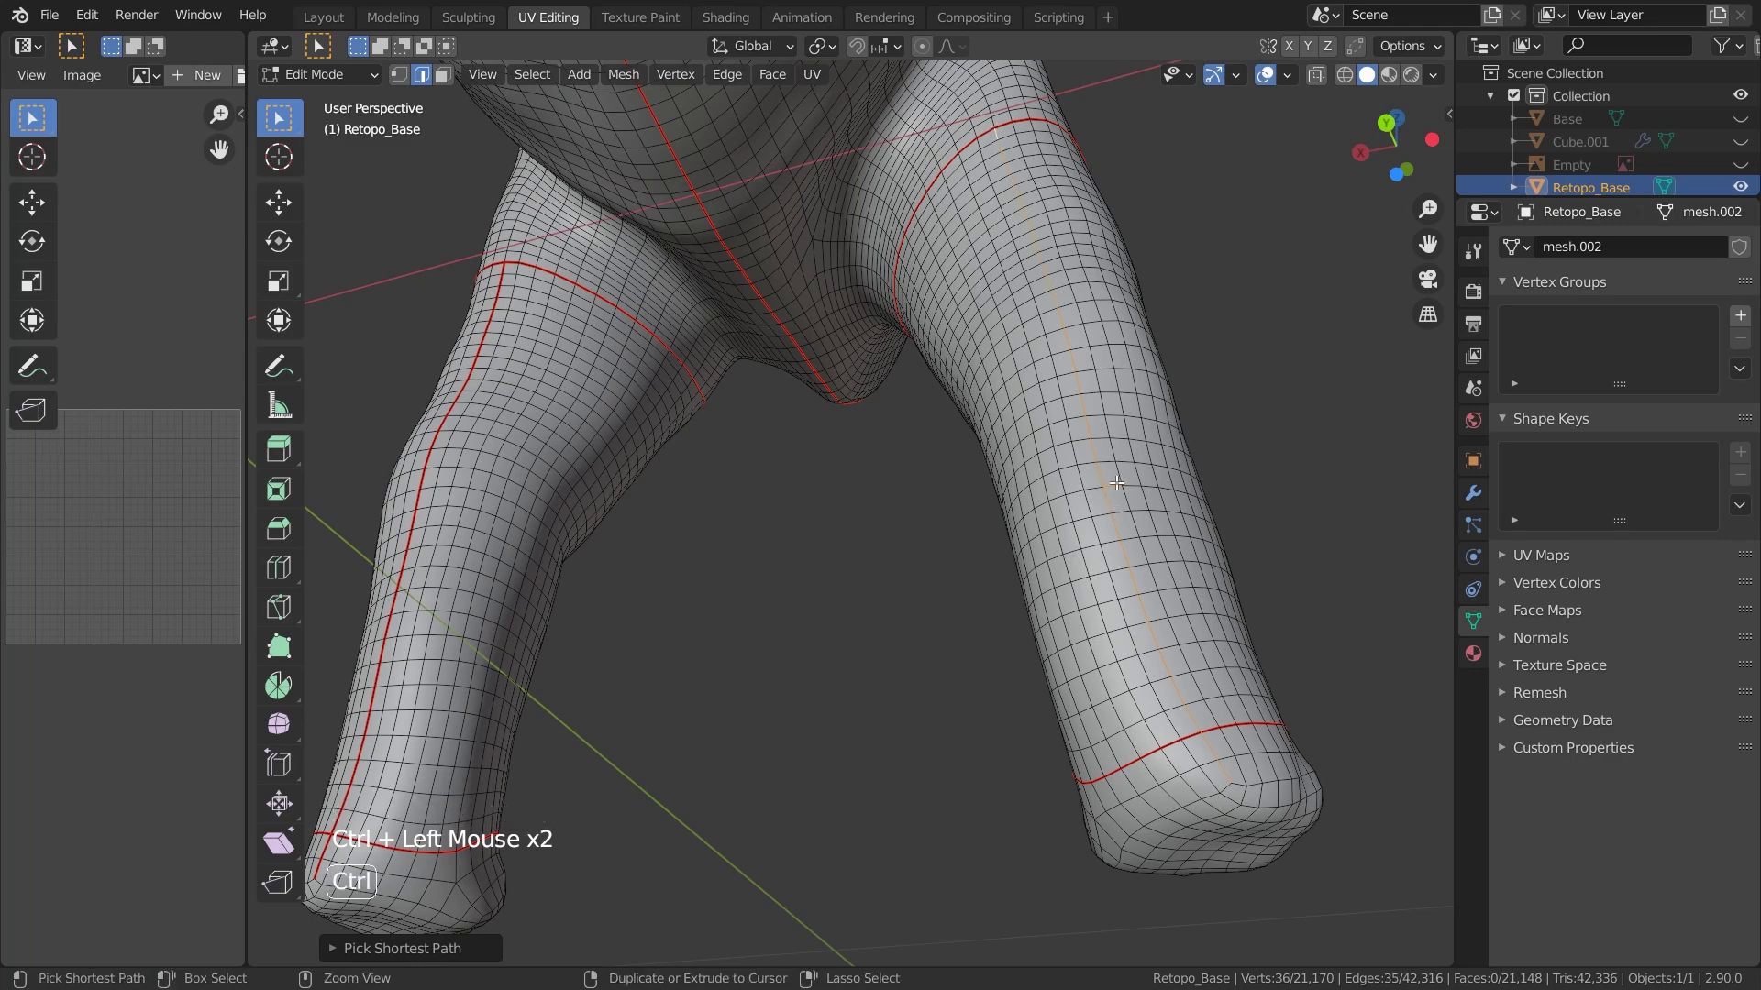
right_click(1073, 473)
click(1064, 497)
scroll(1065, 497, down, 7)
middle_drag(1119, 609, 1092, 657)
scroll(1092, 656, down, 4)
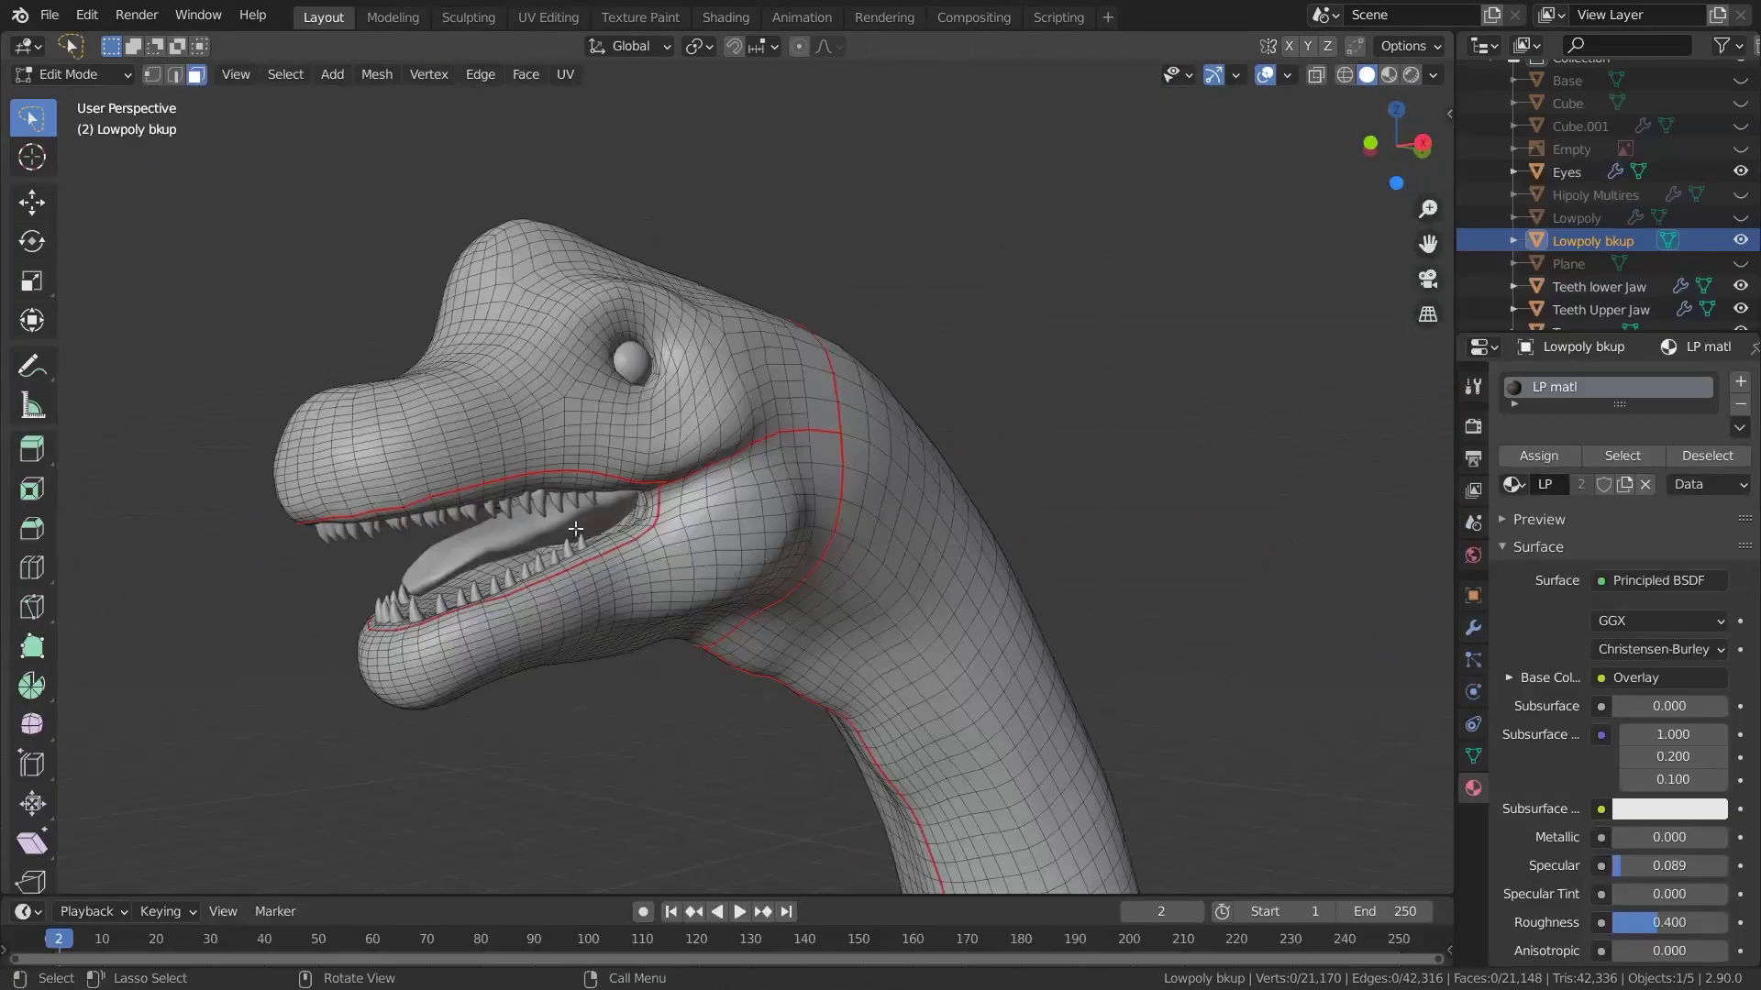
On the Lowpoly bkup mesh, select the complete ring of faces behind the head, bordering the neck seam
middle_drag(795, 465, 750, 438)
scroll(712, 457, up, 6)
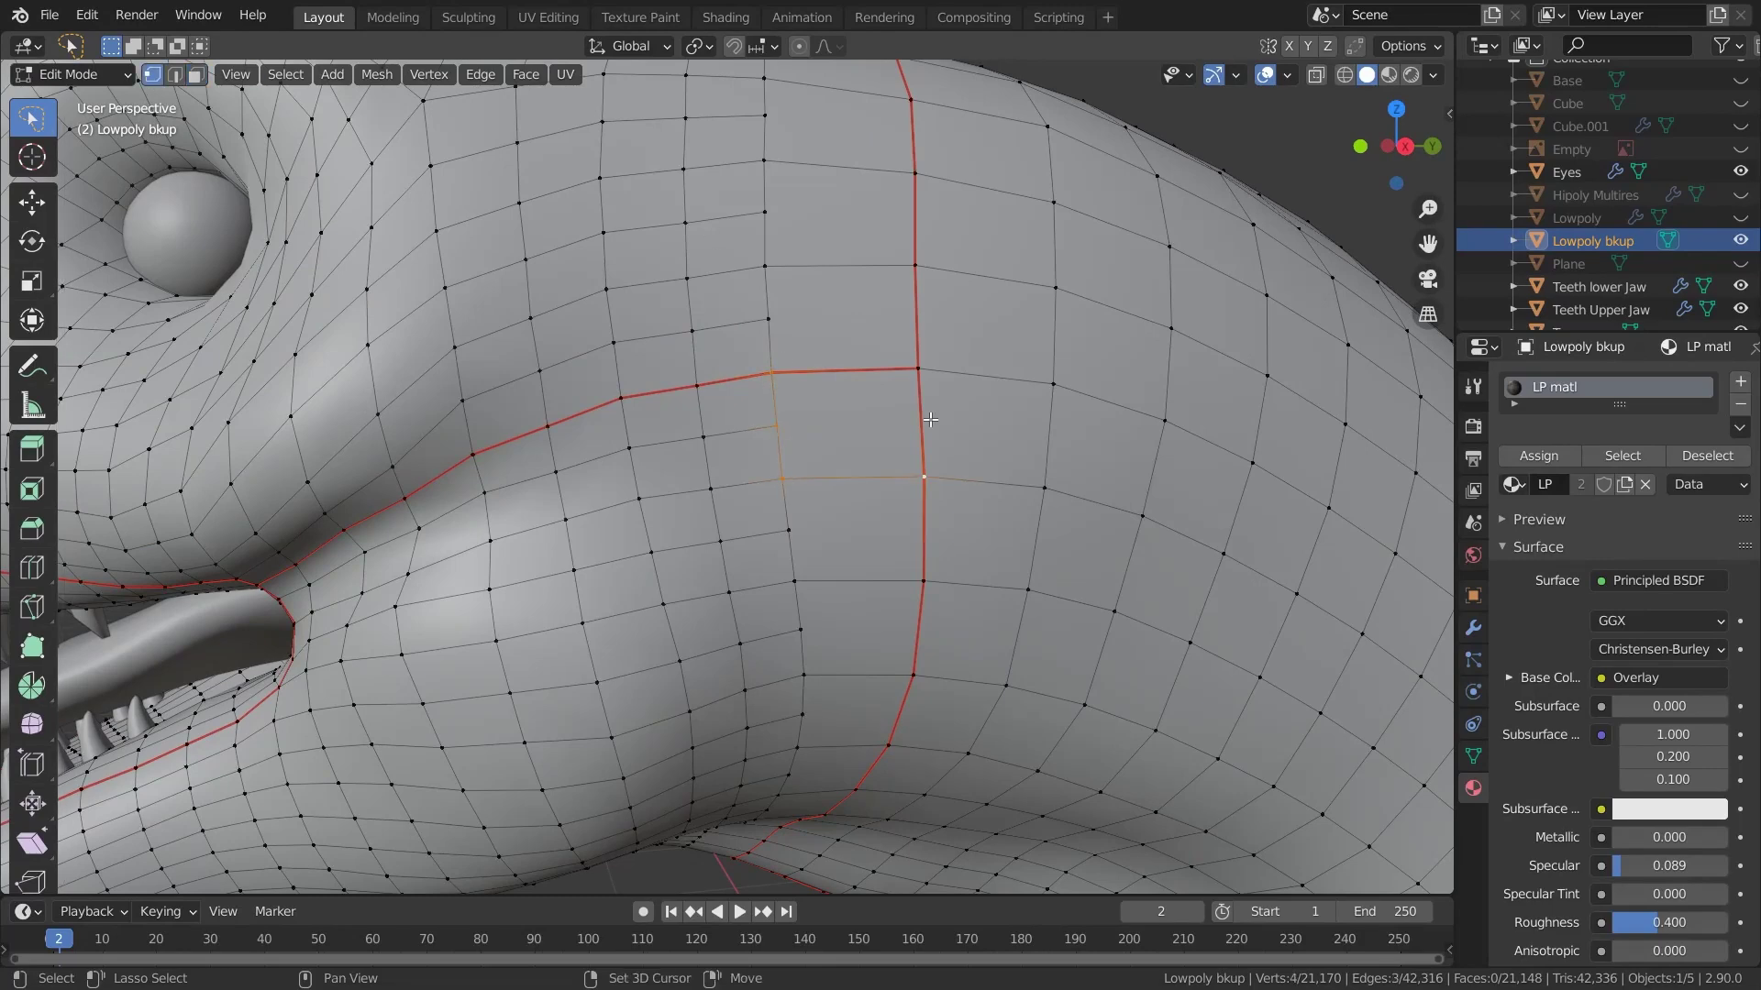
middle_drag(1038, 371, 994, 361)
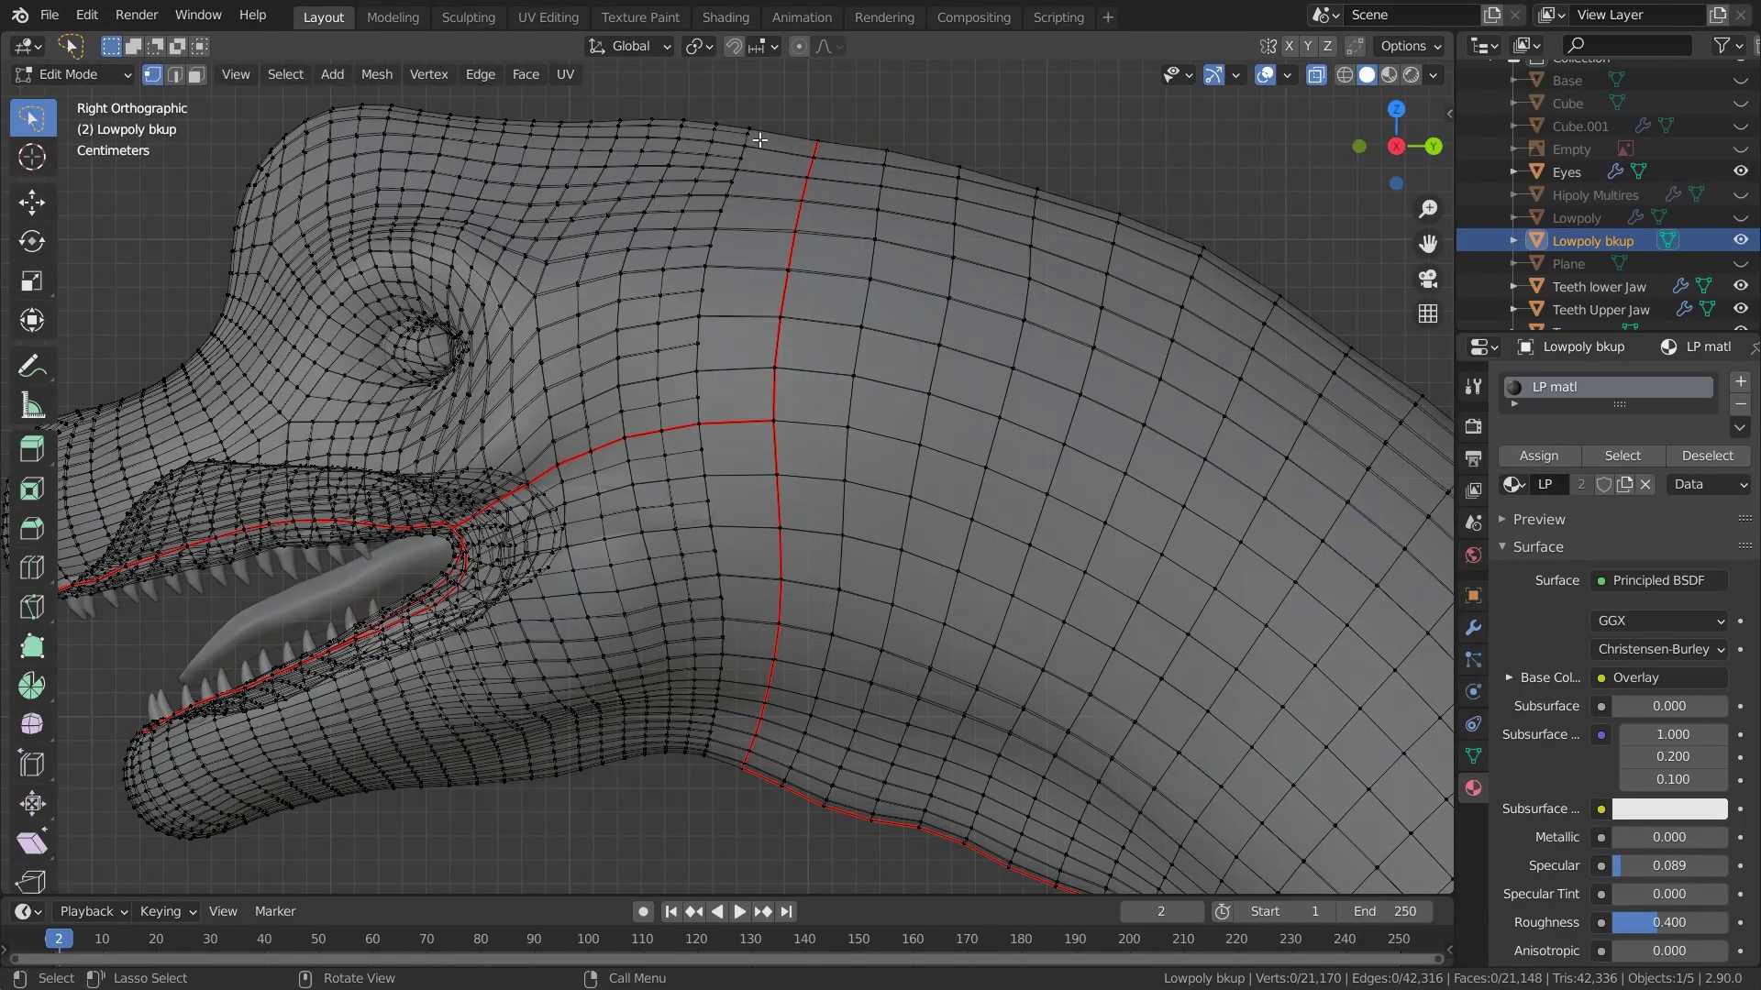
click(196, 74)
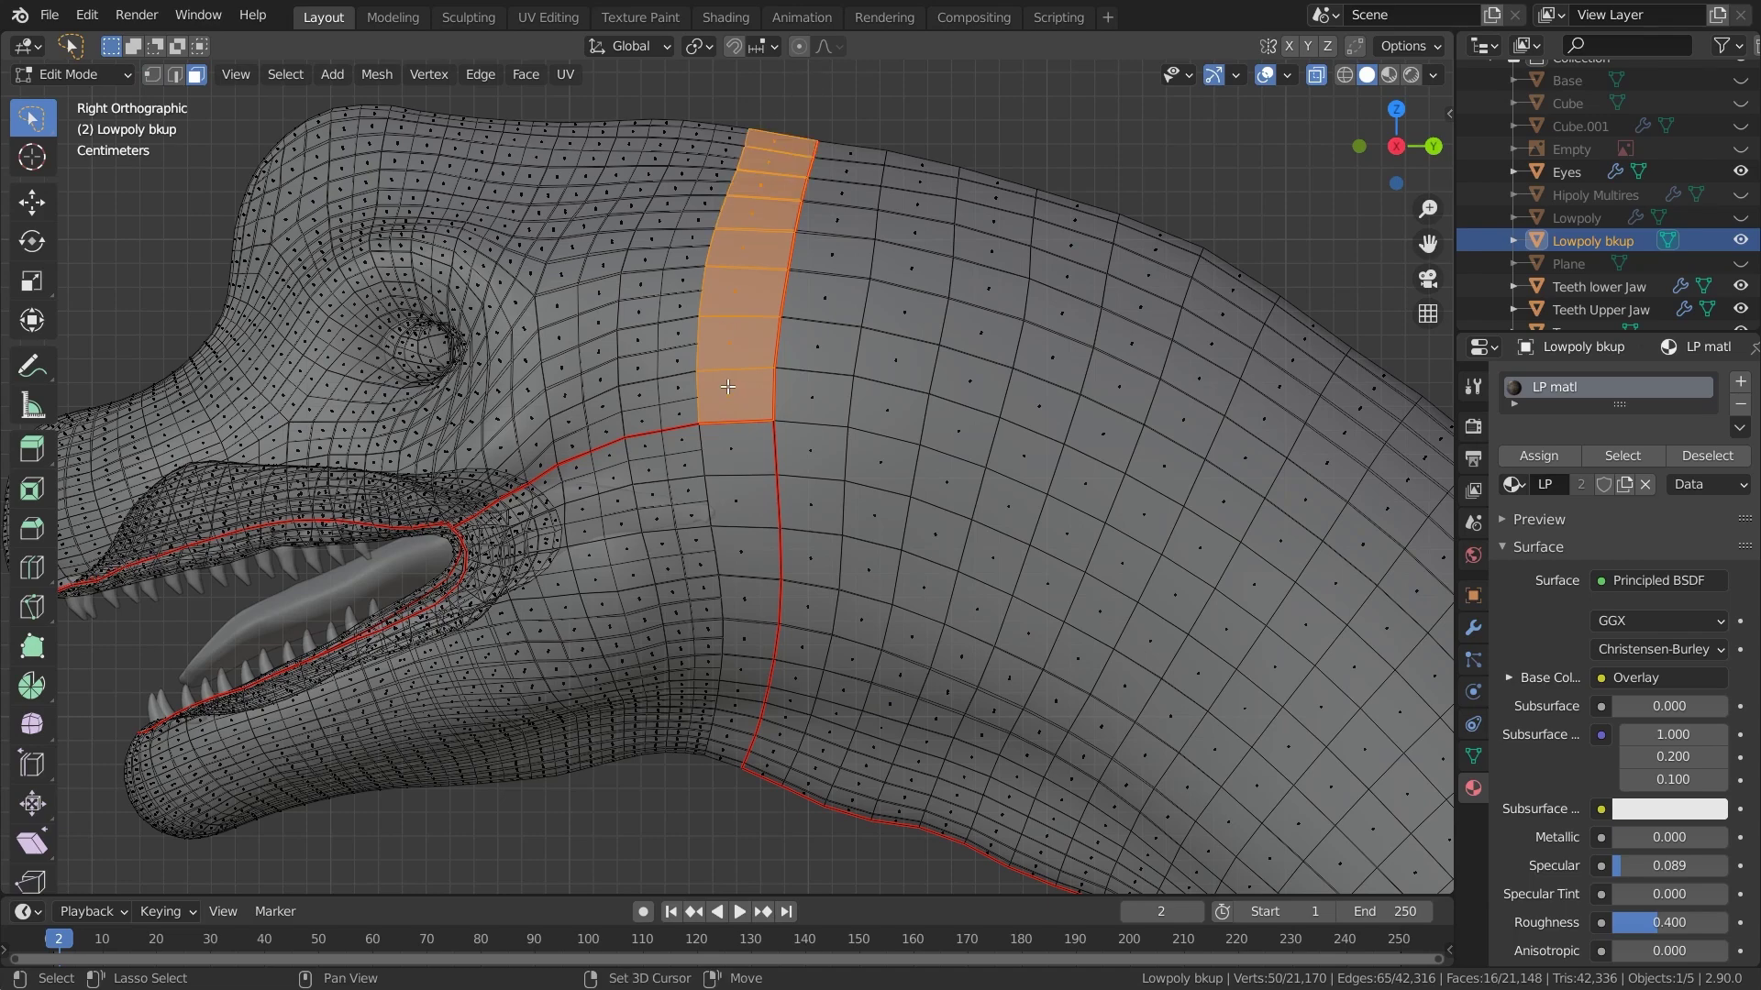
middle_drag(741, 690, 776, 711)
click(1318, 75)
scroll(820, 305, up, 2)
shift+middle_drag(821, 306, 750, 341)
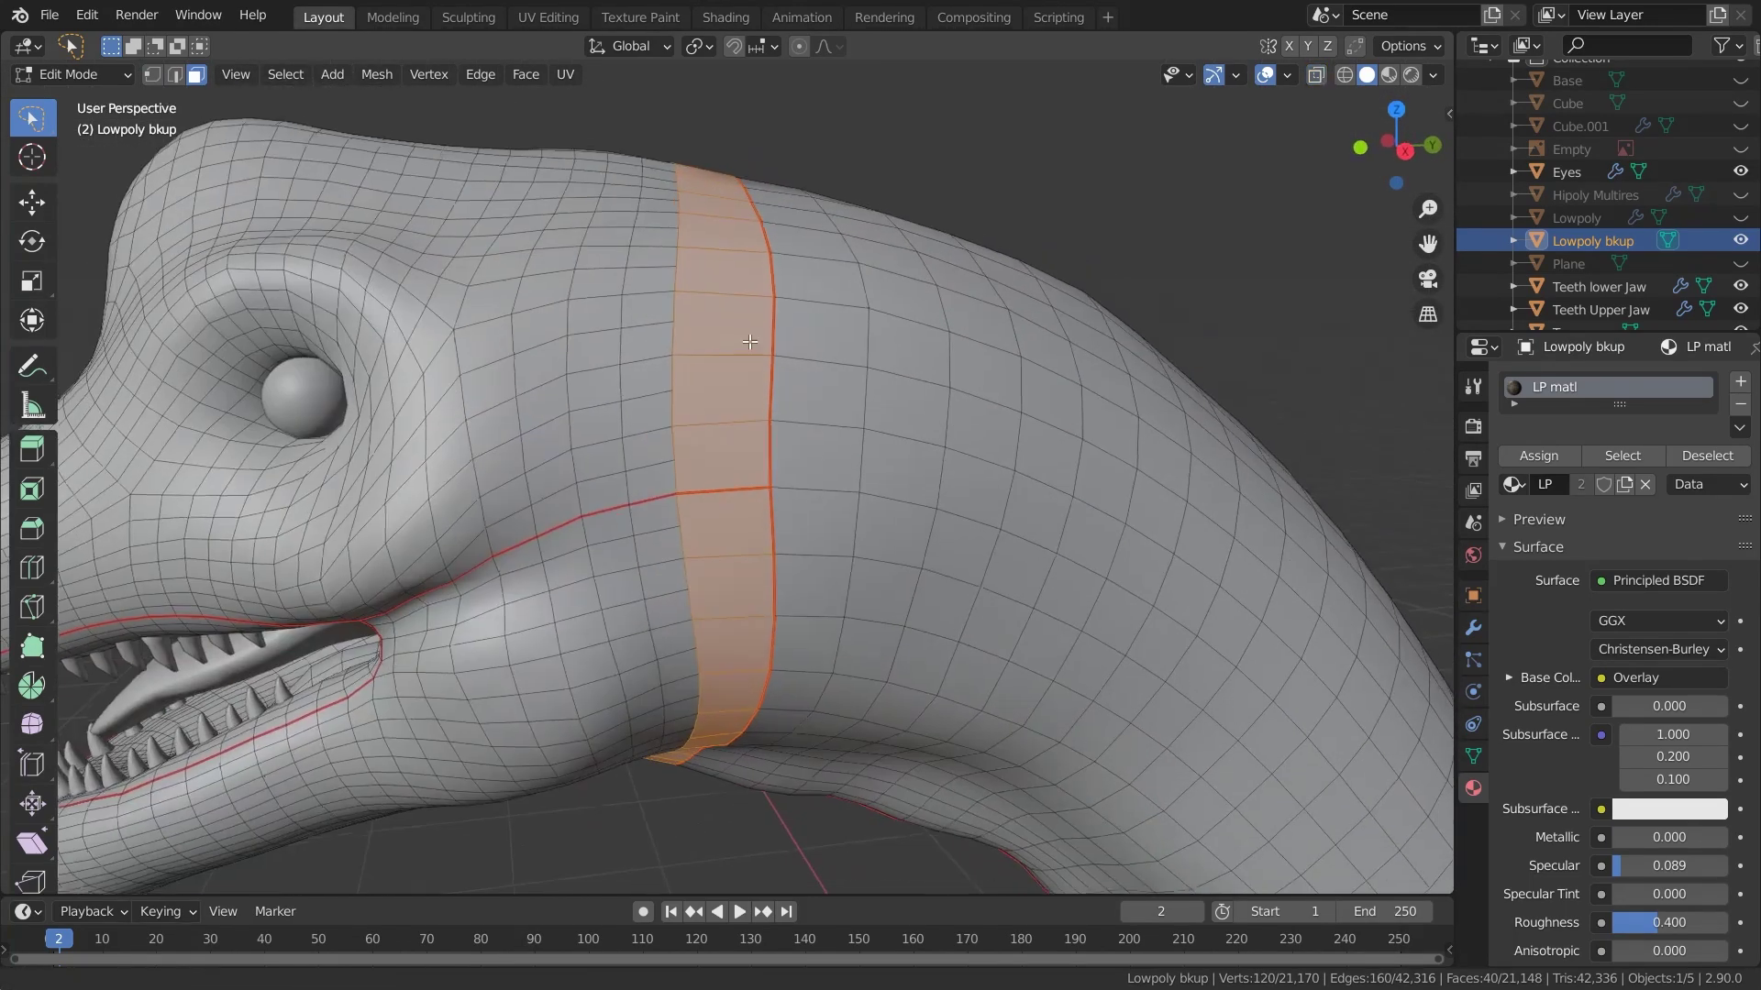
Triangulate the selected ring of faces behind the head
click(527, 74)
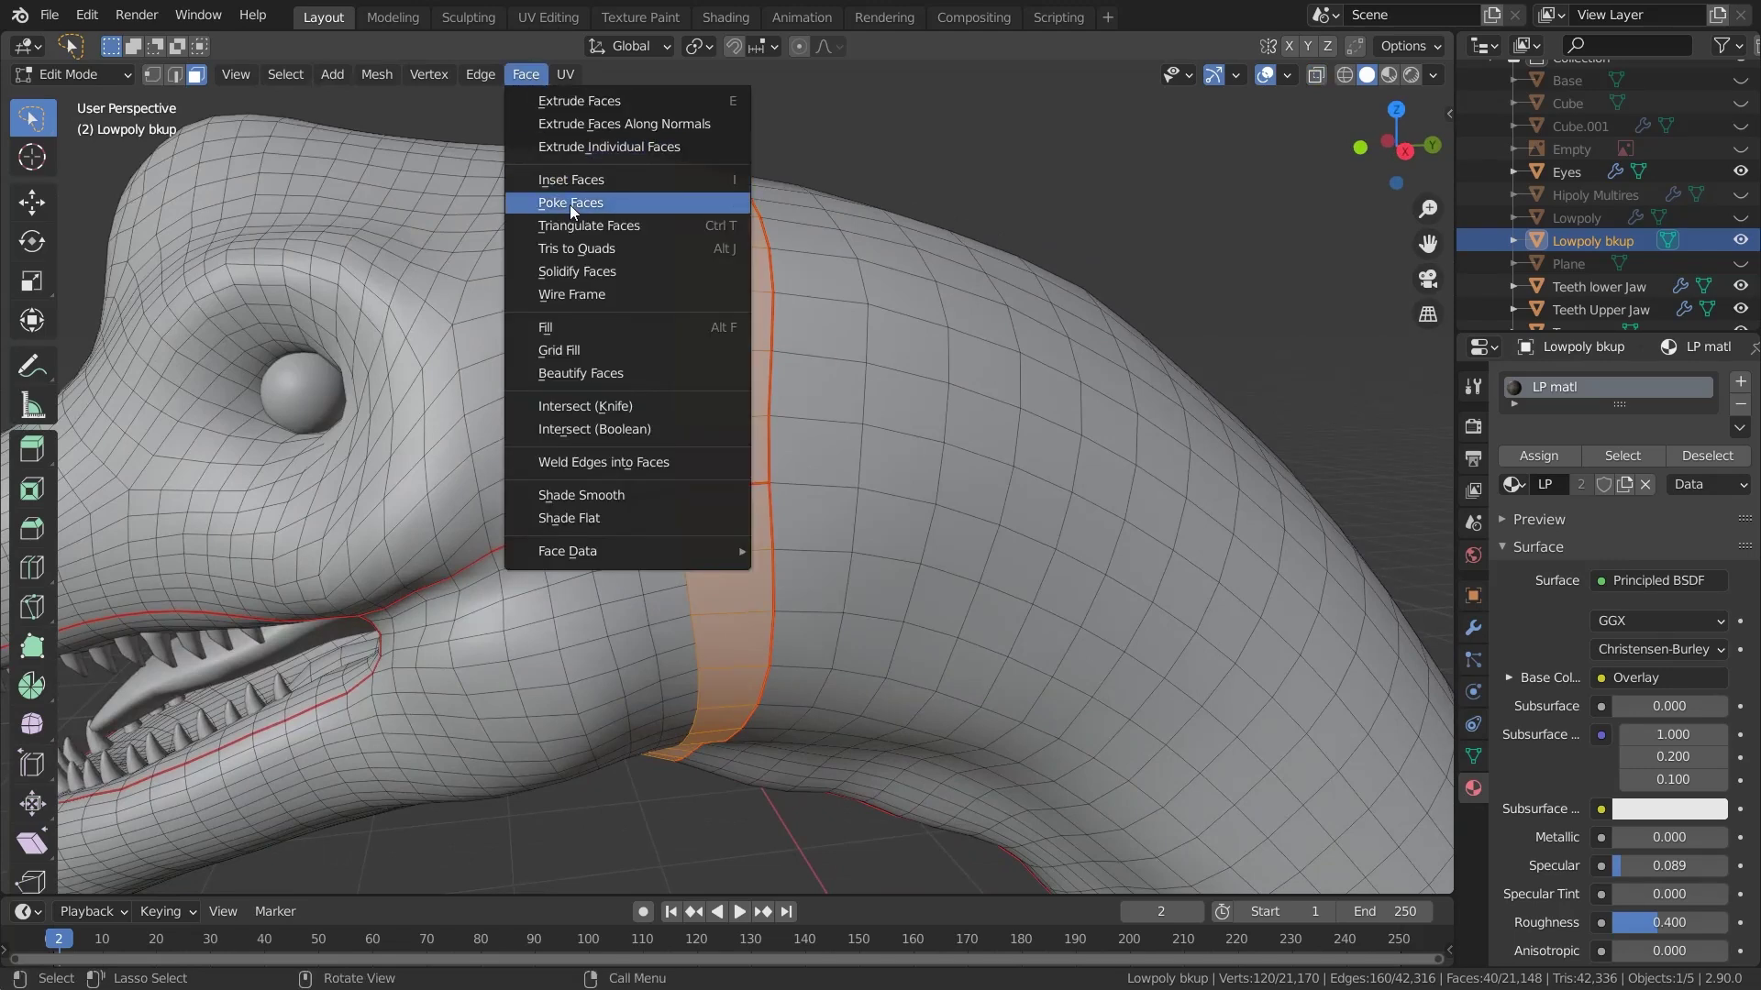
click(588, 226)
middle_drag(830, 477, 839, 408)
scroll(839, 408, up, 3)
shift+middle_drag(816, 303, 754, 528)
Convert the ring's triangles back to quads with Tris to Quads, deselect everything and leave Edit Mode
click(514, 79)
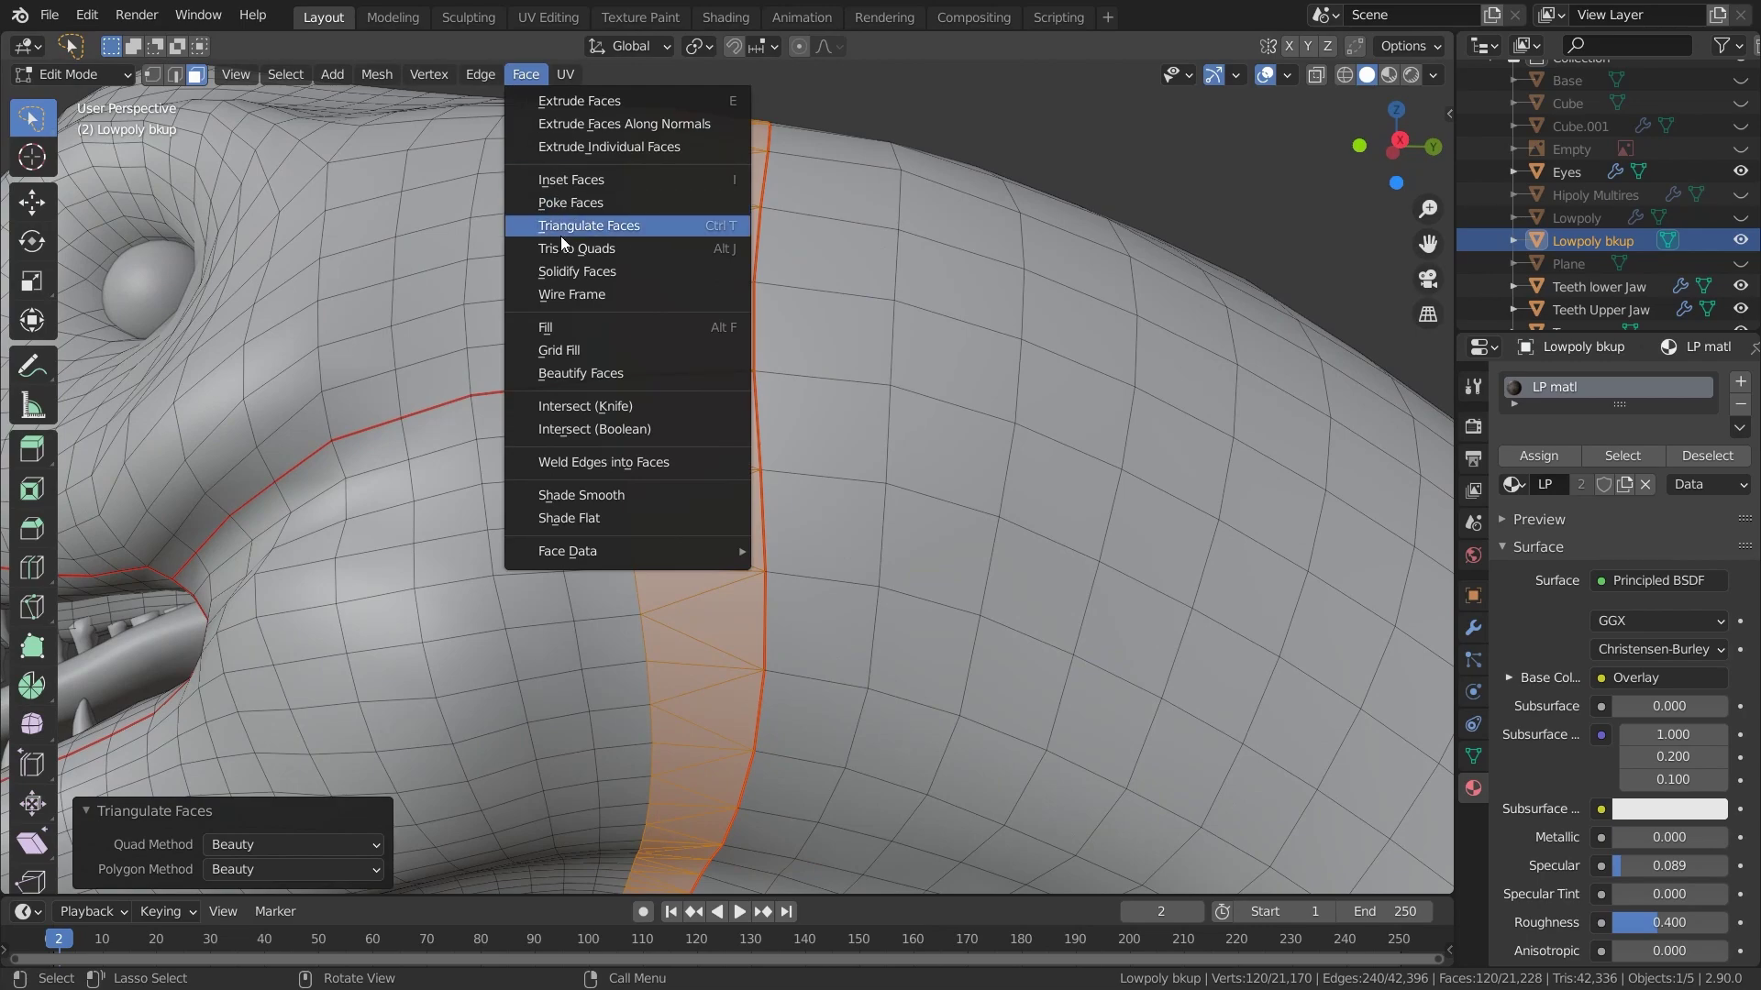
click(526, 74)
click(576, 249)
middle_drag(586, 256, 1182, 319)
scroll(570, 348, down, 4)
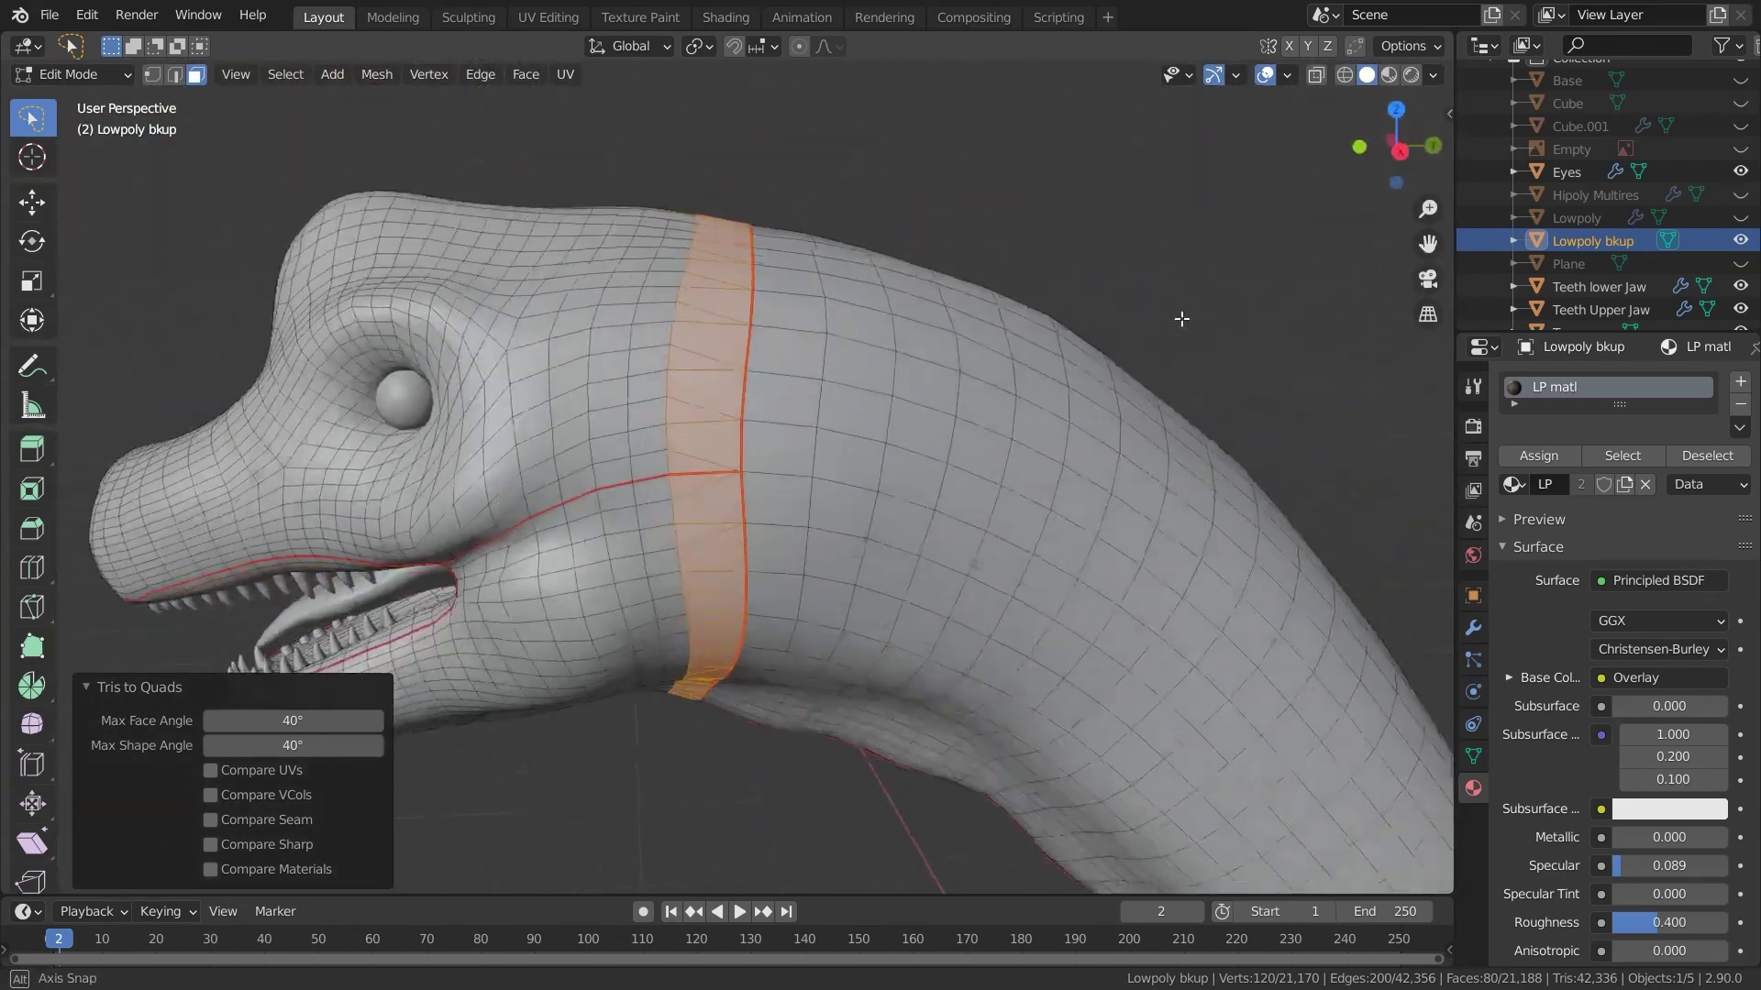
key(alt+a)
key(Tab)
scroll(859, 538, down, 5)
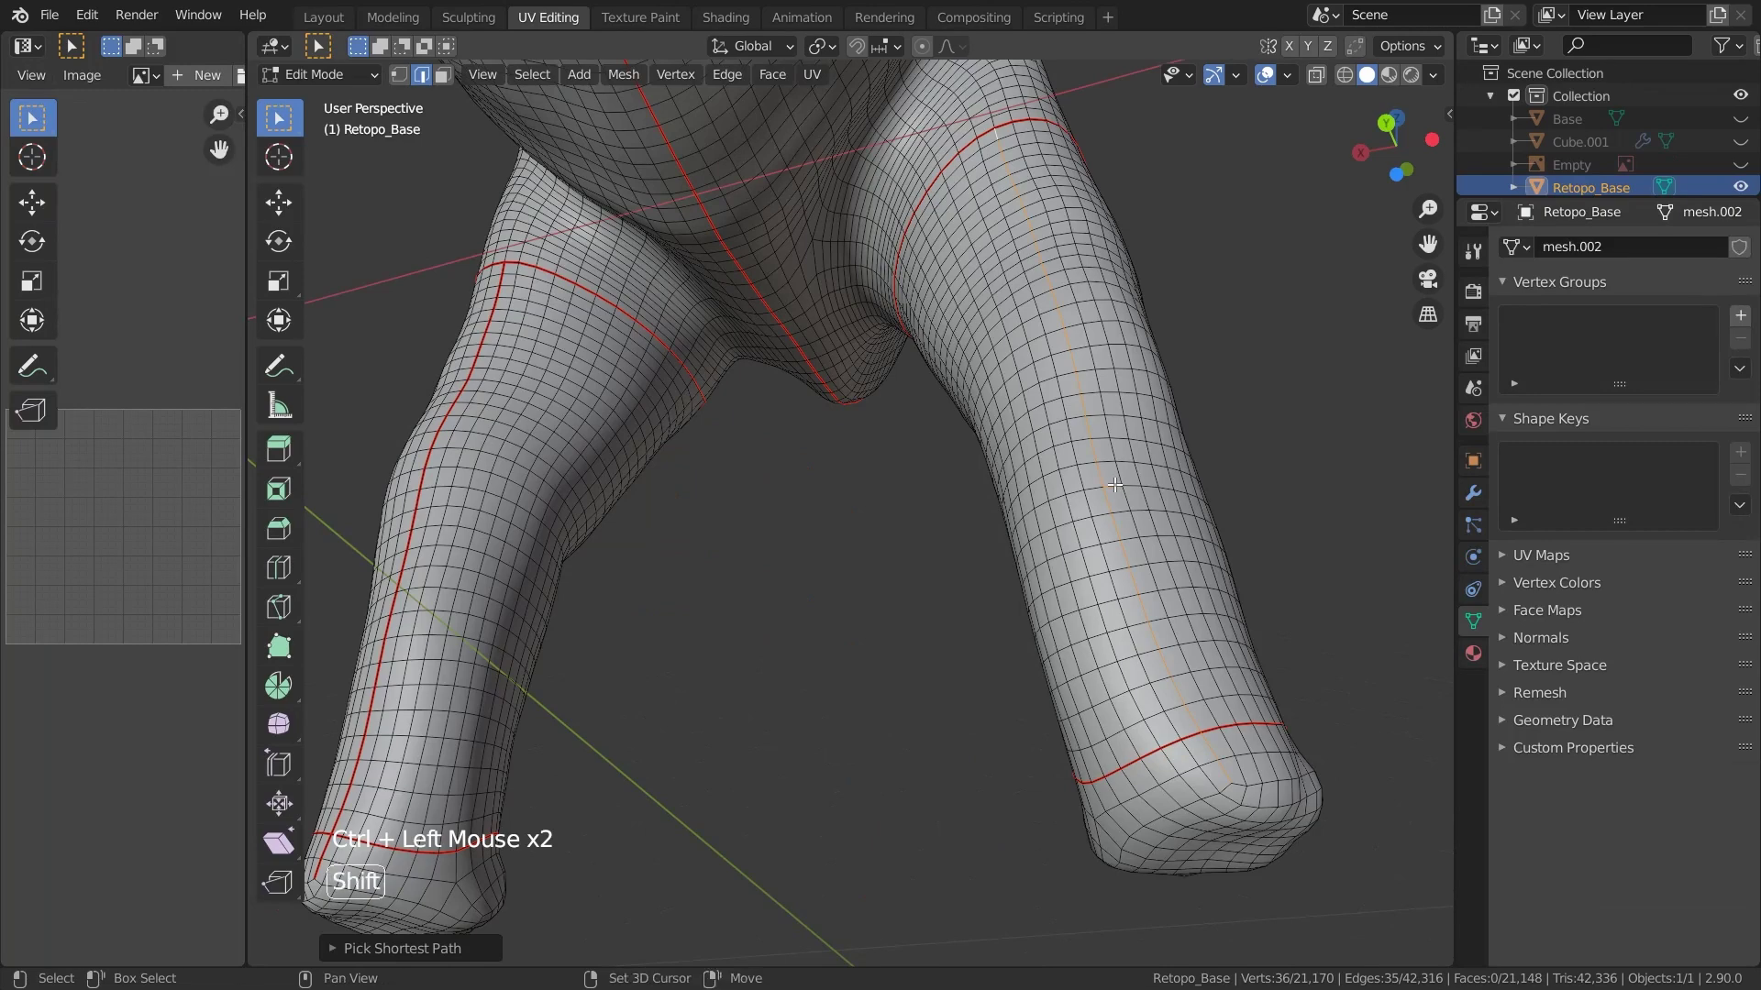
Return to Retopo_Base, remove the extra edge from the last leg's selected path and mark the path as a seam
shift+click(1018, 463)
right_click(1018, 464)
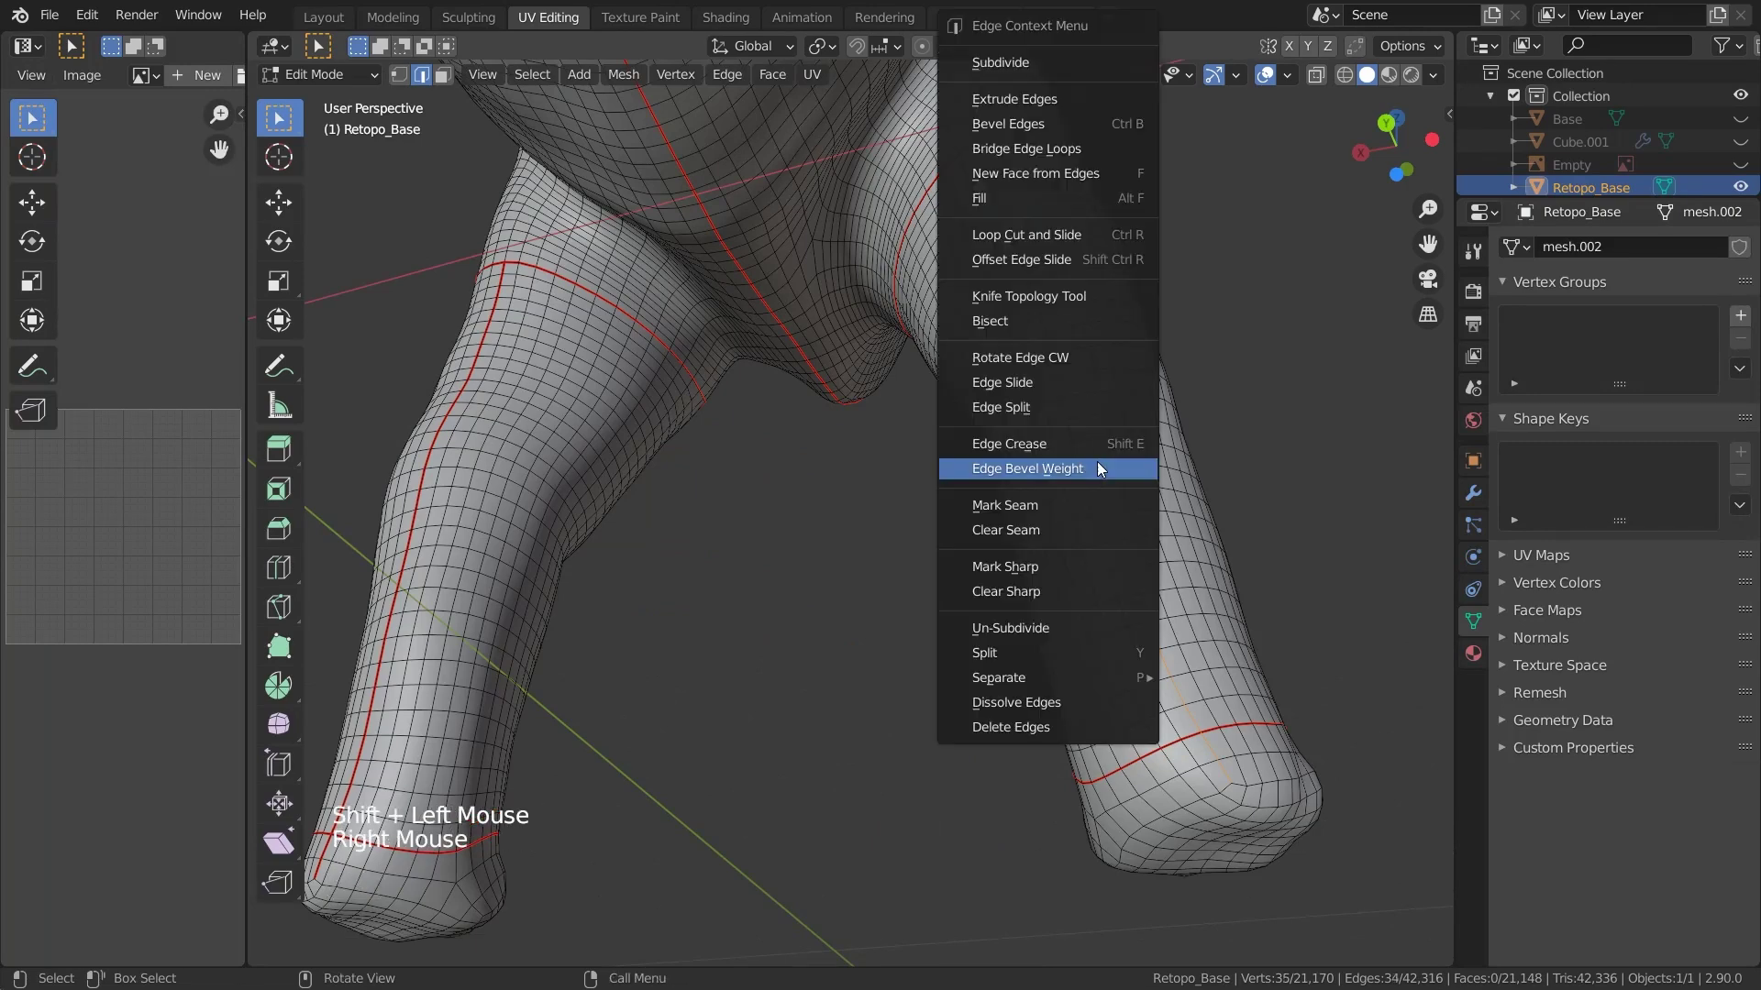
scroll(1216, 761, down, 7)
middle_drag(1216, 761, 923, 415)
scroll(1178, 709, down, 4)
Unwrap the entire Retopo_Base mesh along its seams and widen the UV editor to show the islands
key(a)
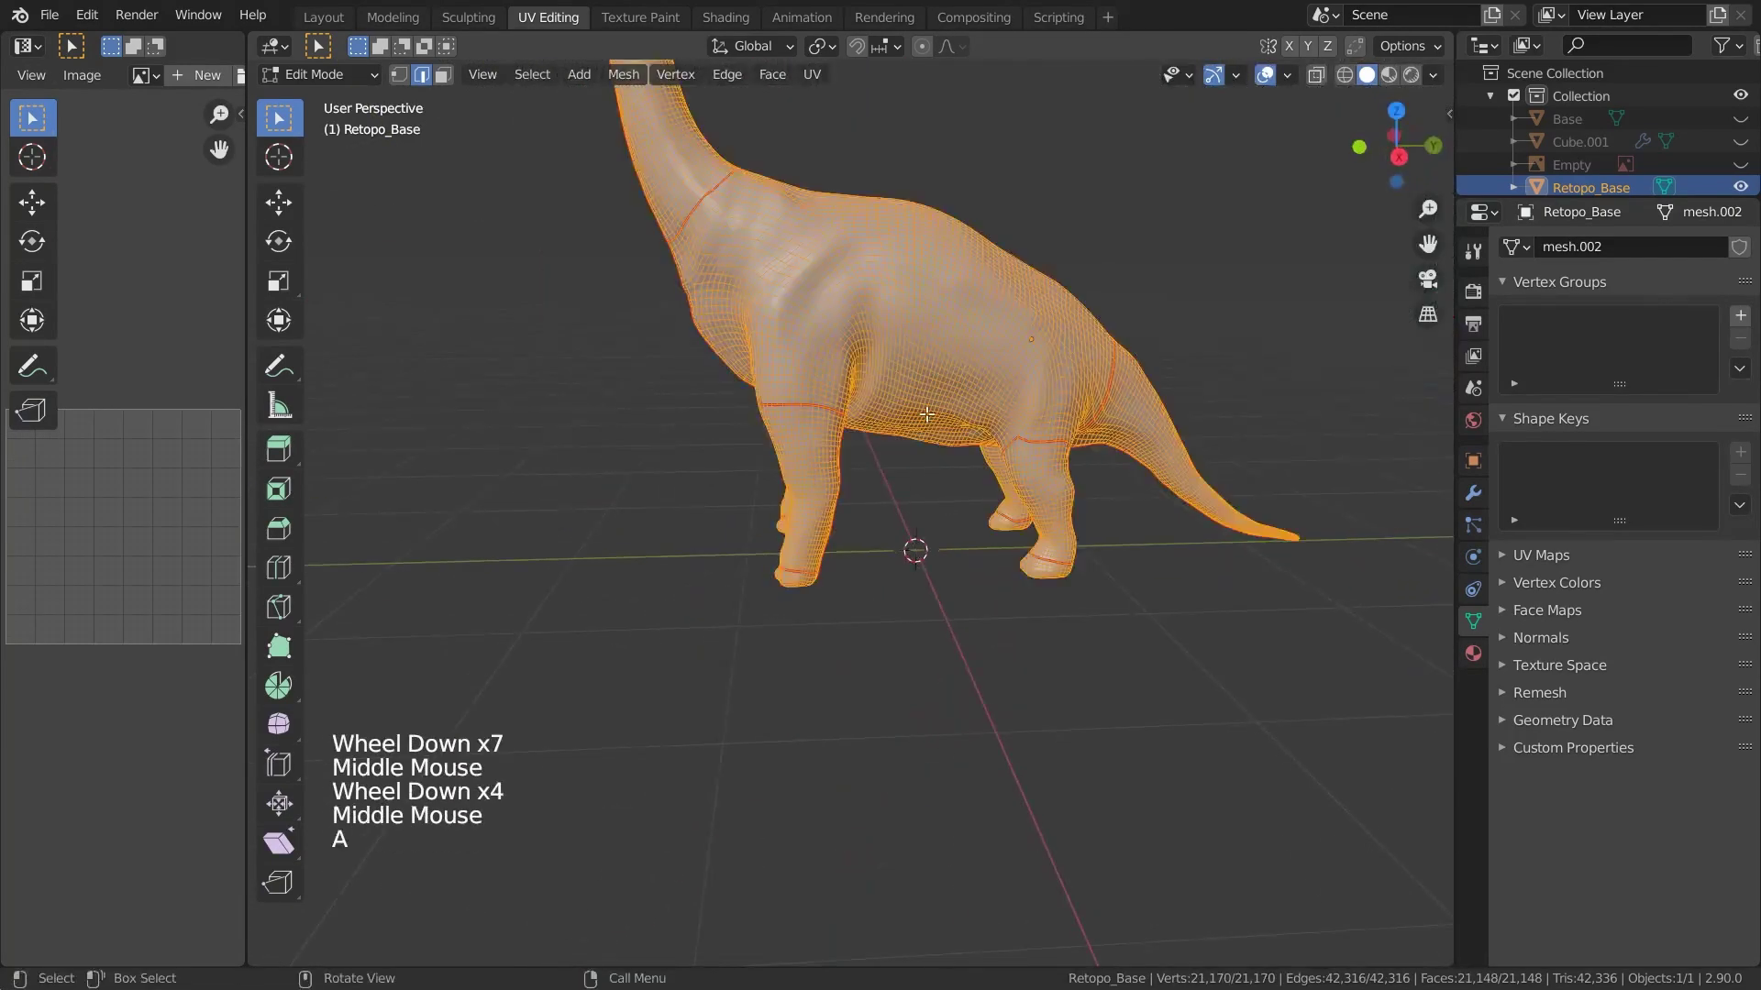
key(u)
click(913, 418)
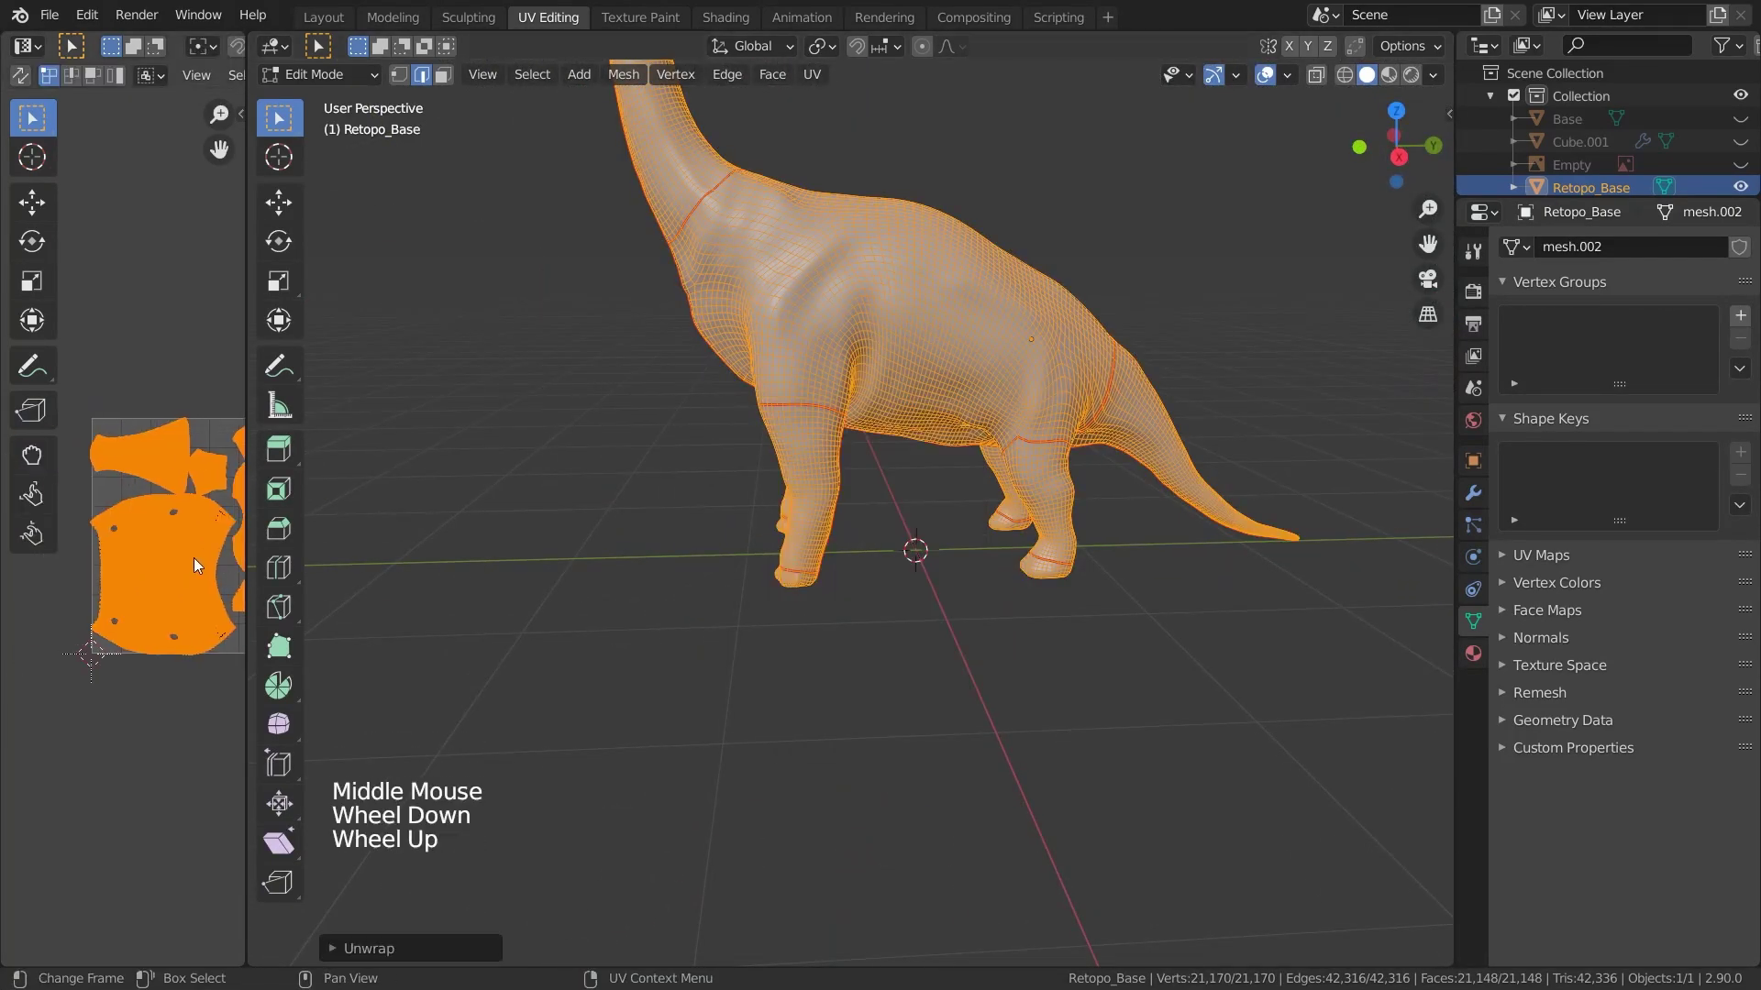
drag(255, 523, 481, 523)
scroll(275, 513, up, 3)
middle_drag(275, 513, 317, 290)
click(317, 290)
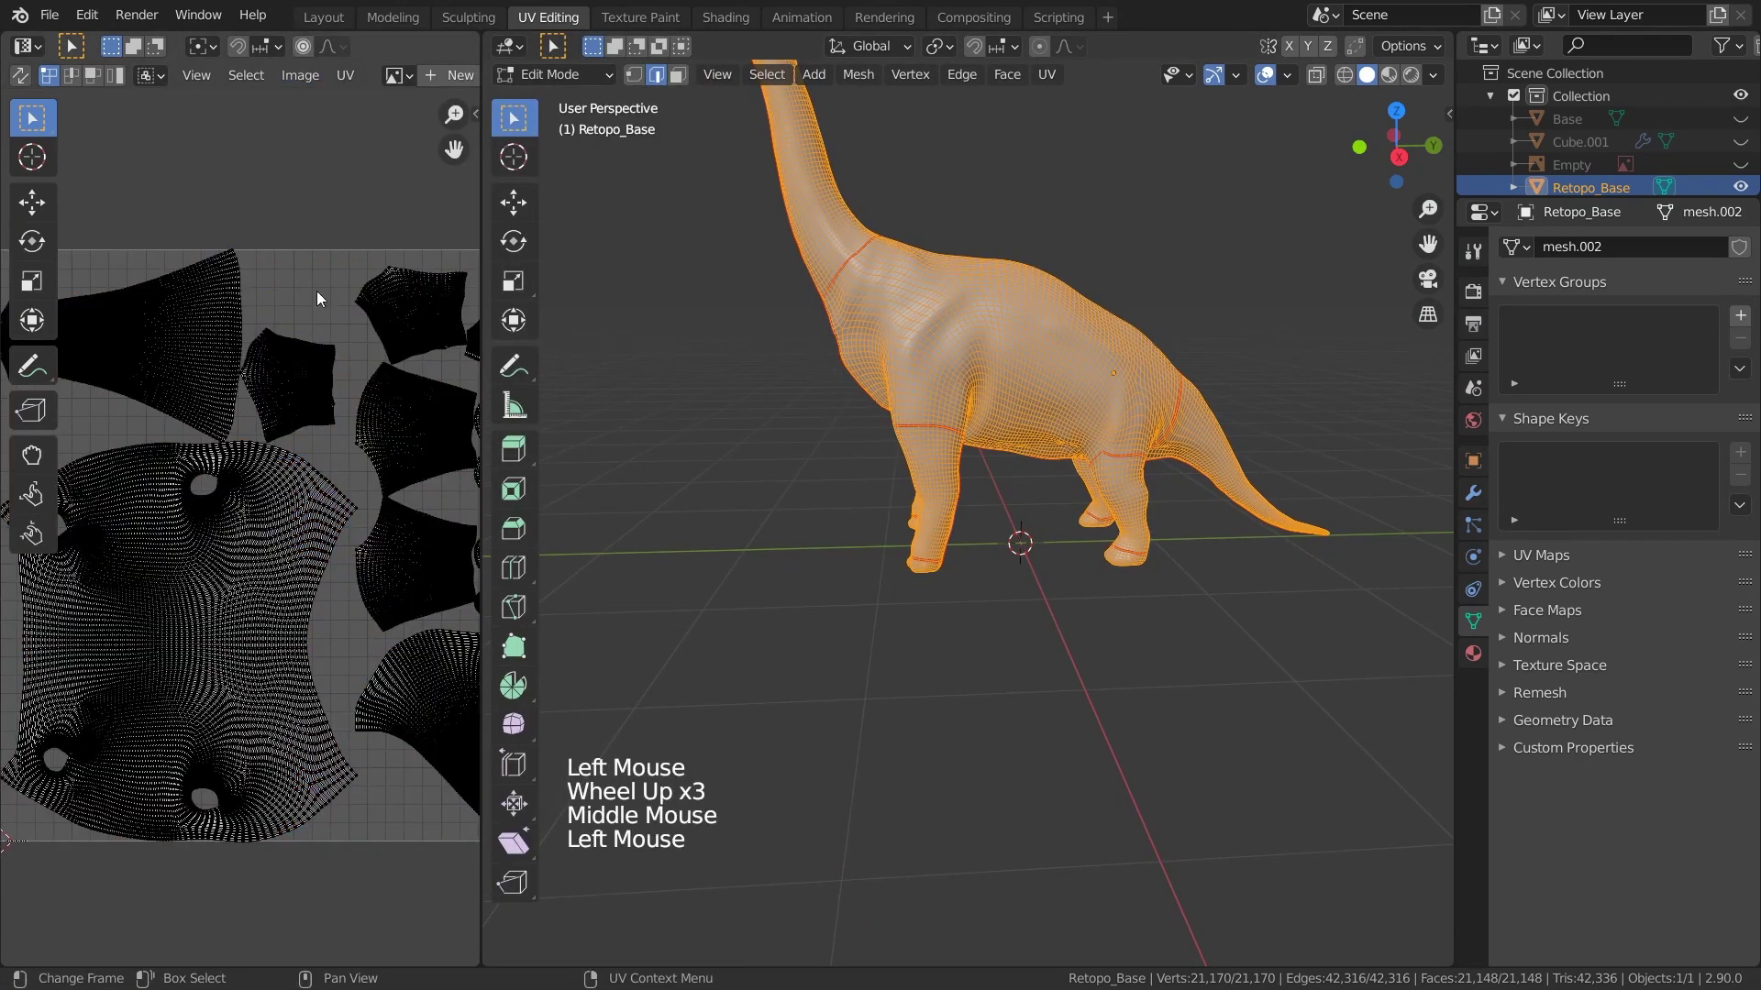
scroll(276, 541, down, 2)
Enlarge the upper-head UV island and move it into the free space at the upper right of the UV square
key(l)
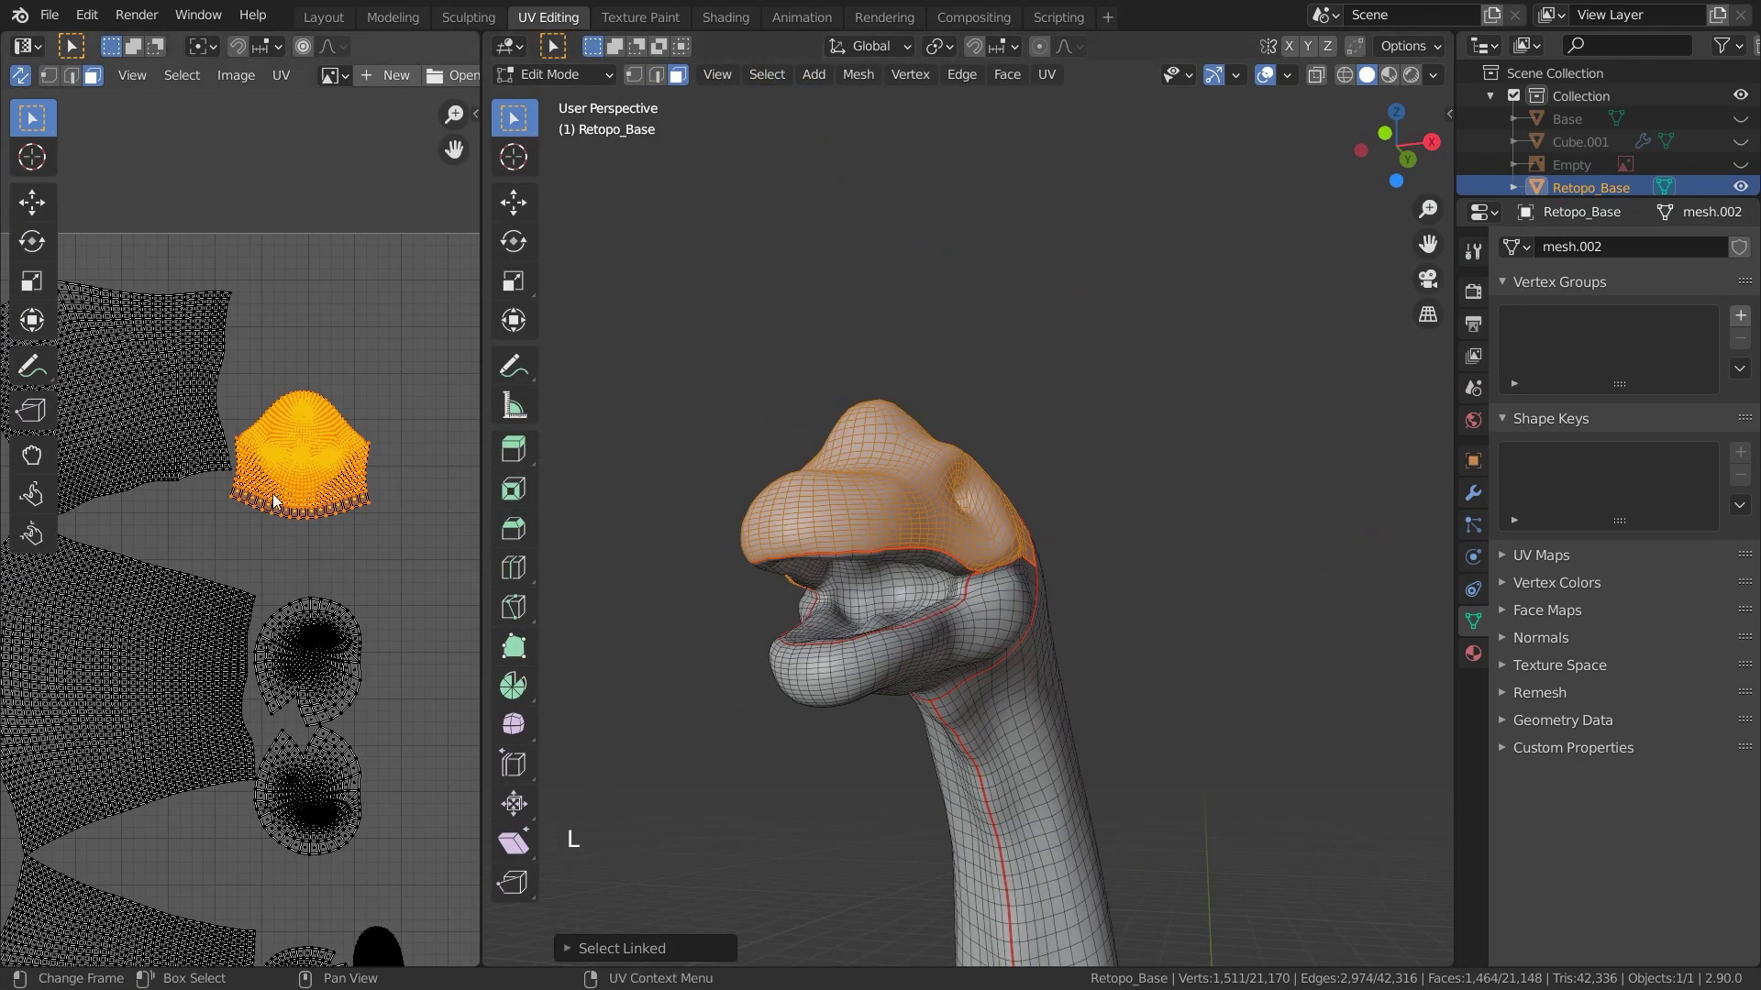
scroll(273, 500, up, 1)
scroll(274, 499, down, 2)
middle_drag(273, 499, 226, 510)
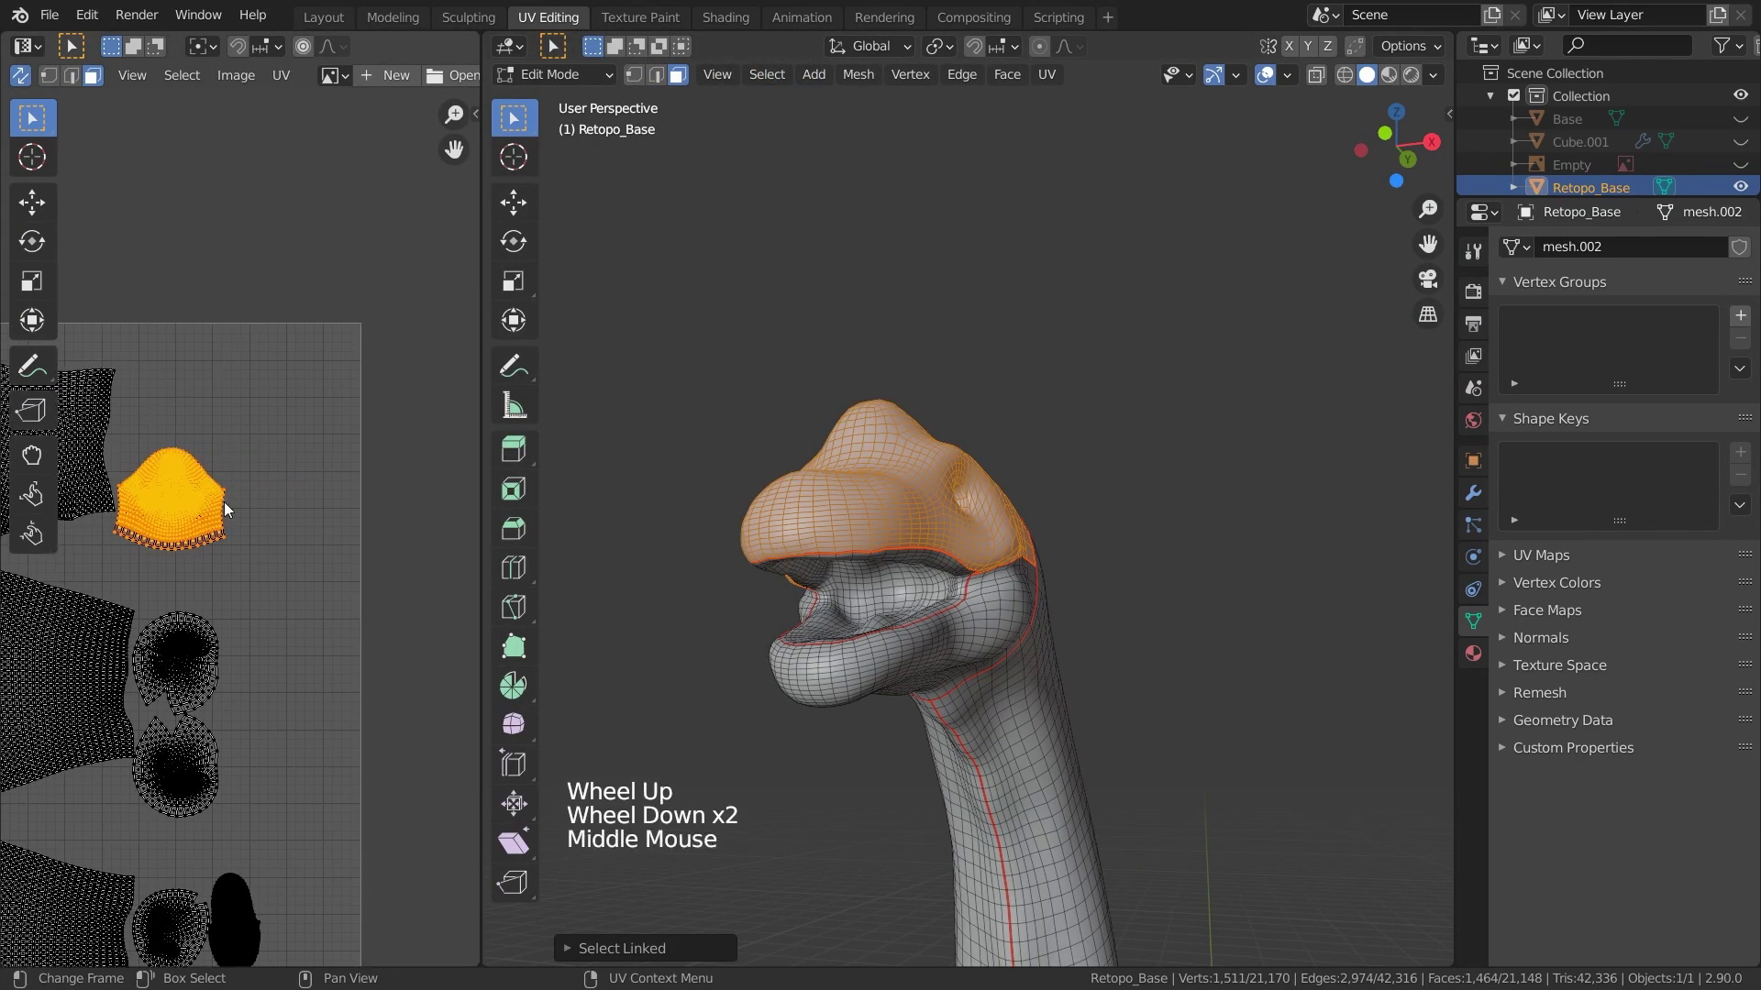
click(300, 501)
key(g)
click(336, 431)
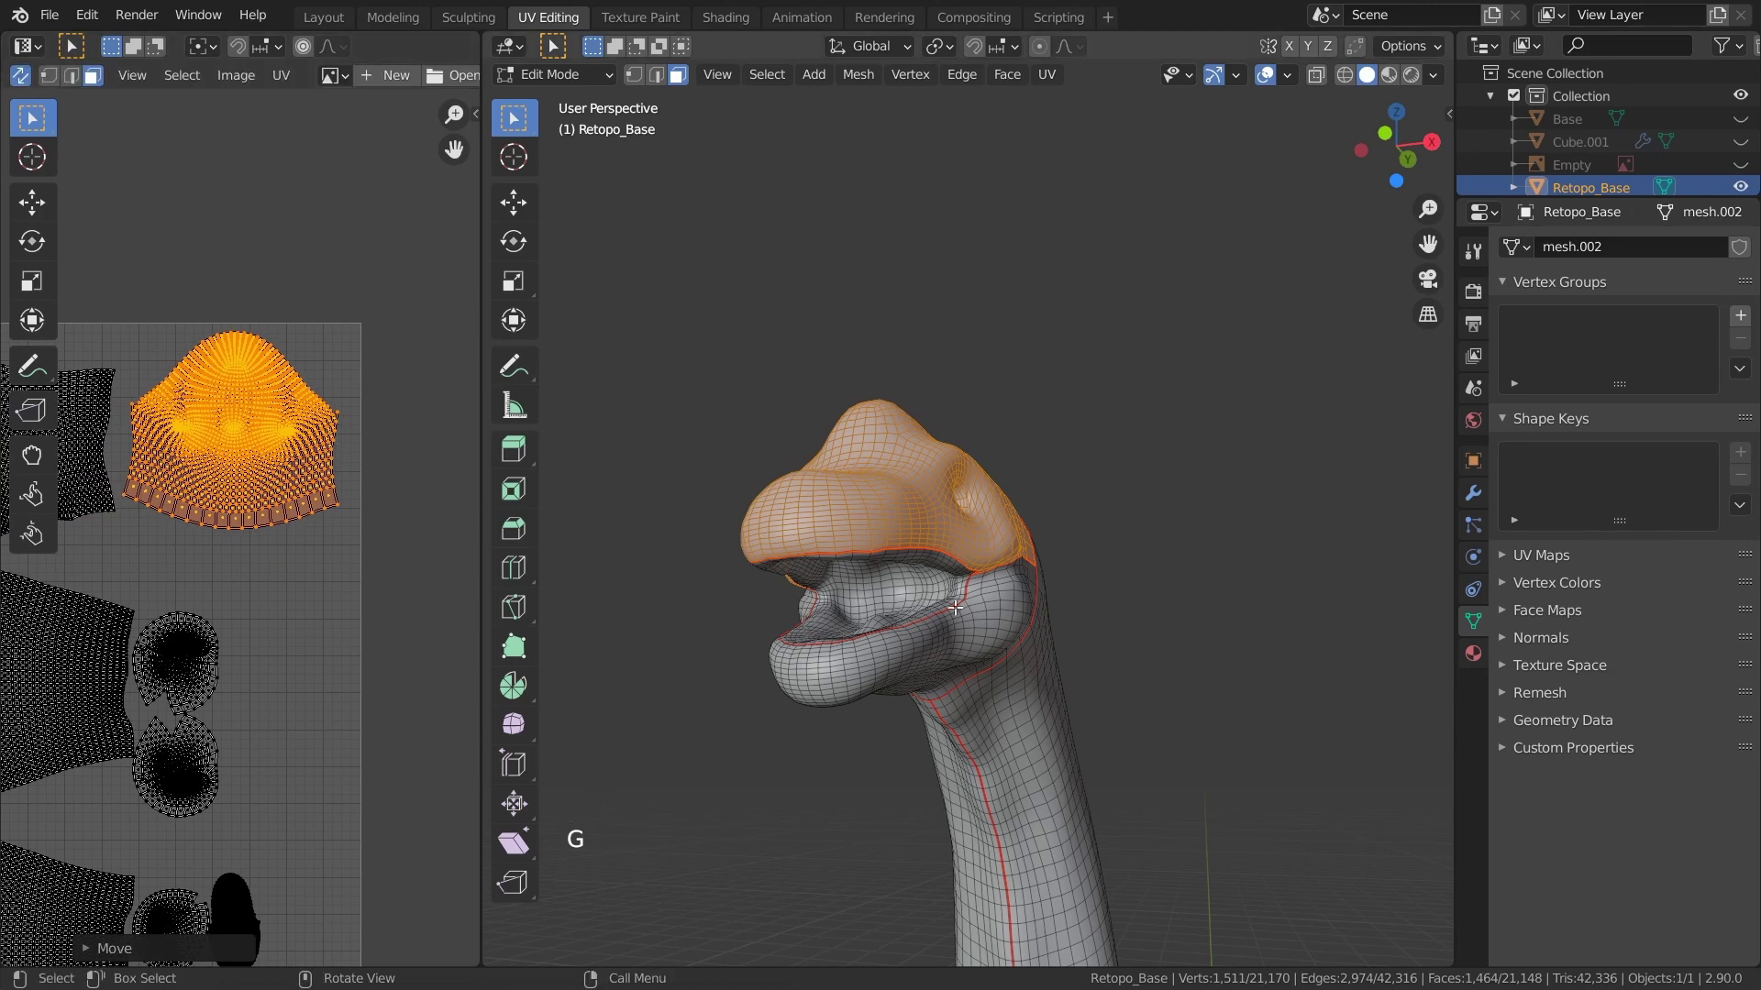
Select the lower-jaw UV island, enlarge it and place it directly below the upper-head island
click(993, 614)
key(l)
scroll(308, 674, down, 4)
scroll(255, 764, up, 4)
shift+middle_drag(255, 764, 240, 724)
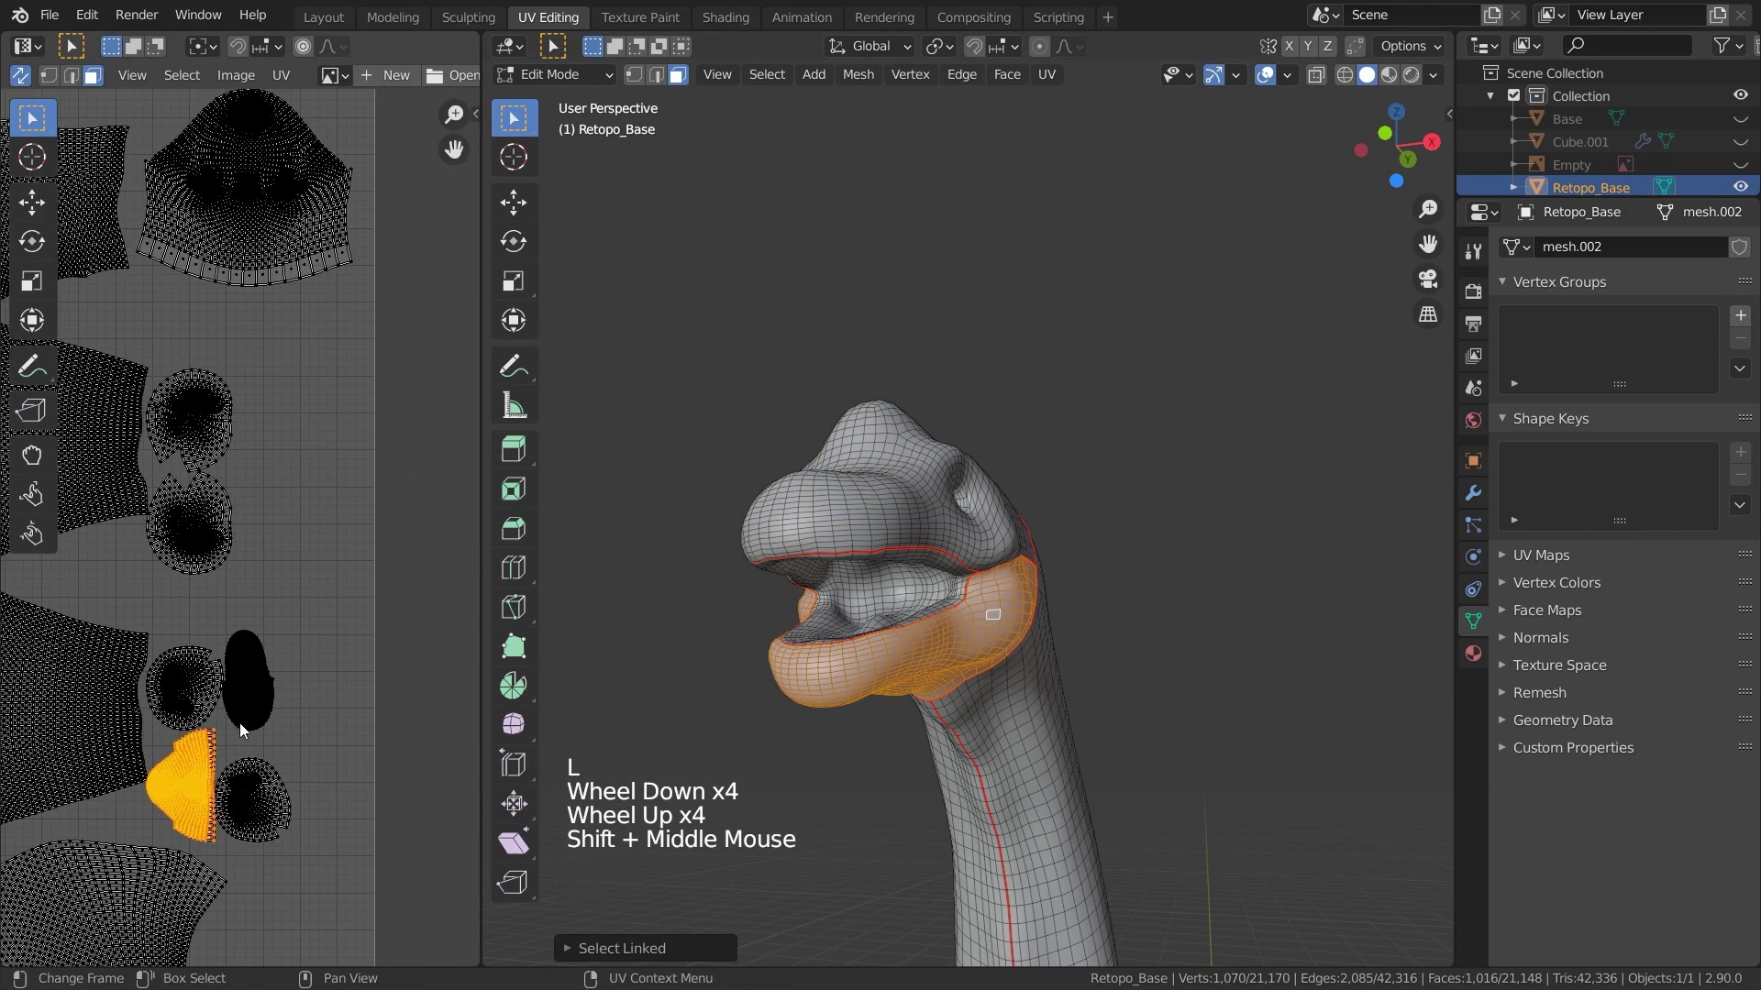
click(337, 697)
key(g)
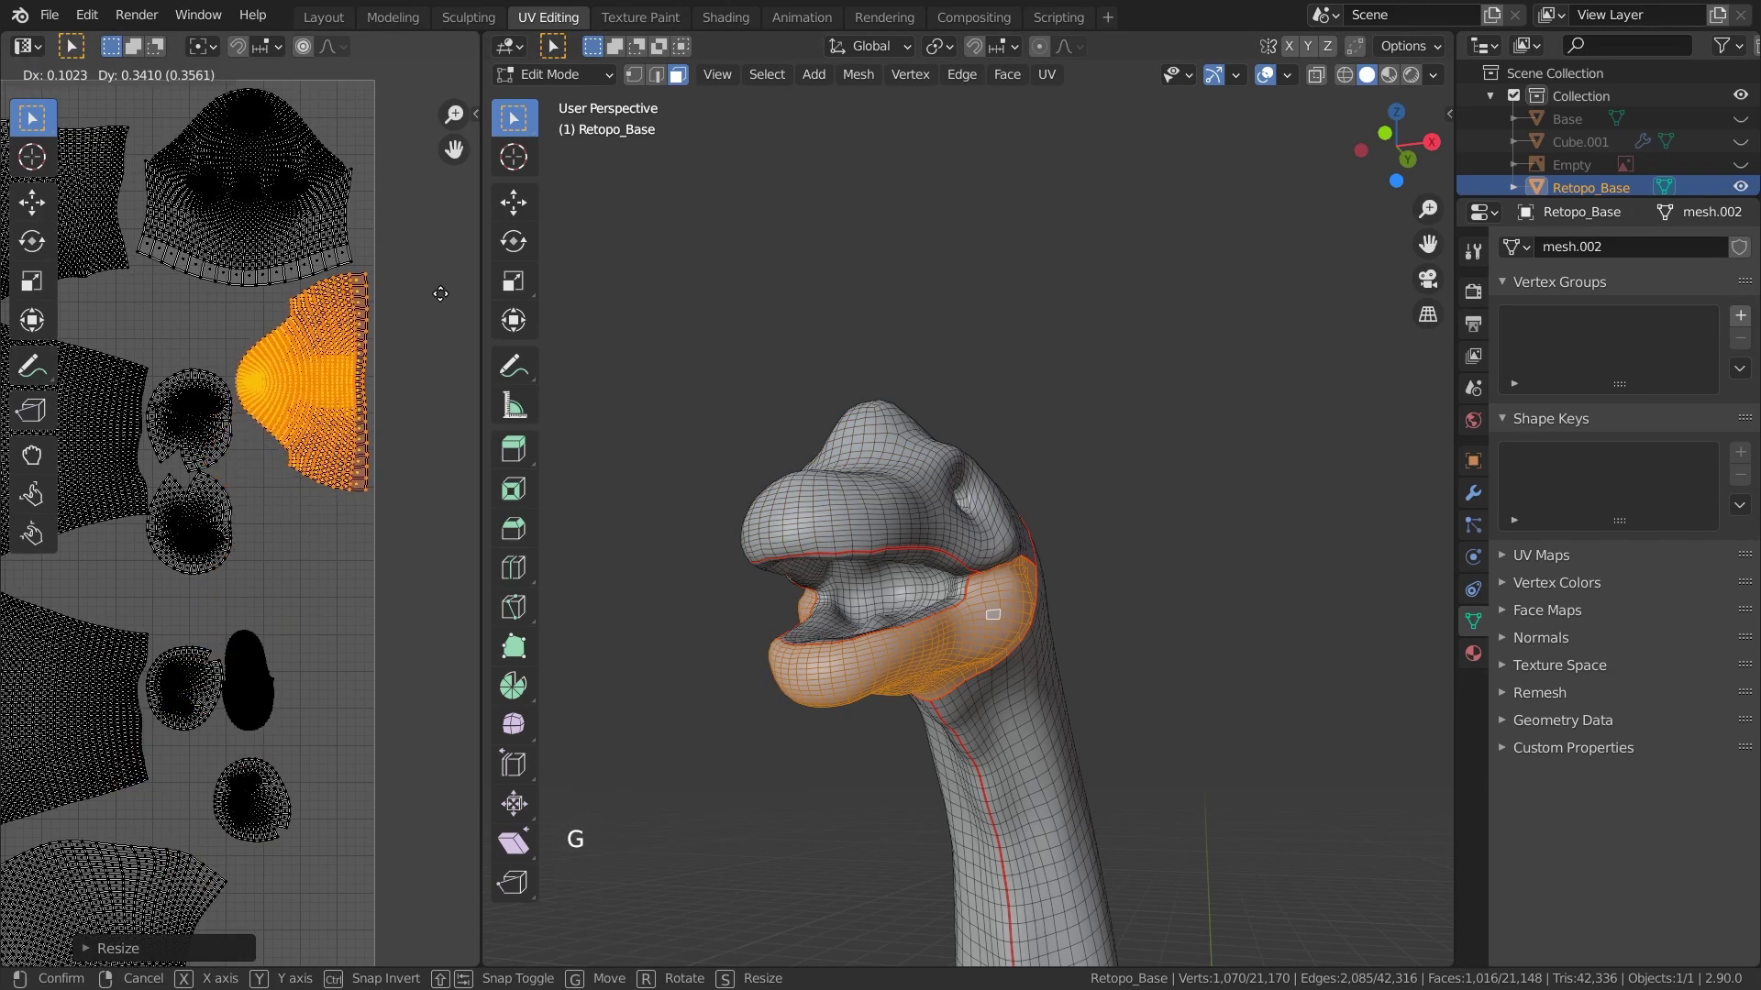
click(216, 405)
Select the four foot islands and the mouth-interior island and move them down together beside the tail island in the UV square
key(l)
scroll(920, 624, down, 7)
scroll(899, 302, down, 4)
shift+middle_drag(919, 625, 913, 245)
scroll(211, 486, up, 3)
key(l)
key(l)
key(l)
key(l)
scroll(246, 744, up, 1)
scroll(246, 745, down, 4)
shift+middle_drag(246, 745, 261, 562)
key(g)
scroll(329, 663, up, 3)
scroll(260, 576, up, 2)
key(g)
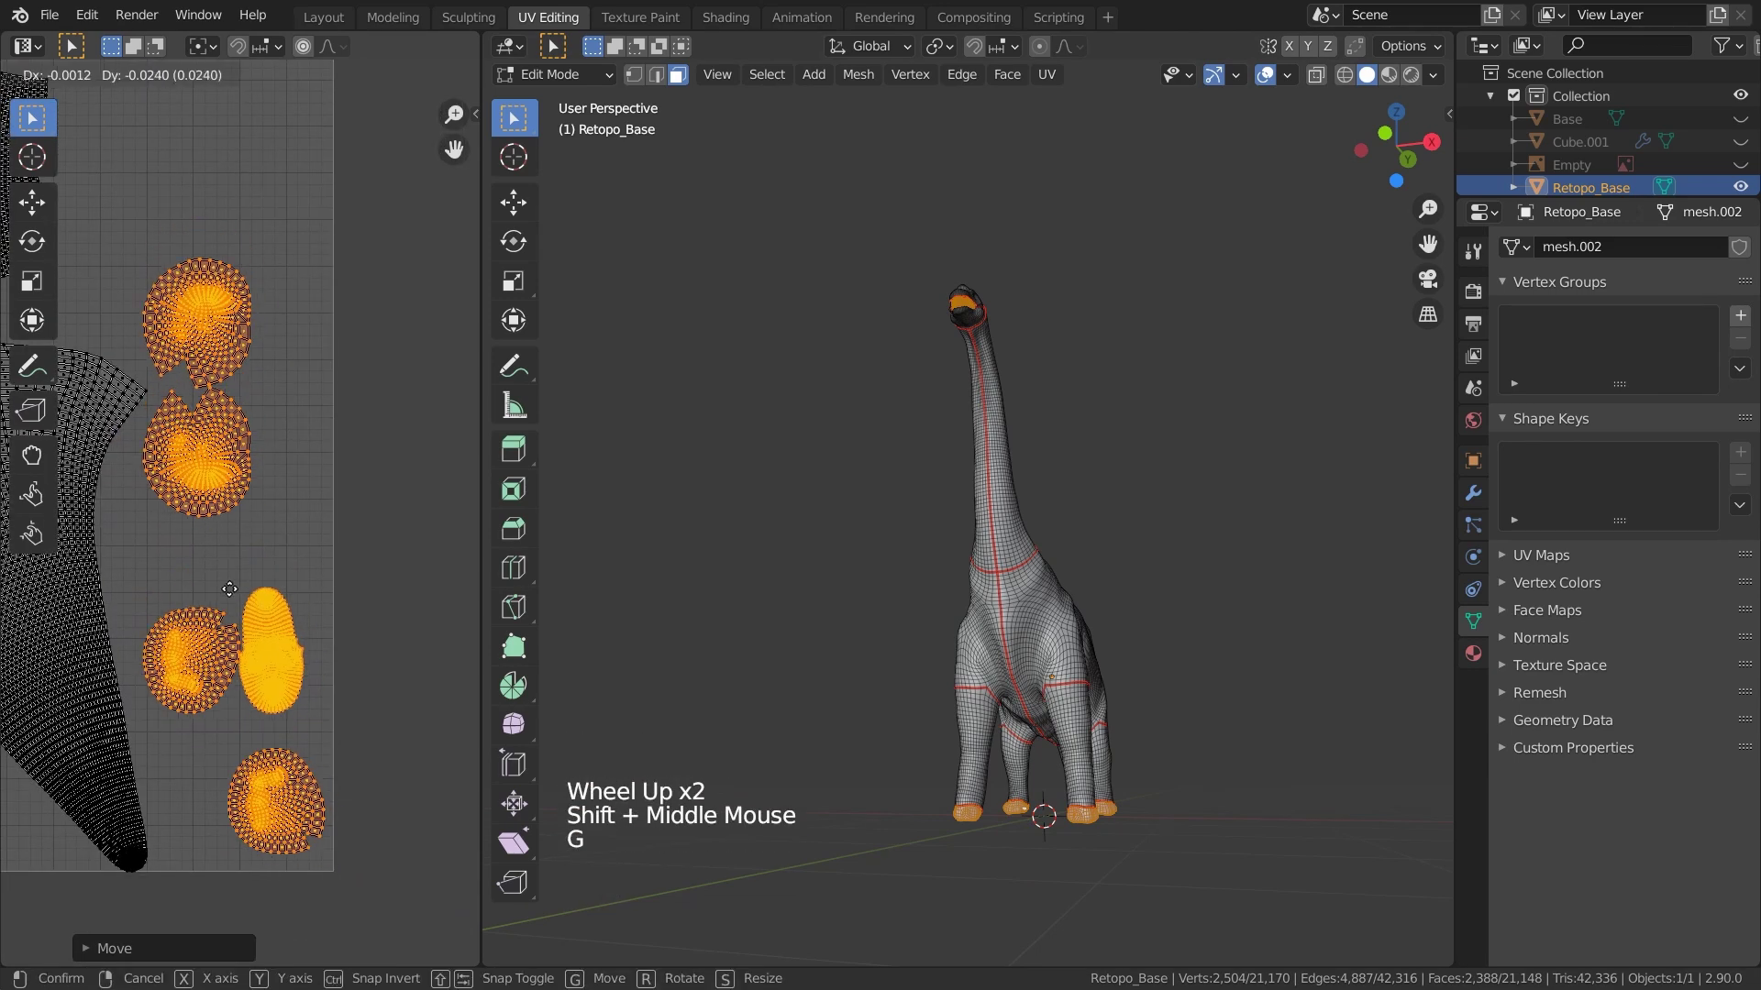
click(235, 592)
Reposition the foot islands, shifting the lowest one and the upper pair within the lower right of the UV square
click(287, 805)
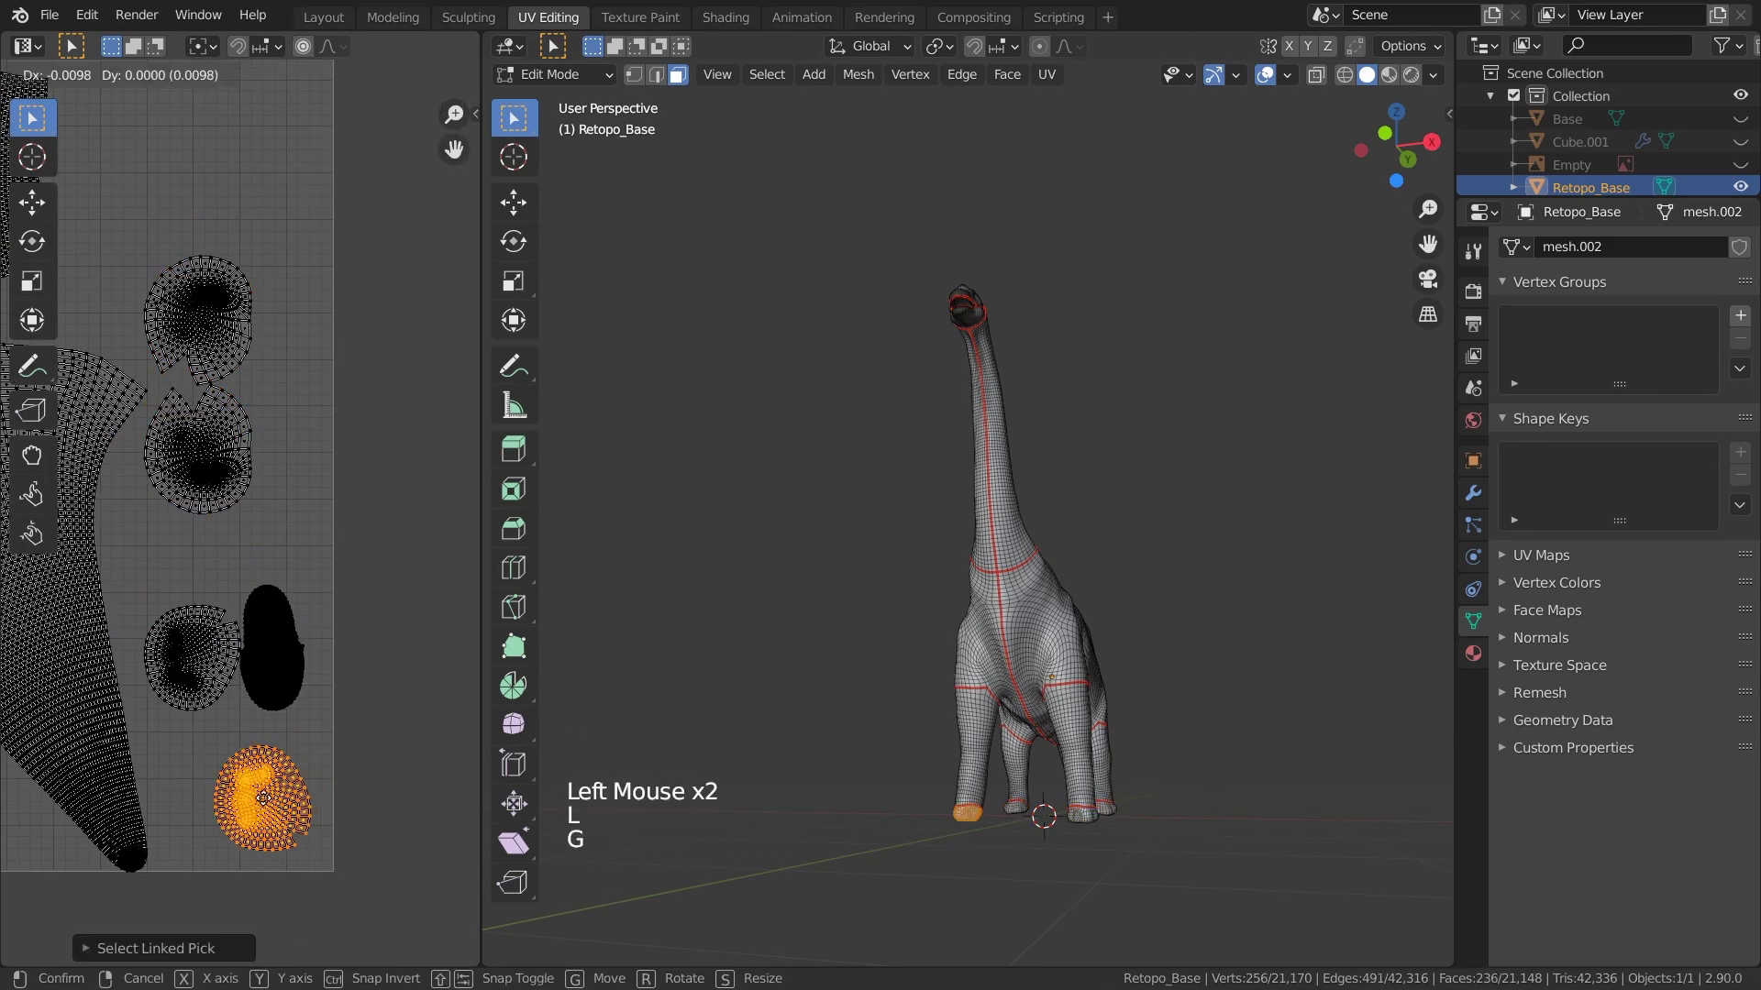
key(l)
key(g)
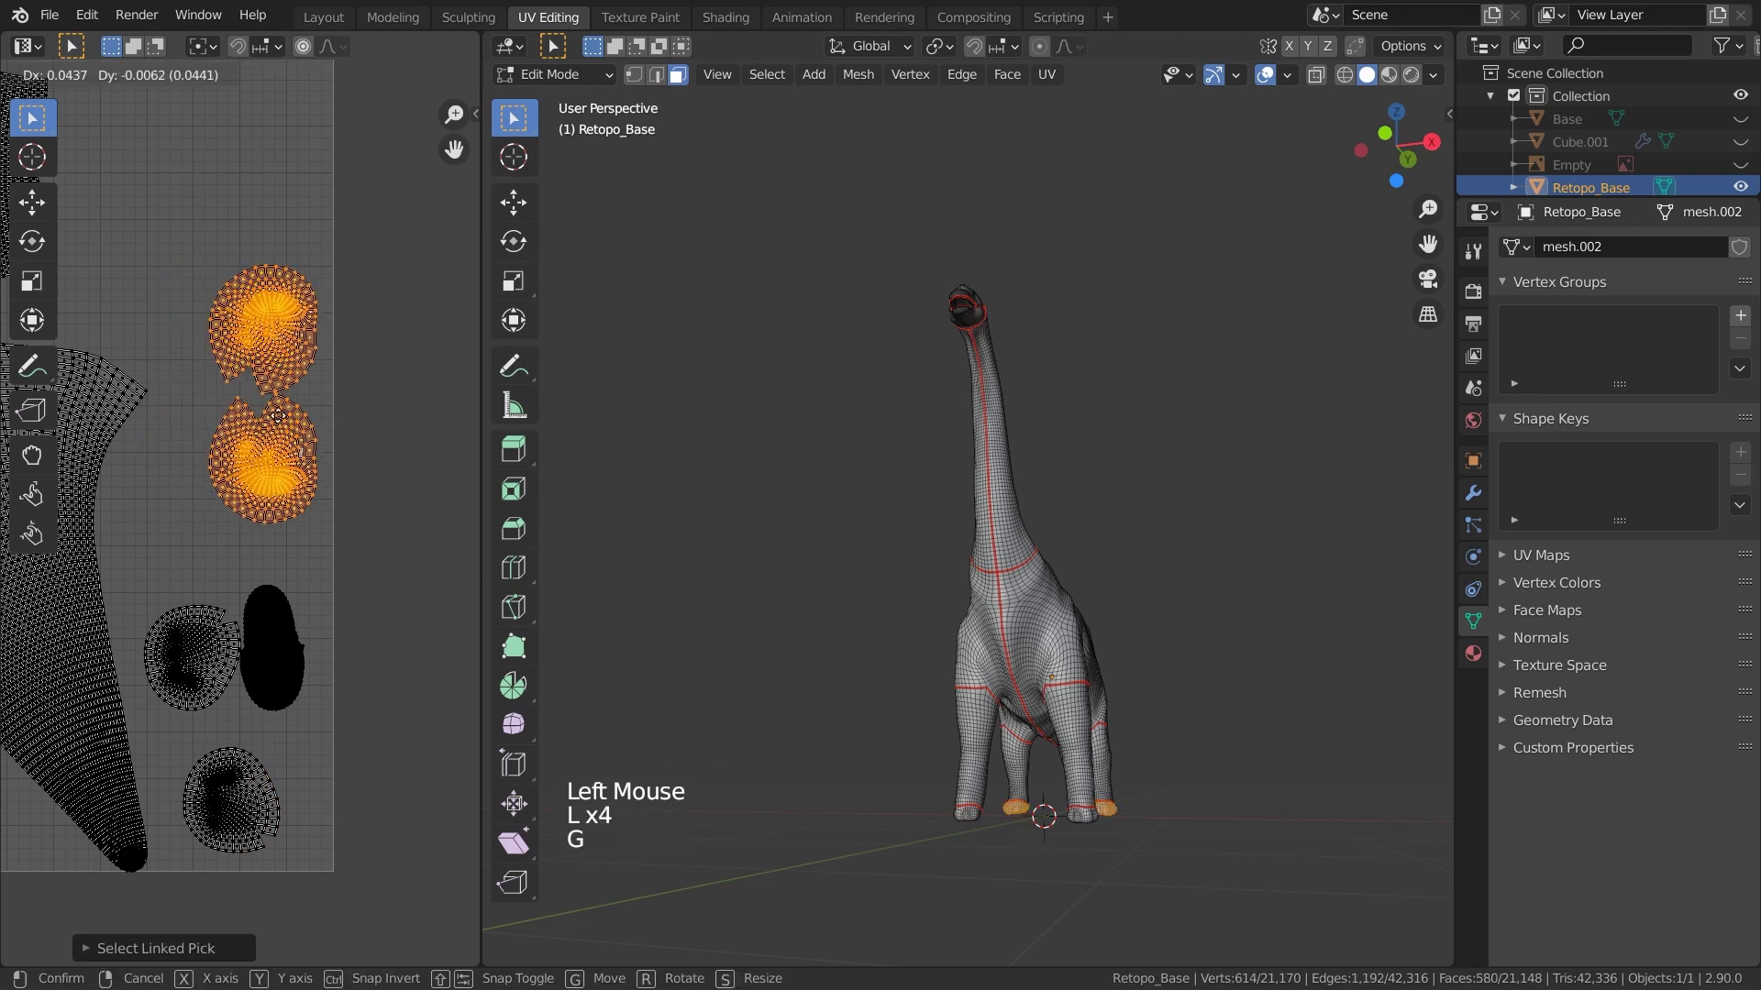
scroll(263, 427, down, 8)
mouse_move(262, 428)
shift+middle_down()
mouse_move(348, 390)
mouse_move(264, 438)
shift+middle_up()
scroll(354, 387, up, 5)
Scale the lower-jaw island up further and move it between the upper-head island and the foot islands
click(354, 387)
key(l)
scroll(334, 387, up, 3)
key(s)
scroll(322, 463, down, 3)
click(246, 543)
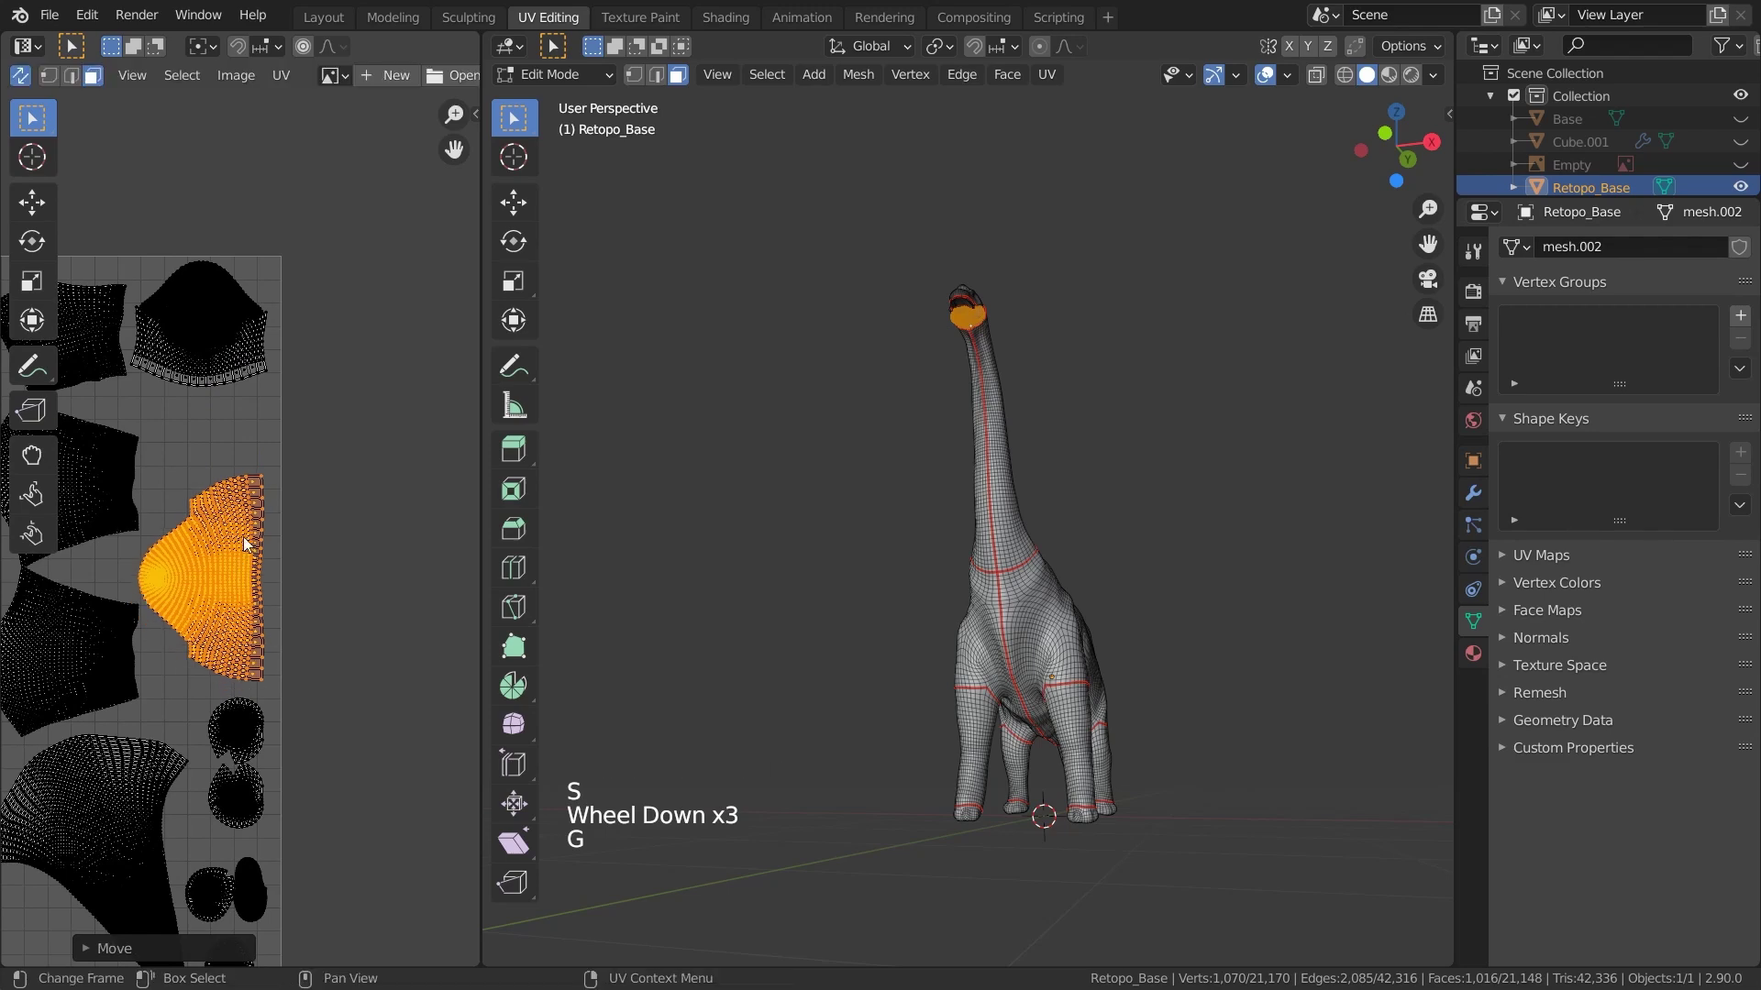
Rotate the upper-head island 90°, enlarge it and fit it above the lower-jaw island, checking the overall UV layout
scroll(218, 337, up, 1)
shift+middle_drag(218, 337, 301, 423)
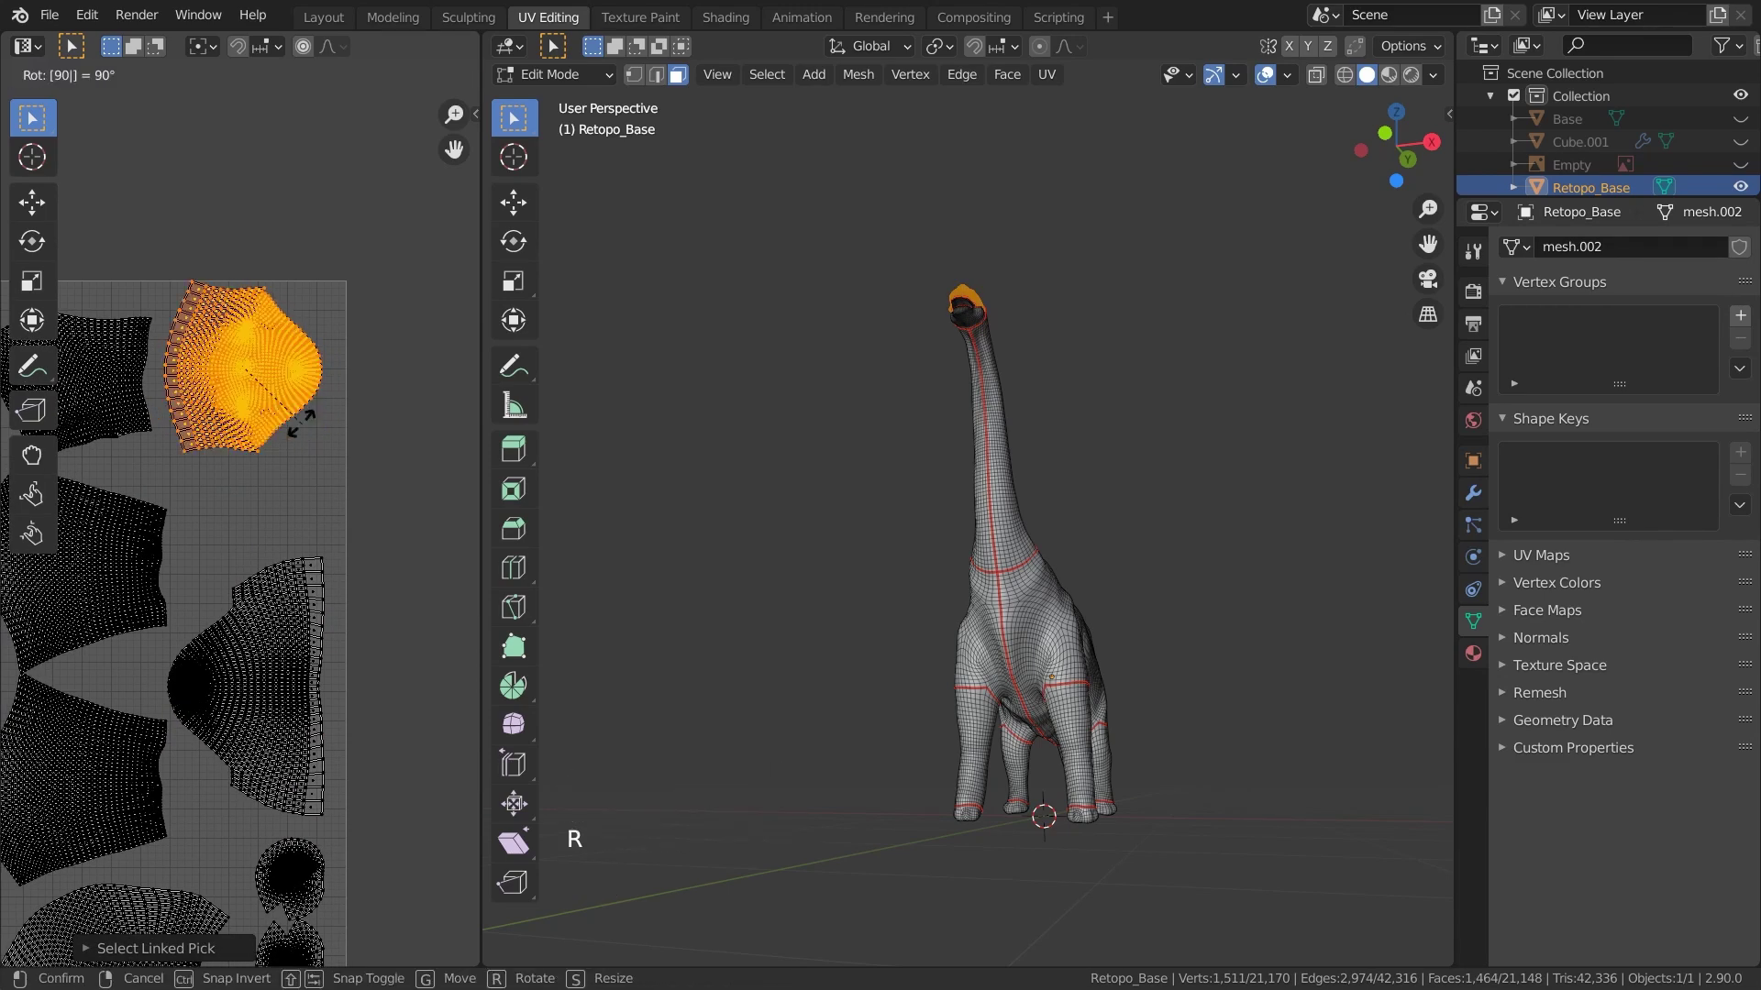
click(301, 424)
key(s)
click(318, 424)
key(g)
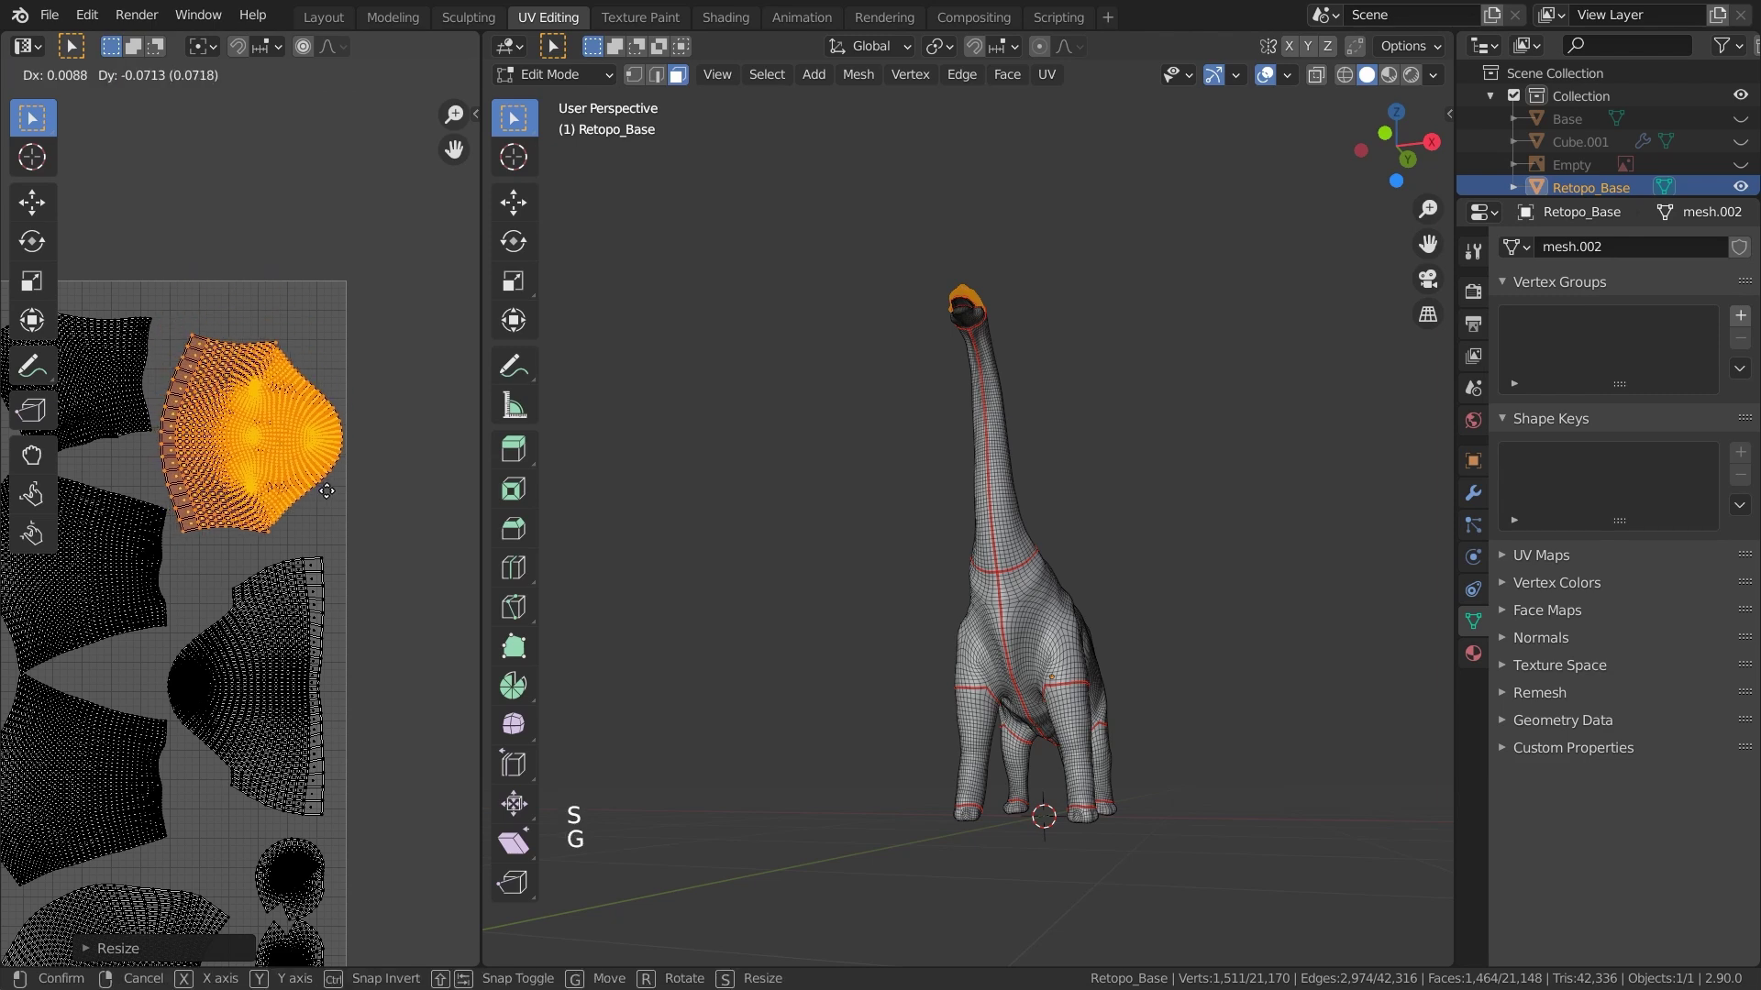
scroll(383, 466, up, 2)
shift+middle_drag(383, 466, 460, 393)
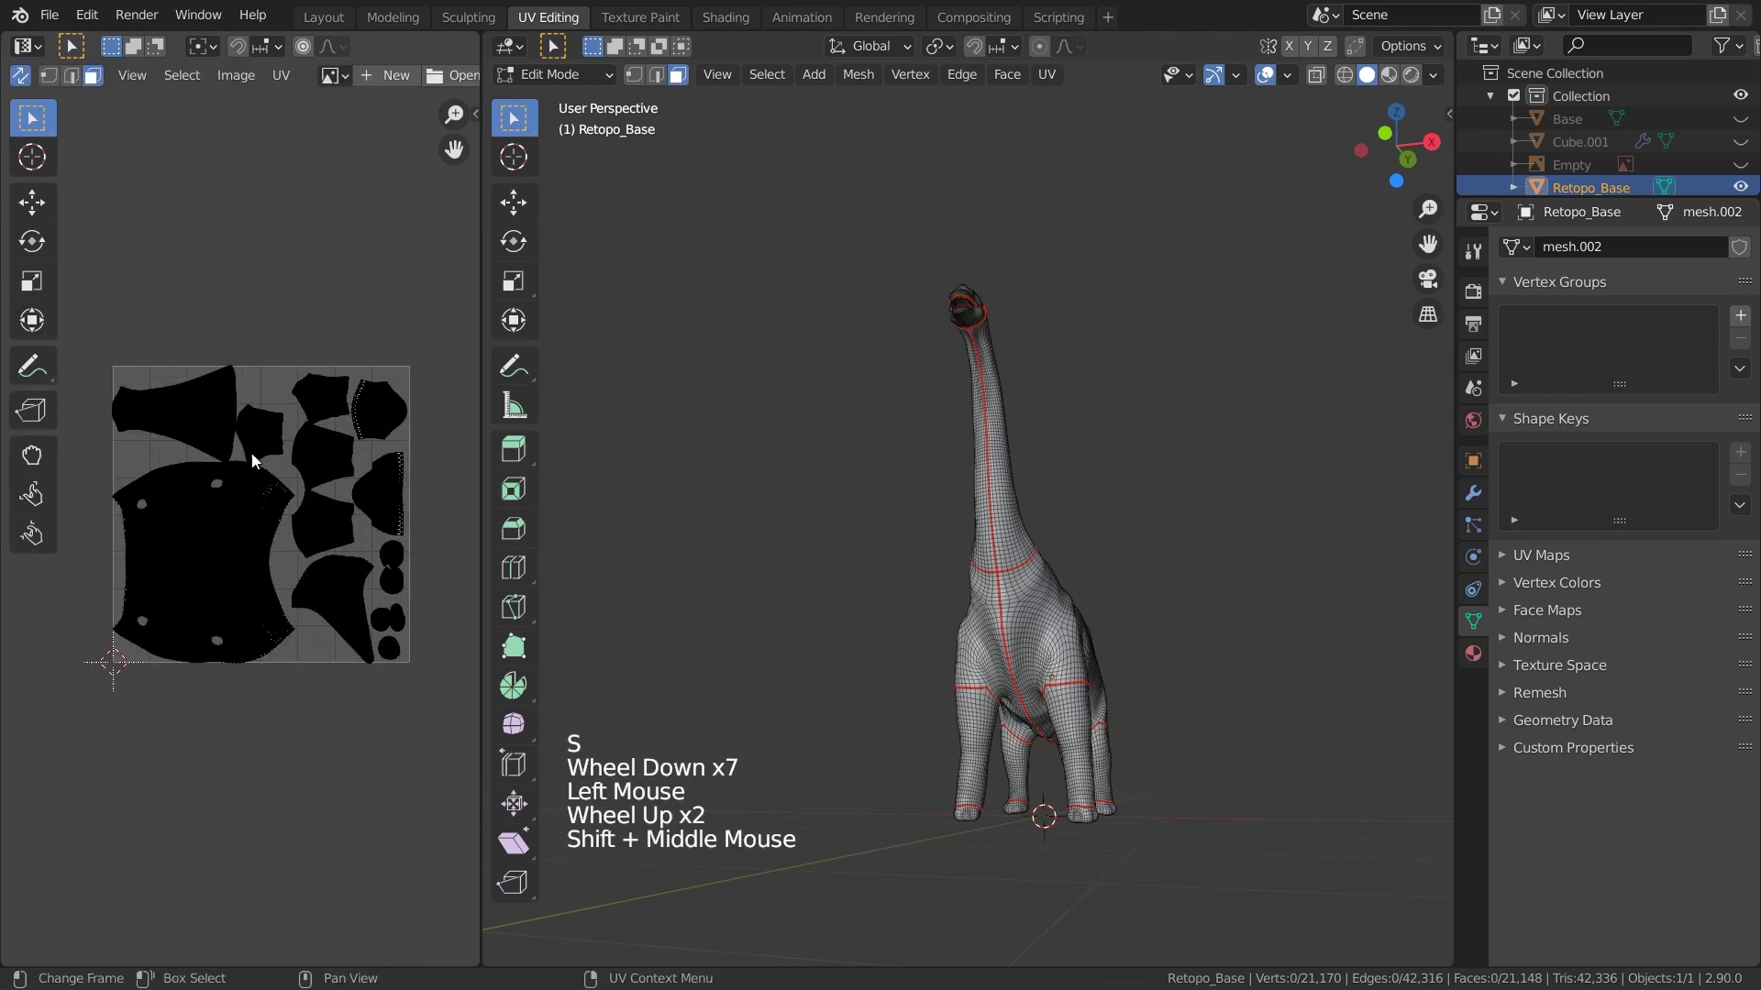
scroll(459, 392, up, 4)
scroll(460, 393, down, 4)
middle_drag(1027, 541, 1146, 537)
scroll(1146, 537, up, 1)
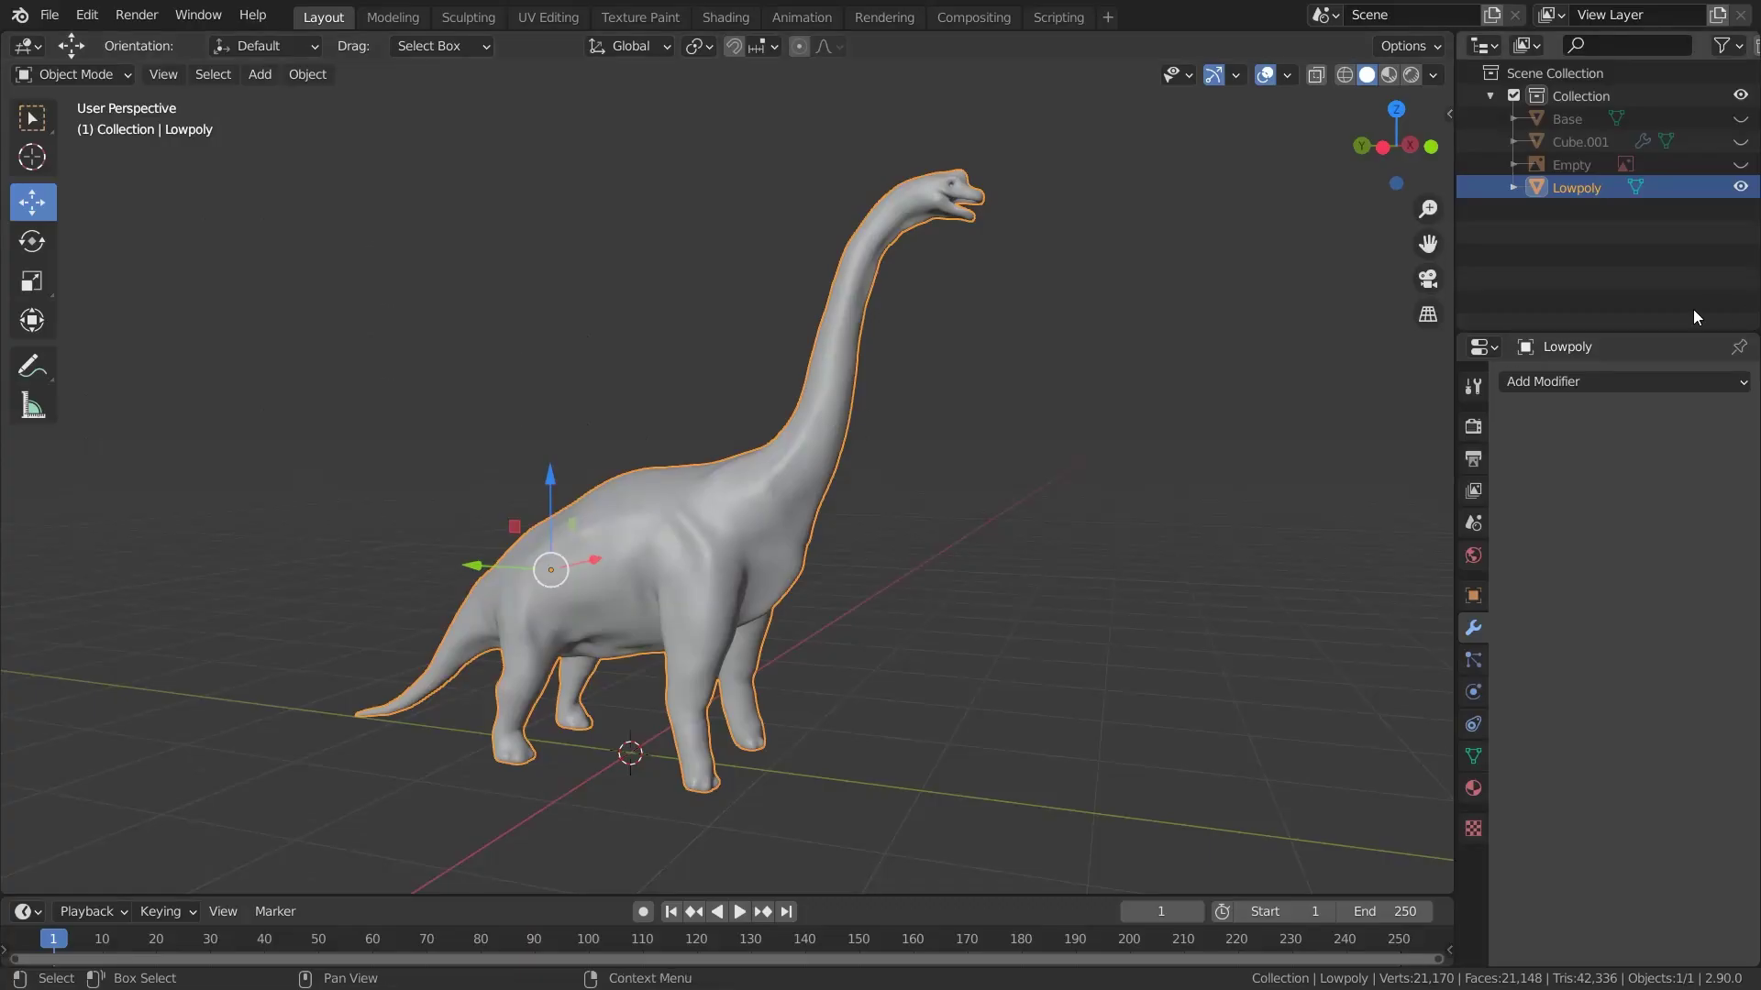
Add a Multiresolution modifier to the Lowpoly mesh and subdivide it three times to level 3
click(1564, 379)
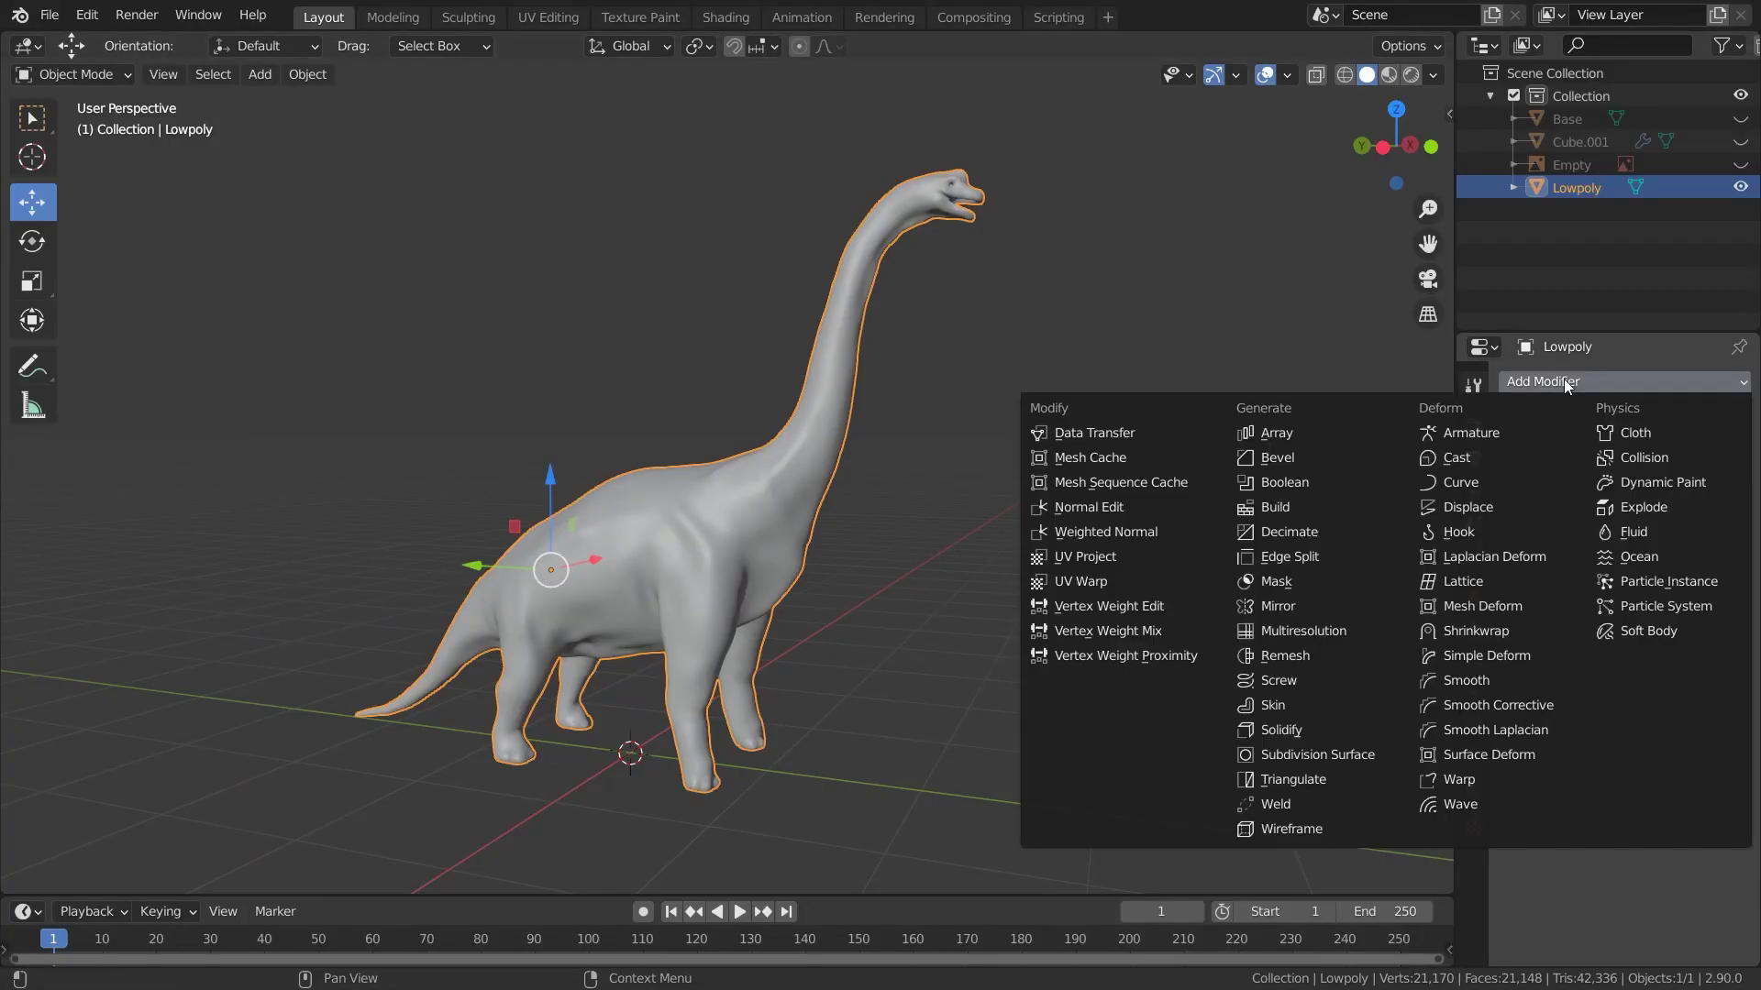
click(1317, 636)
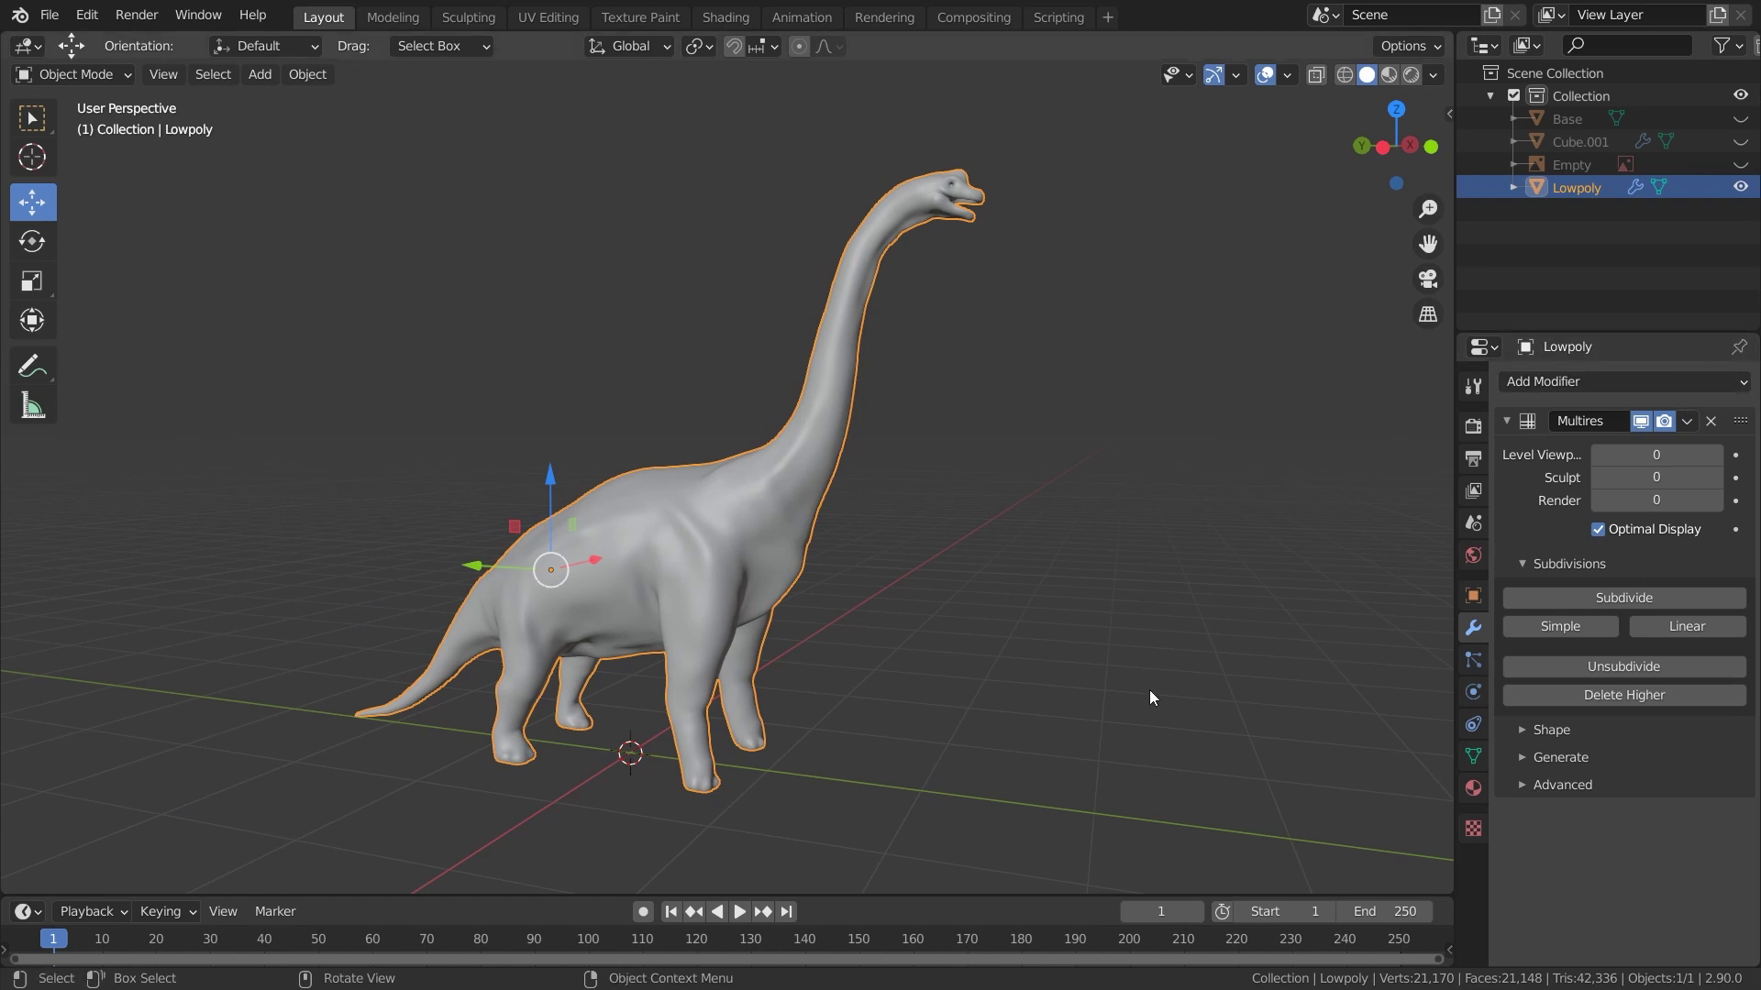
click(1671, 601)
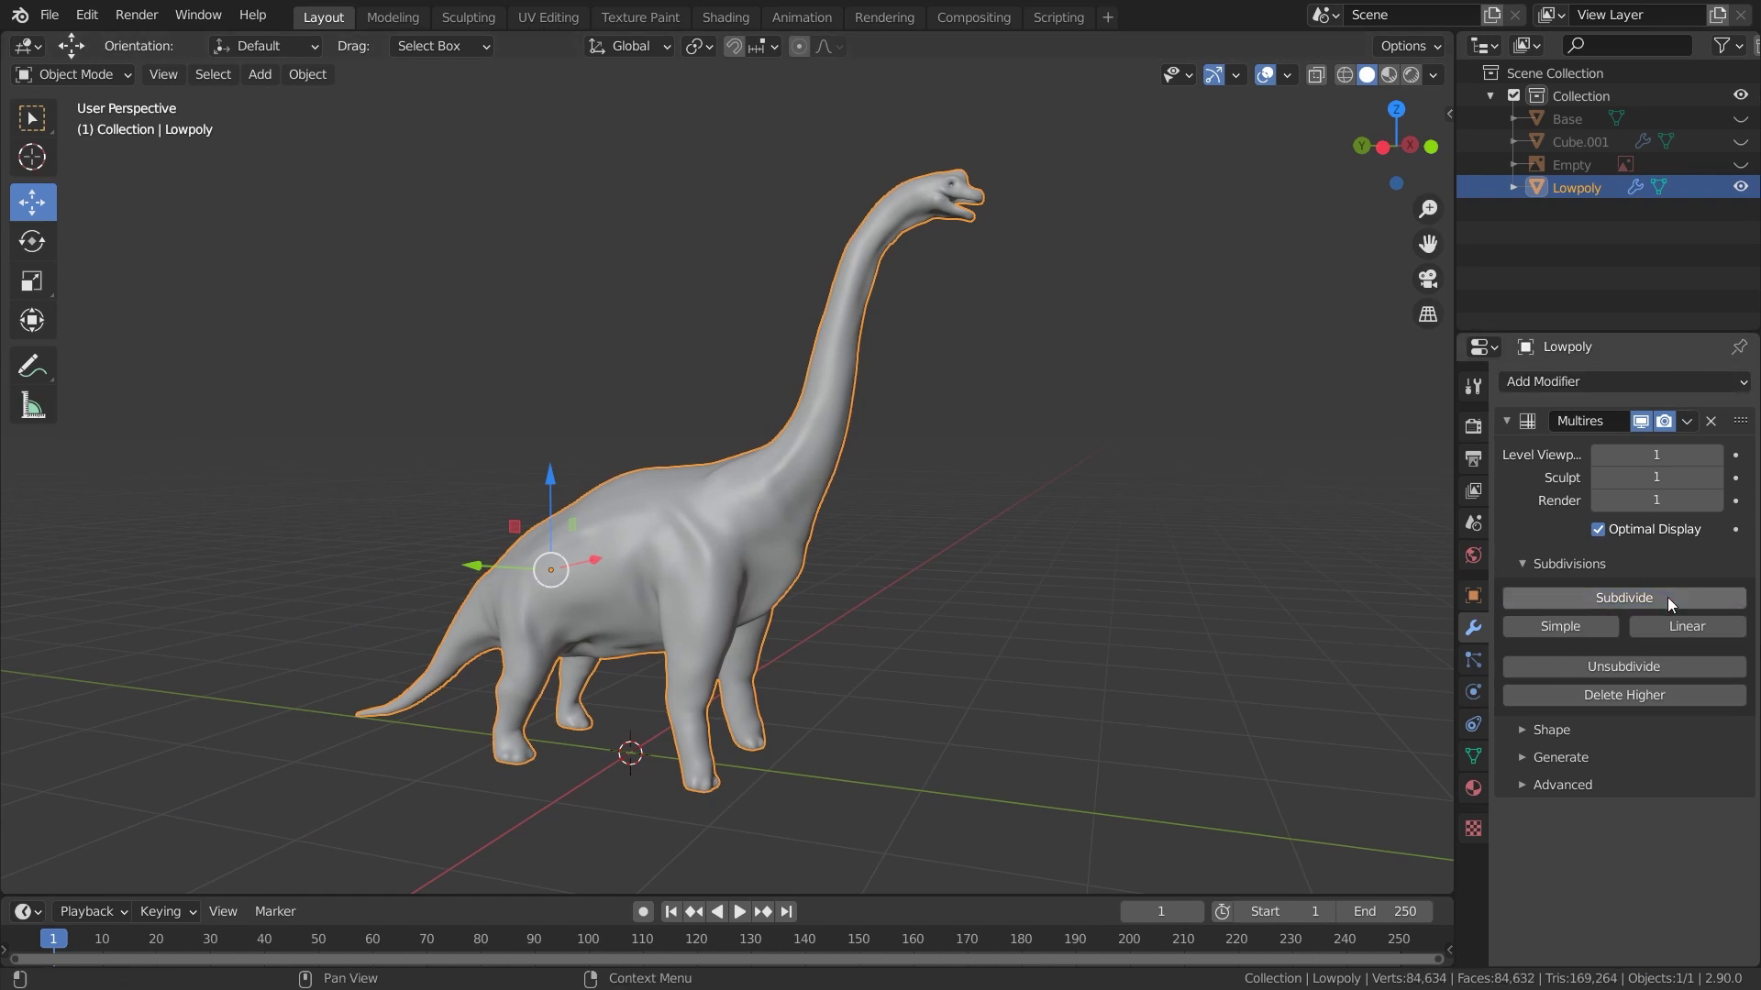
click(1670, 600)
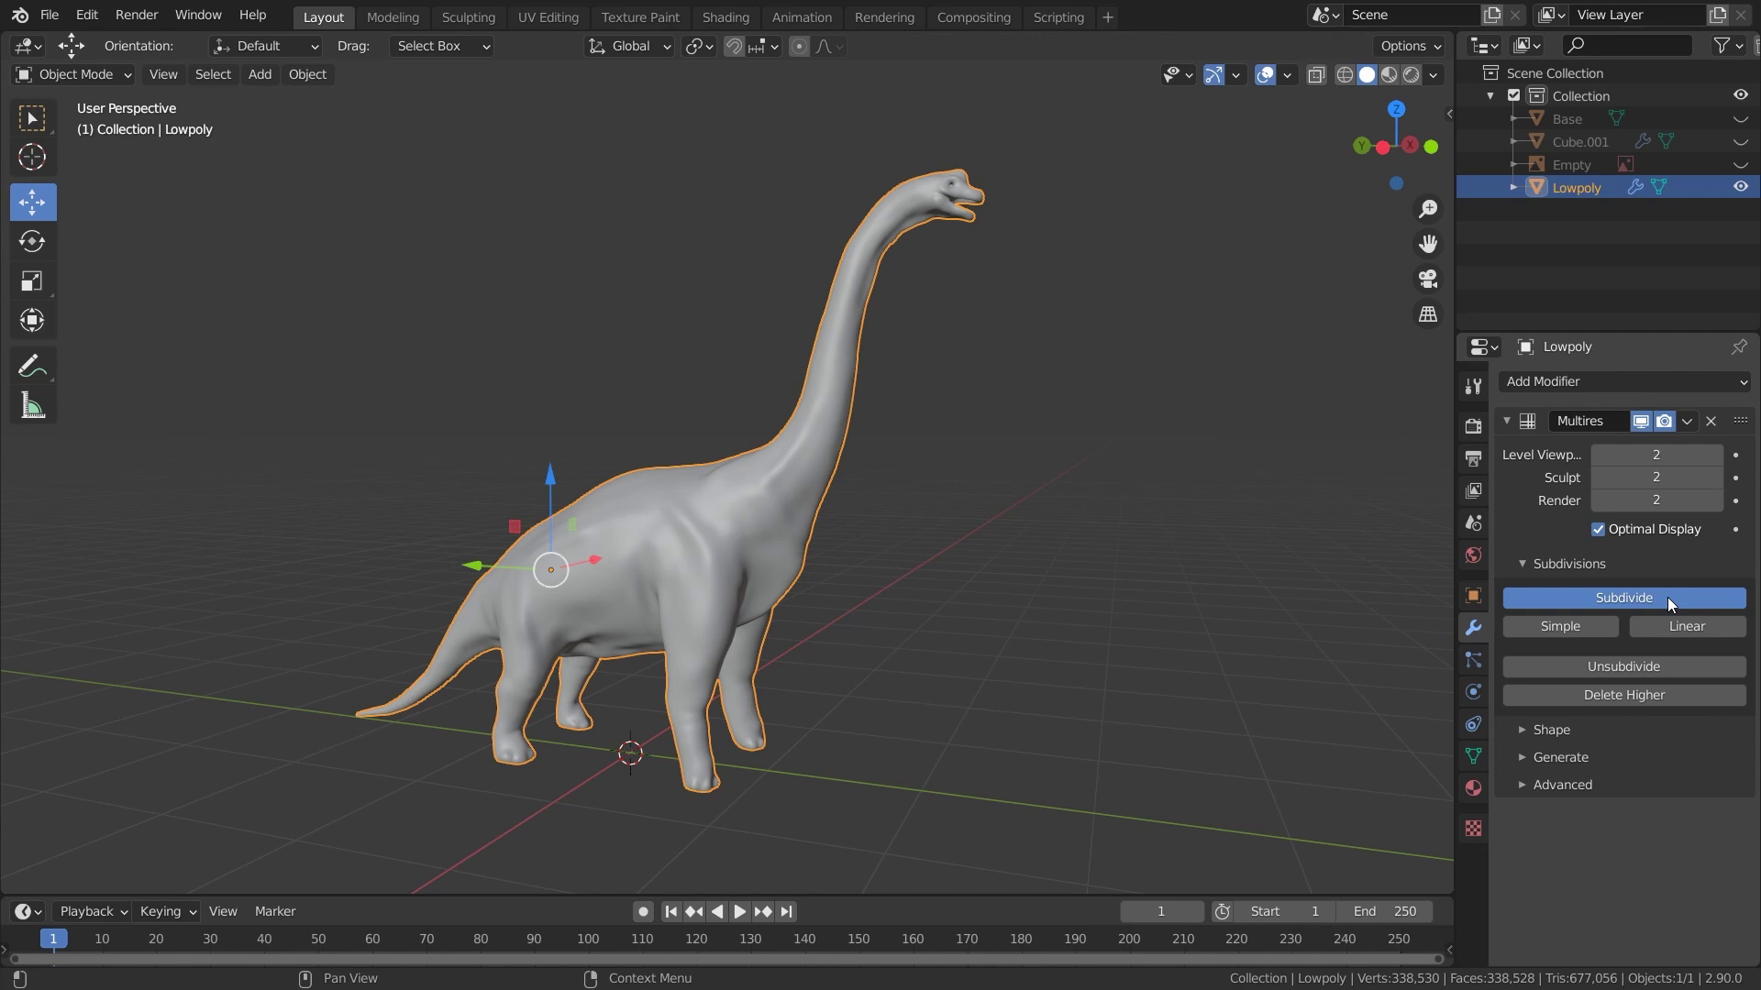
click(1671, 601)
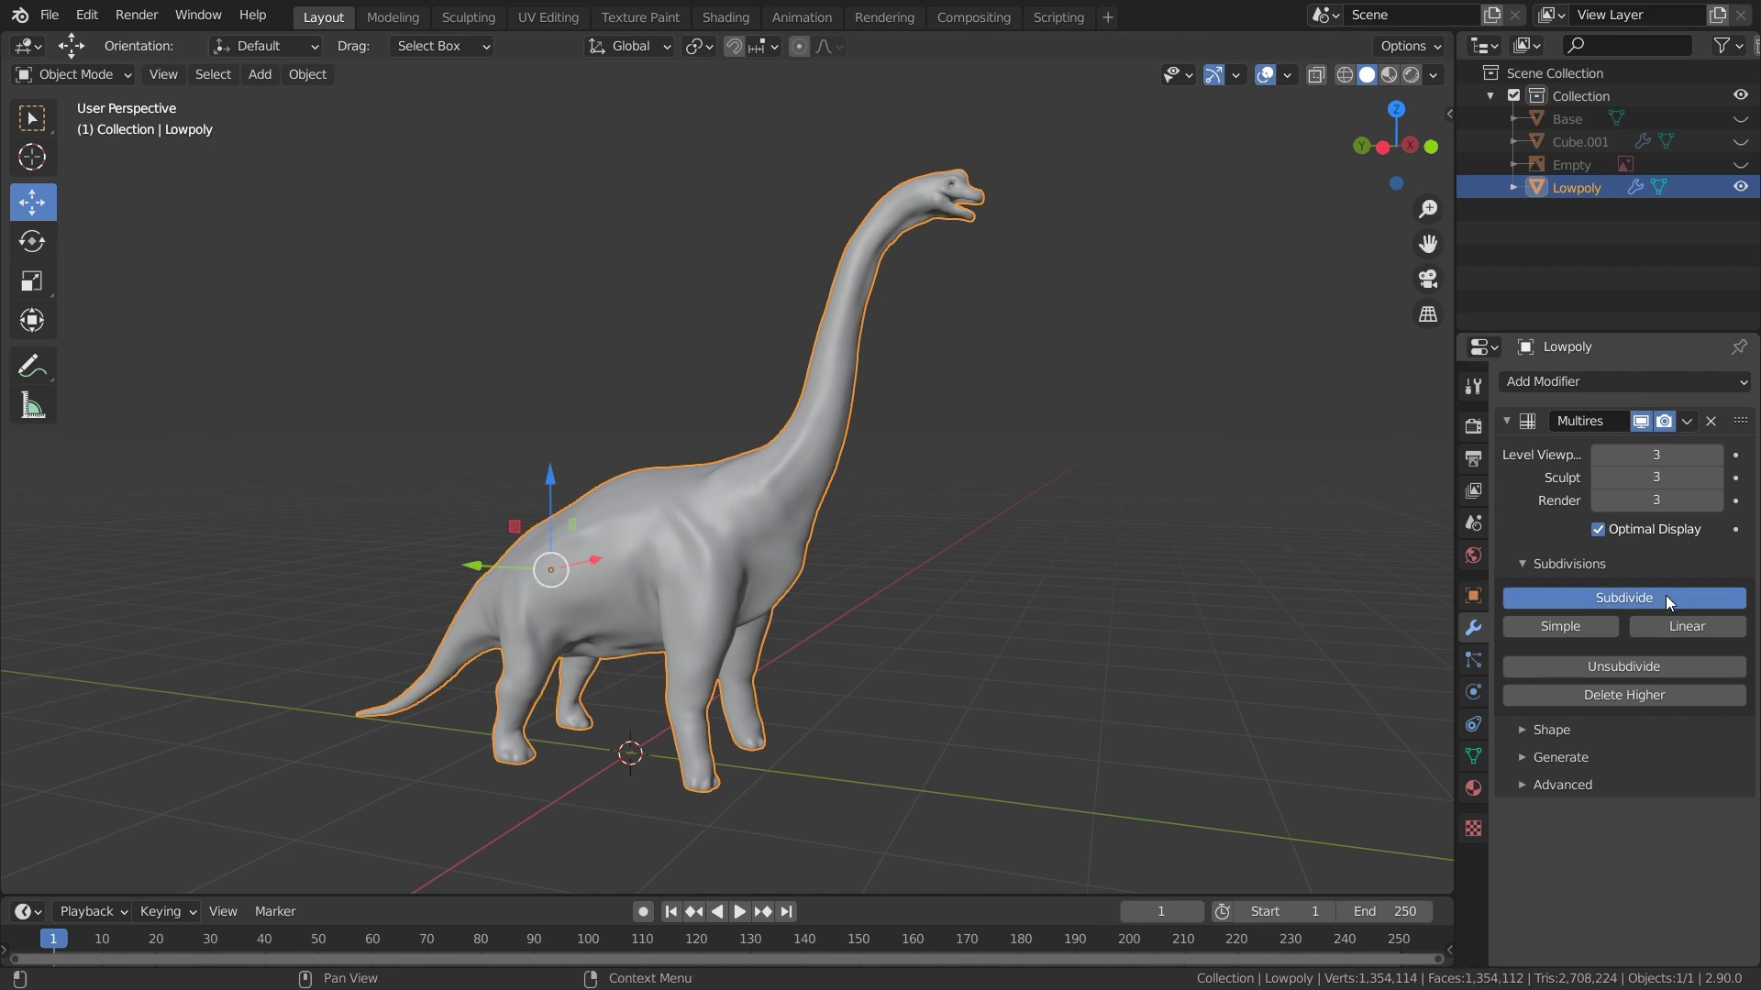
Switch to the Sculpting workspace and choose the Crease brush for detailing the hind leg's knee
middle_drag(1244, 636, 1183, 633)
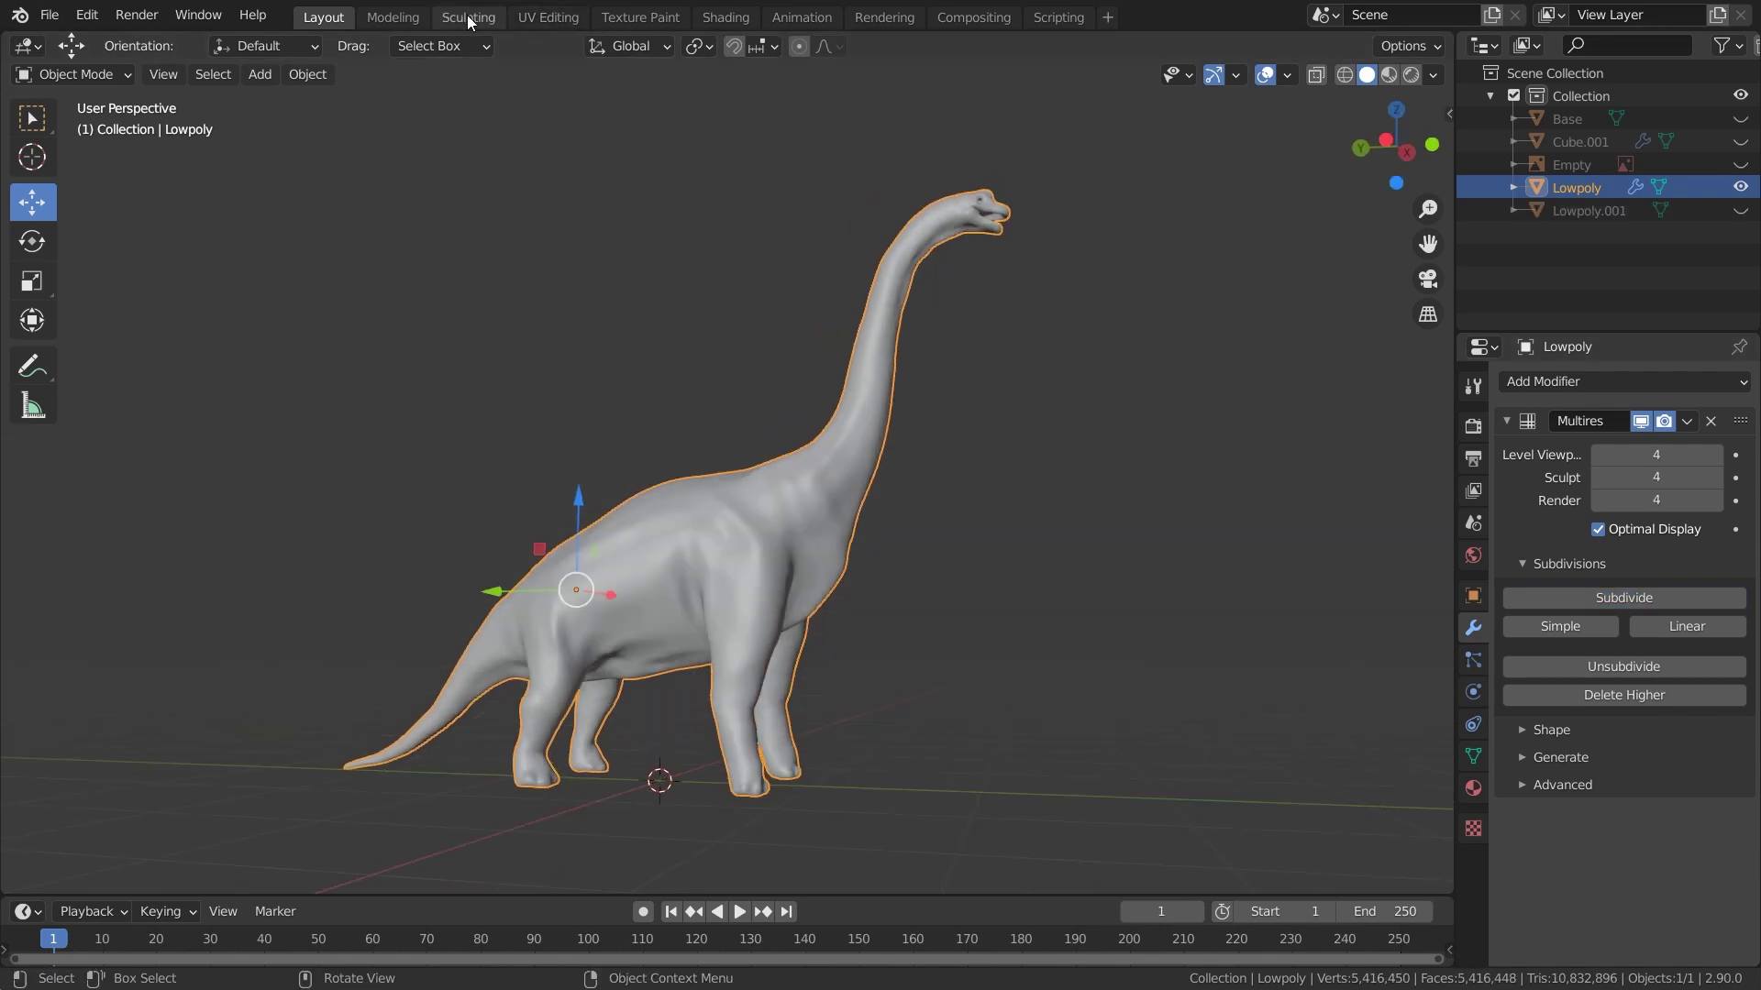
click(468, 16)
scroll(821, 574, up, 2)
middle_drag(821, 574, 969, 574)
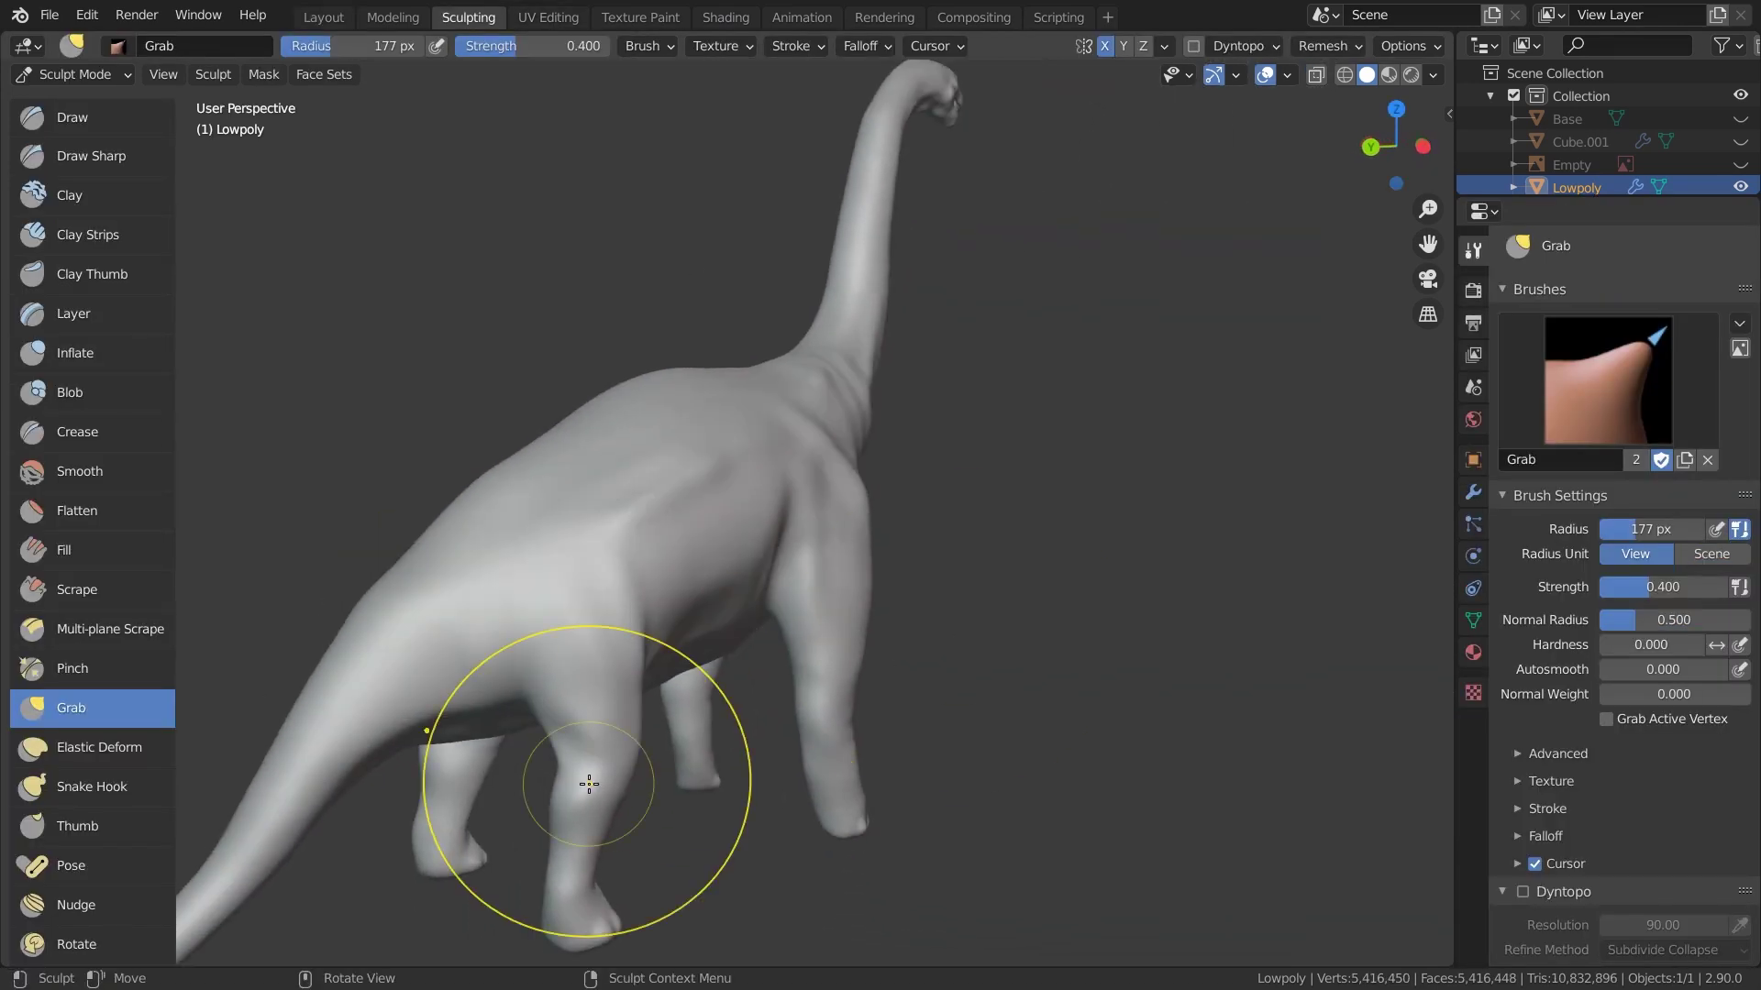
shift+middle_drag(590, 778, 770, 648)
scroll(853, 648, up, 3)
scroll(853, 648, up, 1)
click(94, 435)
mouse_move(862, 725)
middle_down()
mouse_move(896, 699)
mouse_move(913, 565)
middle_up()
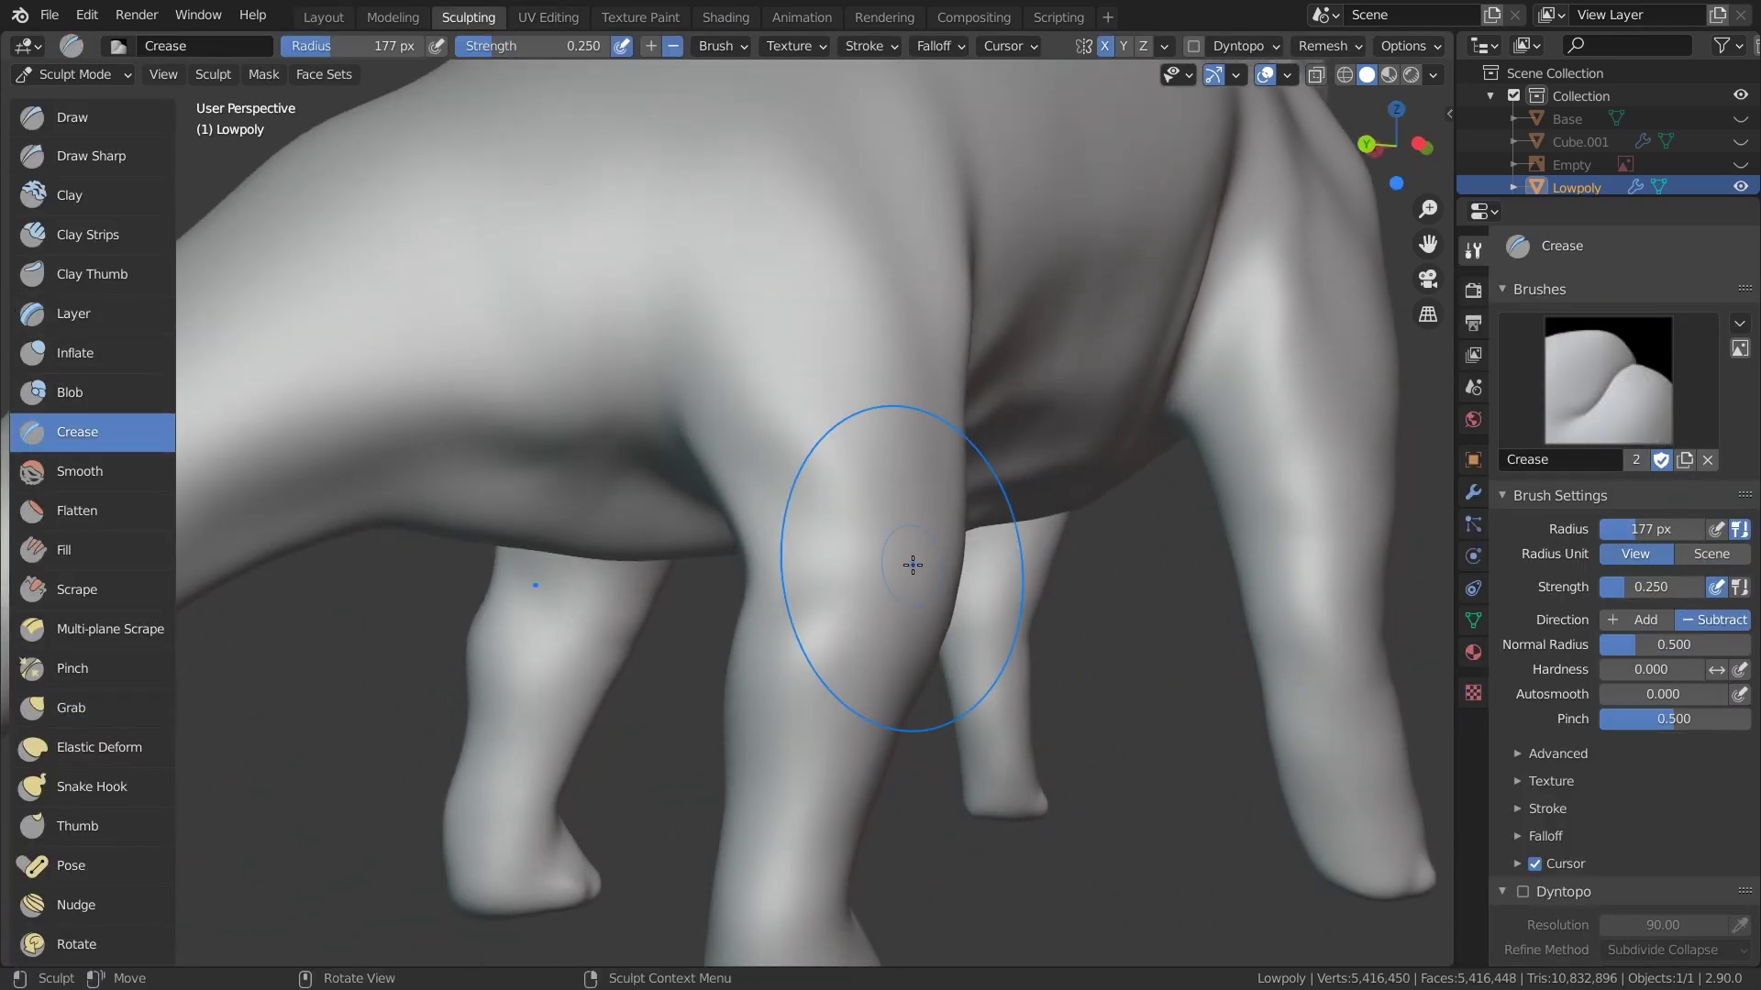
Reduce the Crease brush radius to 37 px and carve wrinkles across the hind leg's knee
key(f)
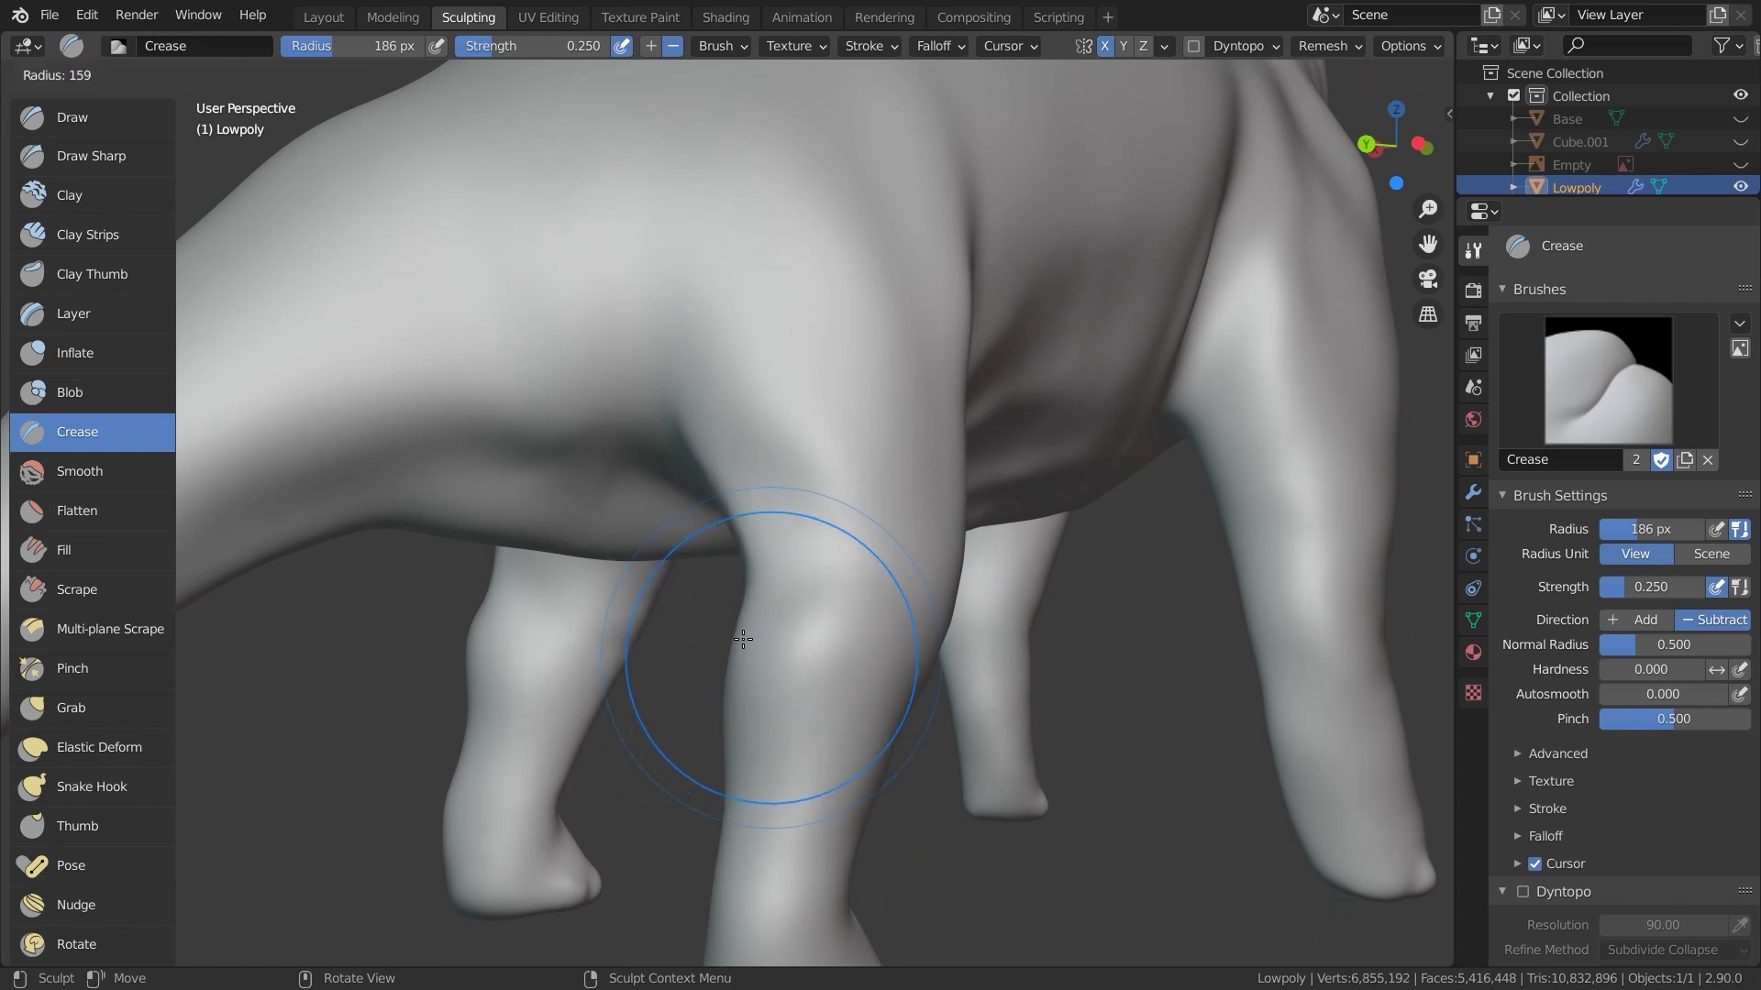
click(830, 582)
mouse_move(779, 569)
mouse_down()
mouse_move(865, 570)
mouse_move(830, 556)
mouse_up()
mouse_move(830, 556)
middle_down()
mouse_move(892, 574)
mouse_move(829, 586)
mouse_move(1009, 596)
middle_up()
drag(841, 606, 814, 587)
mouse_move(814, 587)
middle_down()
mouse_move(858, 550)
mouse_move(814, 602)
mouse_move(631, 558)
mouse_move(735, 597)
mouse_move(691, 590)
mouse_move(674, 520)
middle_up()
key(f)
click(687, 465)
middle_drag(813, 502, 577, 437)
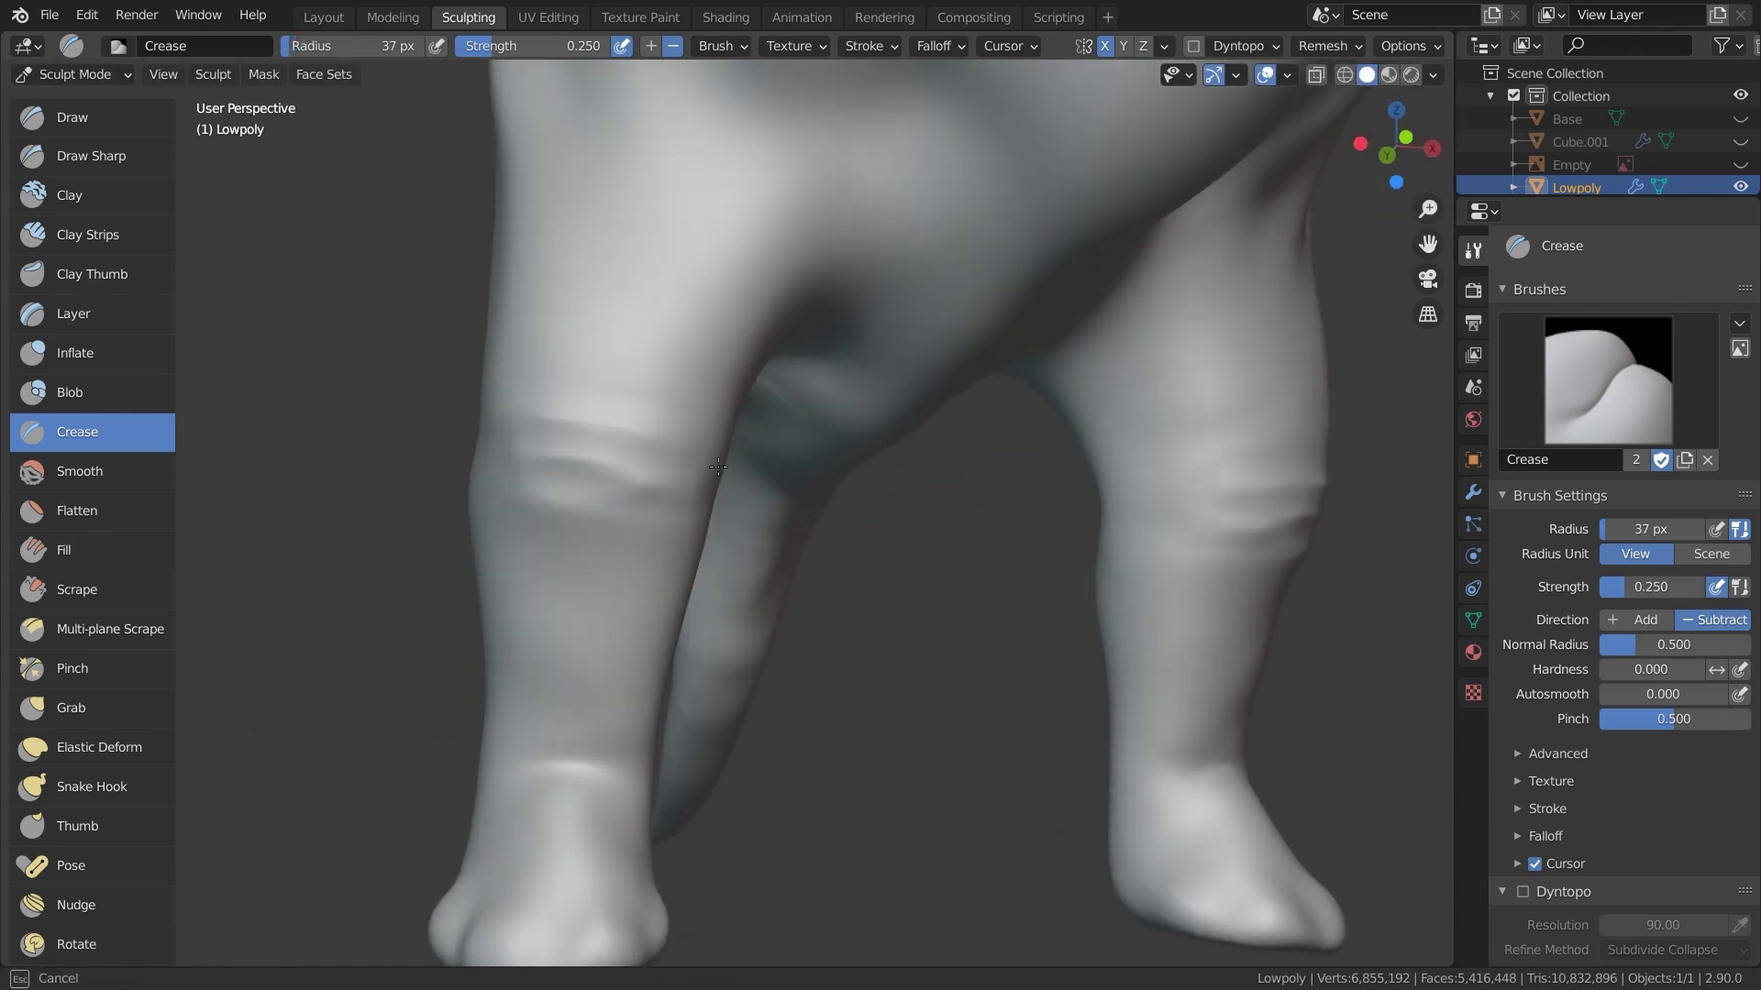
Carve a long crease down the flank where the hind thigh meets the belly
ctrl+middle_drag(620, 529, 620, 830)
mouse_move(620, 830)
middle_down()
mouse_move(849, 834)
mouse_move(849, 661)
middle_up()
mouse_move(849, 660)
middle_down()
mouse_move(917, 623)
mouse_move(932, 656)
mouse_move(931, 538)
middle_up()
mouse_move(932, 538)
shift+middle_down()
mouse_move(775, 538)
mouse_move(649, 604)
shift+middle_up()
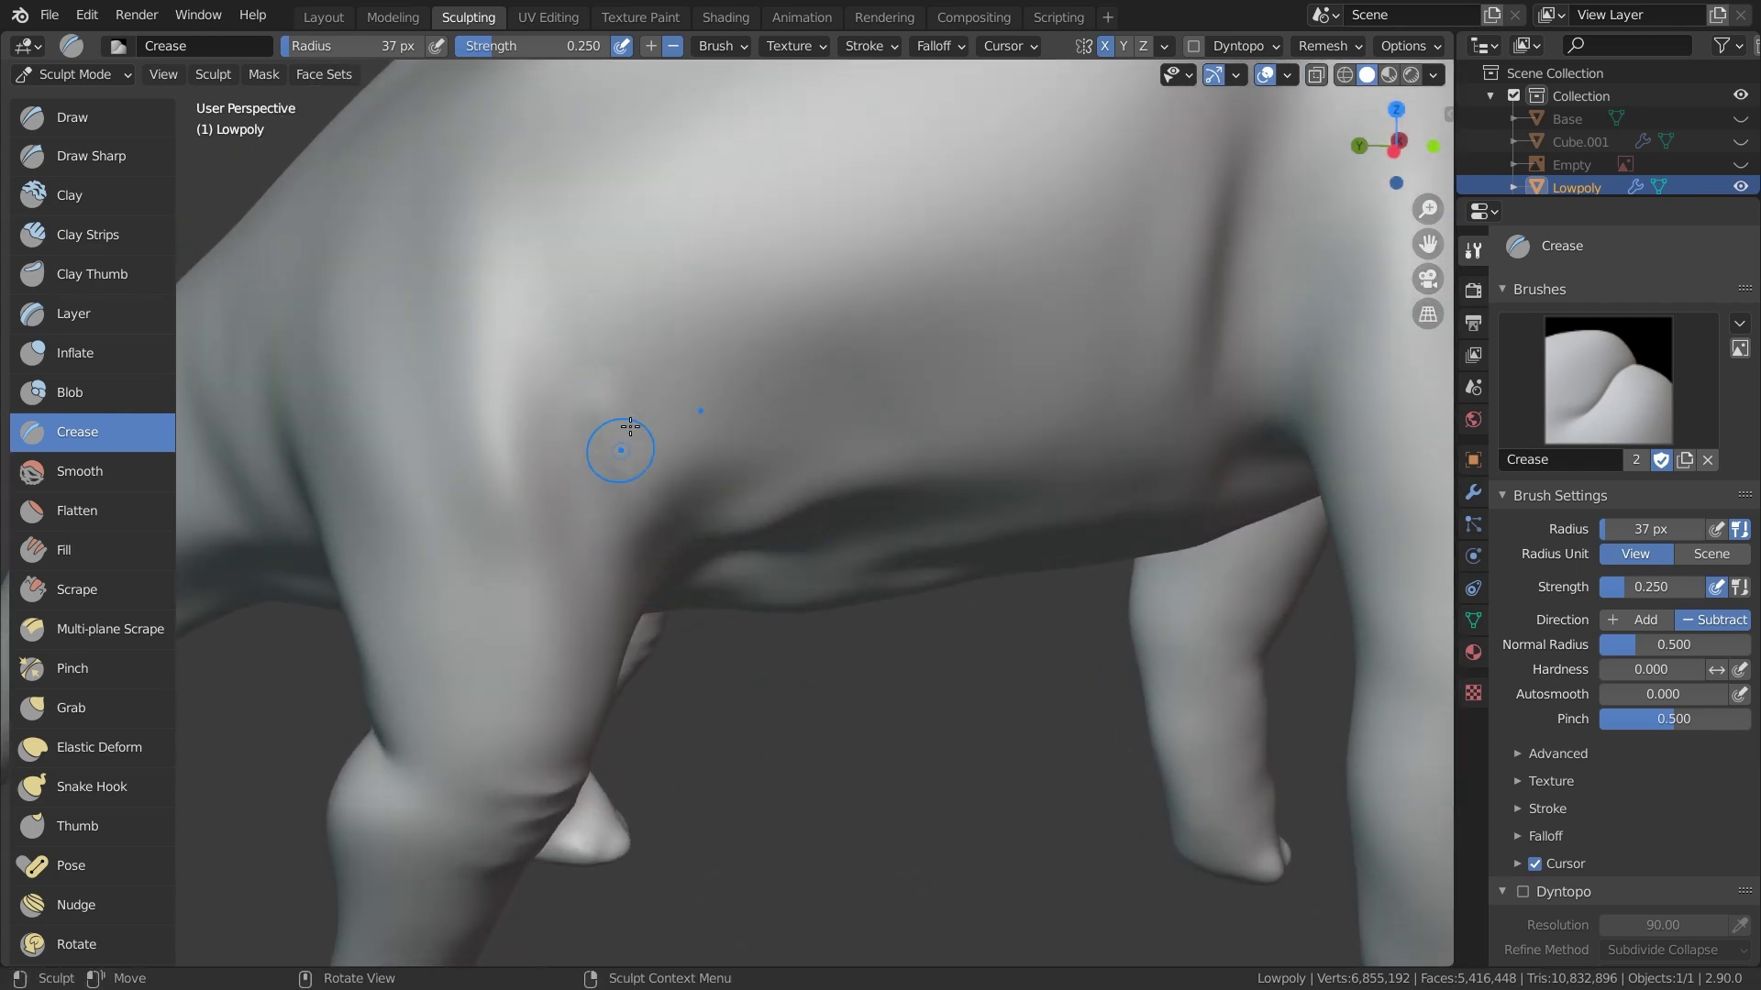
middle_drag(630, 426, 597, 440)
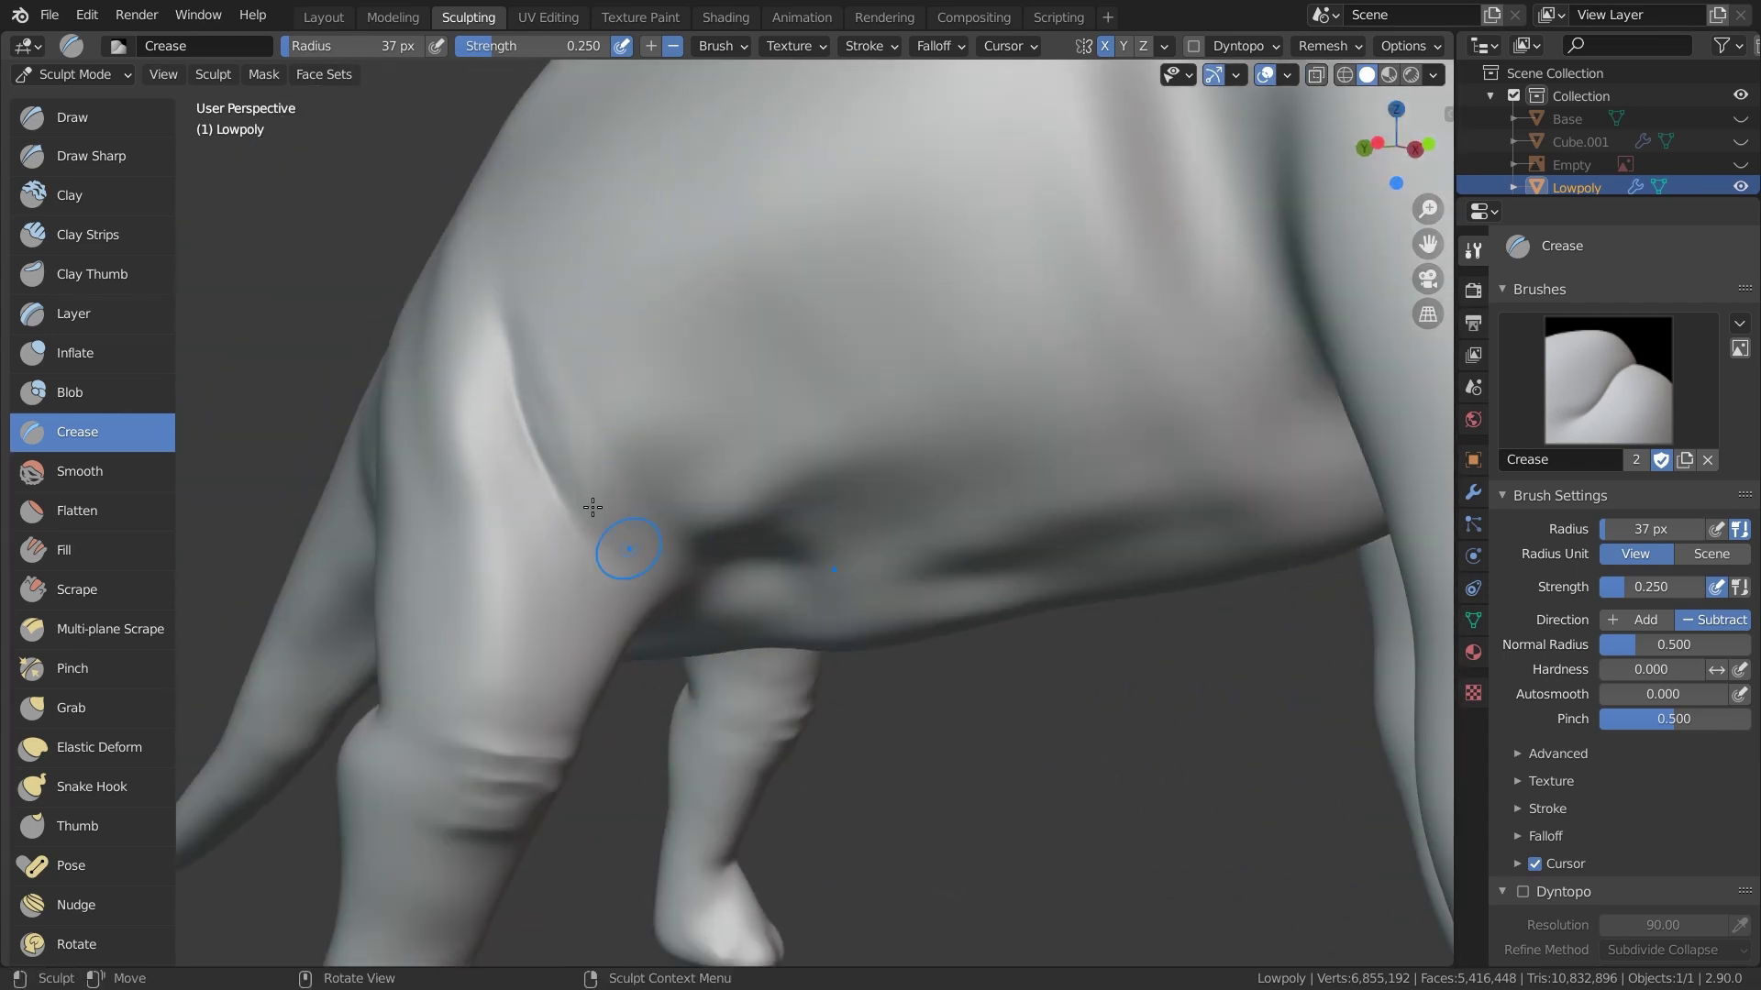
middle_drag(645, 540, 634, 394)
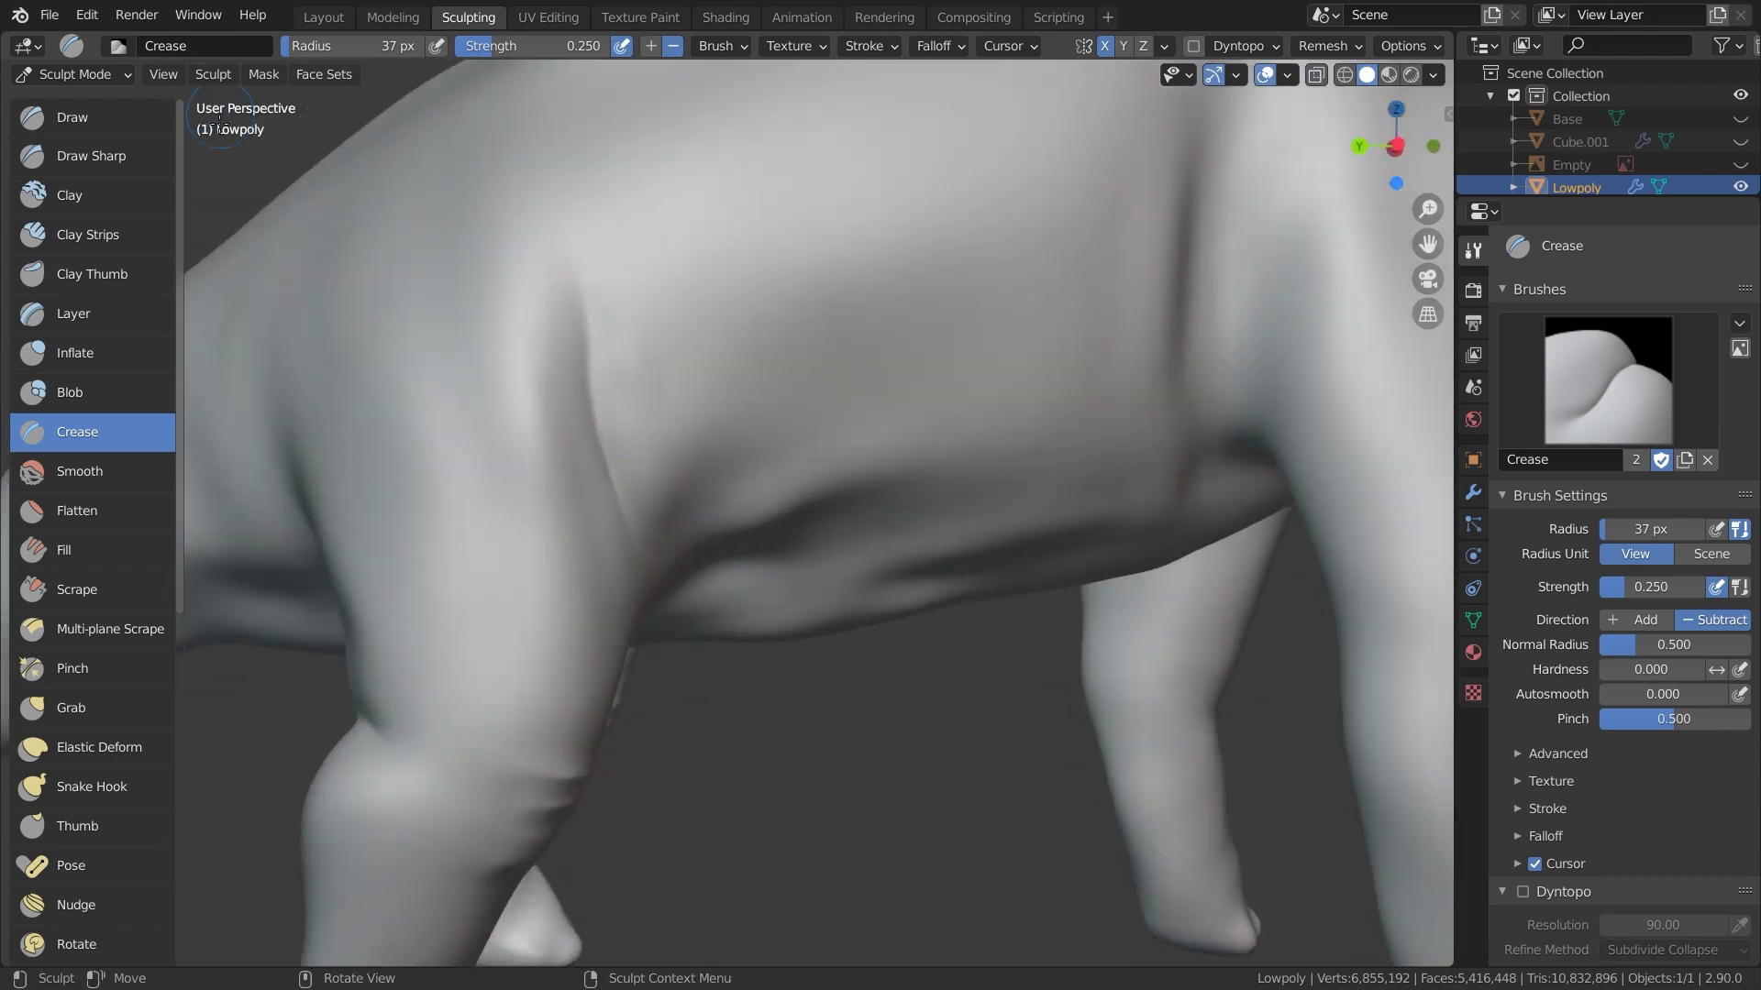
Puff up the skin folds between hind thigh and flank with the Inflate brush at radii of 40 px and 67 px
key(x)
key(i)
key(f)
click(646, 491)
middle_drag(652, 410, 667, 519)
middle_drag(754, 471, 739, 629)
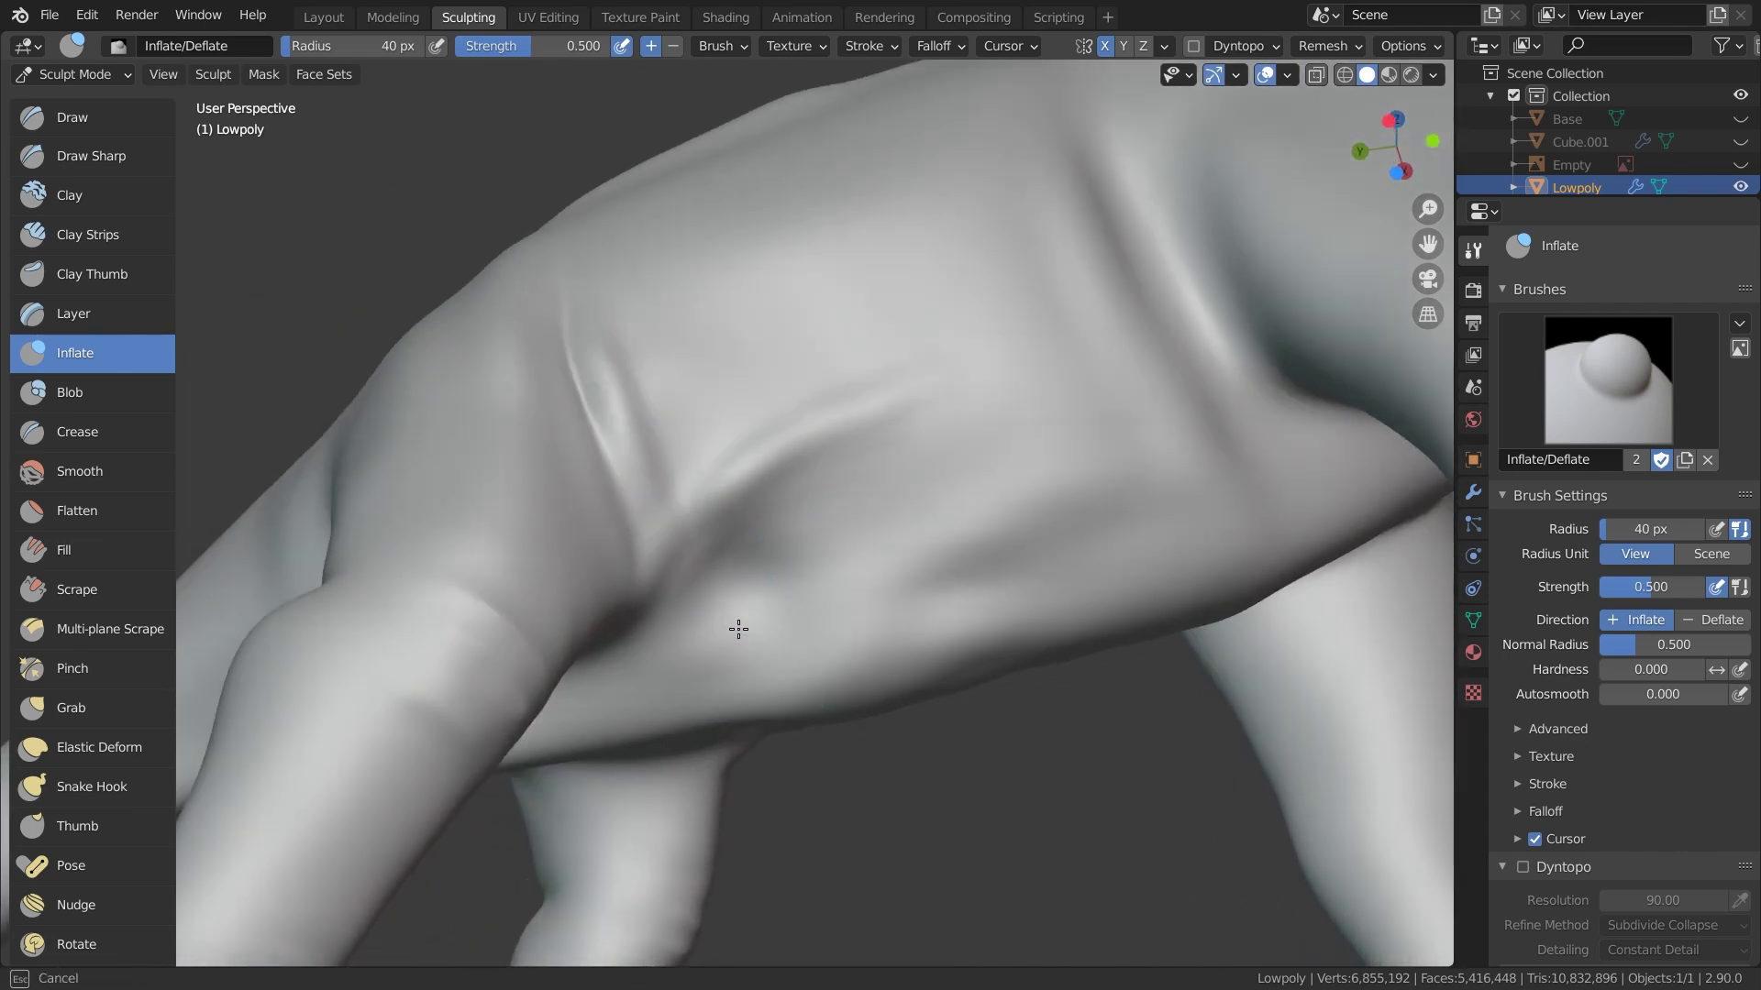
key(f)
click(906, 578)
drag(862, 592, 1064, 472)
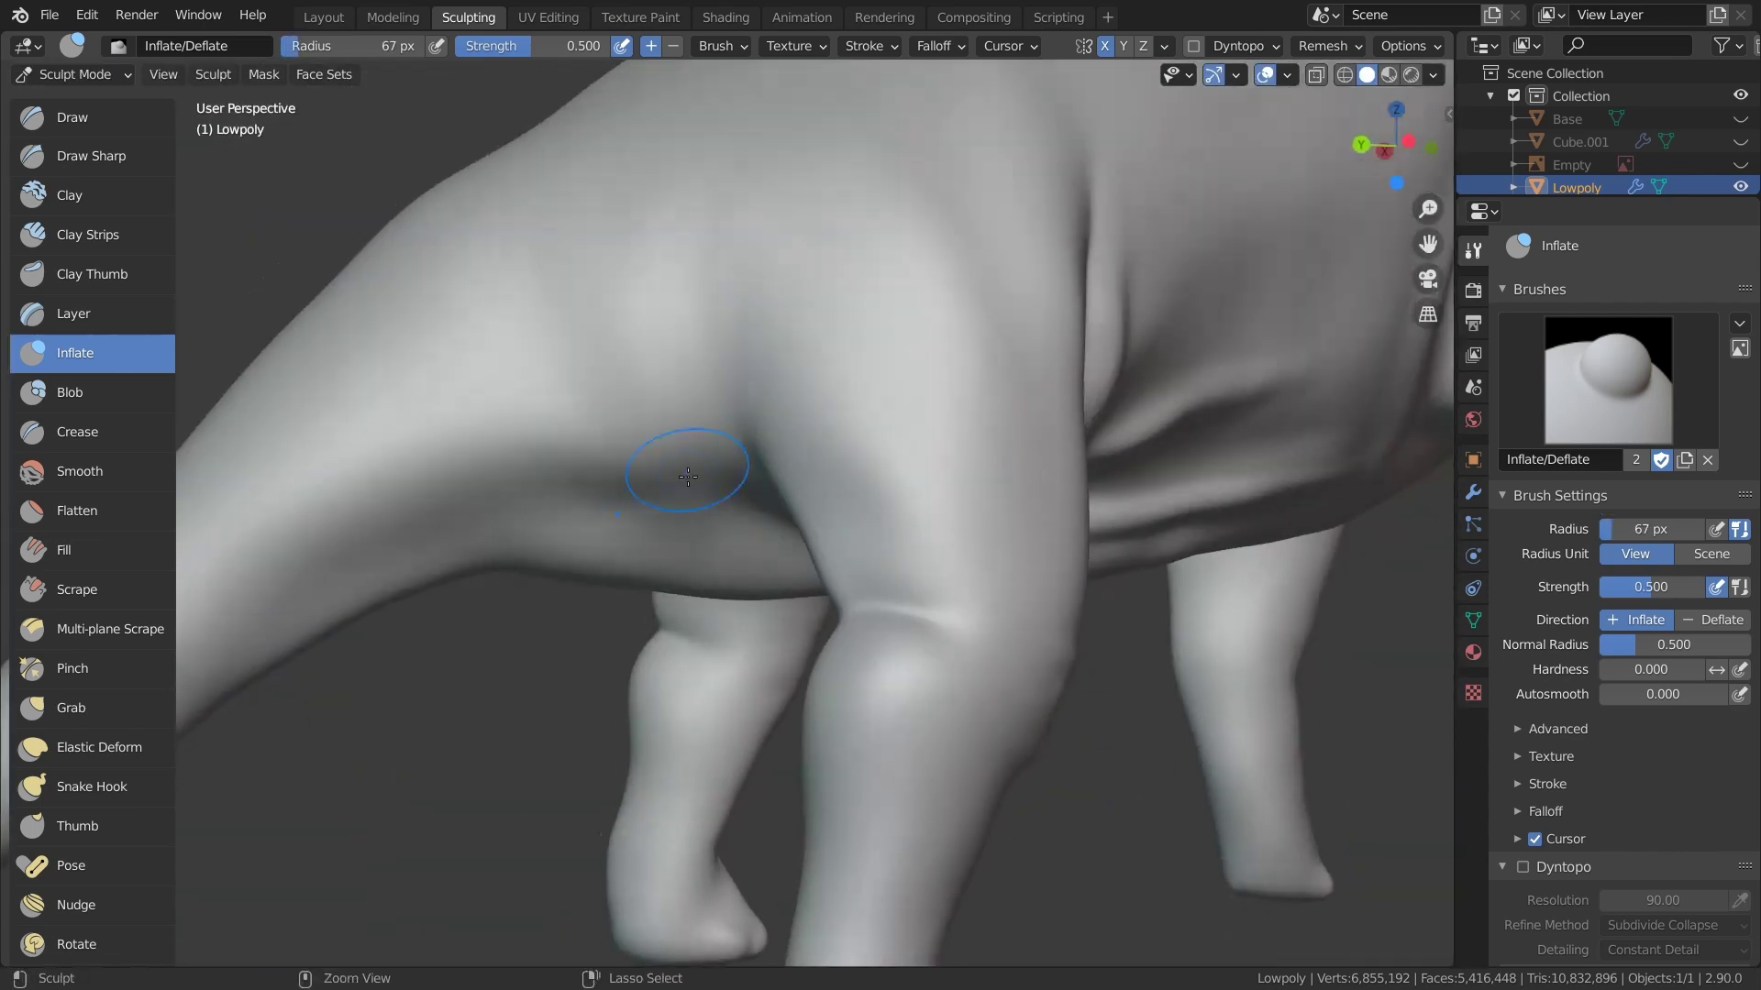
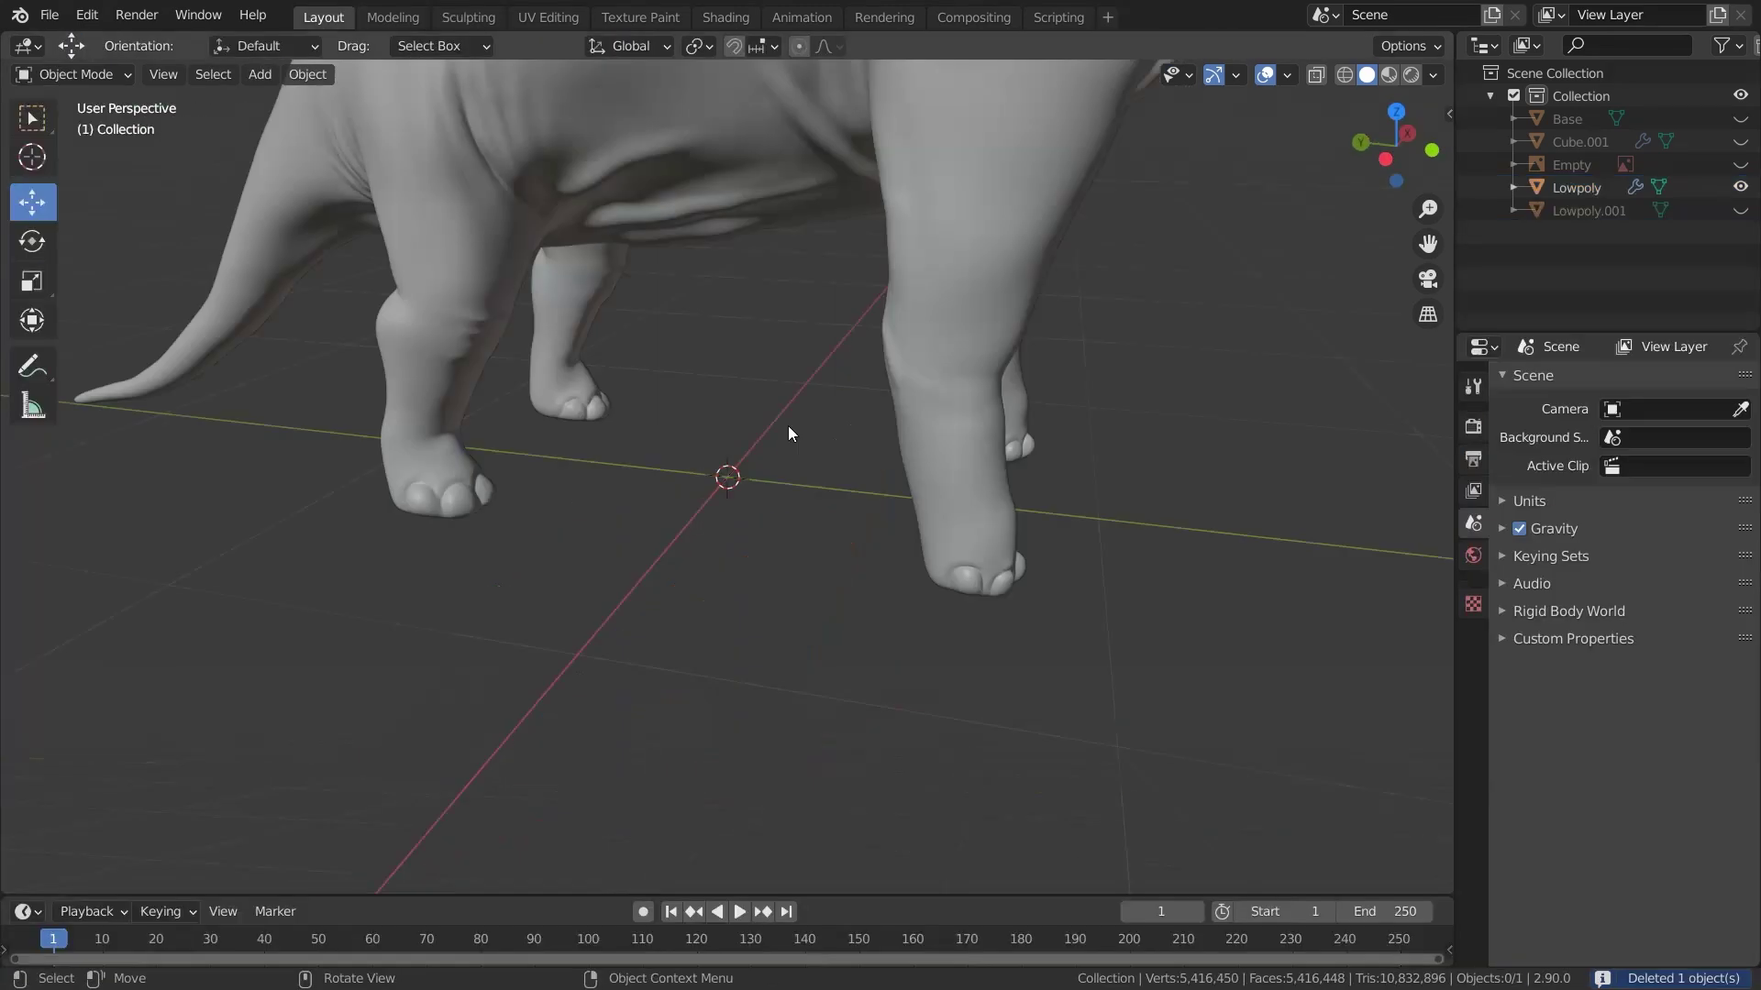
Add a cylinder with 6 vertices, radius 1 m and depth 2 m at the world origin
key(shift+a)
mouse_move(789, 425)
click(915, 540)
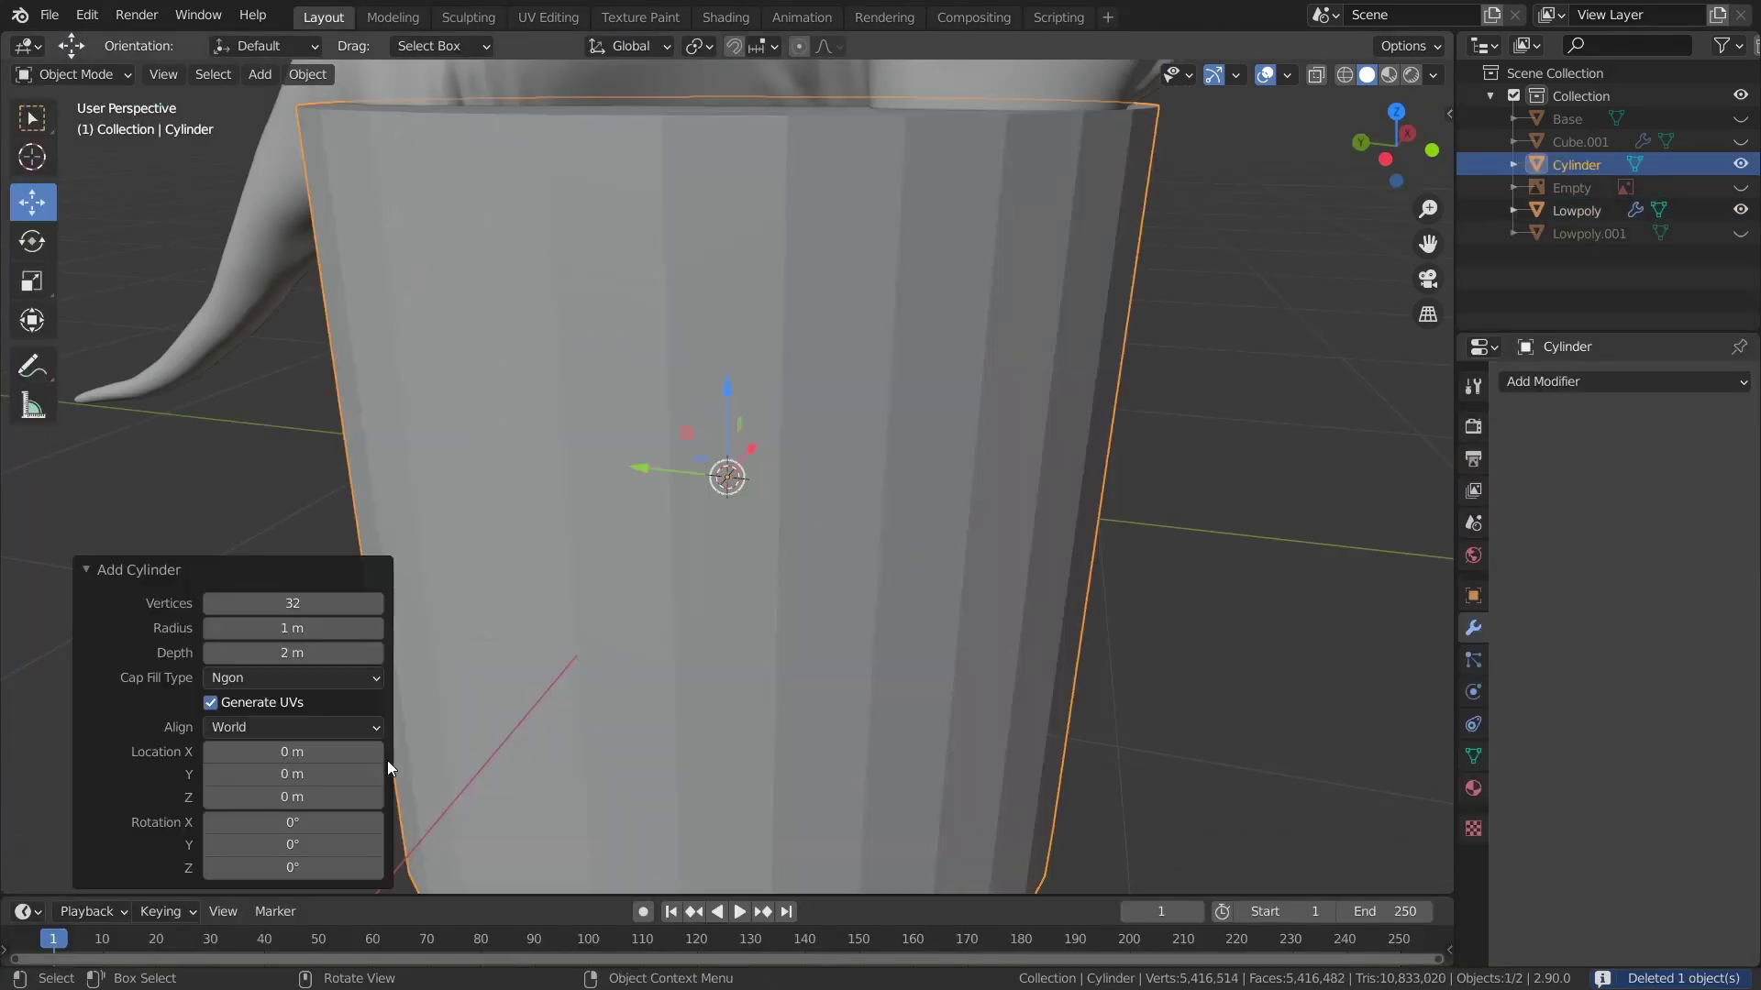
key(Return)
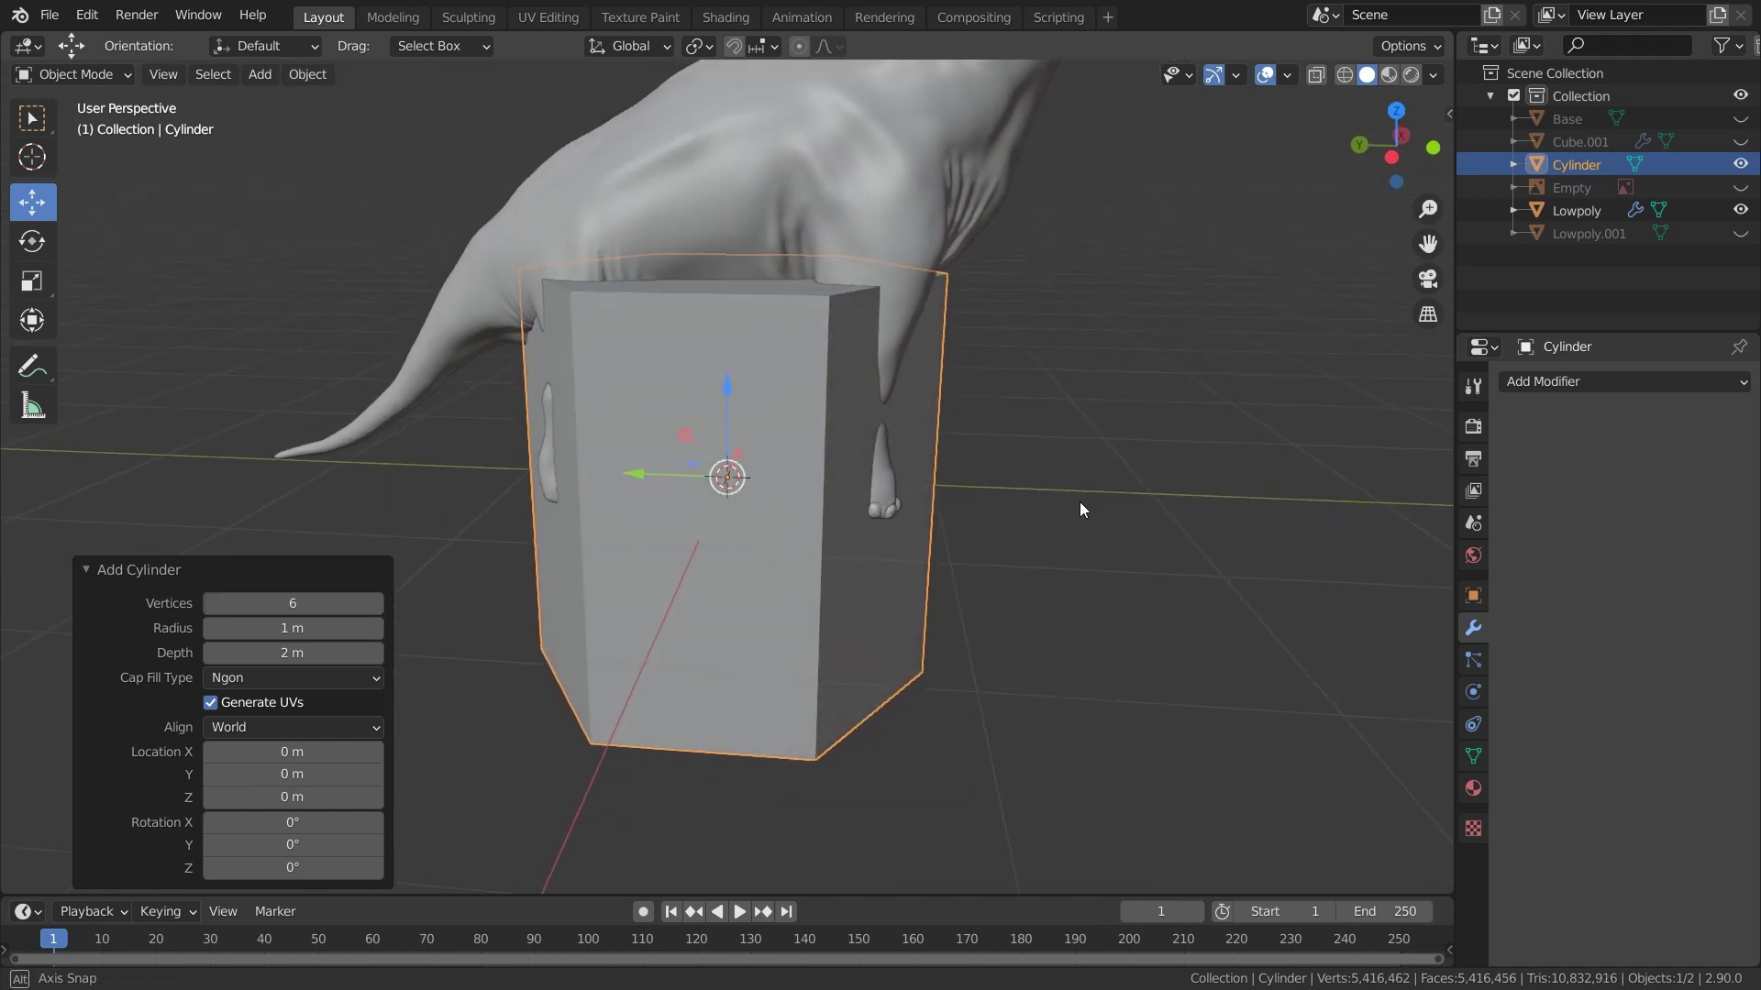
click(797, 319)
click(738, 445)
Scale the whole hexagonal cylinder down in Edit Mode to a small tooth-sized piece
key(Tab)
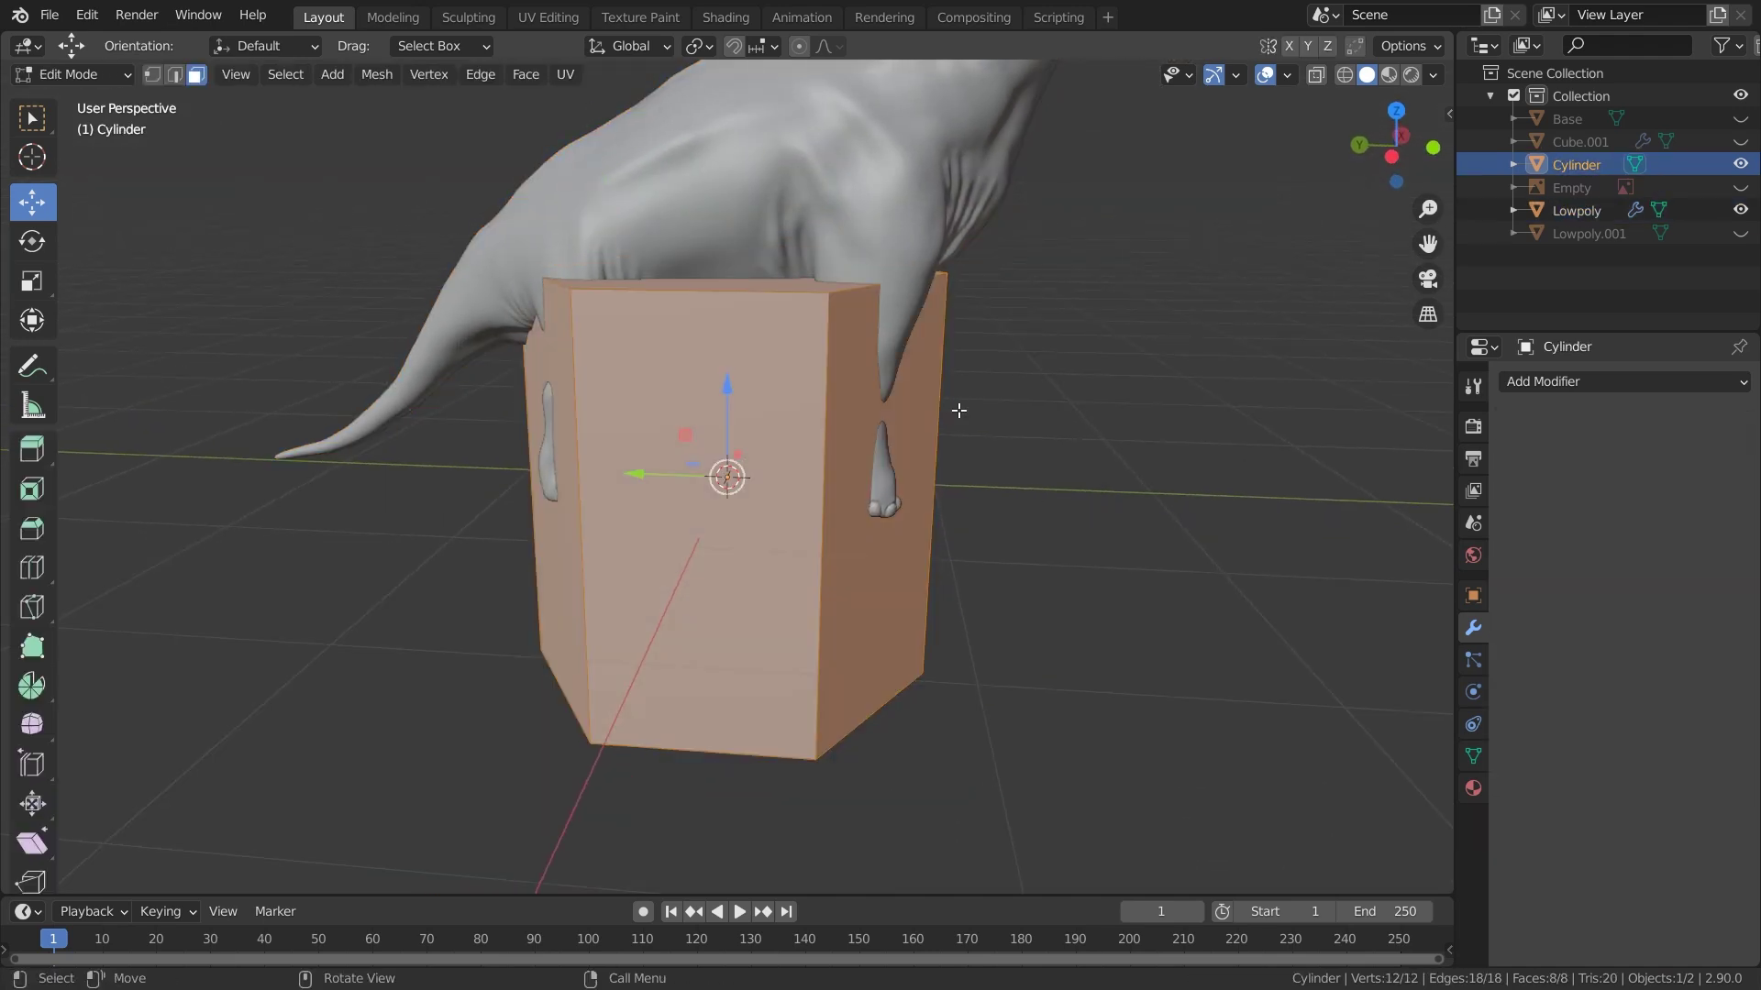
key(s)
click(762, 511)
key(KP_Decimal)
middle_drag(1122, 386, 1096, 415)
middle_drag(1096, 415, 1128, 445)
Scale the cylinder's top face to 0.101 to taper it into a cone
click(807, 239)
key(s)
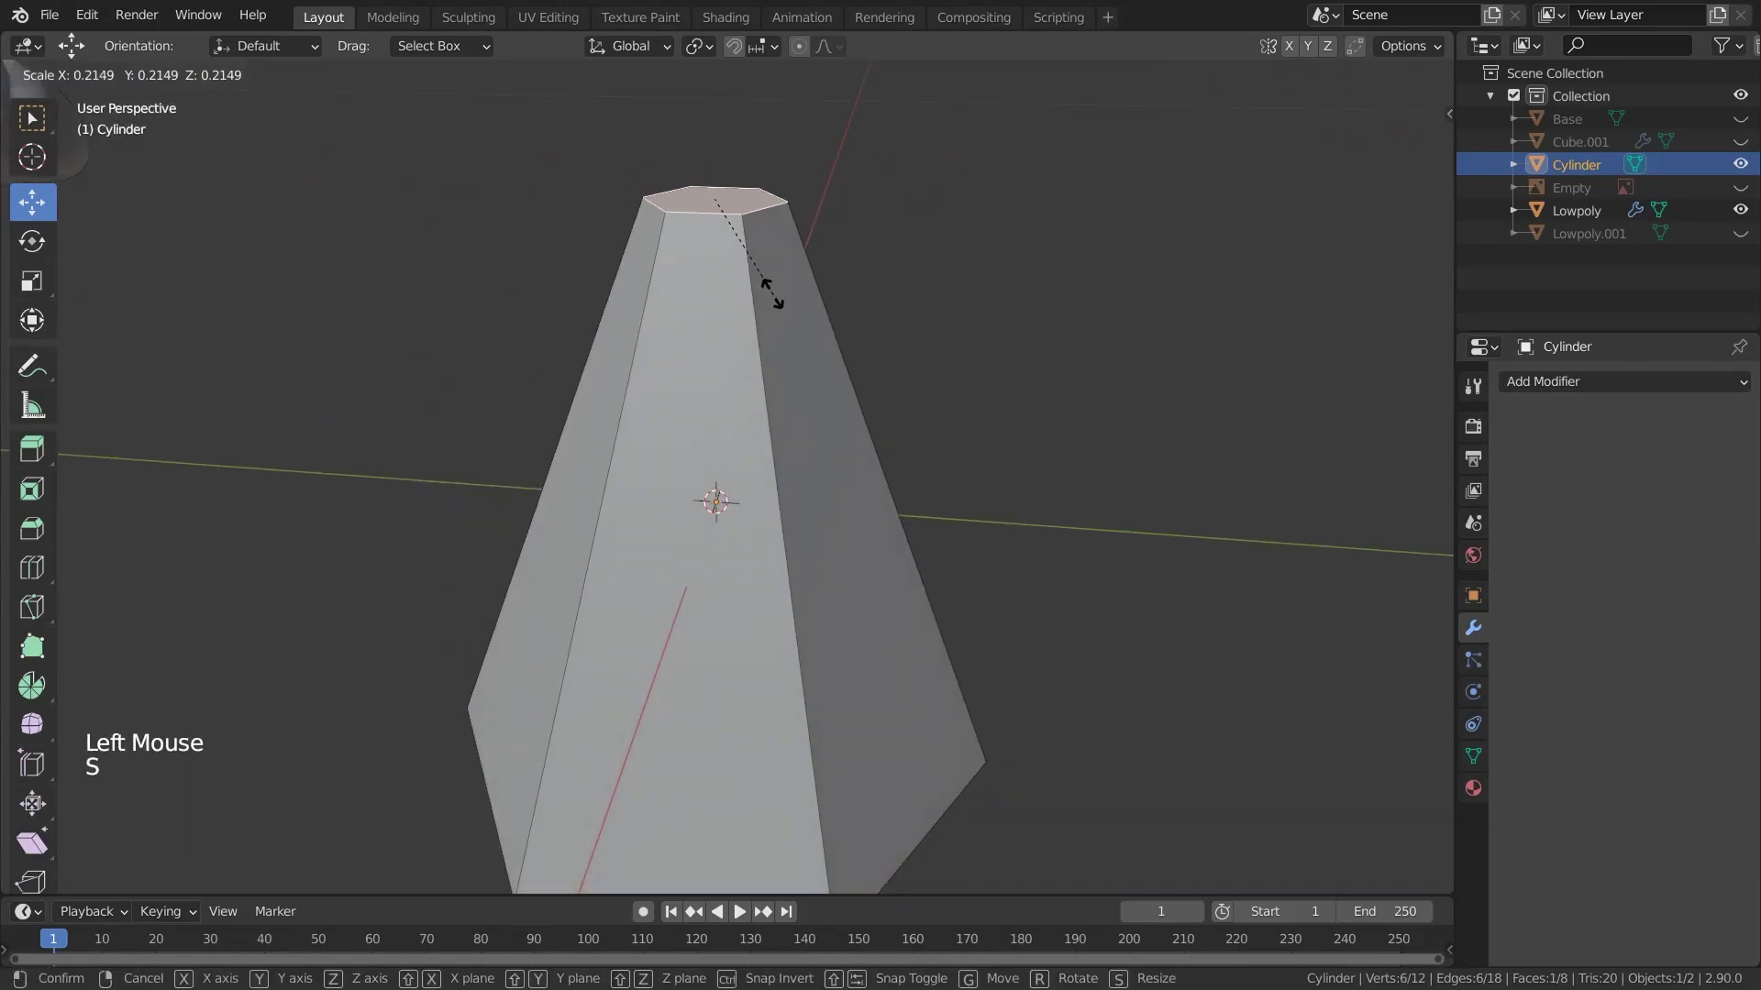
click(750, 228)
Add two evenly spaced horizontal loop cuts around the tapered cylinder
scroll(853, 425, down, 3)
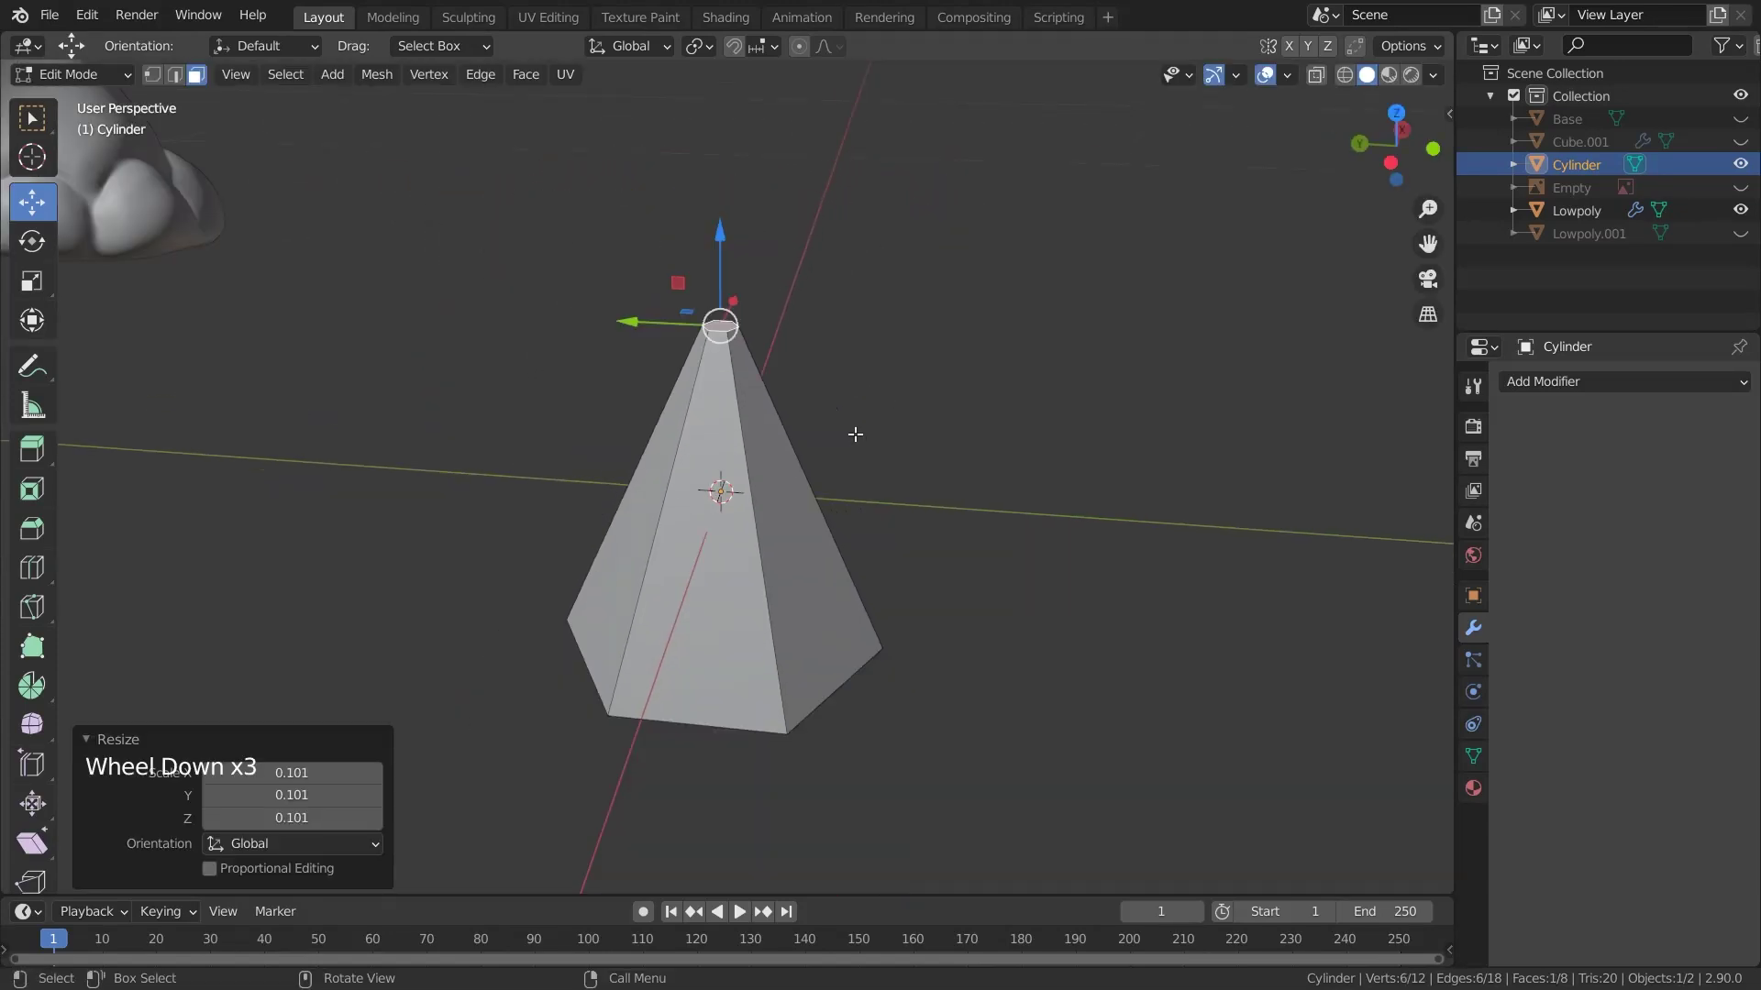
middle_drag(852, 425, 761, 459)
scroll(761, 458, up, 2)
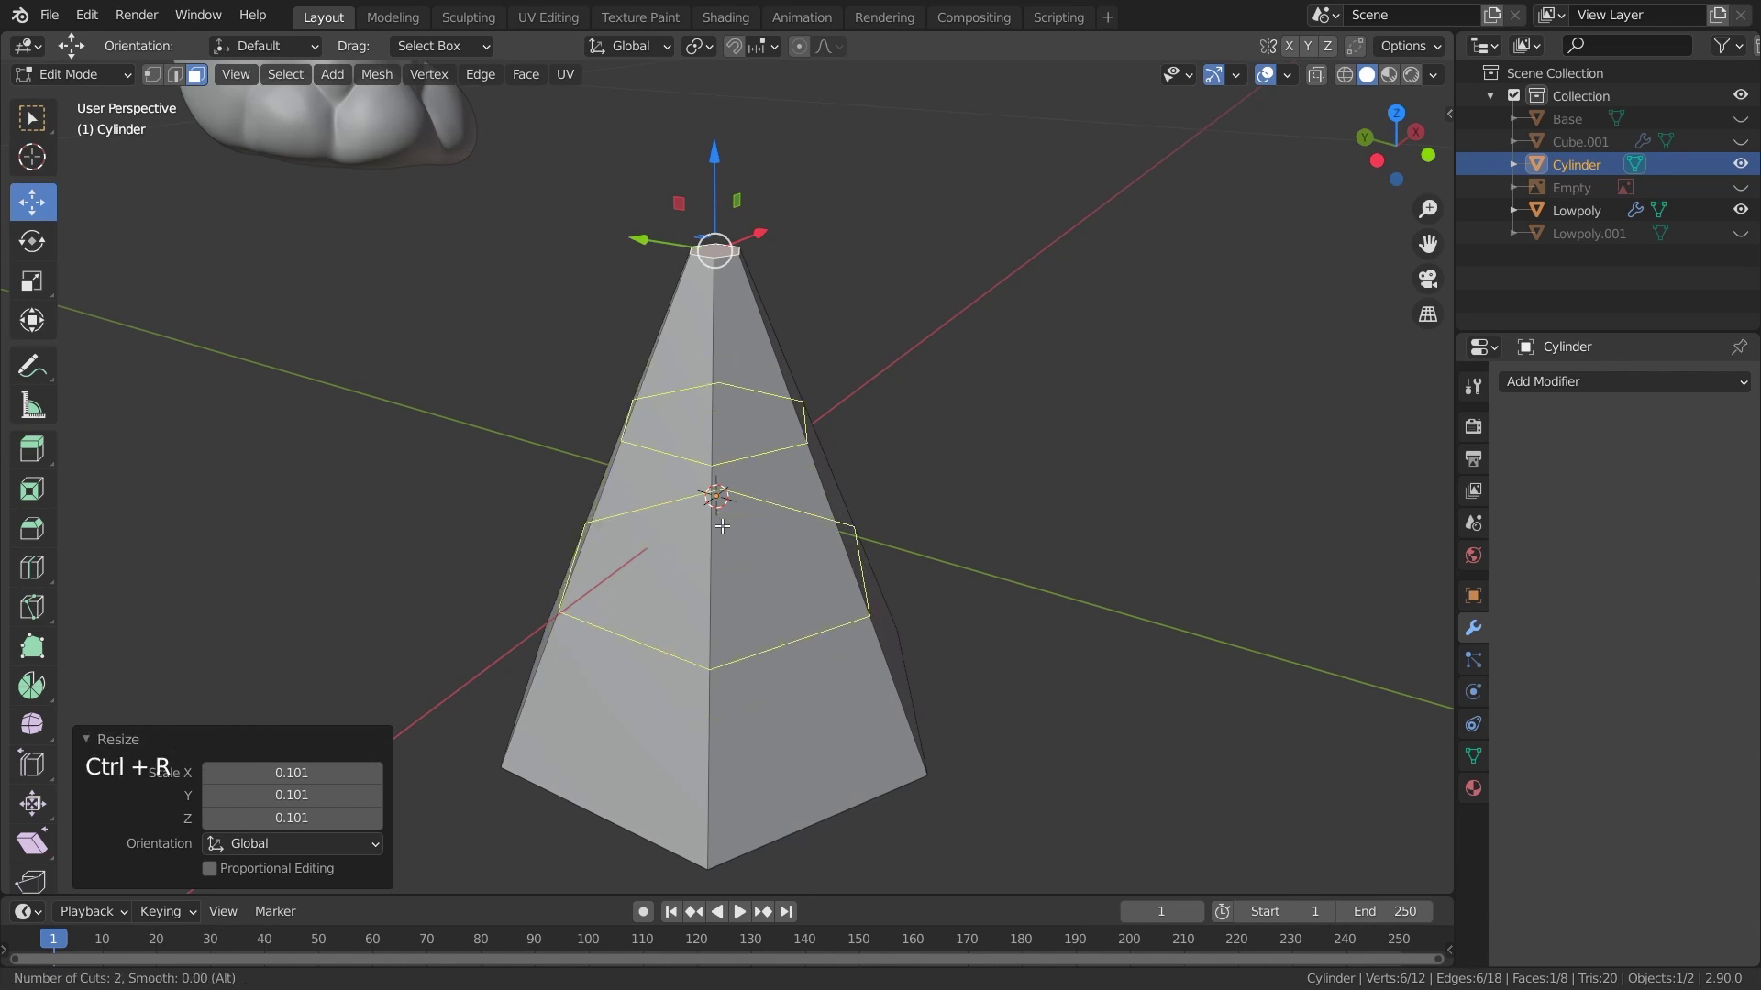
click(723, 527)
right_click(794, 524)
Return to Object Mode and add a Subdivision Surface modifier to the tapered cylinder
middle_drag(794, 524, 840, 541)
shift+middle_drag(839, 541, 904, 440)
middle_drag(903, 440, 905, 562)
scroll(913, 504, up, 2)
scroll(913, 504, down, 3)
key(Tab)
click(1614, 382)
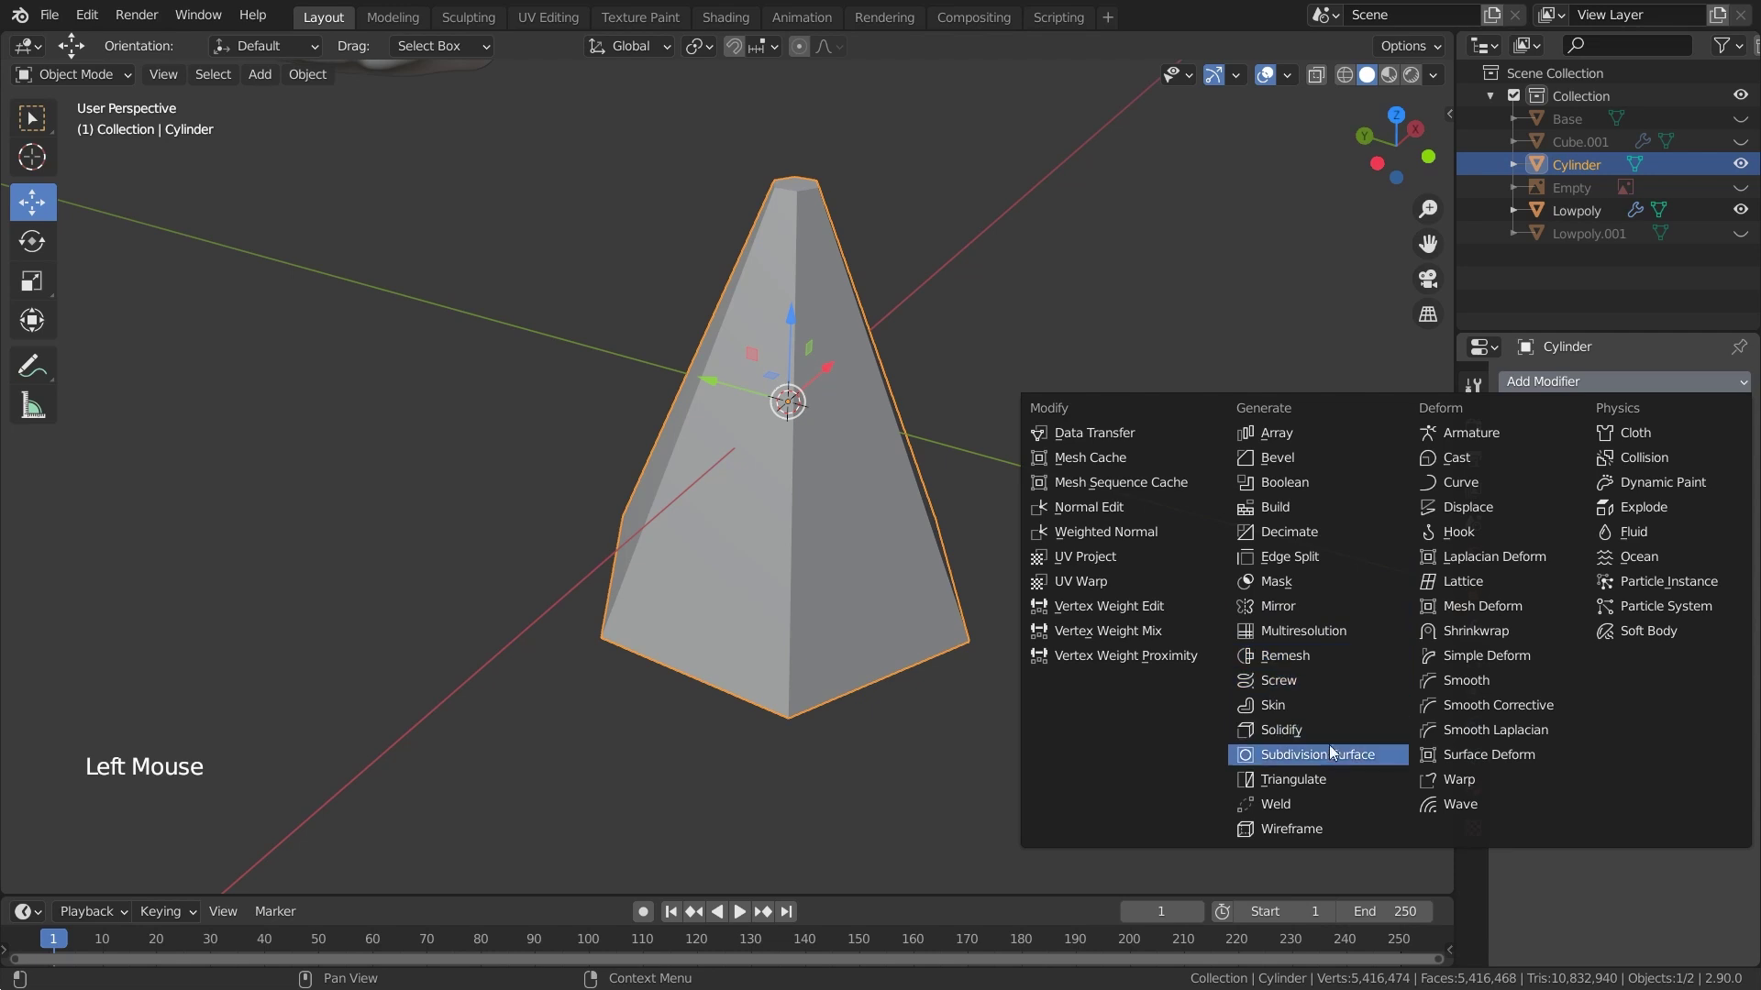
click(1333, 754)
middle_drag(733, 403, 780, 468)
middle_drag(780, 468, 813, 530)
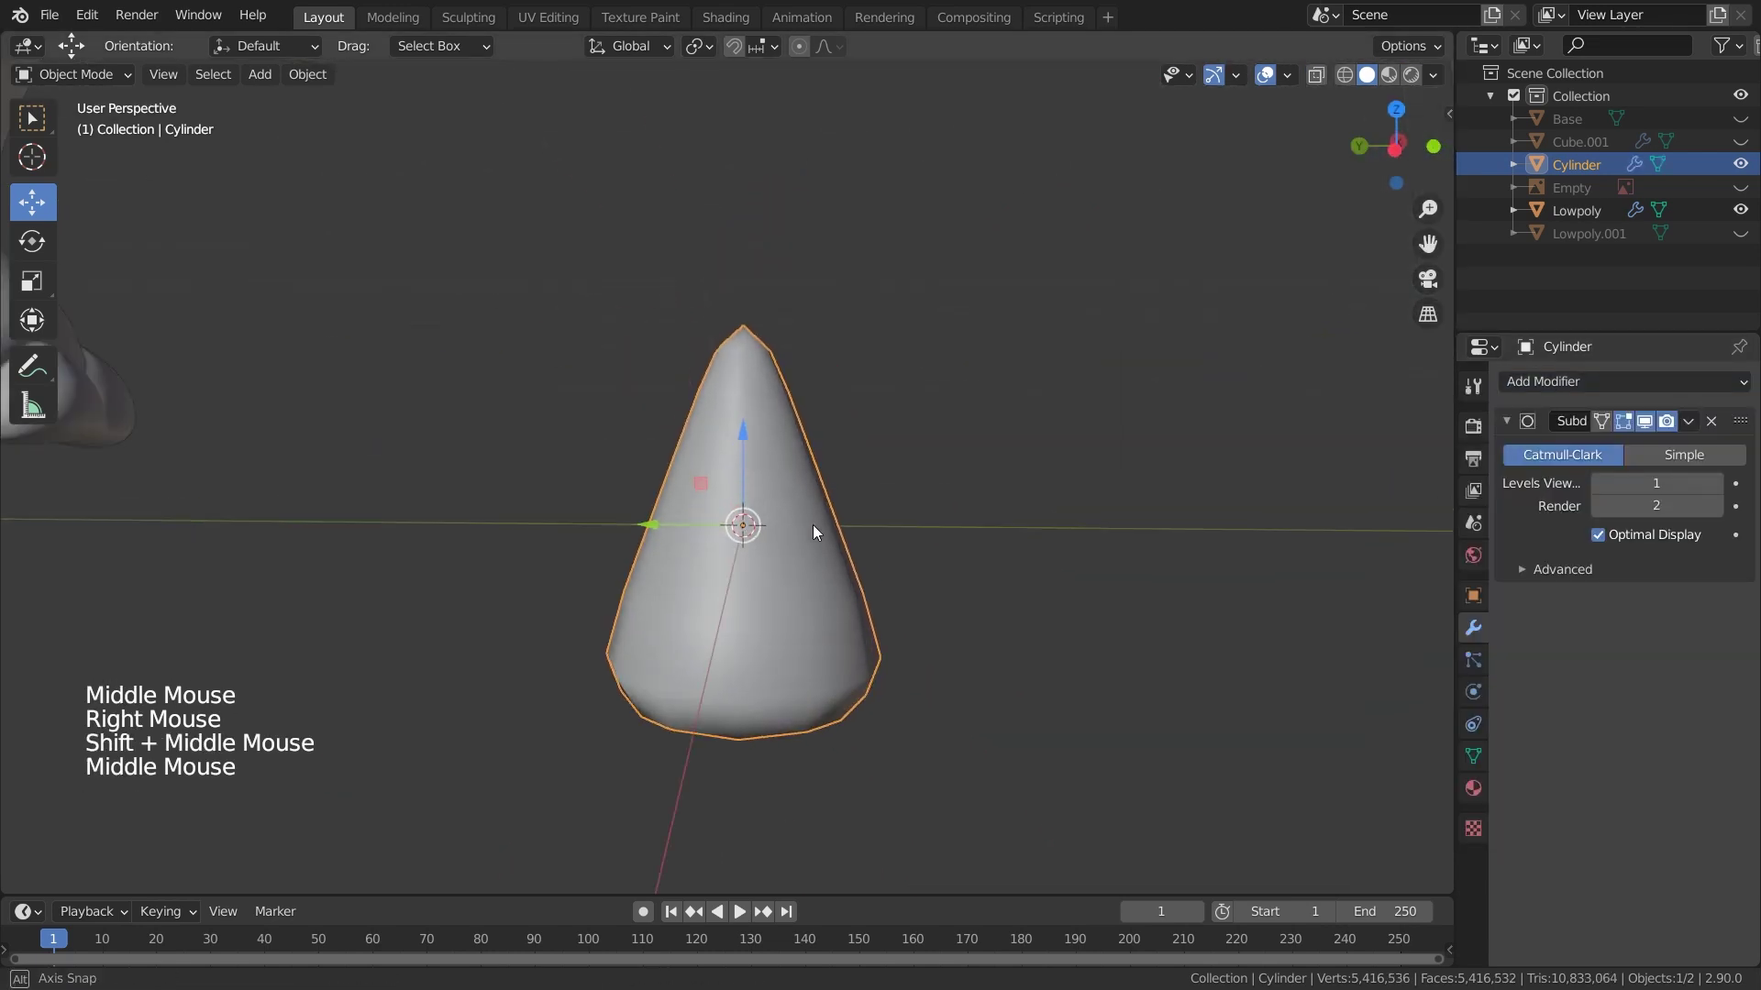
Align to the right orthographic view and choose the Grab brush for the cone in the Sculpting workspace
scroll(837, 523, up, 1)
key(KP_3)
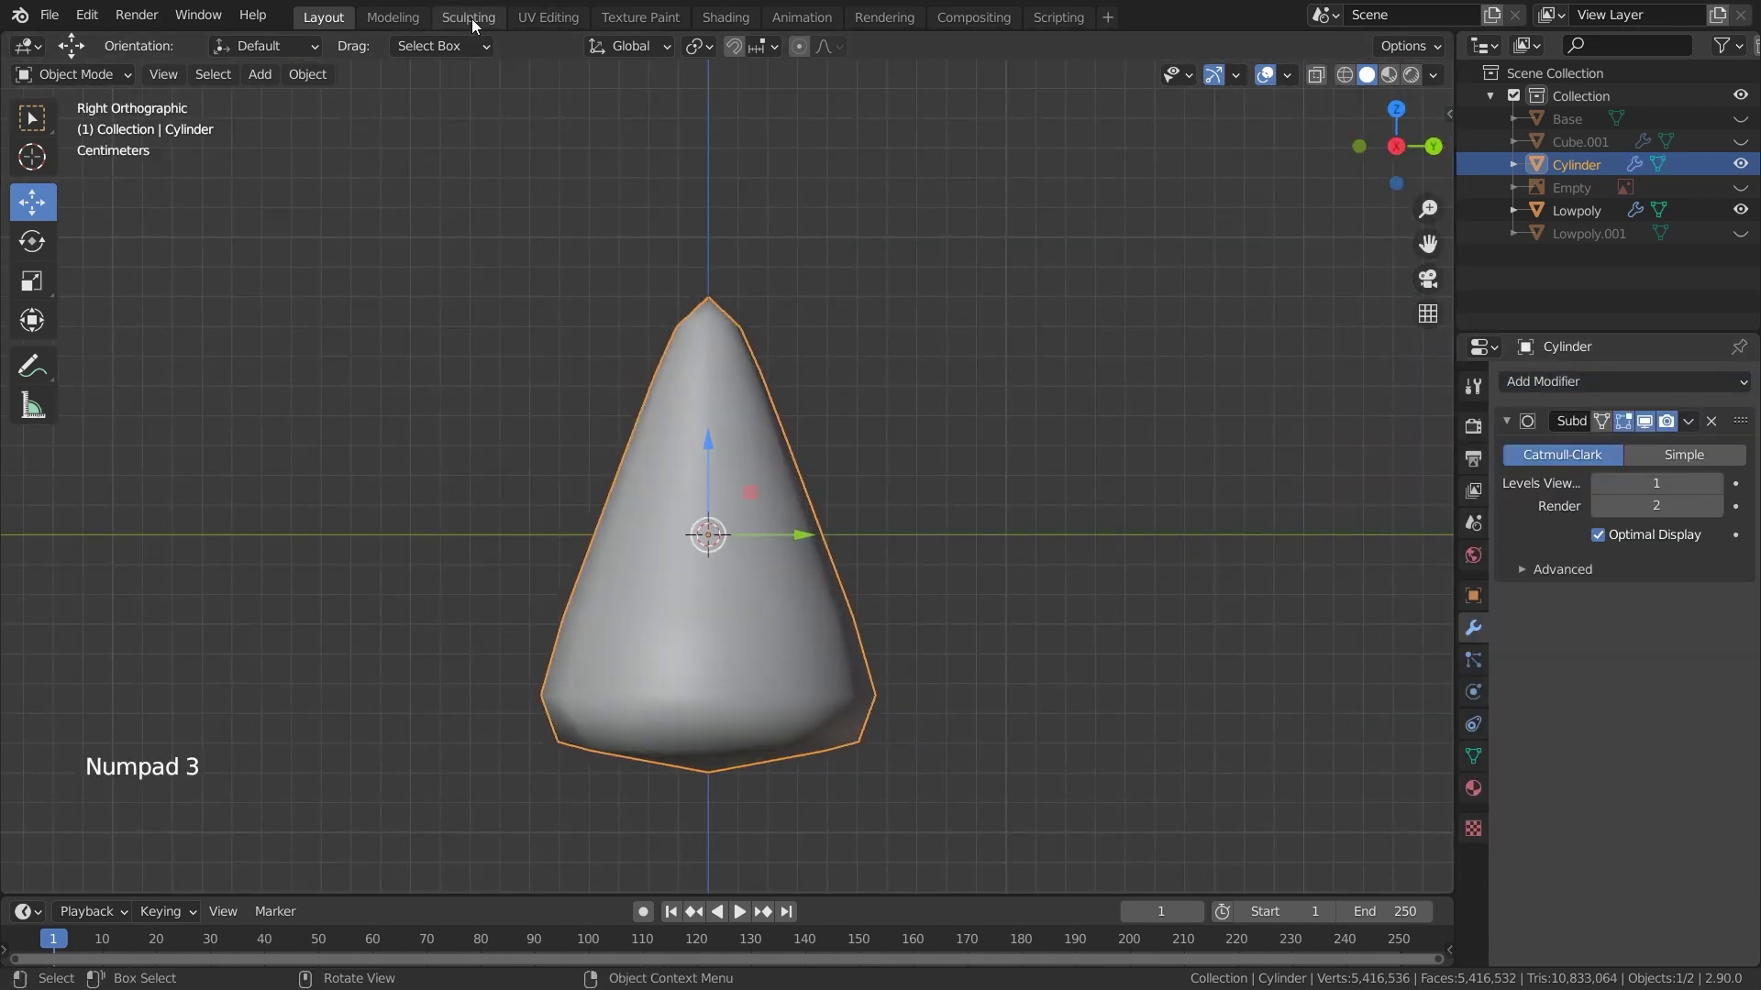
click(473, 17)
key(KP_Decimal)
key(g)
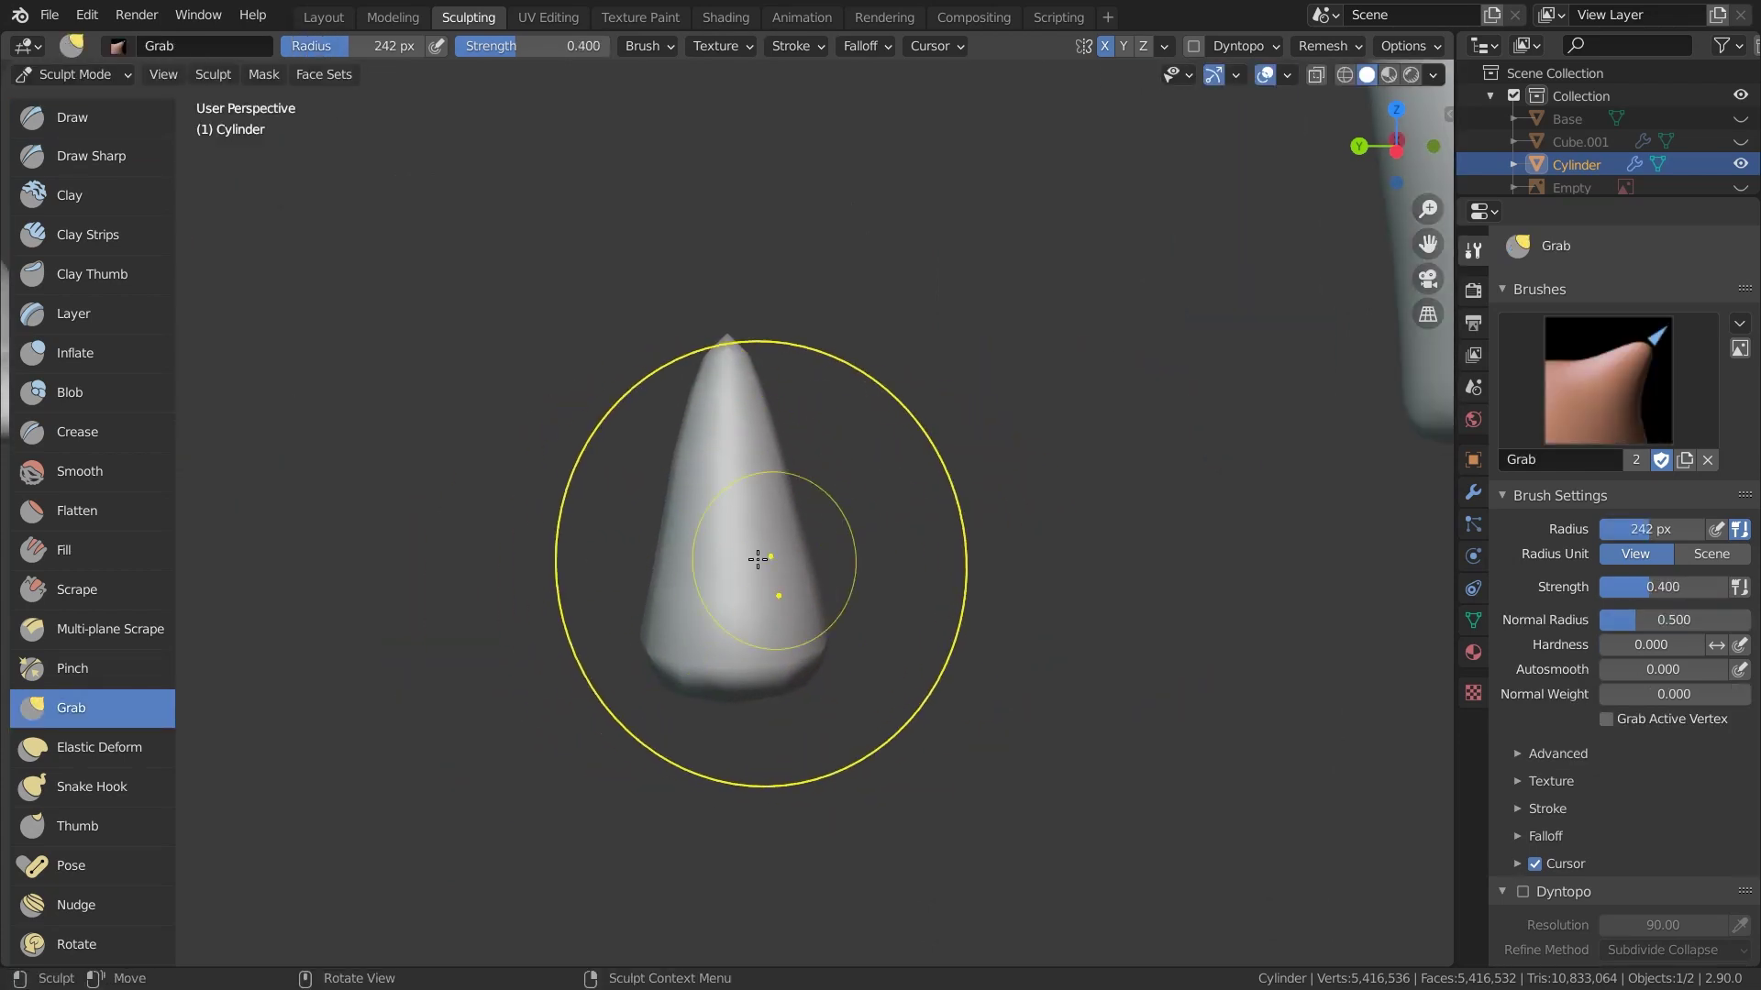
Bend the cone into a curved tooth in the right view using the Grab brush at 242 px
middle_drag(868, 619, 868, 562)
scroll(751, 531, down, 8)
middle_drag(751, 530, 711, 468)
scroll(713, 558, up, 7)
scroll(711, 468, up, 3)
key(KP_3)
scroll(701, 468, down, 7)
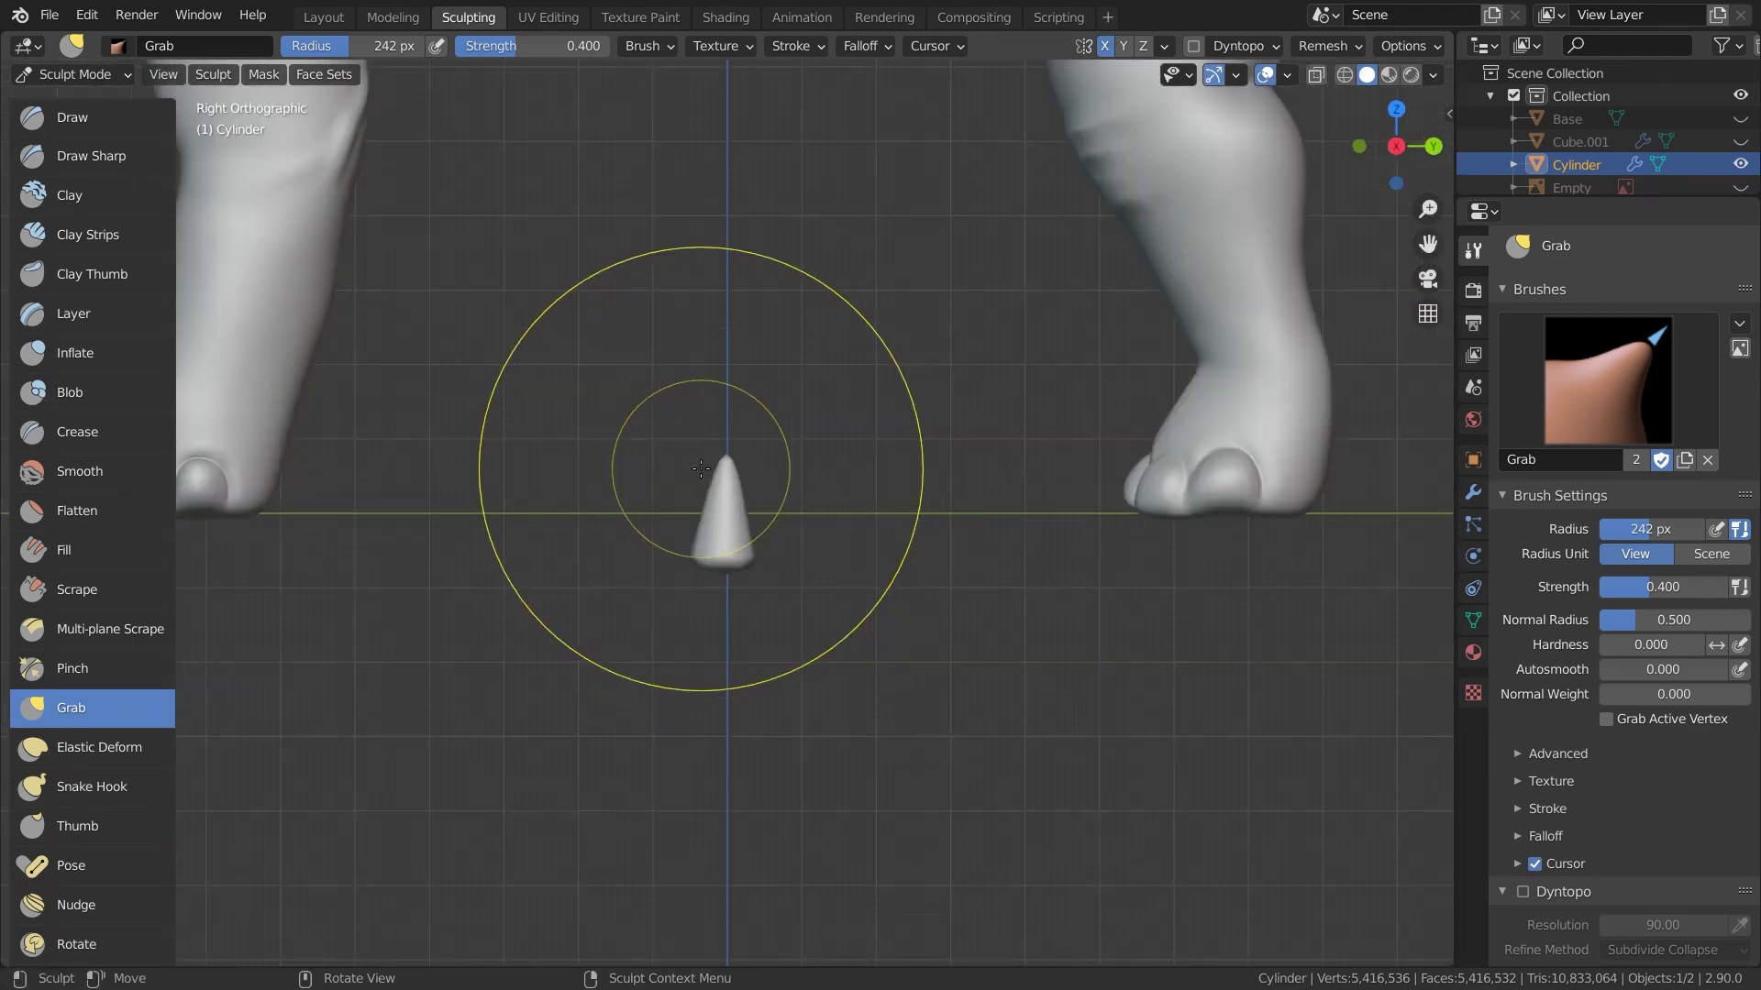
scroll(688, 495, up, 5)
drag(680, 499, 619, 550)
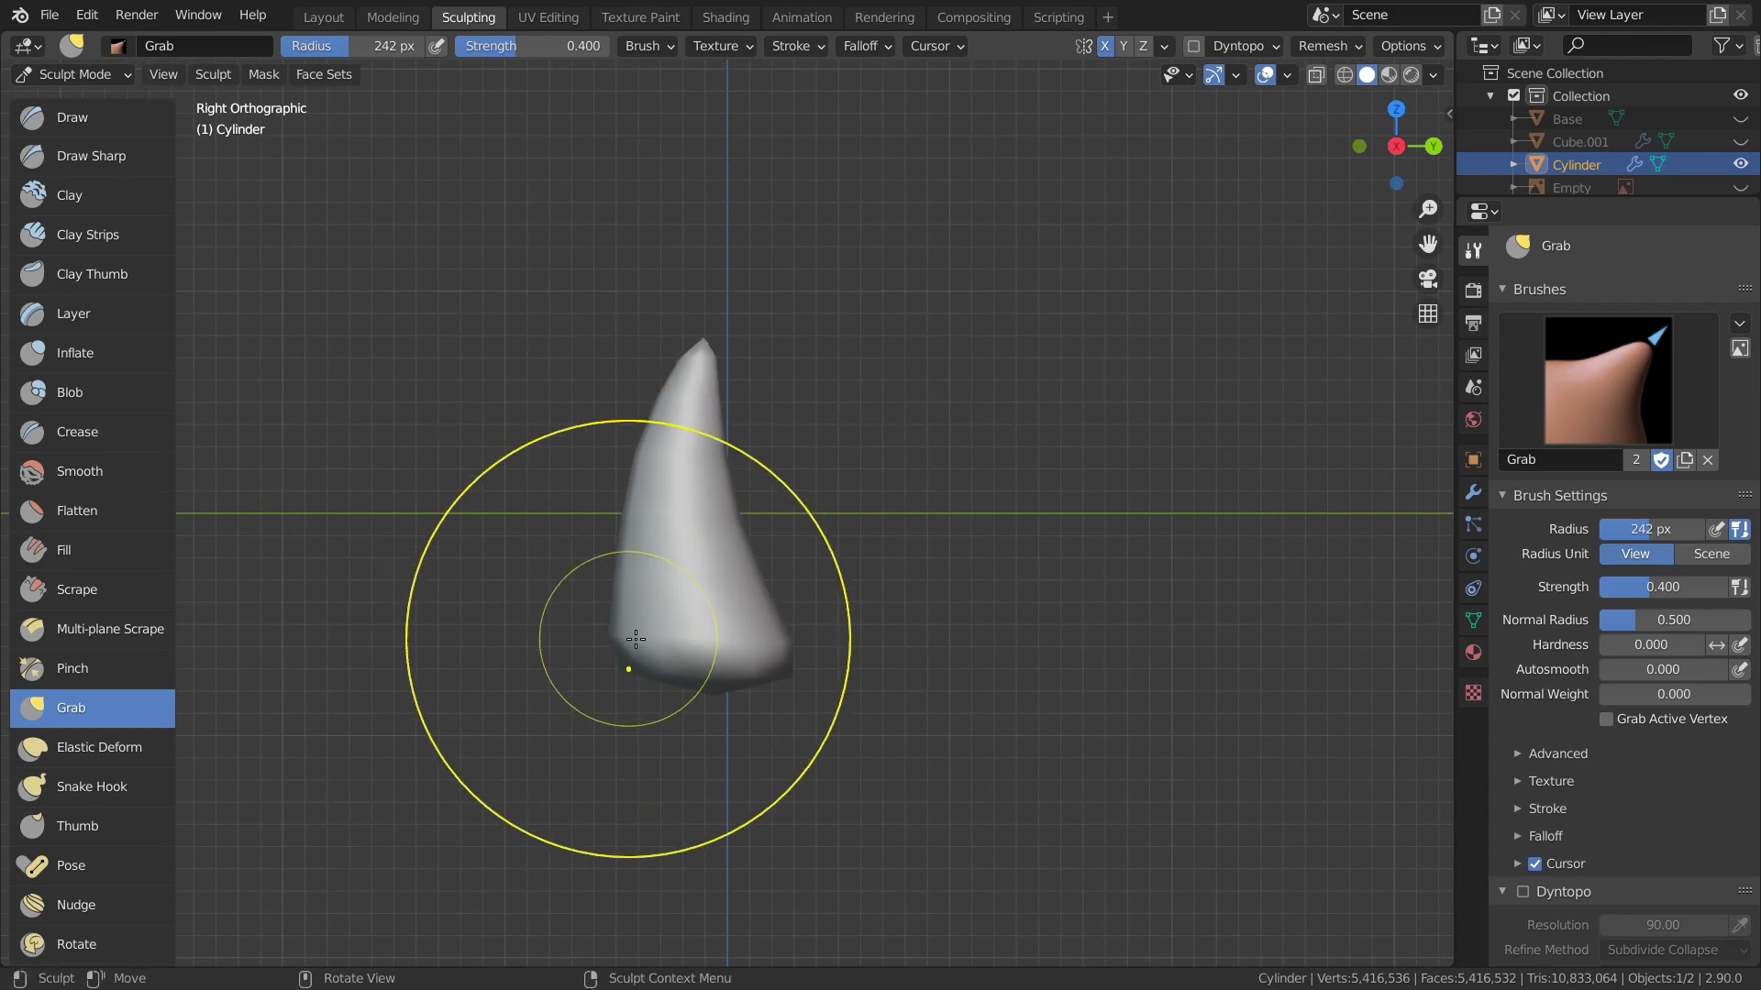
drag(635, 639, 688, 595)
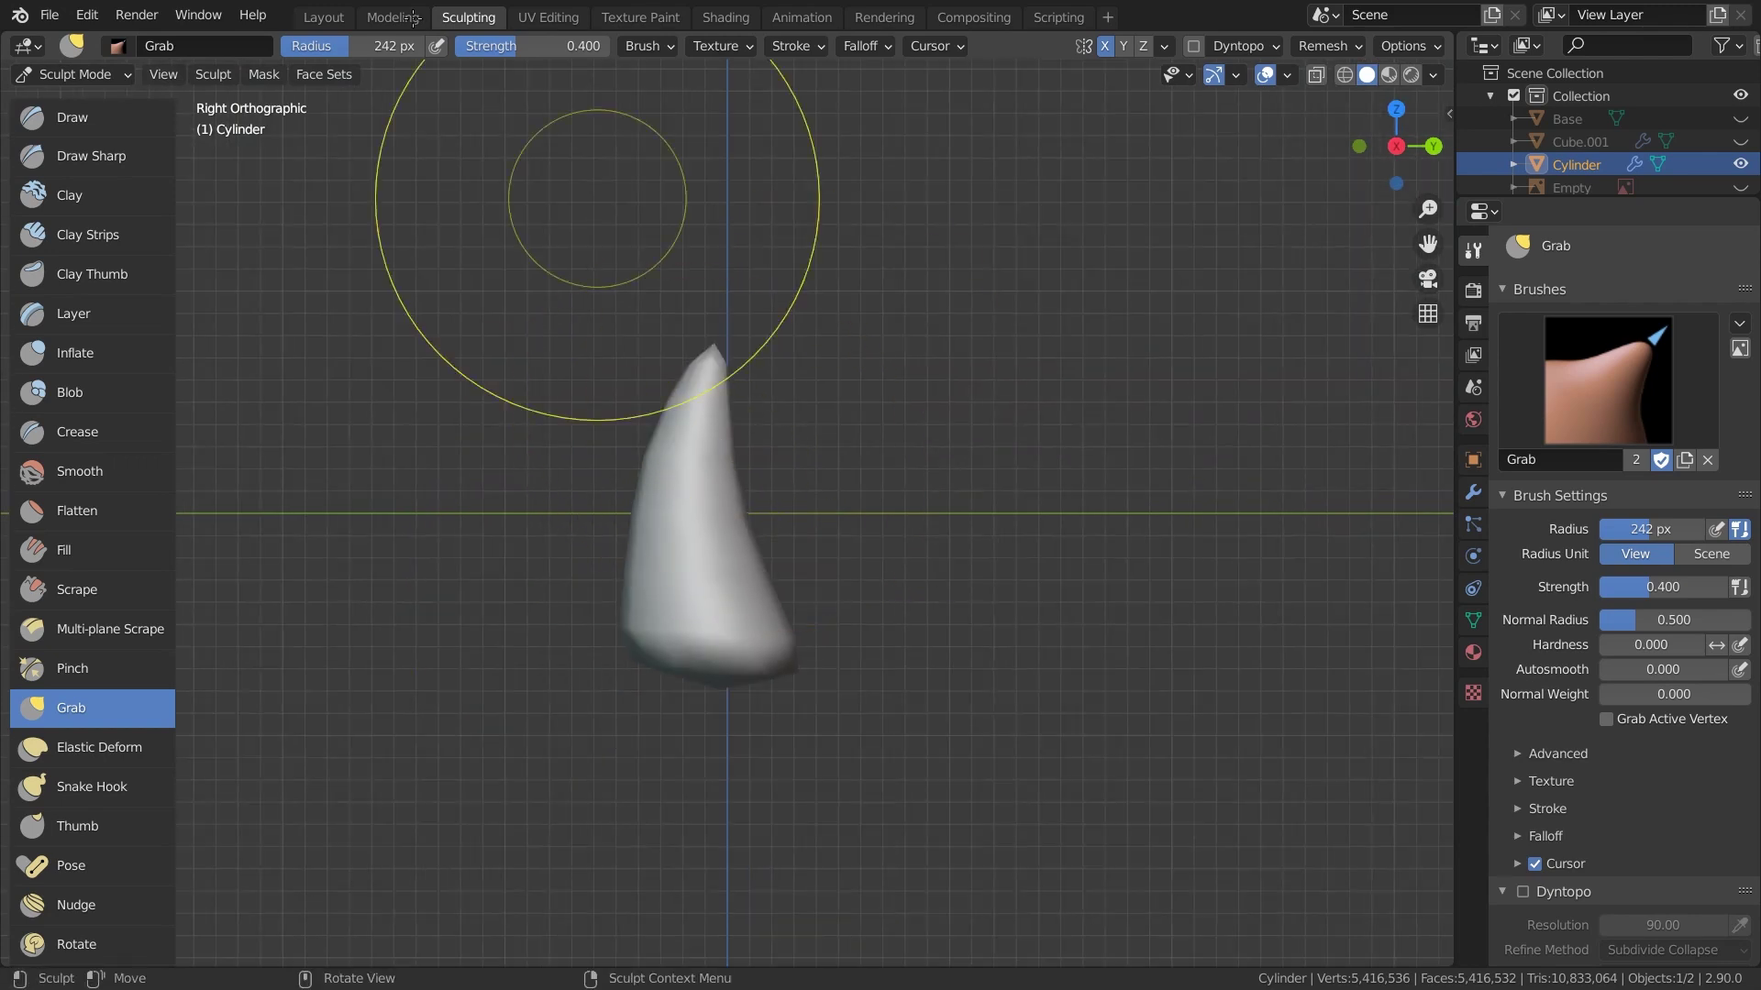
In the UV Editing workspace, shrink the two hexagonal cap islands and place them in the UV square's lower-left corner
click(555, 18)
key(KP_Decimal)
key(3)
click(1038, 755)
key(l)
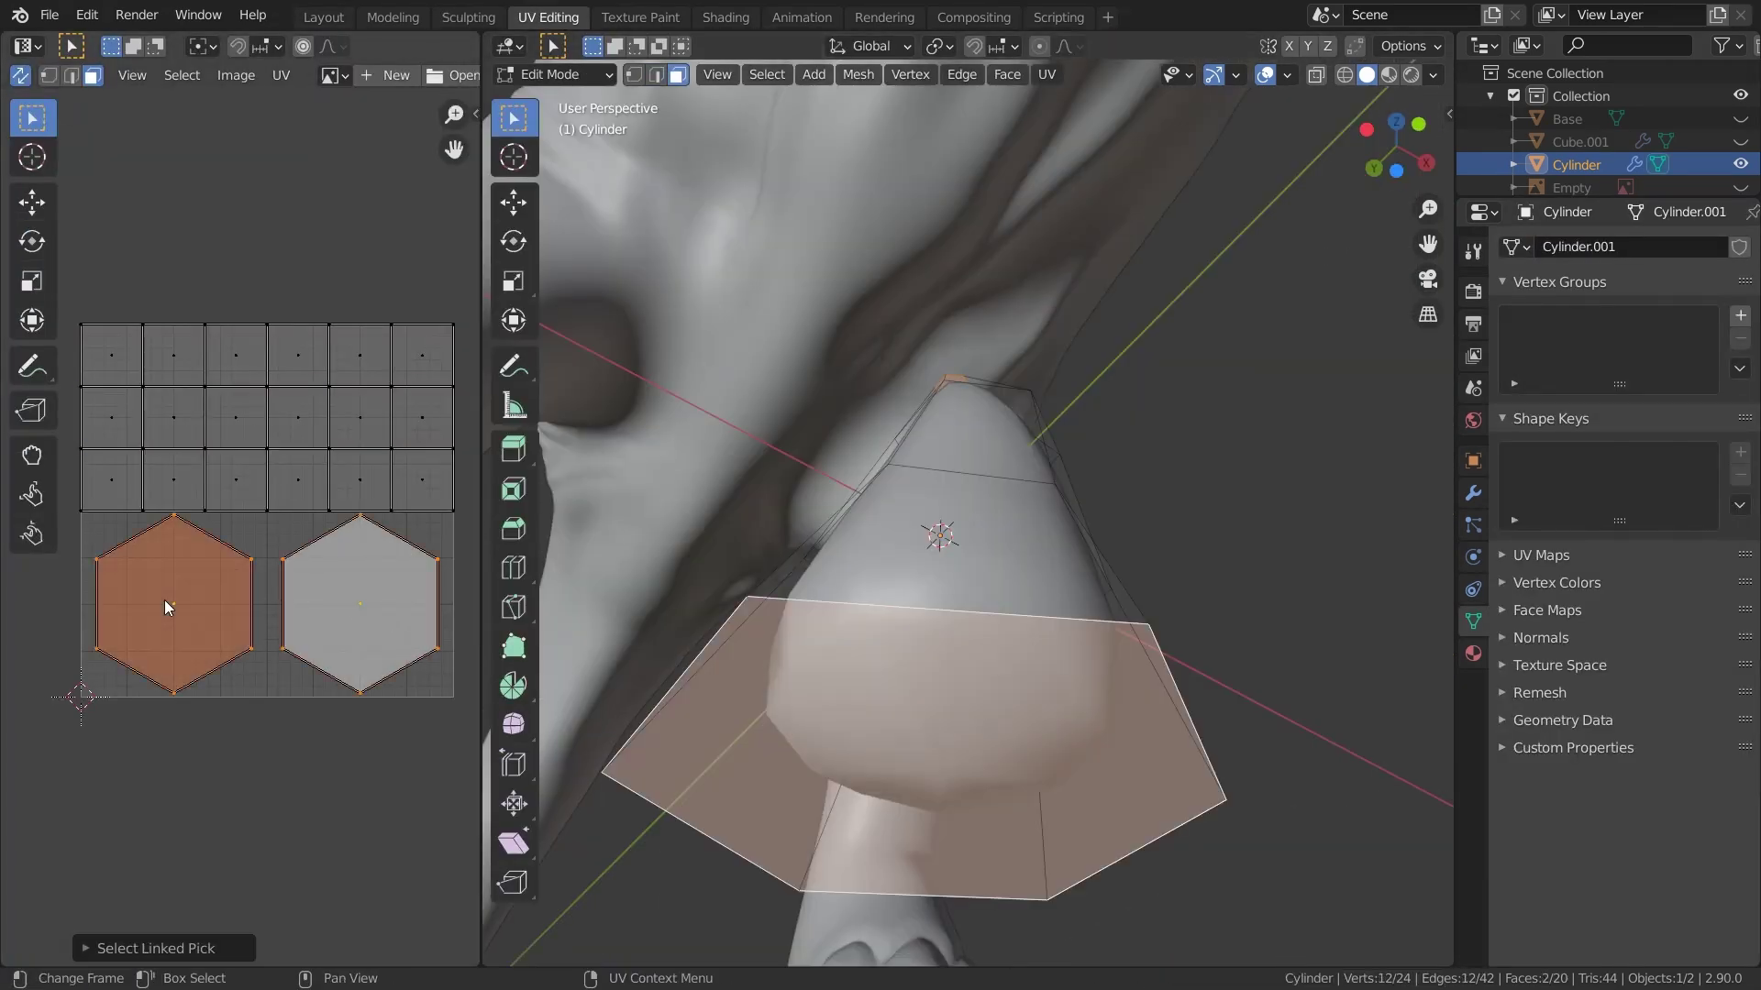
key(s)
click(149, 682)
scroll(200, 417, down, 2)
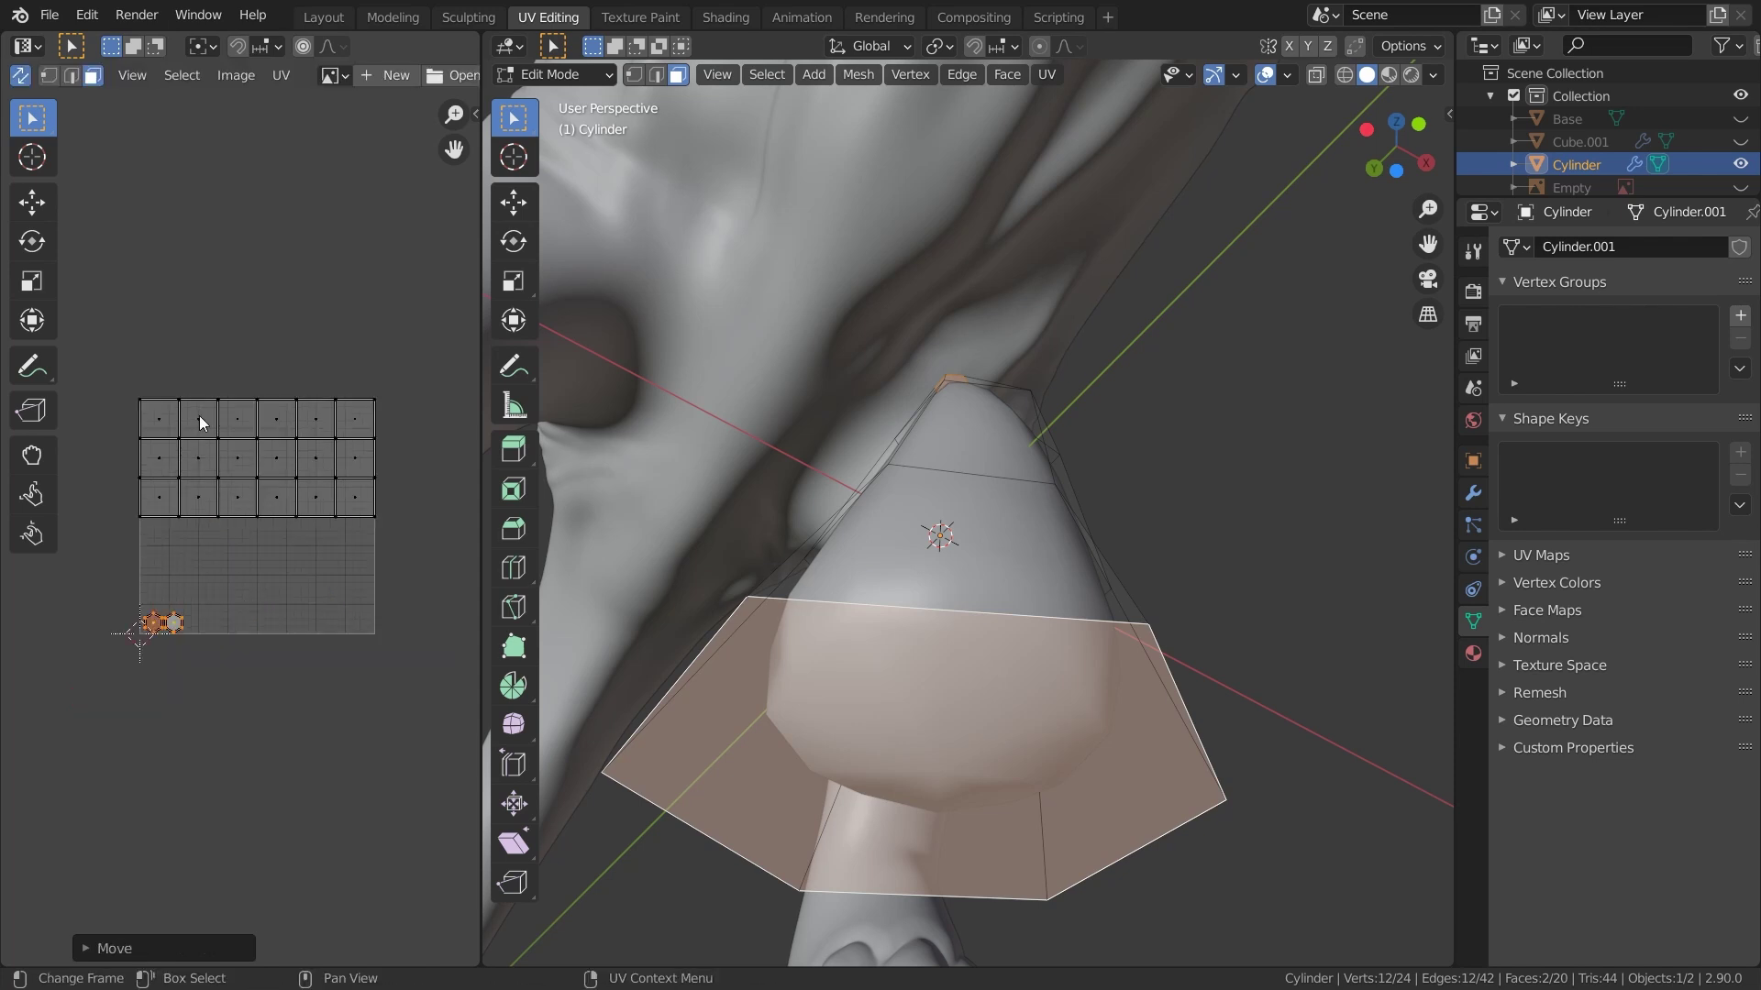
Select the tooth's side-face UV grid and stretch it along Y
drag(124, 338, 403, 547)
scroll(406, 517, up, 1)
middle_drag(384, 465, 274, 457)
scroll(414, 519, up, 1)
scroll(243, 509, down, 2)
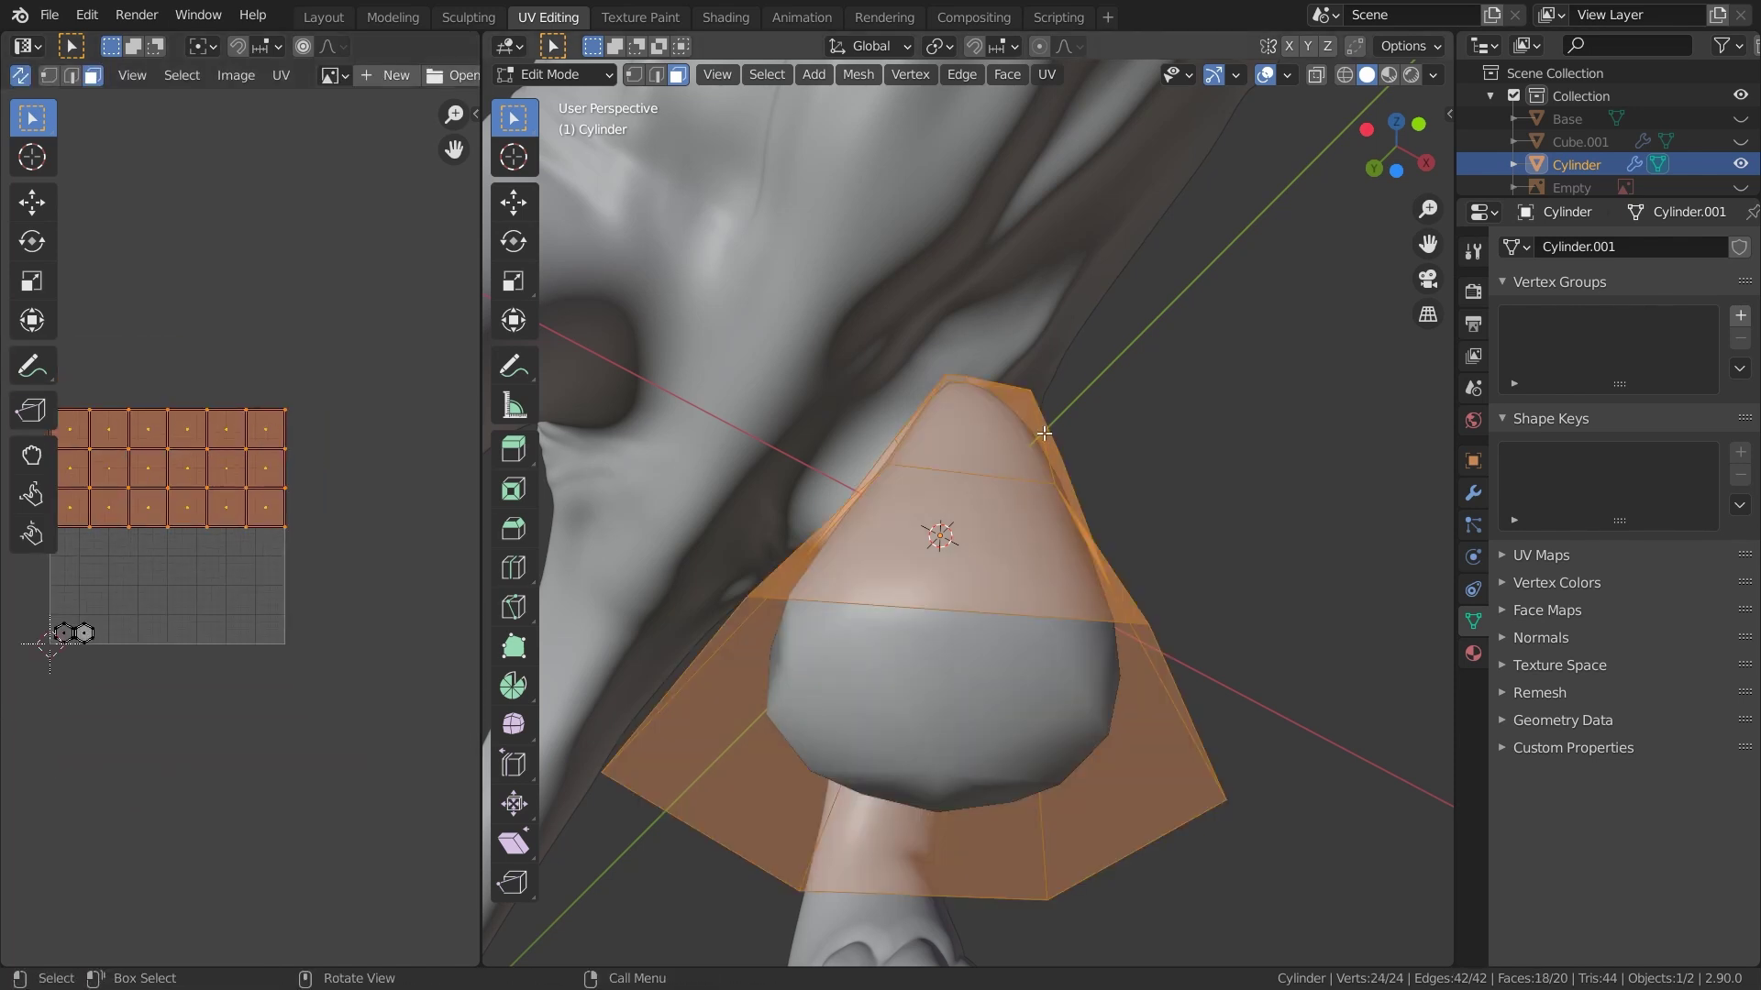
middle_drag(1037, 431, 1165, 632)
middle_drag(201, 499, 276, 481)
scroll(350, 494, up, 2)
scroll(280, 487, down, 1)
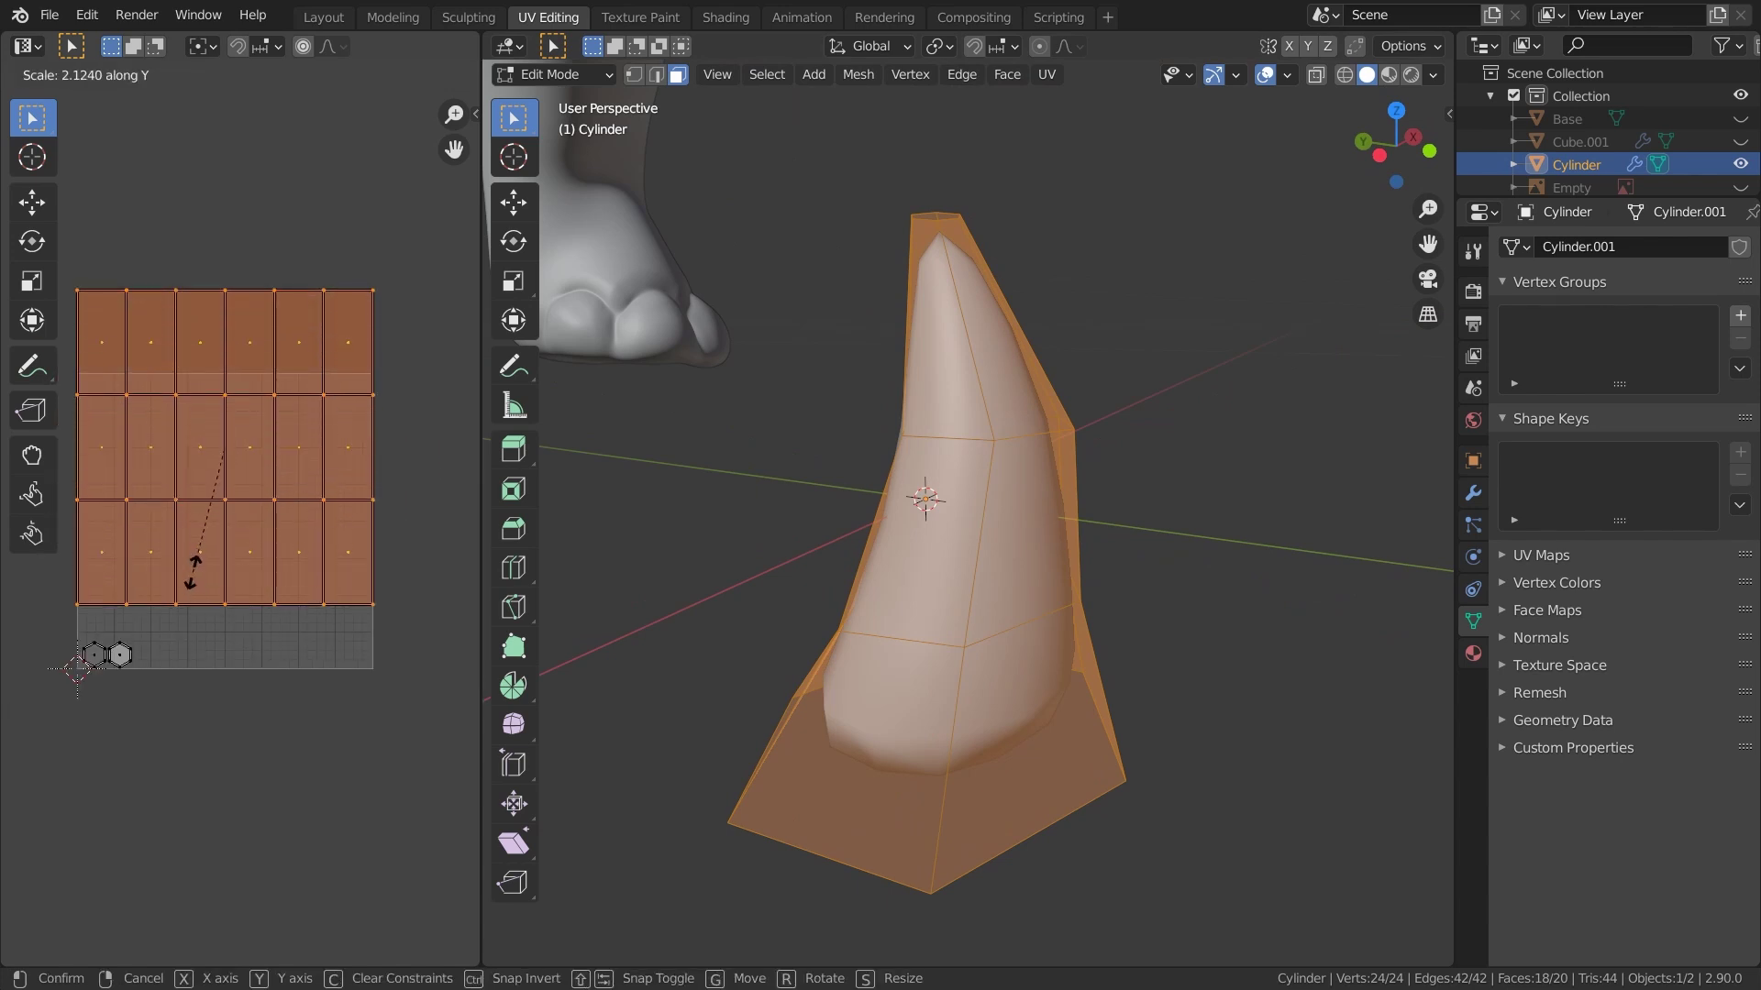
click(211, 548)
Move the side-face UV grid down along Y to align with the UV square's upper edge
key(g)
right_click(225, 511)
key(g)
key(y)
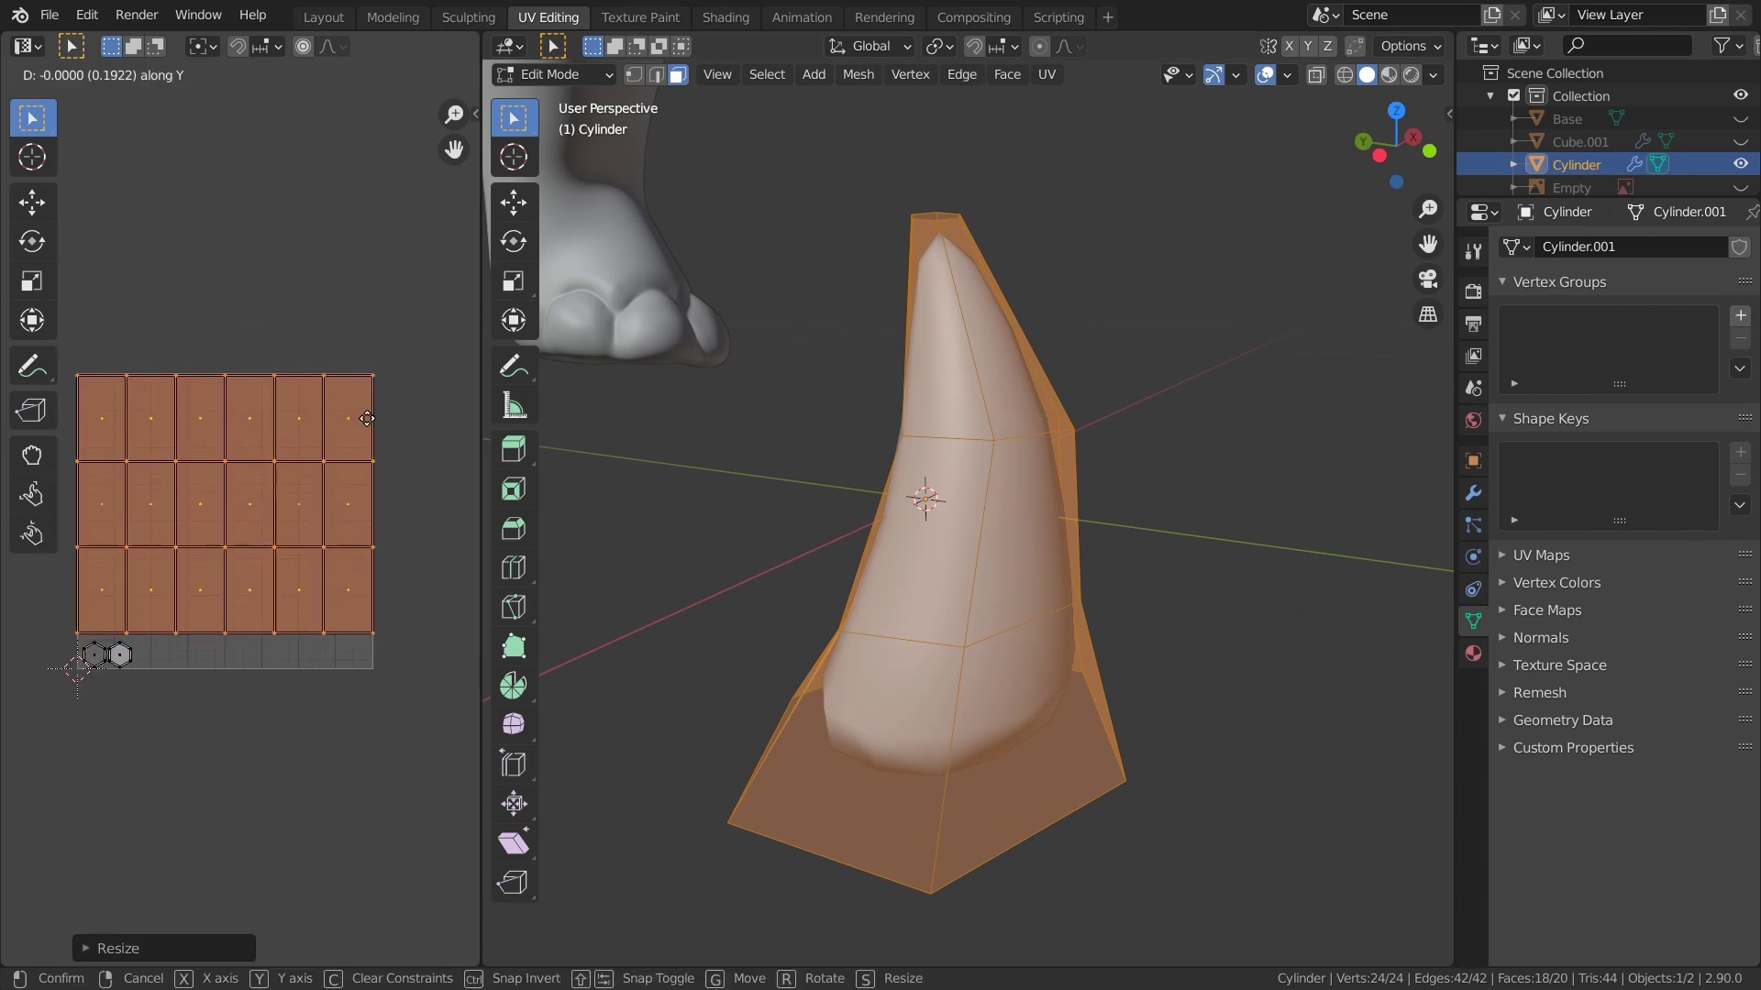
click(279, 775)
scroll(968, 513, down, 3)
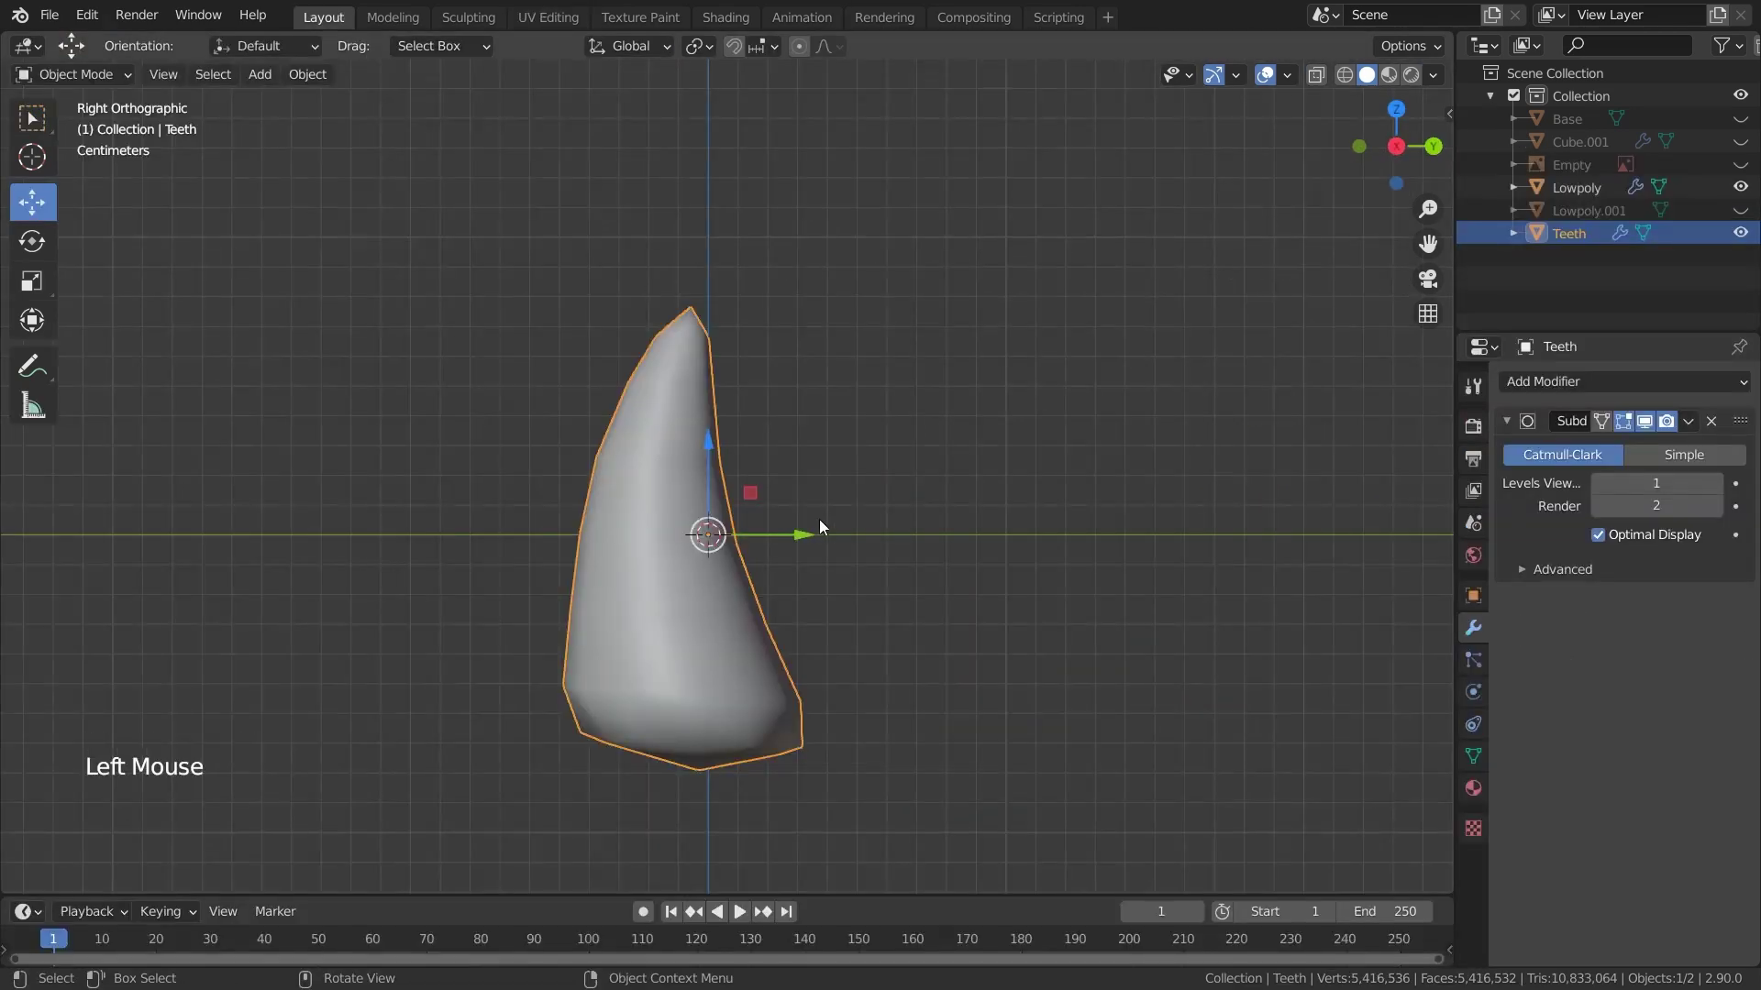
Compare the tooth's size with the dinosaur in the right view
scroll(793, 530, down, 14)
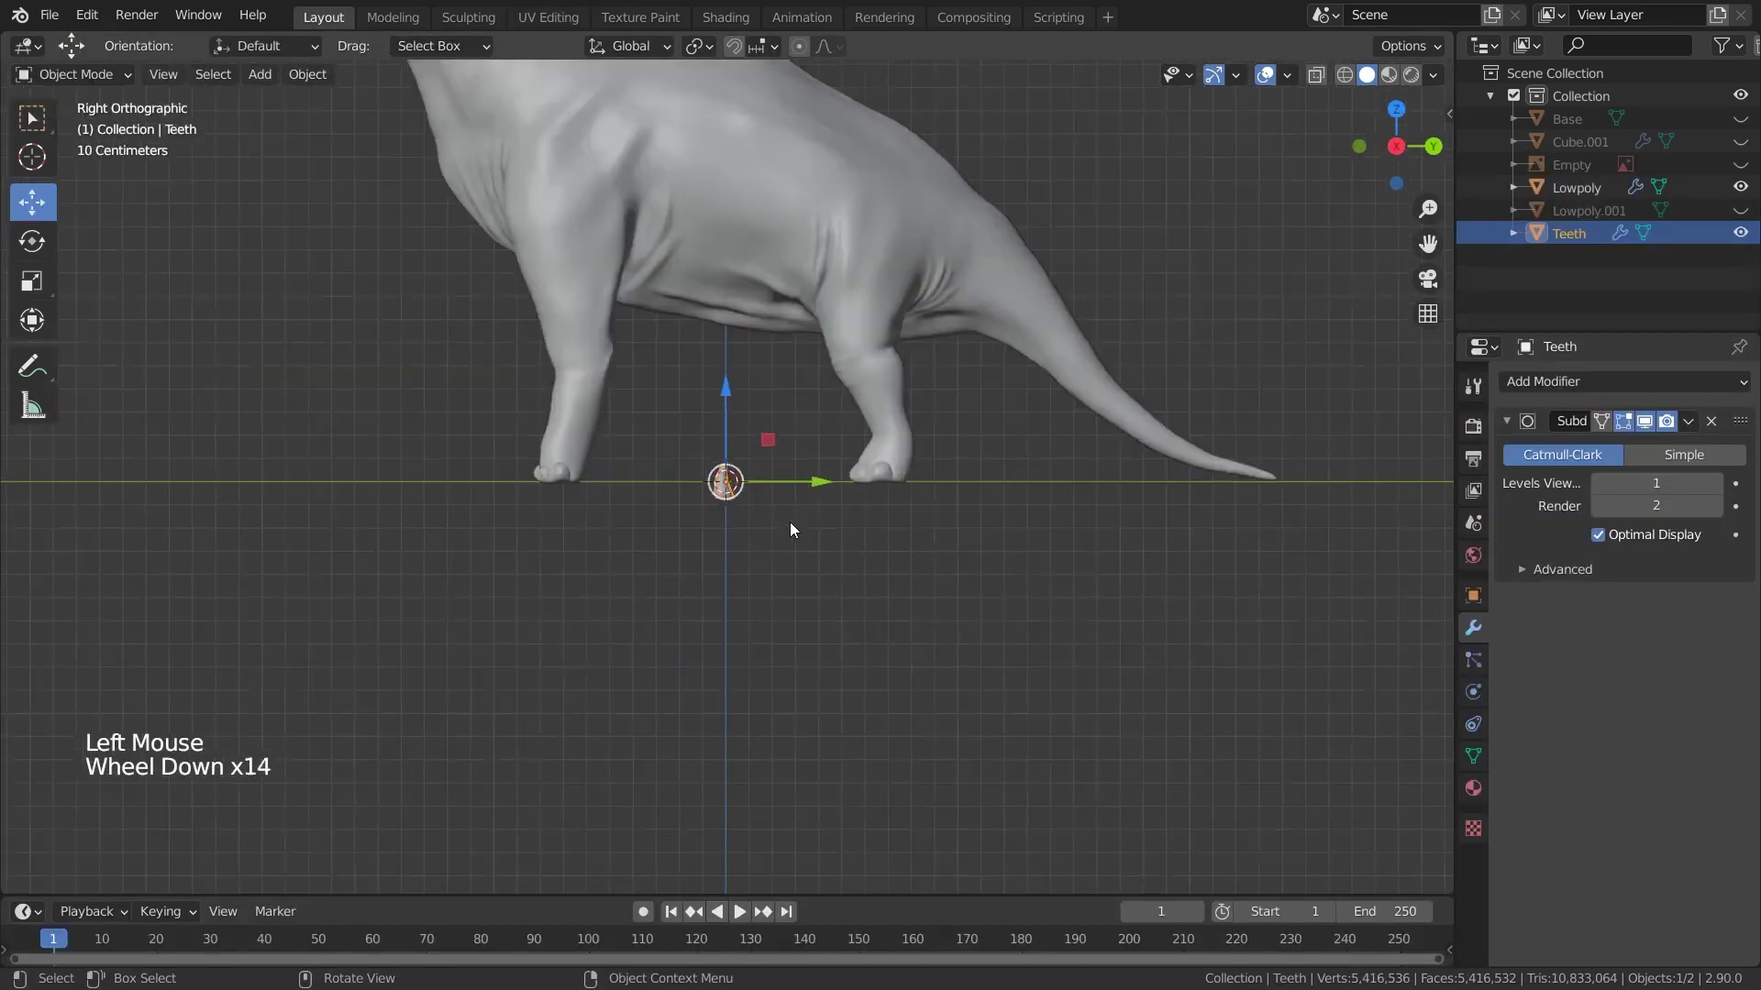
scroll(791, 522, down, 1)
shift+middle_drag(790, 523, 984, 658)
scroll(972, 651, down, 2)
scroll(972, 651, up, 7)
shift+middle_drag(1302, 825, 889, 531)
shift+scroll(888, 530, up, 1)
scroll(889, 531, up, 7)
With X-ray enabled in Edit Mode, select all the tooth's geometry and move it up so its base sits at the origin
click(32, 157)
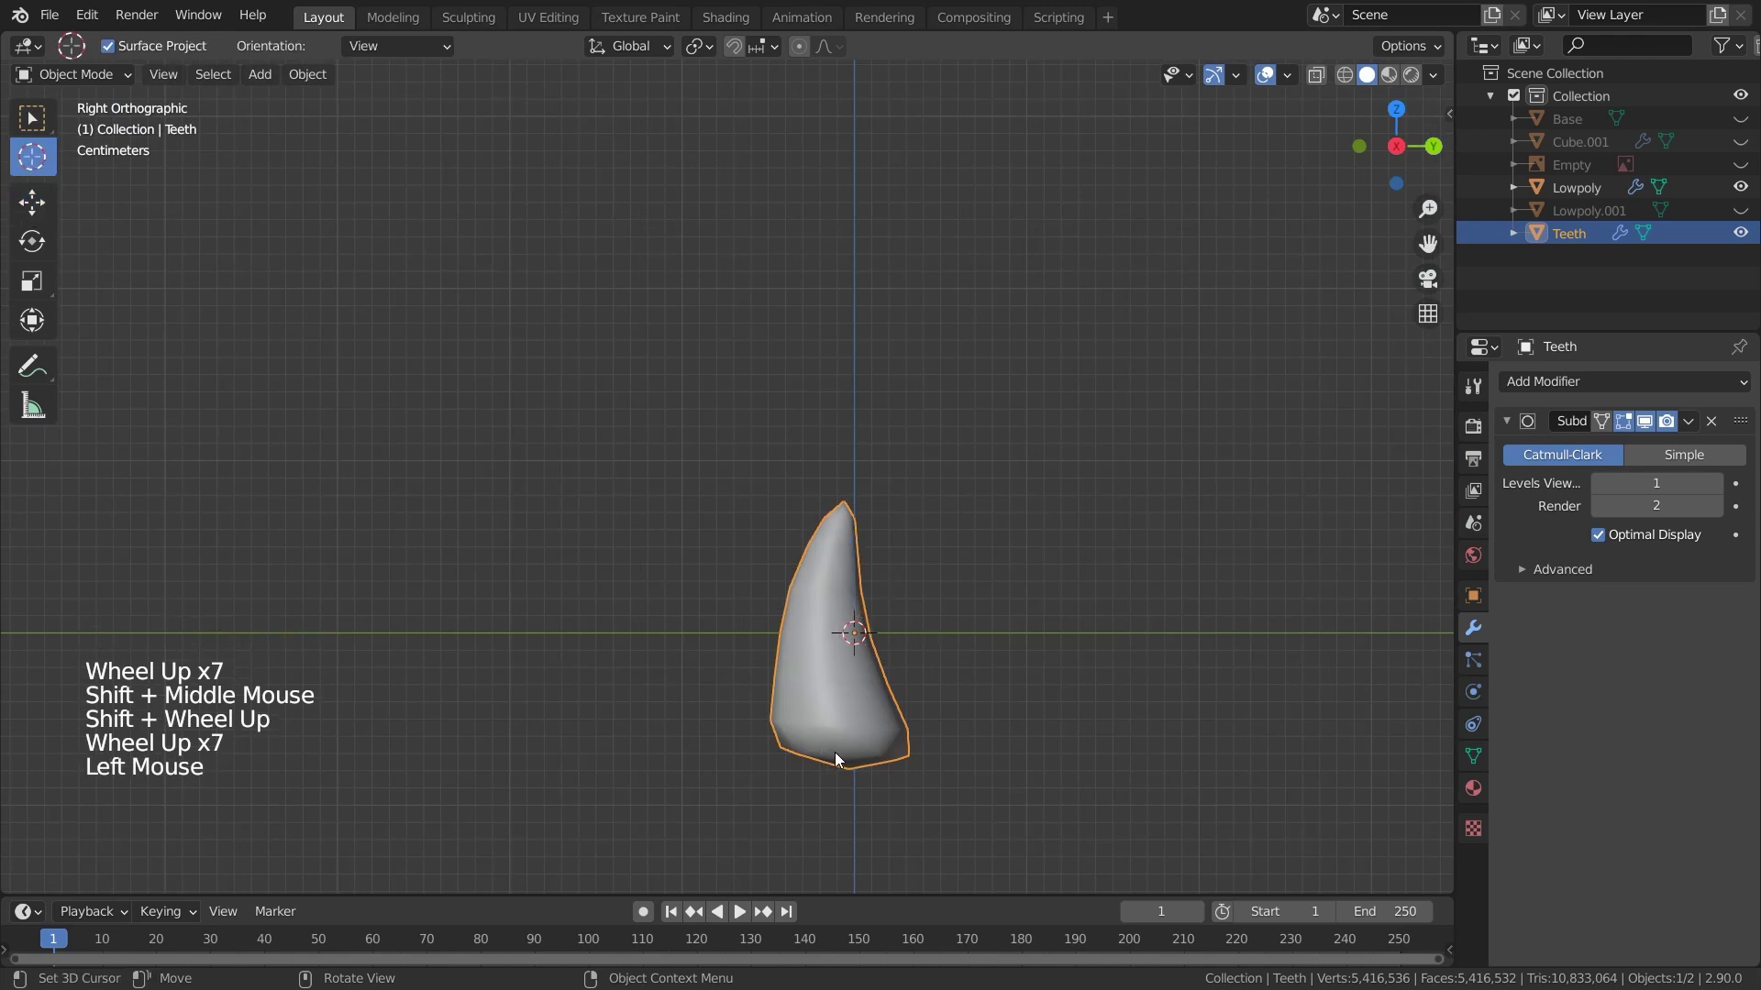
key(Tab)
click(33, 119)
click(1320, 77)
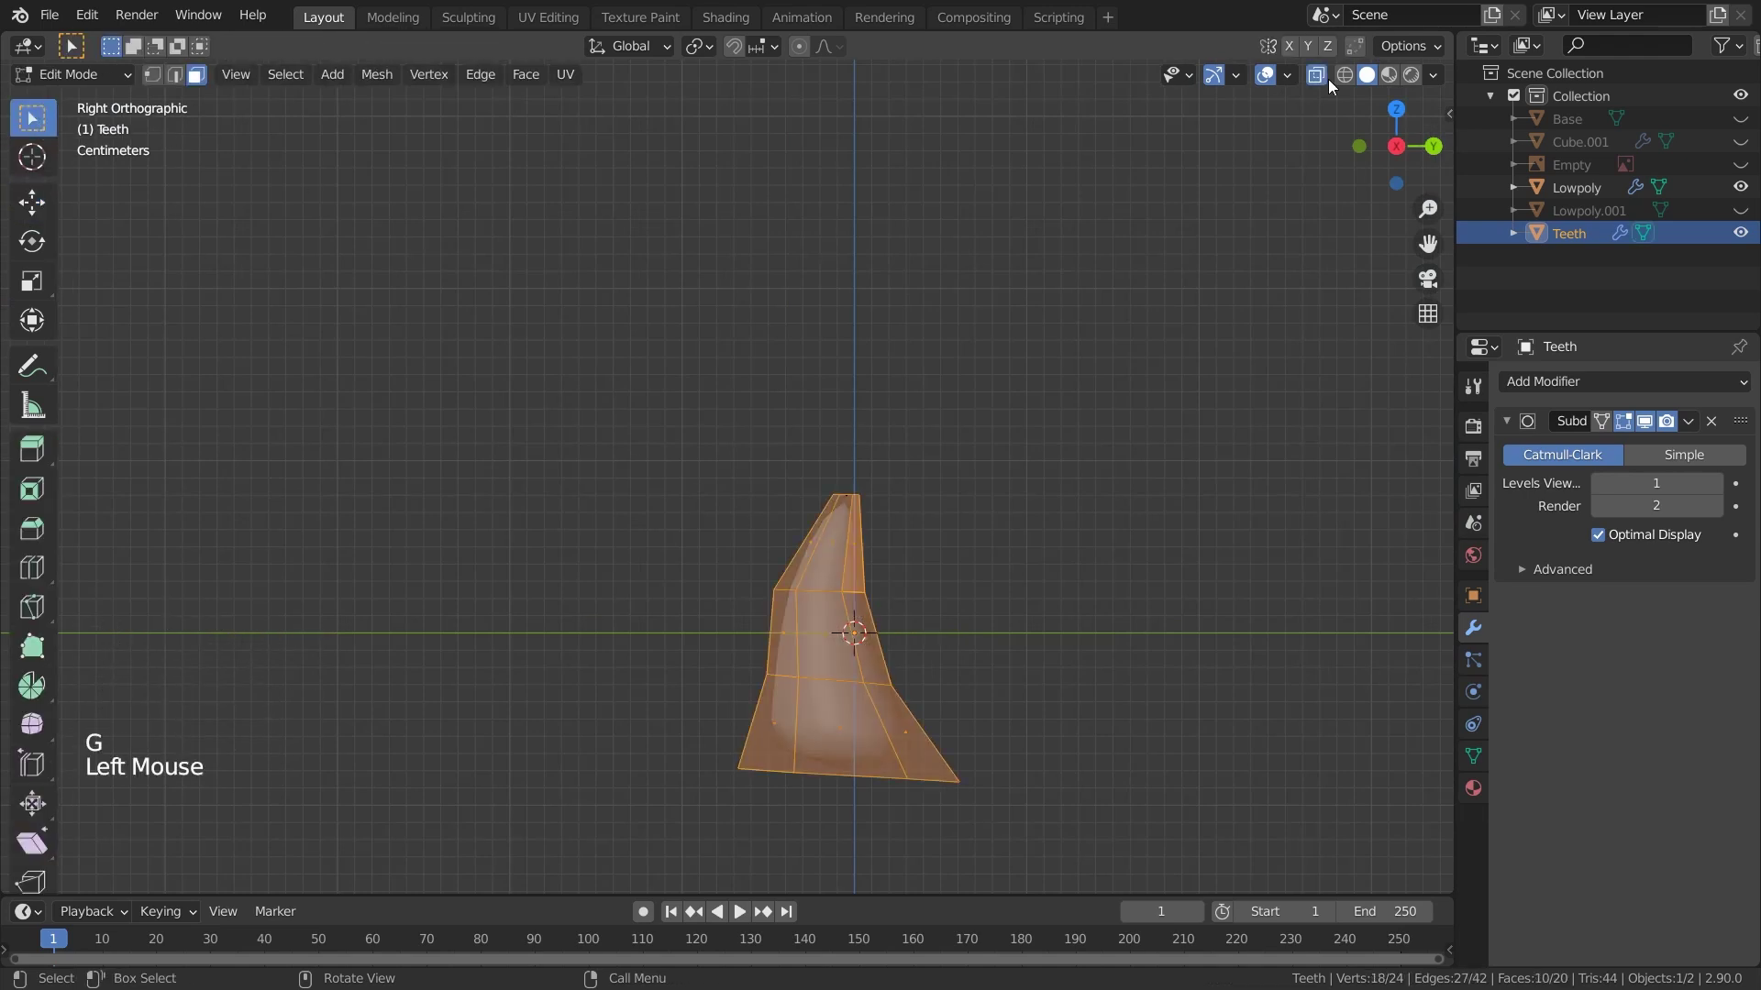
drag(547, 354, 1157, 867)
key(g)
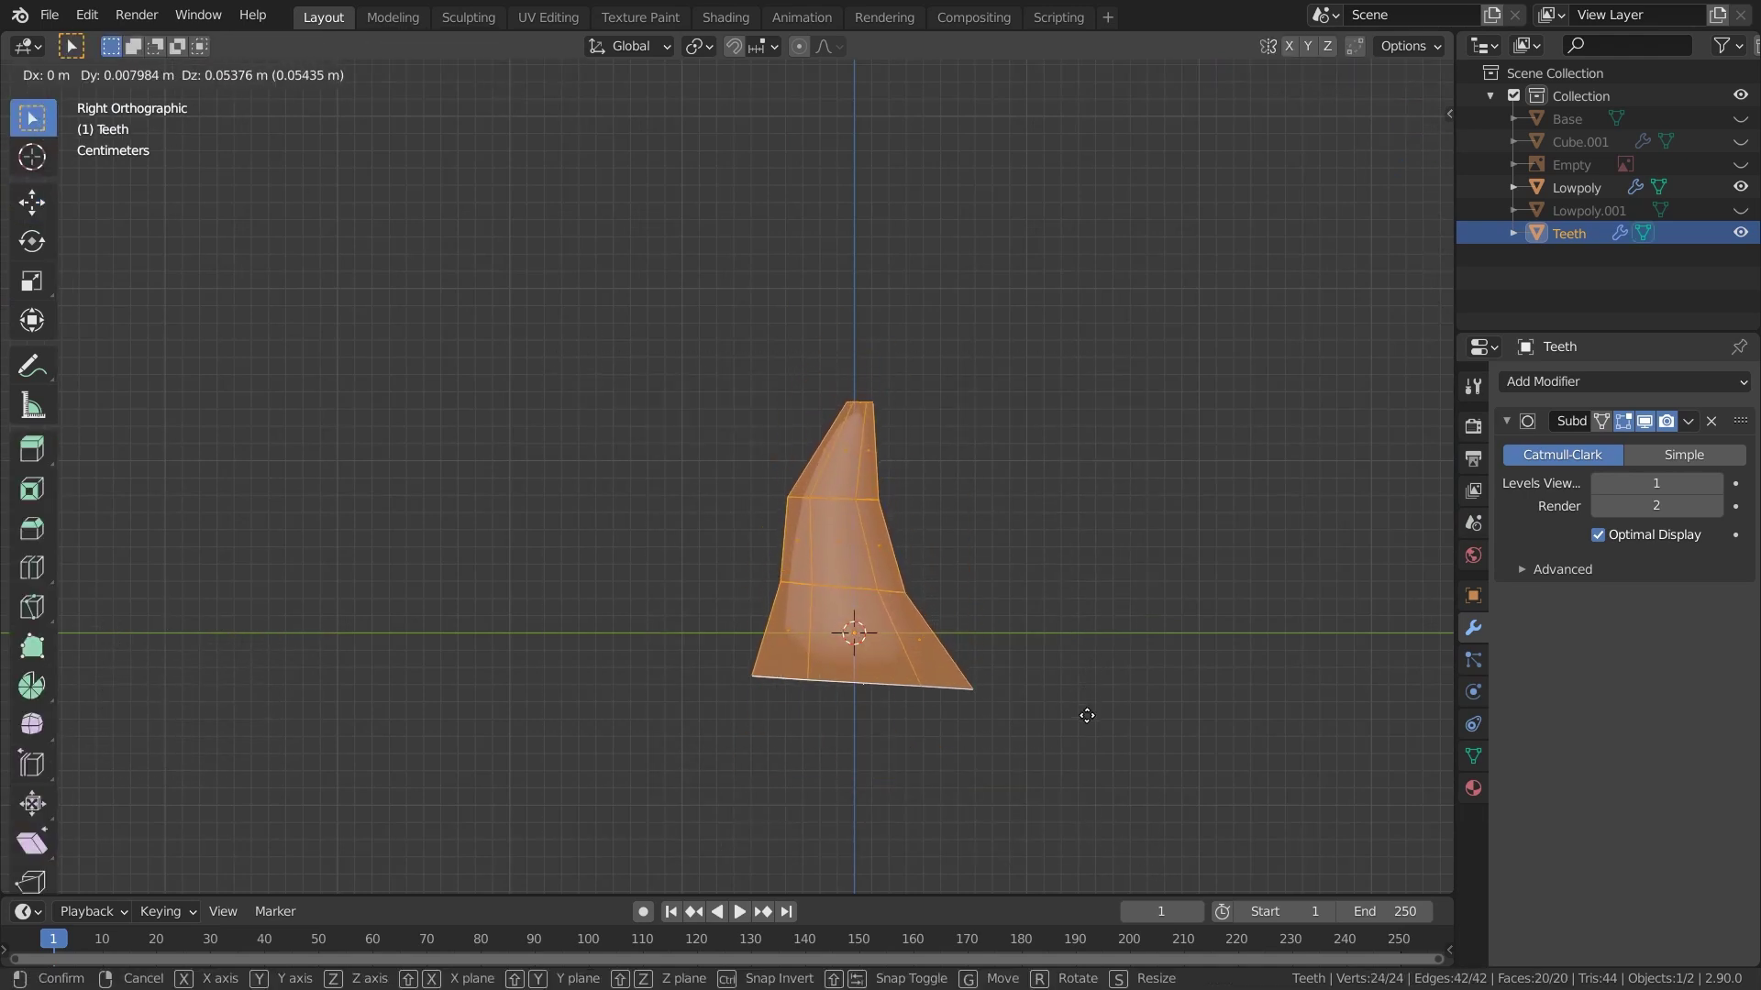
click(1091, 702)
key(Tab)
middle_drag(1022, 601, 912, 597)
scroll(911, 597, down, 4)
scroll(911, 597, down, 3)
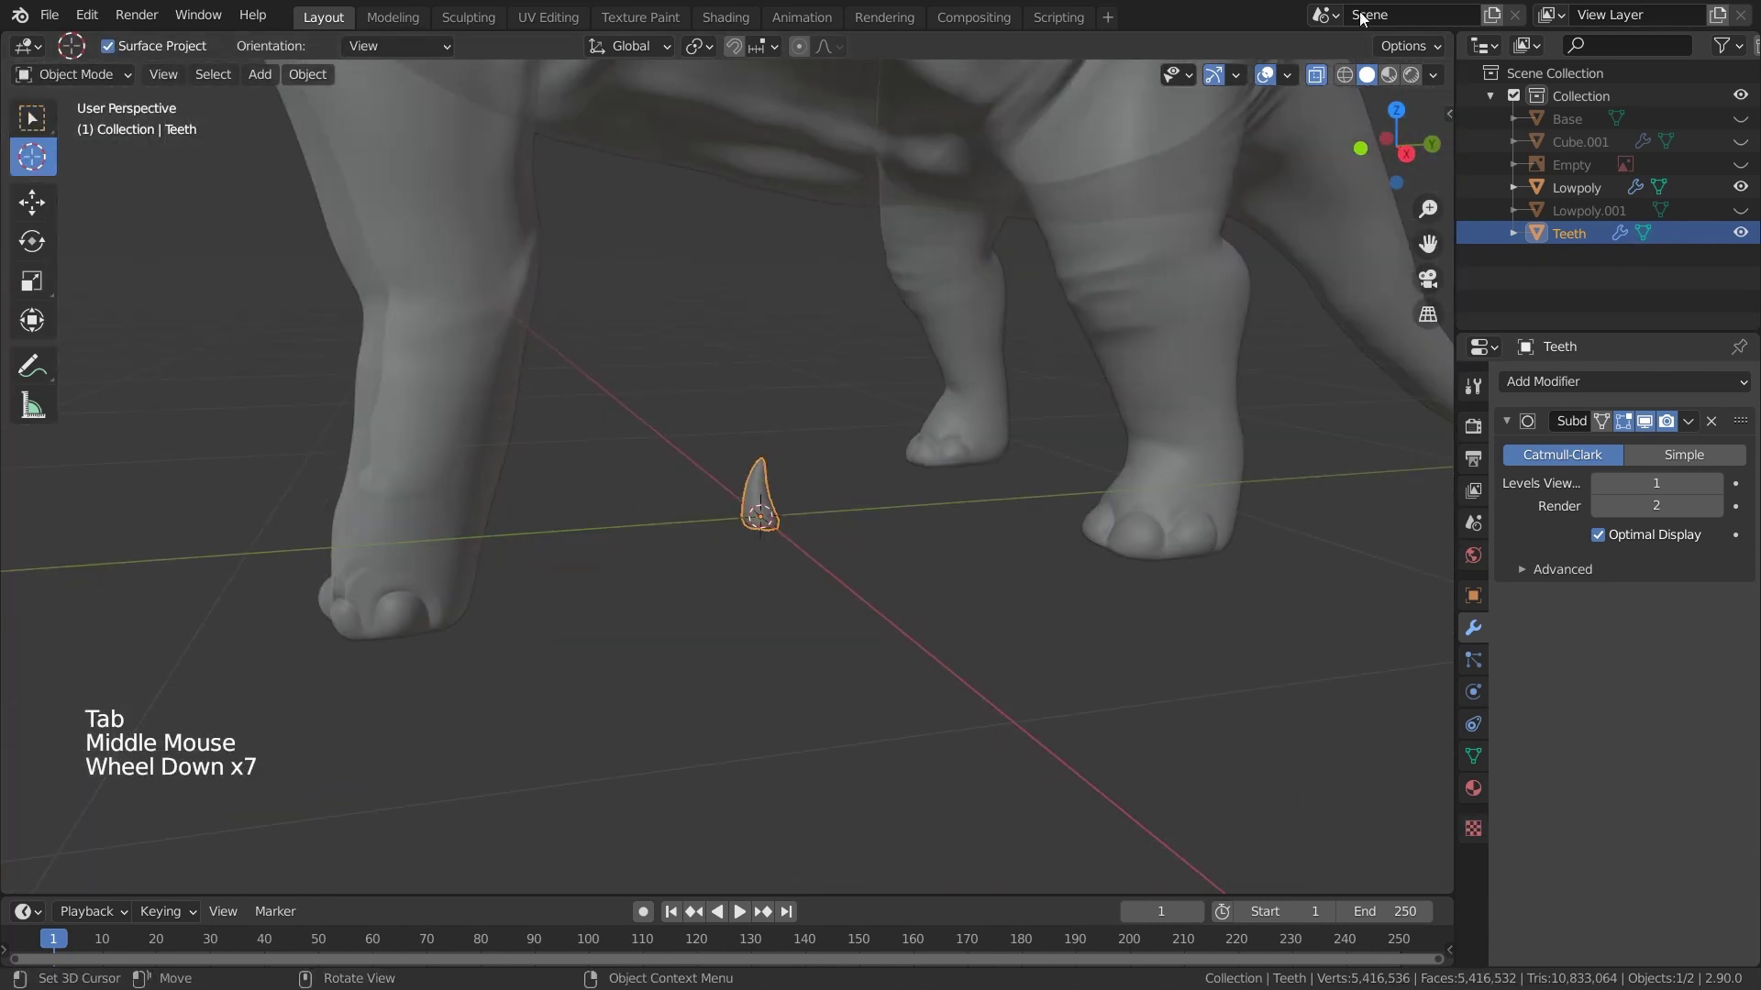
Turn off X-ray and move the tooth in the right view from the origin up to the dinosaur's mouth
click(1317, 77)
key(KP_3)
middle_drag(841, 484, 947, 657)
scroll(829, 492, down, 7)
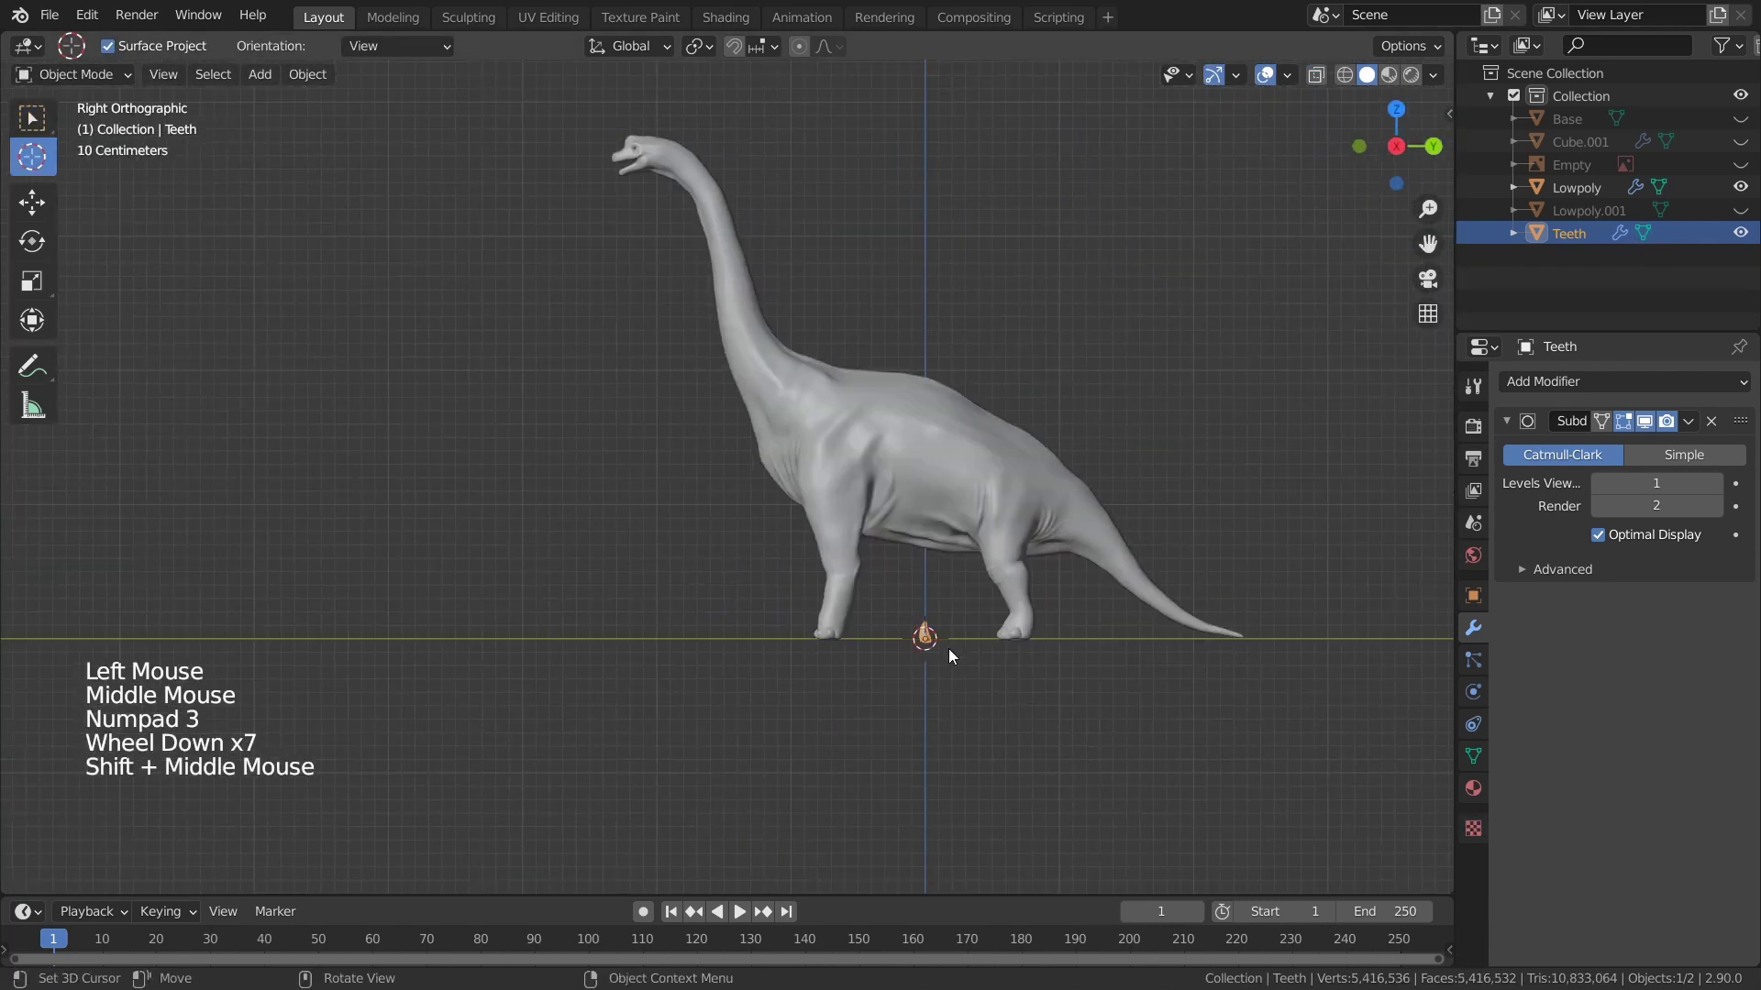
key(g)
click(632, 181)
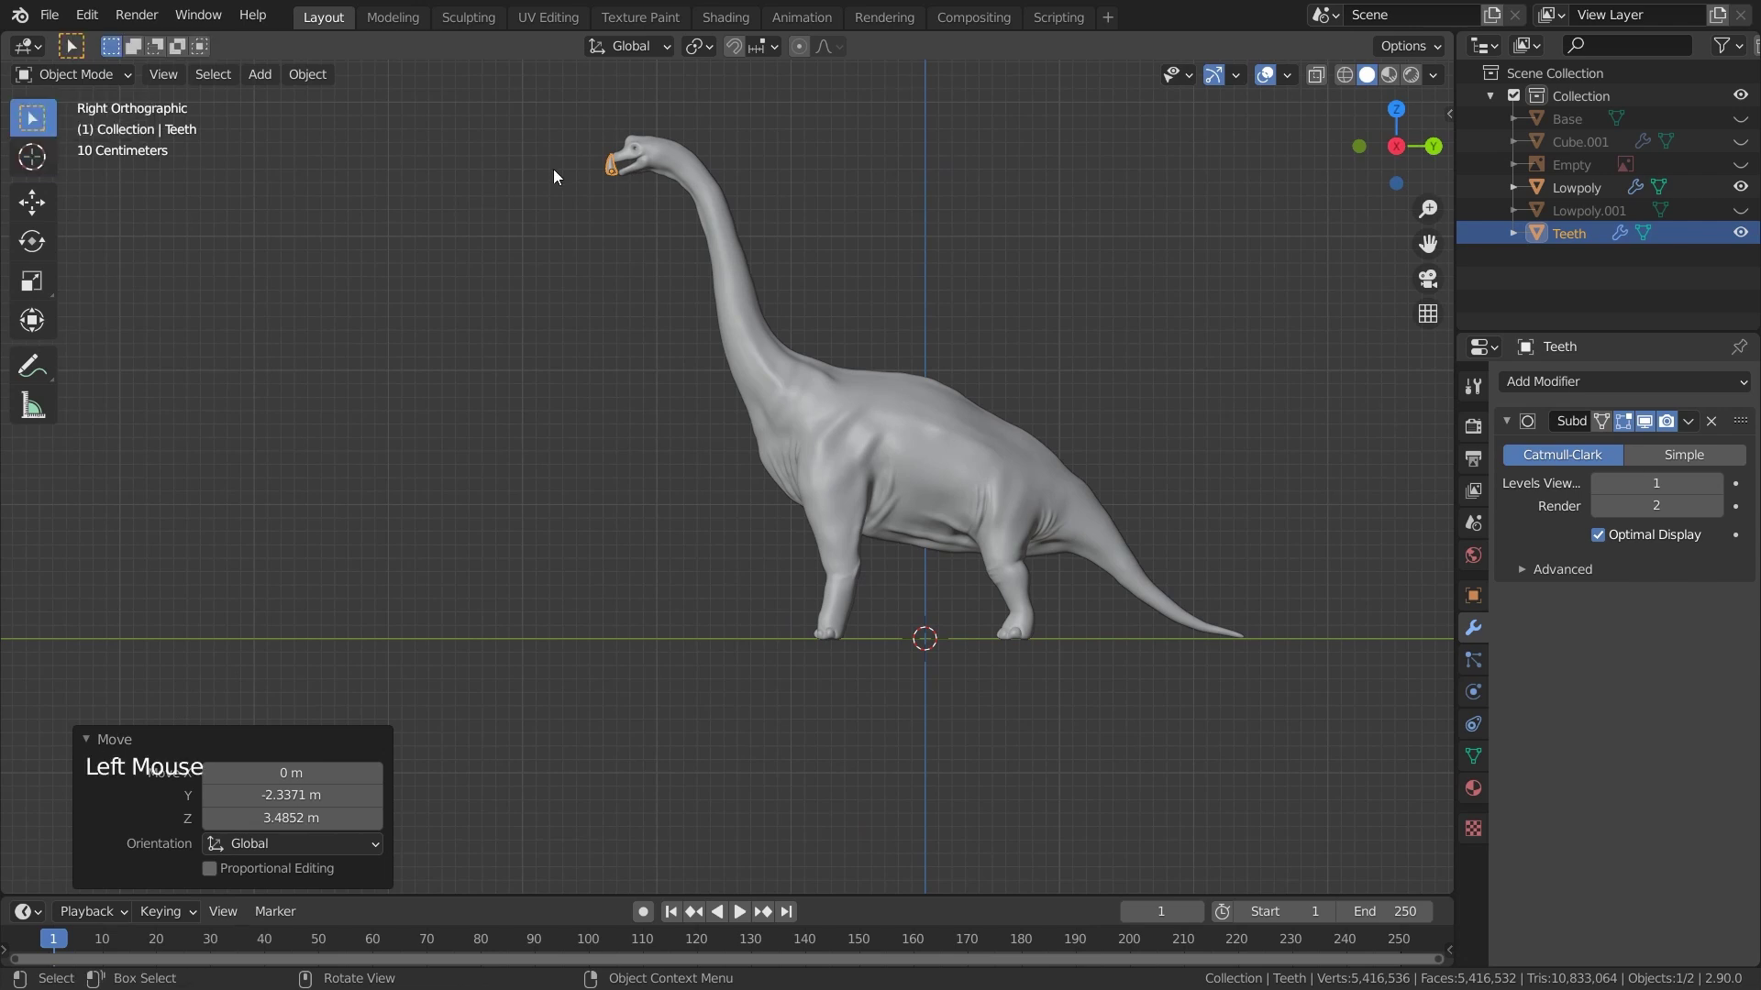
Rotate the tooth about -17.9°, scale it to about 0.115 and place it on the tip of the lower jaw
key(KP_Decimal)
scroll(554, 177, down, 5)
shift+middle_drag(554, 177, 723, 389)
scroll(724, 389, up, 2)
key(r)
click(733, 292)
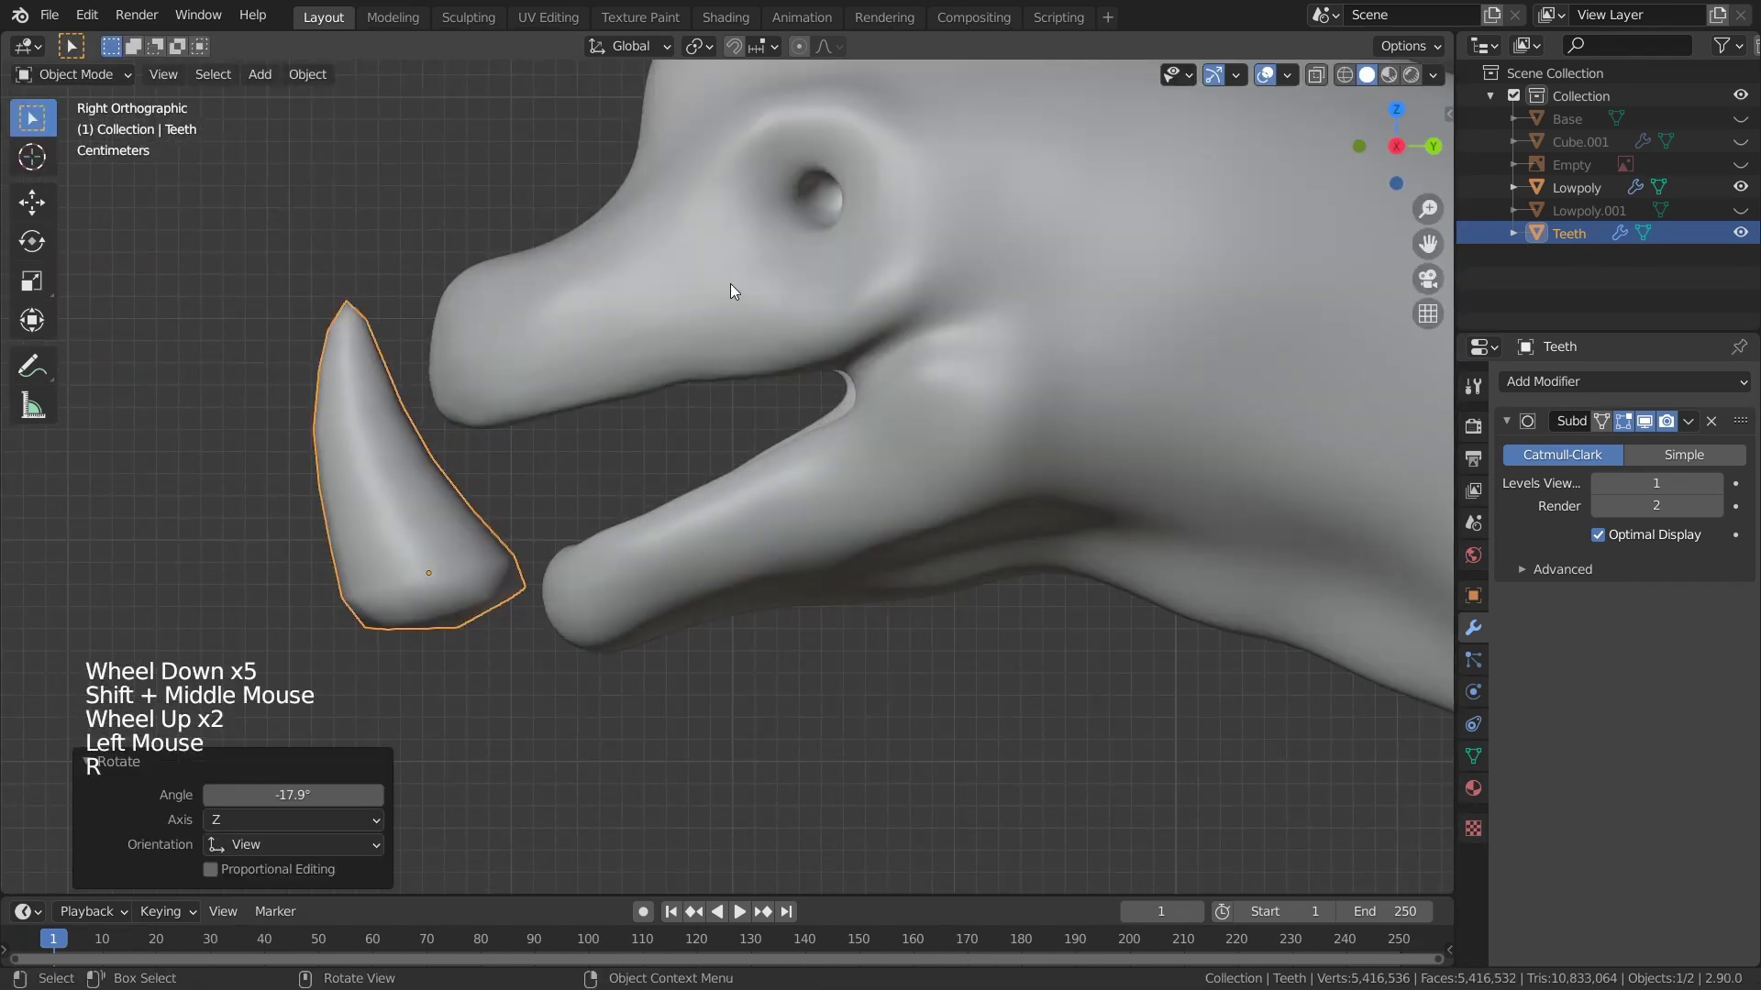
key(s)
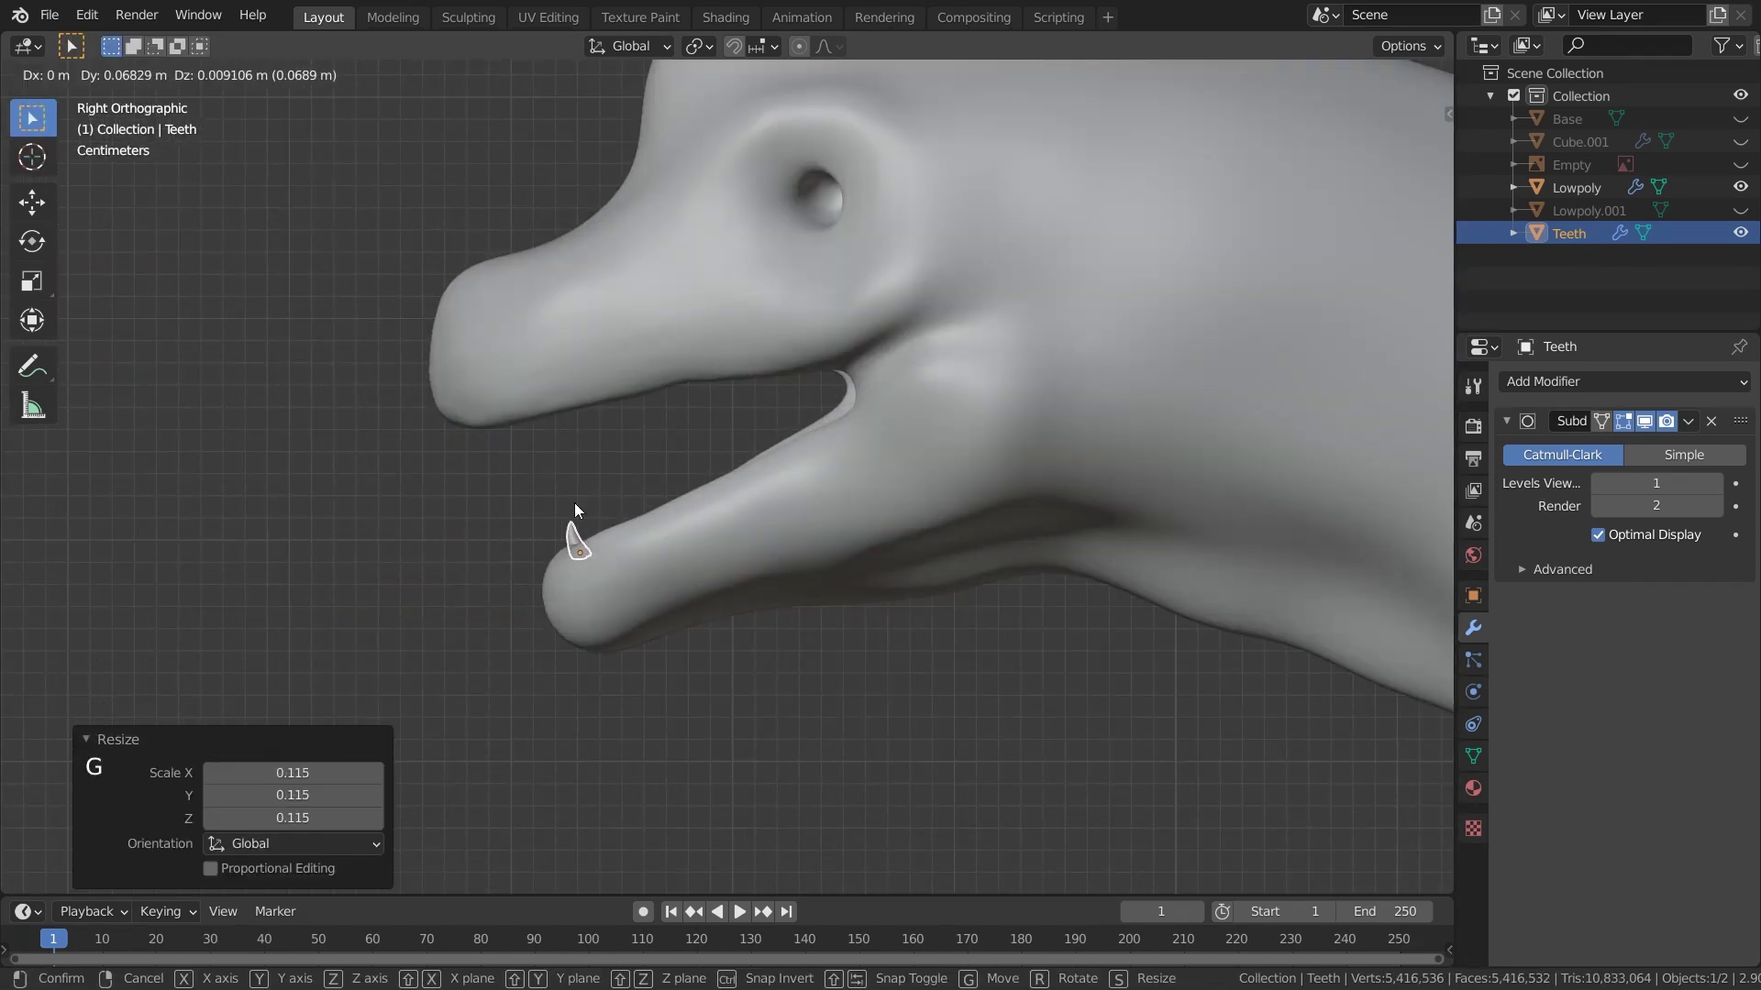
click(575, 510)
Duplicate the tooth just behind the first one and shift the copy sideways onto the lower jaw's gum line
scroll(575, 511, down, 3)
scroll(575, 511, up, 2)
middle_drag(575, 532, 774, 593)
key(KP_3)
key(shift+d)
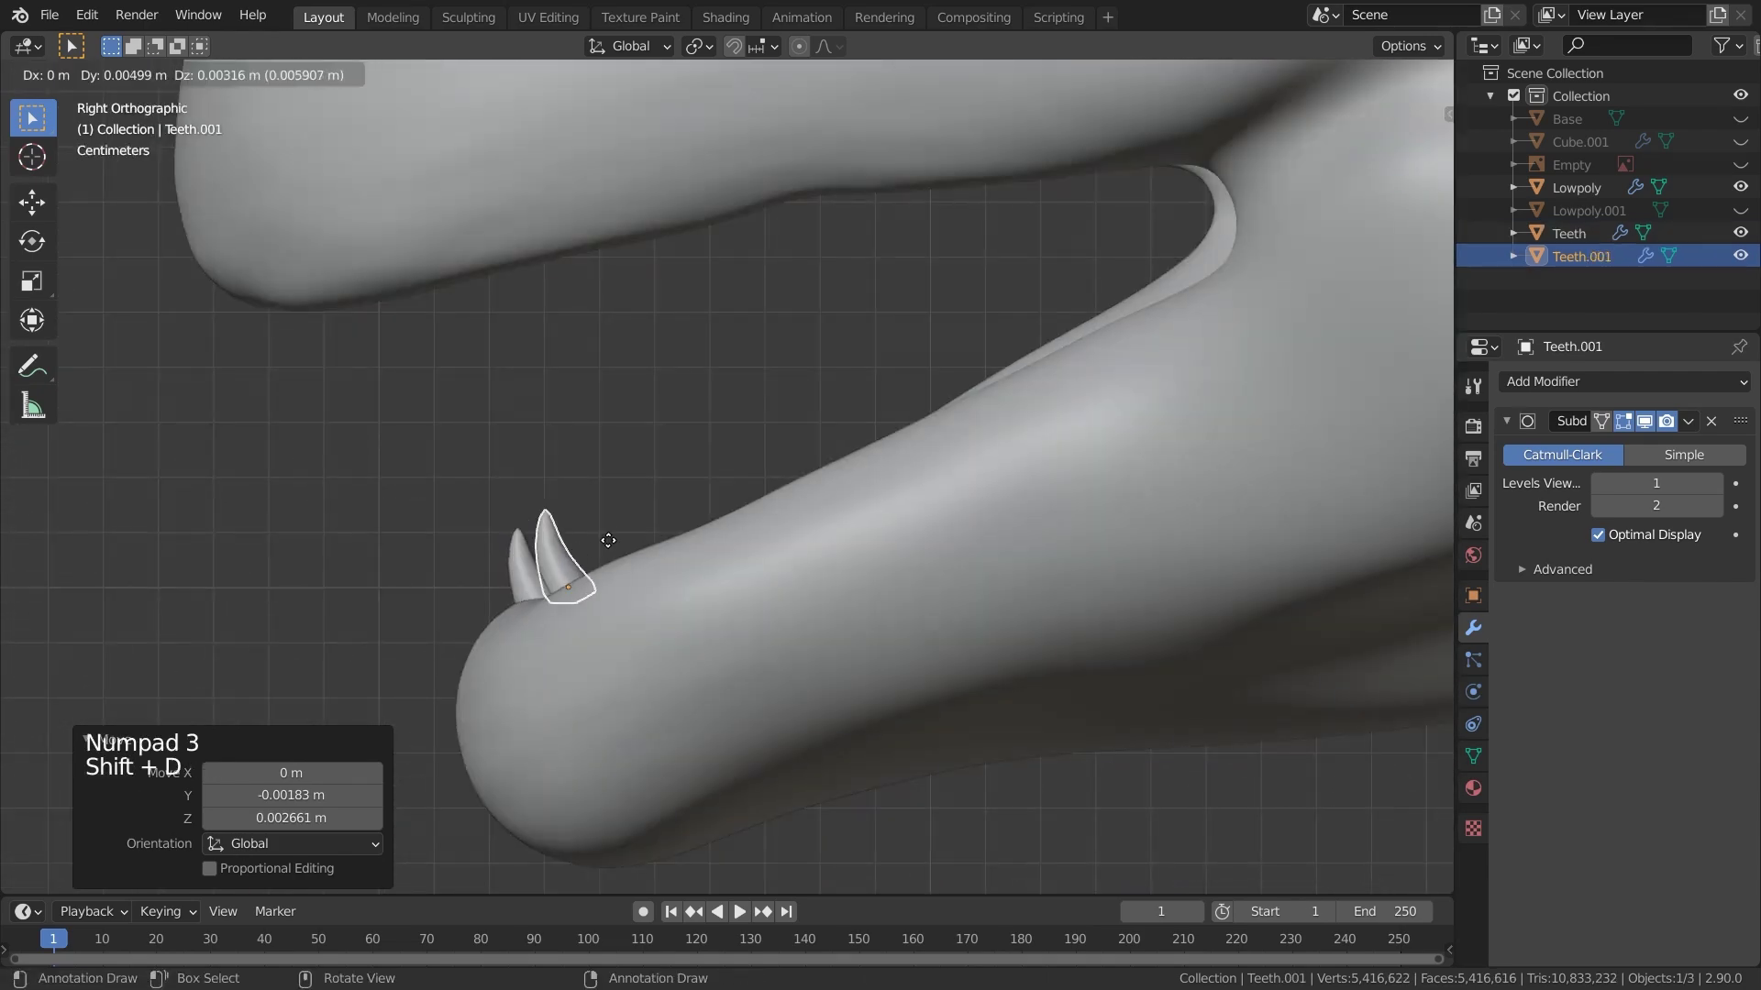
click(635, 538)
middle_drag(634, 537, 833, 606)
drag(831, 656, 732, 631)
middle_drag(733, 632, 830, 657)
middle_drag(798, 656, 642, 596)
drag(642, 596, 605, 573)
middle_drag(605, 573, 581, 544)
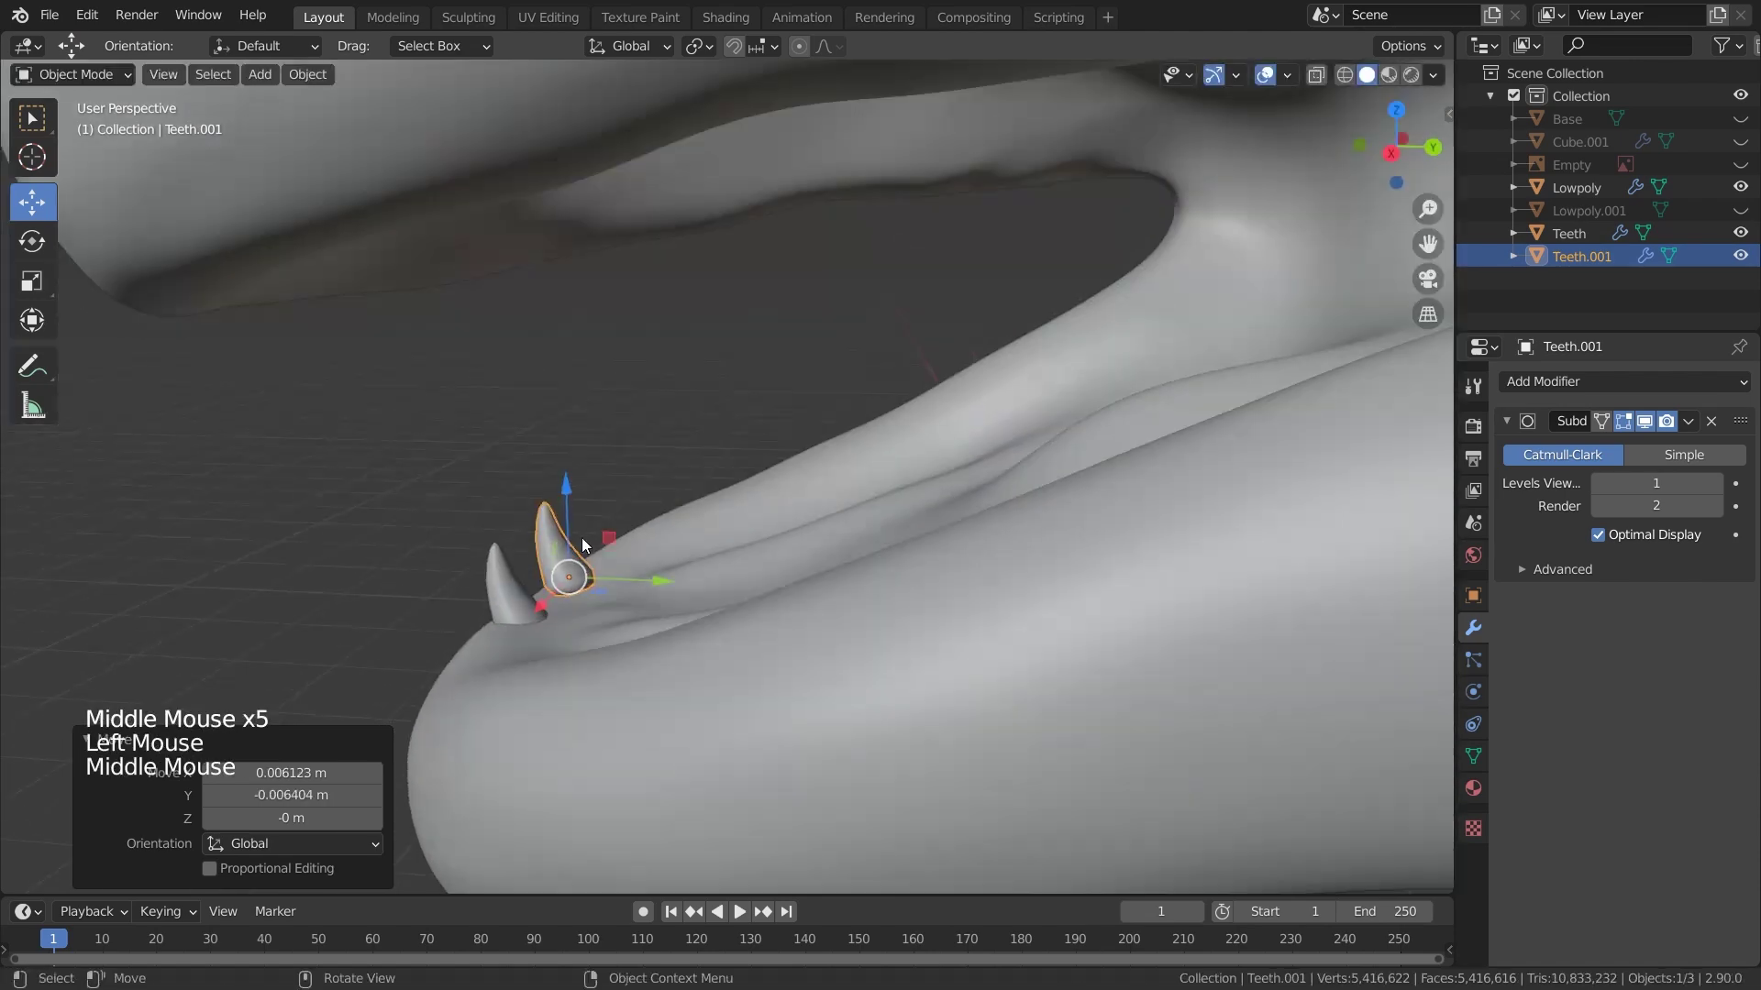
Add further tooth duplicates along the front of the lower jaw and fit them to the gum line
key(KP_3)
key(g)
click(599, 578)
key(shift+d)
click(778, 510)
middle_drag(778, 510, 642, 551)
drag(797, 601, 587, 587)
click(522, 568)
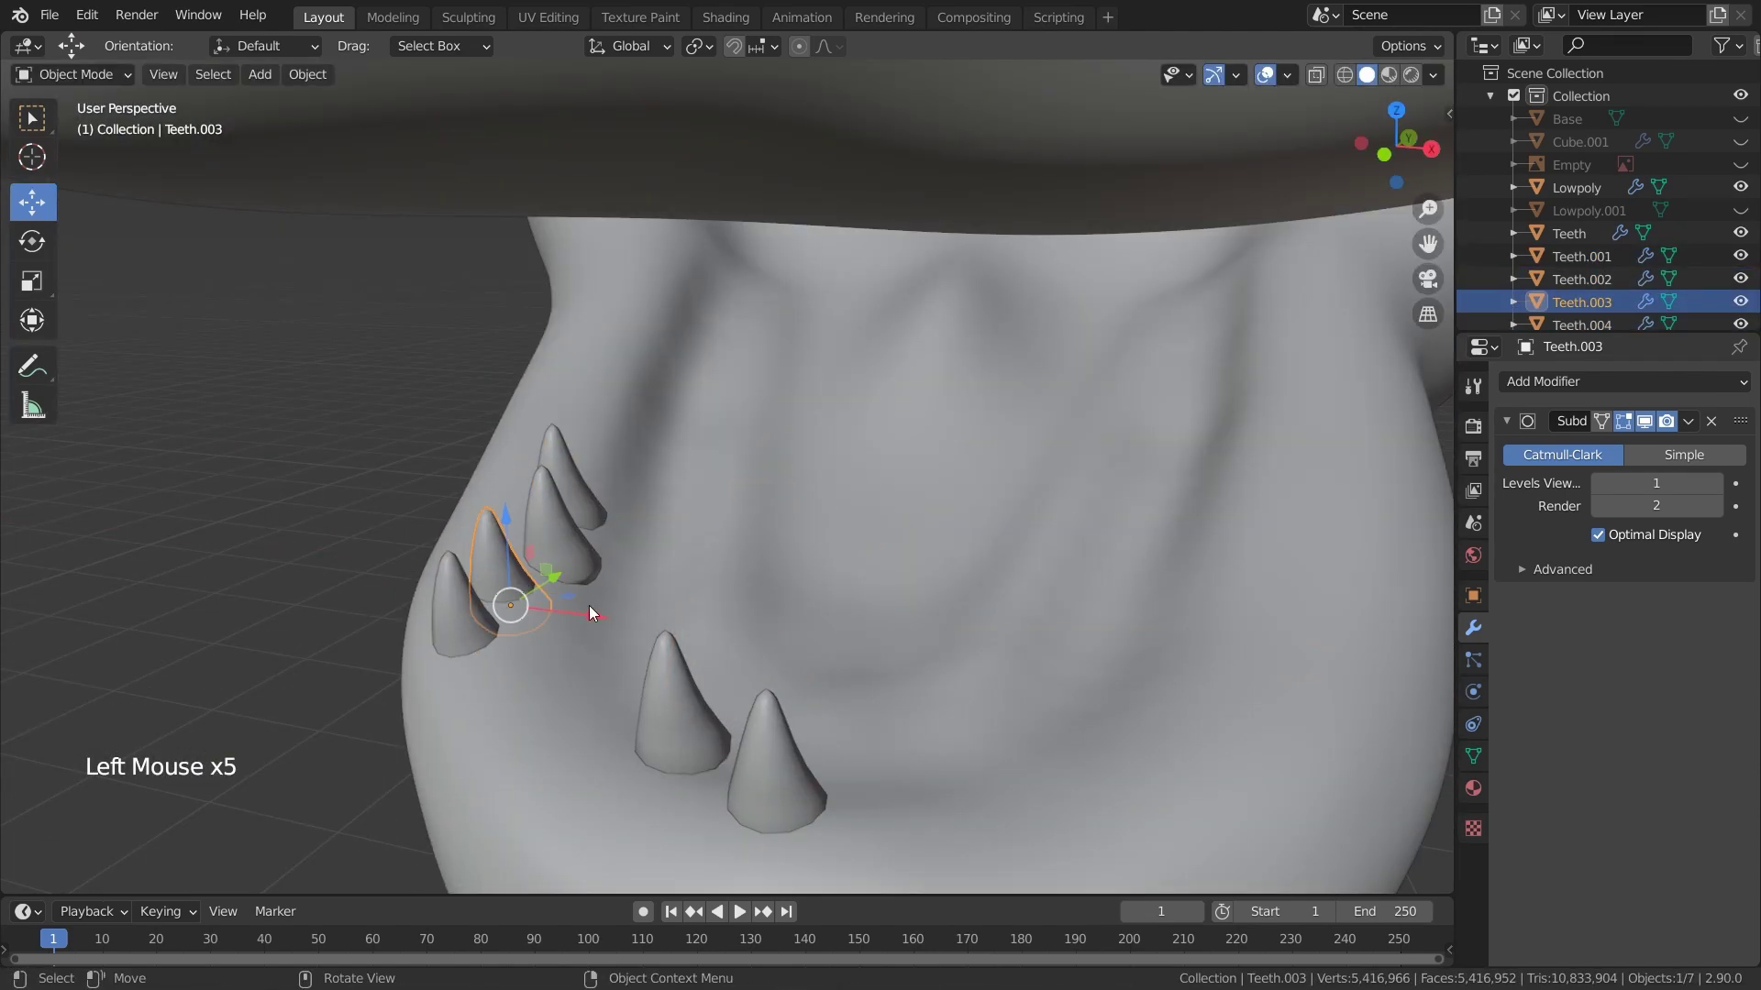
Select a pair of teeth and duplicate it repeatedly back along the lower jaw toward the mouth corner
scroll(900, 668, down, 5)
scroll(899, 669, up, 2)
shift+click(458, 678)
middle_drag(458, 679, 434, 726)
key(KP_3)
key(shift+d)
click(903, 431)
key(shift+d)
key(shift+d)
key(shift+d)
scroll(1034, 263, down, 3)
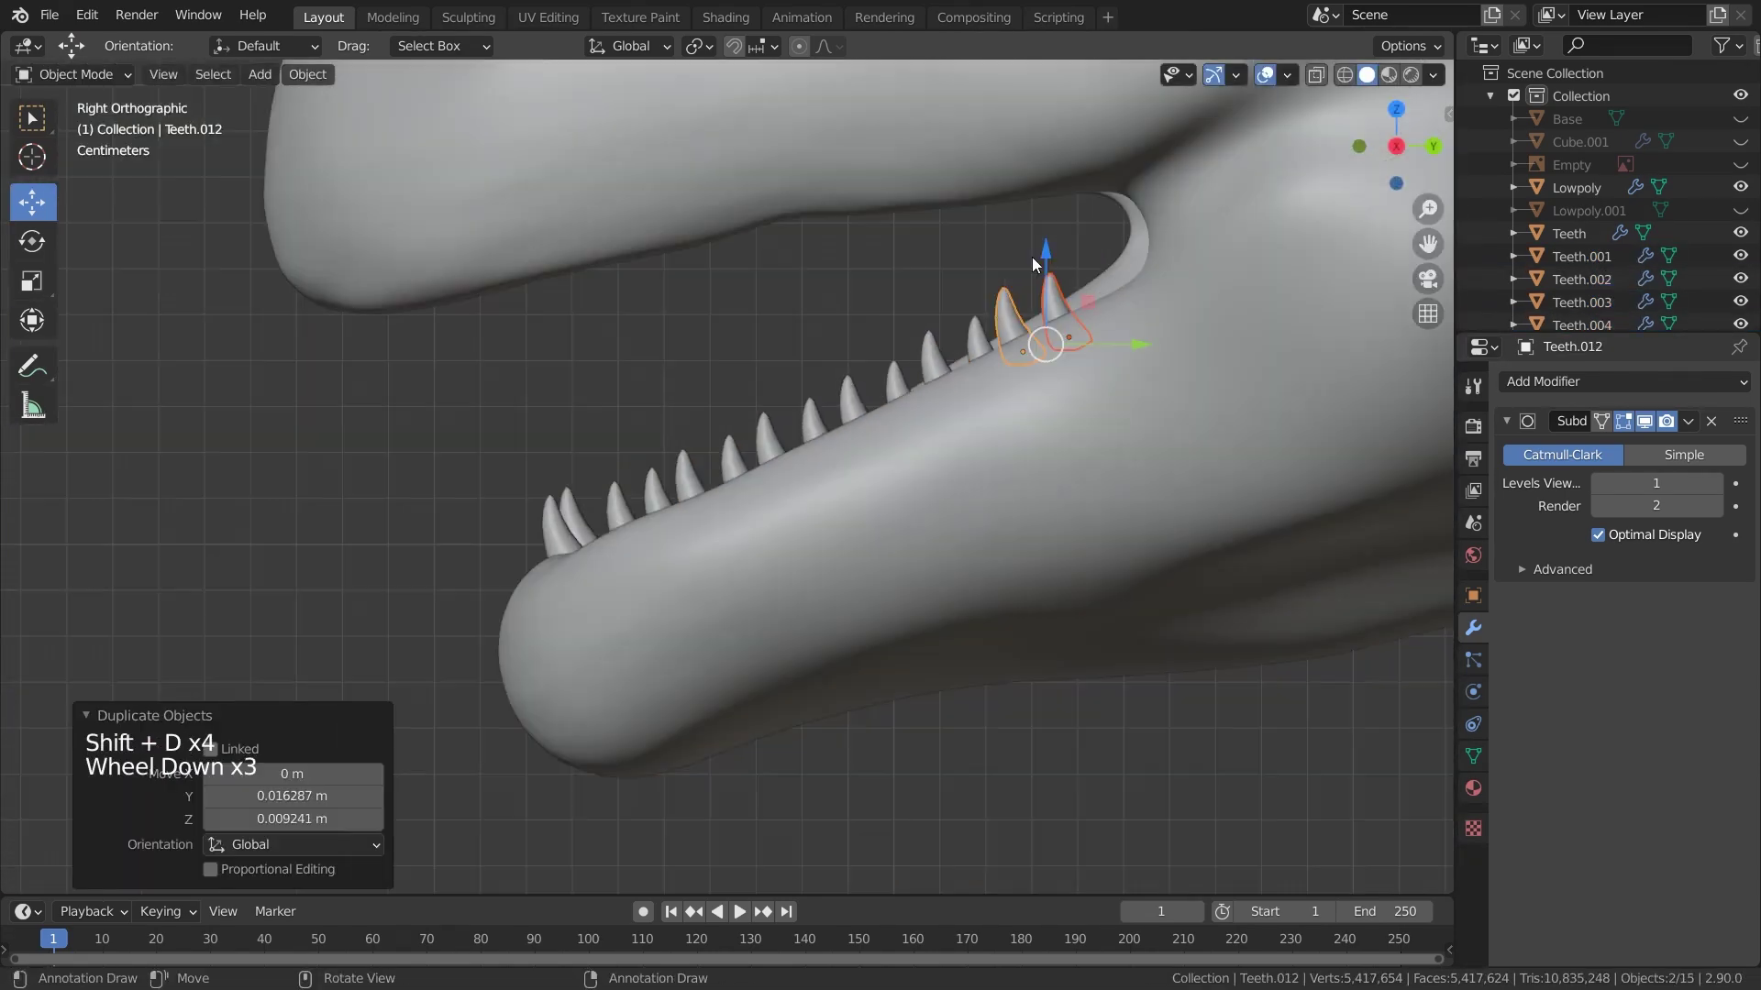
Shift the rear lower teeth onto the gum and delete the two surplus teeth
scroll(1033, 264, up, 5)
middle_drag(917, 385, 684, 496)
click(591, 560)
click(615, 431)
drag(668, 431, 554, 431)
middle_drag(642, 320, 821, 601)
key(Delete)
click(664, 275)
key(Delete)
Fine-tune the positions of individual lower teeth so the row follows the curve of the jaw
scroll(820, 601, up, 6)
click(839, 656)
drag(839, 656, 816, 655)
scroll(820, 601, up, 1)
middle_drag(820, 600, 917, 541)
drag(697, 575, 733, 568)
middle_drag(932, 550, 641, 550)
Select all the lower jaw teeth and join them into one object
ctrl+click(601, 564)
shift+click(576, 587)
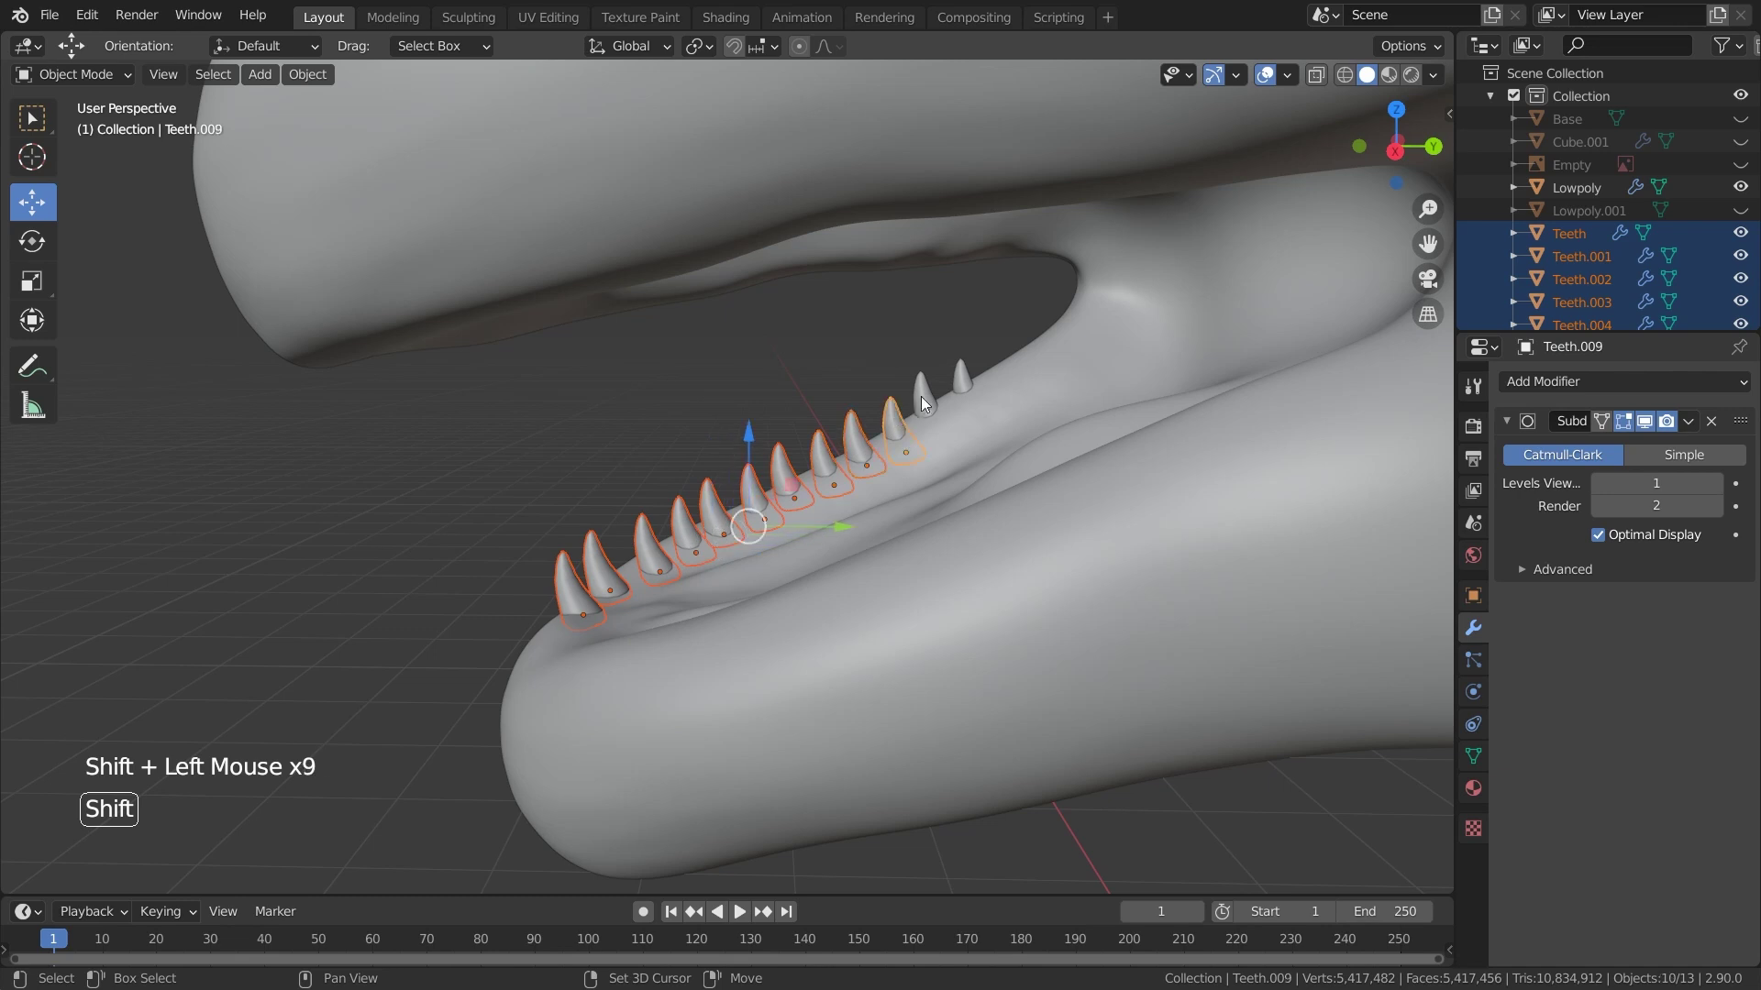
key(ctrl+j)
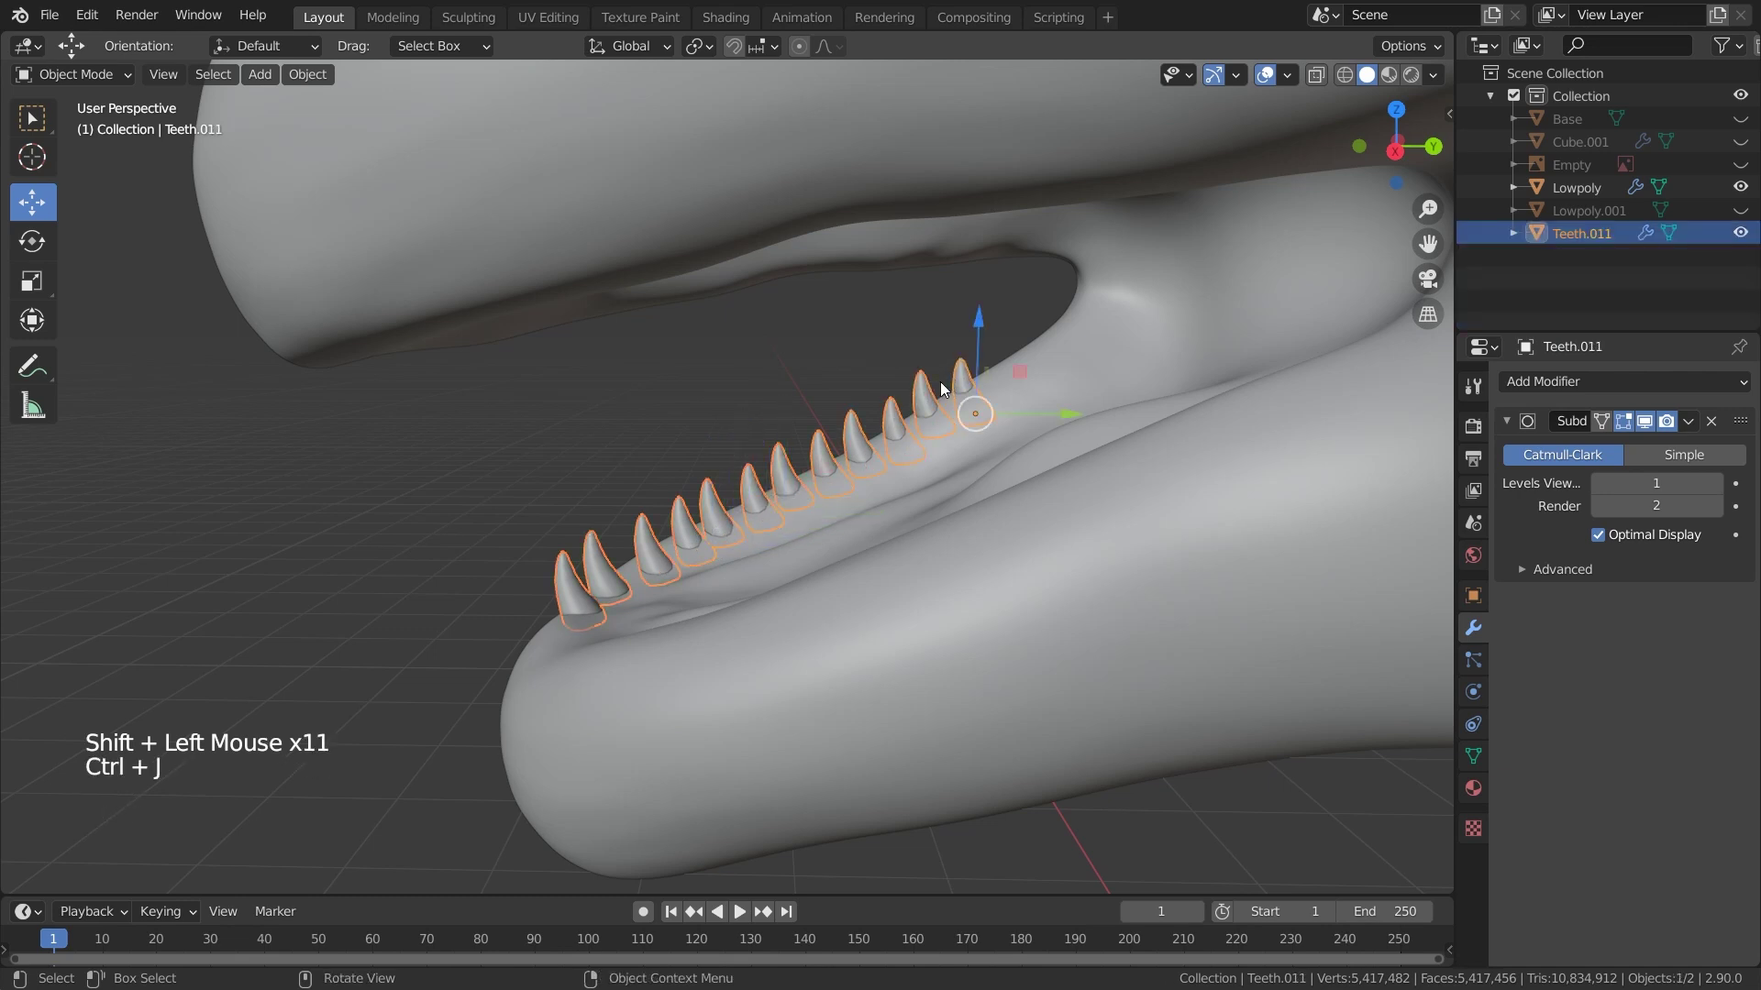
scroll(800, 392, down, 3)
middle_drag(799, 392, 1702, 336)
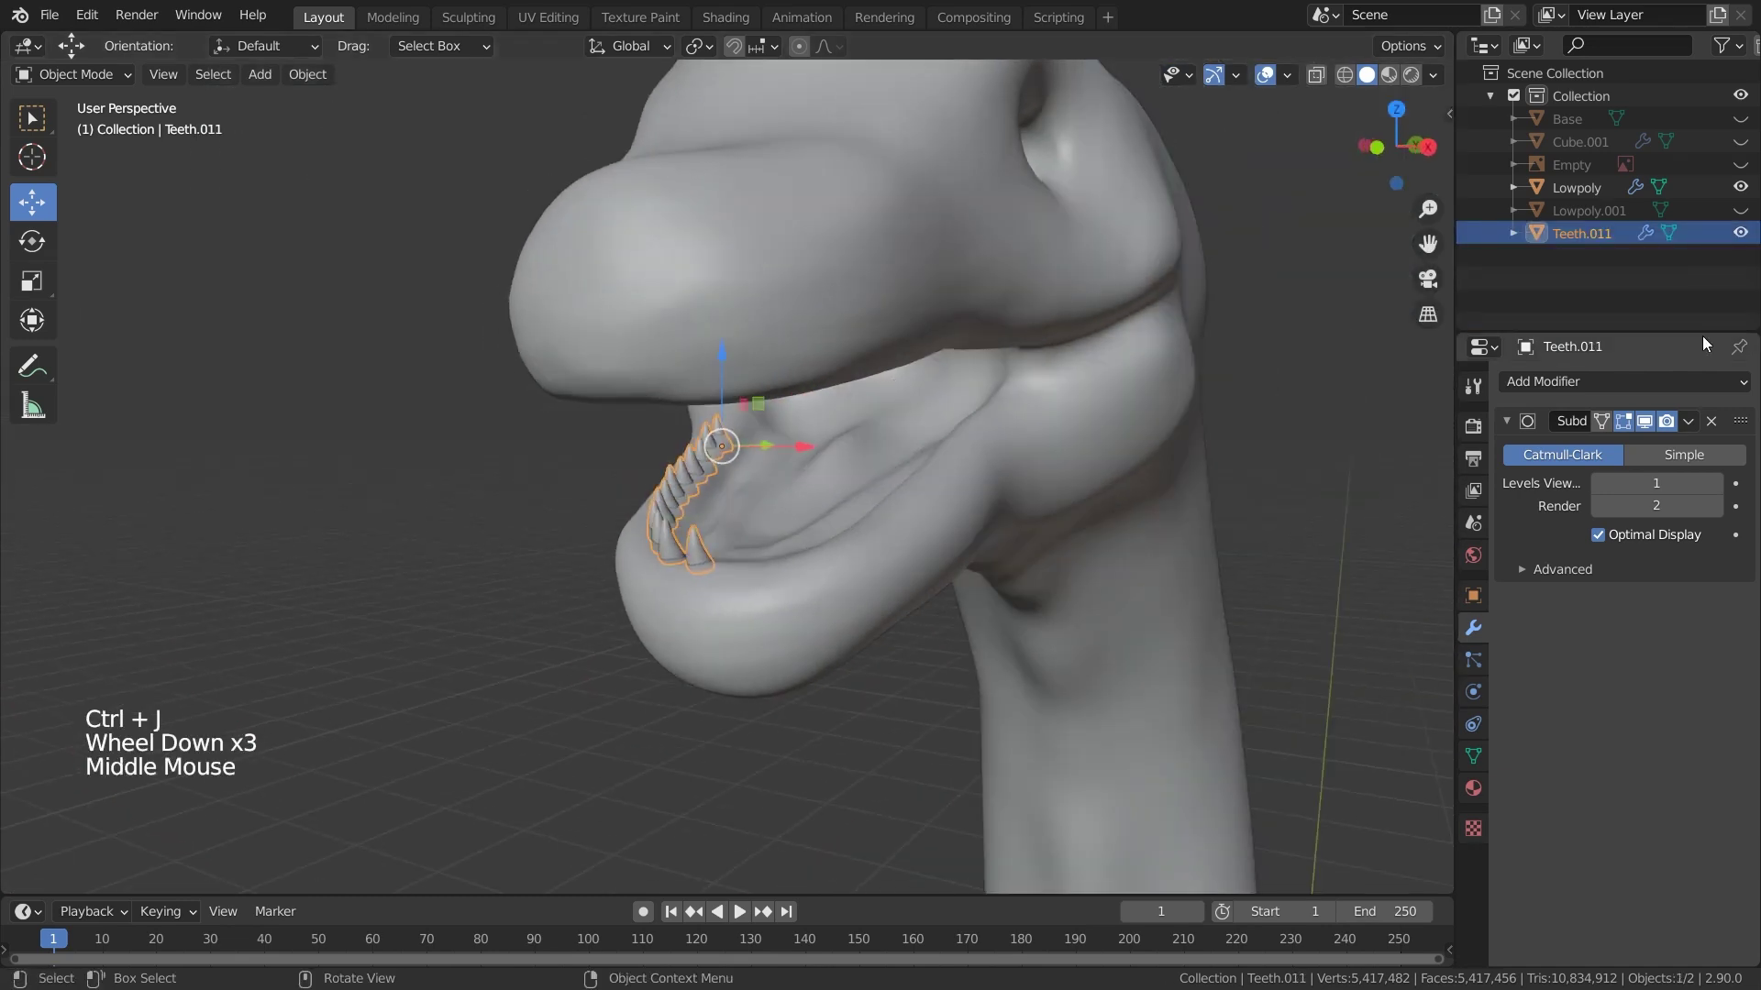
Hide the teeth's subdivision in the viewport and add a Mirror modifier on X with Lowpoly as mirror object
click(422, 550)
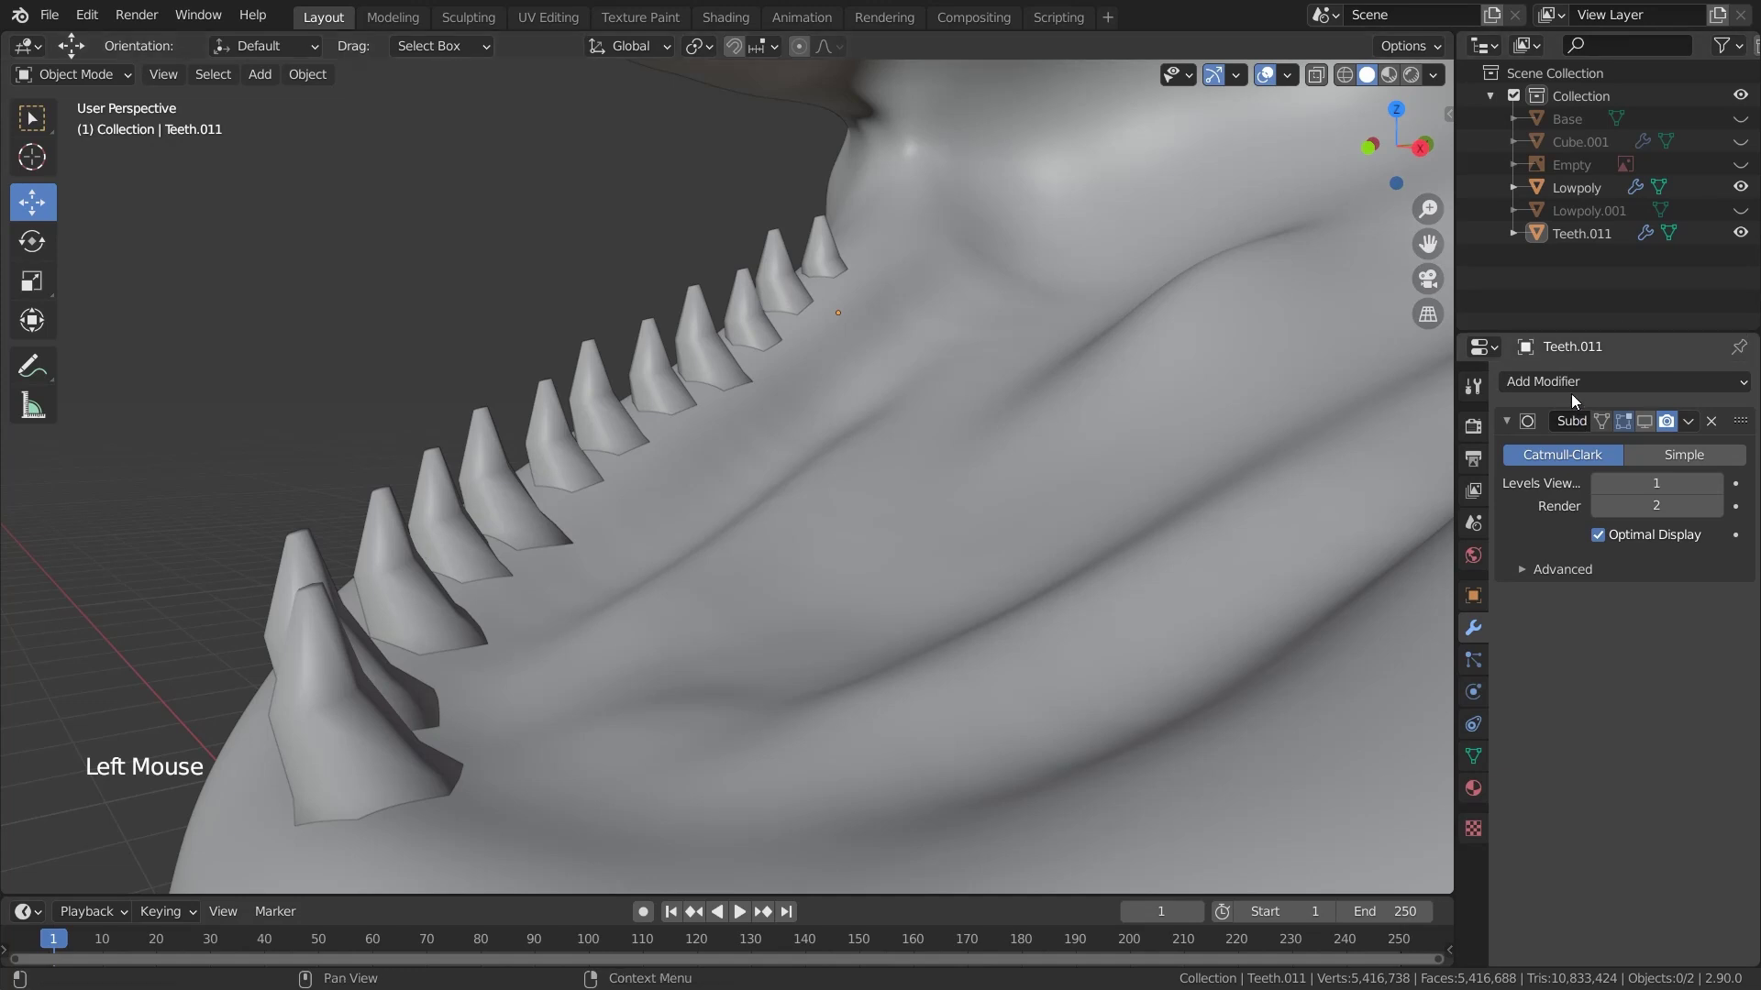
click(1571, 393)
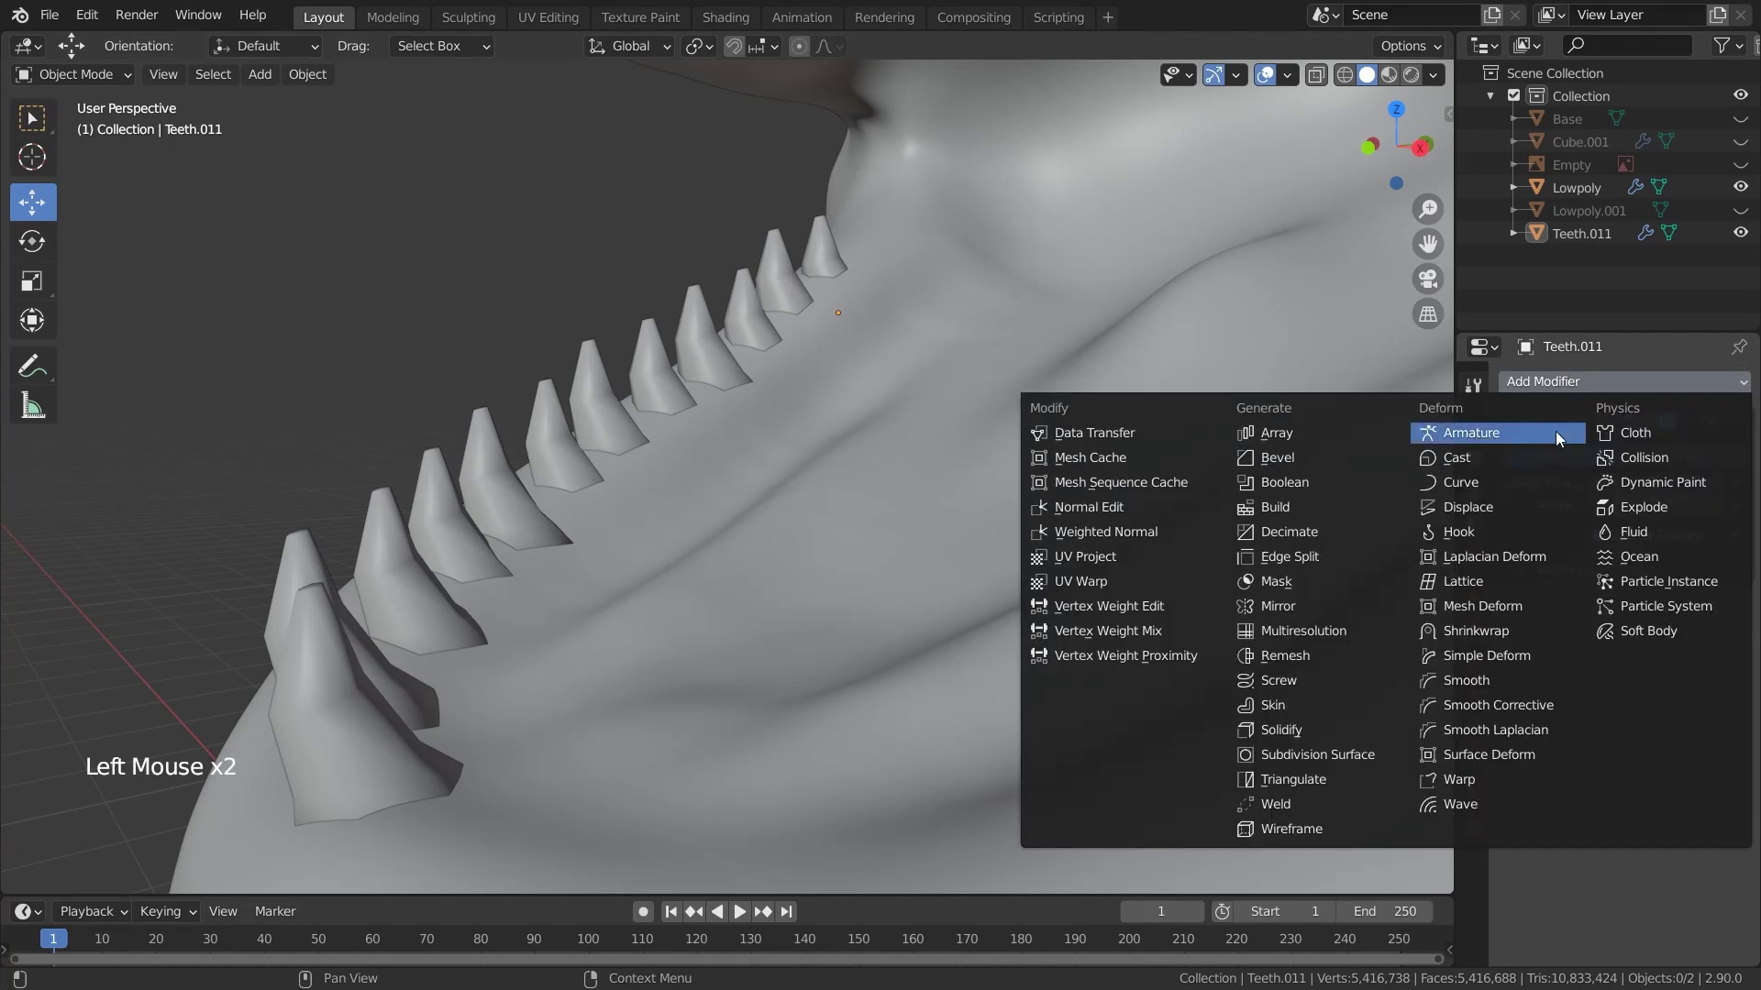
click(1328, 607)
scroll(936, 590, down, 3)
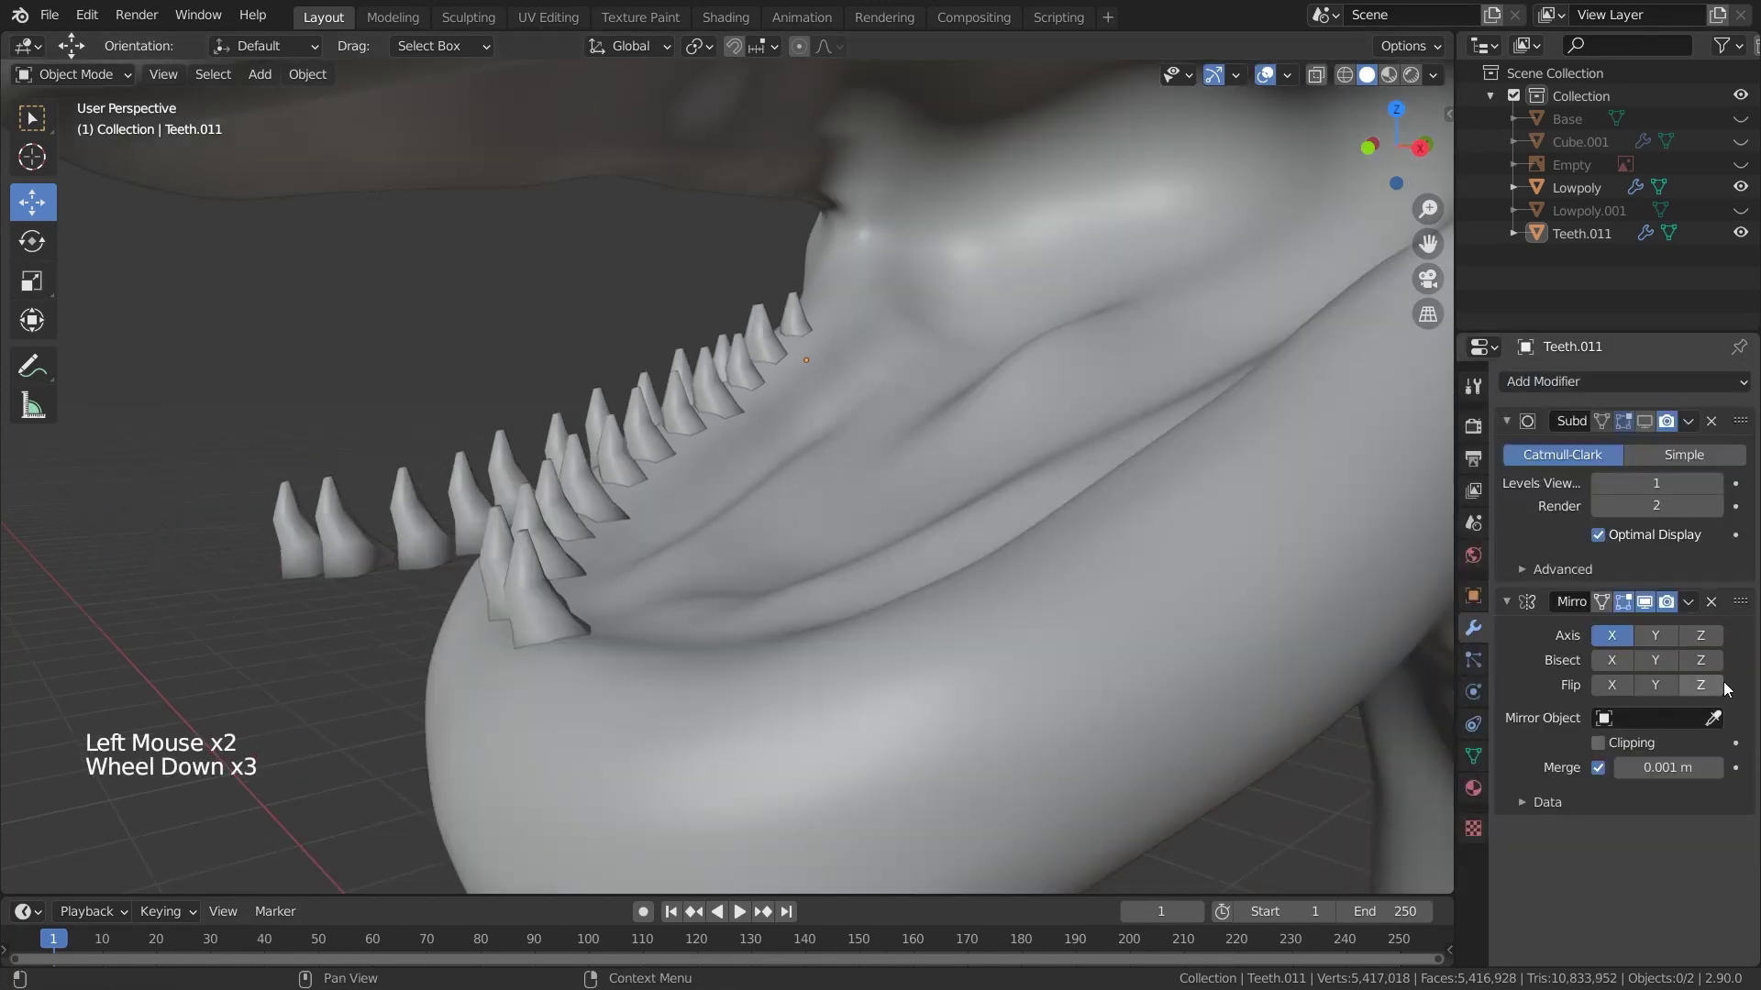
click(1103, 523)
click(856, 471)
scroll(857, 472, down, 3)
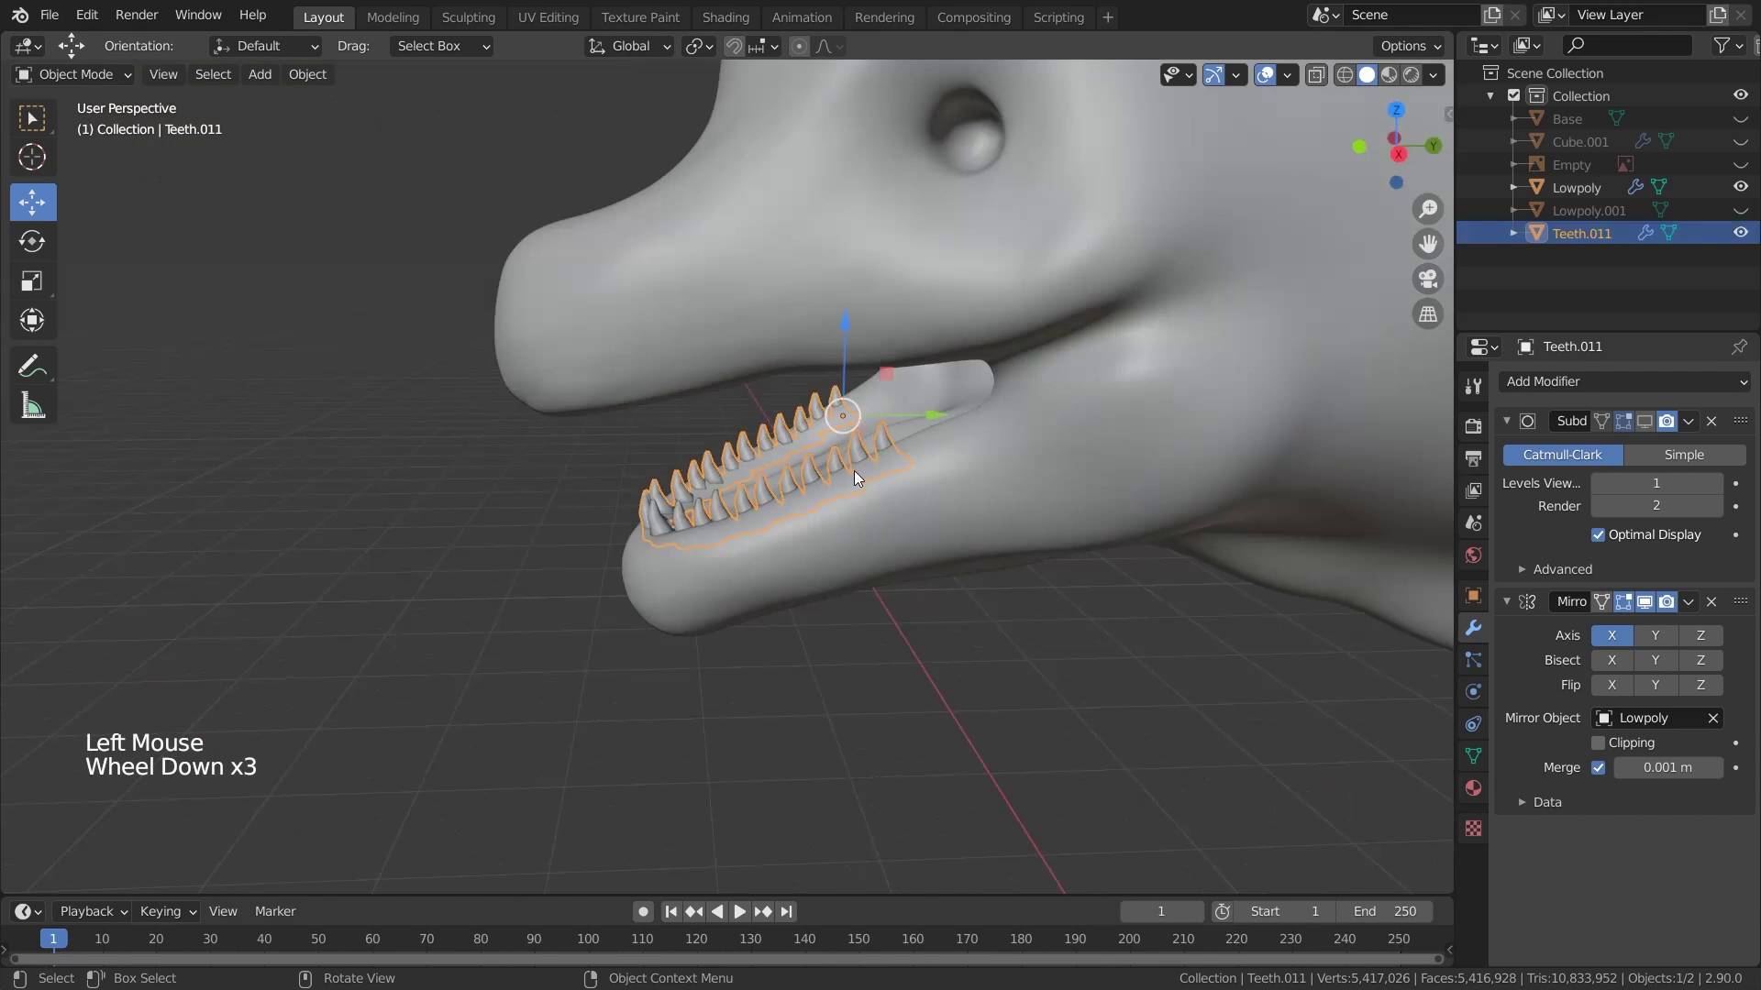
Duplicate the lower teeth in the right view, place the copy near the upper jaw and rotate it about 18.2°
key(KP_1)
key(KP_3)
scroll(725, 464, up, 1)
scroll(725, 465, up, 1)
key(shift+d)
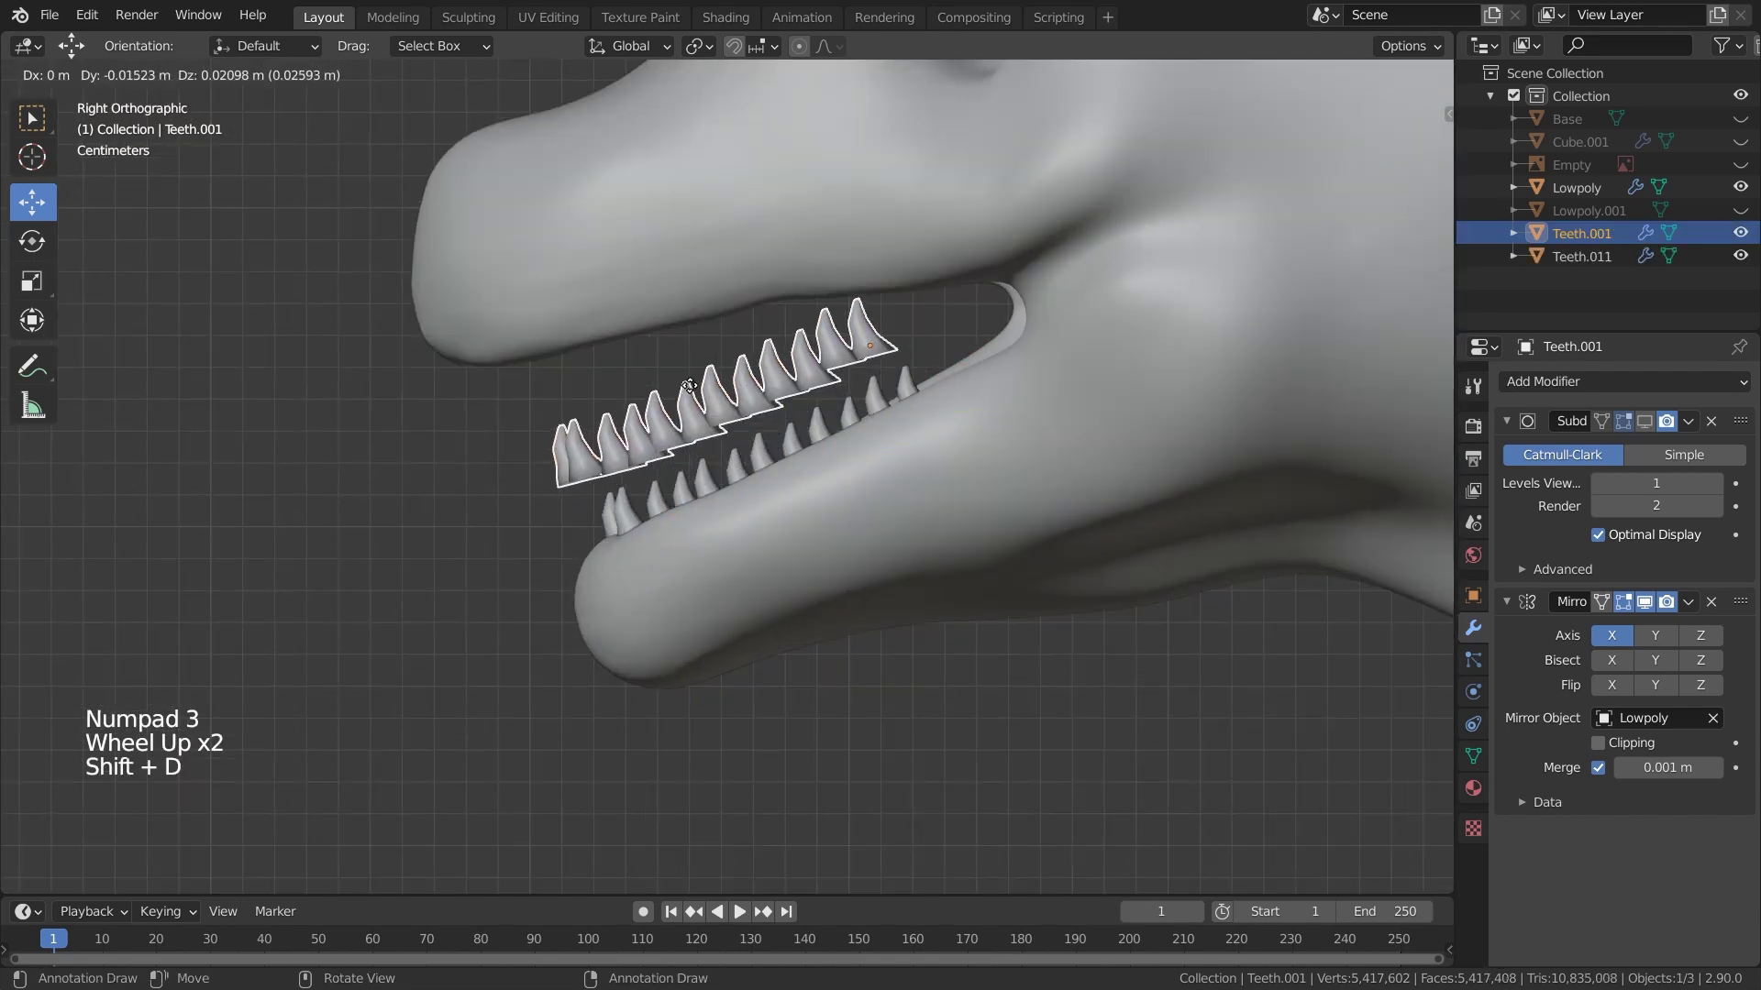
right_click(668, 362)
key(r)
click(832, 279)
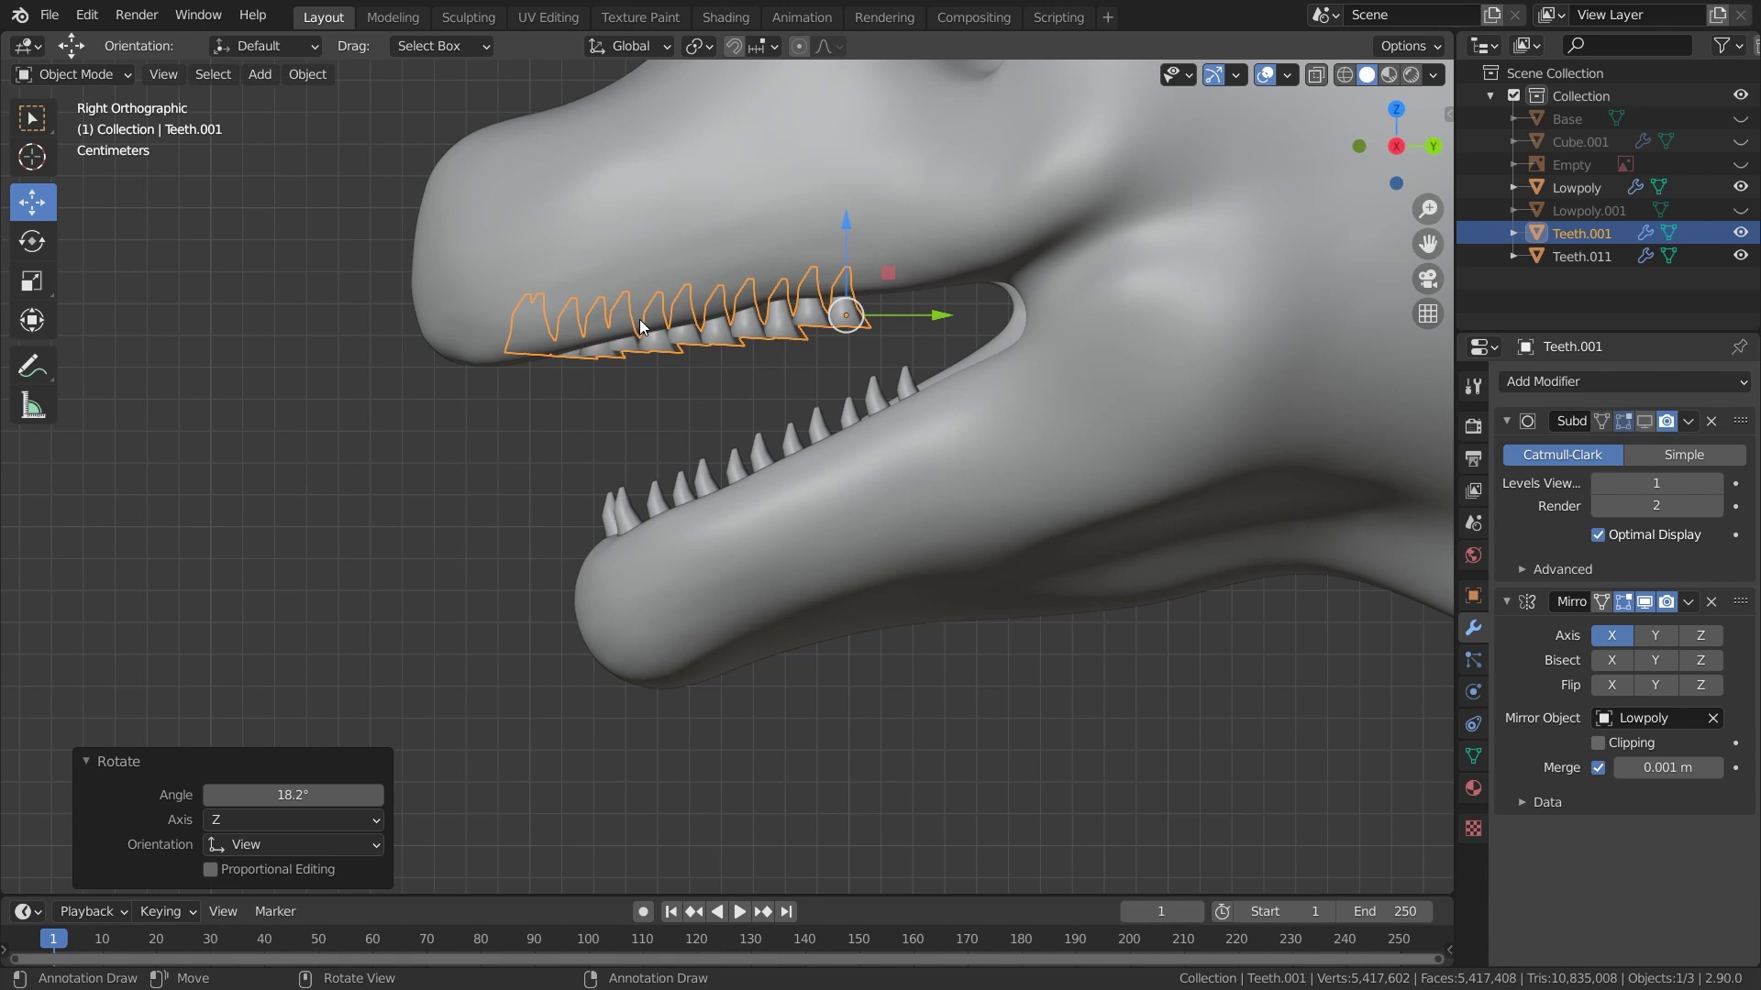
Flip the duplicated teeth along Z with scale -1, rotate them about -16.9° and seat them on the upper jaw
key(s)
key(z)
key(Return)
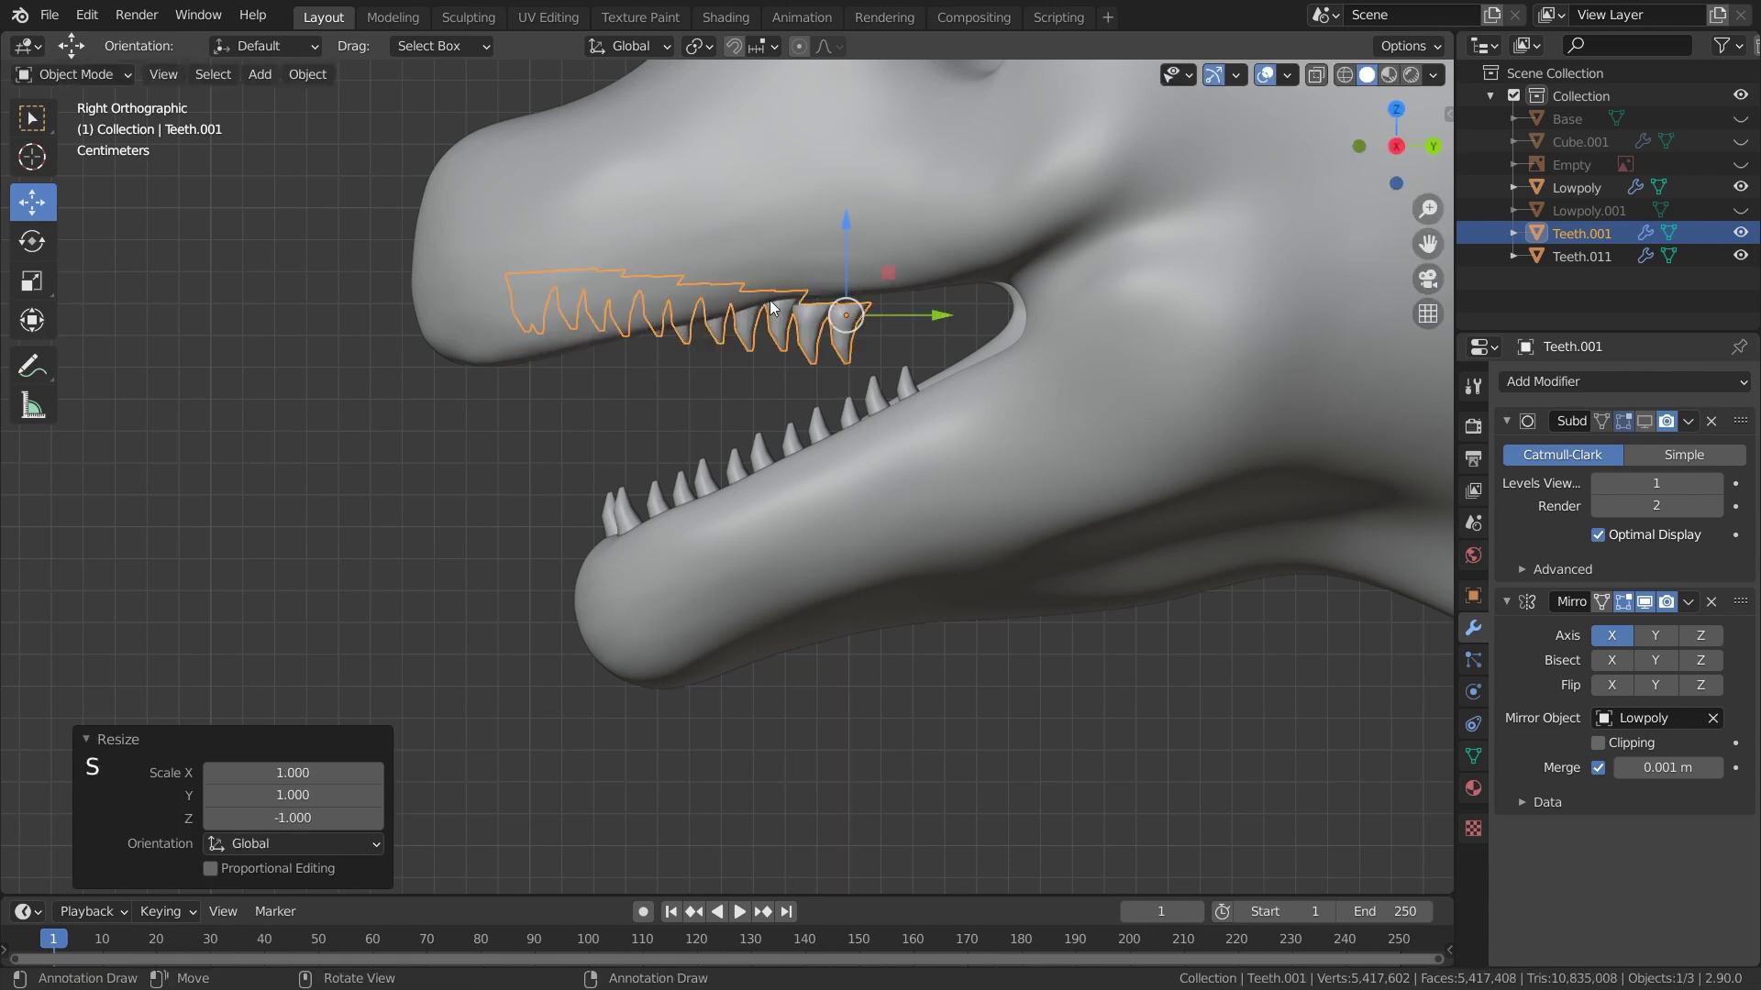
click(573, 284)
key(g)
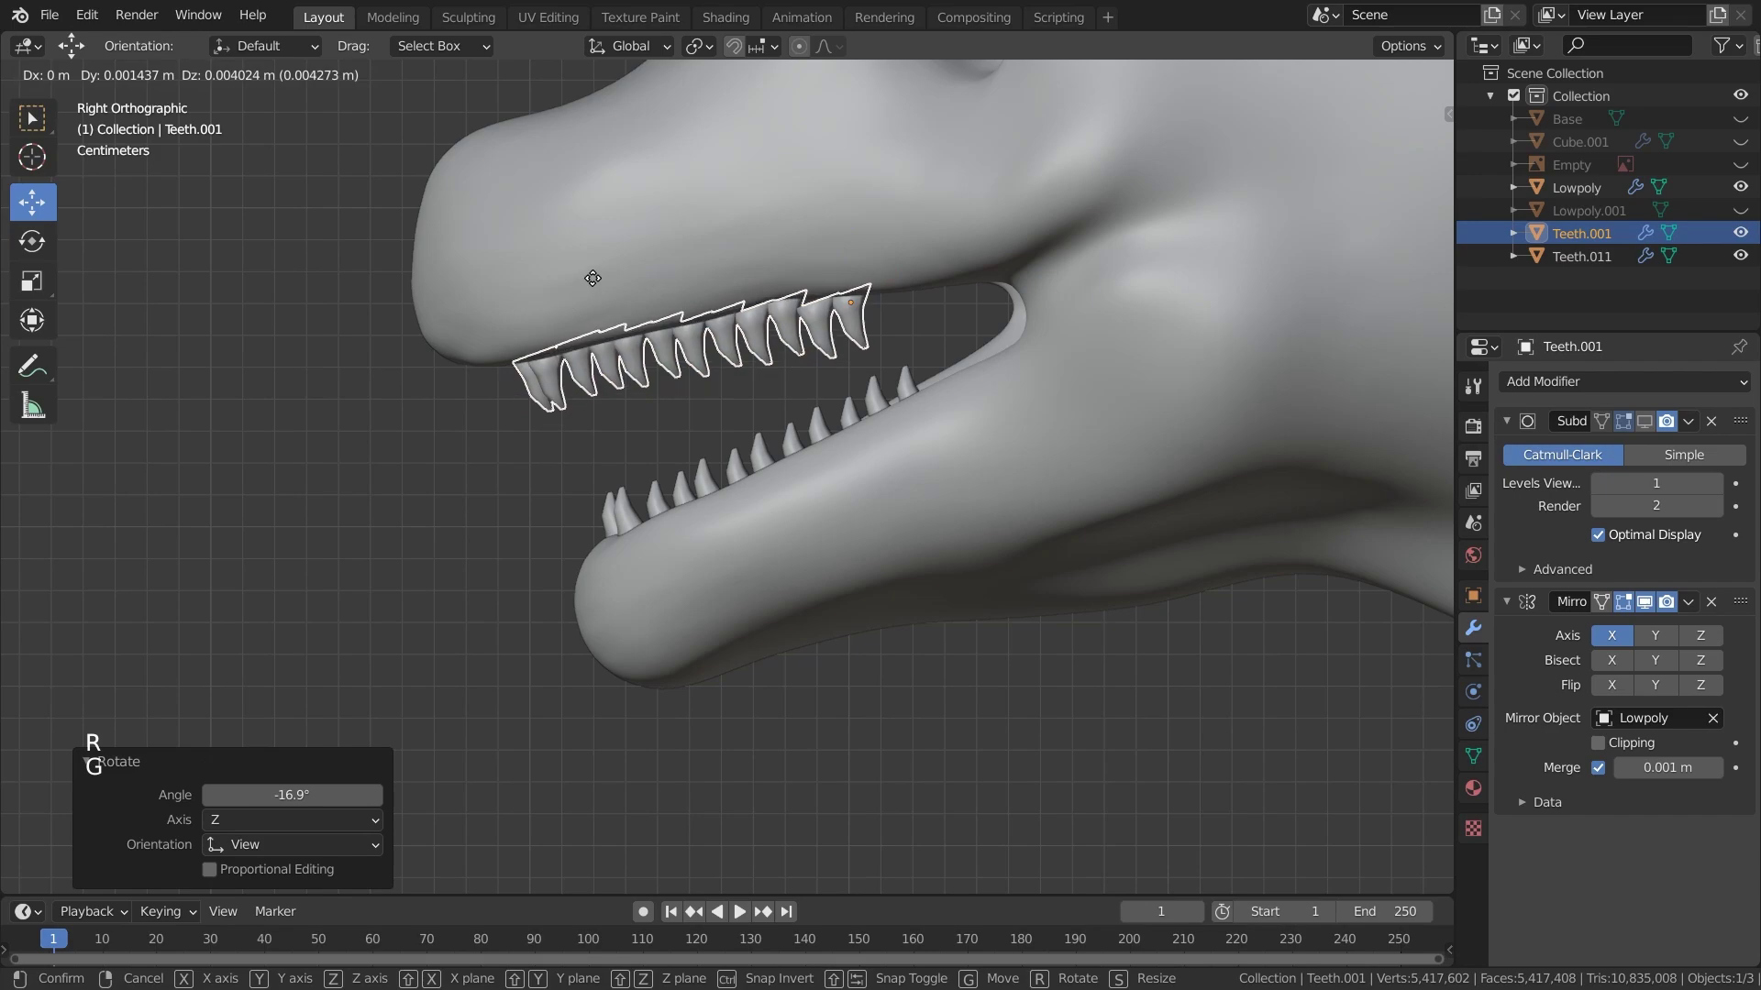
click(563, 264)
In Edit Mode, select all the upper teeth and shift them sideways to fit the upper gum
middle_drag(563, 264, 582, 393)
scroll(1045, 427, up, 3)
key(Tab)
click(449, 146)
scroll(449, 146, down, 4)
key(a)
drag(695, 362, 683, 363)
Duplicate the frontmost upper tooth and place the copy in the front gap of the upper jaw
click(858, 129)
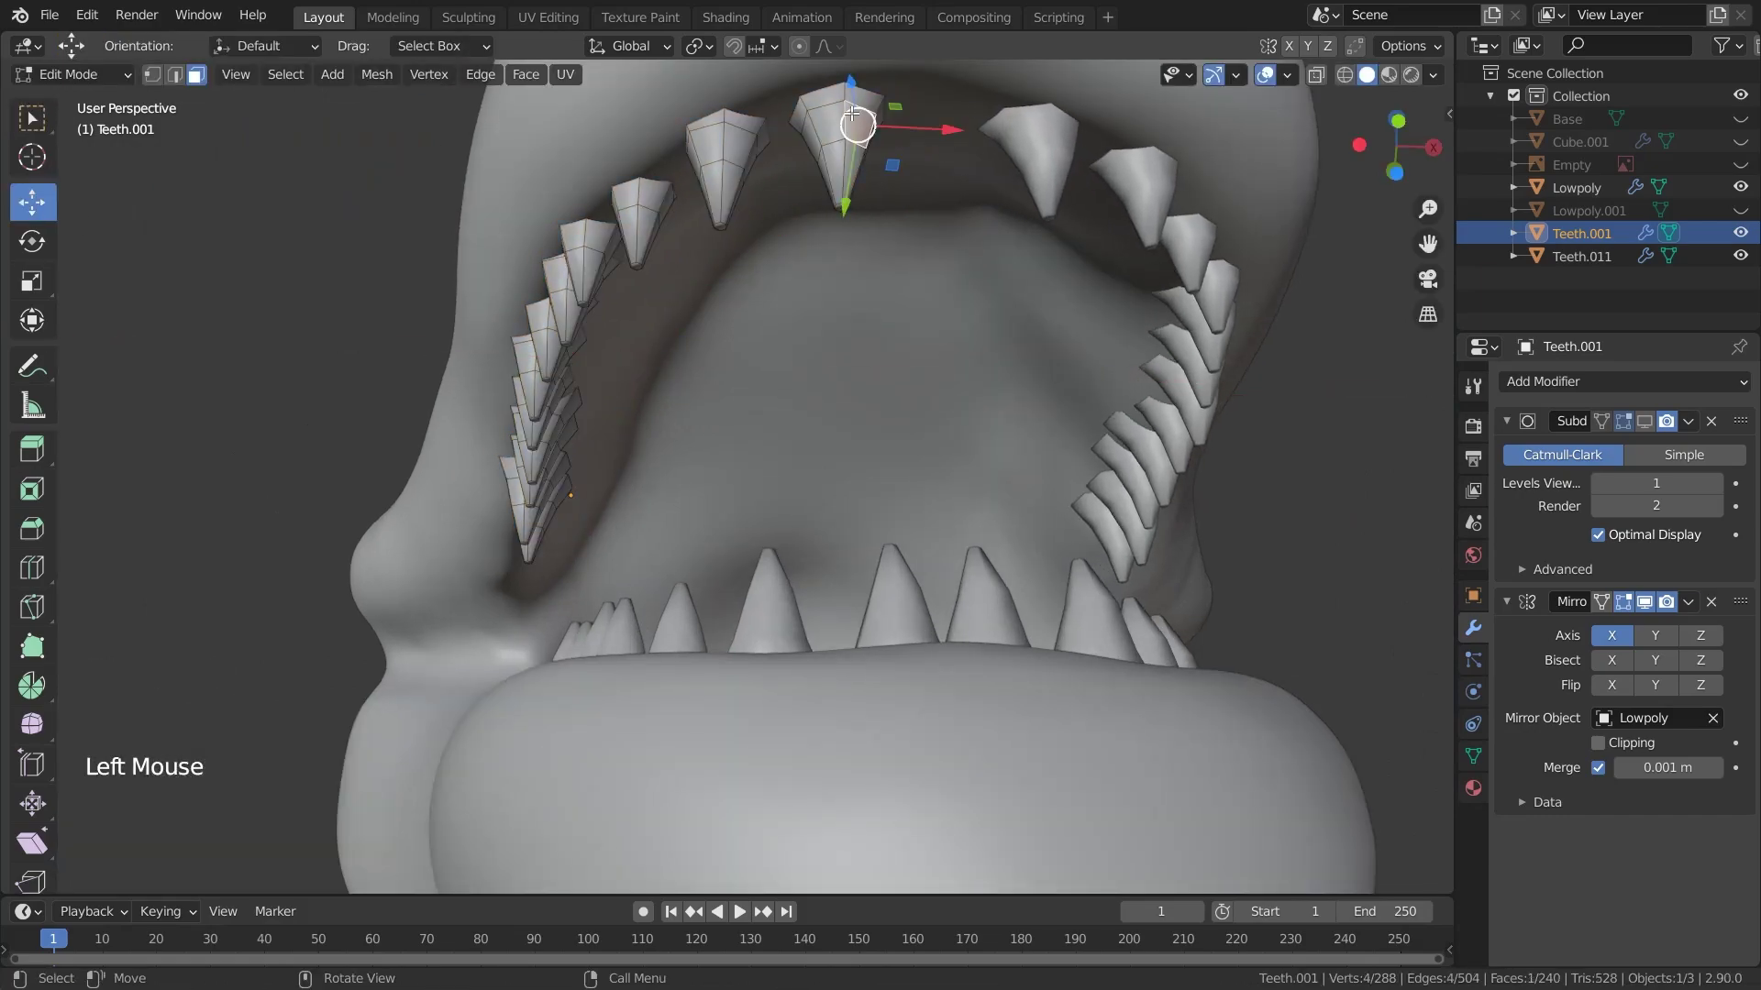
key(l)
key(shift+d)
click(904, 145)
scroll(779, 184, down, 2)
Select the linked geometry of the rear upper teeth, undo the last change and adjust the teeth's position along the jaw
scroll(780, 239, up, 6)
middle_drag(779, 238, 925, 200)
key(l)
key(l)
key(l)
key(l)
middle_drag(605, 229, 697, 276)
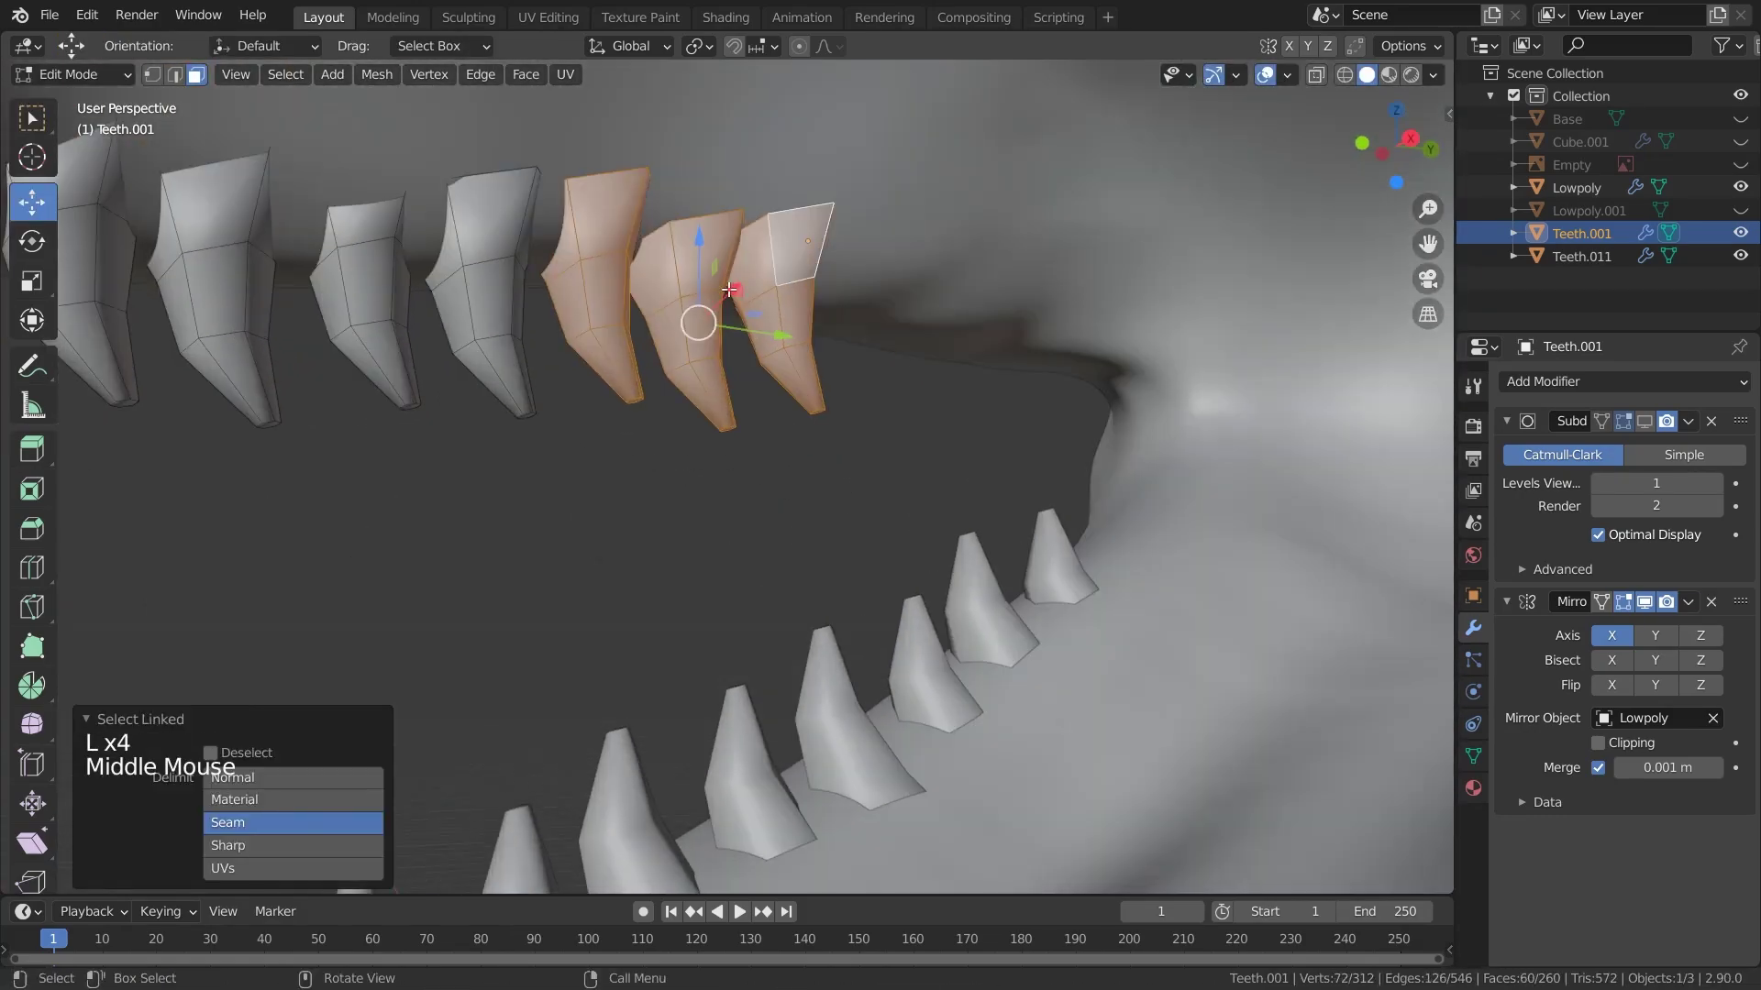
key(ctrl+z)
drag(445, 280, 480, 275)
Select individual upper teeth by linked geometry and nudge them into place on the gum
scroll(479, 276, down, 3)
click(814, 541)
key(l)
drag(871, 532, 855, 528)
key(l)
middle_drag(855, 527, 687, 381)
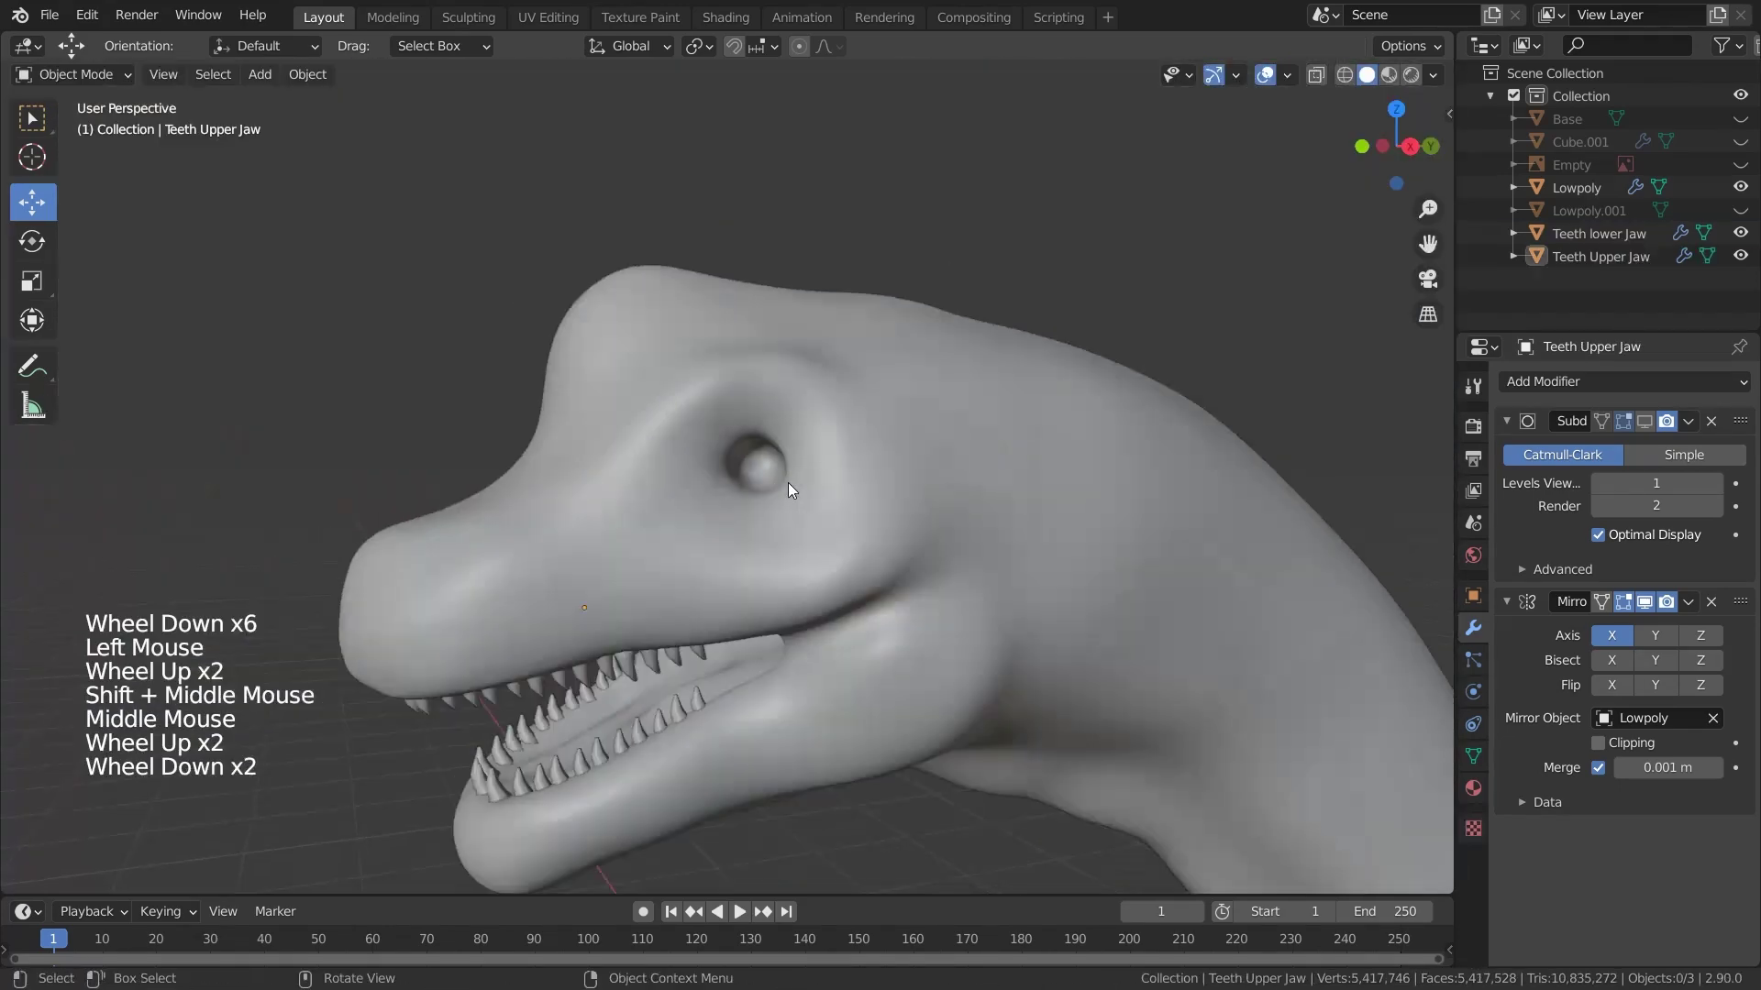
Place the 3D cursor at the eye socket and add a UV sphere with 16 segments and 16 rings
scroll(793, 491, down, 1)
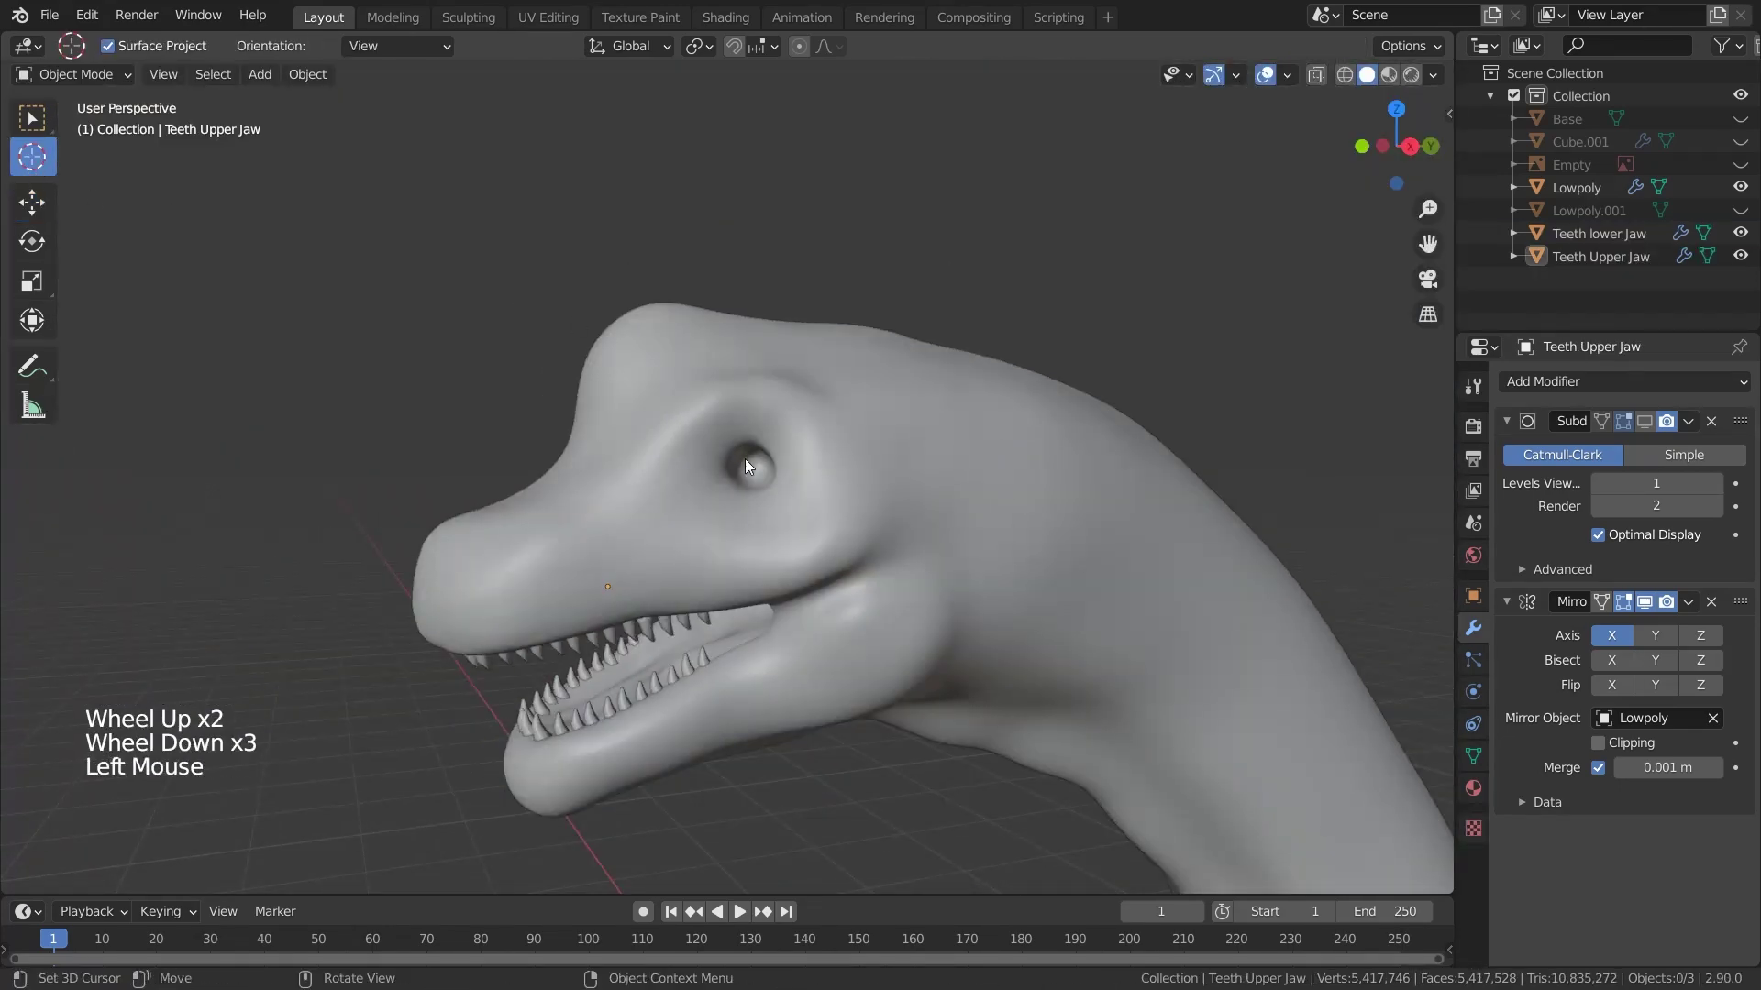
scroll(761, 474, up, 1)
key(shift+a)
click(976, 562)
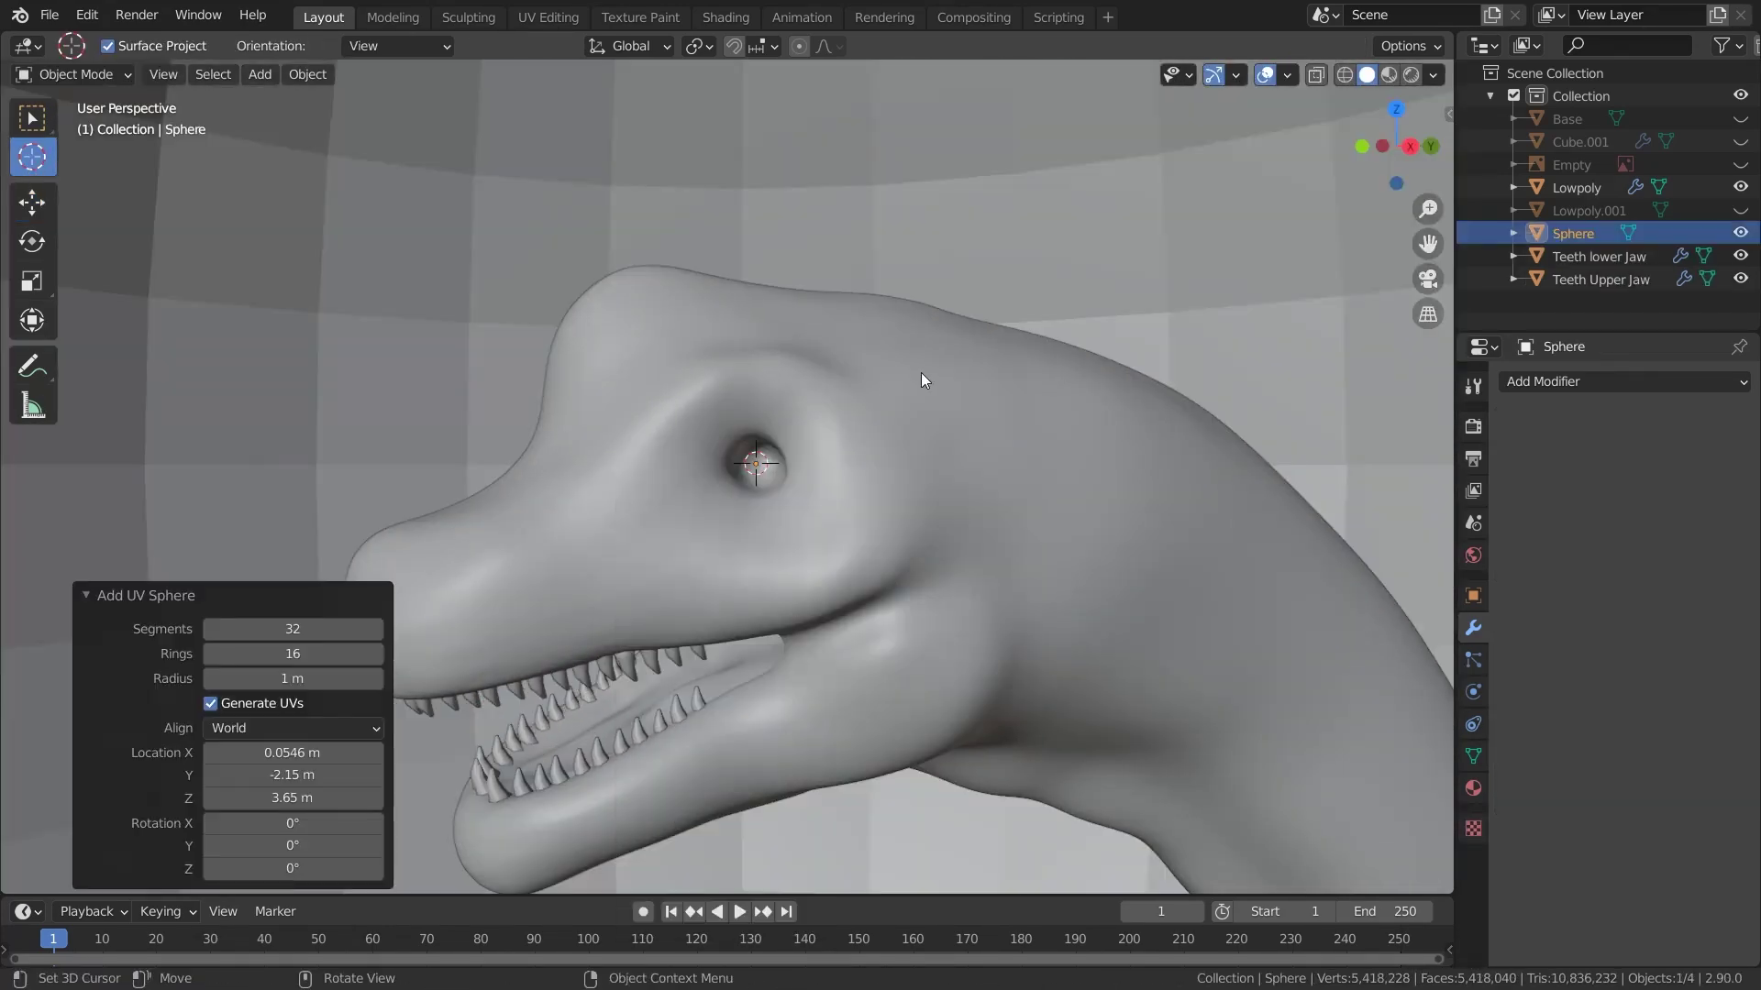
key(Return)
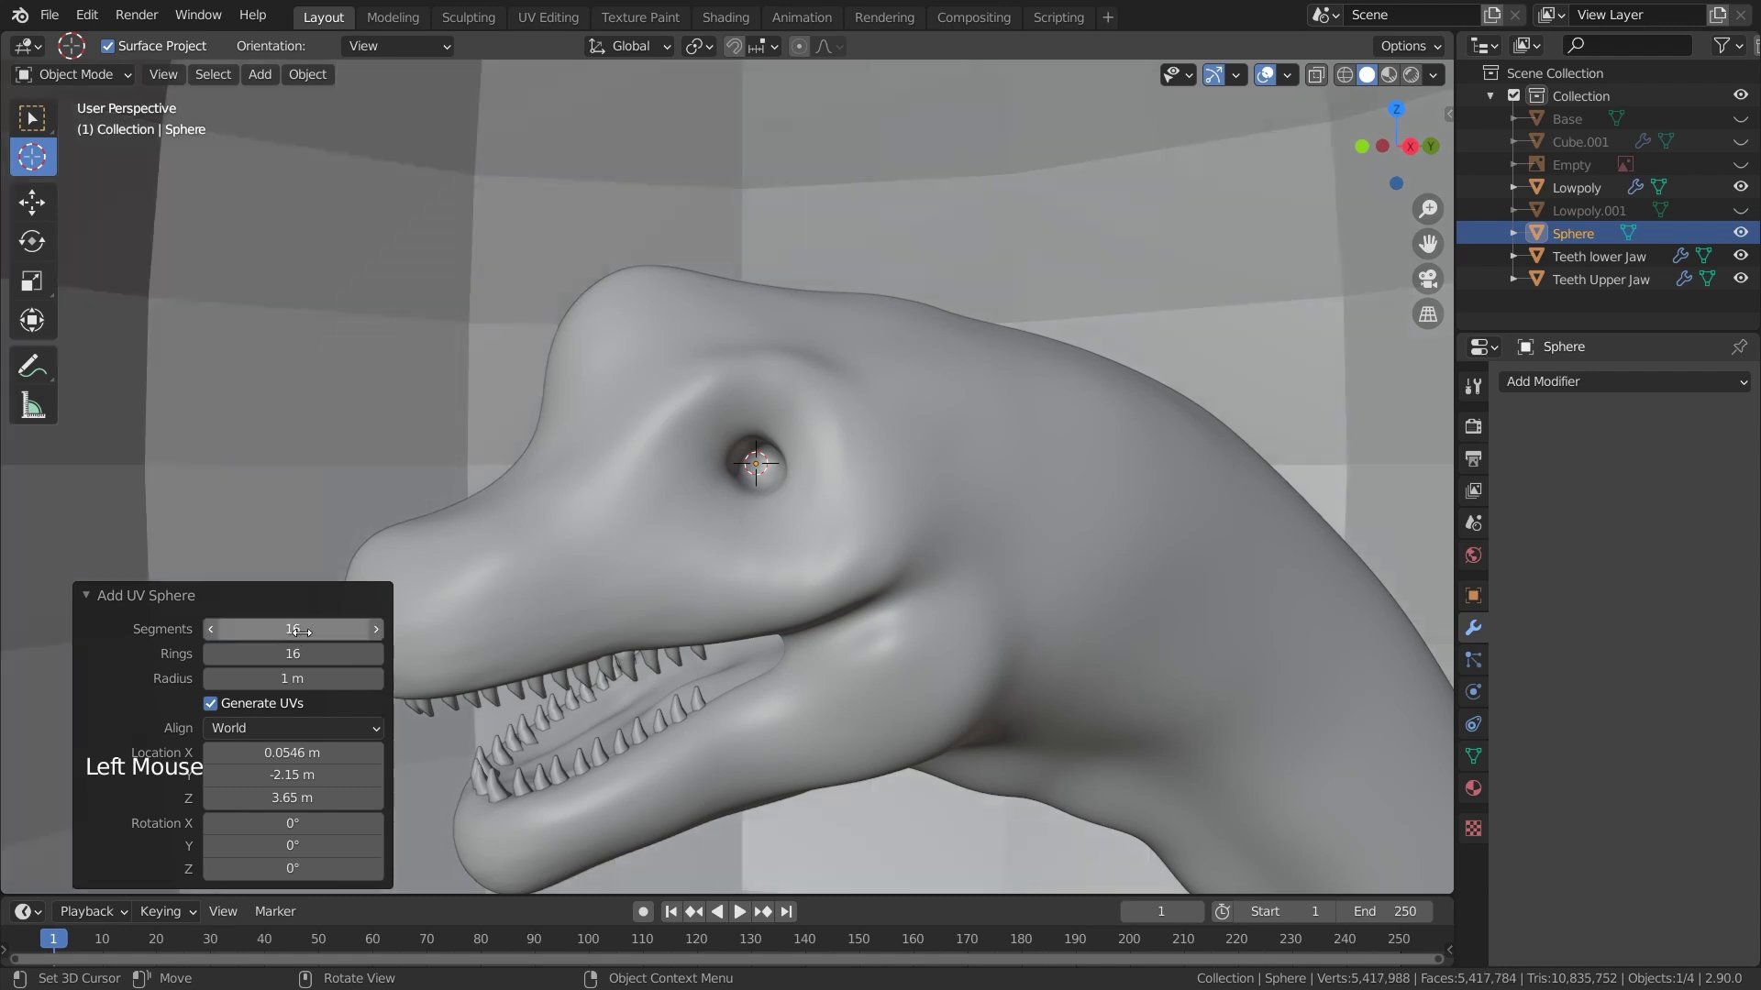
Scale the sphere down to eyeball size and move it forward along Y into the socket
key(s)
click(804, 462)
key(s)
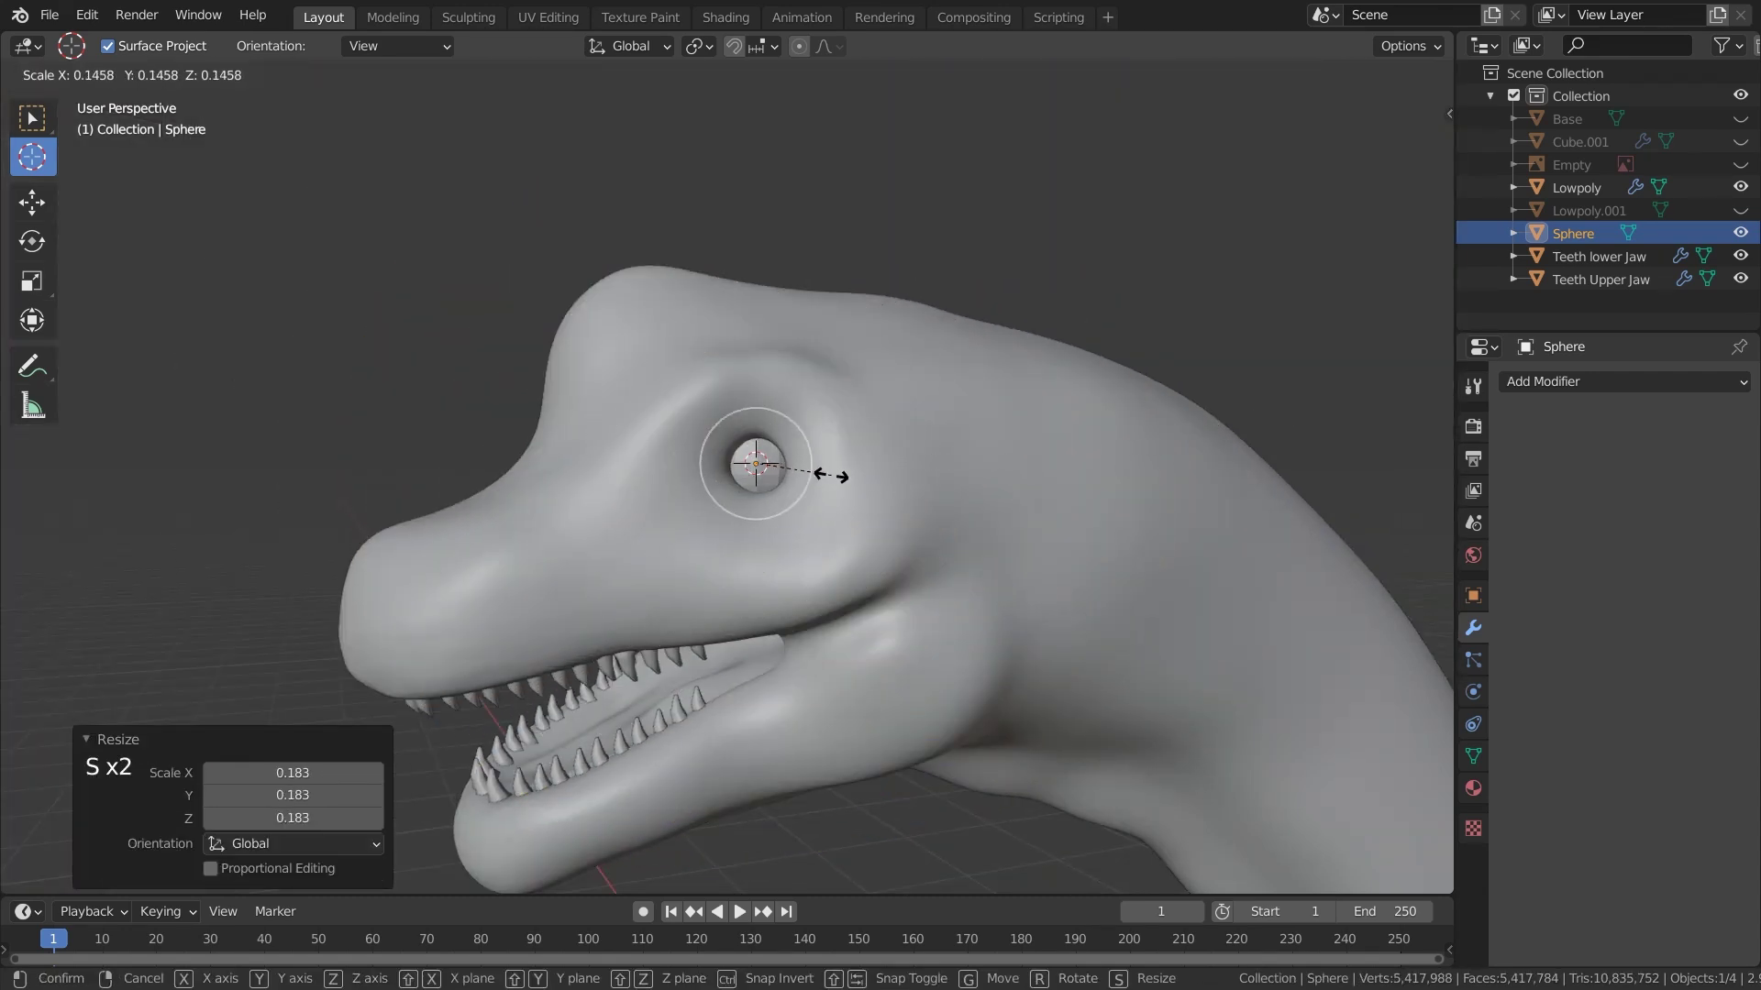
click(792, 476)
middle_drag(793, 477, 953, 463)
scroll(953, 464, up, 1)
key(KP_3)
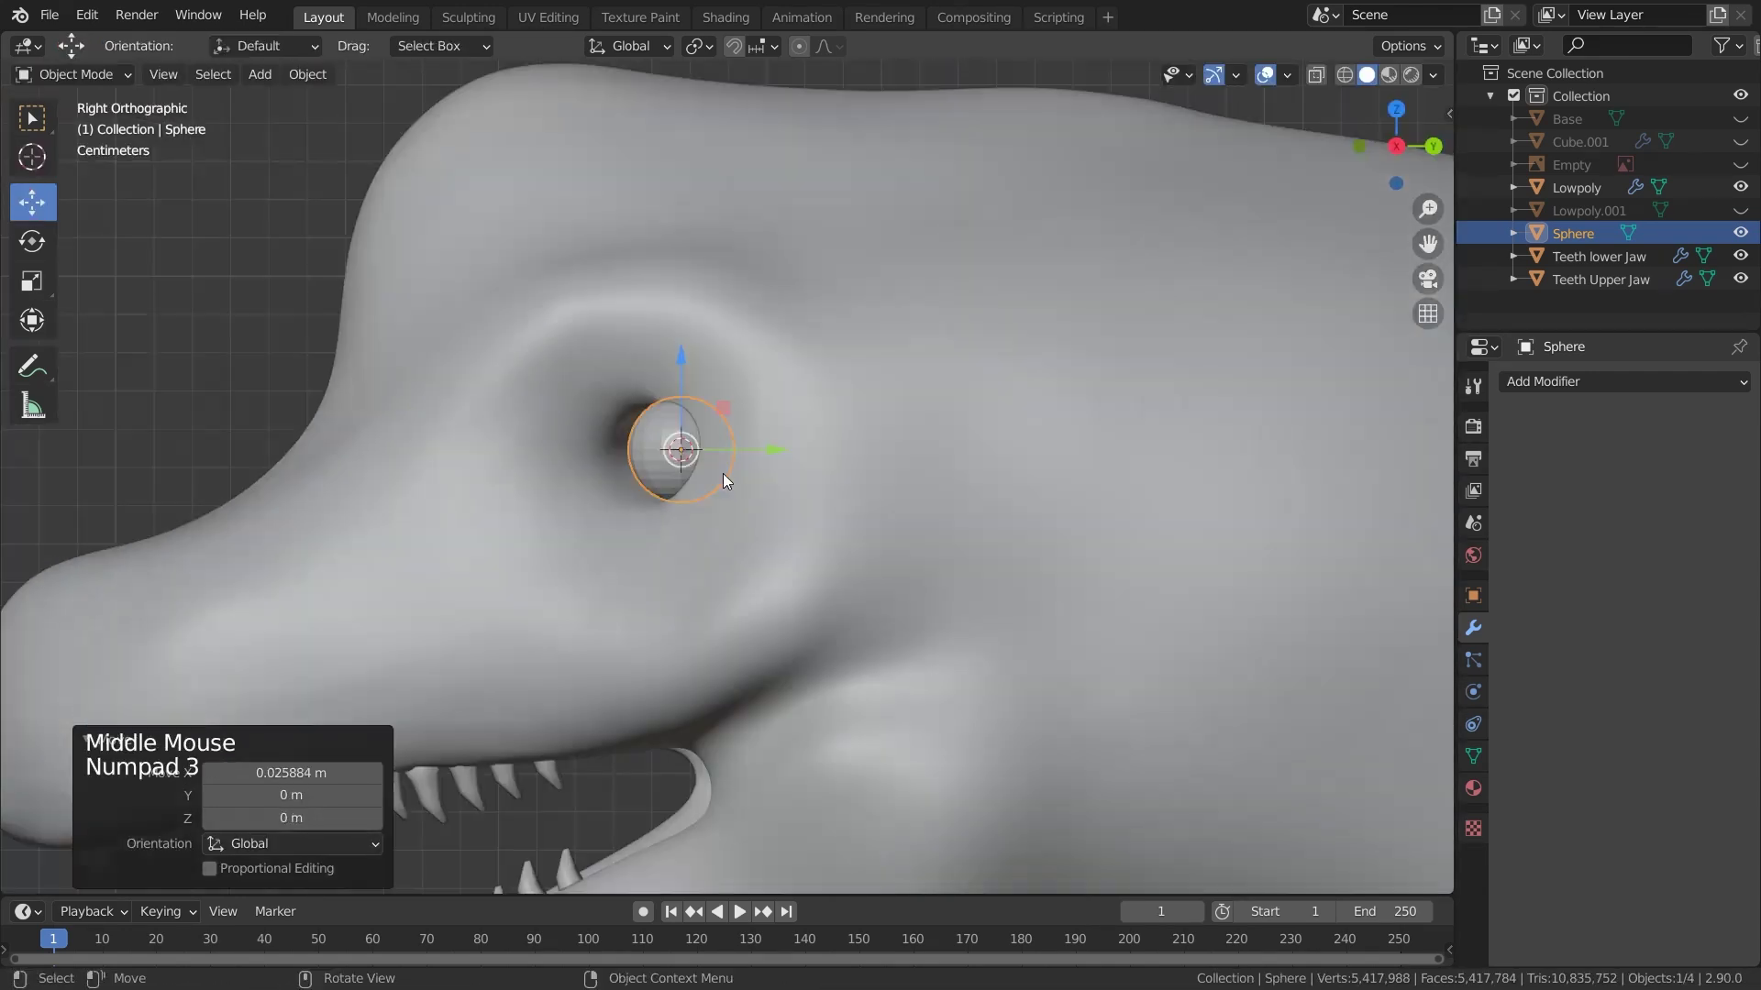
drag(681, 448, 639, 449)
Reposition the eye sphere in the socket and scale it up by about 1.117
middle_drag(642, 458, 817, 542)
drag(921, 558, 871, 533)
middle_drag(908, 541, 870, 544)
drag(752, 443, 771, 451)
key(s)
click(845, 502)
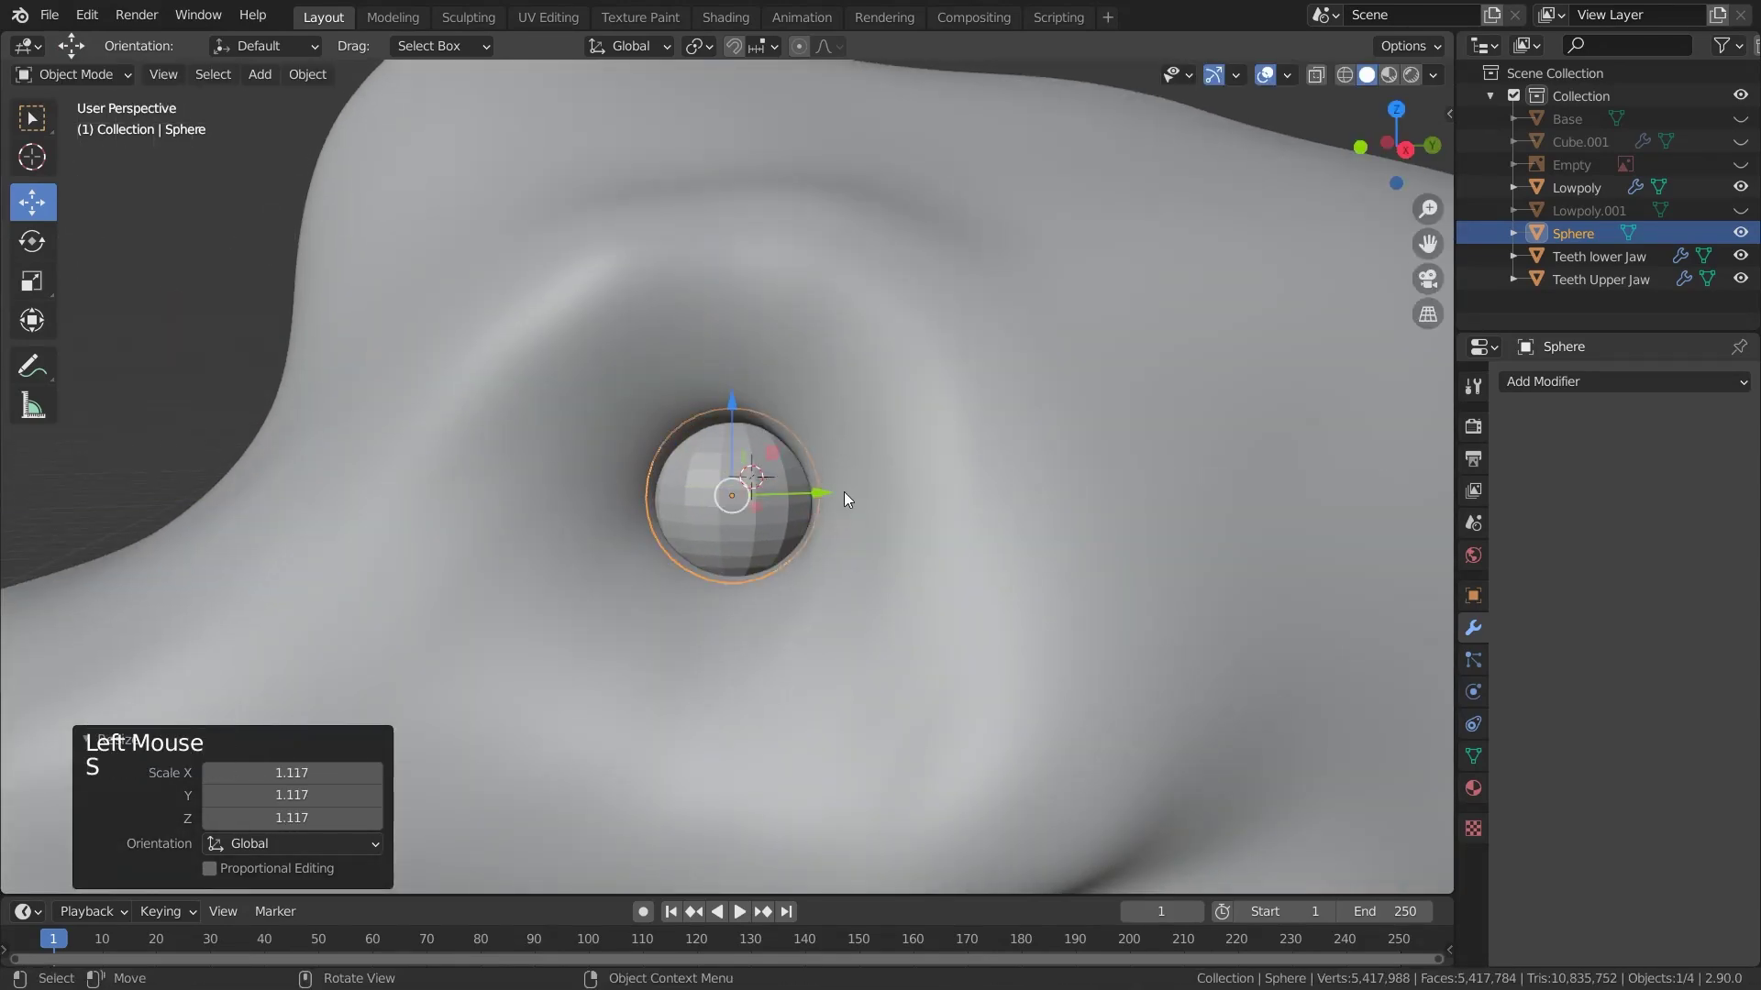
Fine-tune the eye sphere's depth in the socket and shade it smooth
middle_drag(845, 501, 995, 525)
drag(989, 530, 970, 526)
scroll(1026, 546, down, 8)
scroll(1026, 547, up, 7)
scroll(729, 474, up, 2)
right_click(755, 455)
scroll(756, 454, down, 3)
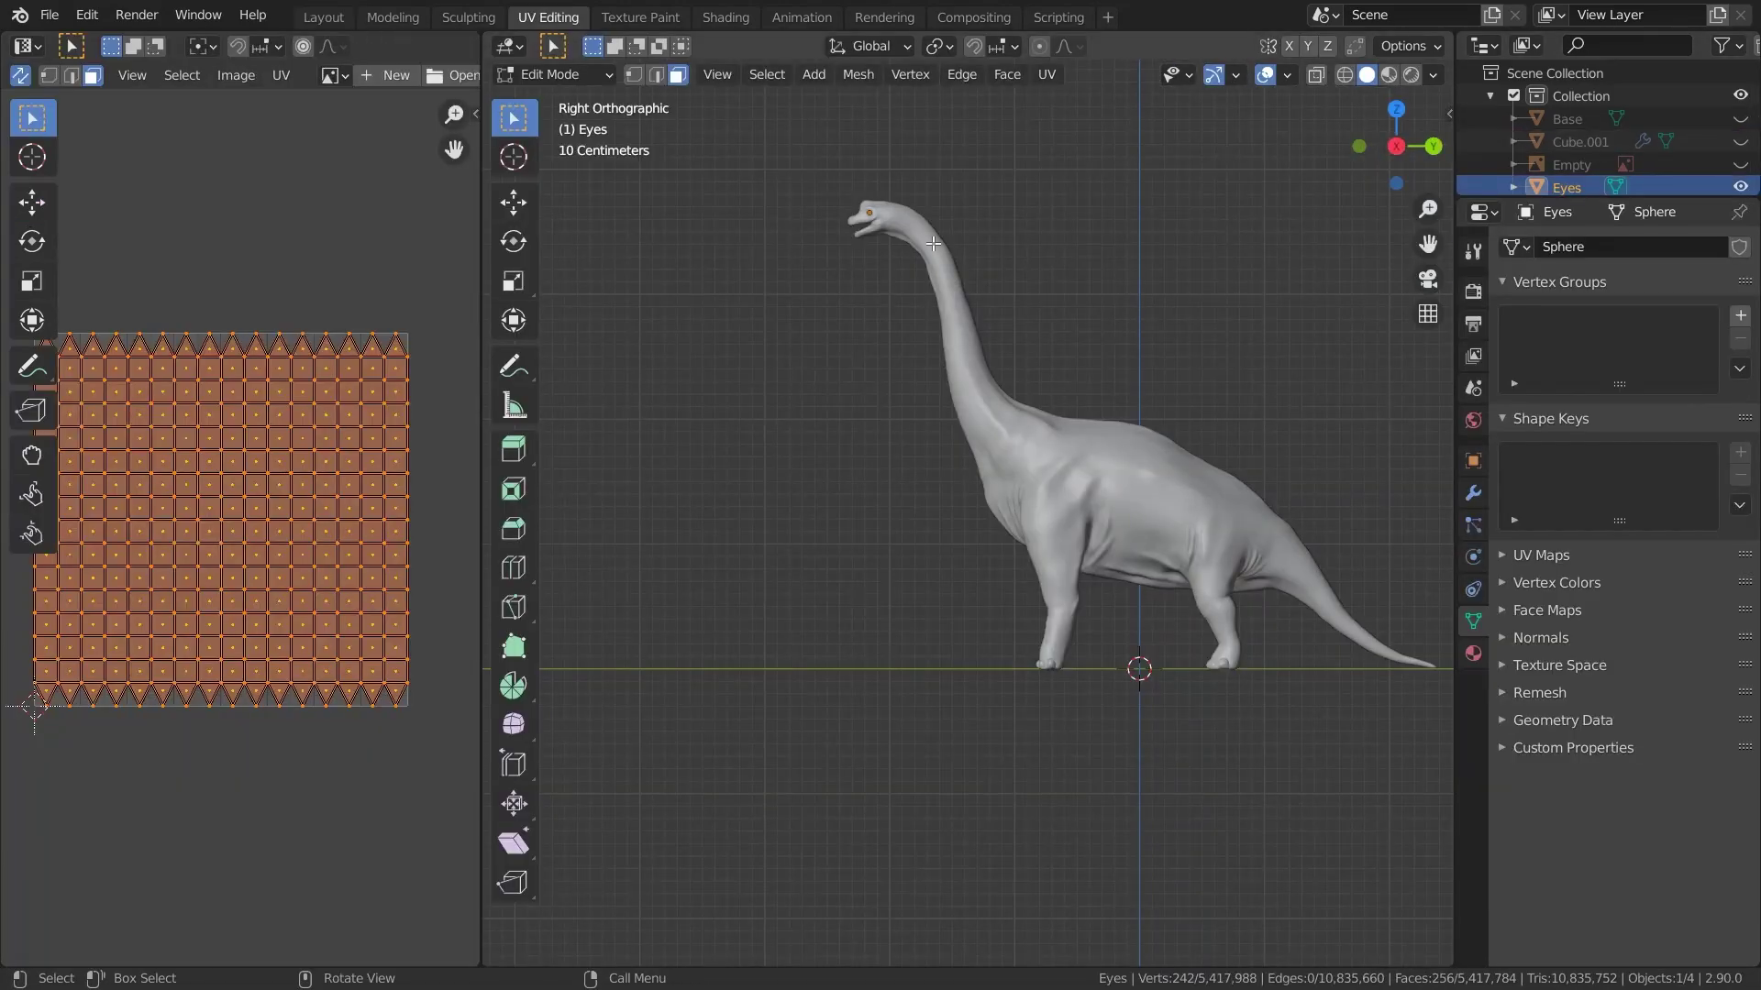
Isolate the eye in local view and unwrap it with Project From View from the right side
key(KP_Decimal)
key(KP_Divide)
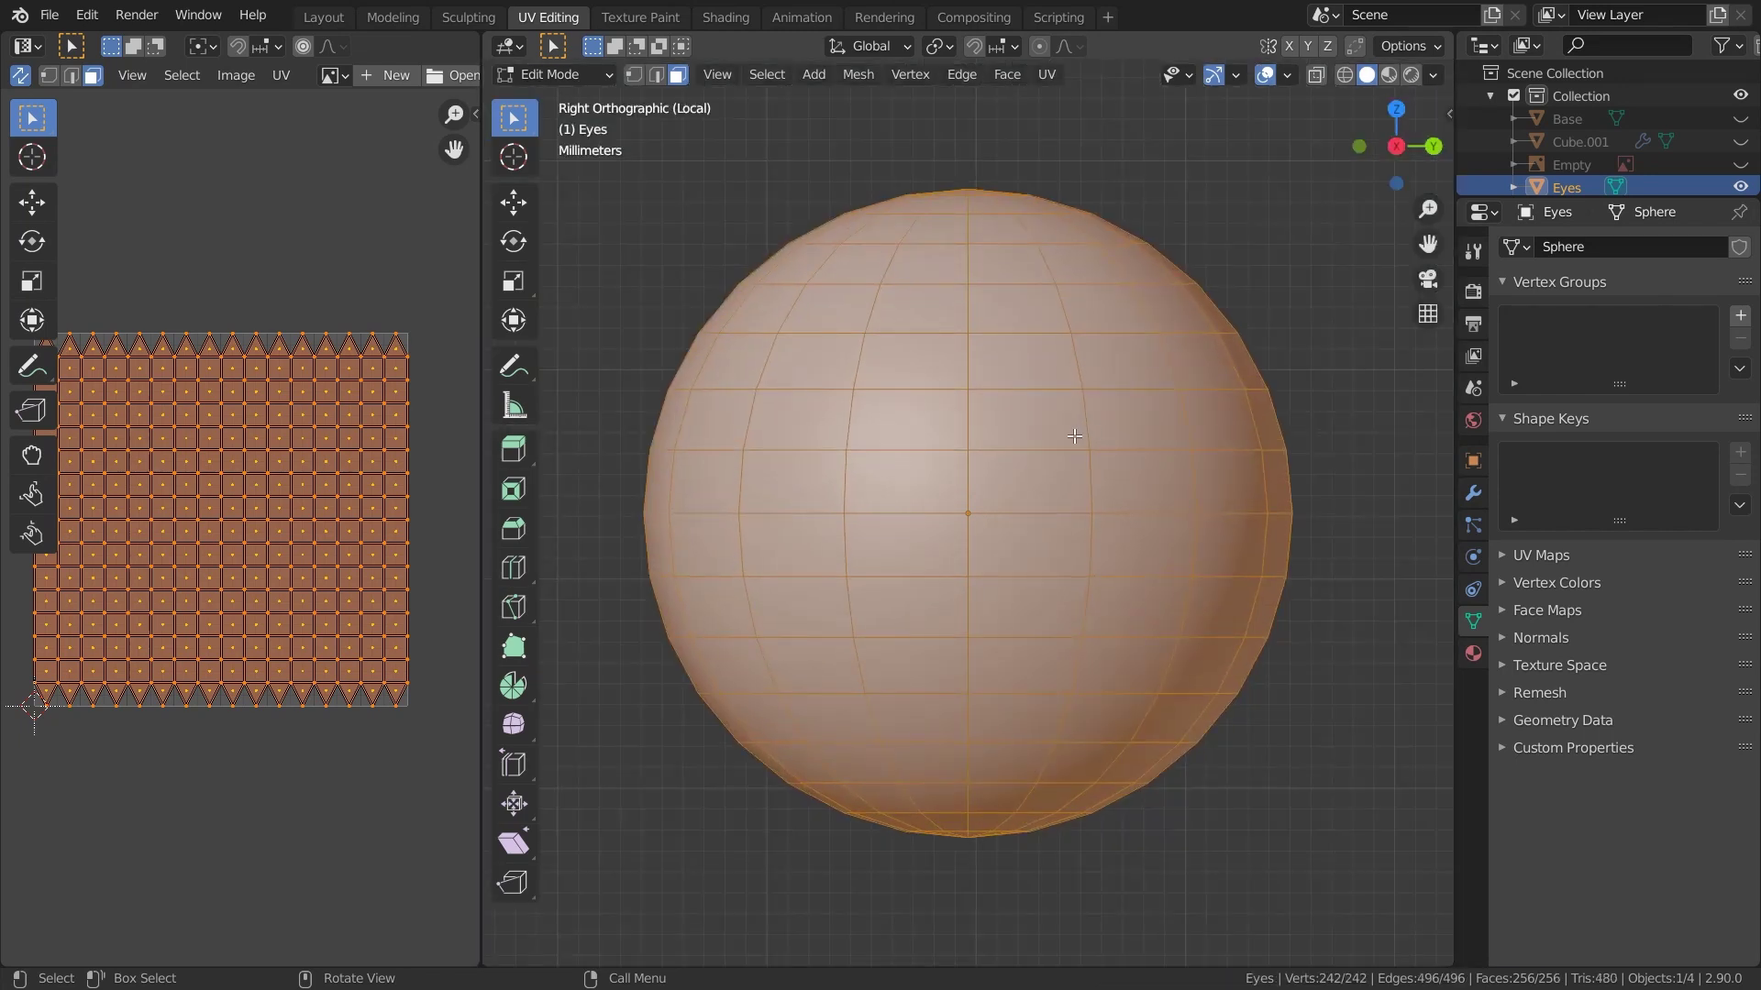
right_click(987, 355)
key(Escape)
key(u)
click(1046, 537)
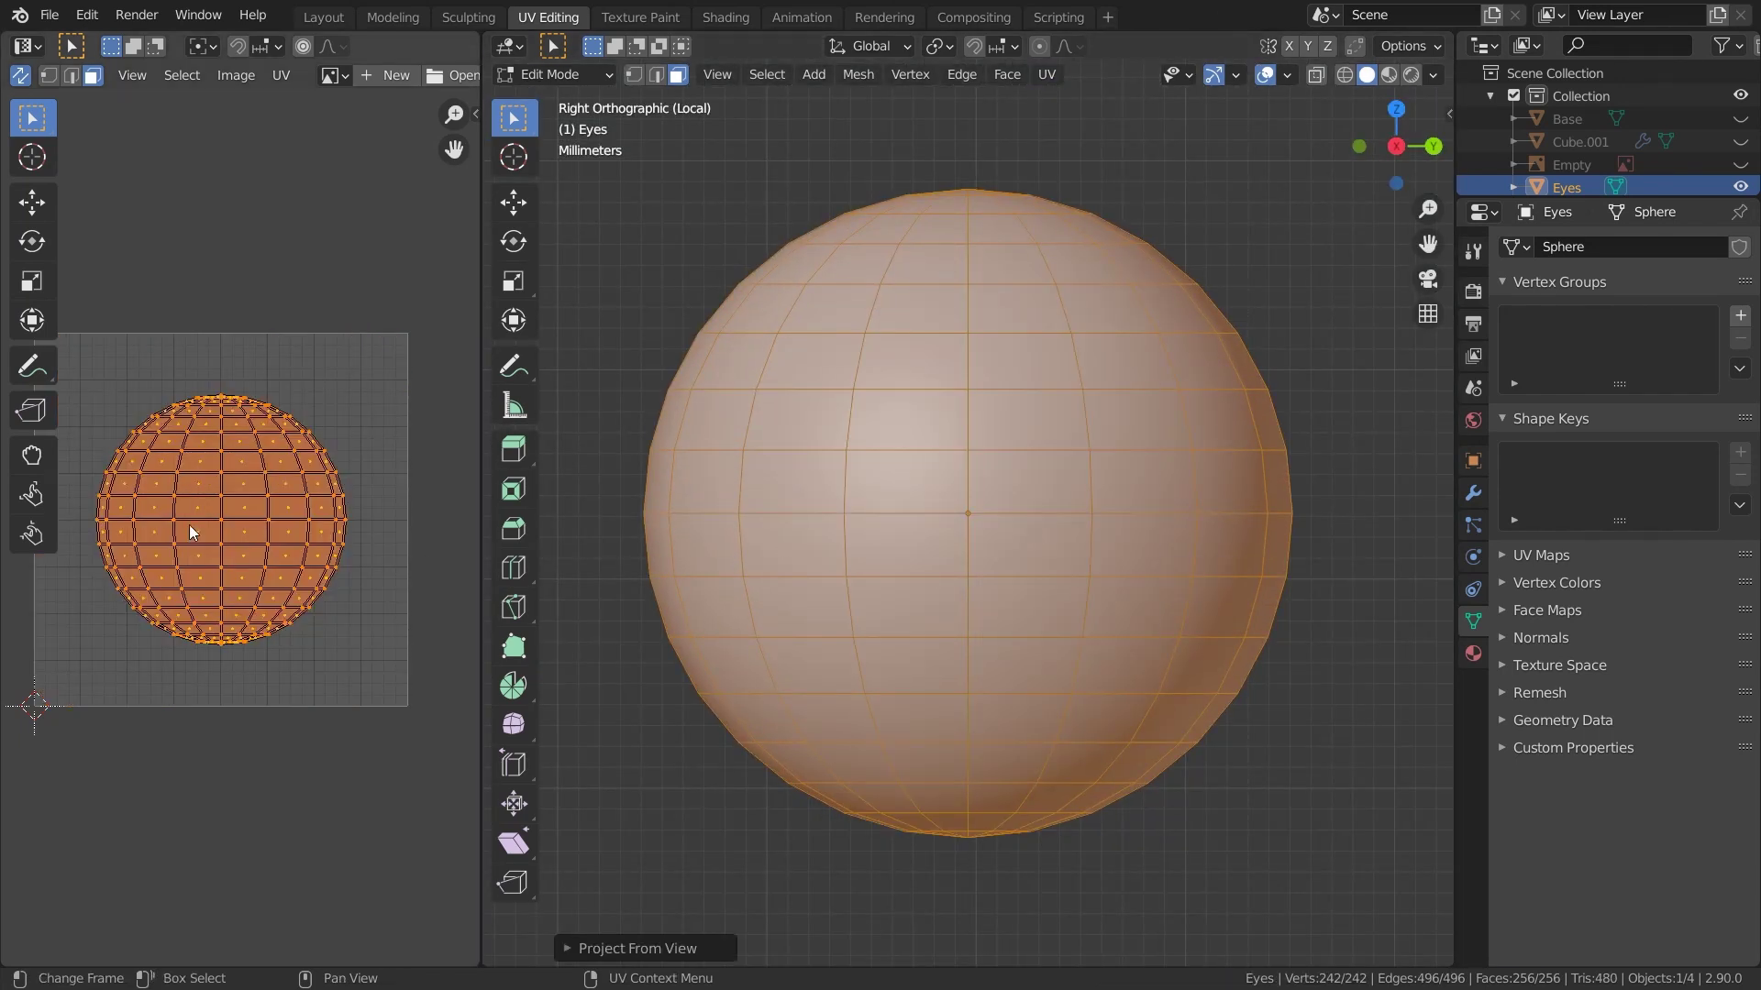
Scale up the eye's UV island so it nearly fills the UV square
key(s)
click(287, 443)
scroll(1100, 441, down, 4)
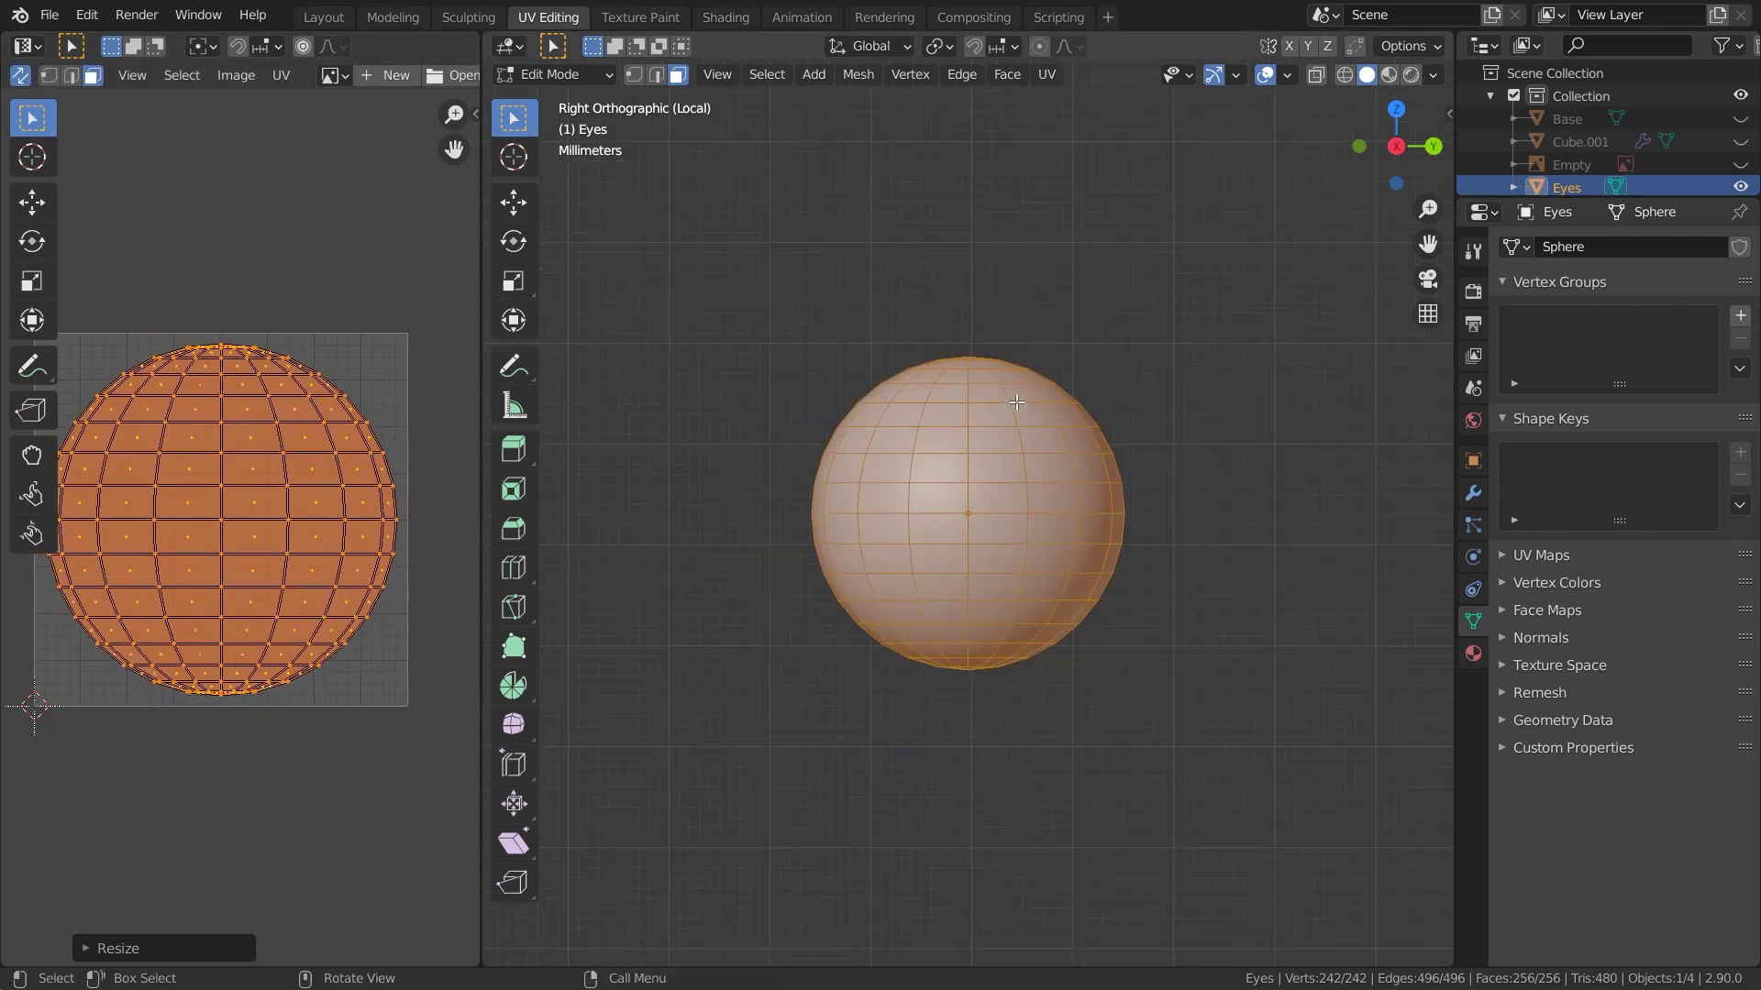
middle_drag(1101, 440, 1148, 443)
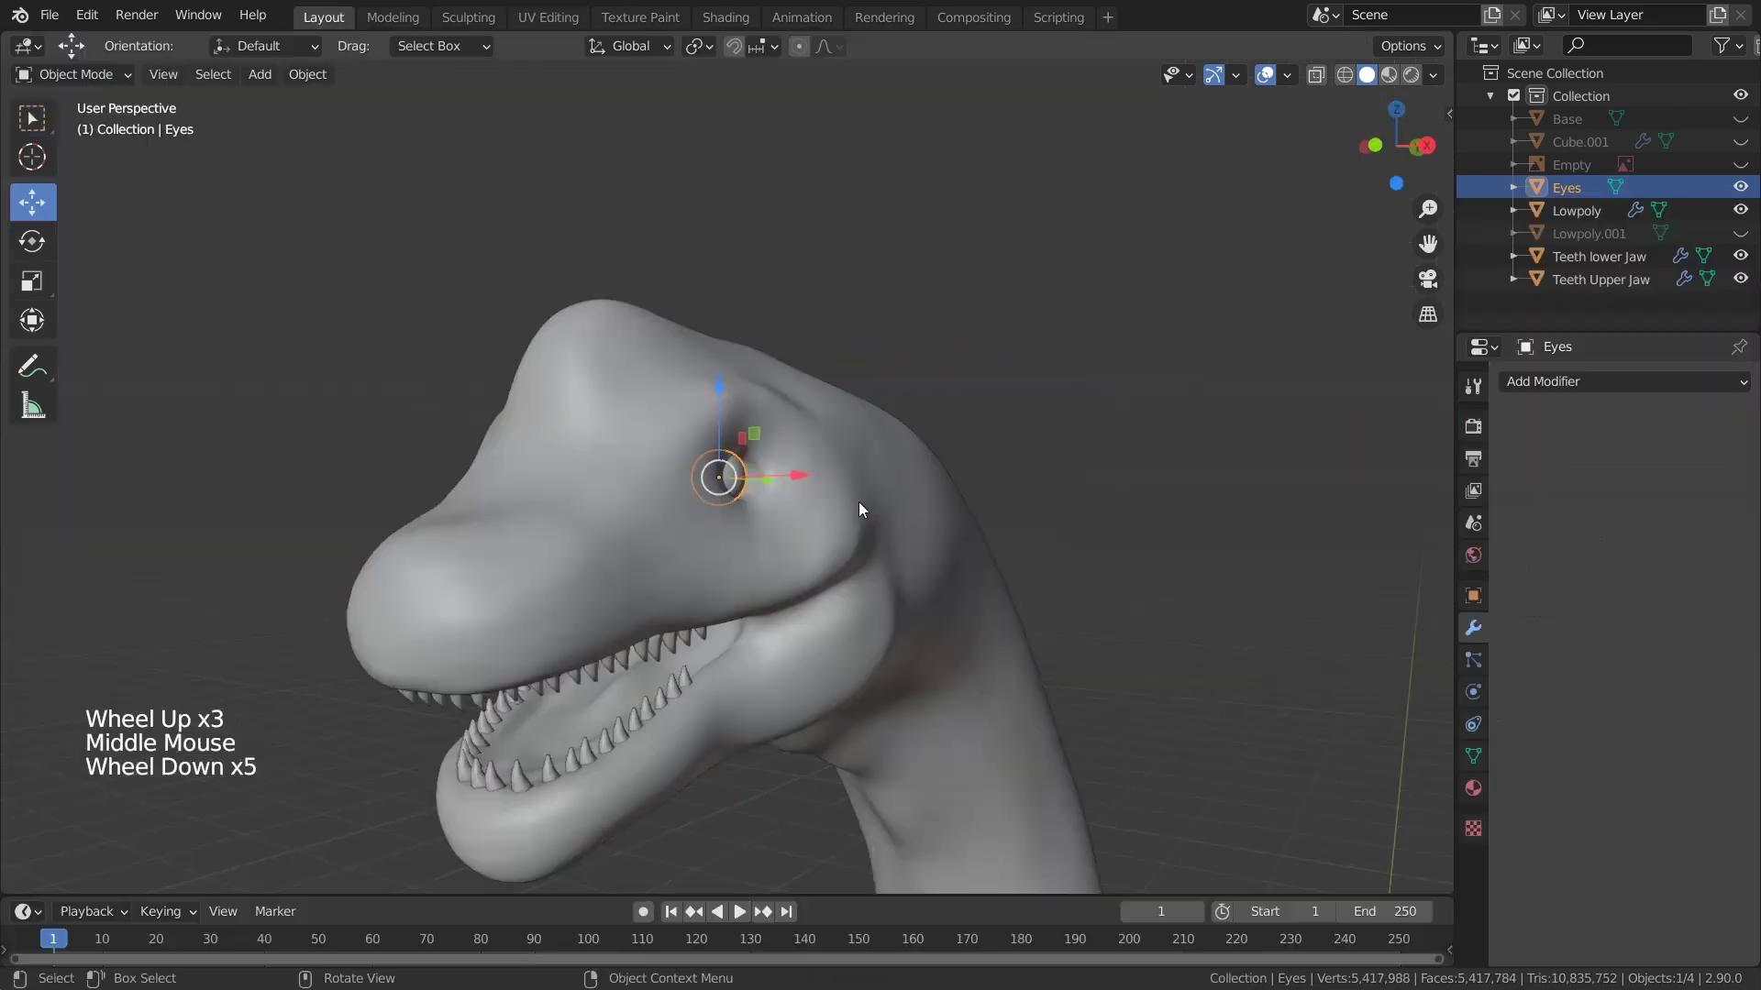
Add a Mirror modifier on X to the Eyes object, with Lowpoly as the mirror object
middle_drag(825, 458, 881, 440)
click(1623, 380)
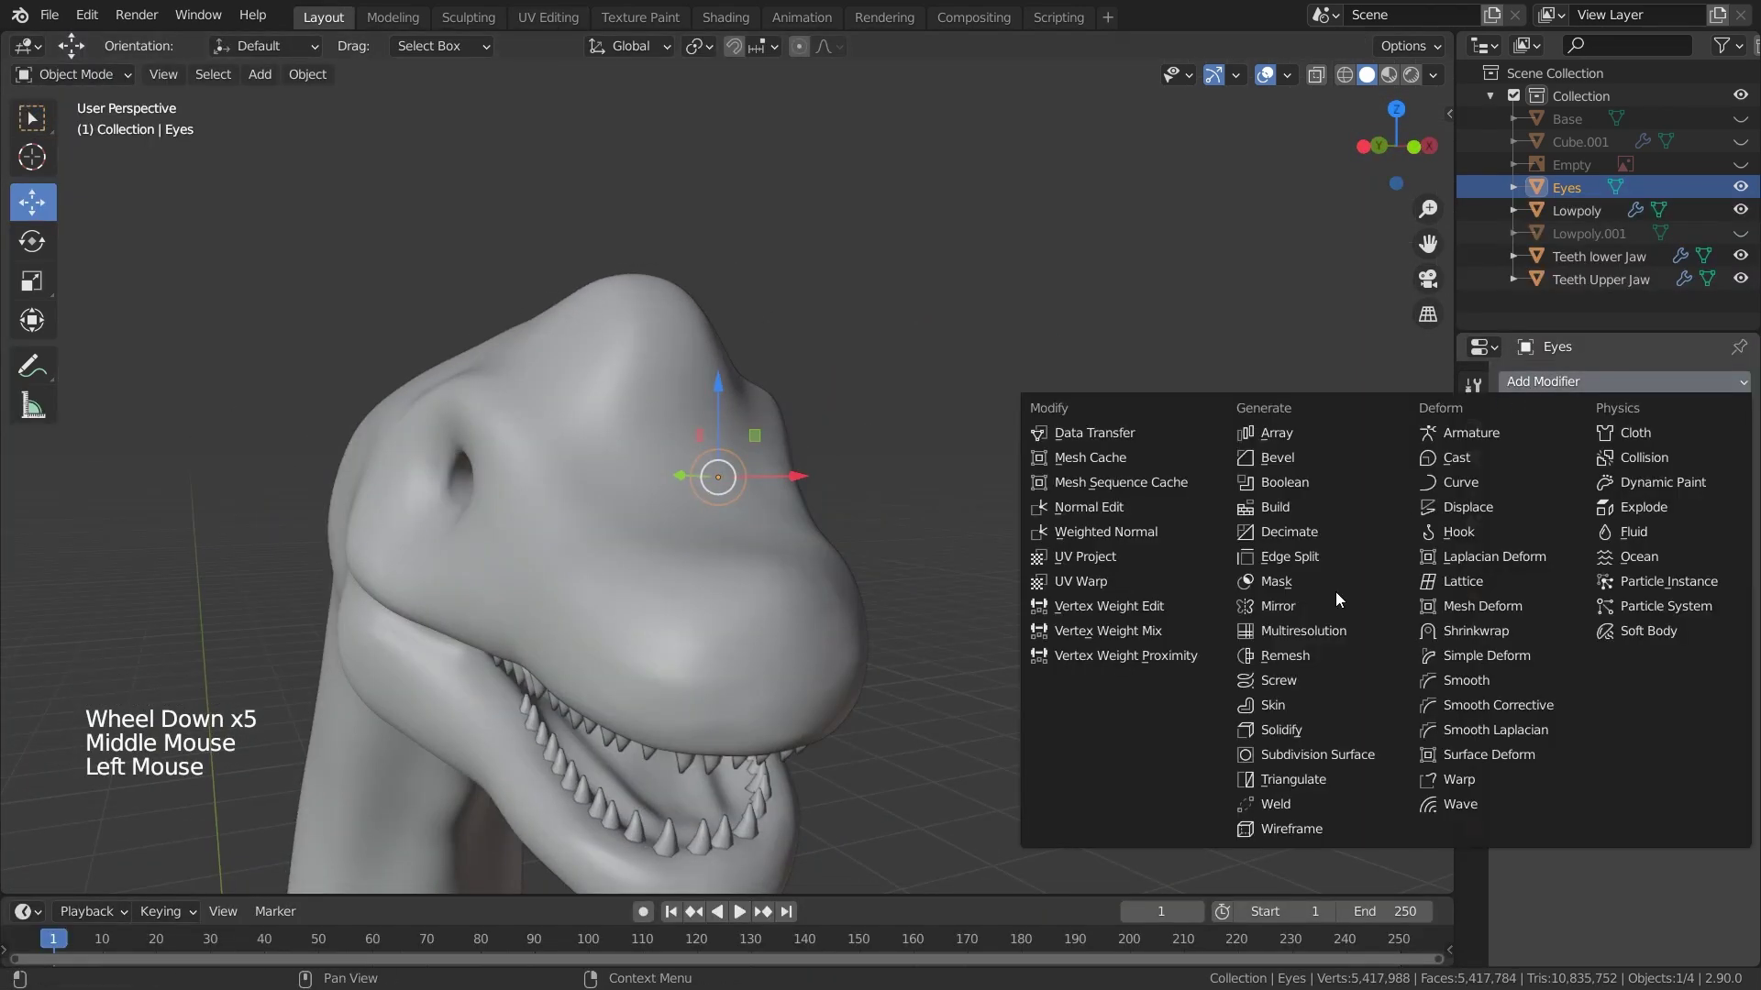
click(1276, 606)
click(728, 560)
middle_drag(936, 555, 703, 550)
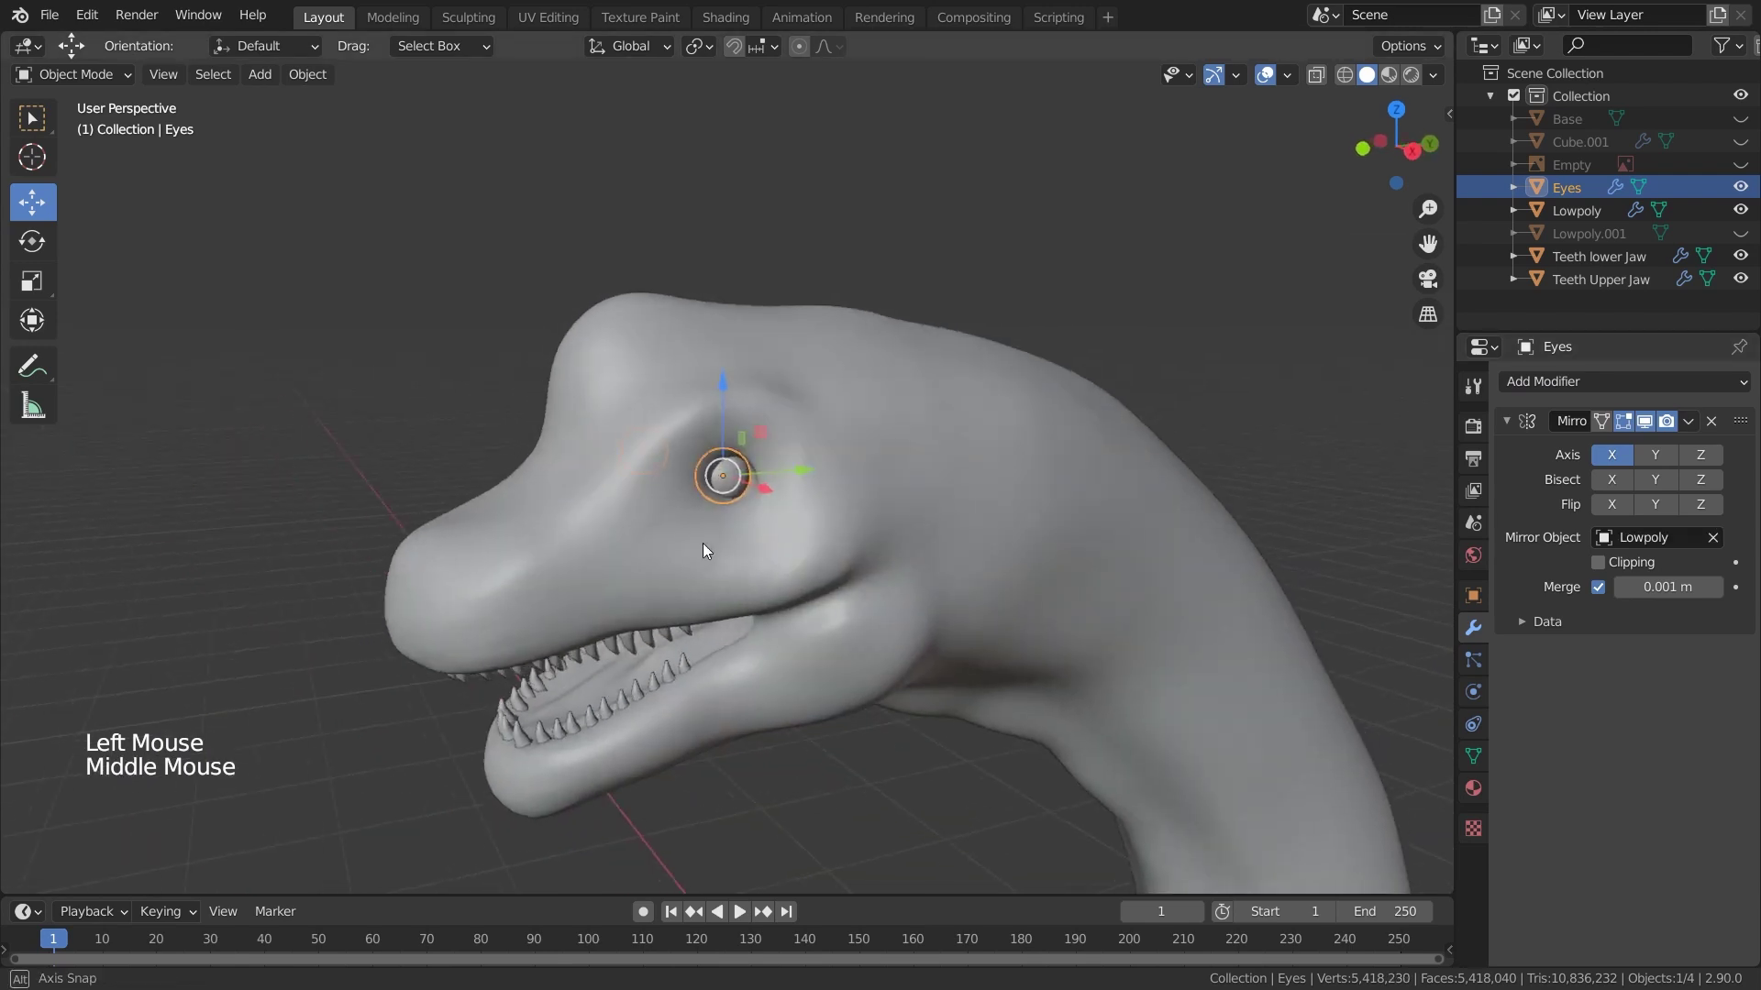
Save the file with the mirrored eyes in place
scroll(703, 550, down, 4)
click(990, 342)
key(ctrl+s)
Carve grooves from the brow down the side of the snout on Lowpoly, using the Inflate brush in its deflating direction
scroll(991, 342, up, 3)
shift+middle_drag(825, 431, 734, 477)
middle_drag(734, 477, 1018, 511)
shift+middle_drag(762, 563, 836, 549)
scroll(835, 548, up, 1)
shift+middle_drag(761, 536, 806, 527)
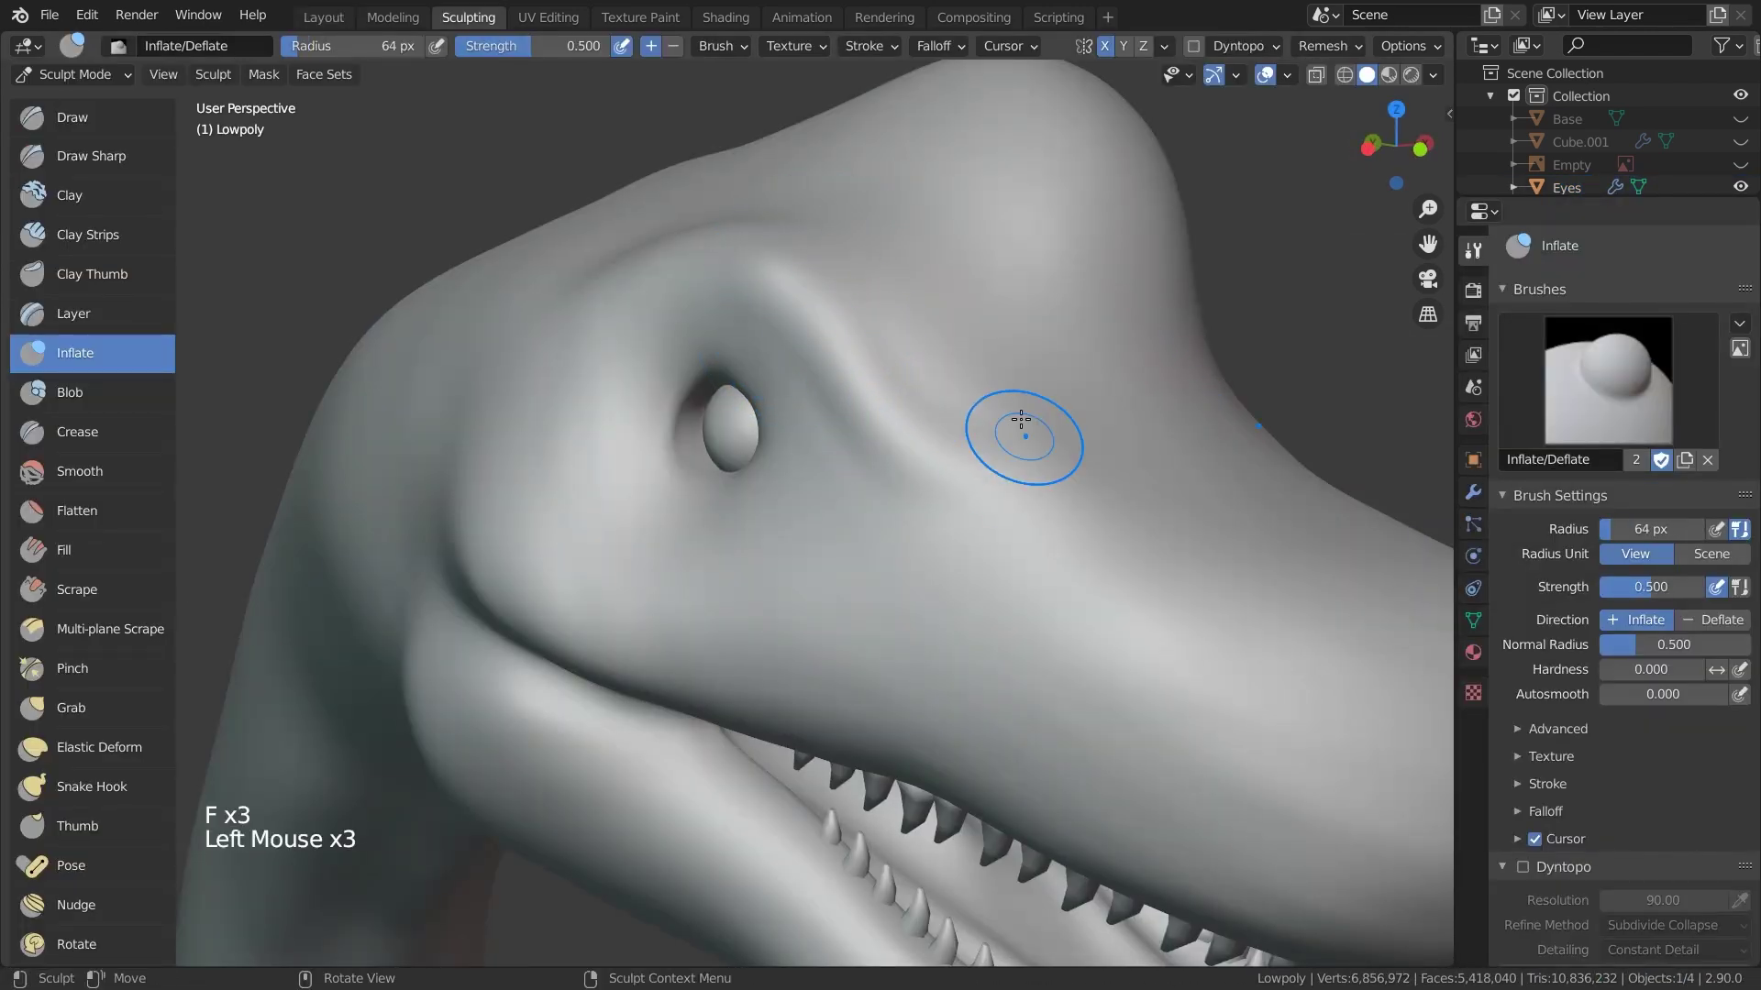
shift+middle_drag(1037, 392, 974, 587)
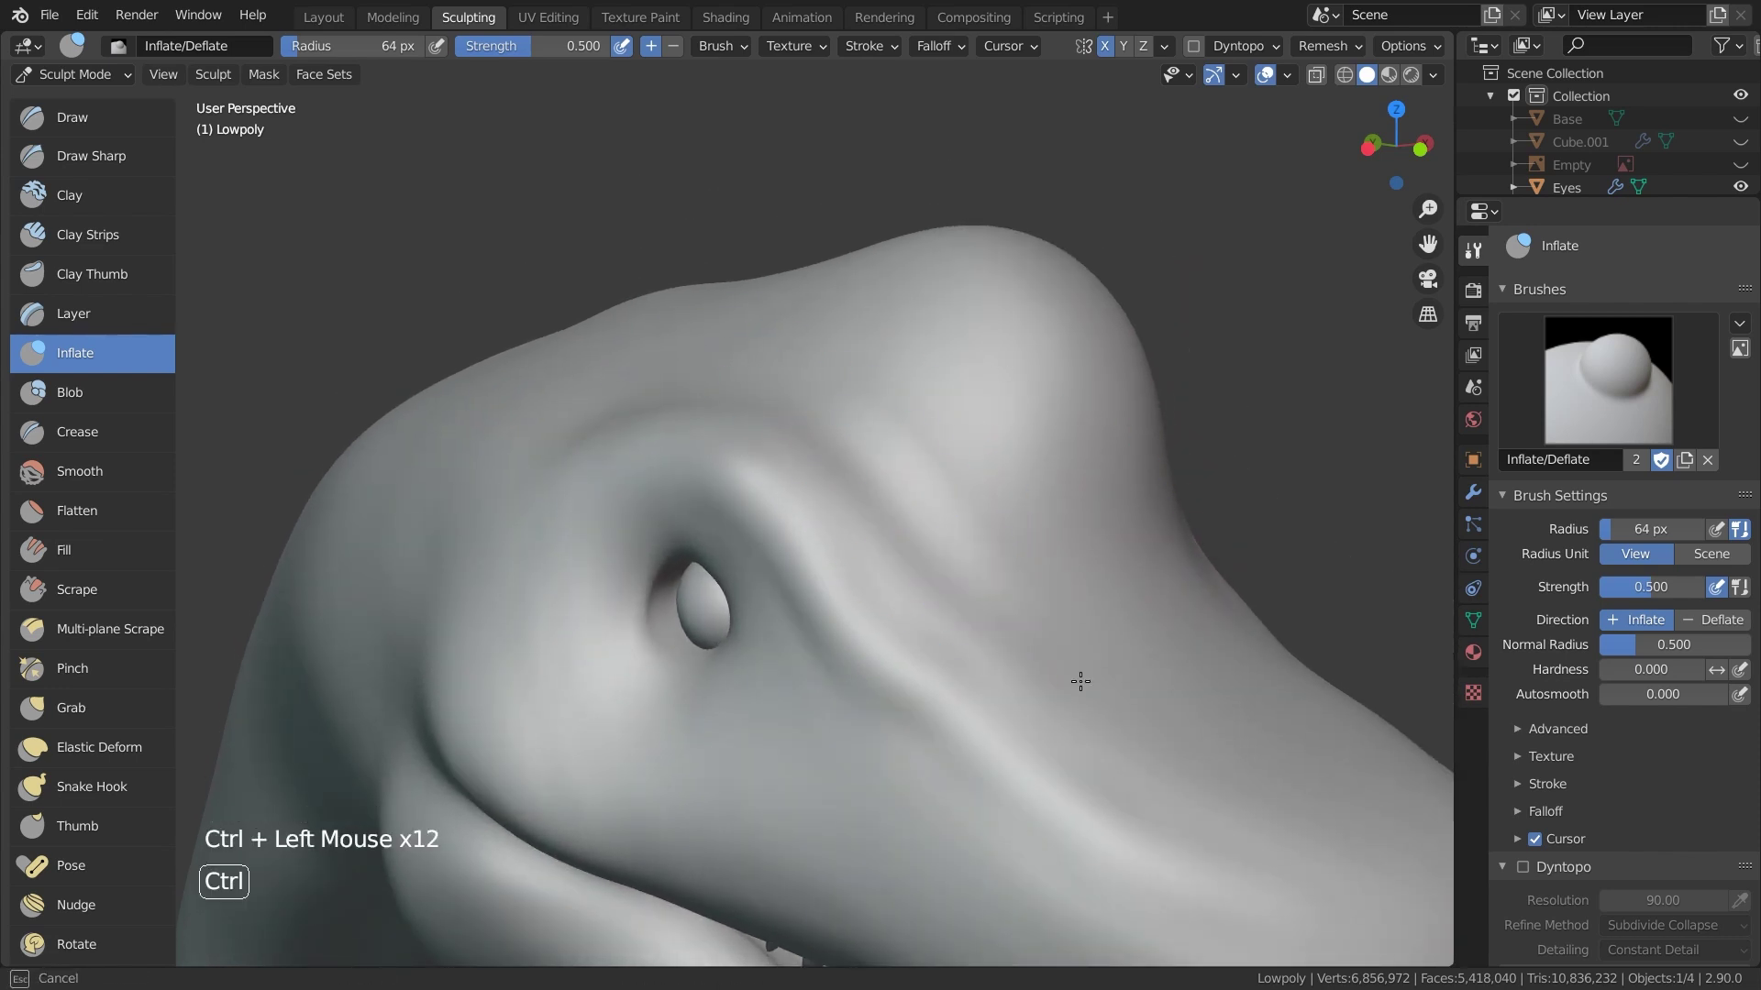
ctrl+drag(1080, 681, 1197, 710)
ctrl+click(1023, 579)
Raise skin ridges running from the side of the forehead crest down onto the snout with the Inflate brush
shift+middle_drag(1094, 540, 929, 467)
mouse_move(930, 467)
mouse_down()
mouse_move(1072, 664)
mouse_move(990, 541)
mouse_up()
drag(899, 399, 990, 541)
drag(991, 541, 1045, 635)
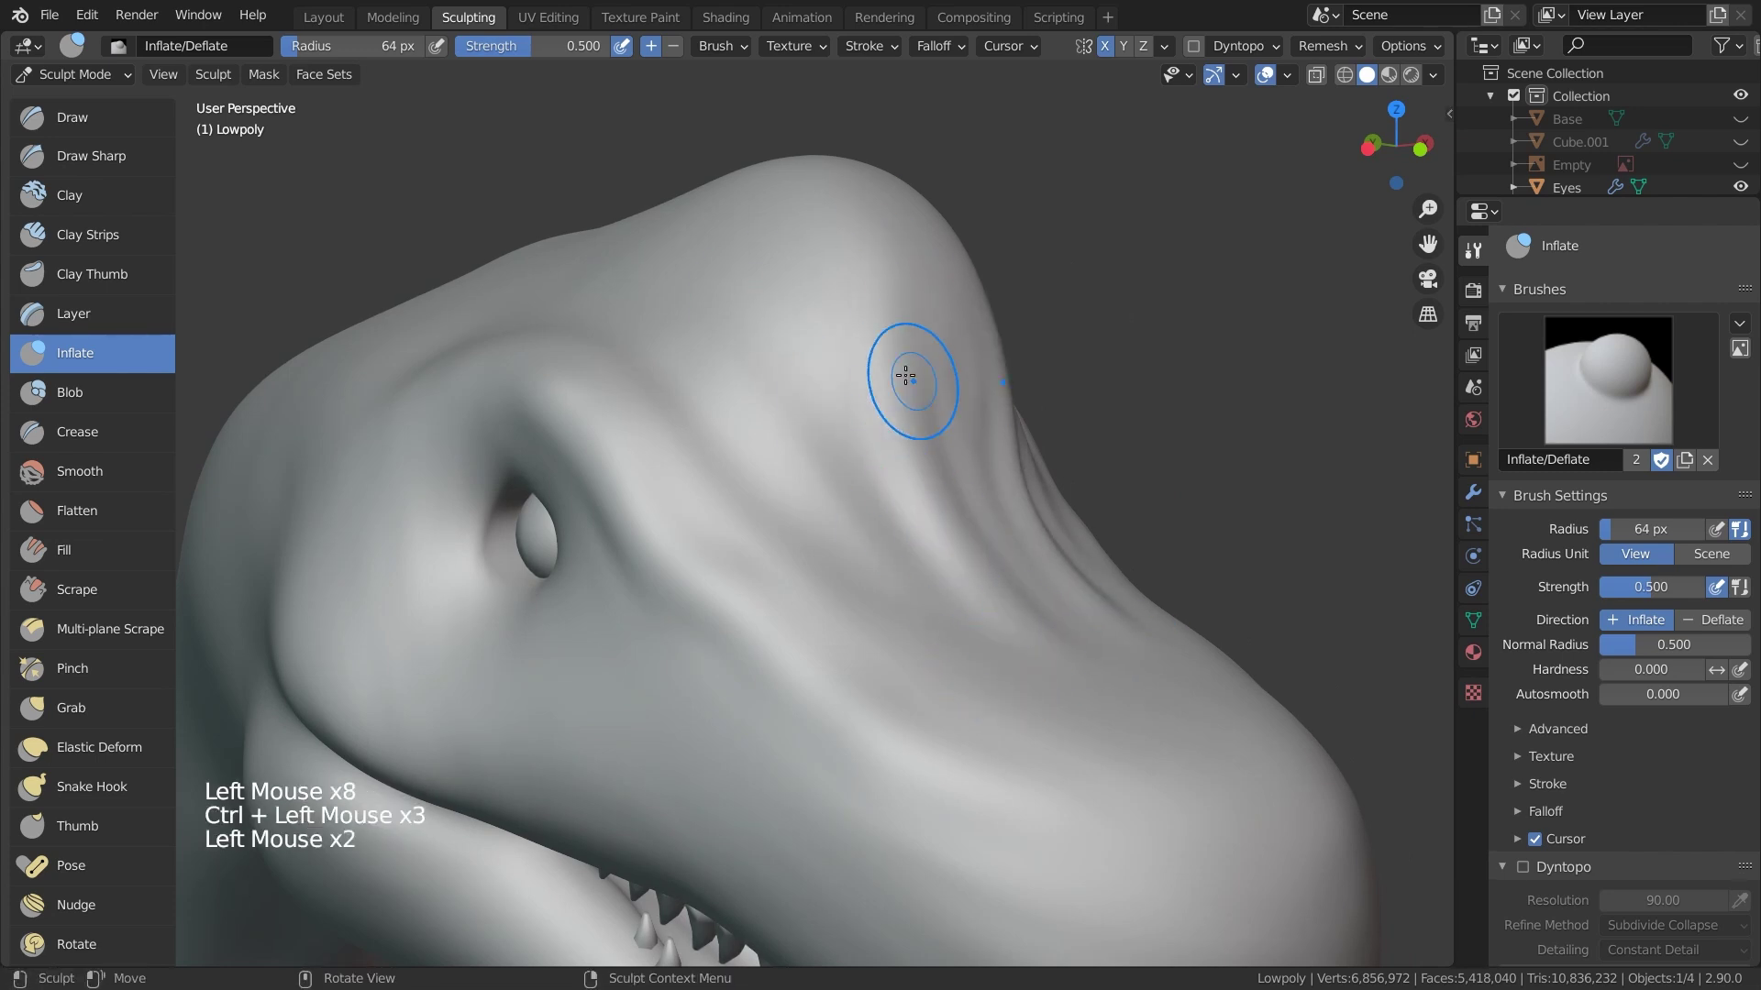
Sculpt wrinkles around the eye and vertical skin folds along the upper neck with the Inflate brush, setting its strength to 0.816
middle_drag(905, 376, 917, 408)
shift+middle_drag(917, 408, 926, 444)
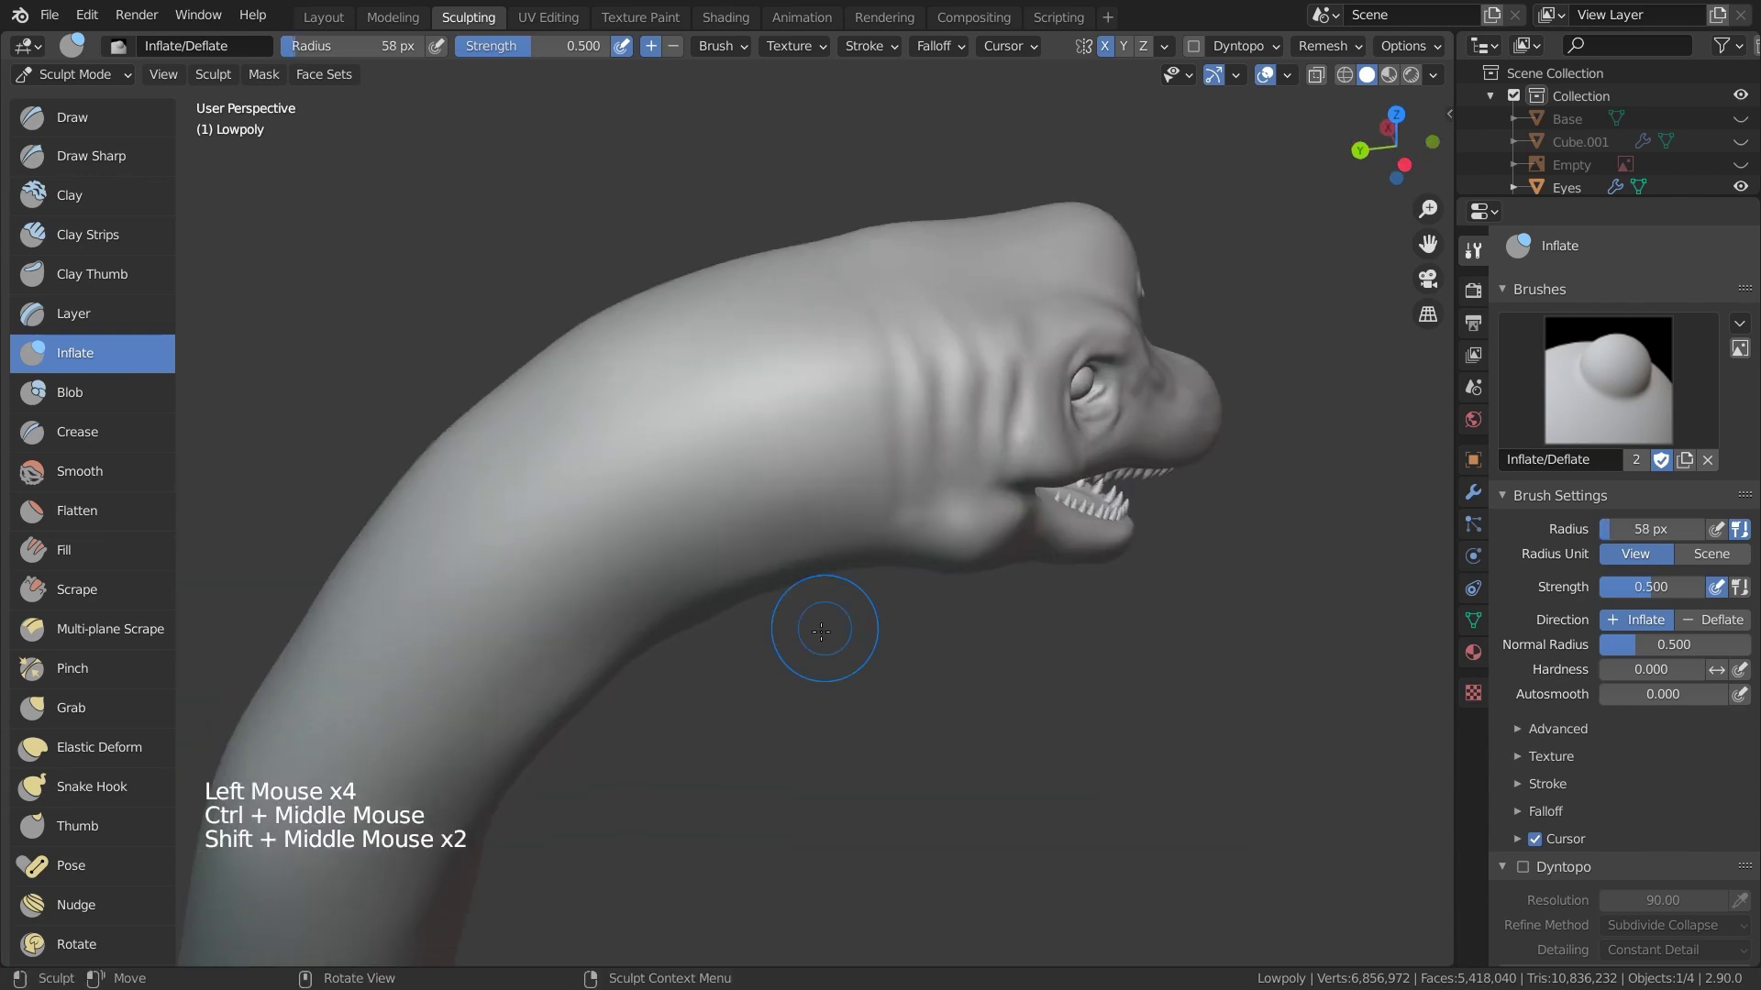
ctrl+middle_drag(823, 621, 611, 794)
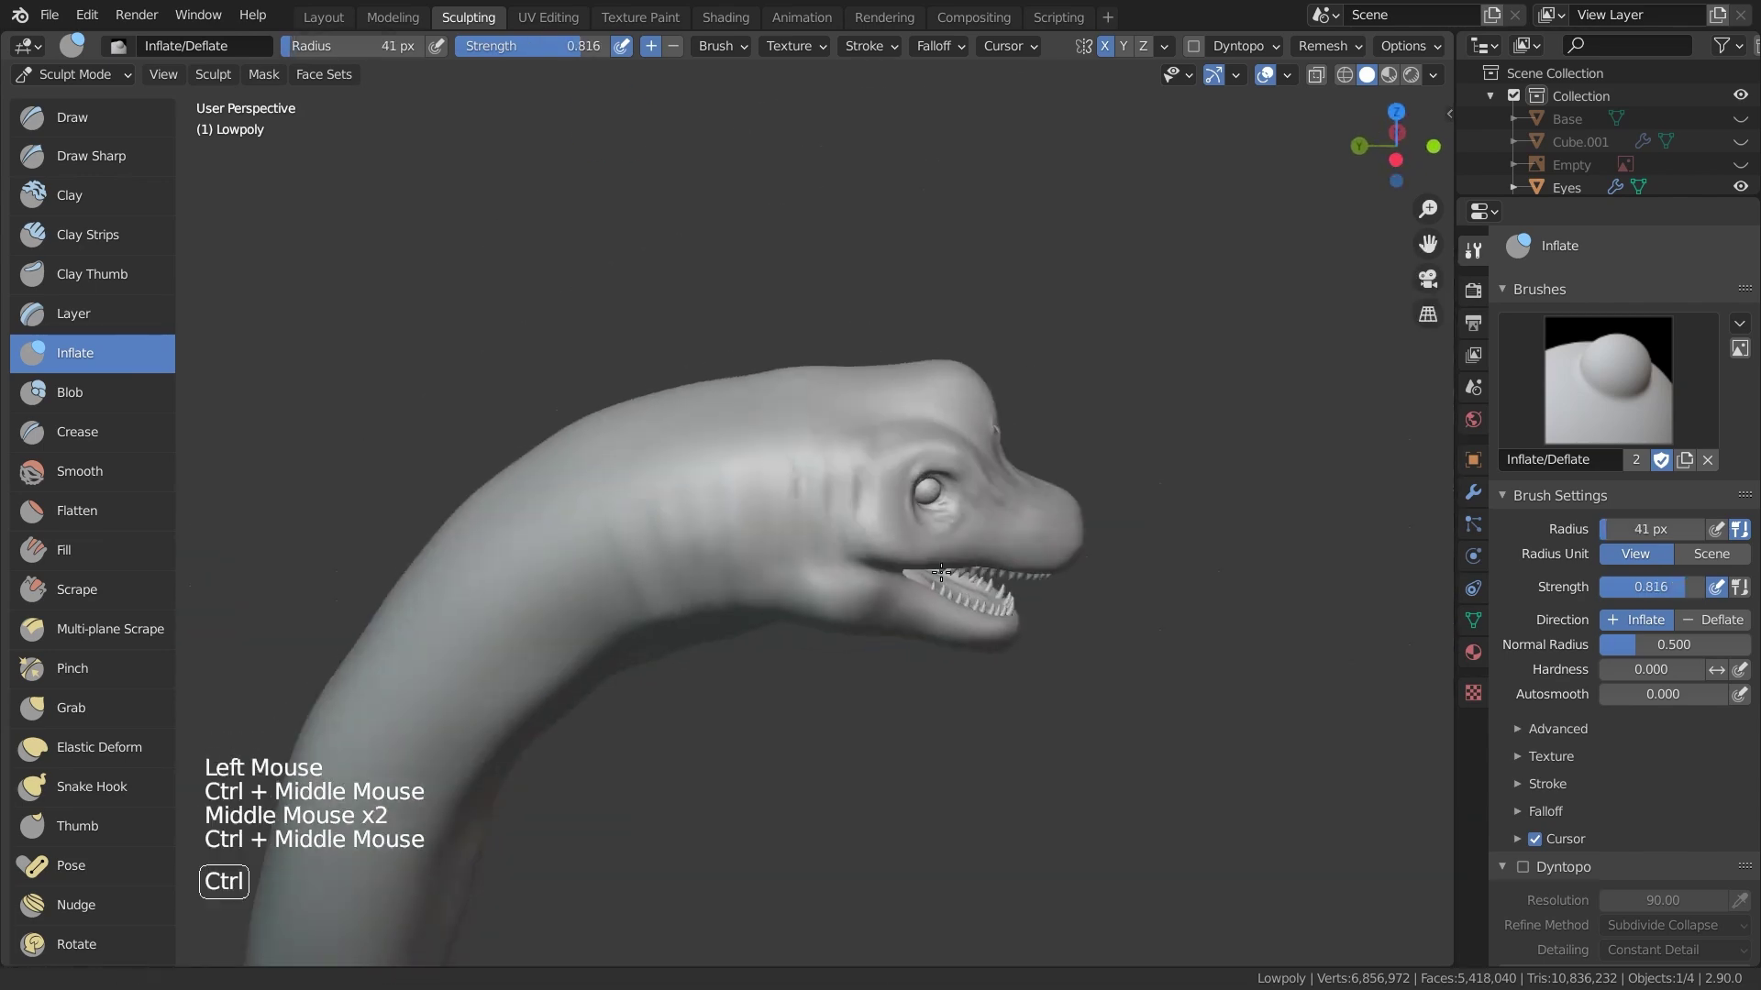
ctrl+middle_drag(720, 480, 842, 464)
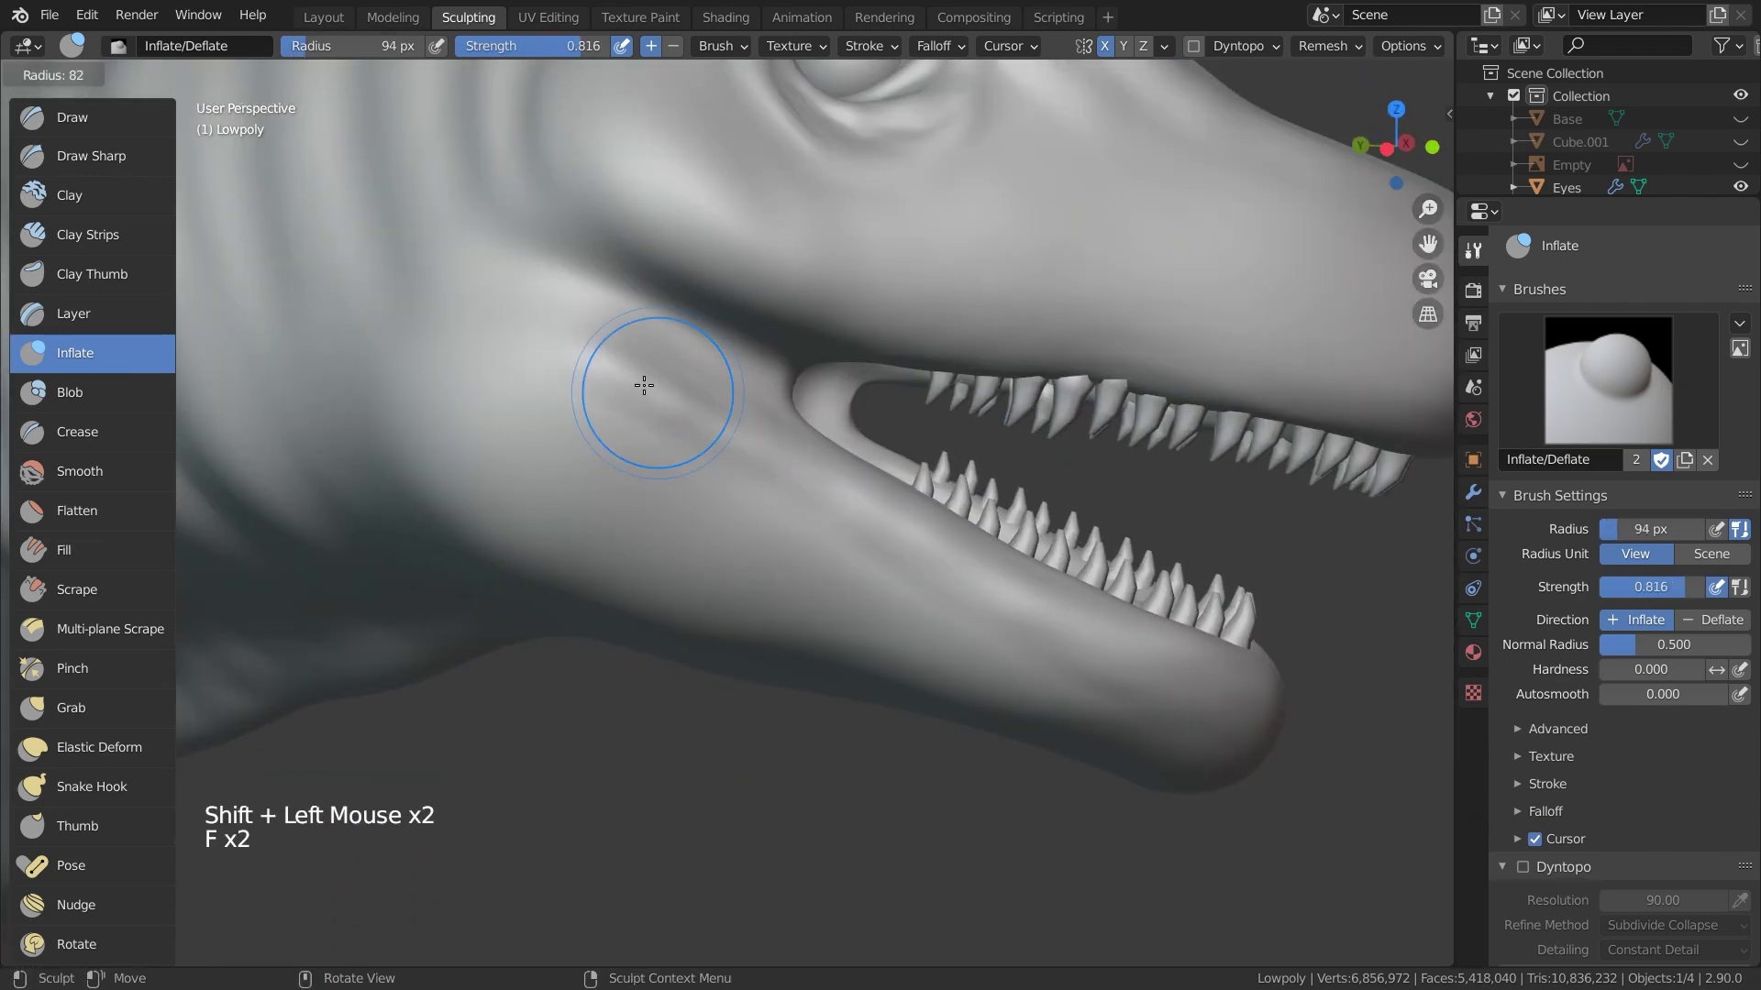
Carve skin creases around the corner of the jaw with the Crease brush at 0.250 strength
click(83, 433)
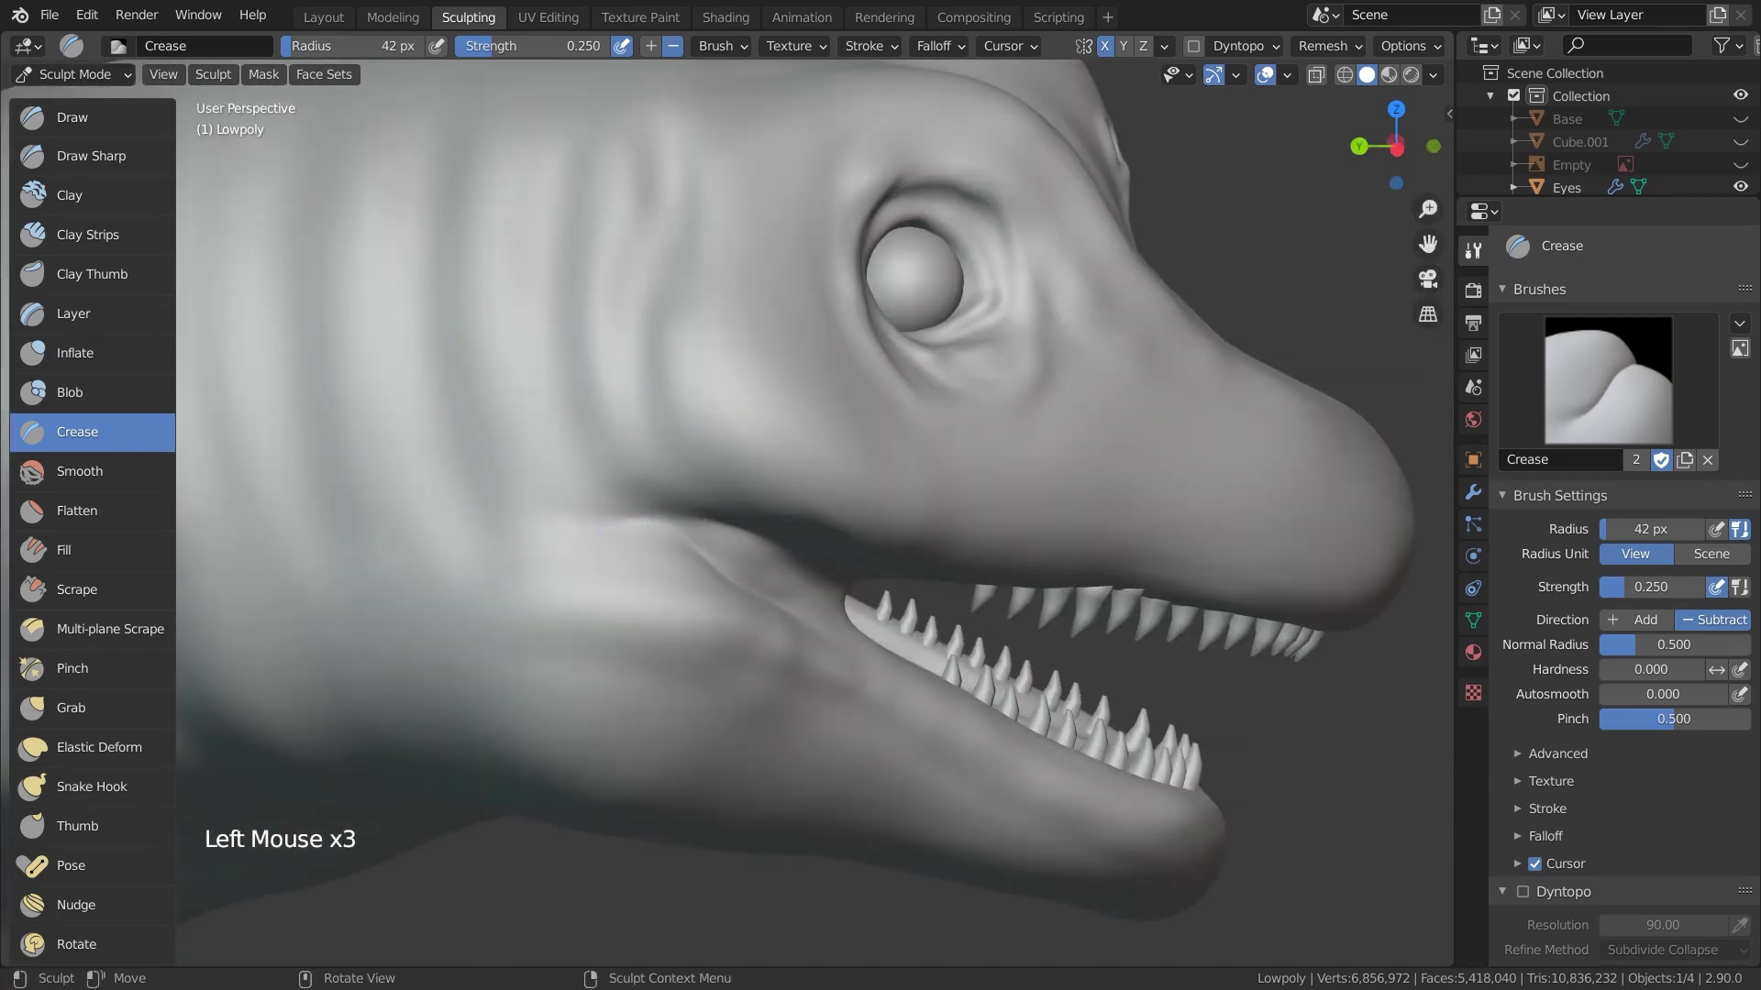
middle_drag(395, 697, 382, 713)
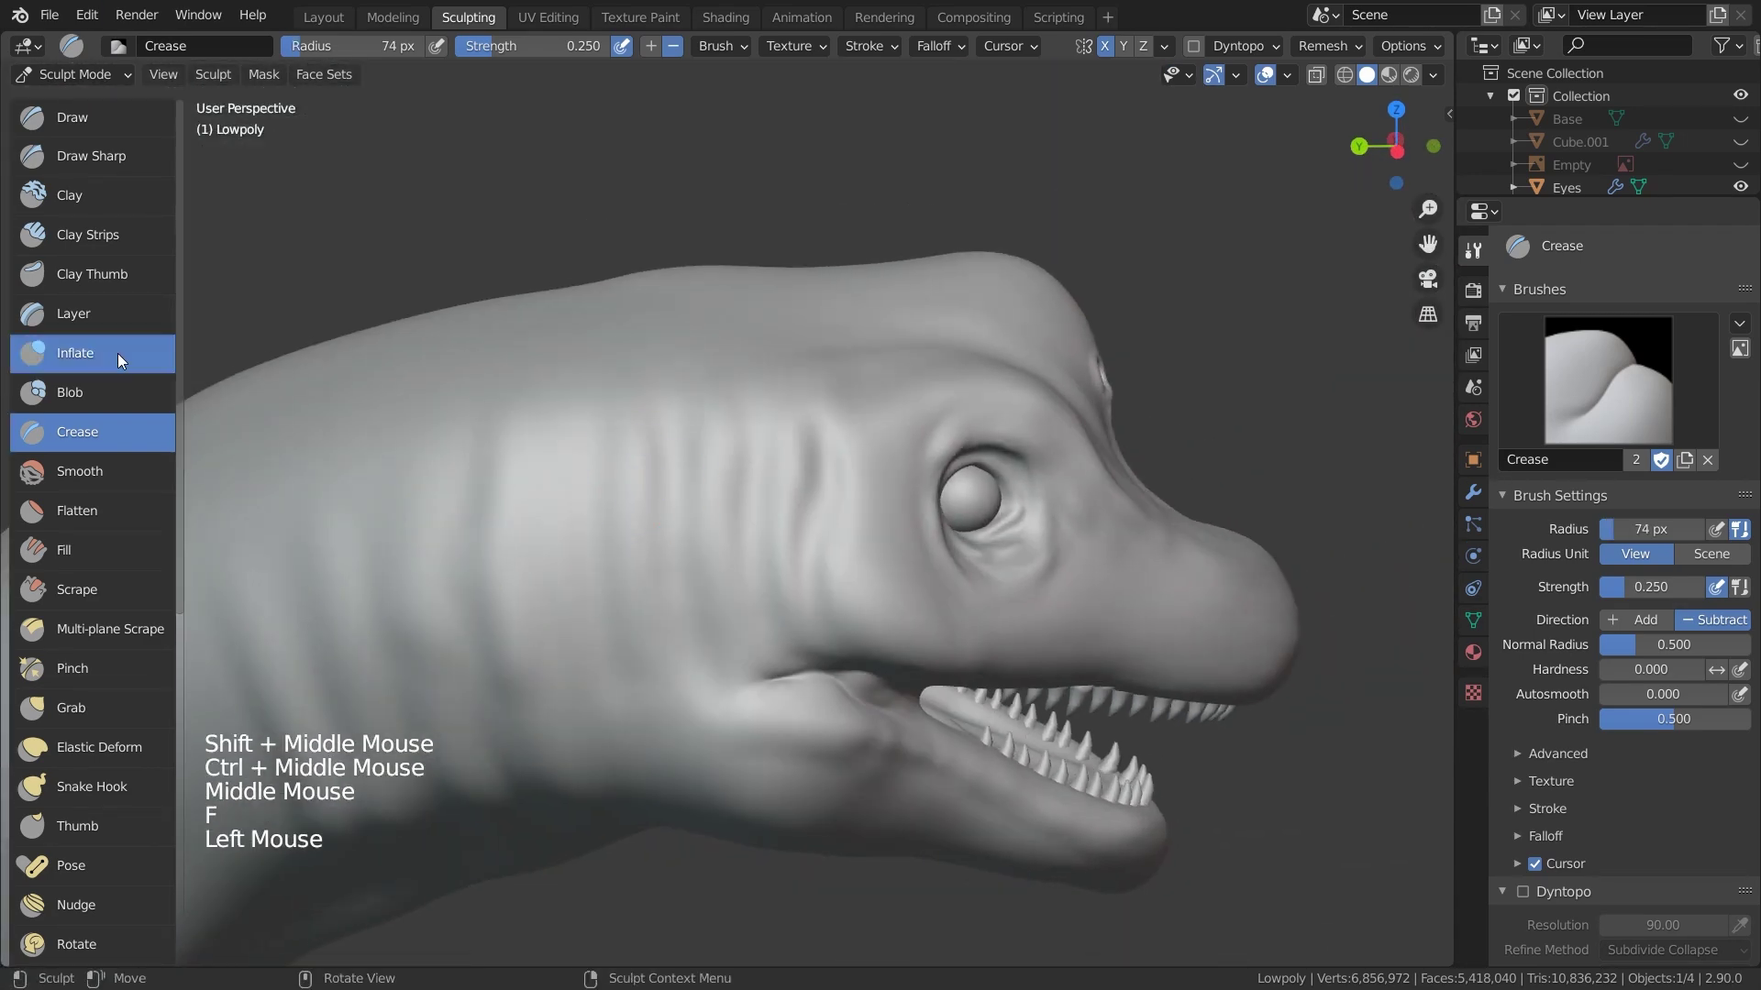
Raise wrinkle folds across the upper neck behind the head with the Inflate brush at 0.816 strength
click(75, 353)
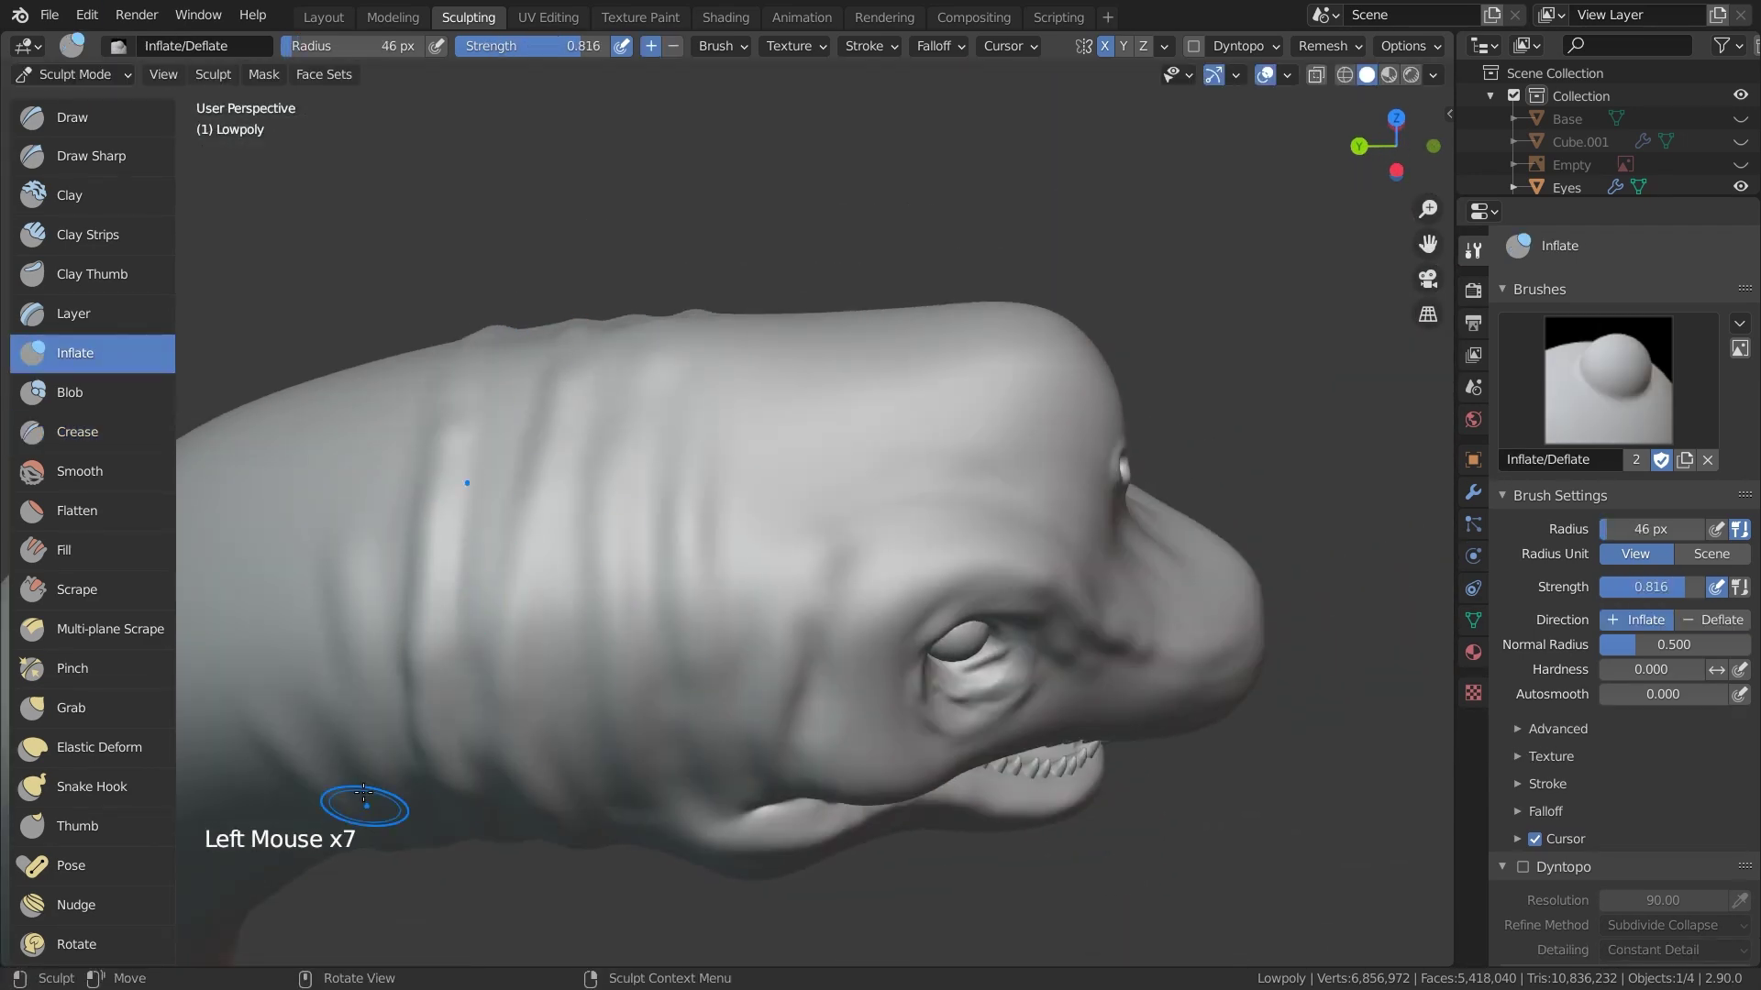
mouse_move(364, 793)
shift+middle_down()
mouse_move(503, 730)
mouse_move(514, 642)
shift+middle_up()
drag(514, 642, 523, 602)
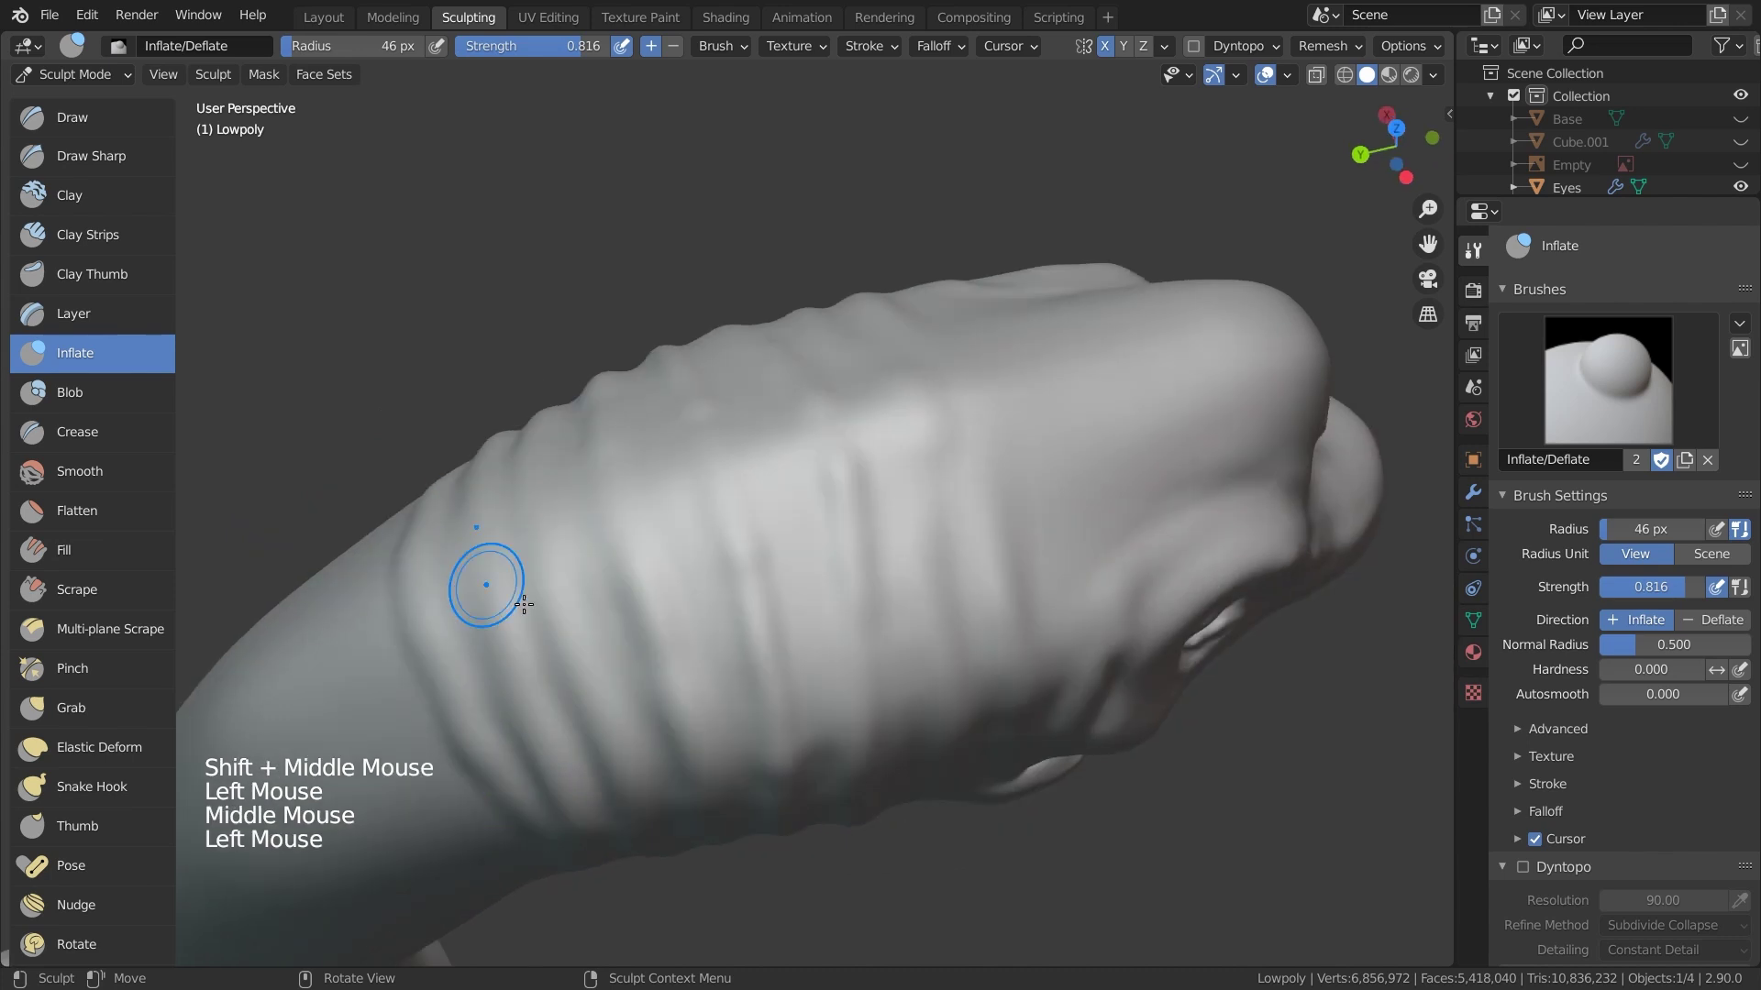
middle_drag(522, 602, 642, 477)
drag(642, 477, 664, 432)
middle_drag(664, 432, 642, 468)
Resize the Inflate brush and extend the raised skin folds around the side of the upper neck
key(f)
key(f)
drag(620, 463, 633, 550)
middle_drag(633, 550, 578, 559)
mouse_move(577, 559)
mouse_down()
mouse_move(559, 611)
mouse_move(456, 633)
mouse_move(476, 587)
mouse_up()
ctrl+middle_drag(477, 587, 496, 697)
mouse_move(495, 697)
middle_down()
mouse_move(1155, 620)
mouse_move(1009, 550)
middle_up()
mouse_move(1009, 551)
shift+middle_down()
mouse_move(861, 601)
mouse_move(676, 578)
mouse_move(801, 526)
shift+middle_up()
Undo the last stroke, resize the Inflate brush and build more raised folds along the middle of the neck
key(f)
key(ctrl+z)
key(f)
key(f)
drag(733, 367, 578, 452)
middle_drag(578, 453, 660, 532)
mouse_move(661, 532)
mouse_down()
mouse_move(740, 609)
mouse_move(678, 586)
mouse_up()
Inflate evenly spaced horizontal folds down the lower part of the neck with a 46 px brush
mouse_move(679, 587)
middle_down()
mouse_move(620, 586)
mouse_move(522, 657)
mouse_move(642, 586)
middle_up()
middle_drag(642, 587, 826, 514)
mouse_move(825, 513)
shift+middle_down()
mouse_move(902, 443)
mouse_move(862, 367)
shift+middle_up()
drag(789, 651, 841, 672)
middle_drag(840, 672, 789, 642)
shift+middle_drag(788, 642, 752, 605)
drag(752, 642, 712, 656)
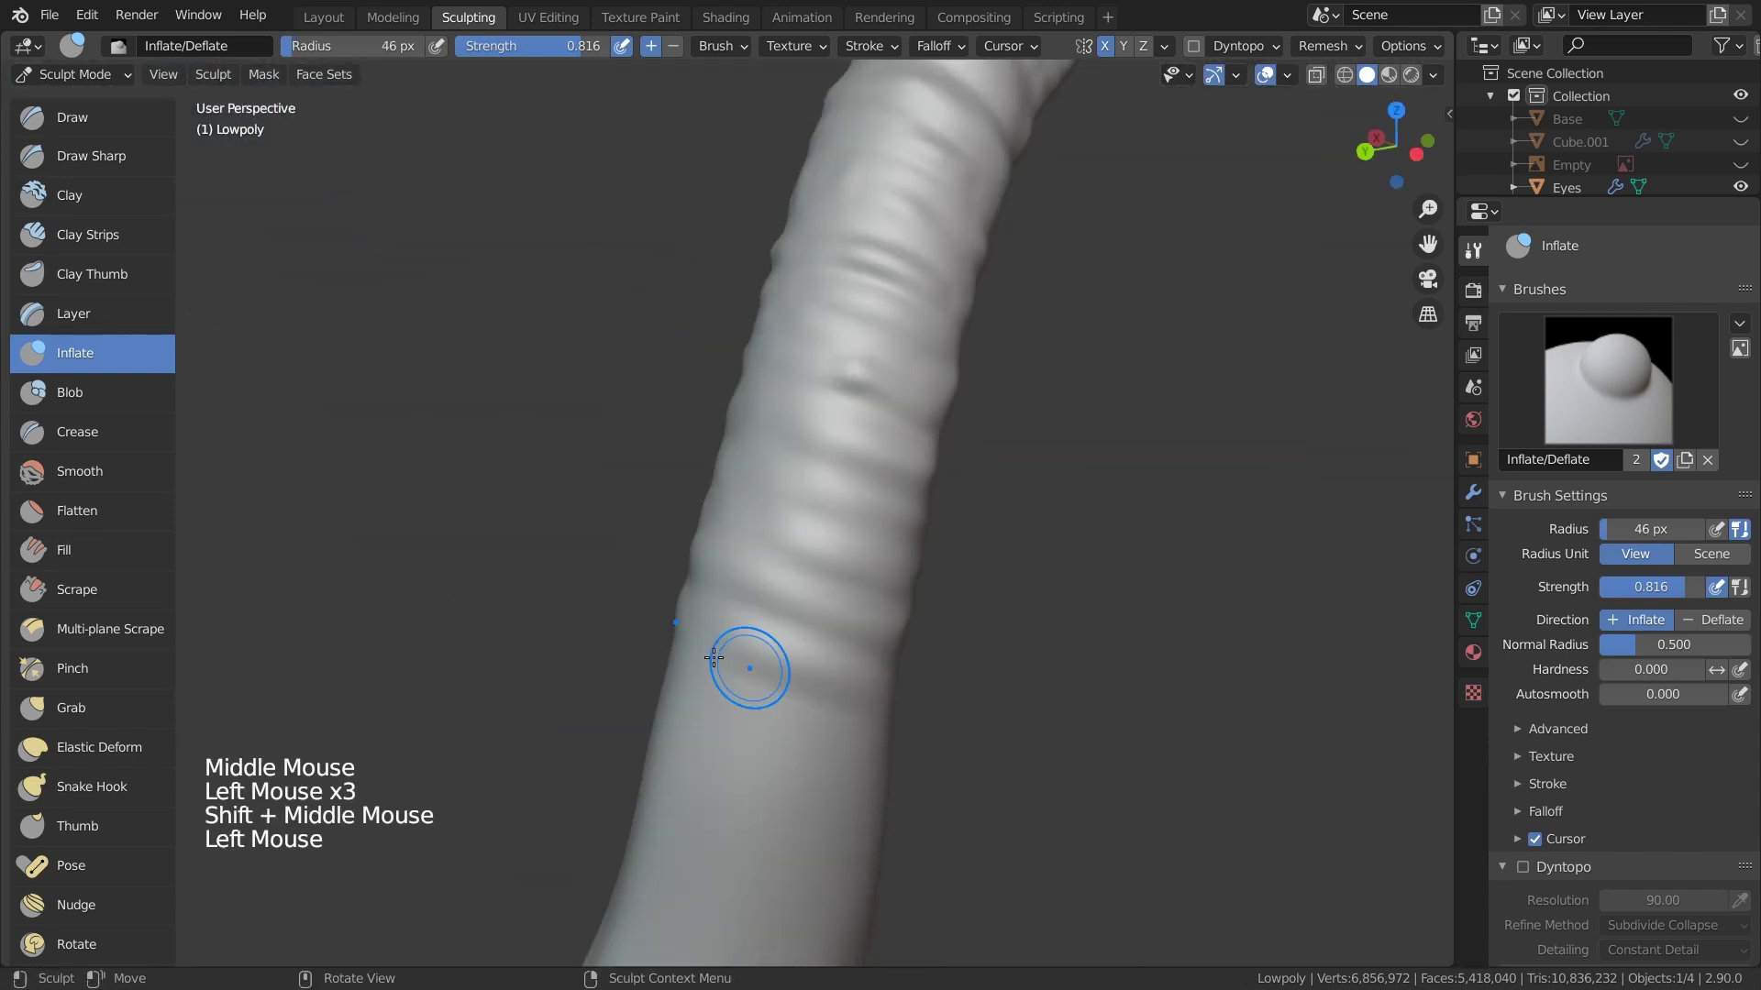
Continue the inflated skin folds from the lower neck down towards its base
mouse_move(642, 770)
mouse_down()
mouse_move(707, 804)
mouse_move(562, 659)
mouse_up()
middle_drag(562, 660, 493, 712)
drag(494, 712, 587, 642)
mouse_move(586, 642)
shift+middle_down()
mouse_move(642, 587)
mouse_move(697, 623)
shift+middle_up()
mouse_move(697, 623)
ctrl+middle_down()
mouse_move(743, 680)
mouse_move(697, 596)
ctrl+middle_up()
drag(696, 596, 637, 629)
ctrl+middle_drag(637, 629, 734, 697)
mouse_move(734, 697)
middle_down()
mouse_move(979, 693)
mouse_move(825, 587)
middle_up()
Inspect the body from the neck to the legs and save the sculpt file
key(f)
click(743, 538)
ctrl+middle_drag(743, 539, 917, 560)
mouse_move(917, 559)
shift+middle_down()
mouse_move(1069, 574)
mouse_move(927, 550)
mouse_move(843, 587)
shift+middle_up()
mouse_move(843, 587)
shift+middle_down()
mouse_move(768, 586)
mouse_move(825, 633)
shift+middle_up()
scroll(768, 586, up, 6)
scroll(826, 632, down, 2)
mouse_move(825, 632)
shift+middle_down()
mouse_move(912, 586)
mouse_move(875, 690)
shift+middle_up()
key(ctrl+s)
Set the Inflate brush radius to 31 px and sculpt skin folds around the leg joint
key(f)
click(627, 655)
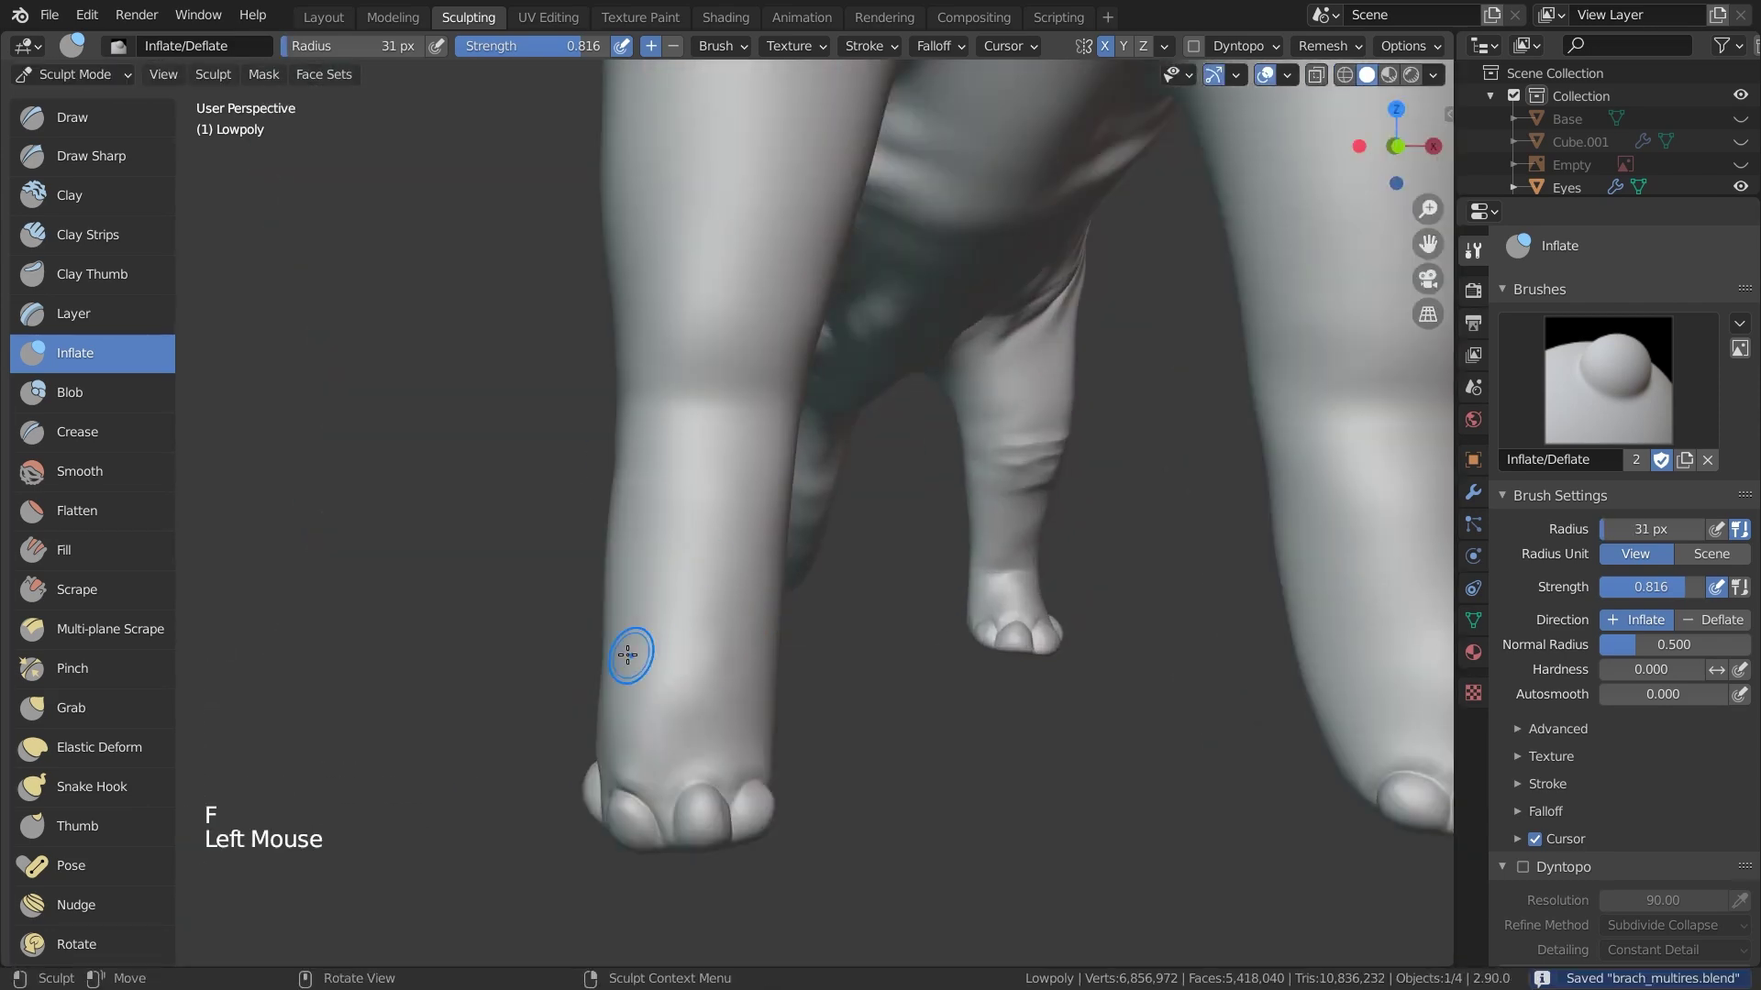
middle_drag(701, 523, 825, 587)
mouse_move(825, 586)
mouse_down()
mouse_move(857, 637)
mouse_move(825, 633)
mouse_up()
mouse_move(826, 632)
middle_down()
mouse_move(733, 587)
mouse_move(806, 541)
middle_up()
drag(807, 541, 864, 507)
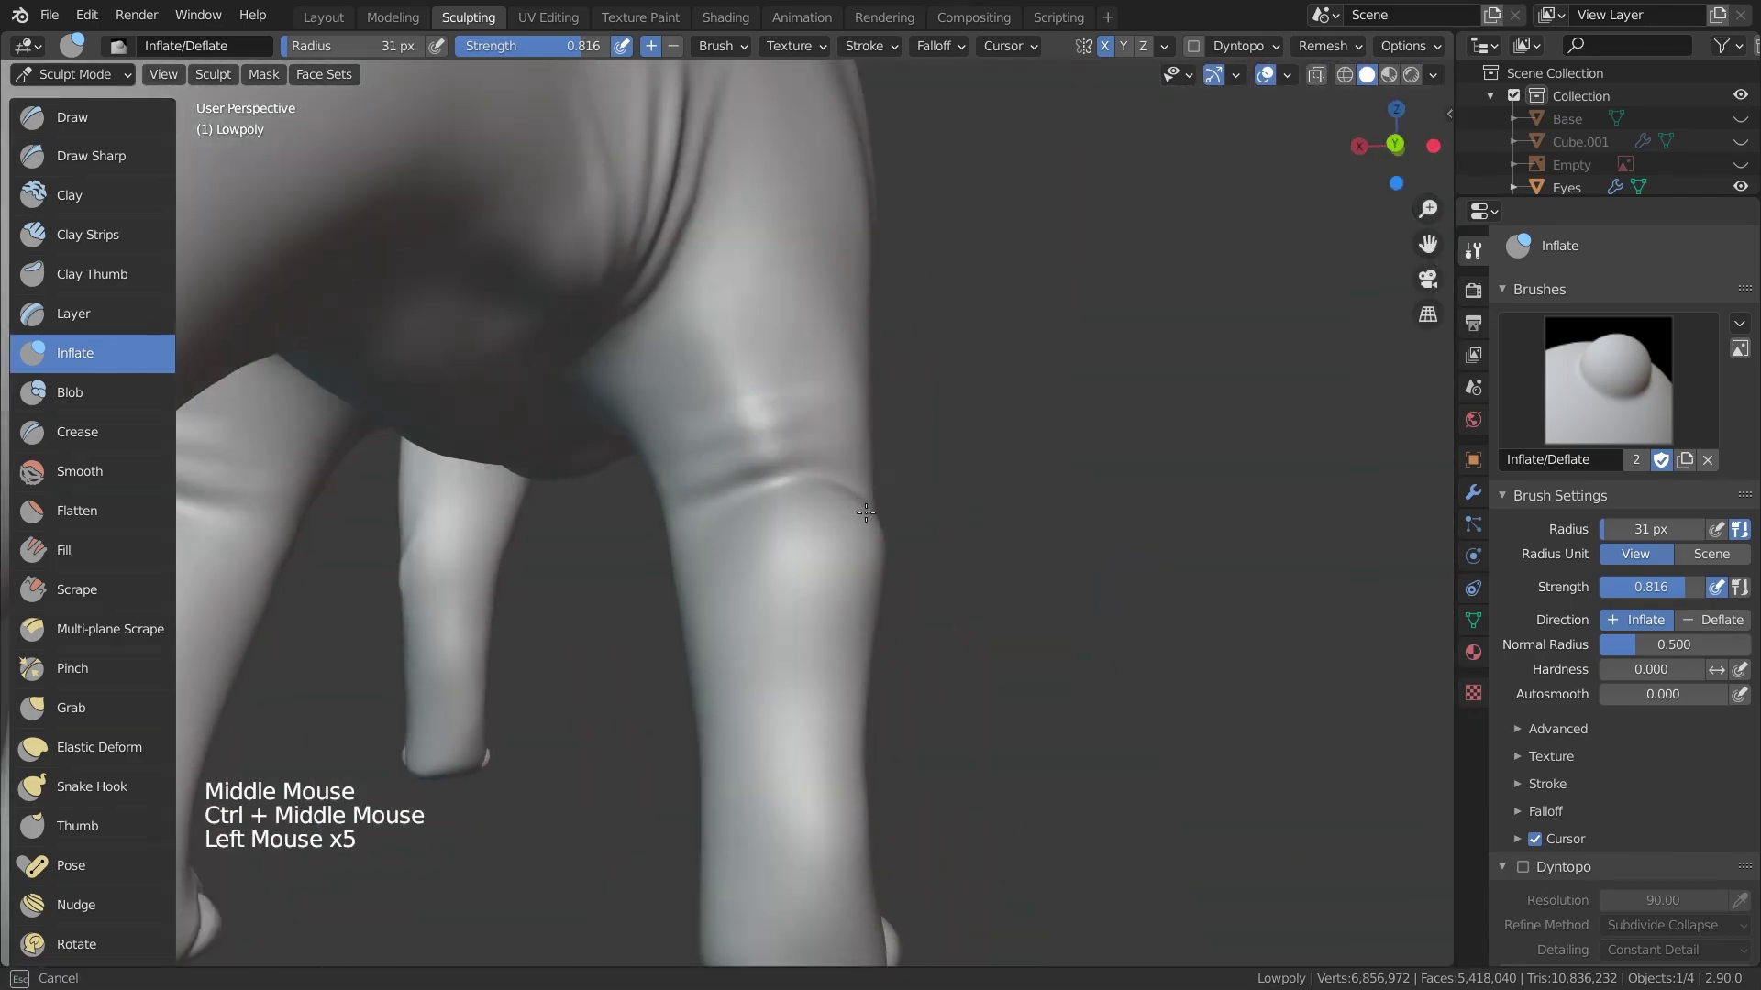
ctrl+middle_drag(865, 508, 880, 569)
mouse_move(880, 569)
middle_down()
mouse_move(938, 609)
mouse_move(923, 577)
middle_up()
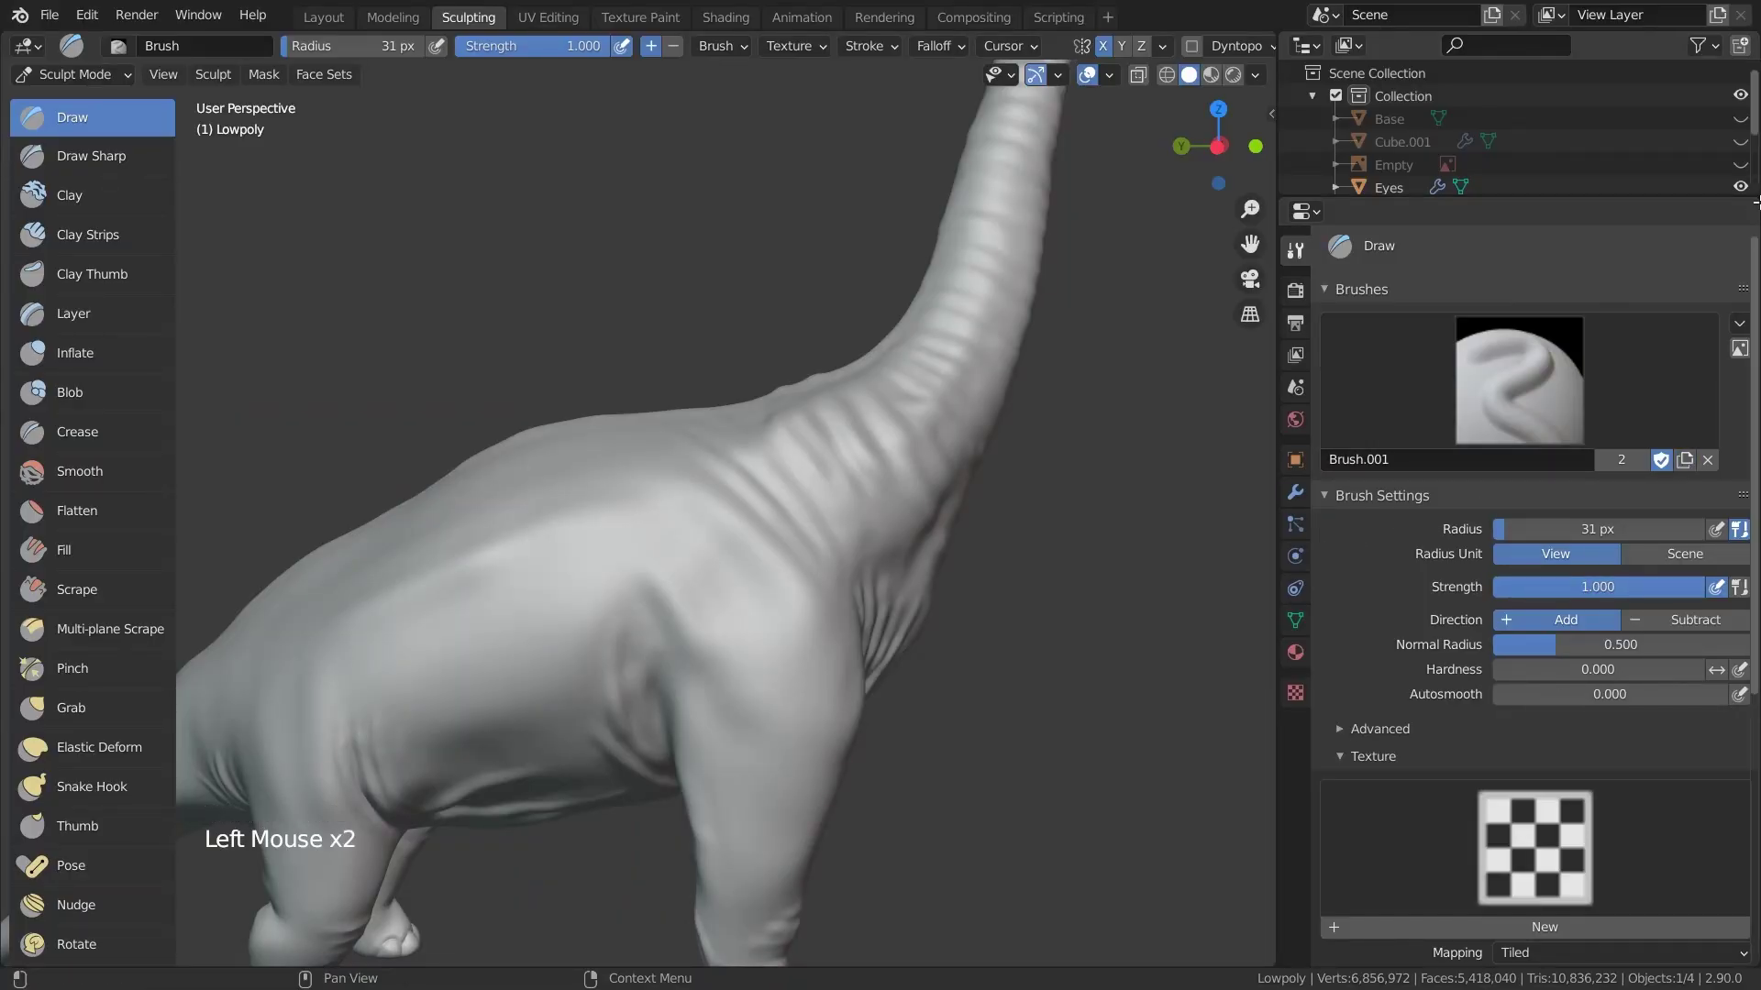
Split the brush properties area in two and create a new image texture for the Draw brush
drag(1751, 204, 1558, 477)
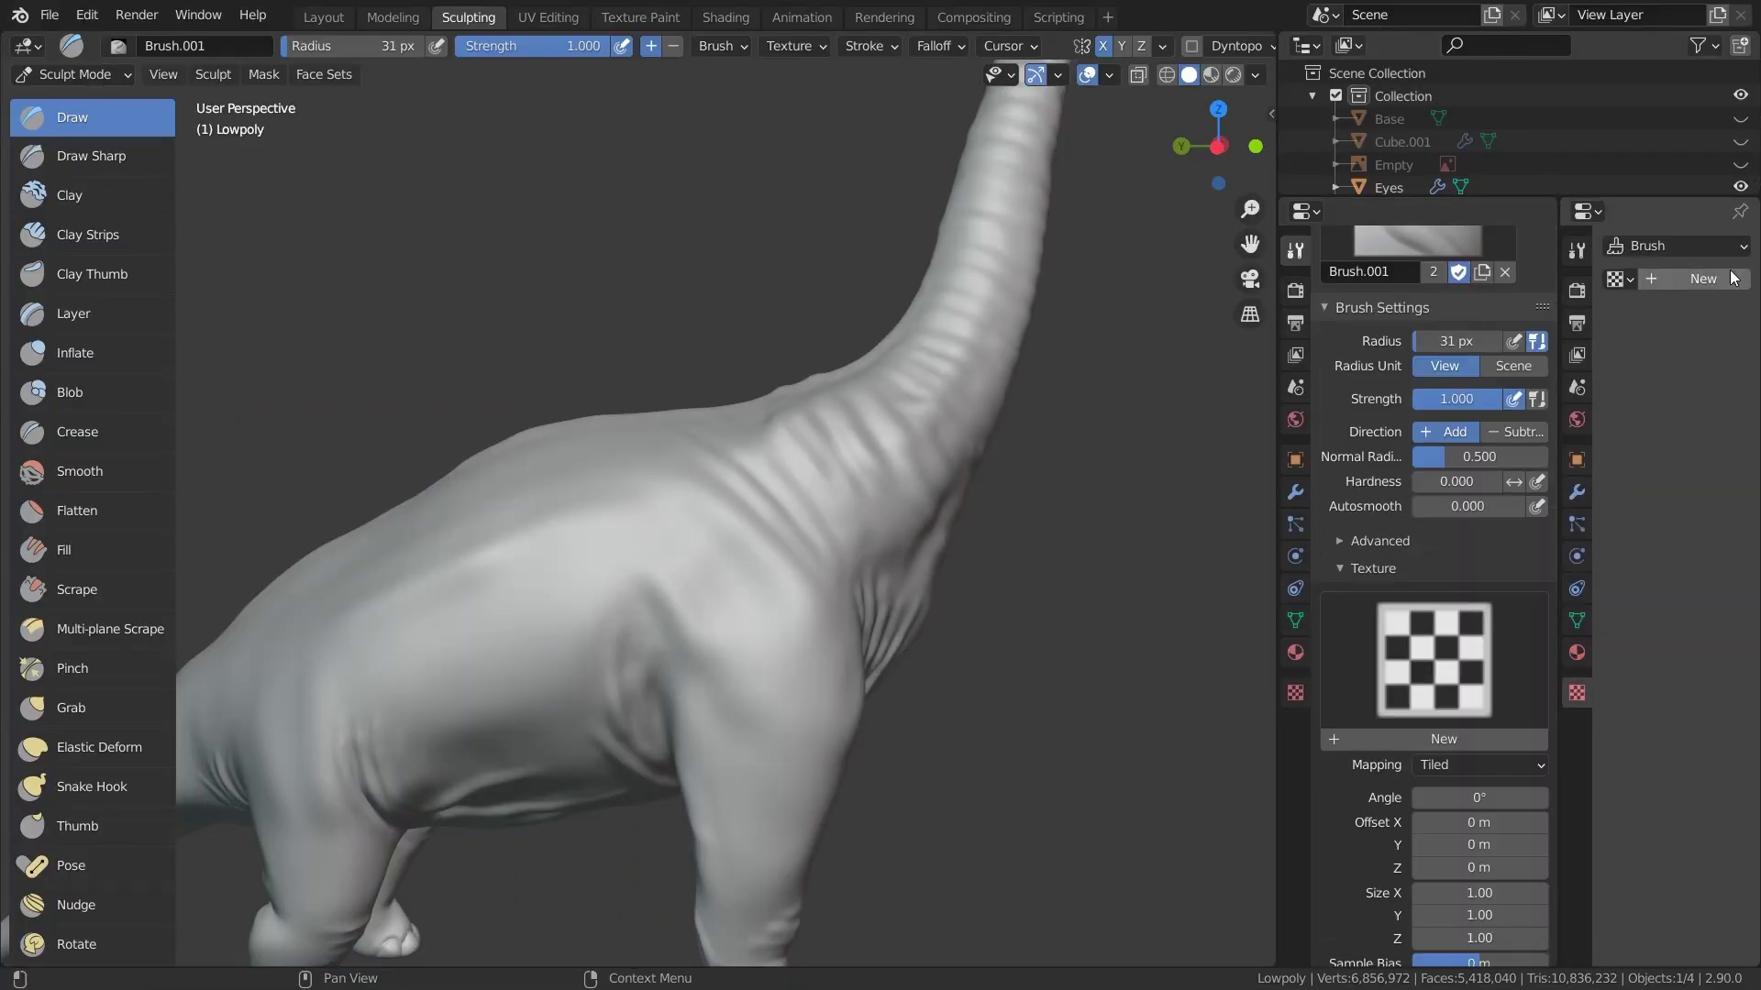
click(1731, 278)
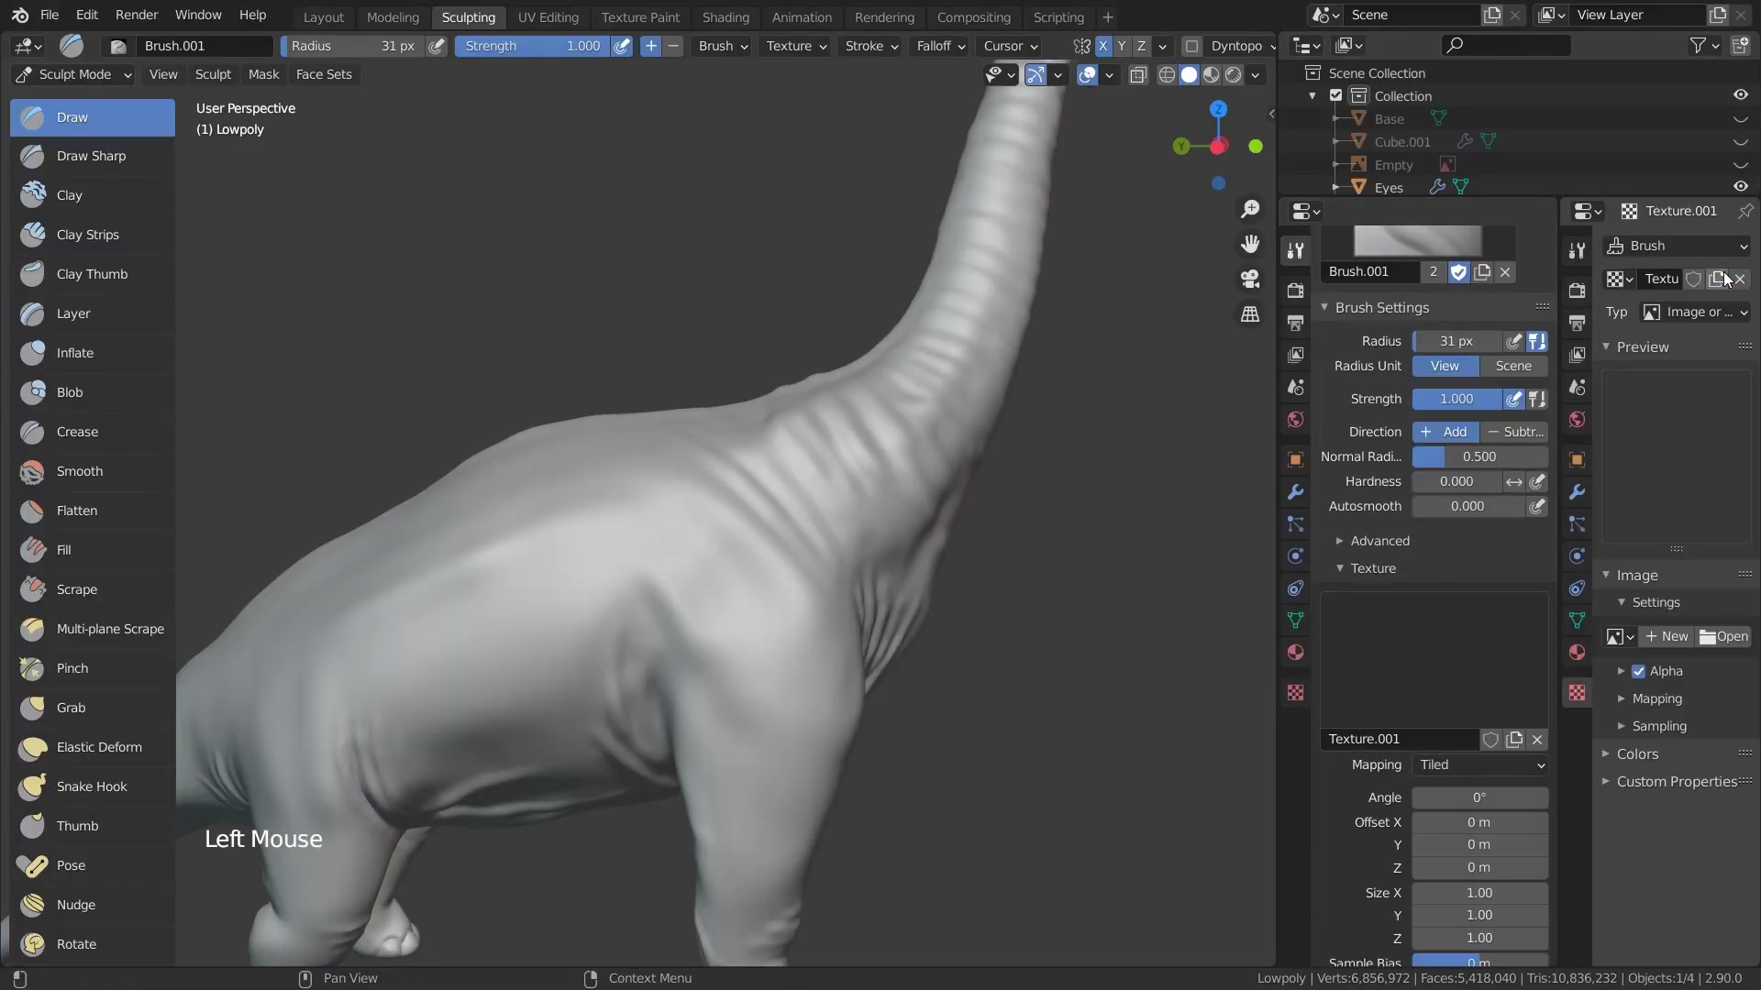
Load wrinkles.psd from the Pixologic Brushes folder as the brush texture image
click(1721, 642)
scroll(1056, 592, down, 1)
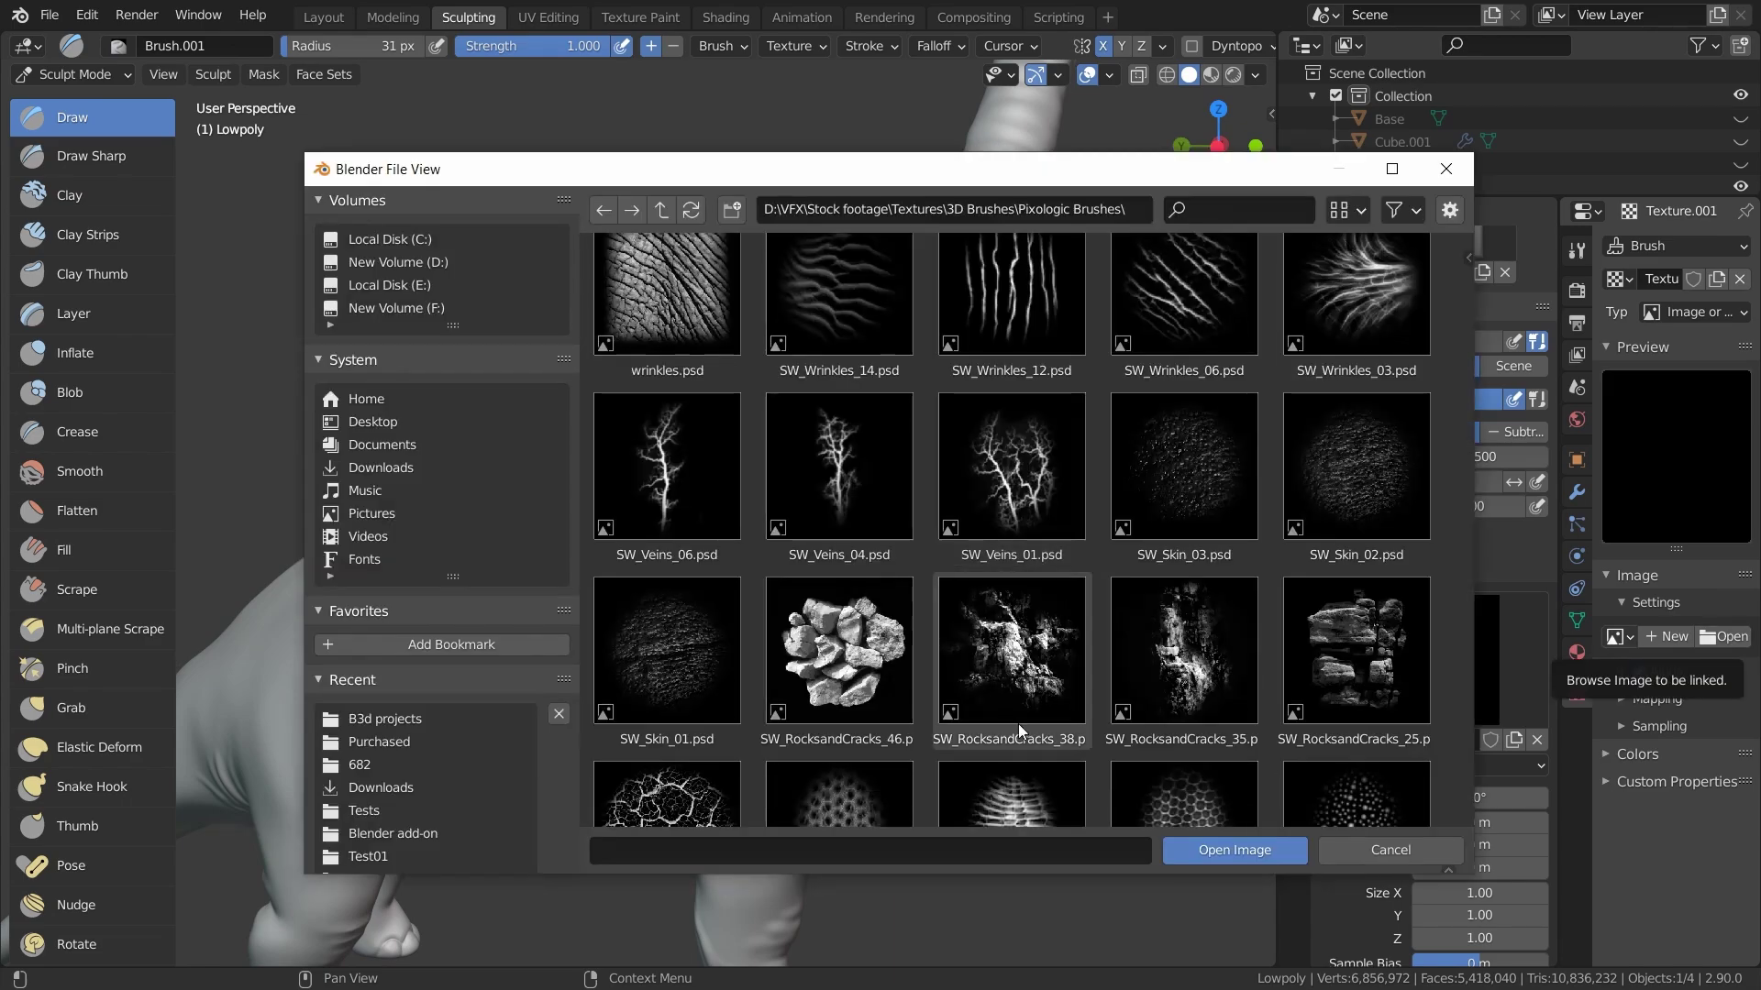
scroll(912, 572, down, 10)
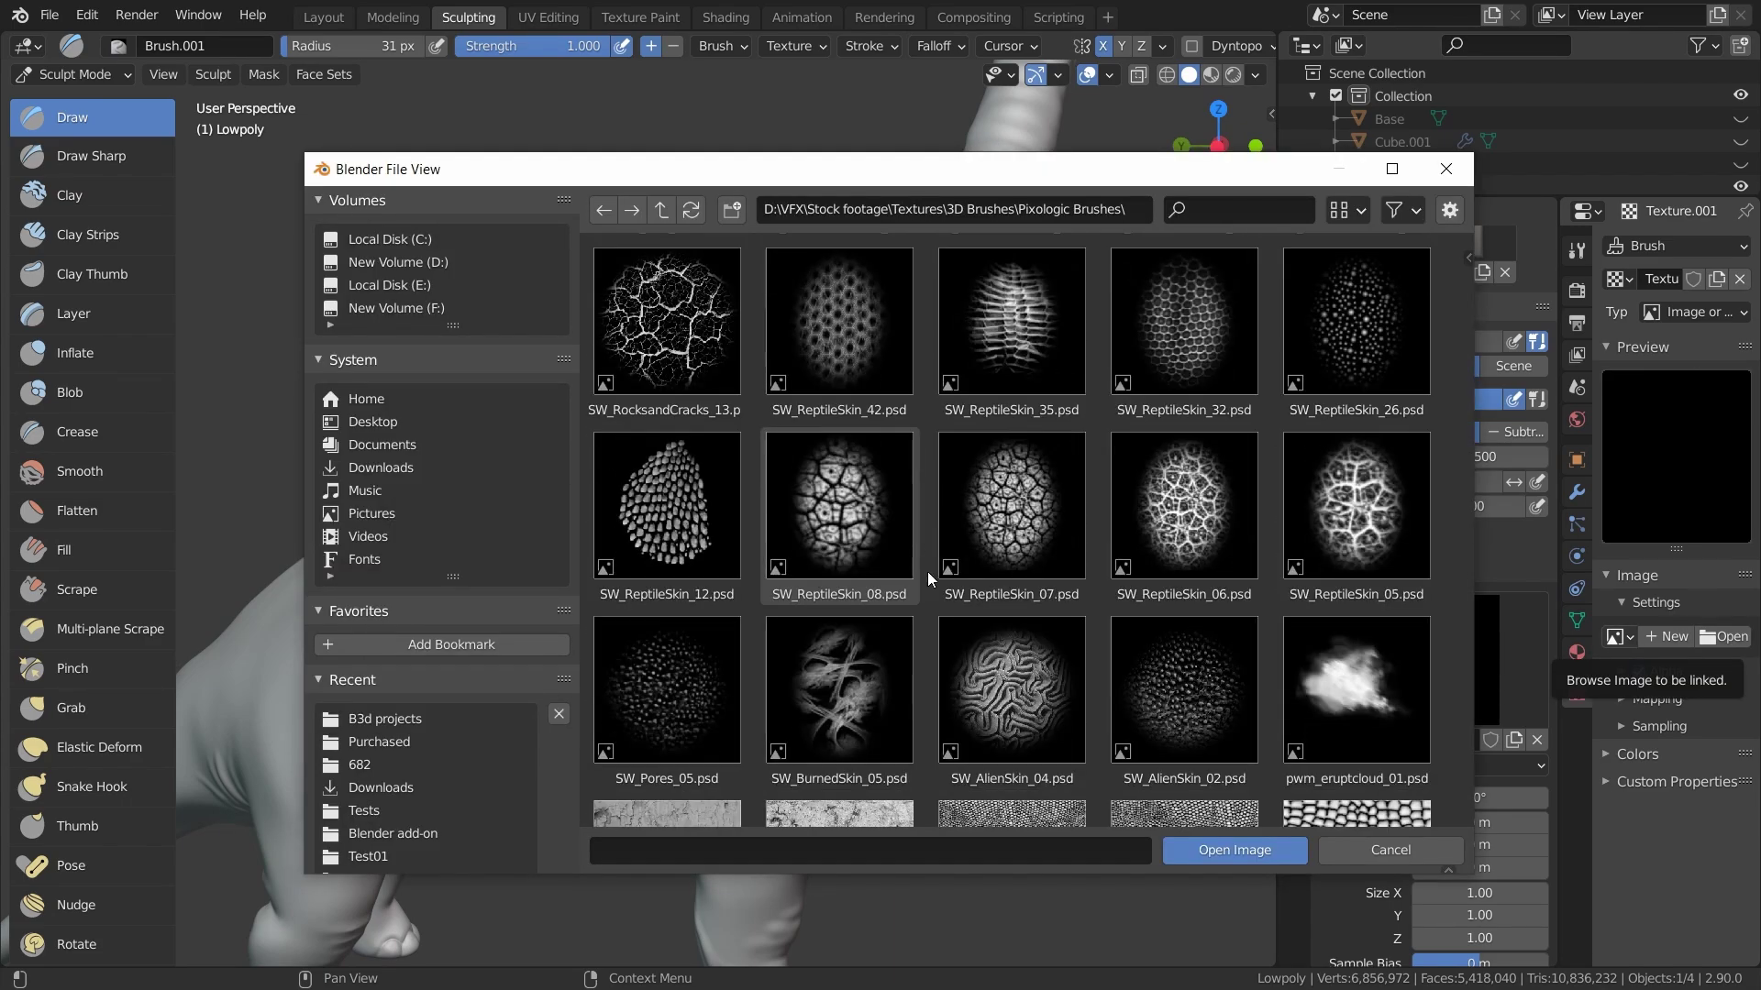
scroll(1212, 568, down, 10)
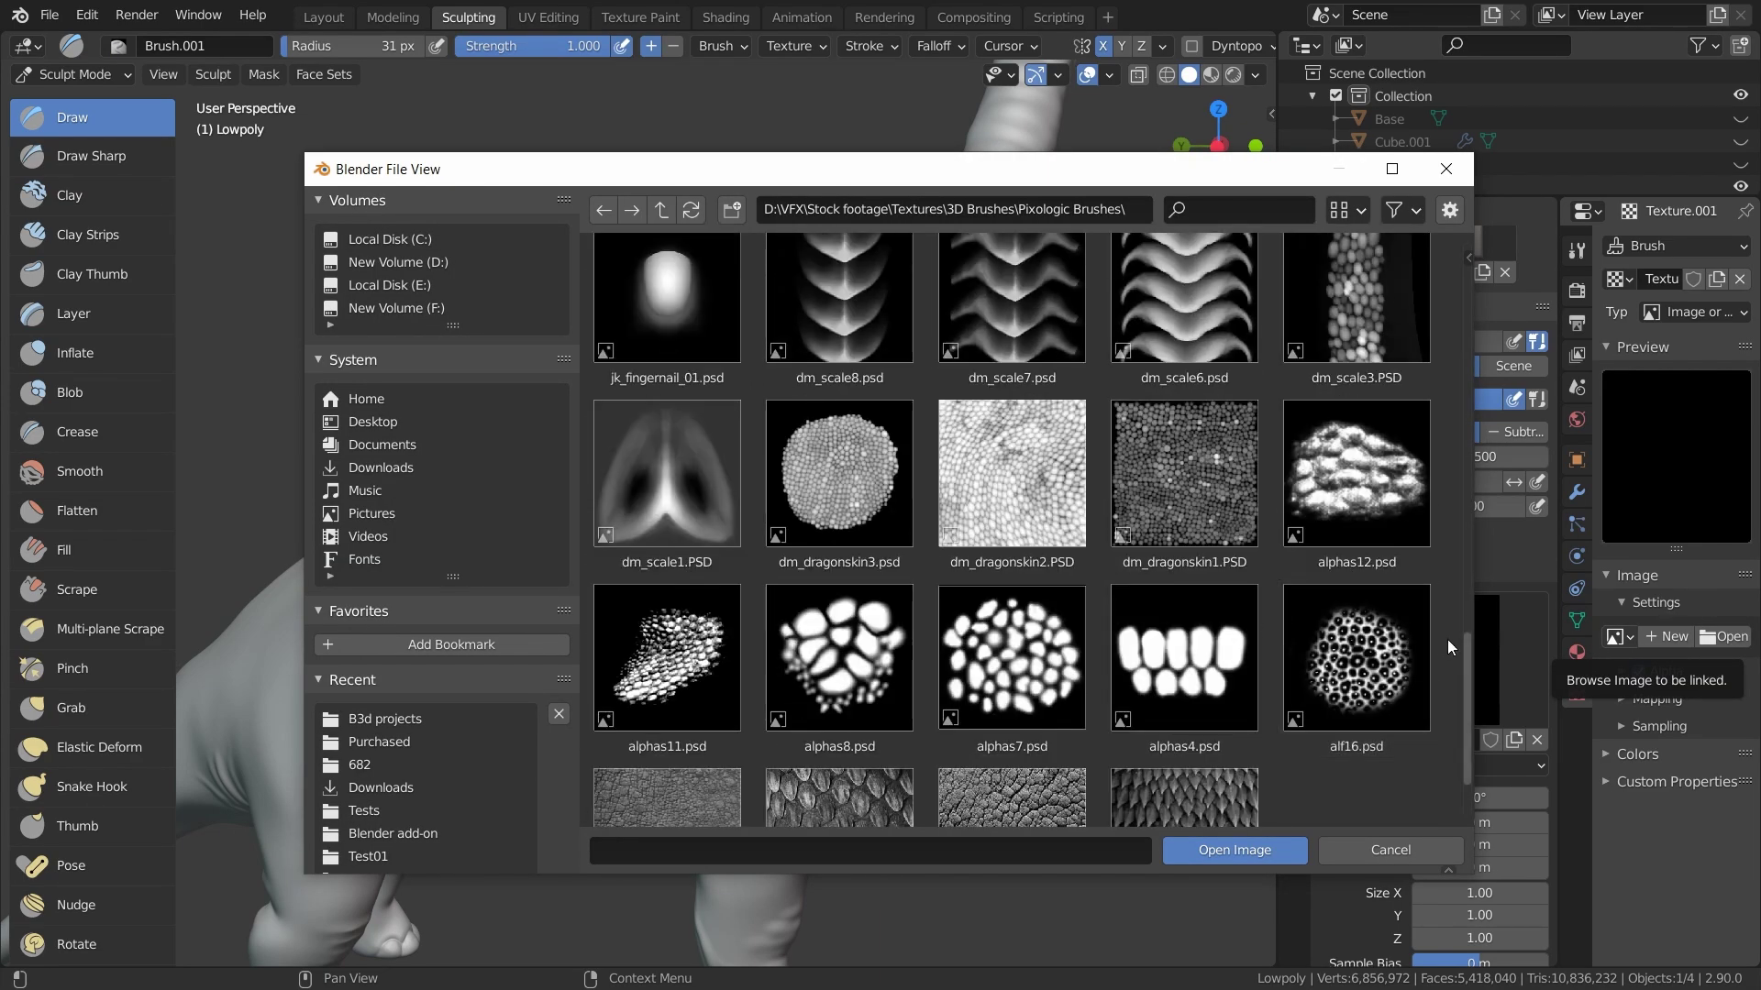
click(656, 362)
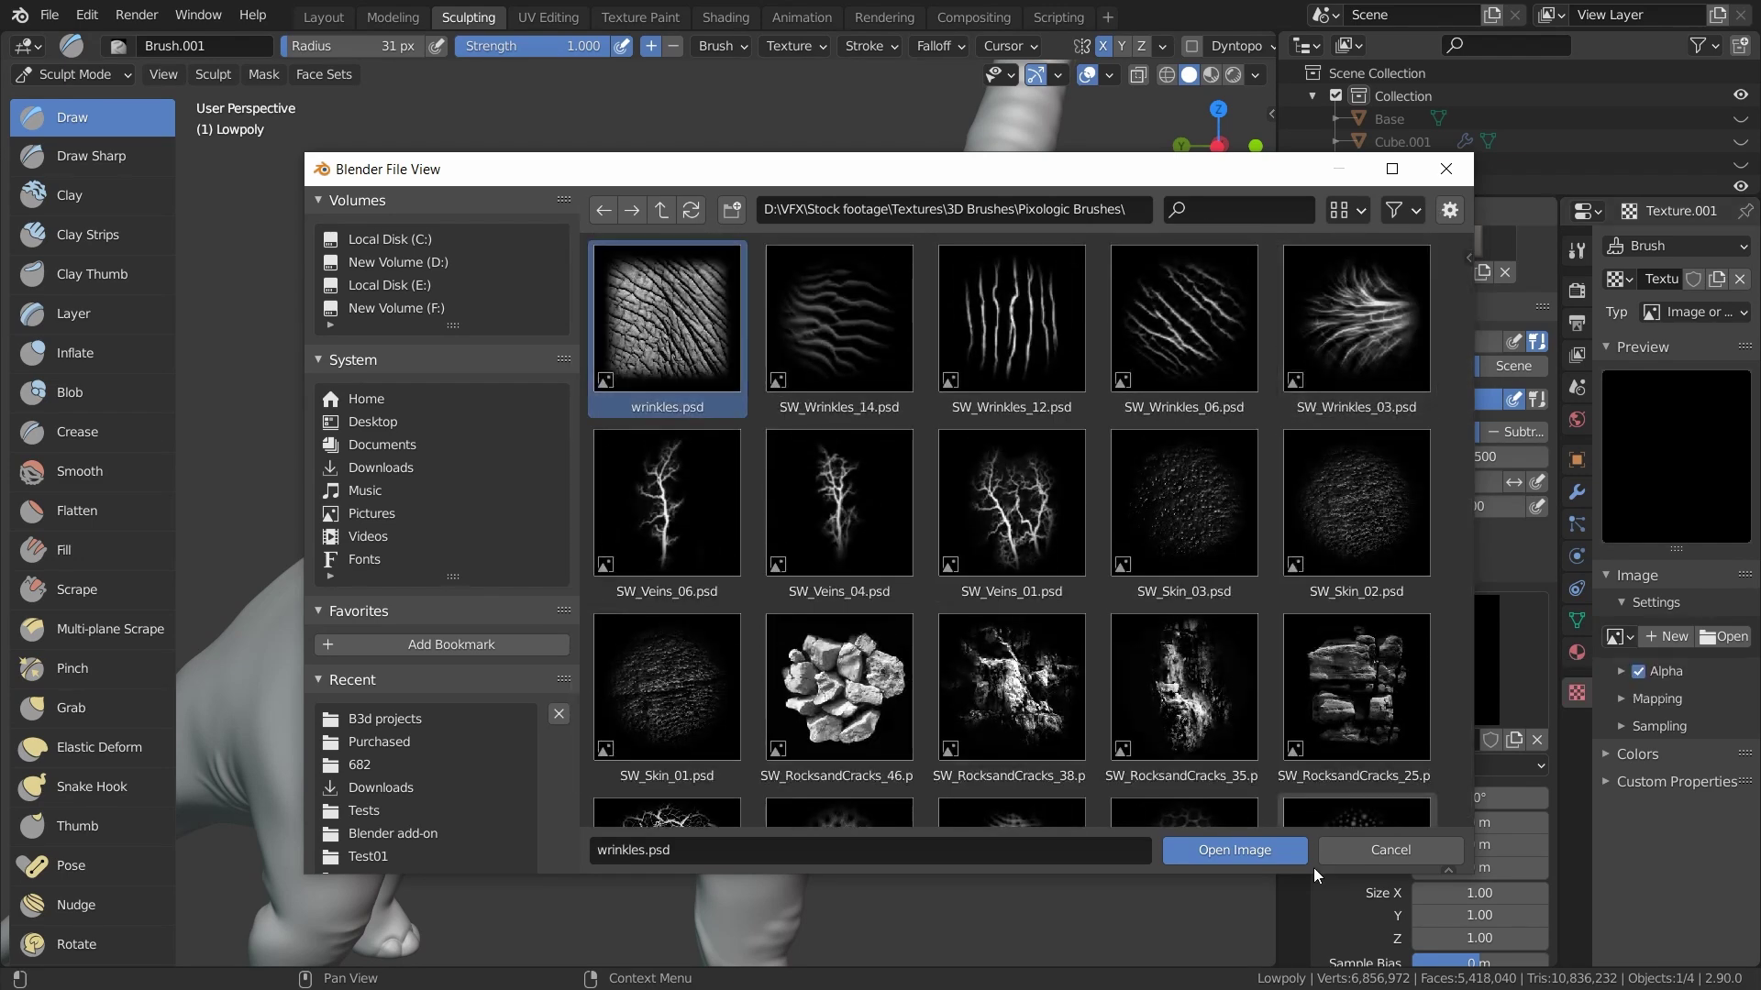
click(1284, 855)
scroll(649, 621, up, 1)
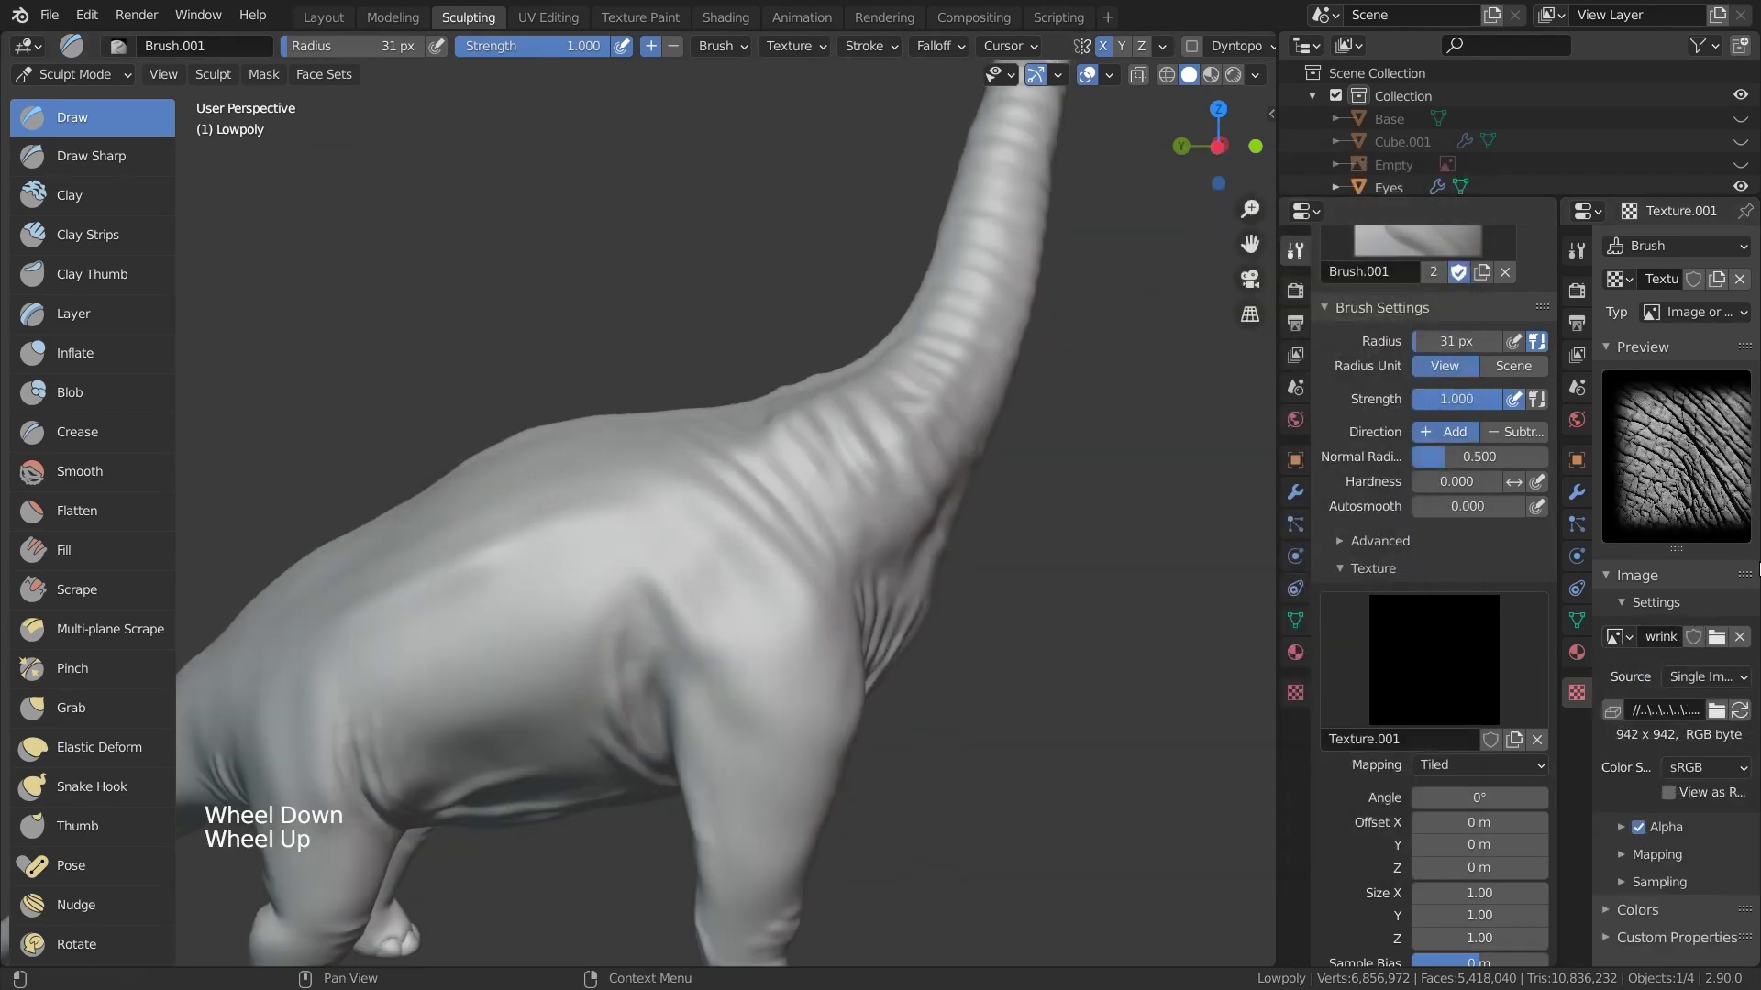
Set the brush texture mapping to Area Plane and the stroke method to Anchored
click(1472, 767)
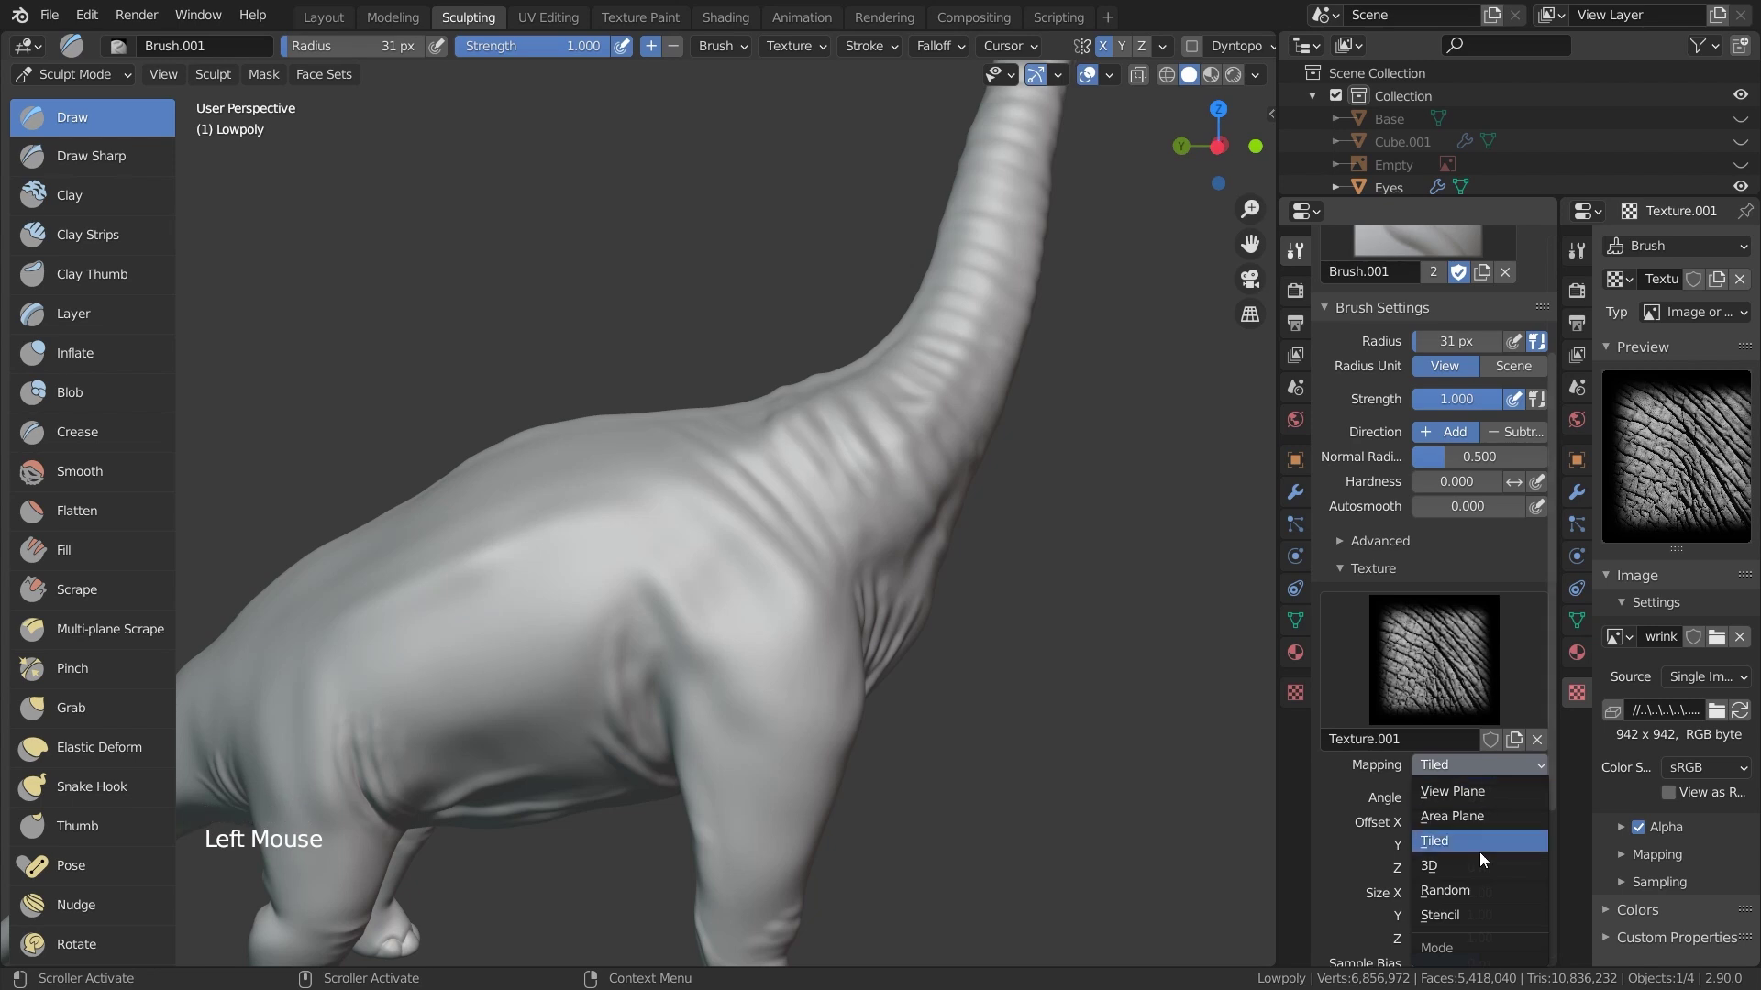
click(1451, 813)
middle_drag(1450, 812, 1495, 680)
click(1463, 765)
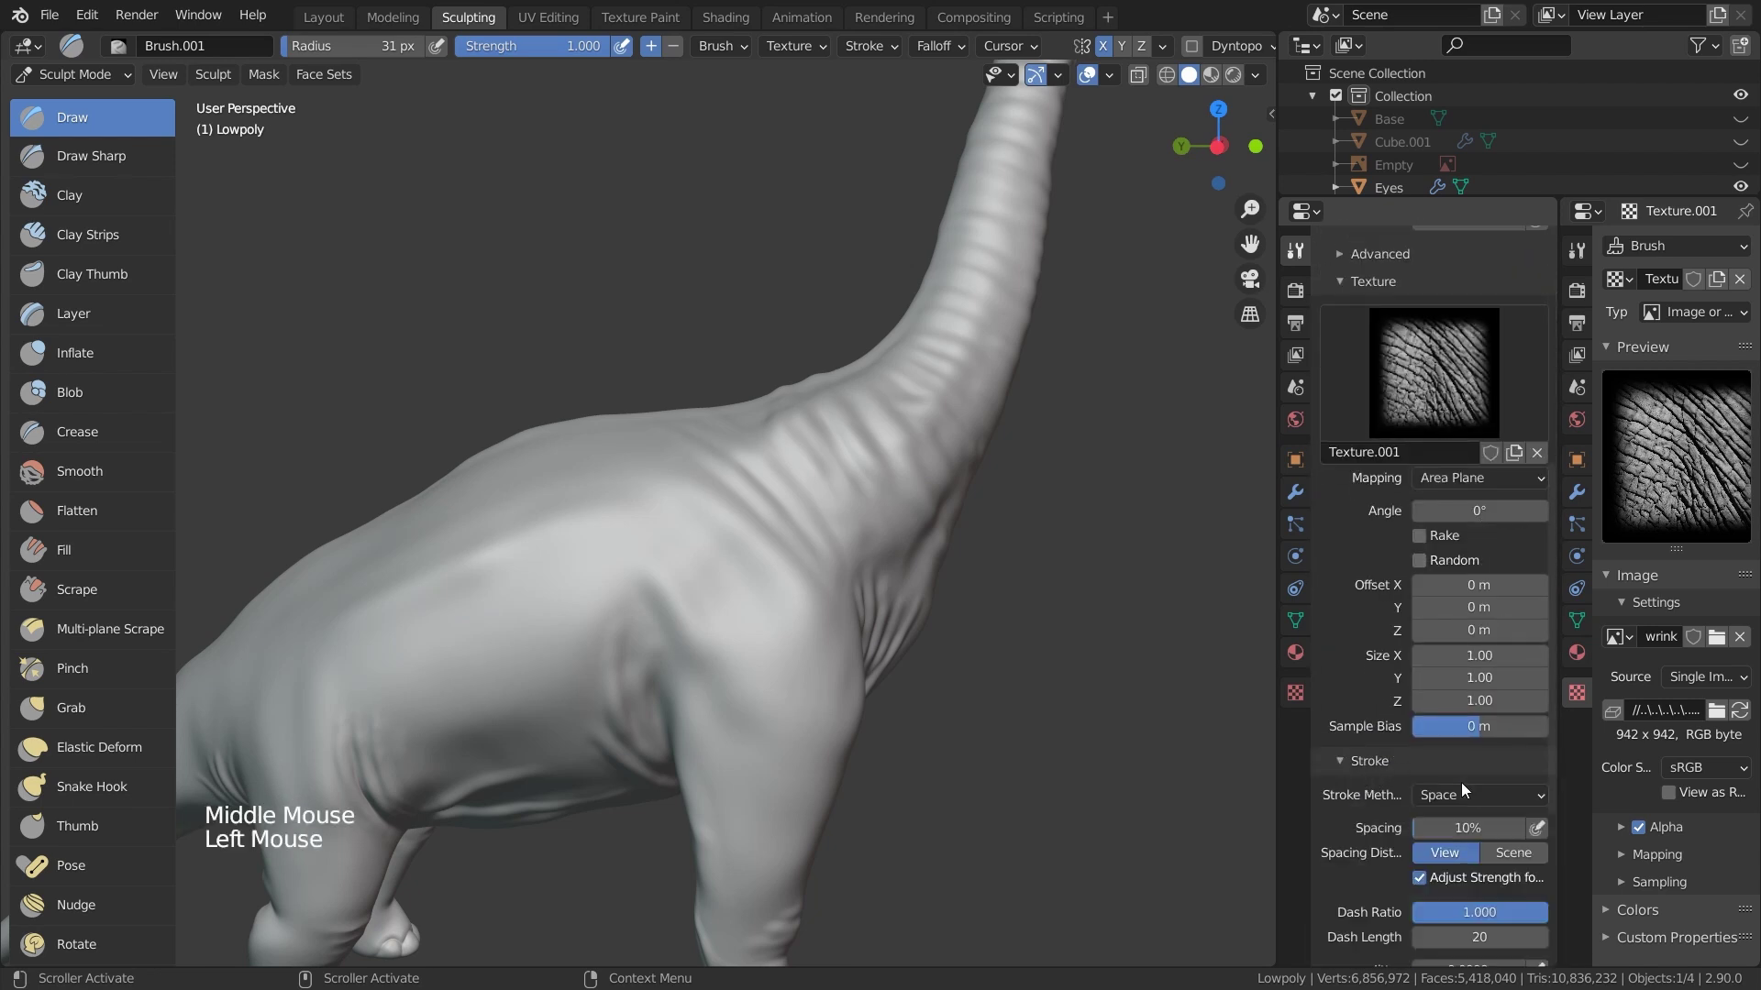
click(1462, 785)
click(1485, 694)
Set the Draw brush strength to 0.099 and stamp the wrinkle texture over the hind leg
mouse_move(1042, 629)
shift+middle_down()
mouse_move(833, 519)
mouse_move(547, 43)
shift+middle_up()
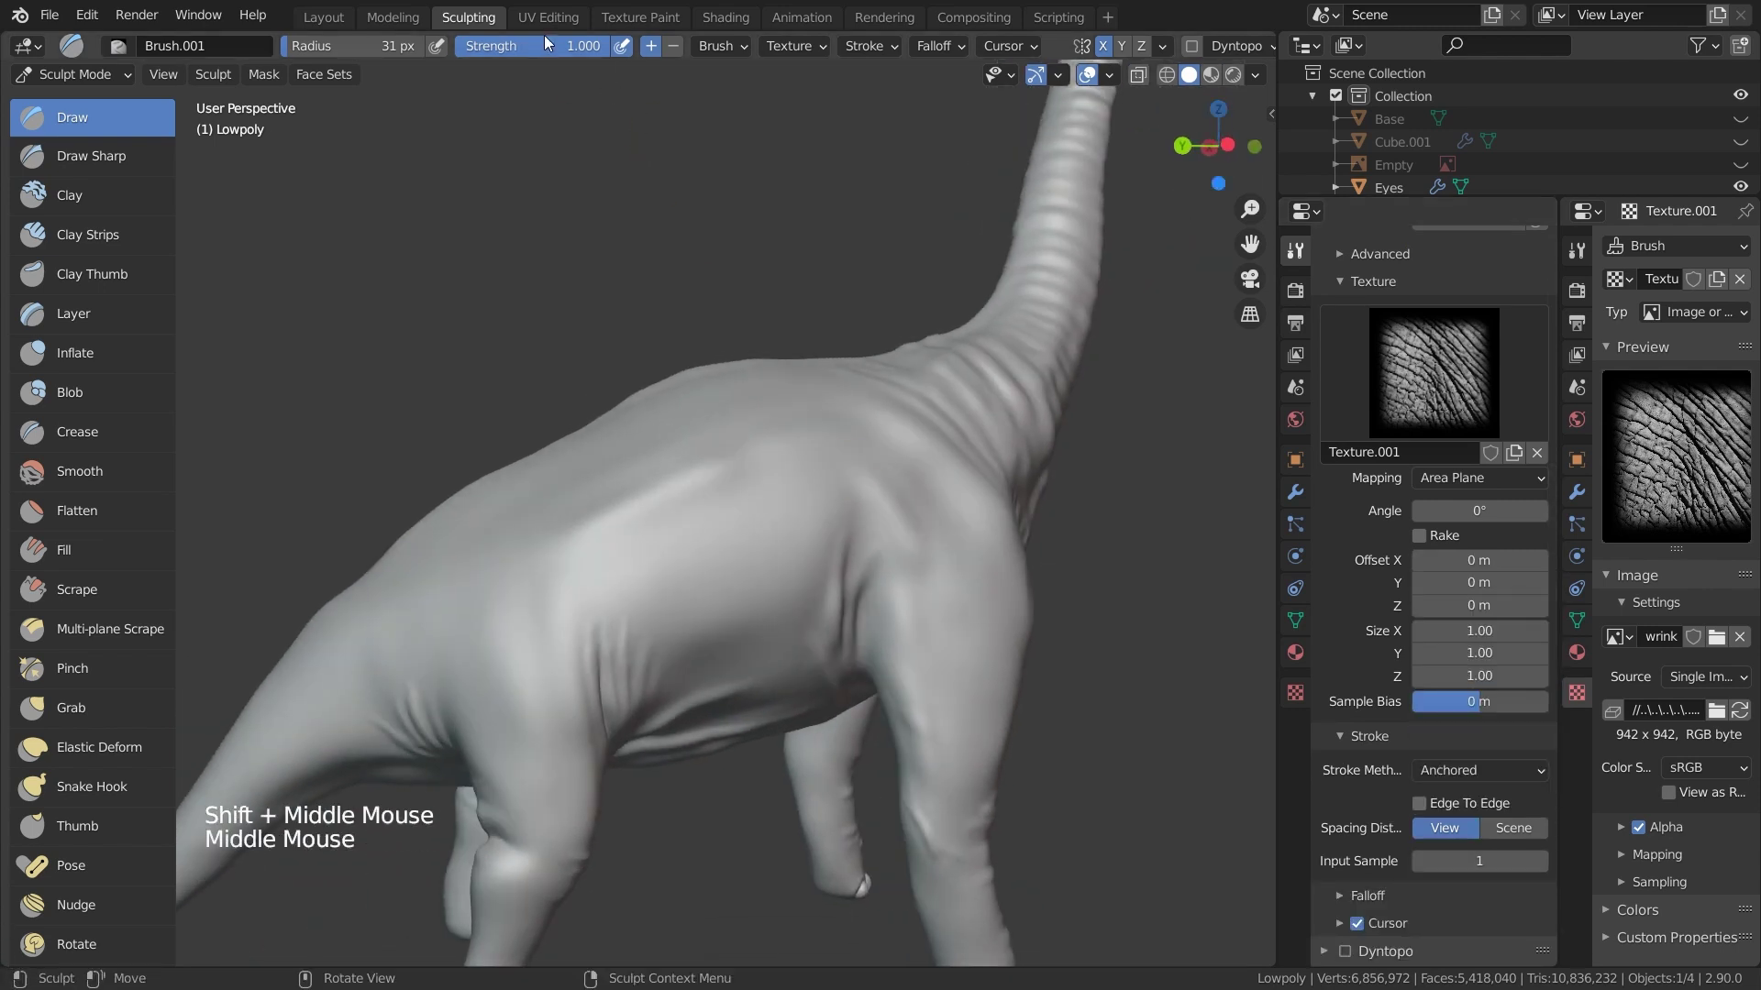
mouse_move(896, 441)
shift+middle_down()
mouse_move(822, 471)
mouse_move(746, 404)
shift+middle_up()
scroll(382, 641, up, 2)
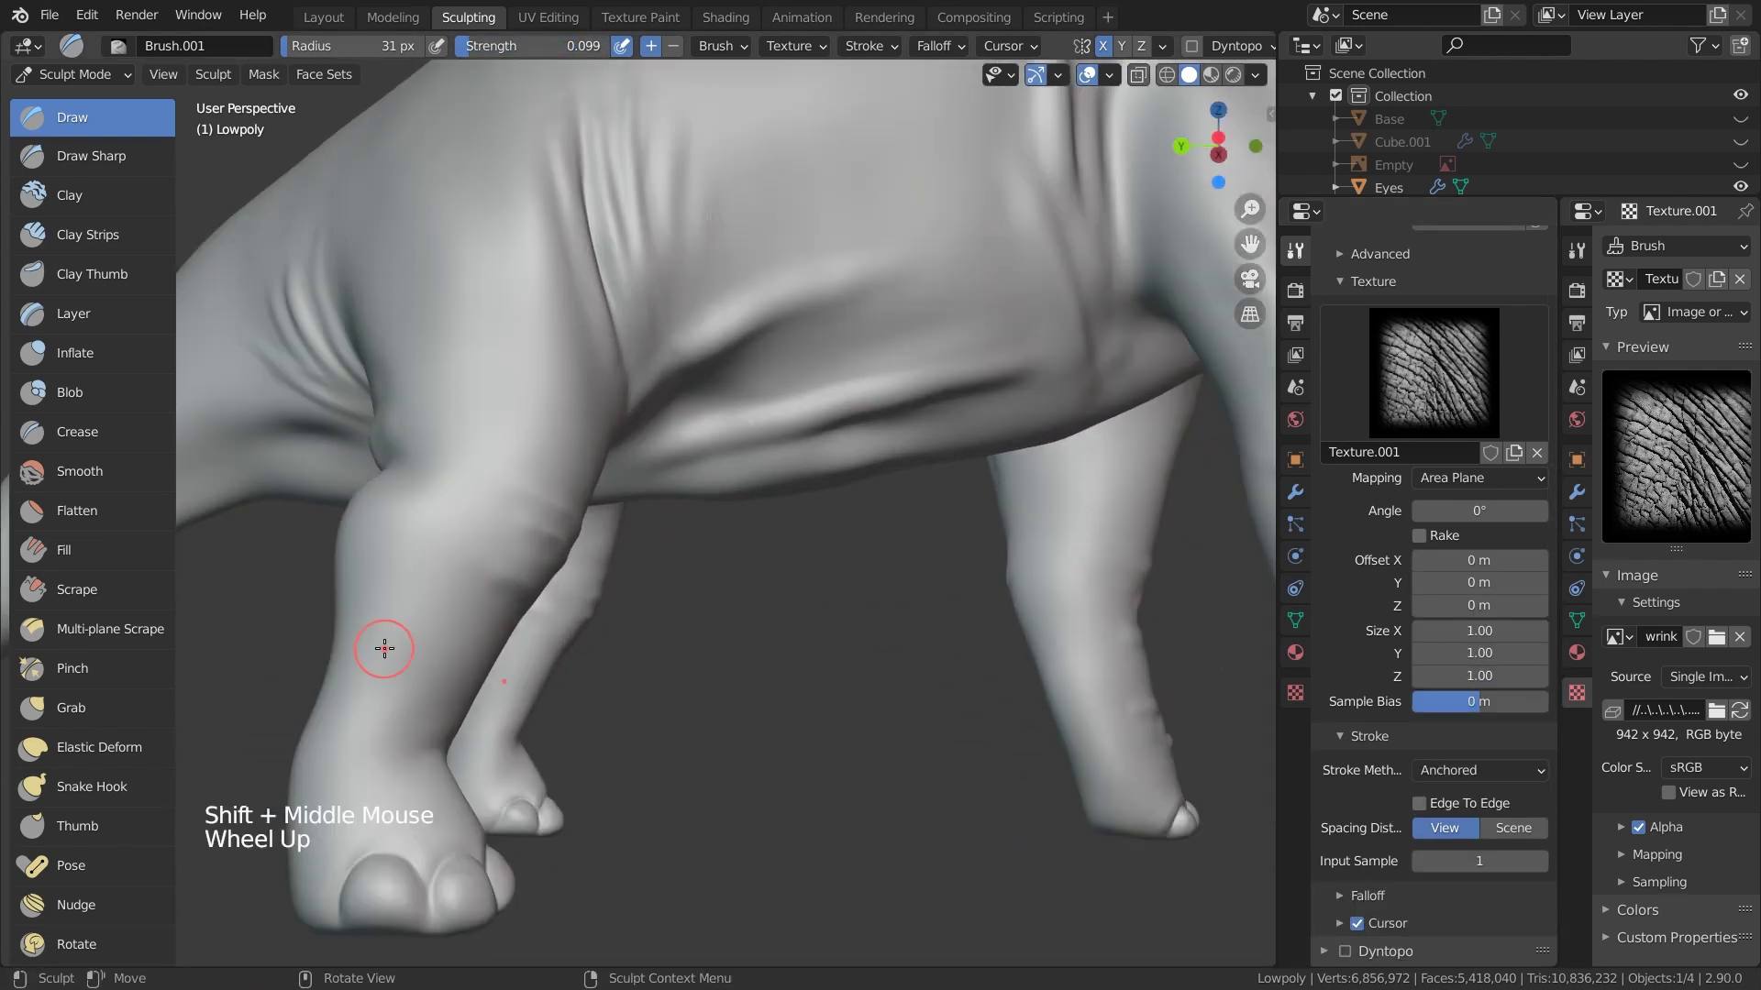
drag(394, 642, 464, 781)
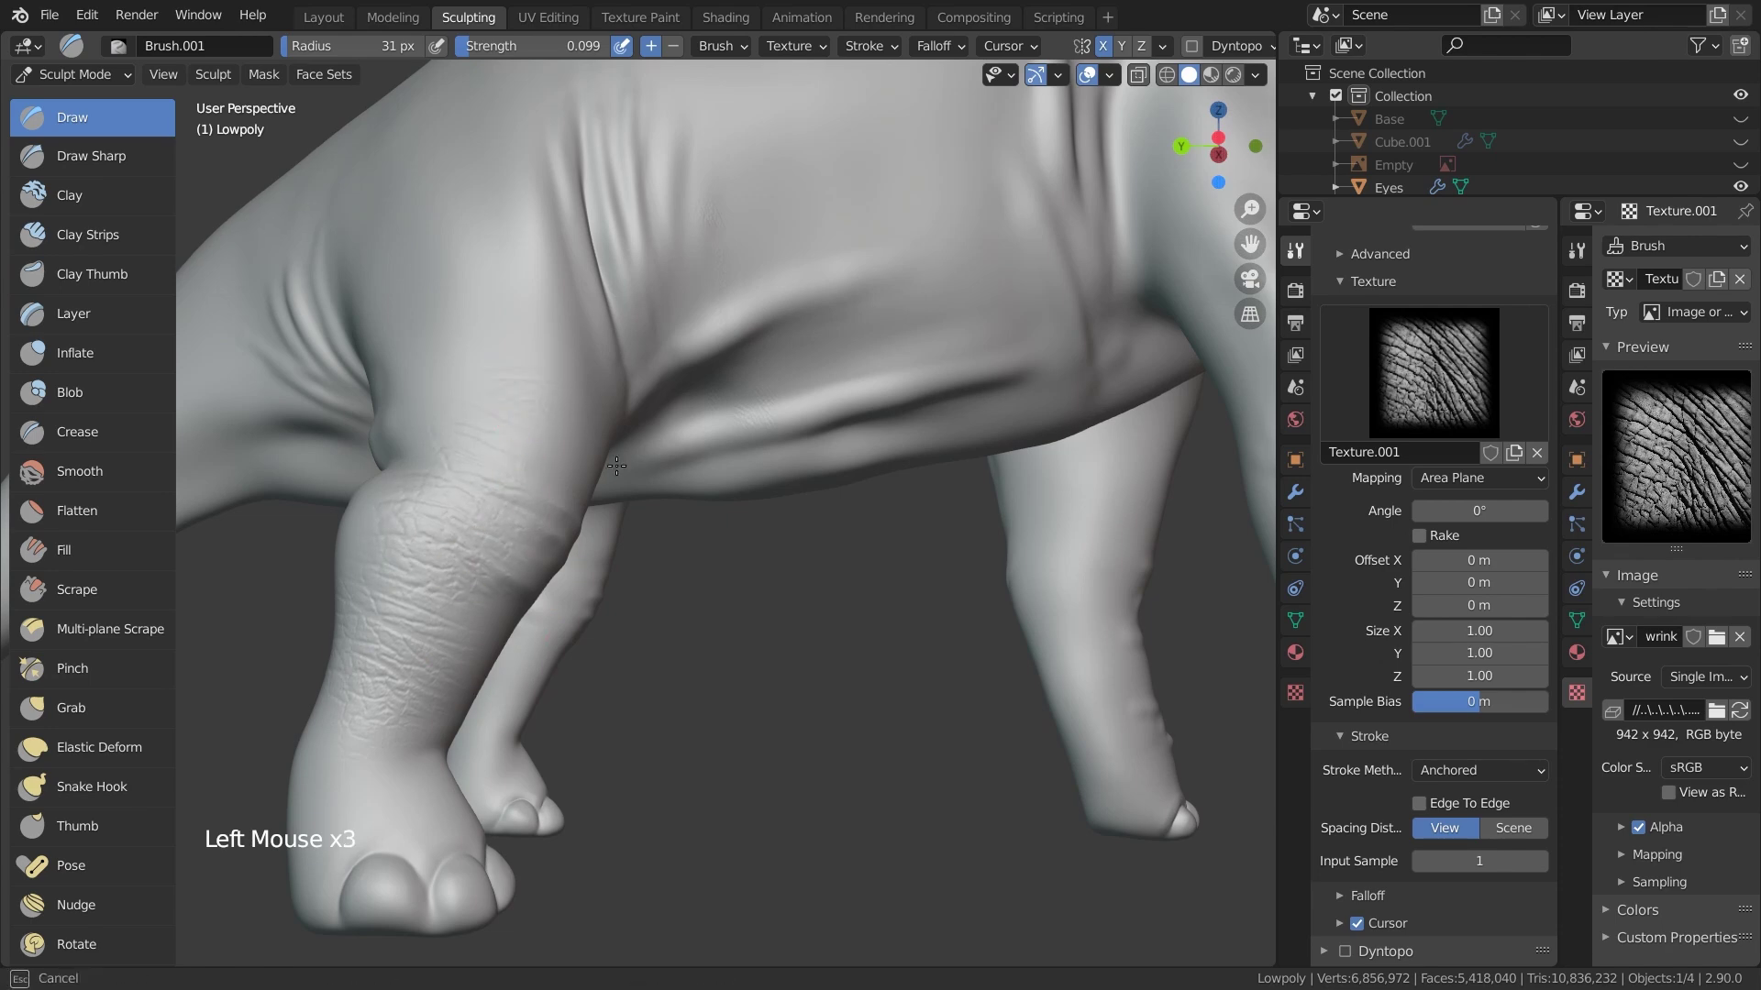
middle_drag(616, 465, 338, 771)
click(339, 770)
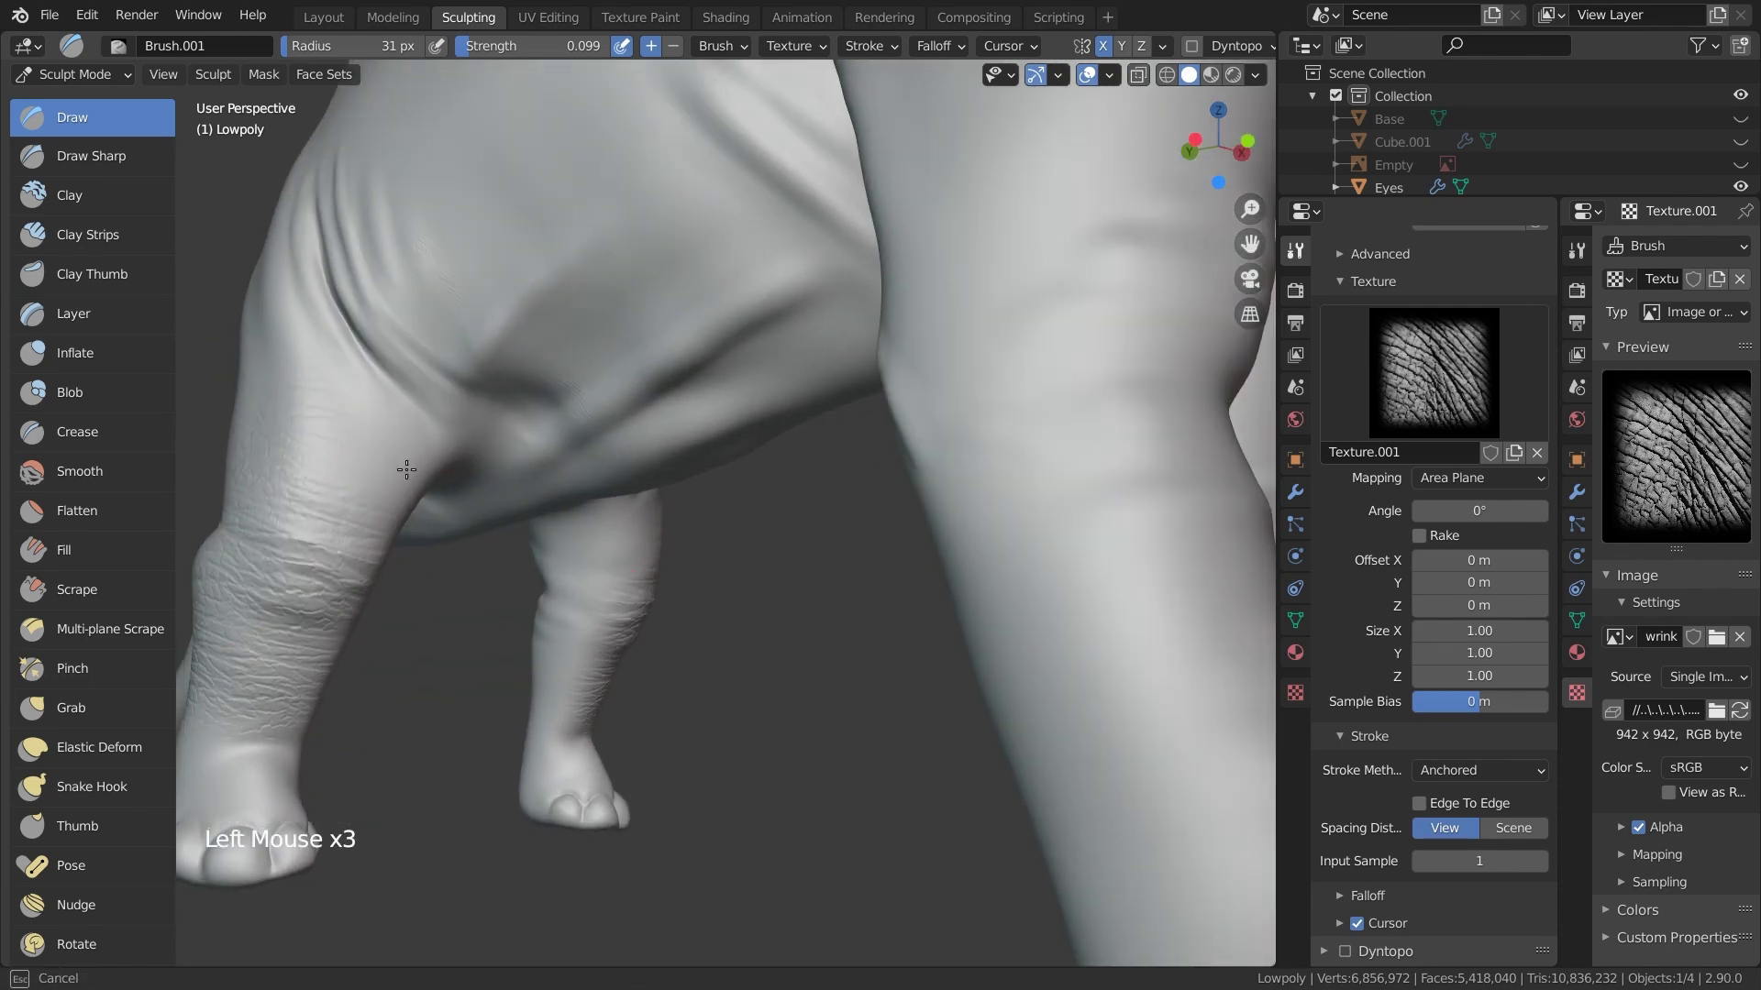
Raise the brush strength to 0.158 and stamp wrinkles over the hind leg's thigh and foot
middle_drag(551, 596, 668, 554)
scroll(597, 483, down, 2)
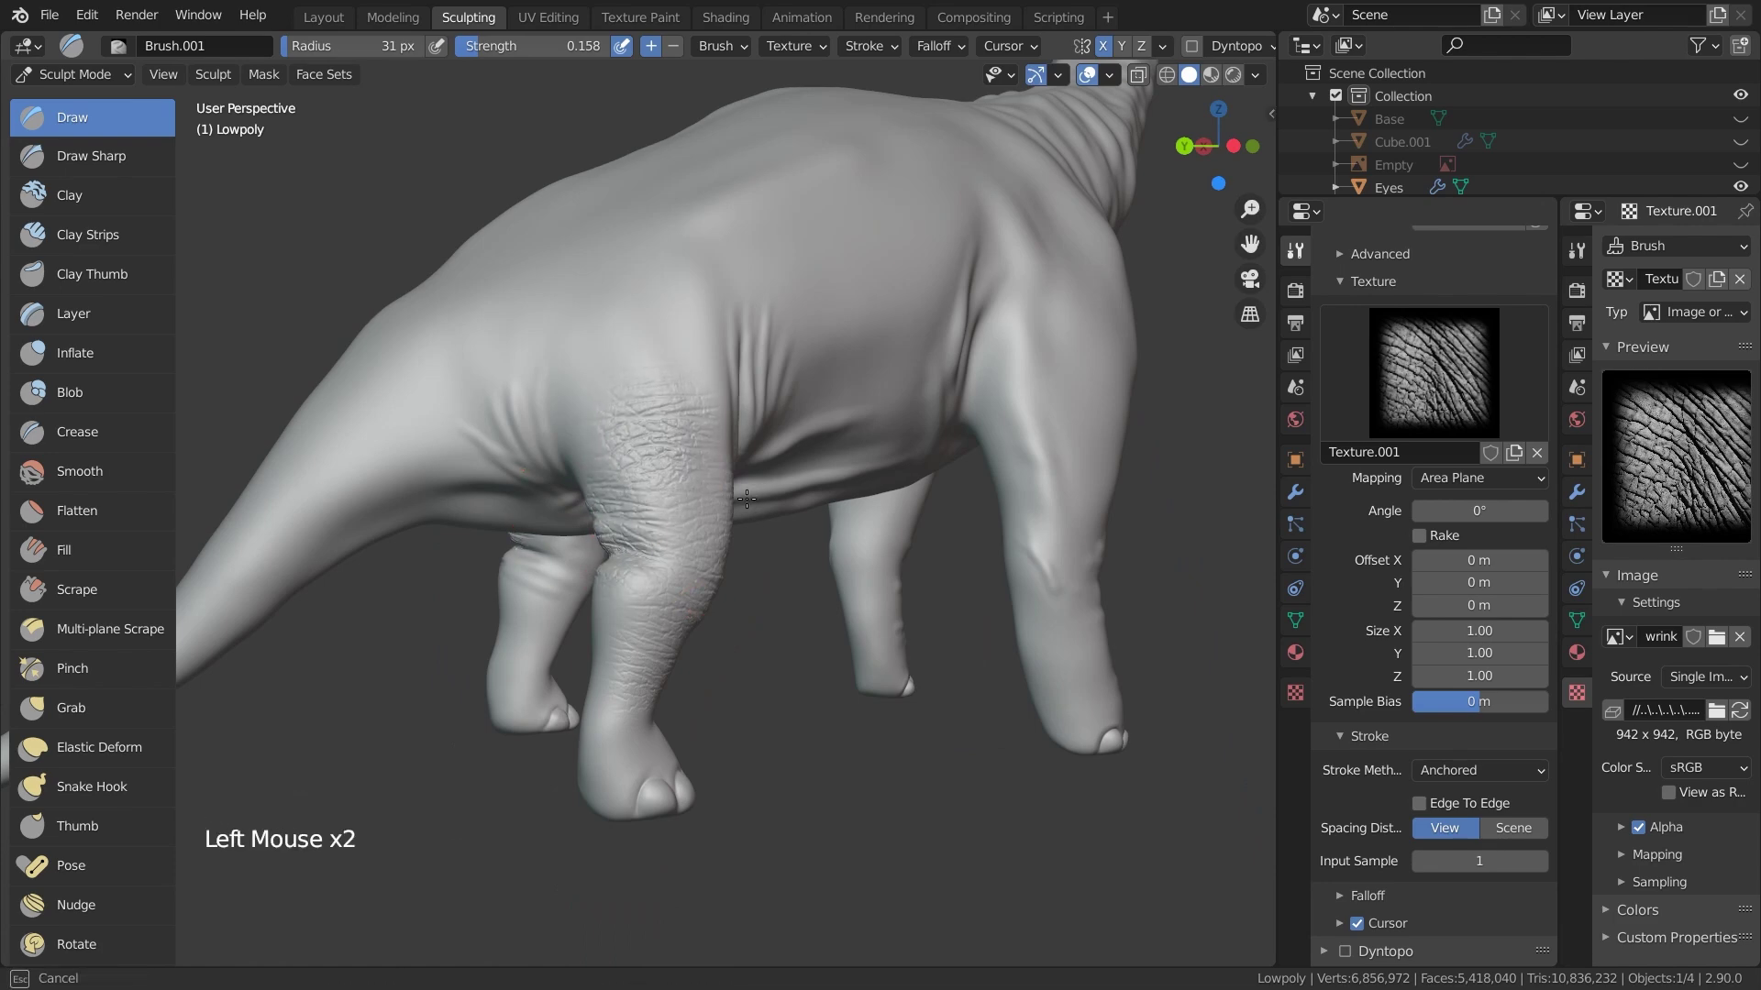
middle_drag(684, 780, 305, 752)
scroll(306, 752, up, 2)
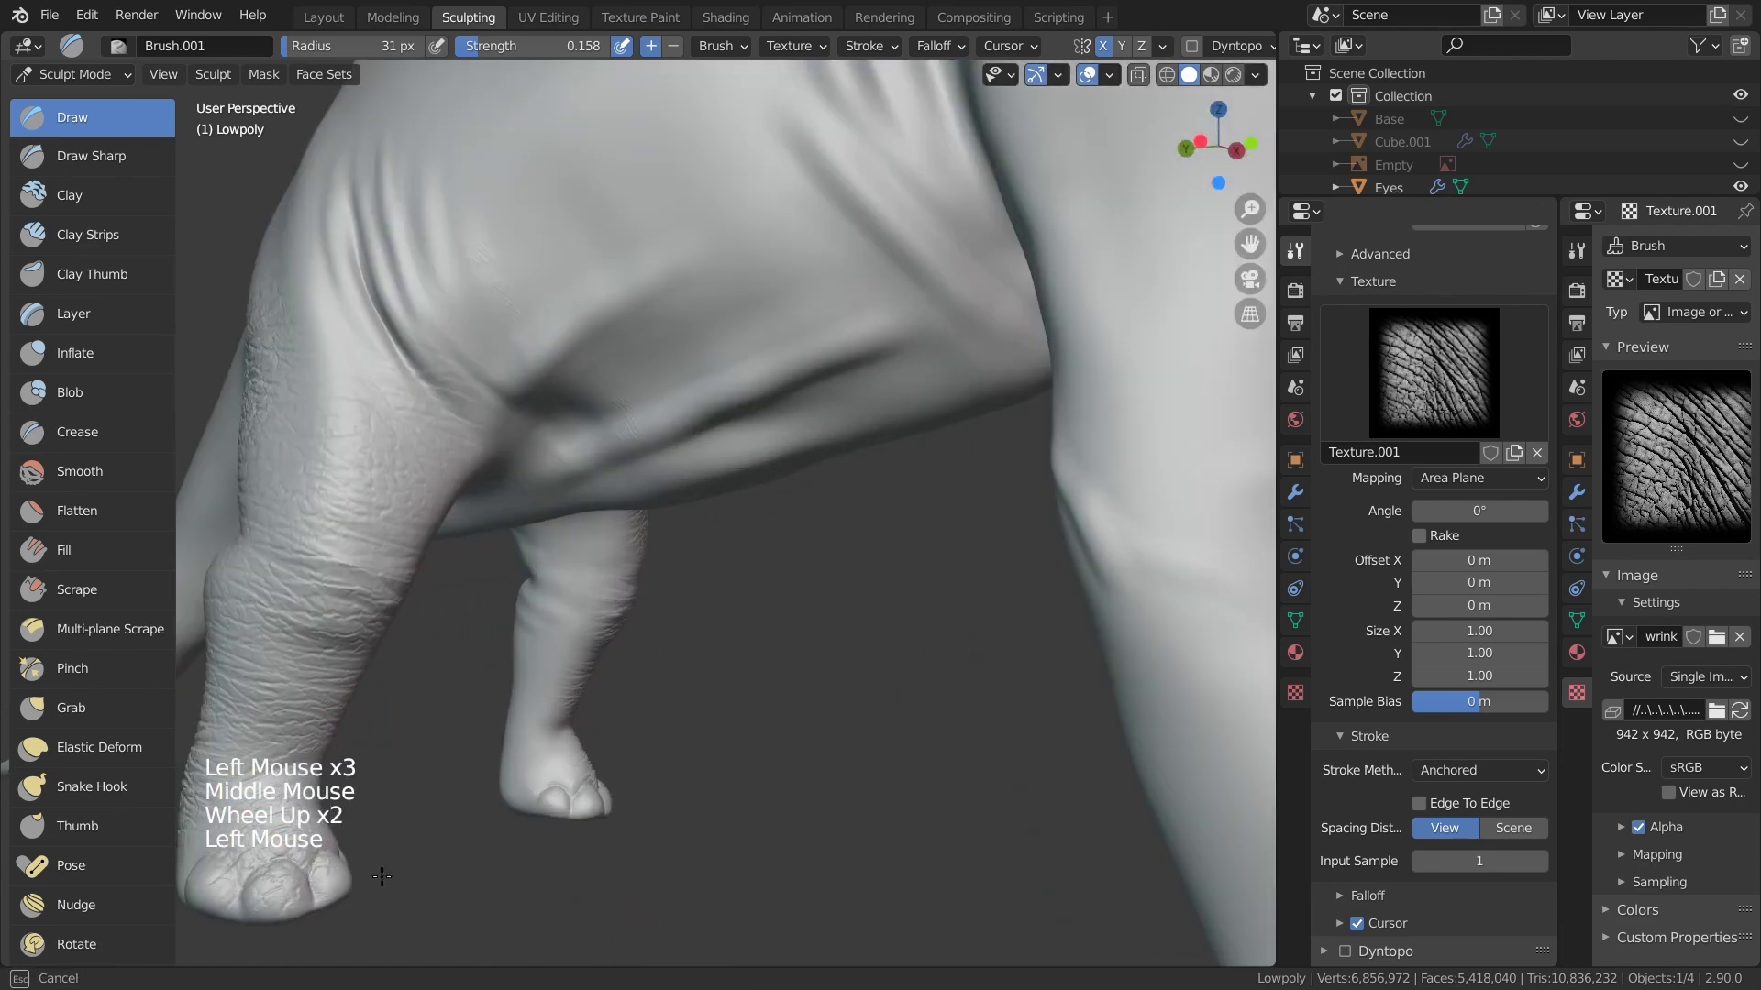
Stamp the wrinkle texture over the outer lower hind leg and the side of its foot
shift+middle_drag(382, 877, 637, 669)
scroll(636, 669, up, 1)
scroll(504, 730, up, 1)
middle_drag(503, 731, 871, 715)
scroll(531, 699, up, 2)
scroll(531, 700, down, 2)
scroll(912, 731, up, 1)
middle_drag(871, 715, 825, 701)
click(833, 720)
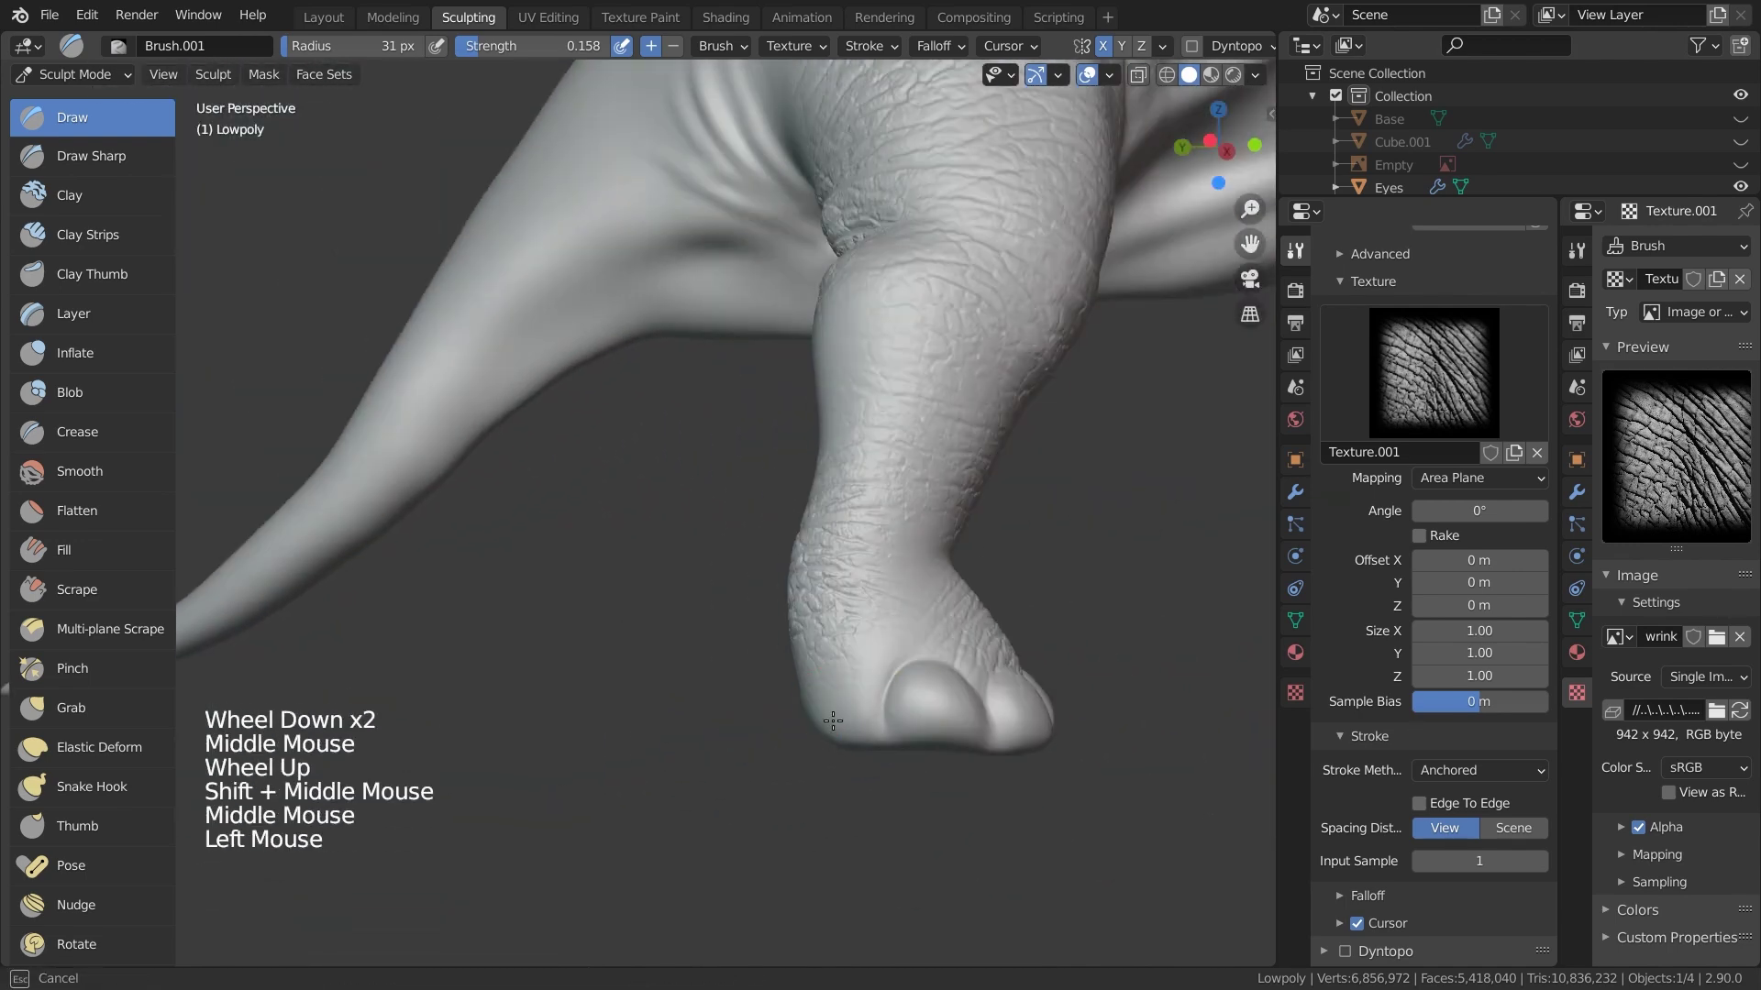
Stamp wrinkles around the heel and inner side of the hind leg, lowering the brush strength to 0.088
scroll(931, 660, up, 1)
middle_drag(940, 684, 599, 637)
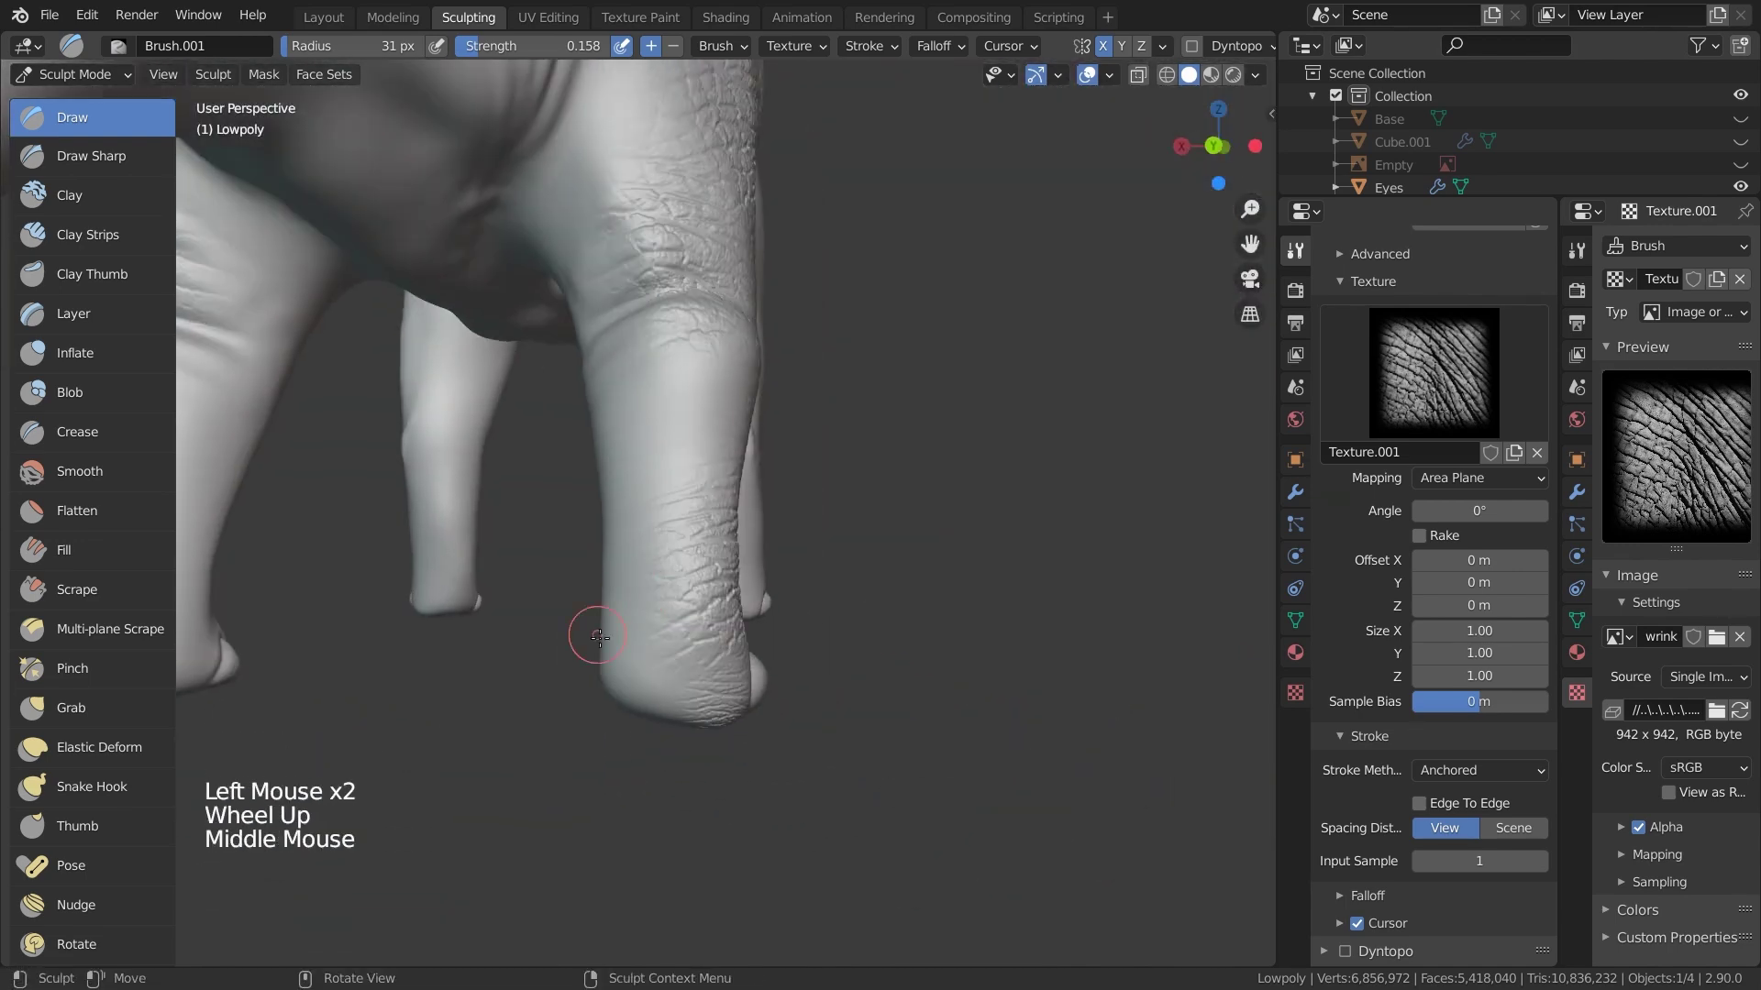
drag(733, 748, 683, 712)
middle_drag(683, 712, 642, 550)
scroll(612, 432, down, 3)
mouse_move(642, 550)
shift+middle_down()
mouse_move(612, 432)
mouse_move(577, 629)
shift+middle_up()
scroll(578, 629, up, 3)
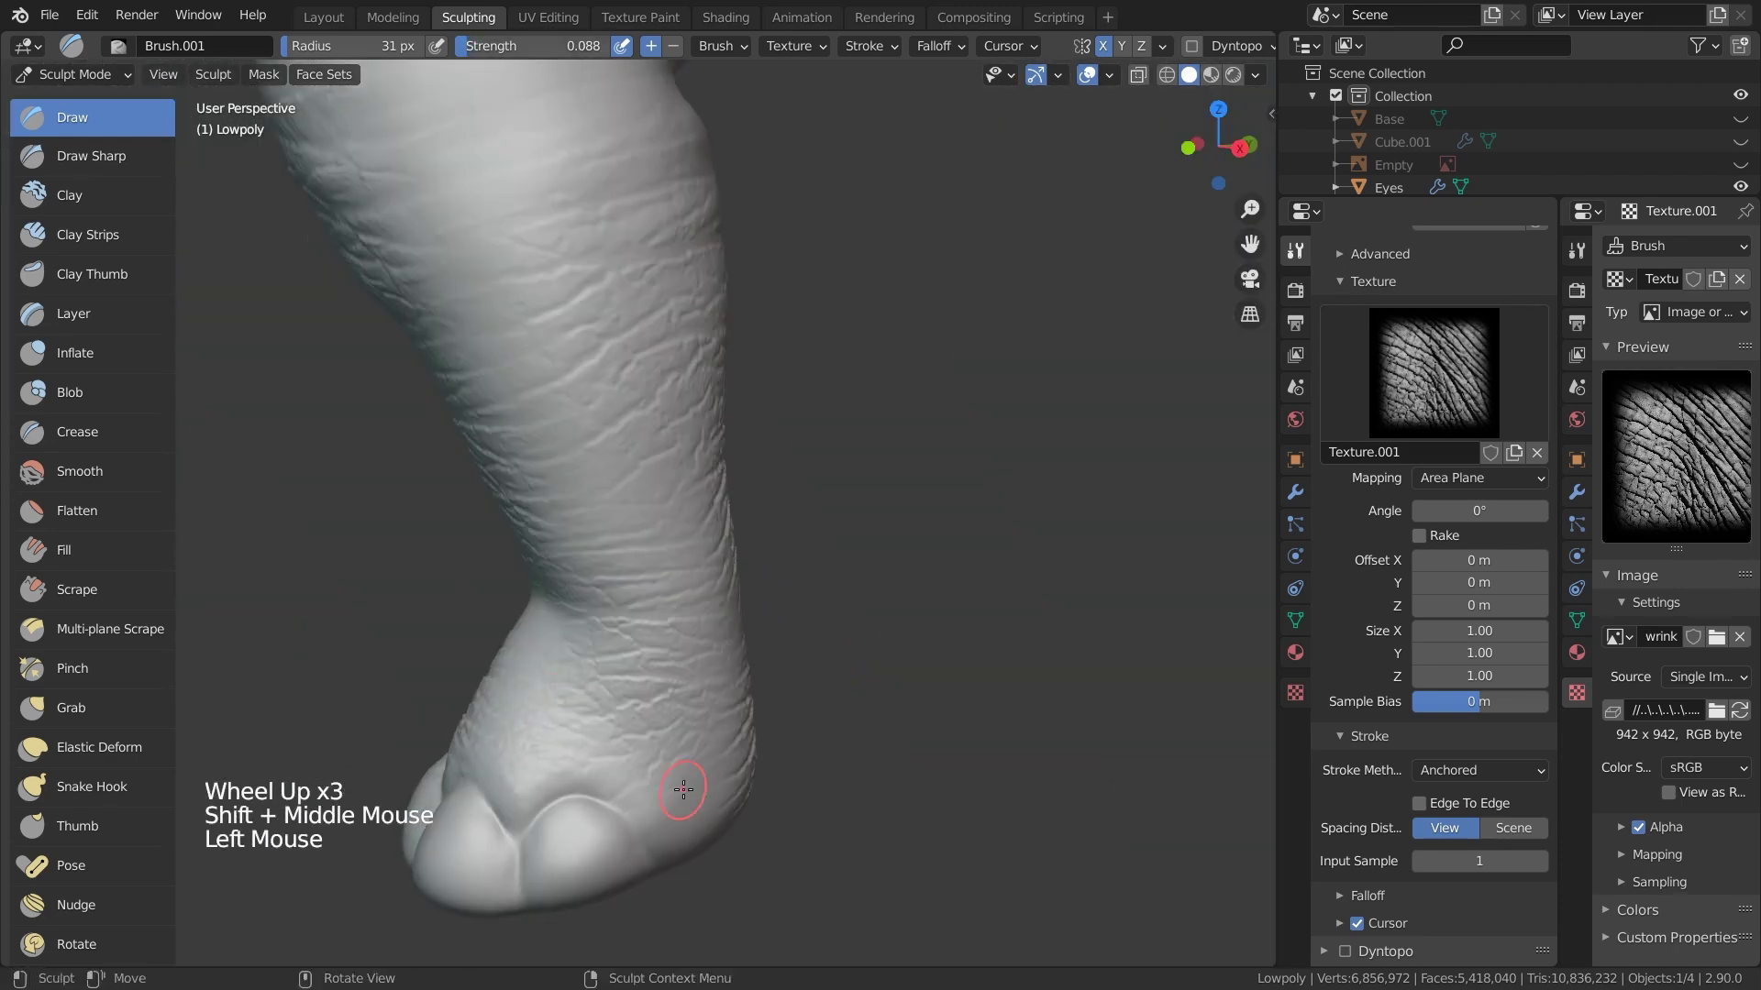
Set the brush strength to 0.111 and stamp wrinkles from the hind leg onto the body's flank
scroll(680, 790, down, 3)
mouse_move(679, 790)
middle_down()
mouse_move(720, 534)
mouse_move(804, 454)
middle_up()
scroll(804, 454, up, 2)
drag(541, 45, 535, 46)
middle_drag(804, 454, 629, 679)
drag(1019, 633, 1045, 679)
mouse_move(641, 642)
shift+middle_down()
mouse_move(570, 475)
mouse_move(994, 430)
shift+middle_up()
drag(854, 508, 846, 585)
Cover the hip, rump and tail base with stamped wrinkle texture
middle_drag(846, 585, 550, 550)
drag(472, 526, 514, 568)
middle_drag(513, 568, 697, 513)
mouse_move(697, 513)
shift+middle_down()
mouse_move(664, 586)
mouse_move(780, 633)
shift+middle_up()
drag(780, 633, 841, 688)
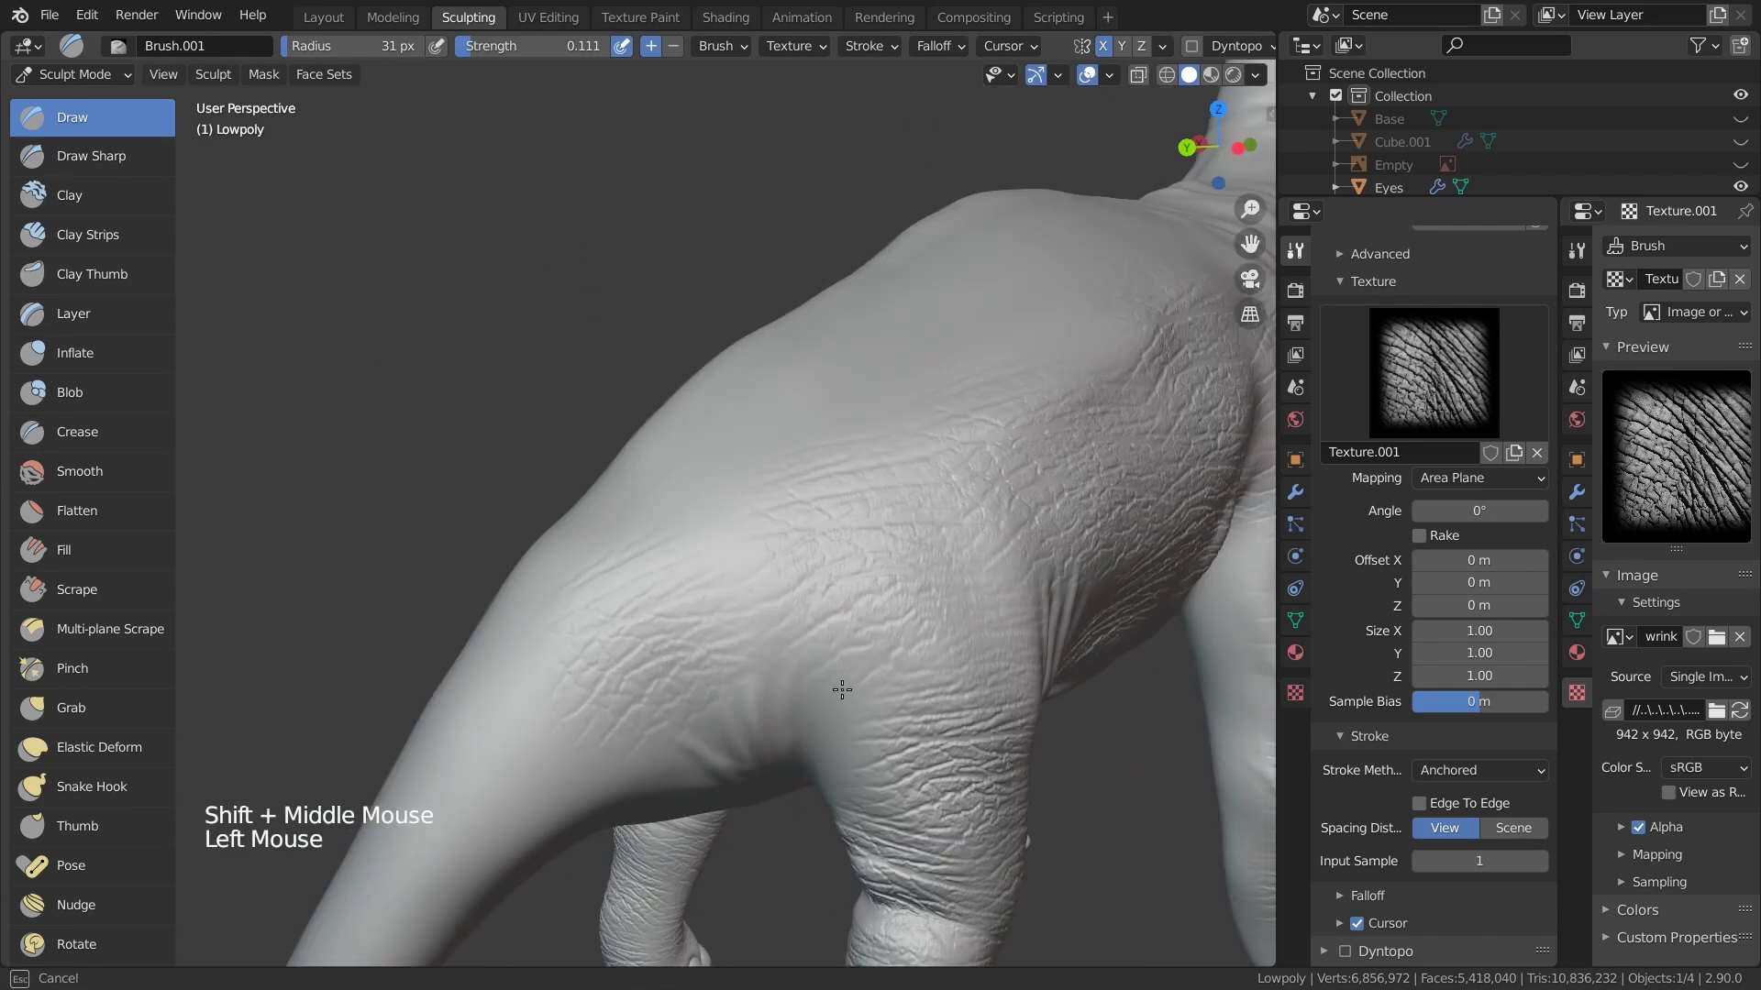
middle_drag(841, 688, 706, 697)
drag(706, 697, 619, 853)
Stamp the wrinkle texture along the length of the tail
scroll(697, 697, down, 2)
shift+middle_drag(697, 697, 779, 642)
middle_drag(825, 642, 881, 660)
drag(1096, 532, 1096, 660)
mouse_move(716, 807)
shift+middle_down()
mouse_move(806, 551)
mouse_move(1037, 807)
shift+middle_up()
scroll(806, 550, up, 3)
drag(1036, 458, 1120, 746)
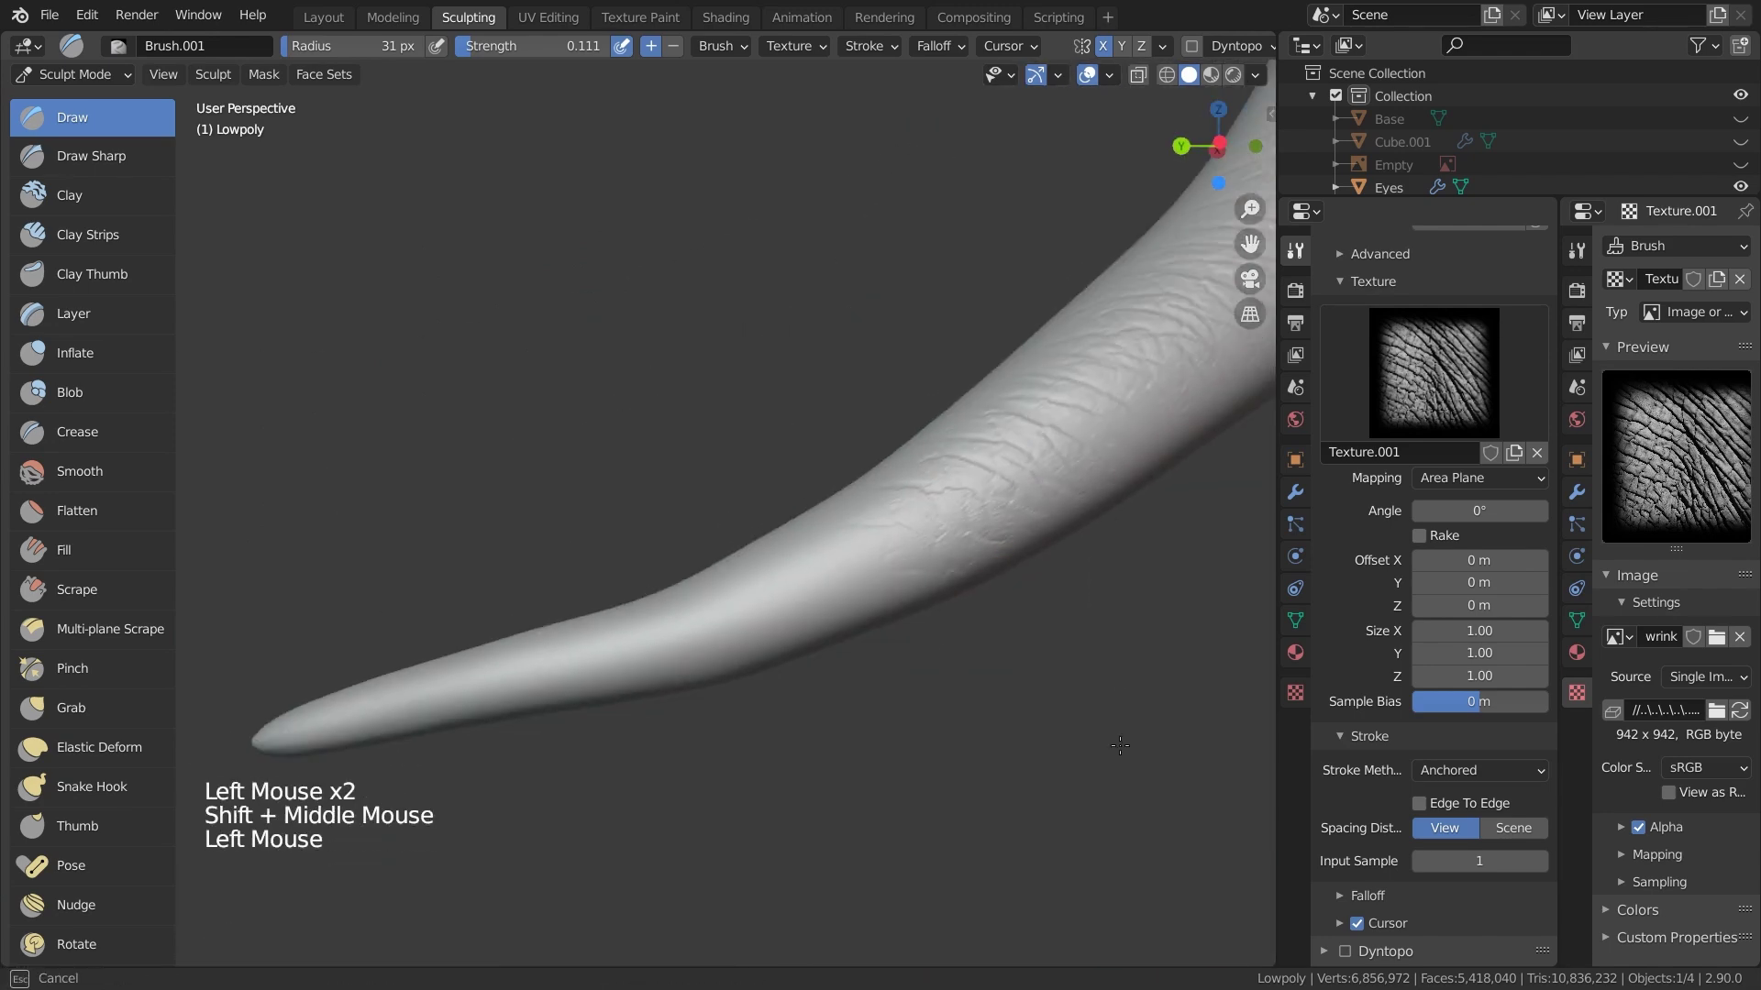
middle_drag(298, 699, 697, 596)
shift+middle_drag(697, 596, 829, 574)
scroll(829, 574, down, 1)
drag(829, 574, 829, 697)
Stamp wrinkles over the shoulder and the base of the neck
shift+middle_drag(551, 513, 825, 587)
scroll(825, 586, up, 2)
shift+middle_drag(587, 441, 697, 559)
drag(674, 564, 489, 710)
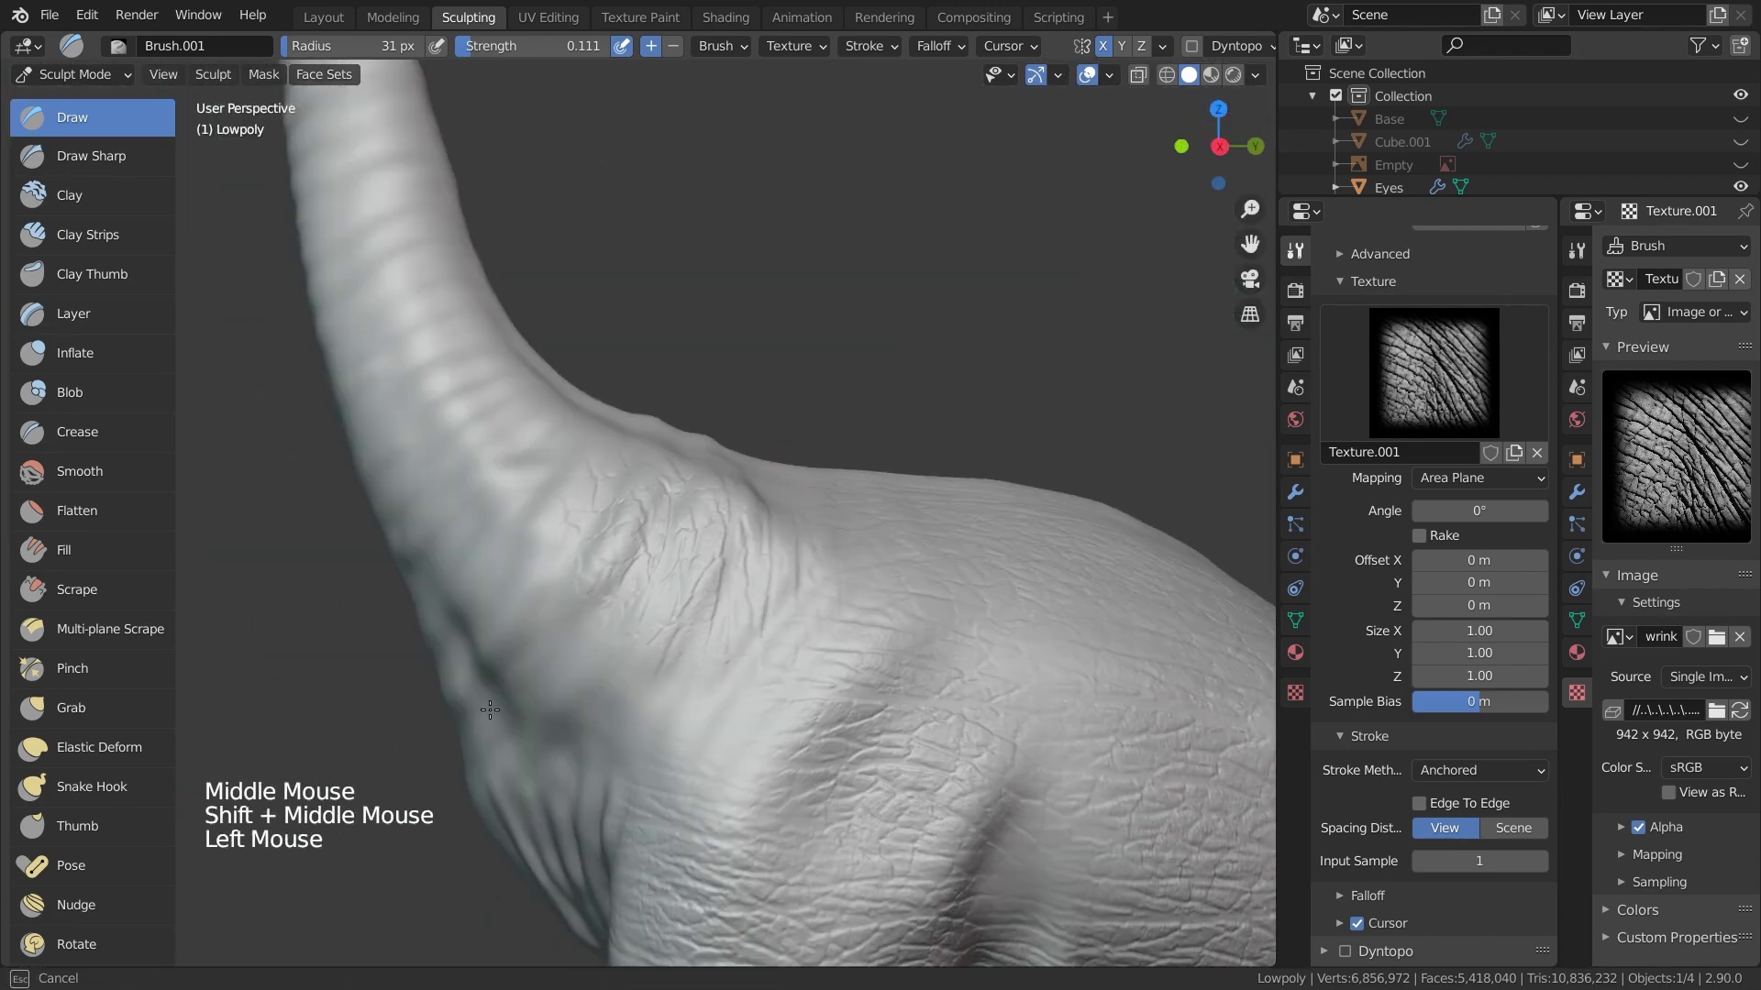
middle_drag(1004, 489, 780, 495)
drag(697, 514, 761, 587)
Stamp the wrinkle texture down the front leg
shift+middle_drag(660, 779, 625, 477)
scroll(625, 684, up, 3)
middle_drag(625, 684, 513, 633)
drag(541, 550, 587, 623)
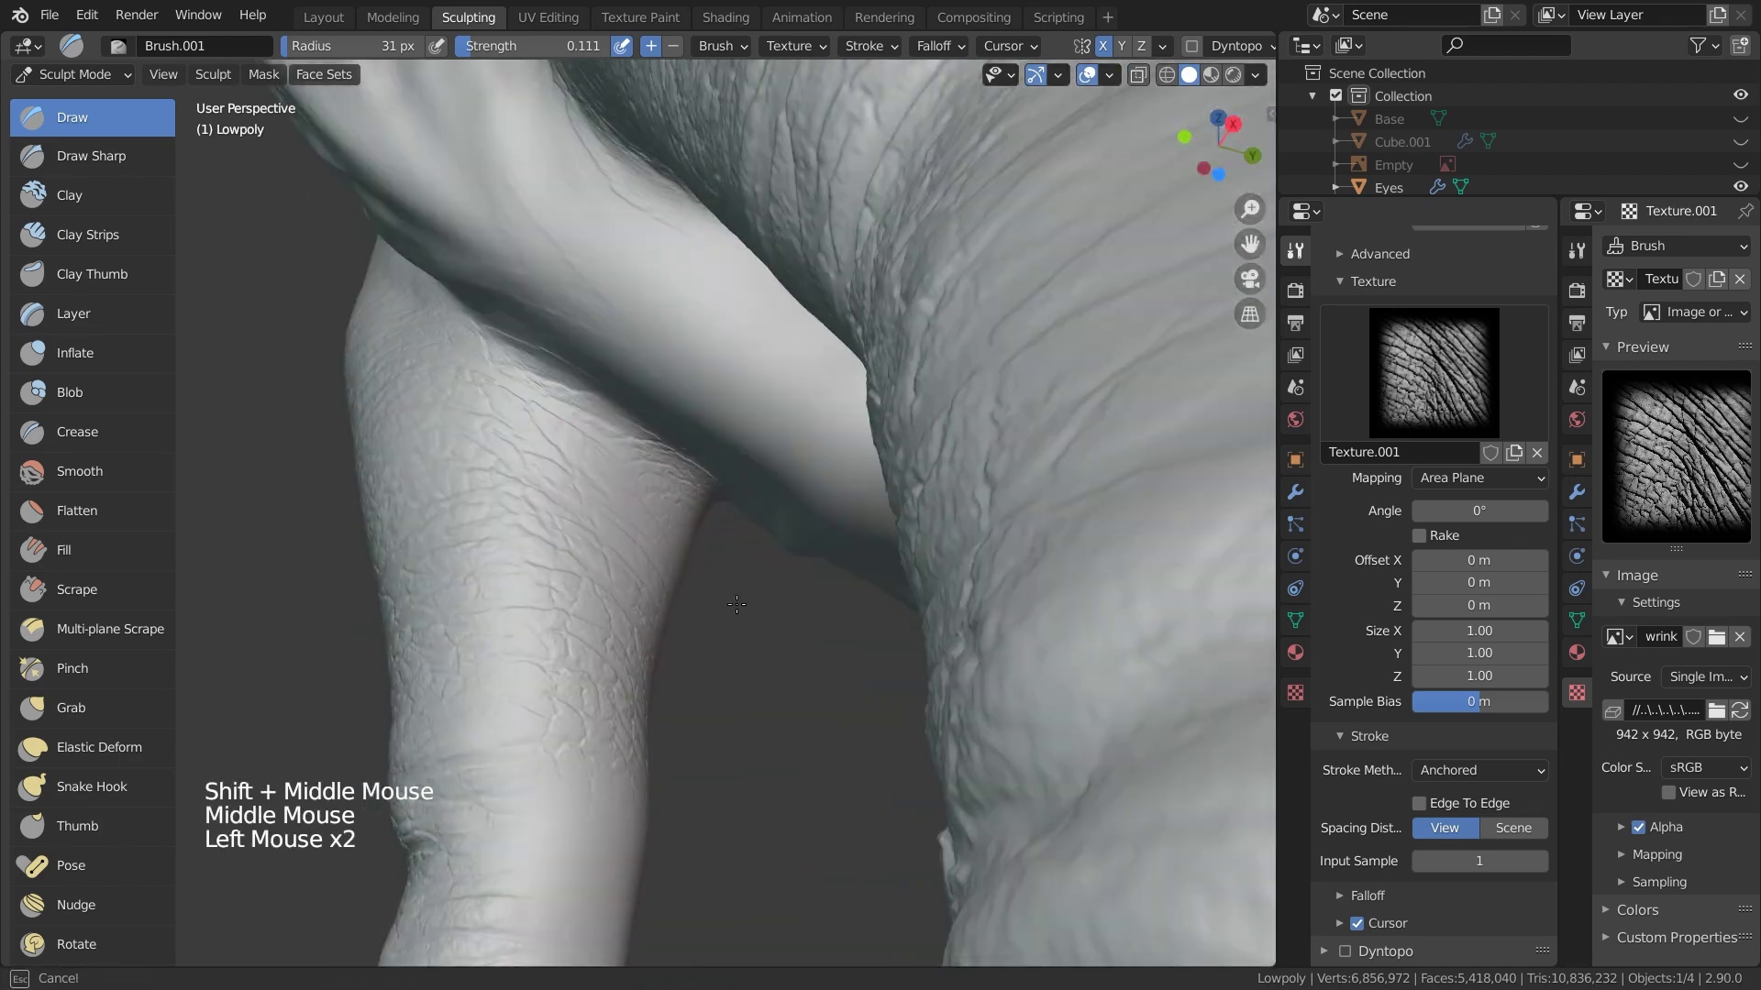
shift+middle_drag(513, 871, 514, 559)
drag(523, 623, 514, 734)
drag(477, 661, 496, 715)
Stamp wrinkles along the lower flank and across the underside of the belly
scroll(495, 550, down, 2)
mouse_move(495, 386)
shift+middle_down()
mouse_move(586, 513)
mouse_move(752, 587)
shift+middle_up()
middle_drag(734, 459, 695, 449)
drag(695, 450, 696, 449)
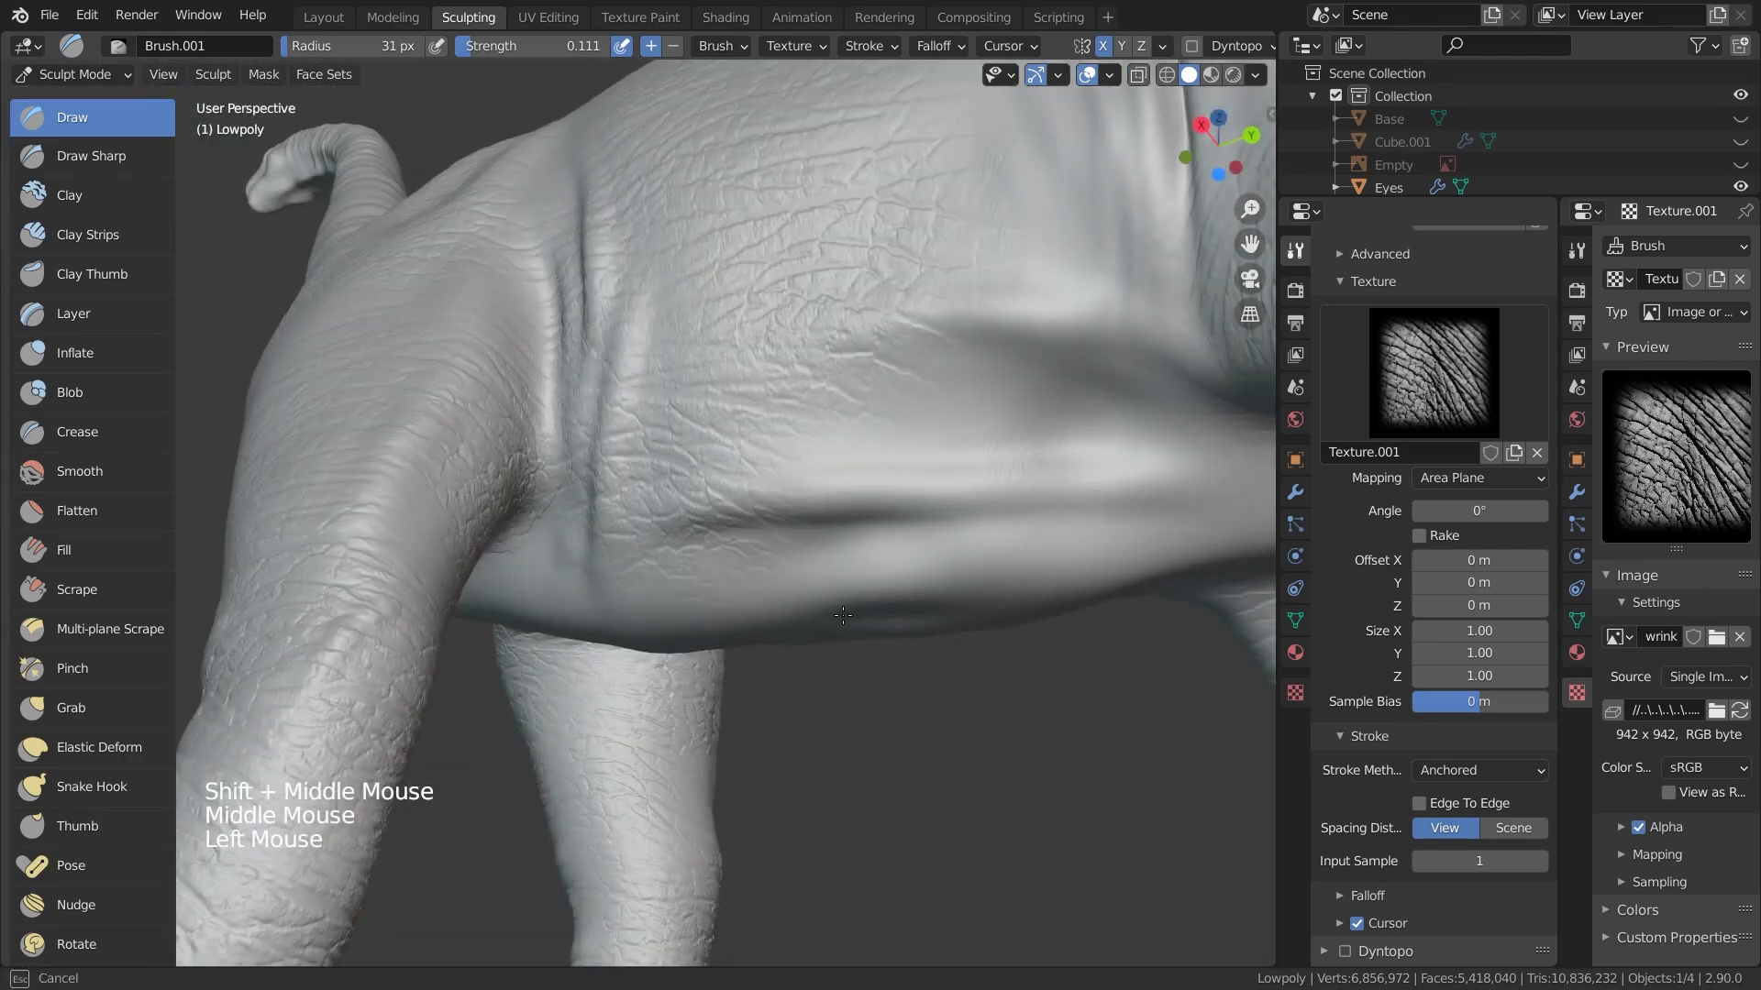
middle_drag(843, 615, 532, 571)
click(532, 571)
shift+middle_drag(1074, 571, 891, 711)
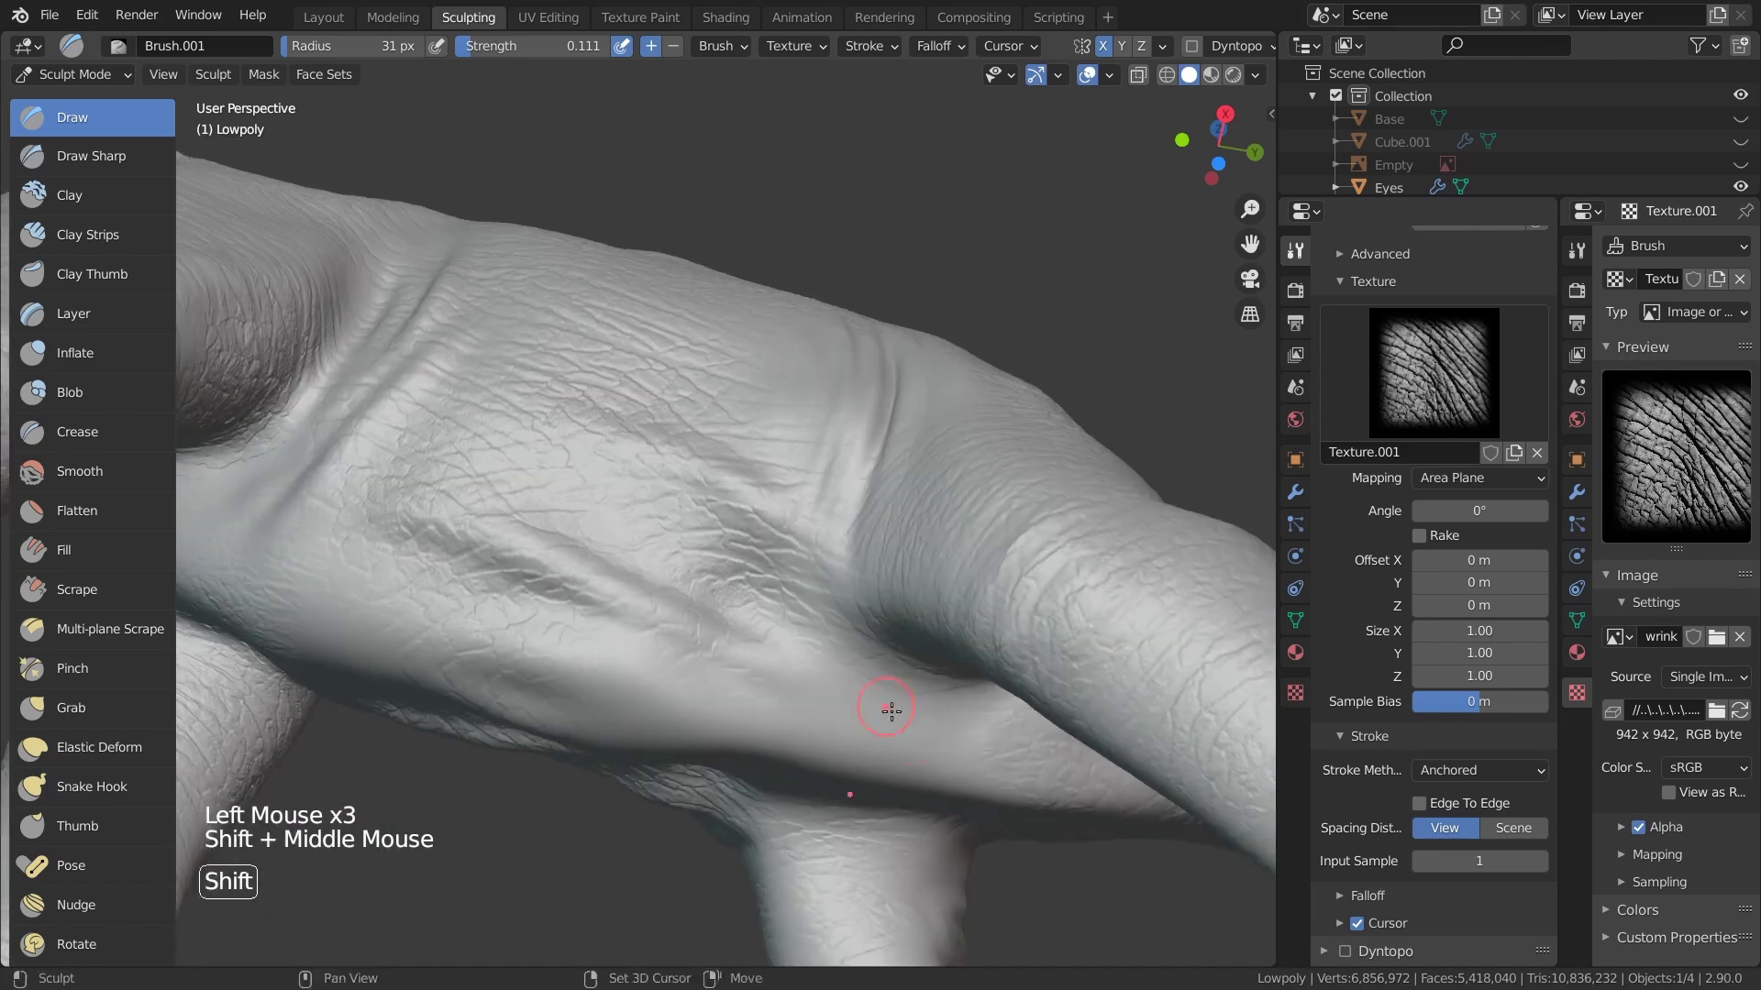
middle_drag(685, 561, 510, 622)
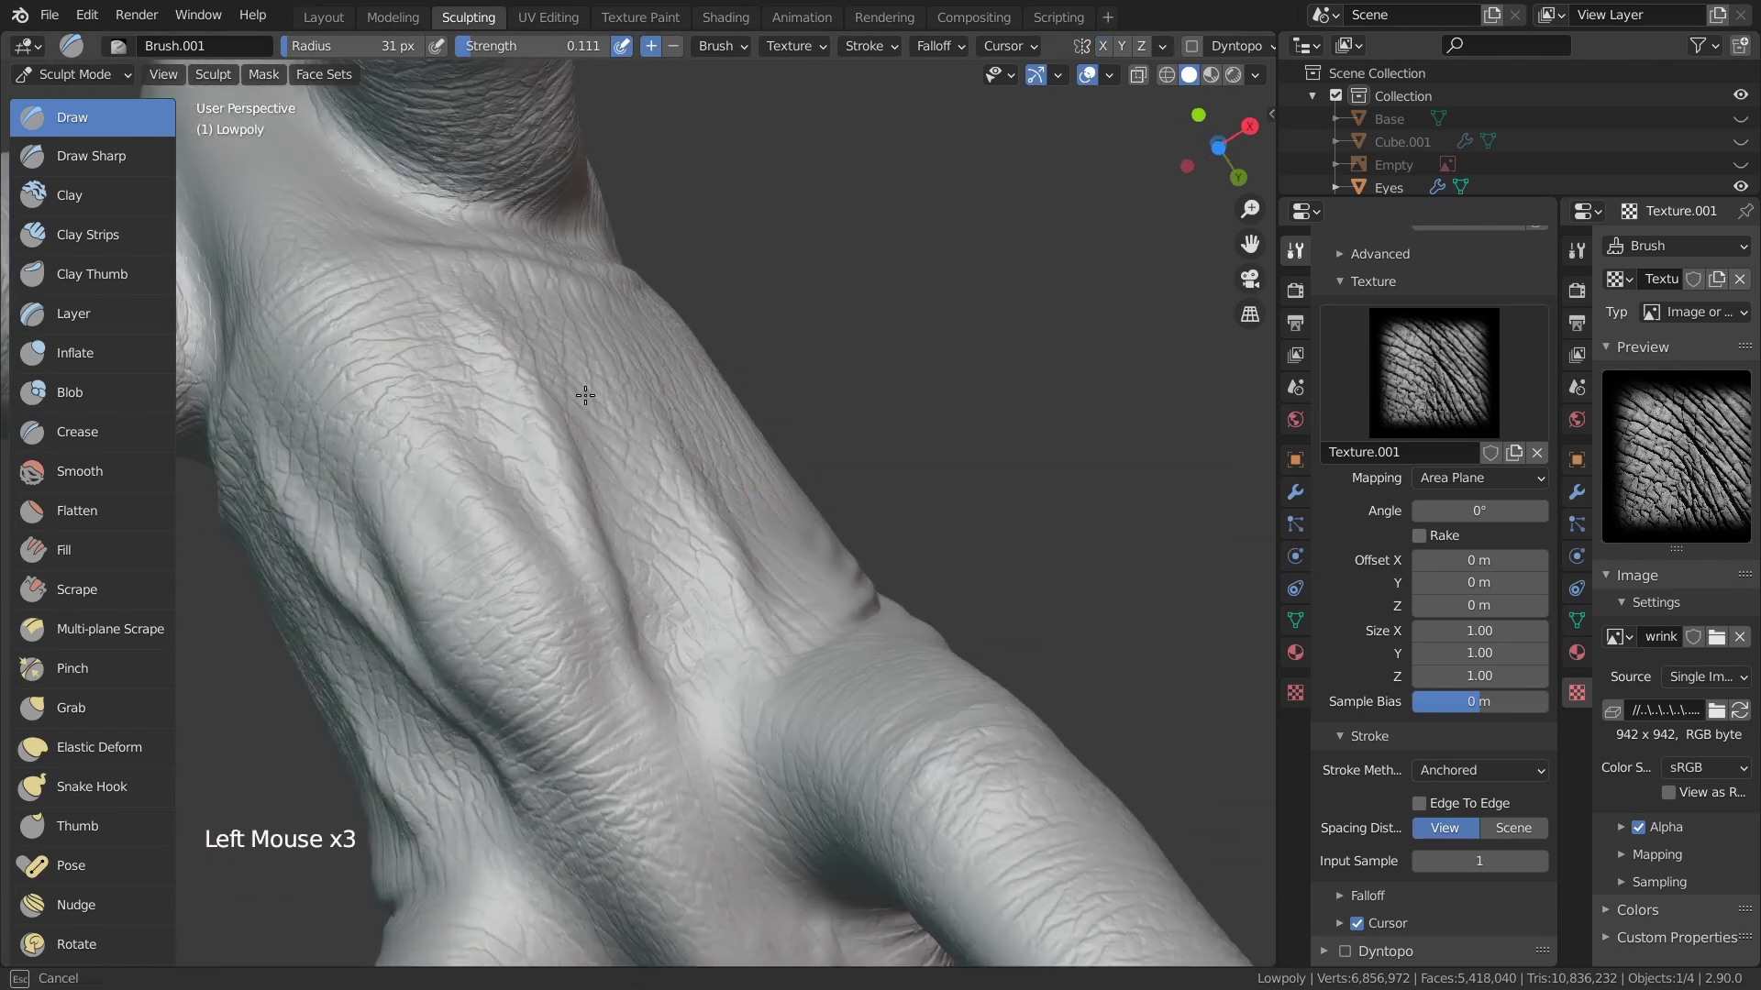
Stamp the wrinkle texture on the front of the neck, starting from its base
shift+middle_drag(585, 395, 612, 695)
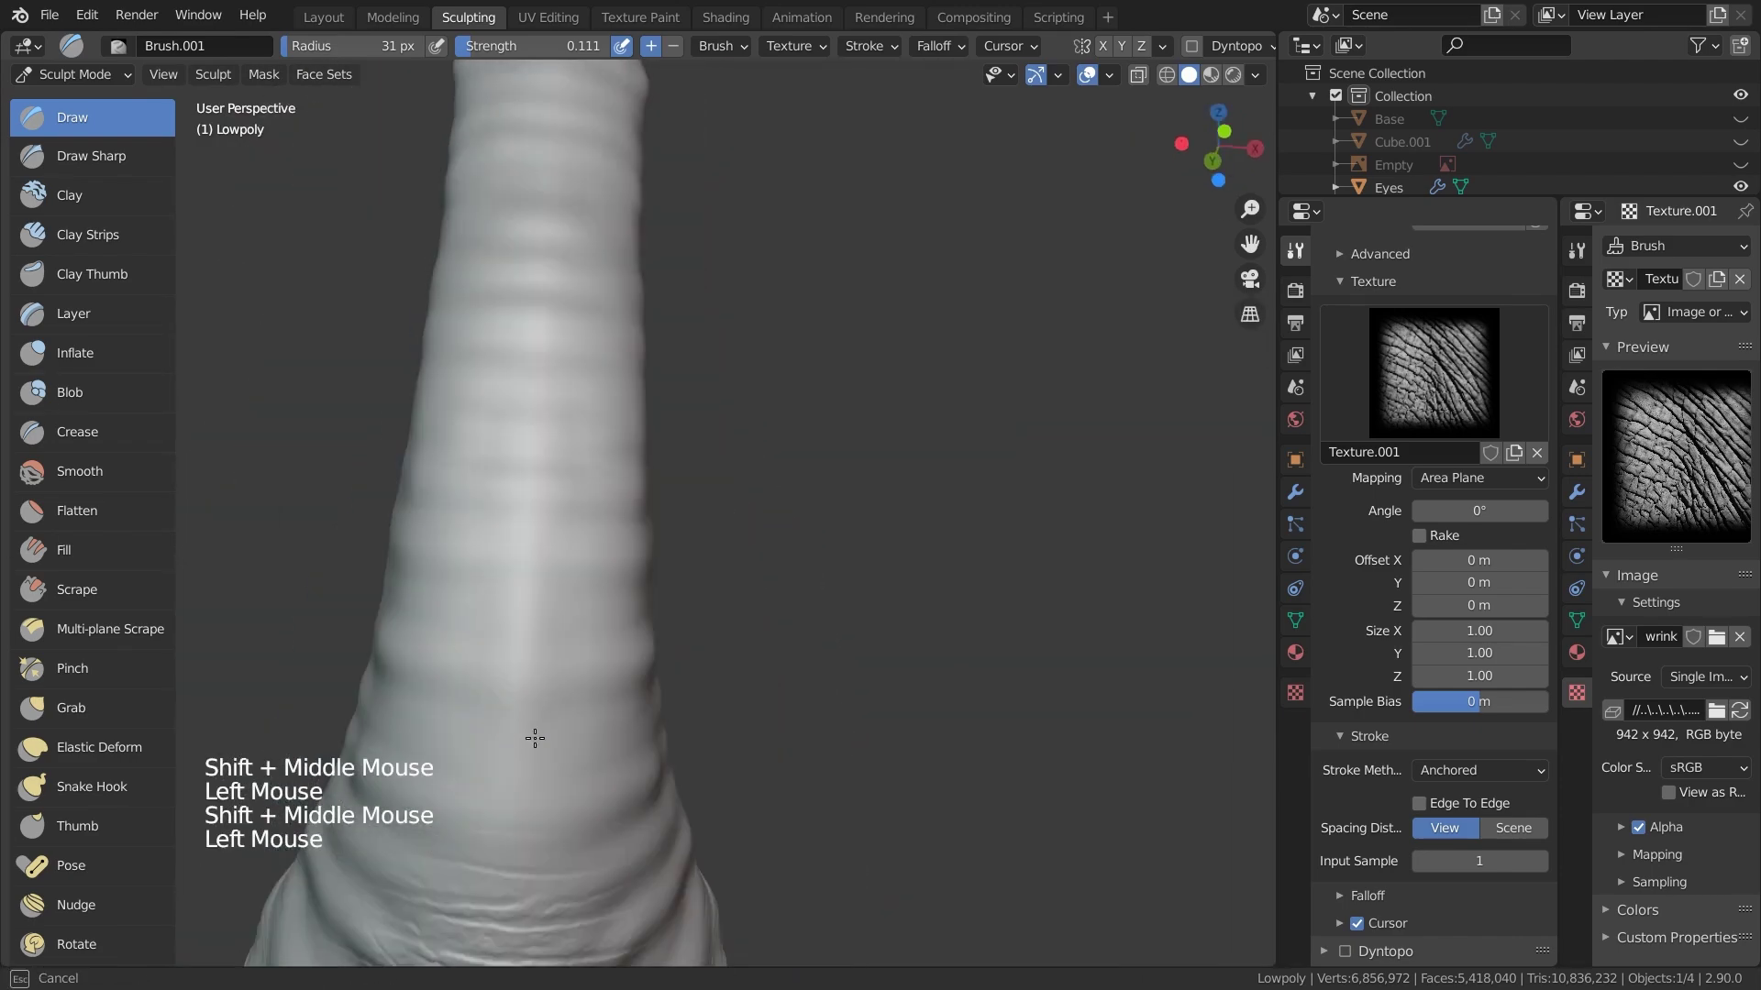
drag(535, 731, 582, 742)
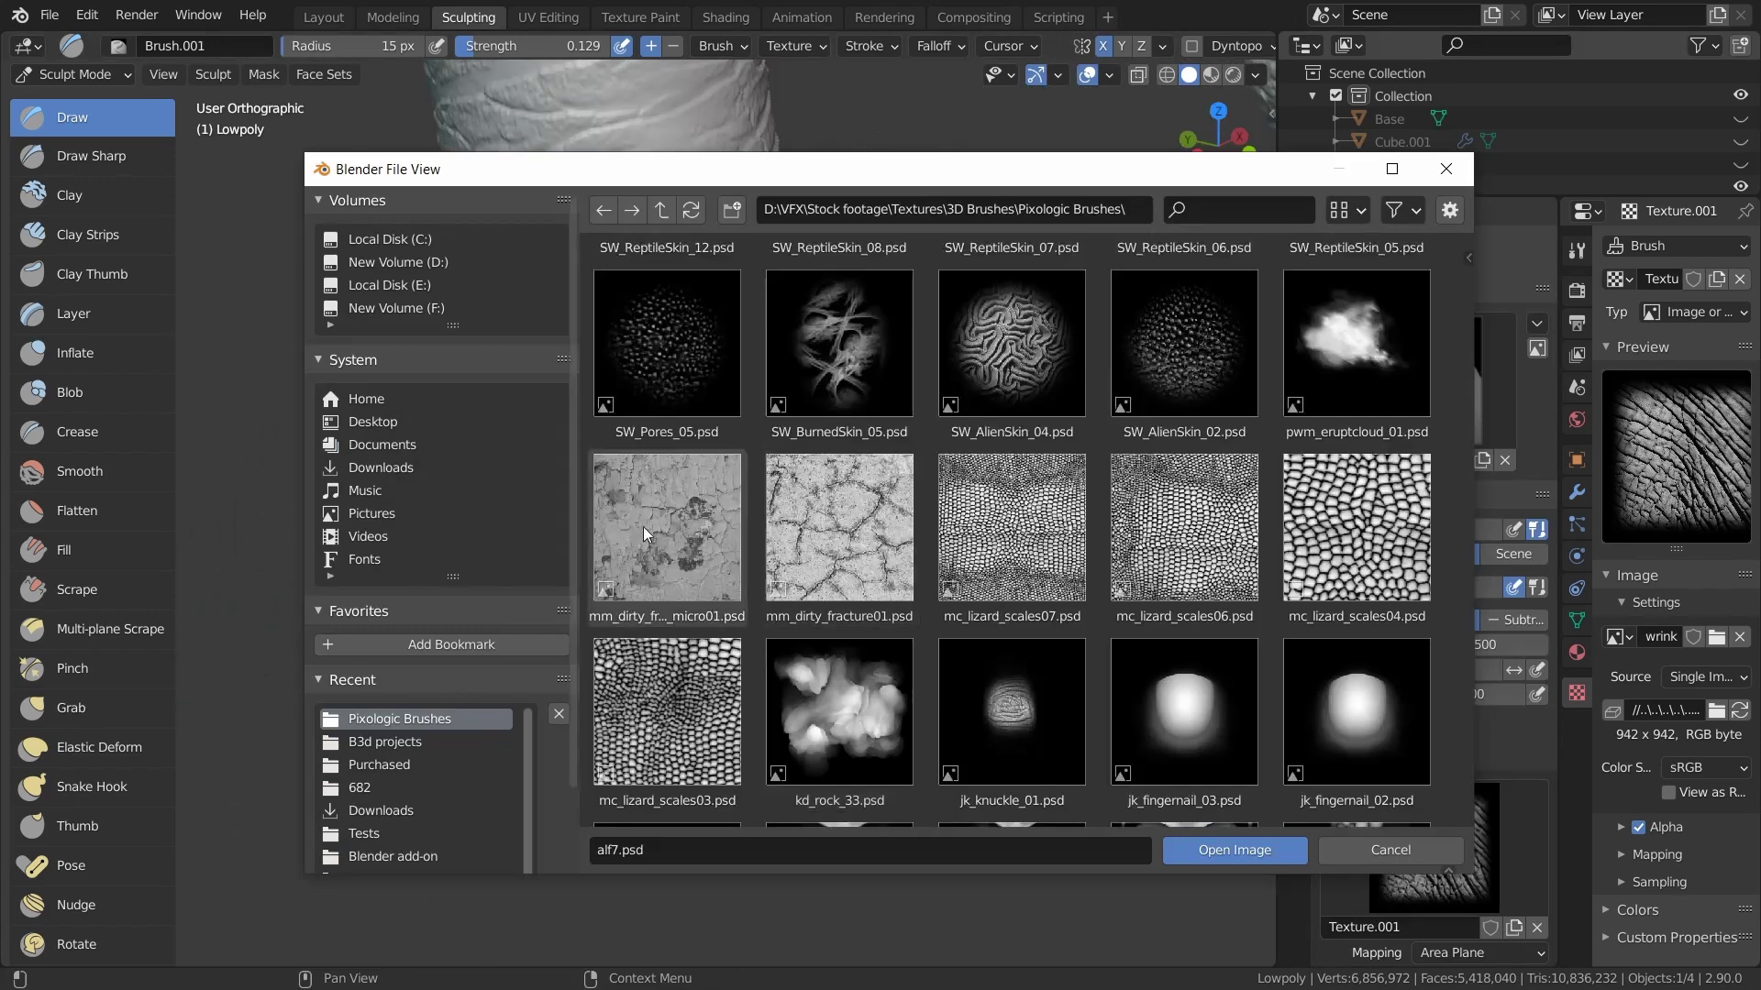
Load mm_dirty_fracture_micro01.psd as the brush texture and stamp it lightly onto the foot's toenails at a strength of about 0.175
click(642, 526)
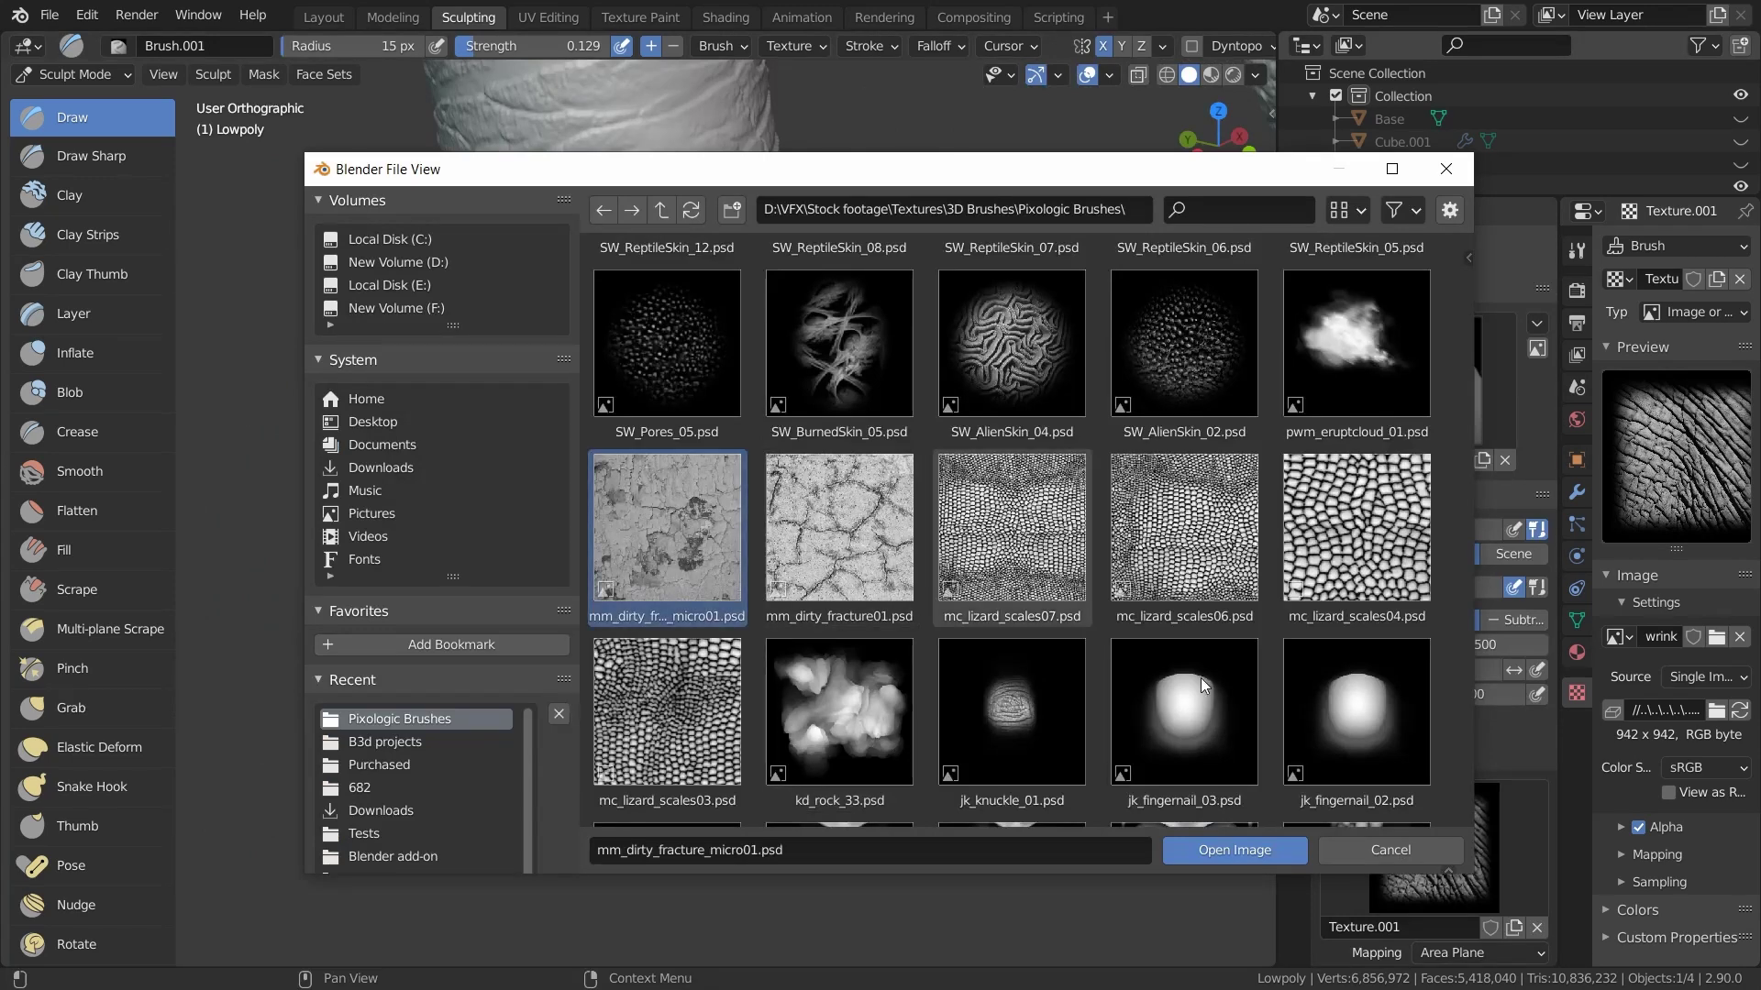
click(1269, 857)
scroll(555, 569, up, 4)
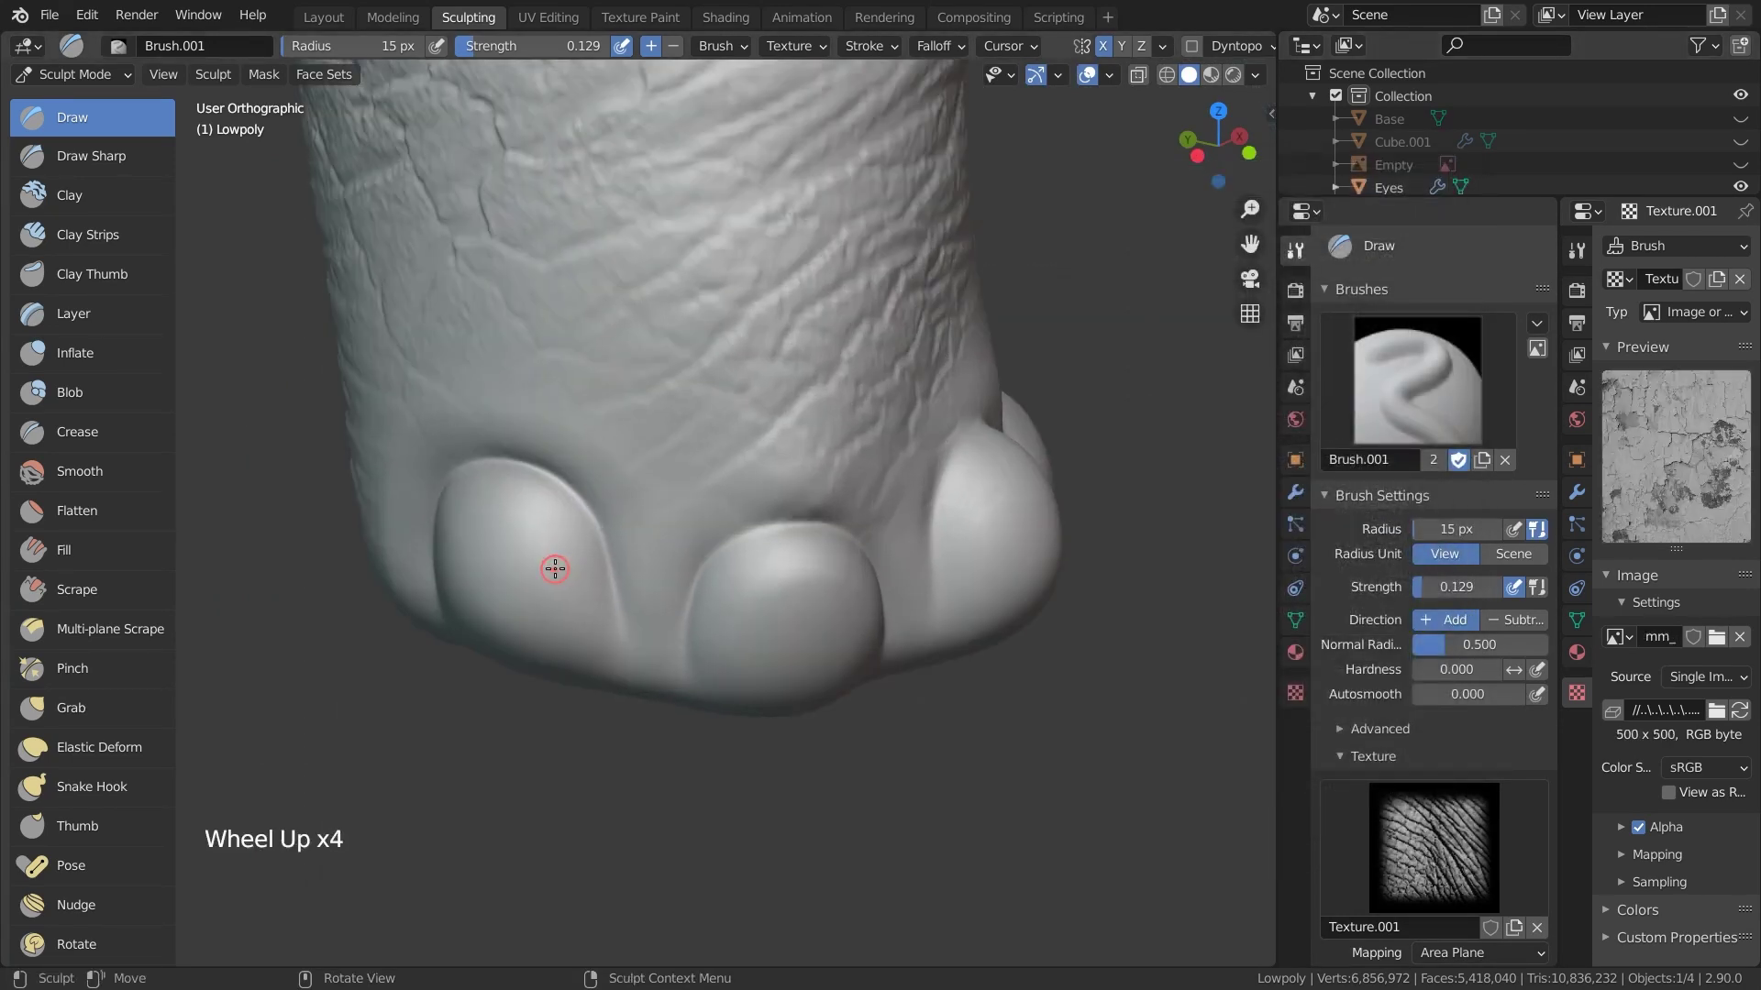
shift+middle_drag(552, 568, 778, 619)
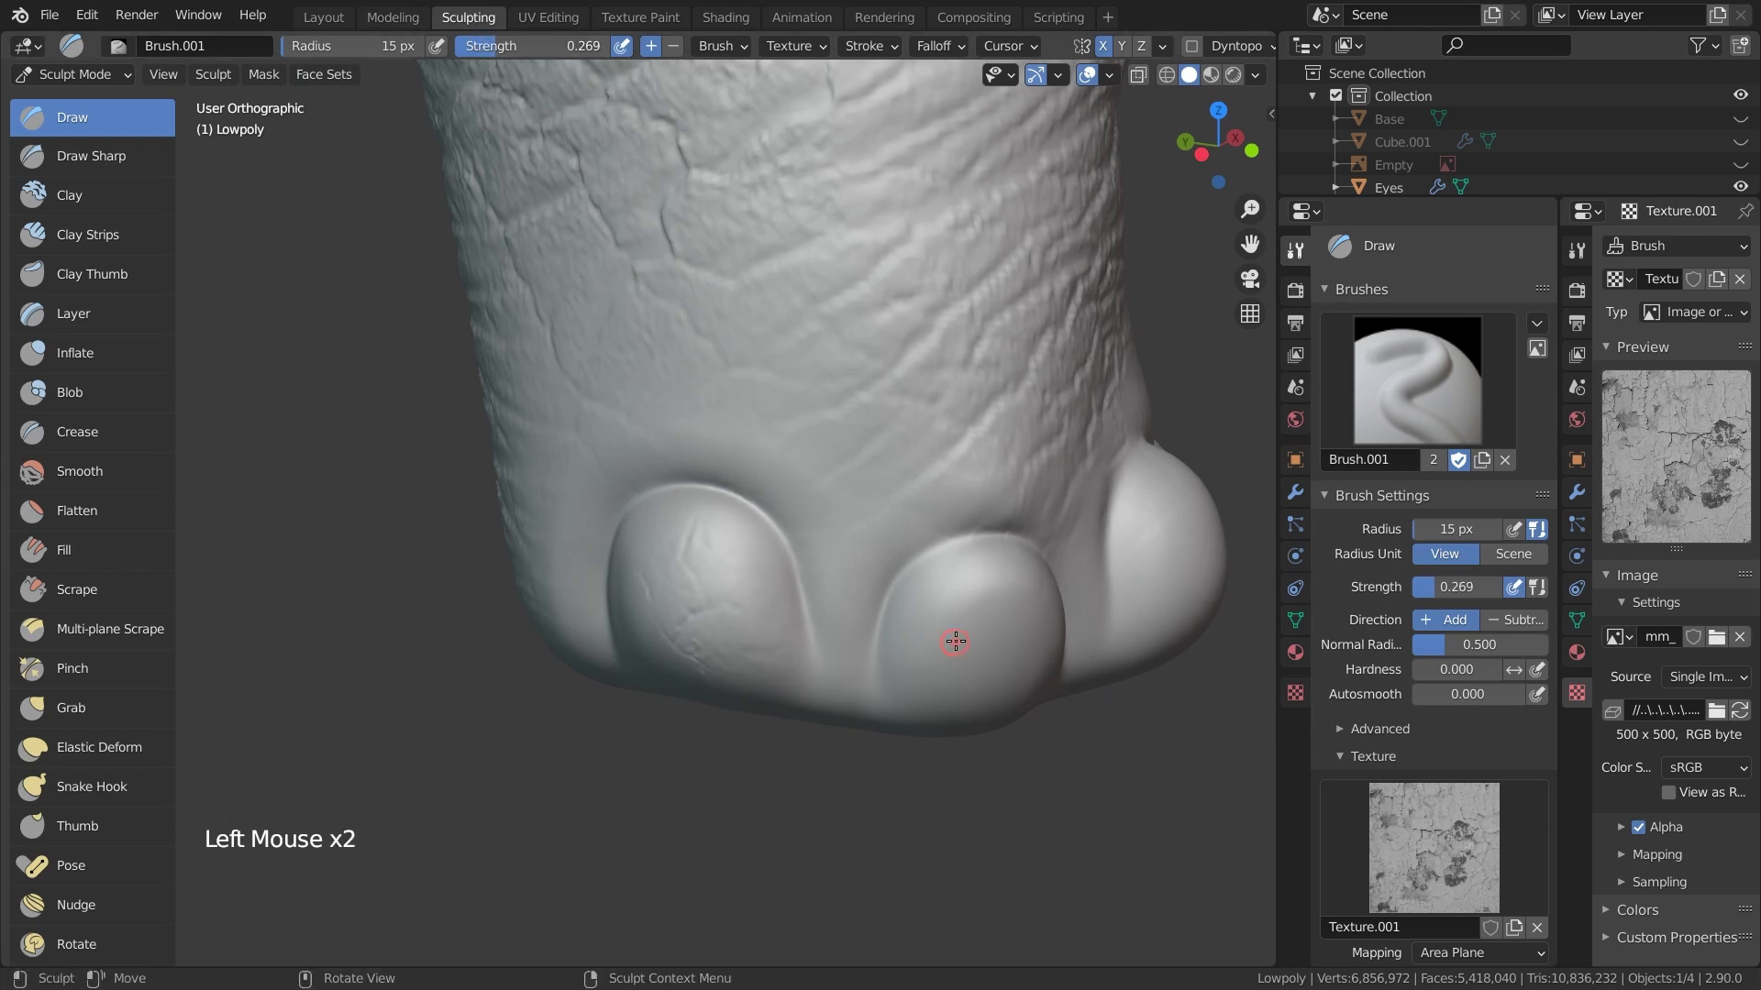
key(ctrl+z)
middle_drag(1089, 770, 539, 35)
shift+middle_drag(922, 605, 660, 523)
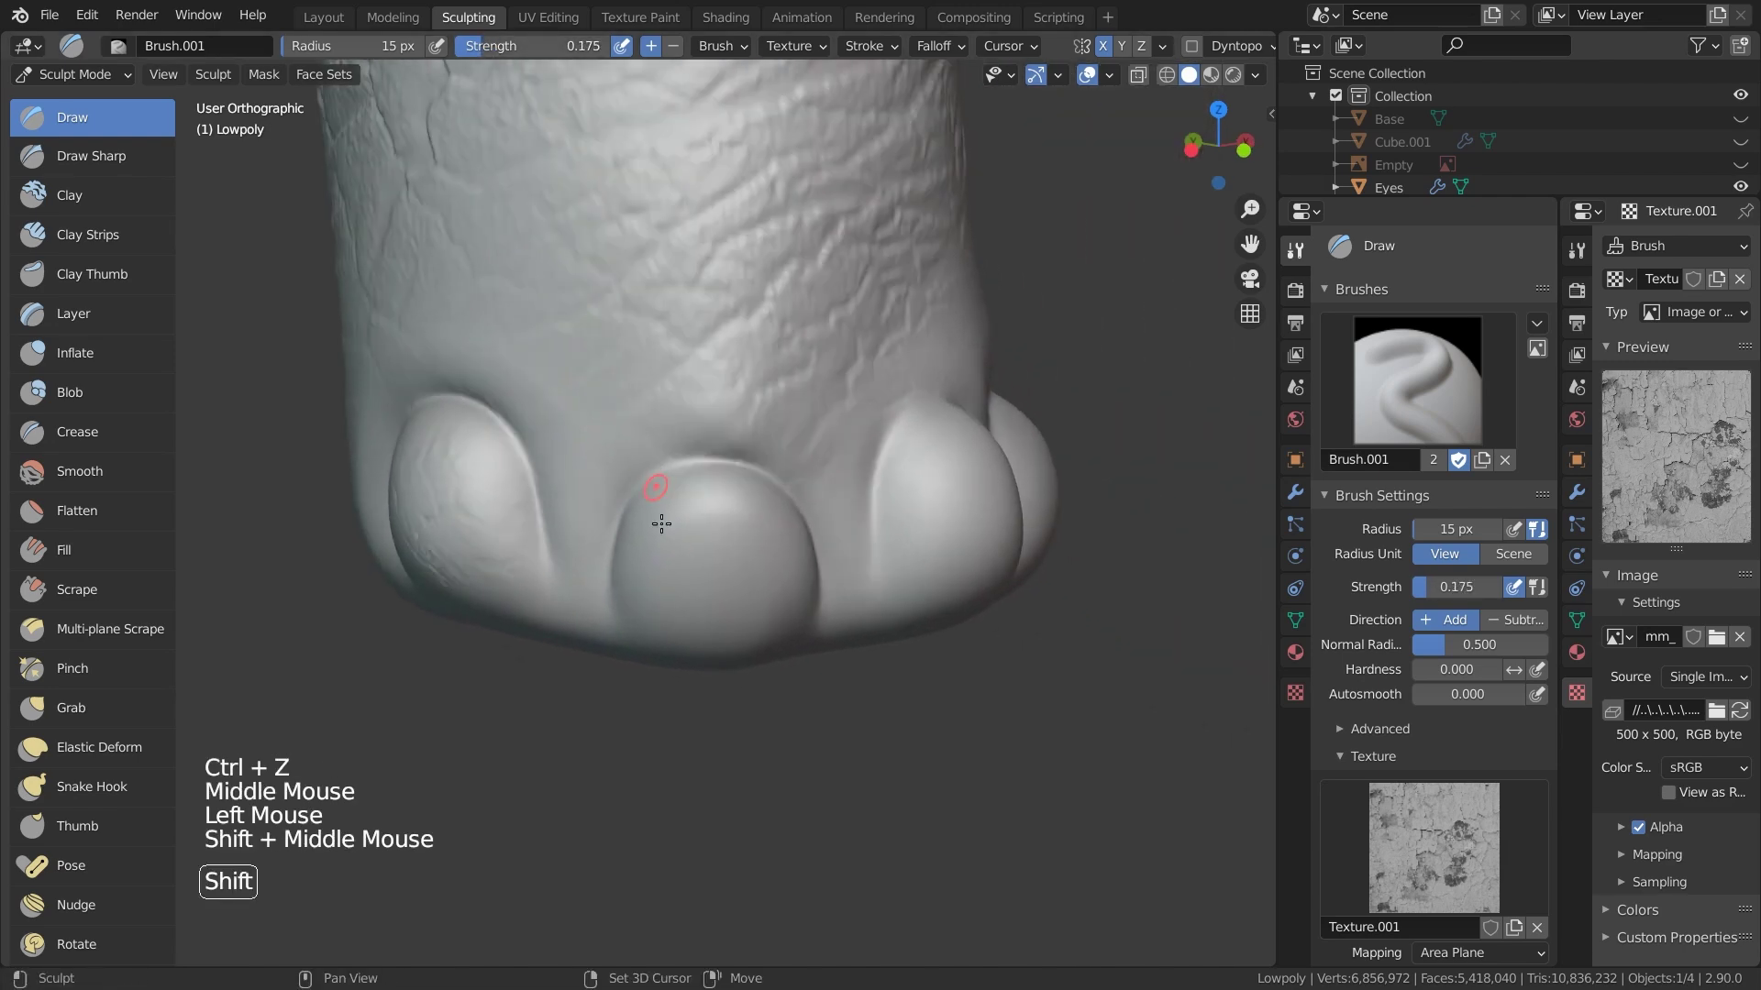
click(802, 656)
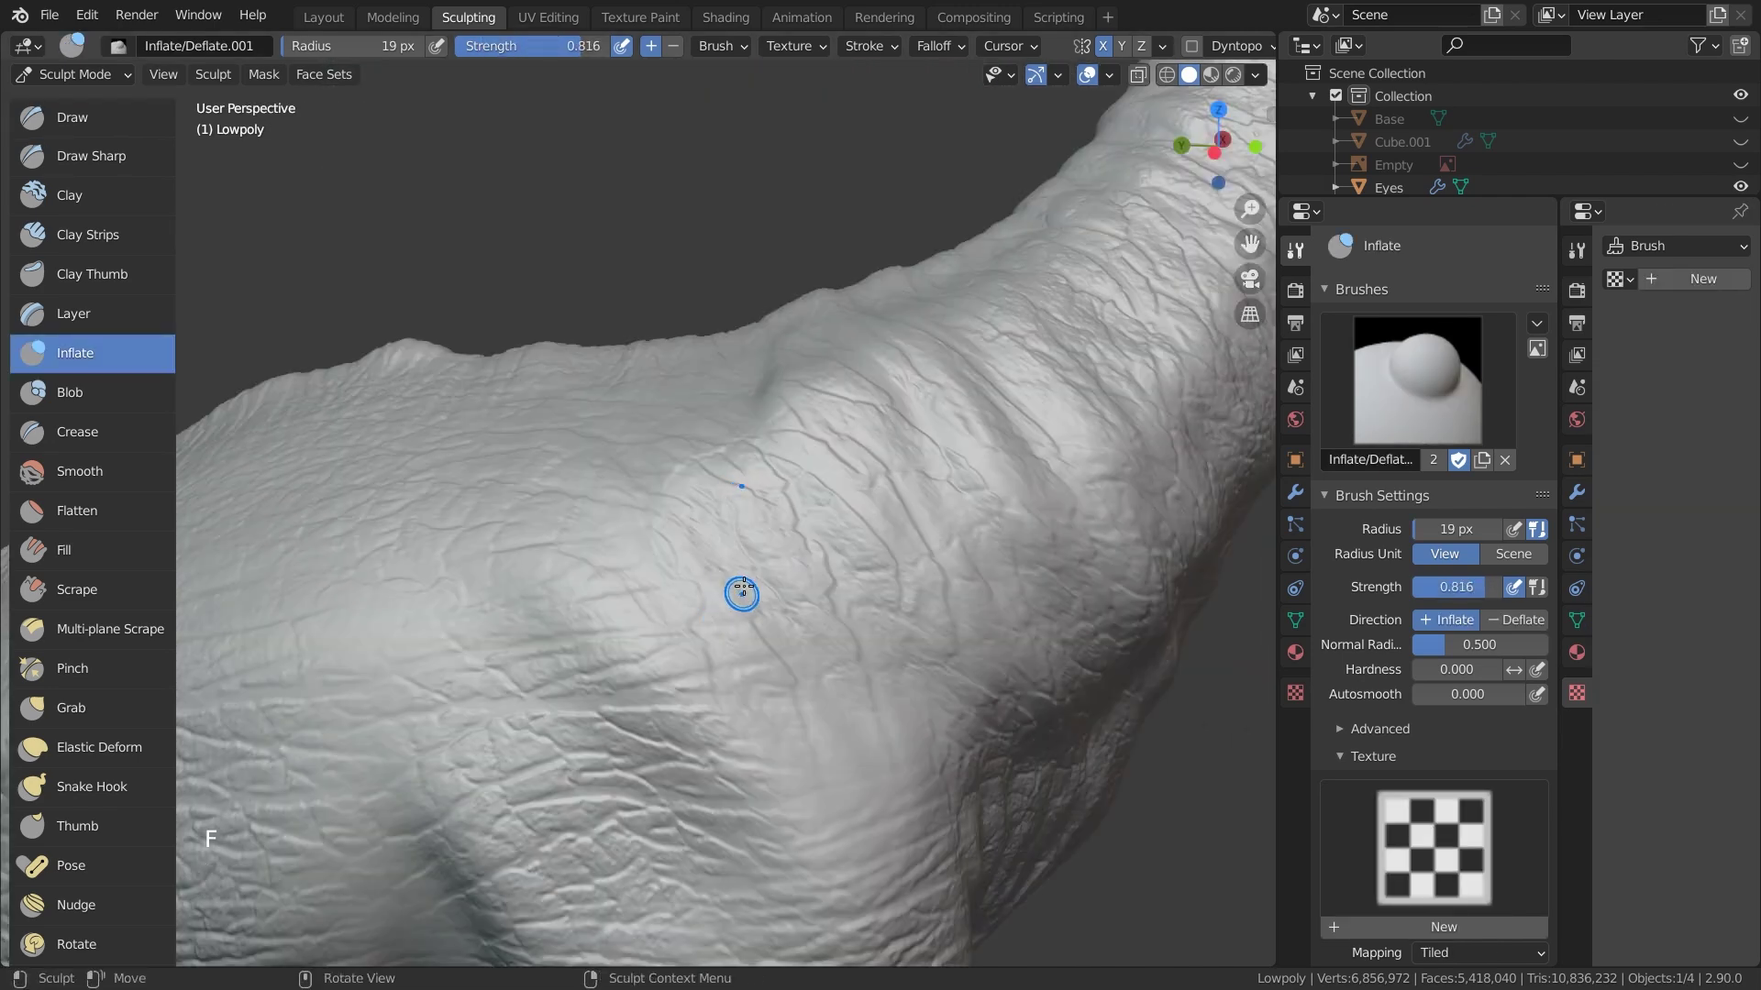
Raise a small round bump on the shoulder with the Inflate brush at 19 px radius and 0.816 strength
middle_drag(742, 595, 771, 568)
mouse_move(771, 568)
middle_down()
mouse_move(801, 542)
mouse_move(813, 487)
mouse_move(738, 463)
middle_up()
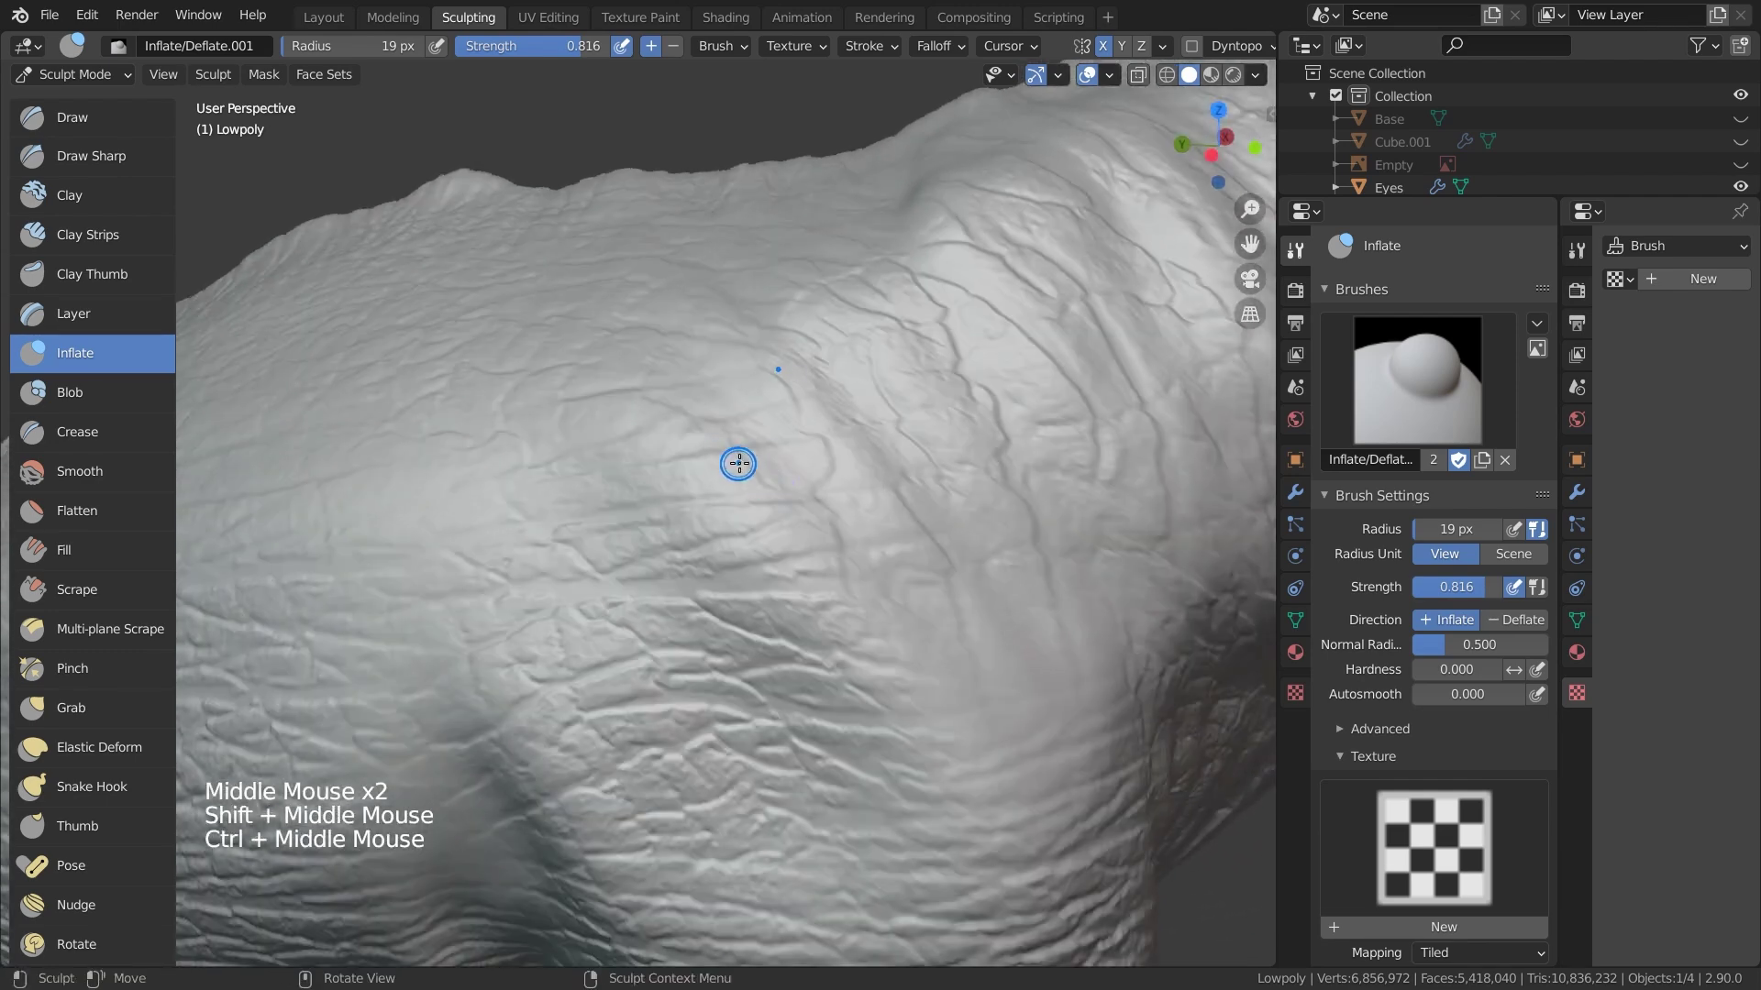
drag(722, 471, 727, 471)
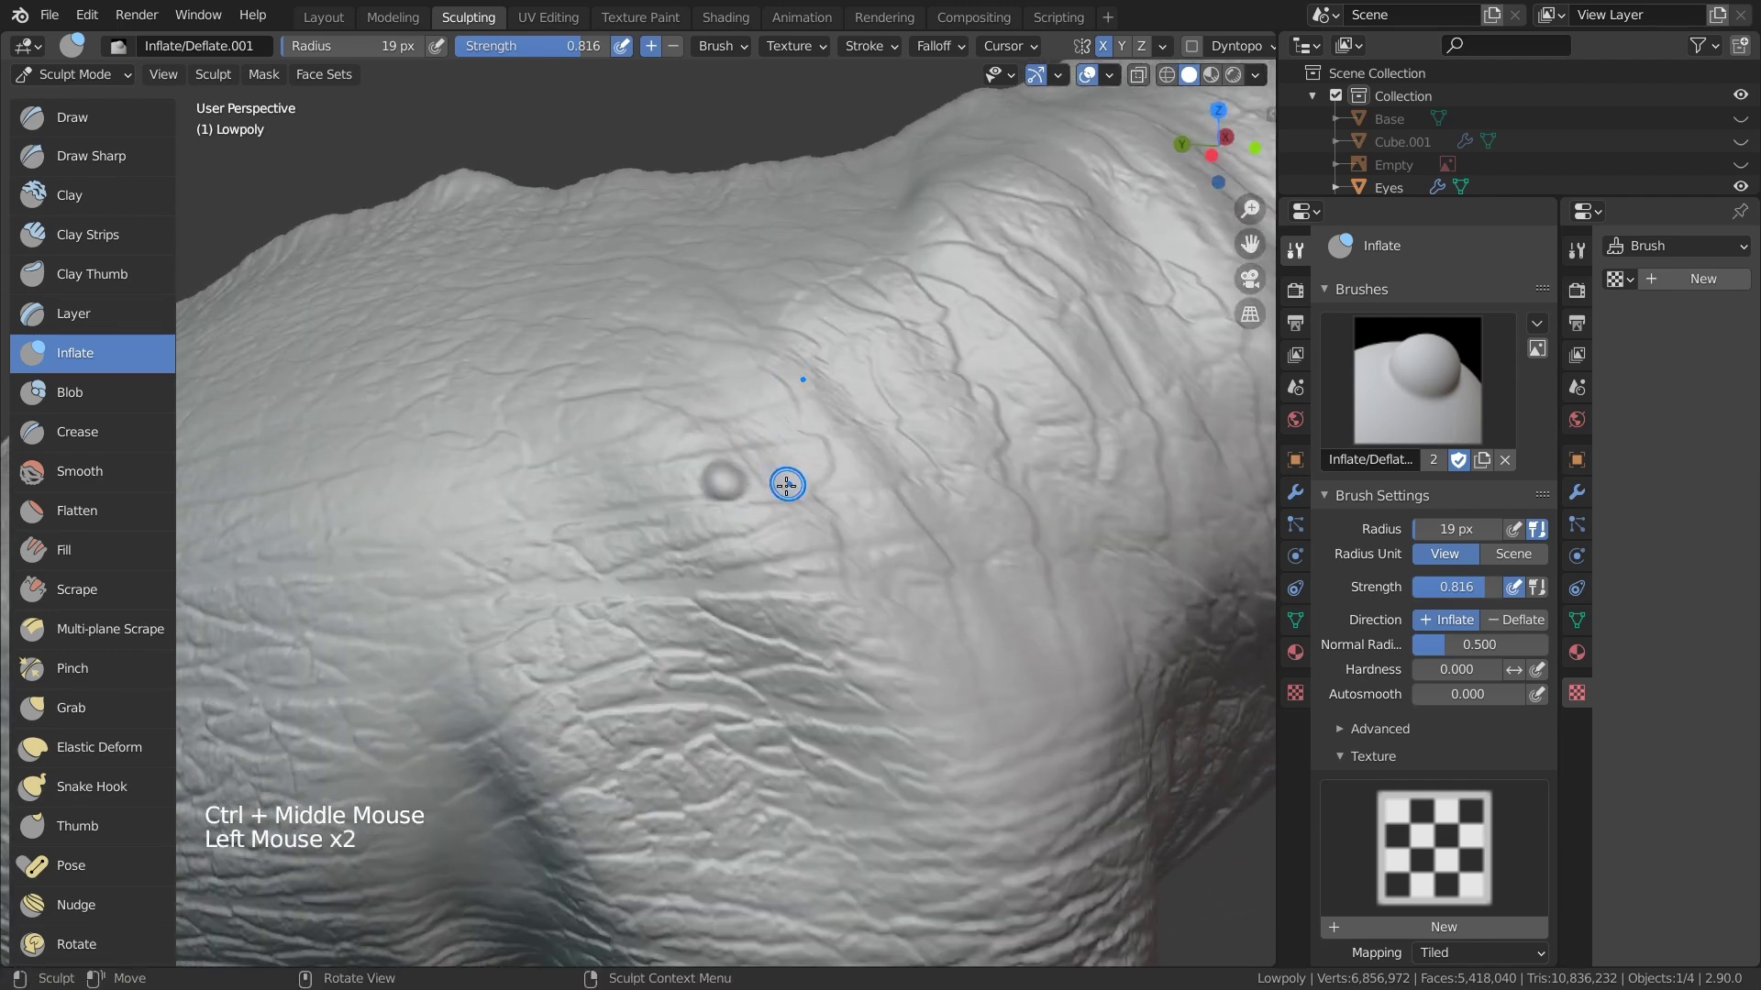
Enlarge the Inflate brush to 35 px and scatter more bumps of varied size over the shoulder, neck base and back
key(f)
middle_drag(1000, 487, 945, 435)
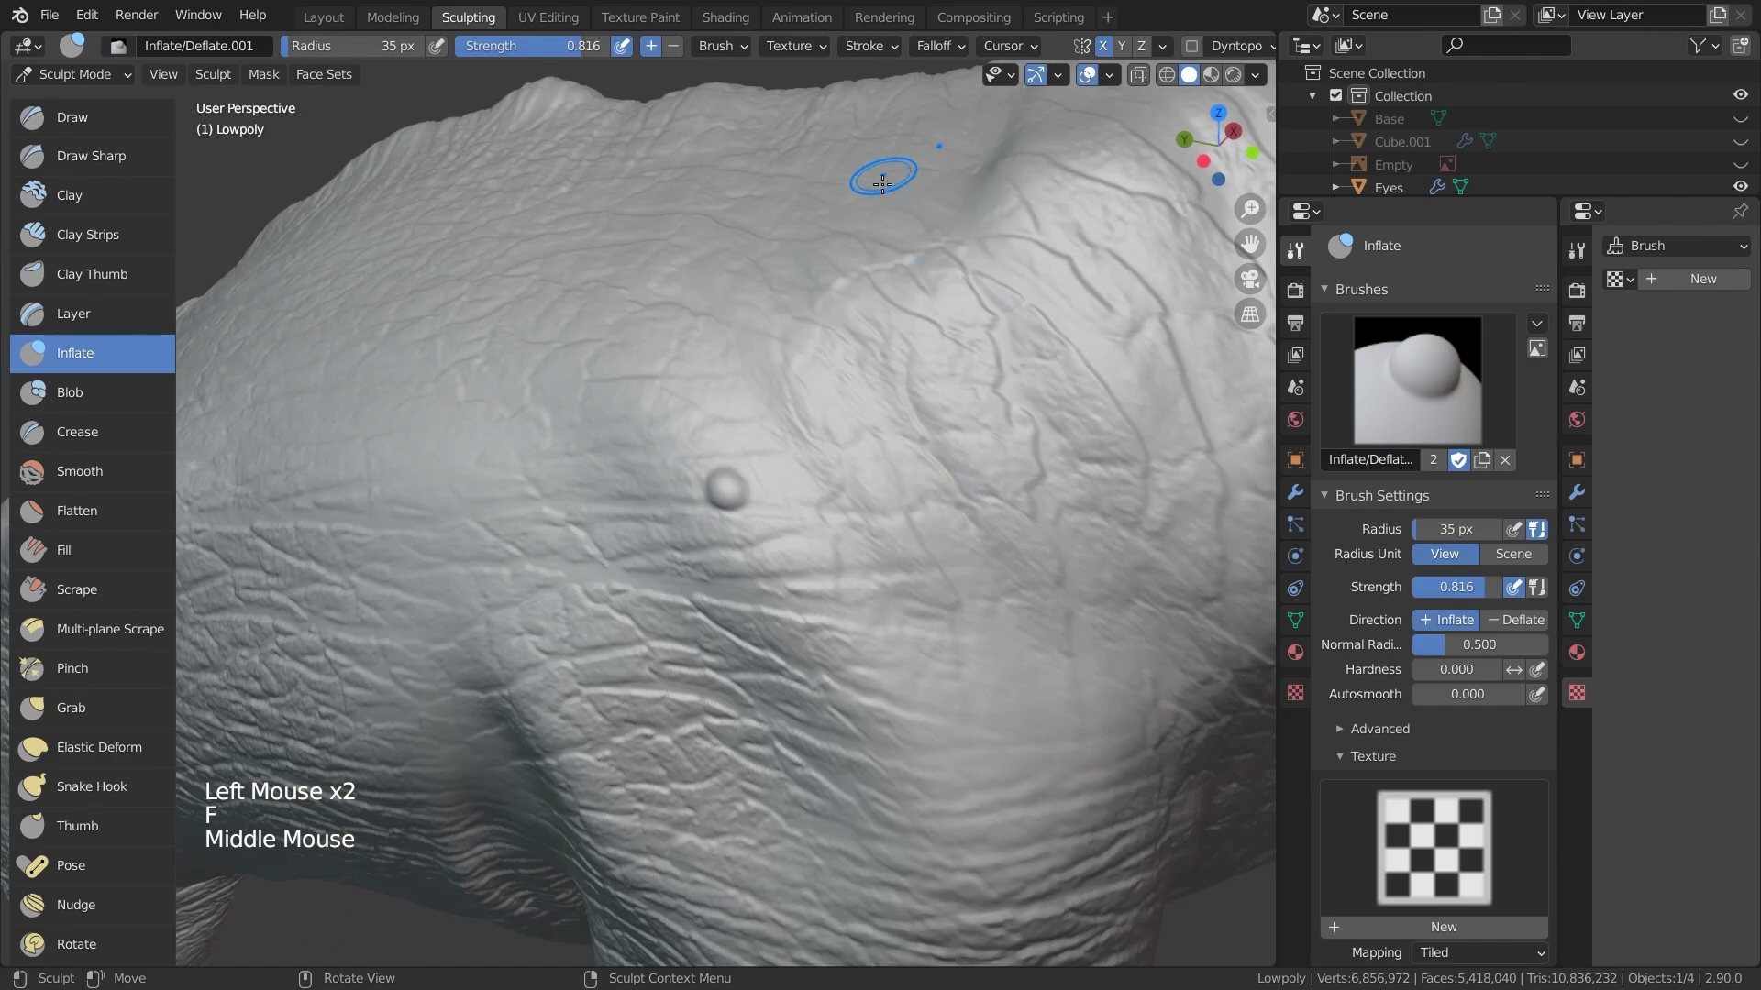
mouse_move(870, 218)
middle_down()
mouse_move(769, 483)
mouse_move(495, 553)
mouse_move(766, 559)
middle_up()
key(f)
click(483, 554)
click(837, 560)
click(755, 428)
click(602, 318)
ctrl+middle_drag(602, 318, 632, 477)
mouse_move(632, 477)
middle_down()
mouse_move(664, 511)
mouse_move(593, 431)
mouse_move(490, 514)
mouse_move(596, 476)
middle_up()
Add more bumps down the flank and legs with the Inflate brush, varying its radius down to 12 px
key(f)
key(f)
click(668, 504)
key(f)
click(430, 616)
shift+middle_drag(597, 477, 697, 422)
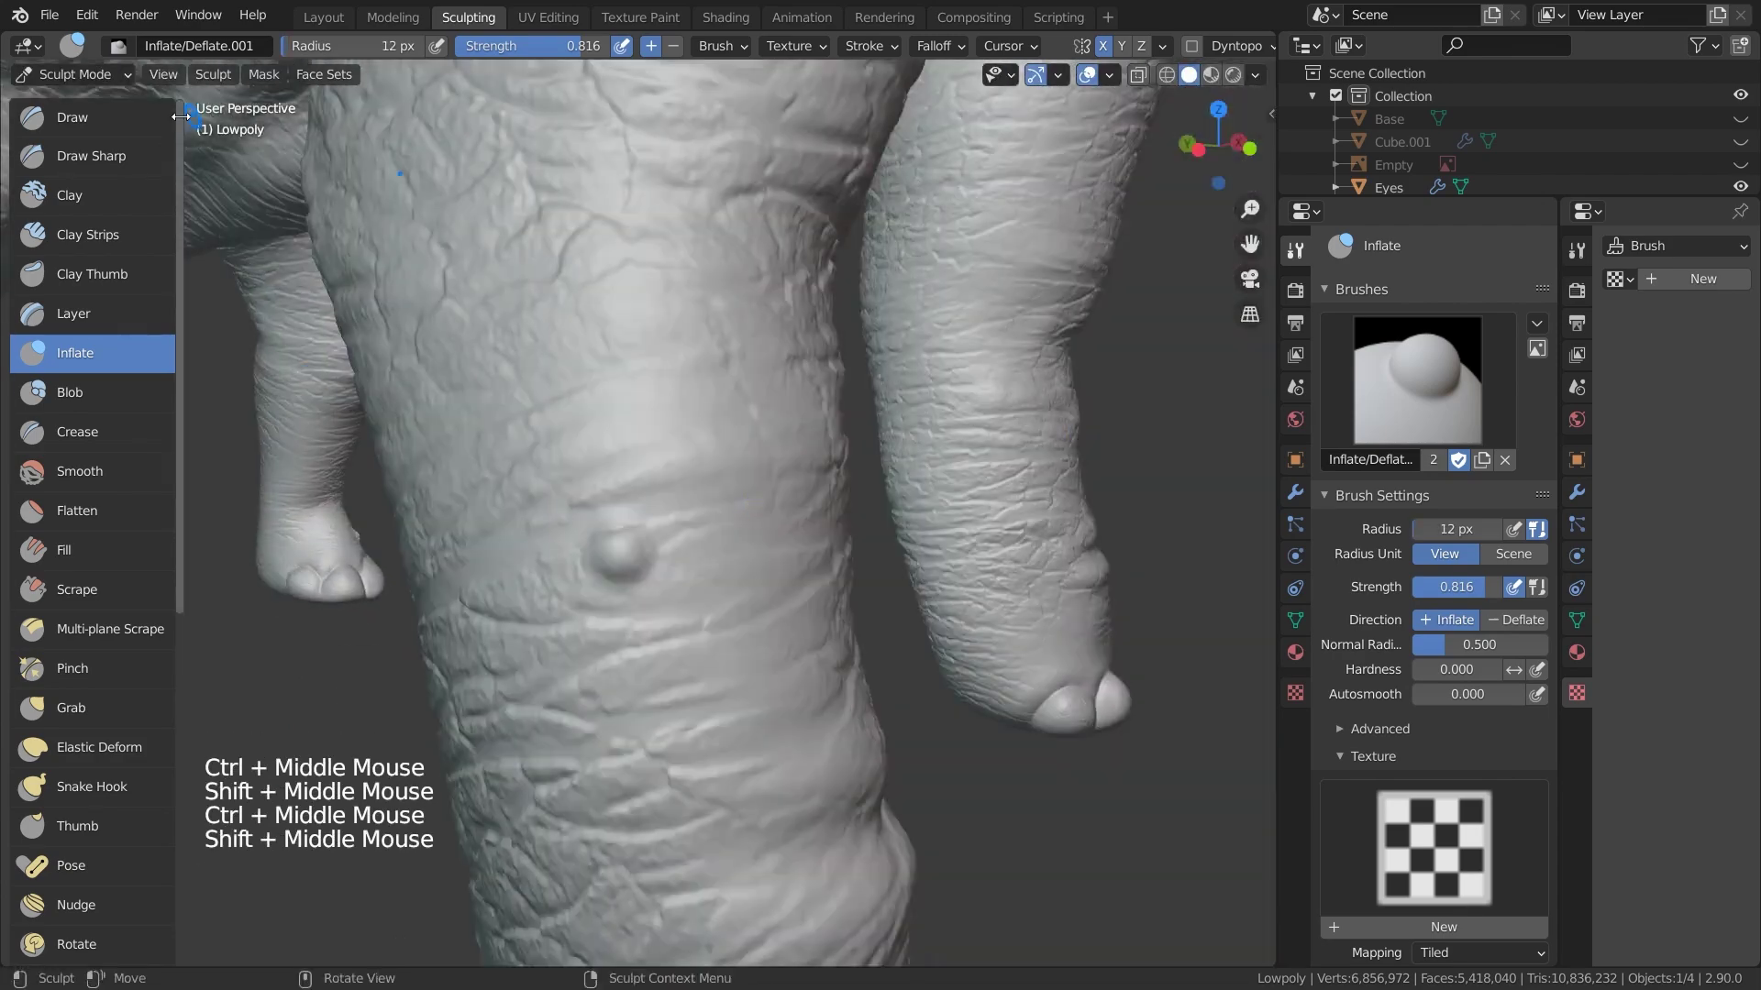
click(73, 117)
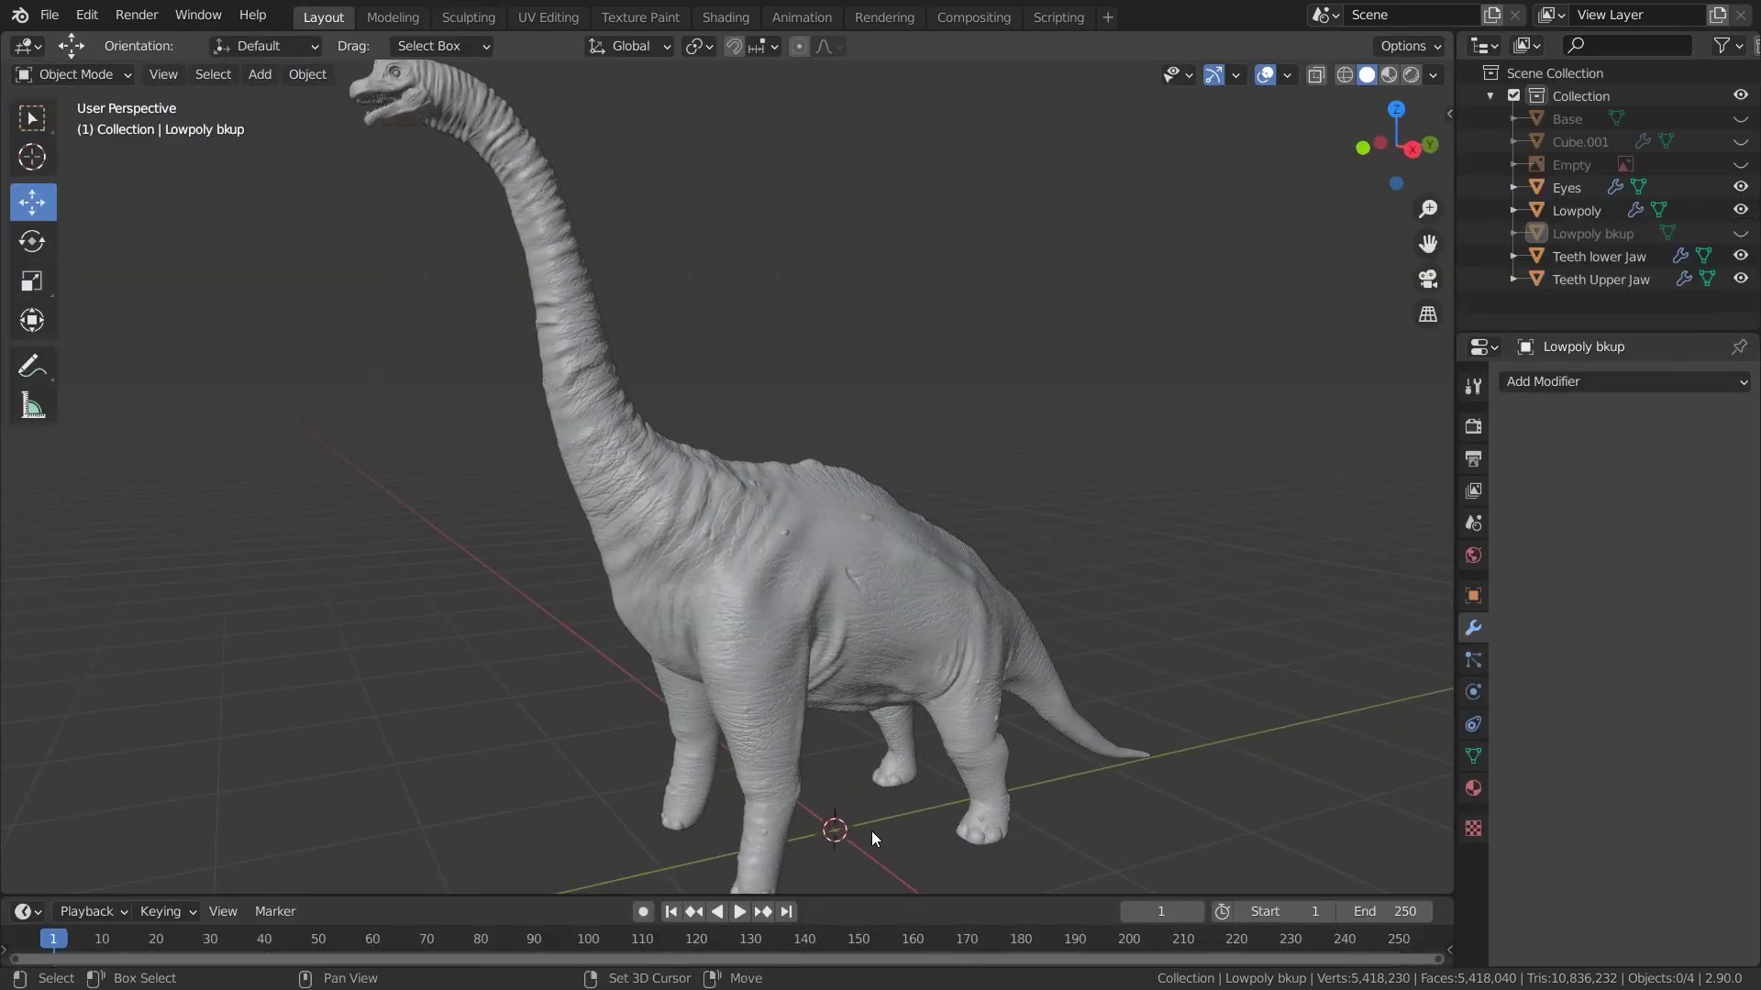
Add a mesh cube at the origin and scale its geometry down to about 0.09 in Edit Mode
key(shift+a)
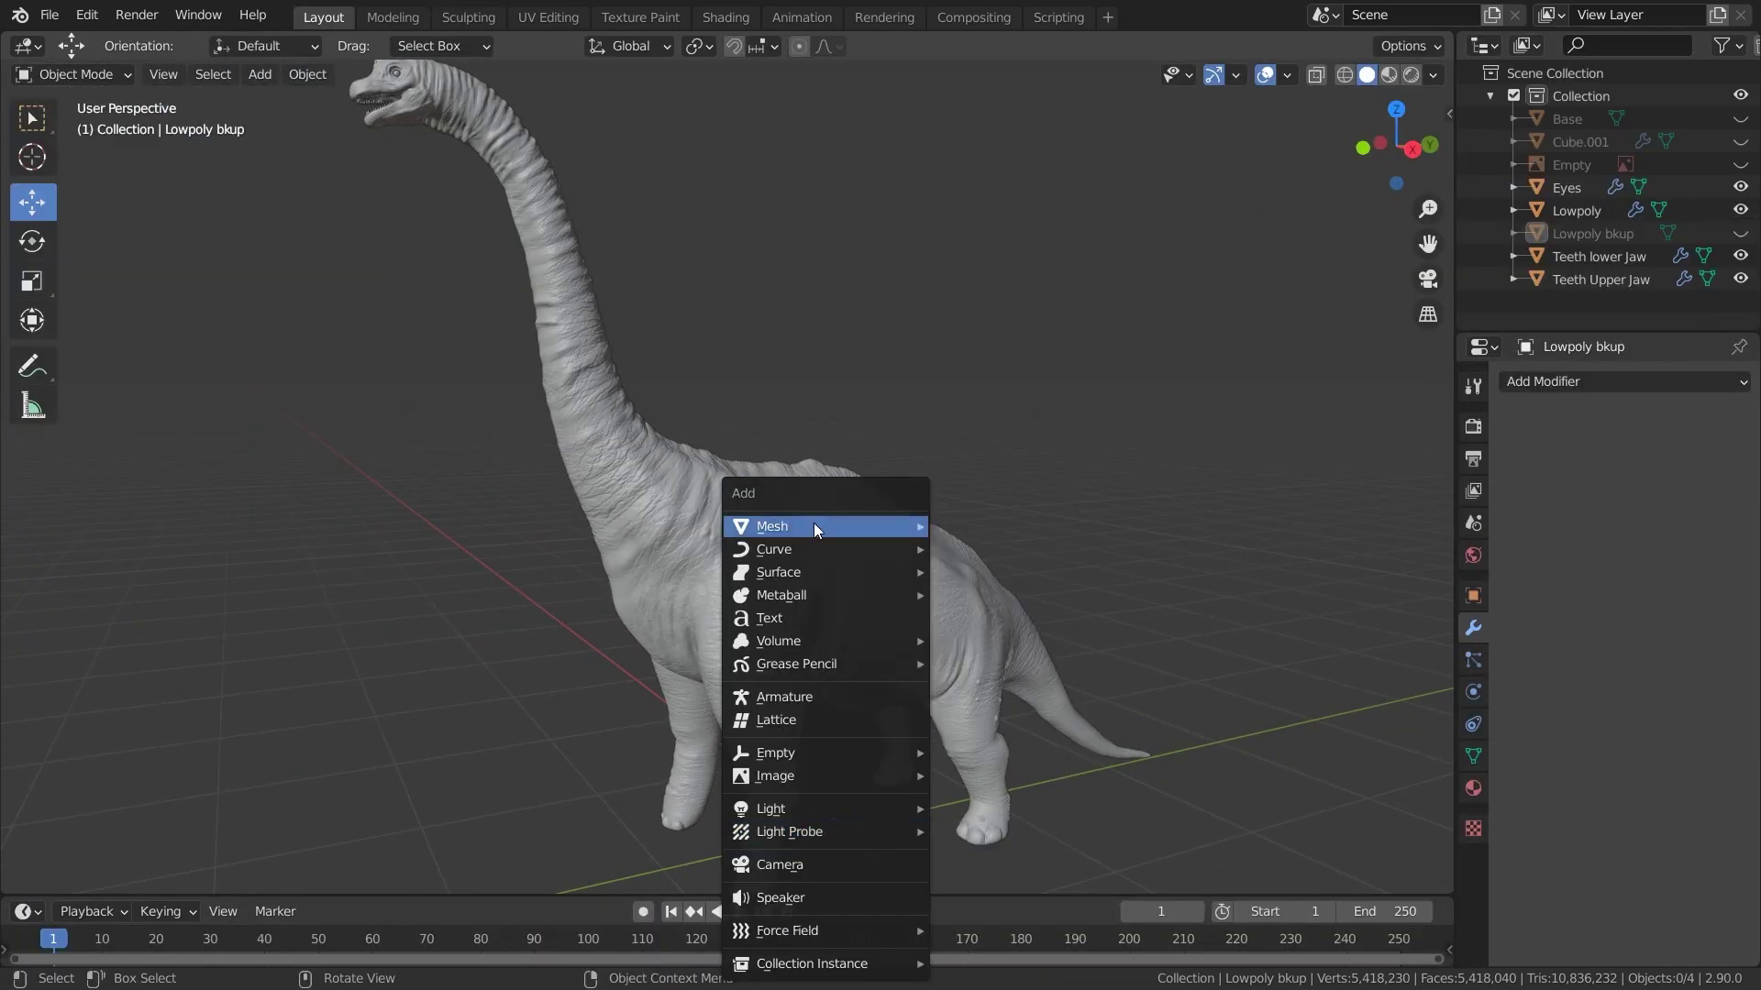
click(972, 547)
key(Tab)
key(s)
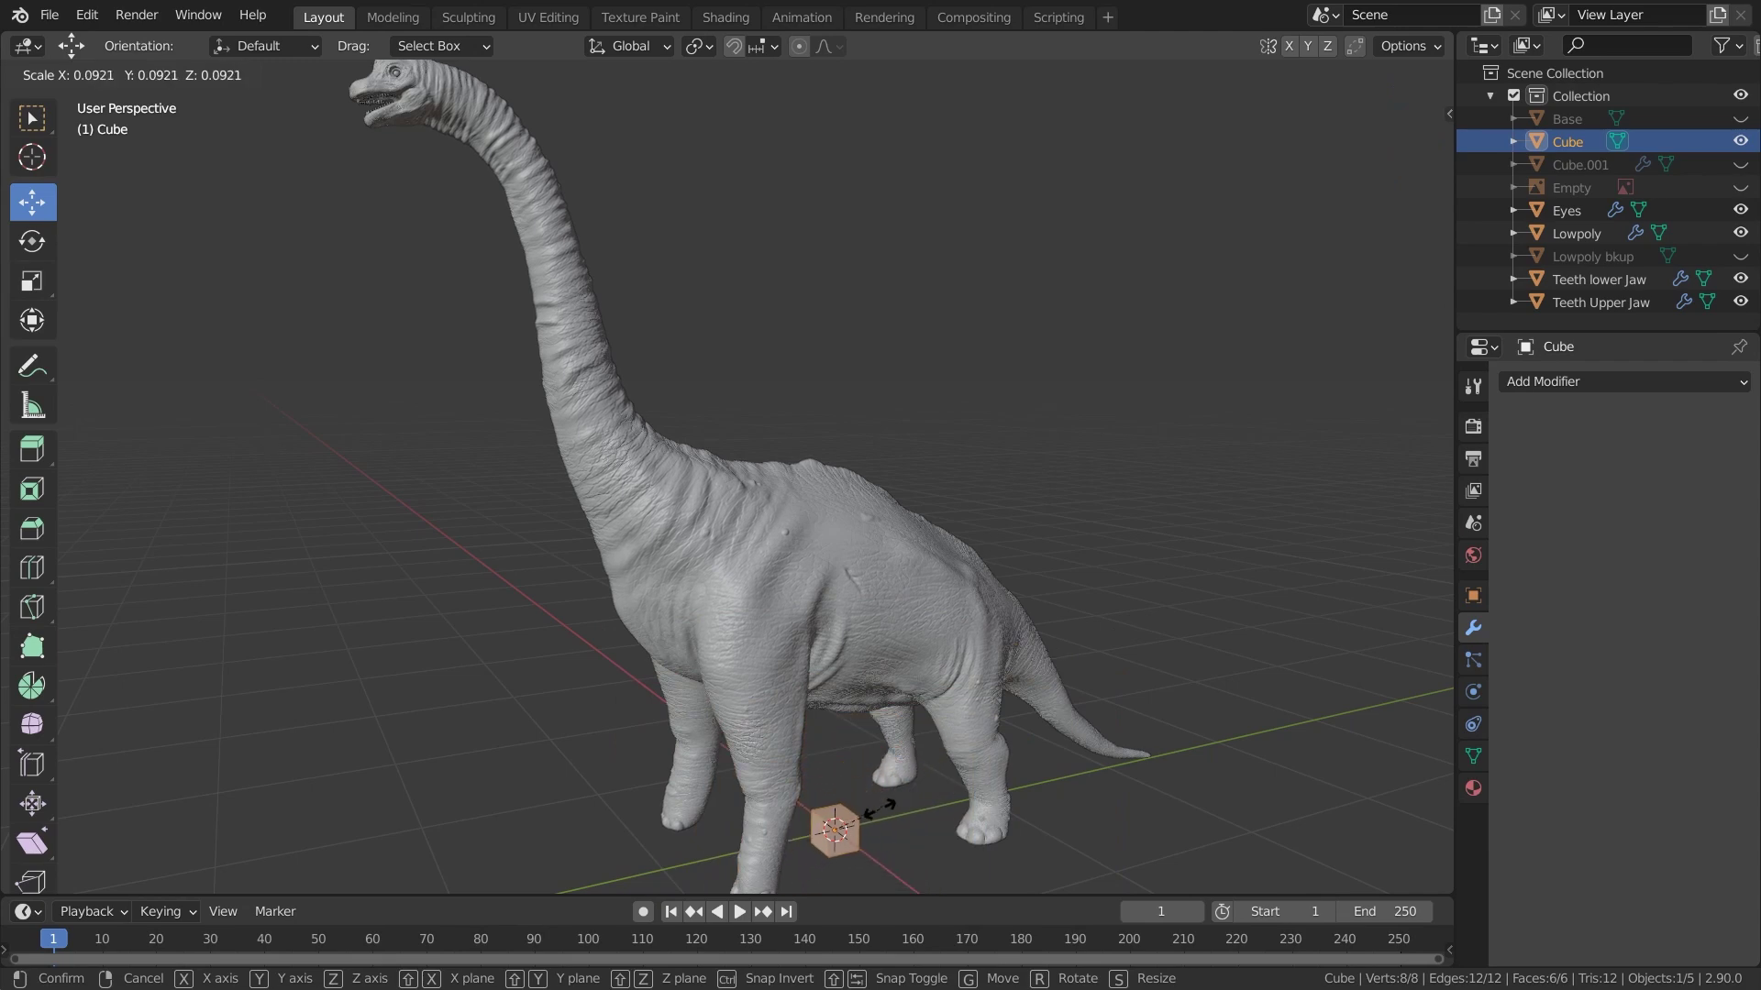
click(883, 810)
key(Tab)
Subdivide the small cube into a smooth, rounded mesh, leaving no modifier on it
scroll(1074, 824, up, 2)
shift+middle_drag(1074, 823, 1103, 660)
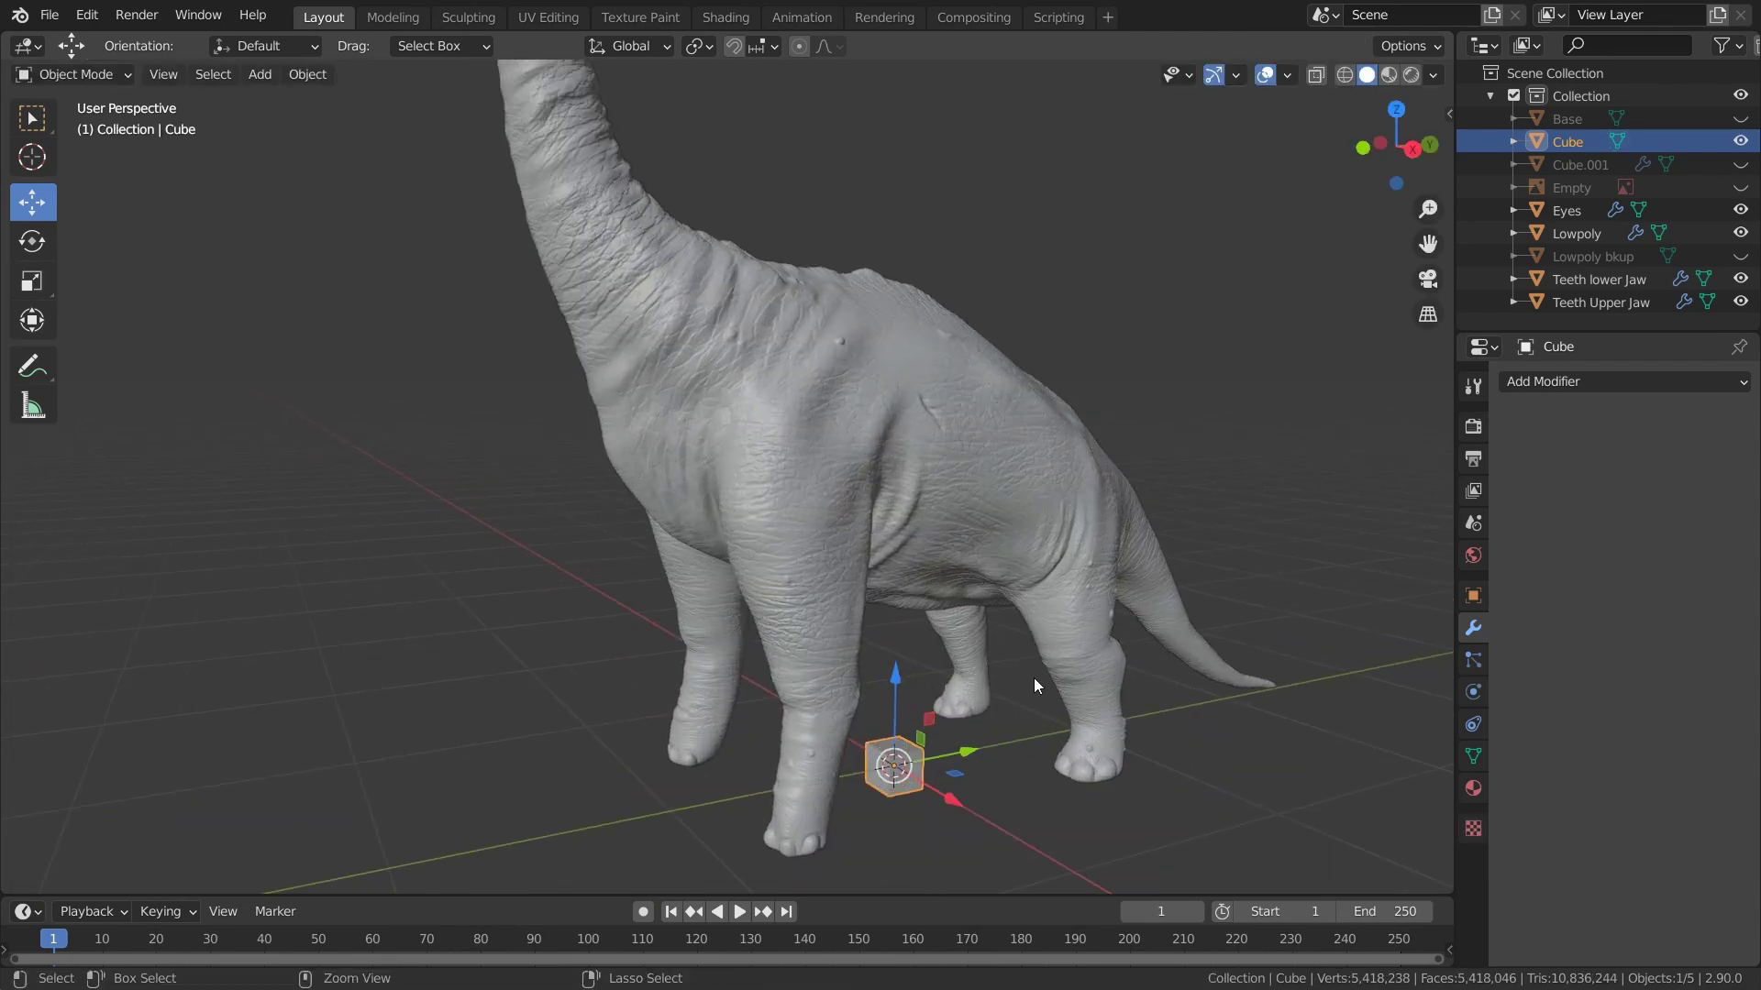
key(ctrl+1)
key(ctrl+z)
Move the rounded cube in the right side view about -2.17 m in Y and 3.58 m in Z to the dinosaur's head
key(KP_3)
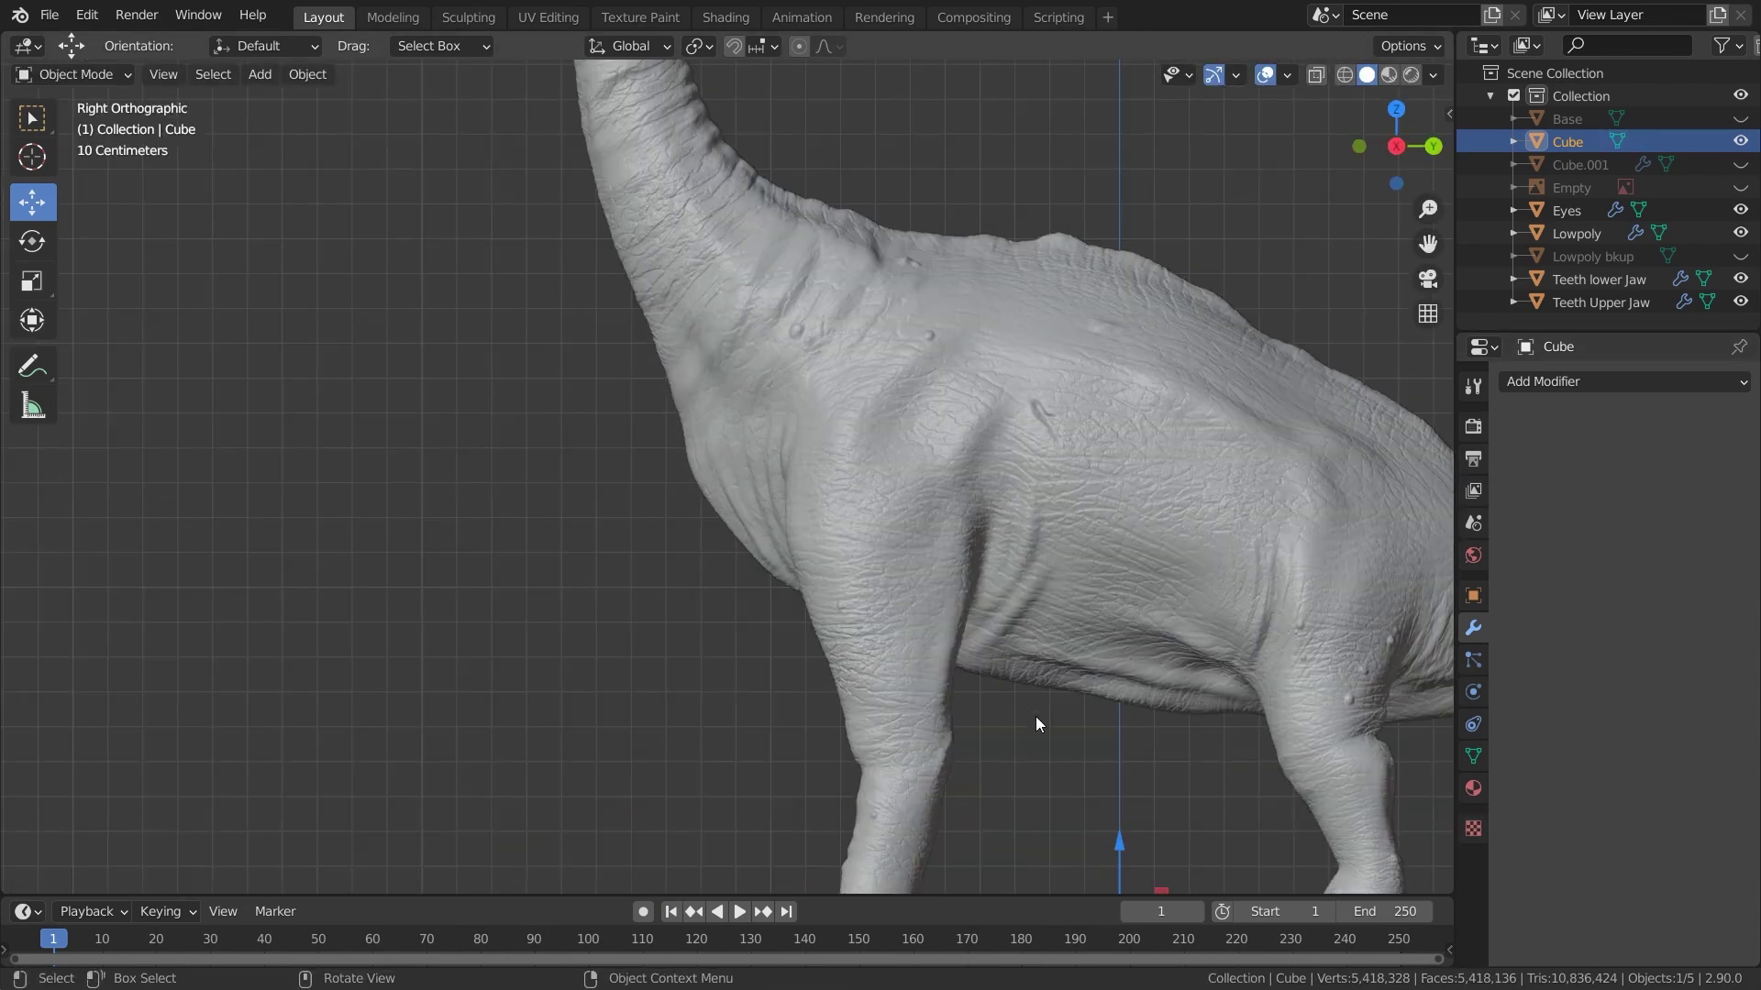
scroll(1038, 724, down, 5)
key(g)
click(617, 216)
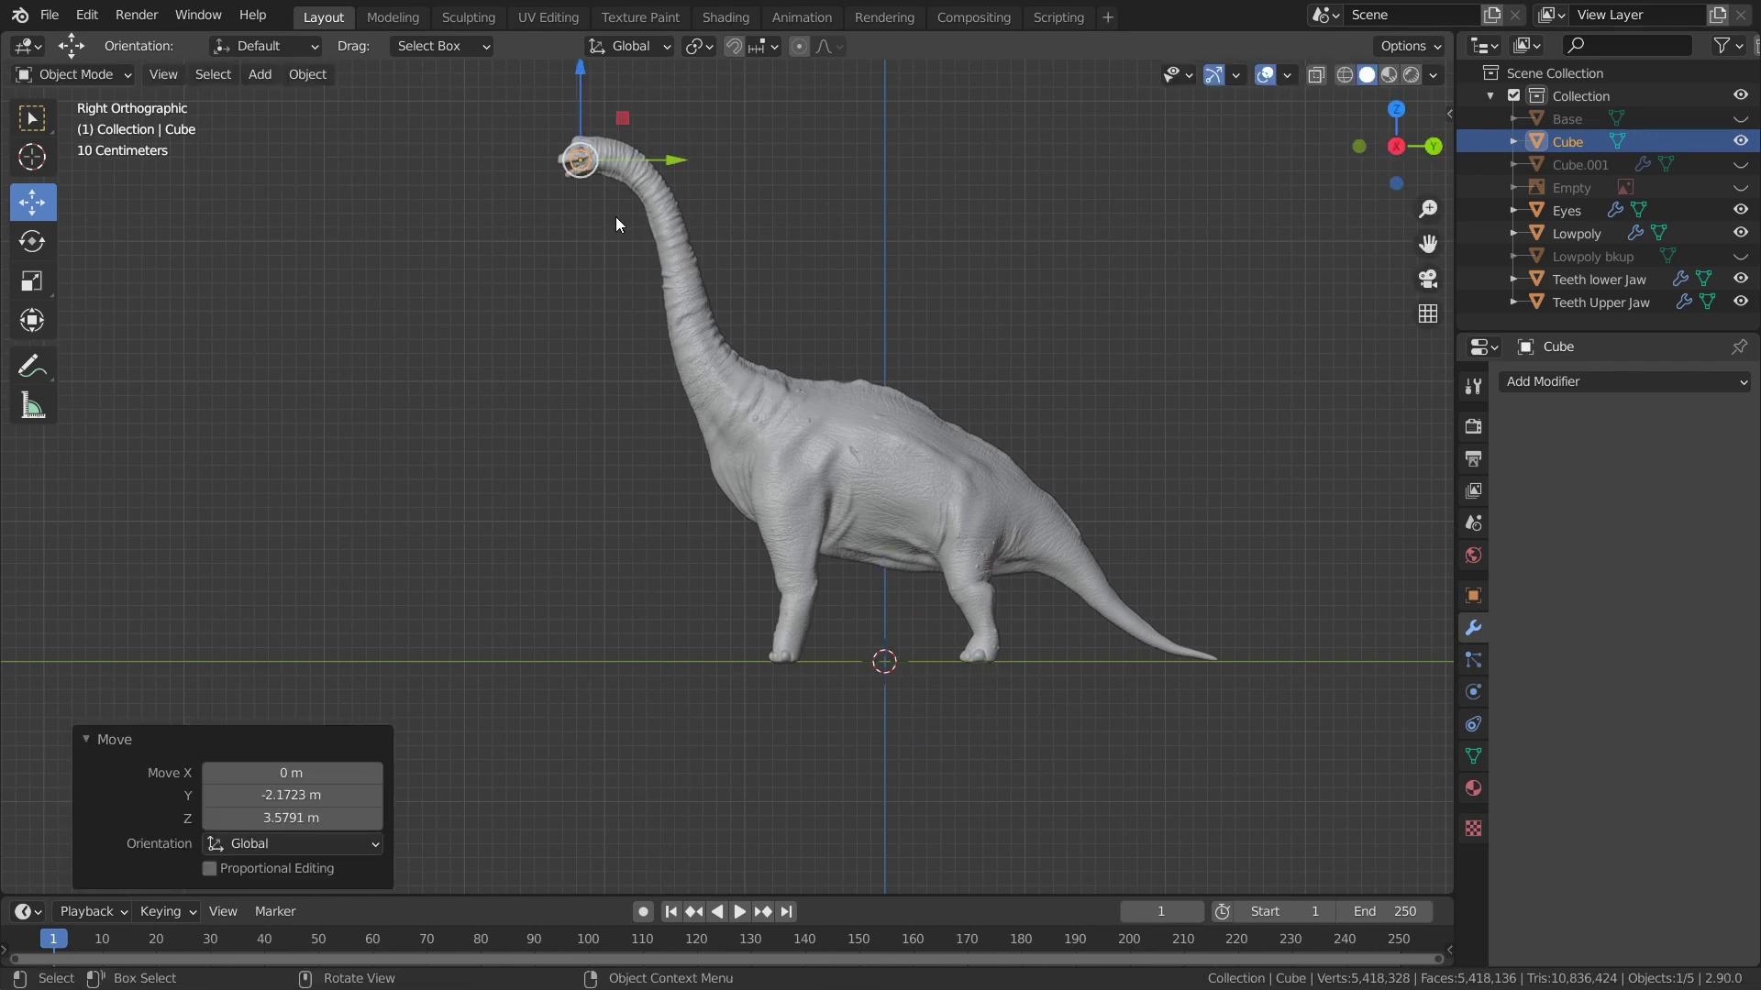
scroll(612, 212, up, 6)
Fit the rounded cube inside the open mouth by scaling it to 0.462 and shifting it slightly between the jaws
key(g)
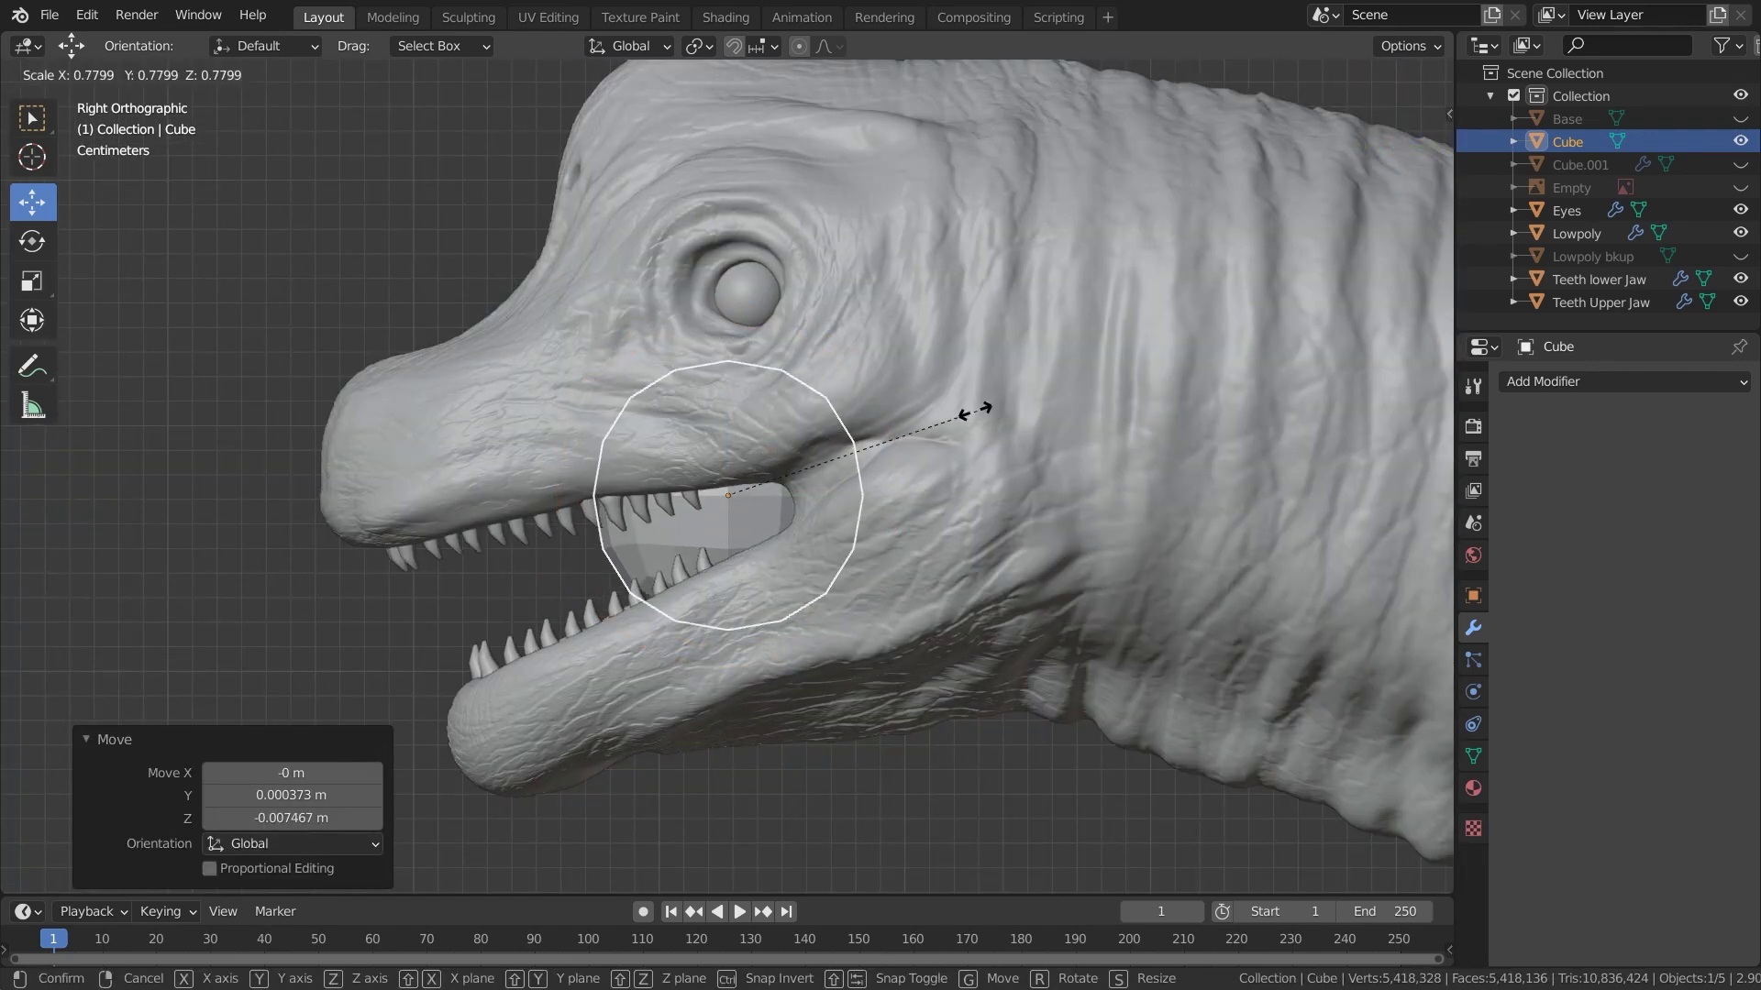
click(952, 450)
key(Tab)
key(g)
click(926, 474)
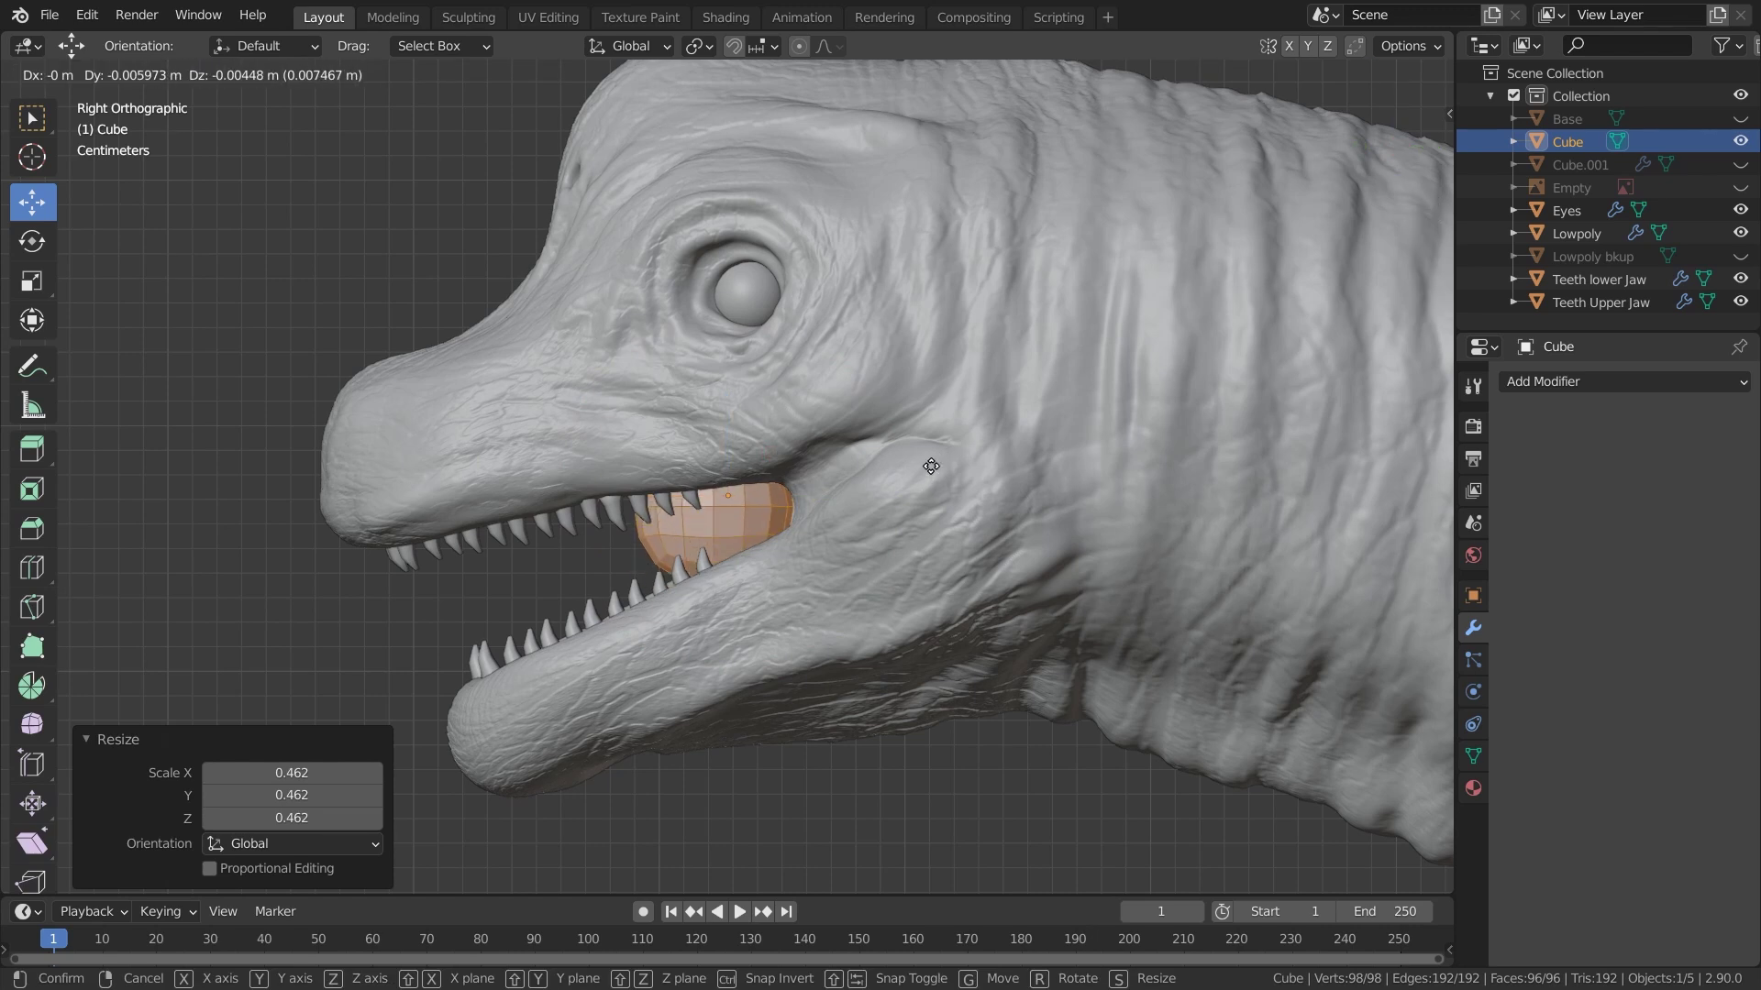
Stretch the tongue mesh by 2.842 along Y and flatten it to 0.34 along Z
key(s)
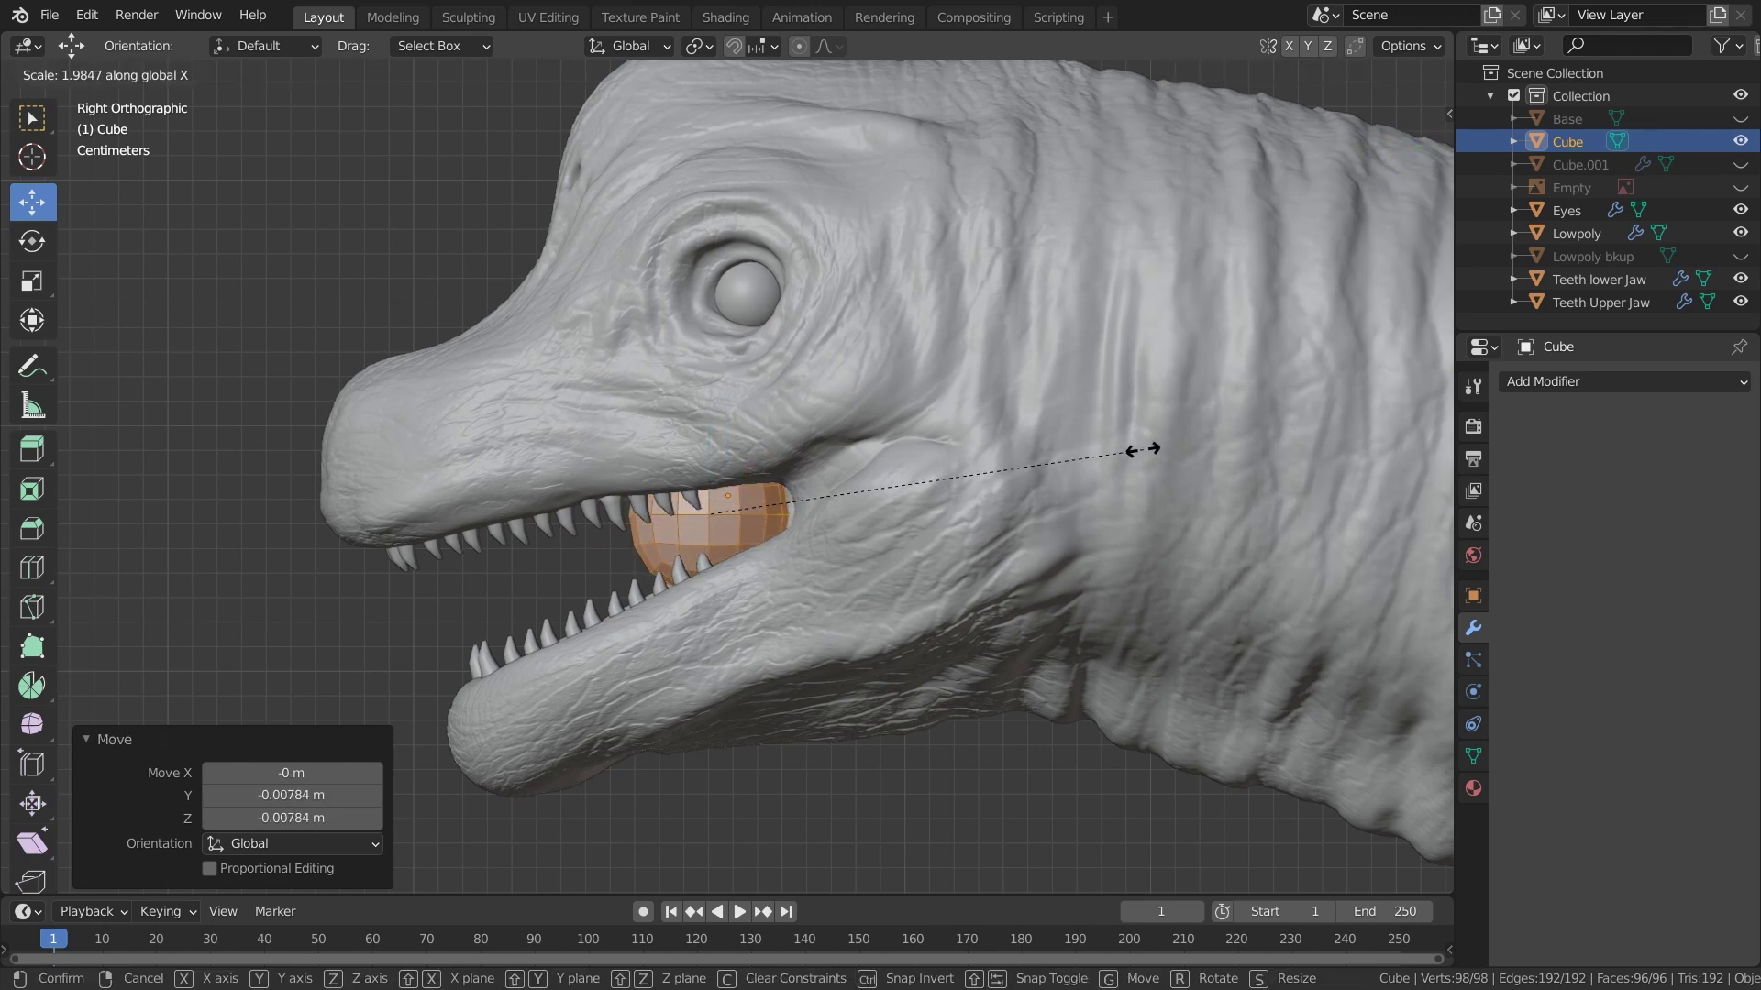
key(y)
key(Escape)
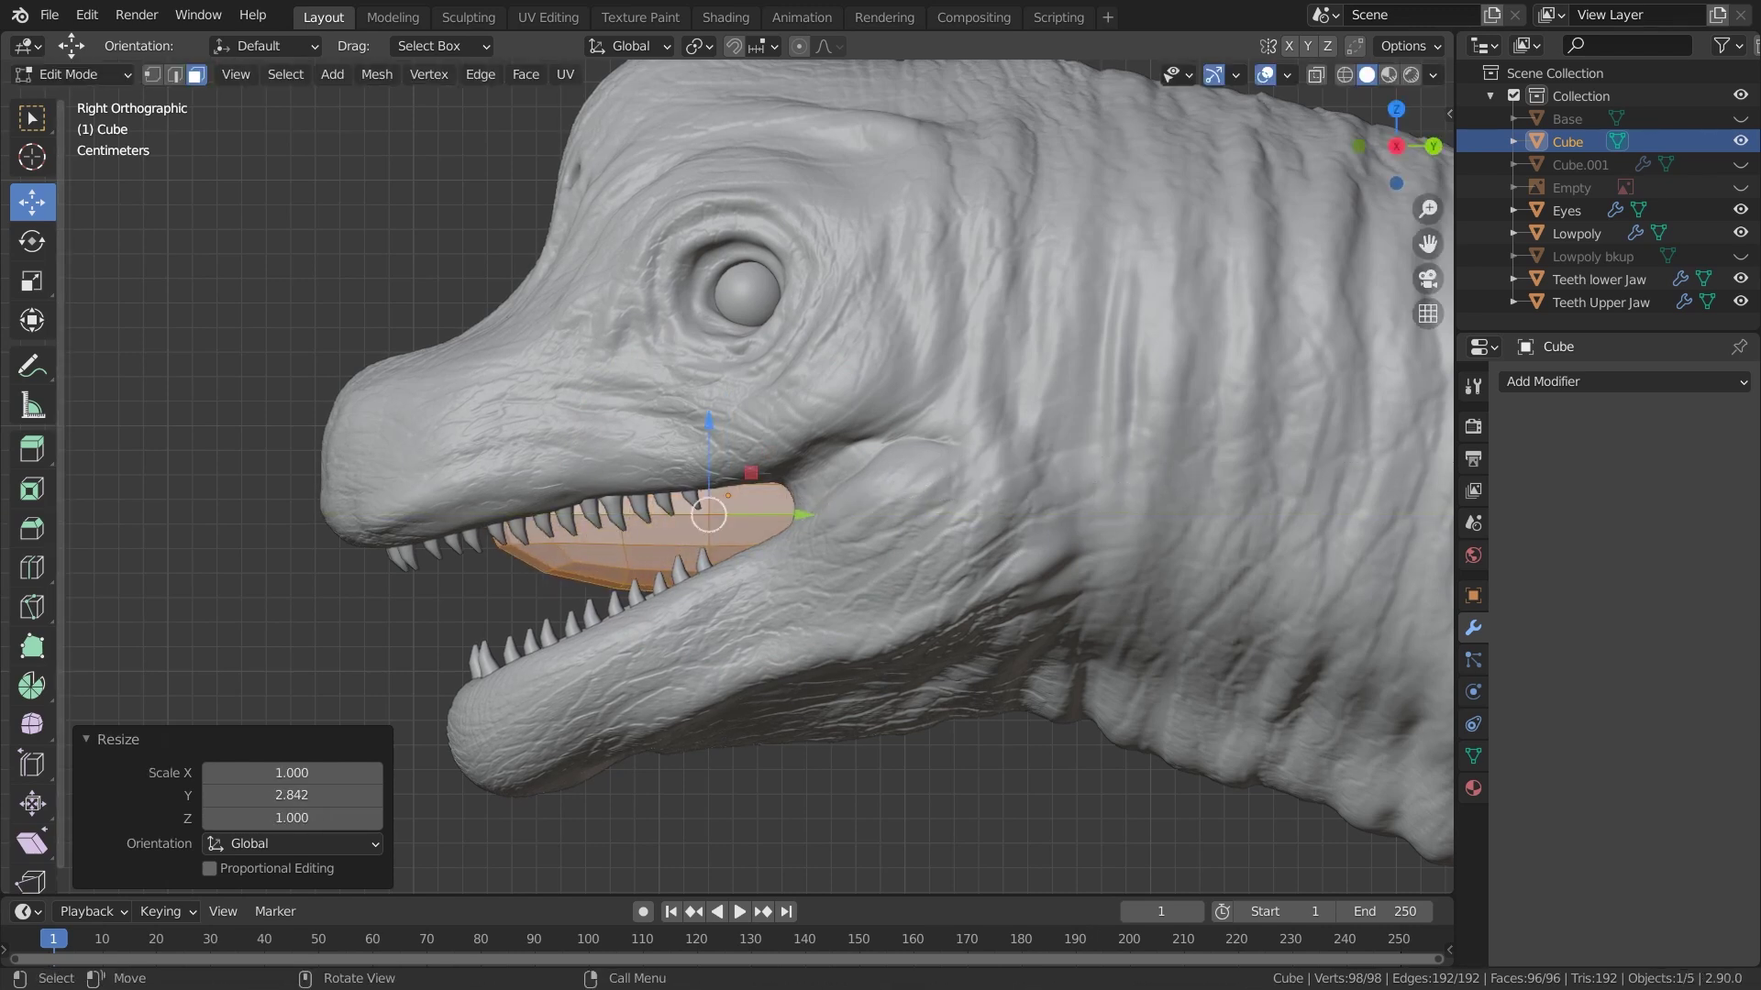
key(s)
key(z)
click(691, 275)
Rotate the flattened tongue mesh about -25° so it follows the slope of the lower jaw
key(r)
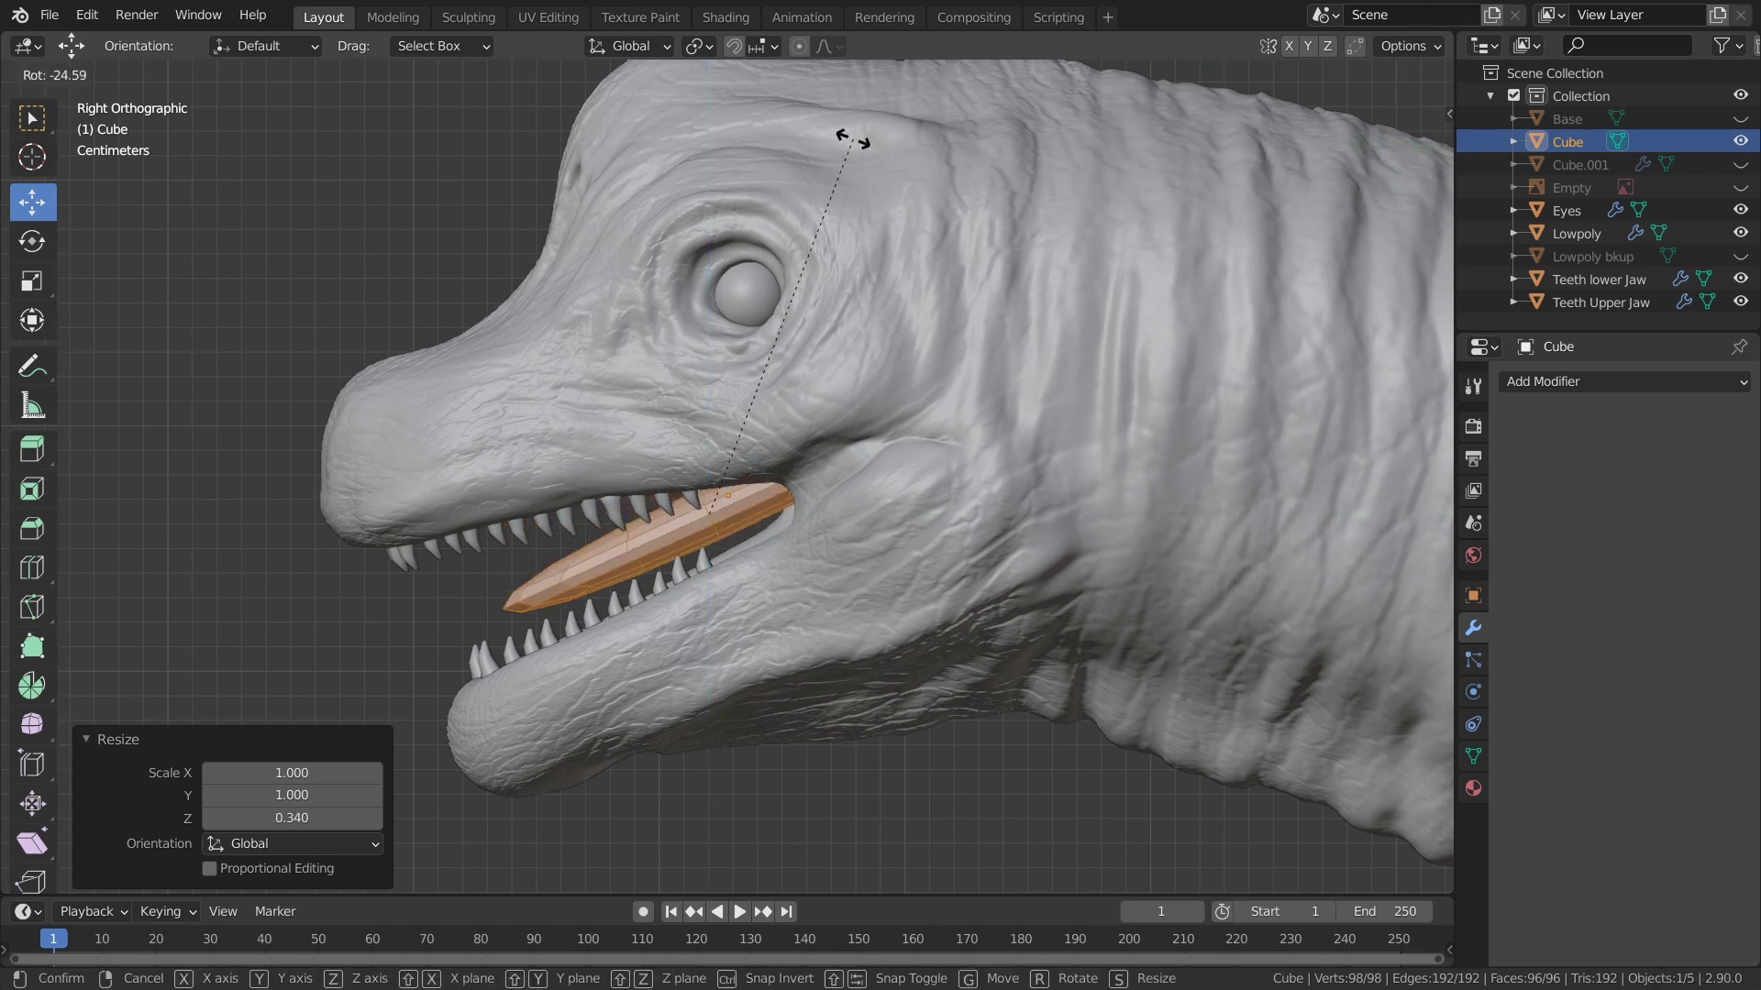
click(843, 141)
key(Tab)
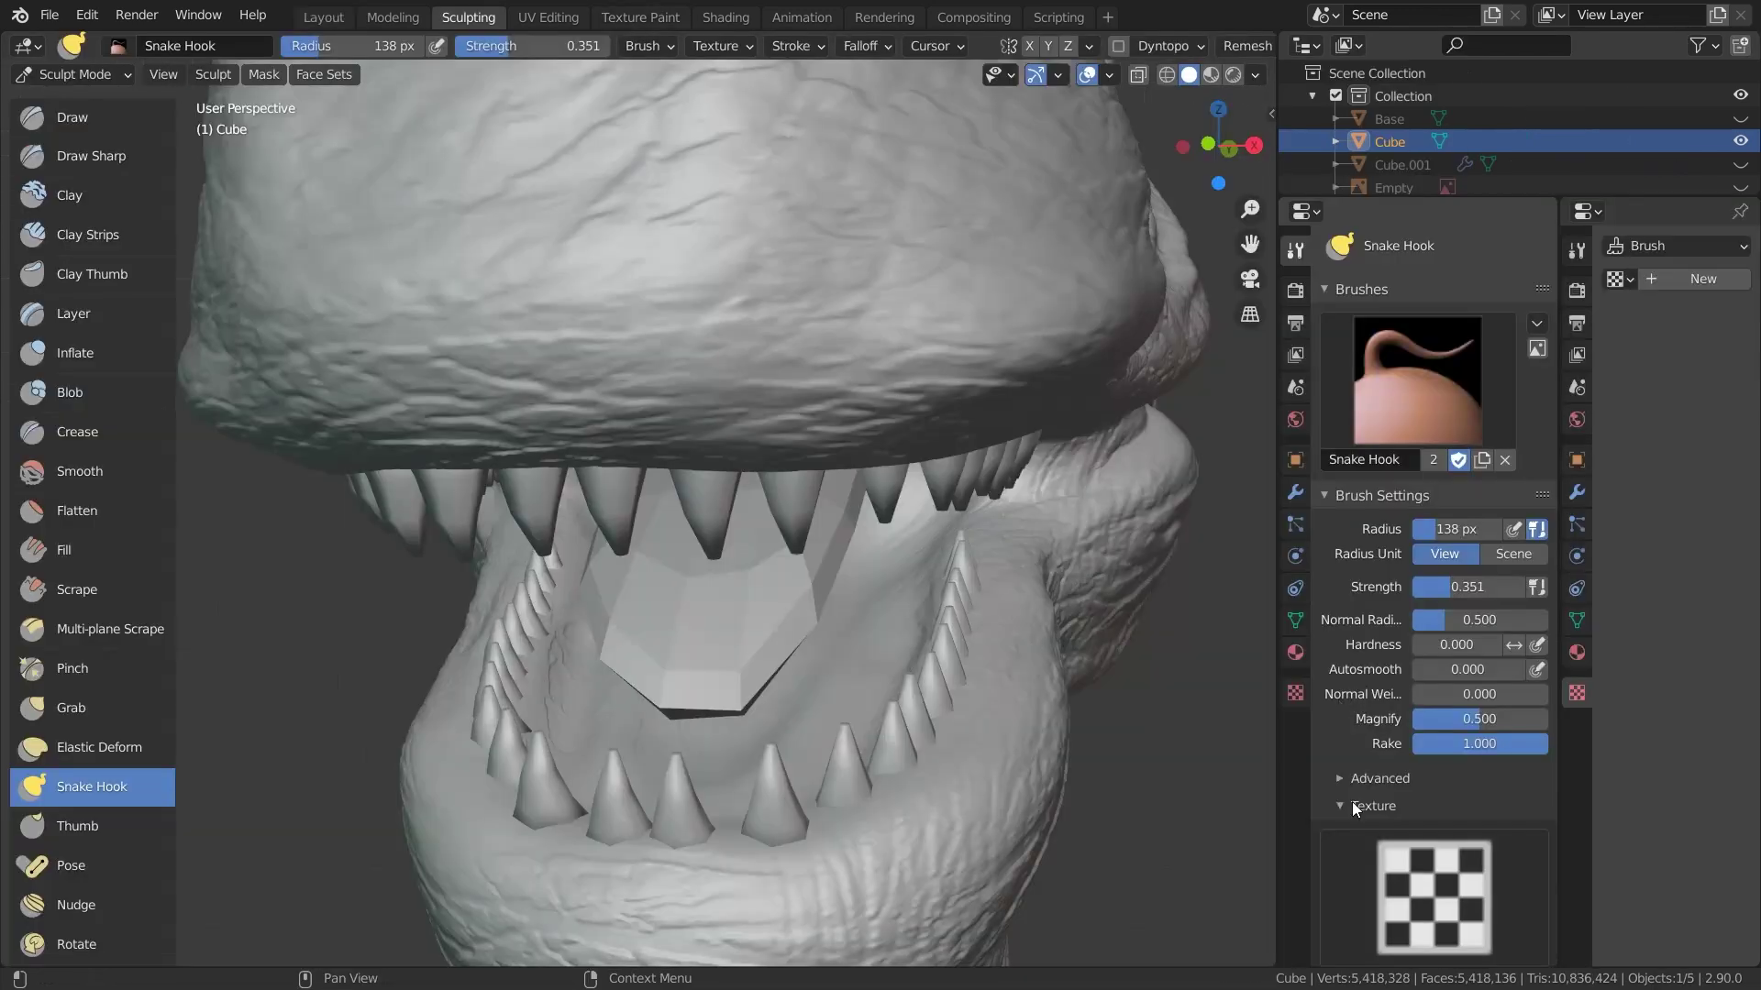
Enable Dyntopo for sculpting the tongue and show its detail settings
click(1352, 806)
click(1369, 832)
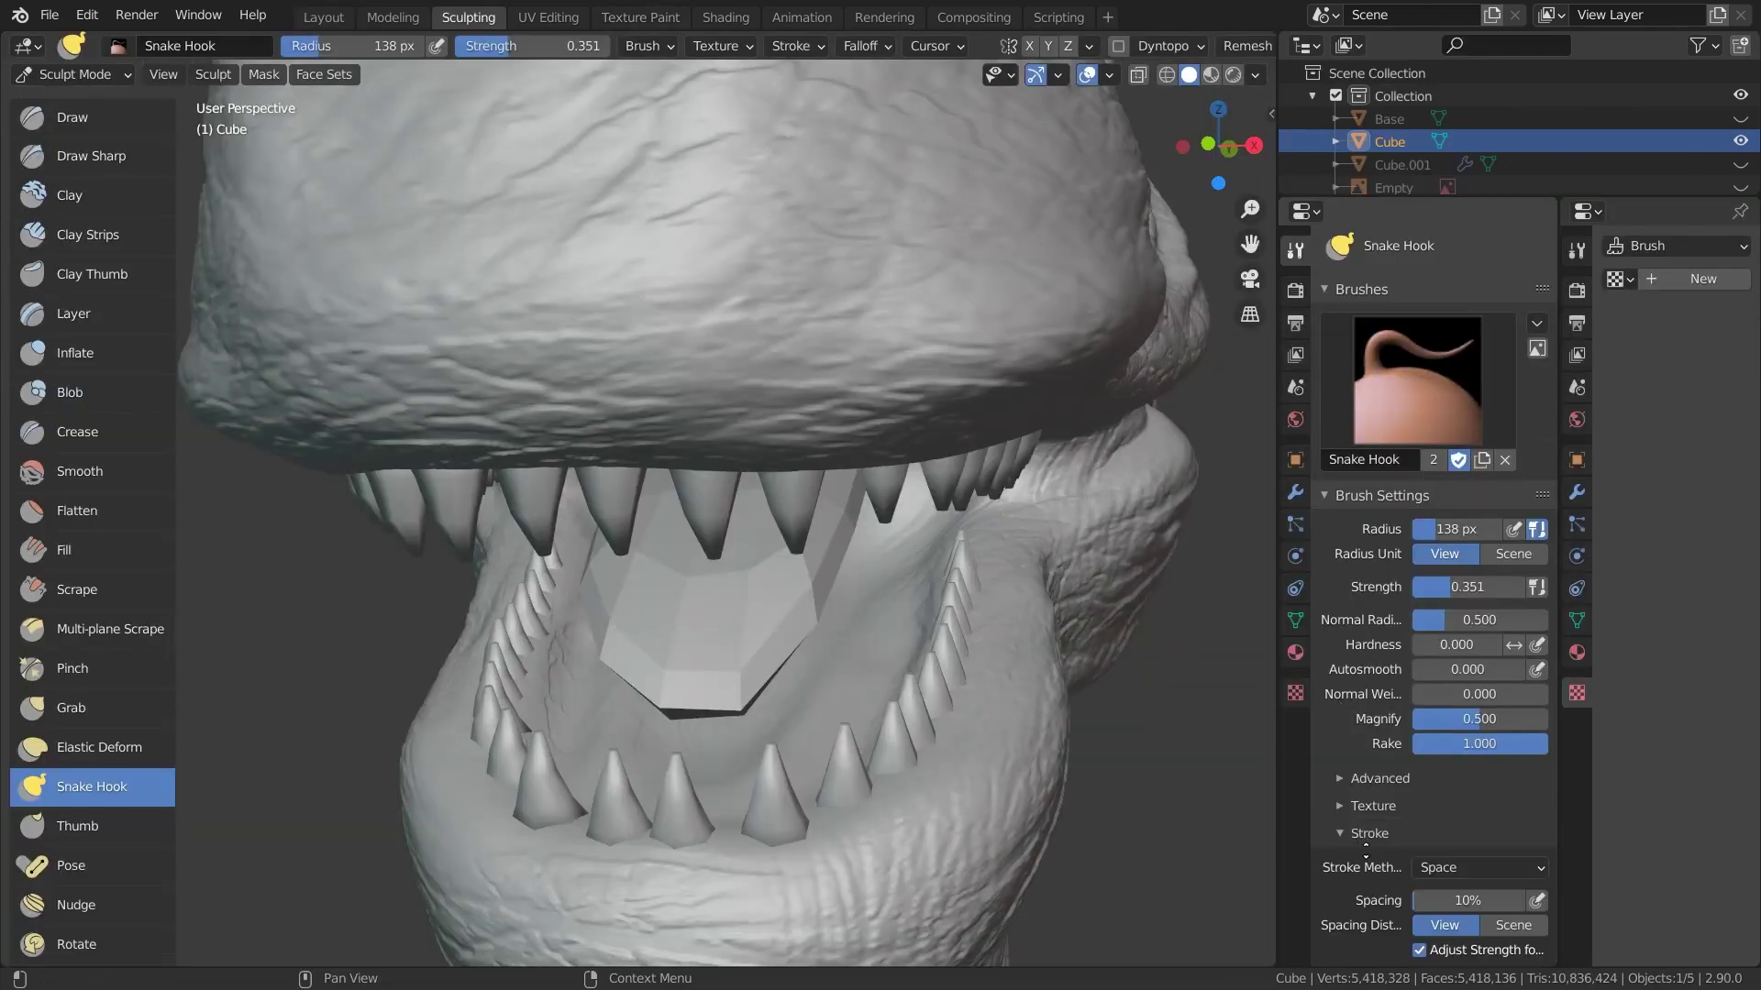
scroll(1390, 804, down, 6)
click(1344, 844)
click(1326, 844)
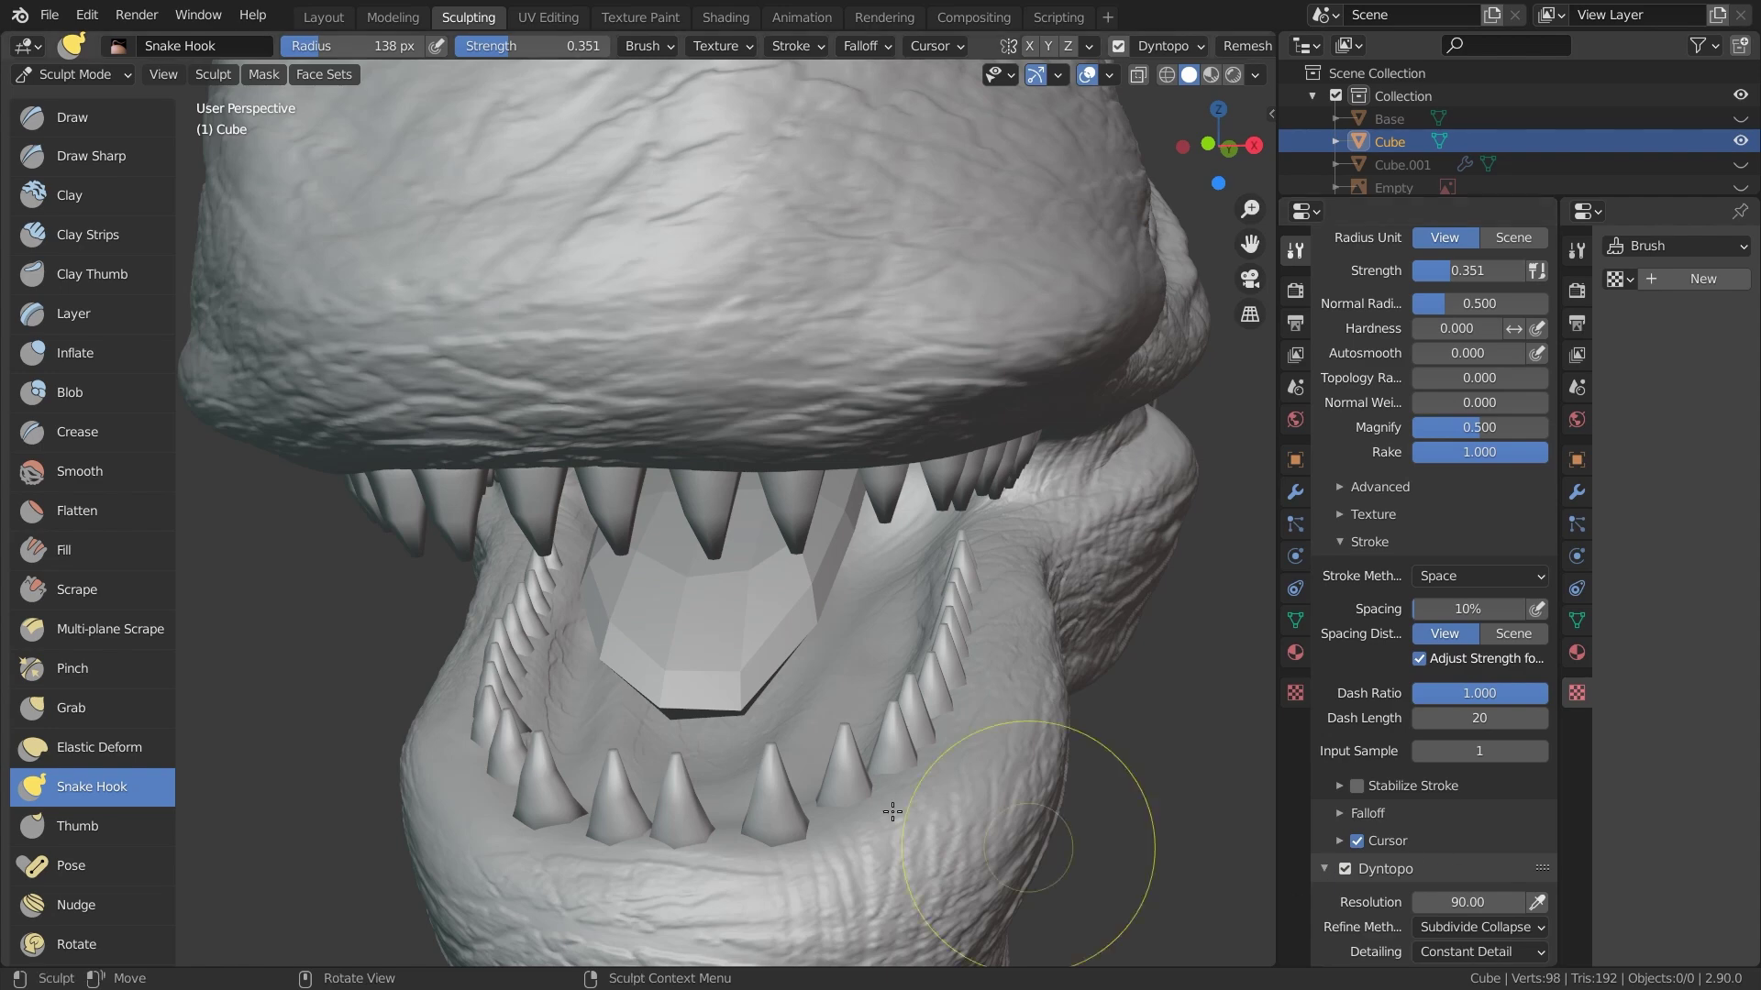
Shape the front of the tongue inside the mouth with the Snake Hook brush at 185 px radius
key(f)
click(721, 704)
middle_drag(721, 705, 816, 611)
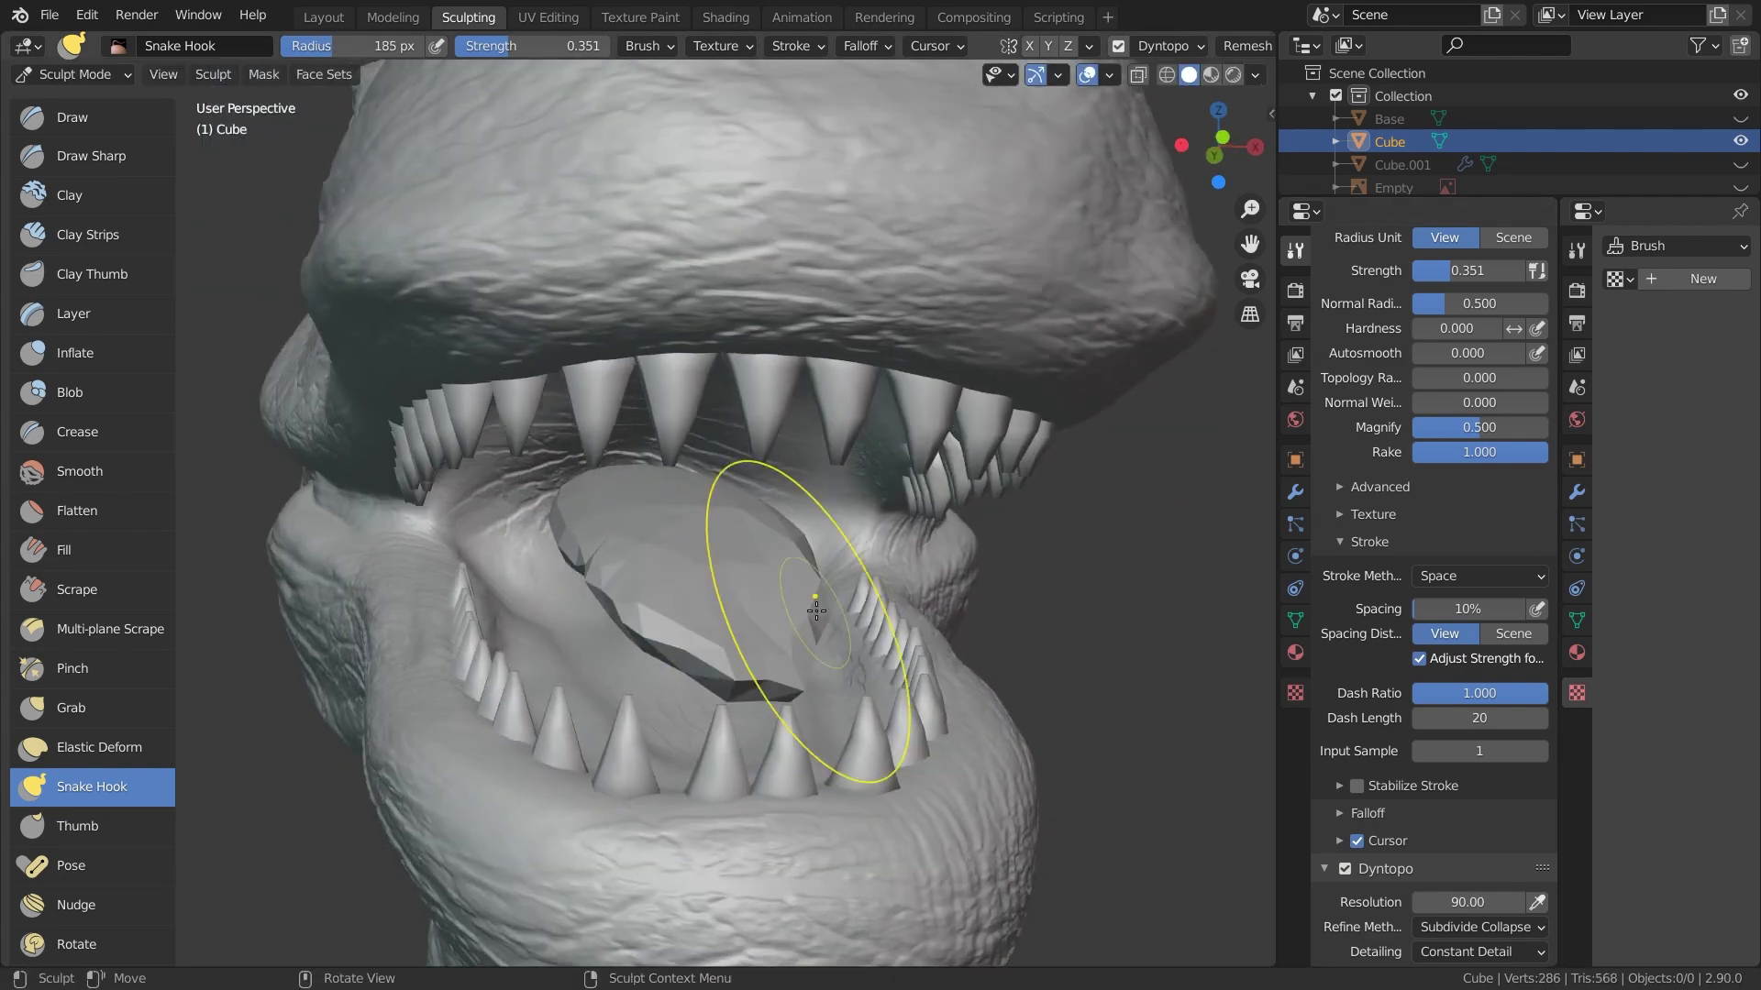
middle_drag(722, 552, 514, 509)
Isolate the tongue in the right side view and pull its rear end farther back with Snake Hook
key(slash)
key(KP_3)
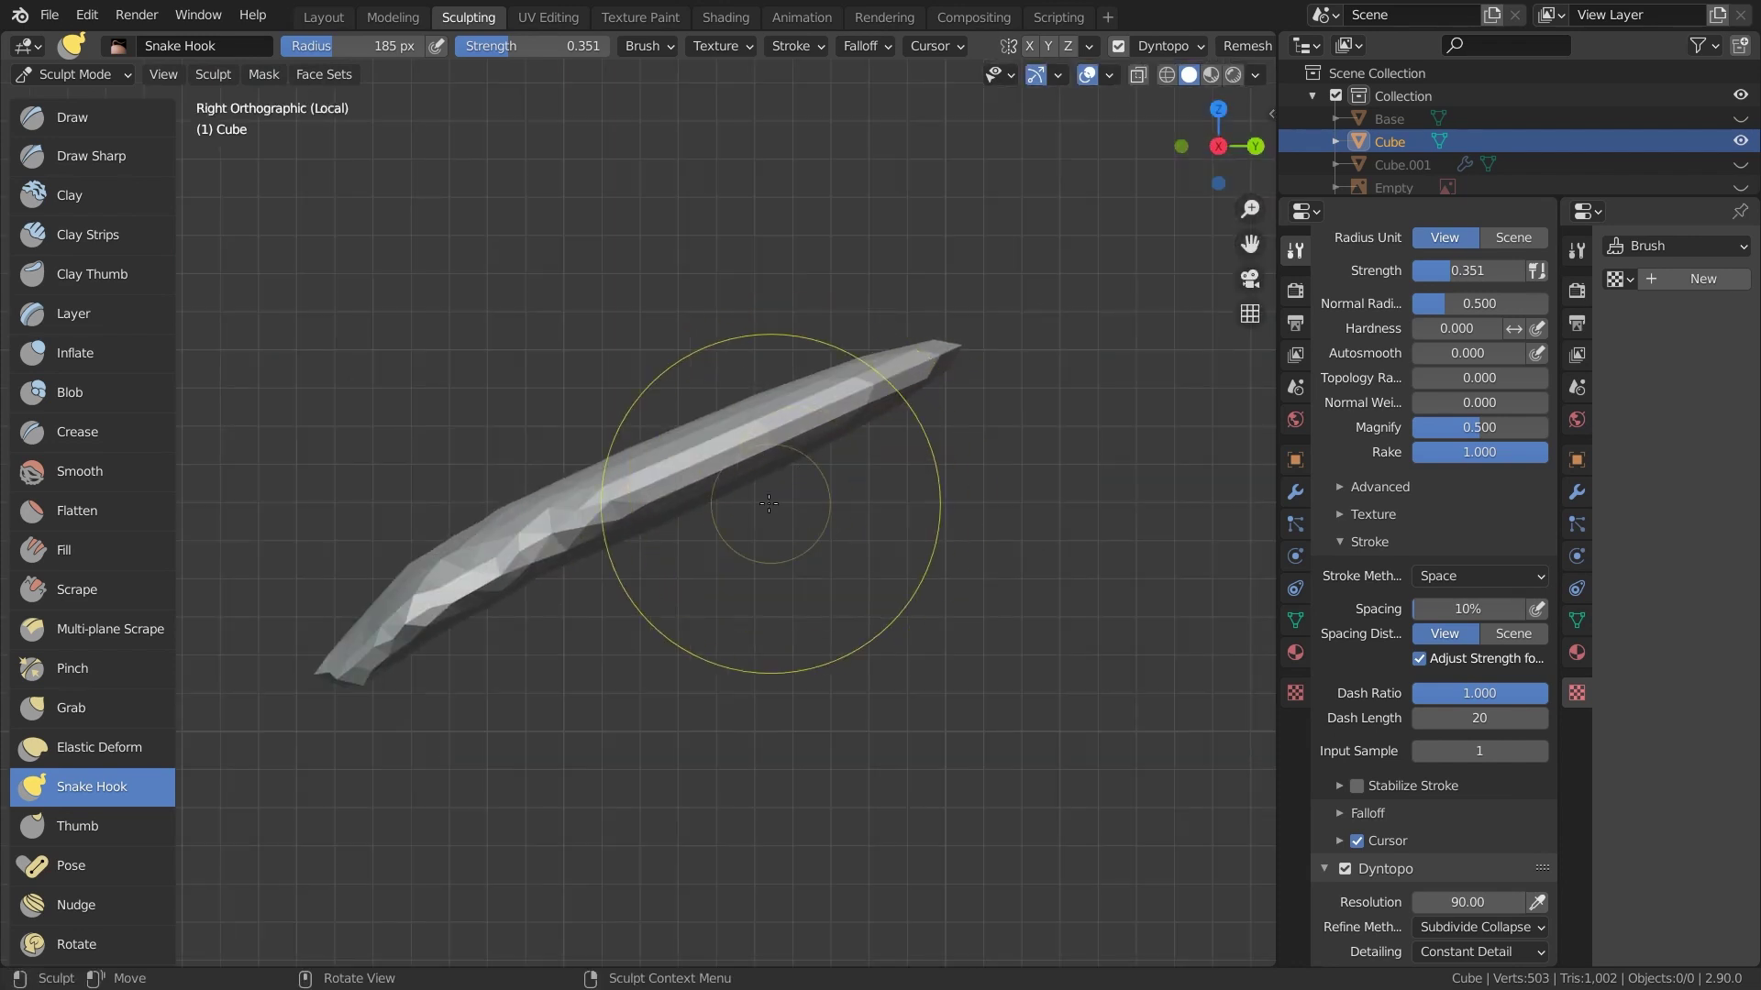
drag(919, 399, 1078, 480)
drag(940, 389, 1045, 412)
drag(990, 416, 1146, 413)
drag(956, 351, 1271, 436)
Turn on X mirroring and widen the sides of the tongue with Snake Hook at 262 px radius
middle_drag(972, 576, 1158, 756)
key(f)
click(786, 458)
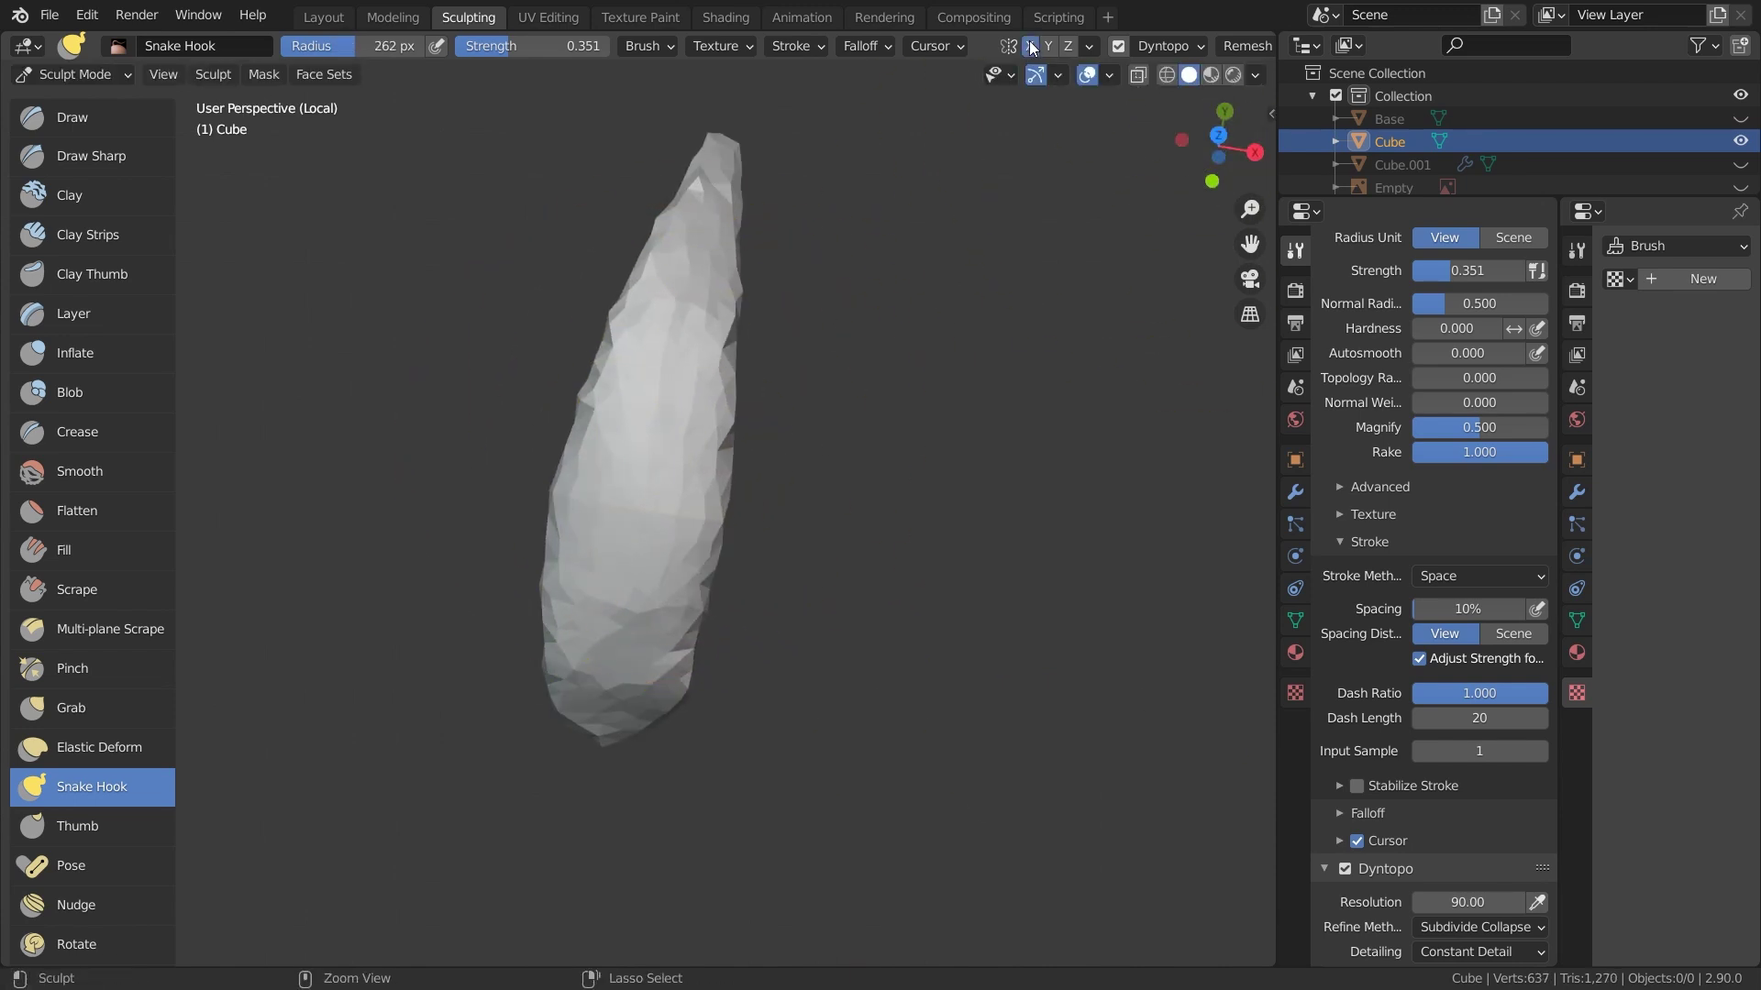
drag(620, 469, 545, 431)
drag(575, 330, 490, 261)
drag(647, 224, 606, 178)
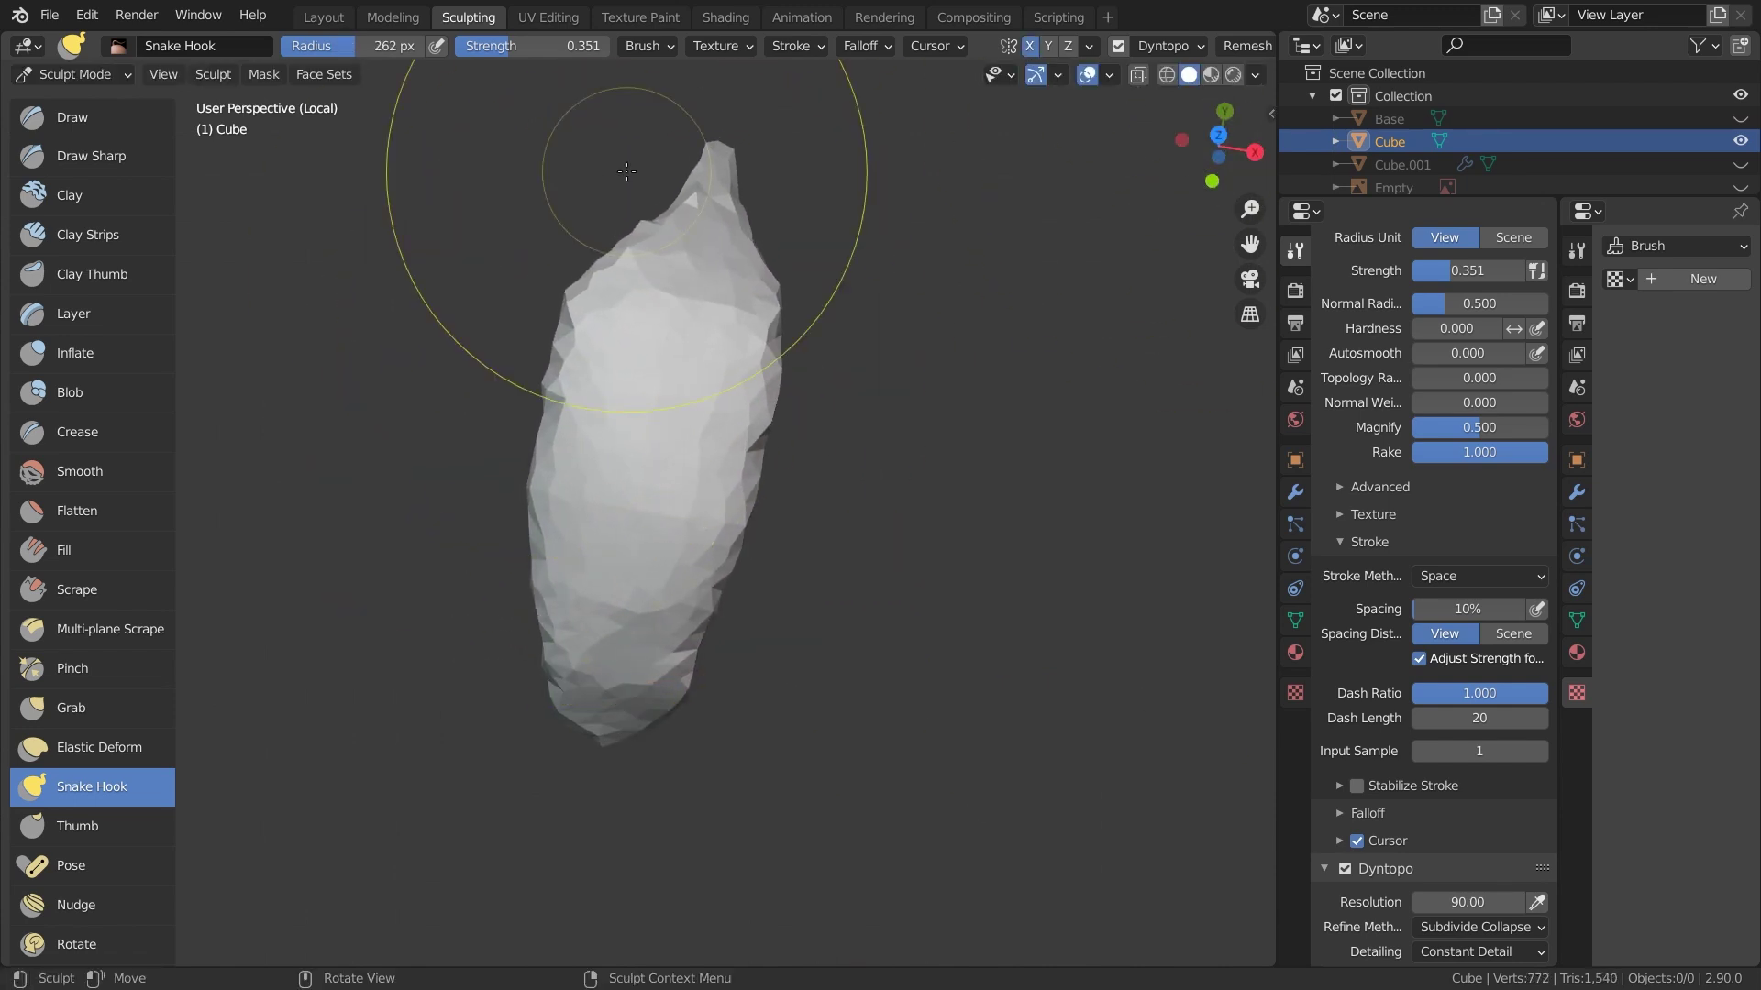
Refine the tongue's broad outline with Snake Hook and exit local view to bring back the whole dinosaur
mouse_move(674, 146)
middle_down()
mouse_move(613, 180)
mouse_move(746, 322)
mouse_move(679, 466)
mouse_move(606, 357)
middle_up()
drag(674, 312, 641, 350)
middle_drag(641, 350, 744, 449)
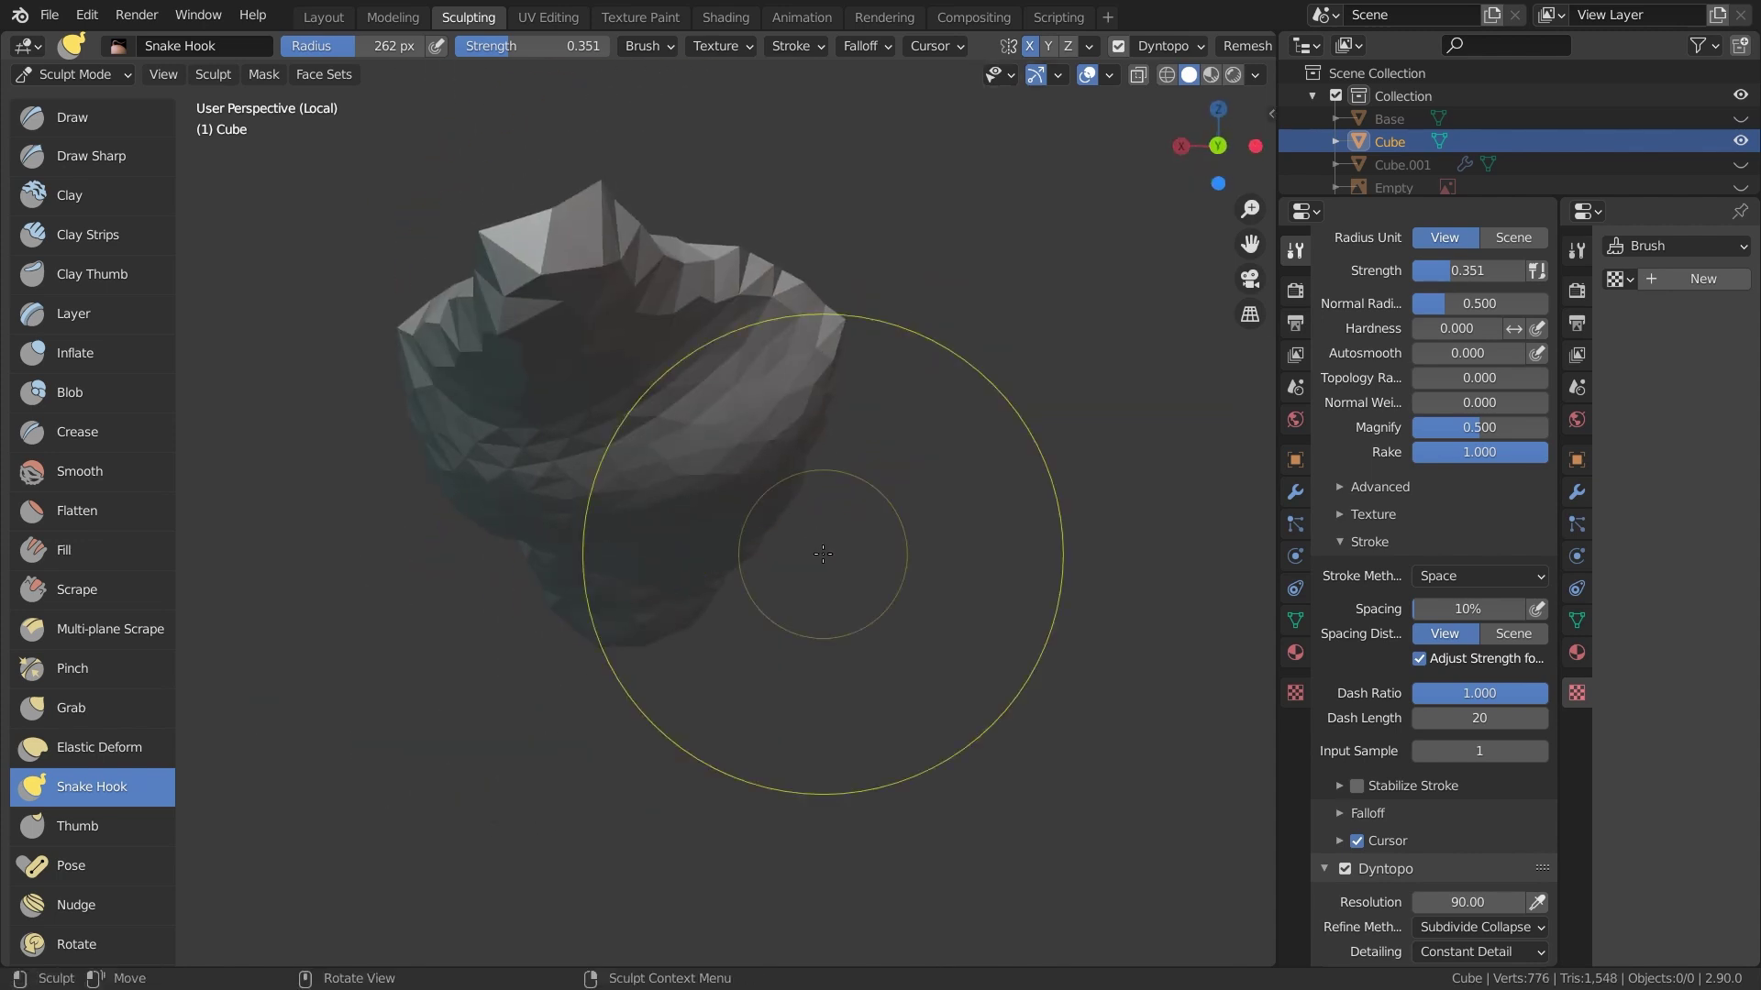
mouse_move(822, 554)
middle_down()
mouse_move(844, 885)
mouse_move(678, 715)
mouse_move(732, 574)
mouse_move(813, 563)
middle_up()
key(KP_3)
key(KP_Divide)
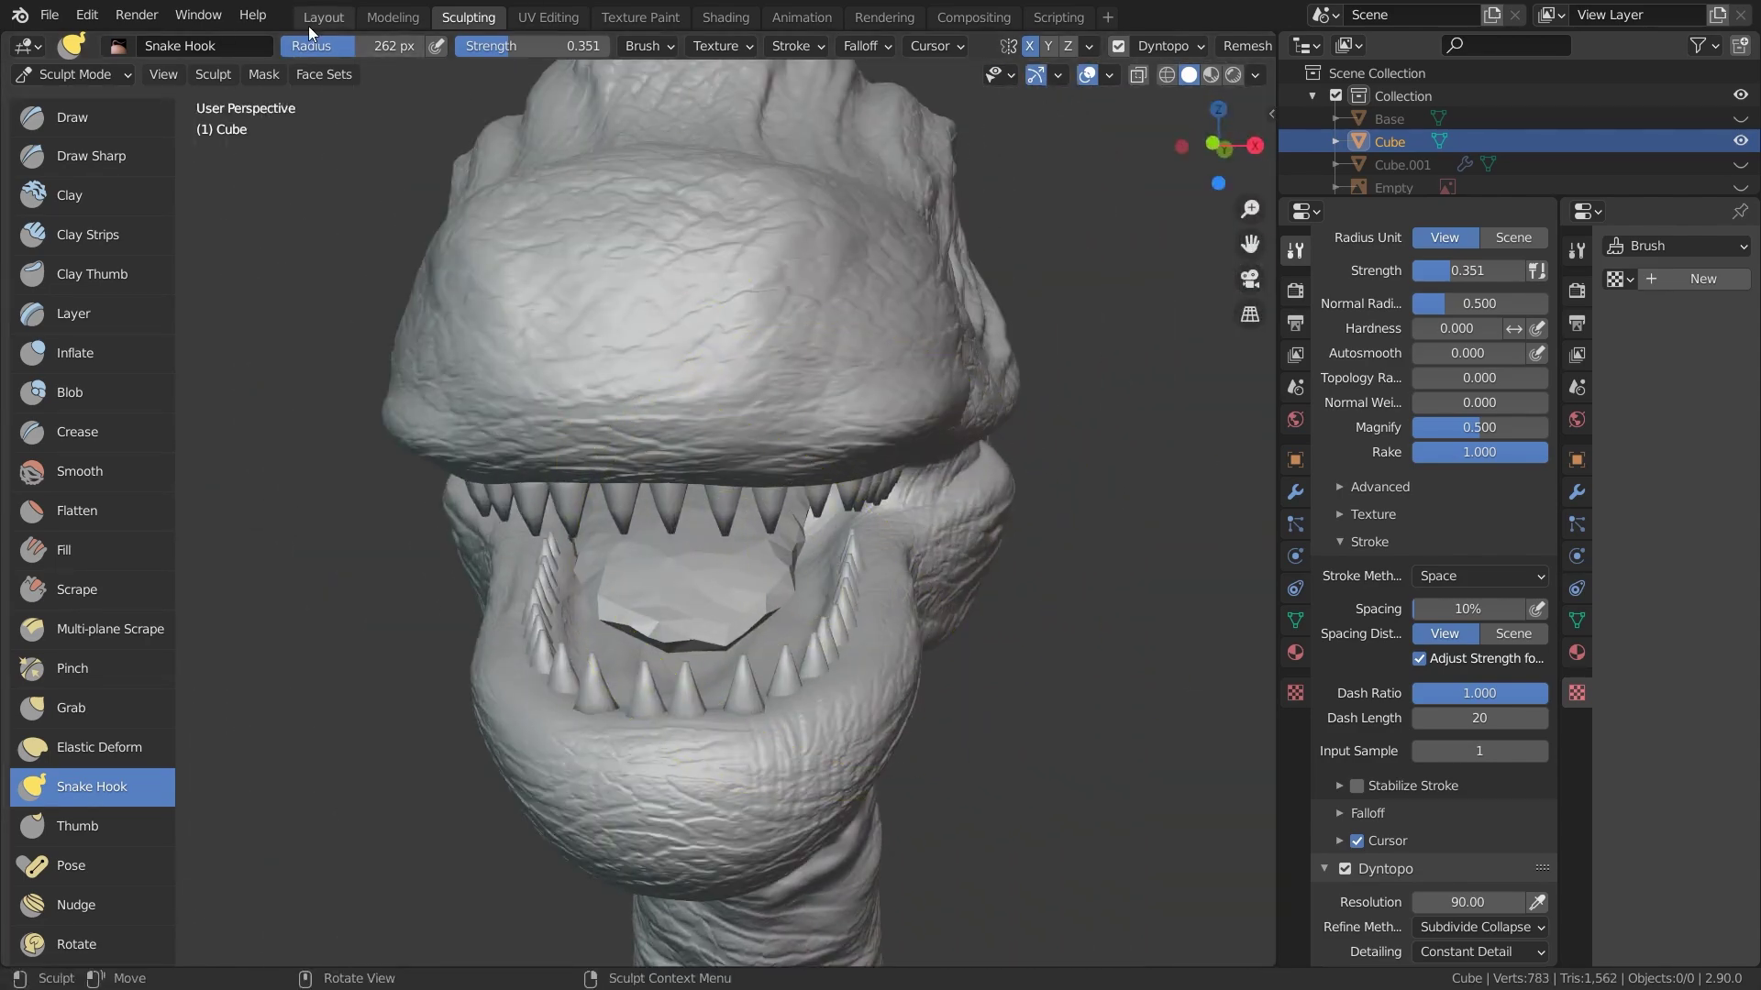
Remesh the tongue in Object Mode using Quad Remesher with a quad count of 1000
click(325, 24)
middle_drag(809, 502, 945, 527)
key(n)
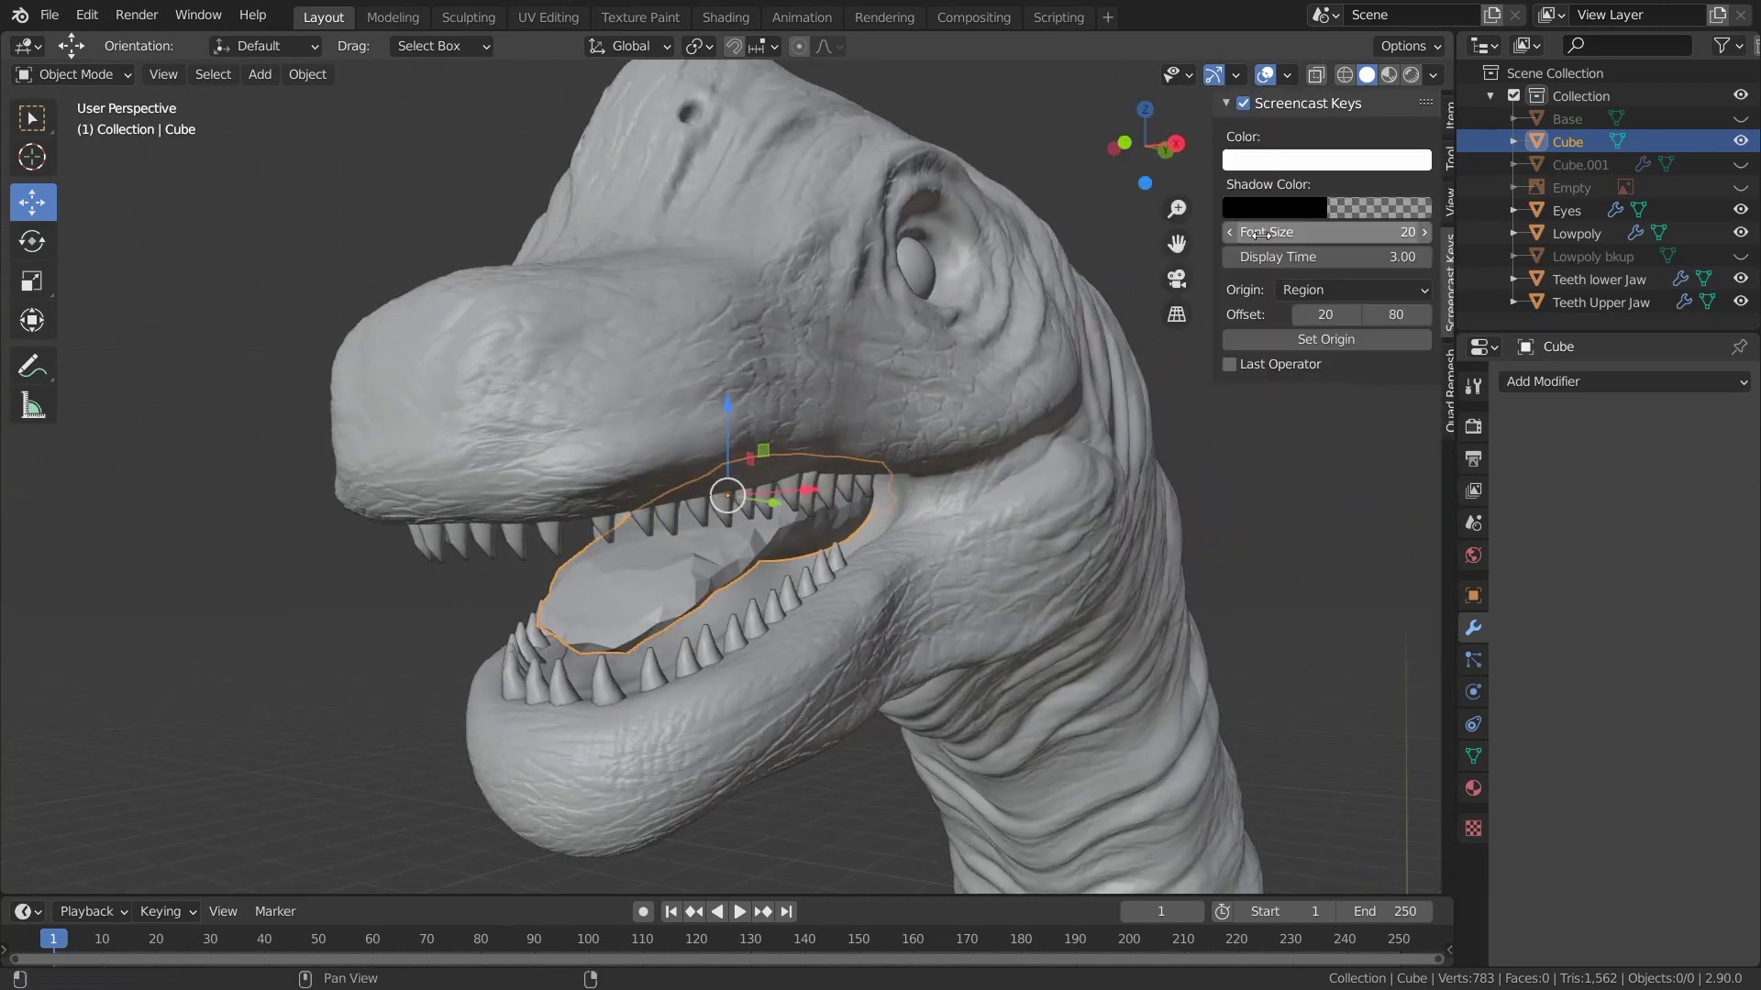
click(1441, 387)
click(1393, 178)
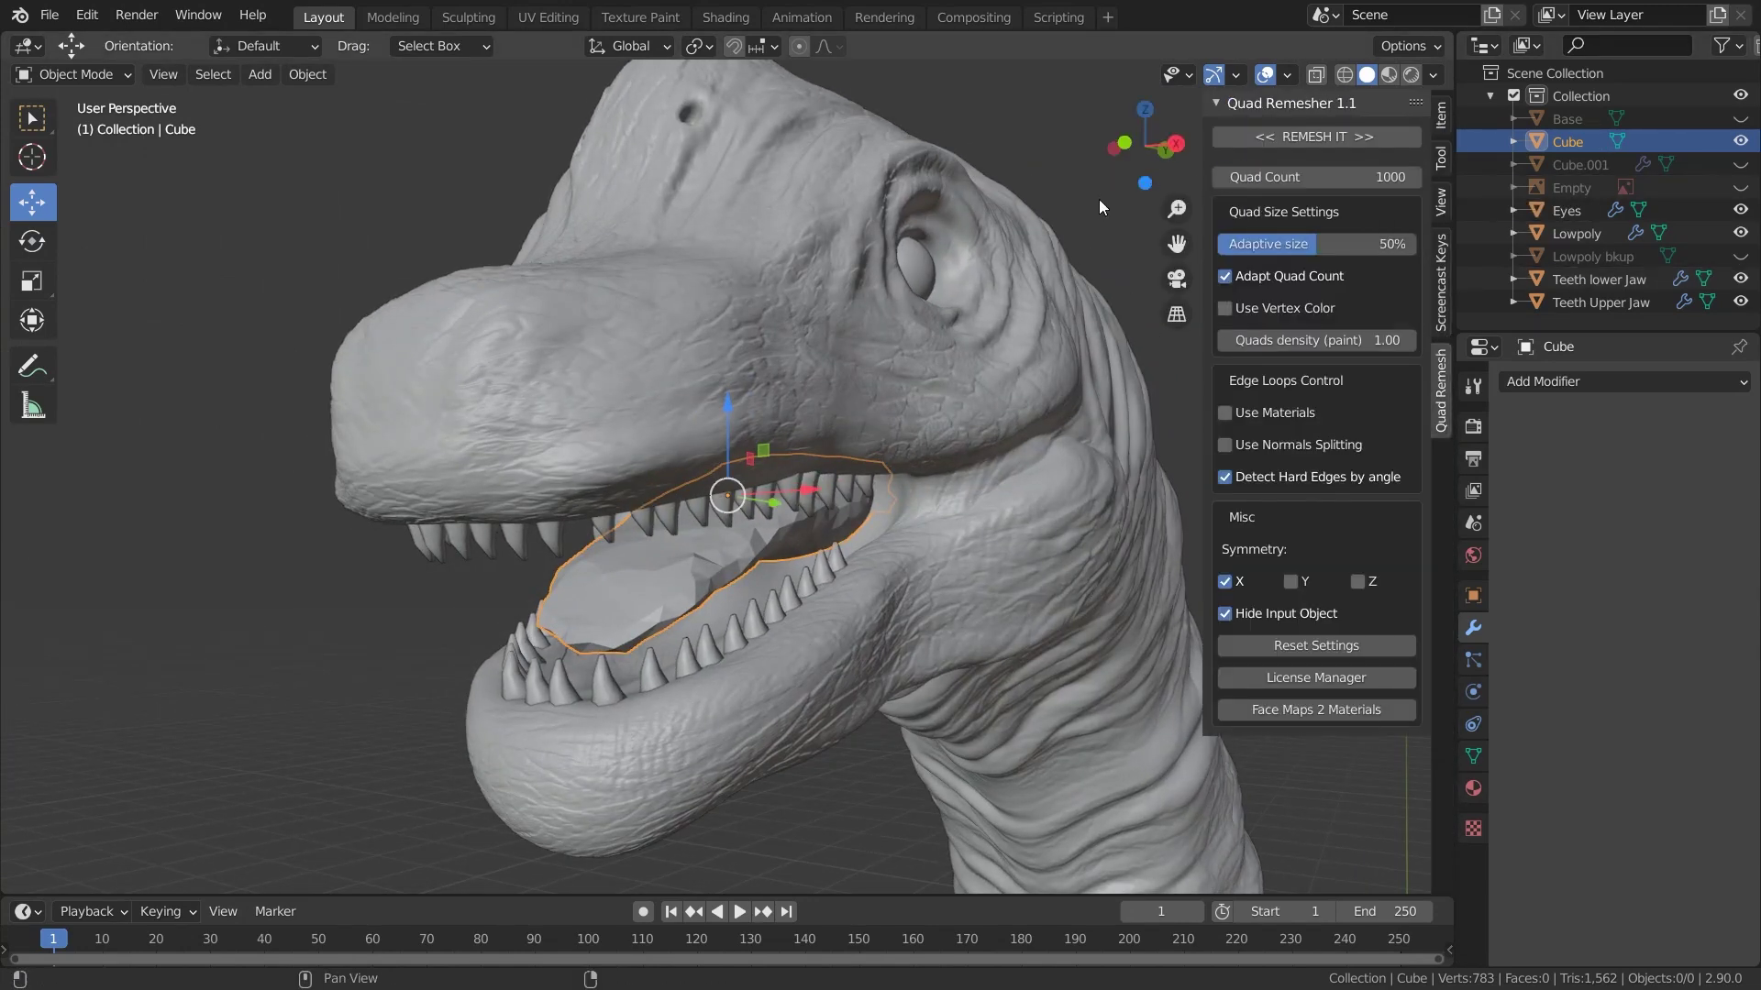
click(1308, 135)
Apply smooth shading to the remeshed tongue
scroll(779, 576, up, 5)
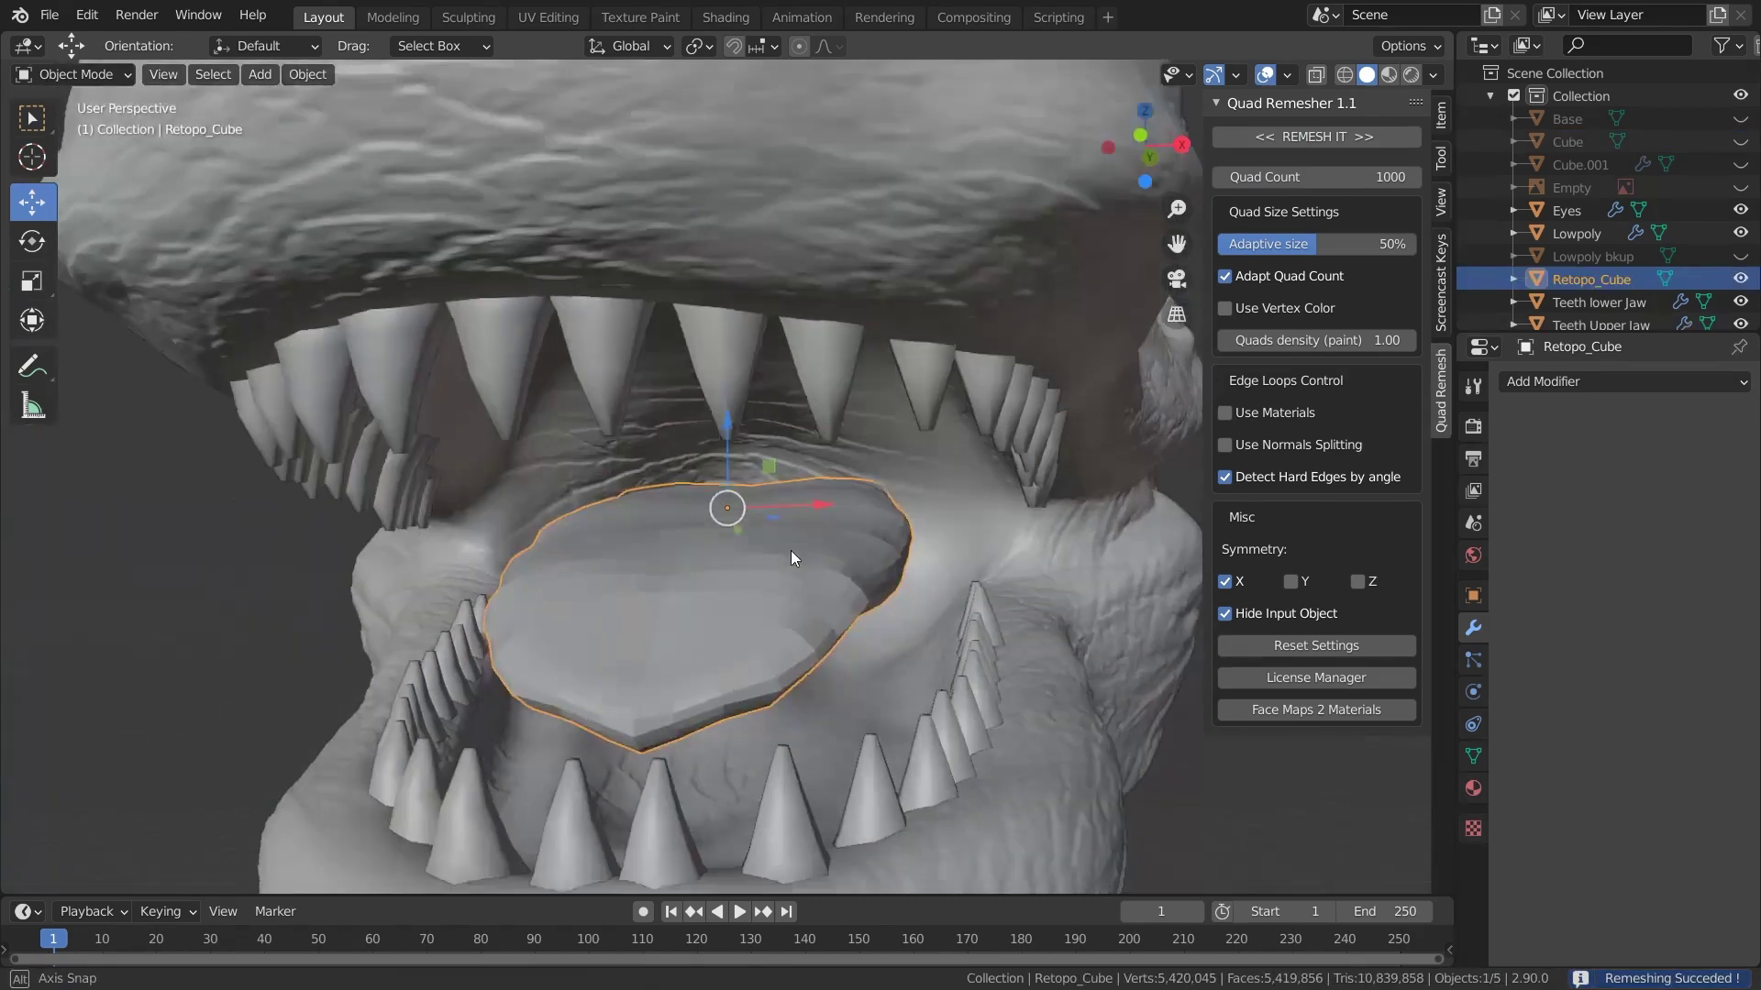
middle_drag(794, 558, 710, 580)
right_click(710, 581)
click(745, 580)
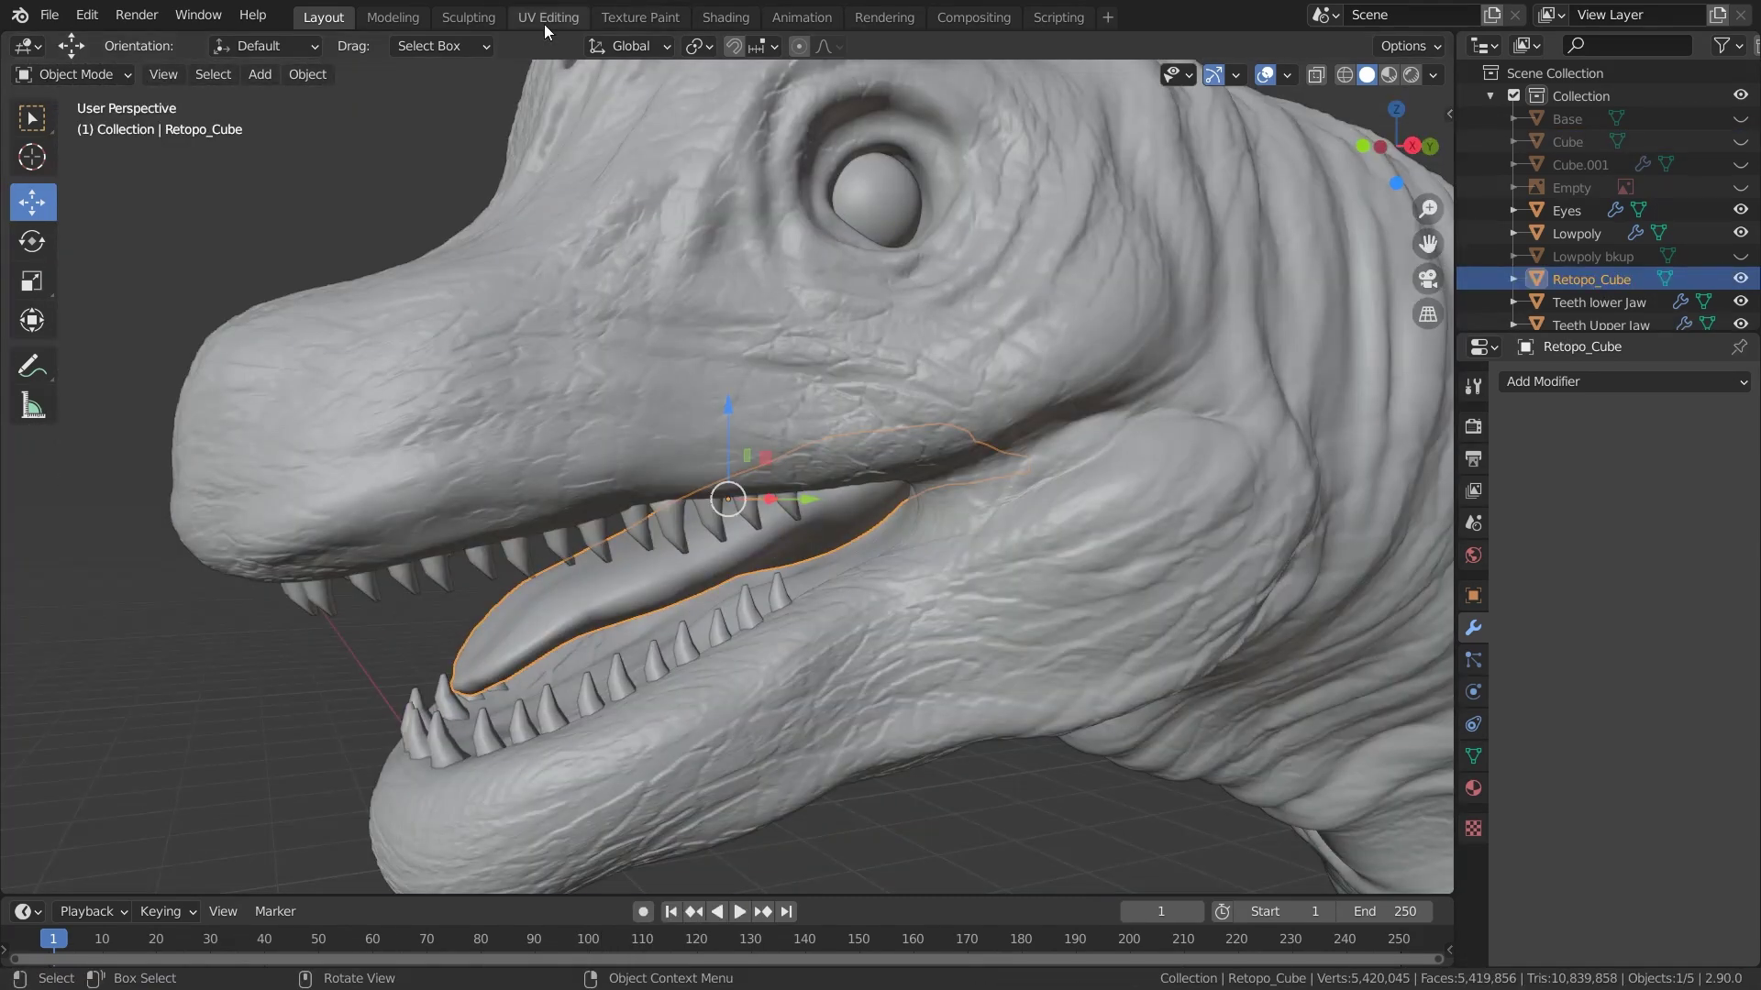
Switch to the UV Editing workspace and isolate the remeshed tongue in Edit Mode
click(548, 17)
scroll(891, 608, down, 7)
middle_drag(892, 609, 865, 505)
scroll(894, 508, up, 3)
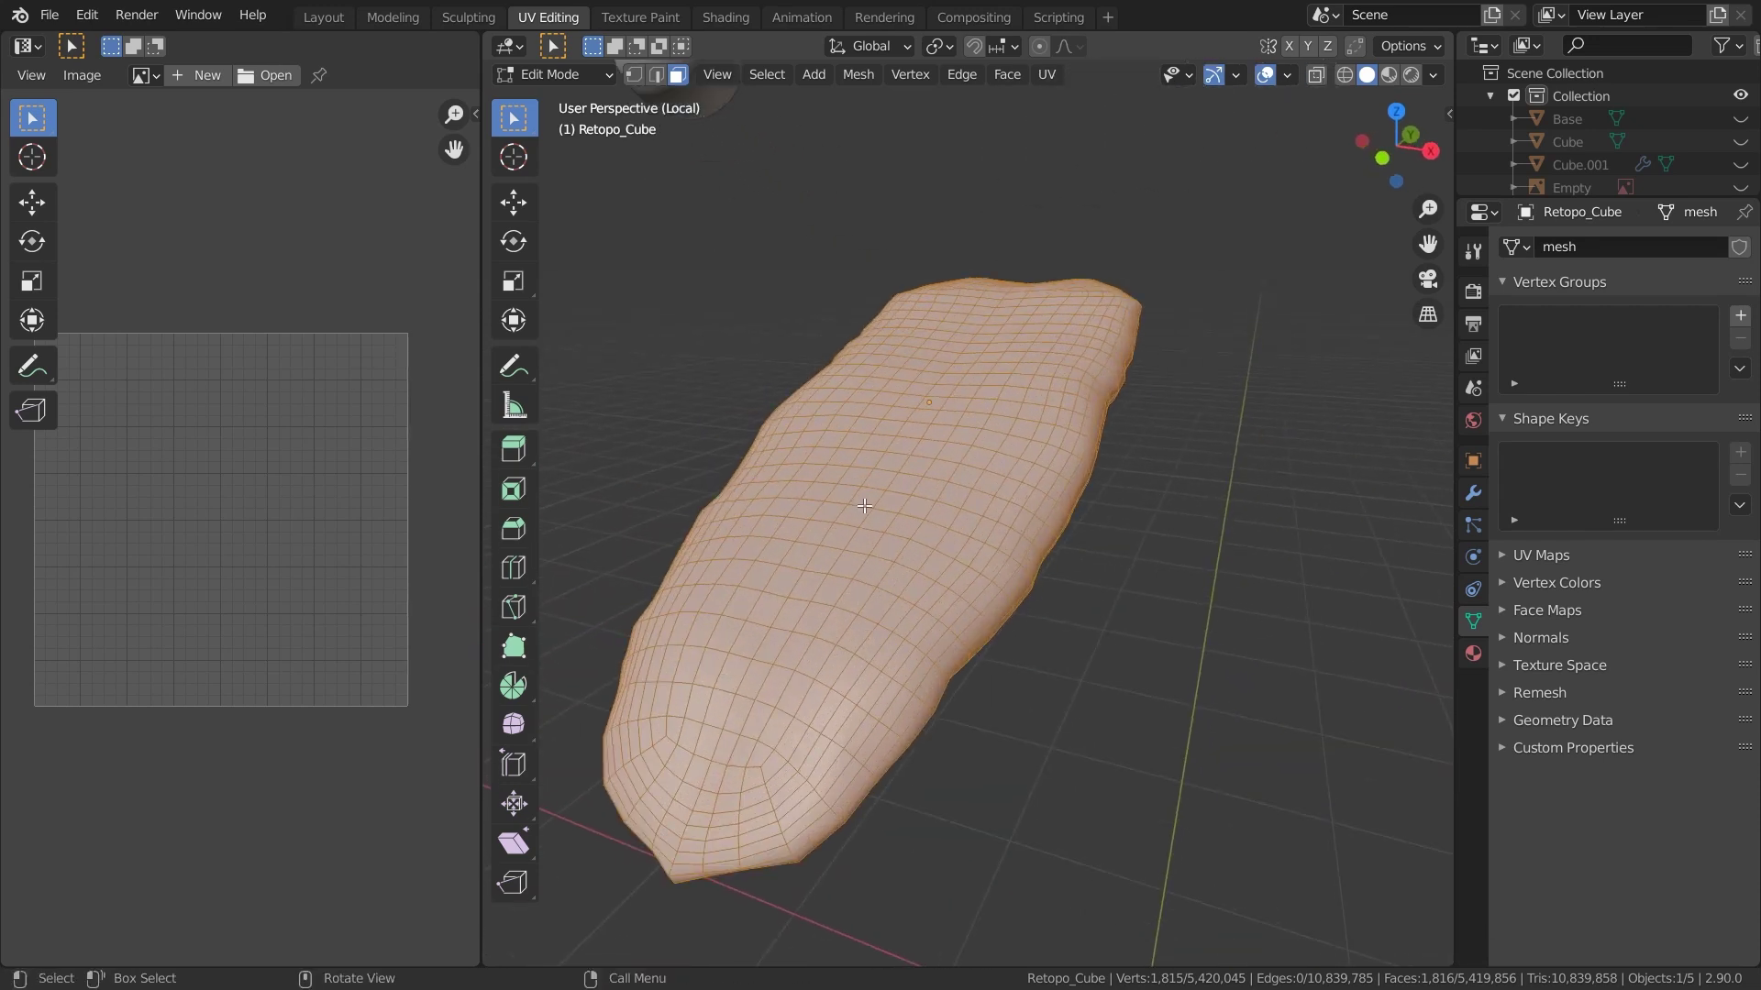
Select the edge loops running along the tongue's side rim and mark them as a seam
alt+click(721, 717)
key(2)
middle_drag(944, 684, 902, 534)
alt+click(785, 637)
scroll(947, 669, down, 2)
scroll(947, 669, up, 3)
middle_drag(752, 733, 510, 812)
scroll(459, 807, down, 1)
middle_drag(862, 665, 514, 615)
middle_drag(1008, 573, 837, 567)
alt+middle_click(646, 548)
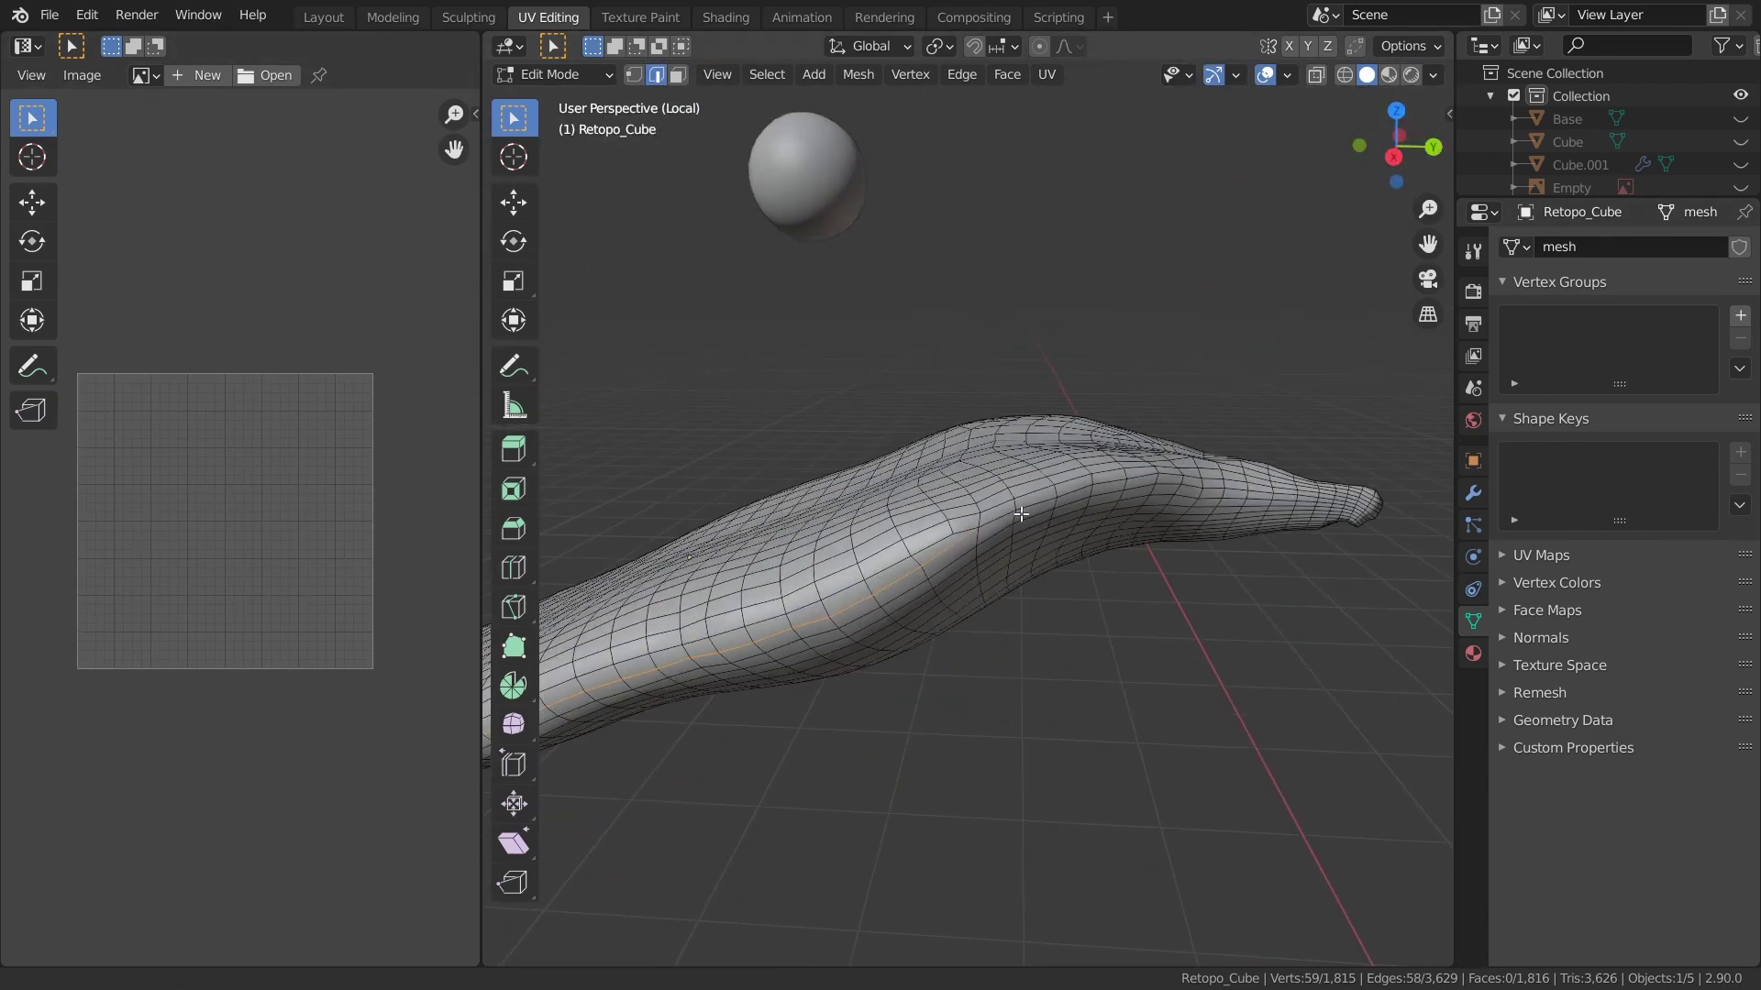
middle_drag(973, 538, 944, 628)
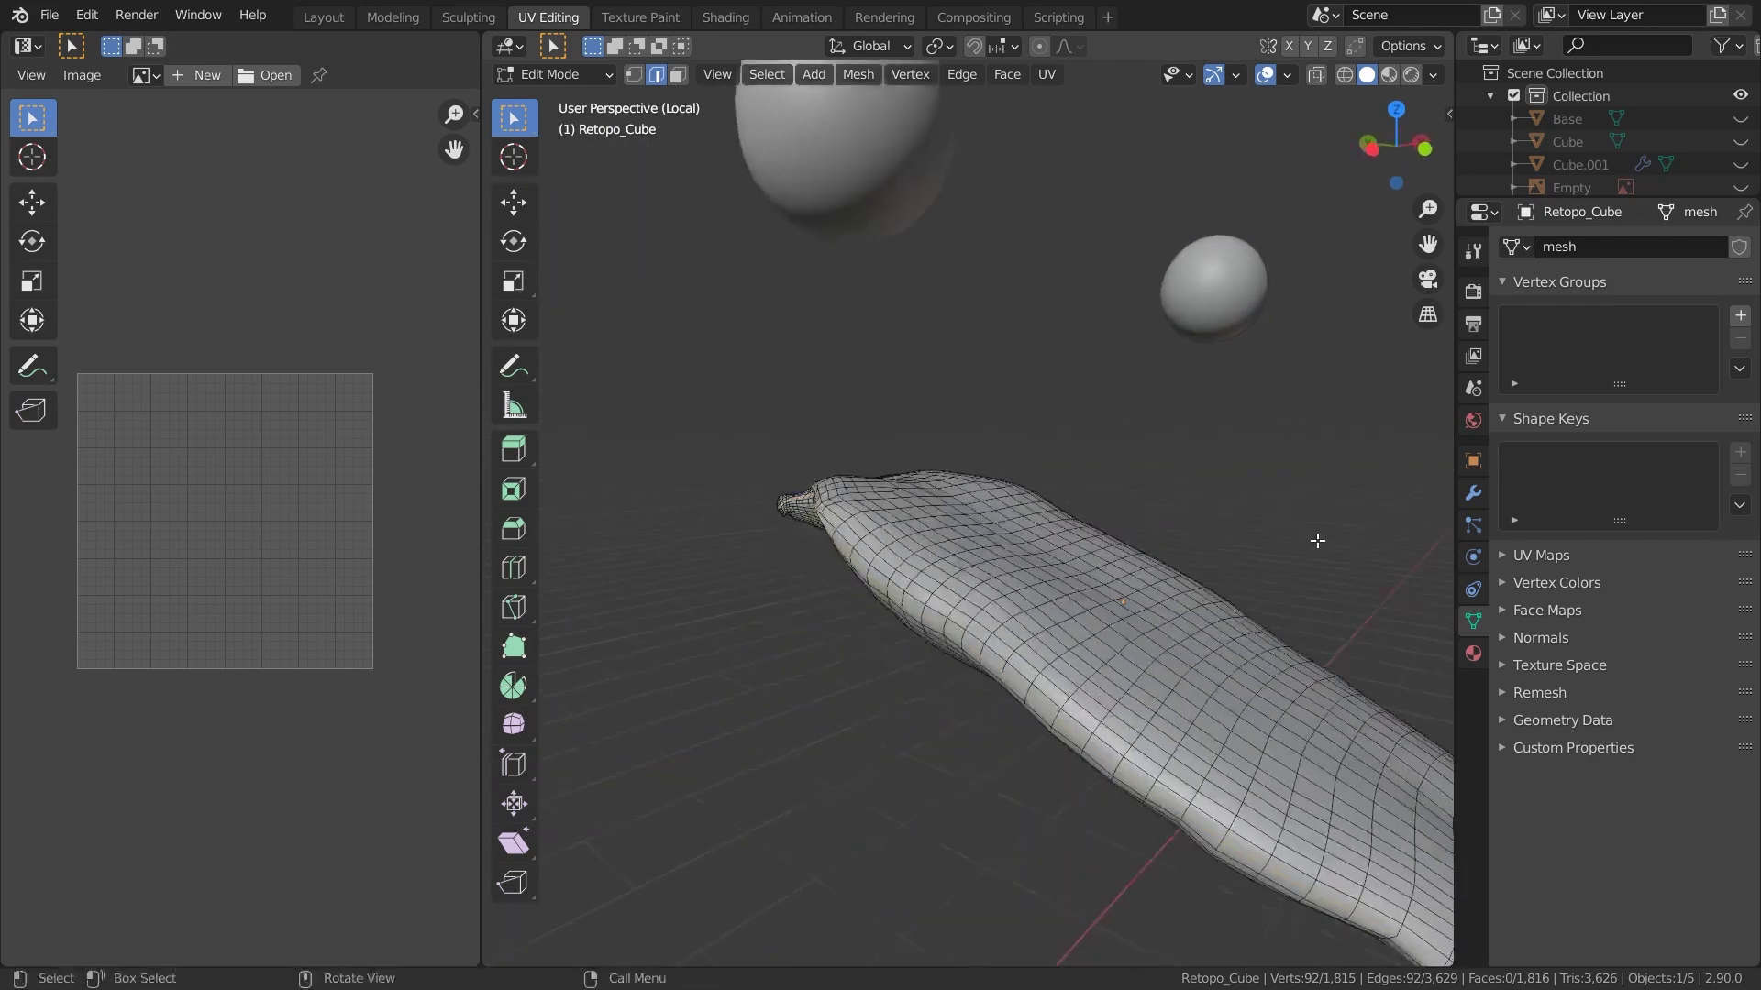
right_click(943, 627)
click(905, 744)
Unwrap the whole tongue mesh along its marked seam
scroll(1104, 648, down, 5)
middle_drag(1104, 648, 771, 750)
key(a)
key(u)
click(928, 522)
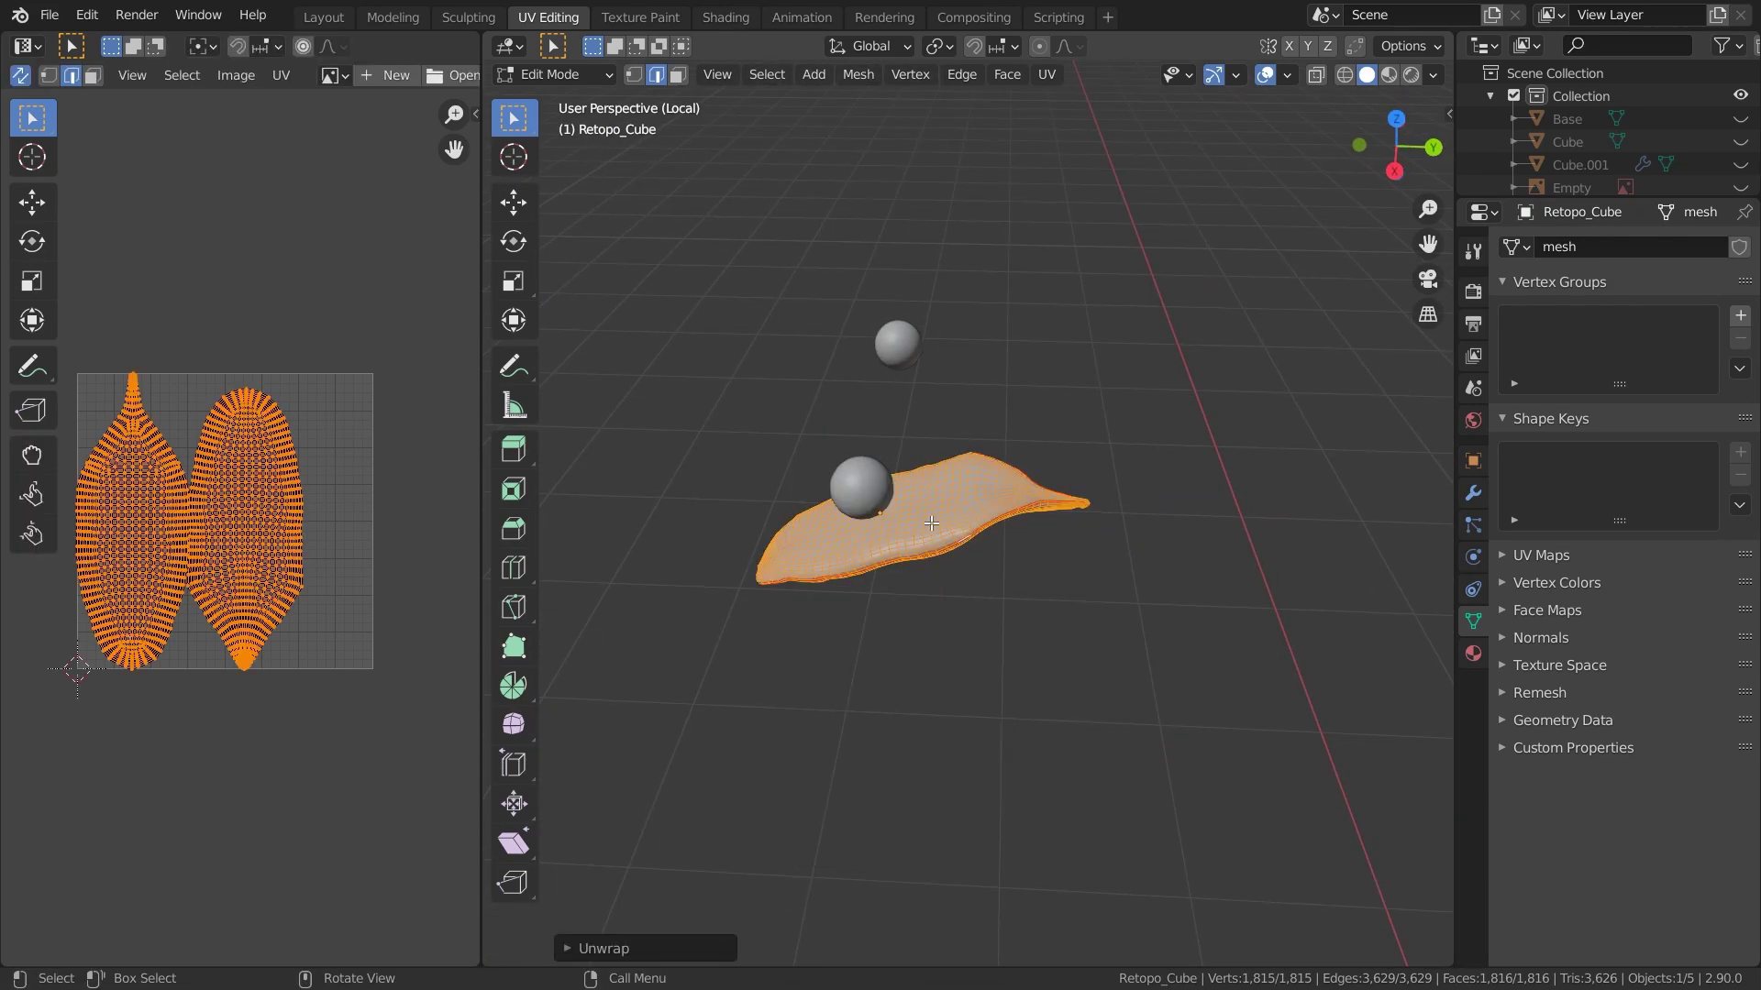
scroll(261, 555, up, 5)
scroll(268, 551, down, 5)
Select one of the tongue's two UV islands and move it sideways, away from the other, within the UV square
key(alt+a)
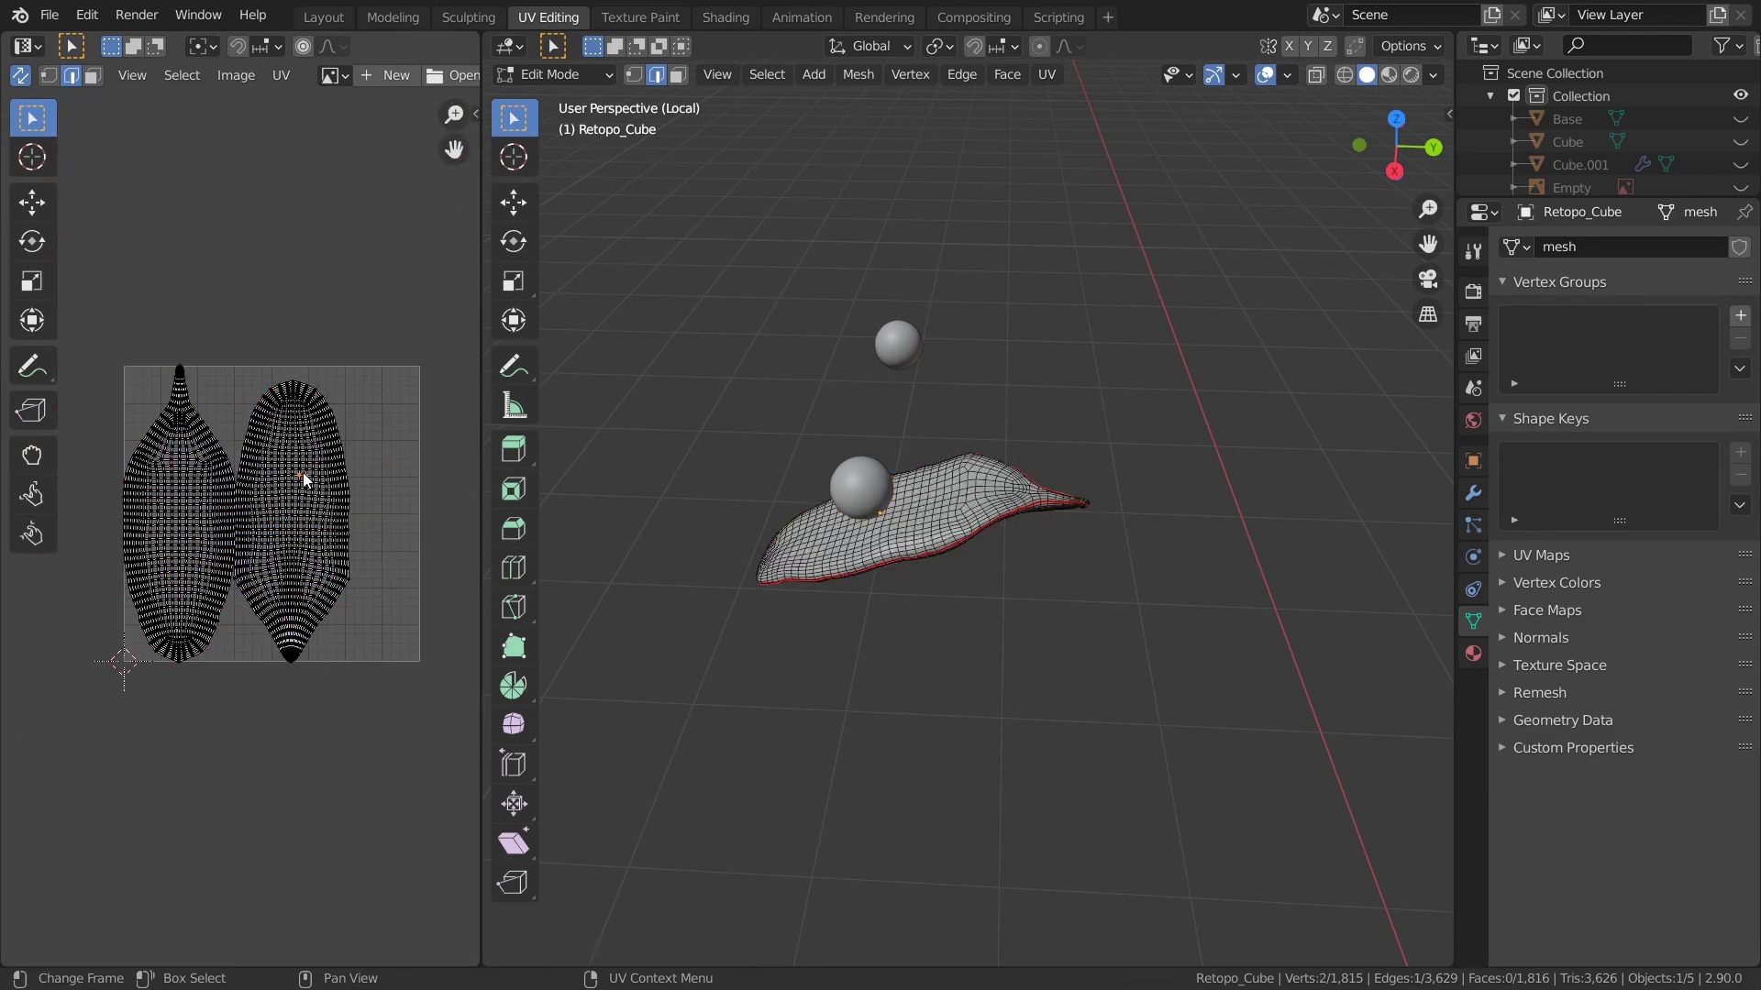
key(l)
click(677, 75)
key(g)
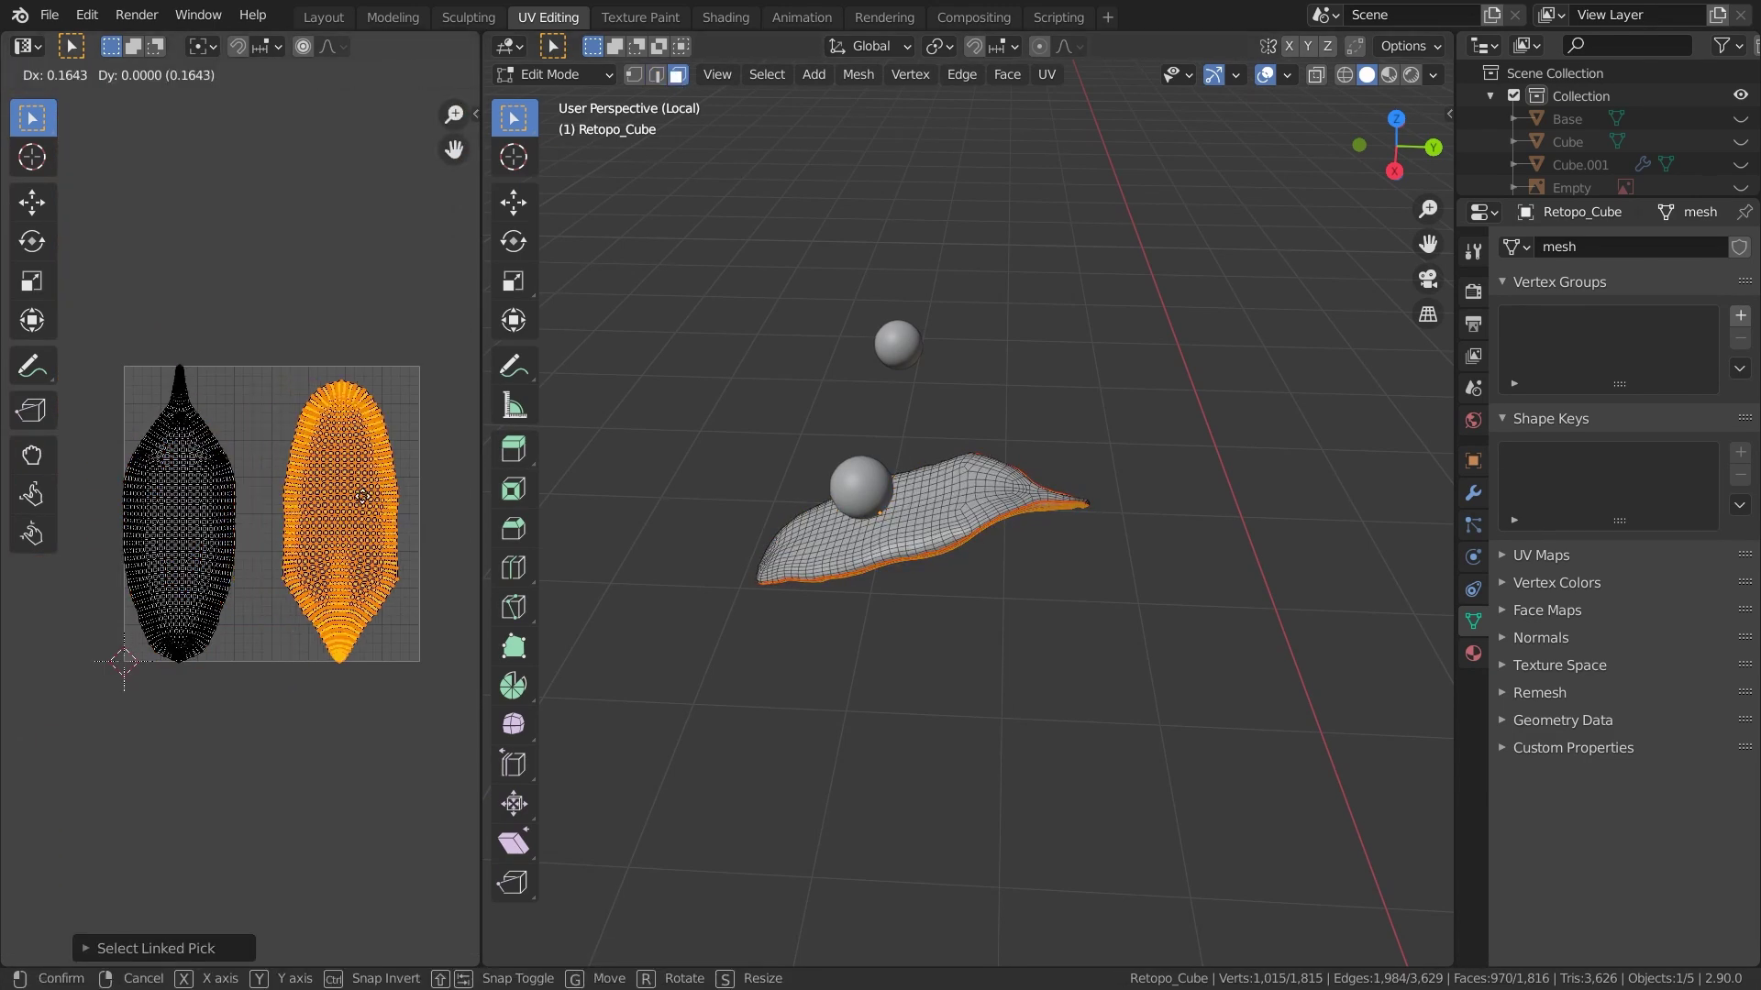
click(356, 488)
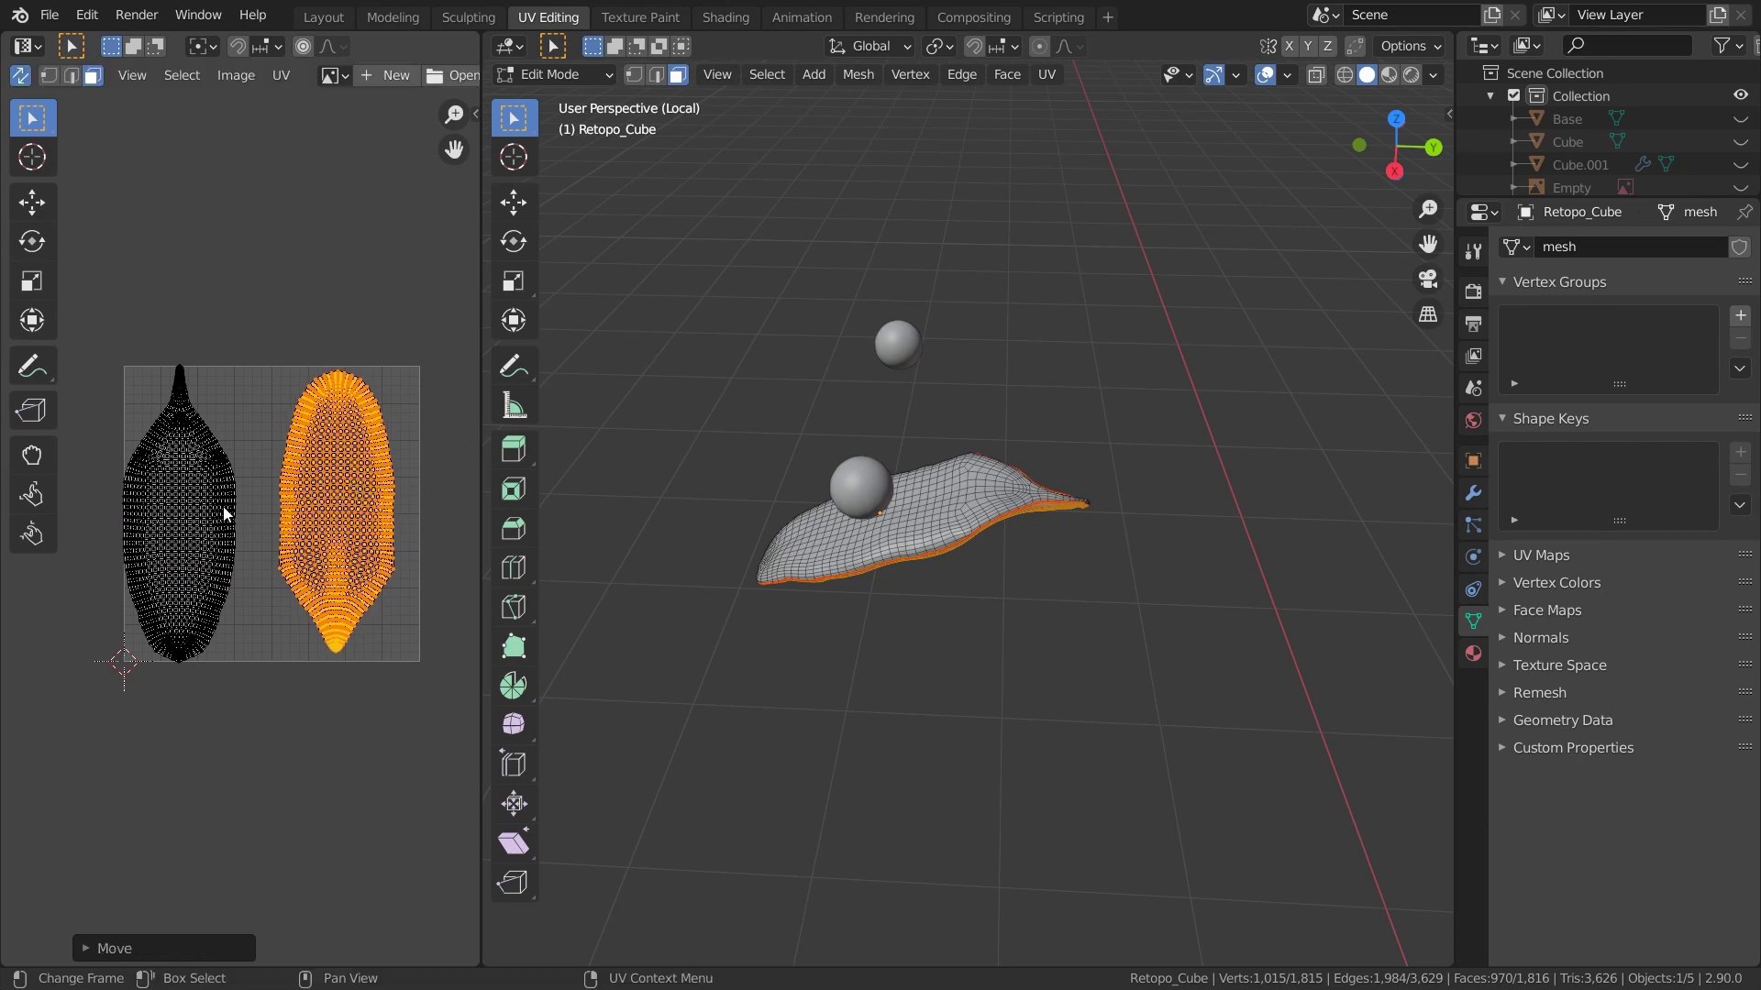
Move the other tongue UV island inward from the UV square's edge, and scale both islands together
key(alt+a)
key(l)
key(g)
click(251, 506)
key(a)
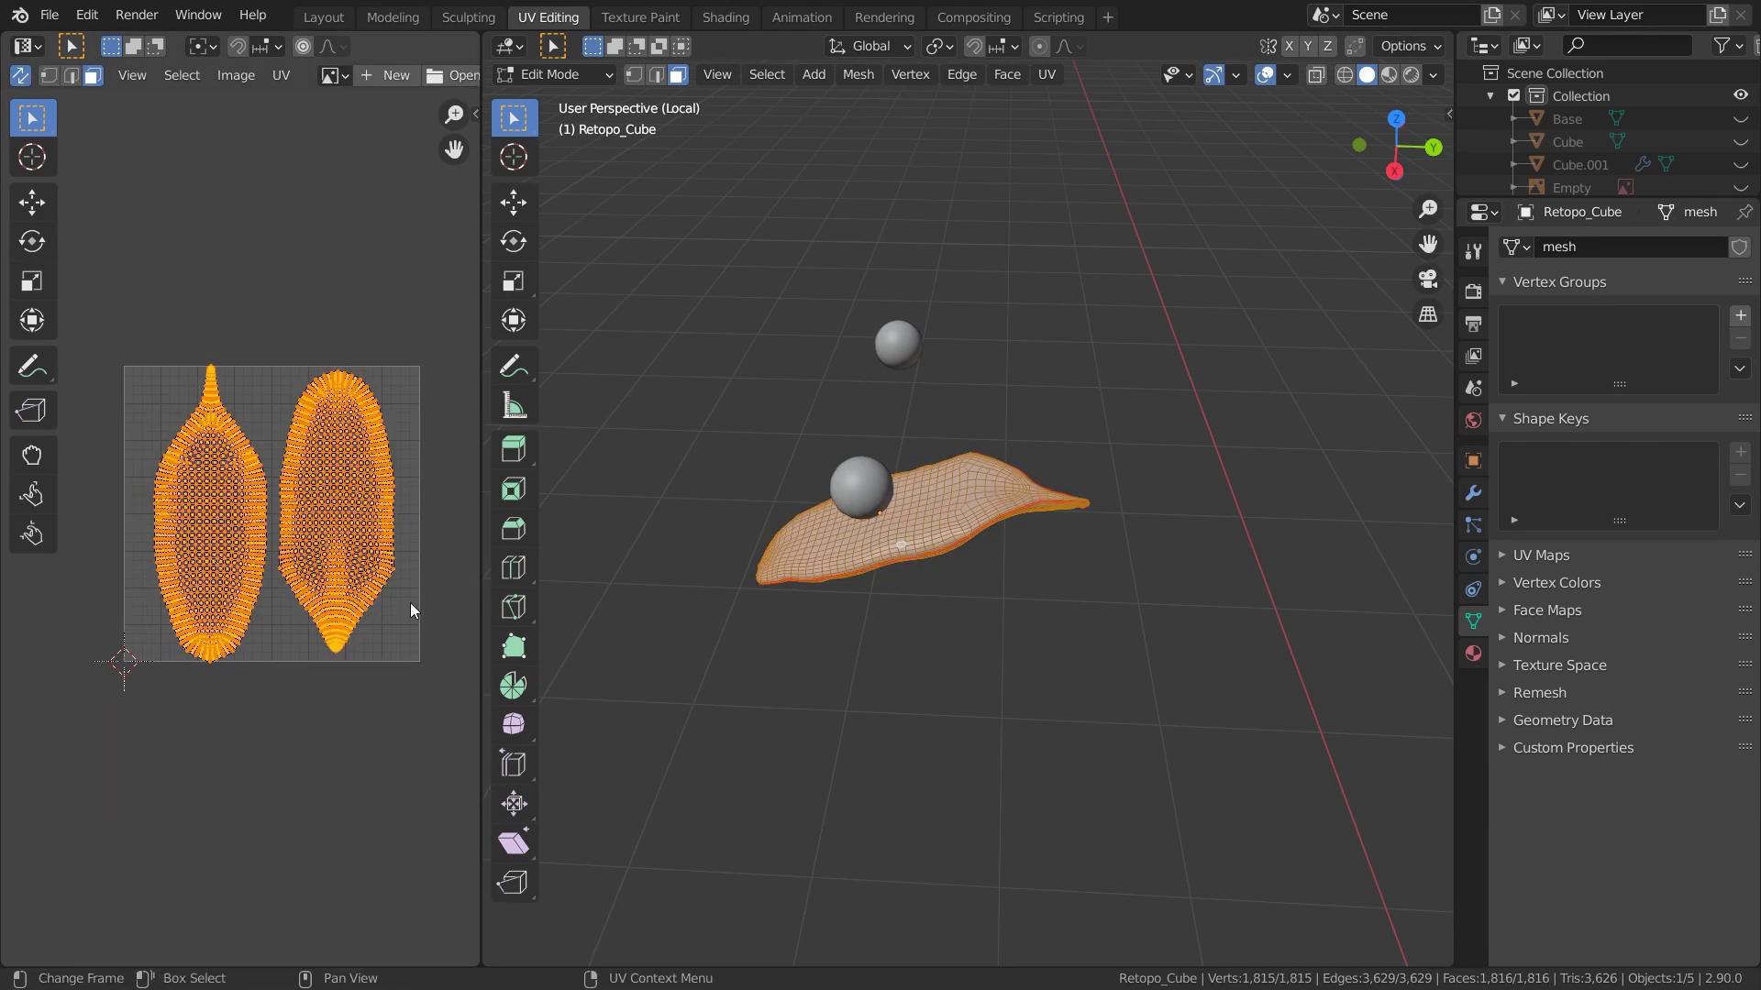
key(s)
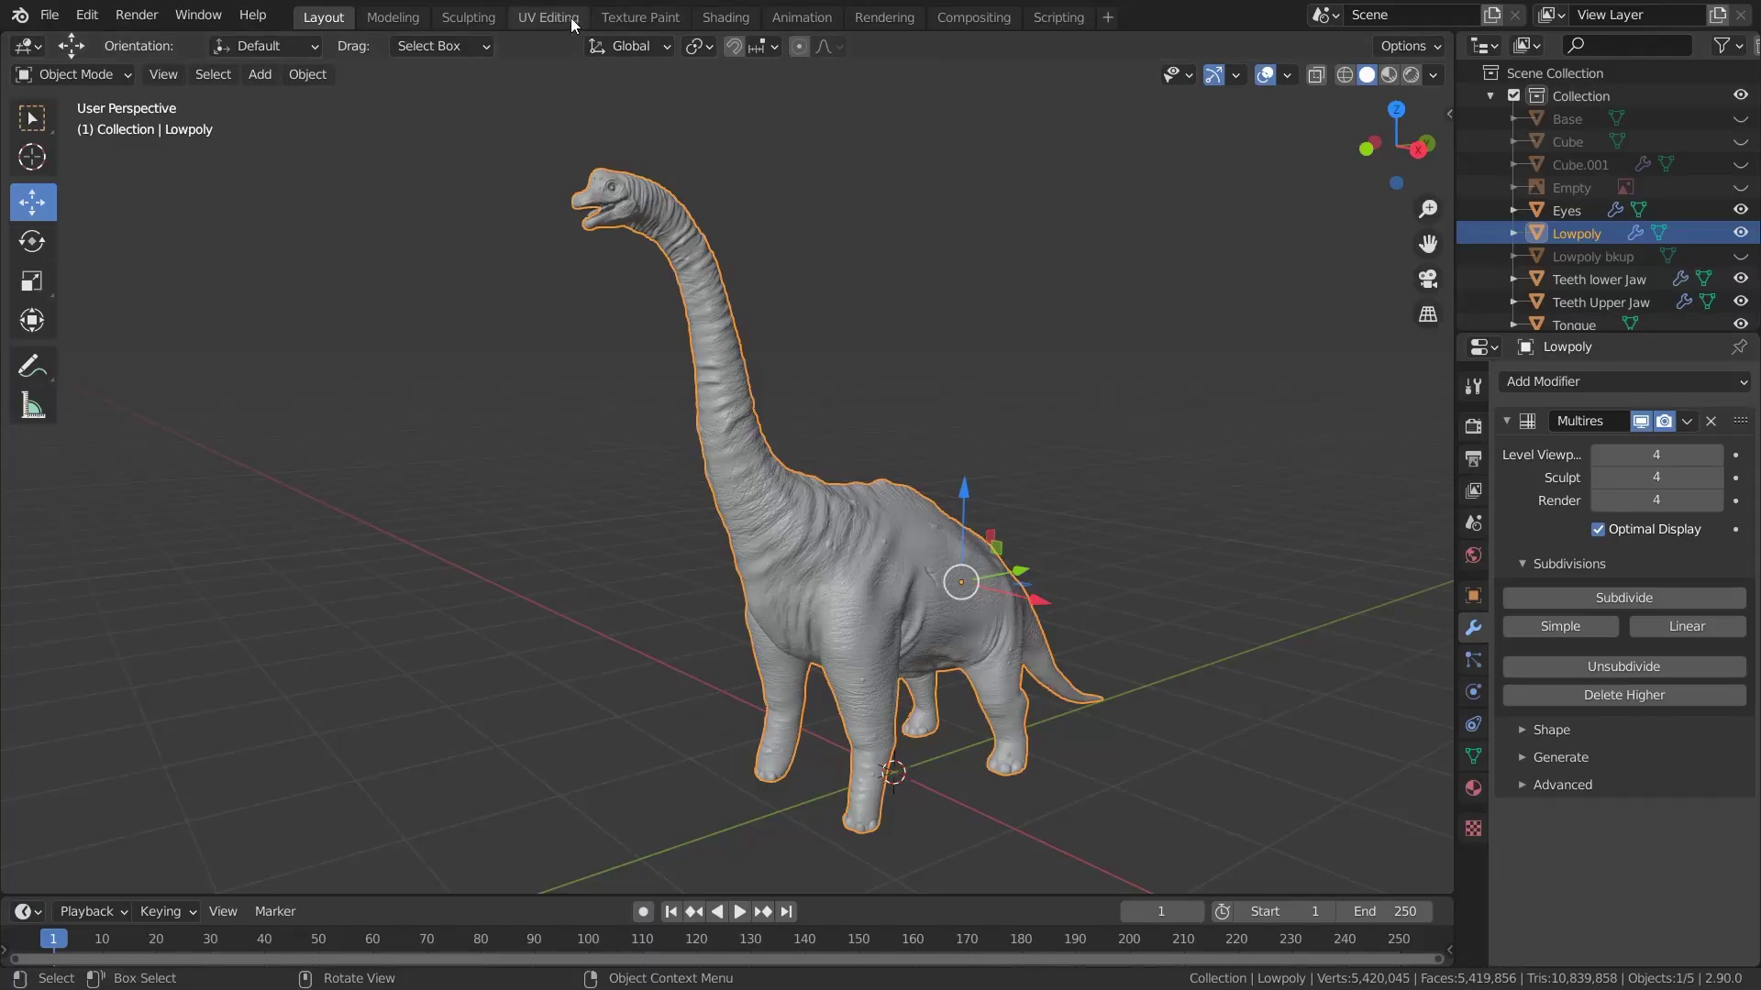
Set the Multires viewport level of the Lowpoly dinosaur to 0 and switch to the UV Editing workspace
key(Return)
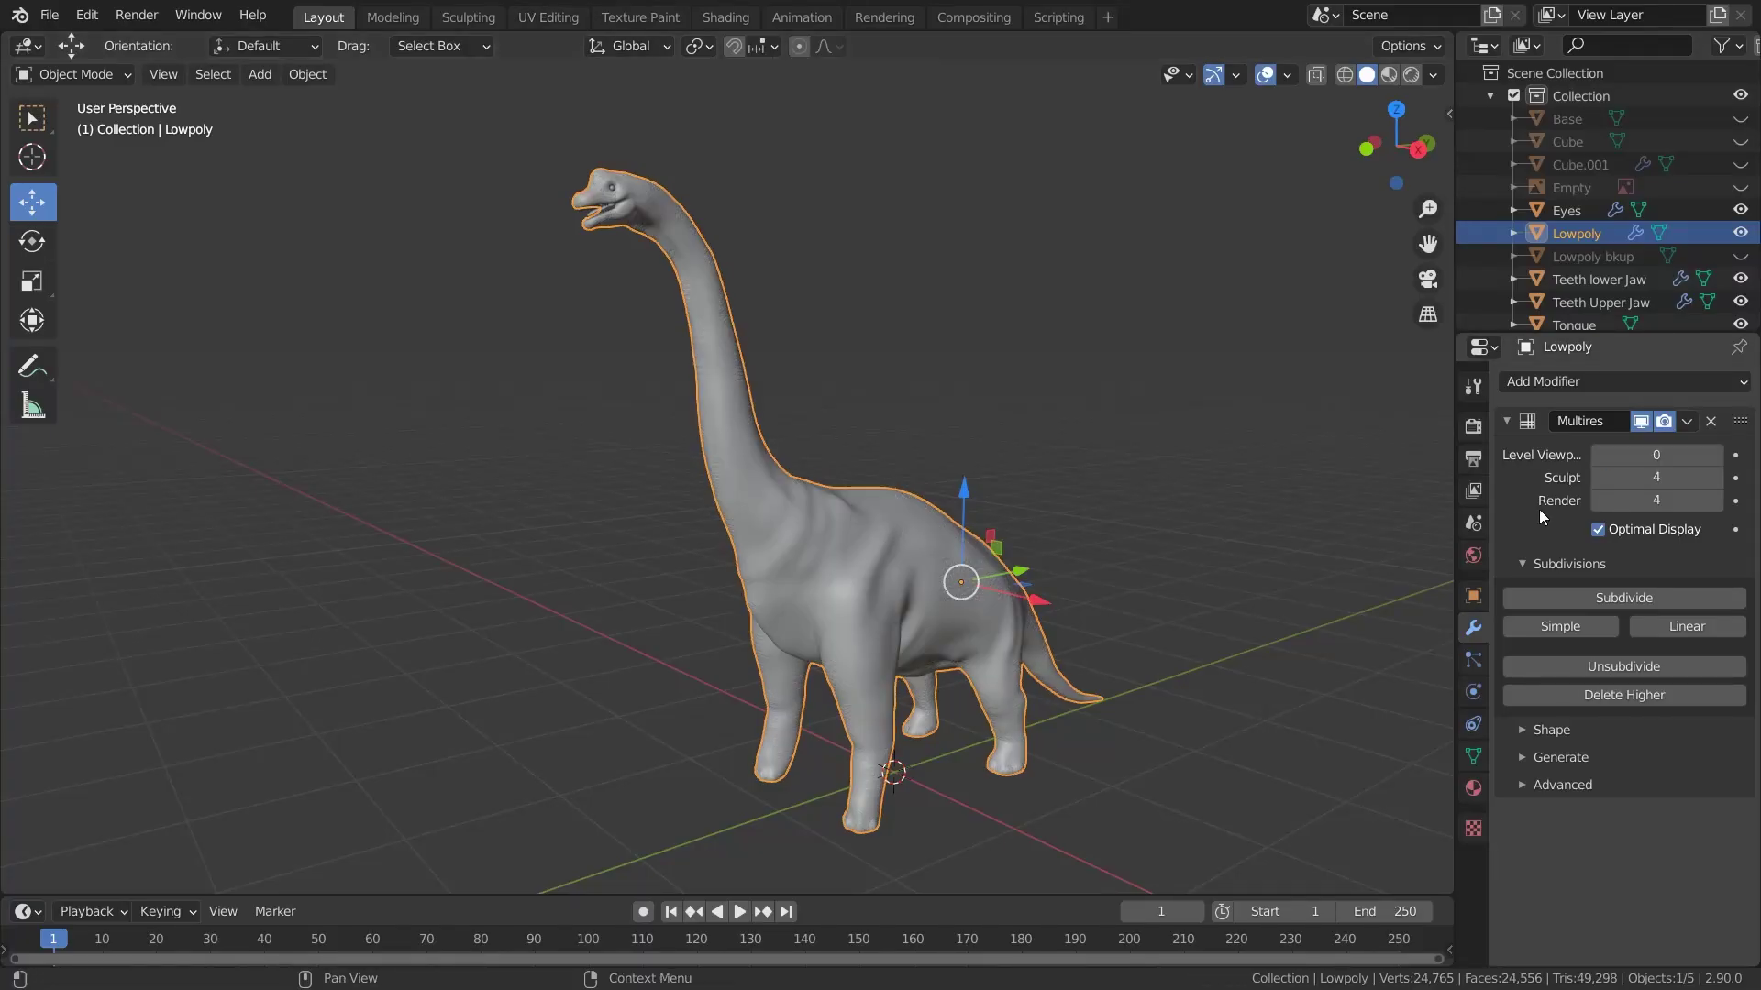
click(549, 16)
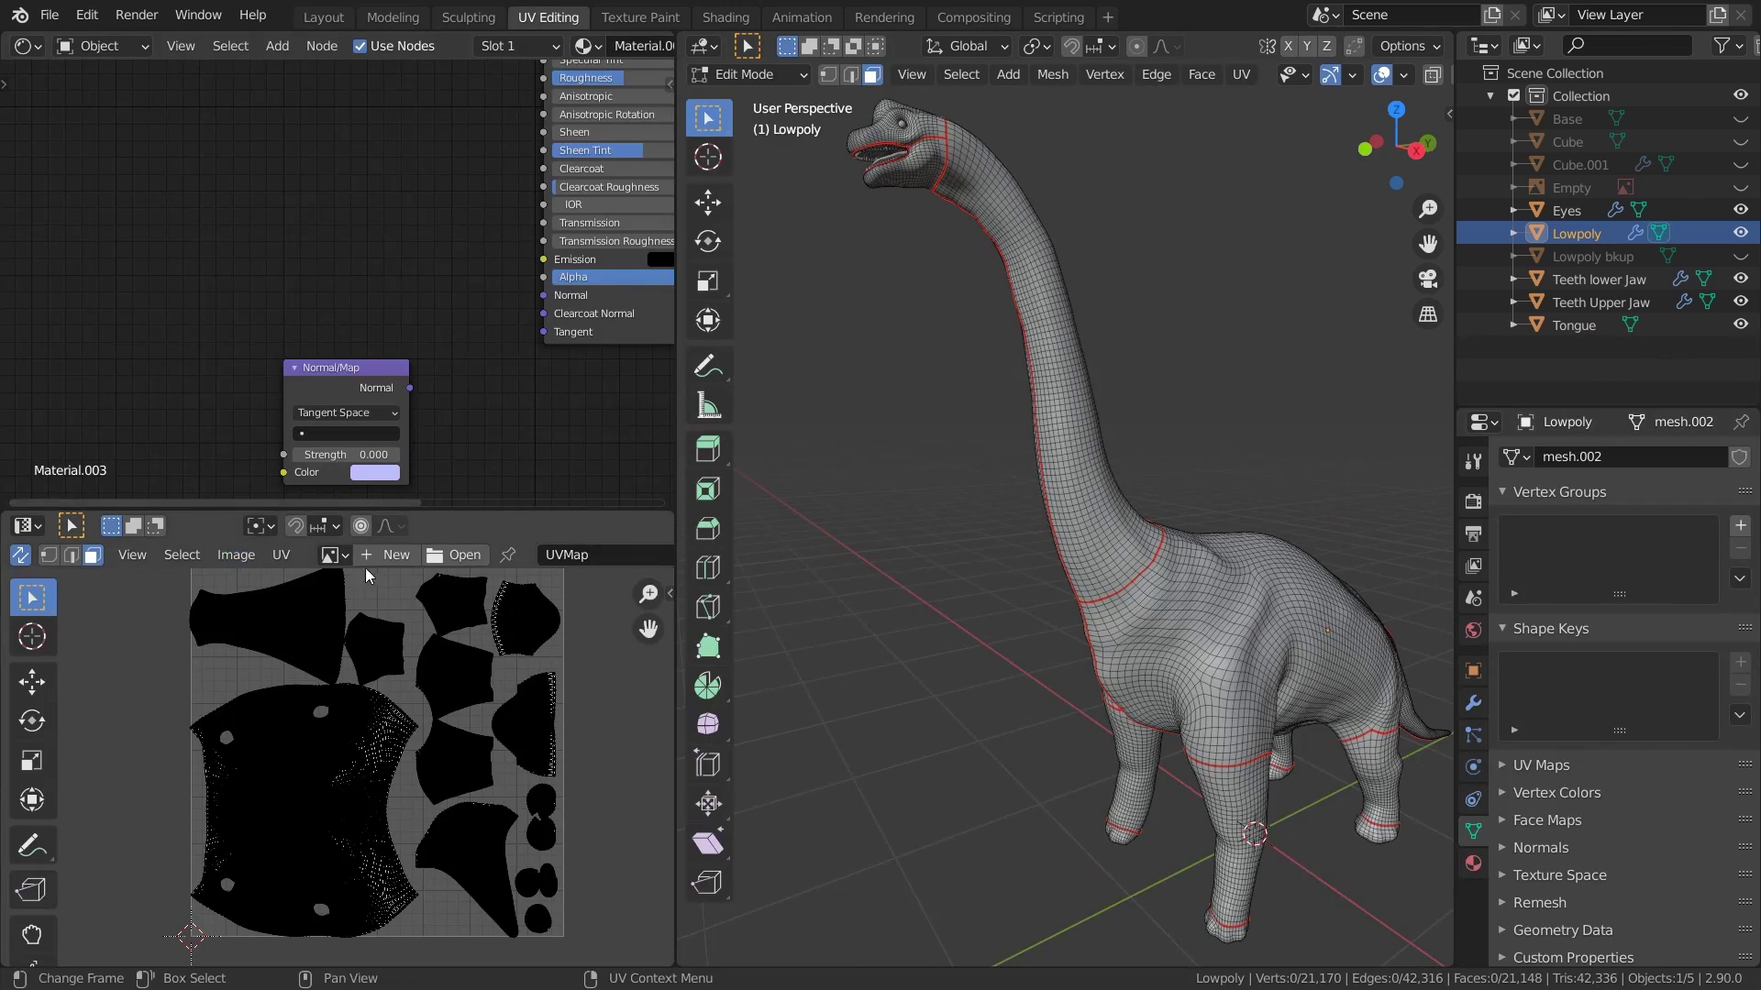
Create a new image named Normal Map01 at 4096 × 4096 px without alpha
click(376, 555)
click(425, 602)
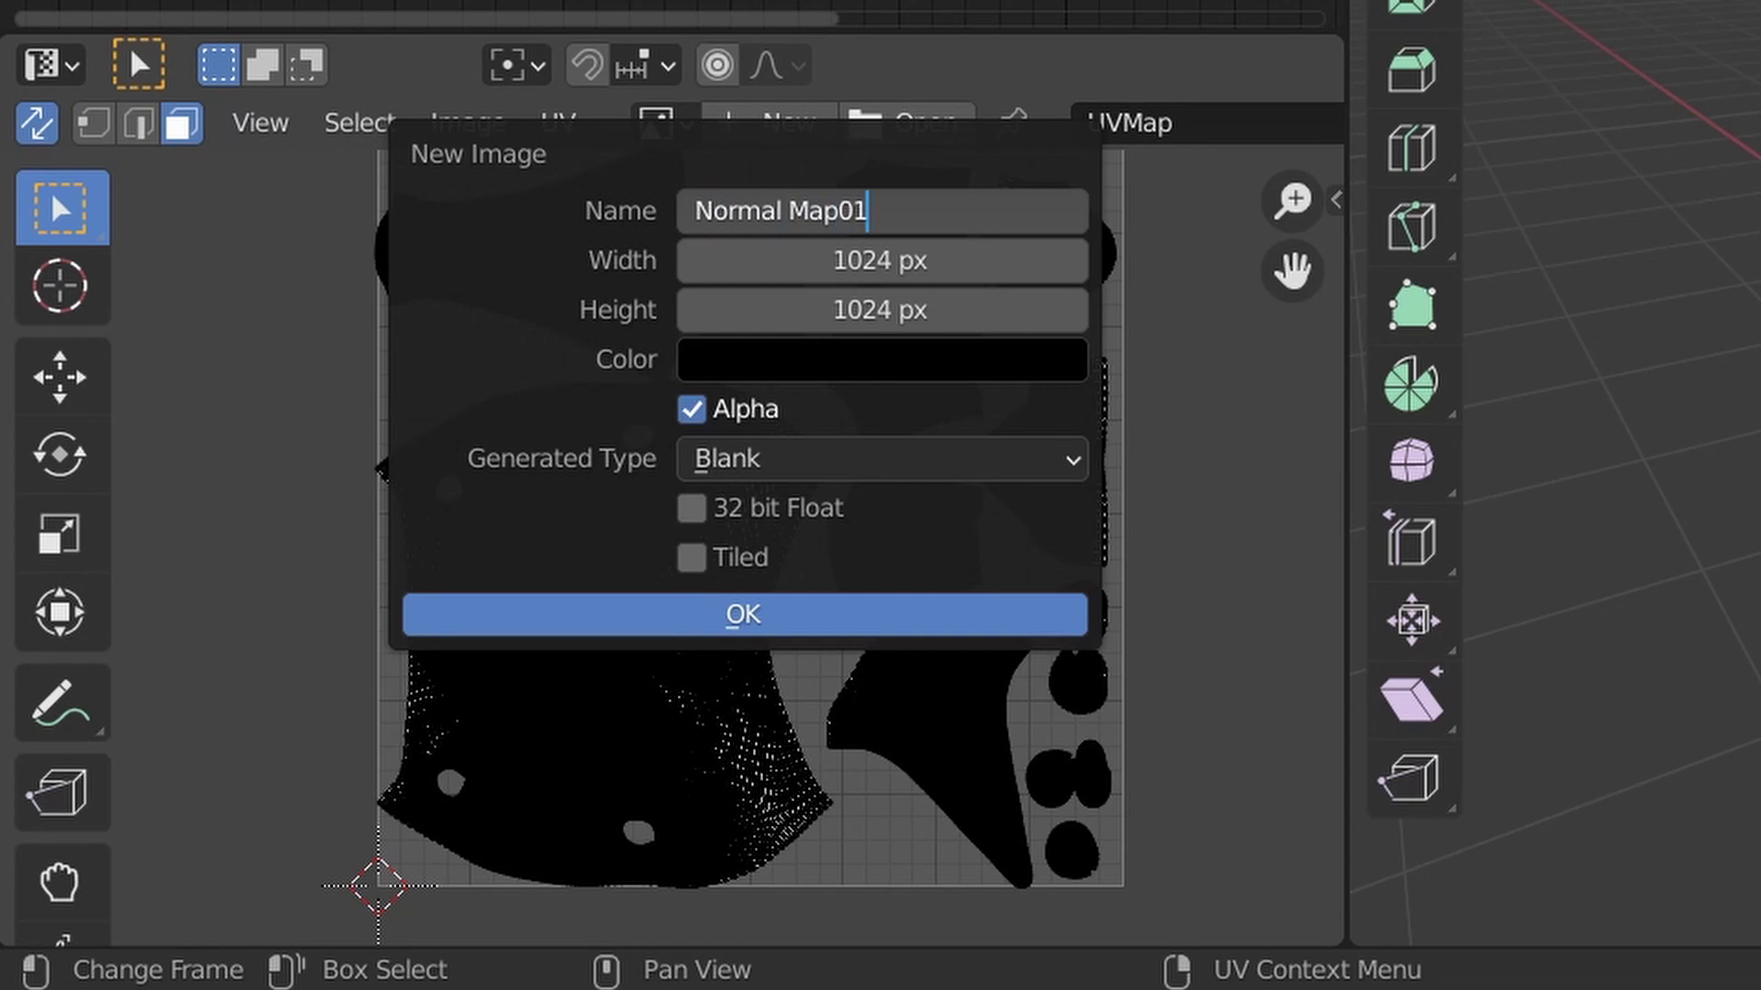
click(886, 263)
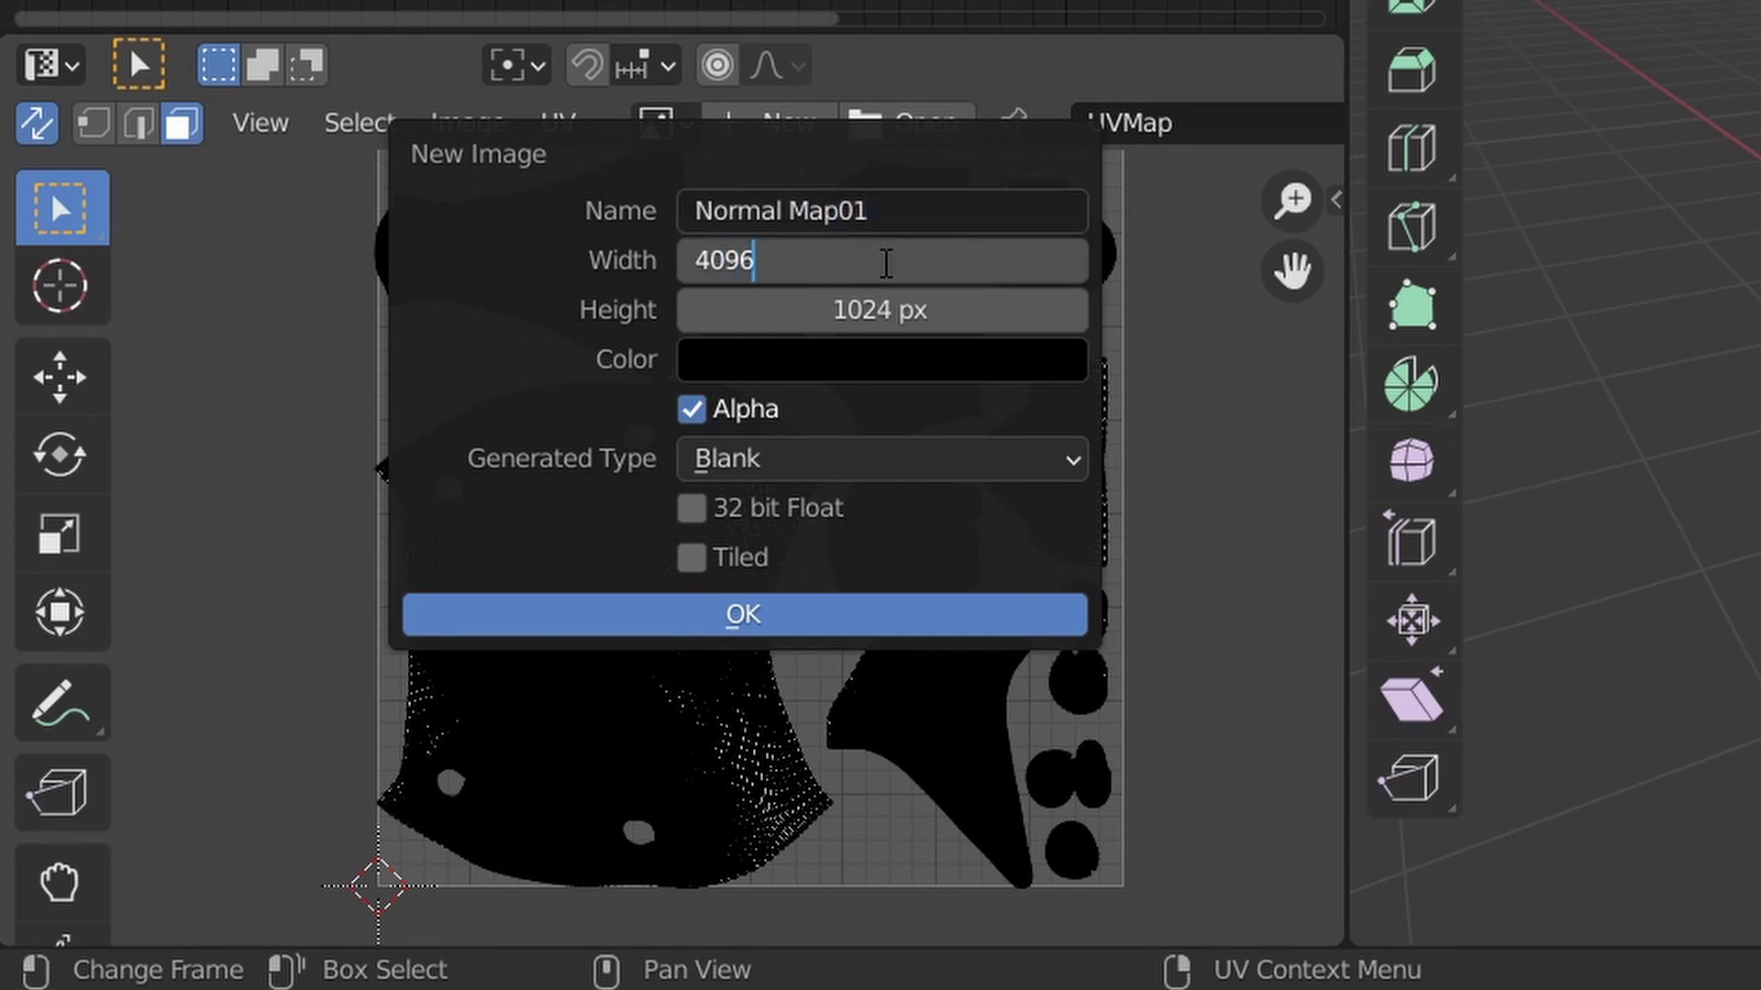
key(Return)
click(915, 312)
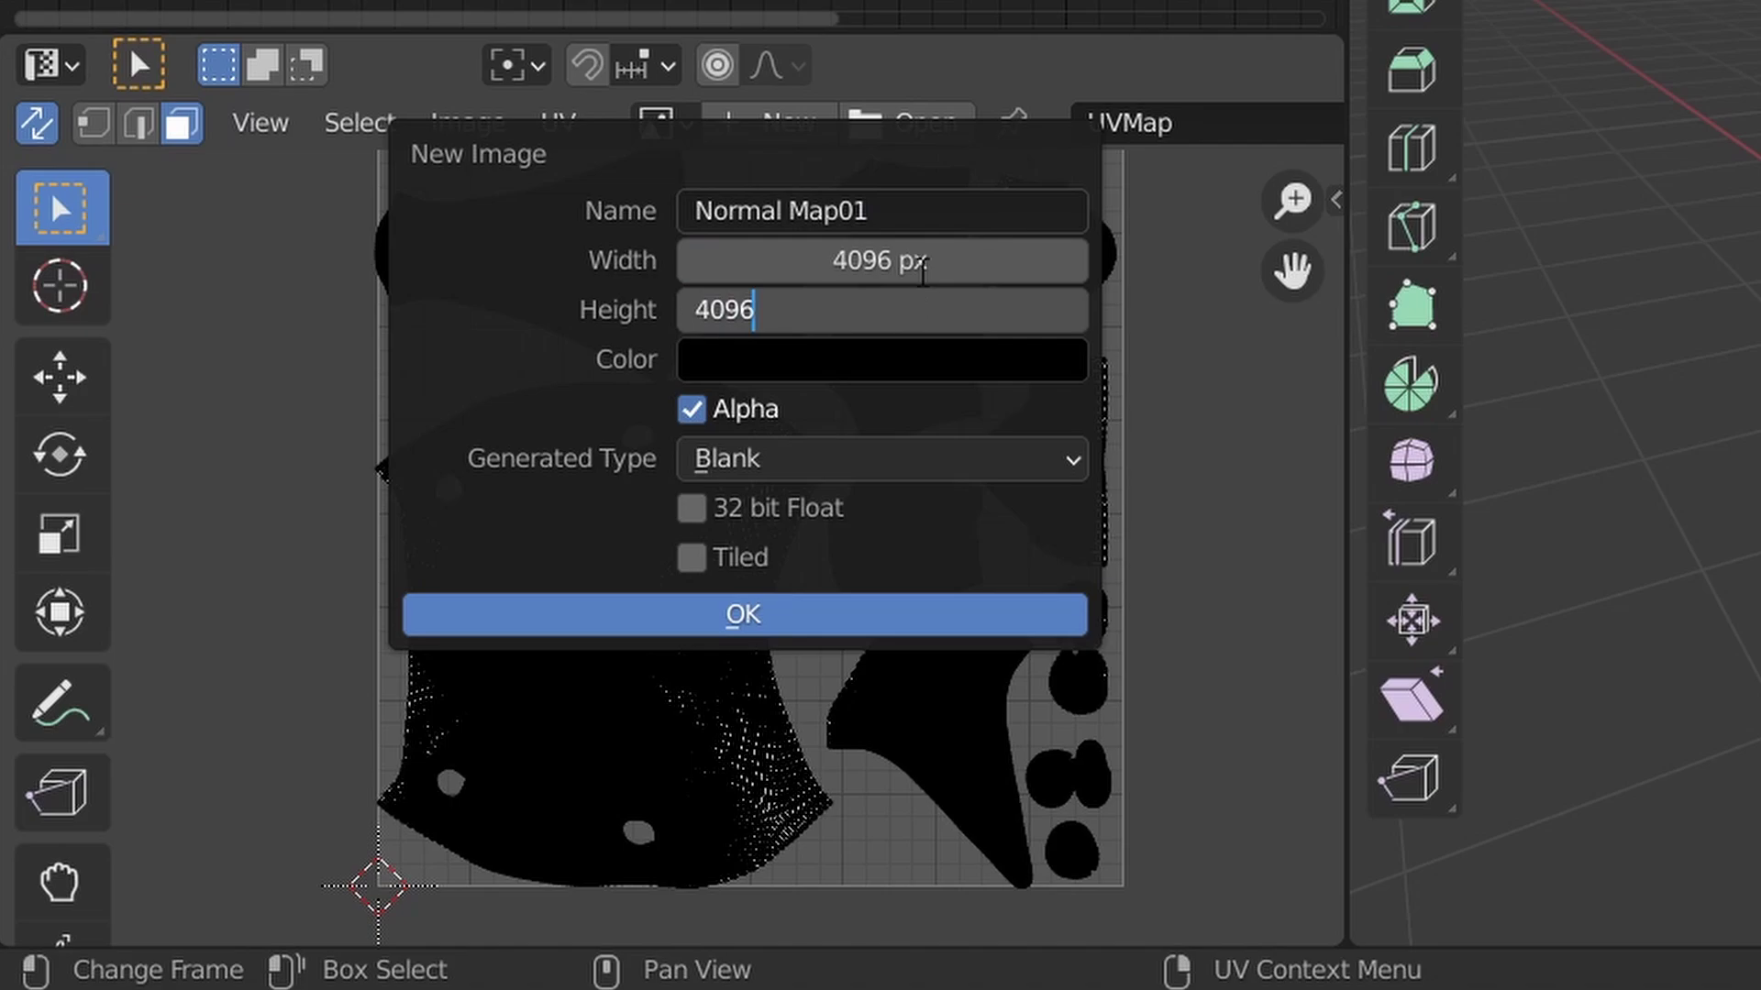
key(Return)
click(692, 409)
click(825, 625)
scroll(894, 412, down, 5)
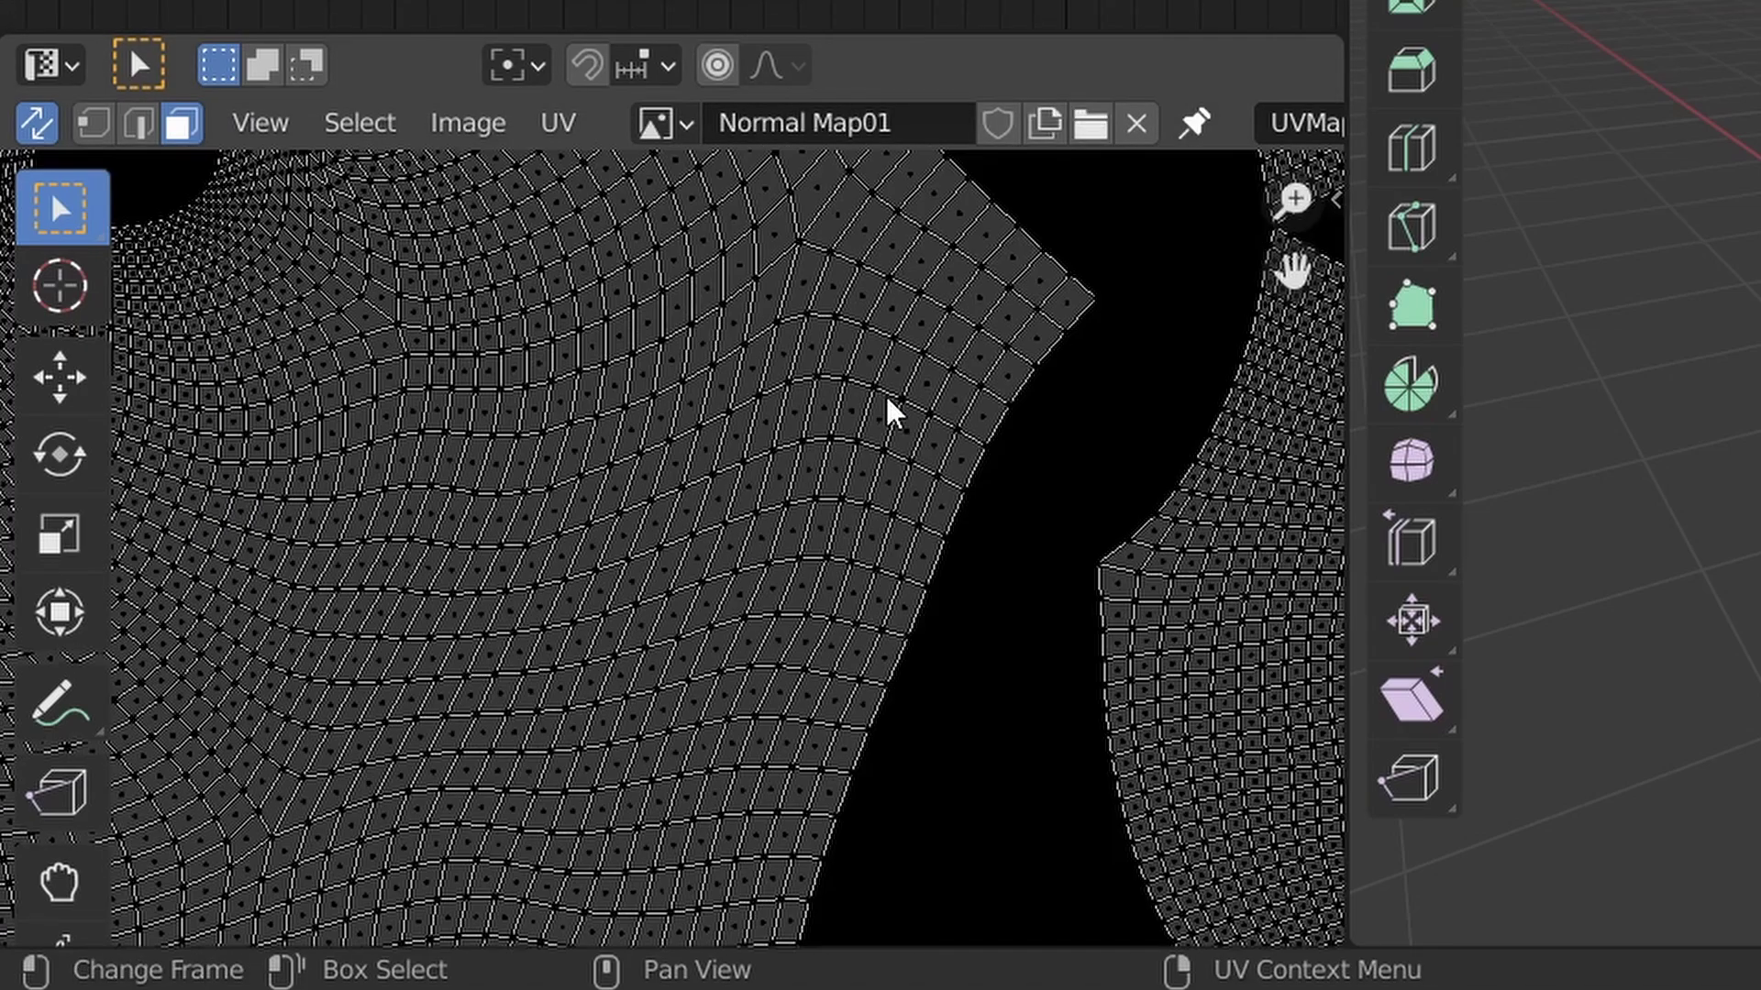
Add an Image Texture node beside the Normal Map node and assign the Normal Map01 image to it
key(shift+a)
click(235, 262)
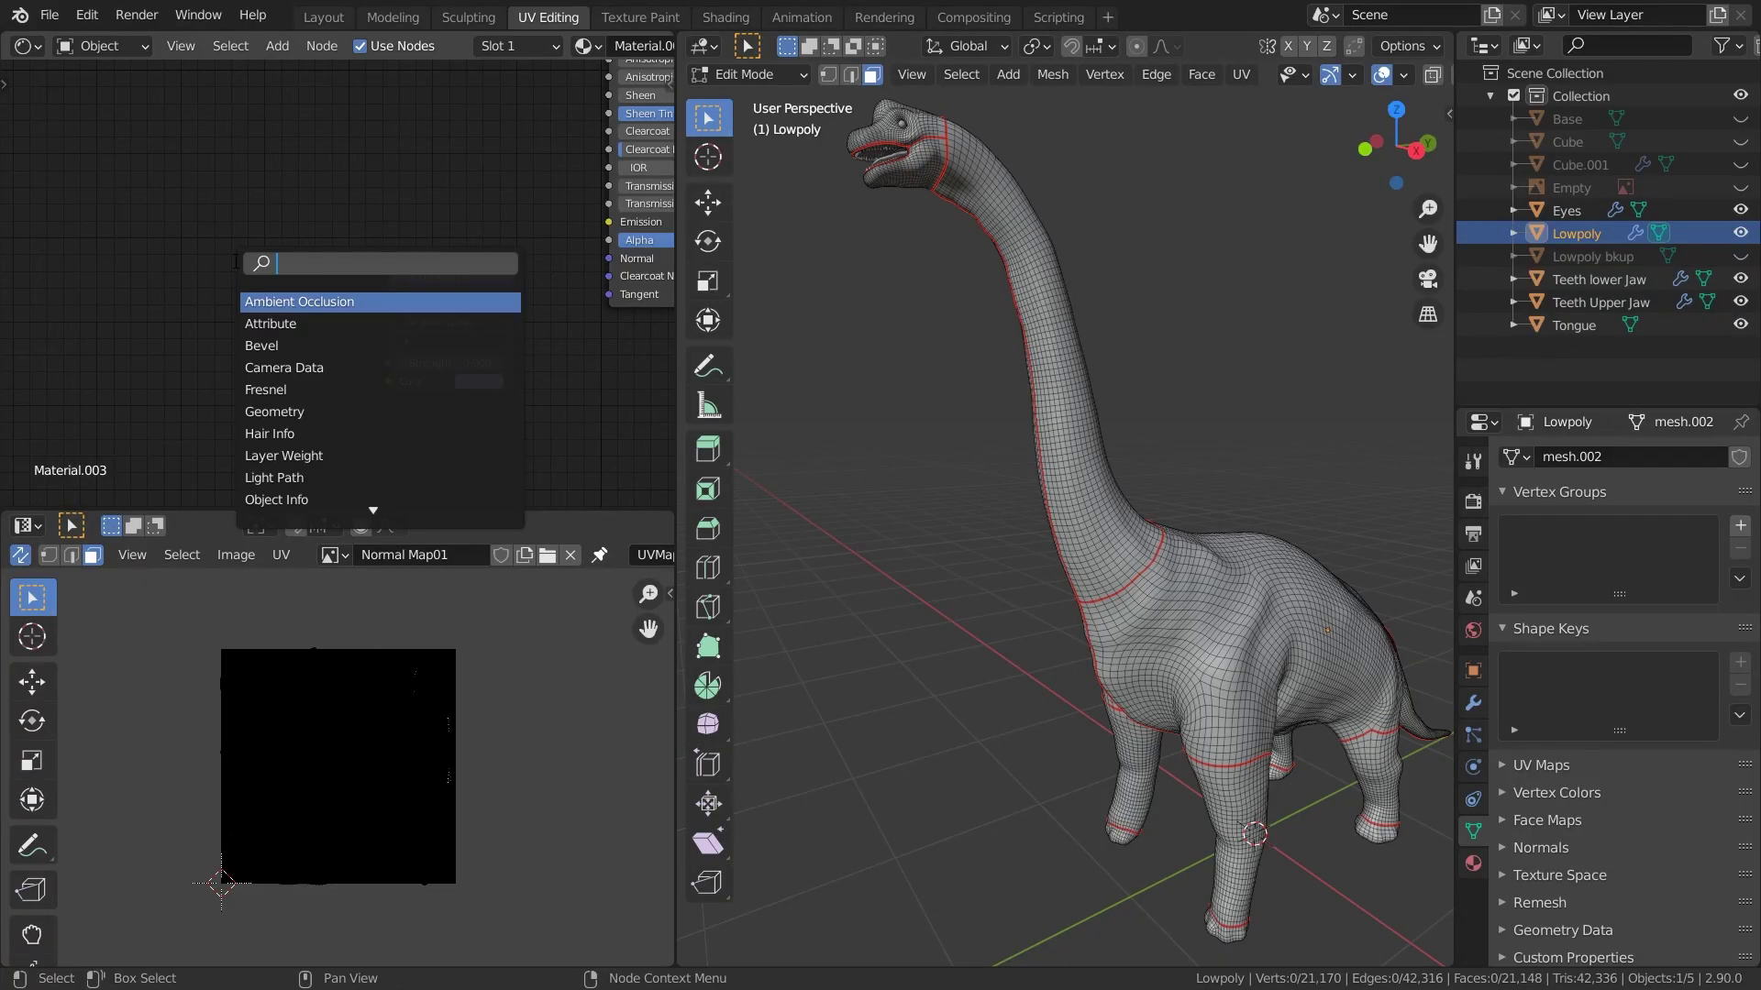
text(image)
key(Return)
click(161, 264)
click(178, 328)
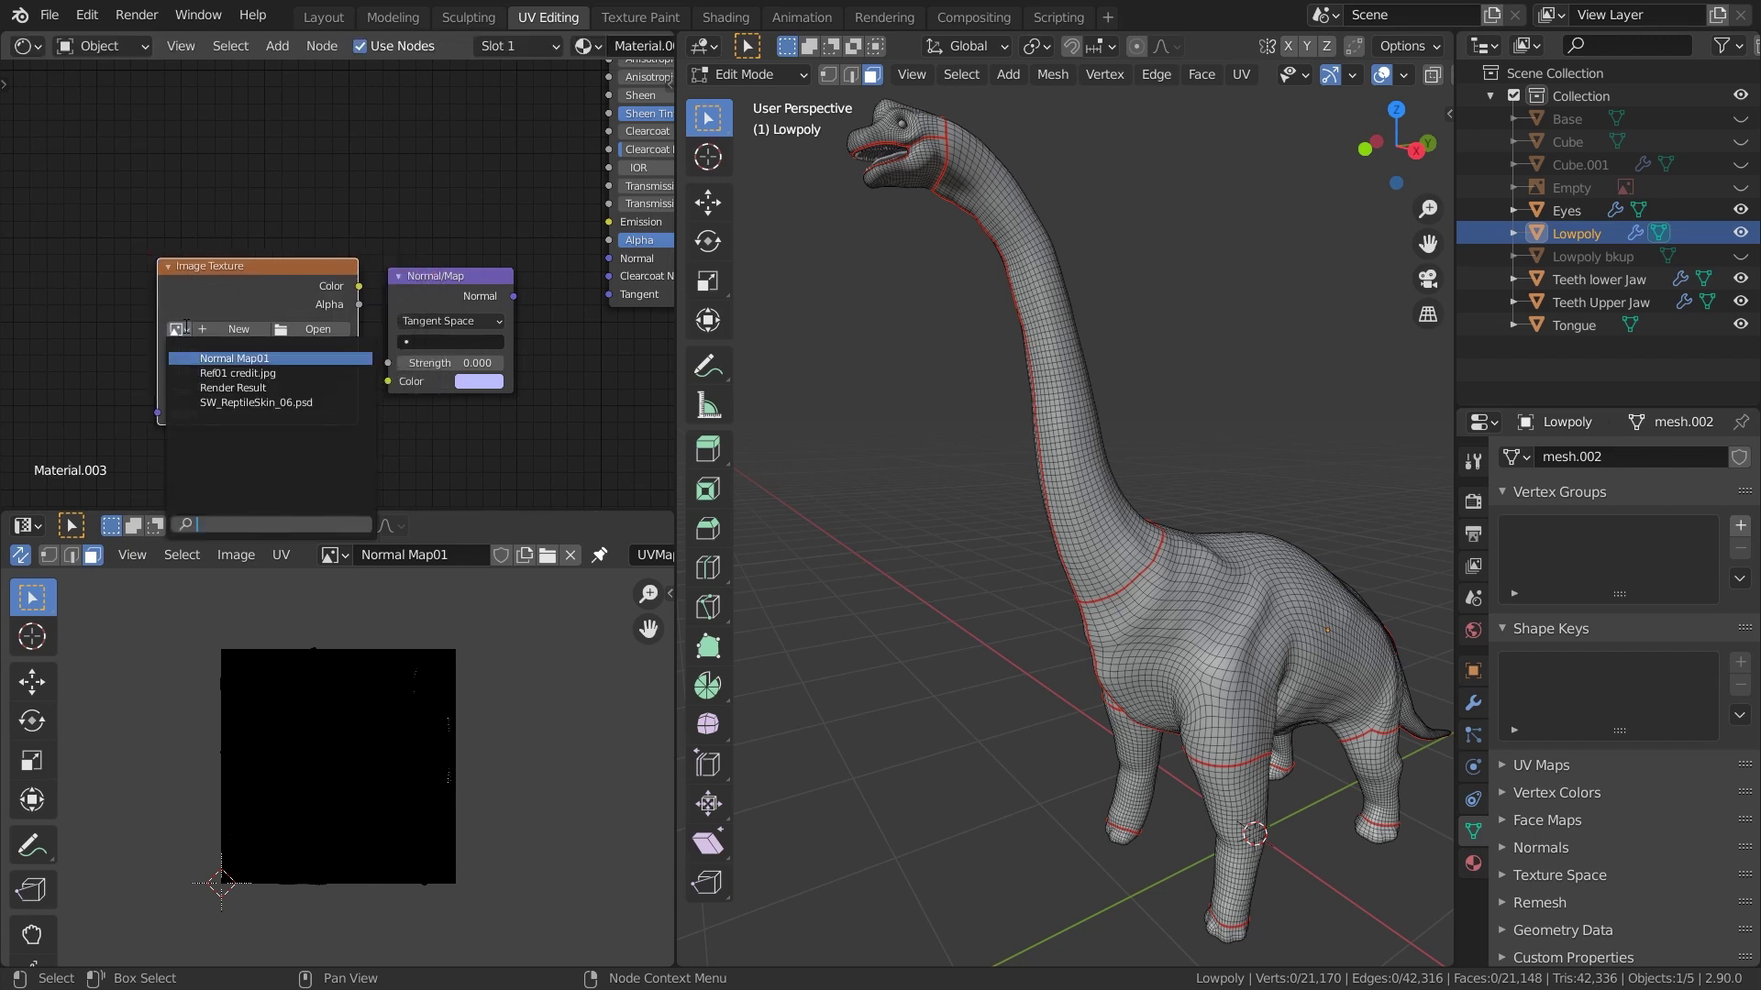
click(260, 359)
Set the Normal Map01 texture node's color space to Non-Color
scroll(204, 333, up, 3)
click(286, 472)
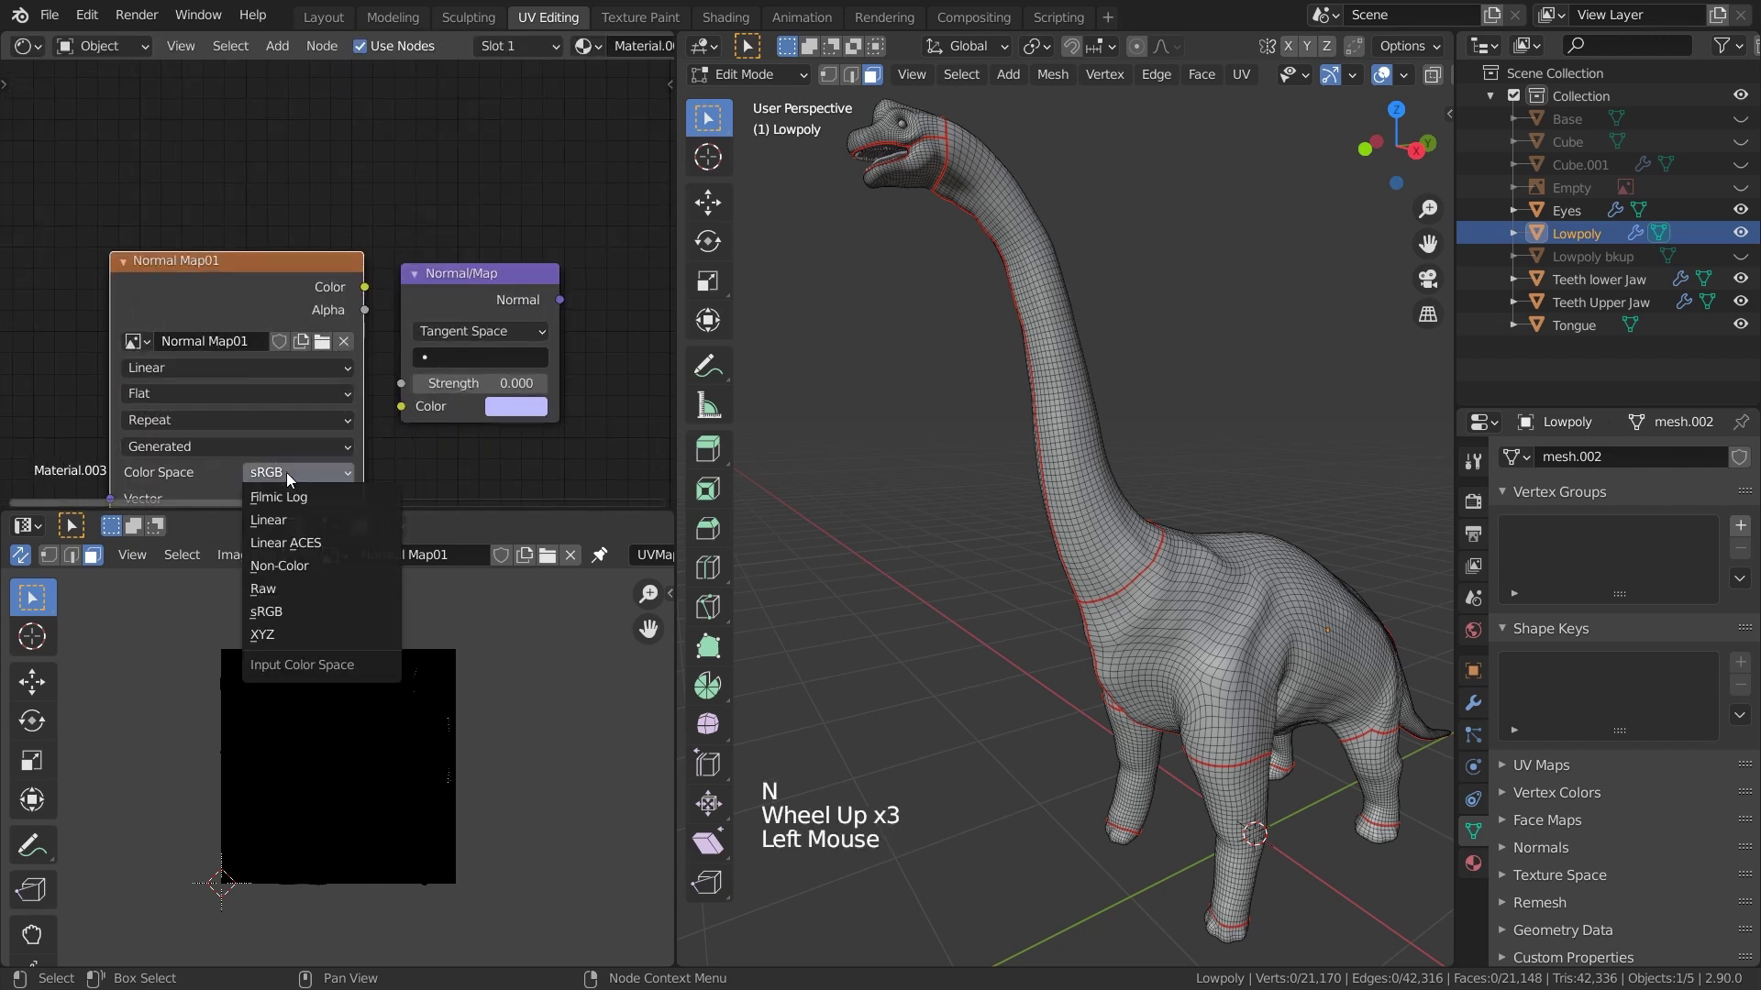
click(292, 565)
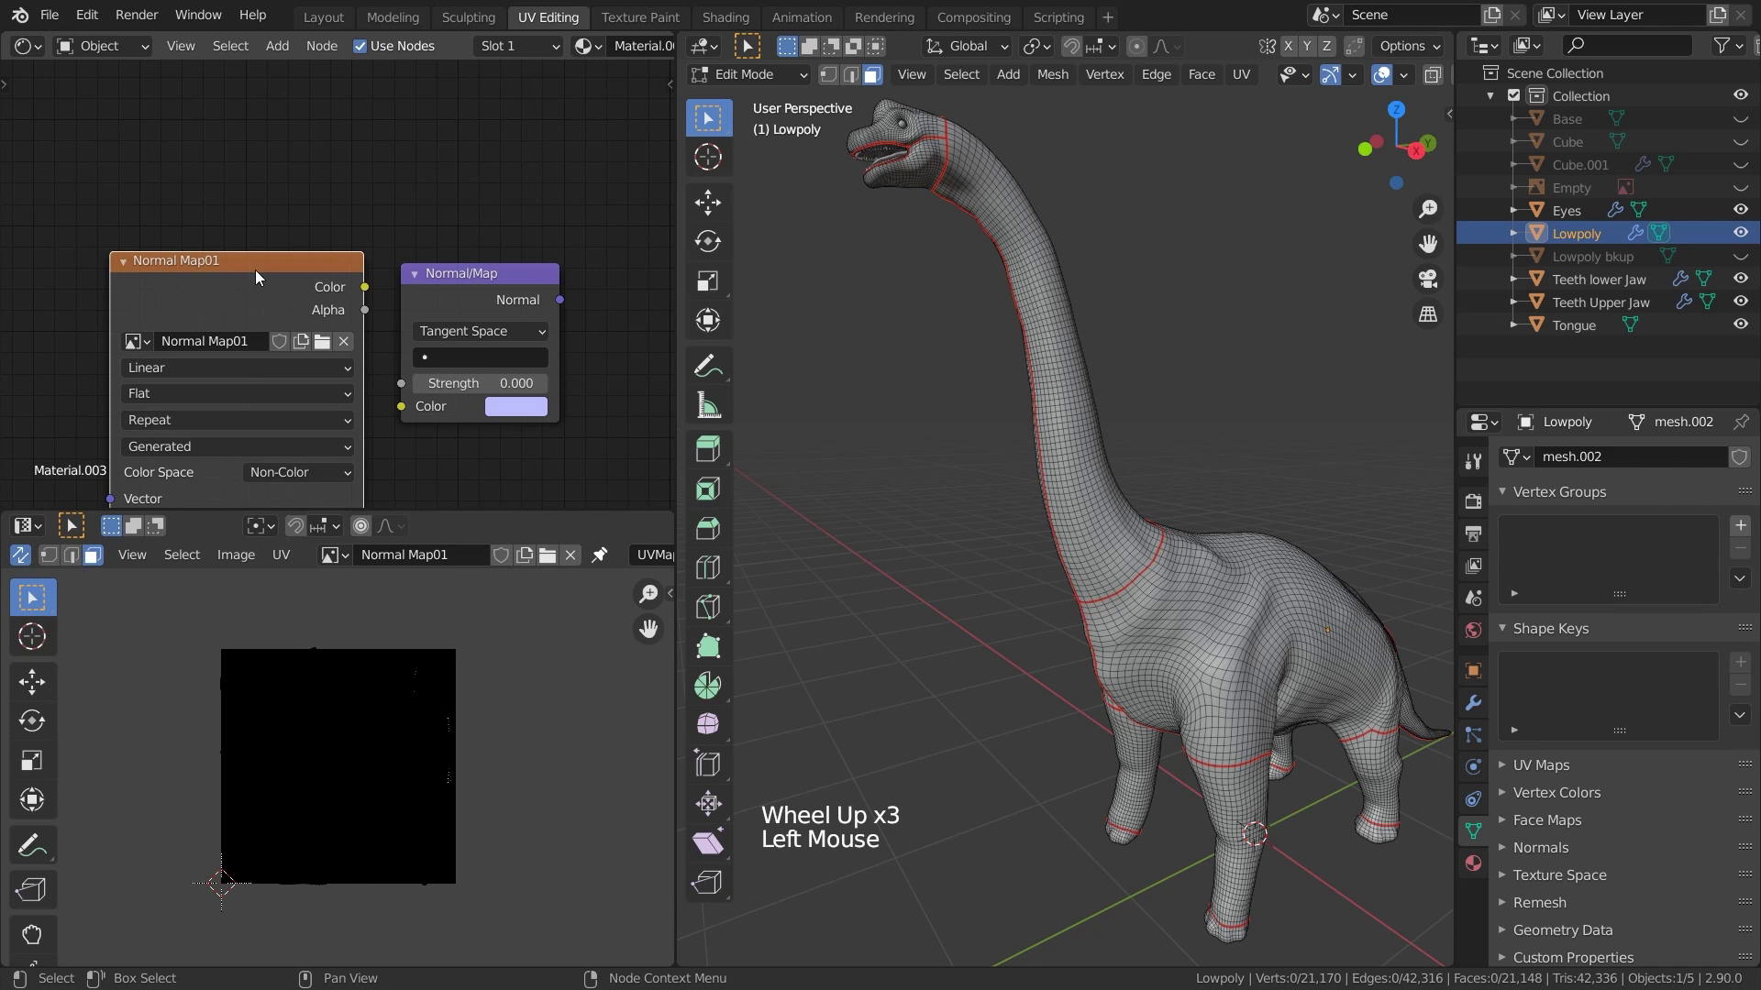
Set the scene's render engine to Cycles
click(1472, 461)
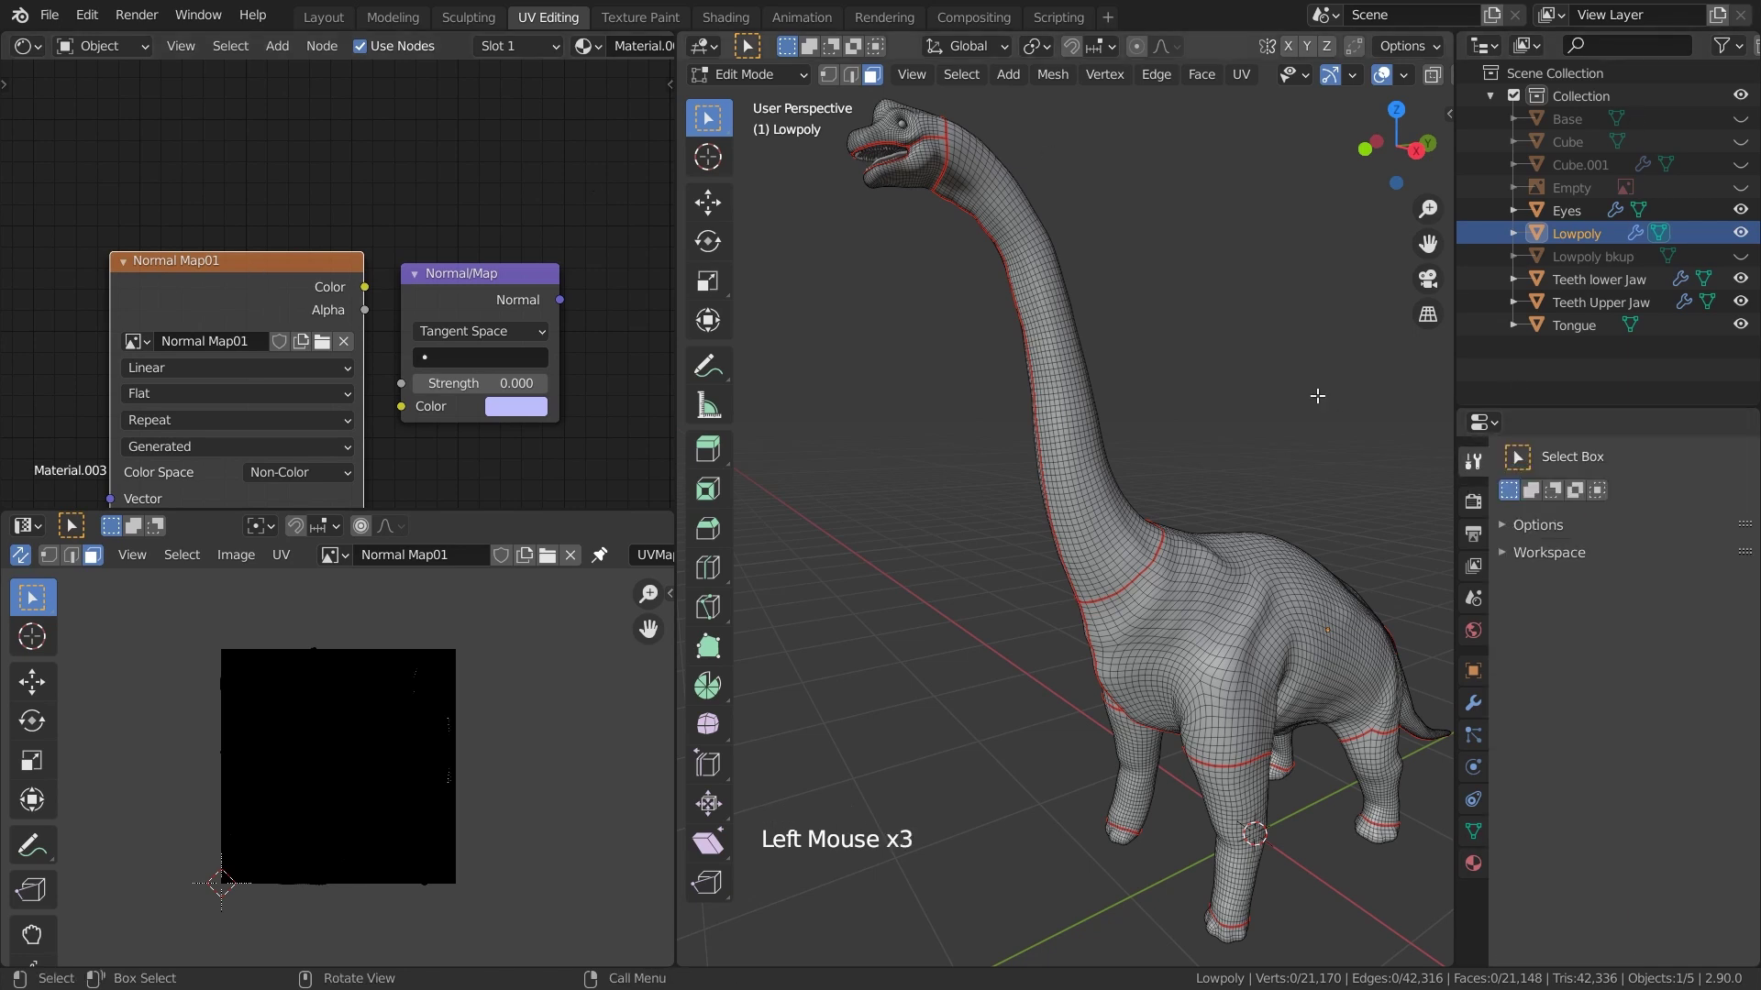
click(1472, 504)
drag(1650, 457, 1627, 543)
middle_drag(1614, 741, 1583, 611)
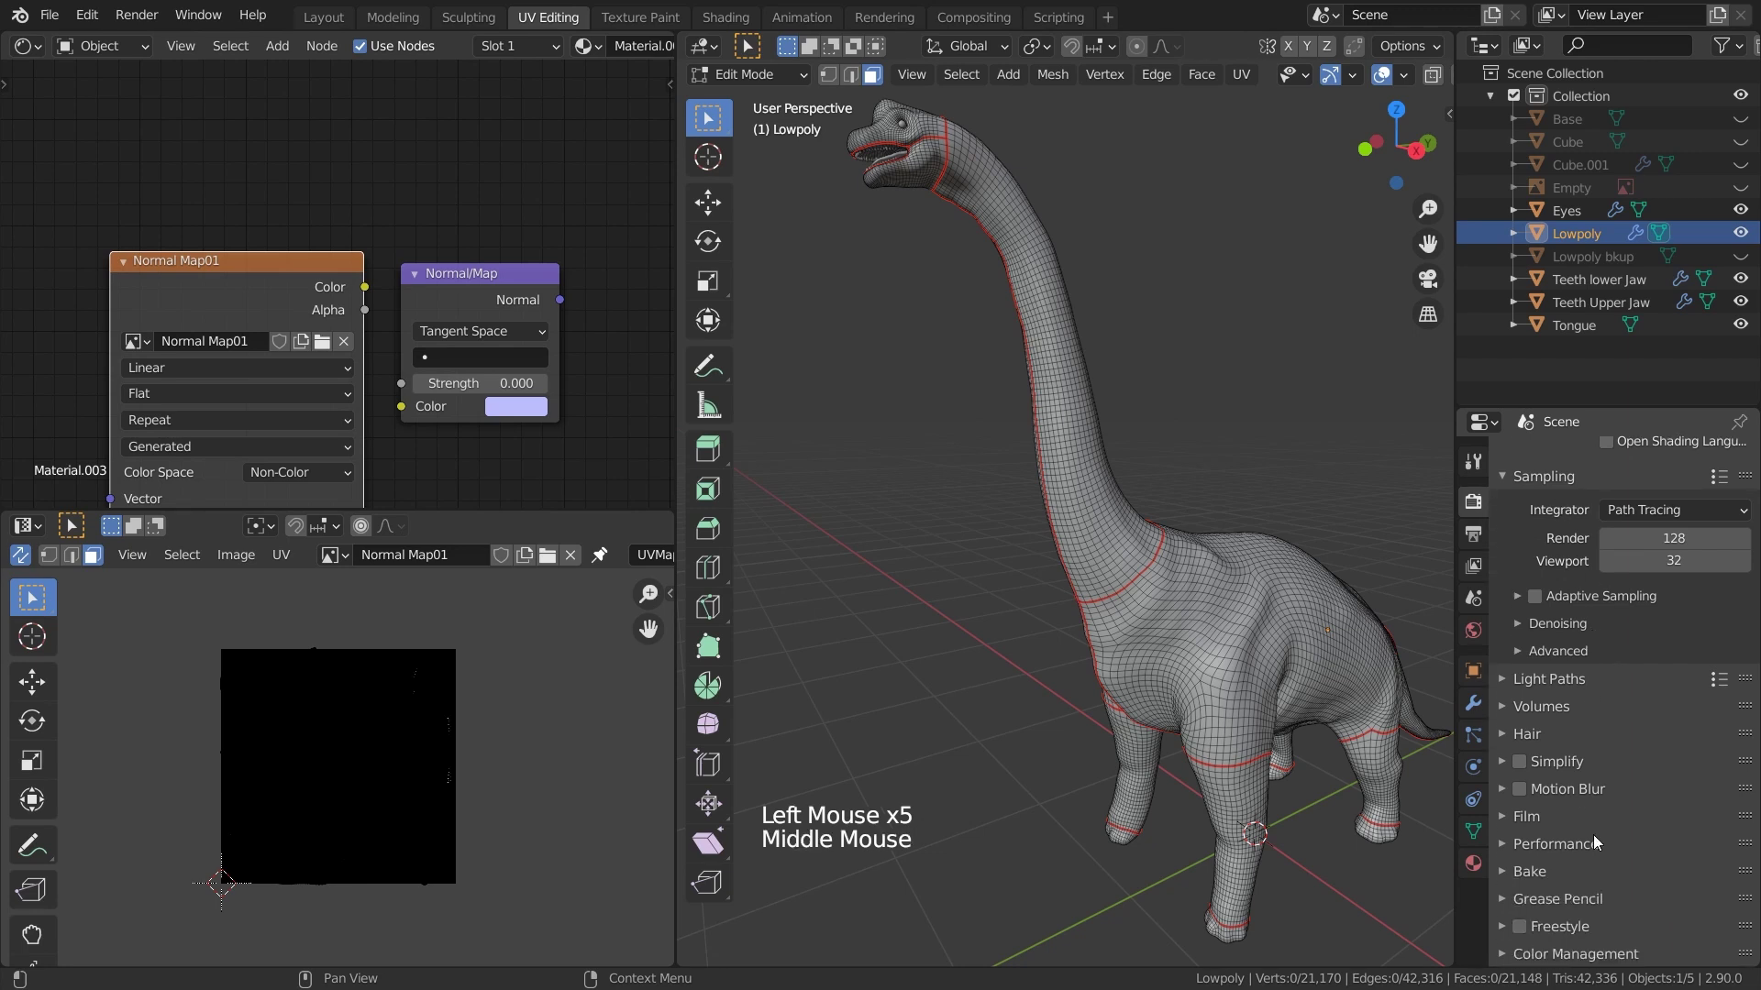
Enable Bake from Multires in the bake settings for a Normals bake
click(1511, 871)
scroll(1565, 876, down, 3)
middle_drag(1564, 877, 1621, 596)
click(1608, 597)
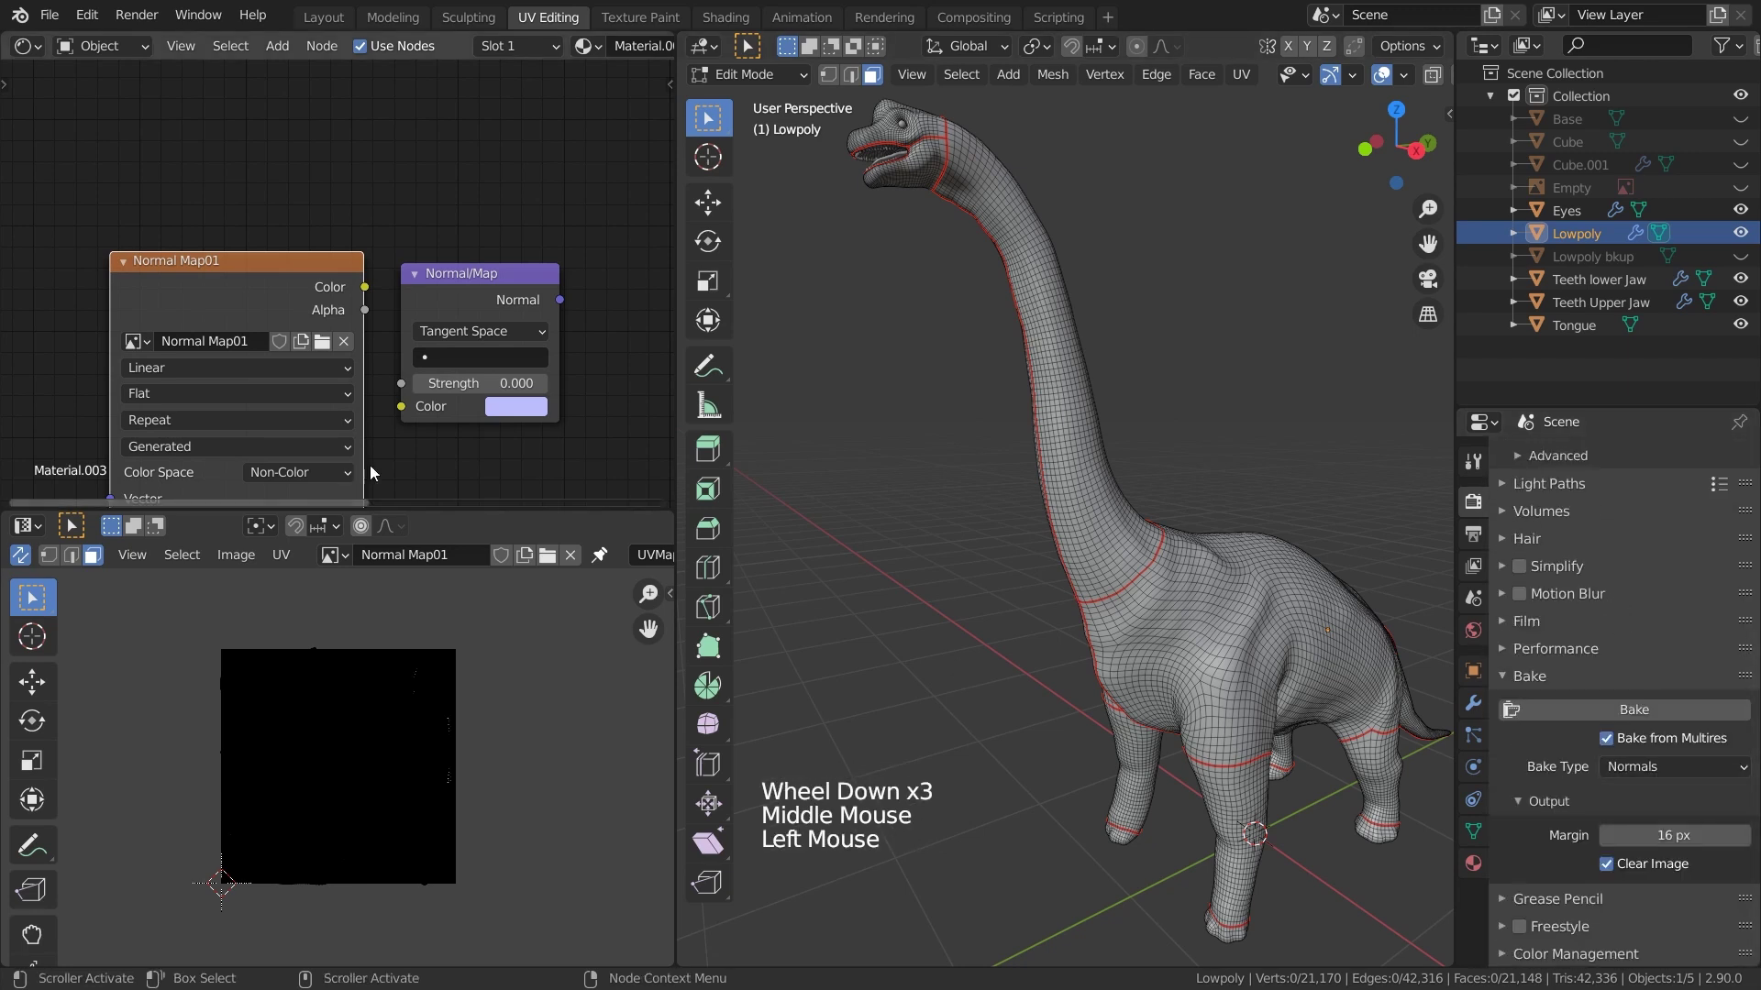
Return the Lowpoly dinosaur to Object Mode and bake its multires normals into Normal Map01
key(Tab)
shift+middle_drag(1183, 458, 1097, 448)
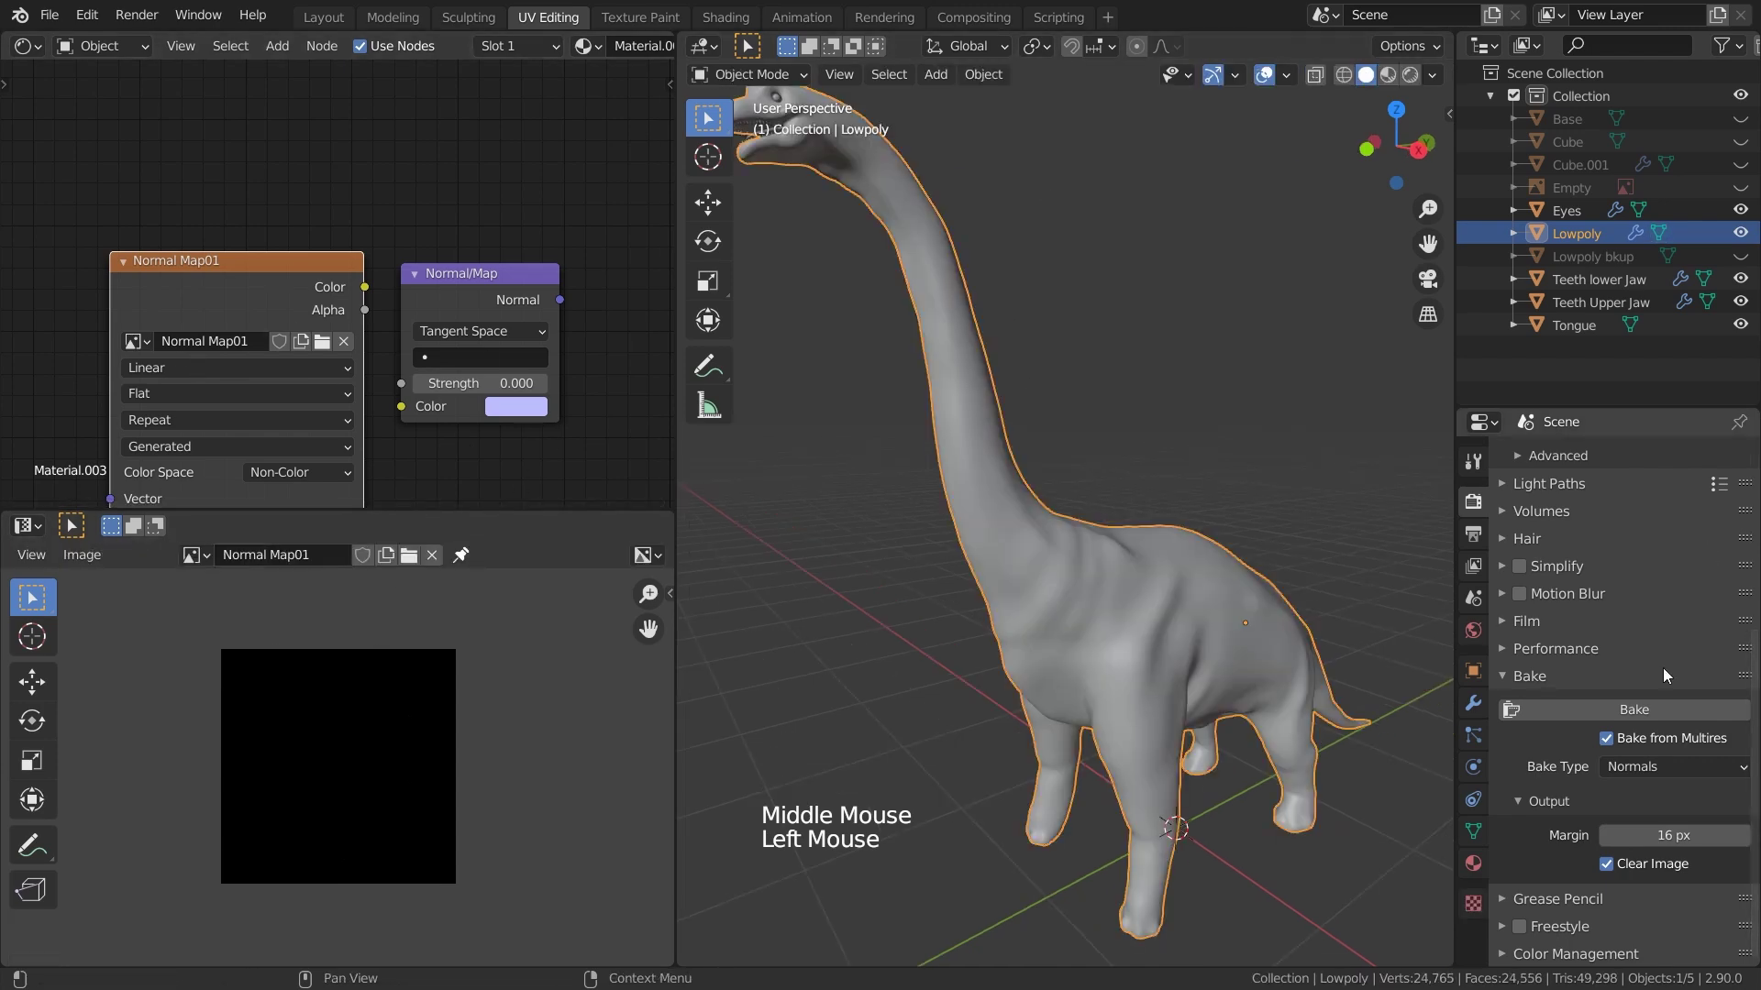
click(1654, 709)
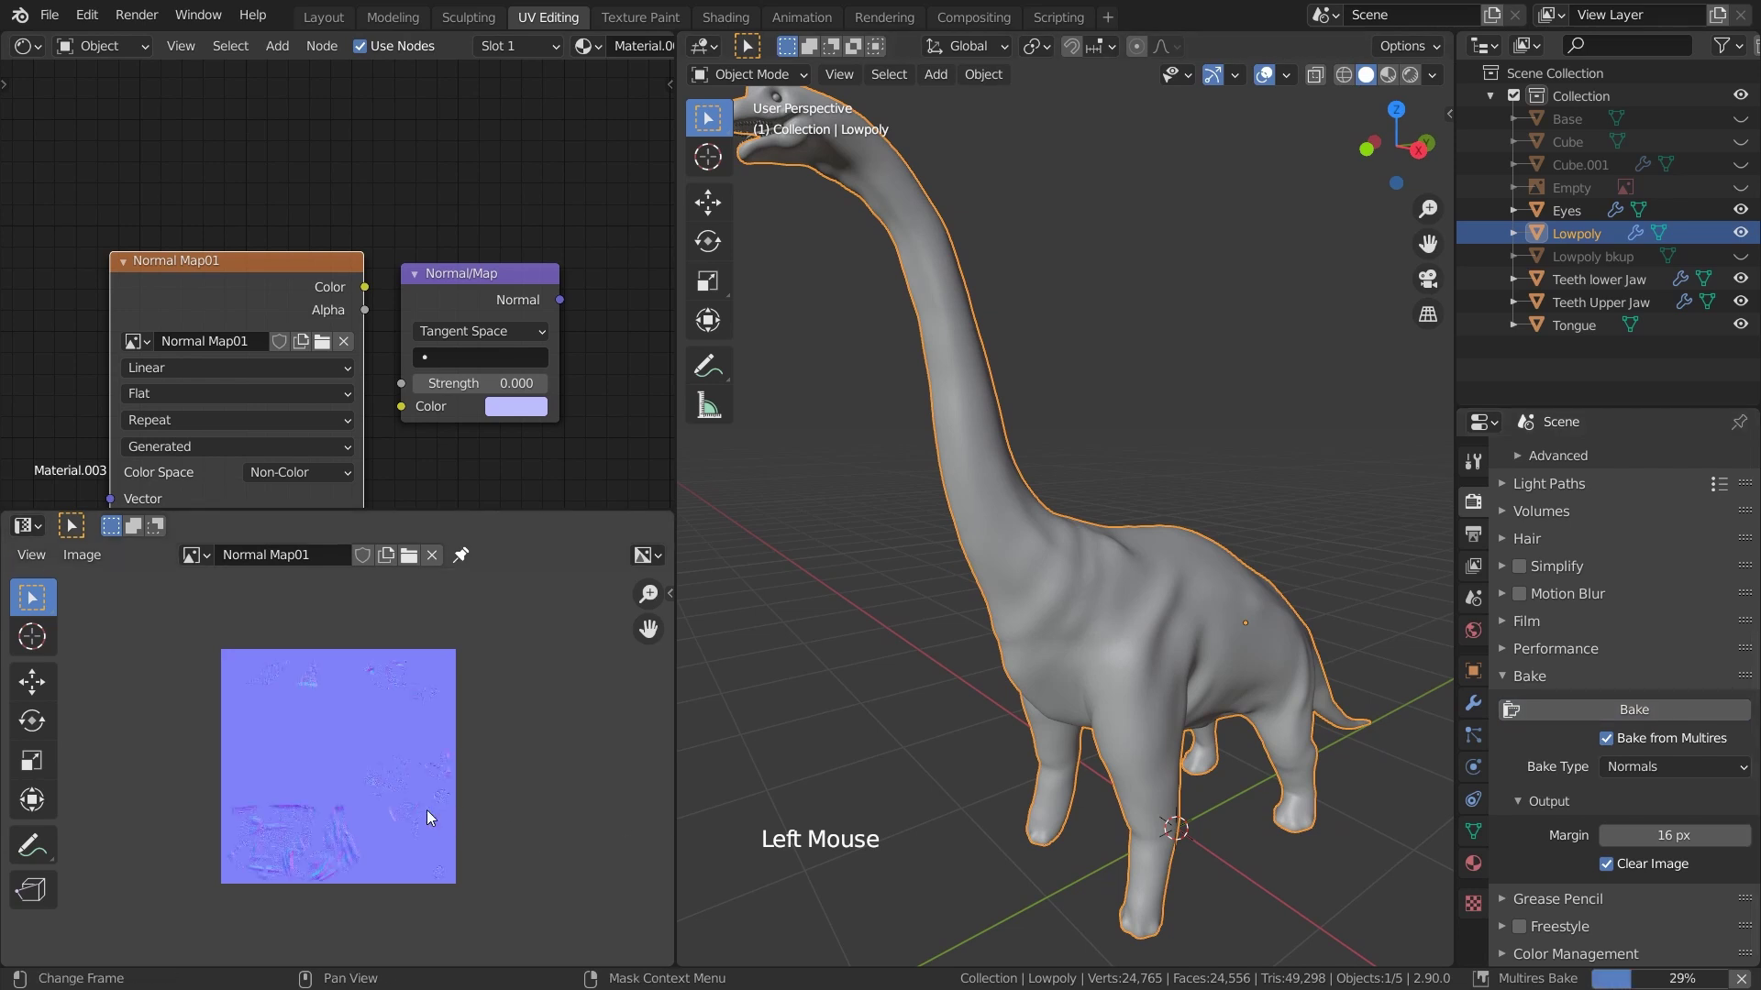
Examine the baked skin and wrinkle details across the Normal Map01 image
scroll(273, 855, up, 1)
scroll(272, 853, up, 10)
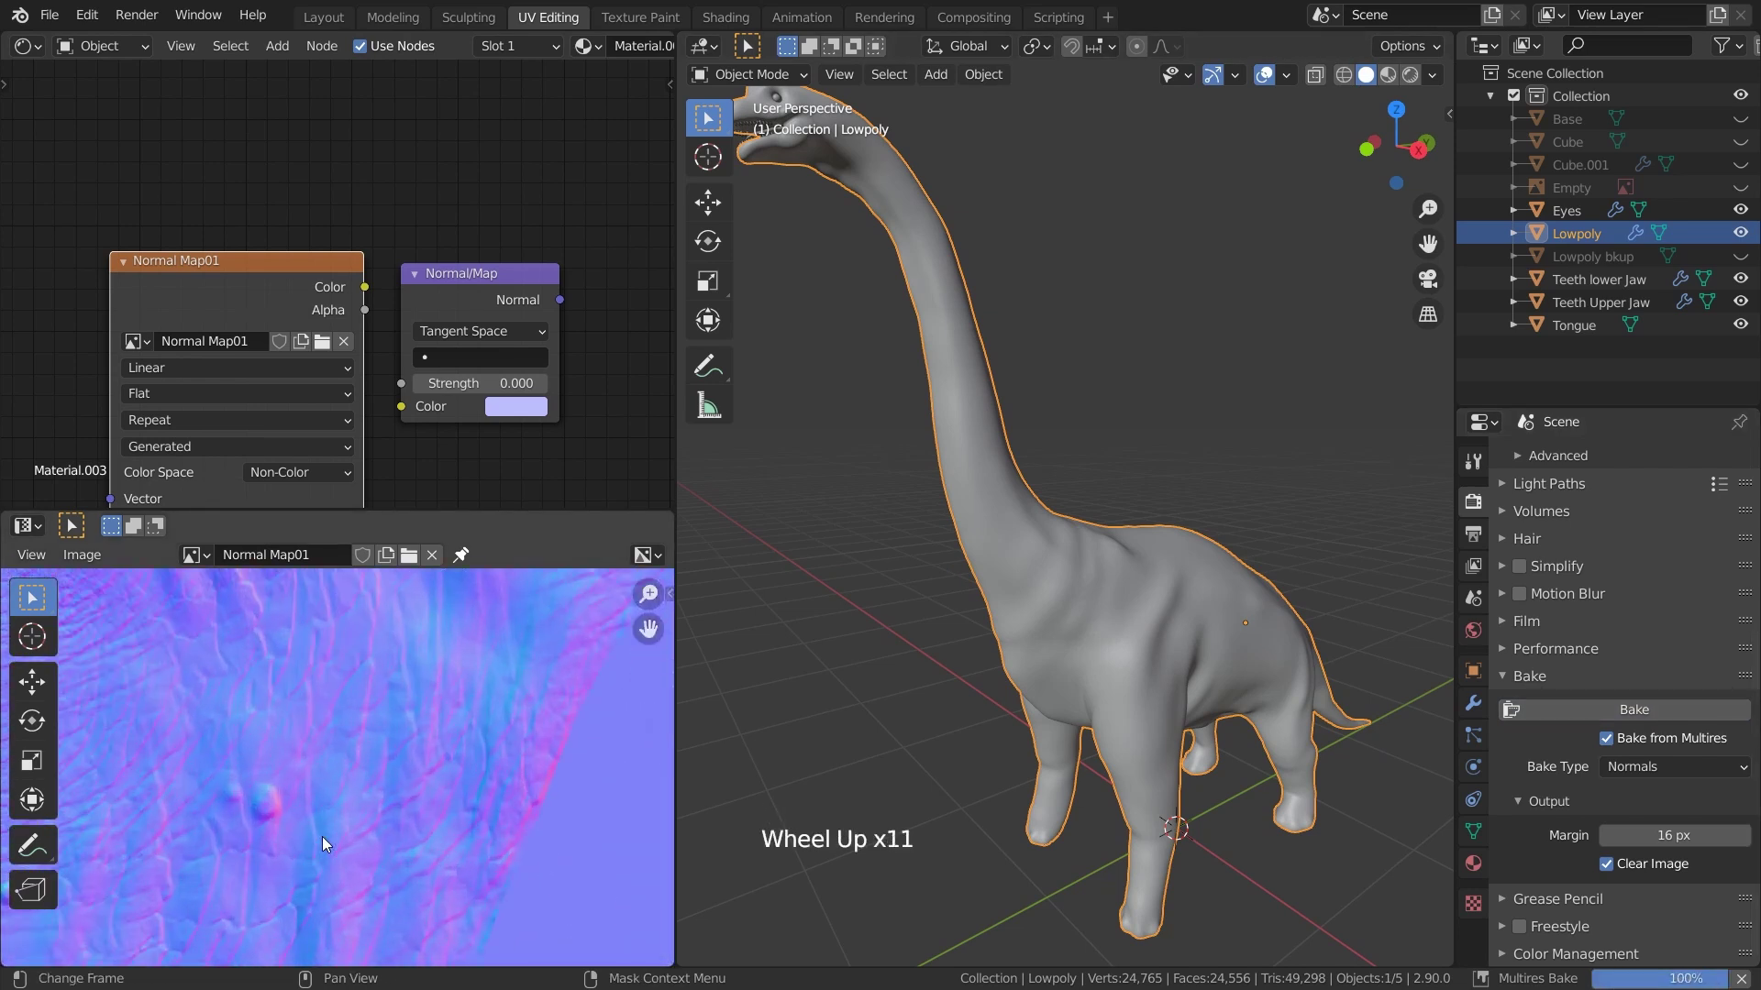
scroll(327, 834, down, 1)
scroll(326, 835, up, 1)
scroll(326, 835, down, 8)
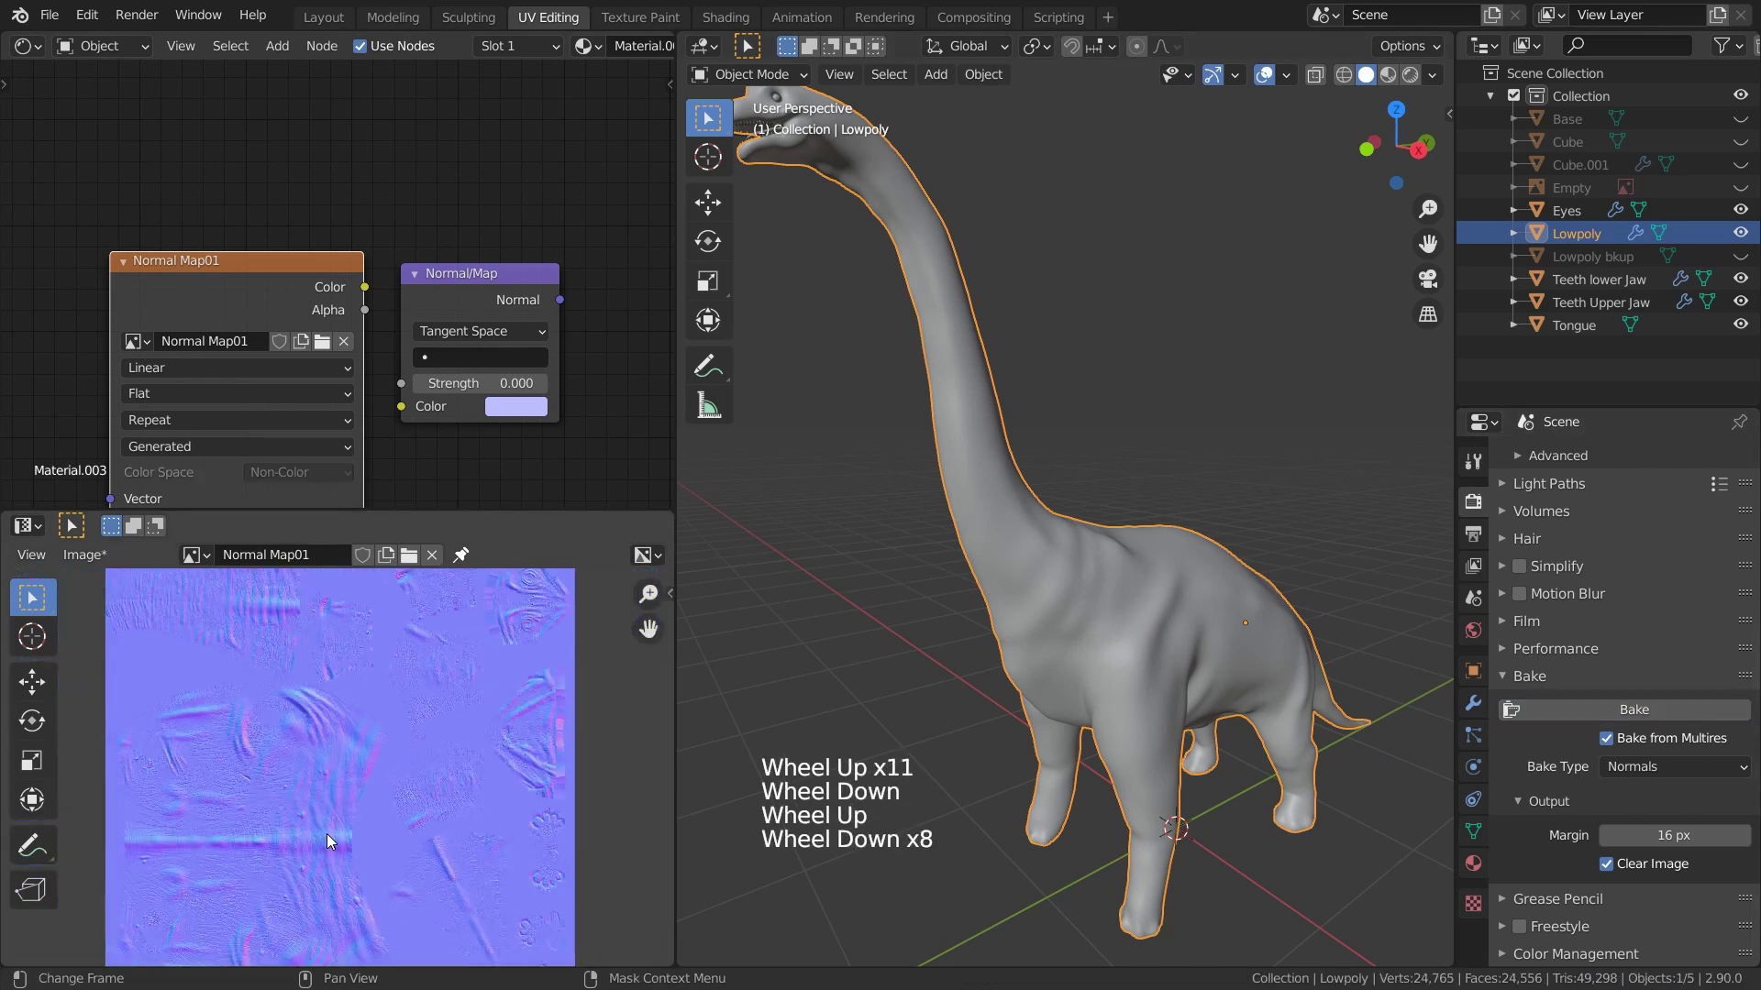
middle_drag(327, 834, 316, 728)
scroll(275, 663, up, 3)
middle_drag(275, 663, 284, 730)
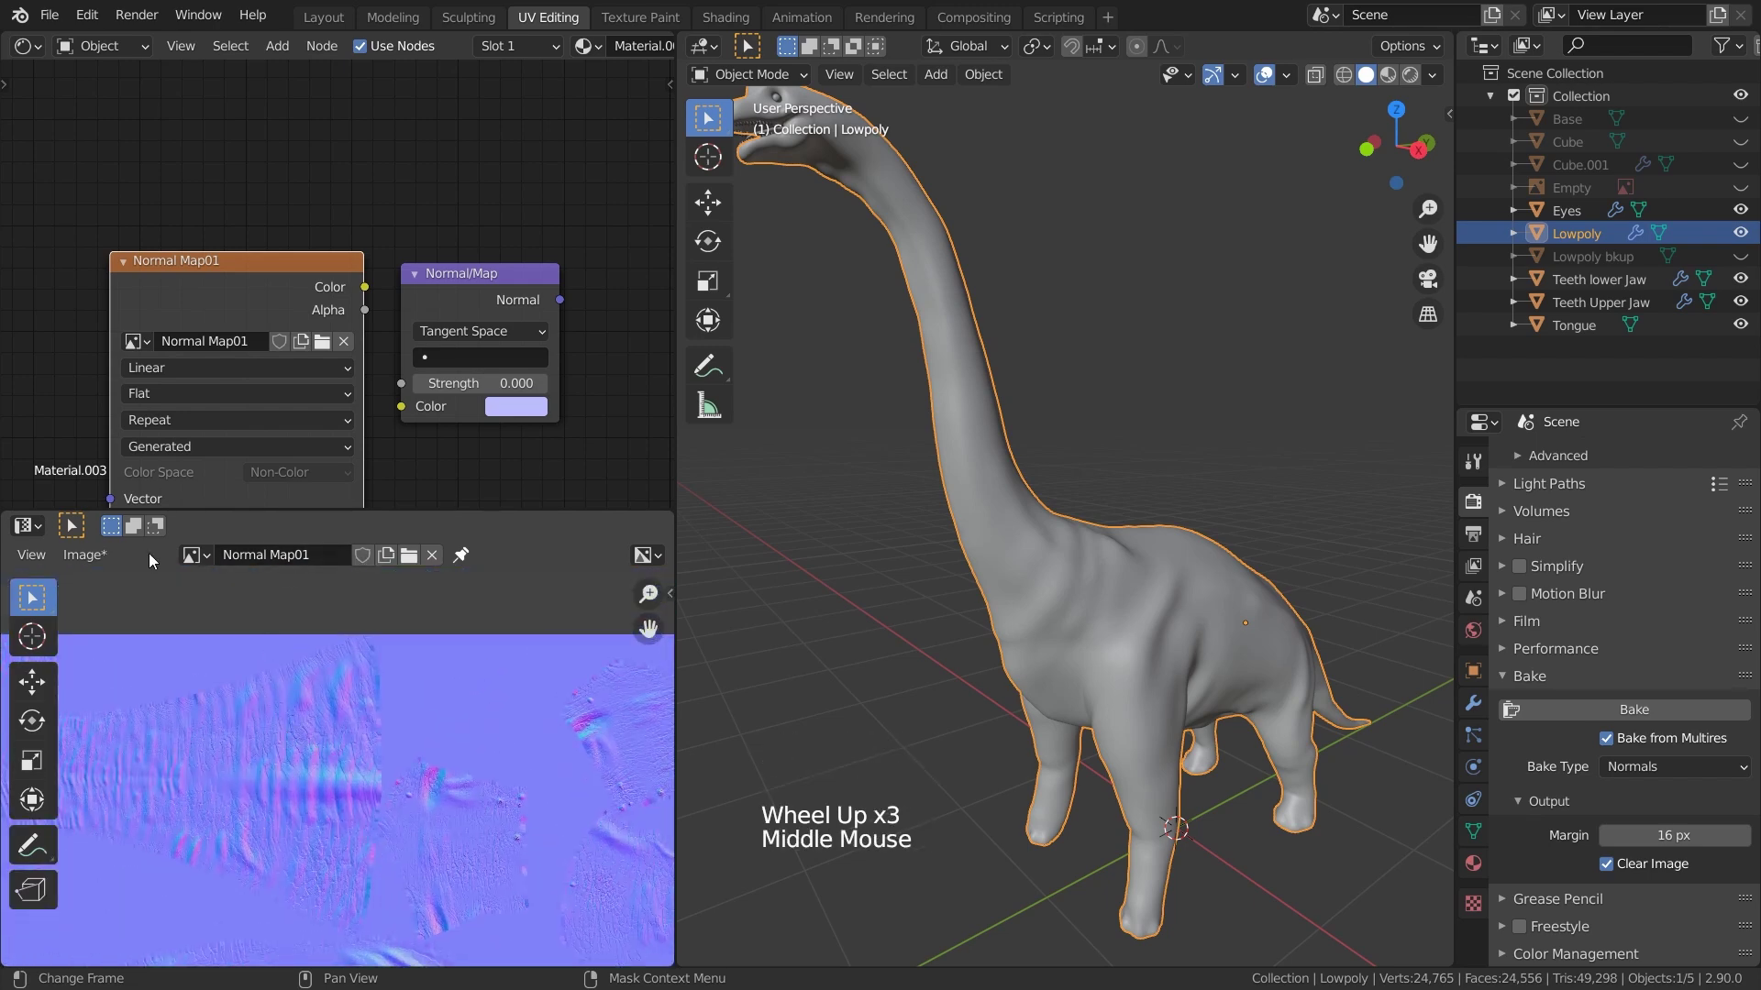
Save the baked image as Normal Map01.png in PNG format, RGB, 8-bit color depth
click(84, 555)
click(147, 763)
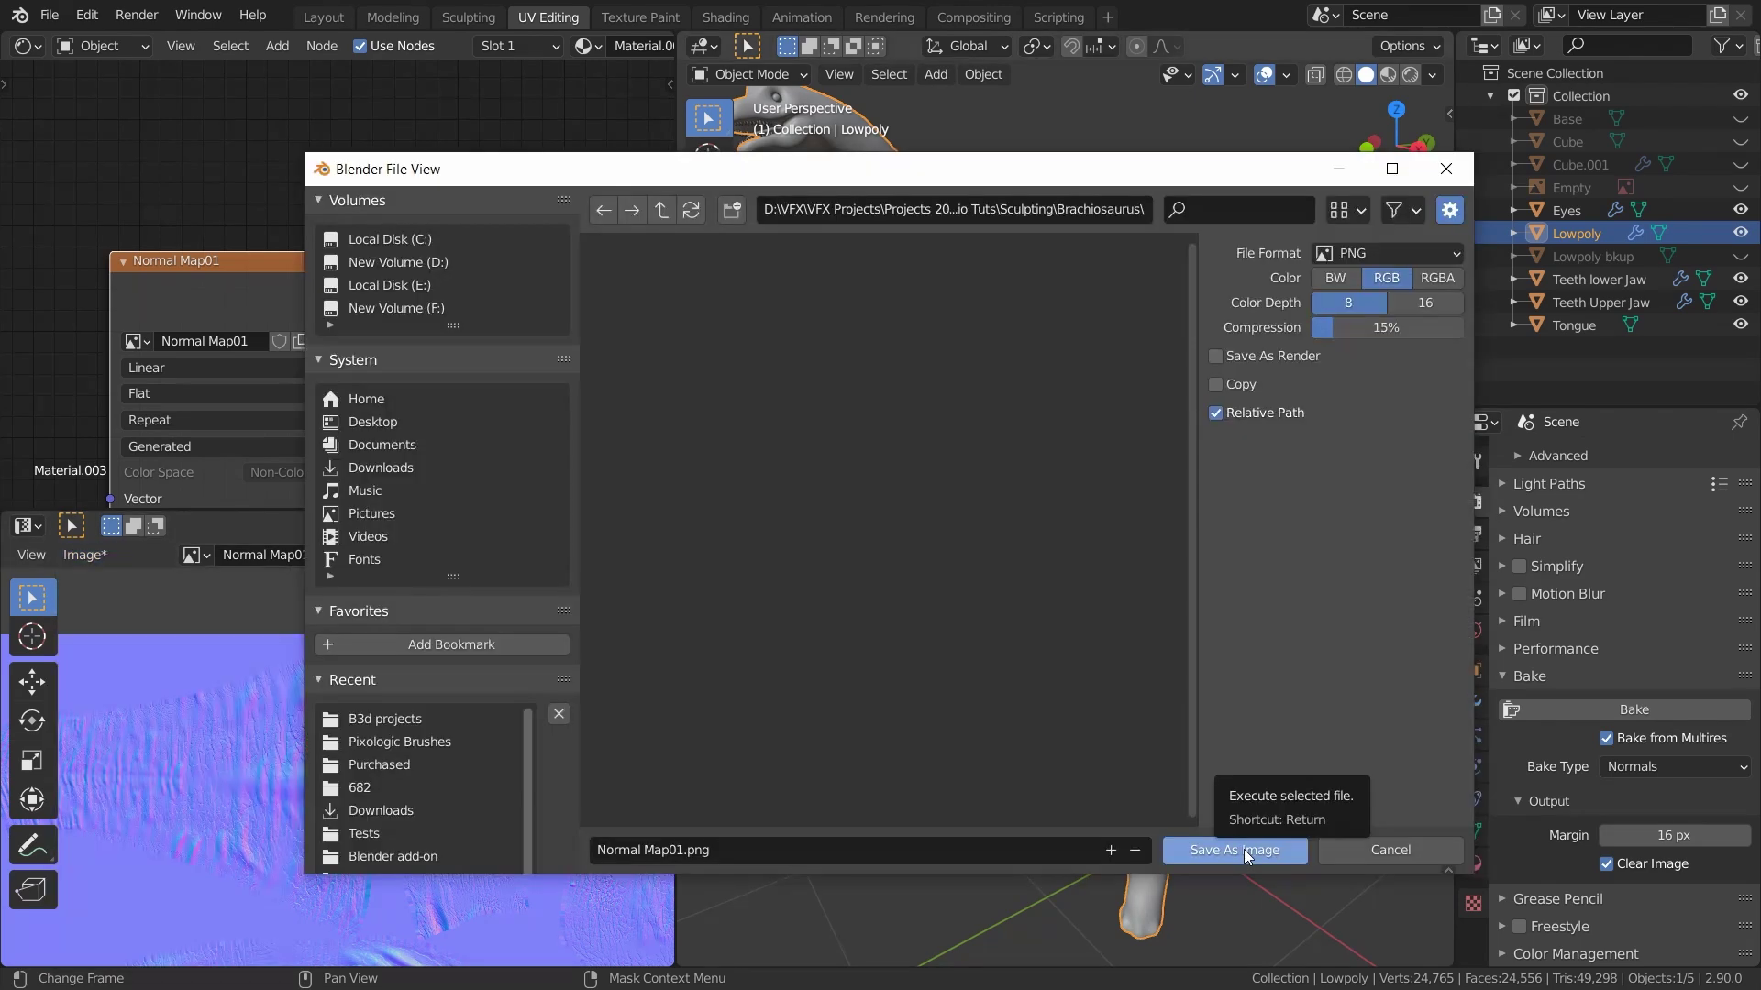
click(1244, 849)
Examine the Normal Map_02 image up close in a maximized image editor
key(ctrl+space)
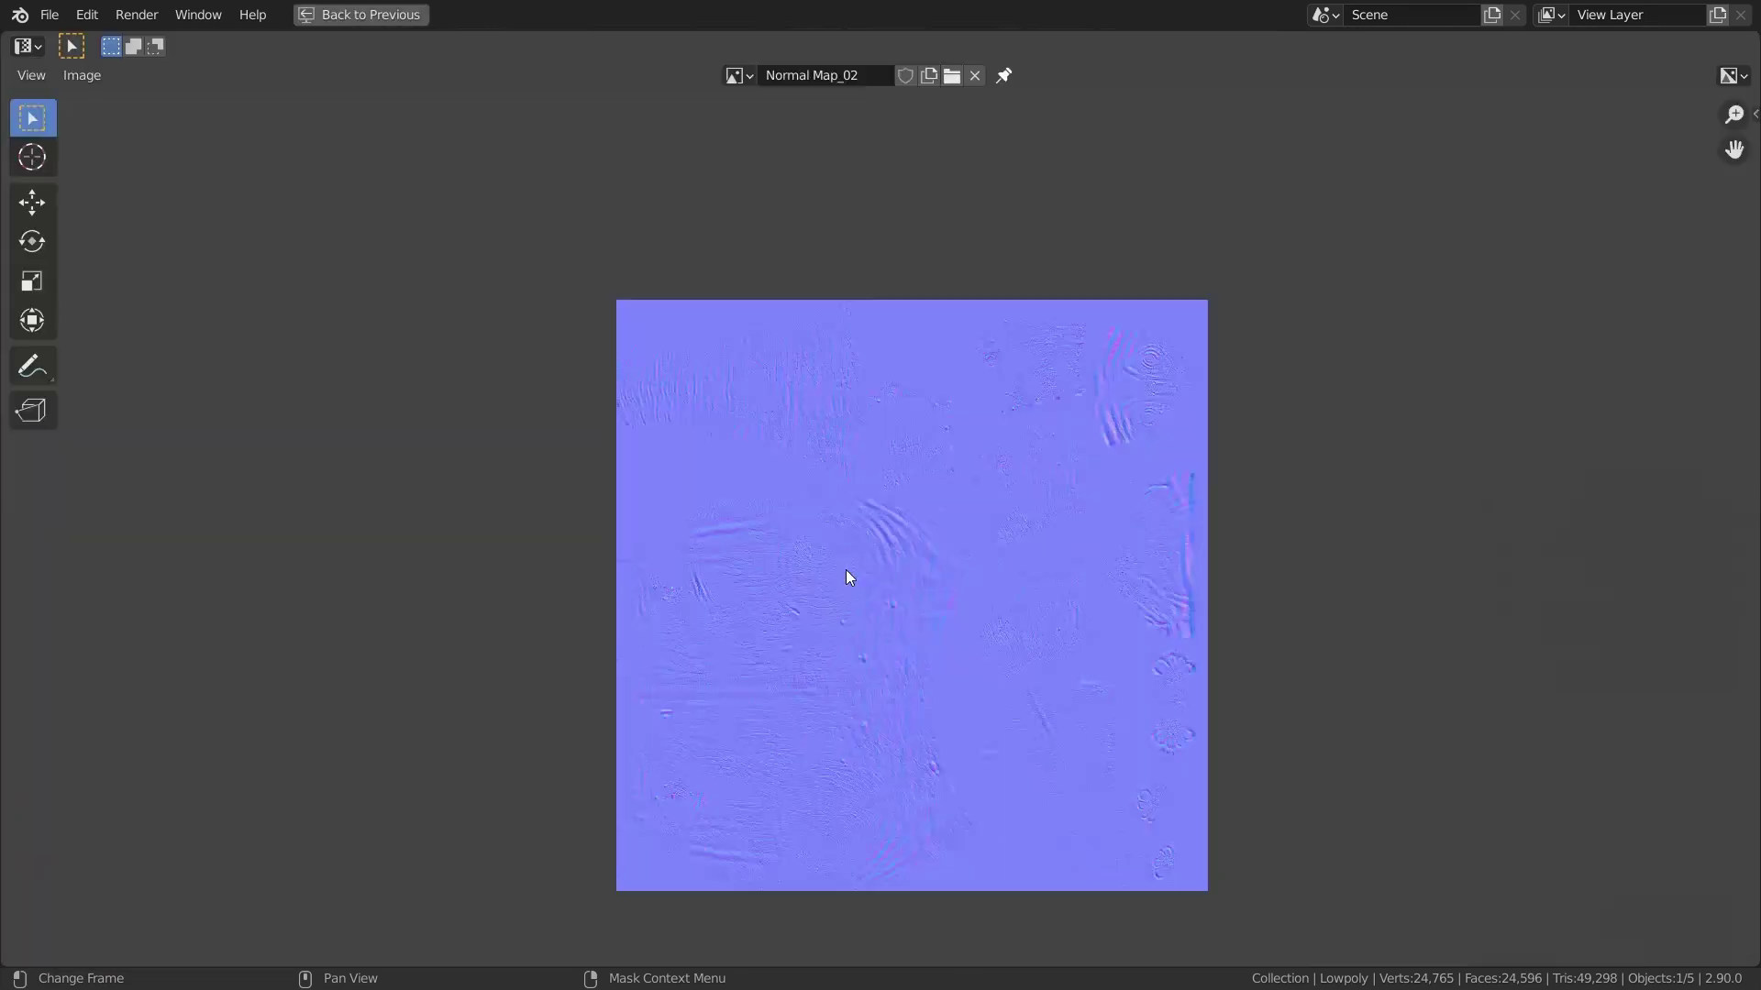
scroll(871, 578, up, 2)
scroll(866, 477, up, 2)
scroll(865, 477, up, 1)
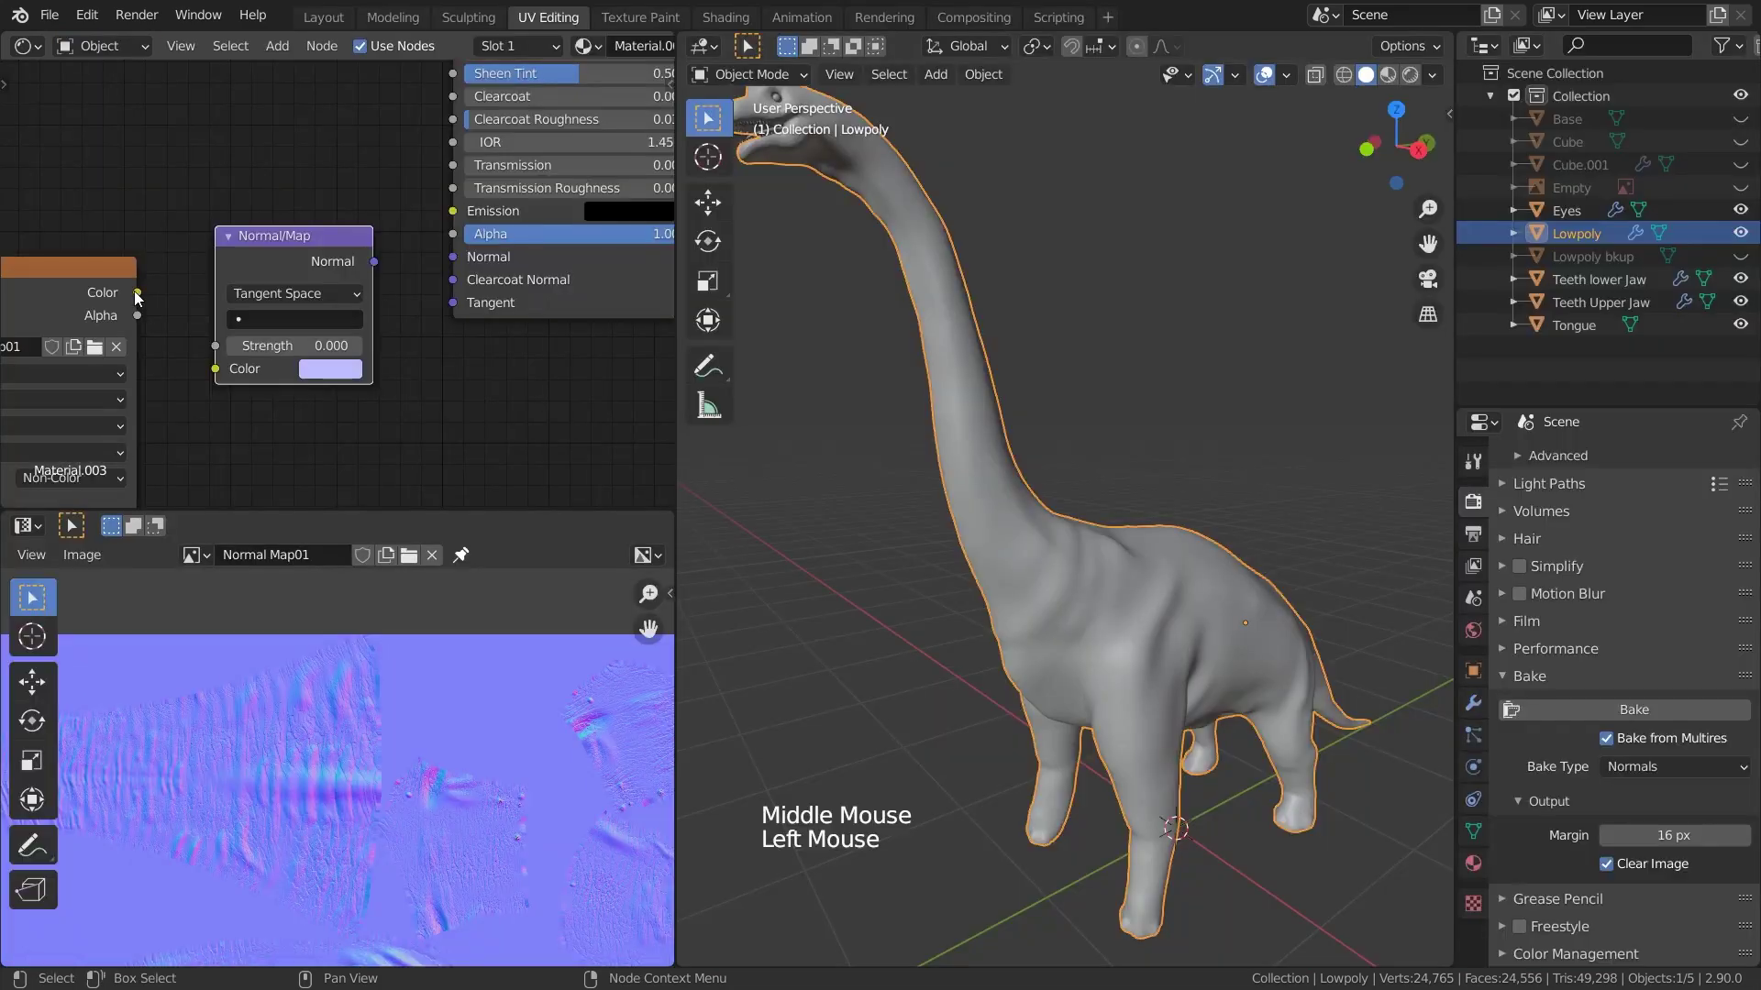
Connect the Normal Map01 color through the Normal Map node to the shader's Normal input and turn on Material Preview shading
drag(136, 292, 214, 371)
drag(374, 262, 452, 257)
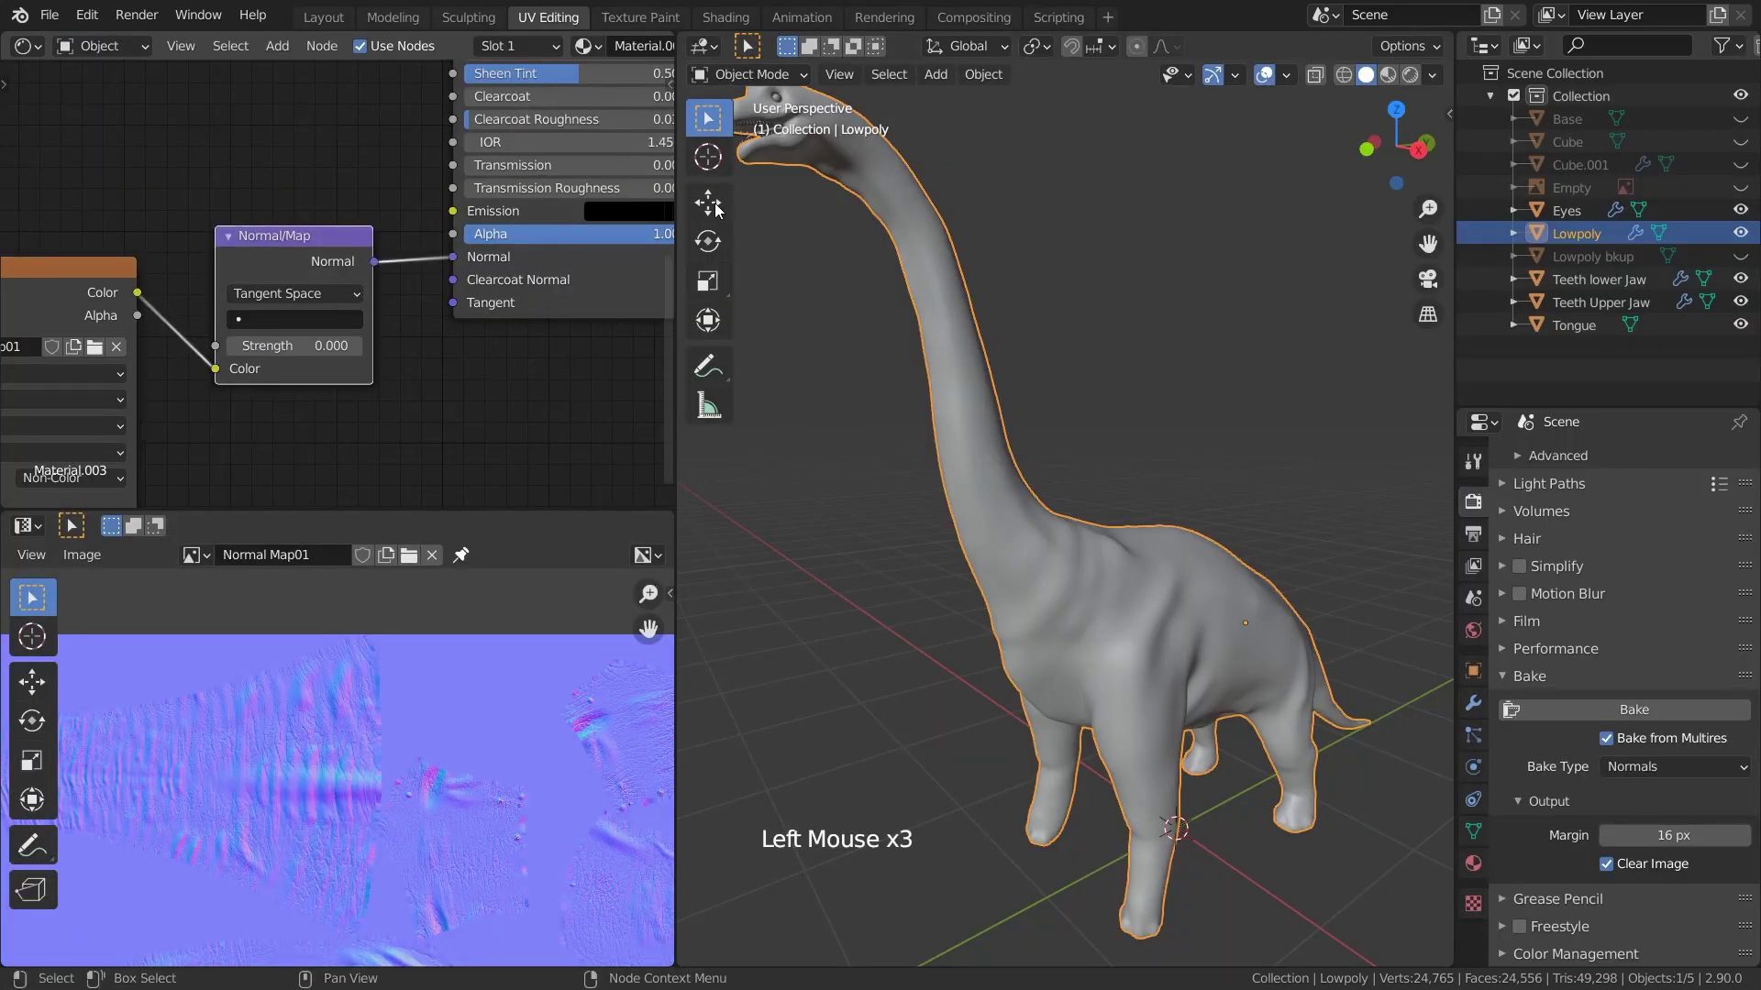
click(1388, 75)
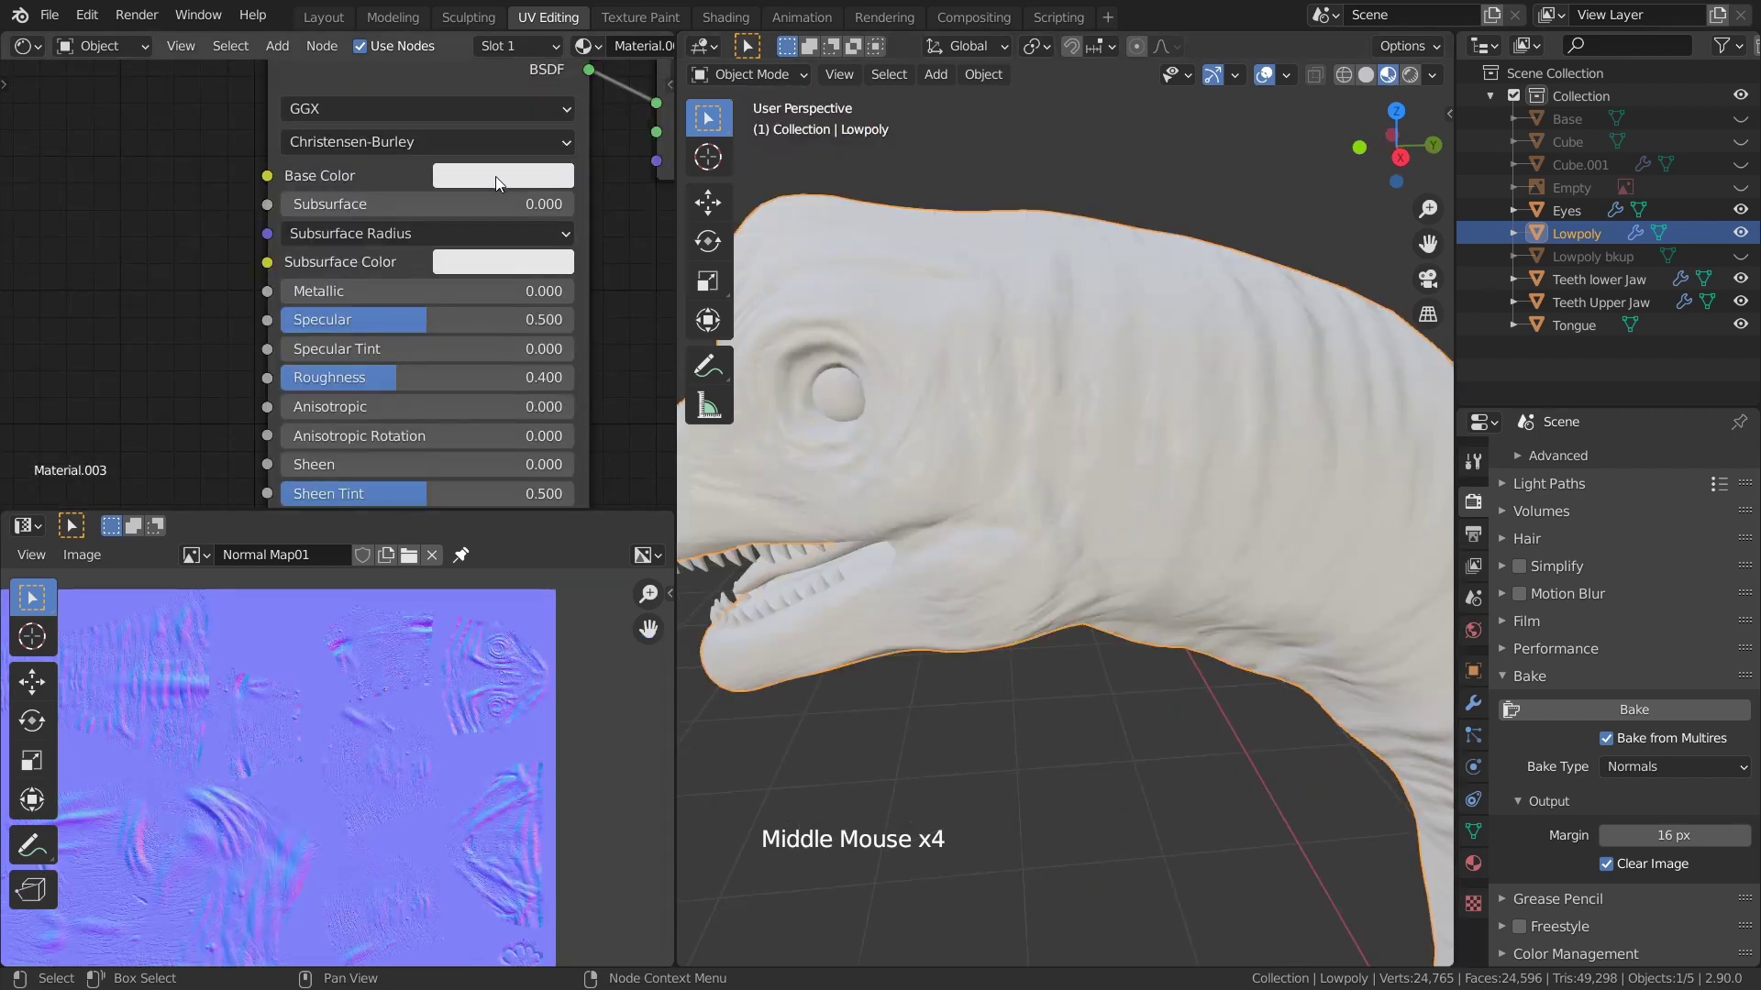
Darken the dinosaur material's base color to near black
click(496, 182)
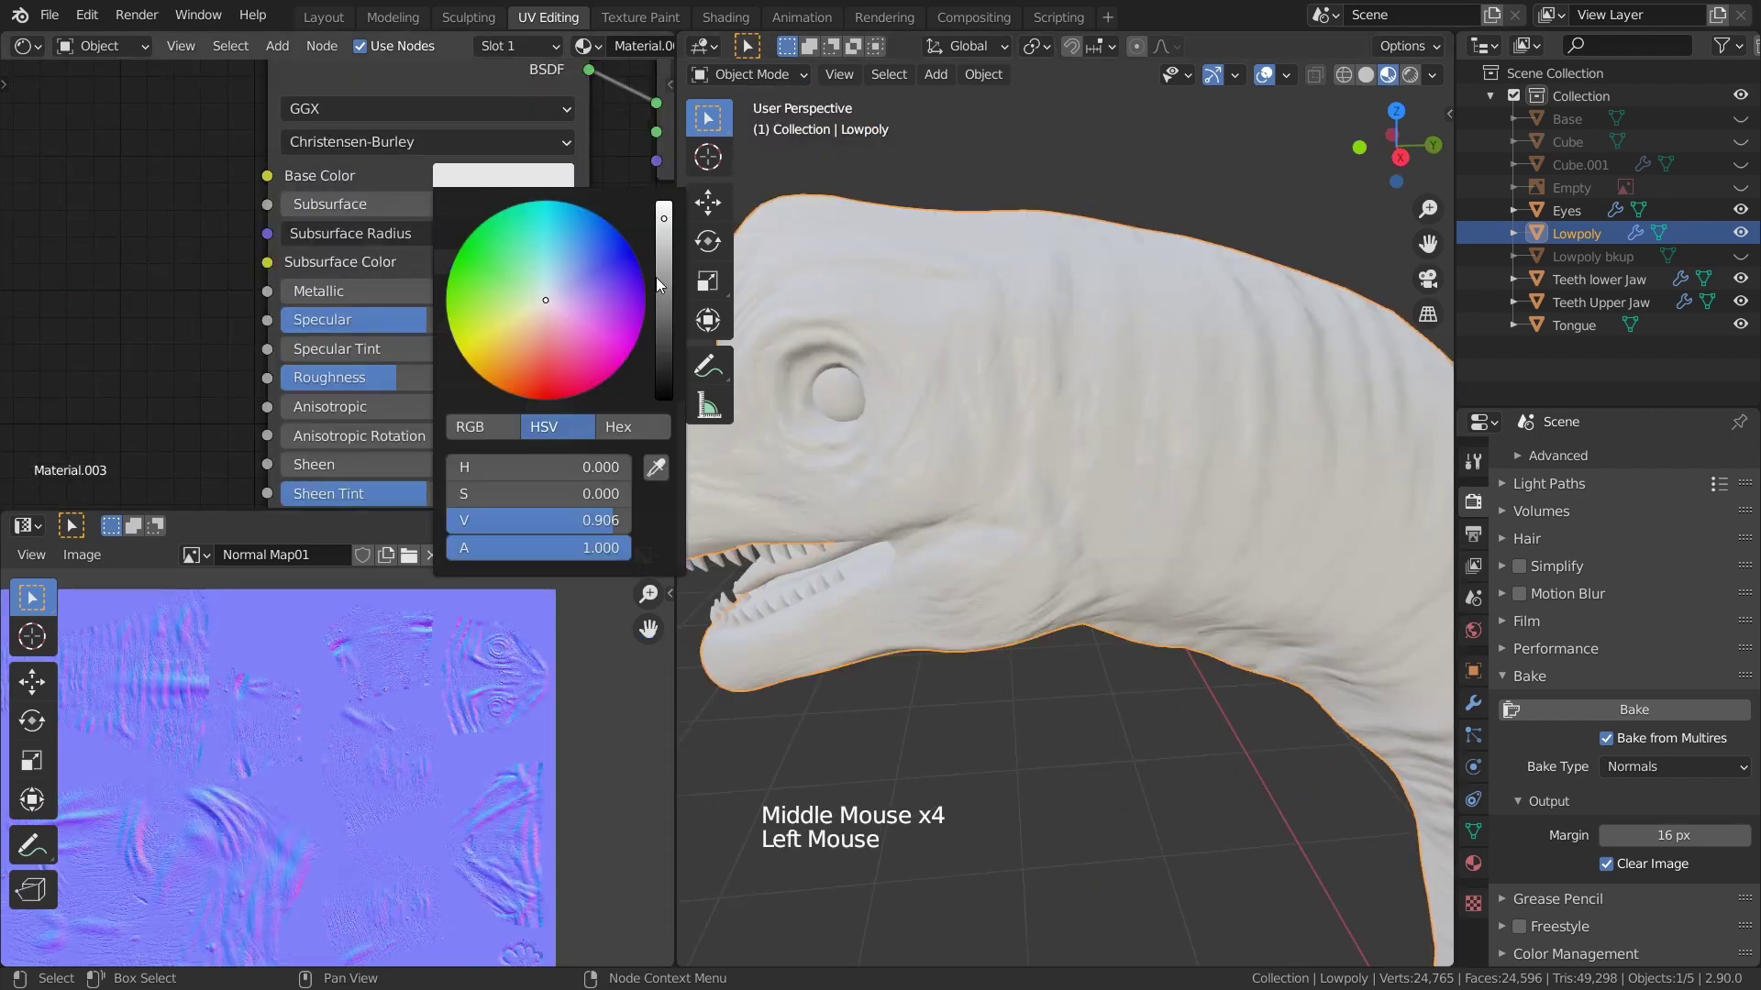
drag(659, 276, 663, 386)
Examine the normal-mapped skin detail on the dinosaur's head and neck from several angles
middle_drag(1046, 532, 1449, 463)
scroll(1072, 447, down, 4)
scroll(268, 590, up, 3)
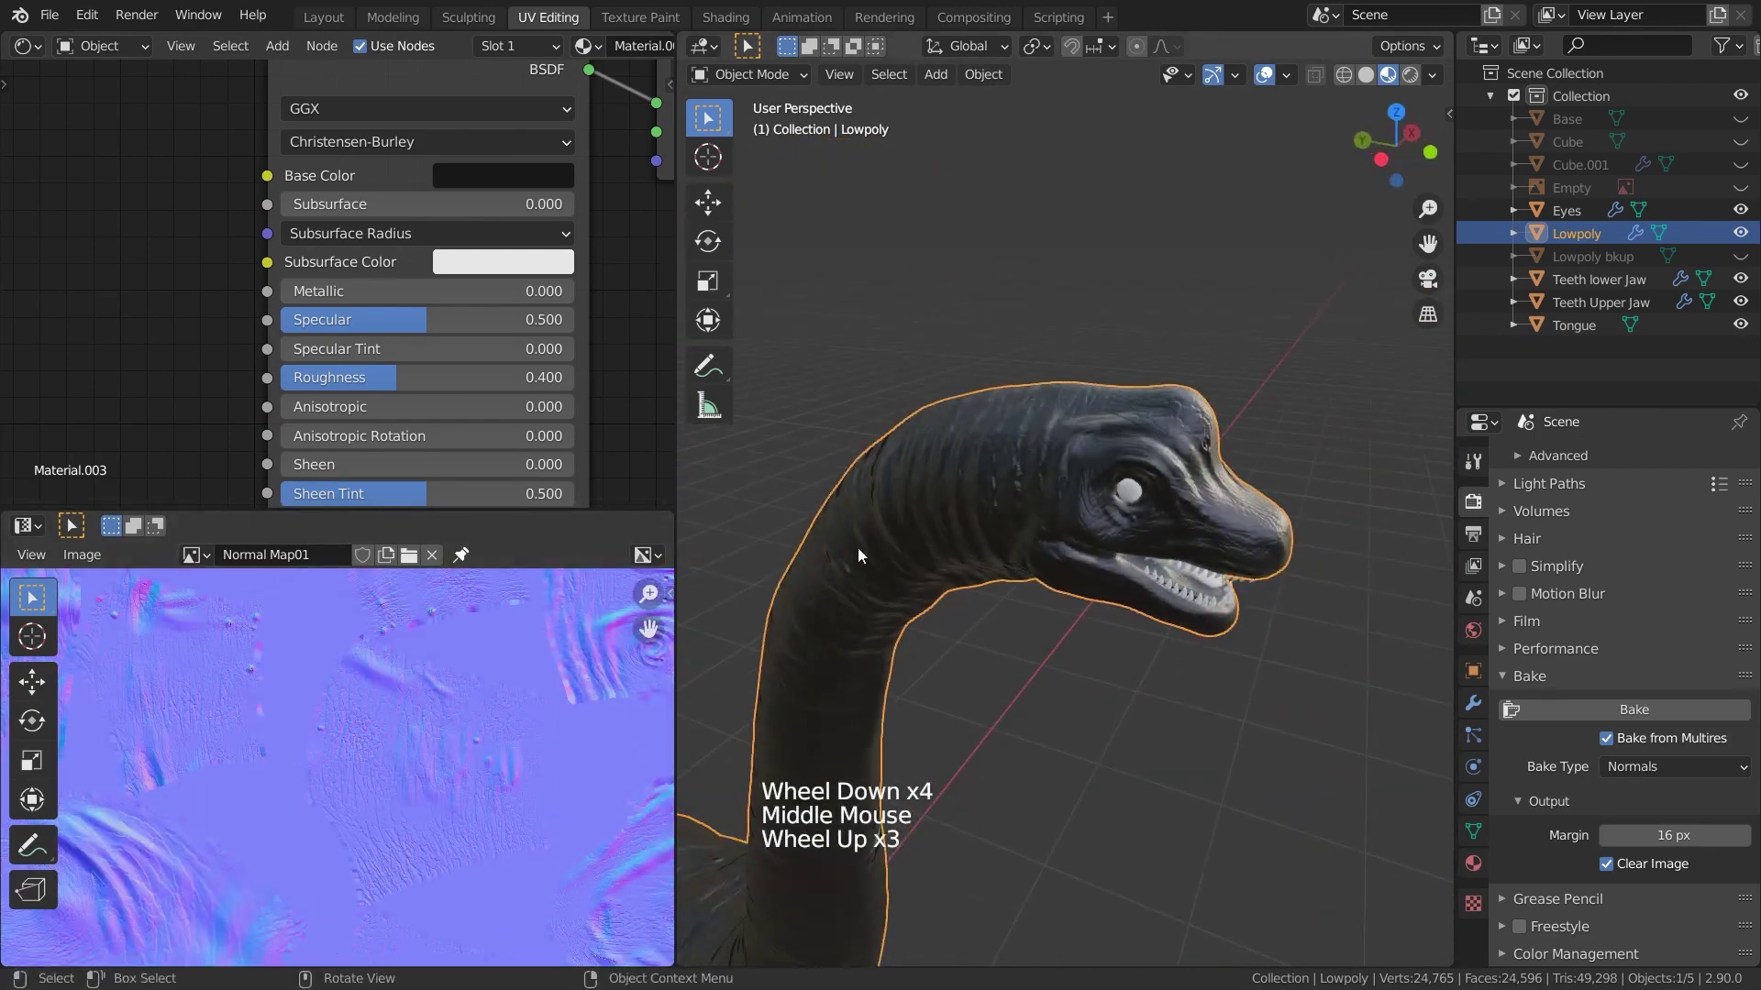
scroll(1066, 470, up, 2)
middle_drag(856, 548, 1147, 541)
scroll(1059, 449, up, 1)
scroll(1066, 436, up, 1)
scroll(1200, 532, down, 4)
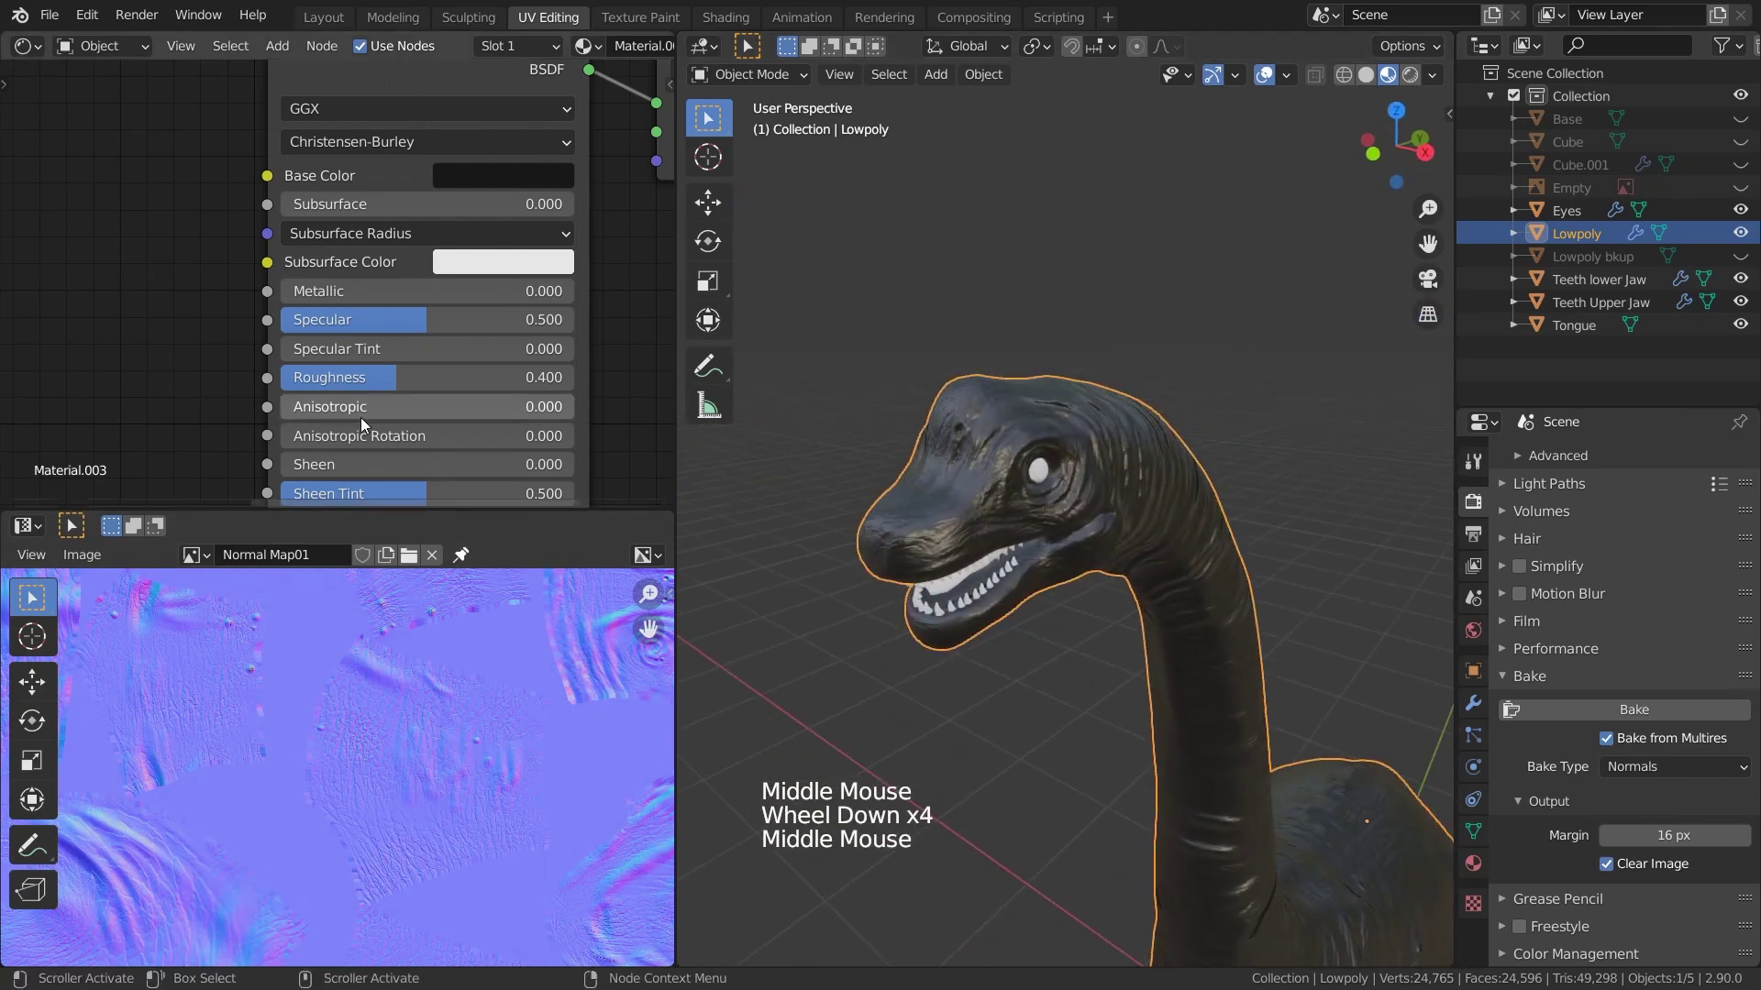
Switch to the Layout workspace
click(323, 17)
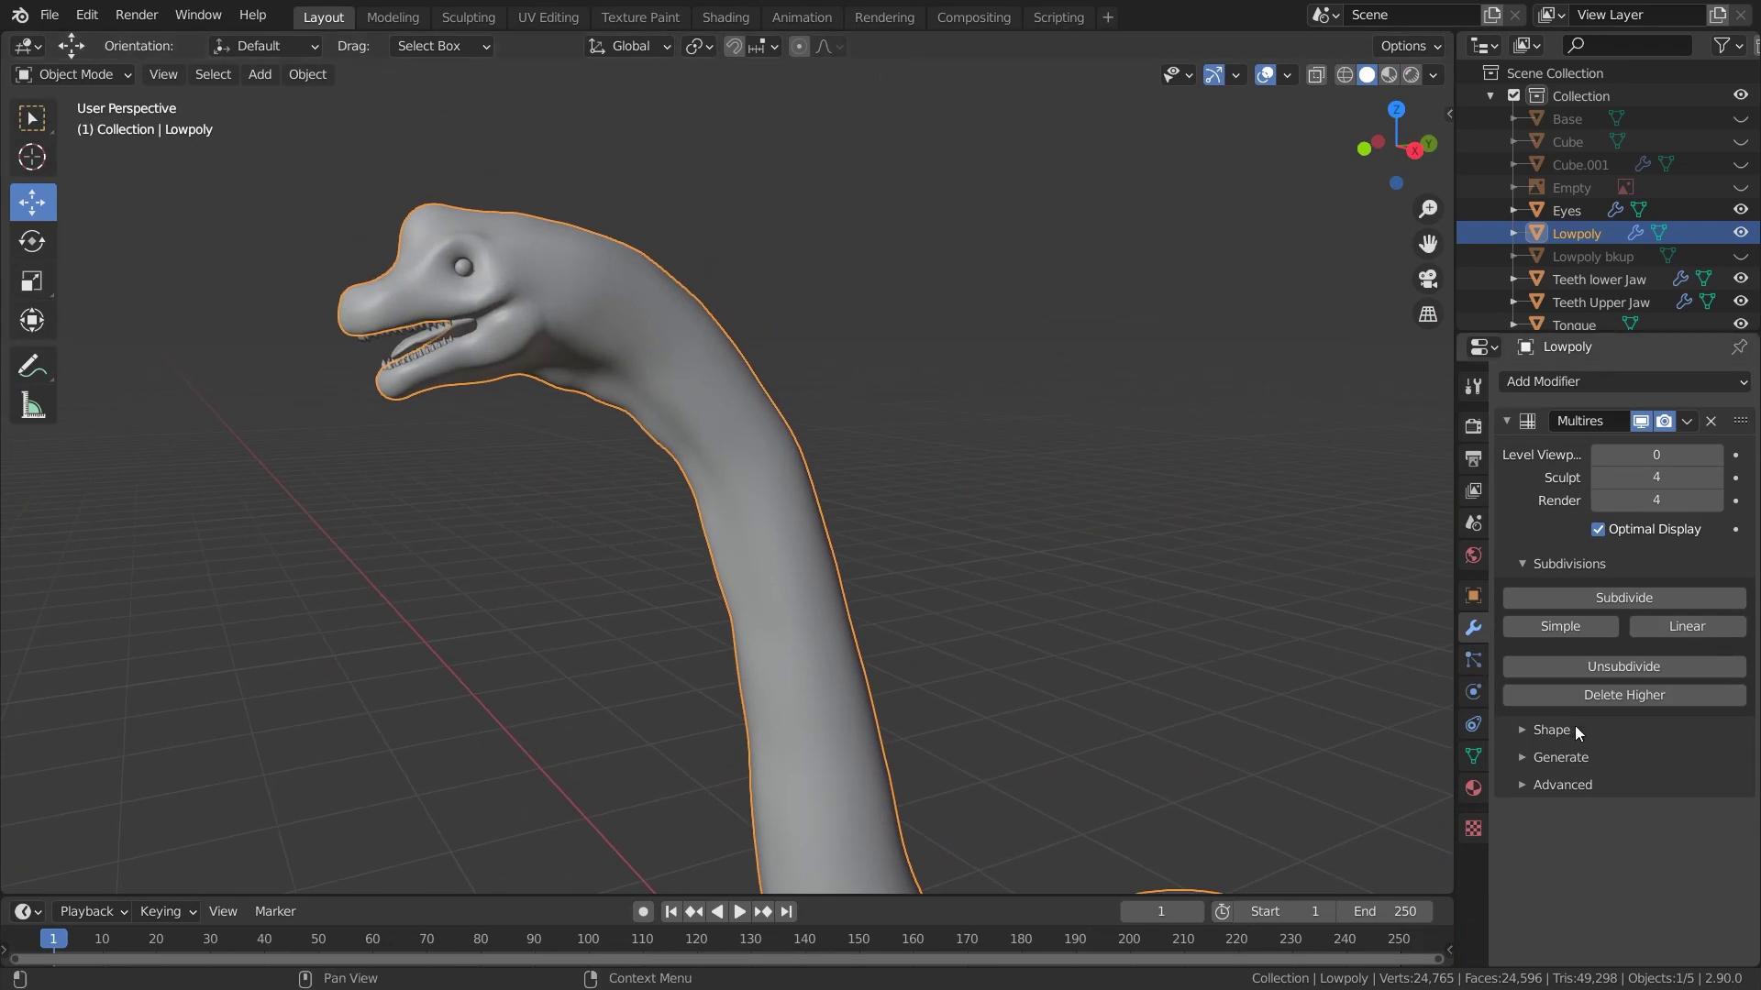
Apply the Multires sculpt to the base mesh at viewport level 4 and return the viewport level to 0
click(1552, 730)
key(ctrl+4)
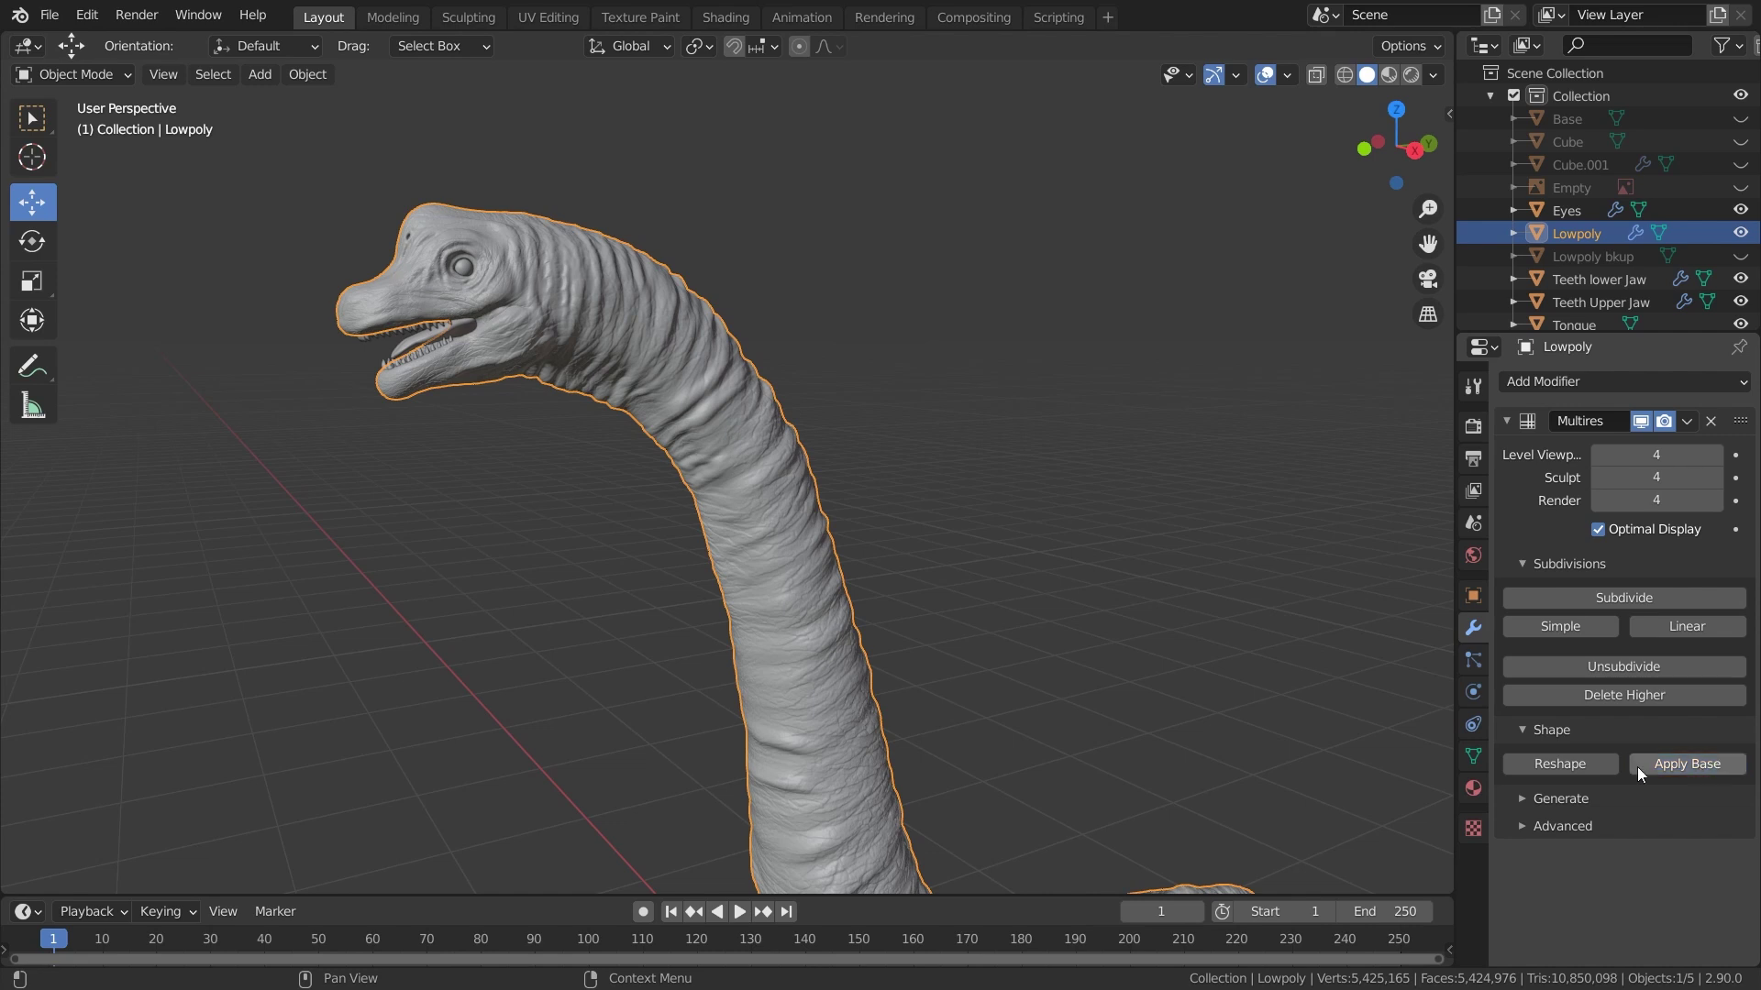
scroll(508, 379, up, 2)
shift+middle_drag(416, 305, 741, 449)
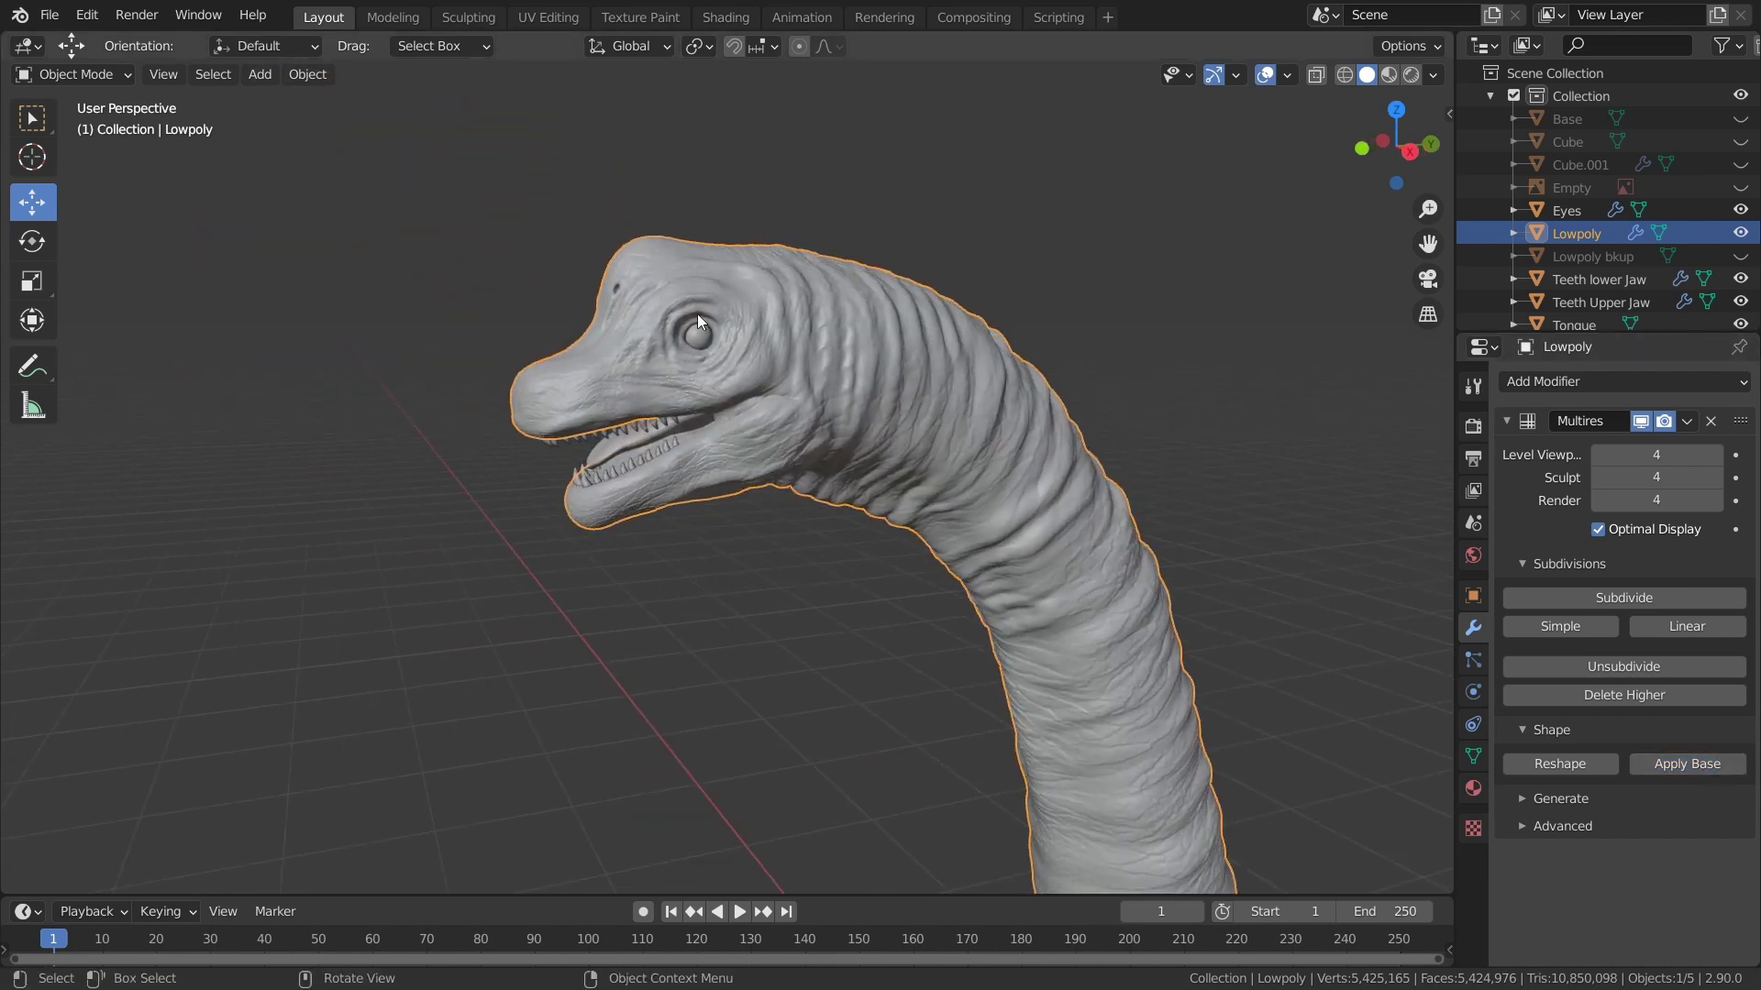
scroll(697, 314, up, 1)
middle_drag(732, 295, 769, 314)
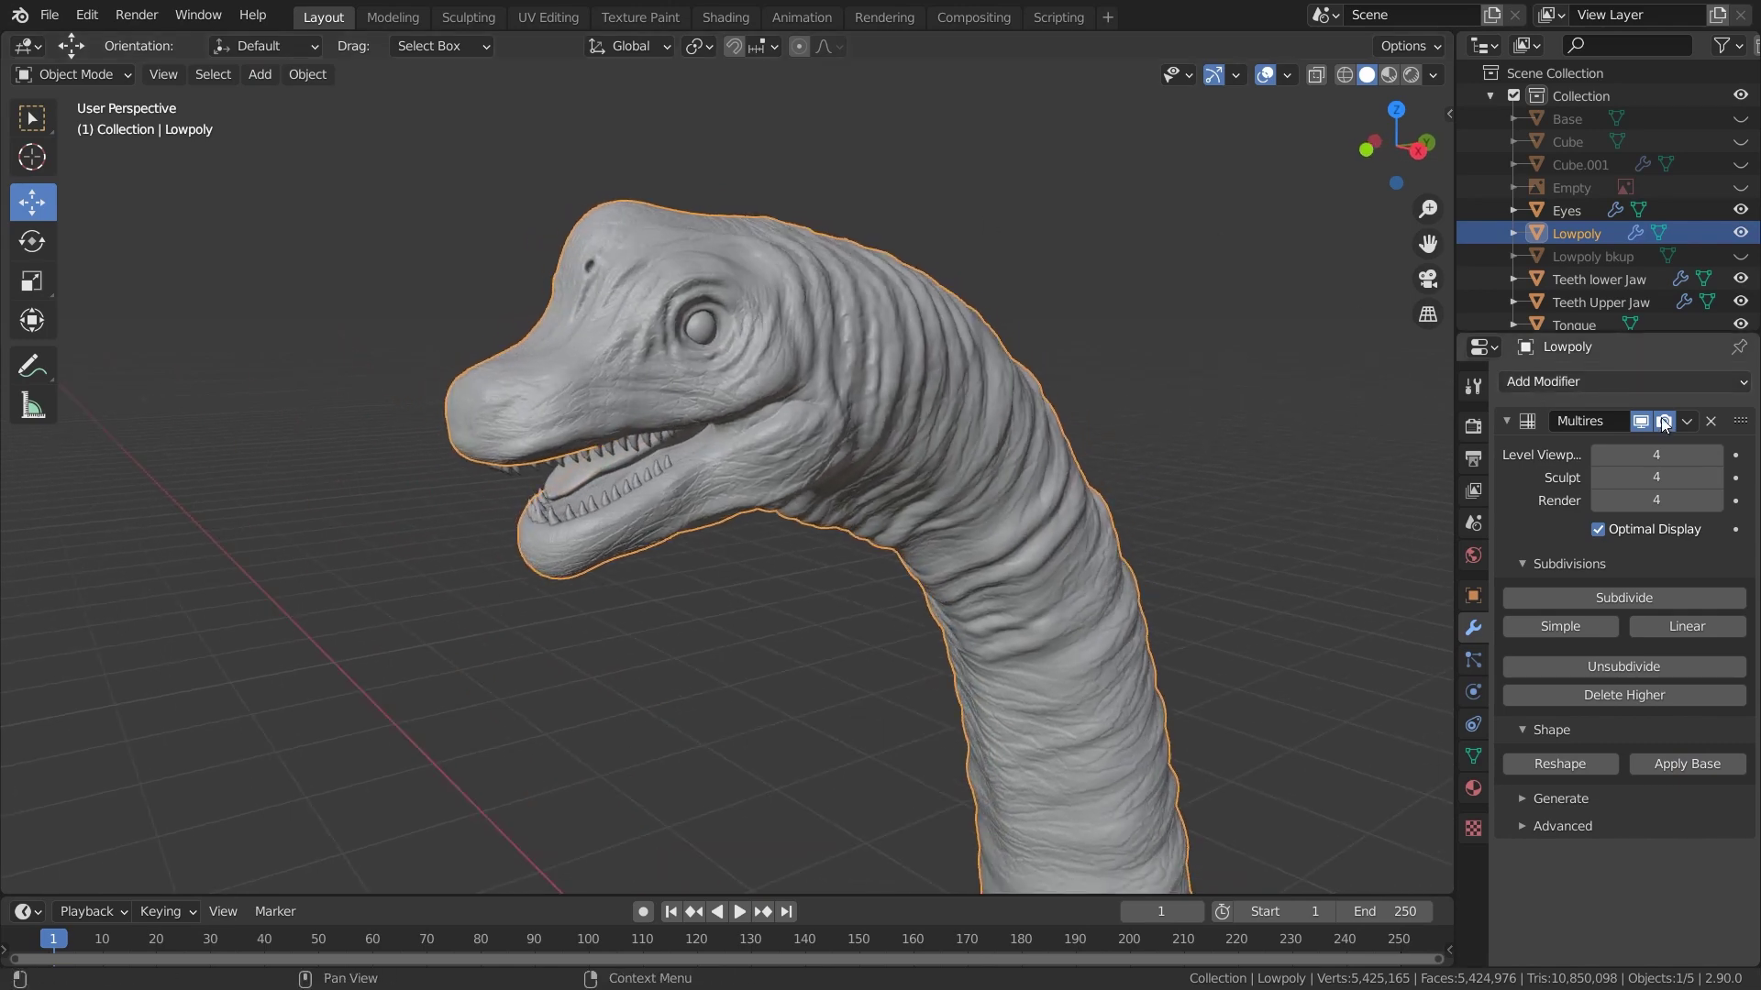
key(Return)
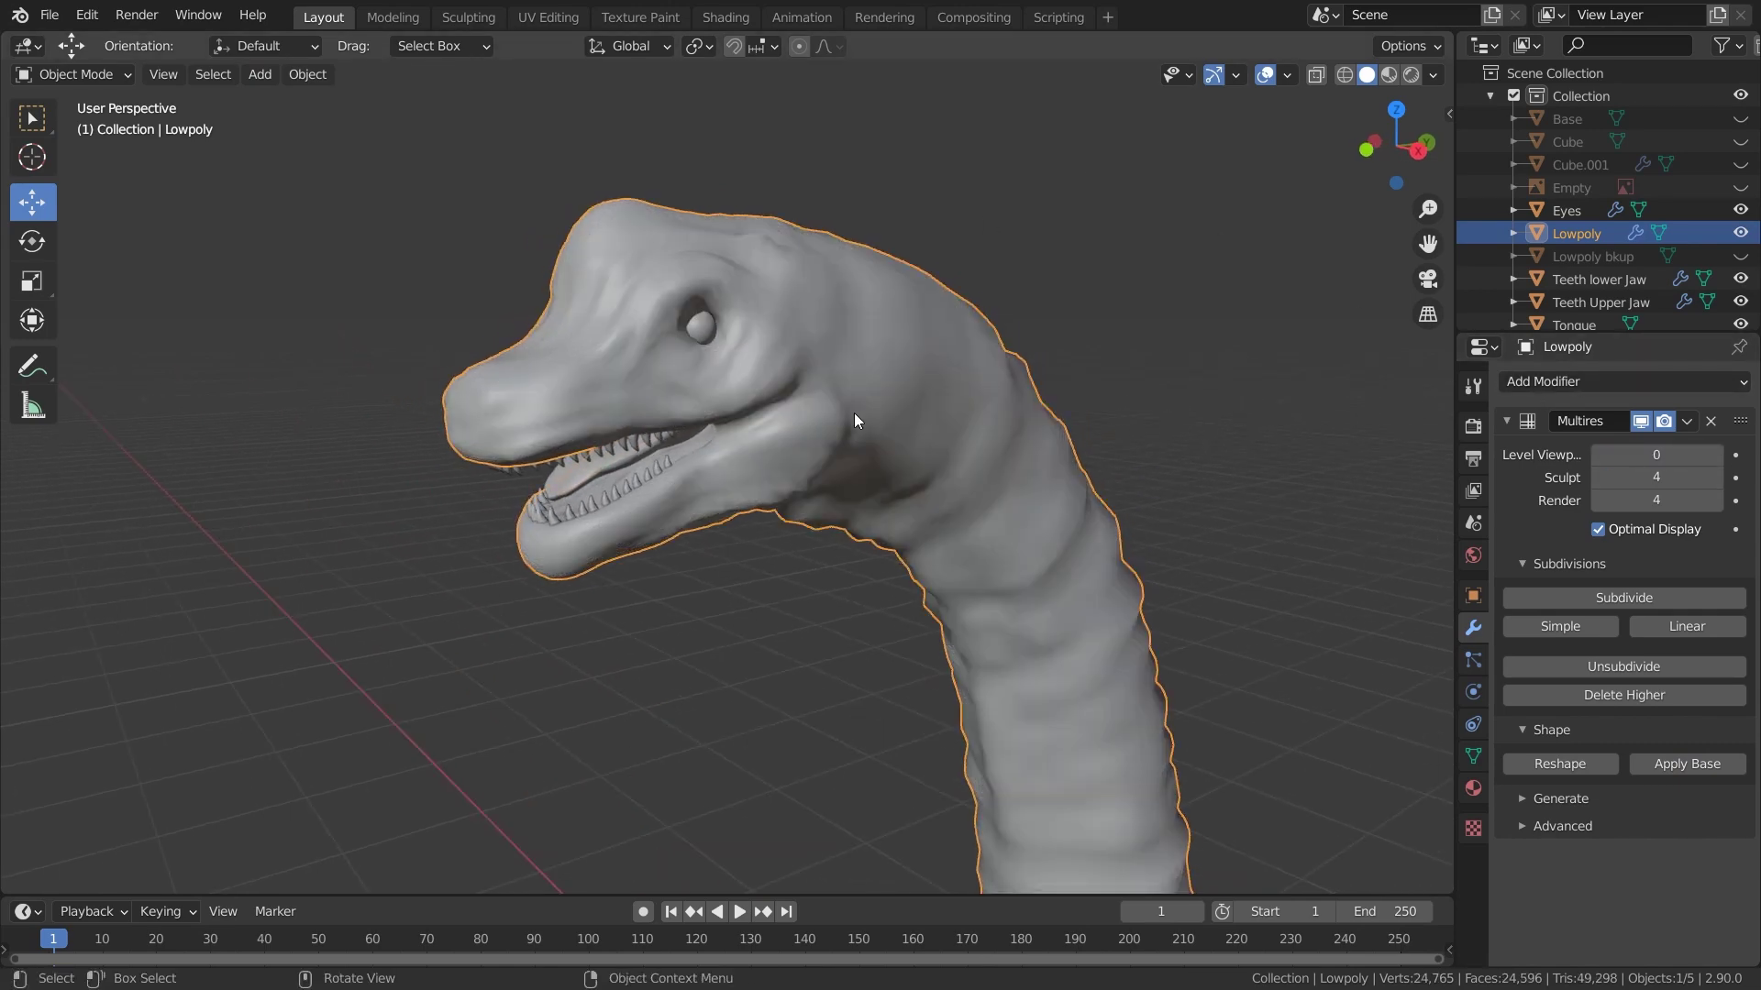
mouse_move(854, 415)
middle_down()
mouse_move(815, 414)
mouse_move(767, 369)
mouse_move(826, 371)
mouse_move(902, 426)
mouse_move(948, 427)
mouse_move(871, 428)
mouse_move(851, 388)
middle_up()
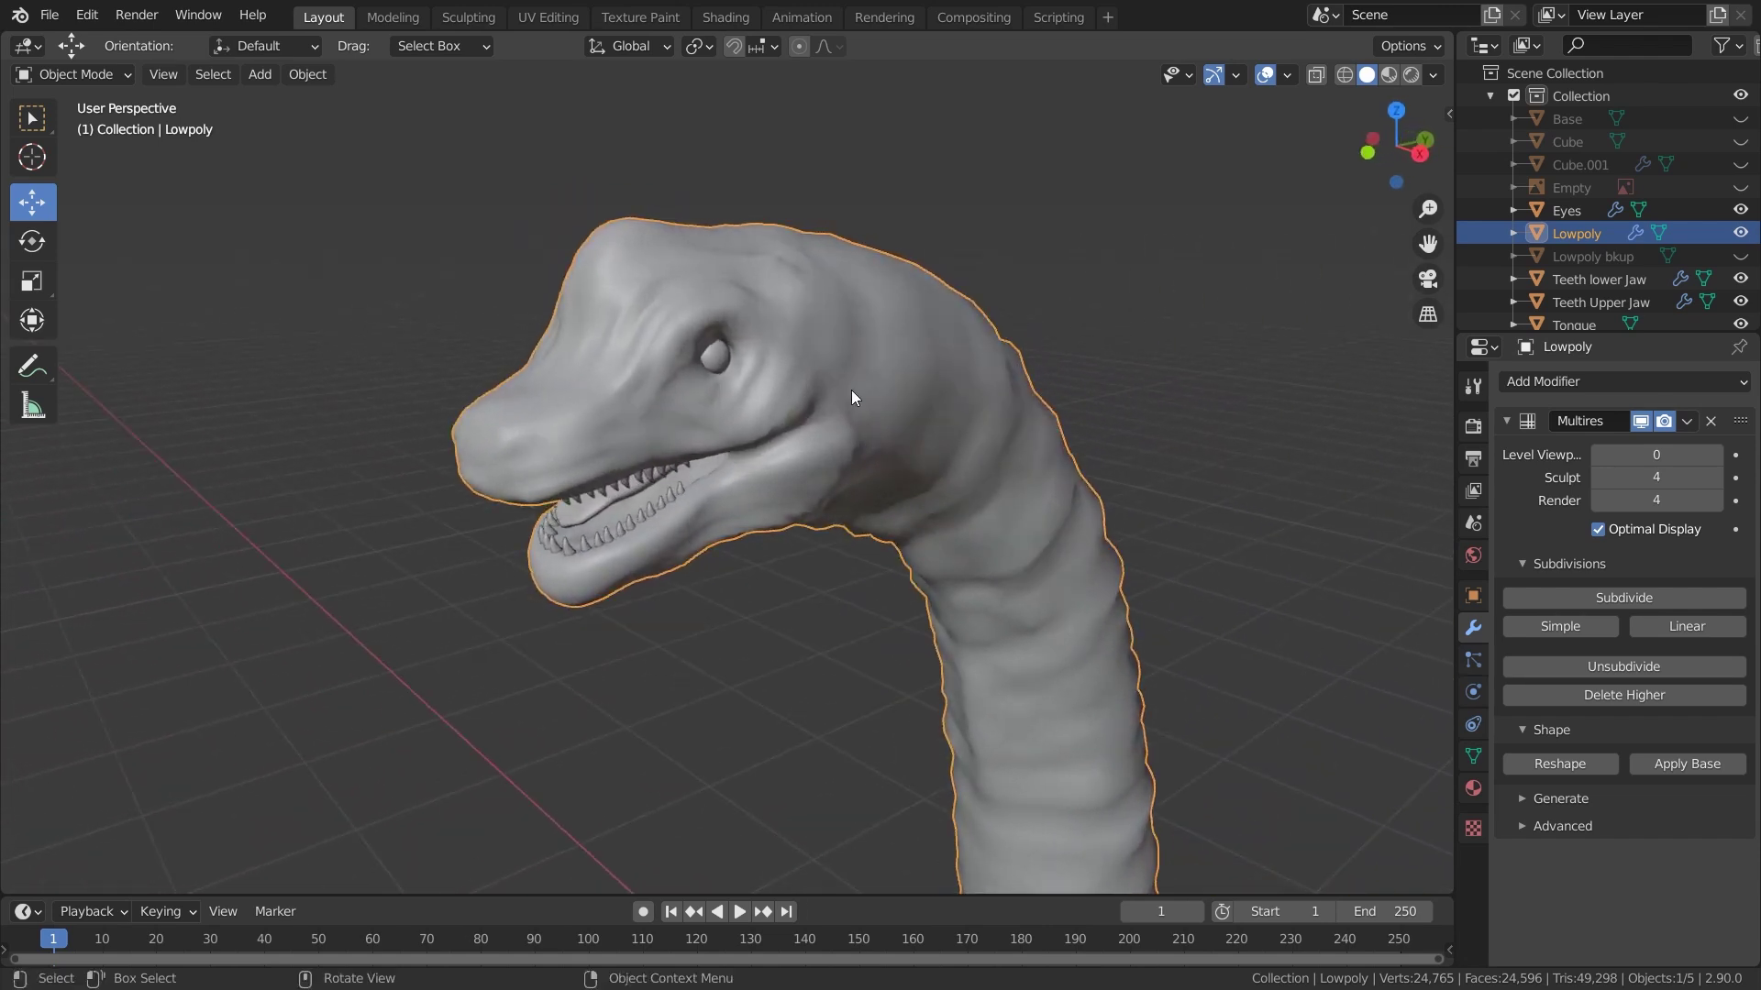
Run the Make Planar Faces cleanup on the whole Lowpoly mesh with factor 1.000 and 1 iteration
key(Tab)
click(377, 75)
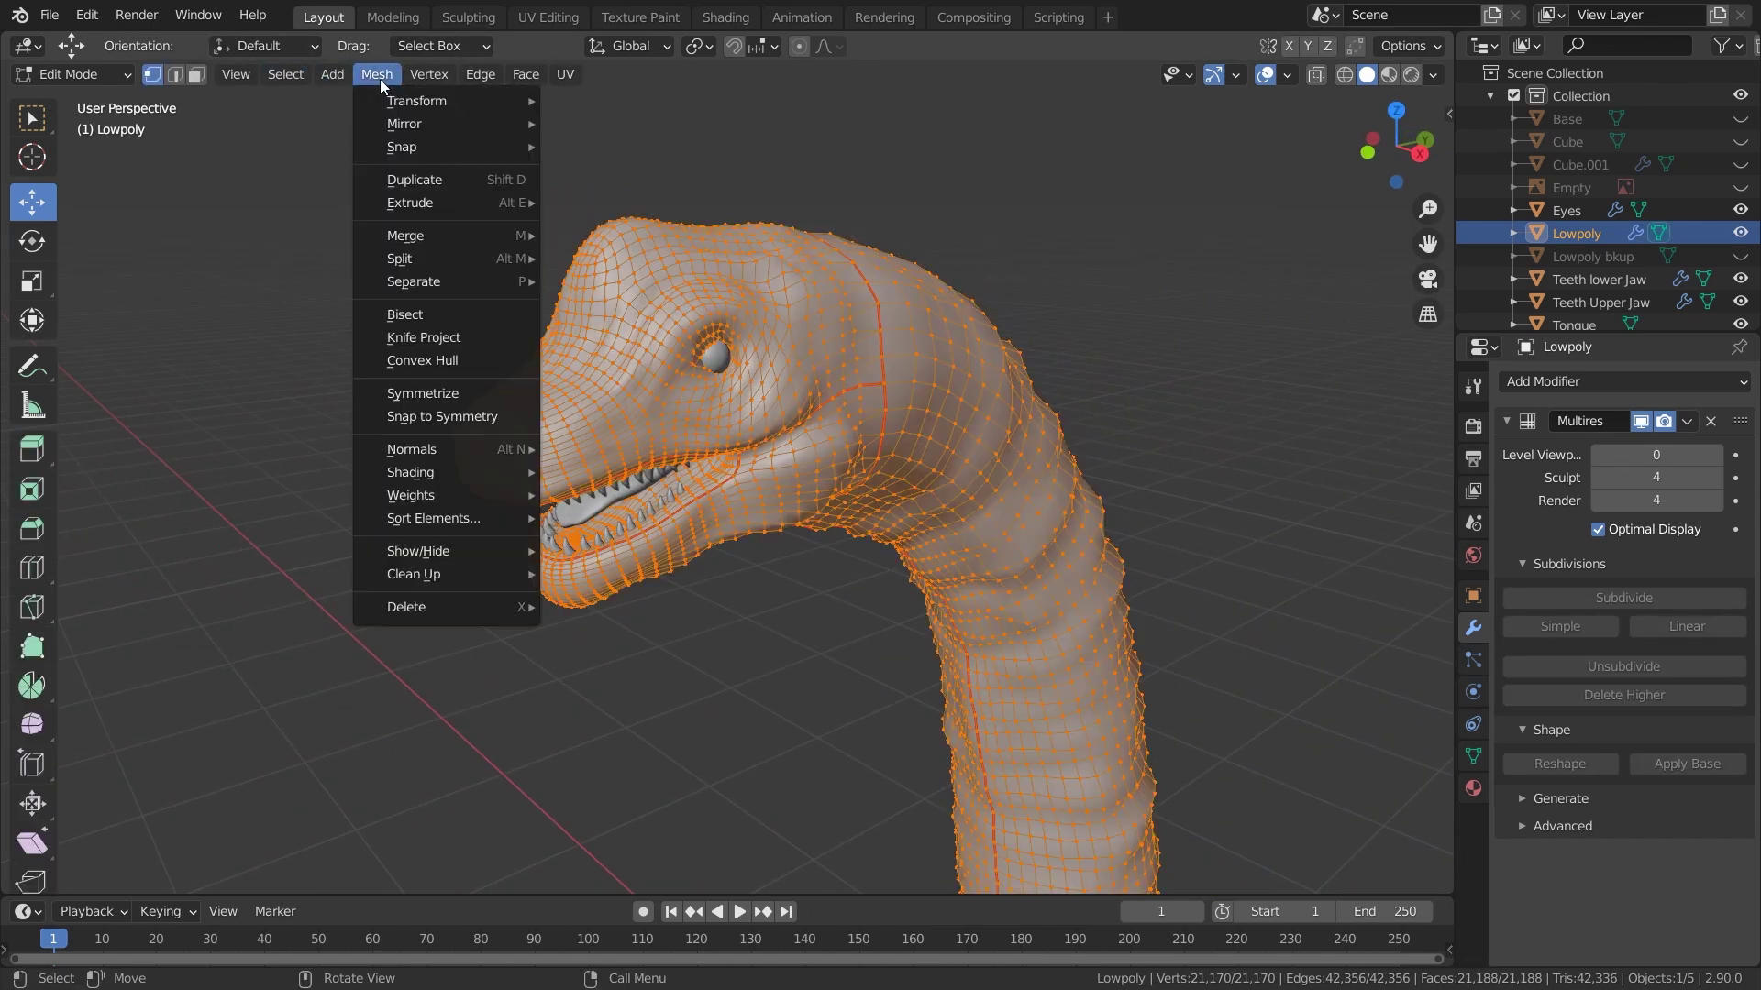
mouse_move(500, 574)
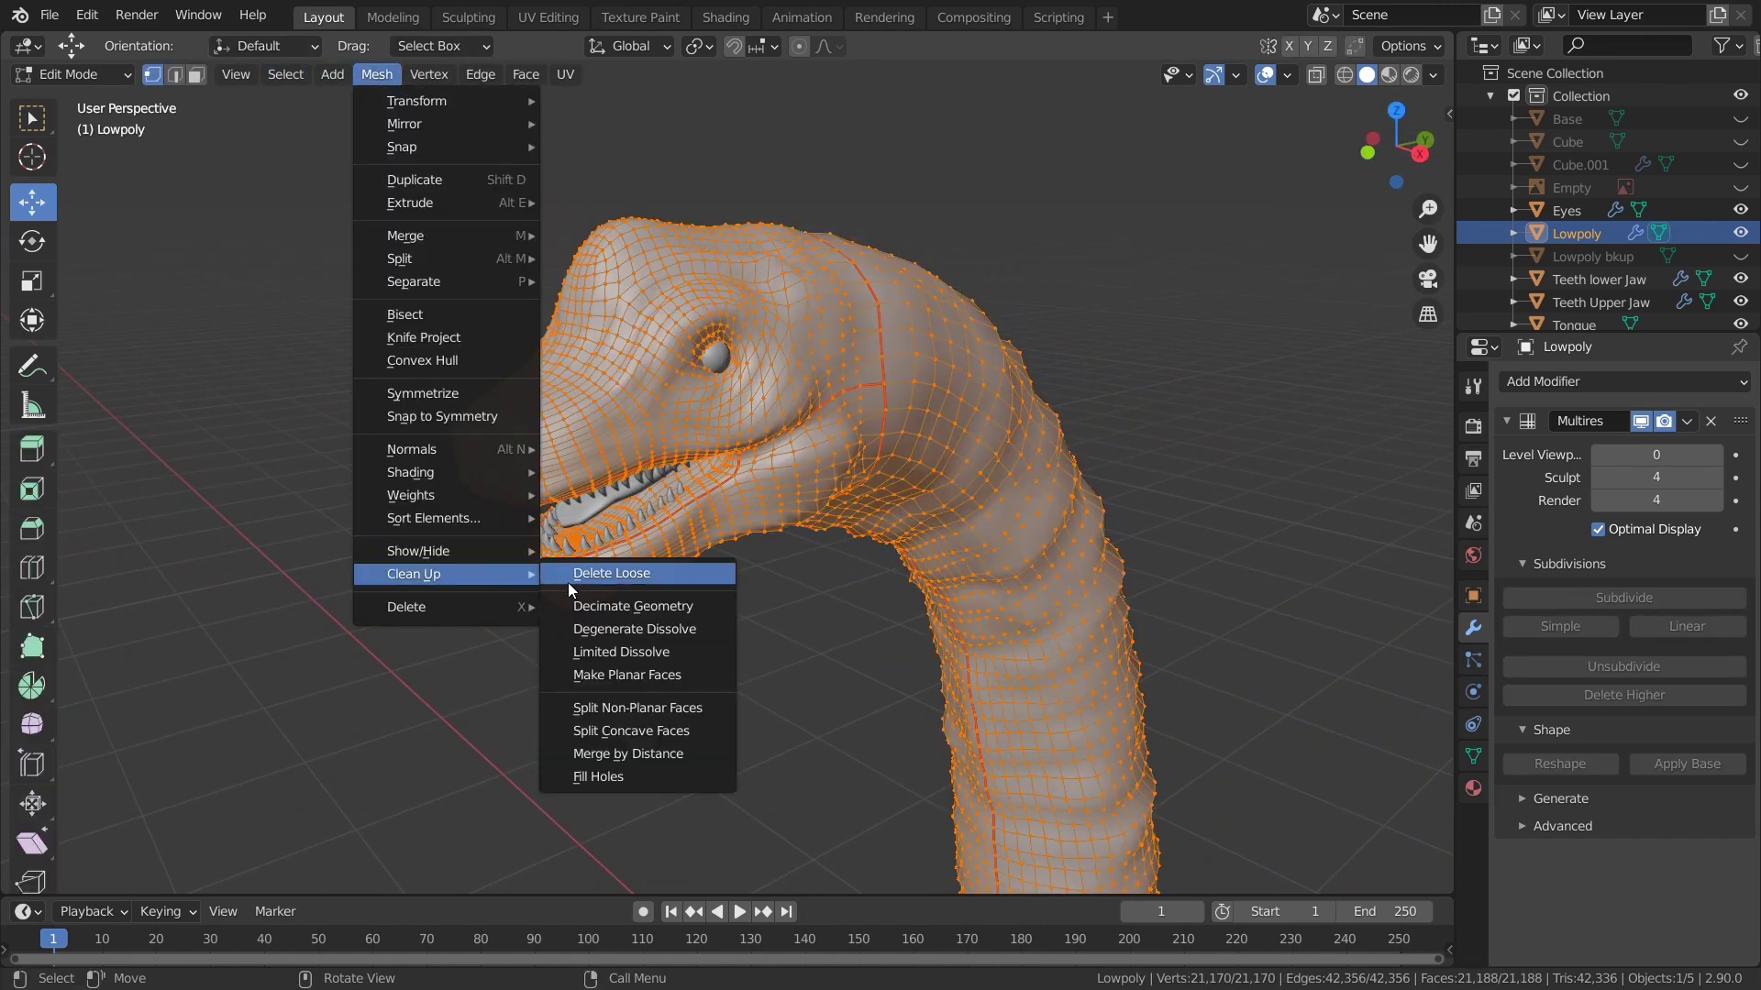
click(645, 674)
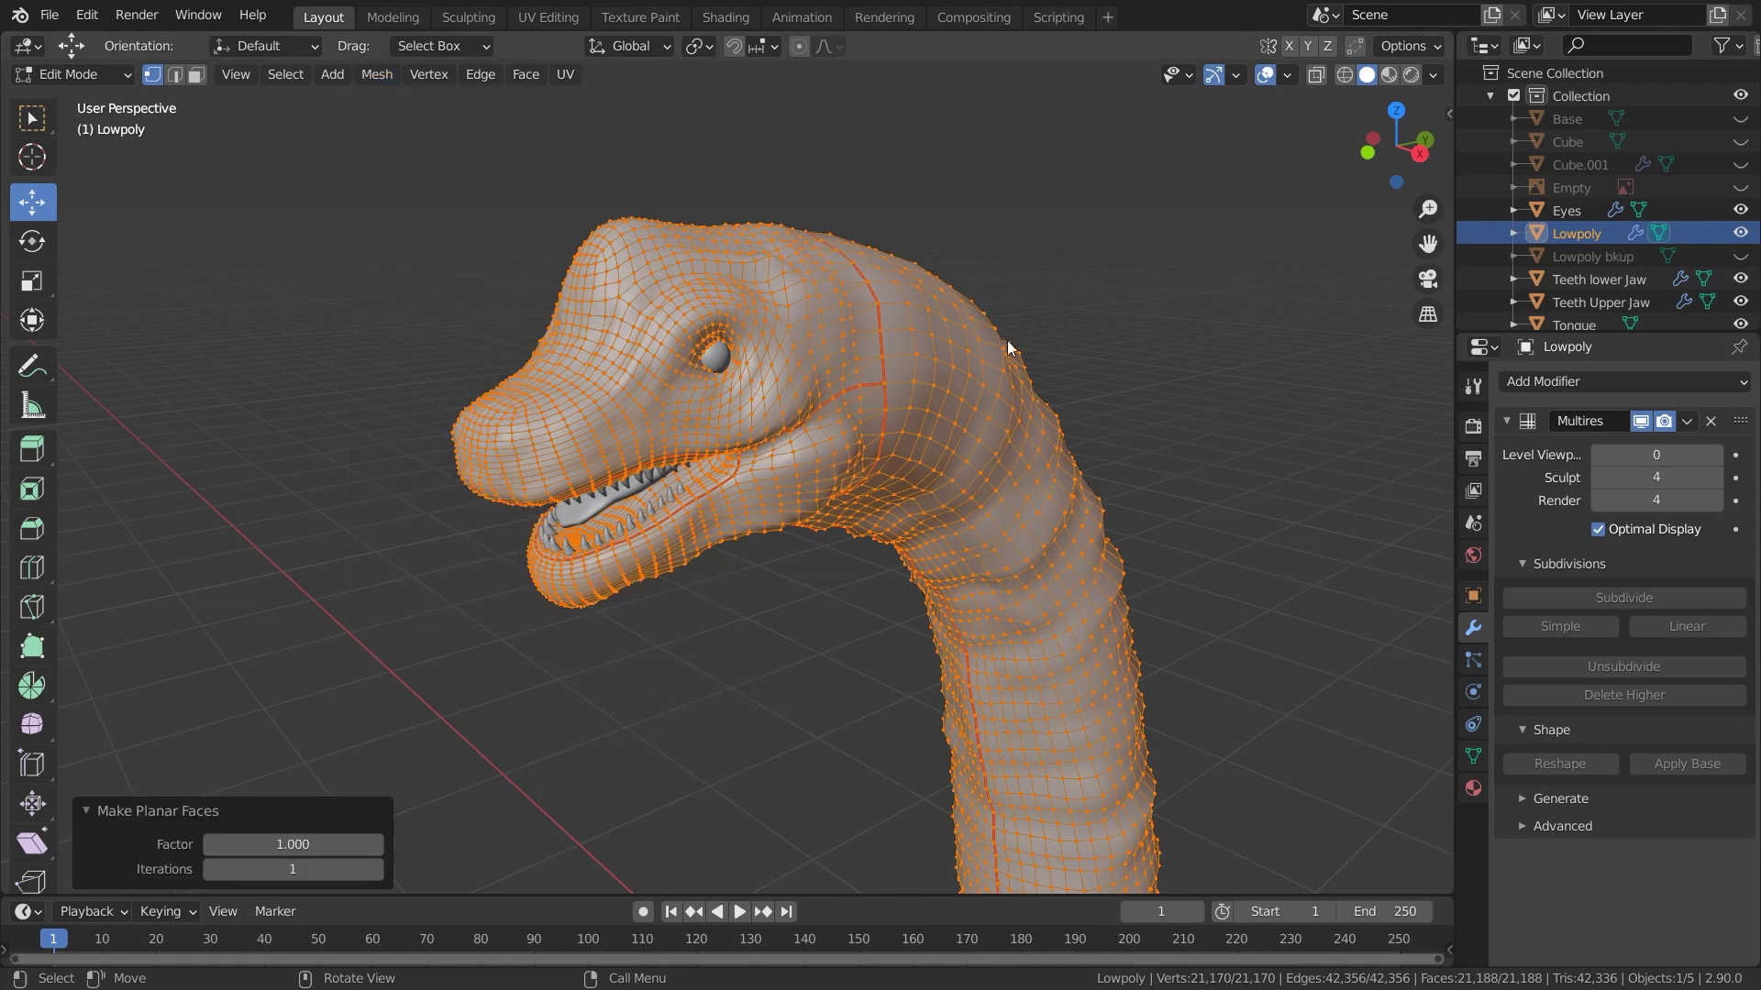
key(Tab)
Create a blank 4096 × 4096 px image named Normal Map_02 without alpha
scroll(1107, 332, down, 5)
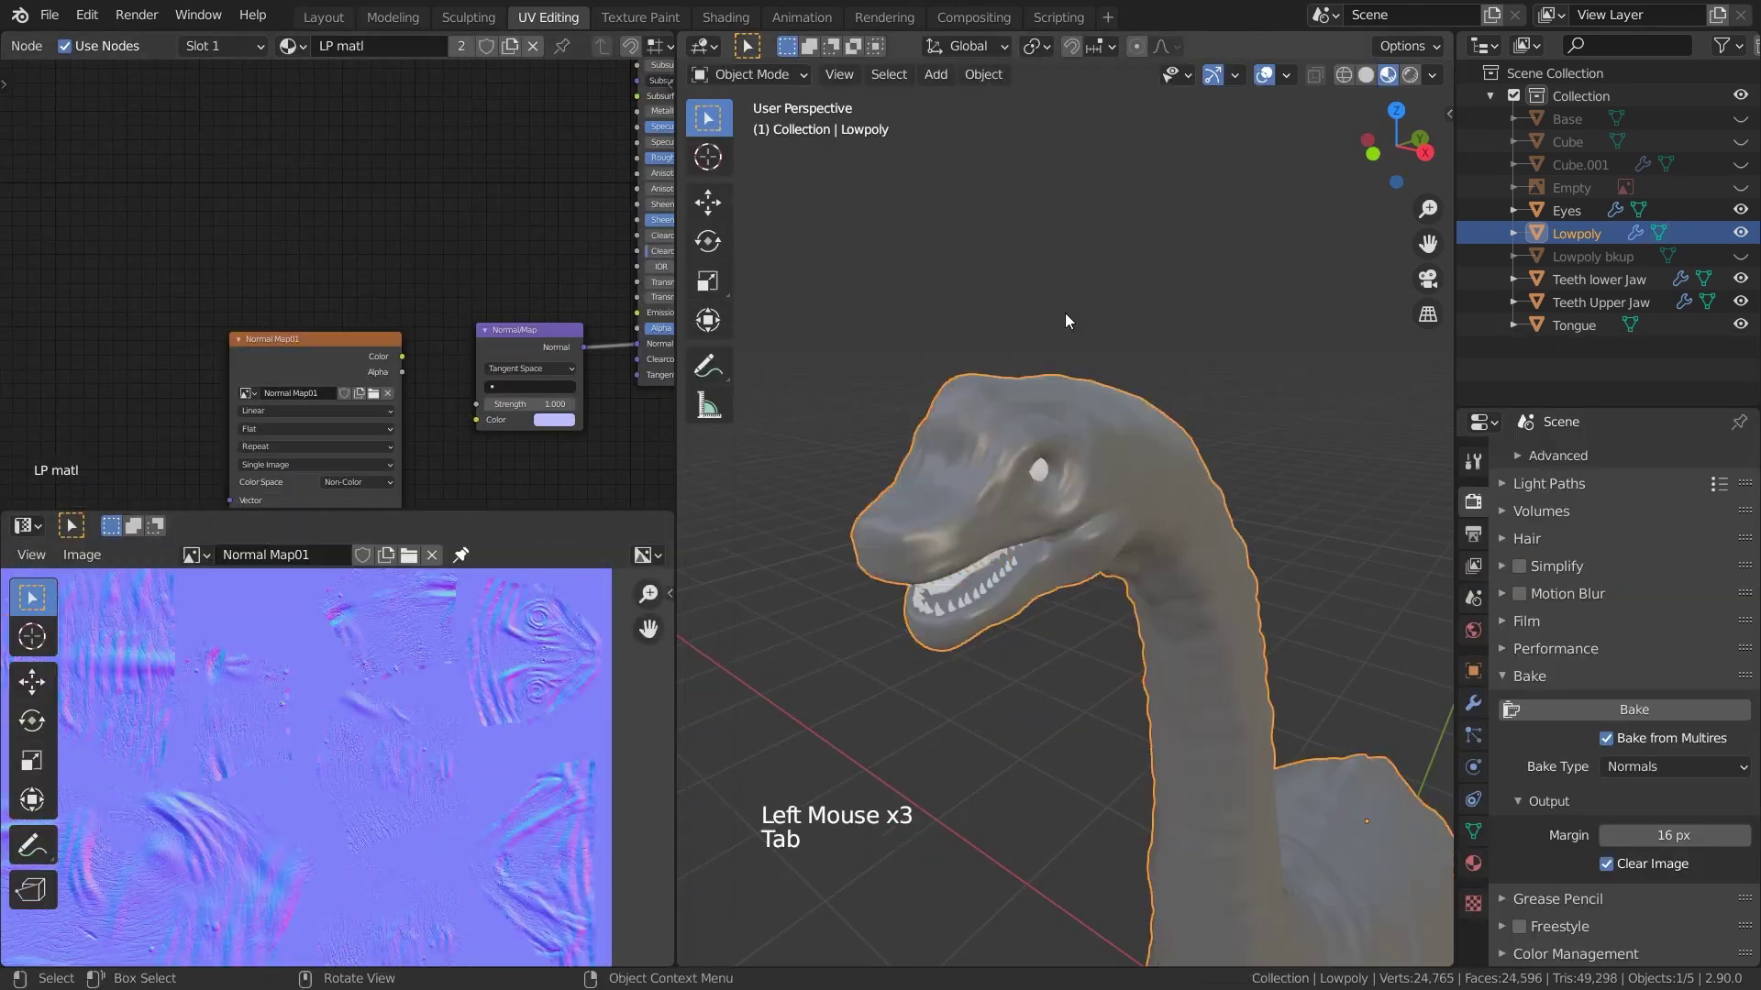
scroll(846, 349, down, 4)
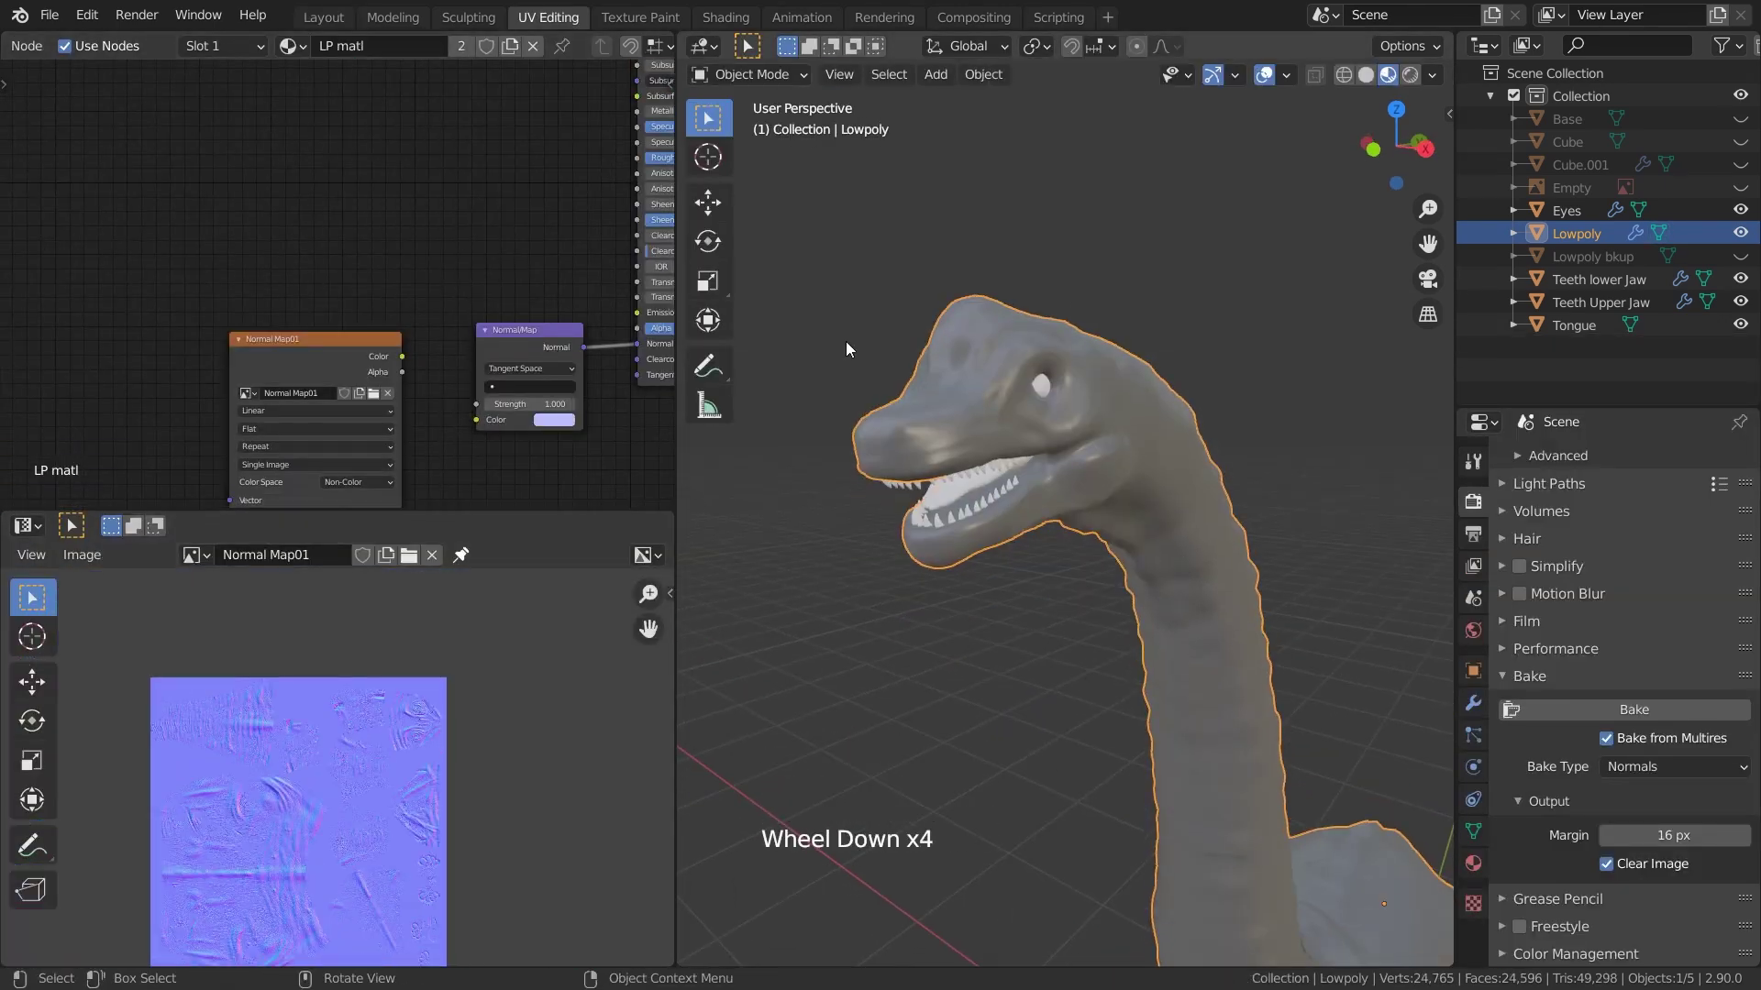
click(1472, 462)
click(1473, 502)
click(387, 555)
click(409, 594)
text(Normal Map_02)
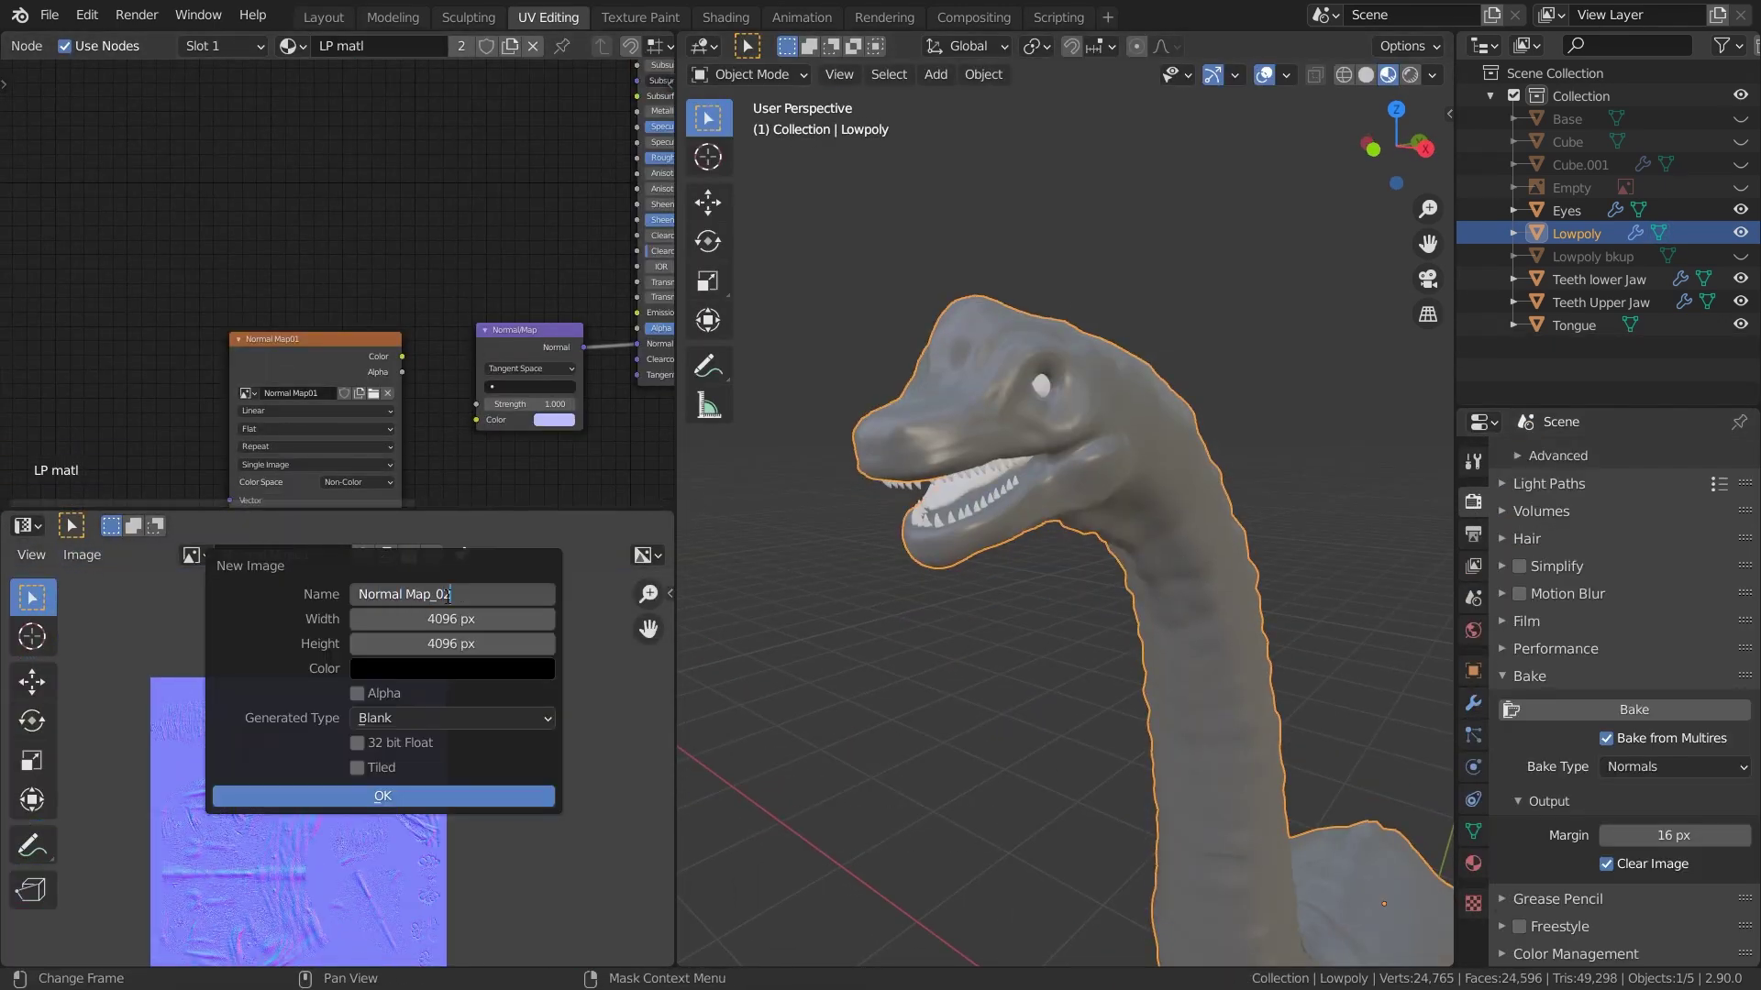
key(Return)
key(Return)
Assign Normal Map_02 to the image texture node of the LP matl material and bake the multires normals into it
middle_drag(243, 393, 236, 299)
scroll(236, 299, up, 3)
click(215, 304)
click(266, 349)
click(1681, 706)
scroll(321, 775, up, 4)
scroll(293, 792, down, 1)
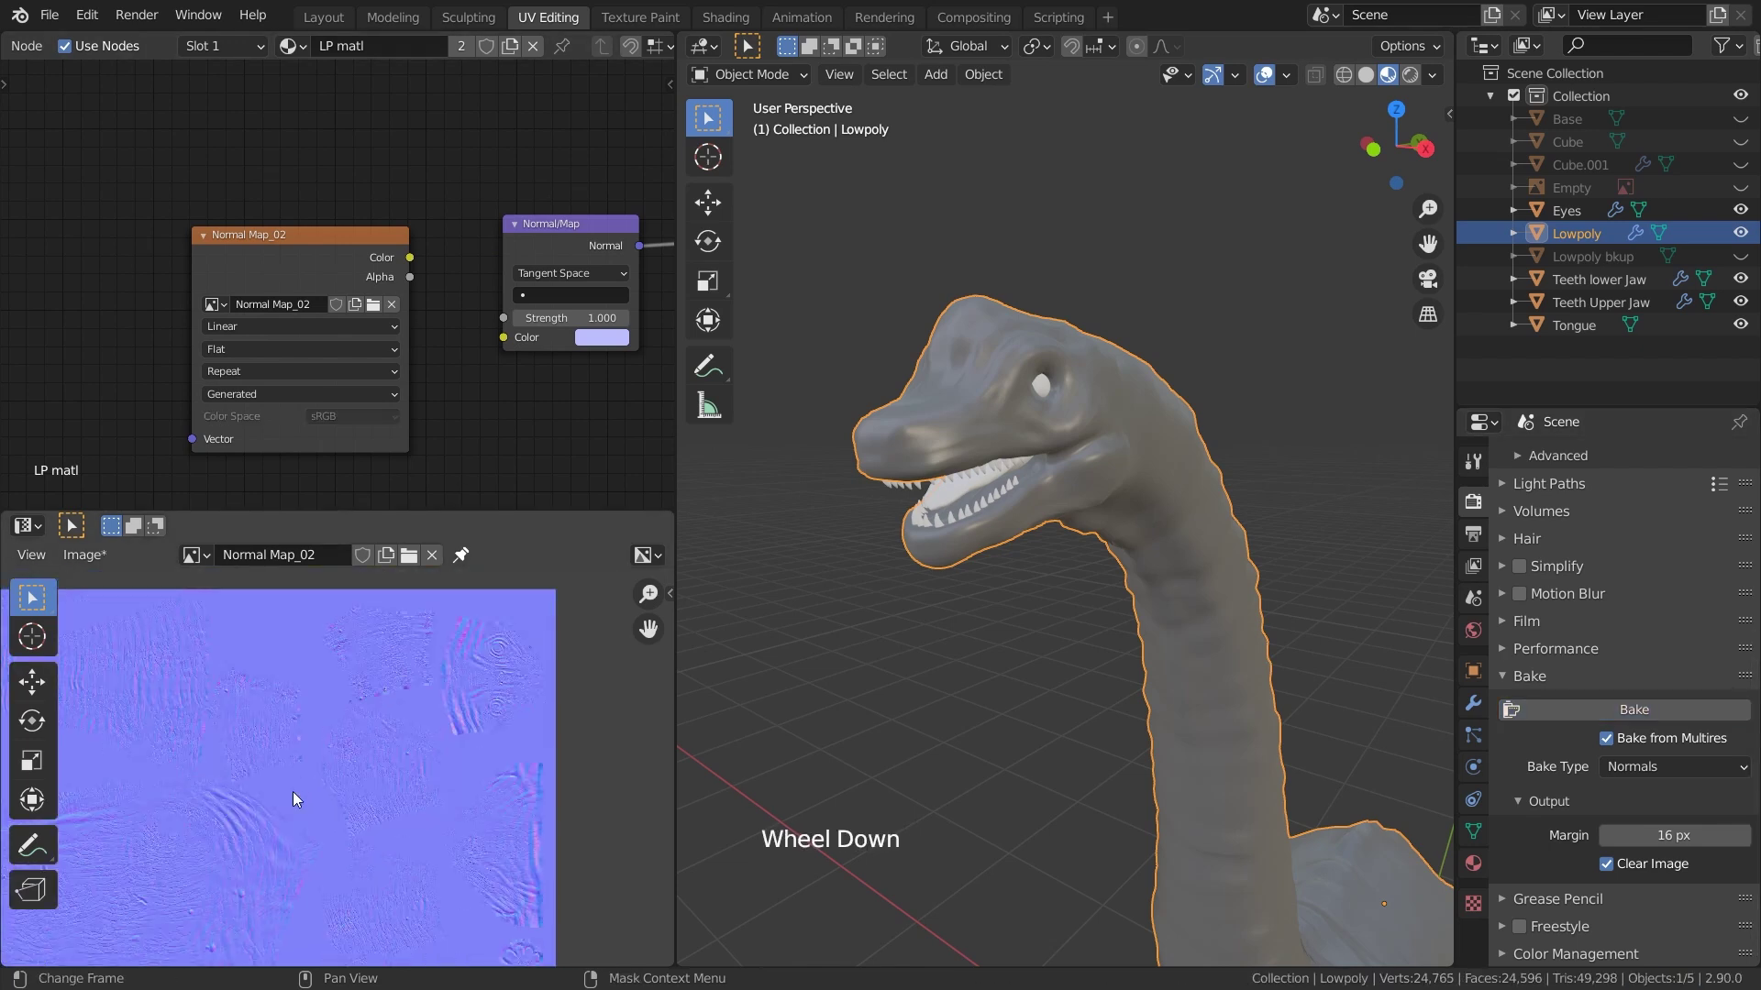
Save the baked Normal Map_02 image as an 8-bit RGB PNG in the Brachiosaurus folder beside Normal Map01.png
scroll(294, 790, down, 3)
scroll(354, 729, up, 2)
middle_drag(294, 790, 349, 726)
click(80, 543)
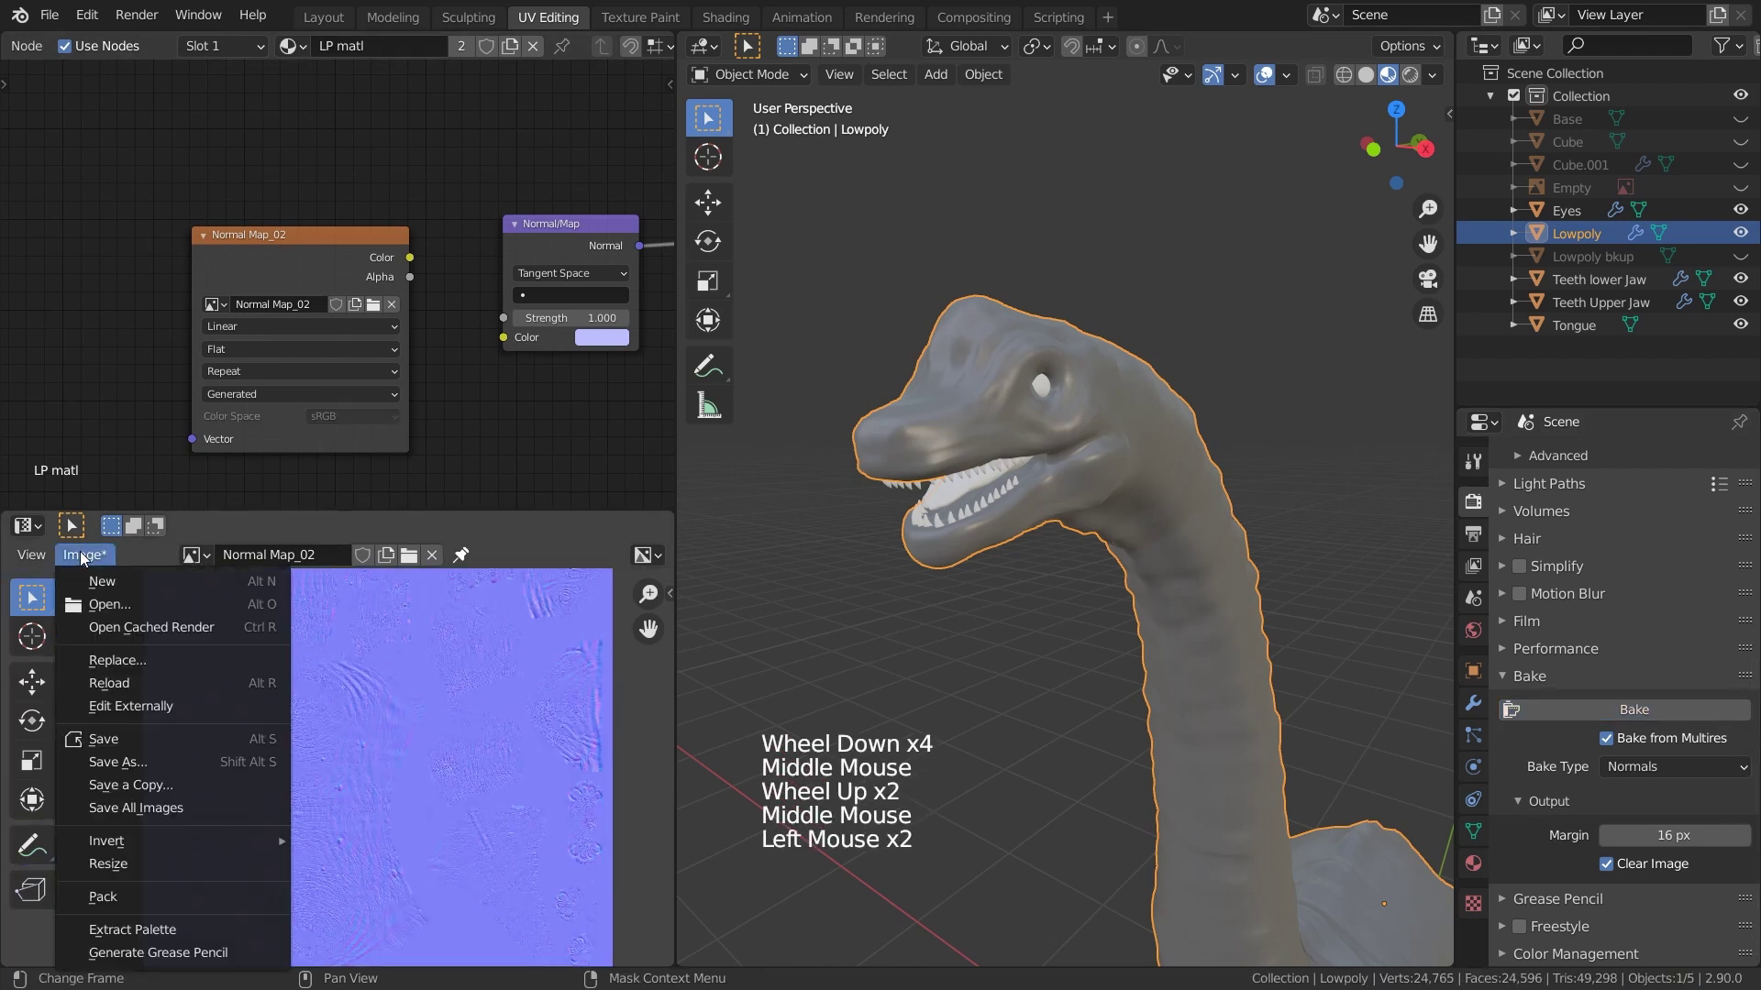
click(161, 752)
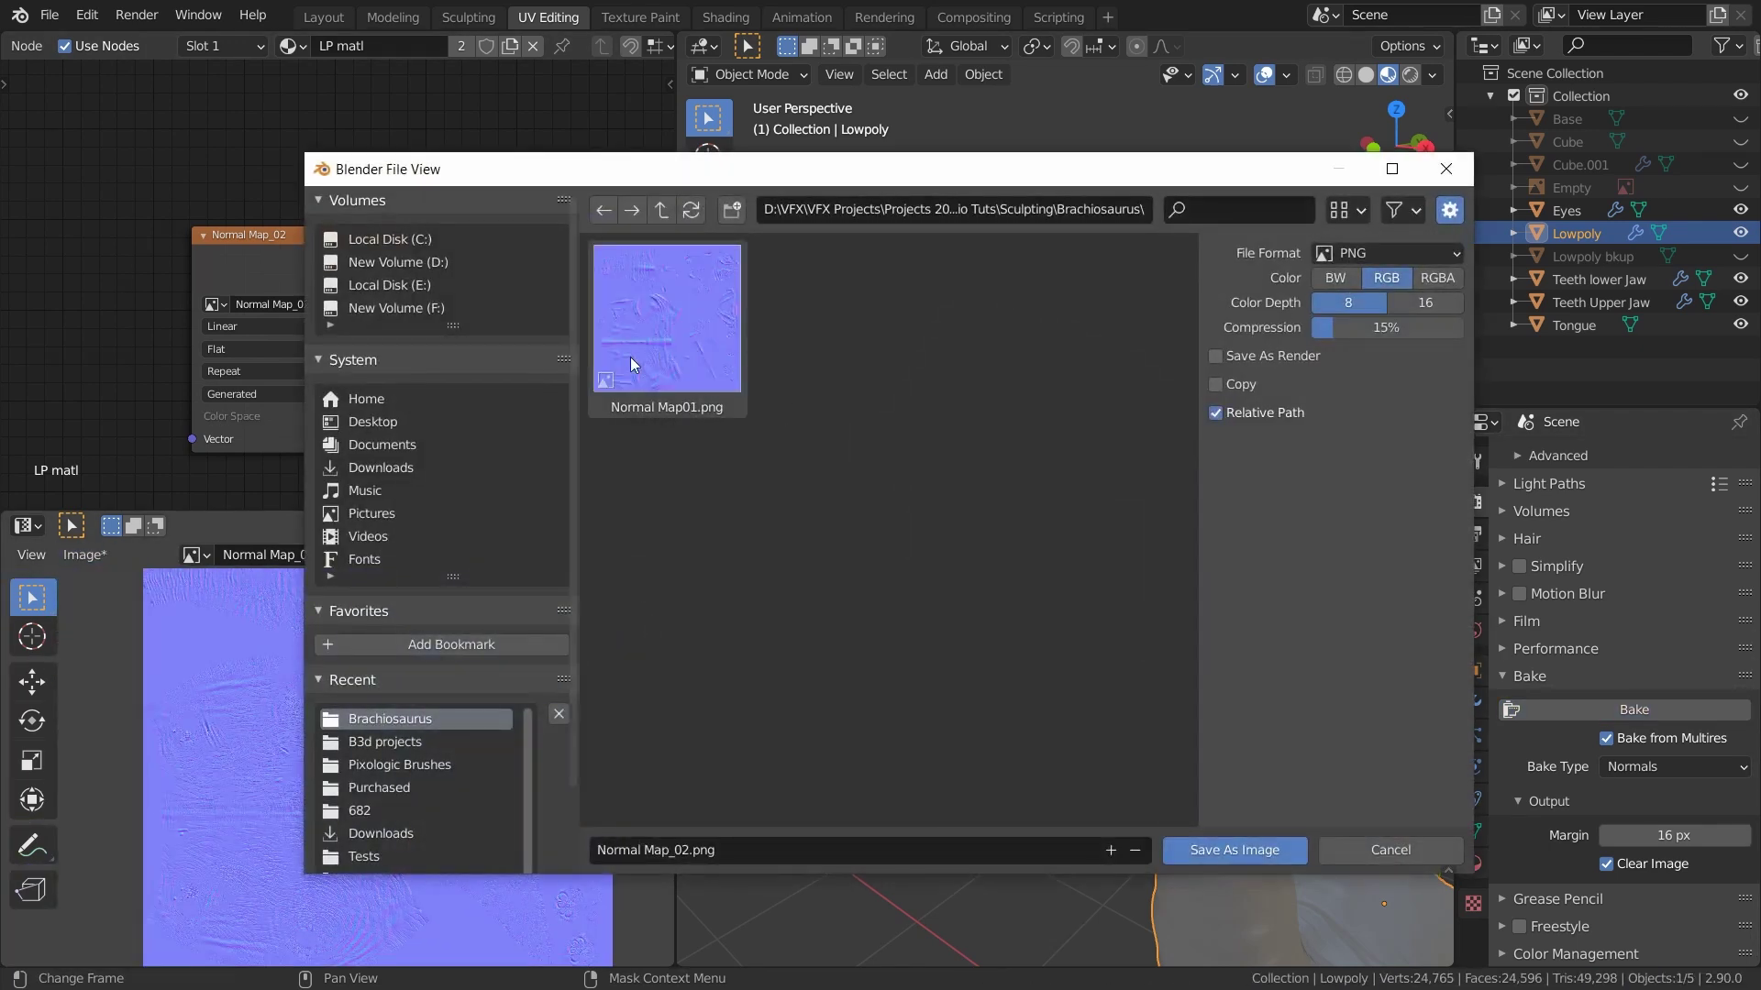
click(630, 356)
click(680, 859)
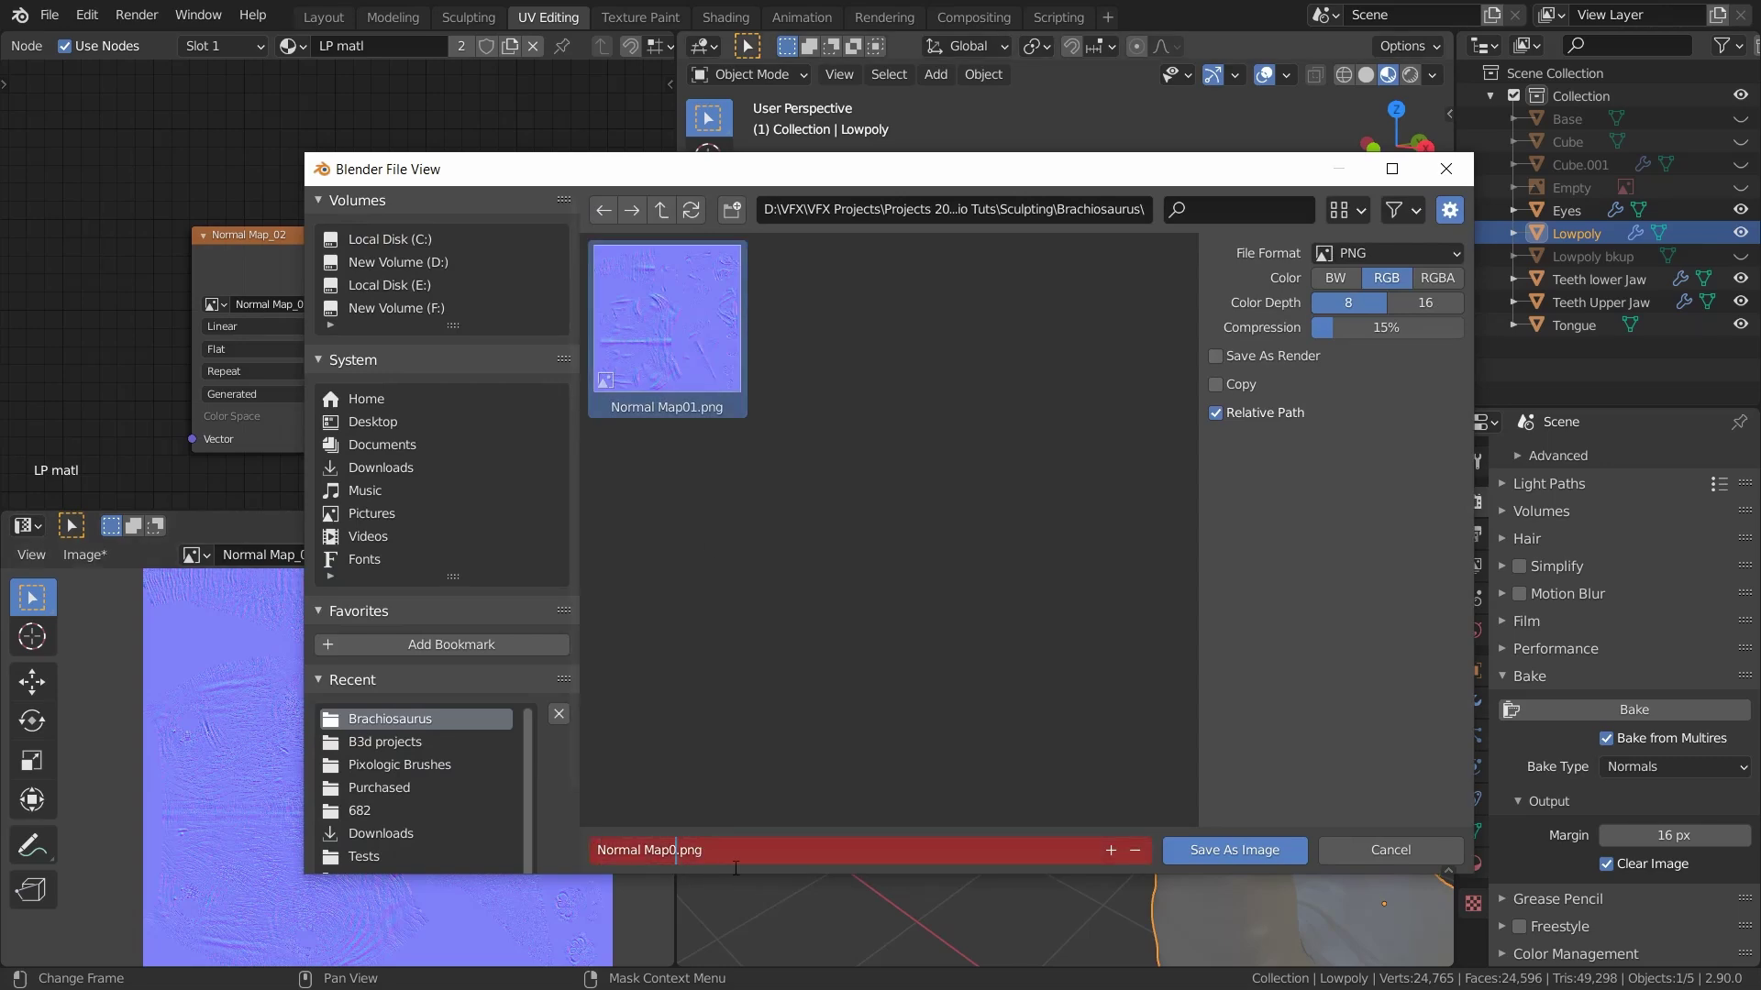
click(1234, 850)
click(1236, 853)
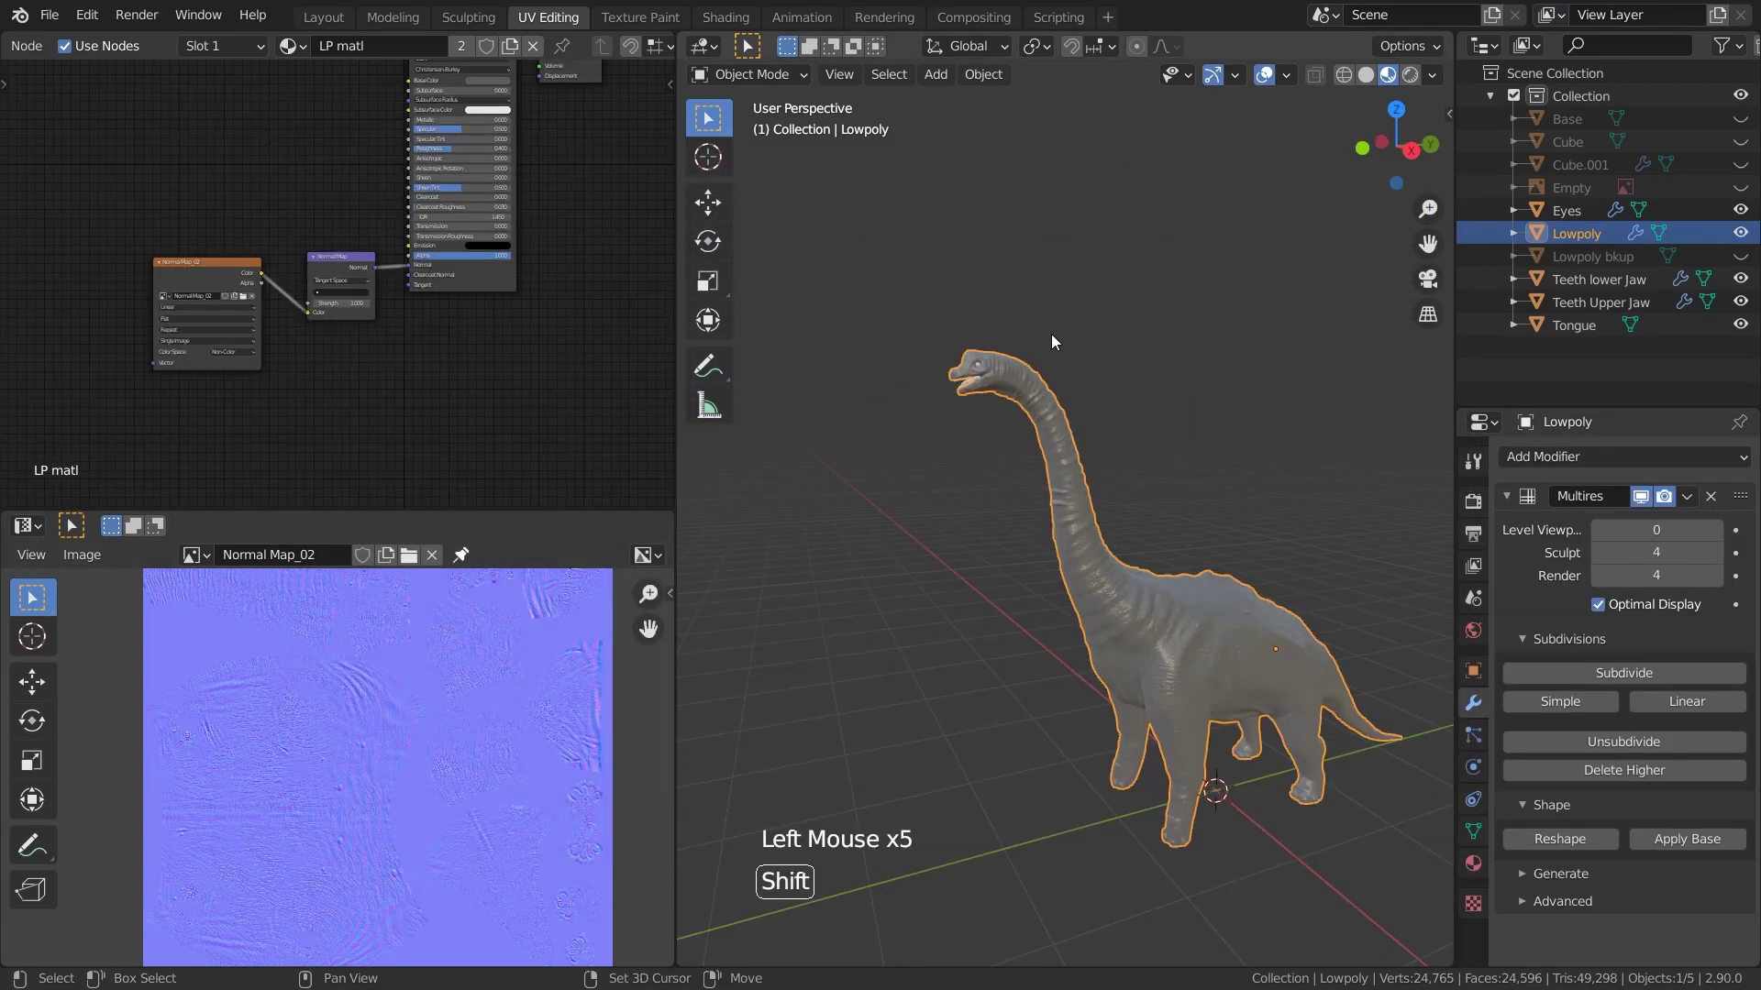
Duplicate the Lowpoly dinosaur in place as Hipoly Multires and set the copy's Multires viewport level to 4
key(shift+d)
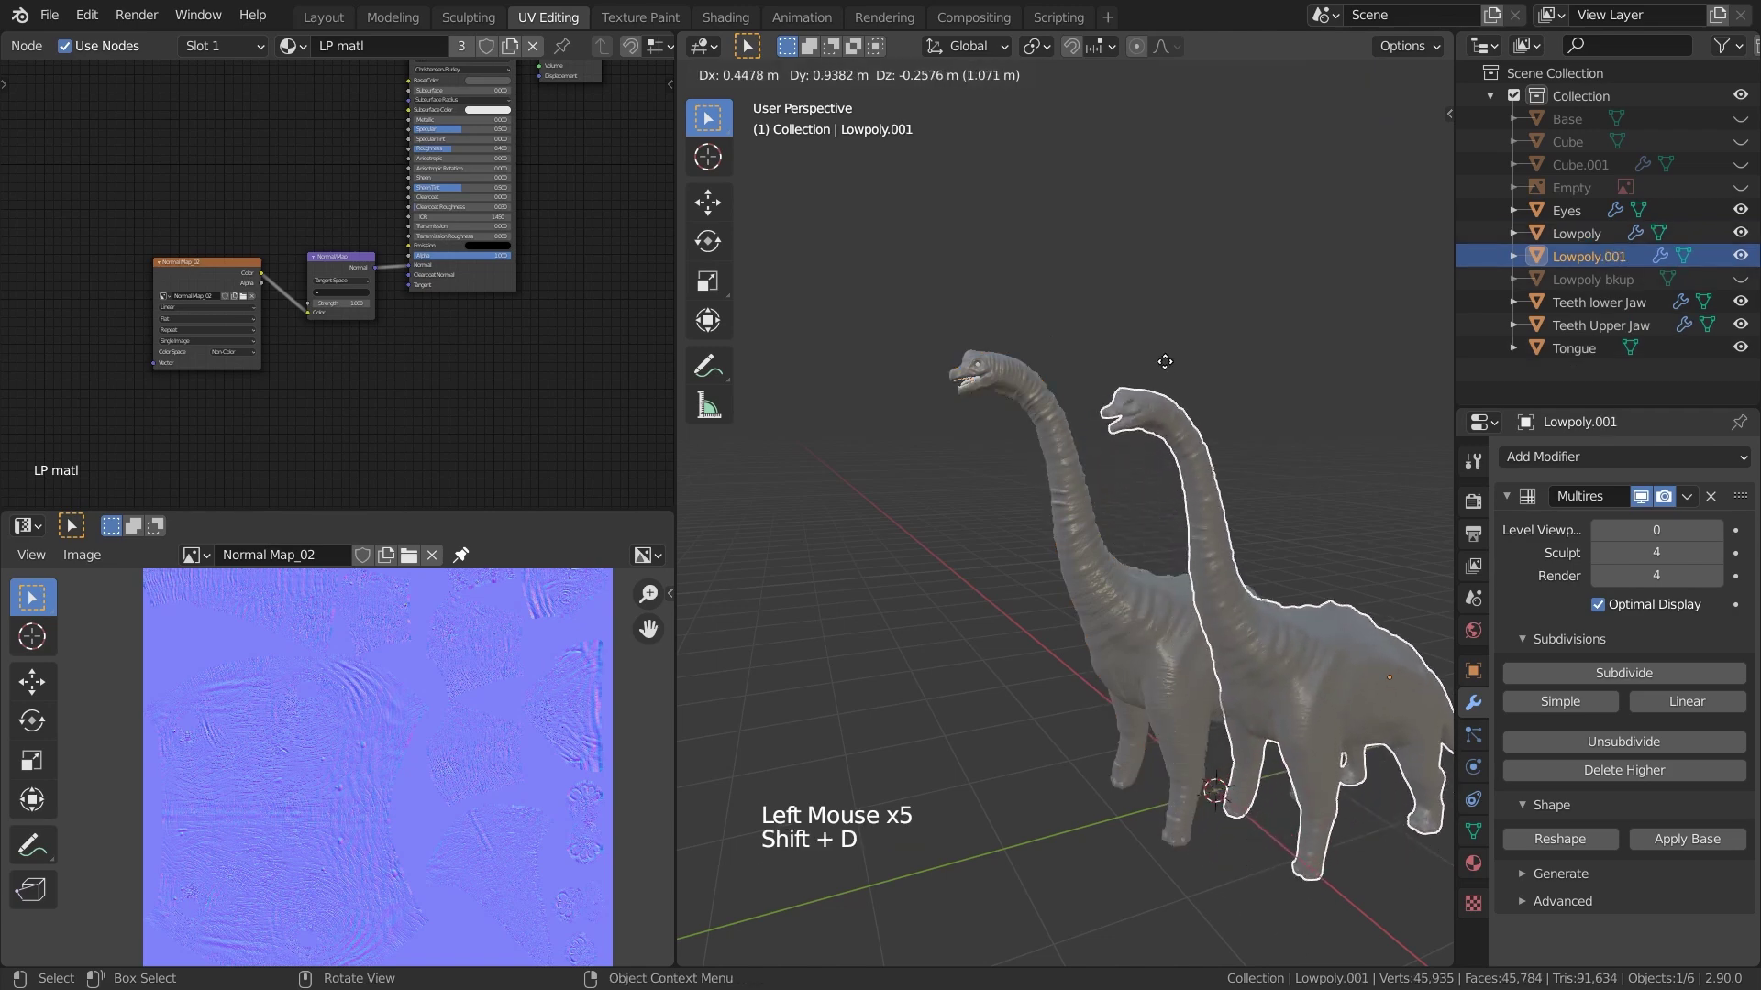
right_click(1313, 326)
triple_click(1582, 257)
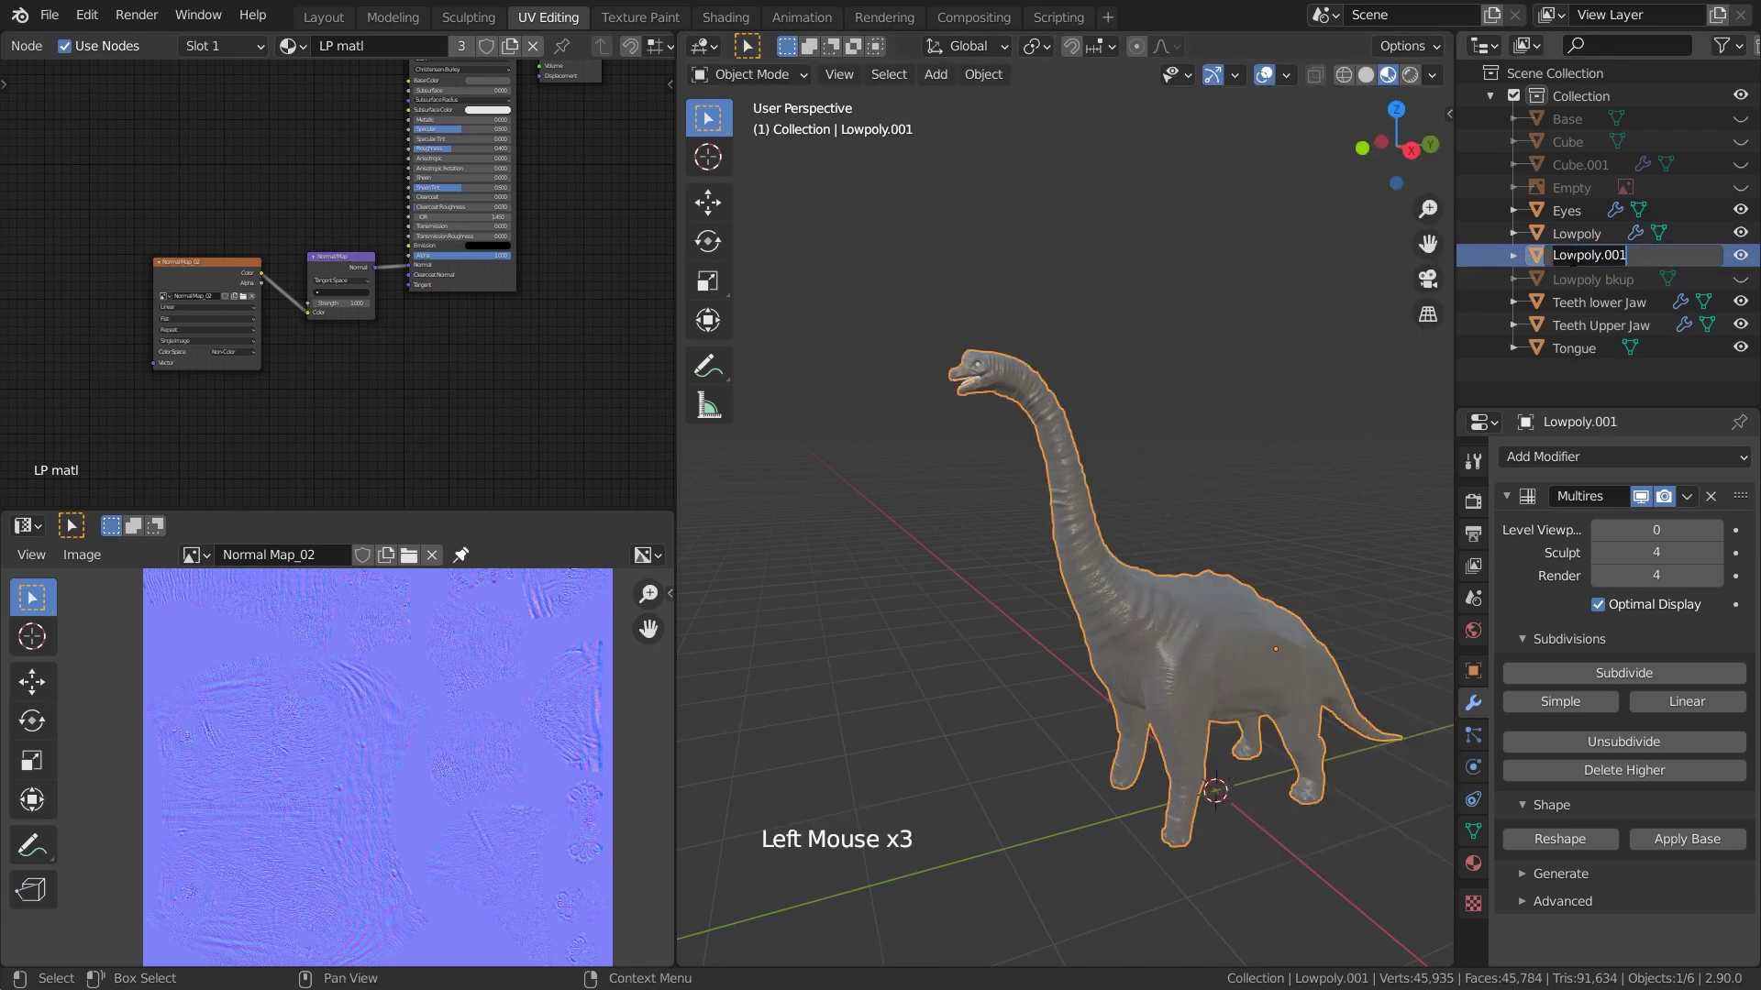
text(Multires)
click(828, 594)
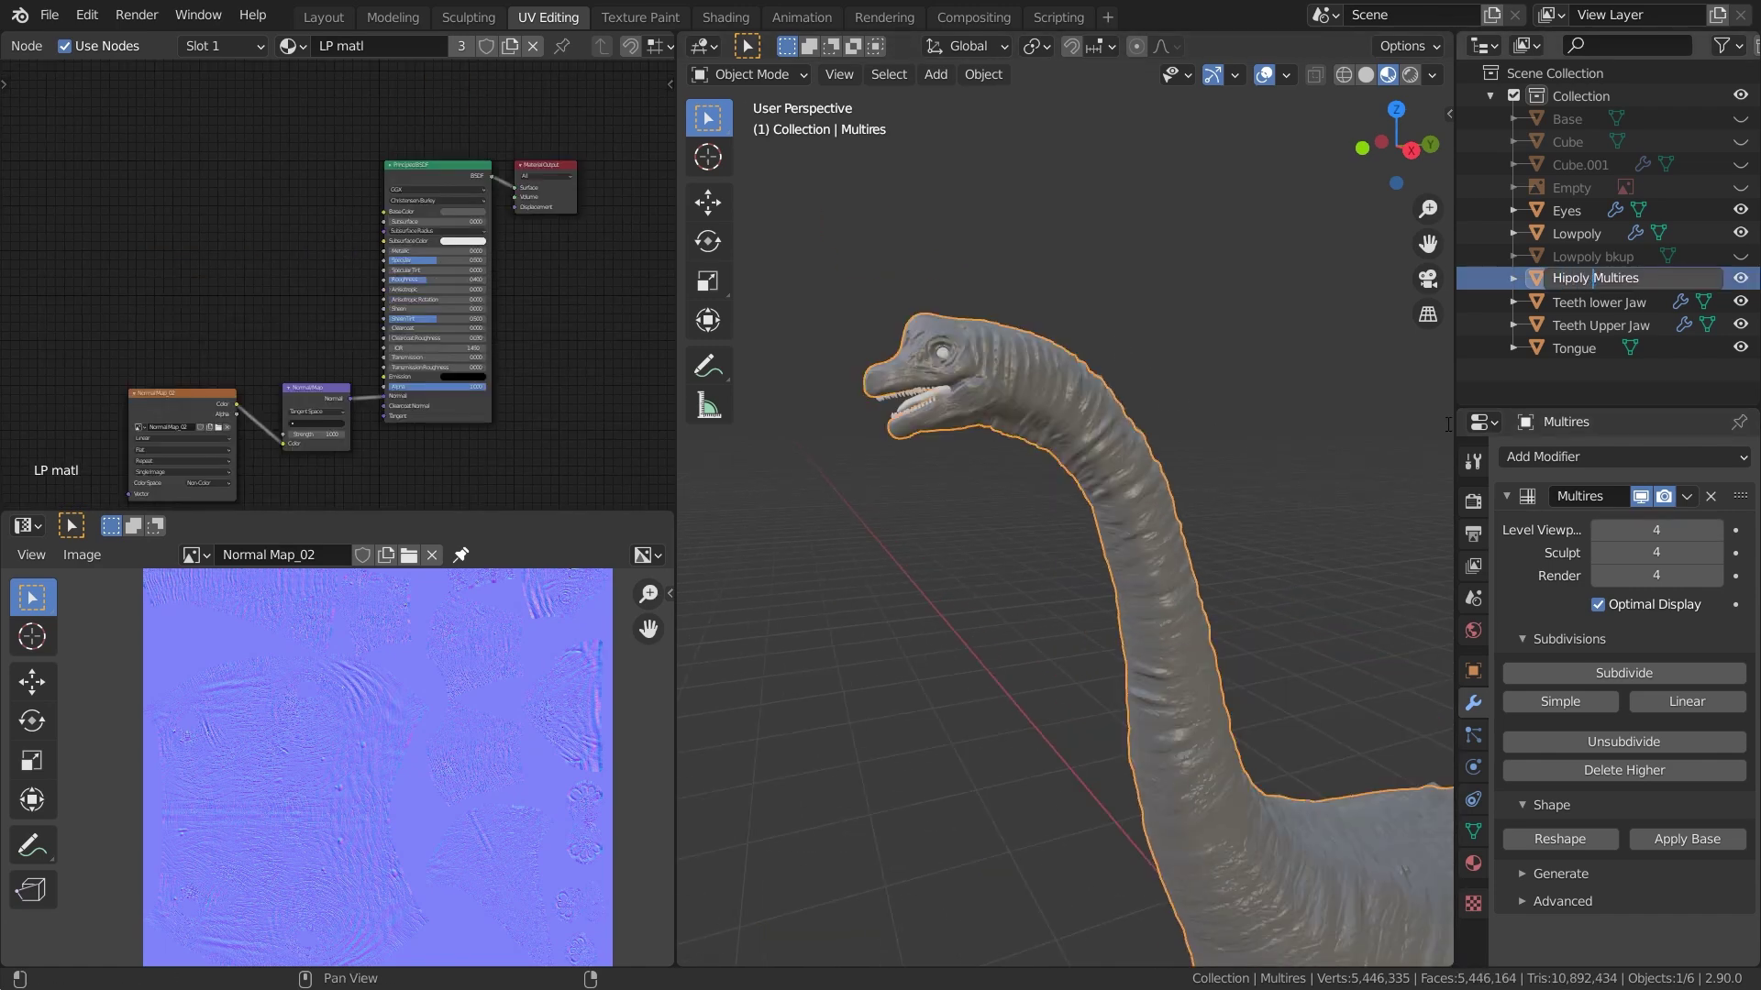
key(Return)
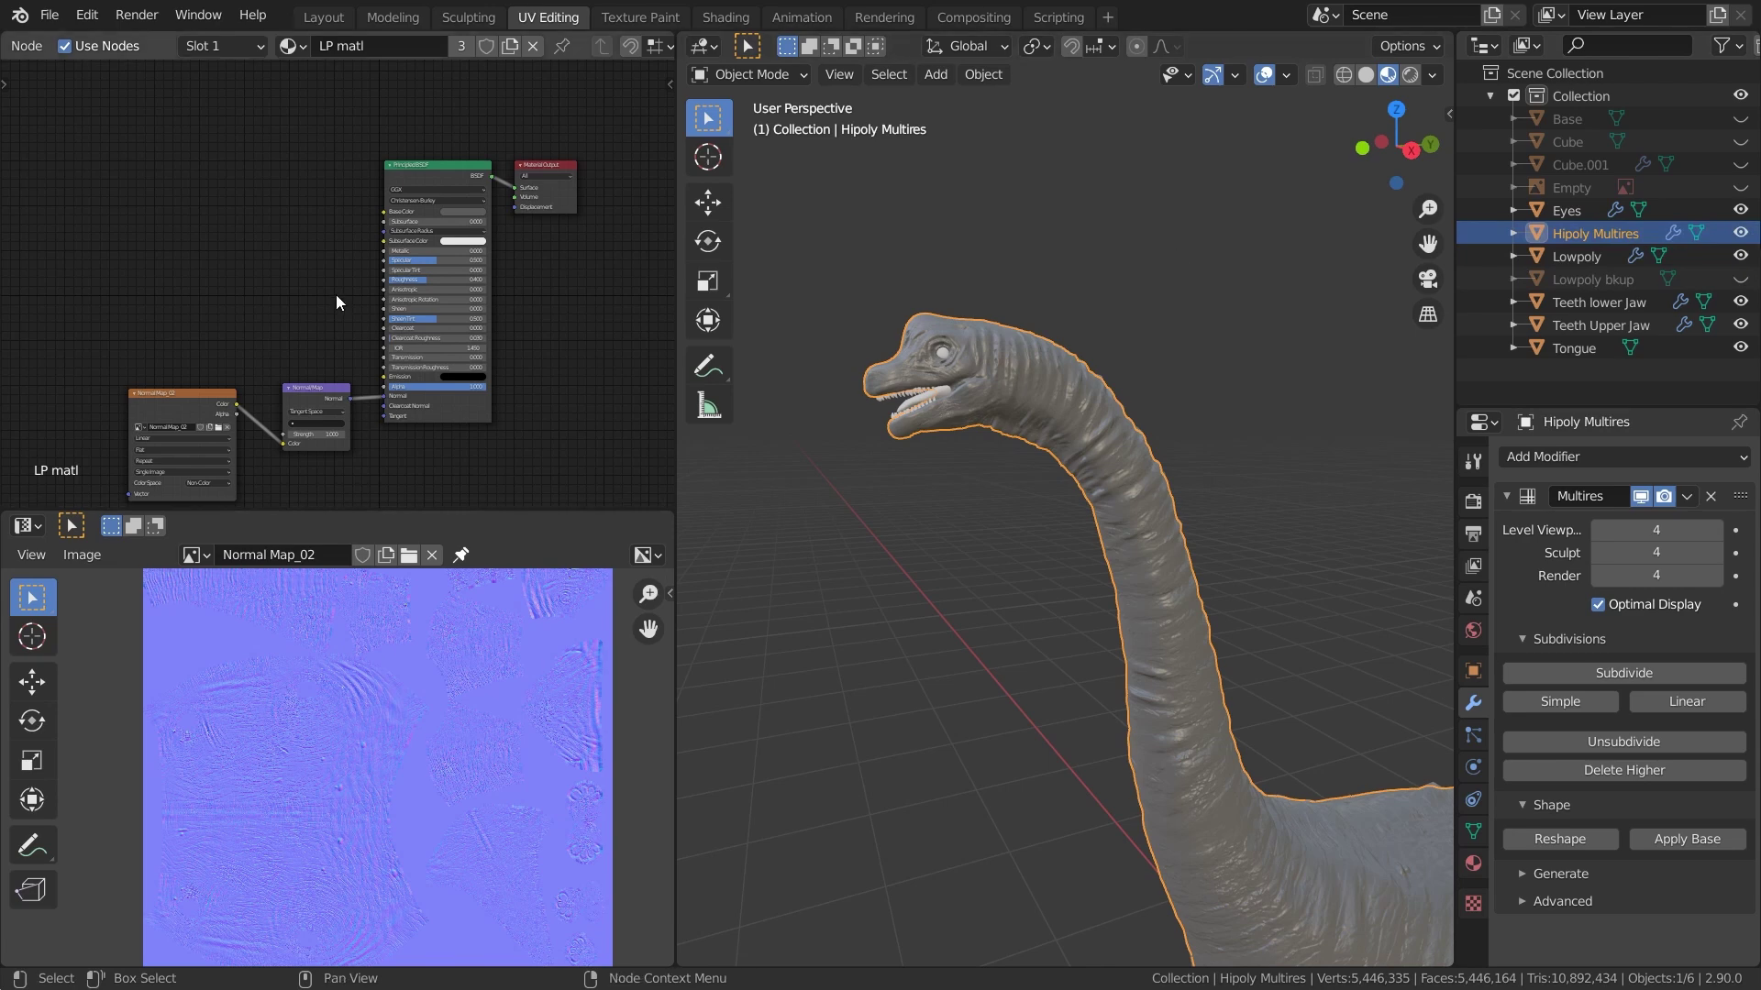
Hide the Lowpoly object and replace the Hipoly Multires material with a new one named HP matl, viewed in solid shading
middle_drag(490, 209, 442, 227)
click(1739, 256)
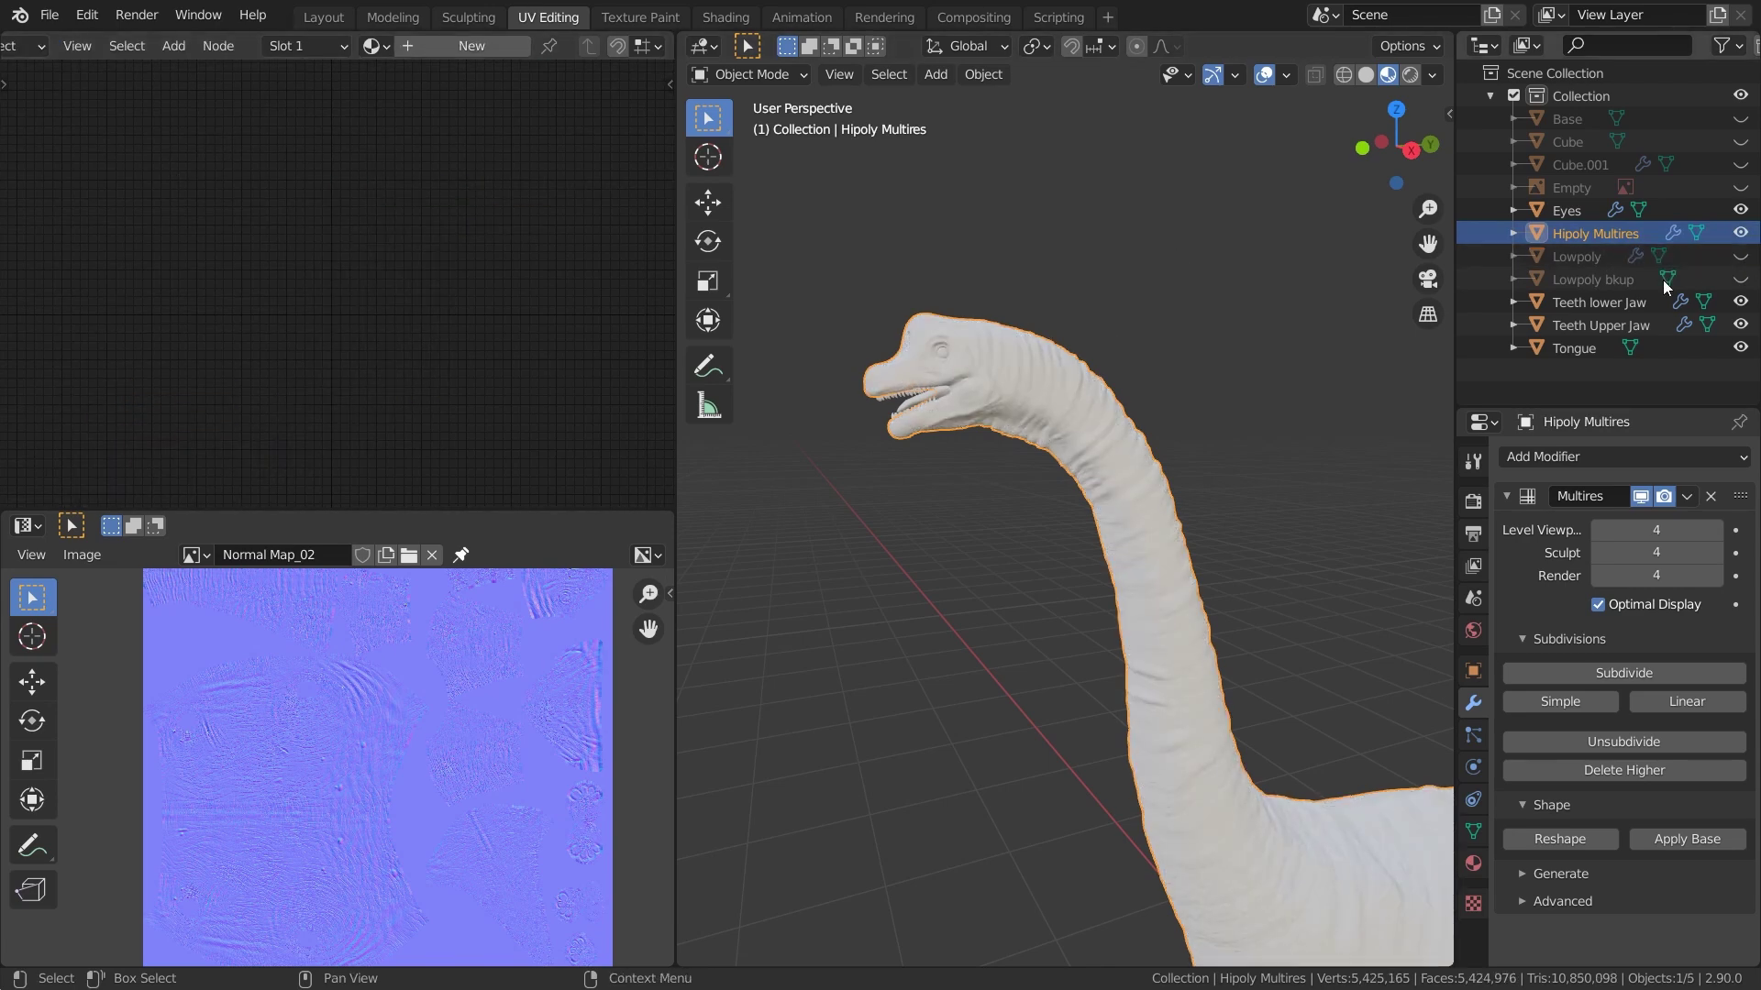
middle_drag(979, 289, 1009, 299)
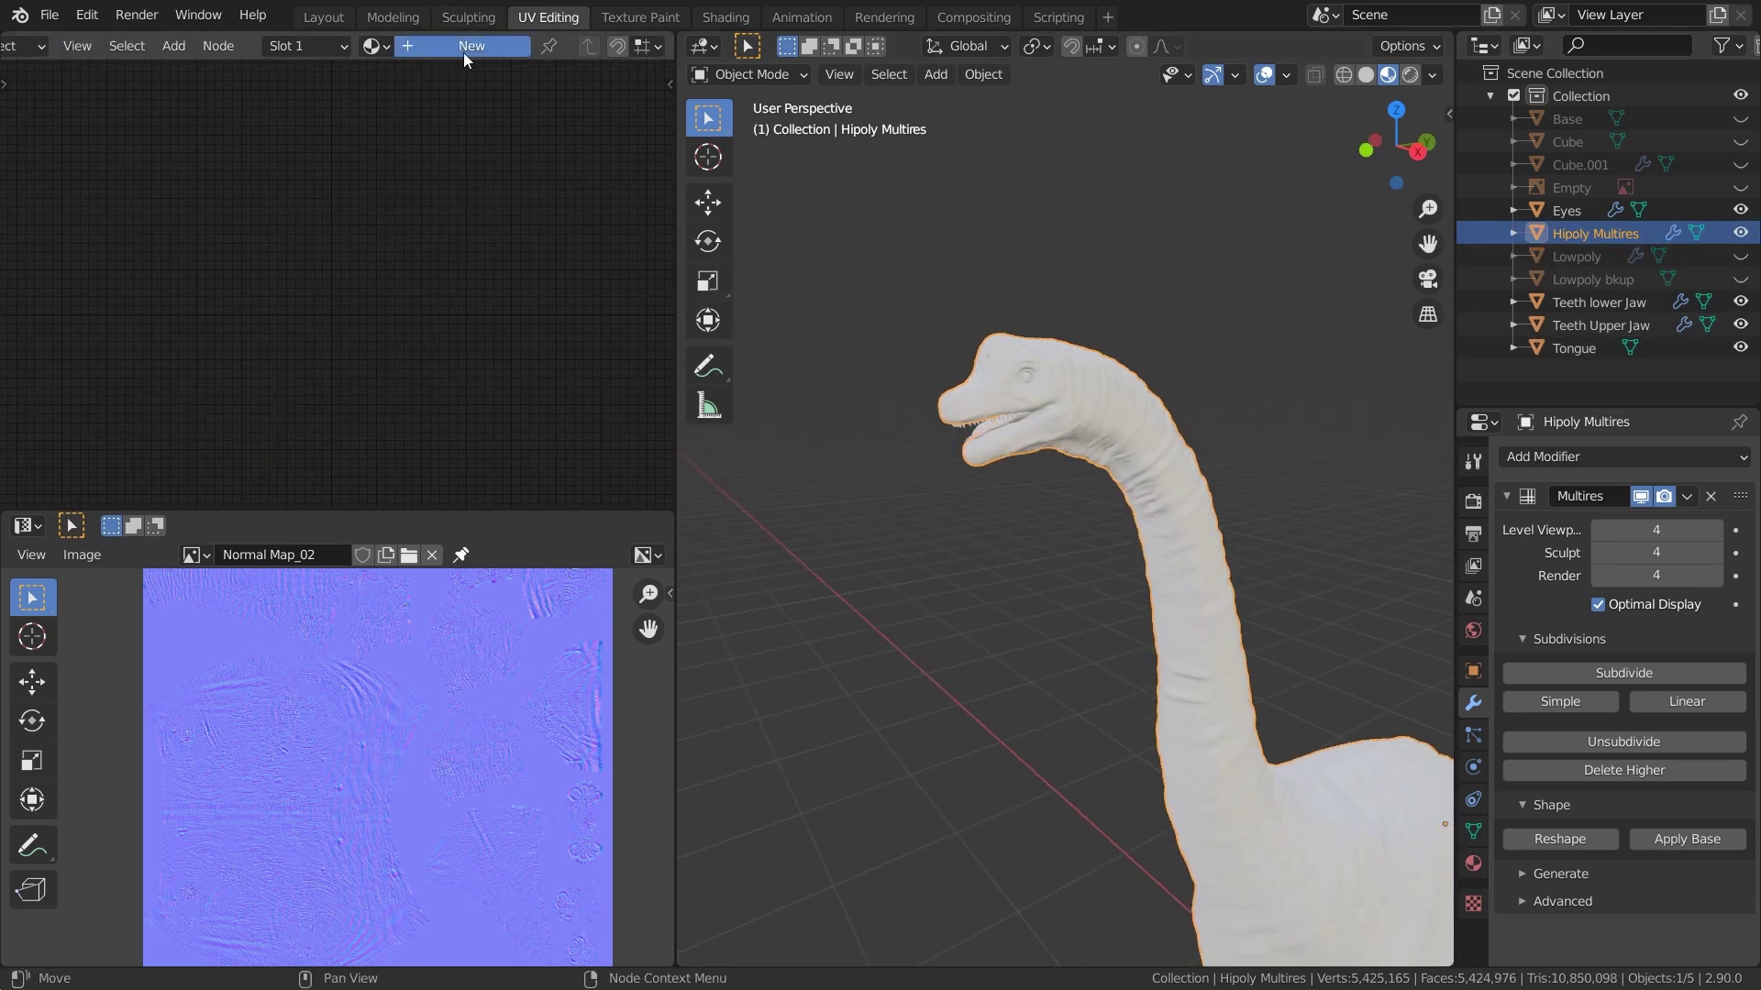
click(425, 55)
click(1366, 74)
middle_drag(478, 141, 428, 116)
click(513, 47)
key(Return)
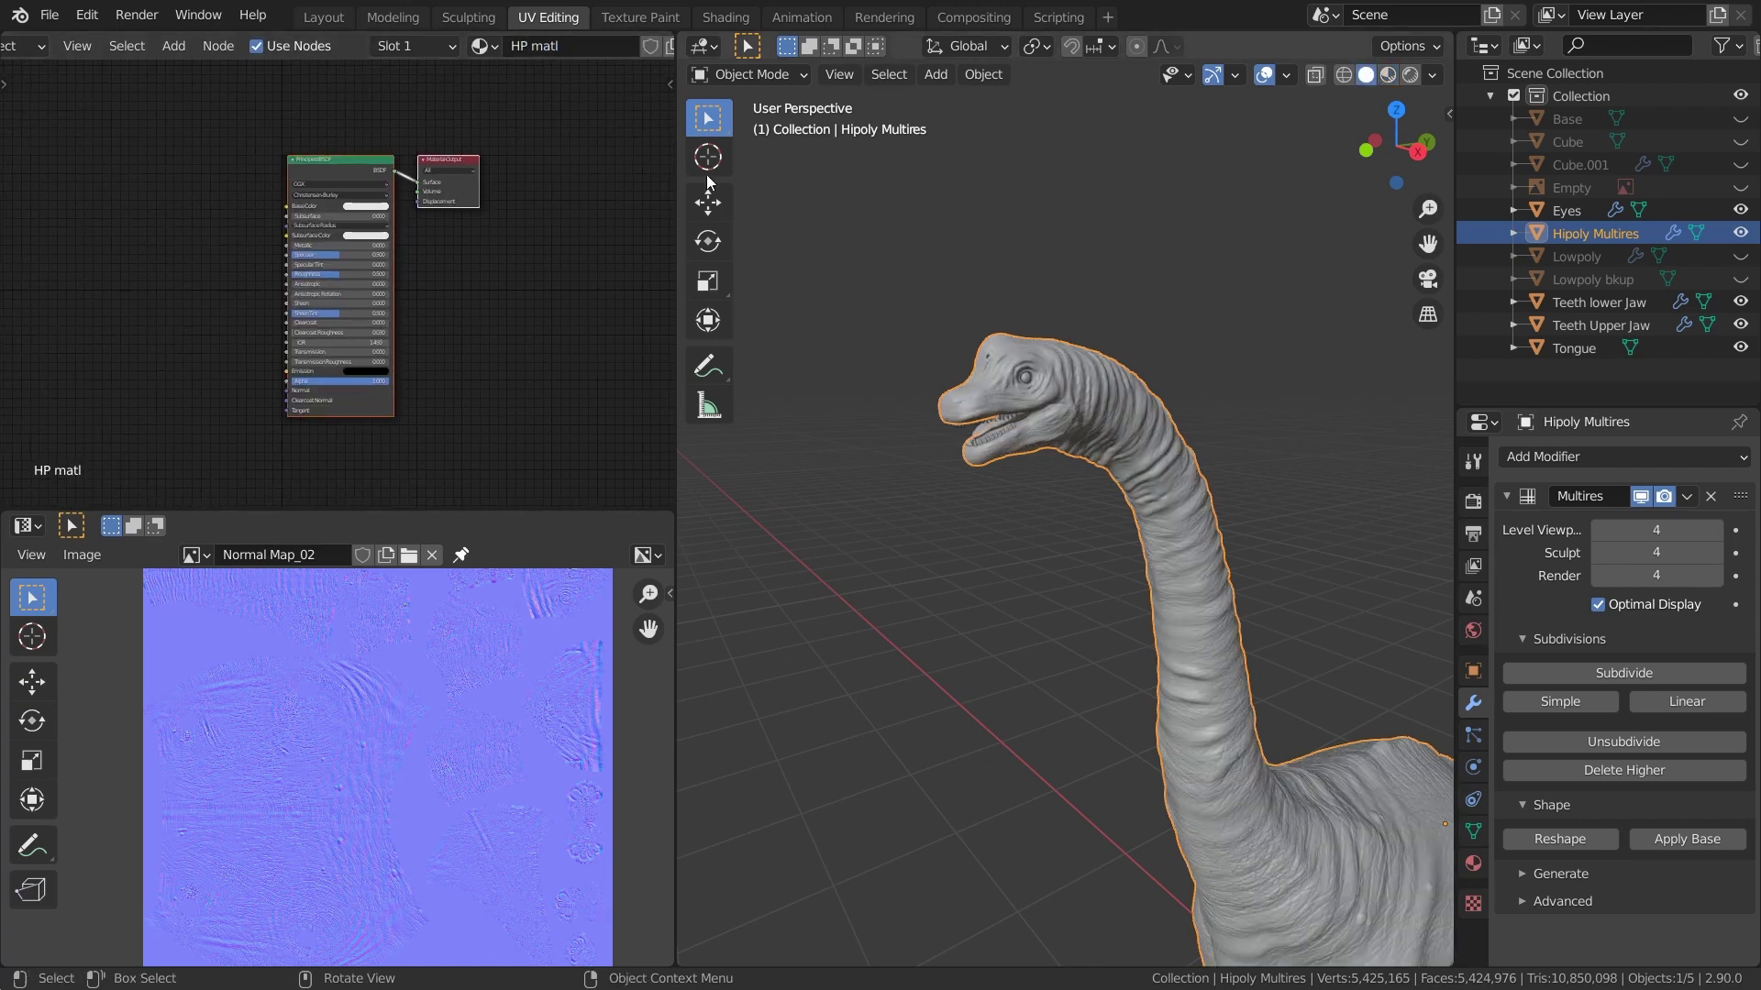
Add a Geometry node to the HP matl material, placed well before the Principled BSDF
middle_drag(320, 164, 461, 134)
scroll(334, 260, up, 2)
key(shift+a)
click(333, 261)
text(geo)
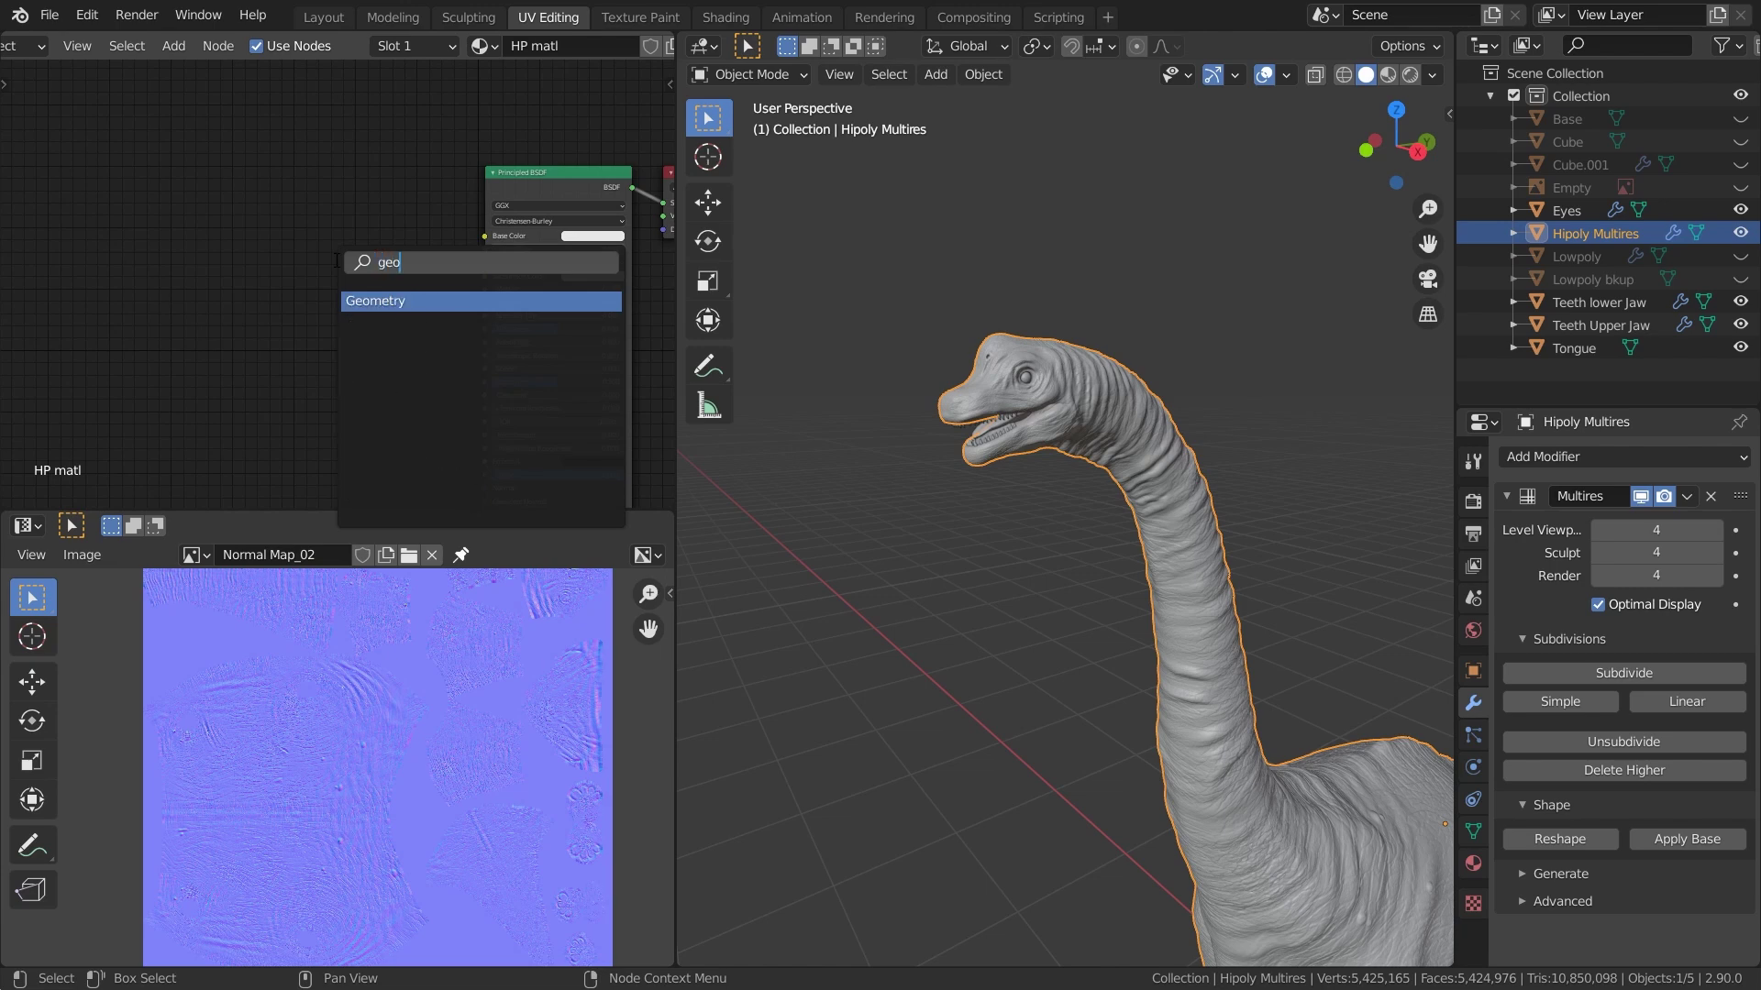
key(Return)
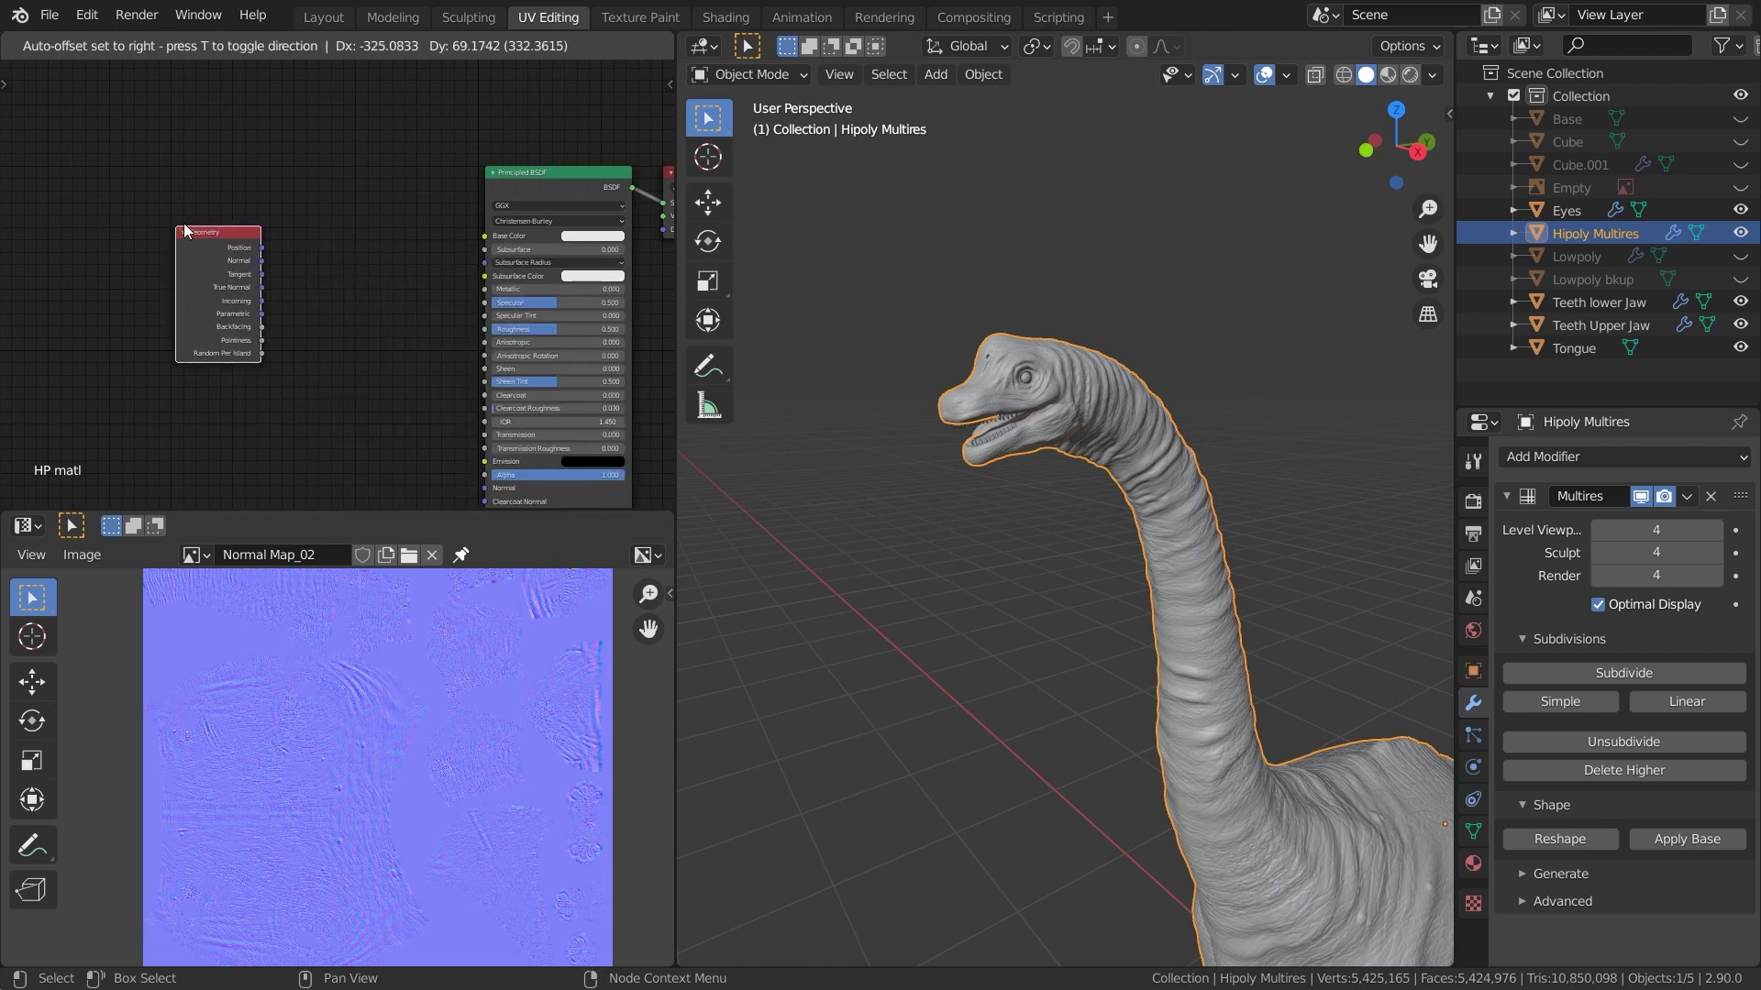
click(185, 229)
Add a ColorRamp node between the Geometry node and the Principled BSDF
key(shift+a)
click(185, 225)
text(ramp)
key(Return)
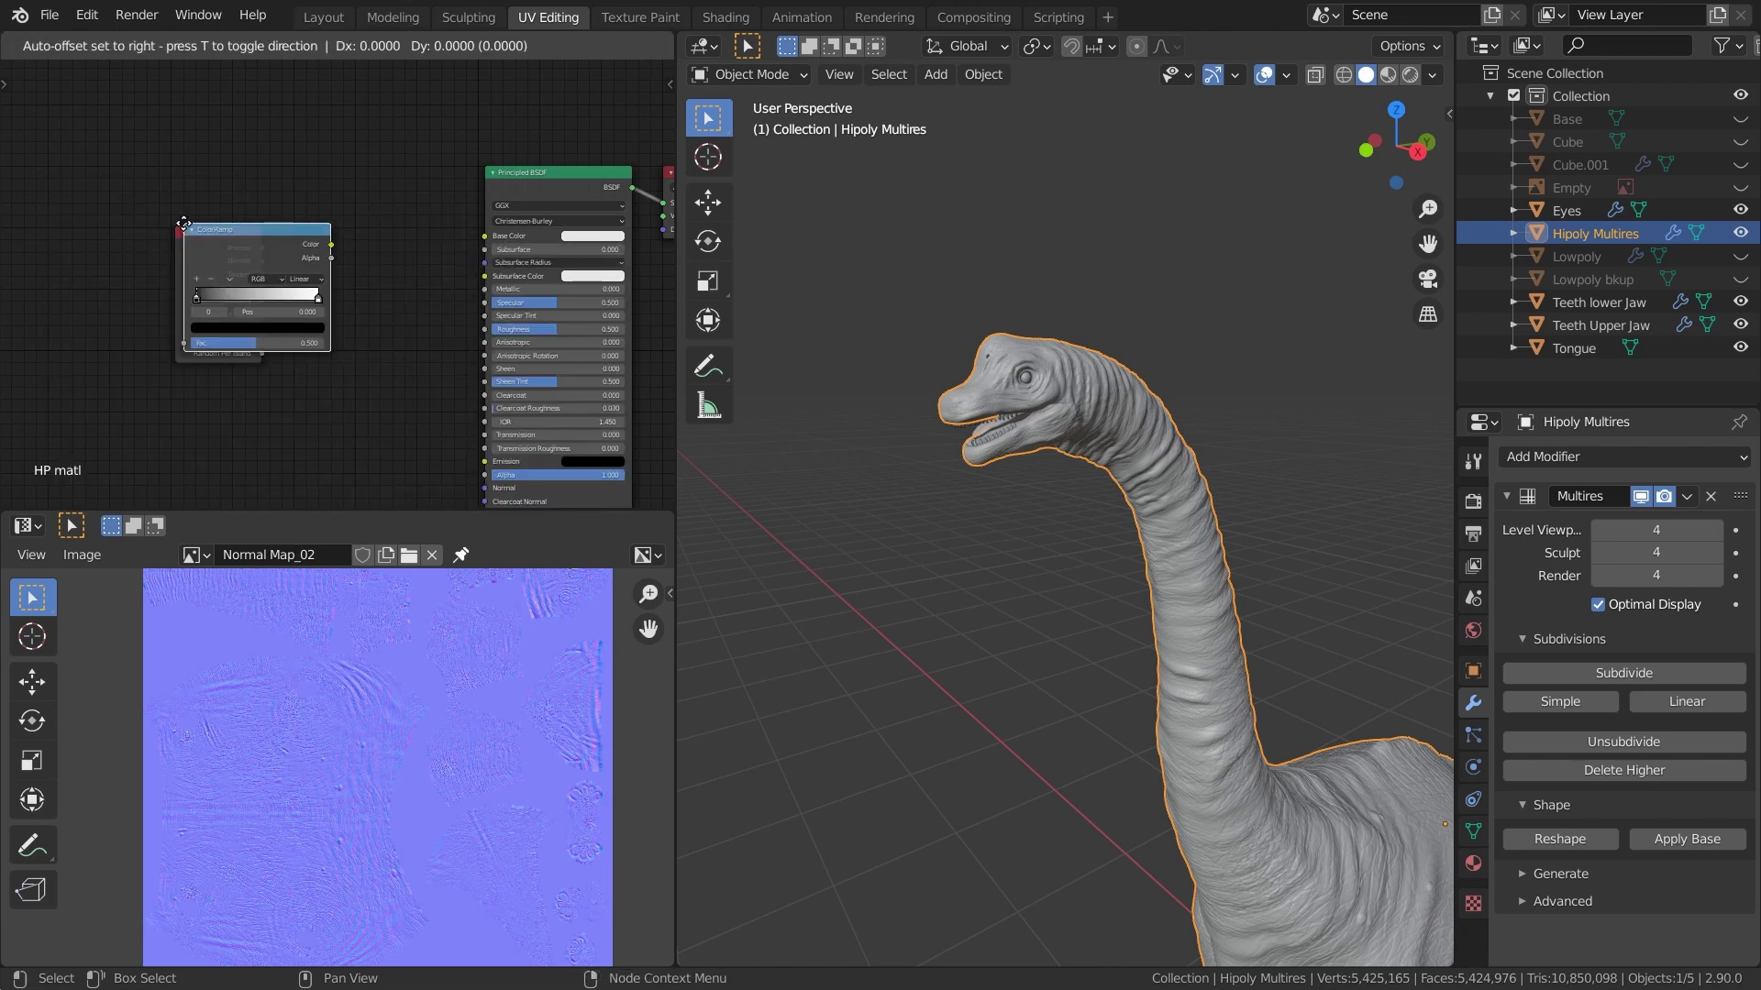
click(307, 218)
Connect the Geometry node's Pointiness to the ColorRamp's Fac and the ColorRamp's Color to the shader's Base Color
scroll(371, 239, up, 3)
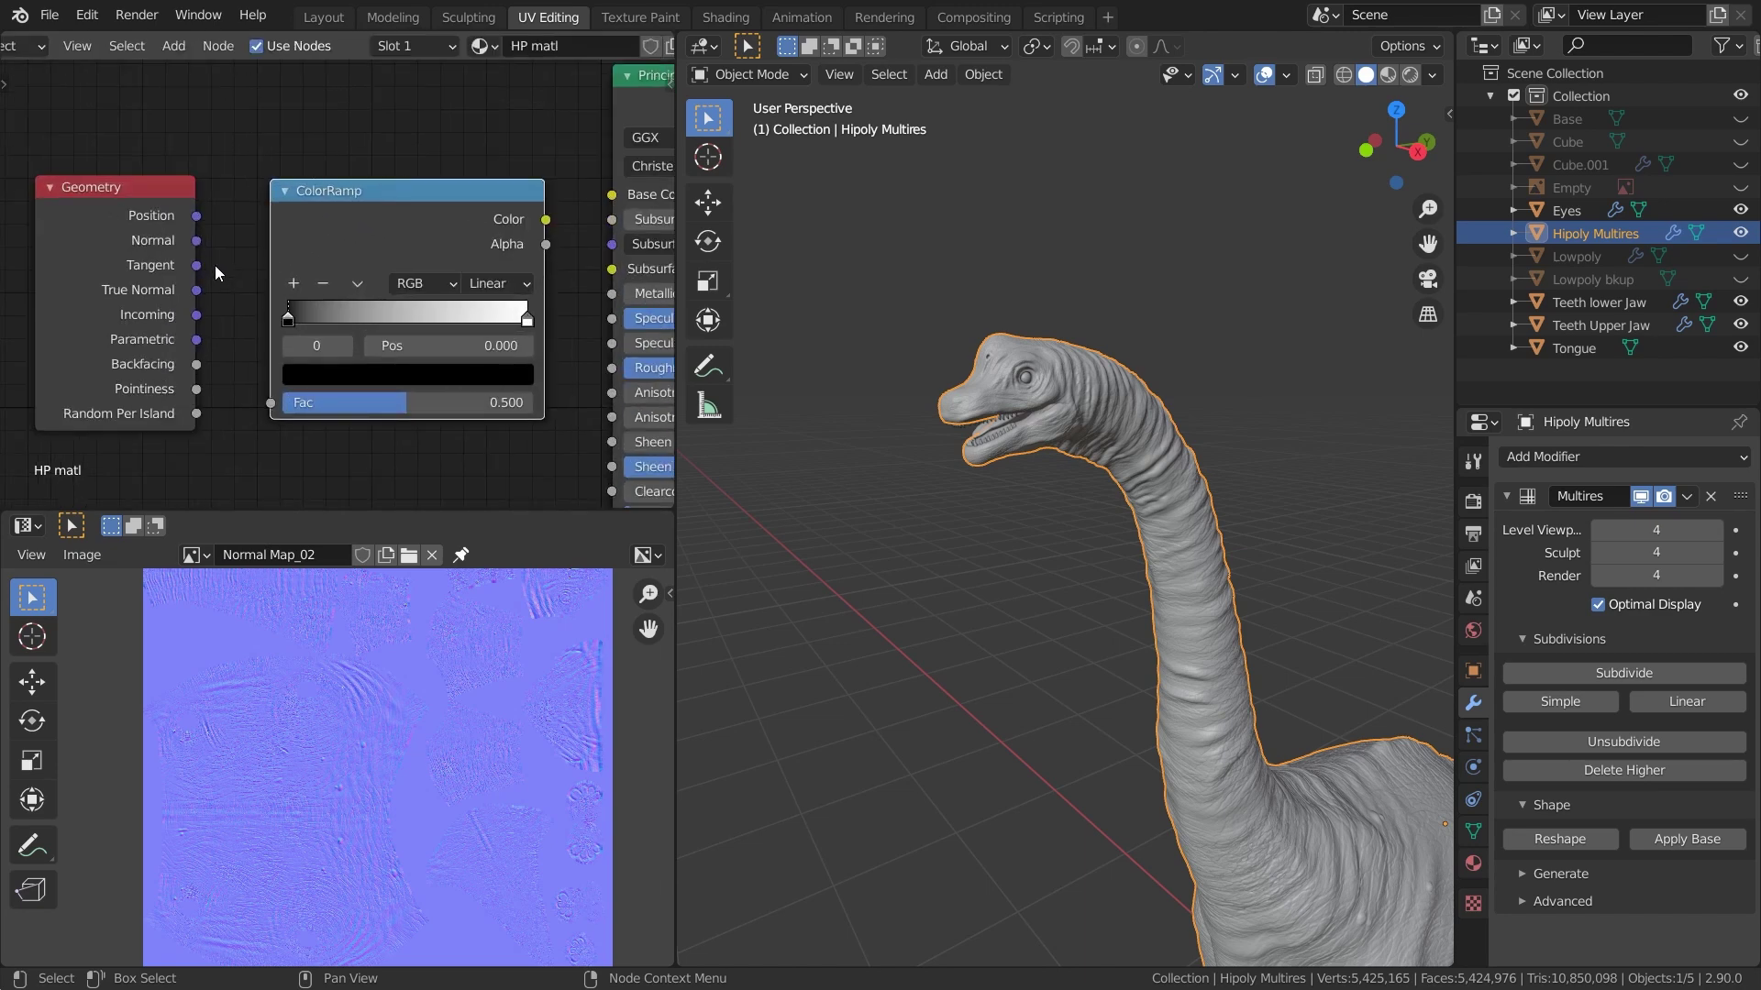
drag(198, 389, 271, 403)
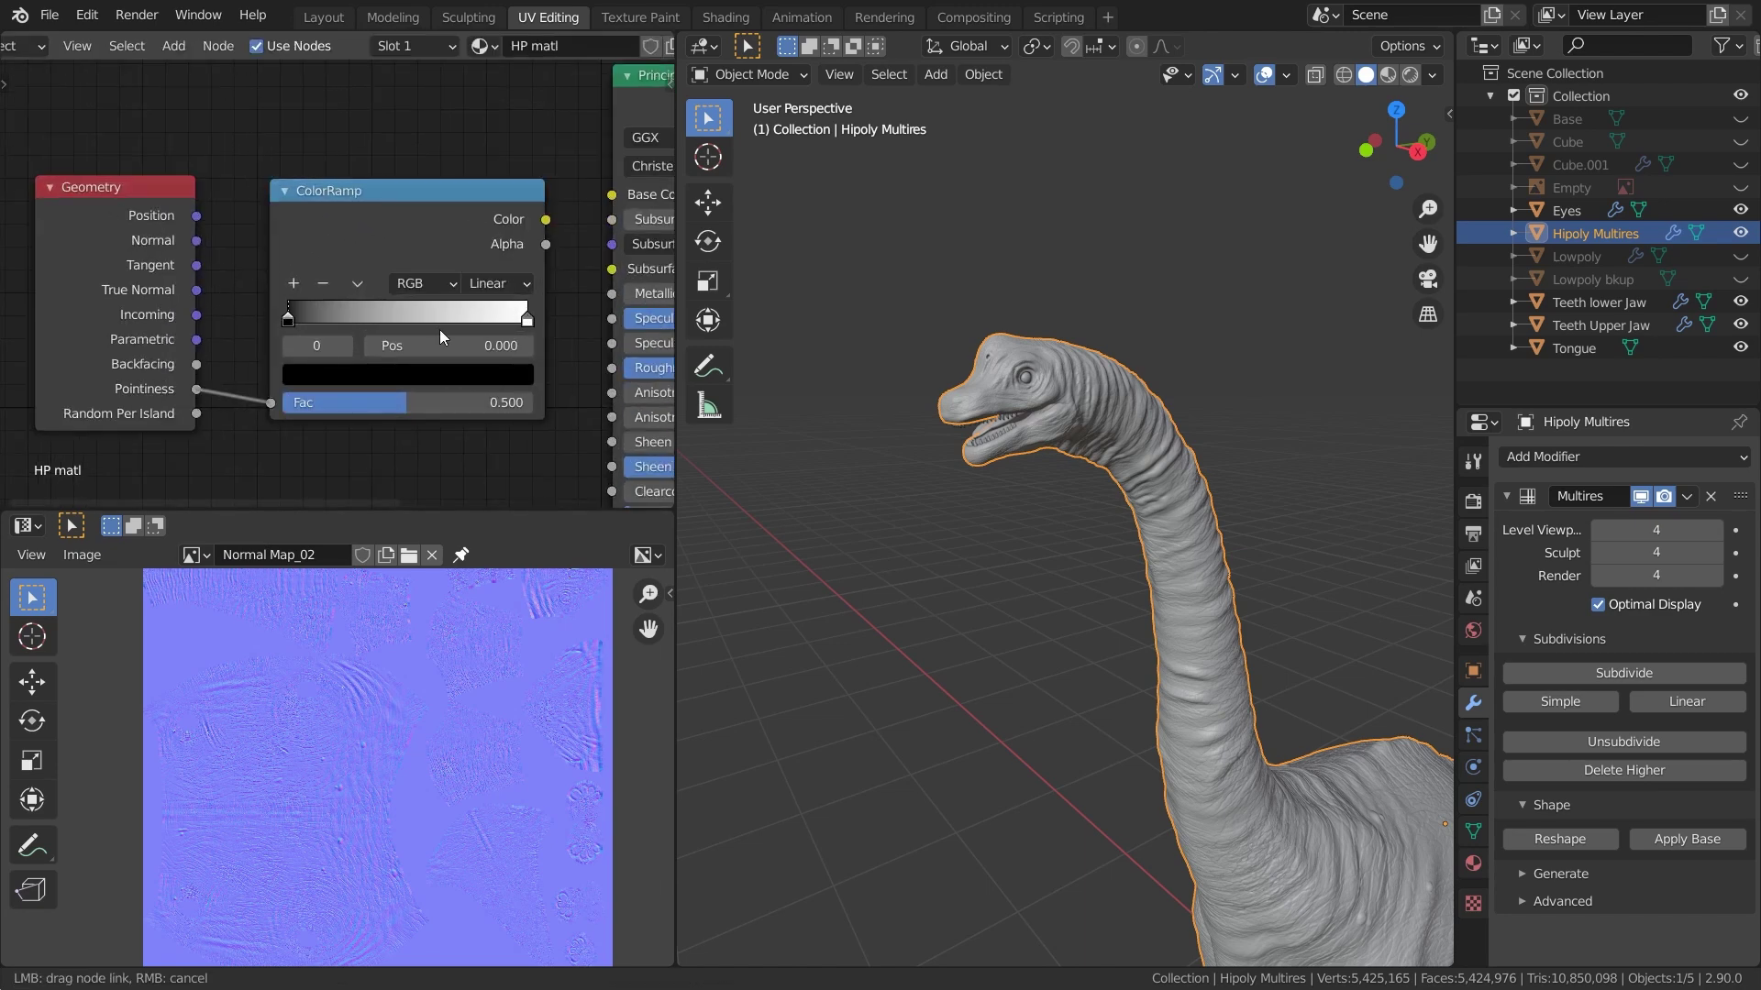
middle_drag(439, 328, 253, 348)
drag(361, 239, 427, 214)
Use an environment texture as the world background color and load the symmetrical_garden_2k HDR image
scroll(1152, 416, up, 2)
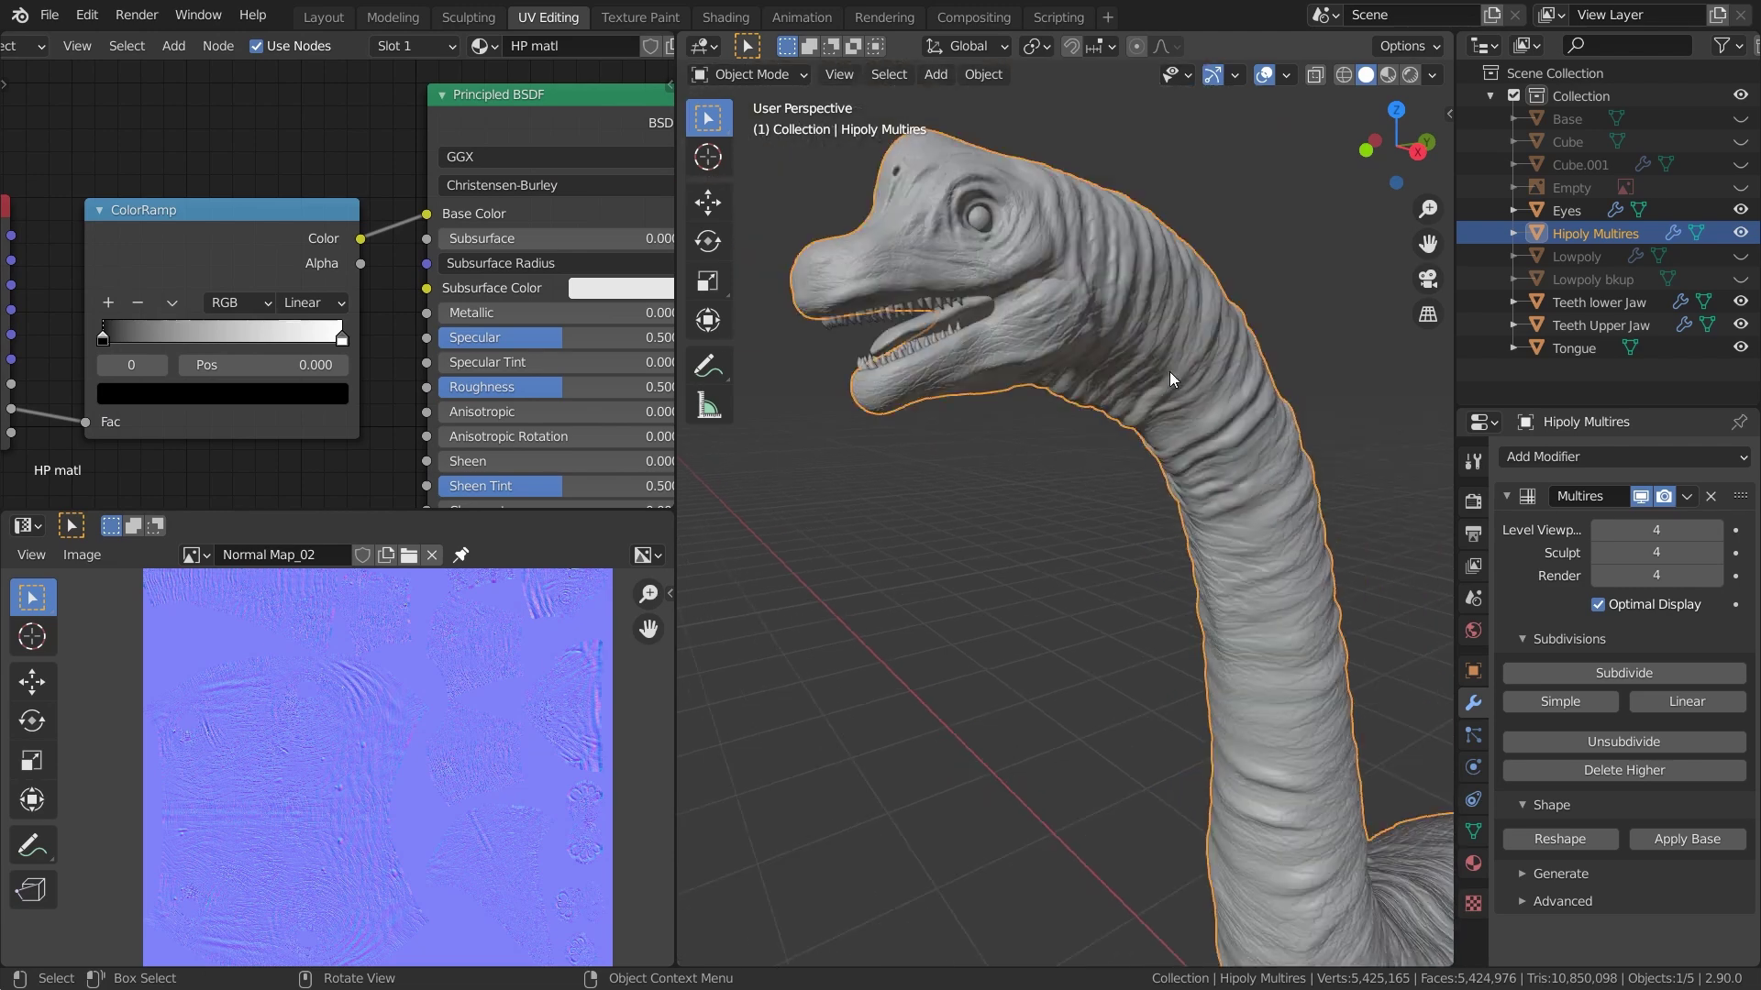
click(1473, 630)
click(1601, 593)
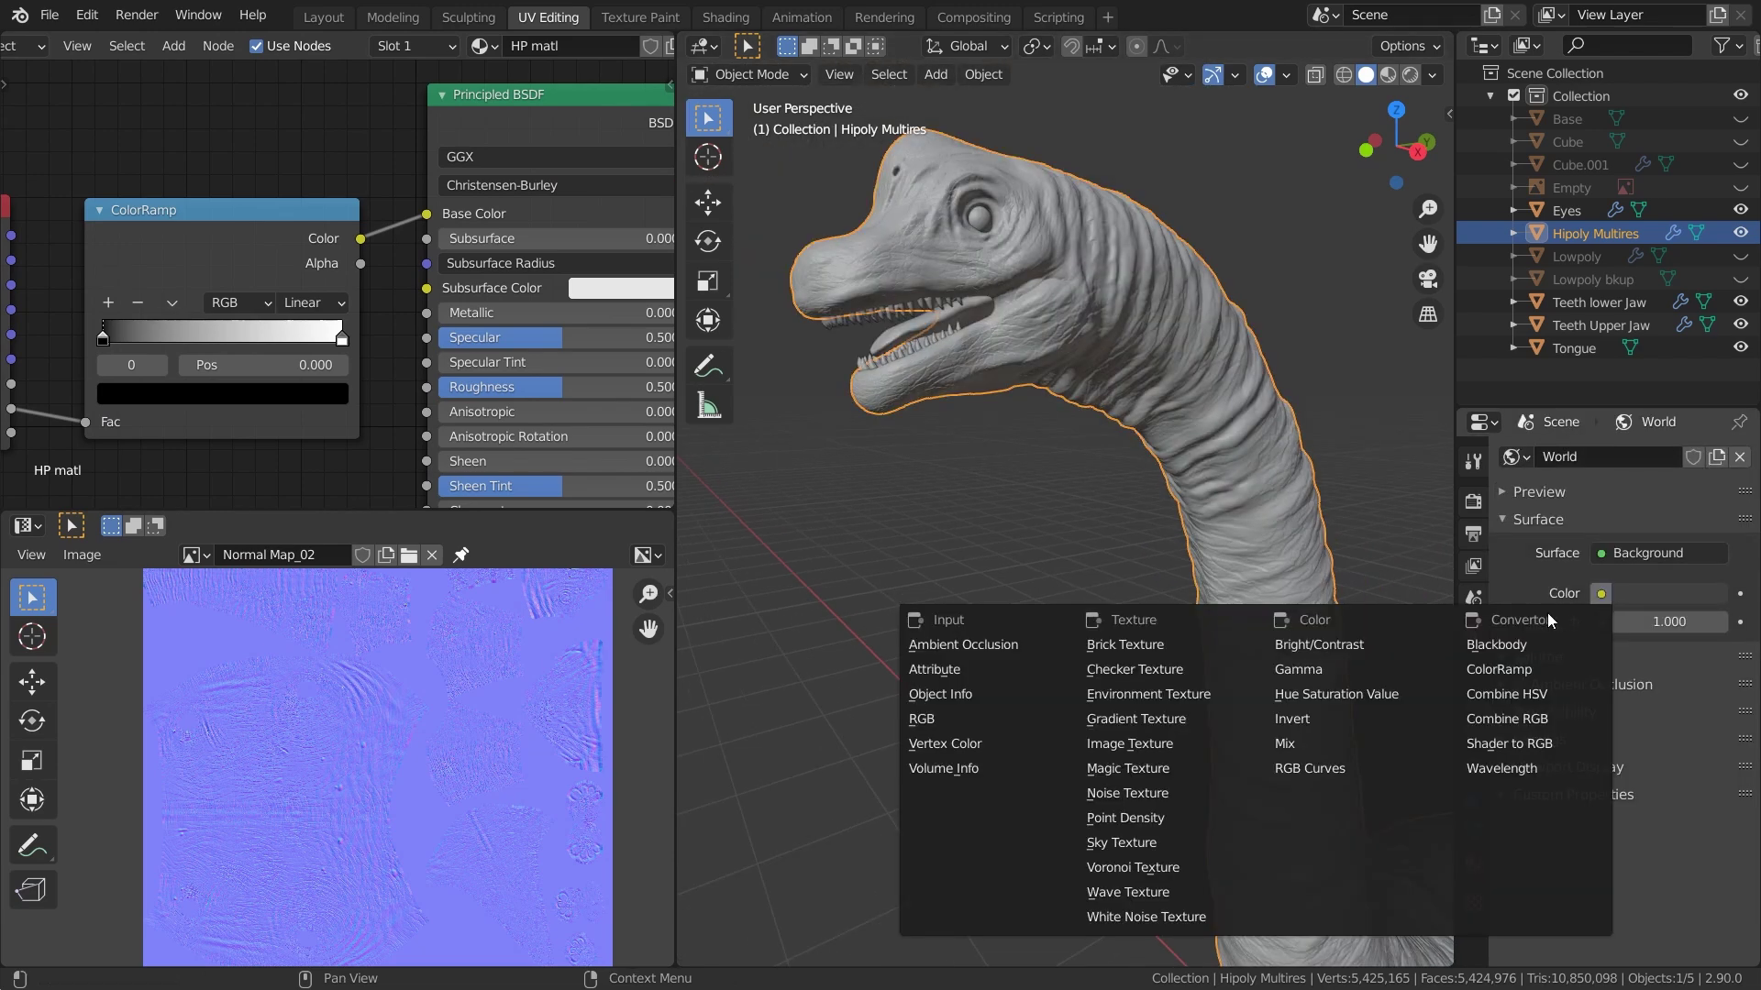
click(1137, 690)
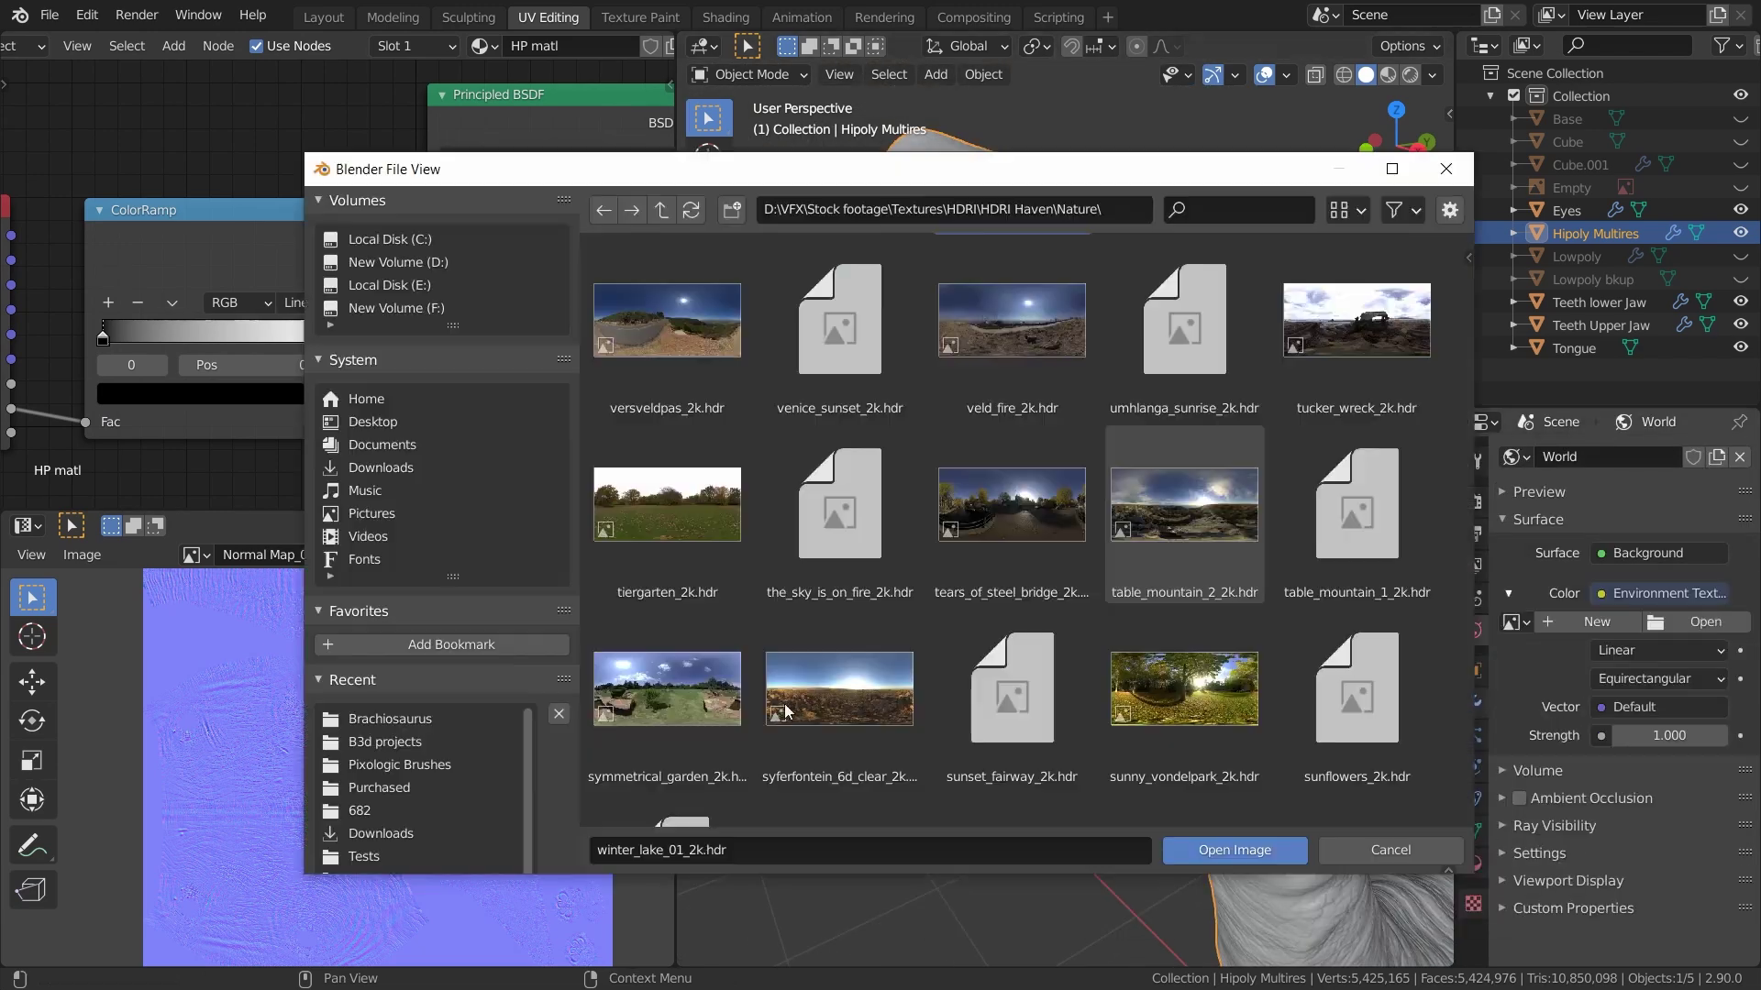
scroll(1183, 504, down, 2)
click(710, 593)
click(1235, 851)
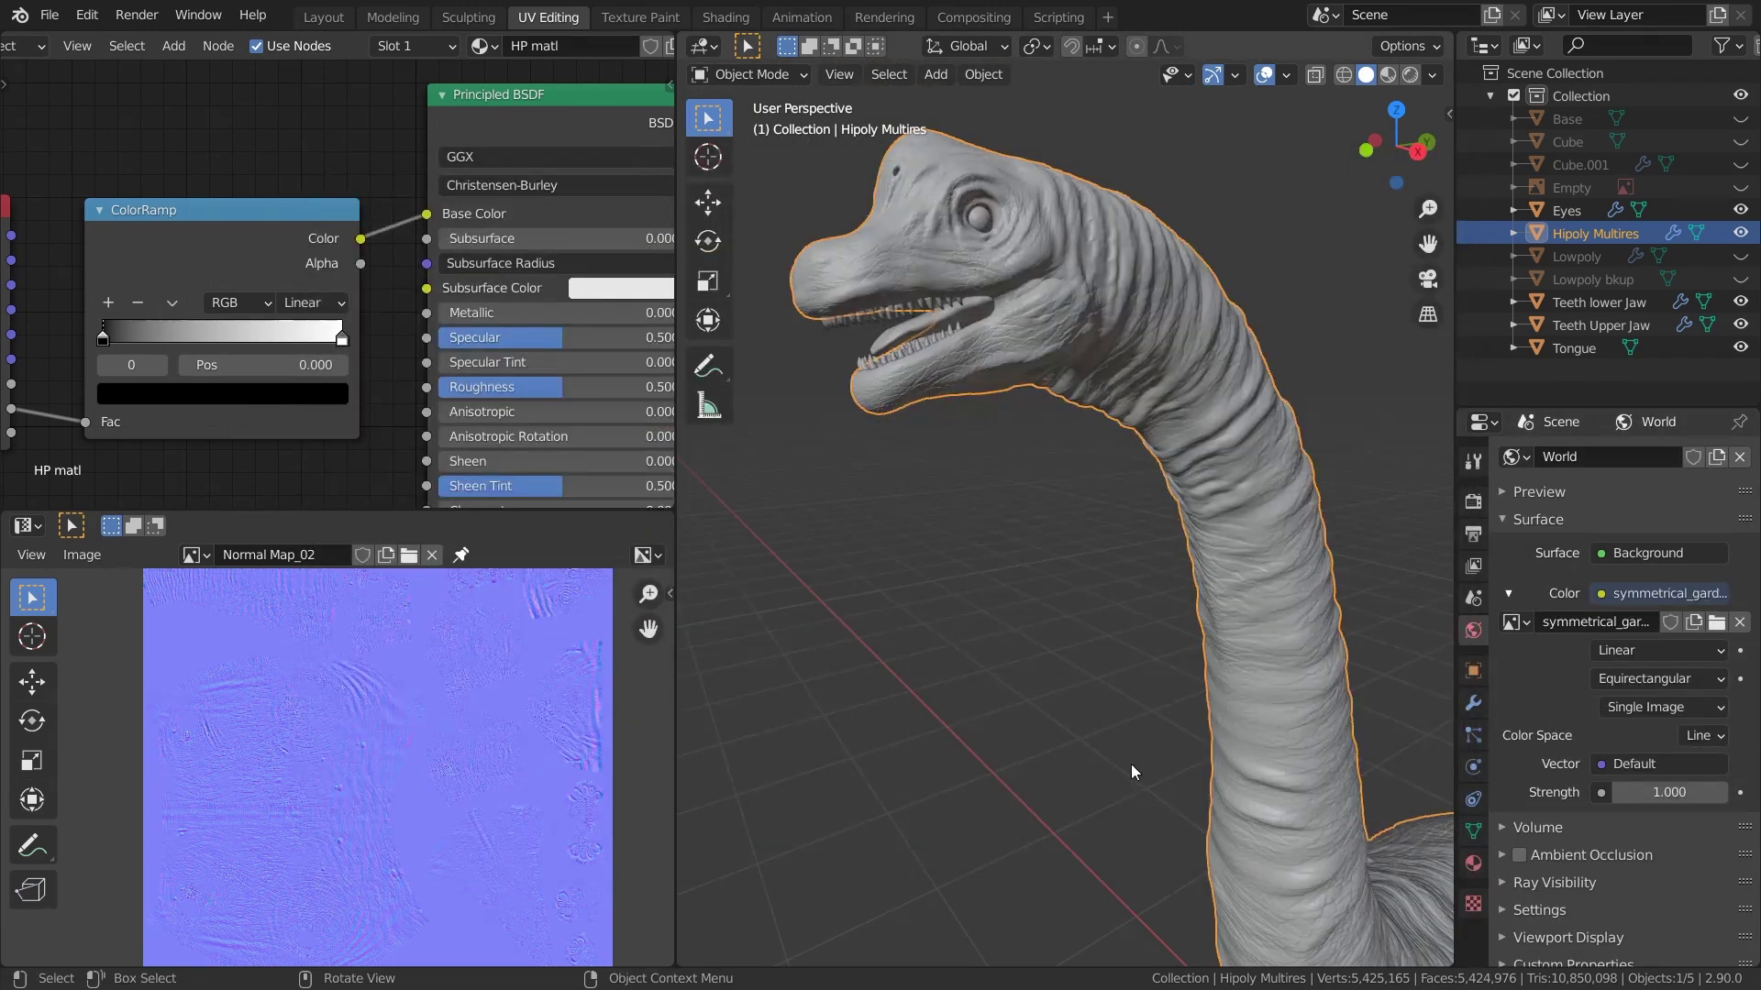
Open the render settings and switch the viewport to Rendered shading
click(1473, 502)
key(z)
key(8)
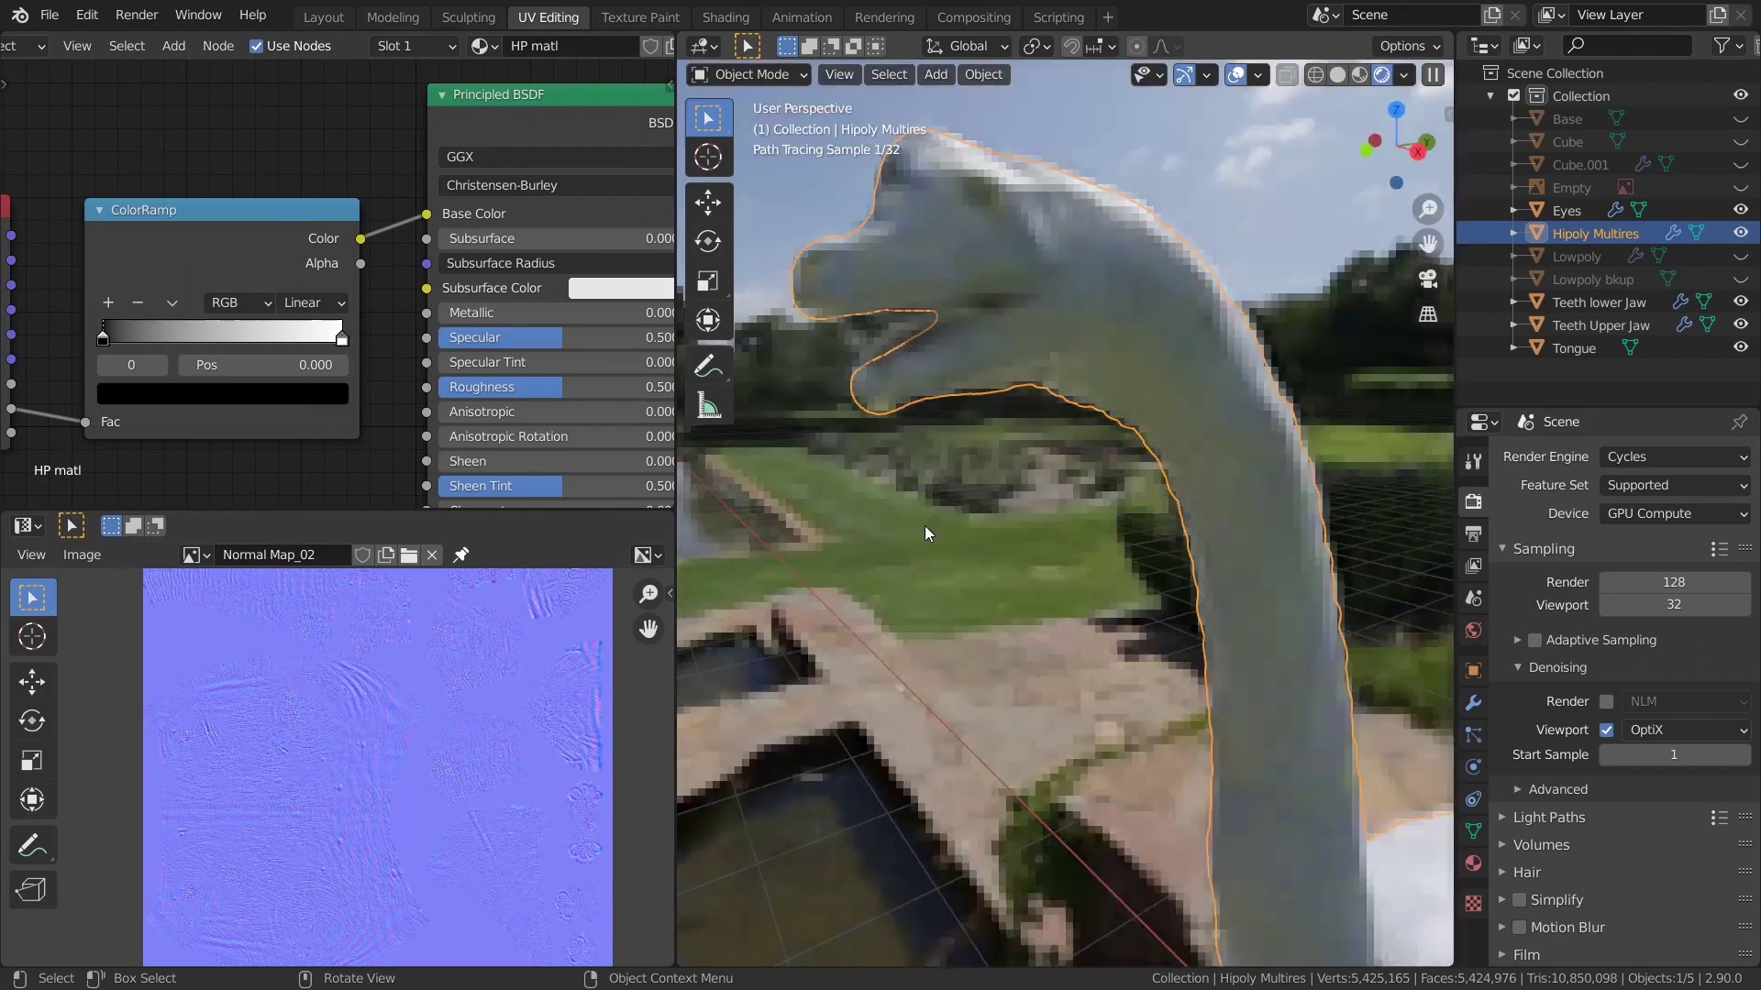
Narrow the ColorRamp's transition by moving the black stop near the middle and the white stop to position 0.518
middle_drag(925, 525, 1706, 487)
scroll(1168, 429, up, 4)
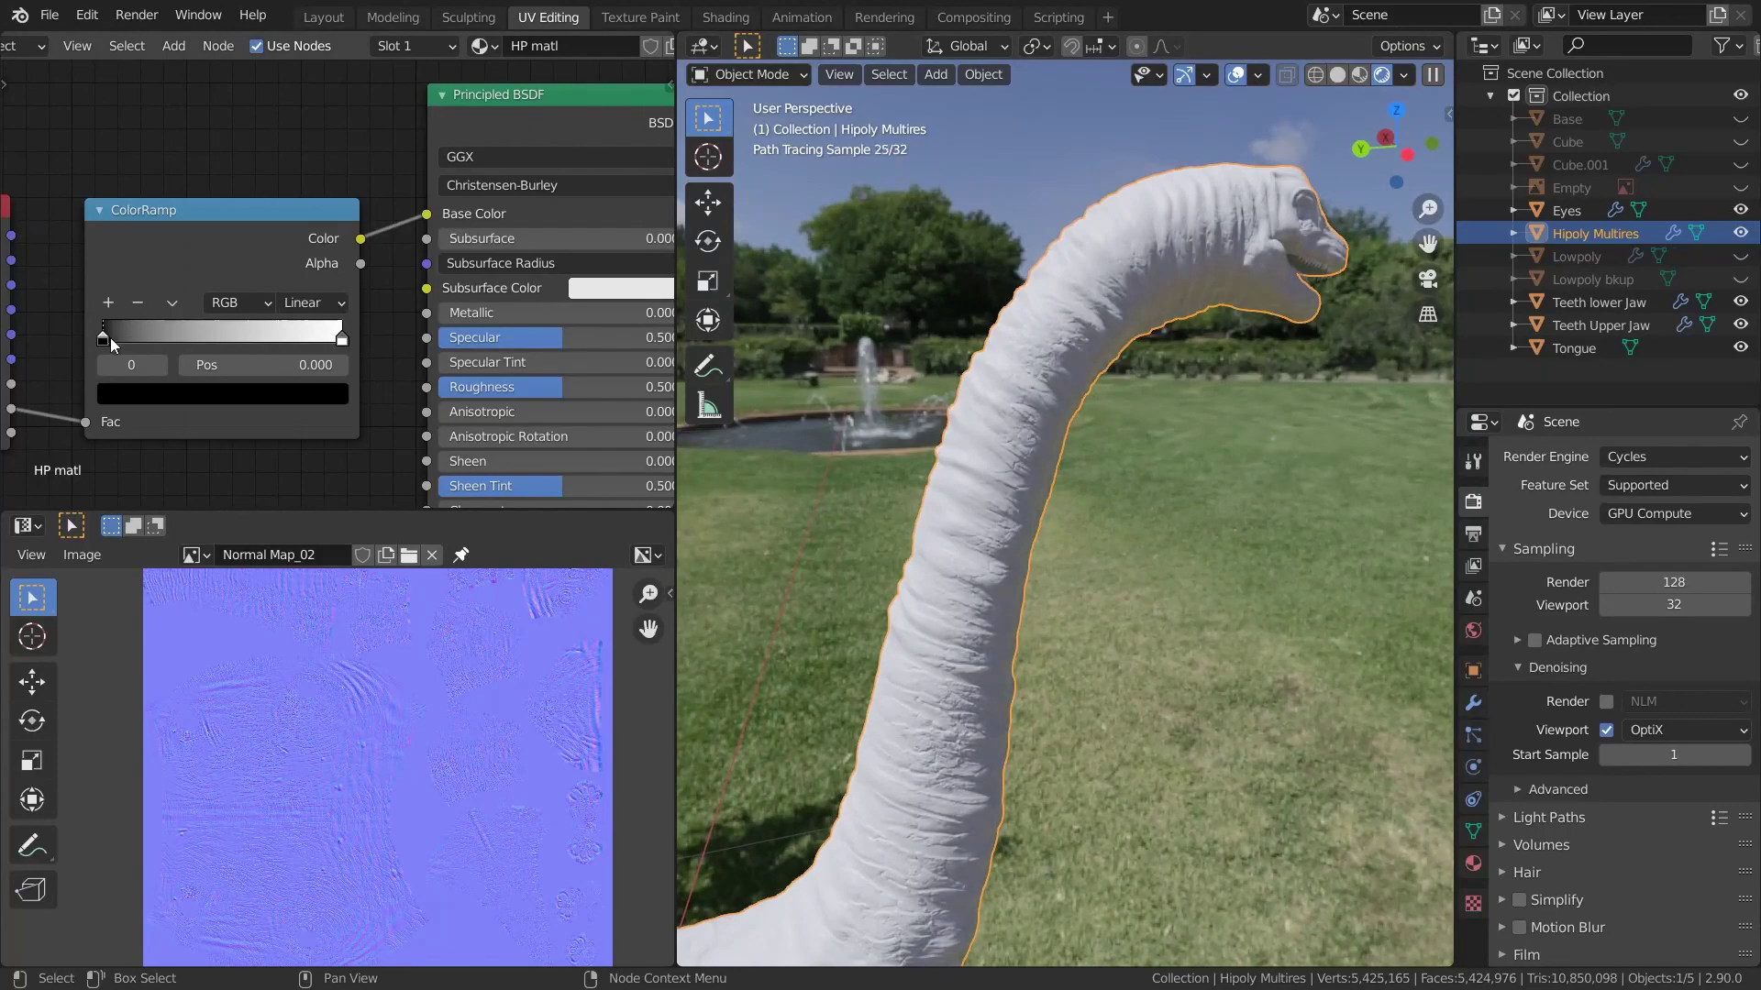
drag(111, 344, 202, 348)
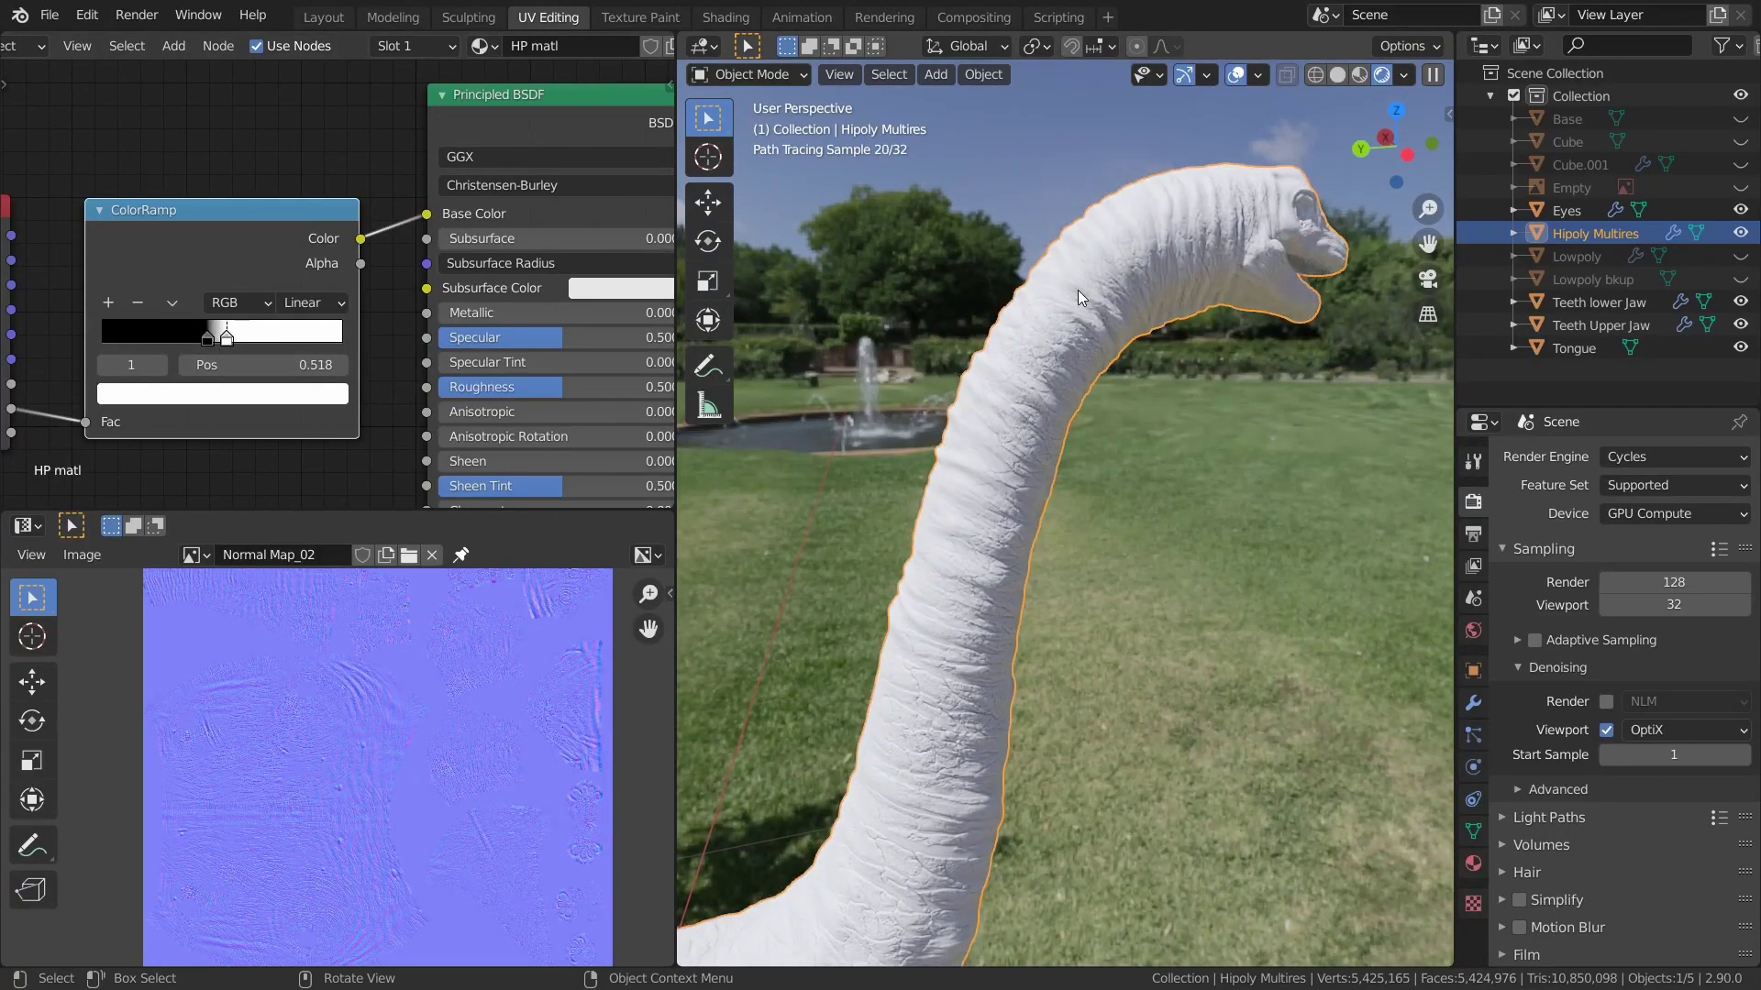
Move the white stop of the high-poly material's ColorRamp to position 0.550
ctrl+middle_drag(1079, 298, 1221, 502)
scroll(1049, 274, up, 4)
scroll(1049, 273, down, 4)
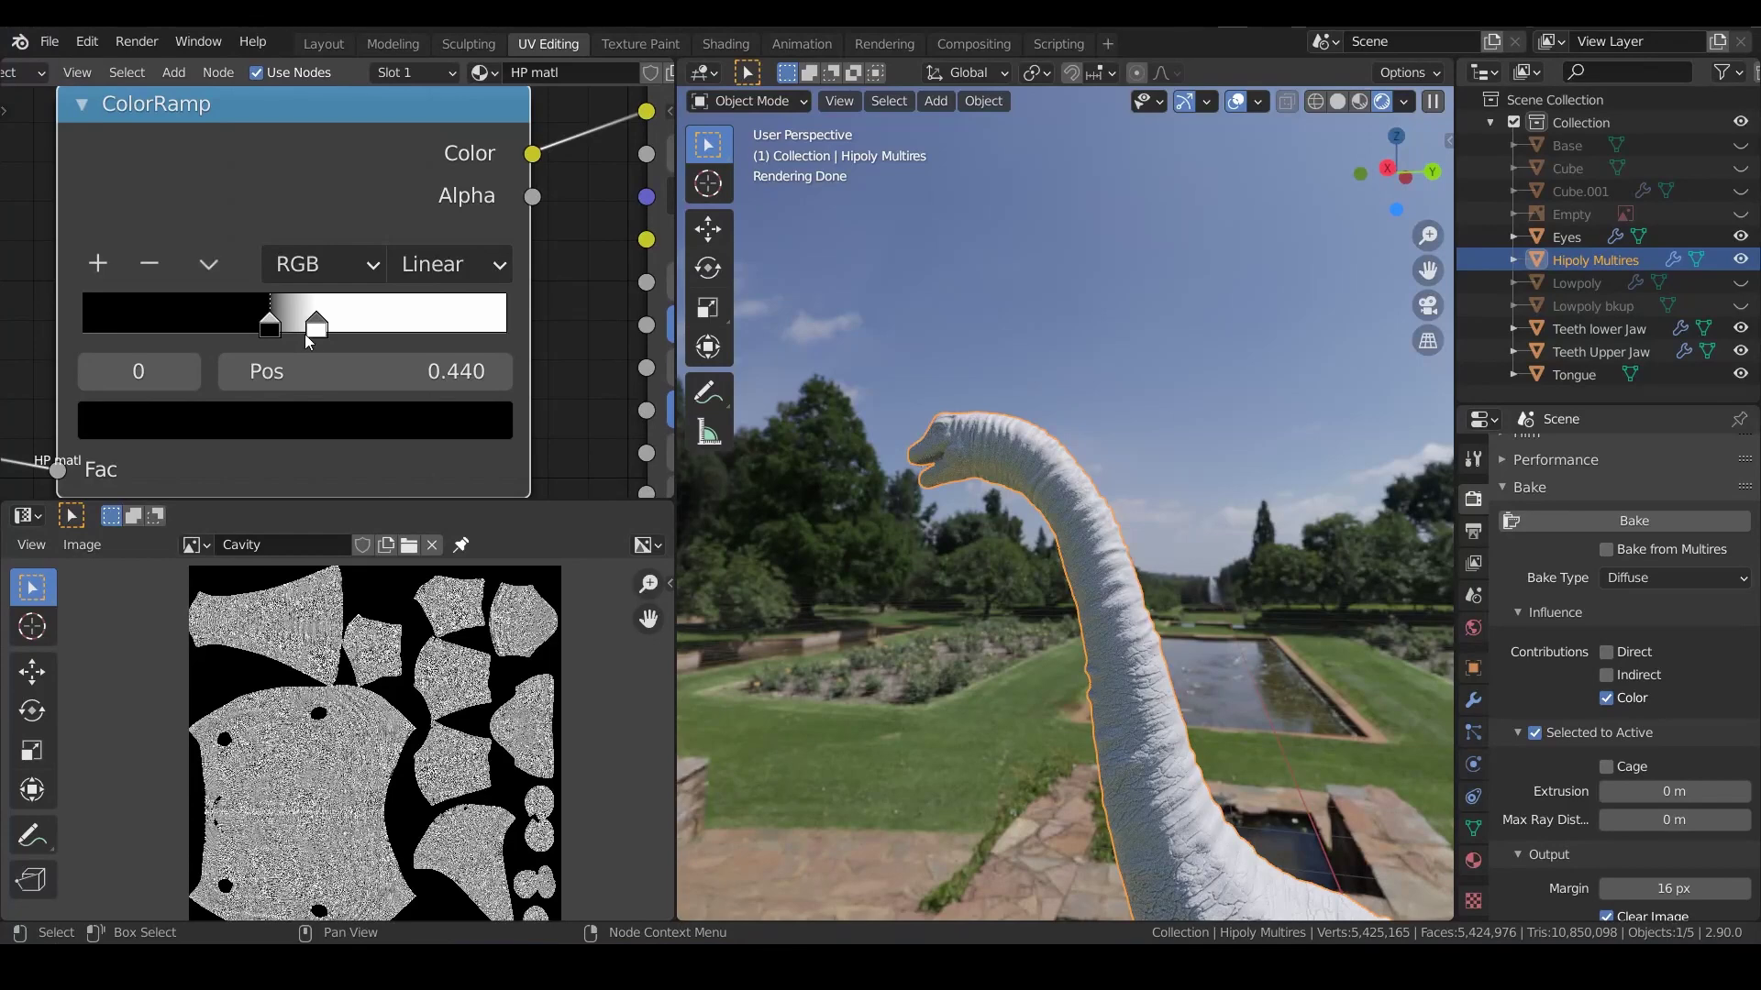
click(310, 332)
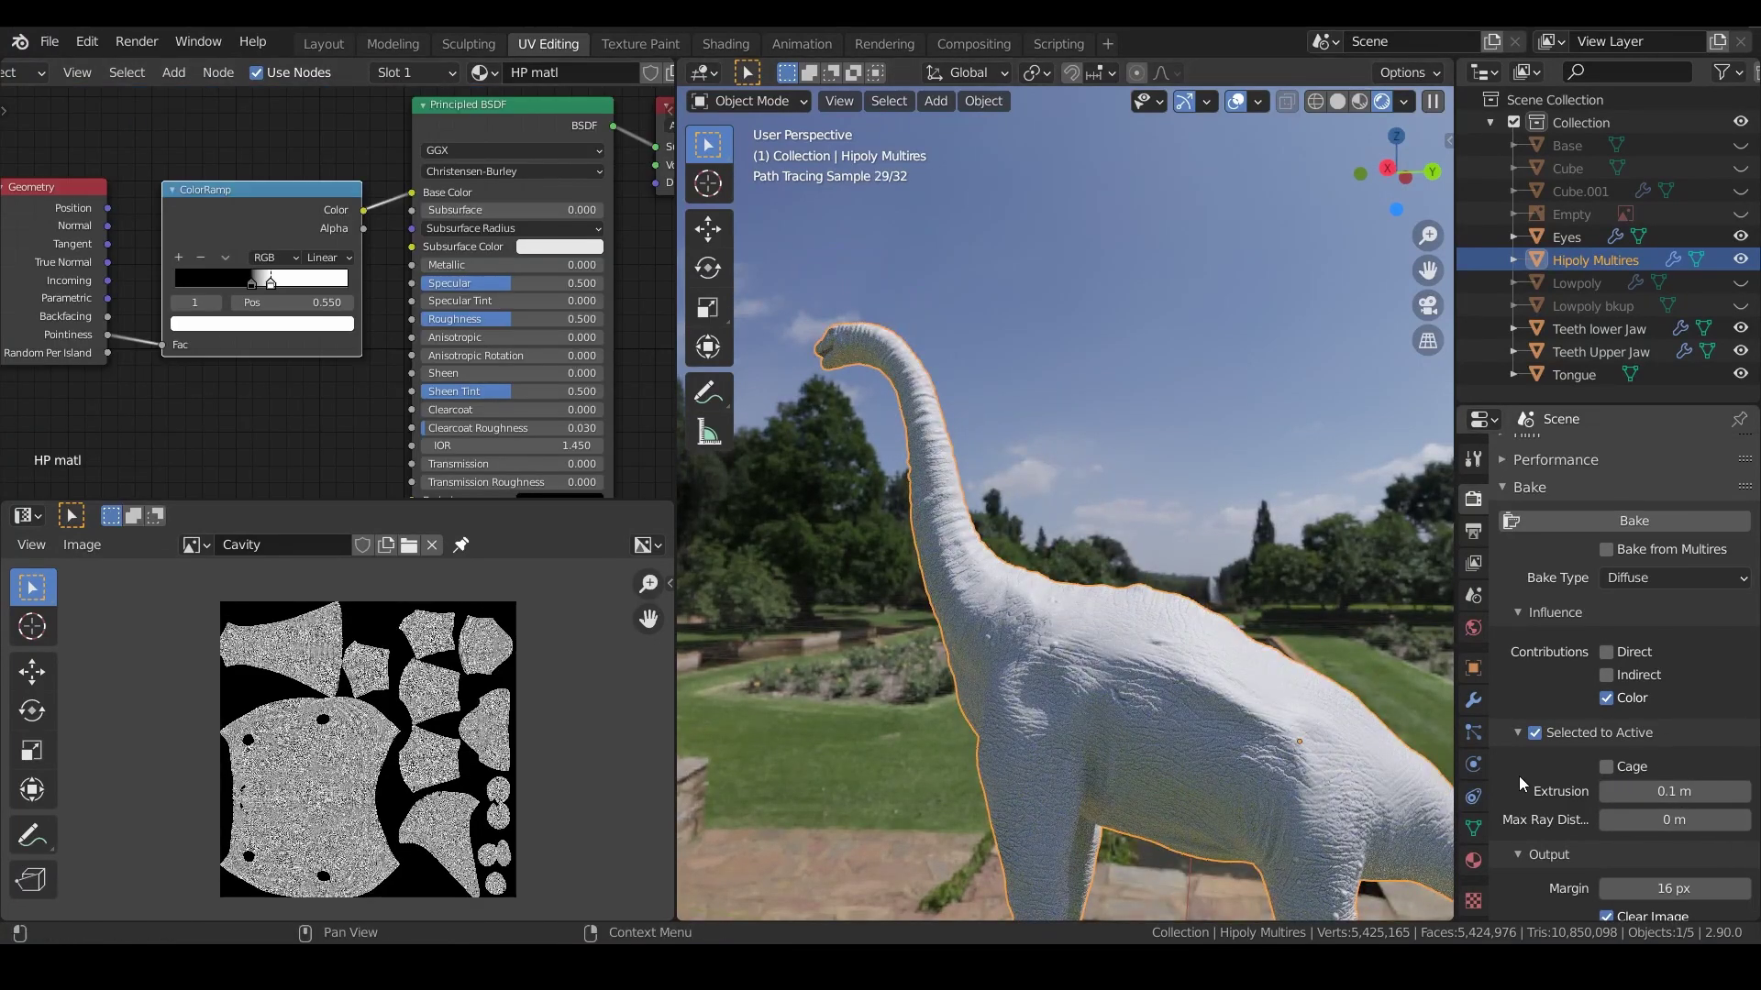
Select the Lowpoly object and make it visible in the scene
middle_drag(244, 234, 320, 291)
click(1695, 284)
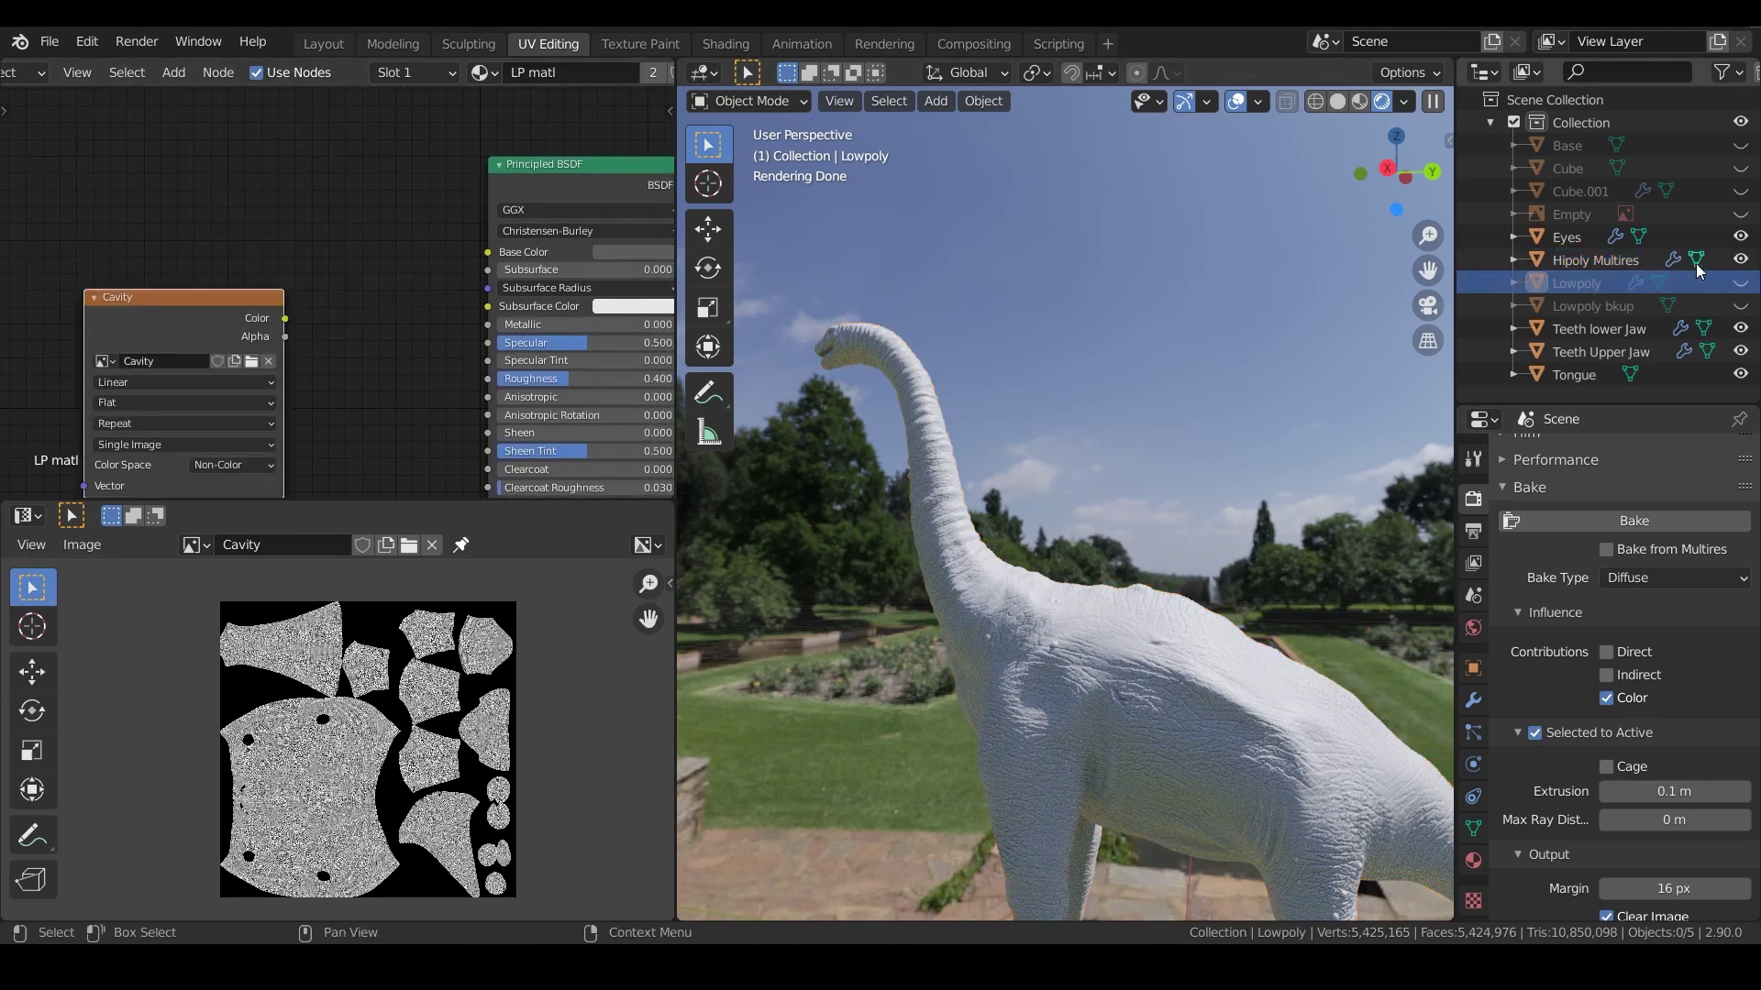
click(1740, 283)
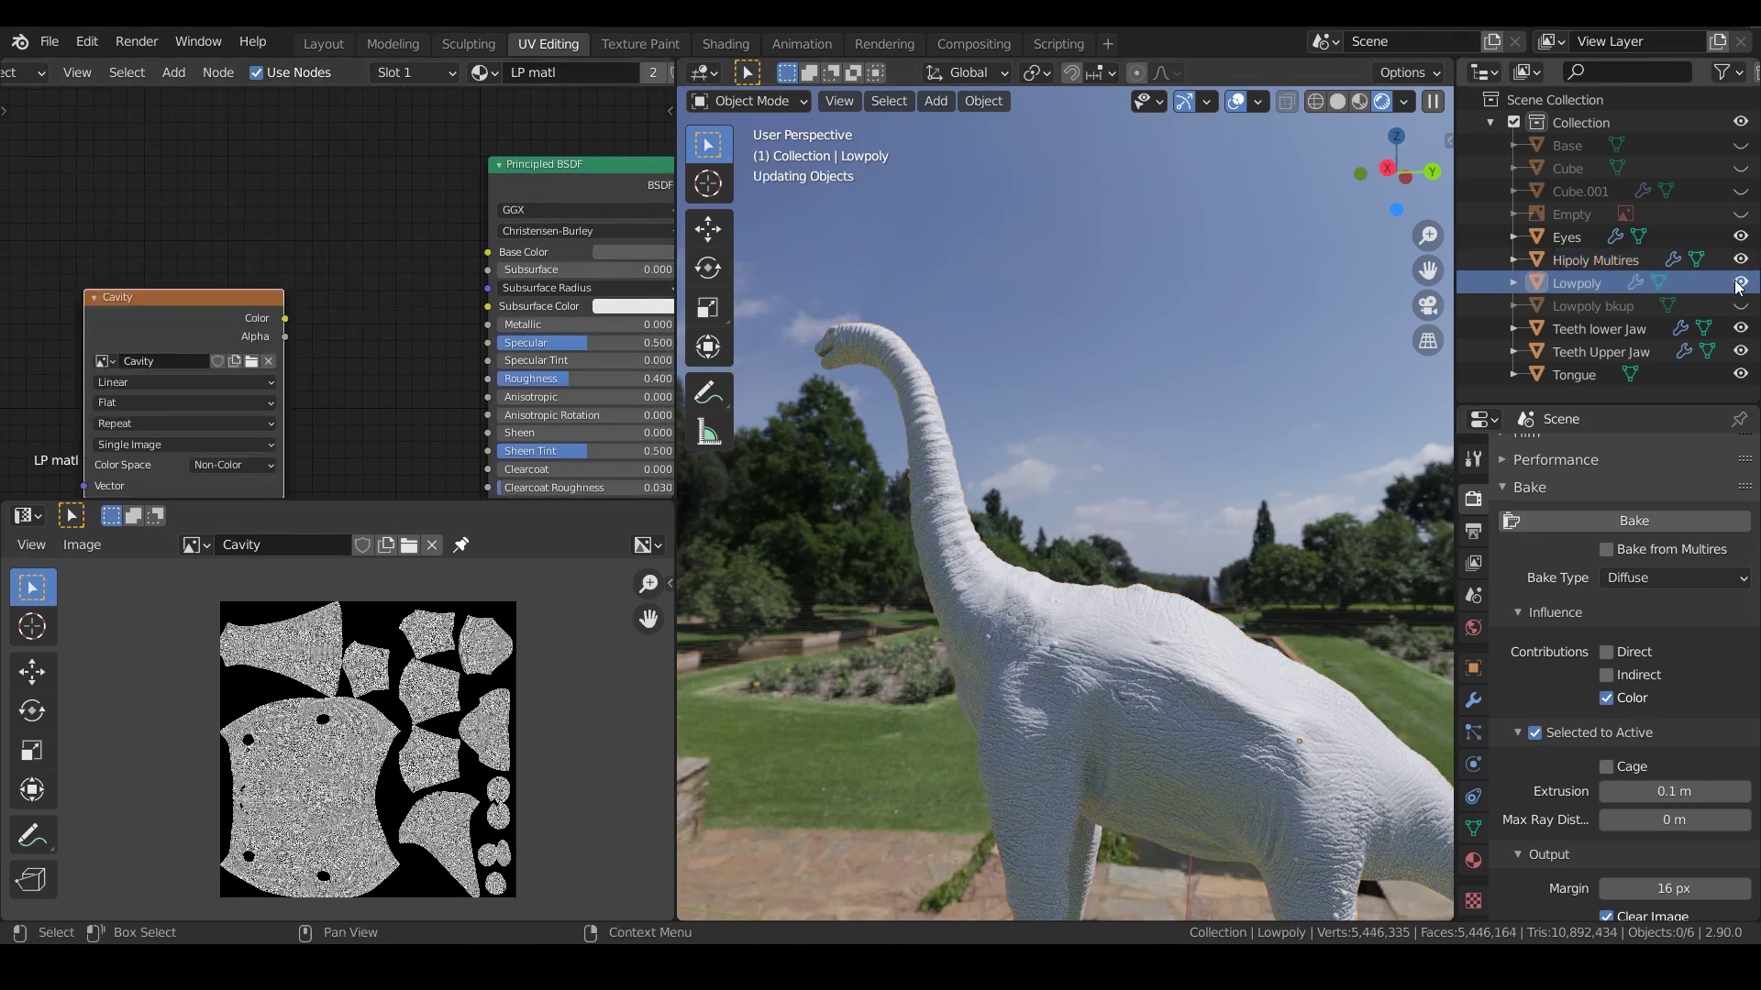
Create a 4096 x 4096 px image named Cavity02 and assign it to the cavity texture node of LP matl
click(386, 547)
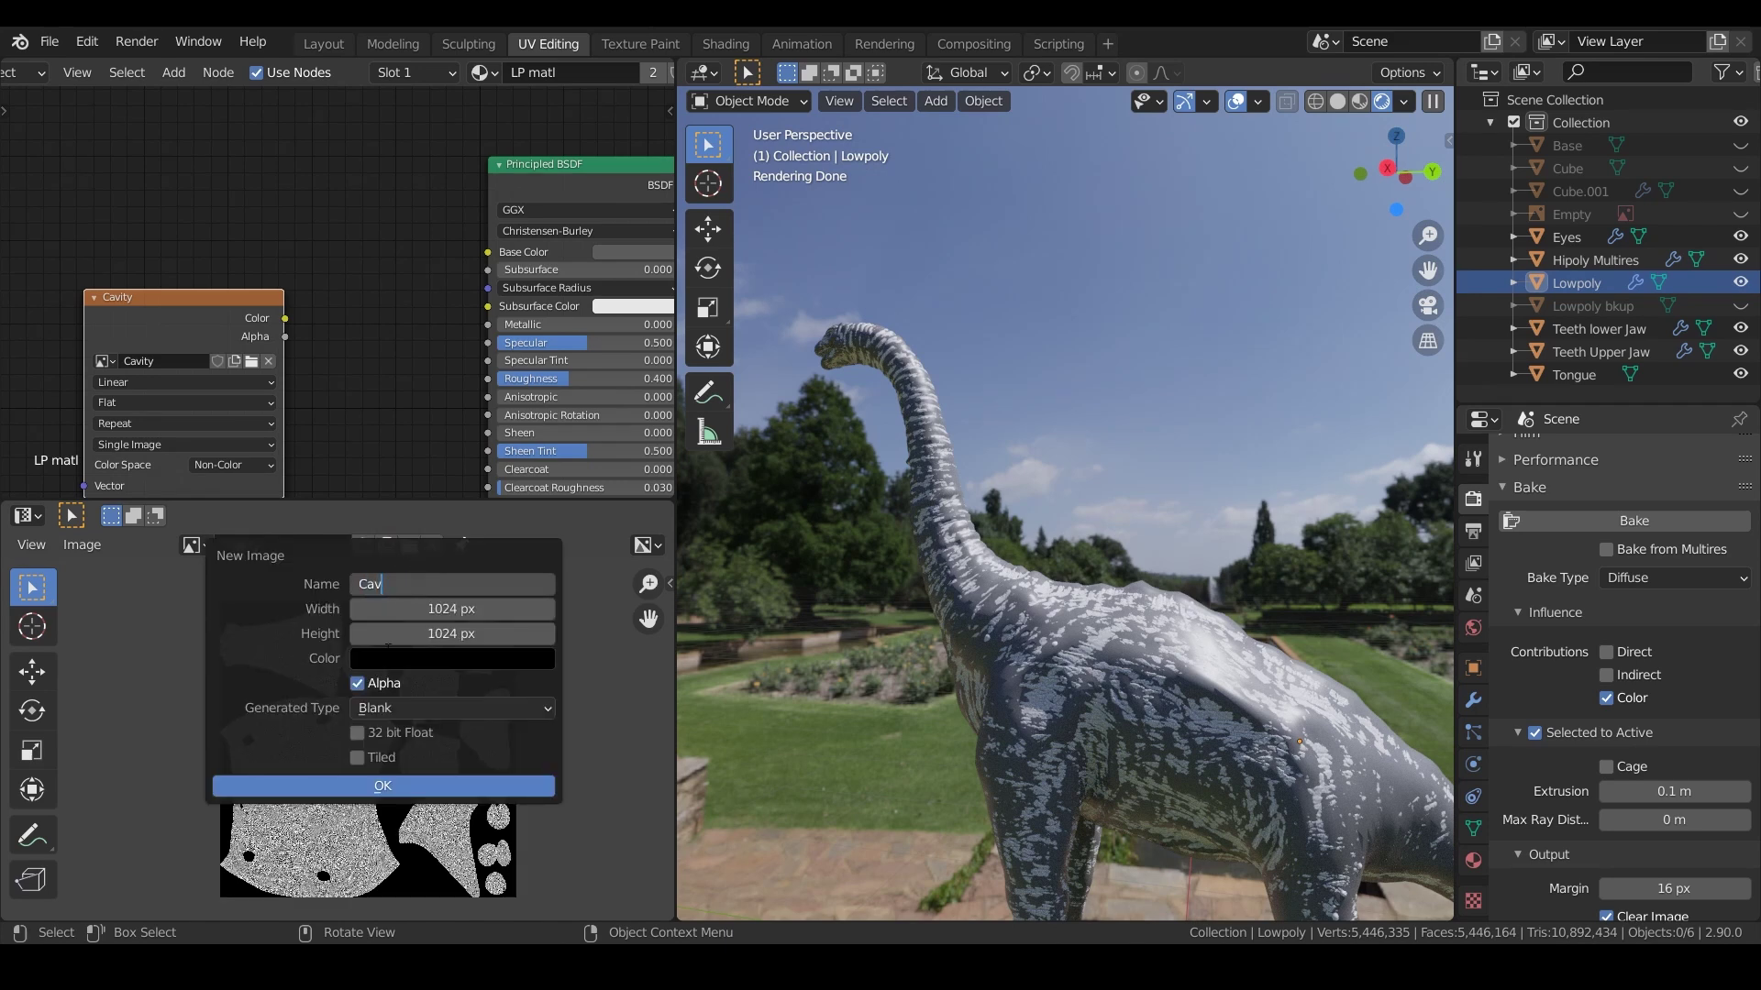
text(Cavity02)
click(466, 611)
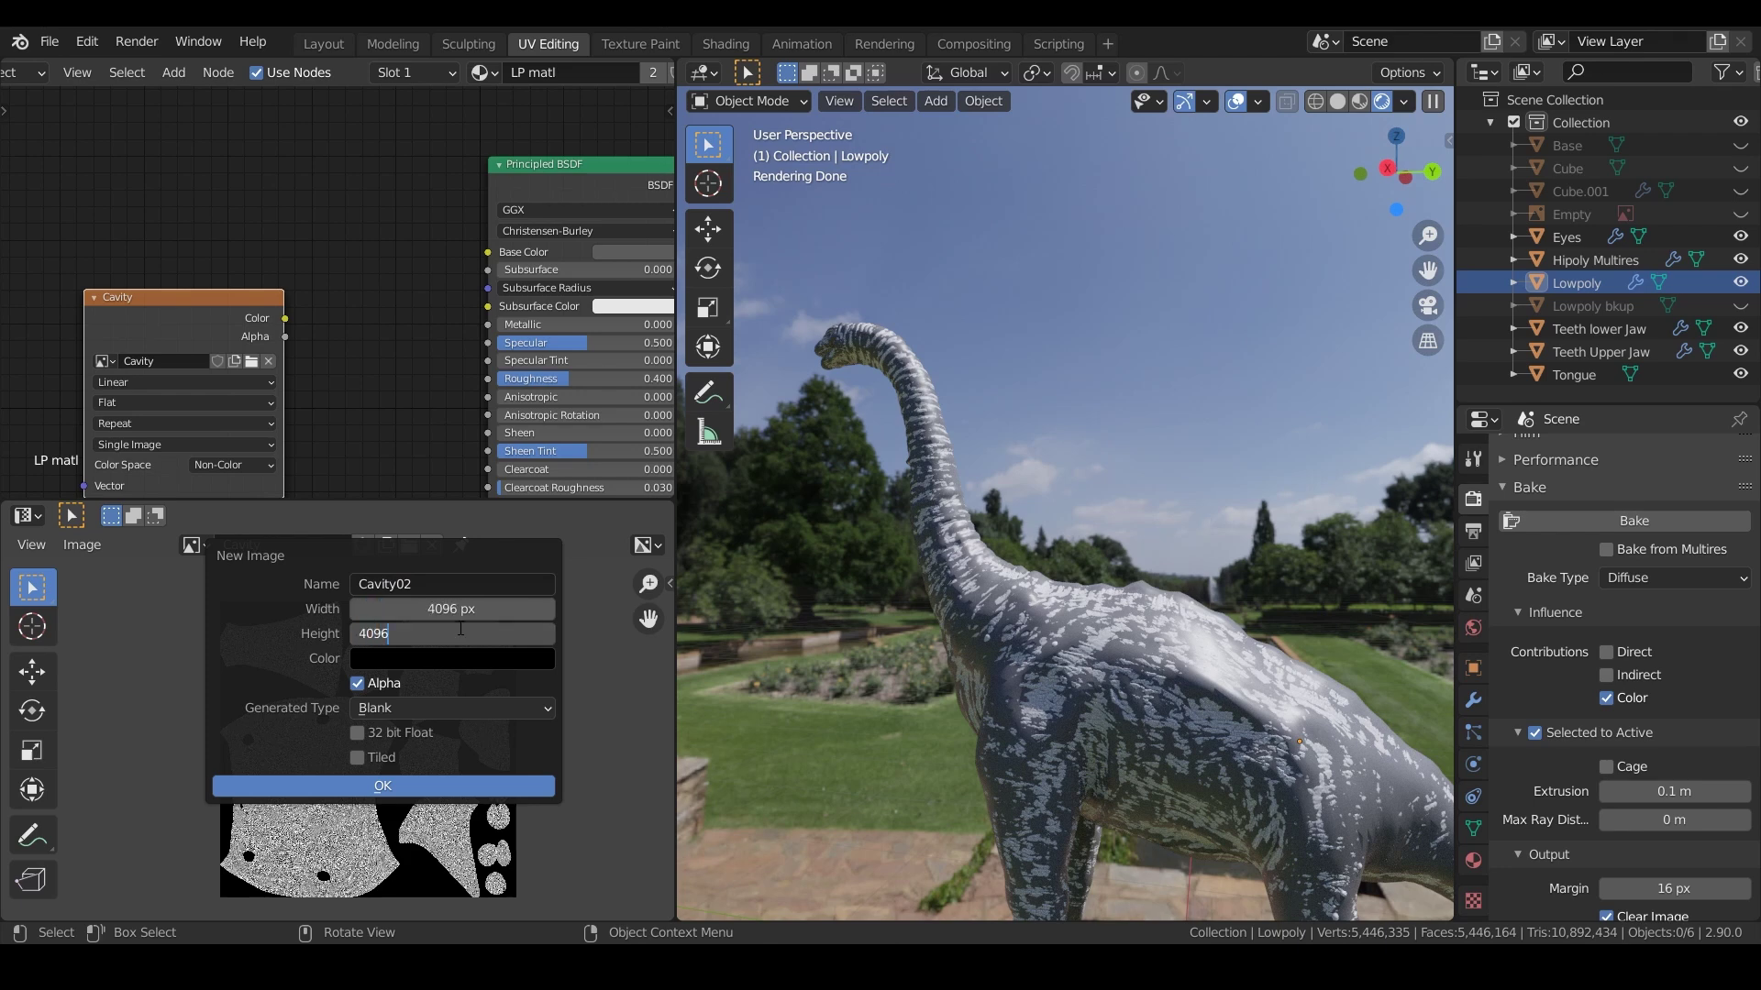
click(429, 789)
click(102, 361)
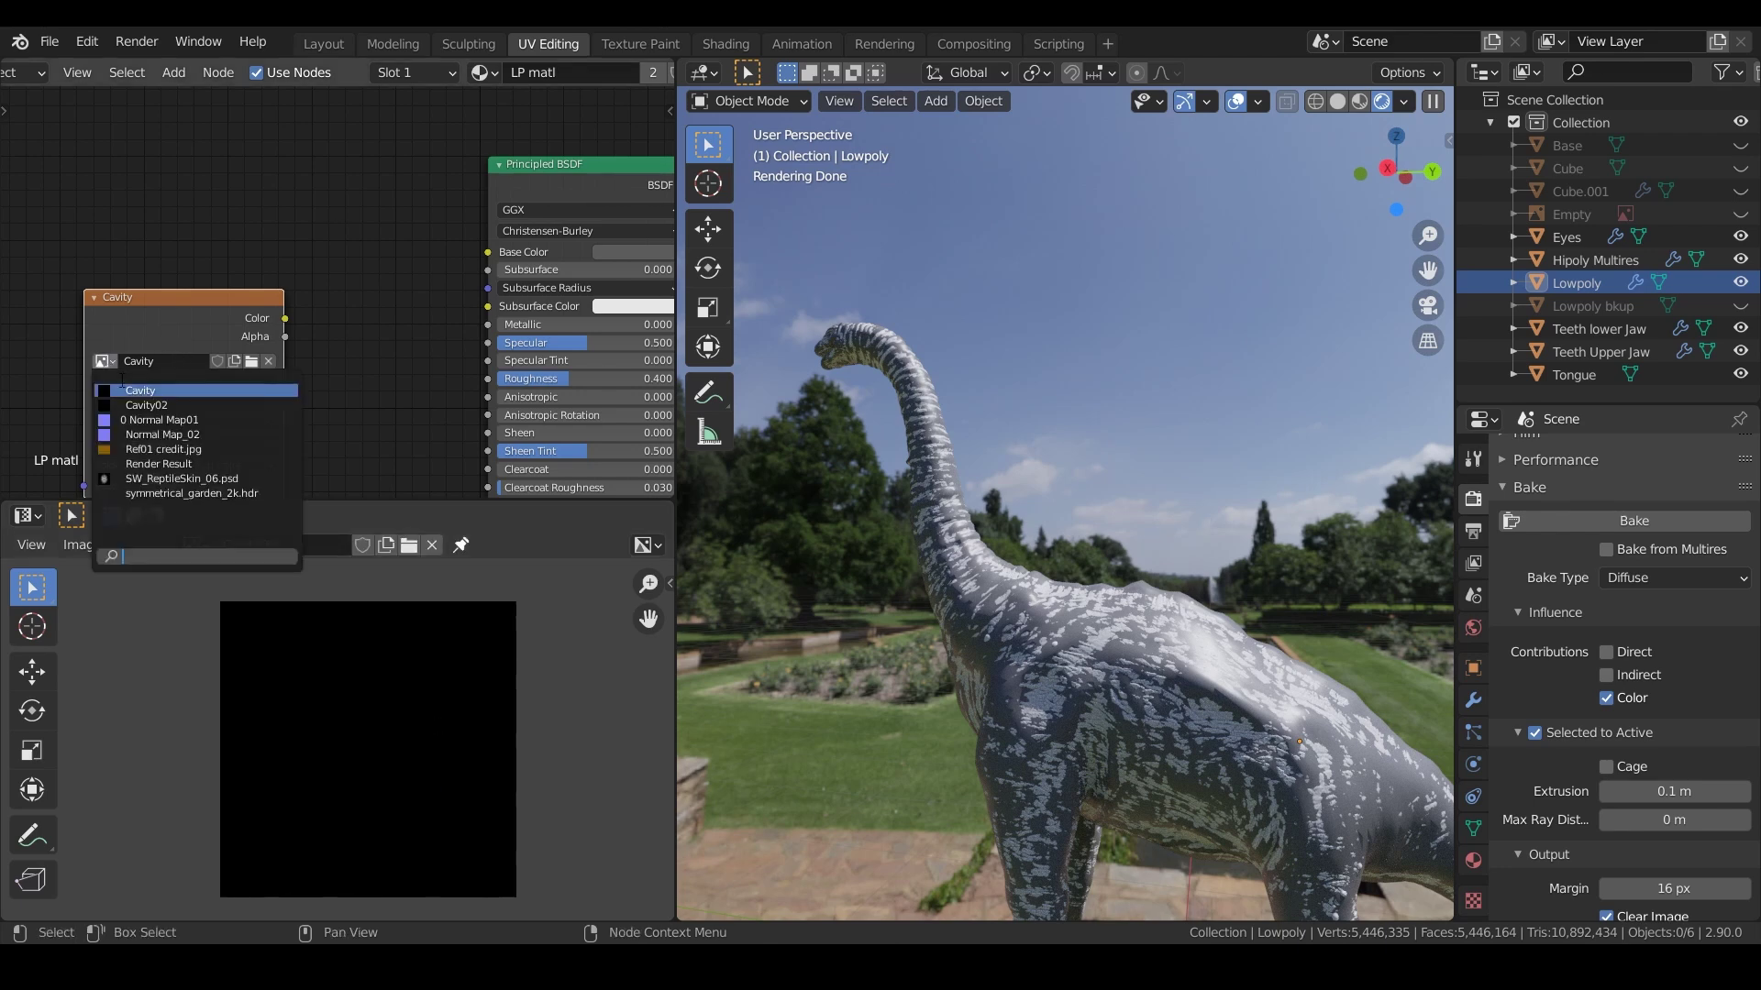
click(160, 404)
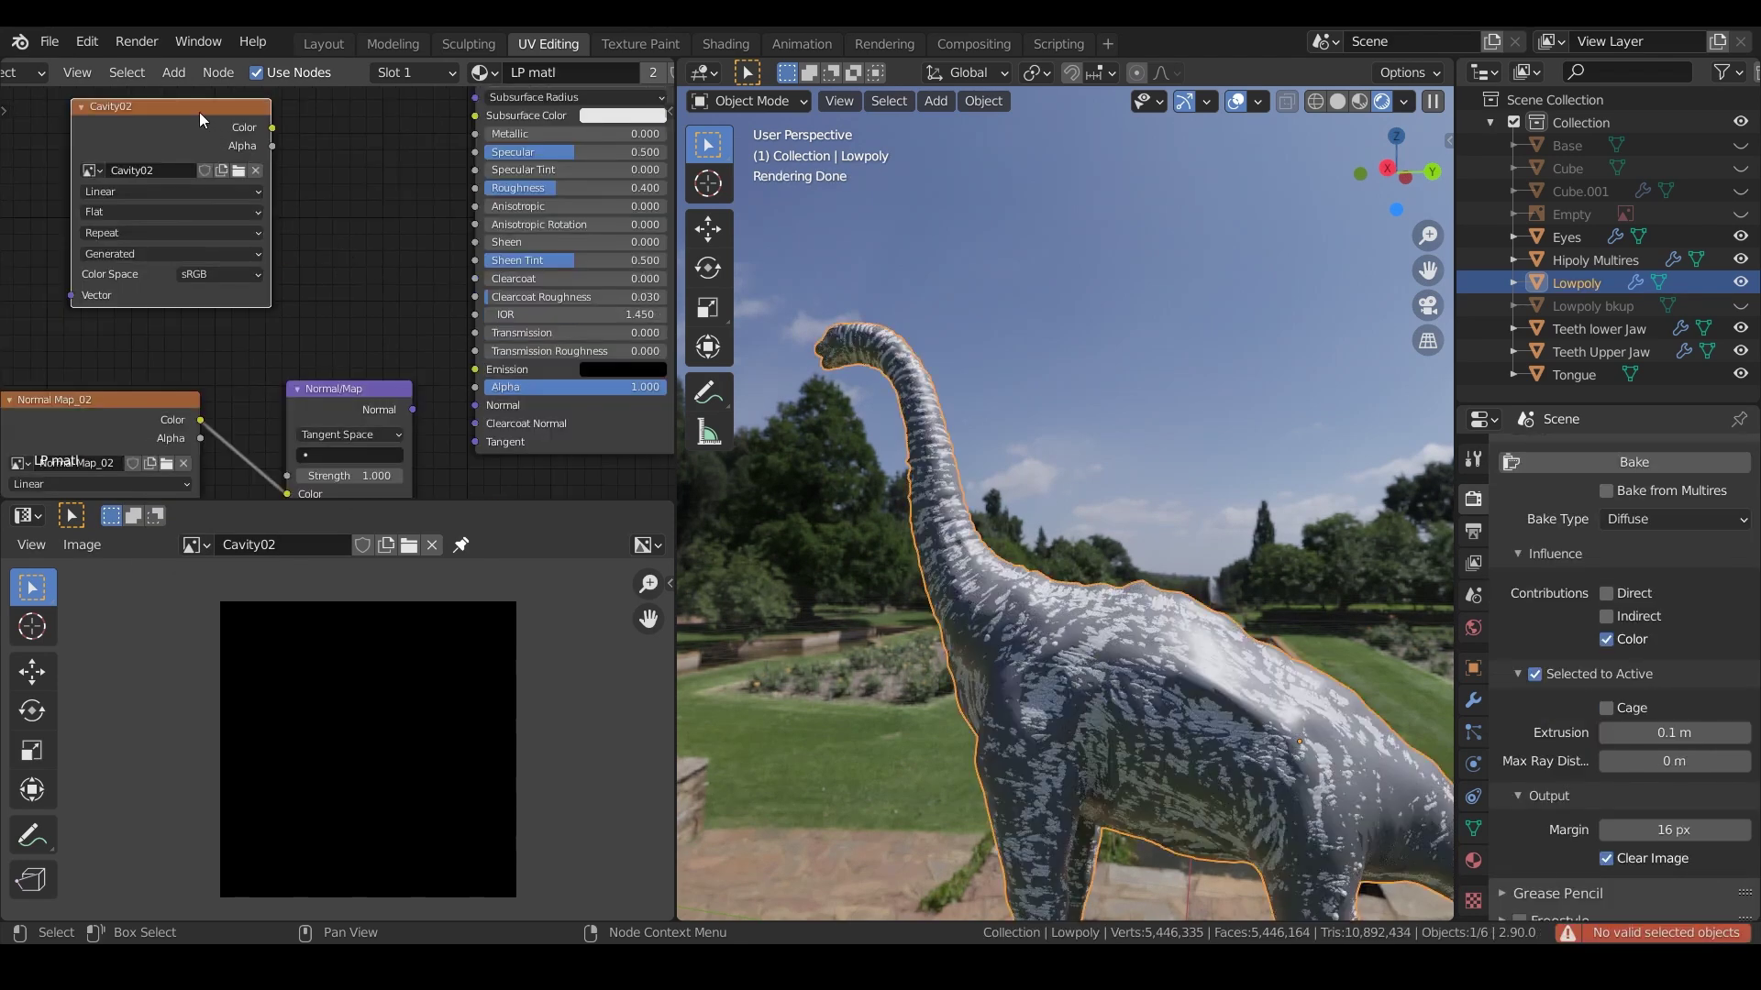
Bake the diffuse color from Hipoly Multires onto Lowpoly with Selected to Active and inspect the Cavity02 map
ctrl+click(1598, 256)
click(1664, 465)
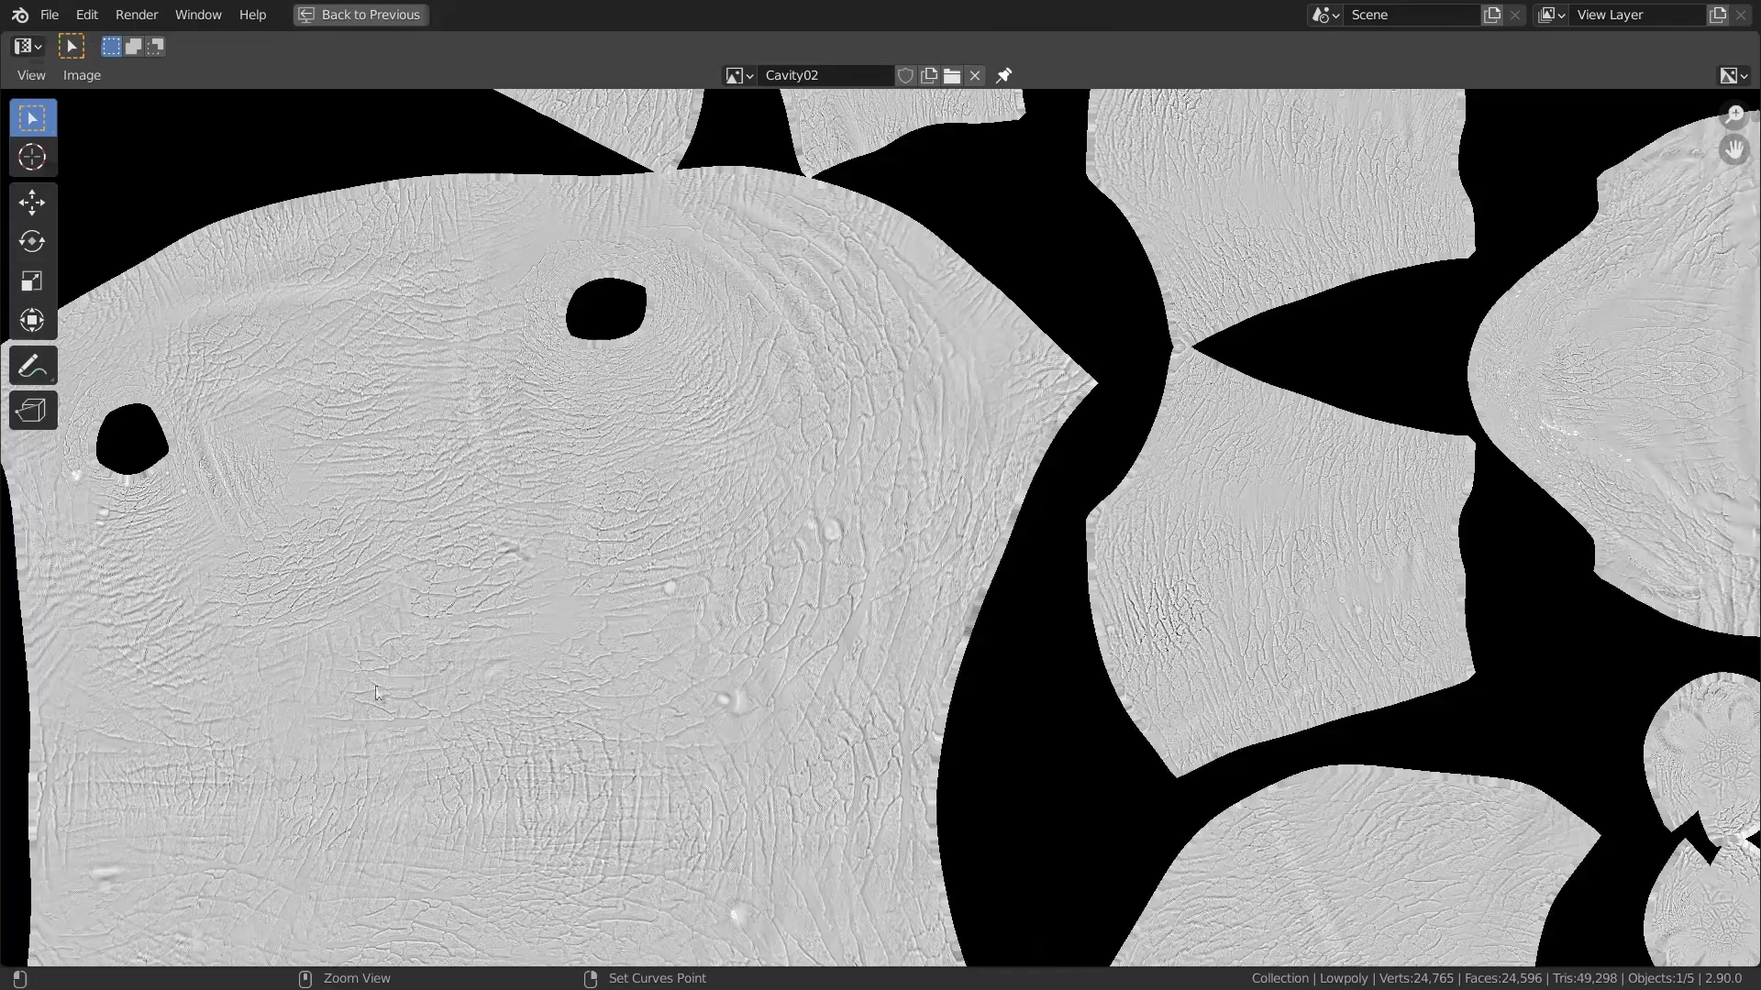
scroll(779, 525, up, 1)
scroll(817, 509, down, 5)
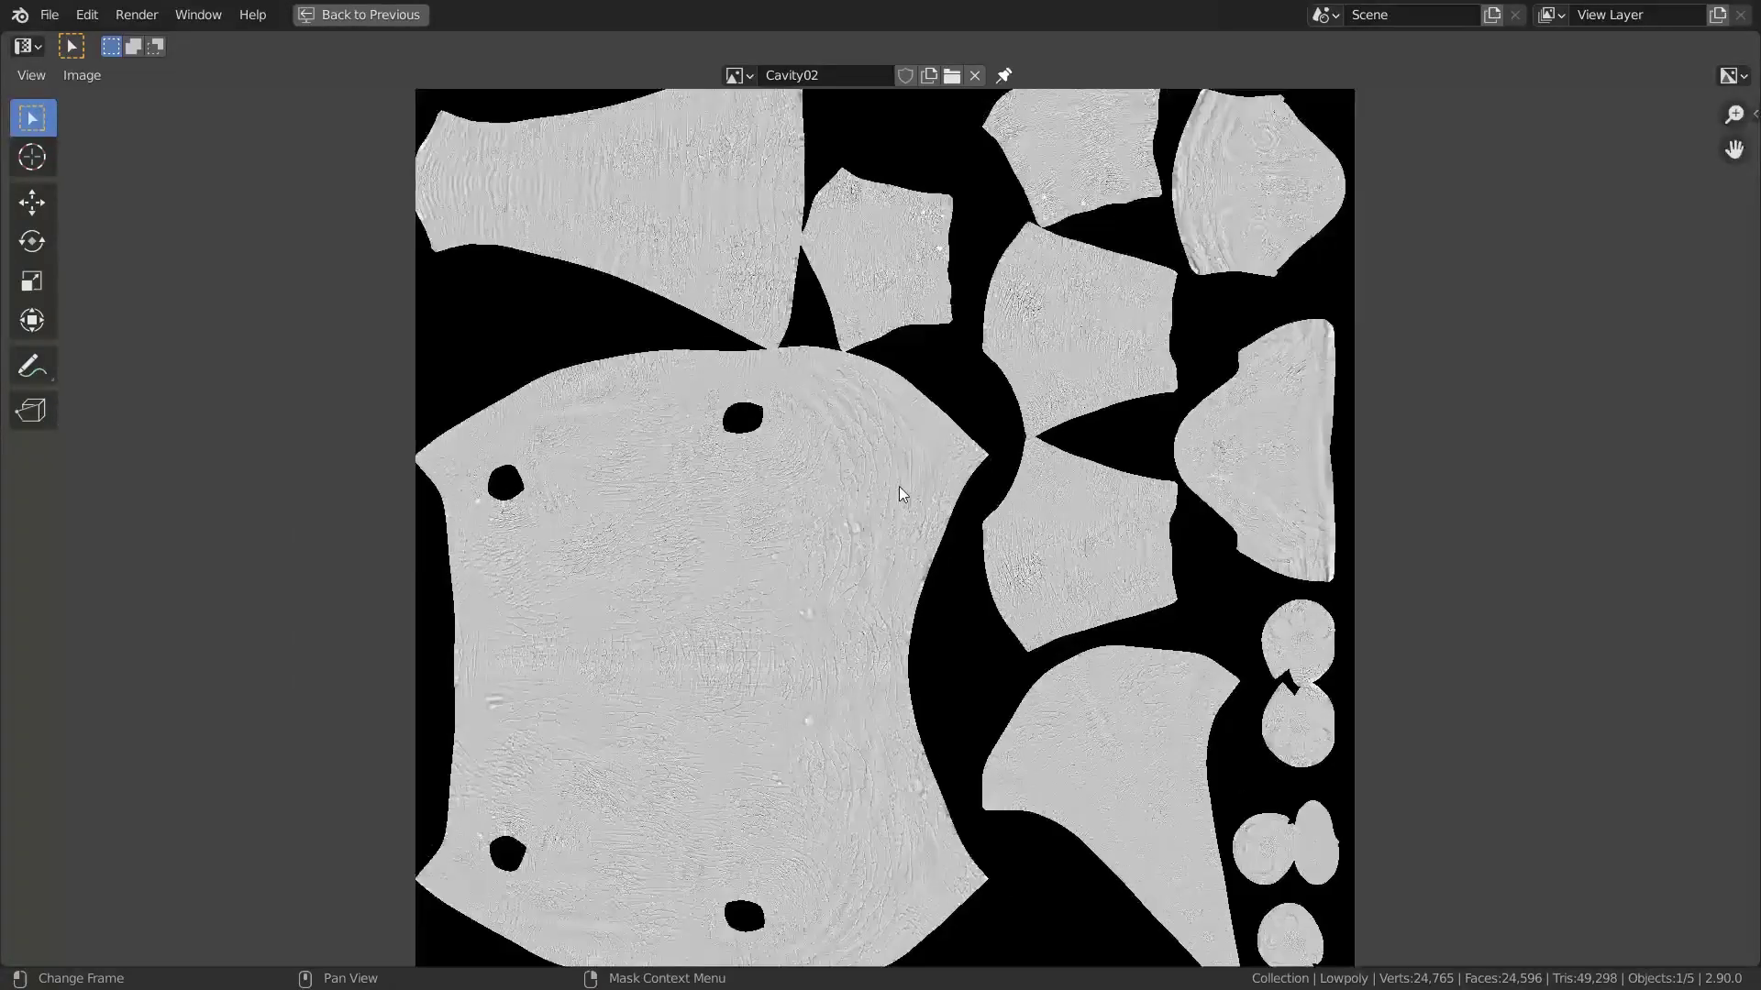
scroll(888, 492, up, 5)
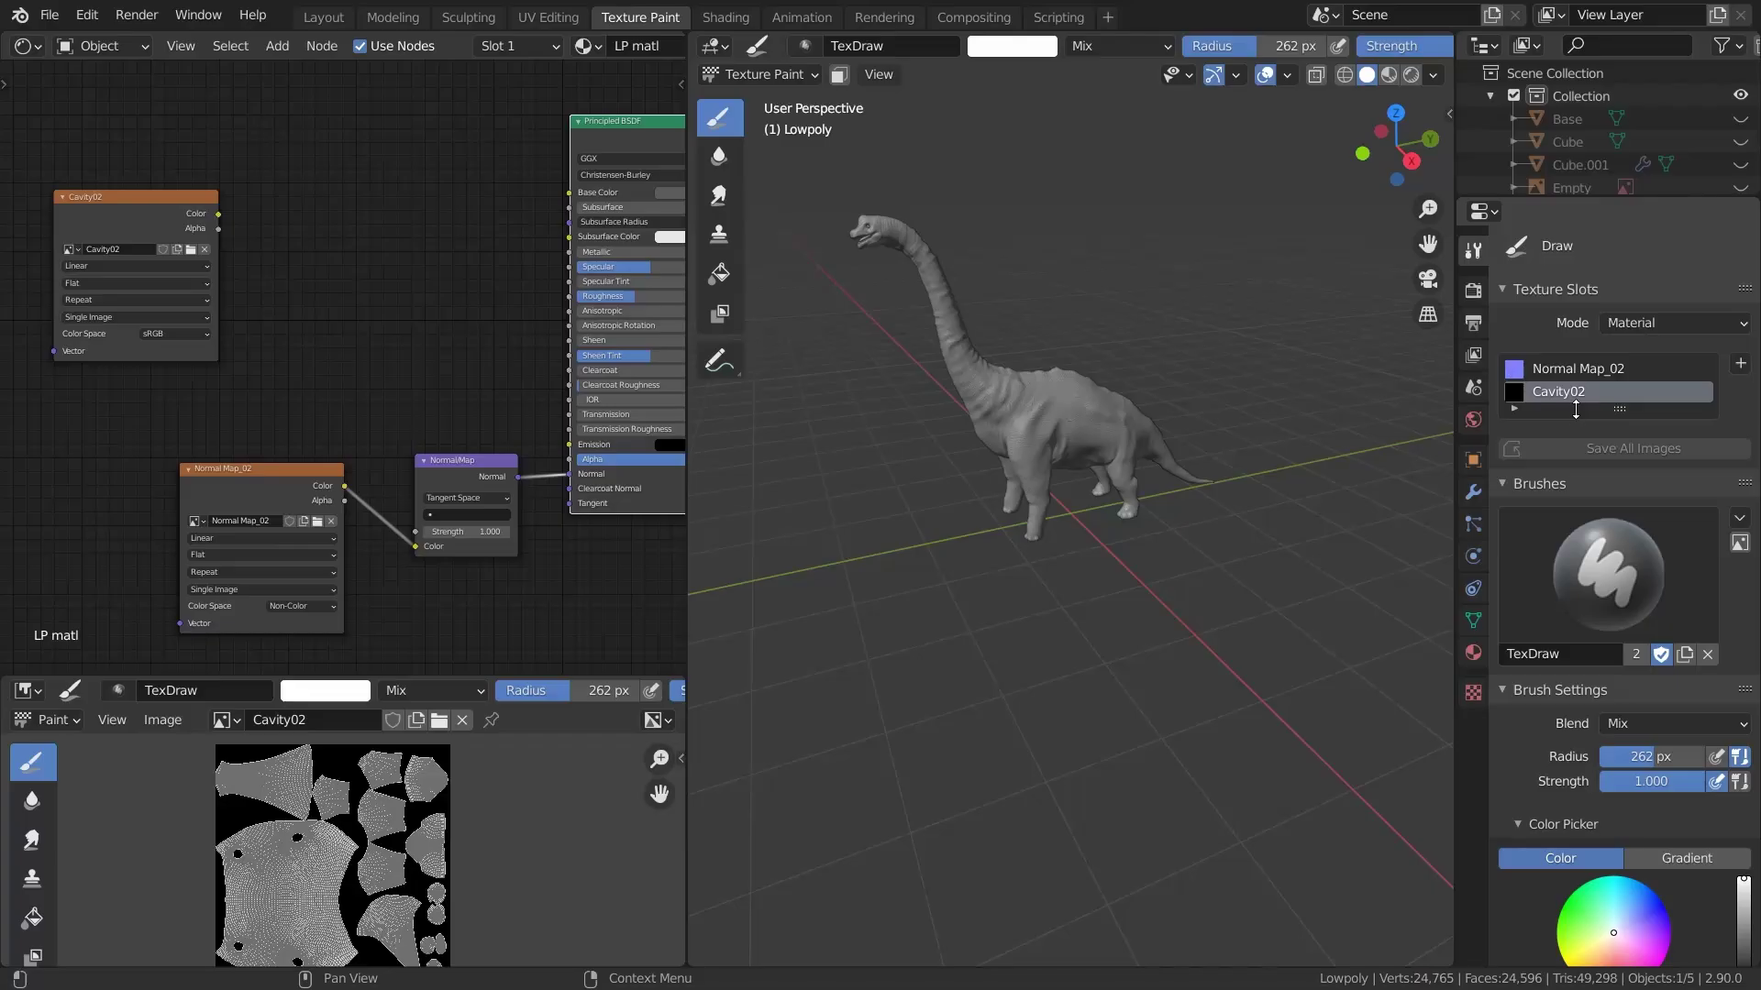
Add a Base Color texture paint slot named Base Color, filled with a dark greyish brown and without alpha
drag(1582, 415, 1582, 499)
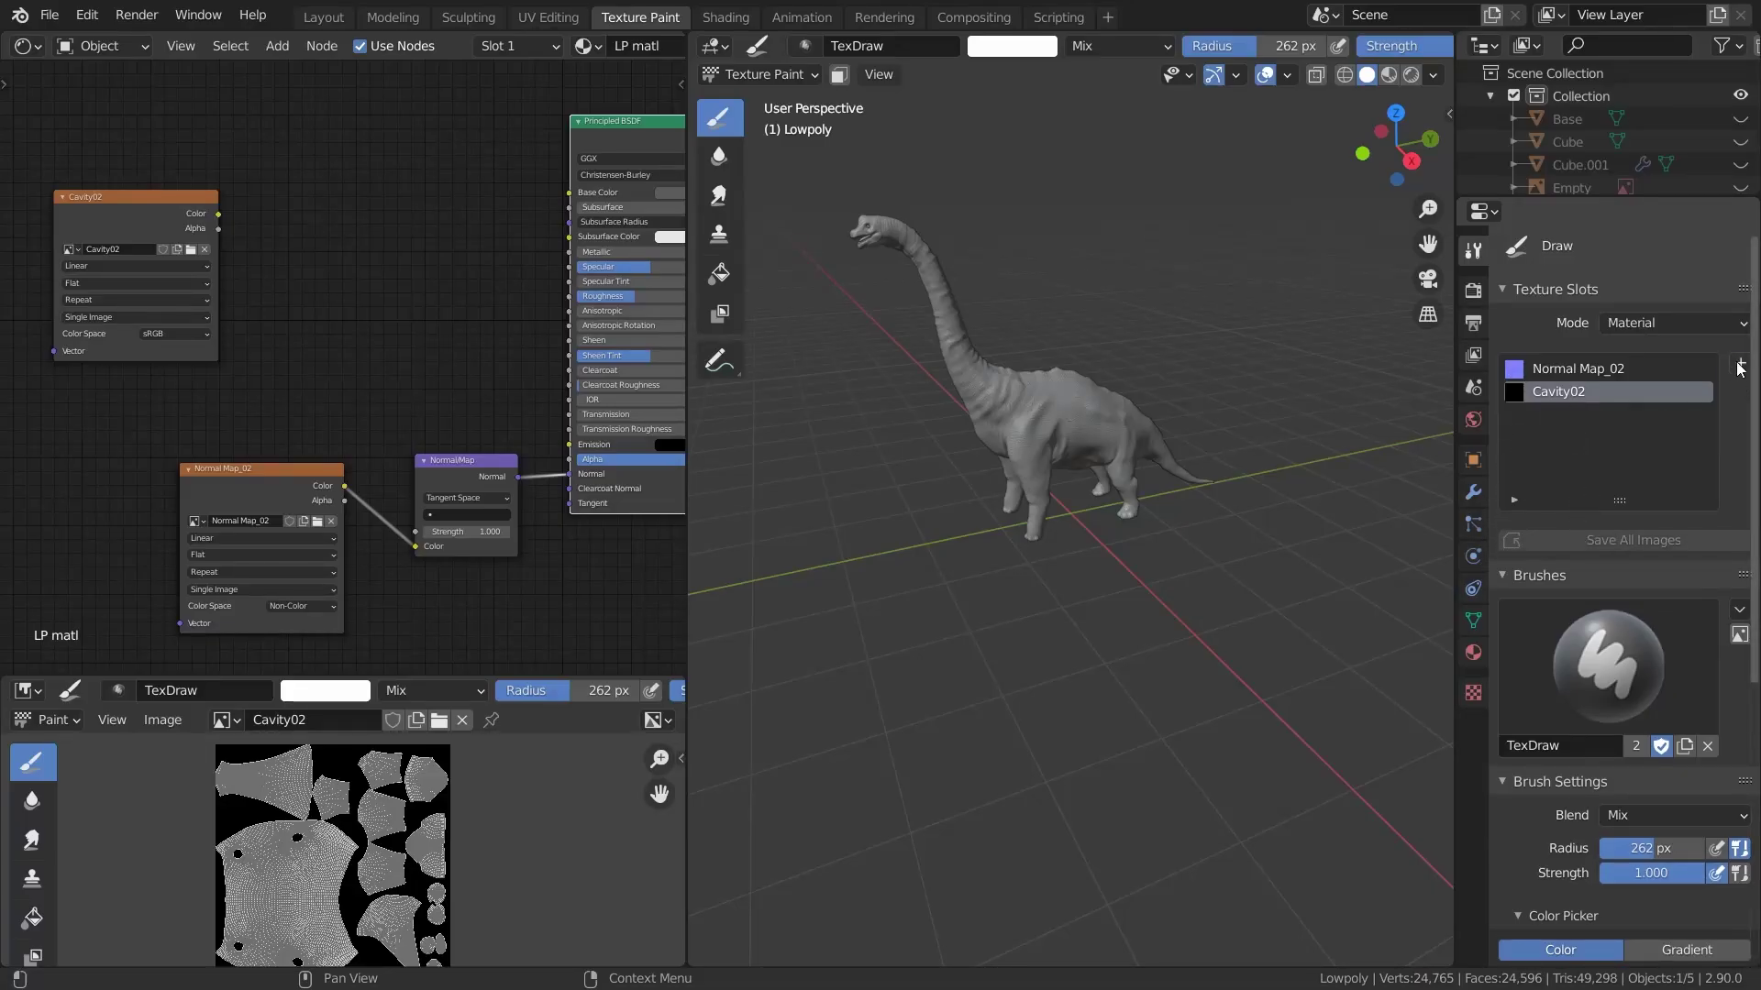
click(1740, 366)
click(1666, 389)
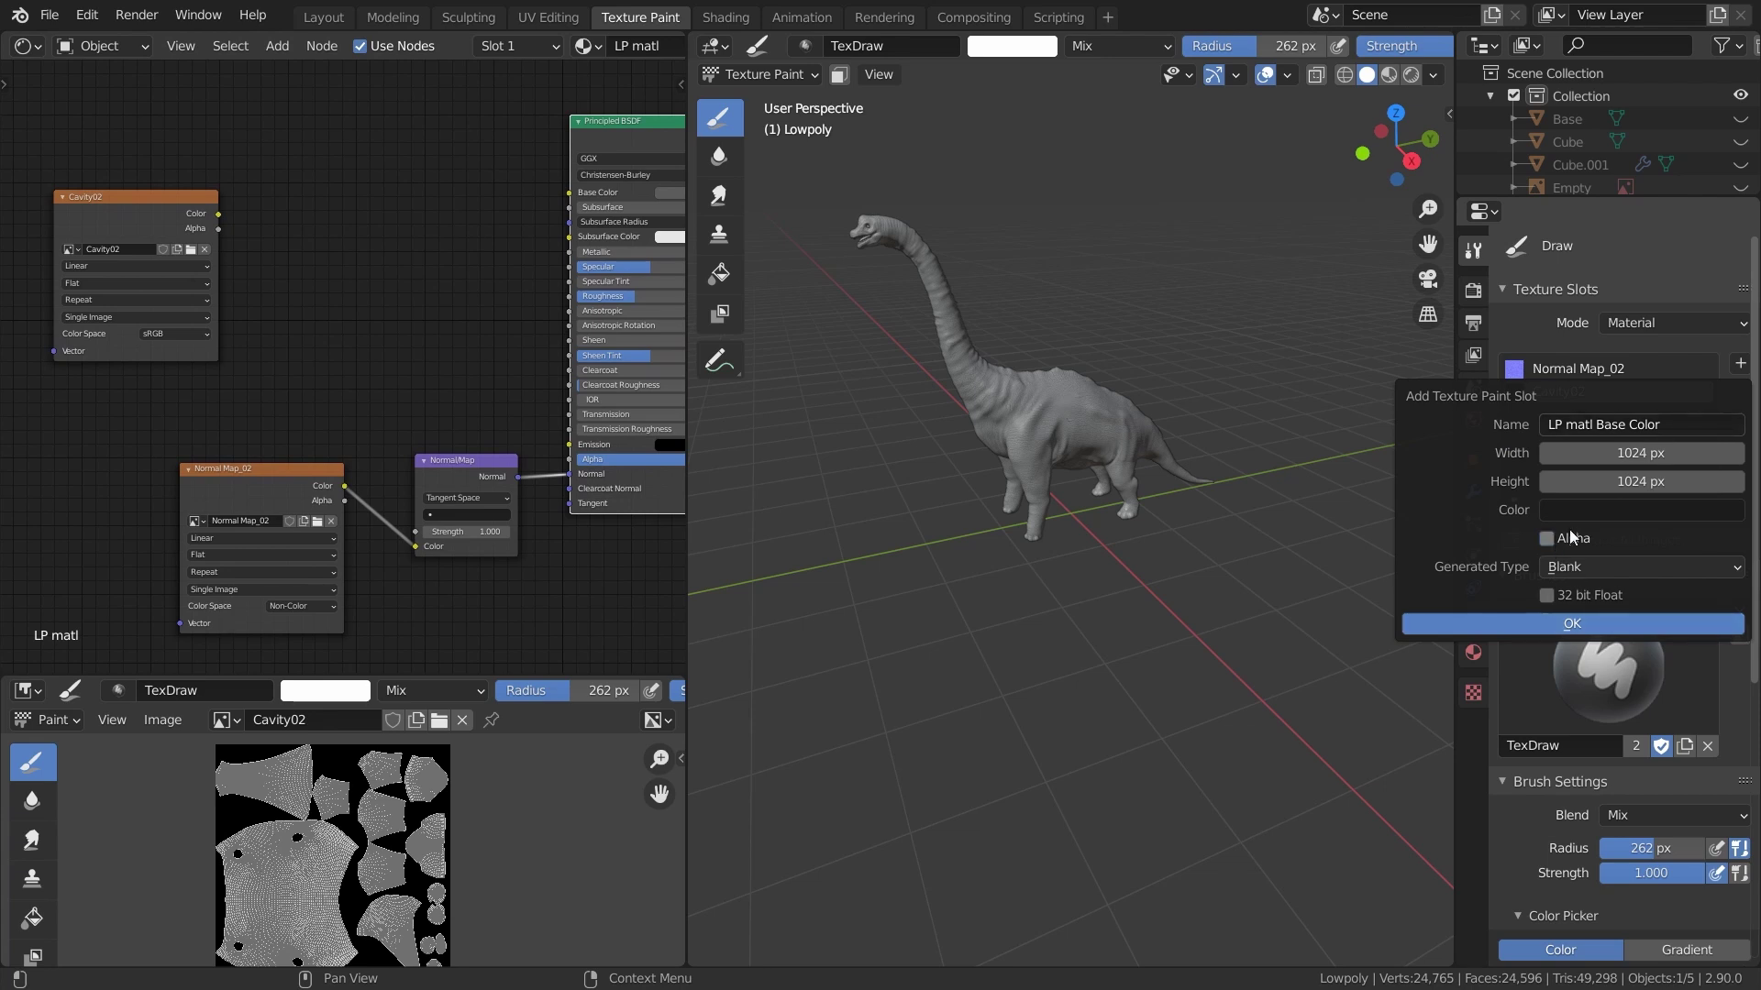
click(1617, 508)
drag(1726, 307, 1727, 296)
click(1621, 281)
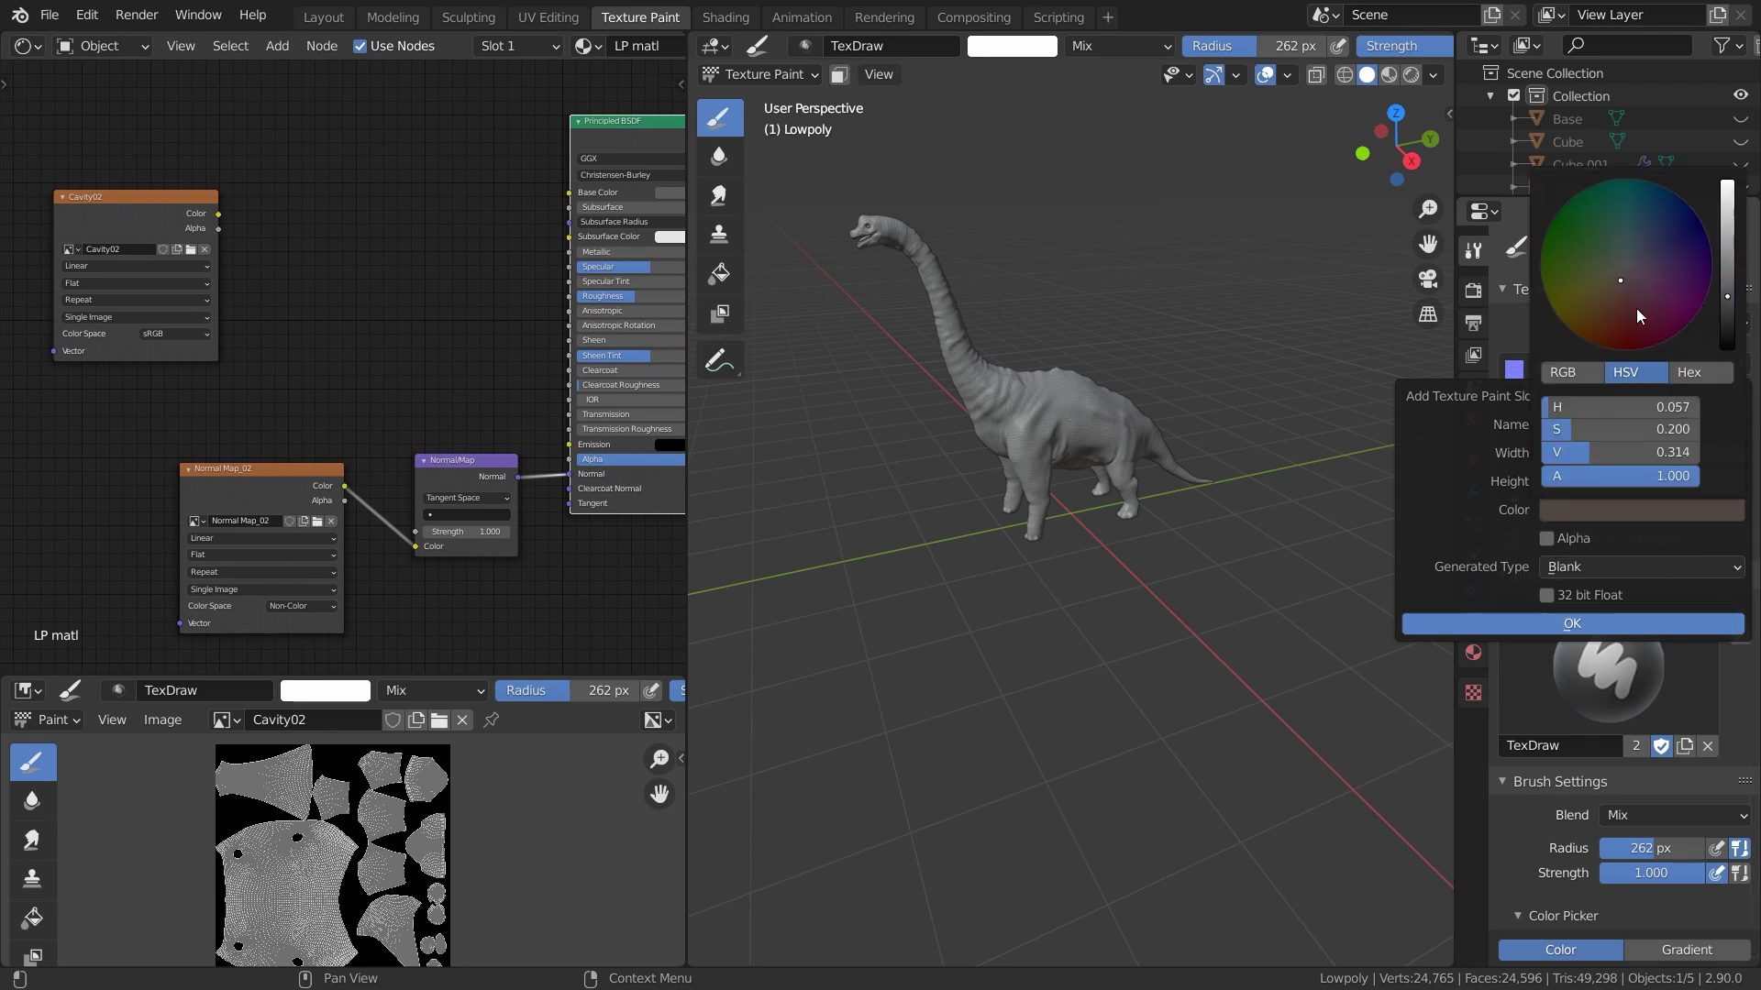
drag(1615, 281, 1623, 278)
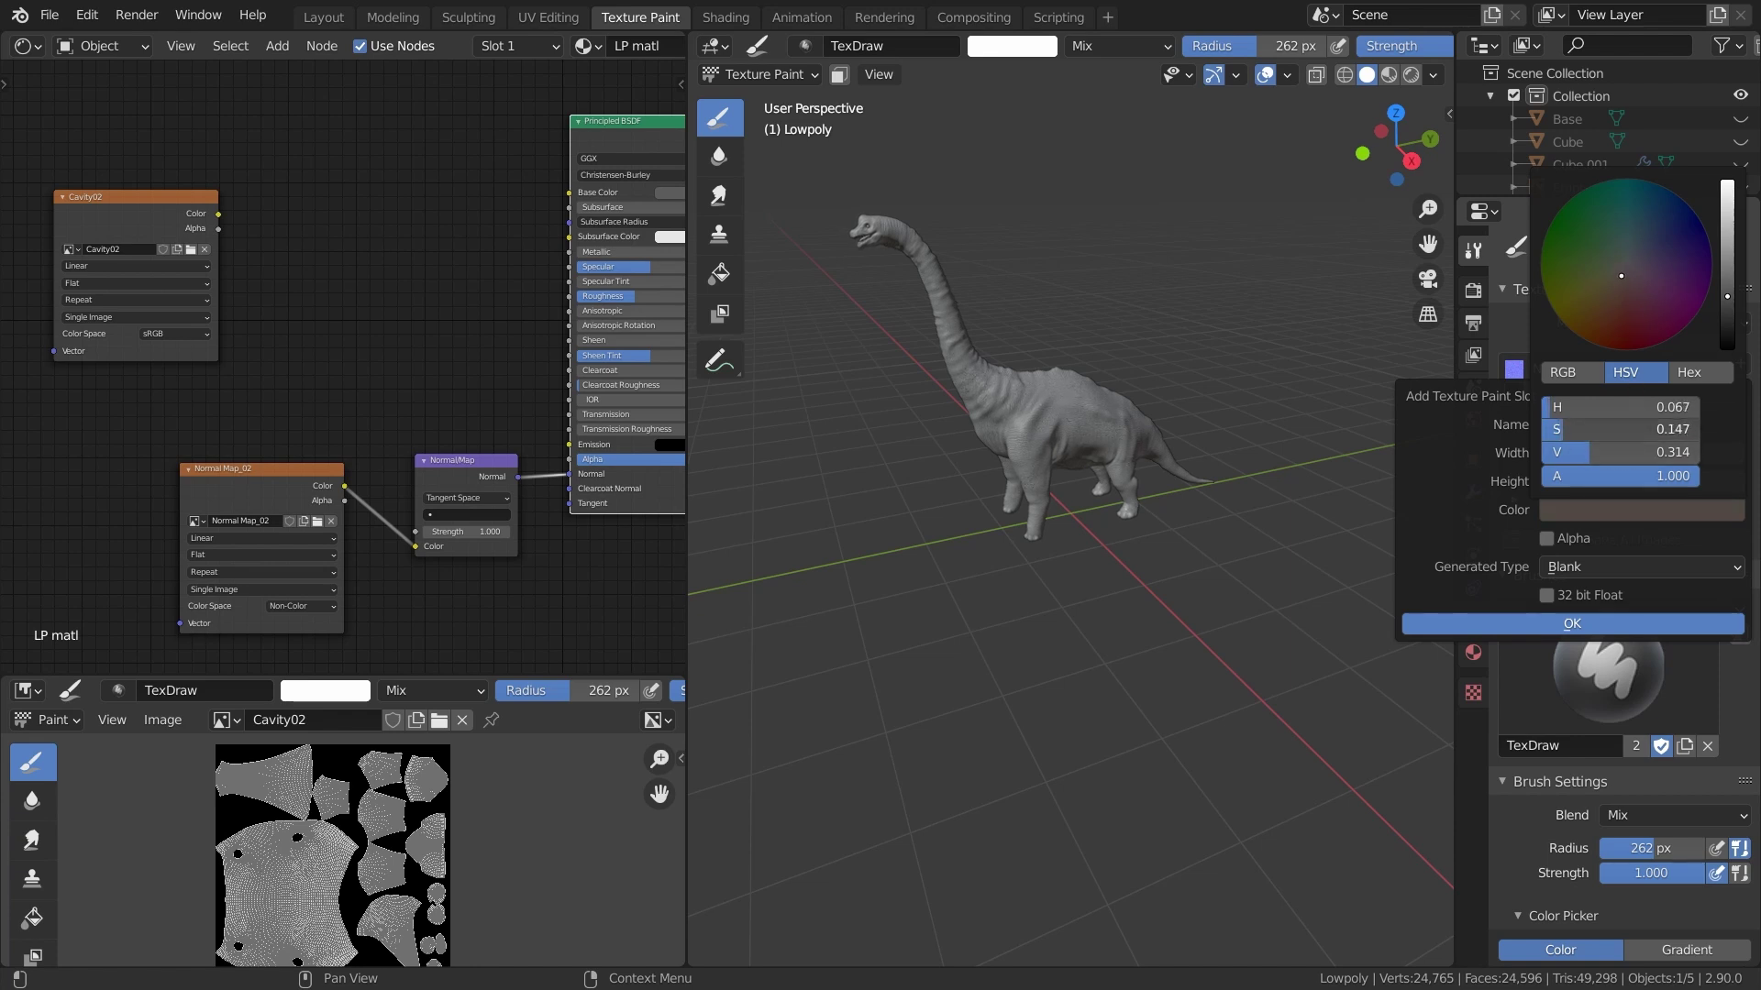
drag(1725, 302, 1727, 306)
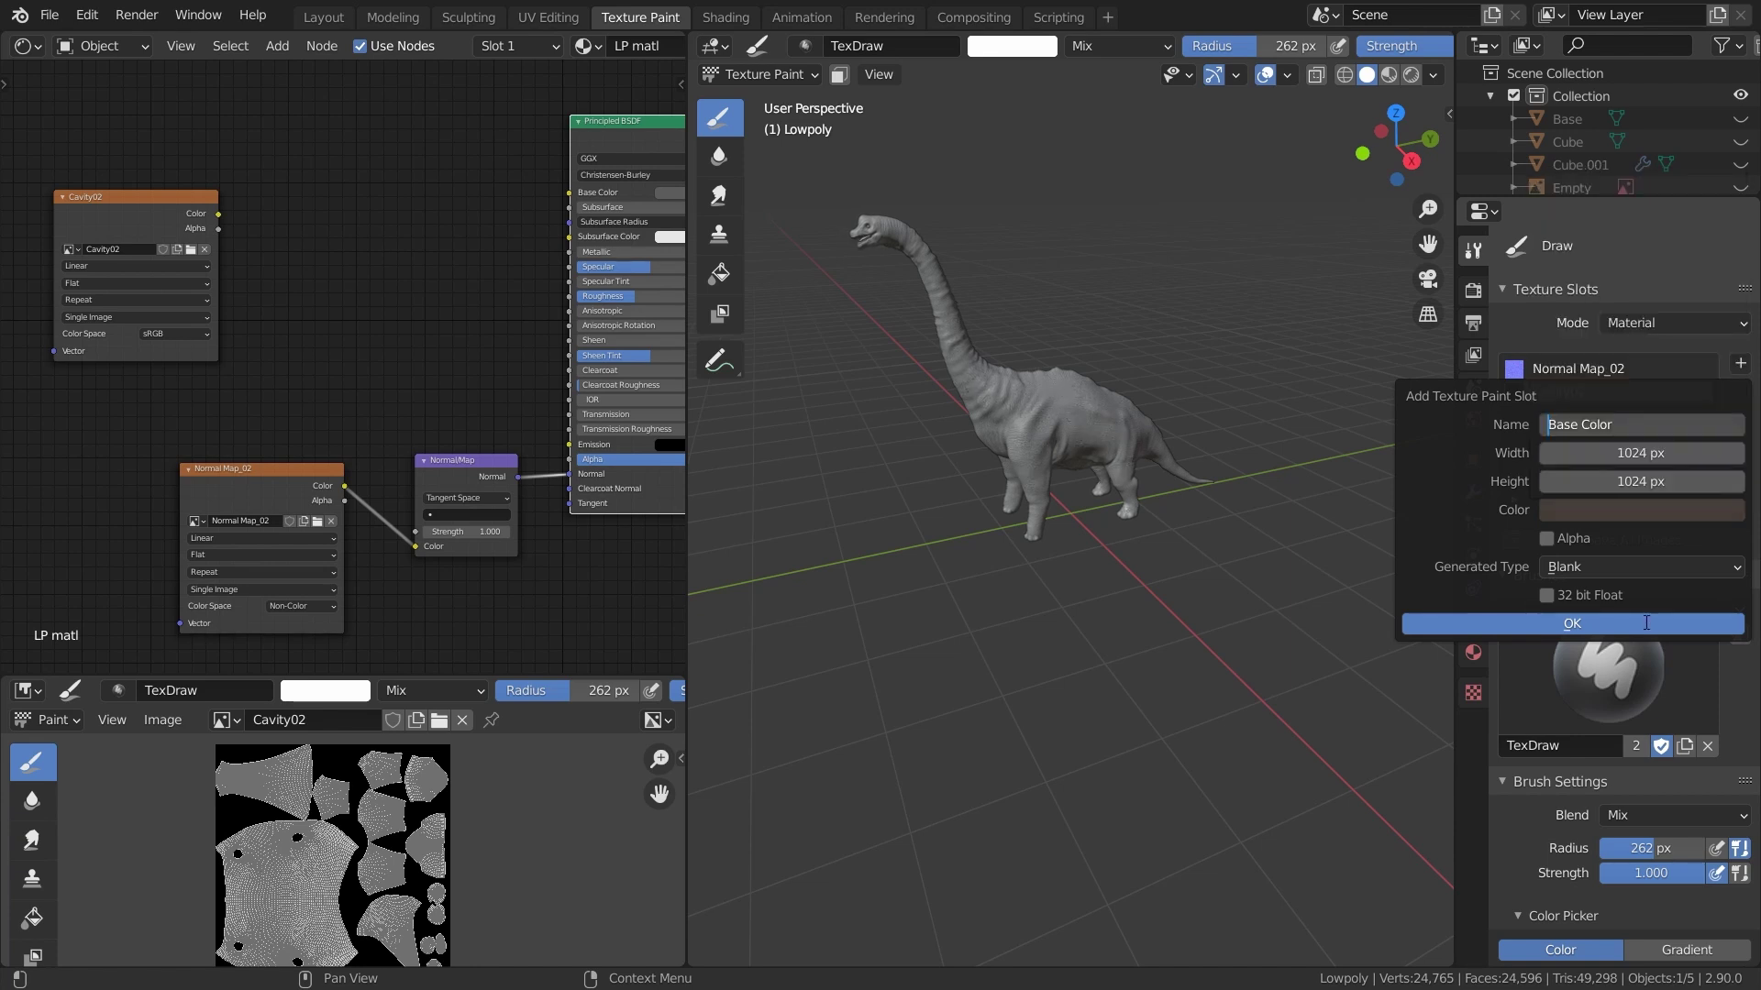
click(1656, 627)
scroll(1092, 503, up, 8)
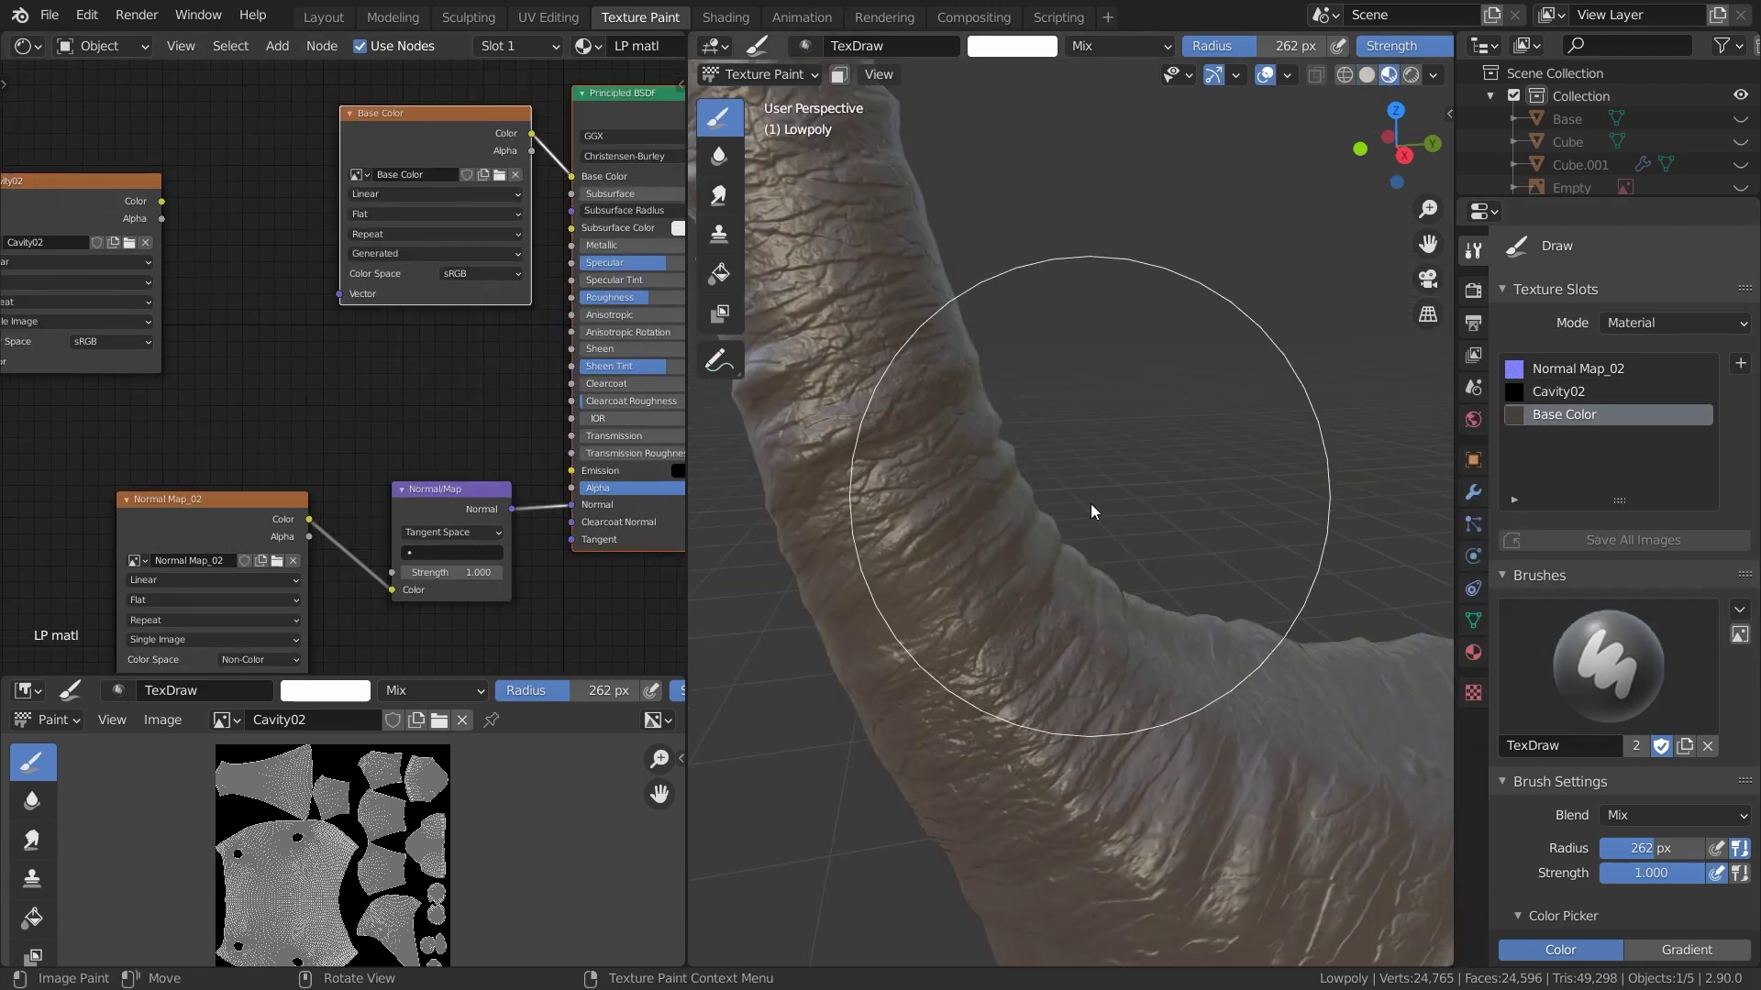
scroll(1096, 543, down, 6)
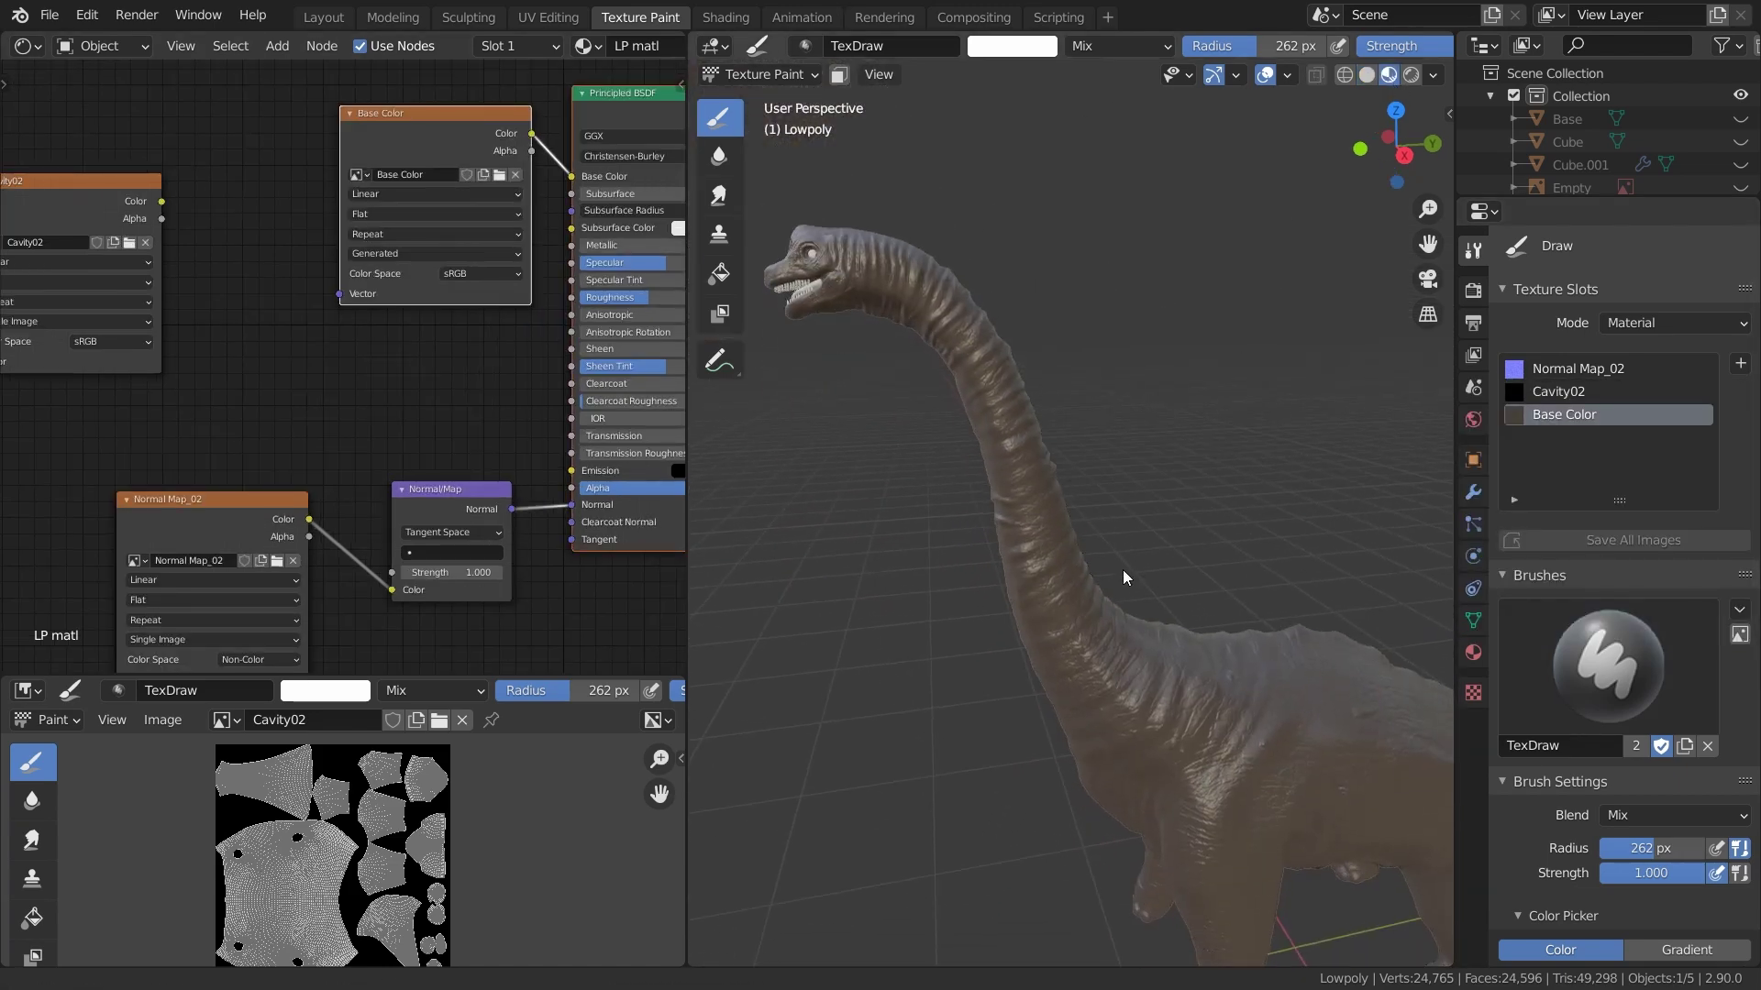
Insert a MixRGB node between the Base Color texture and the Principled BSDF and set its blending mode to Overlay
key(ctrl+space)
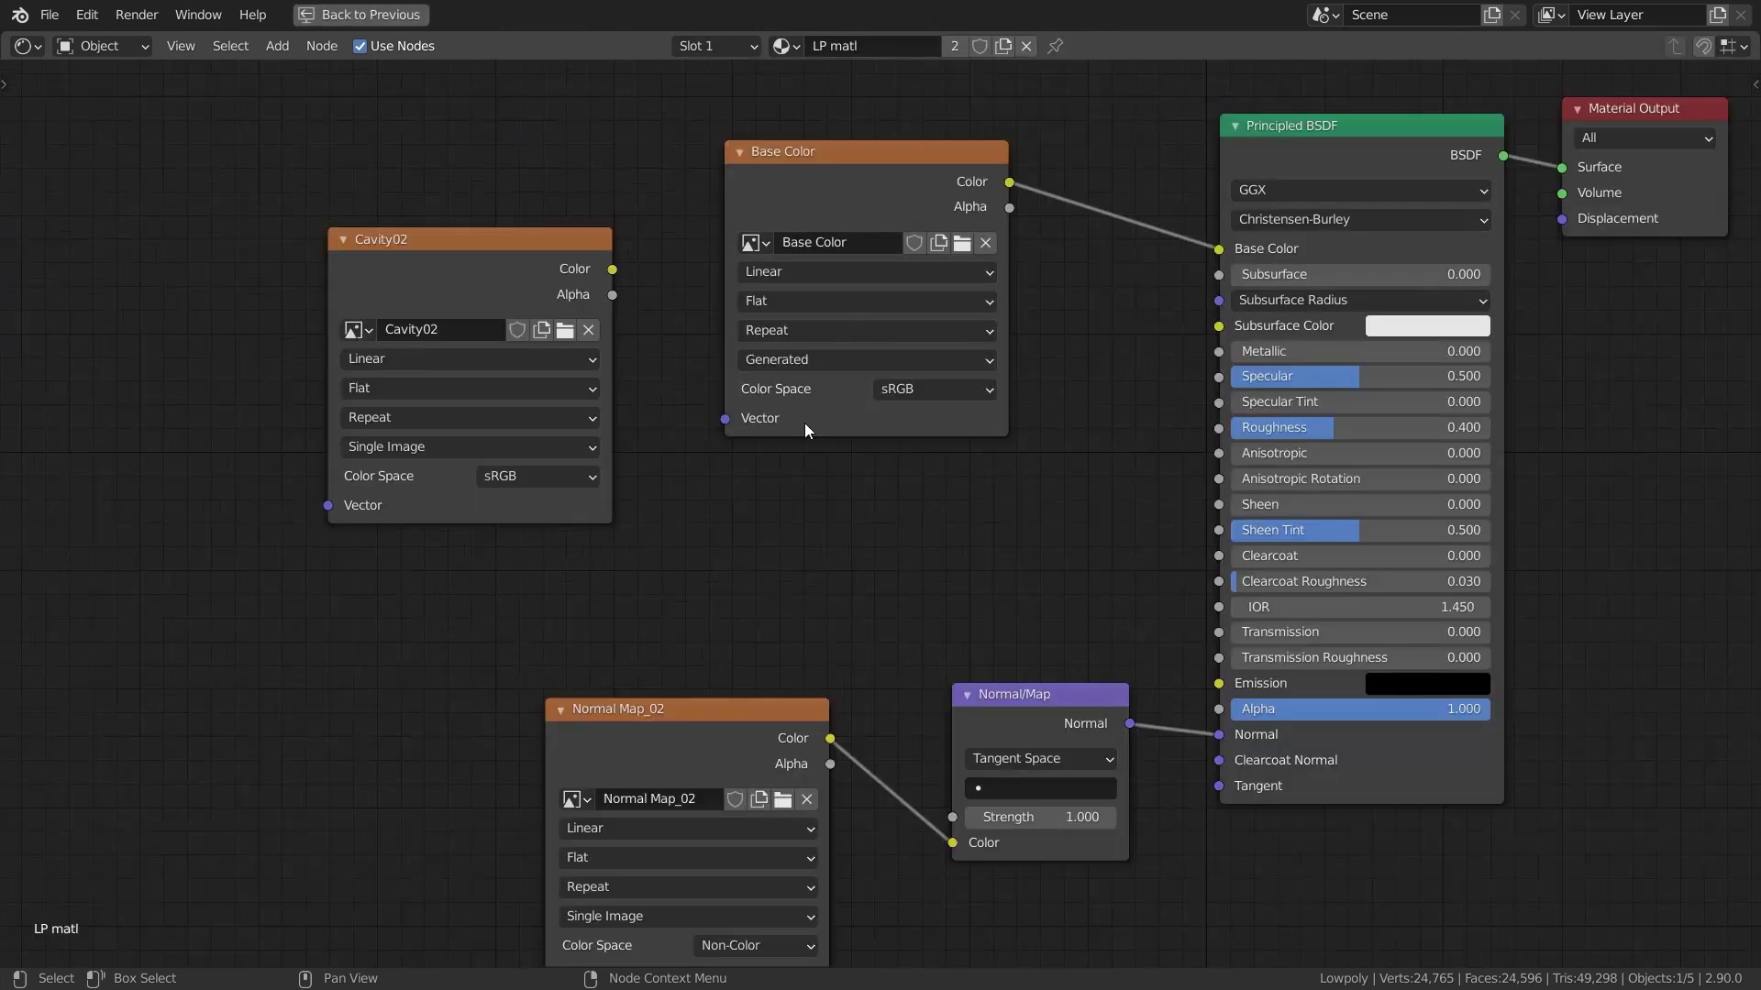
key(shift+a)
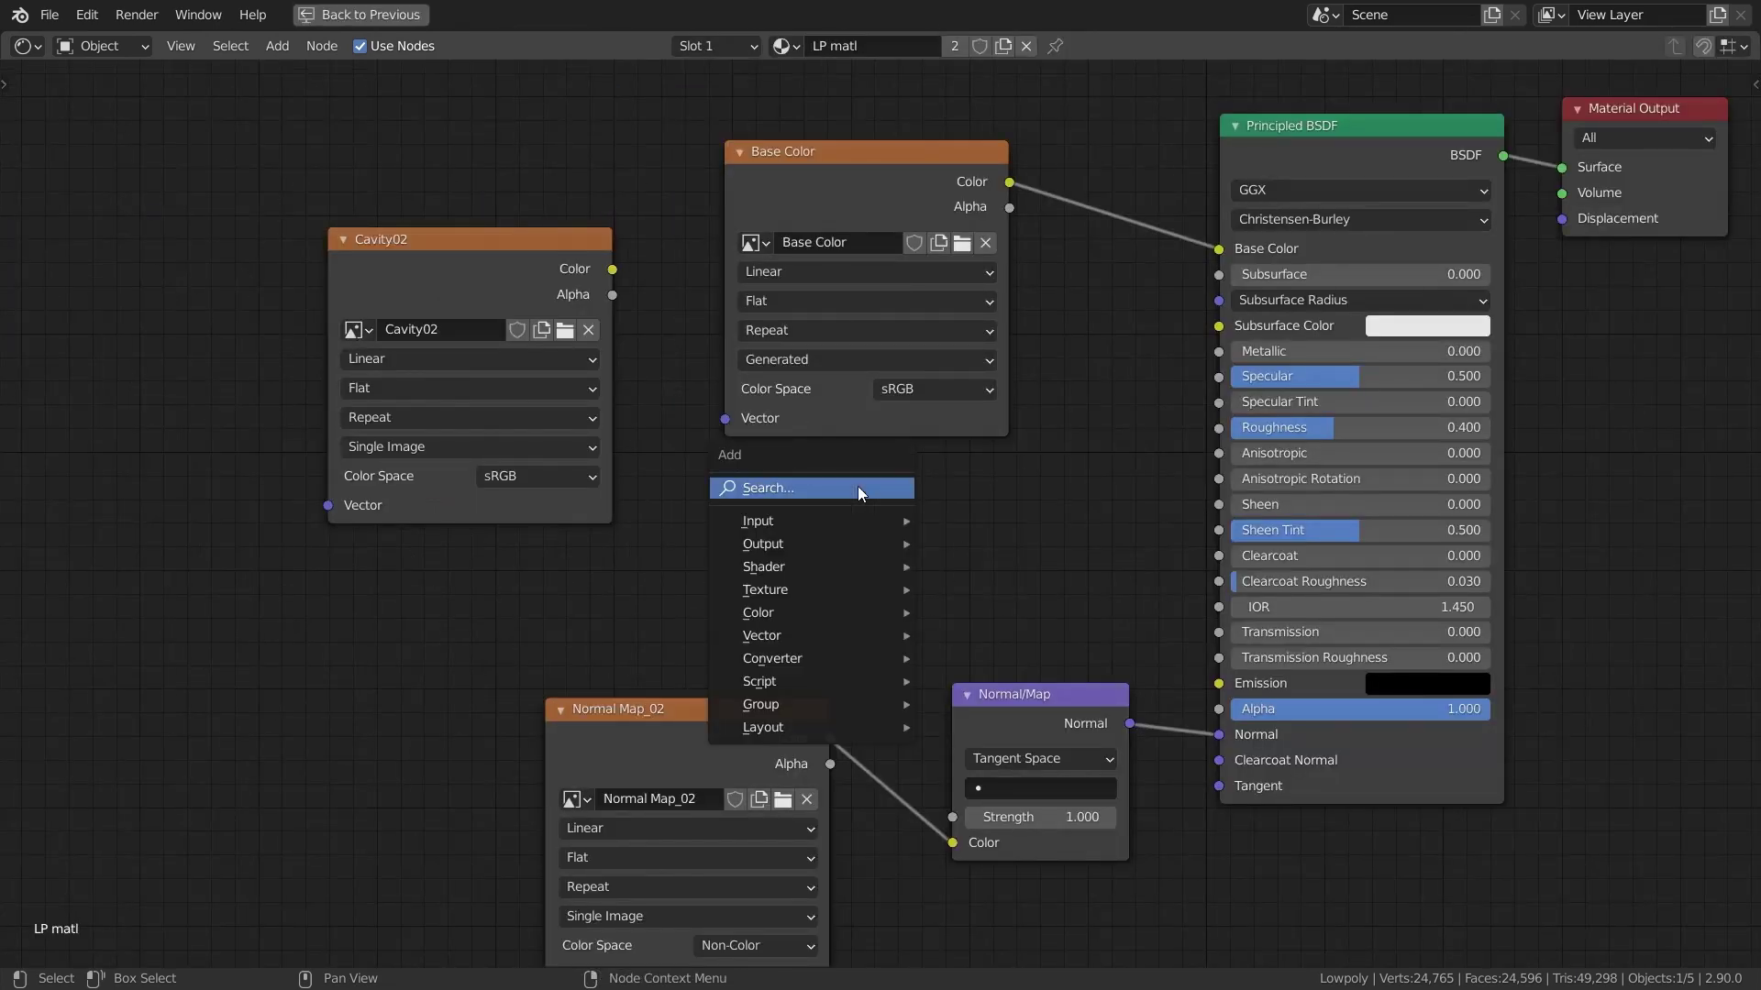
click(857, 486)
text(mi)
click(871, 570)
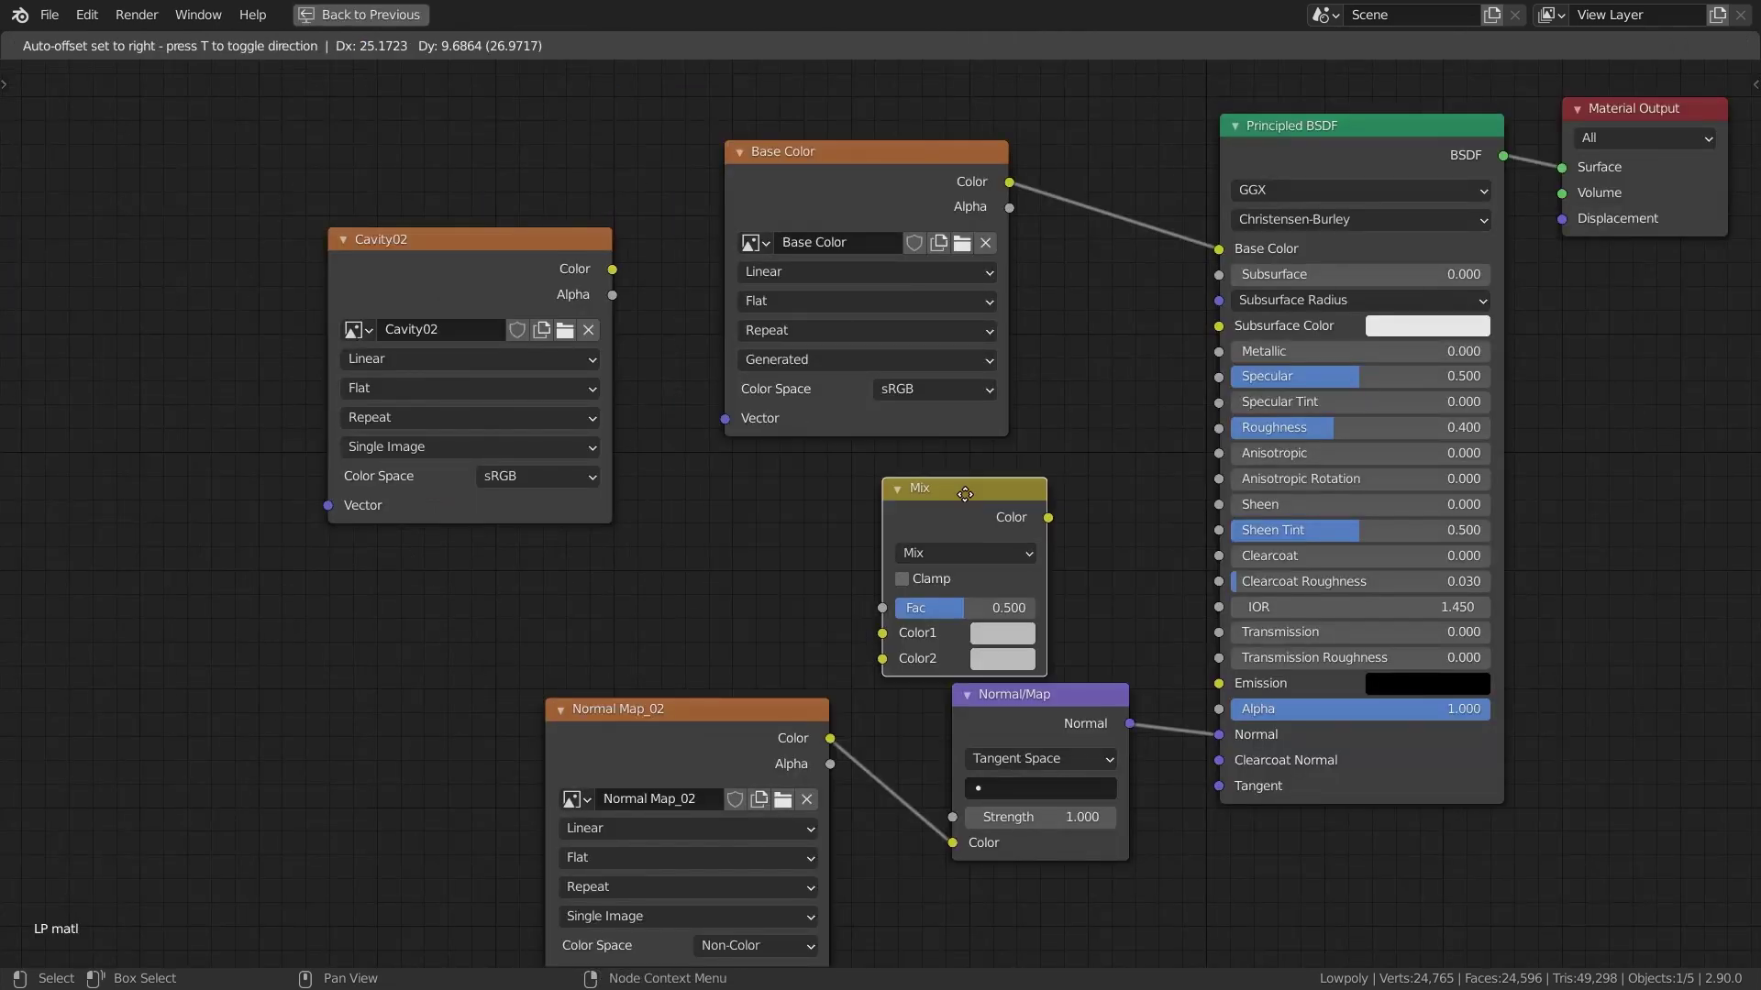
click(1135, 227)
click(1135, 225)
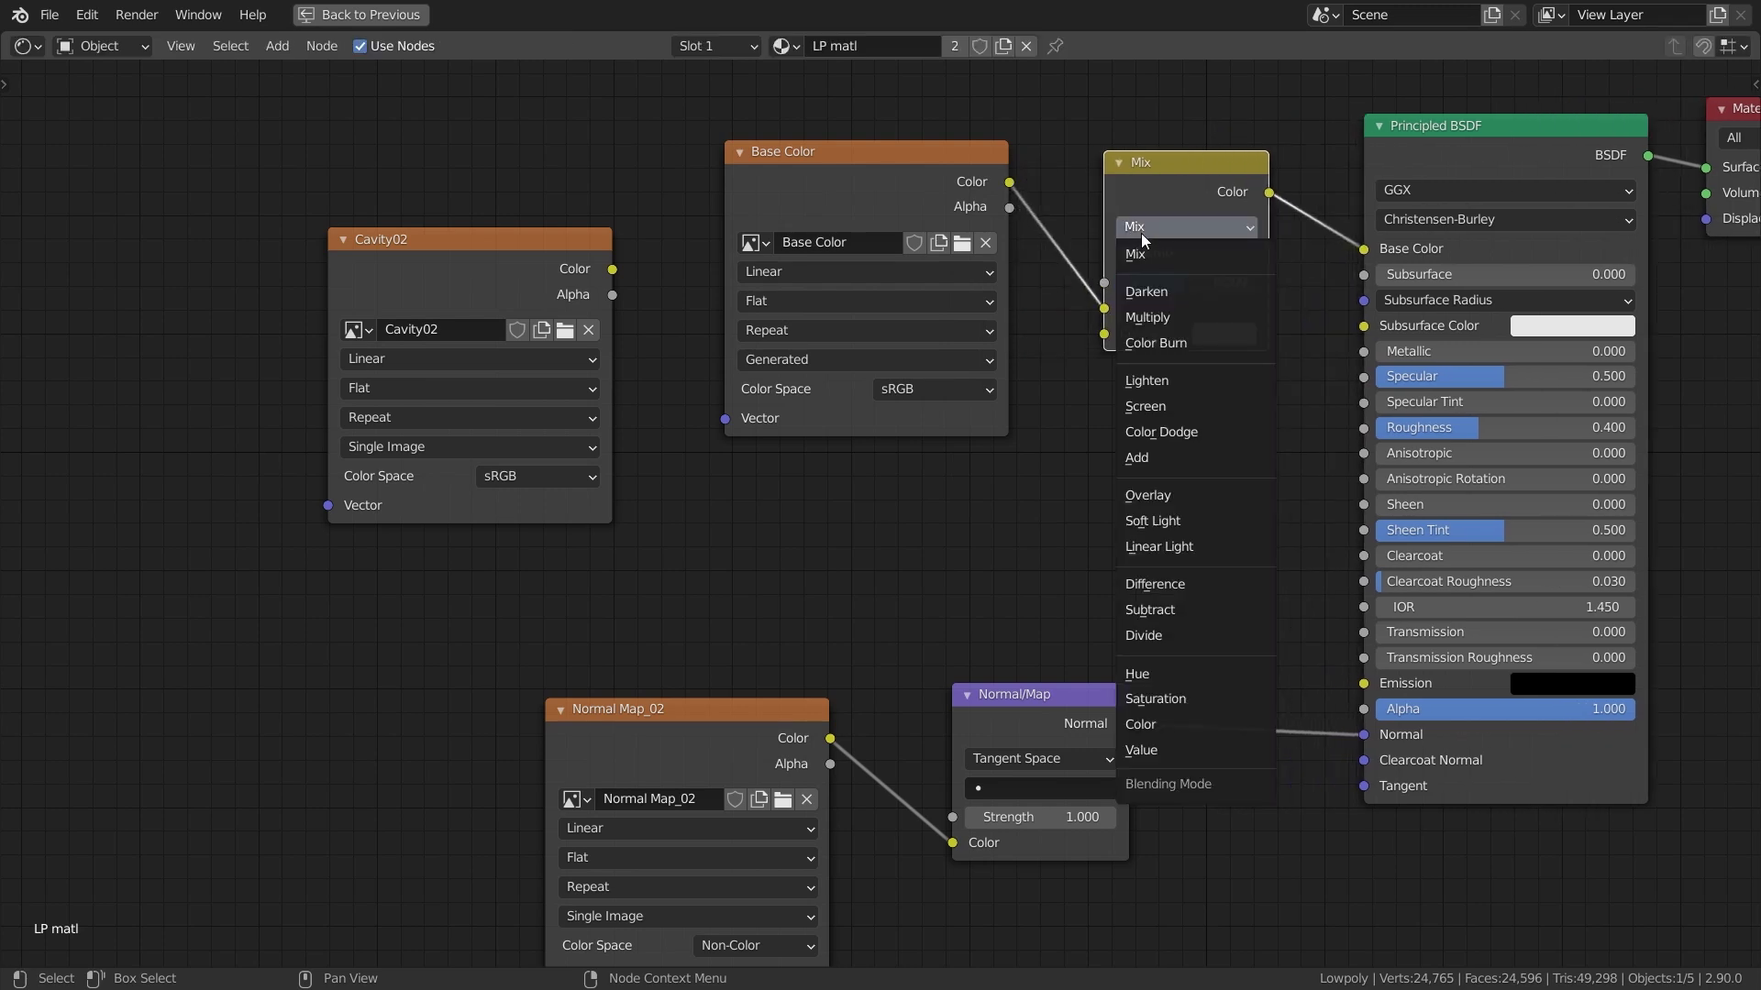
click(1157, 495)
Add a ColorRamp node below the Base Color texture node
key(shift+a)
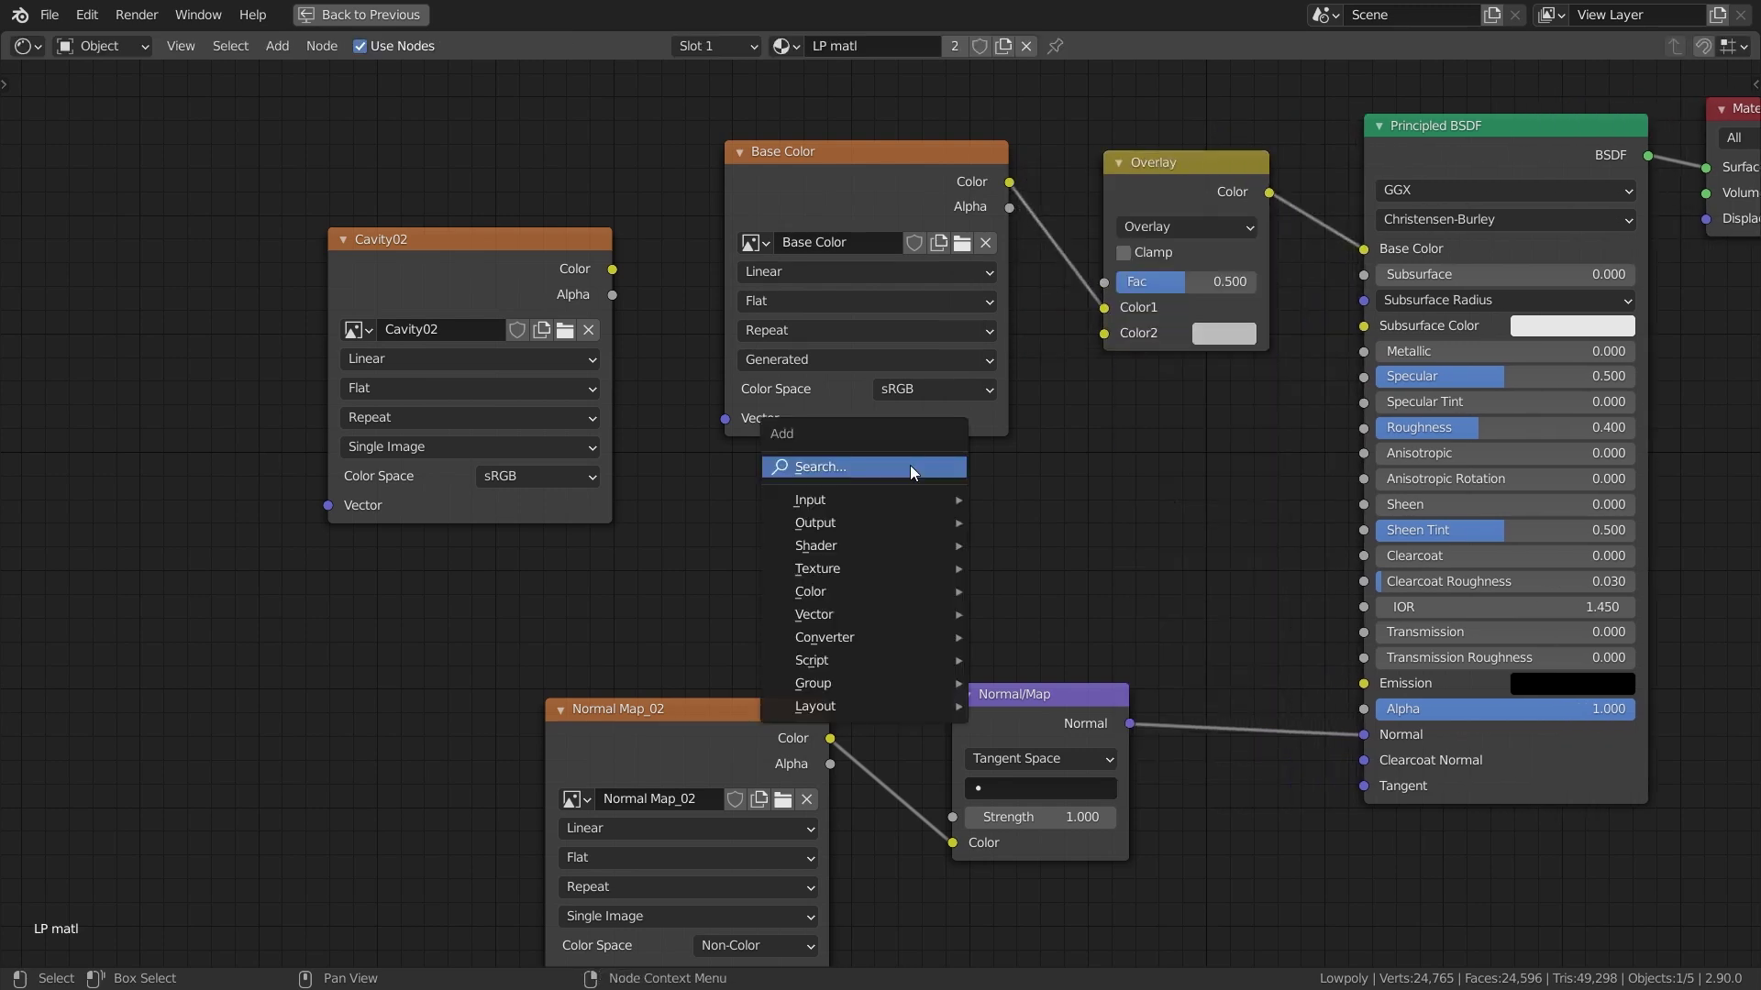
click(910, 465)
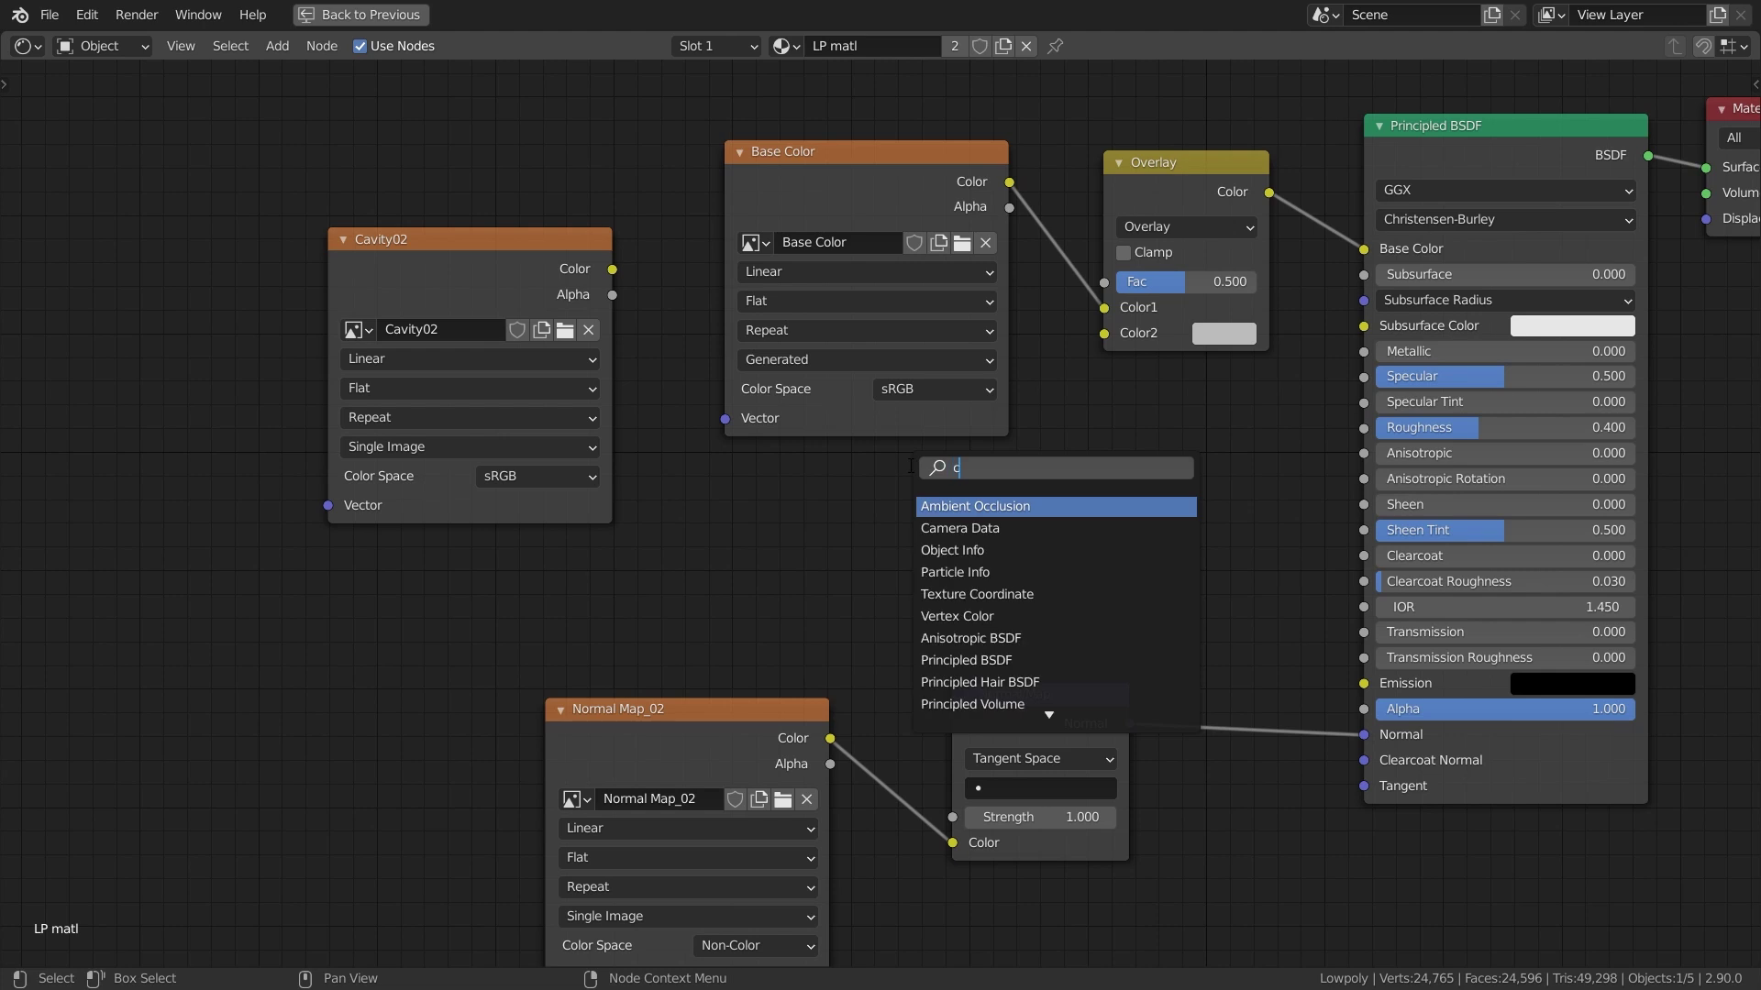
text(colo)
click(954, 528)
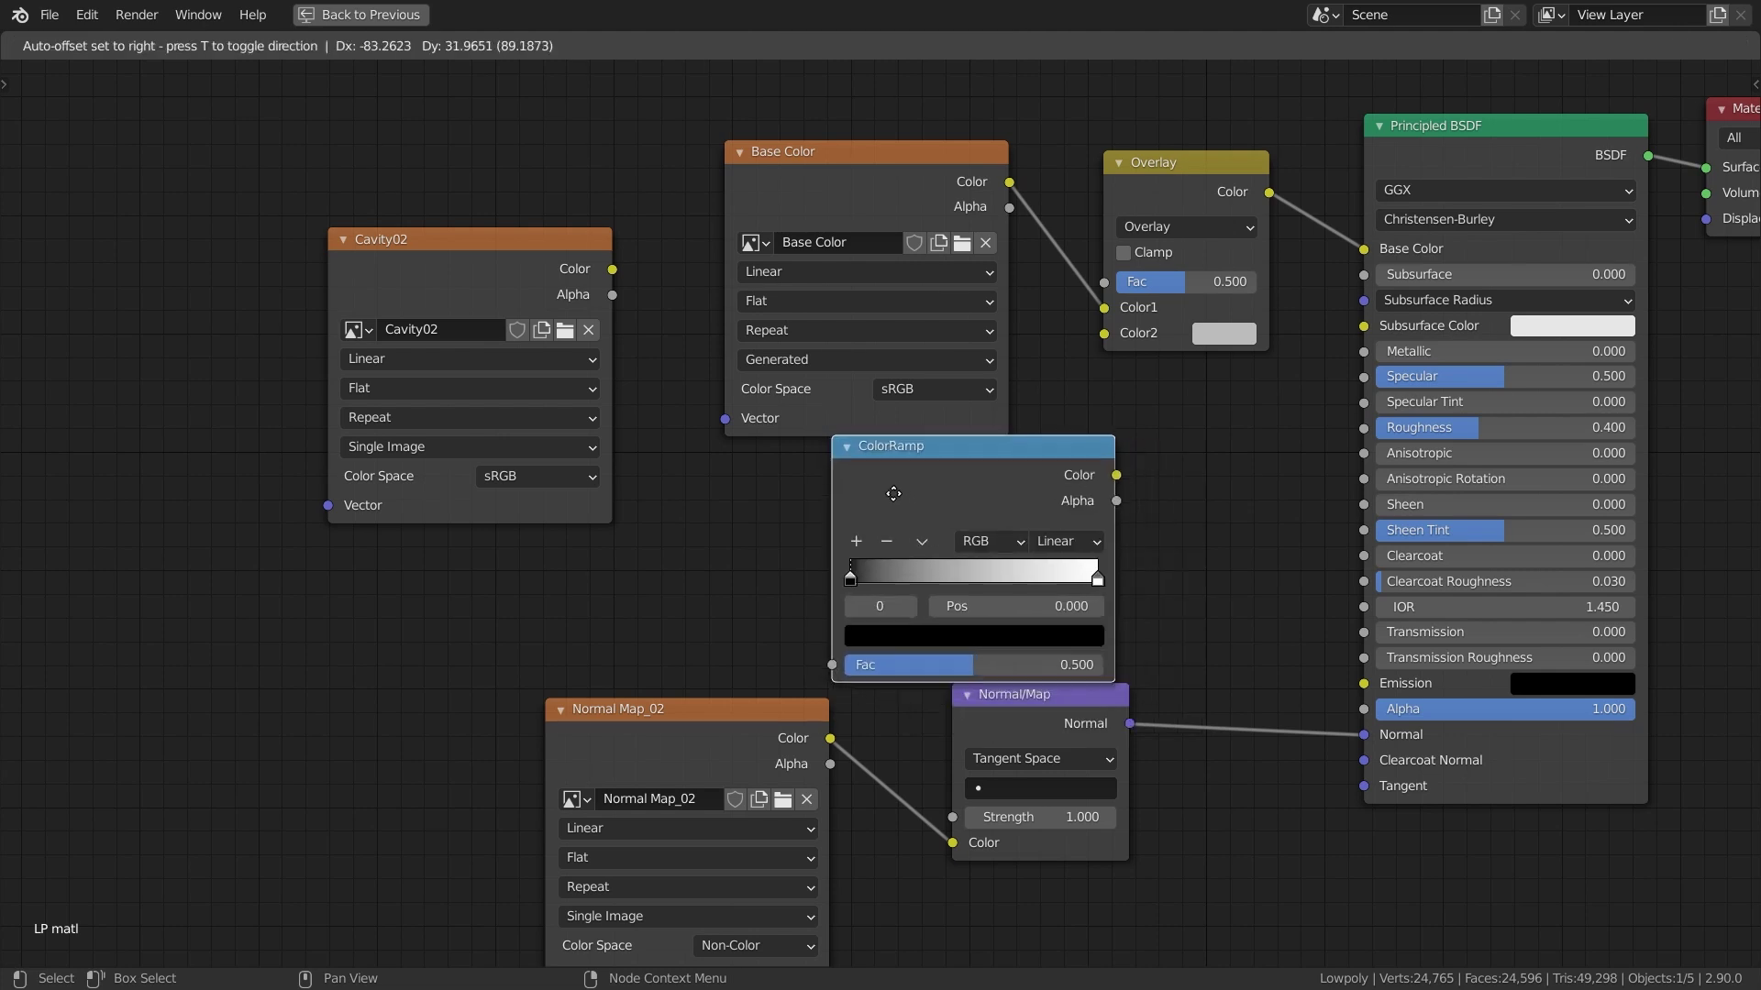
click(880, 503)
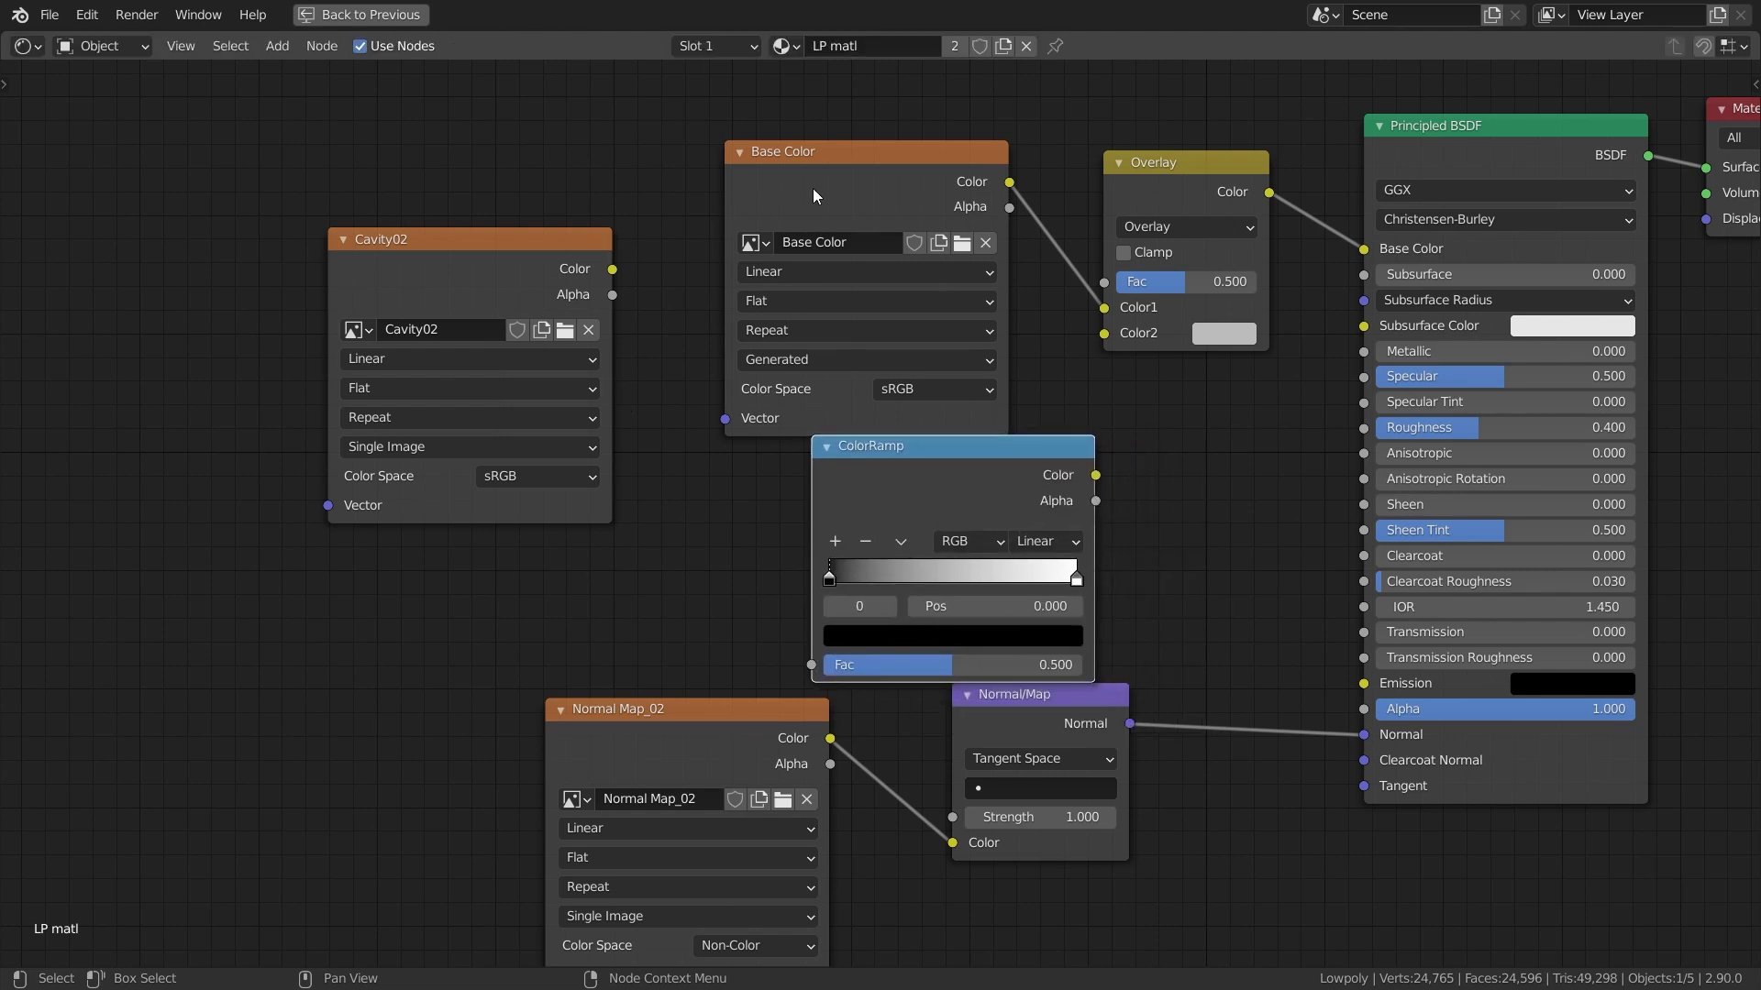
Rearrange the texture nodes and connect Cavity02's Color to the ColorRamp's Fac and the ColorRamp's Color to the Overlay node's Color2
drag(831, 167, 728, 4)
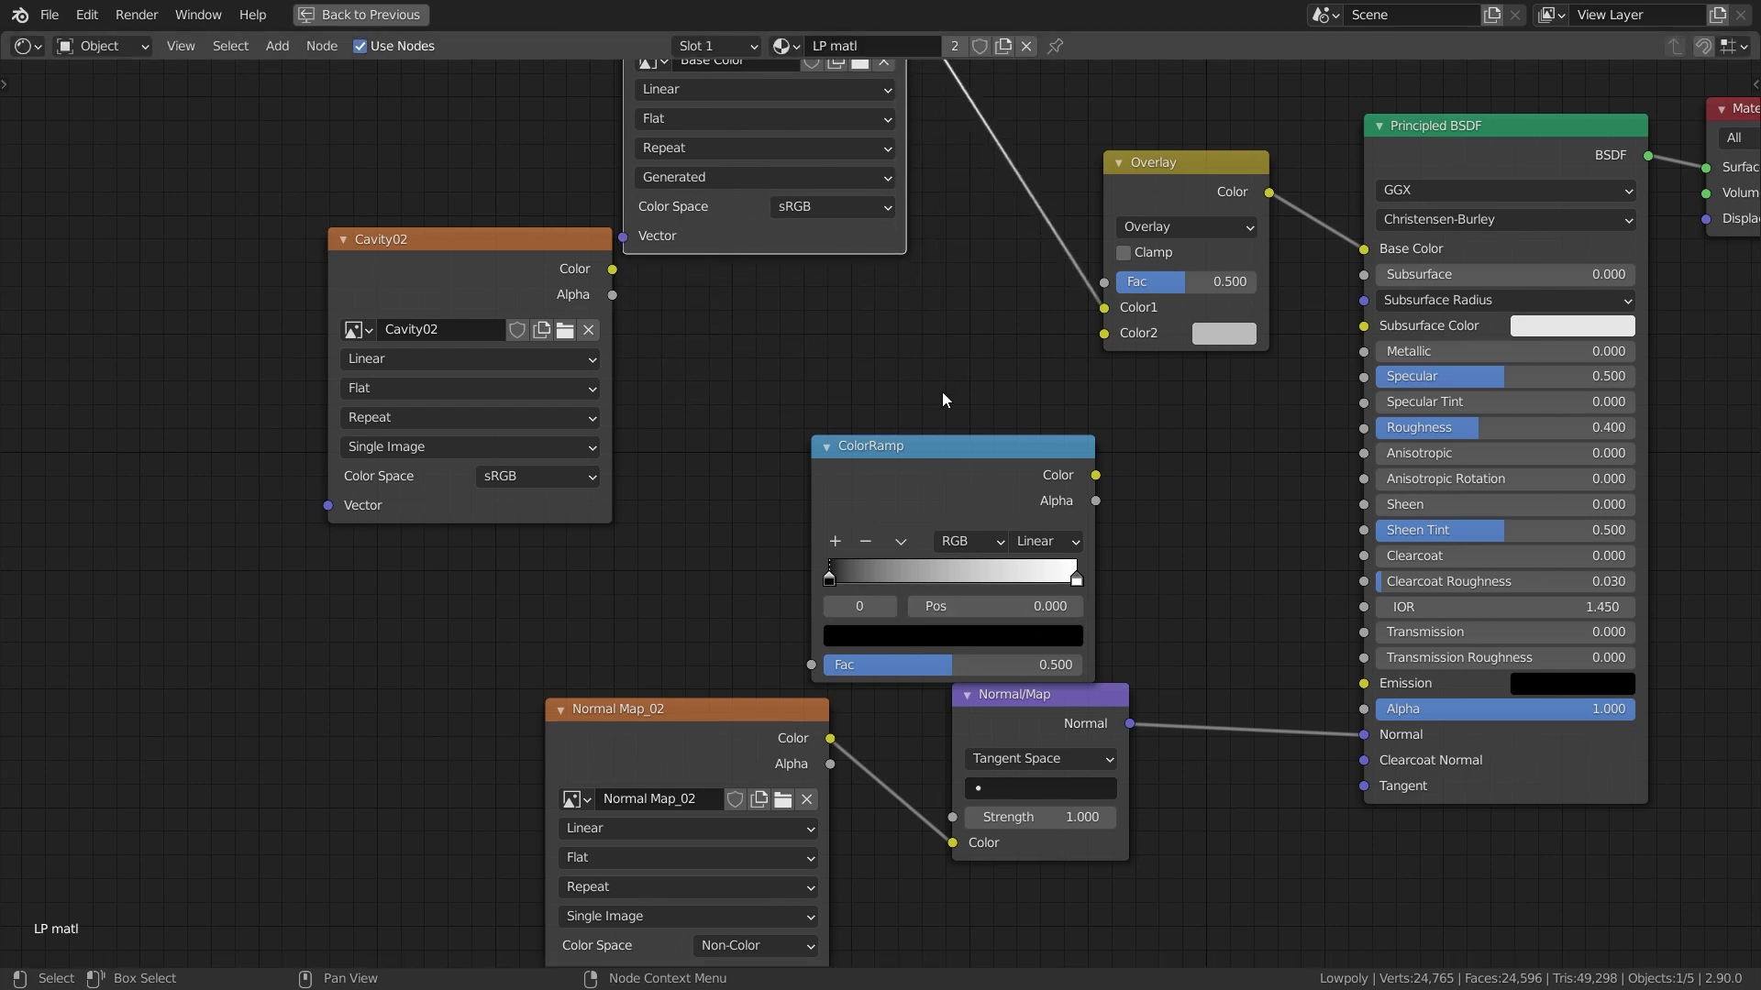
drag(957, 440, 841, 287)
drag(570, 255, 555, 387)
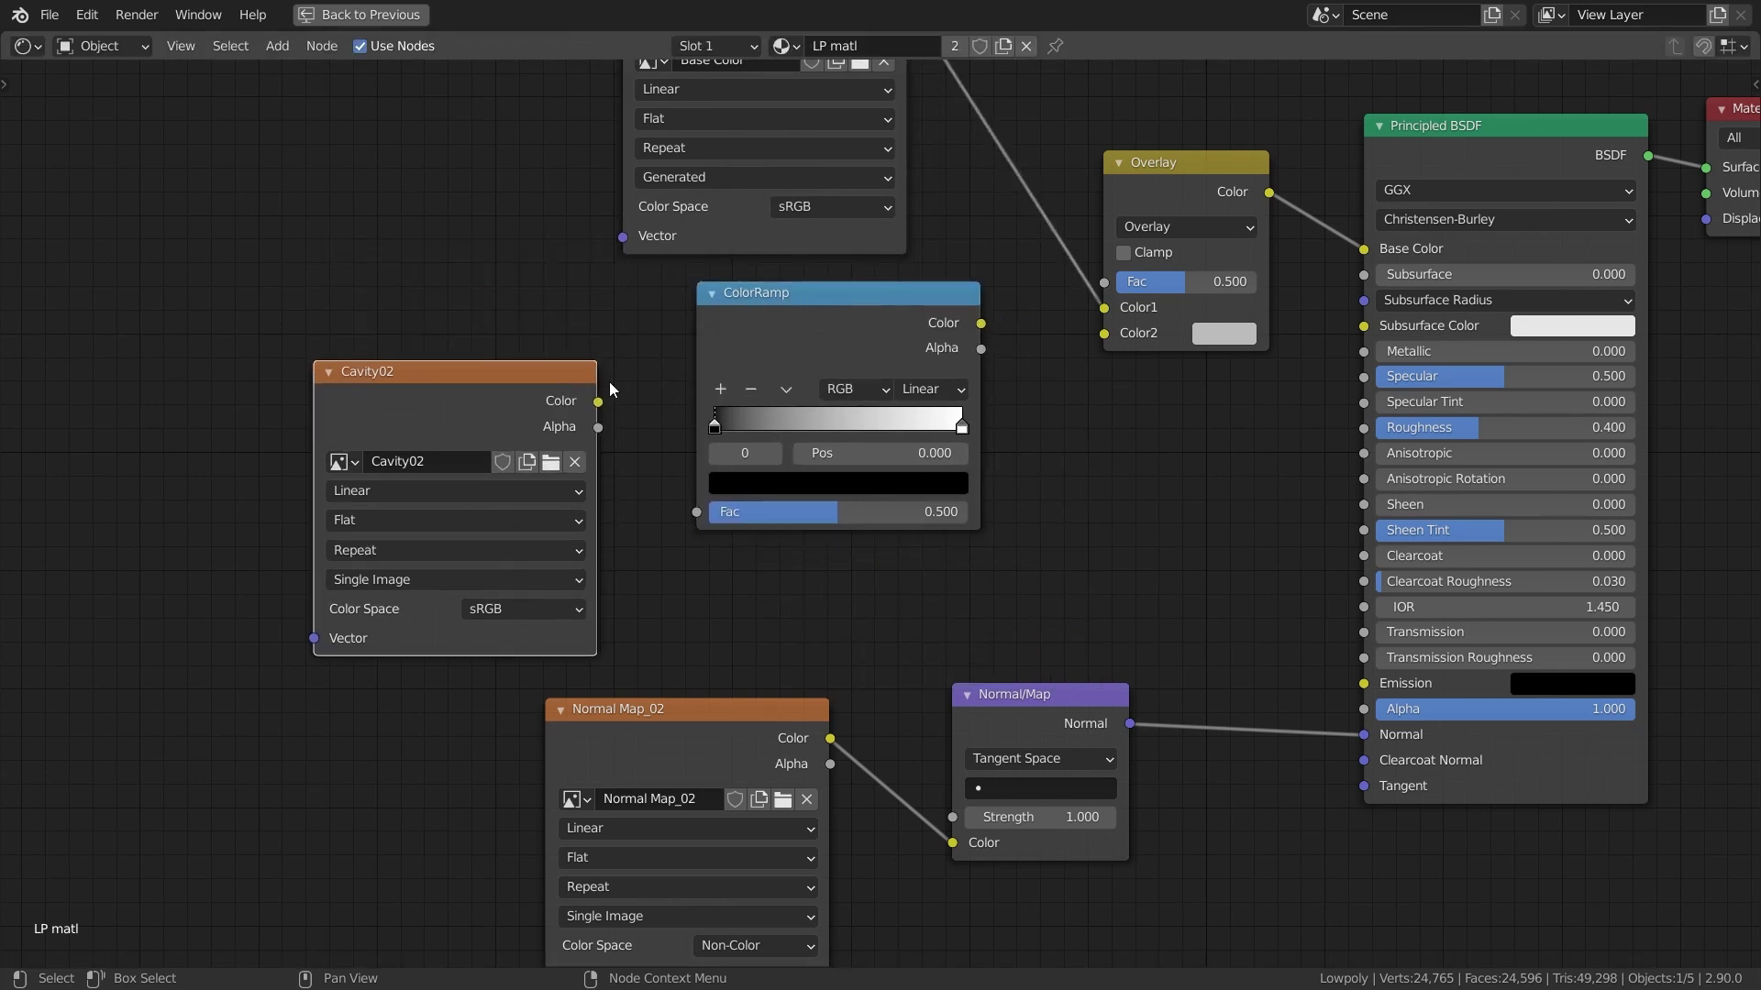
drag(680, 514, 683, 513)
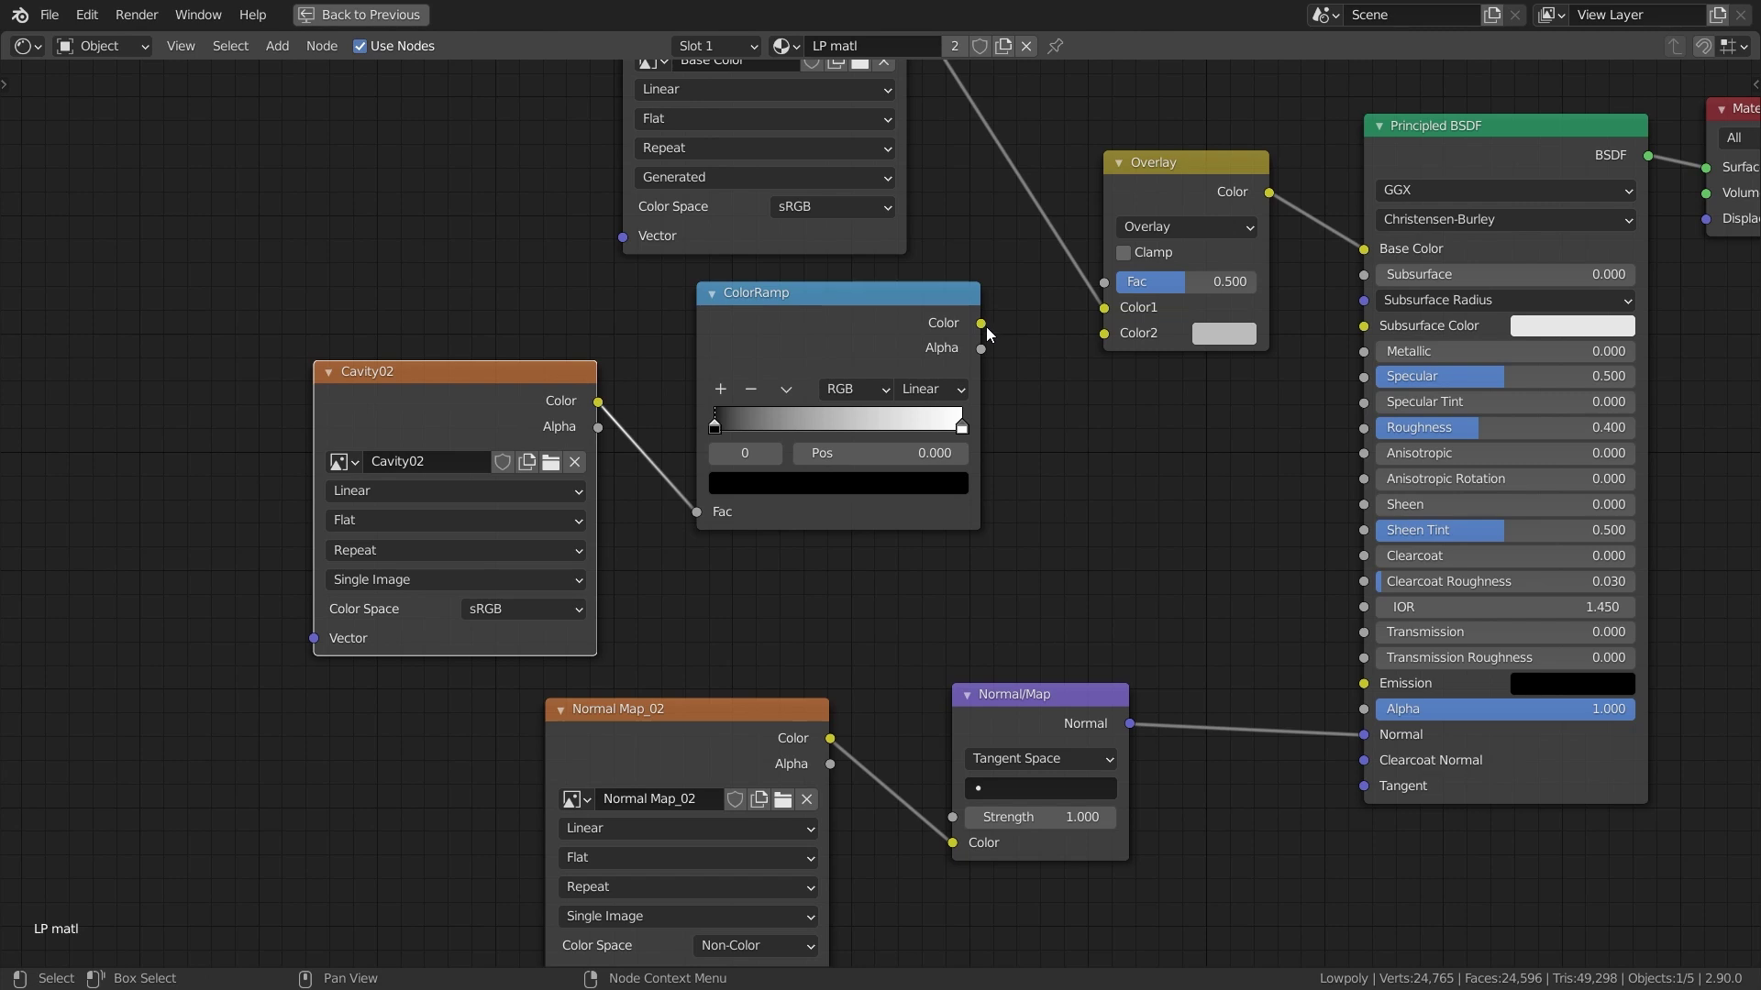
drag(1069, 338, 1109, 335)
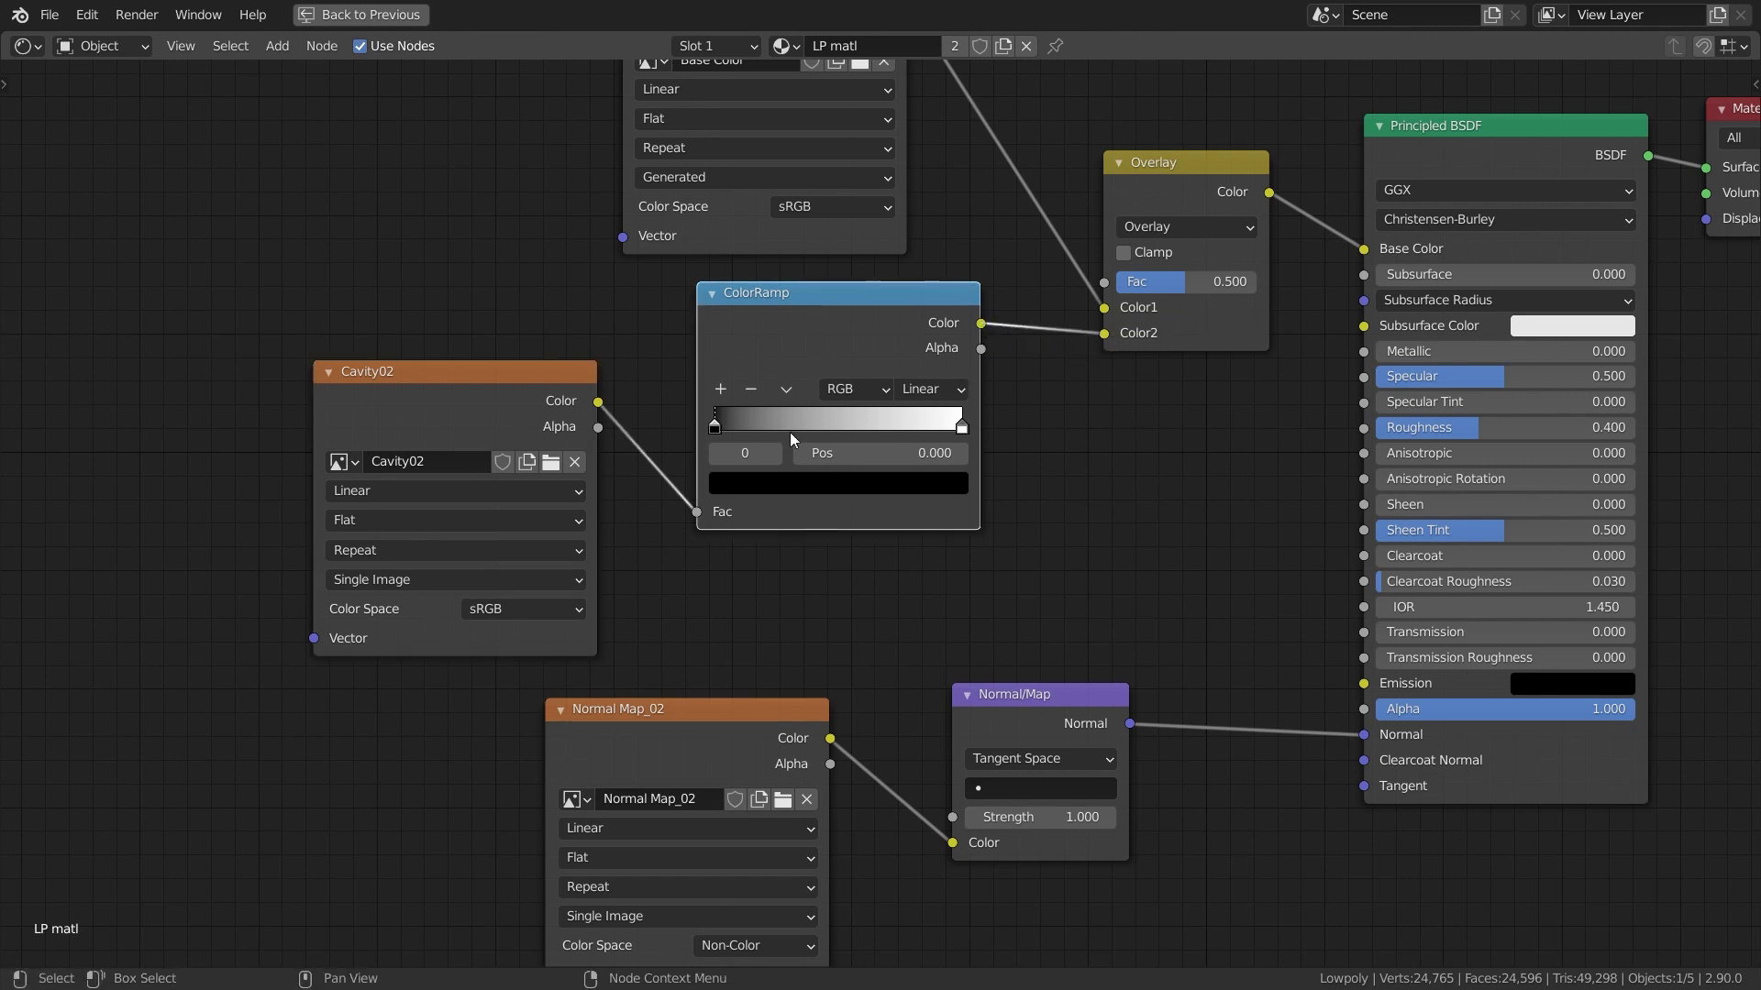
Set the Cavity02 texture's color space to Non-Color and restore the full workspace layout
click(556, 609)
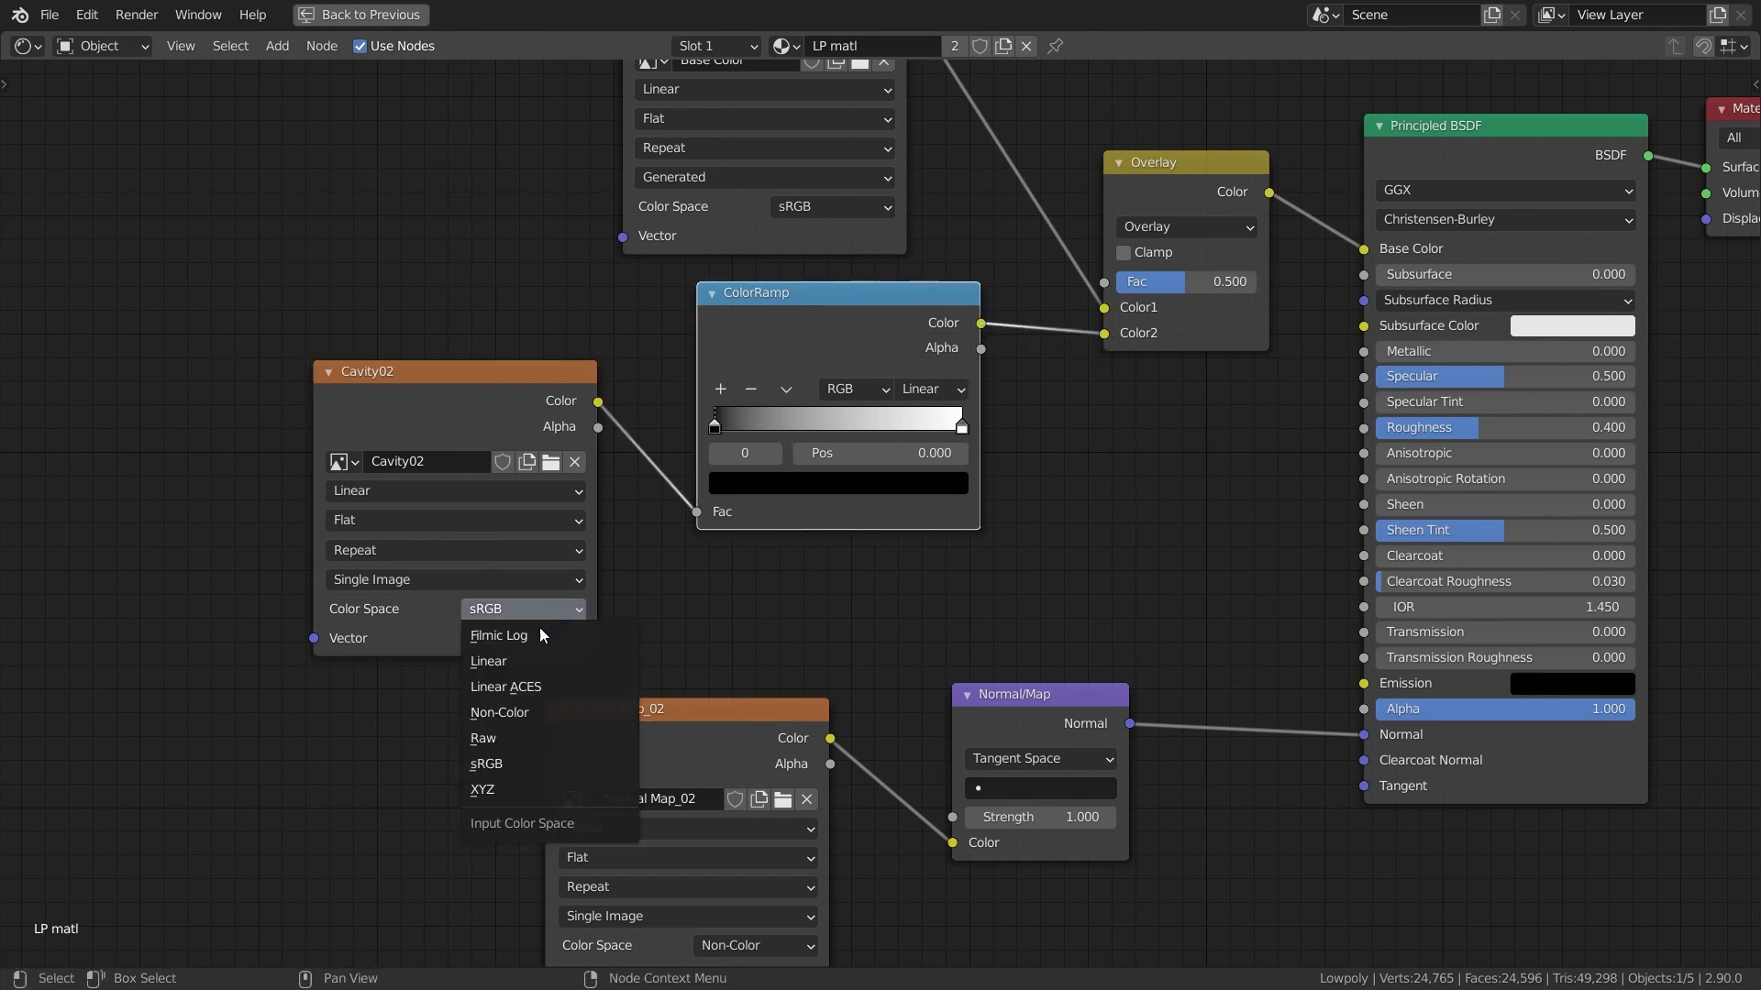
click(532, 703)
key(ctrl+space)
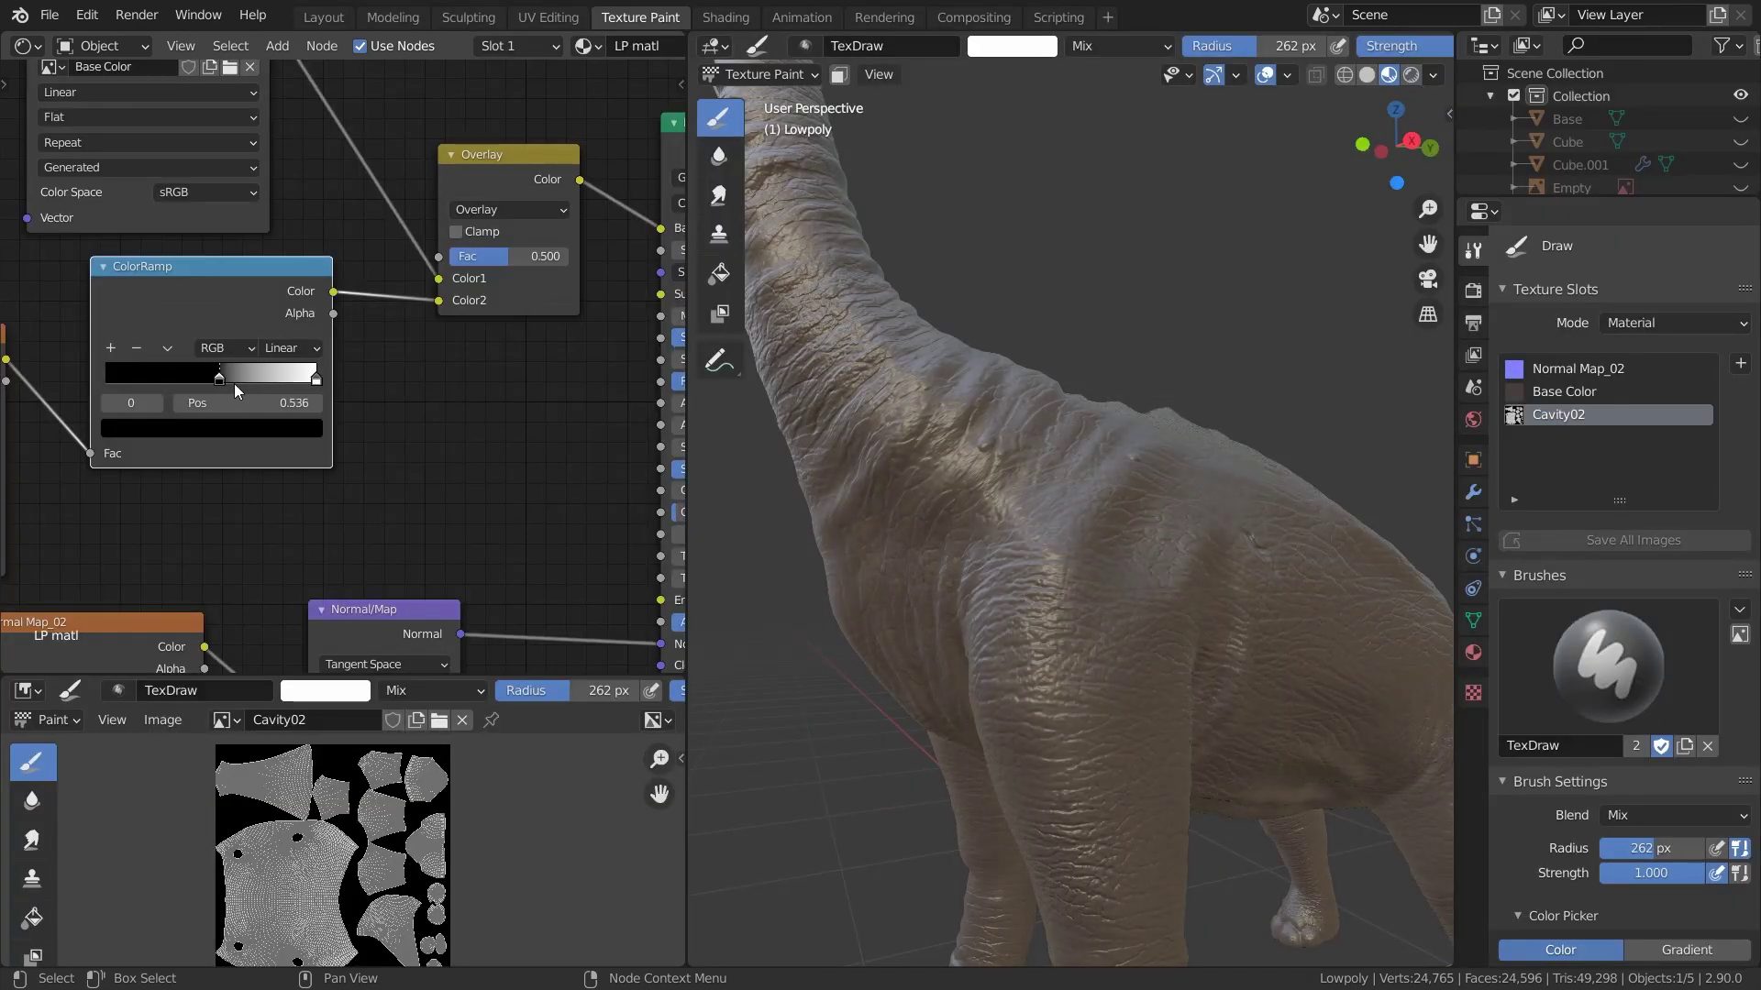
Sharpen the cavity contrast by moving the ColorRamp's black stop to about 0.66 and the white stop slightly inward
drag(233, 383, 250, 392)
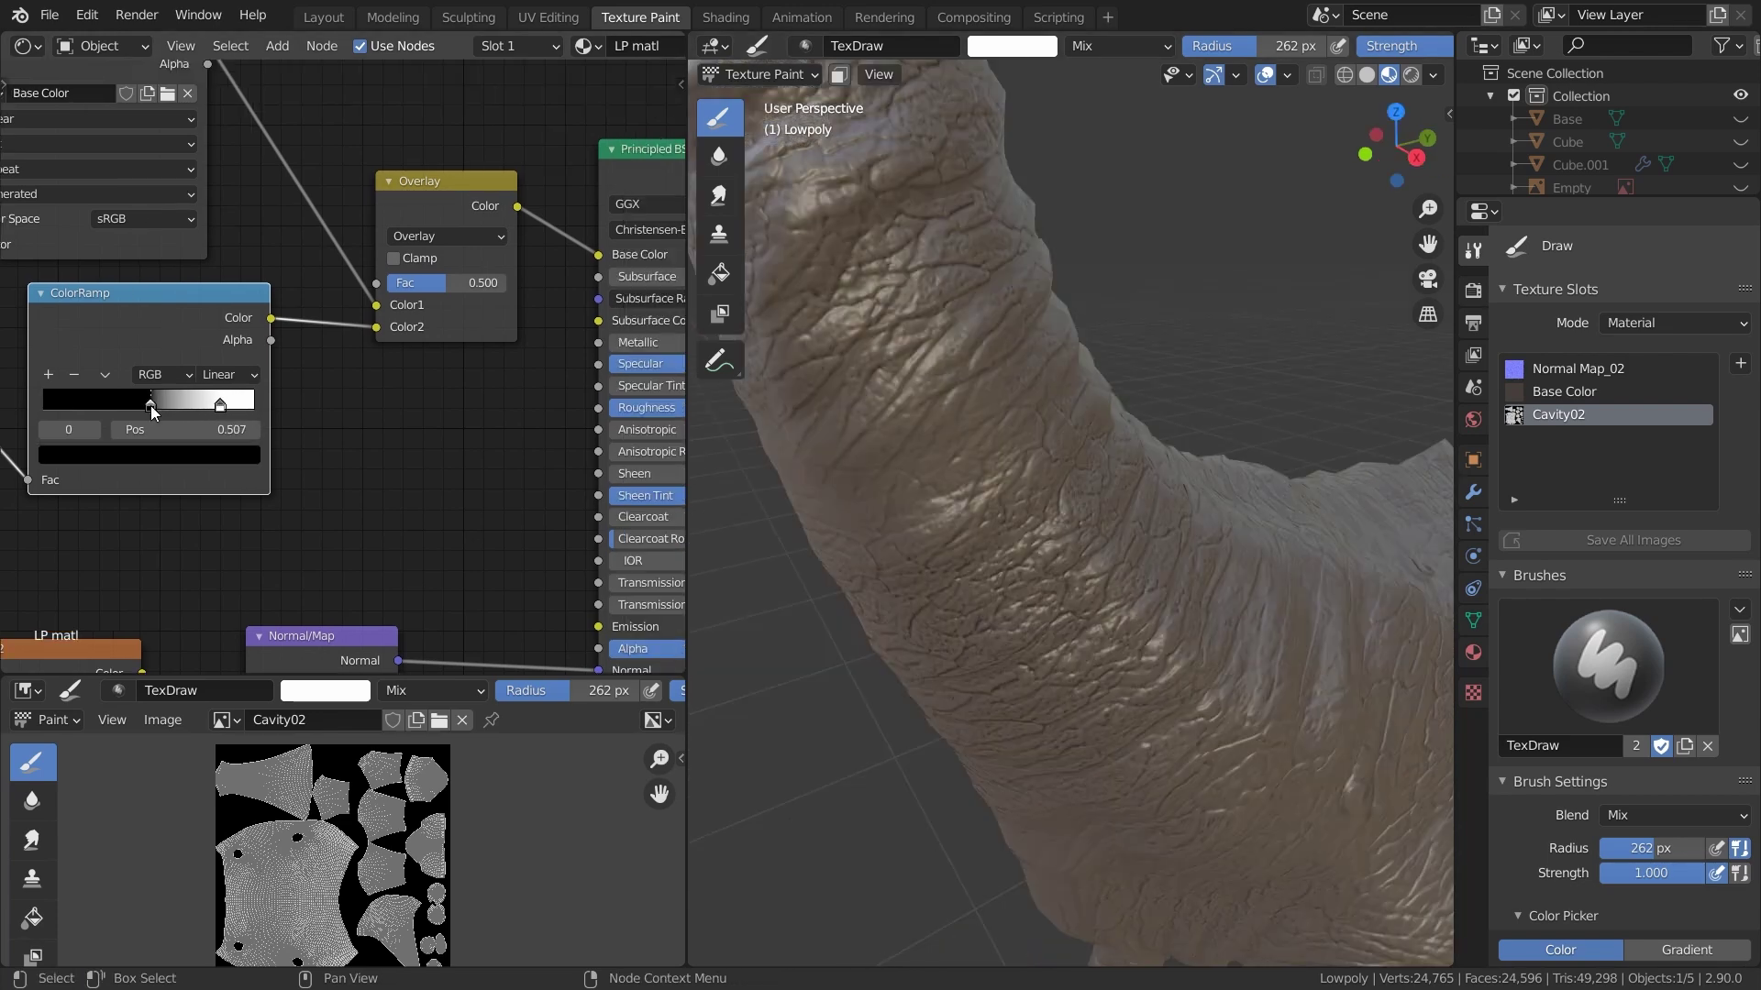
drag(175, 412, 186, 417)
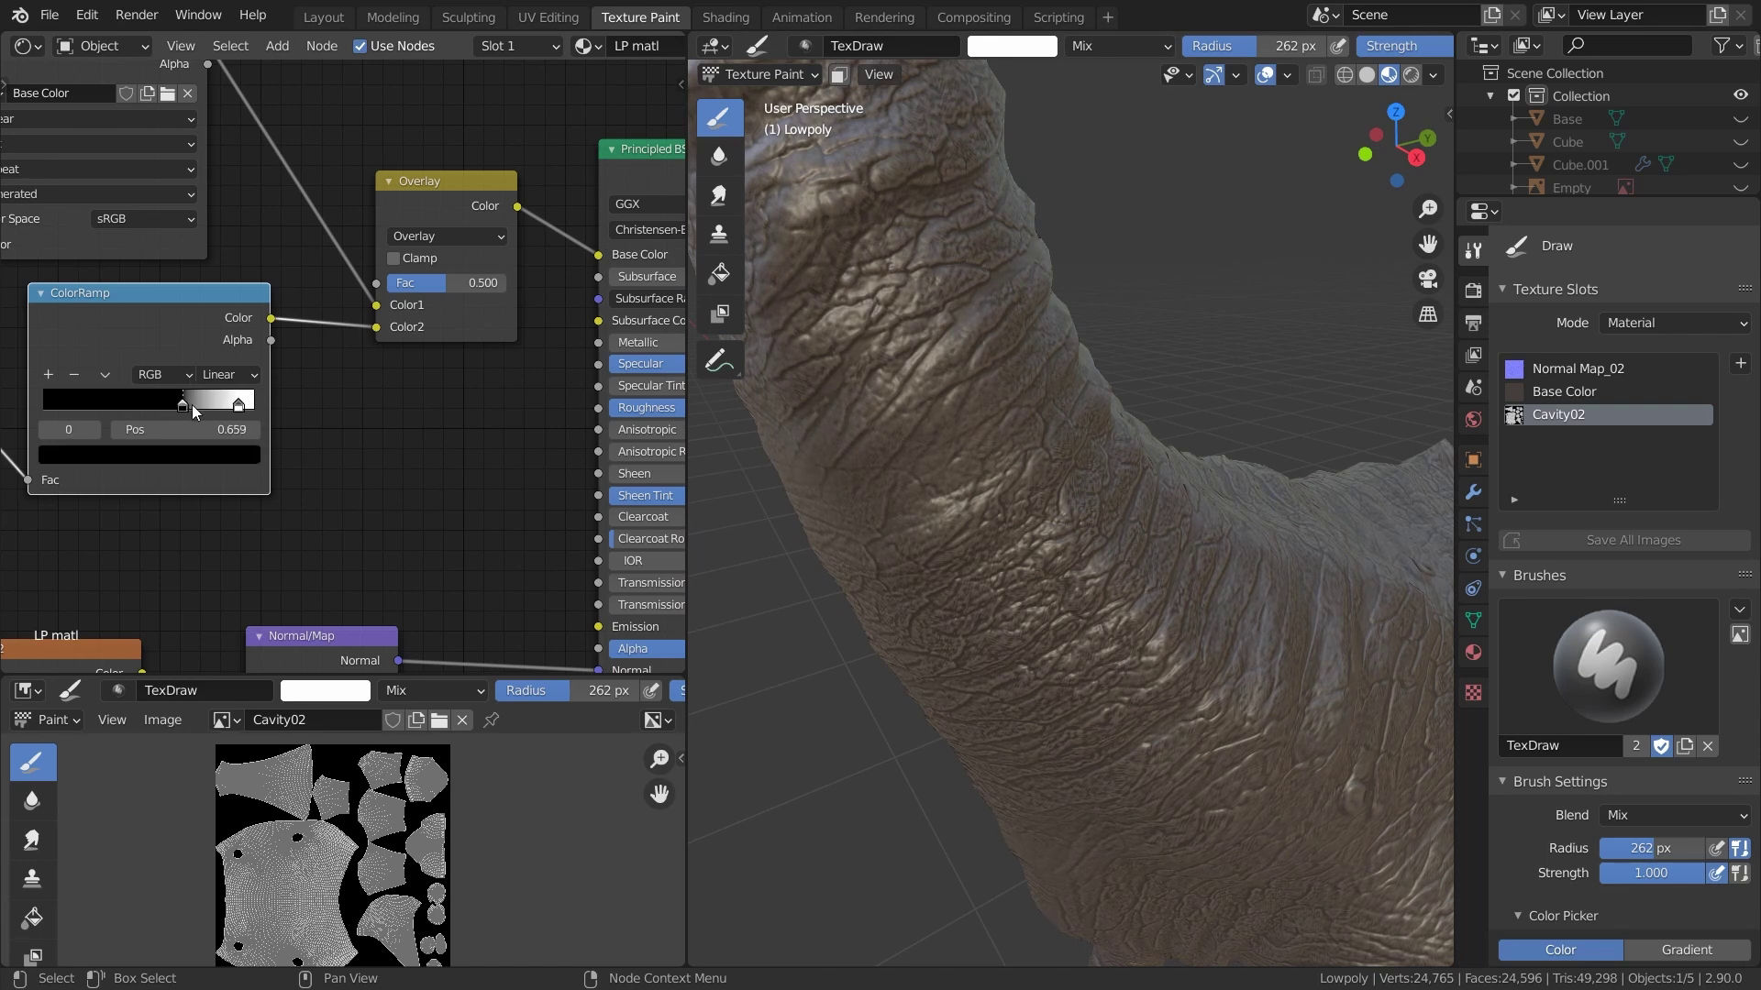
mouse_move(191, 405)
mouse_down()
mouse_move(211, 409)
mouse_move(179, 410)
mouse_move(196, 410)
mouse_up()
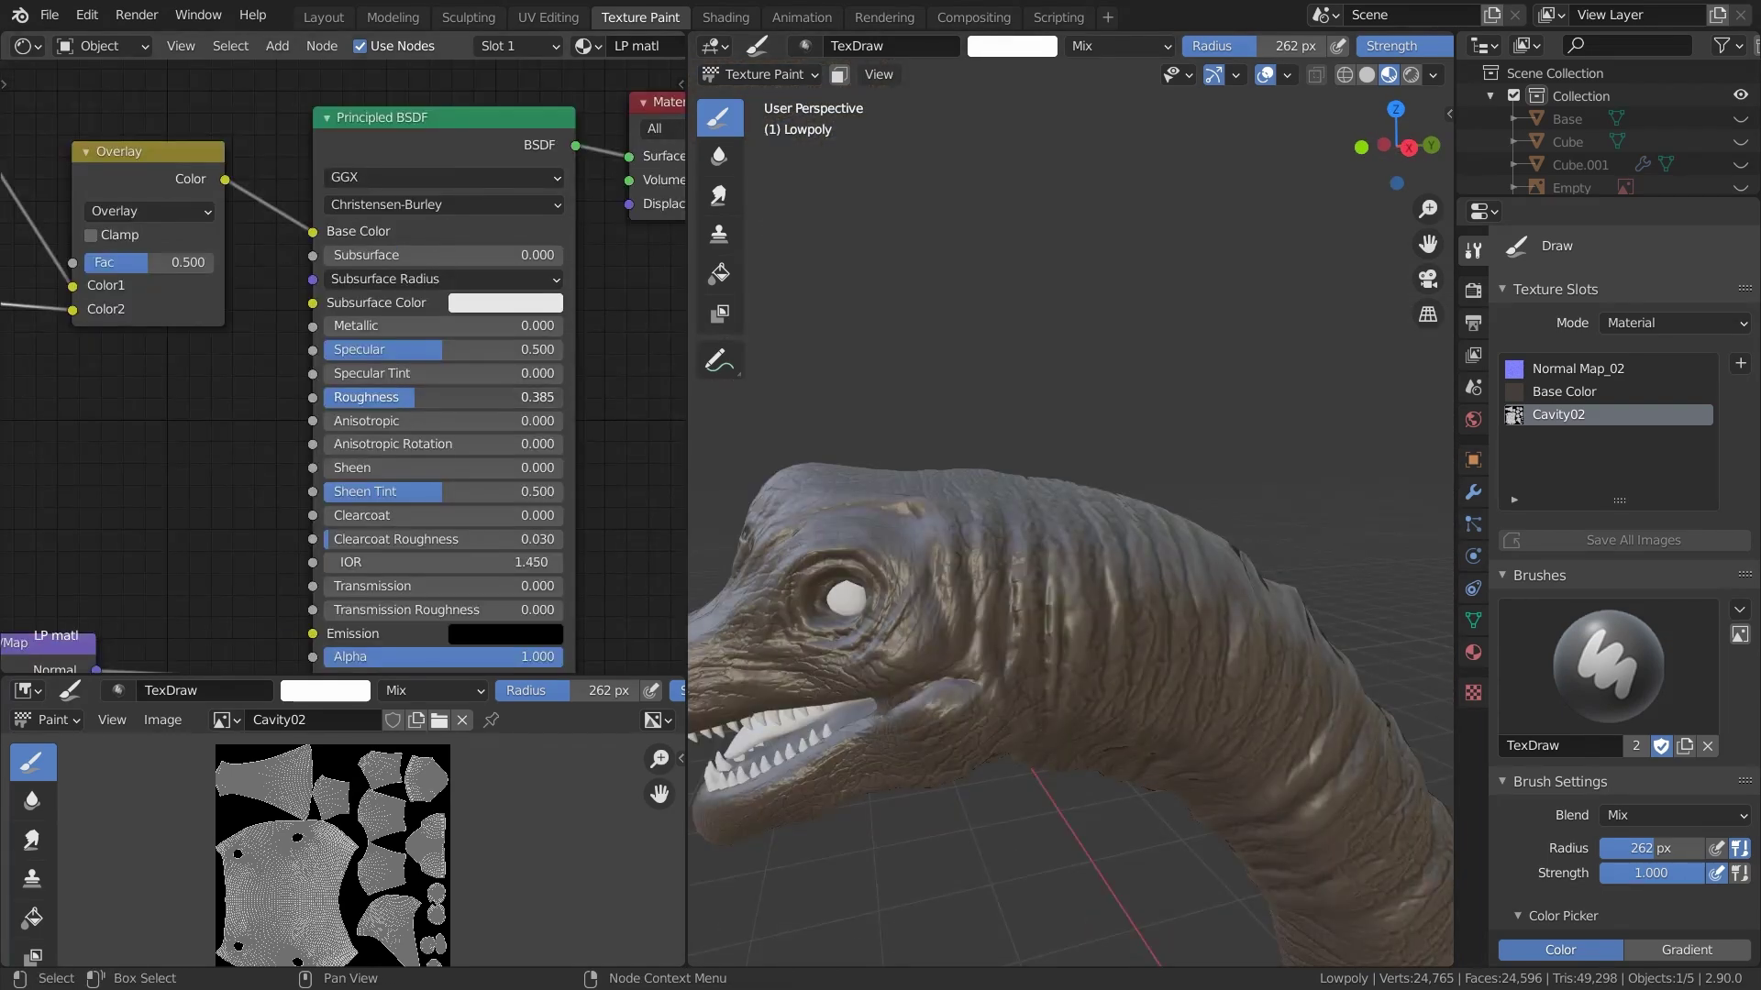
Set the Principled BSDF's Roughness to about 0.62 and lower its Specular value to dull the skin
drag(414, 397, 511, 397)
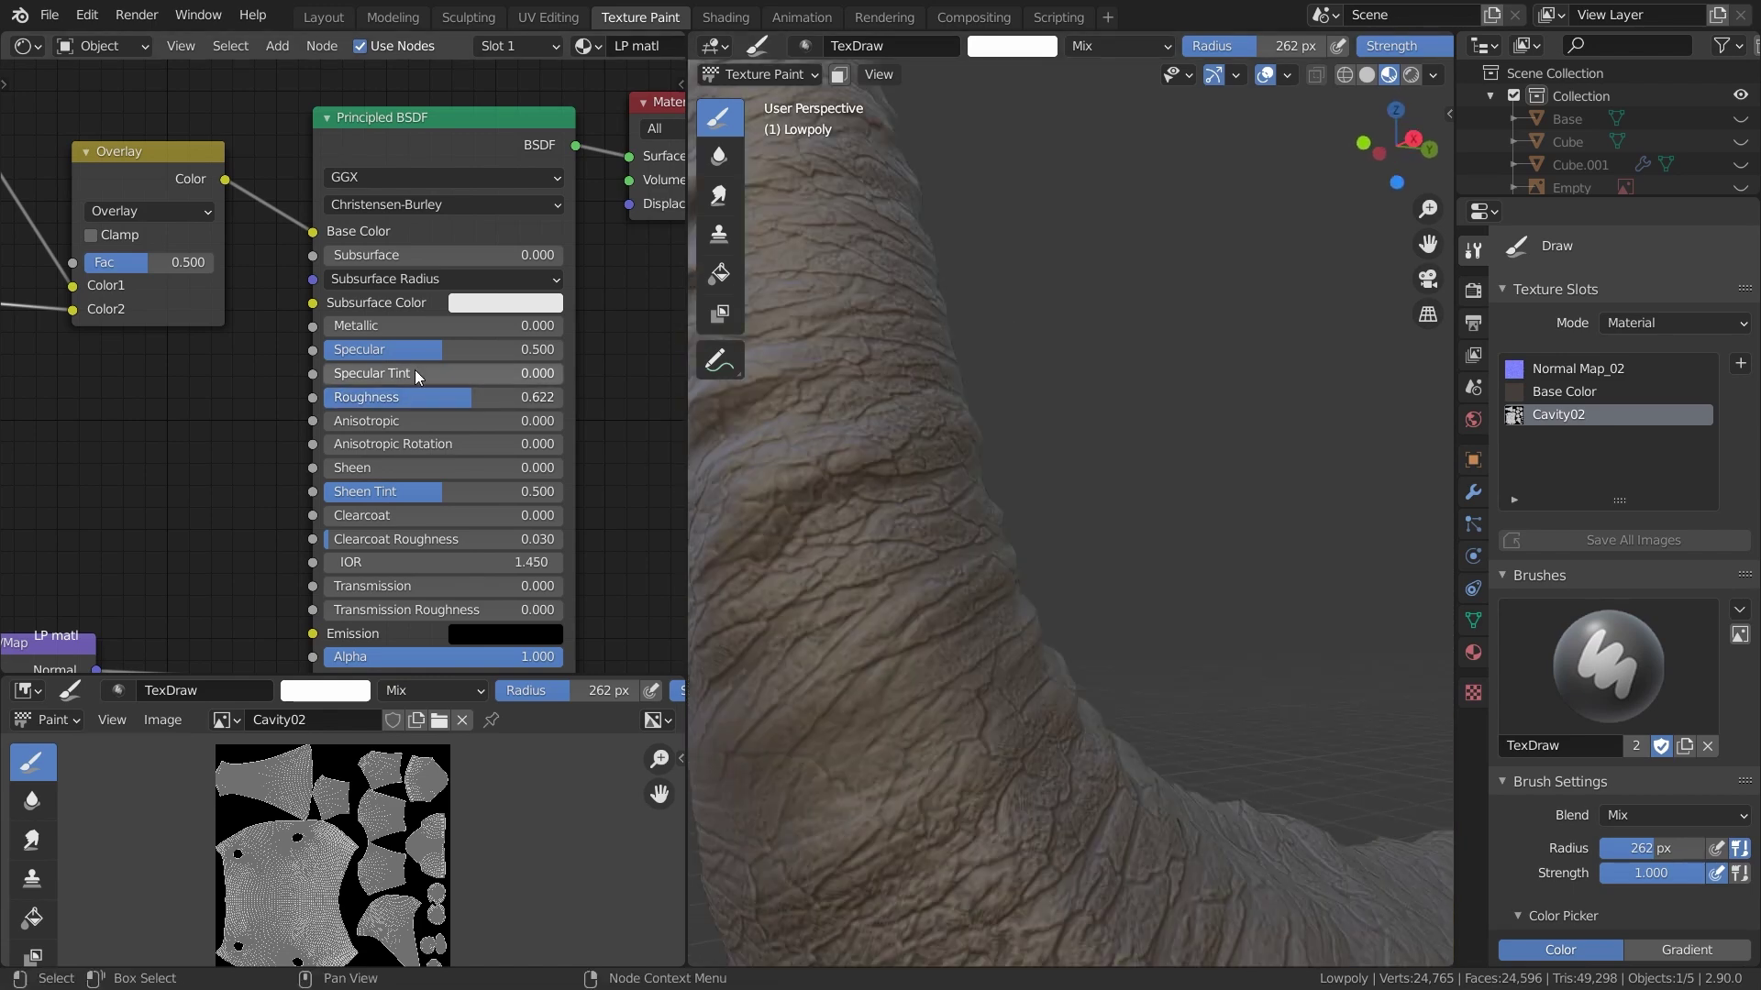
drag(442, 349, 366, 349)
scroll(933, 450, down, 8)
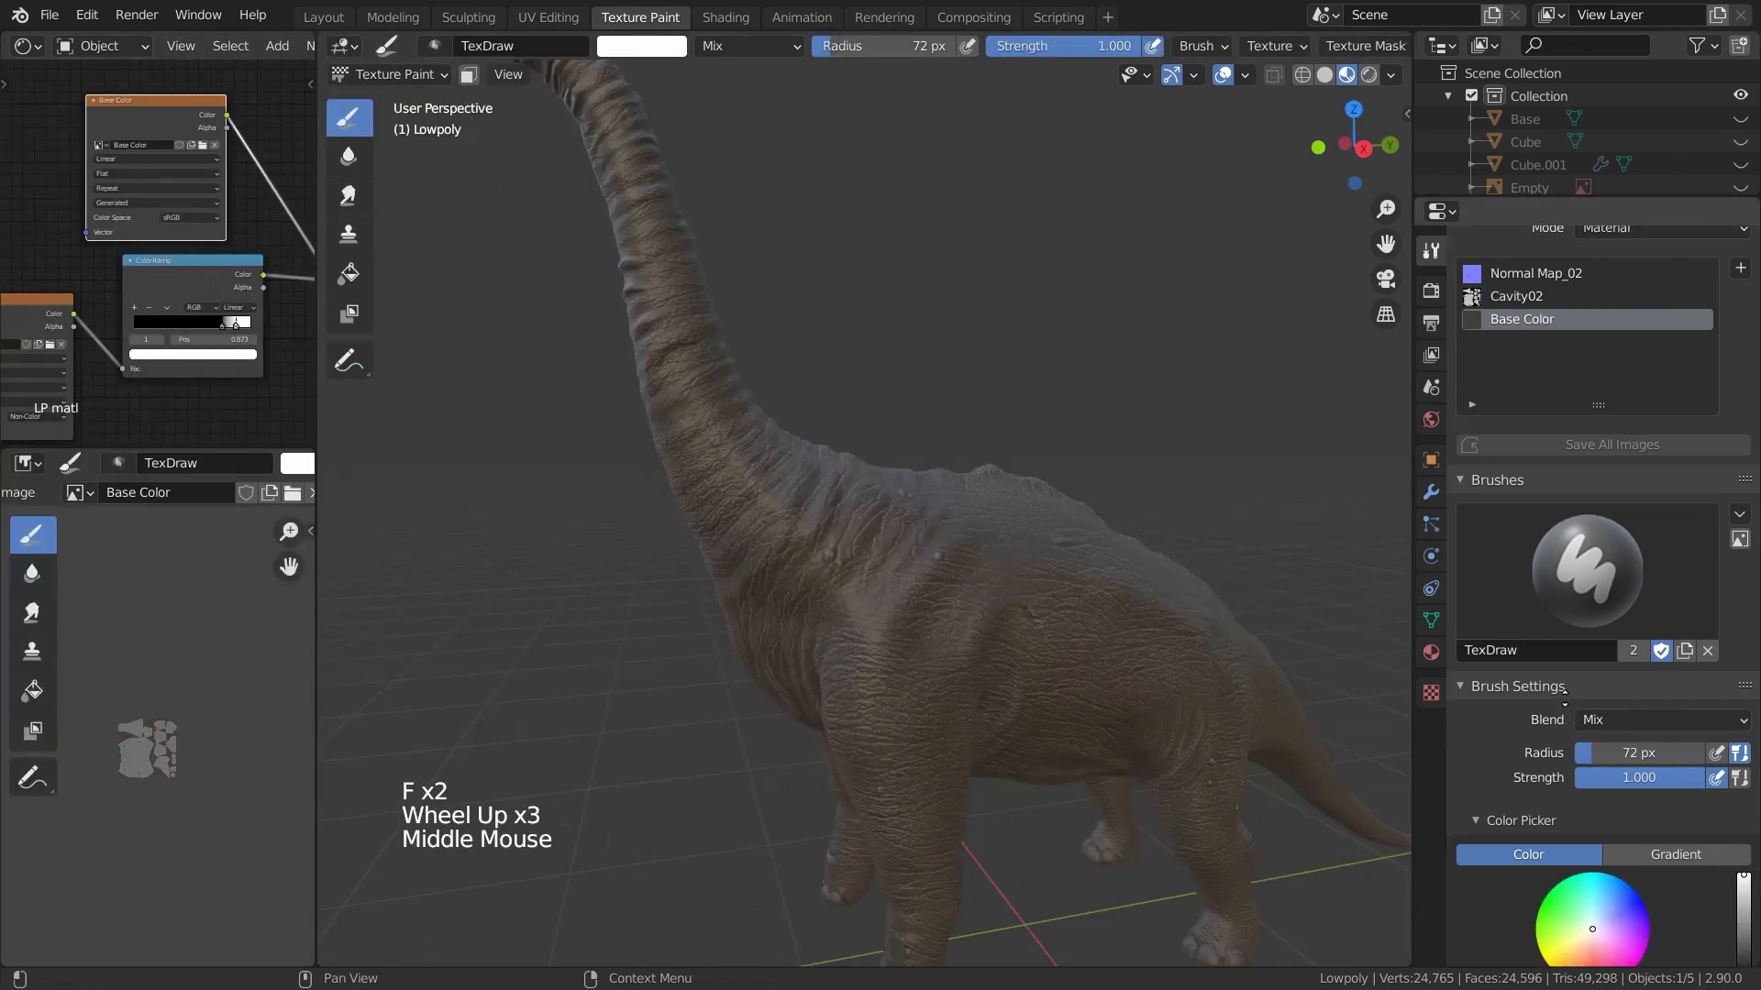
Expand the brush's Color Palette settings and create a new color palette
scroll(1681, 715, down, 5)
click(1529, 776)
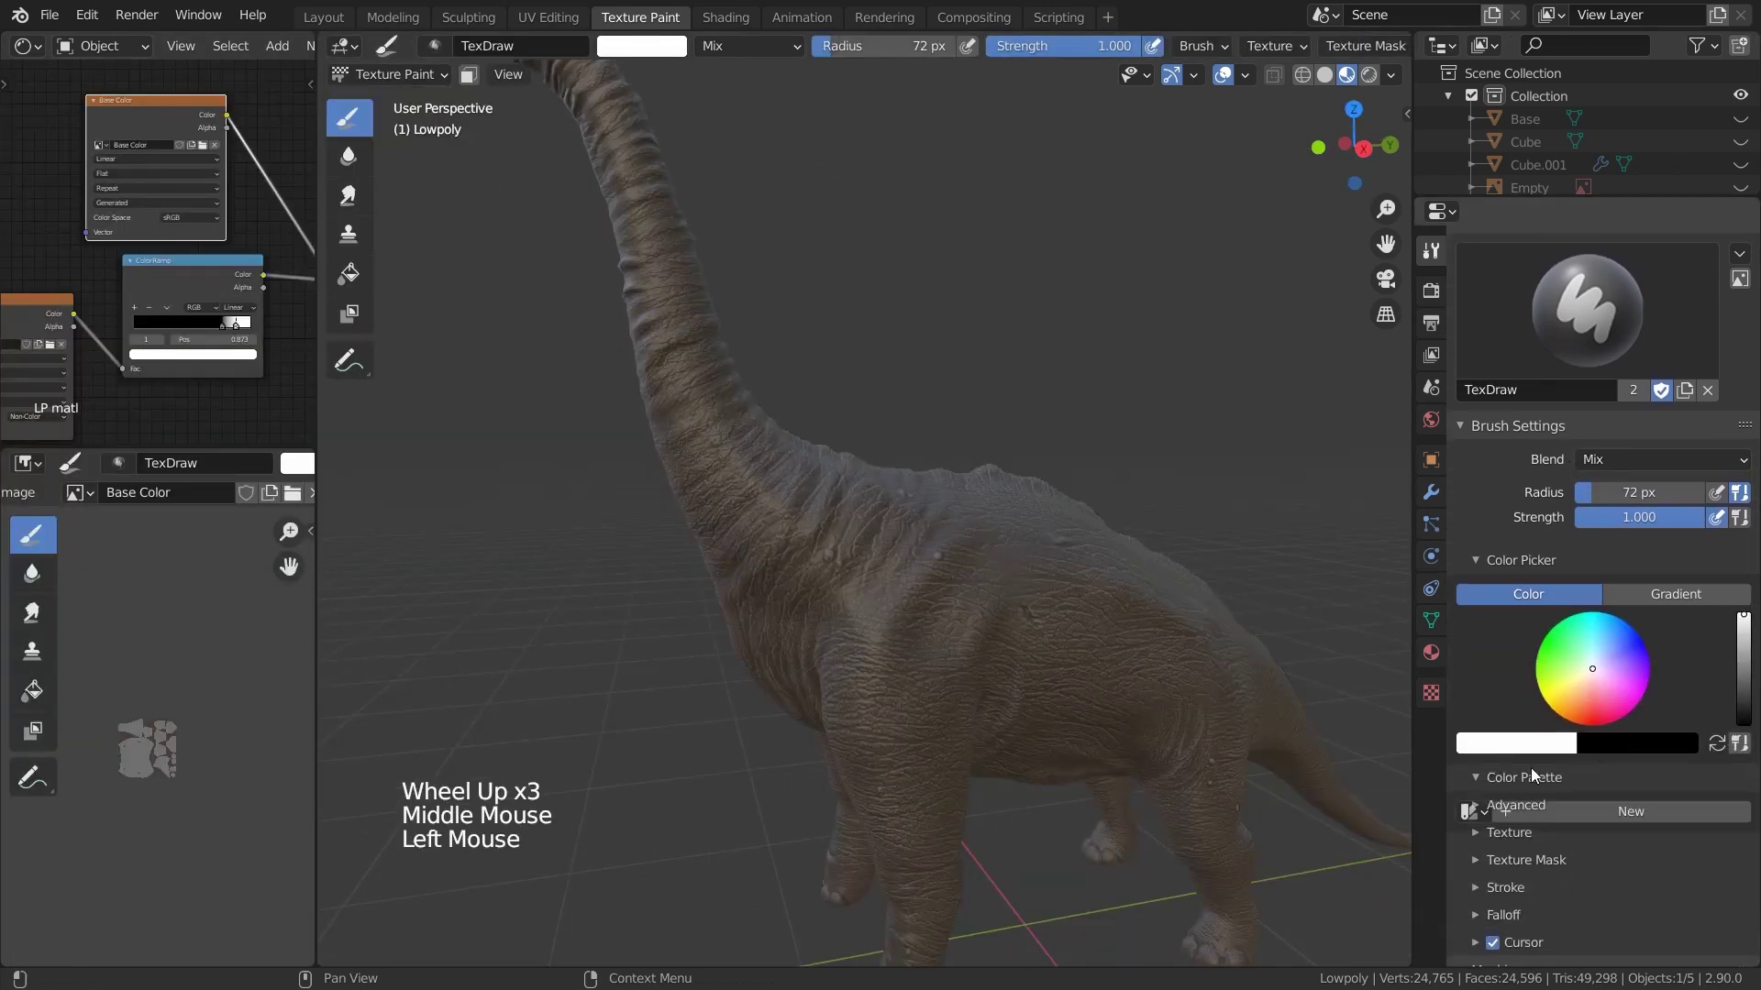
middle_drag(1534, 772, 1548, 741)
click(1548, 739)
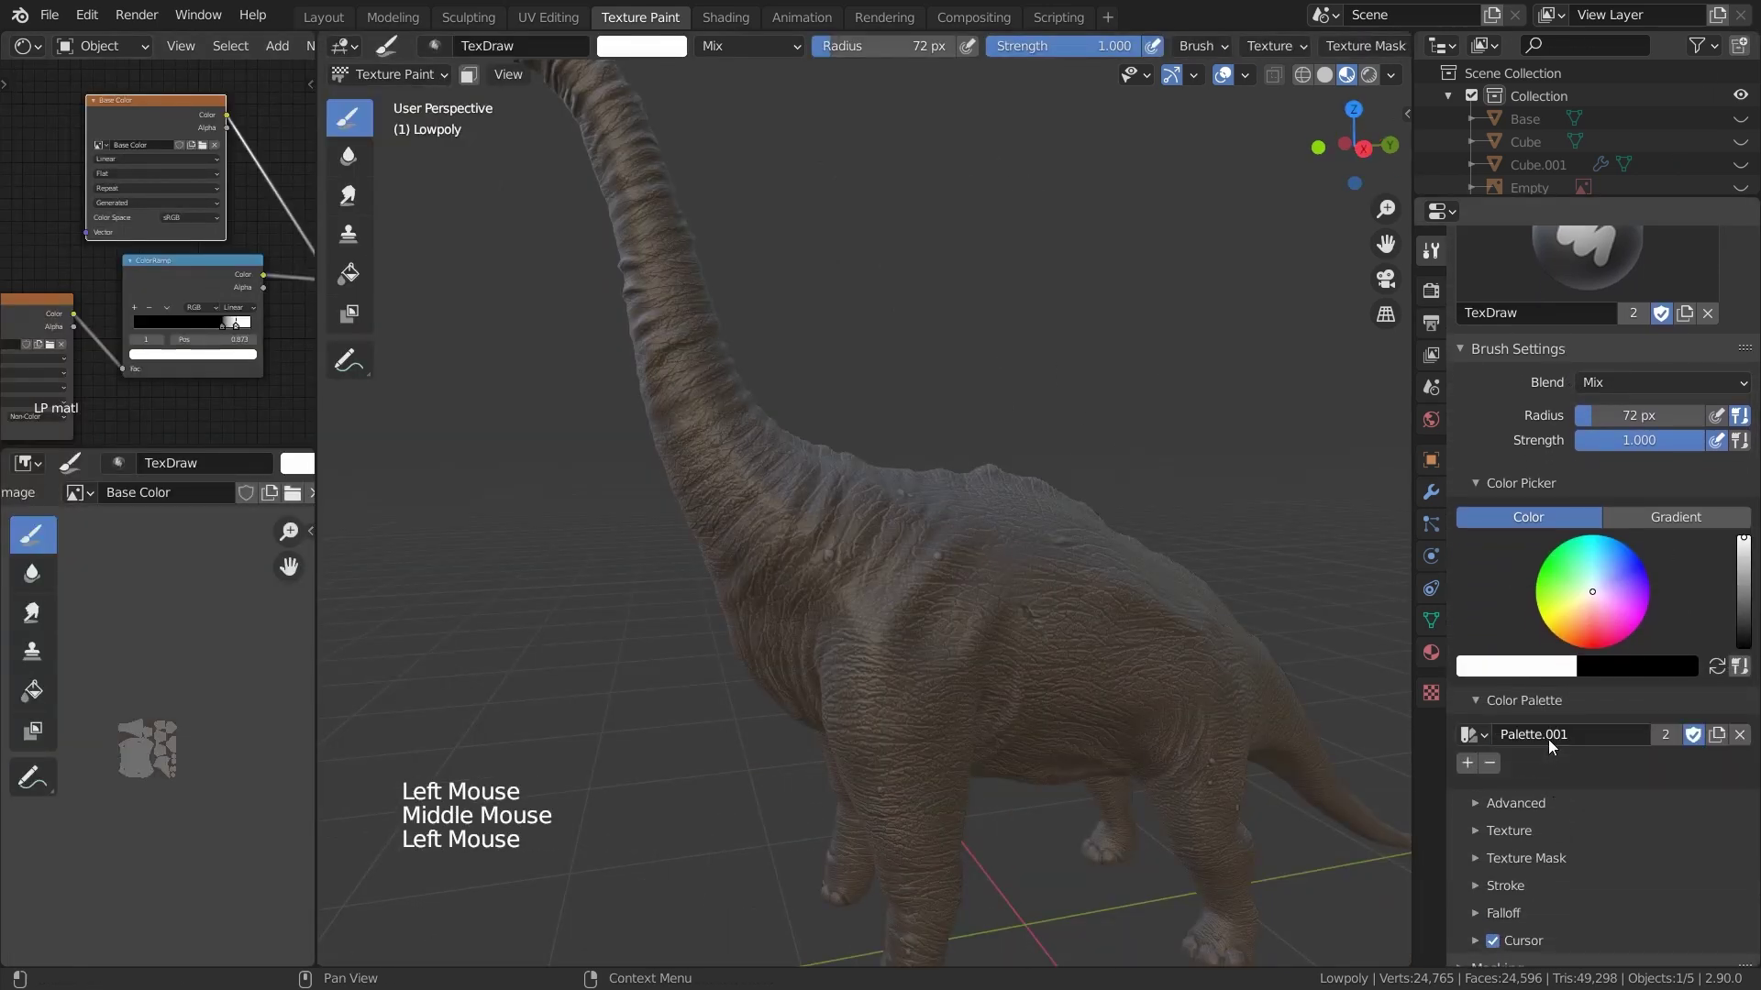
Sample the dinosaur's skin color from the neck and body area and add it to the palette
scroll(816, 579, up, 2)
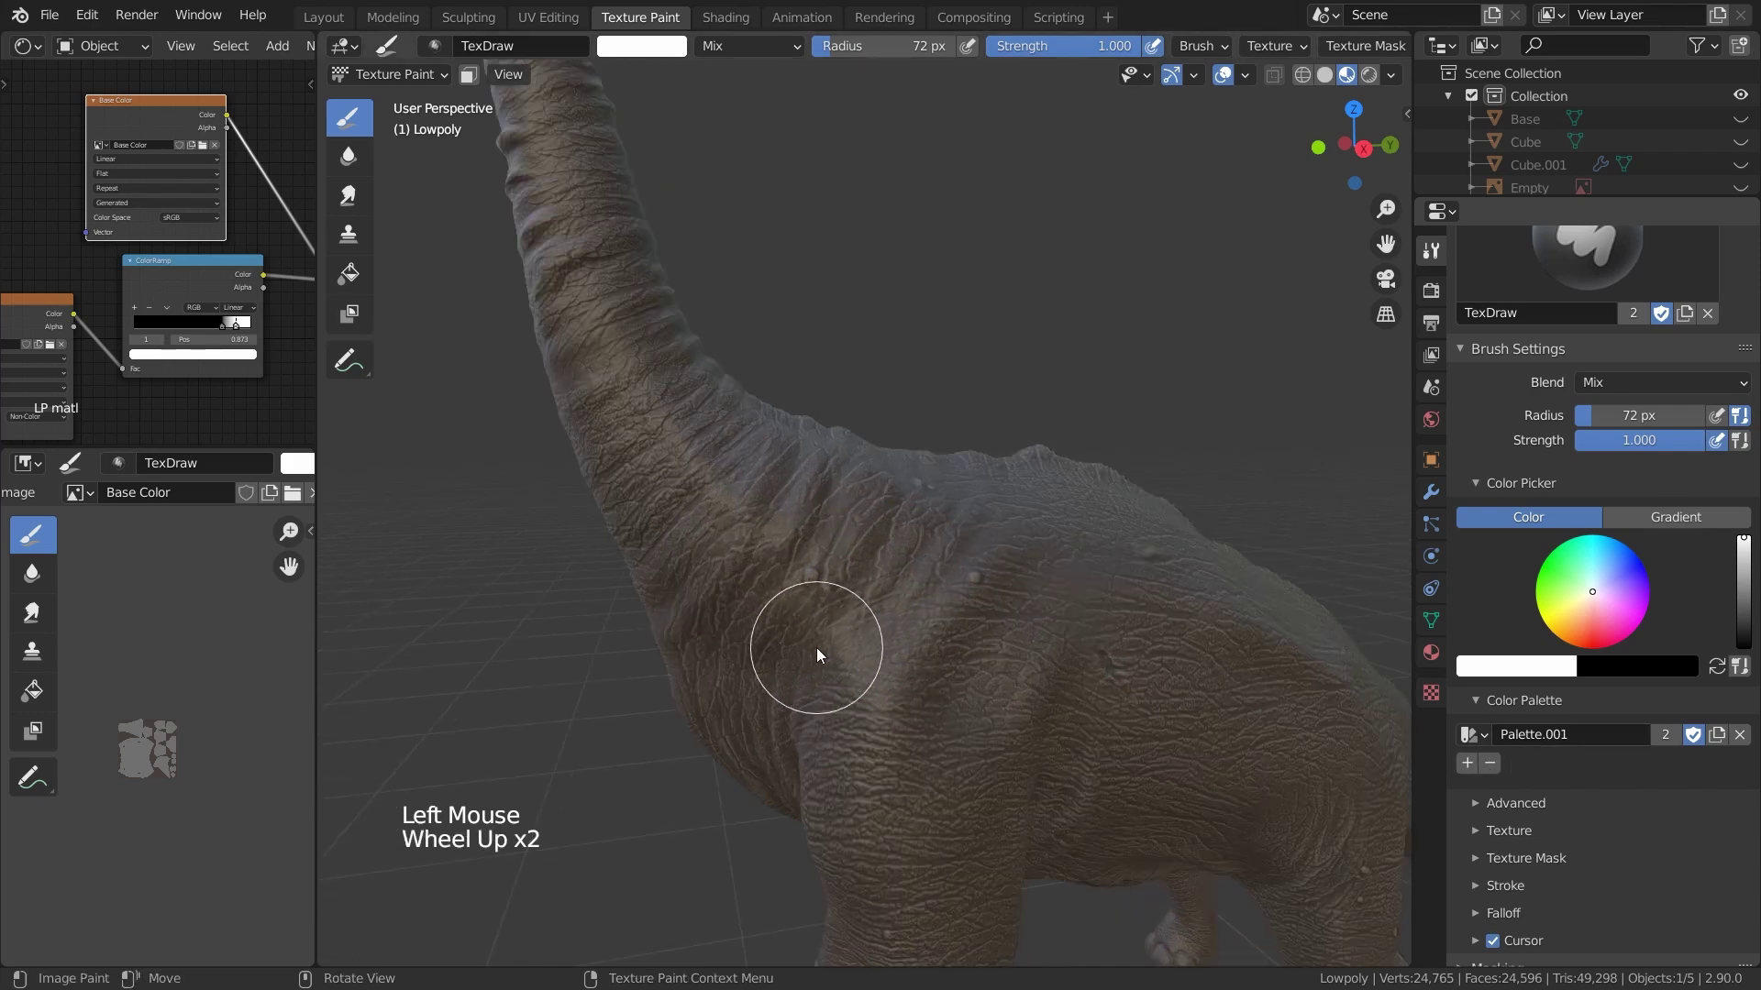
scroll(816, 647, up, 1)
key(s)
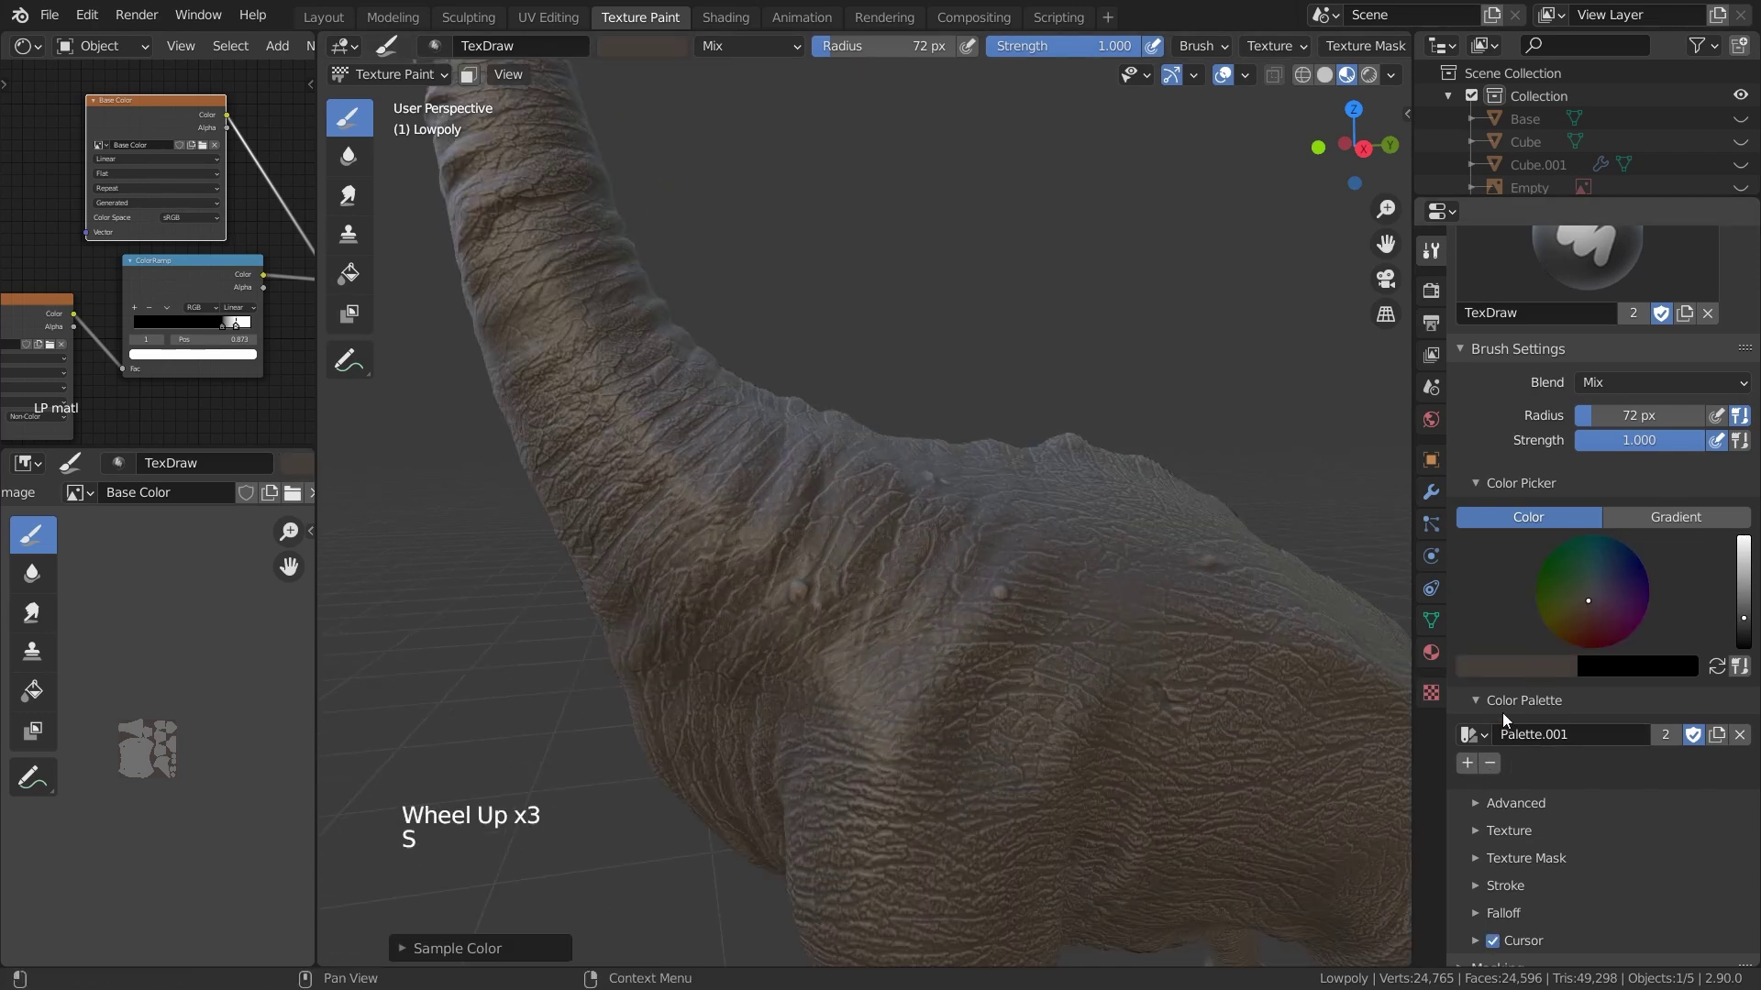
click(1467, 763)
Mix a dark brown and a muted red brush color and add them as swatches to the palette
scroll(1588, 637, up, 1)
click(1588, 636)
click(1588, 674)
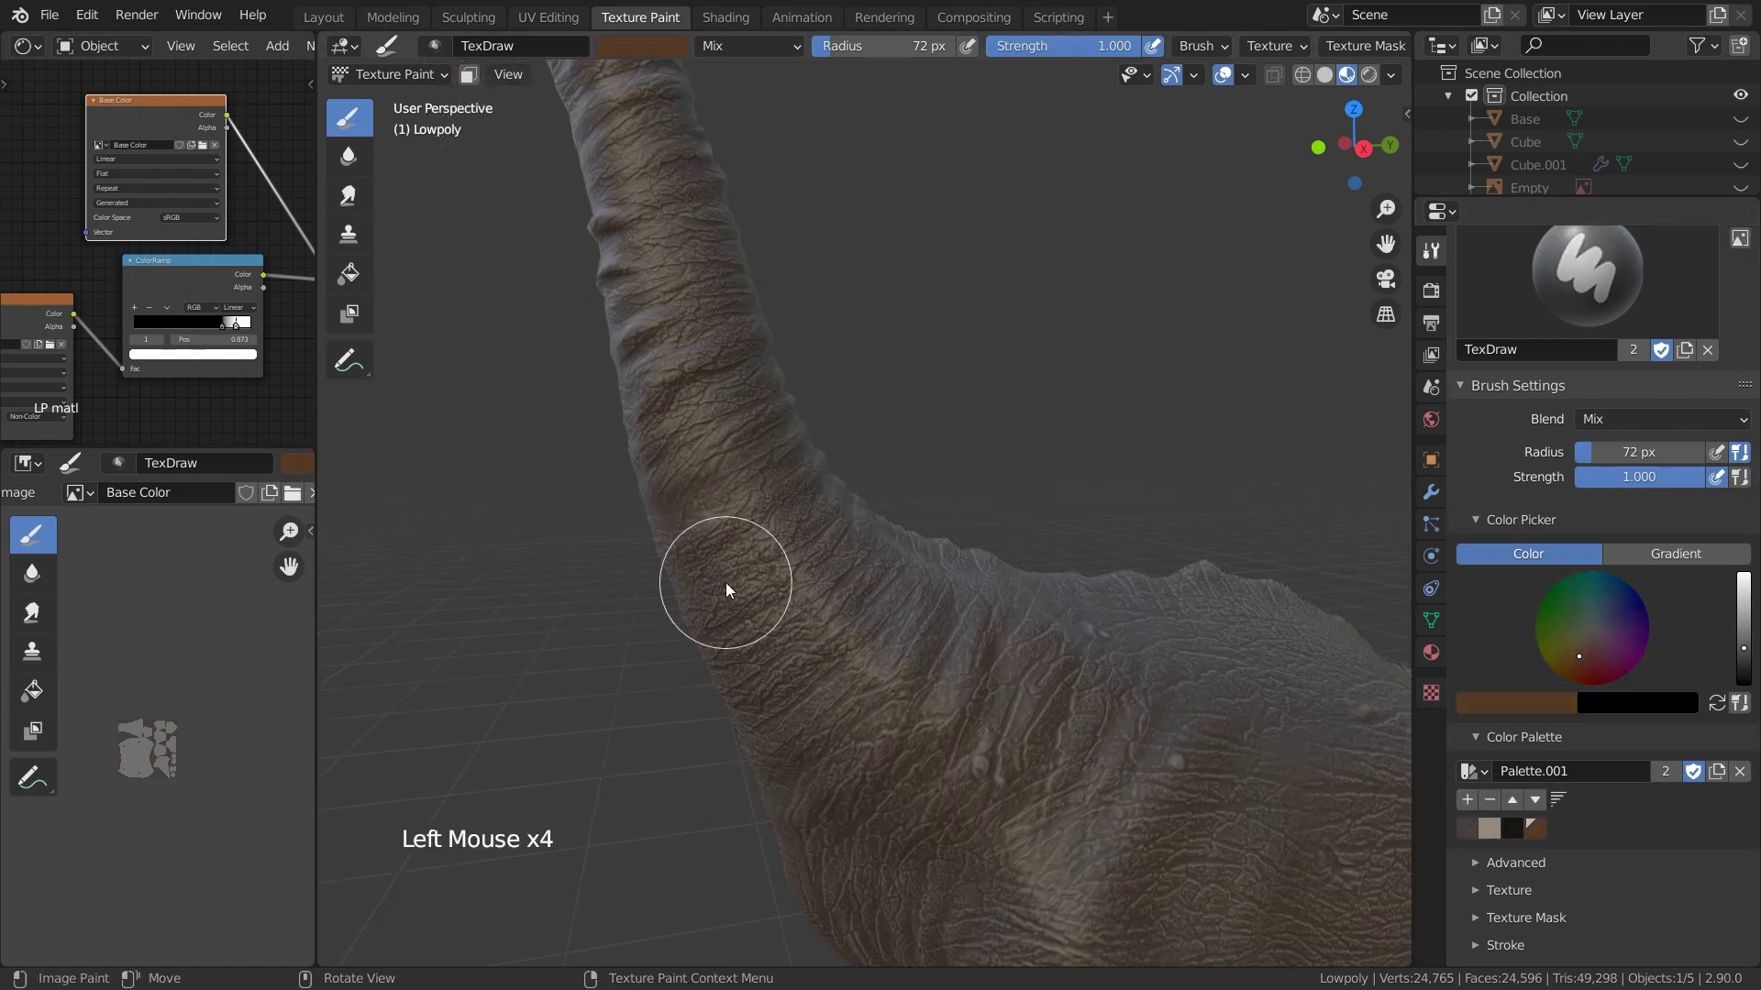
click(1588, 655)
click(1744, 620)
click(1588, 659)
click(1467, 799)
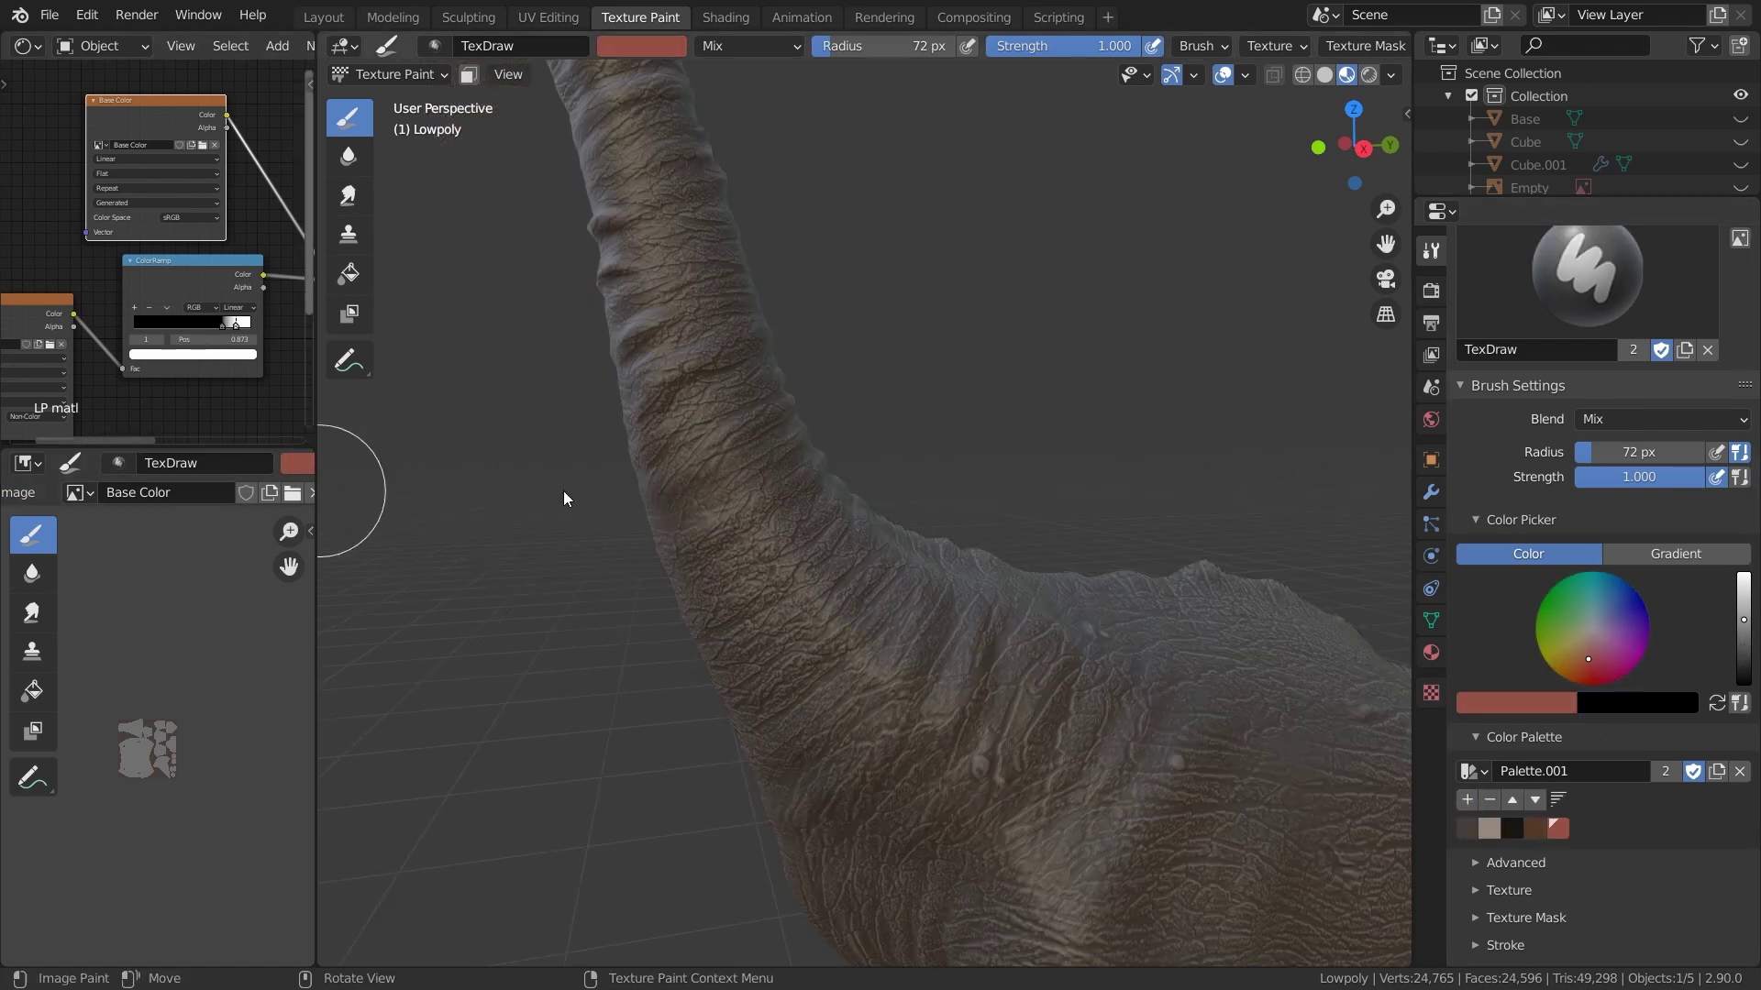
Mix a tan color and paint it on the chest with a 92 px brush at 0.620 strength
click(1483, 829)
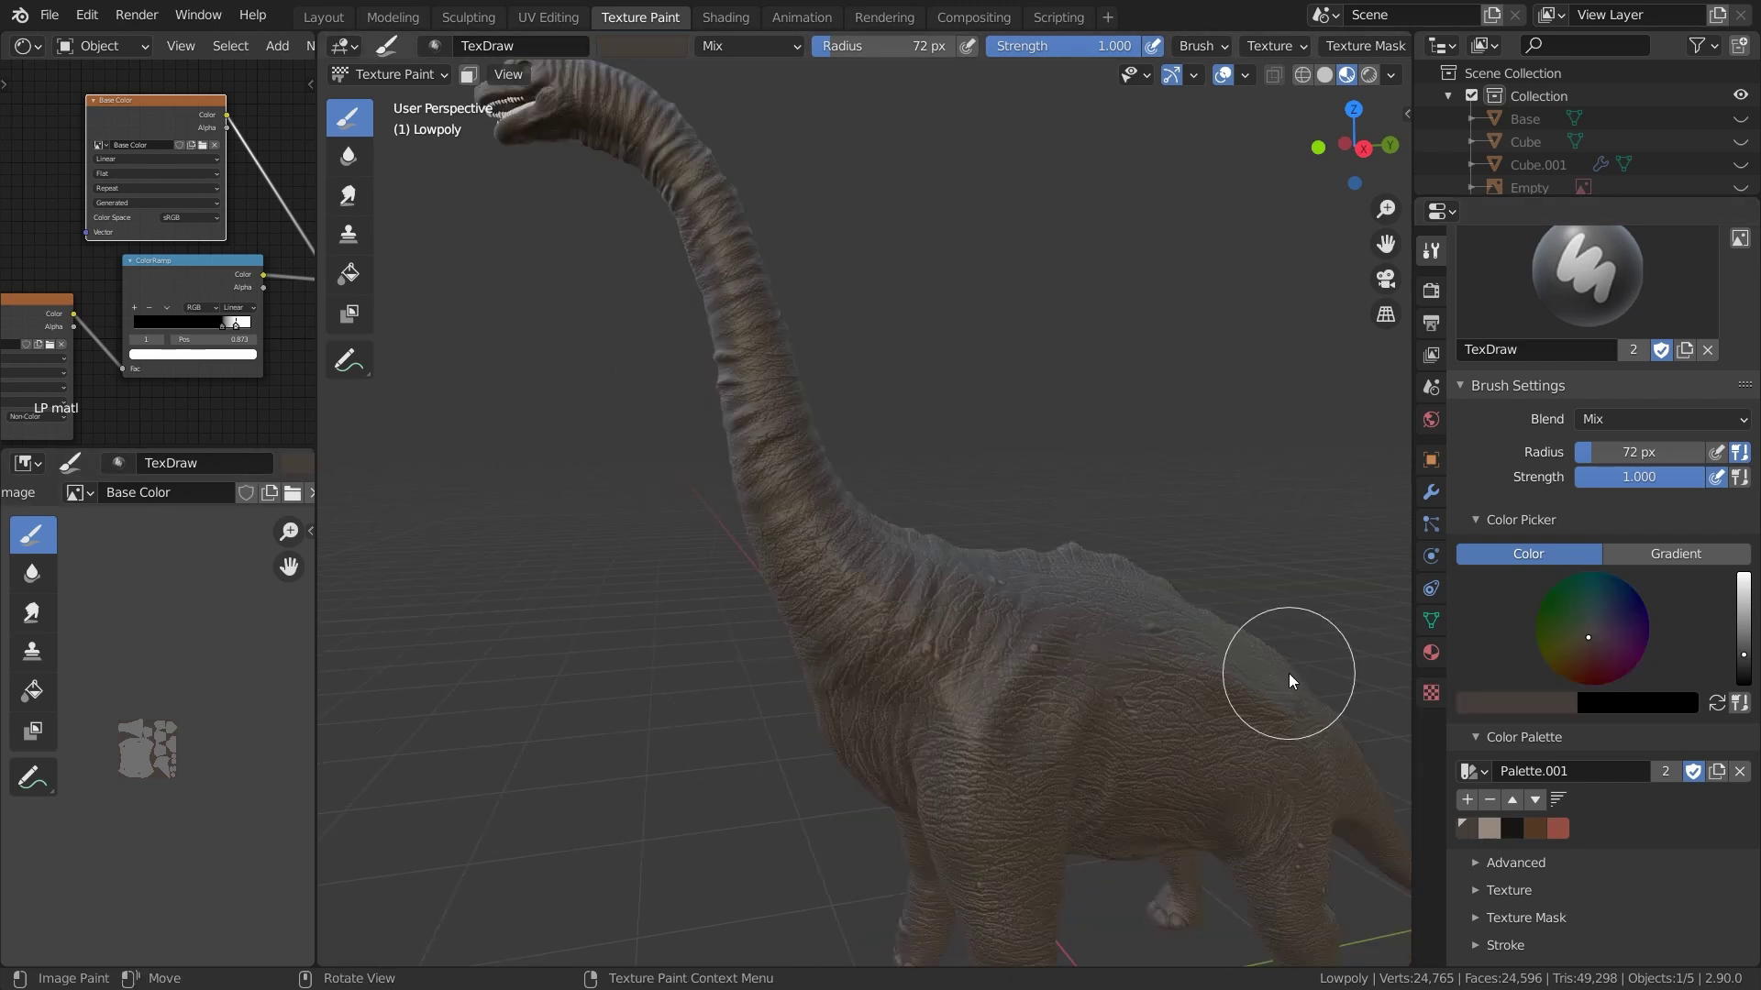
click(1579, 646)
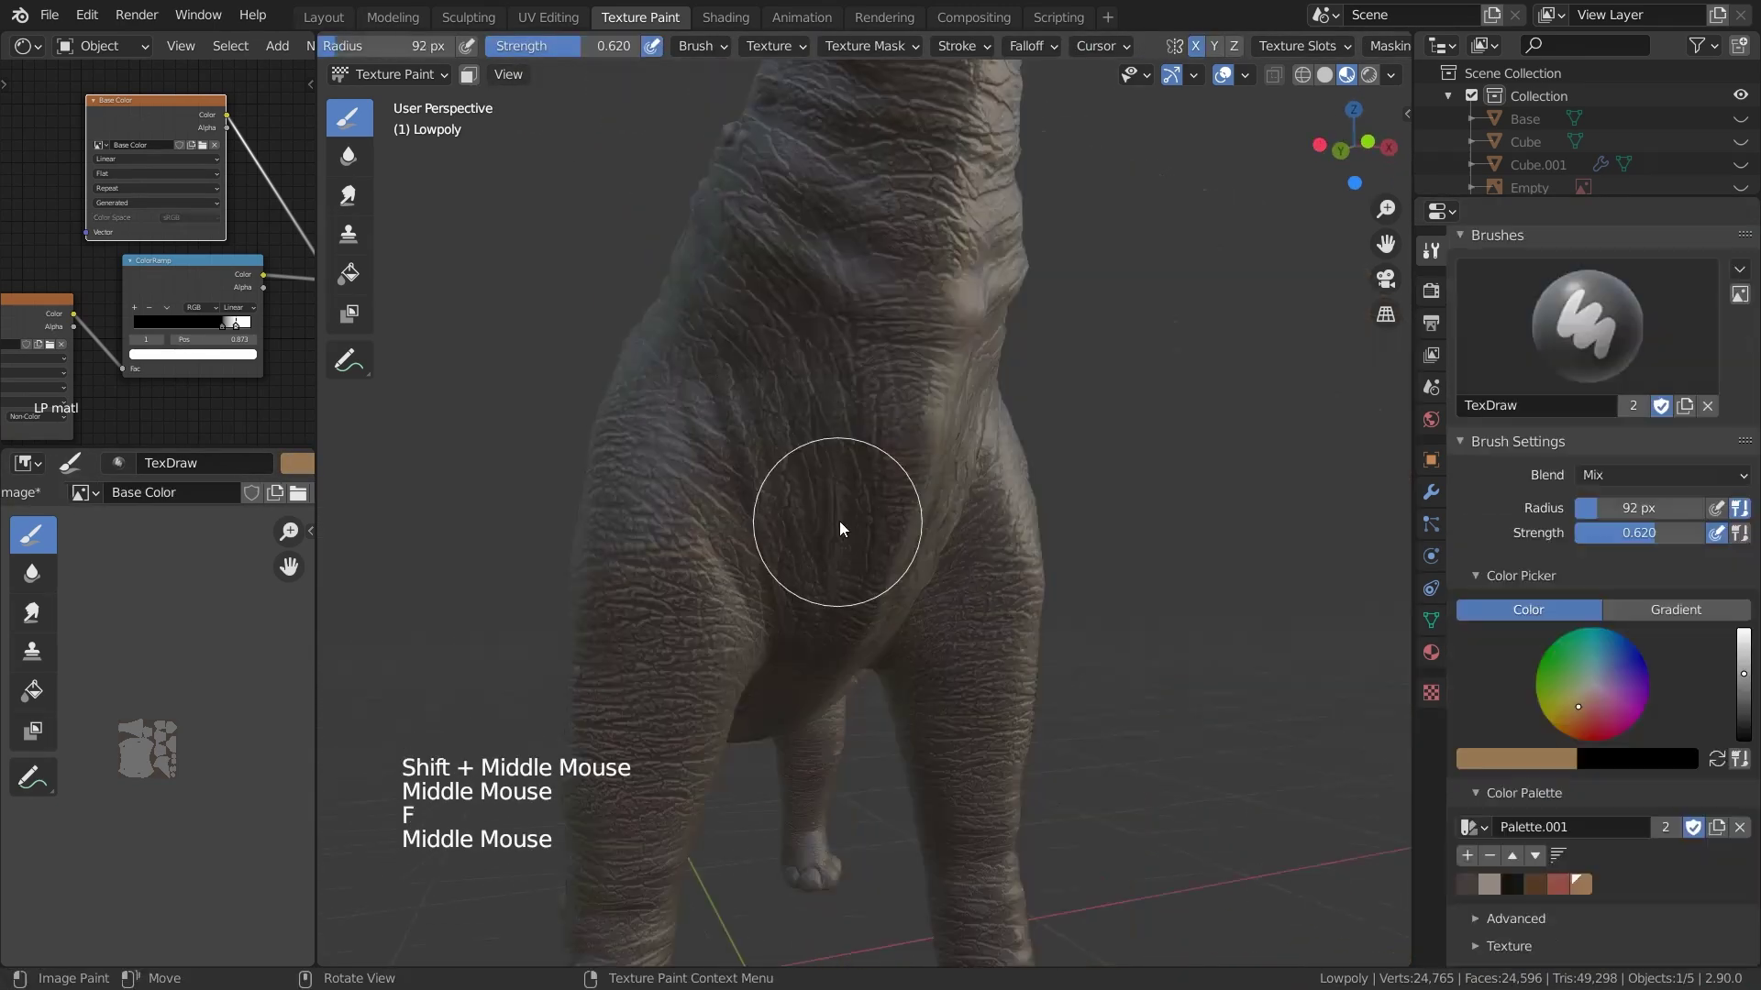
drag(839, 520, 848, 394)
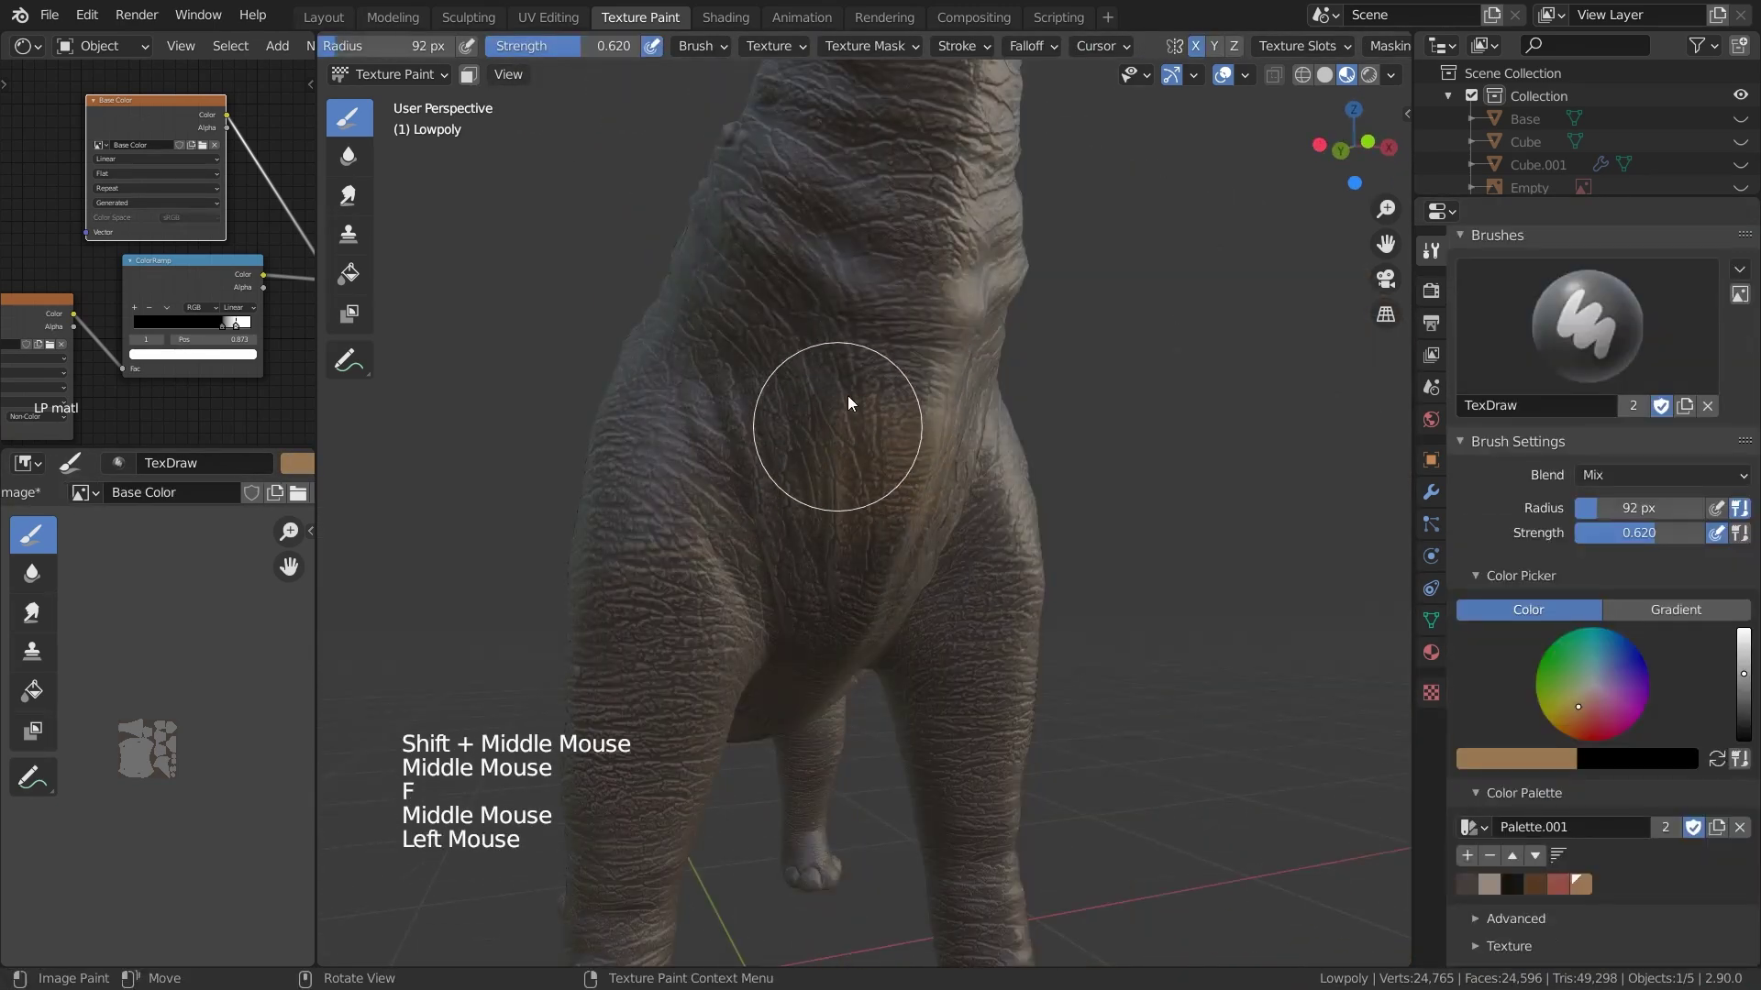
click(847, 395)
middle_drag(847, 395, 732, 236)
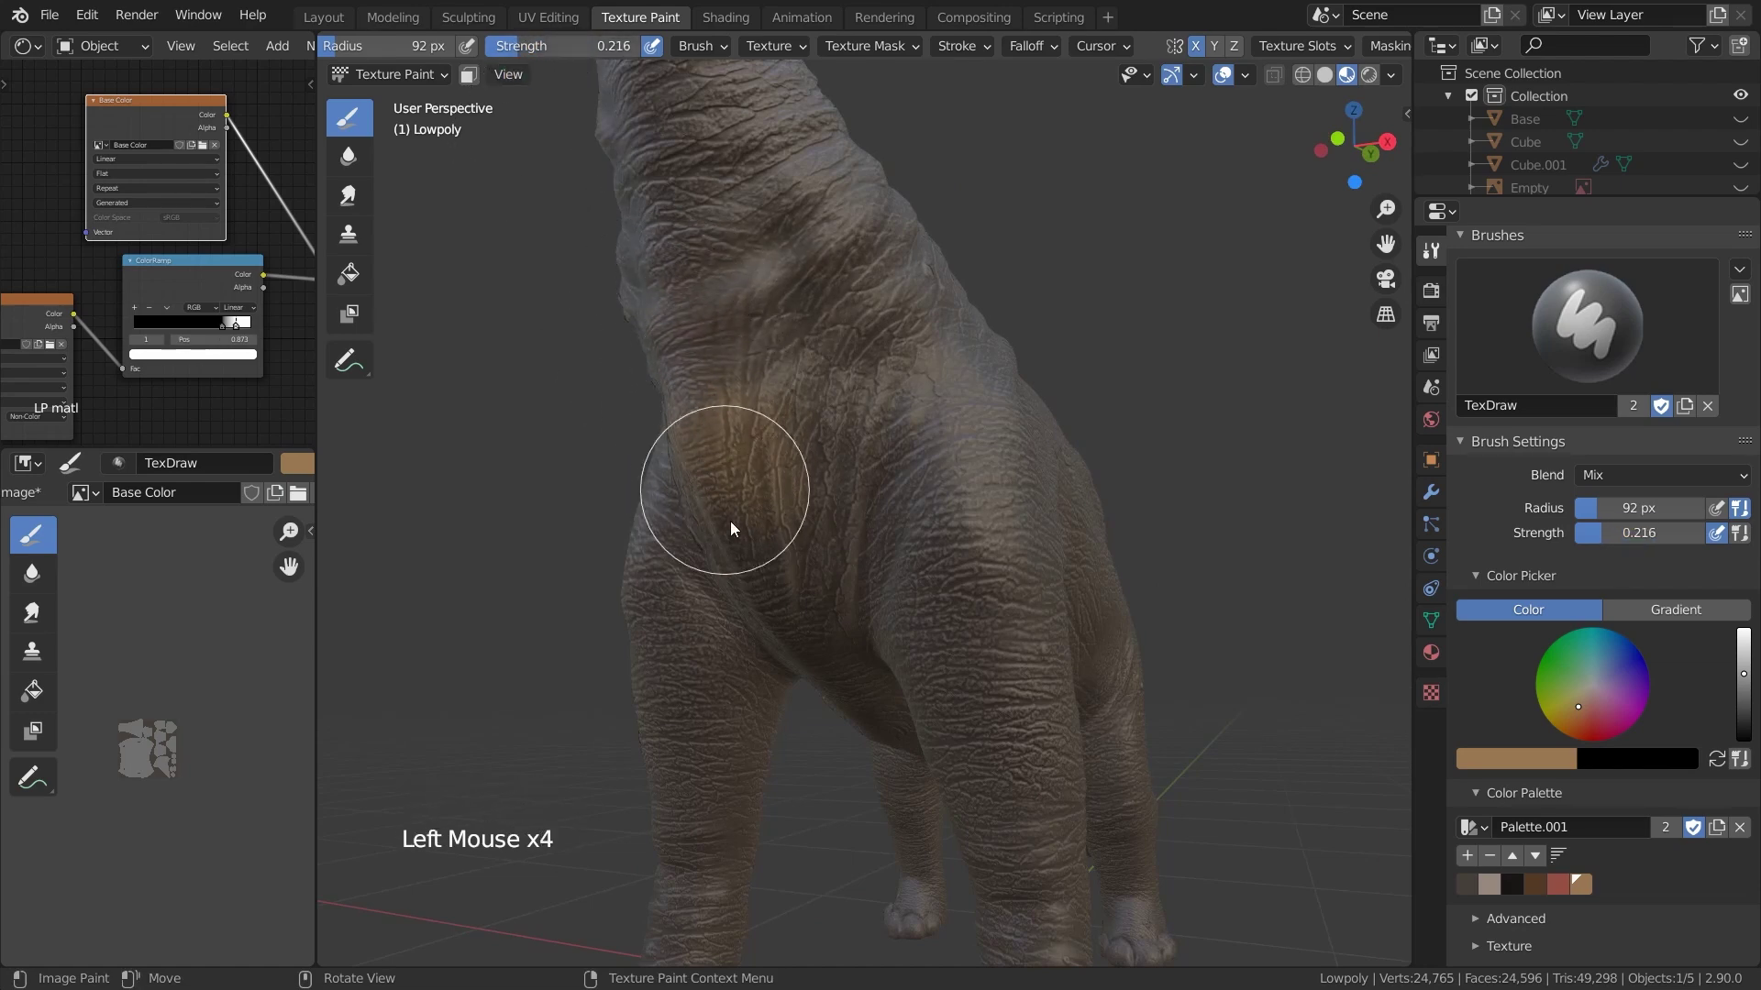
Blend tan softly over the chest and lower front of the neck at 0.216 brush strength
mouse_move(768, 559)
middle_down()
mouse_move(807, 534)
mouse_move(850, 429)
mouse_move(810, 496)
mouse_move(718, 557)
mouse_move(807, 596)
middle_up()
click(718, 557)
ctrl+middle_drag(806, 596, 775, 579)
drag(727, 444, 720, 451)
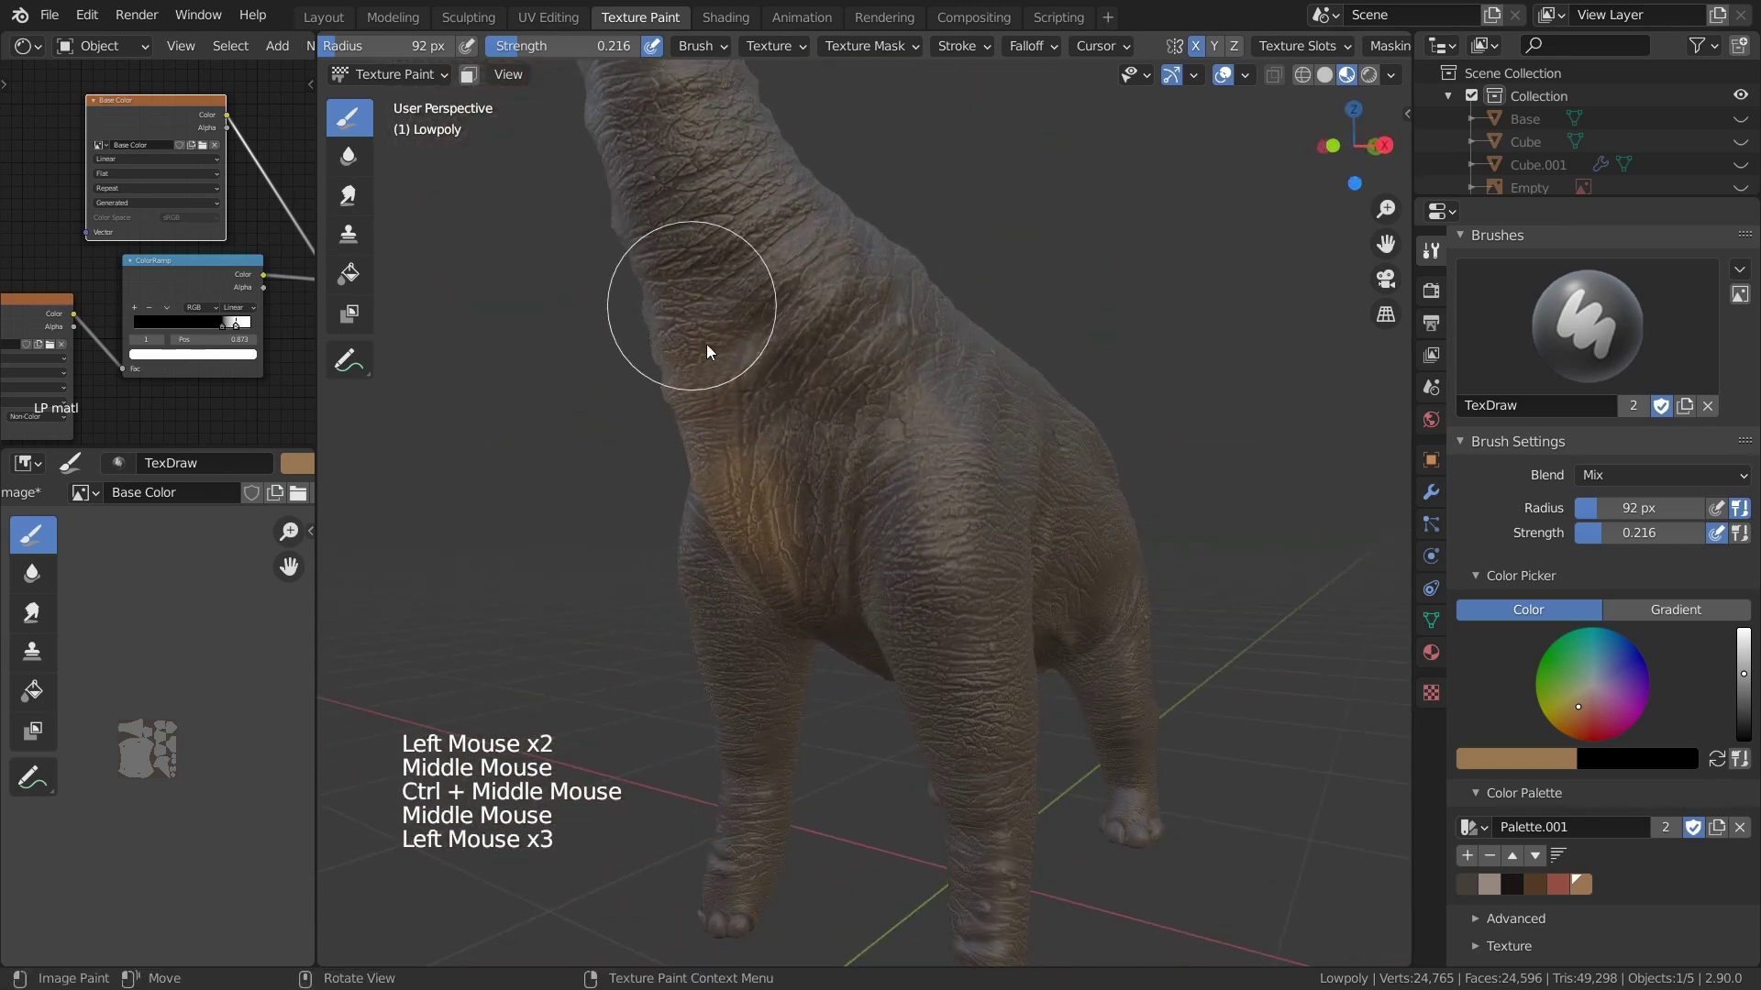
drag(706, 351, 787, 578)
middle_drag(818, 546, 871, 447)
ctrl+middle_drag(871, 448, 718, 527)
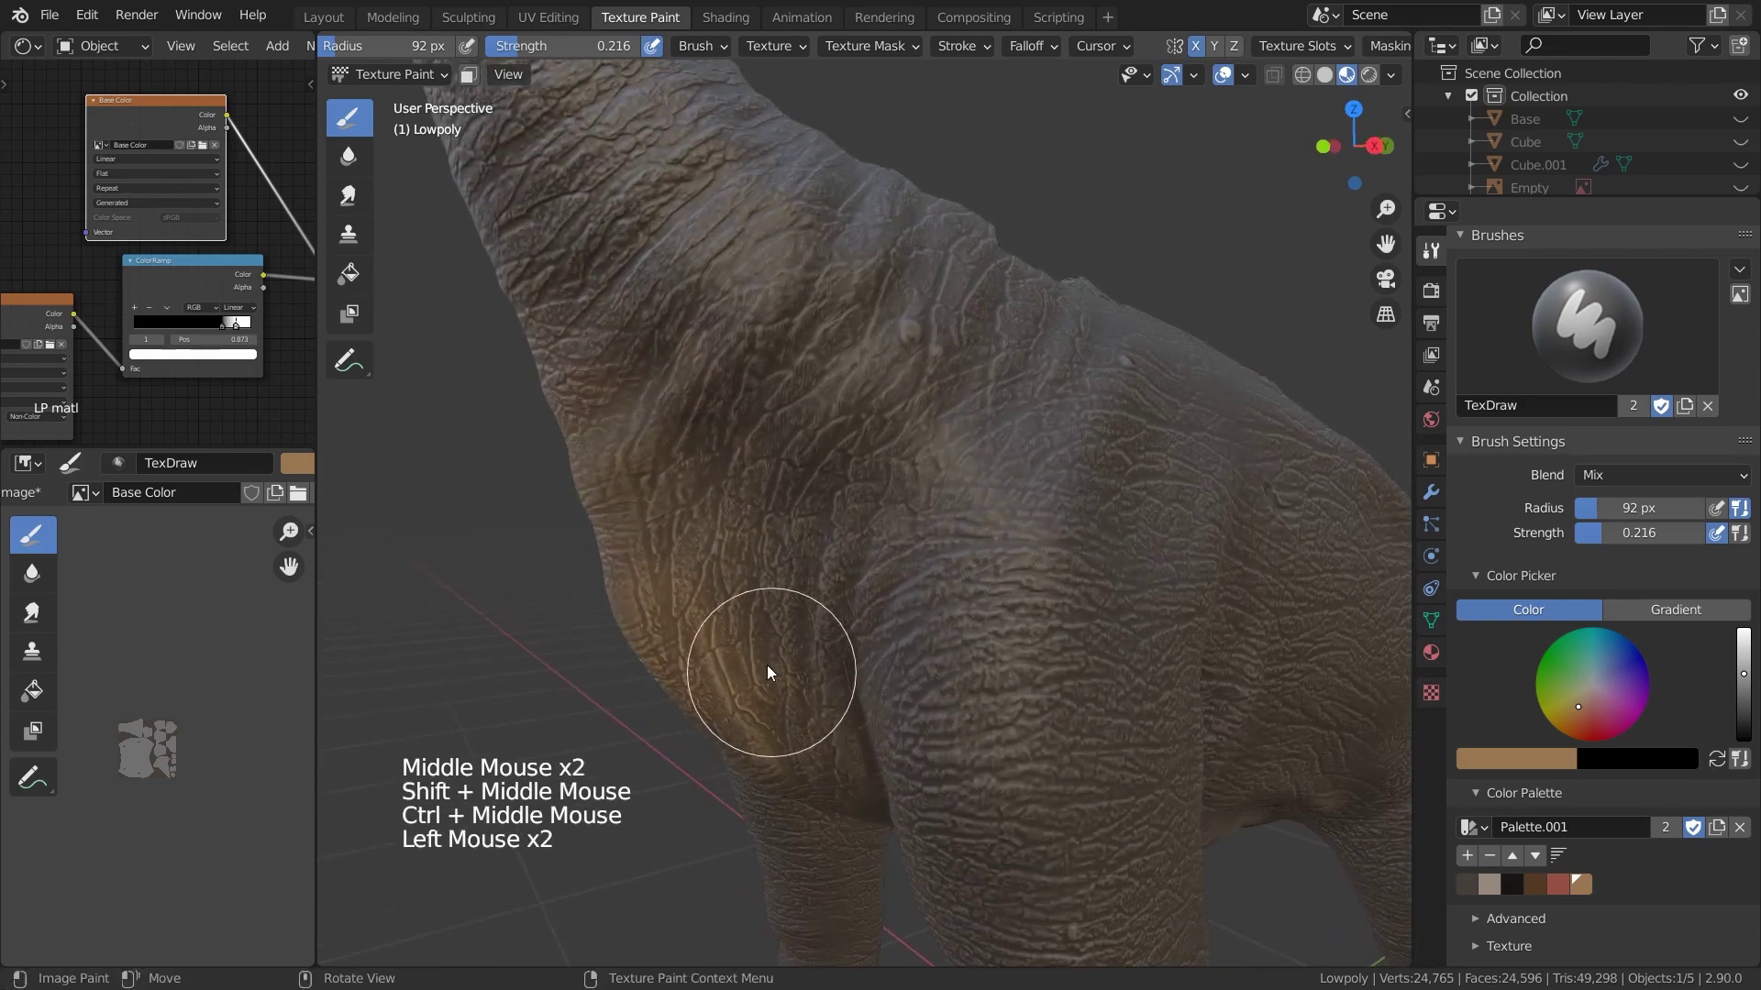
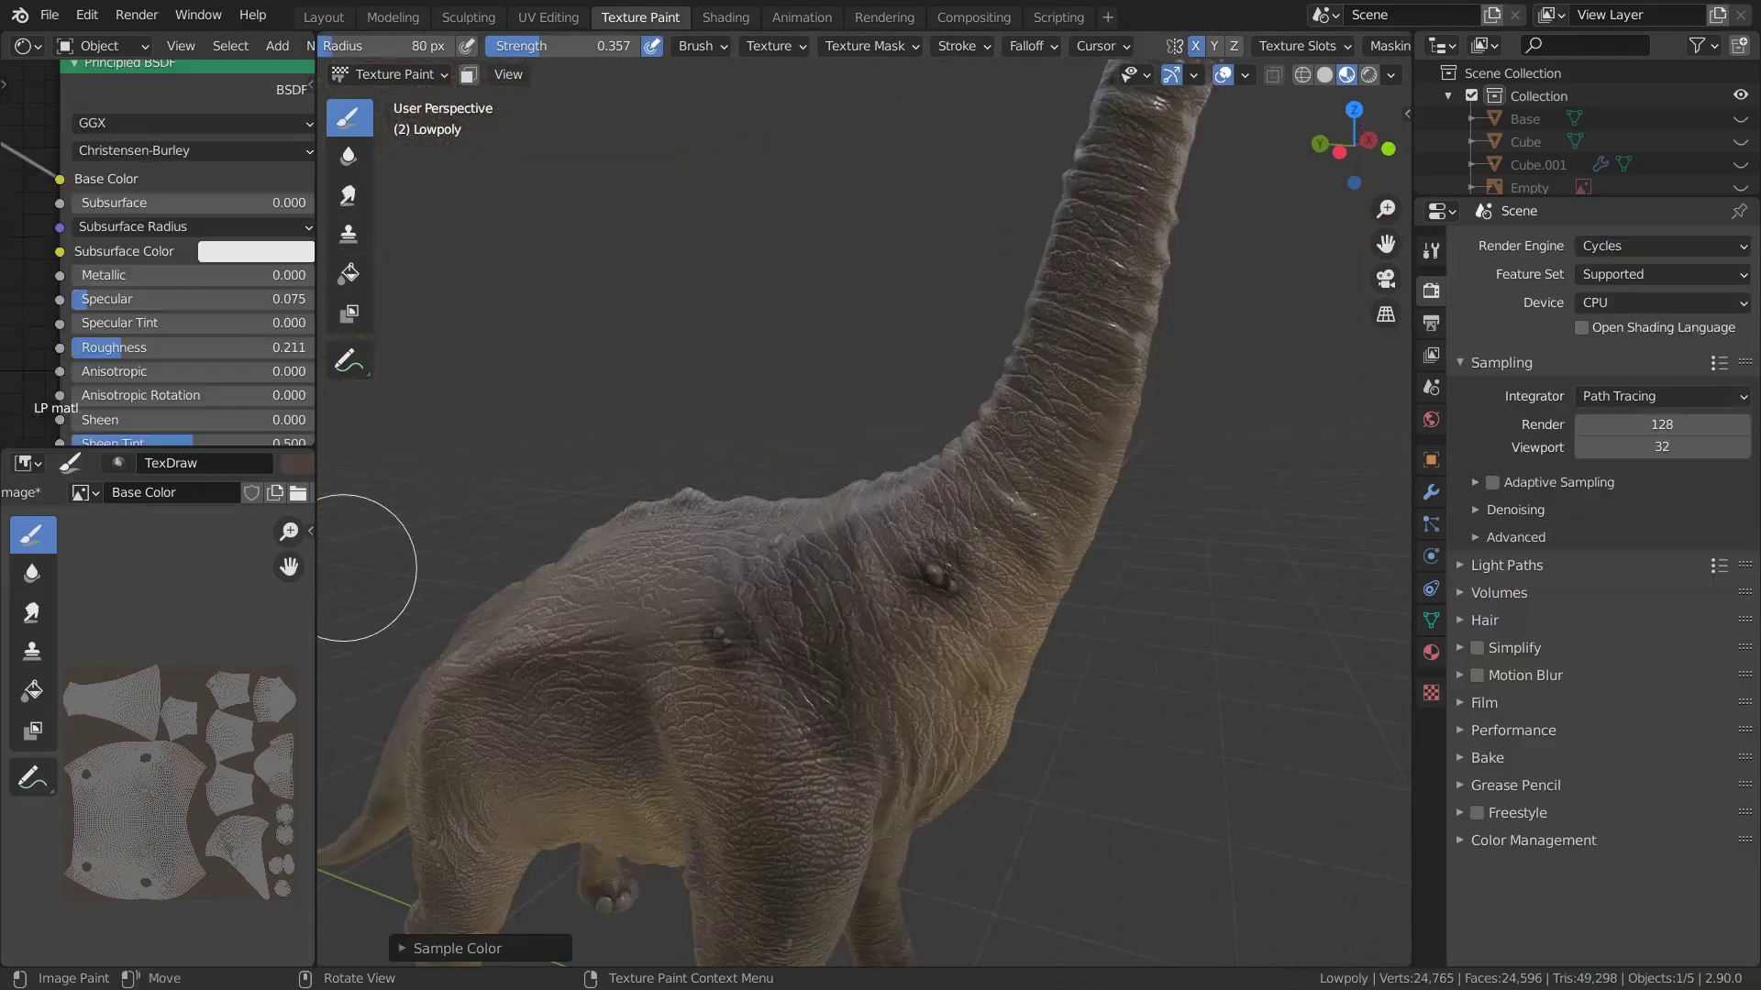
Split the Properties editor into two side-by-side areas and show the brush's texture properties in the new one
click(1431, 249)
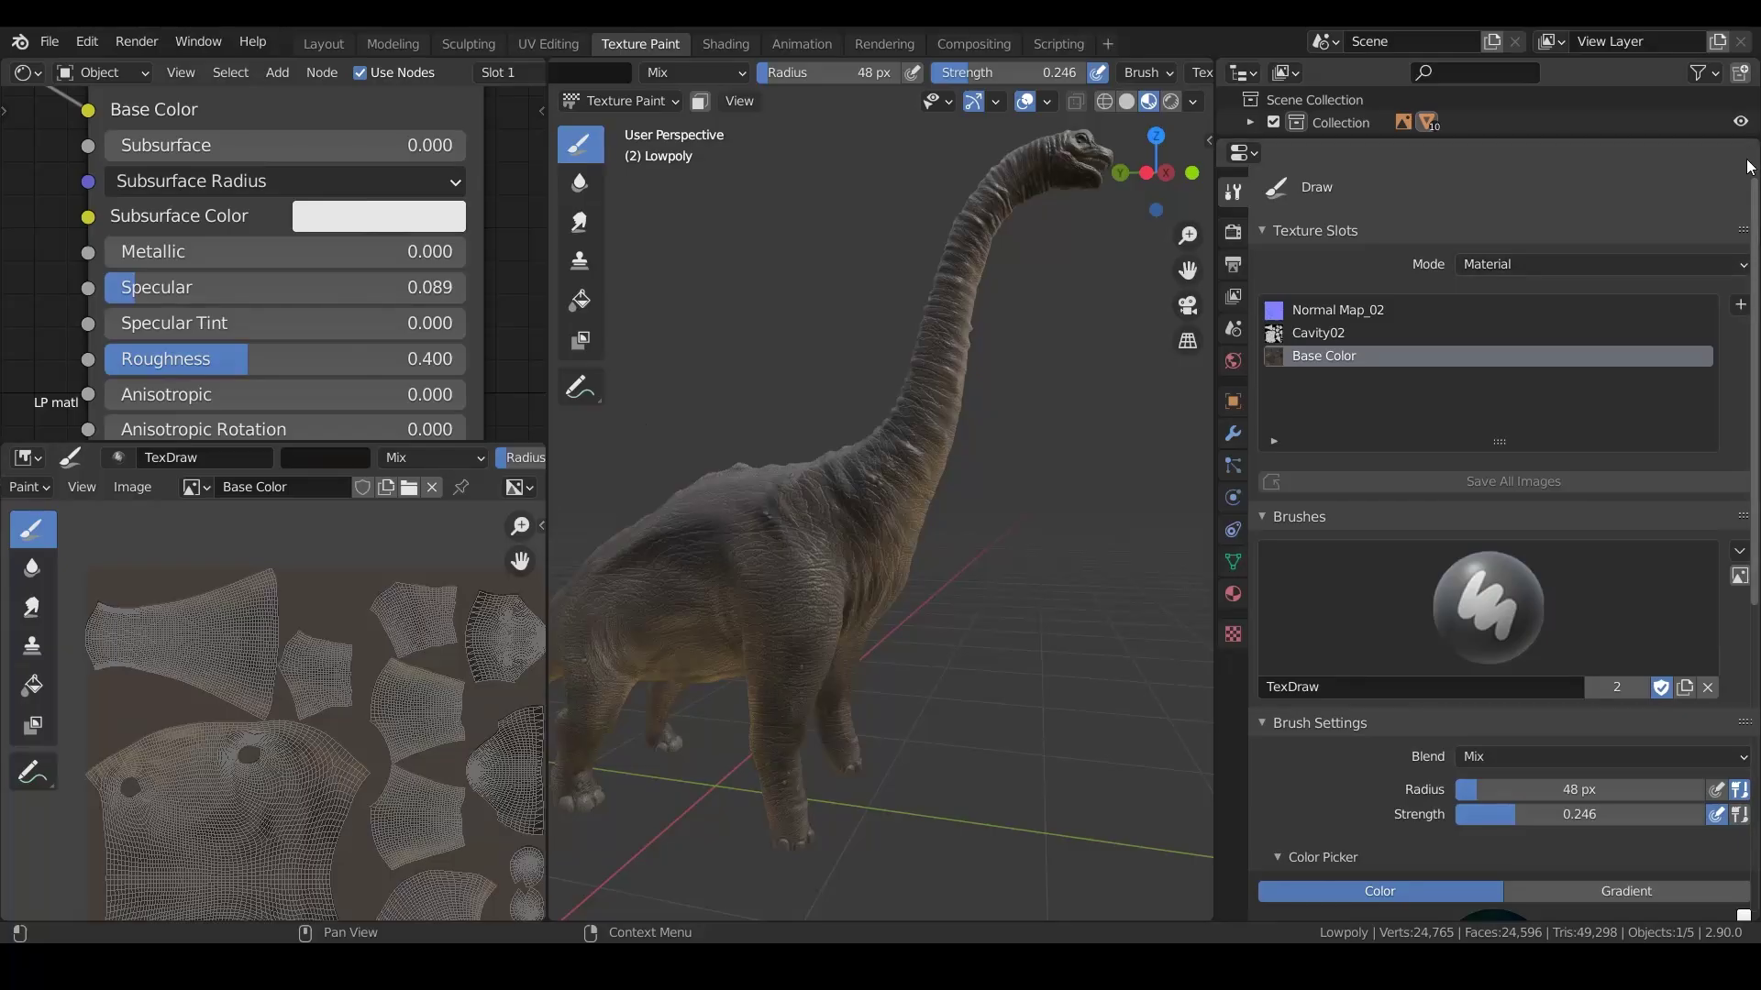
drag(1754, 136, 1493, 140)
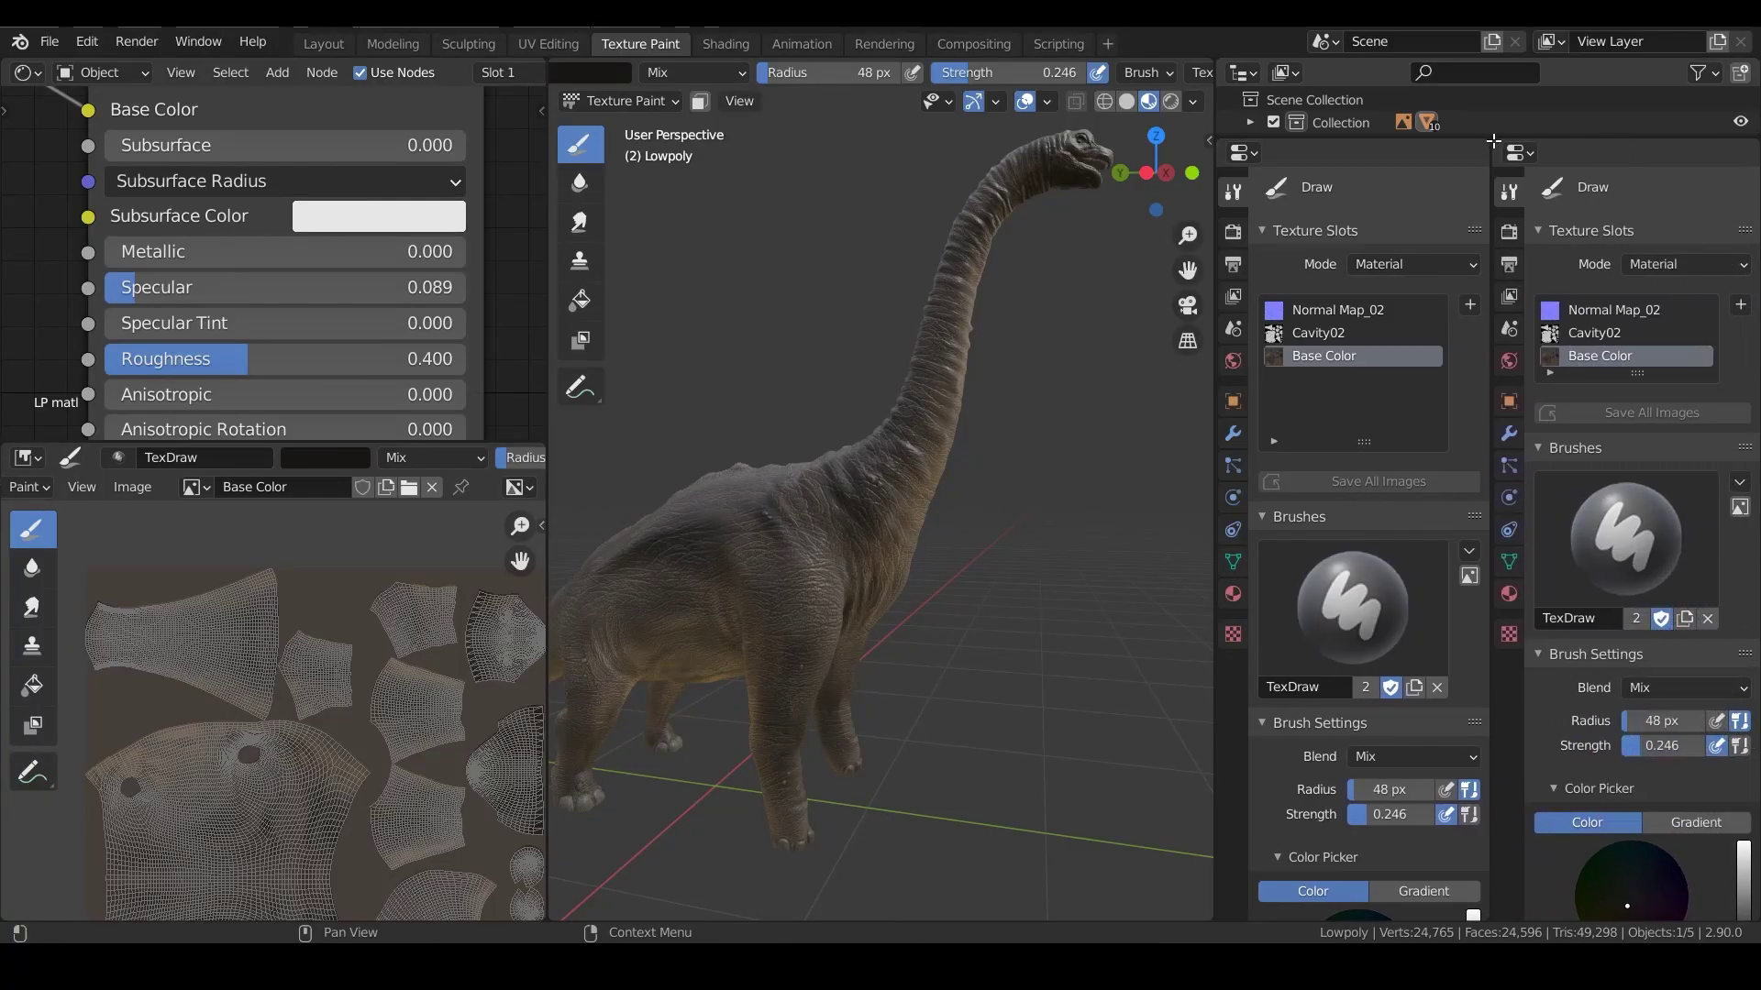
click(1509, 635)
Duplicate the TexDraw brush as Mask and give its texture mask a new Clouds texture
click(1414, 687)
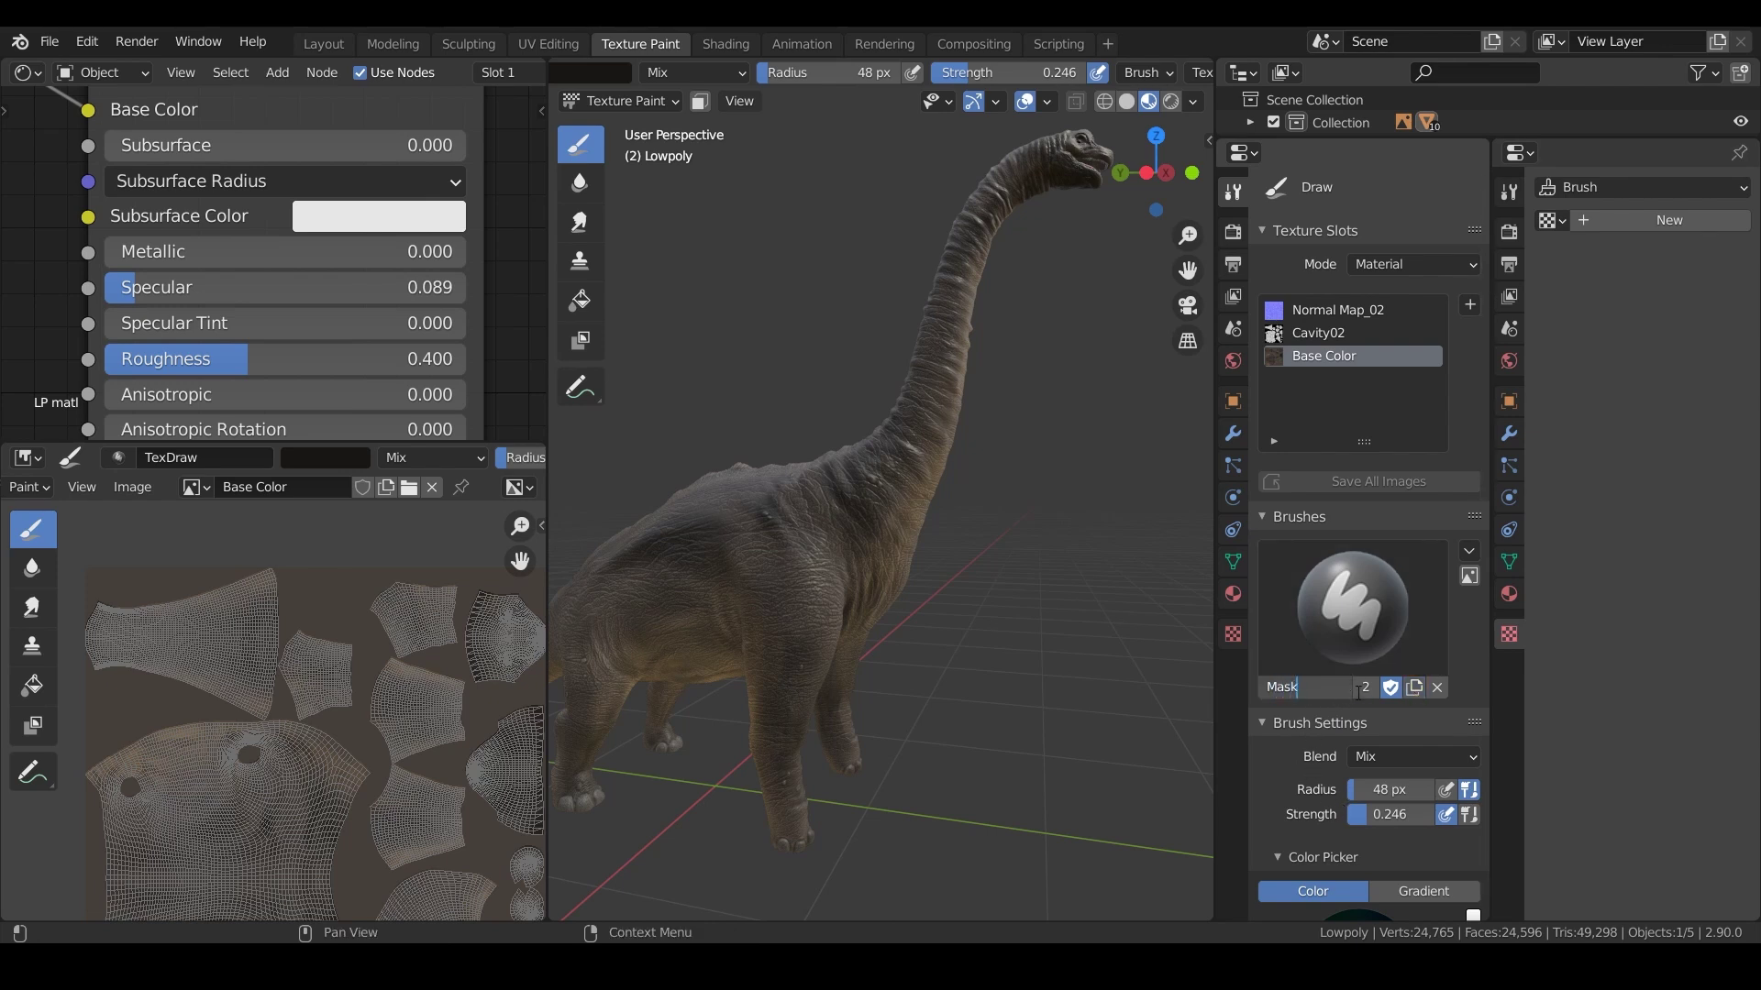
scroll(1318, 841, down, 12)
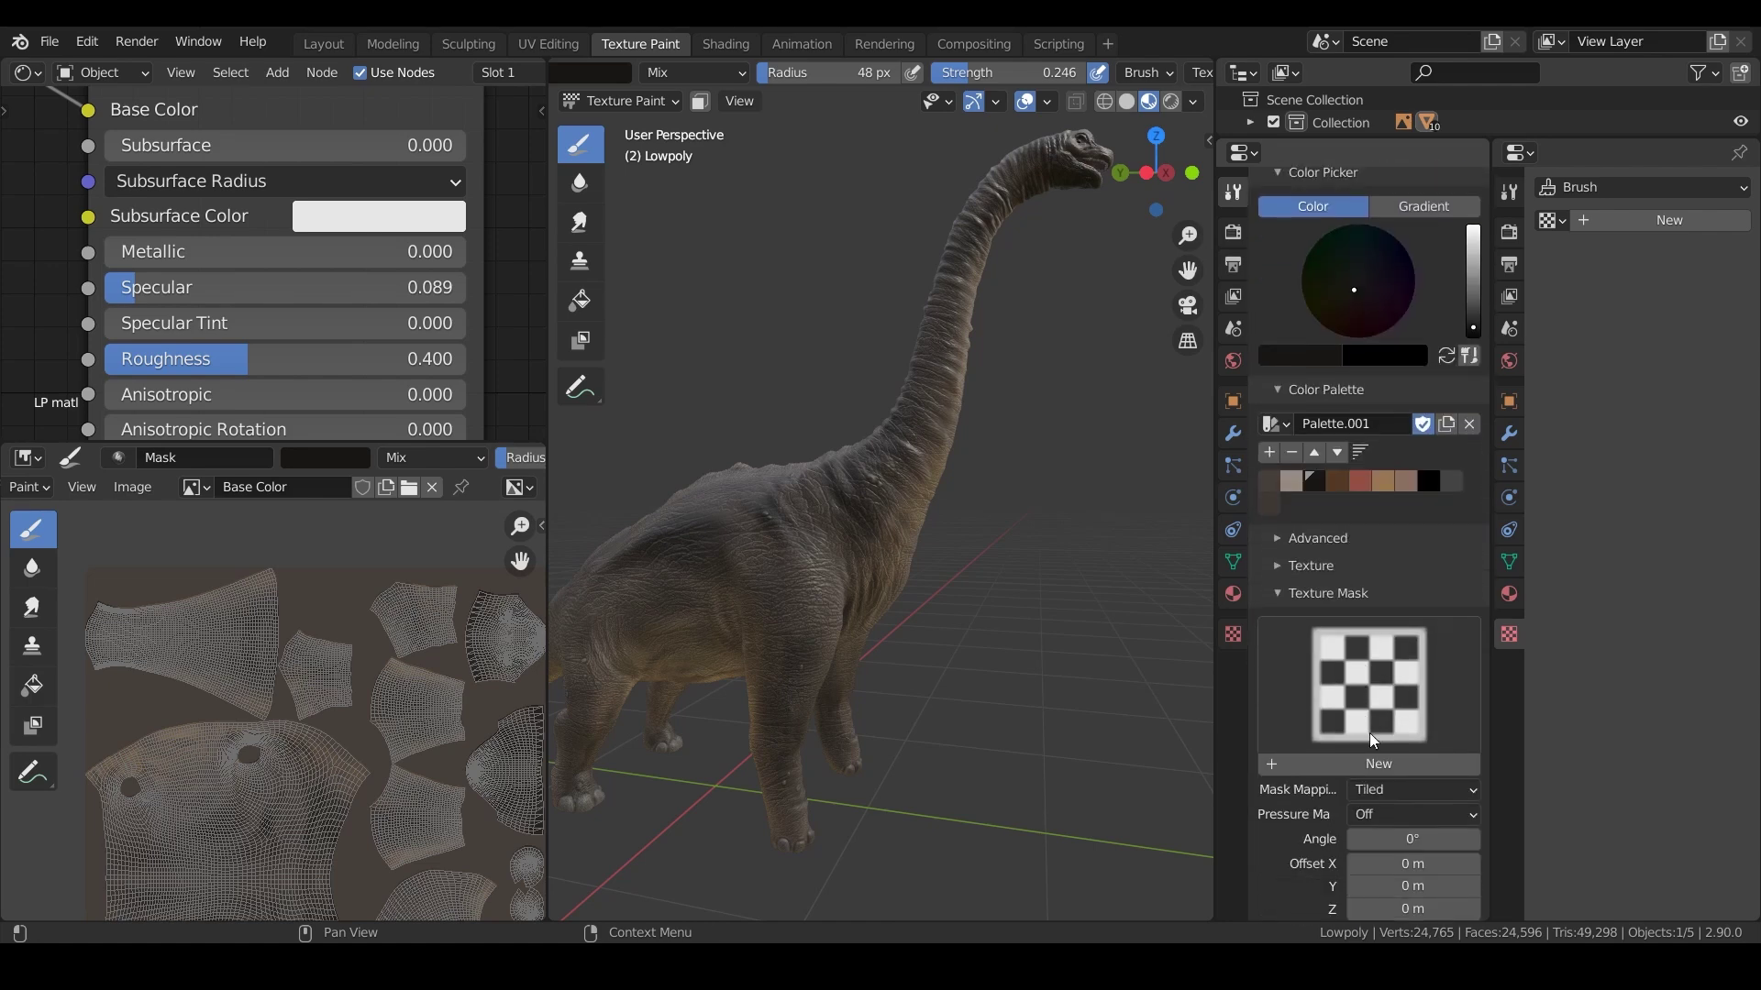
click(1640, 223)
click(1661, 256)
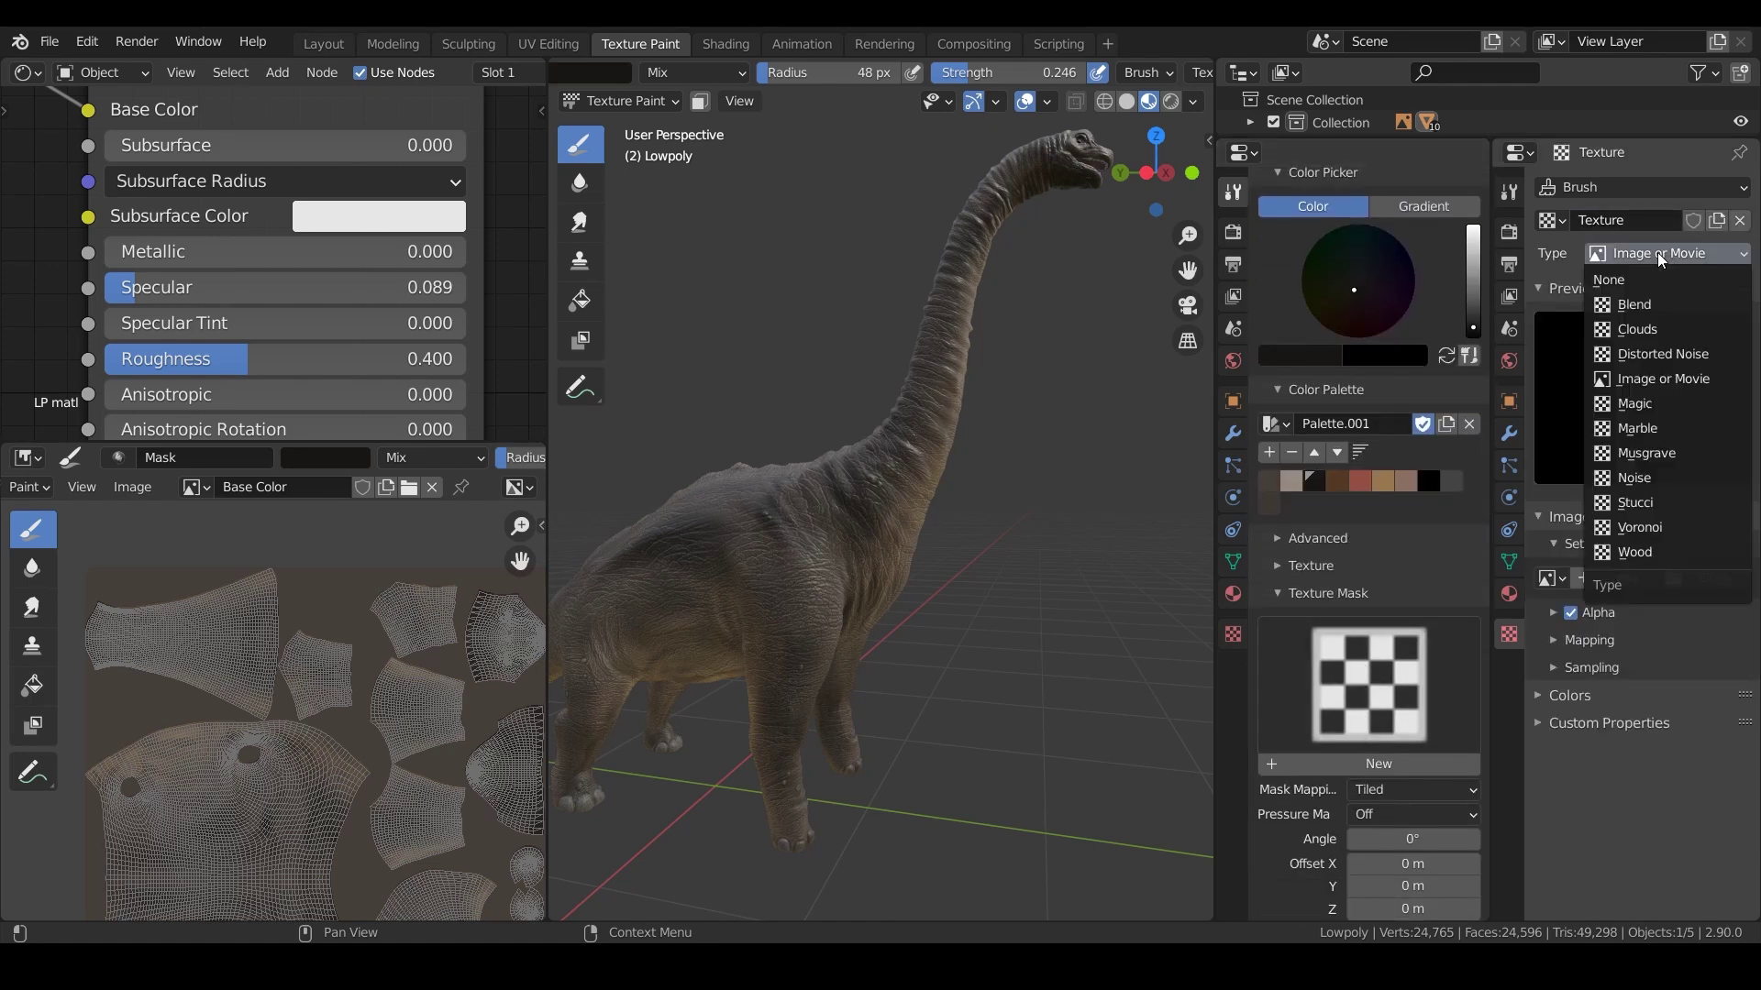
click(1642, 330)
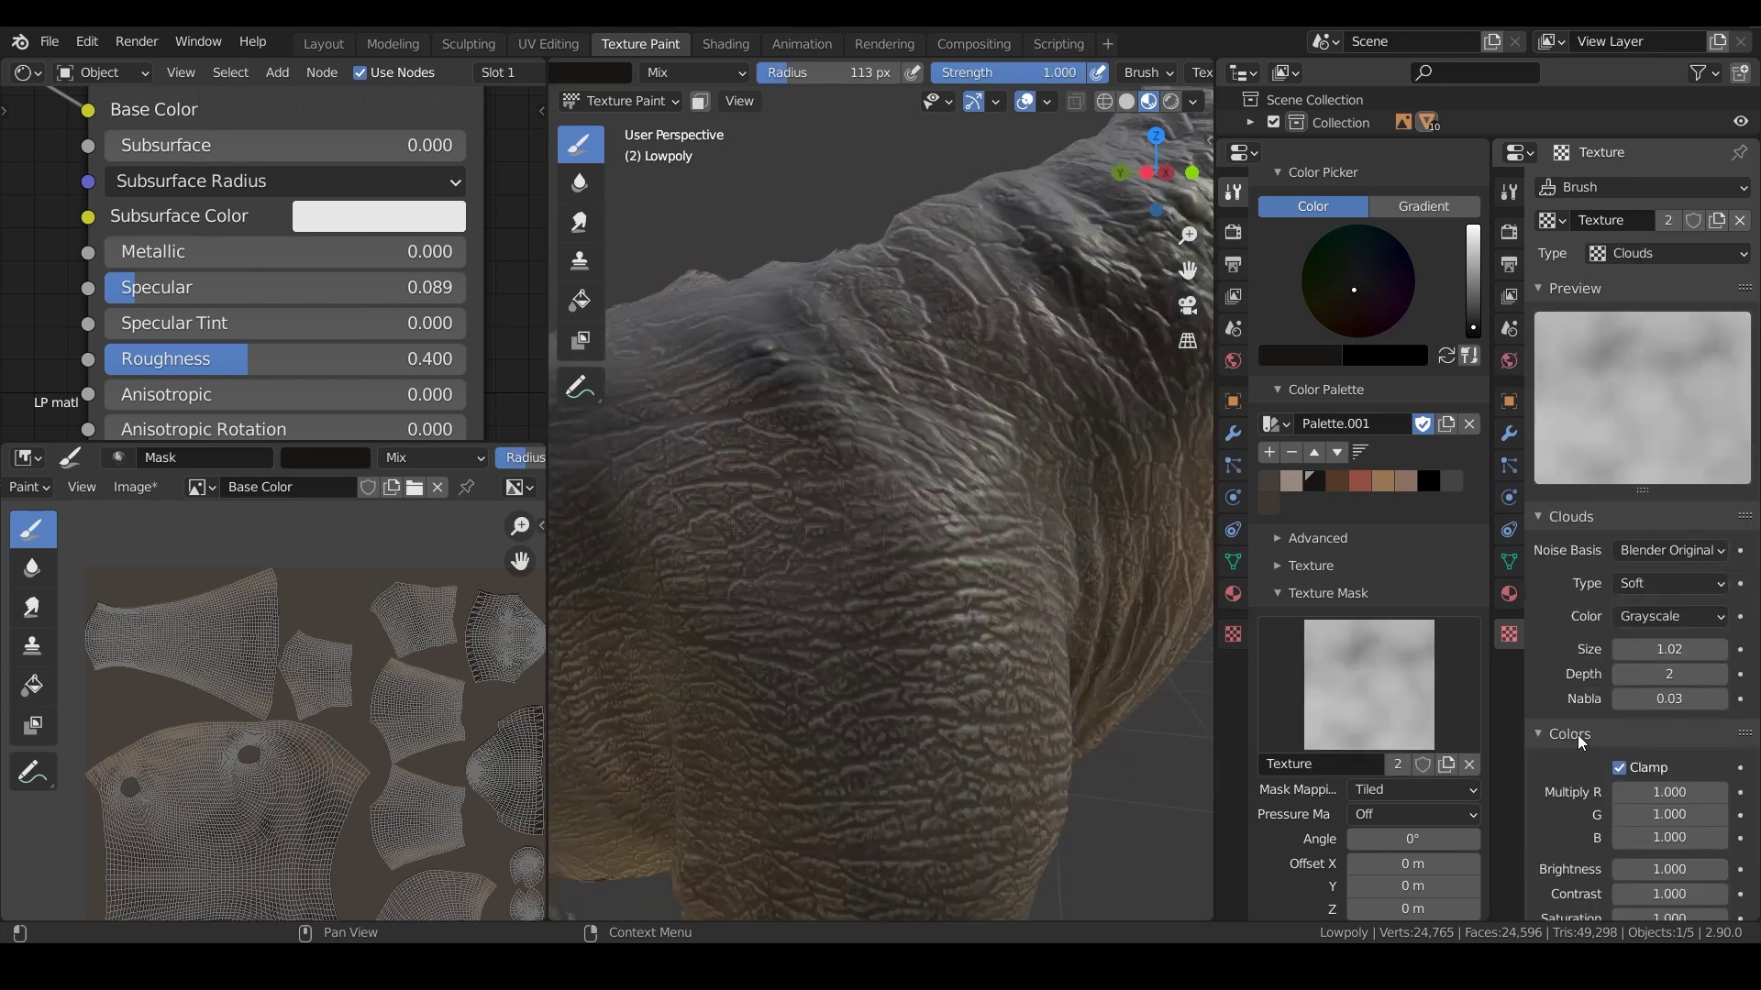
Set the Clouds texture's contrast to 2.000, brightness to 0.910 and size to 0.30
scroll(1605, 816, down, 2)
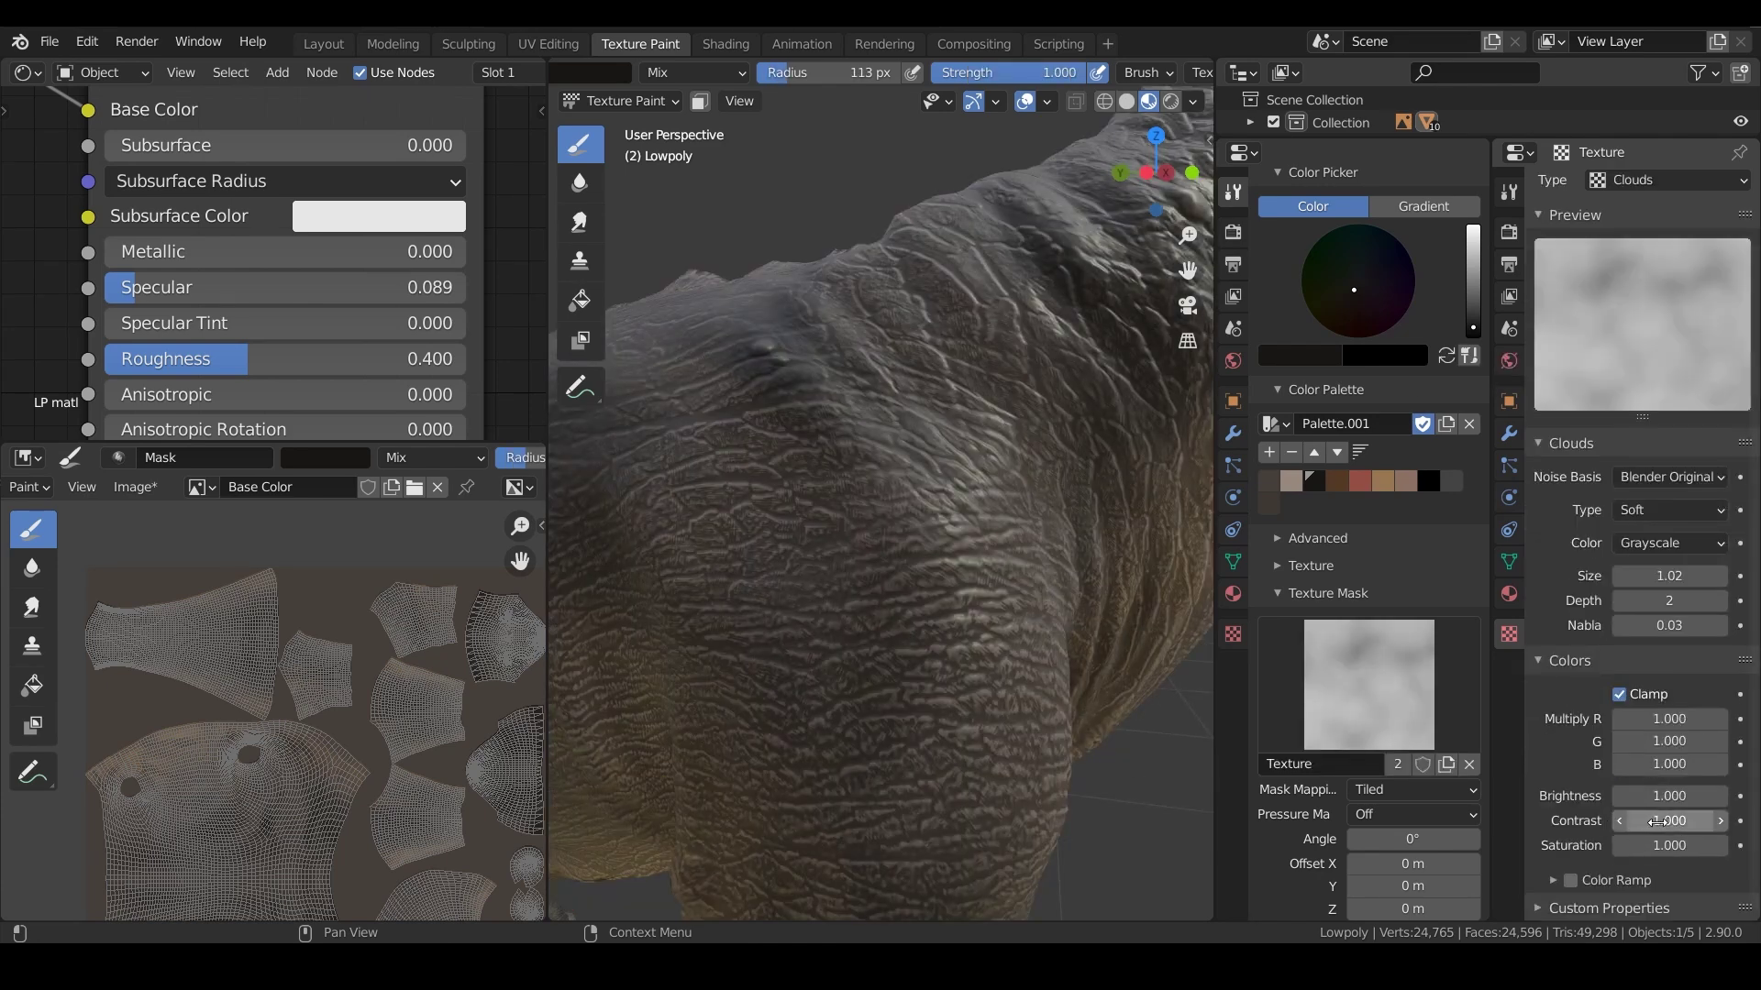
key(Return)
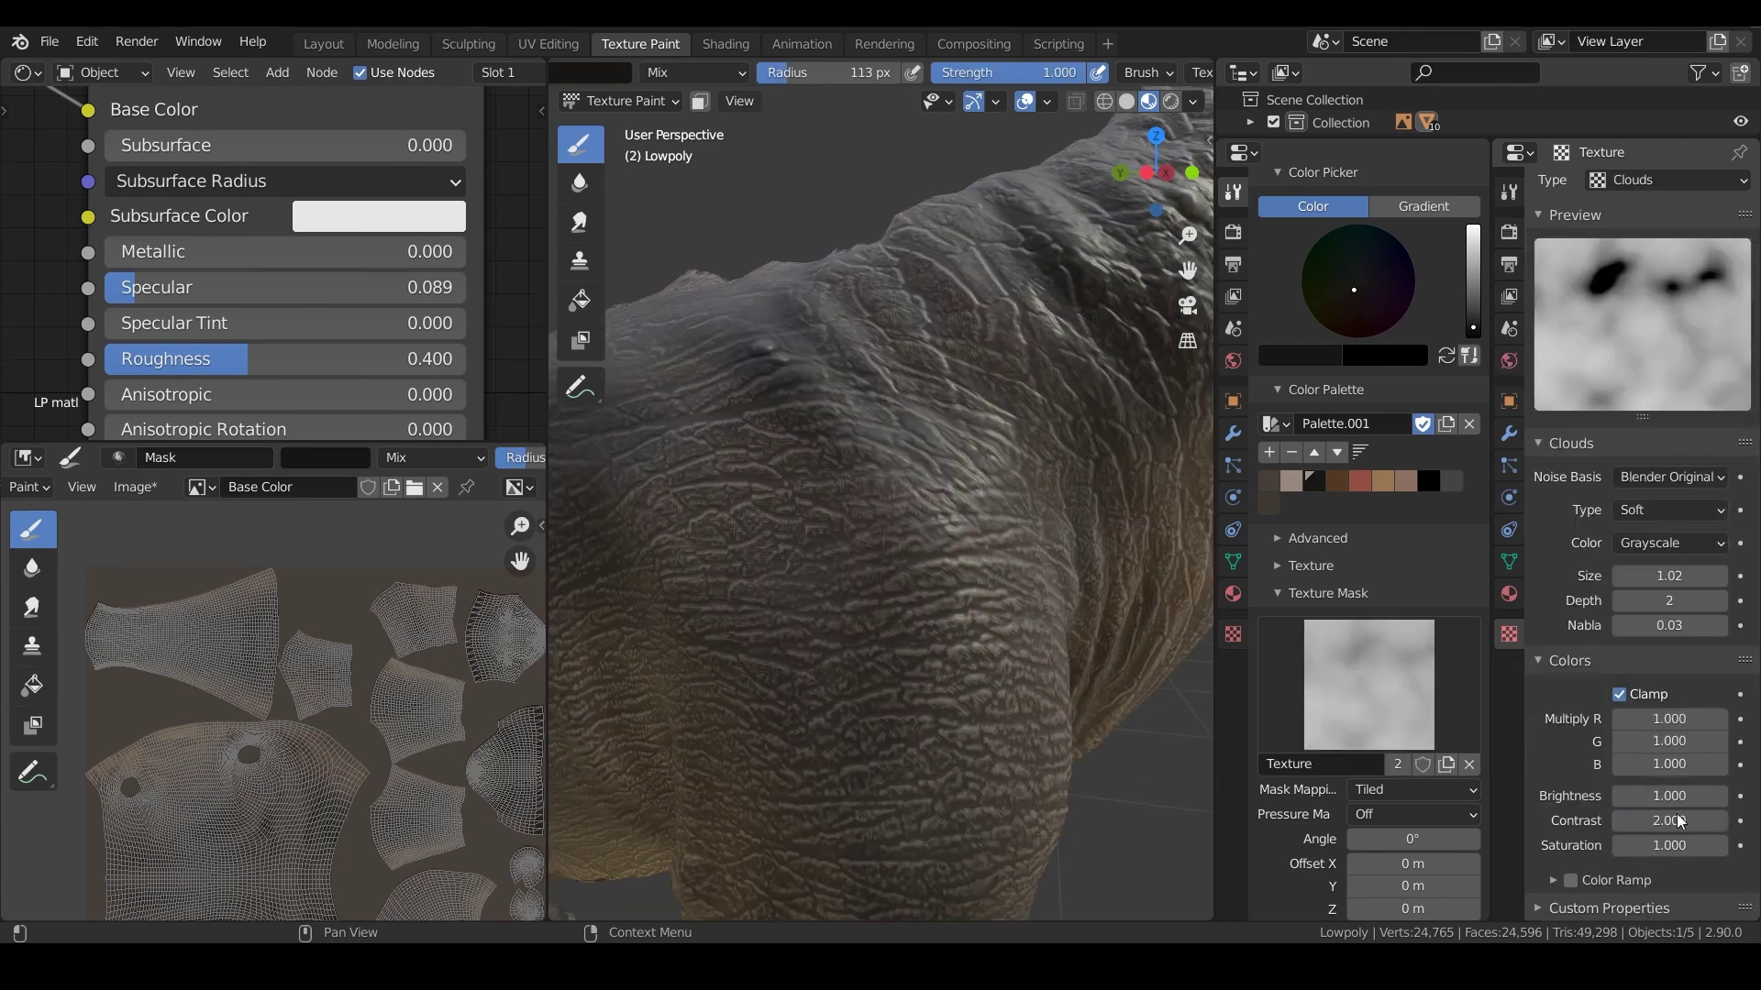
mouse_move(1054, 531)
mouse_down()
mouse_move(912, 641)
mouse_move(894, 633)
mouse_up()
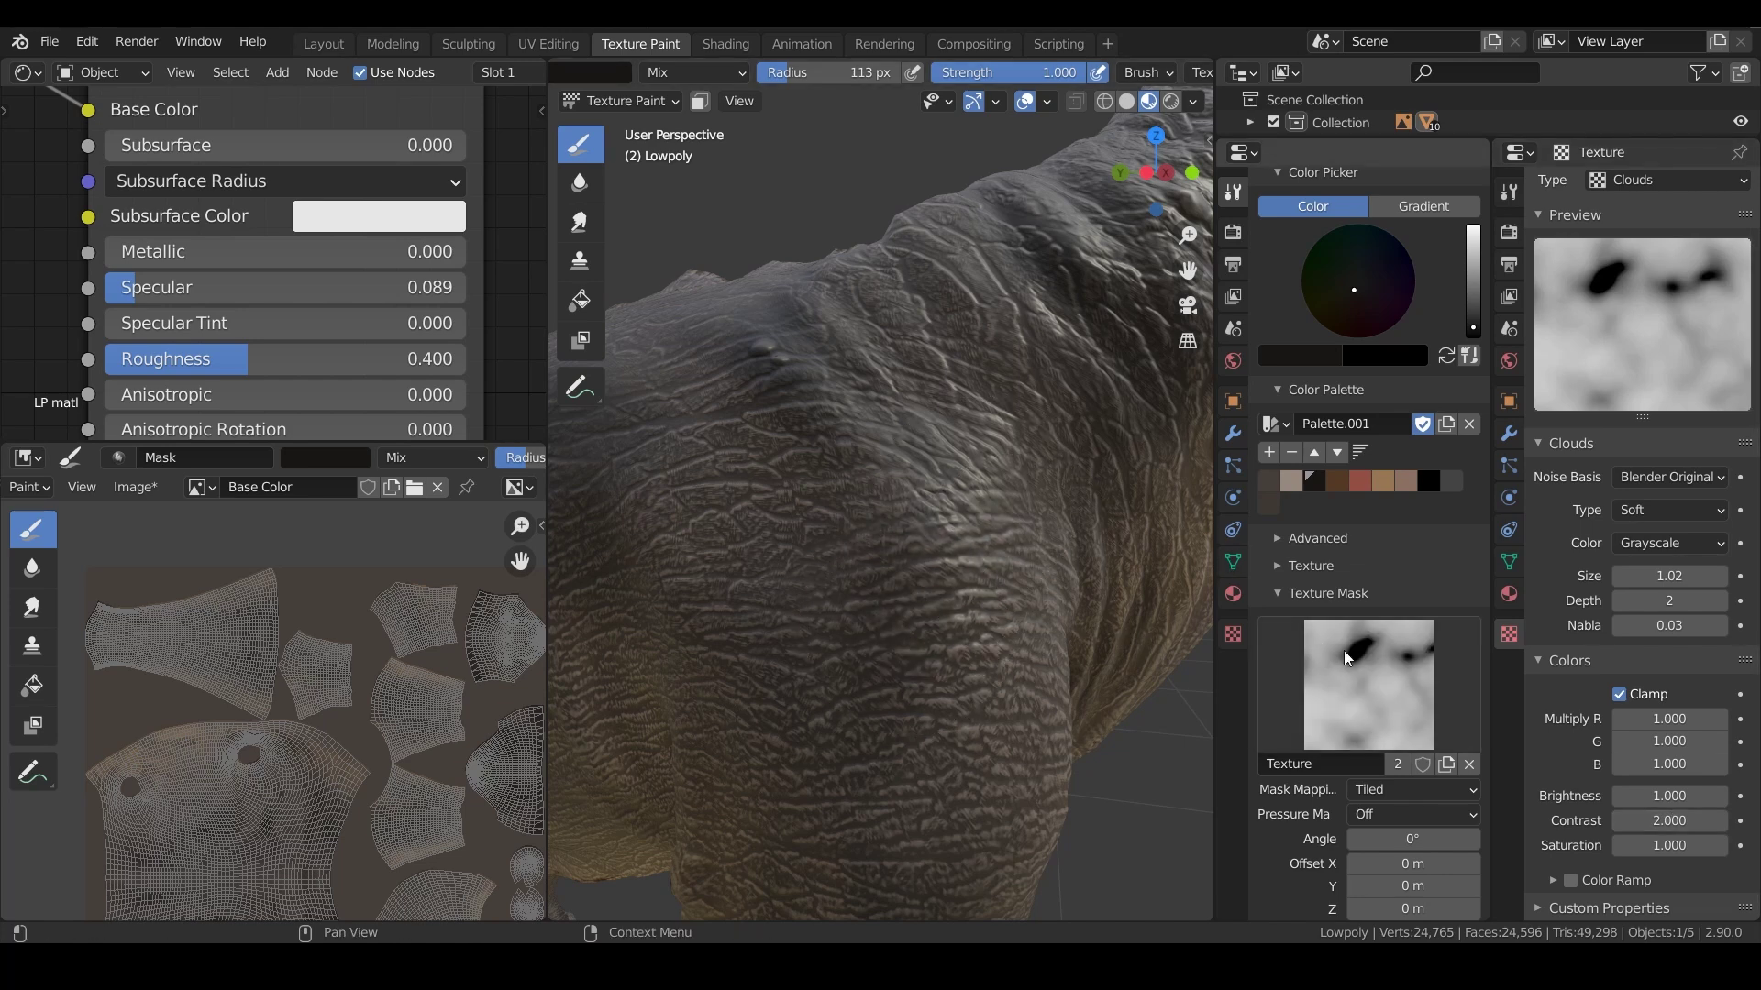
mouse_move(1669, 796)
mouse_down()
mouse_move(1688, 796)
mouse_move(1656, 796)
mouse_up()
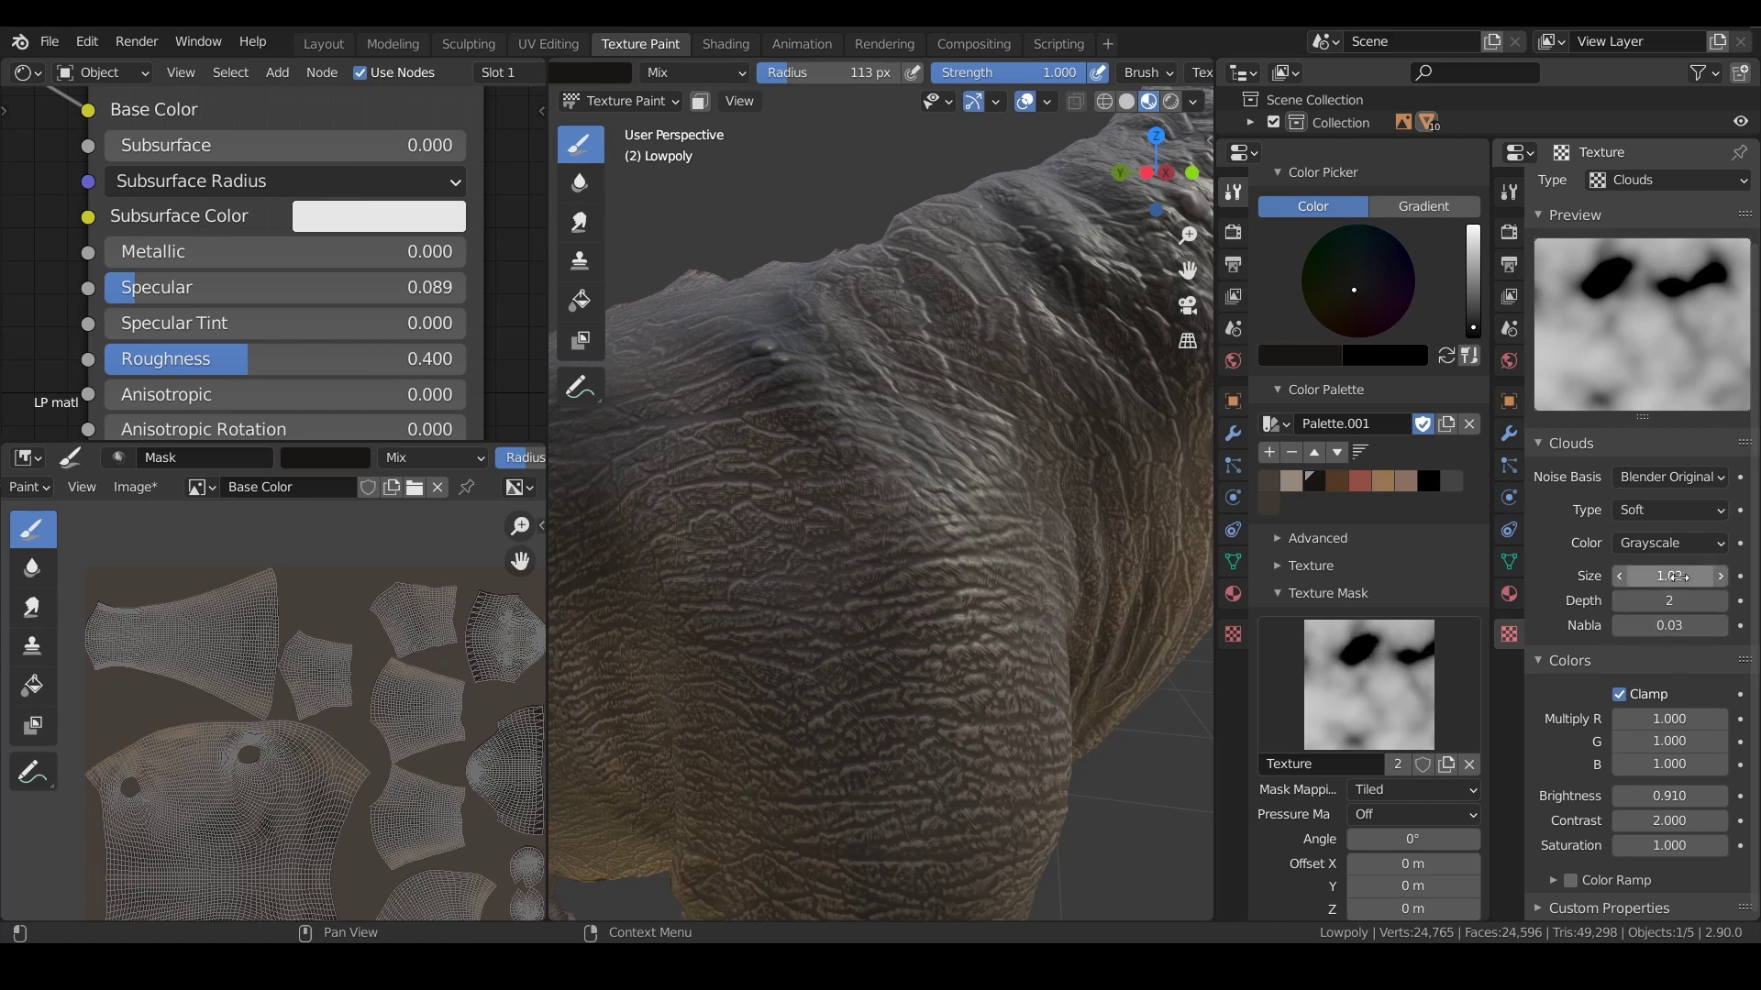
drag(1669, 576, 1636, 576)
Bring the whole body into view and set the Mask brush's radius to 82 px
scroll(888, 541, down, 4)
shift+middle_drag(888, 541, 1011, 532)
key(f)
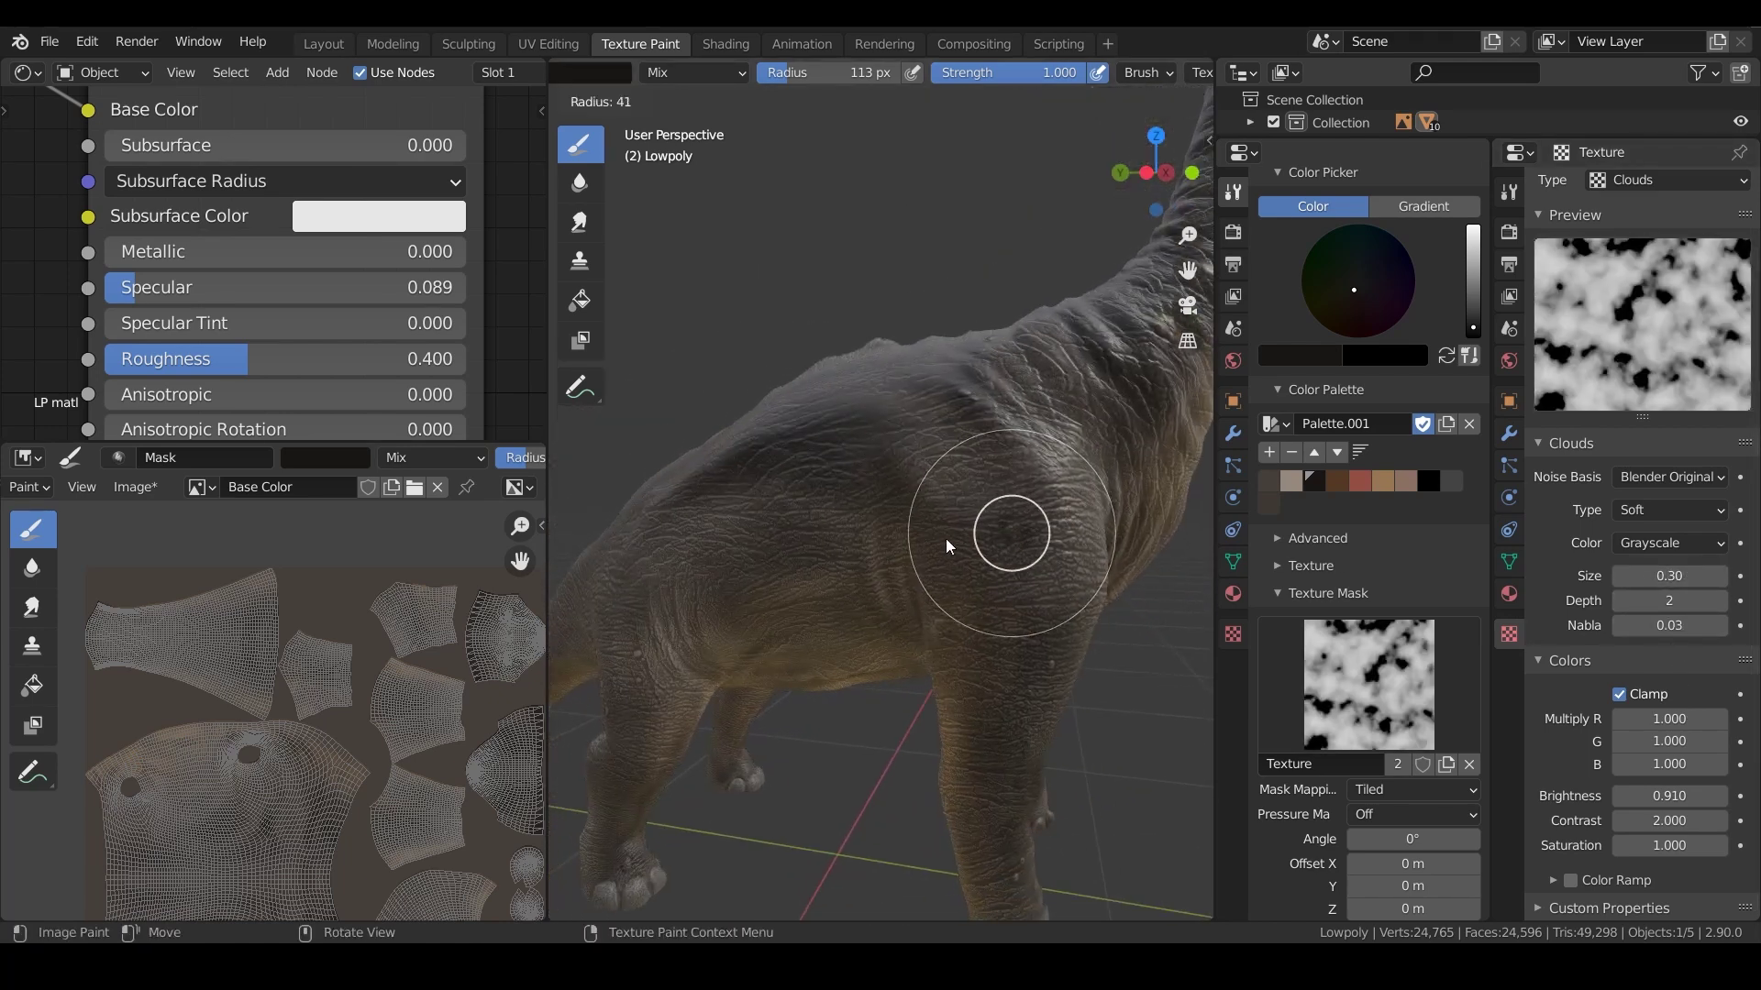
click(948, 538)
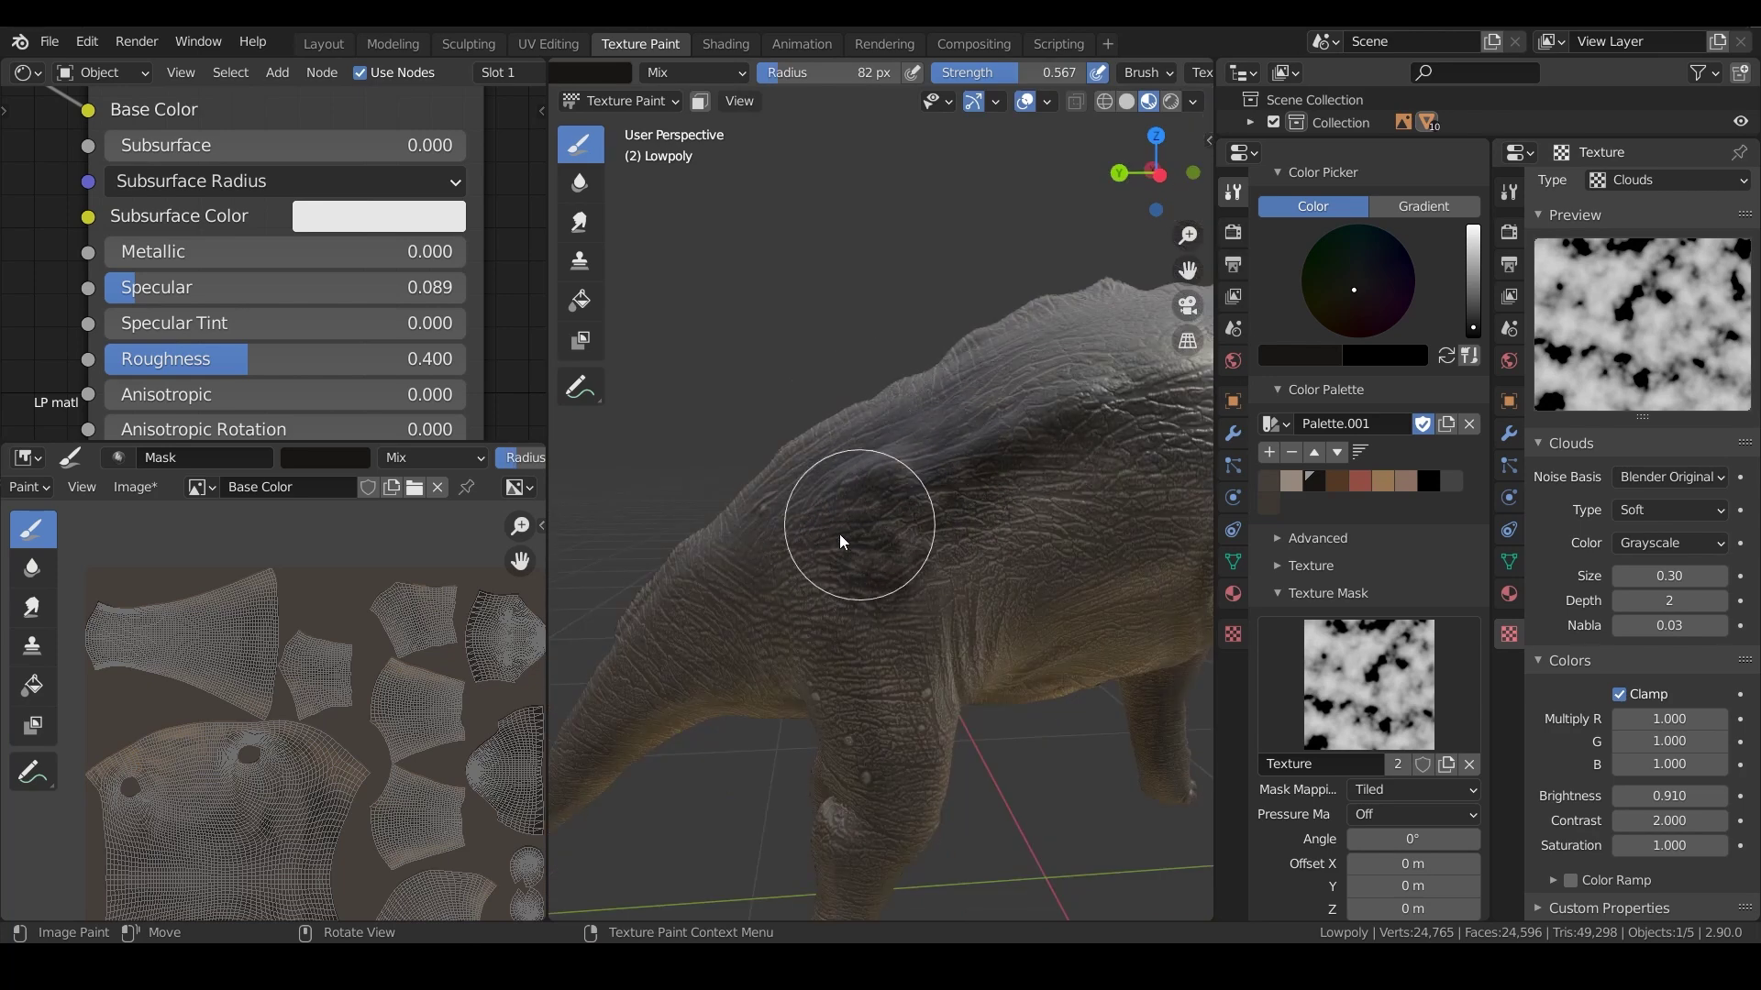
Paint mottled dark and brown skin tones over the dinosaur's back, hind leg, neck and head
middle_drag(839, 534, 987, 552)
shift+middle_drag(981, 282, 960, 380)
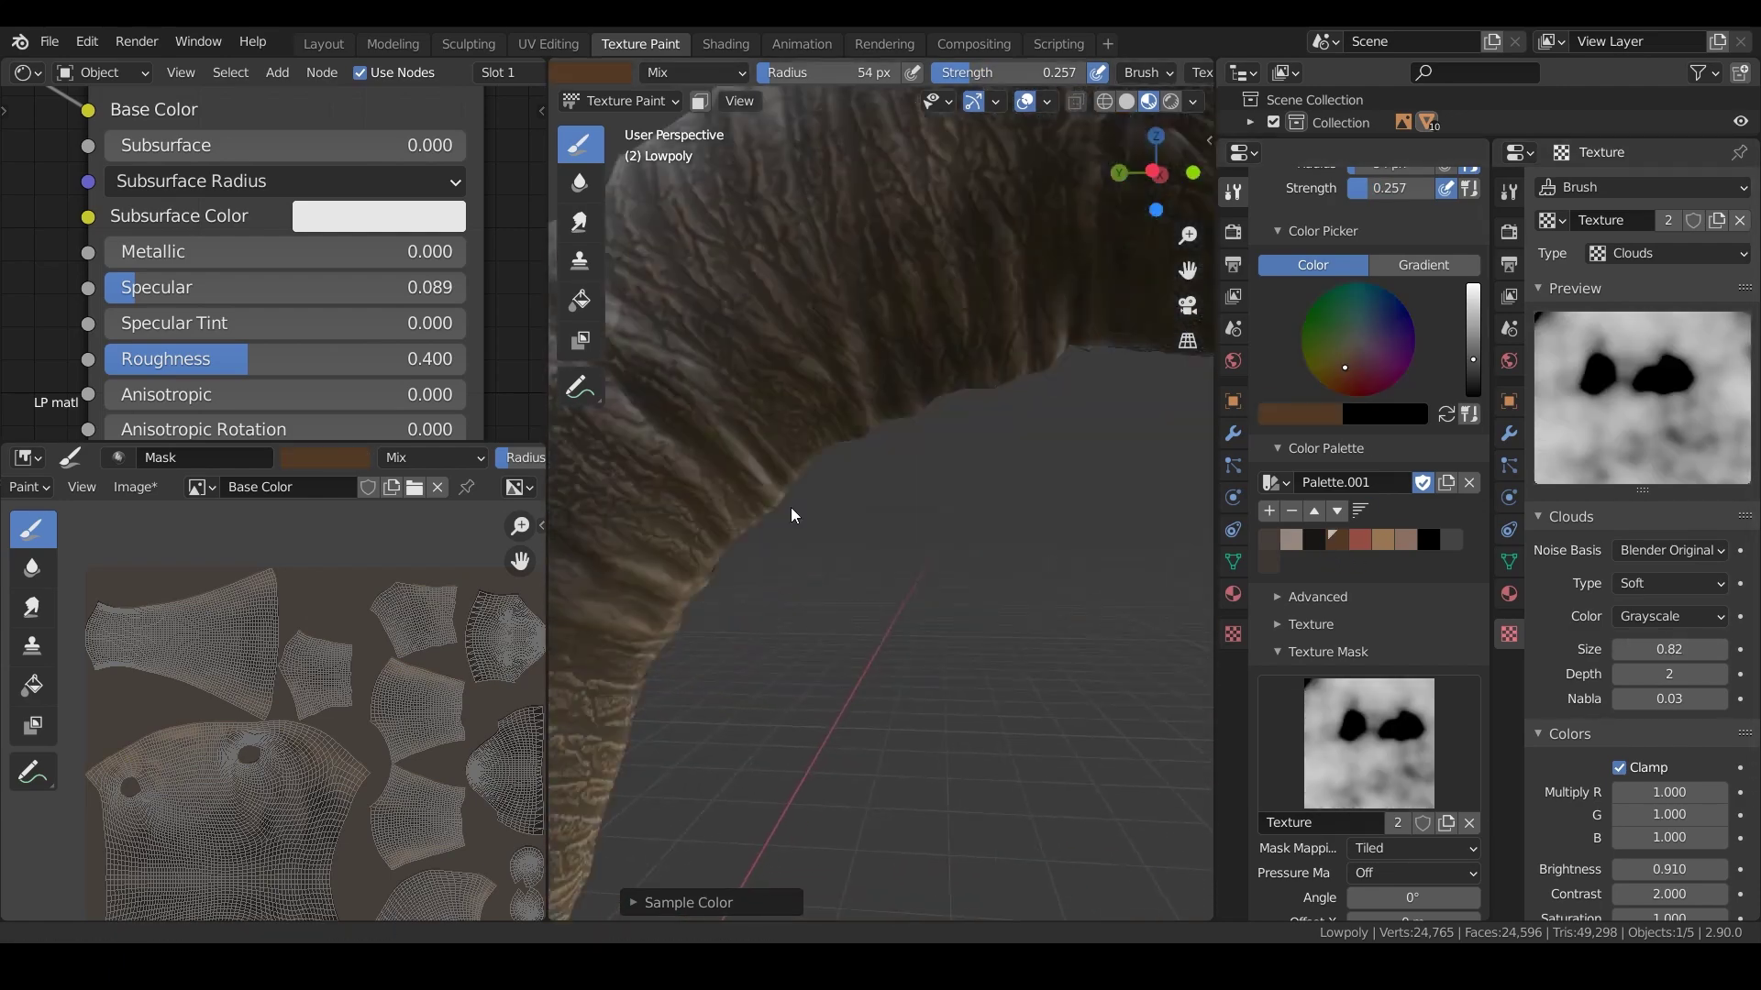
middle_drag(907, 376, 932, 351)
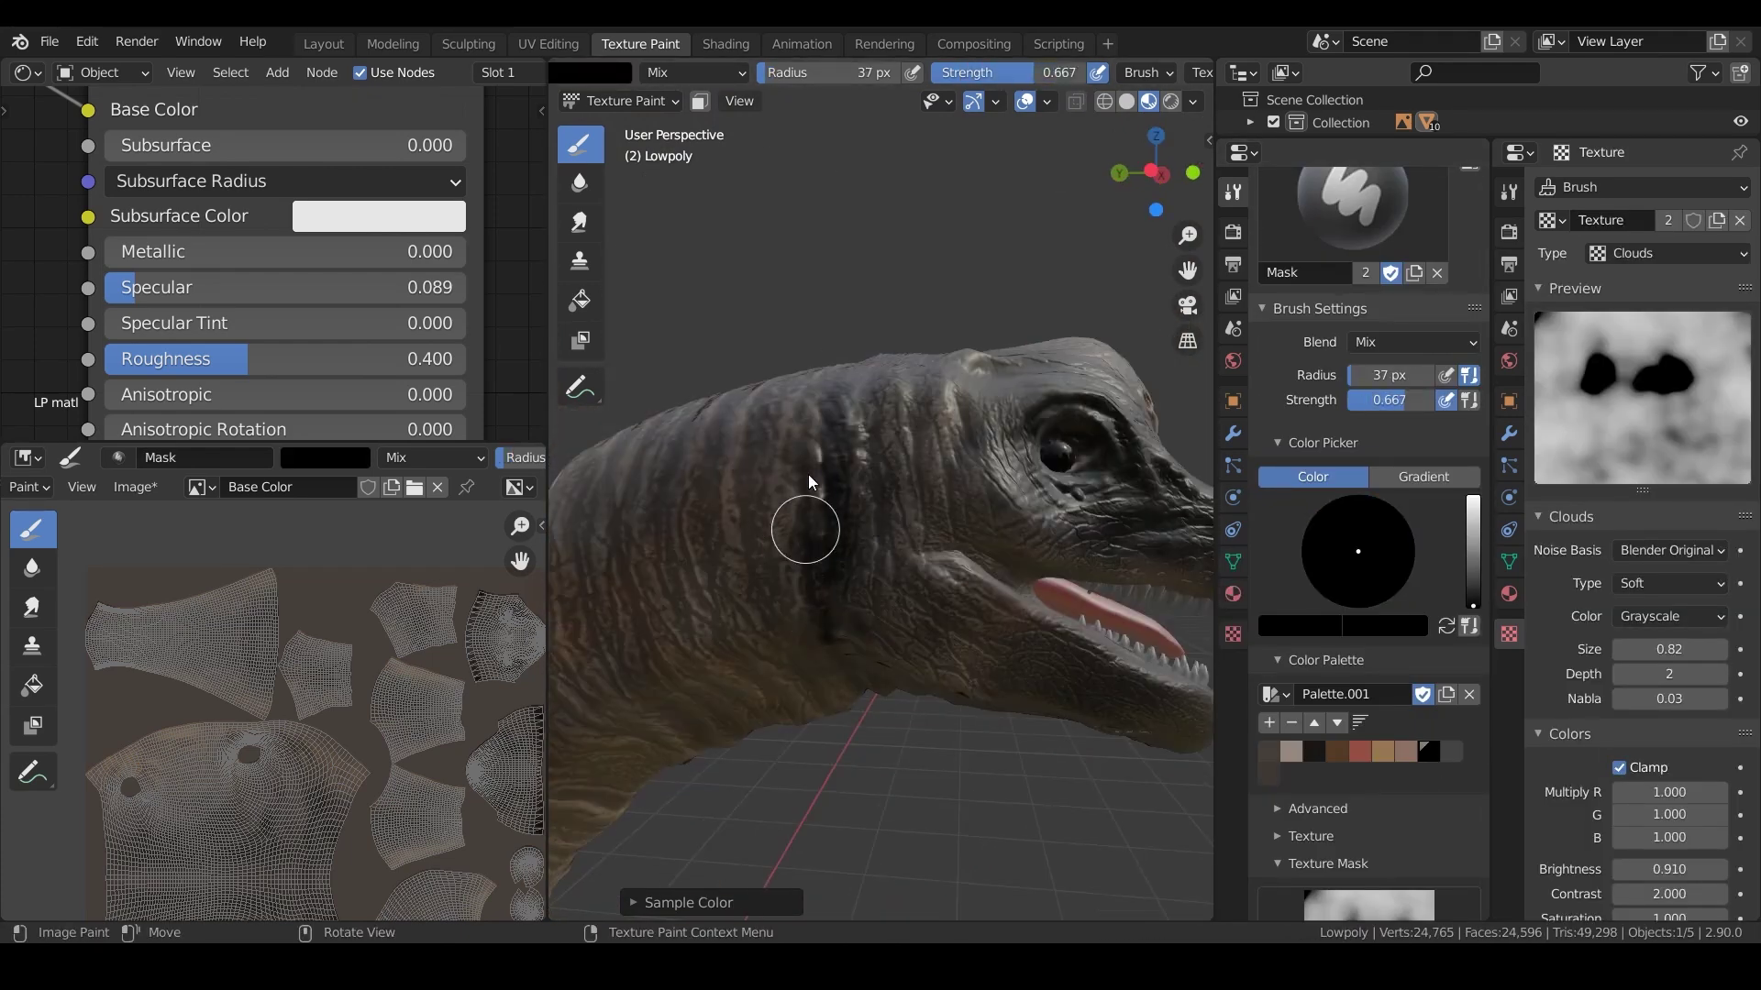
middle_drag(806, 519, 872, 569)
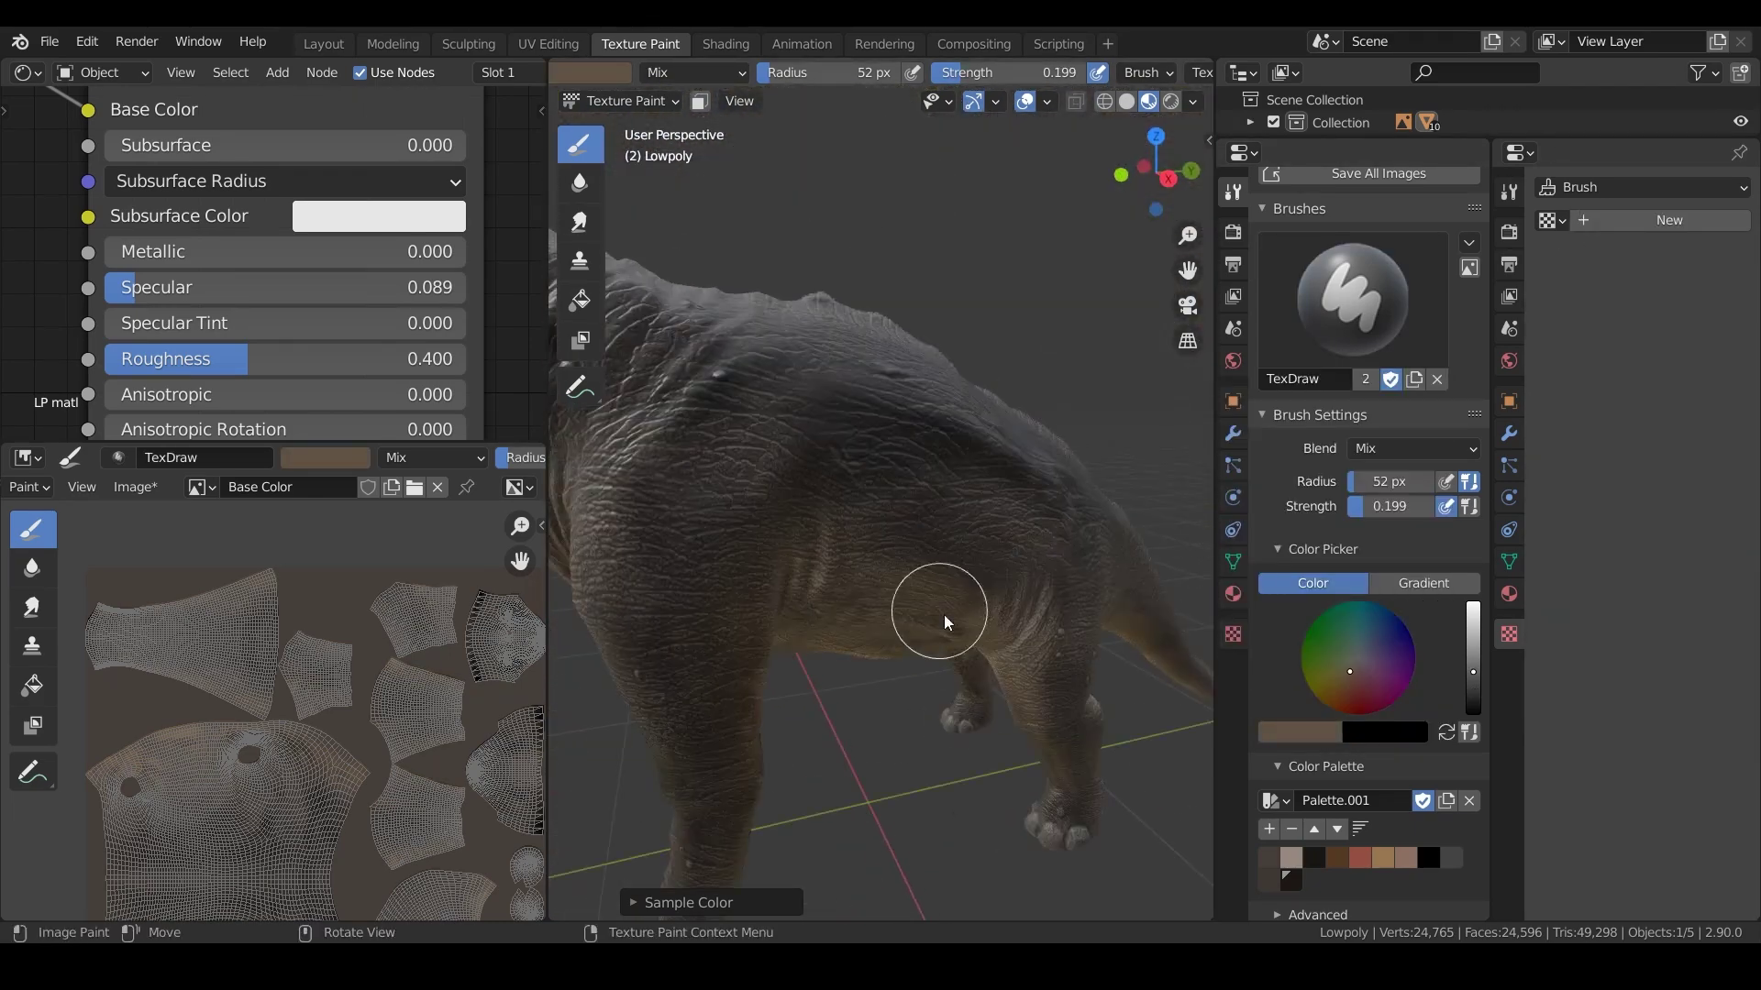
middle_drag(931, 609, 807, 587)
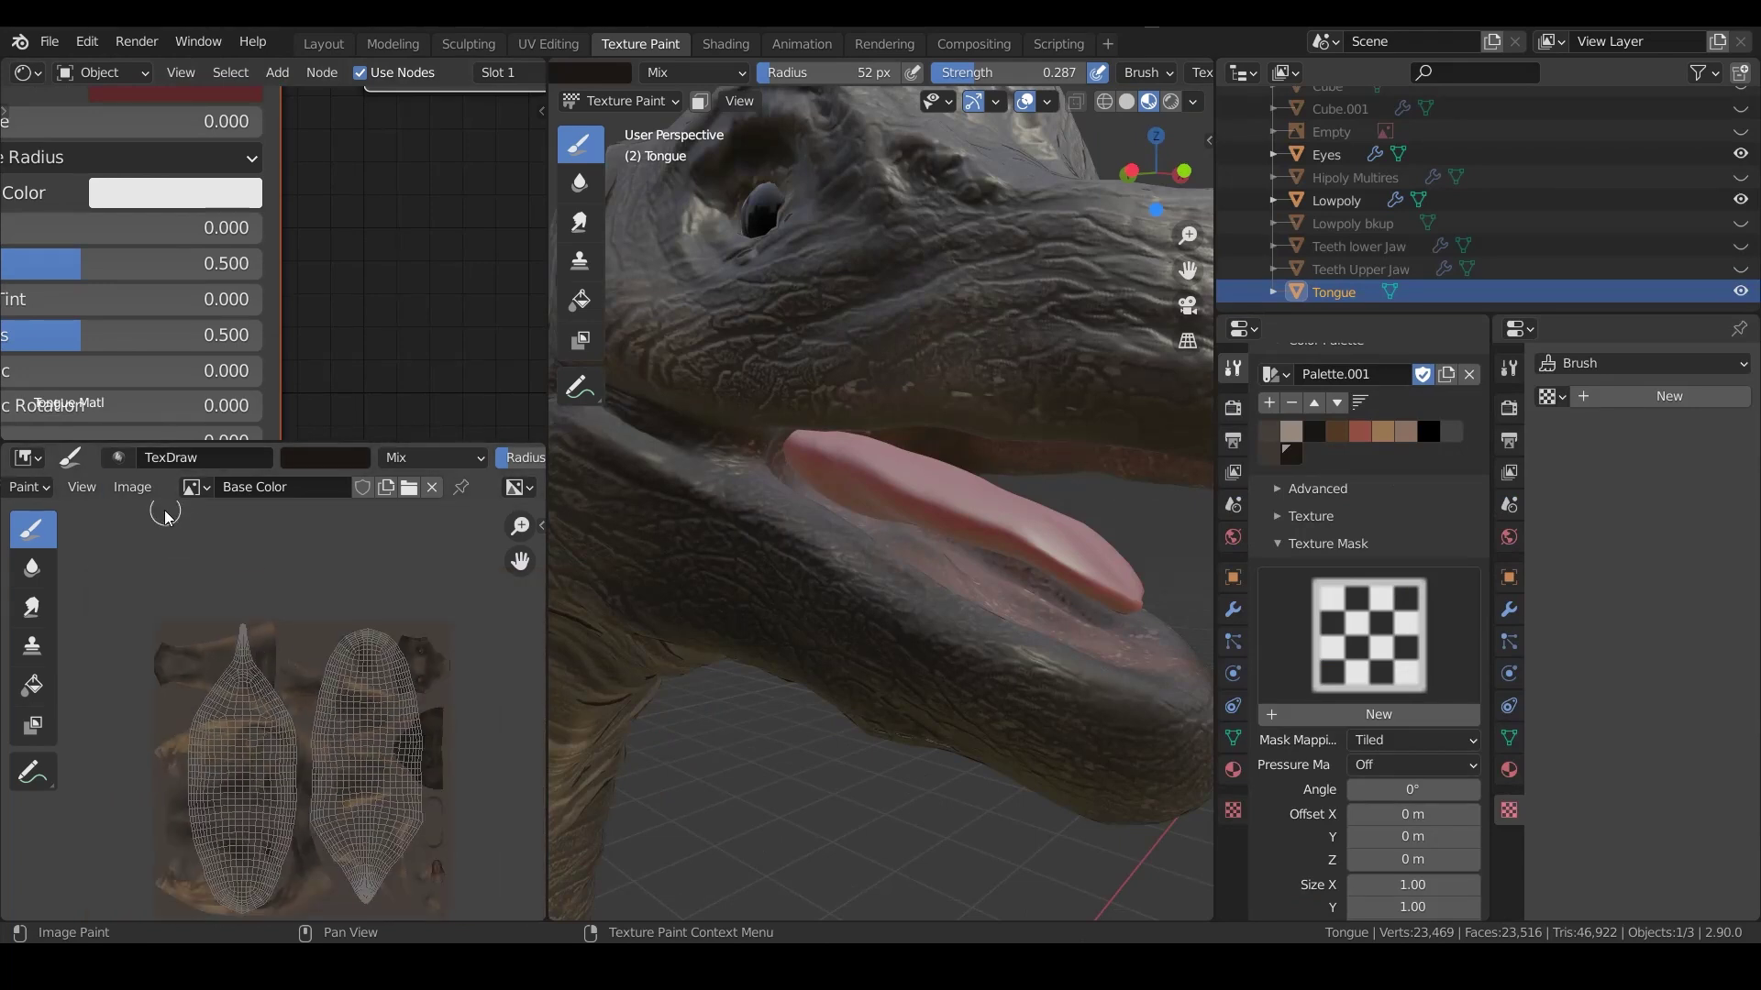
Create a blank 512 by 512 px image named Tongue with a reddish-brown fill and no alpha
click(138, 491)
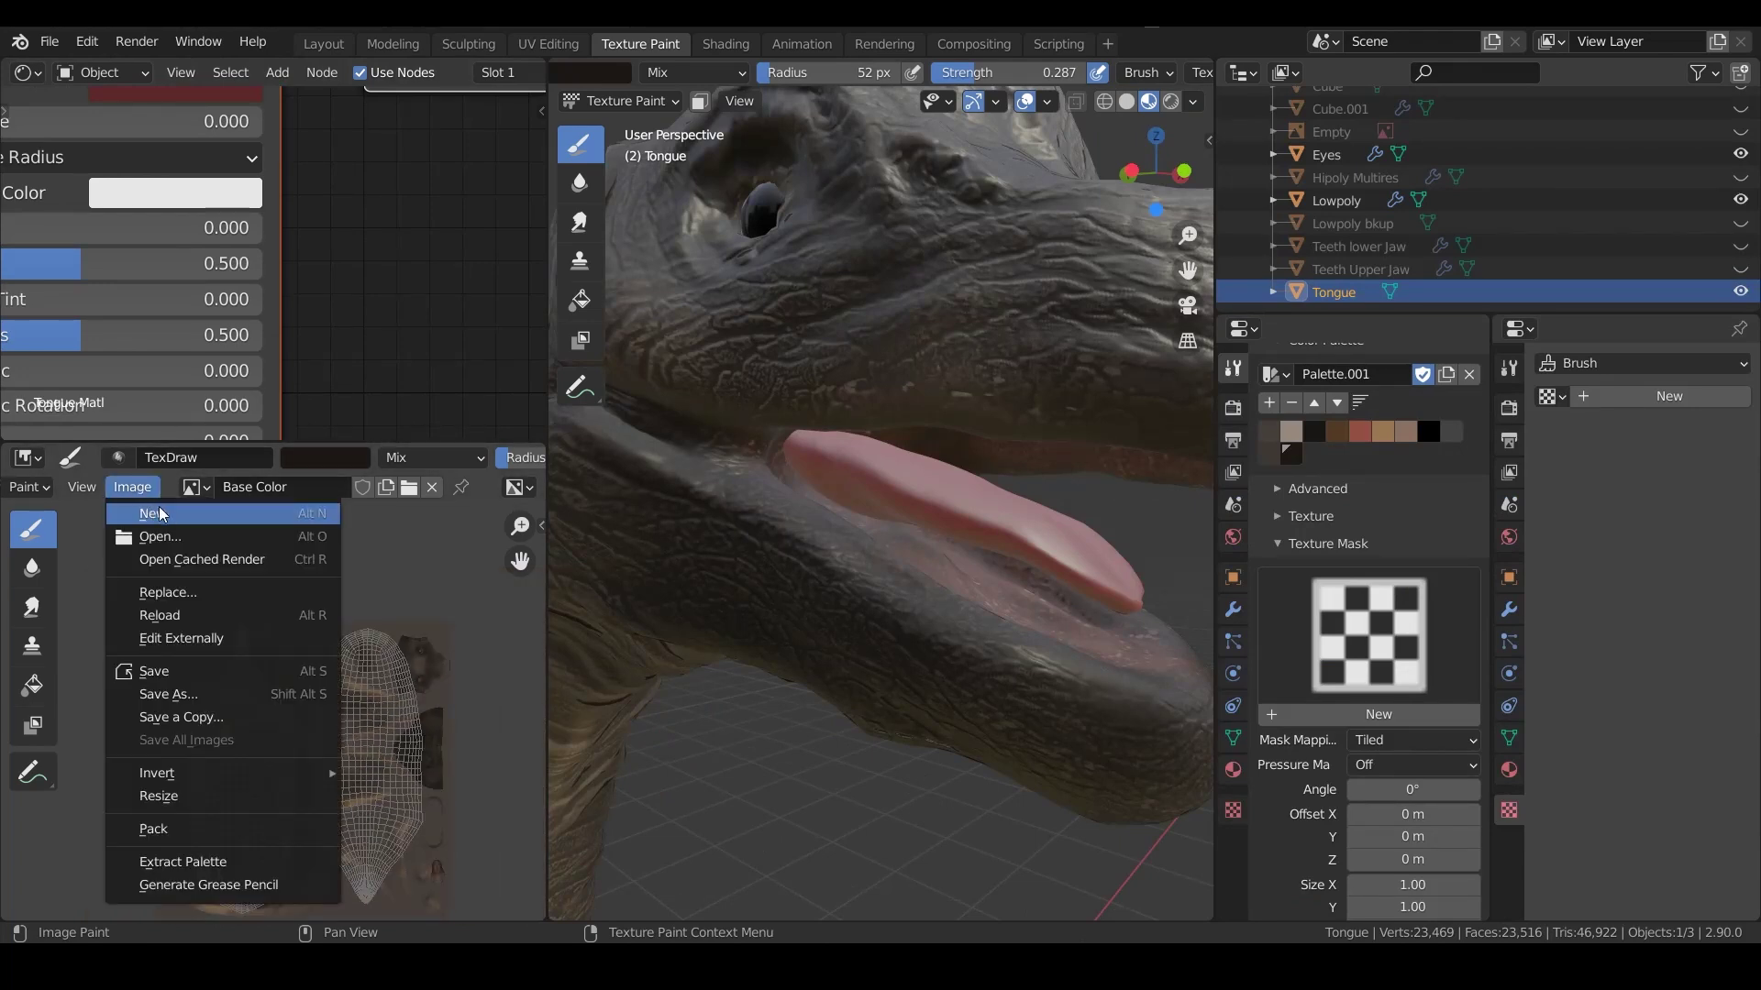
click(179, 517)
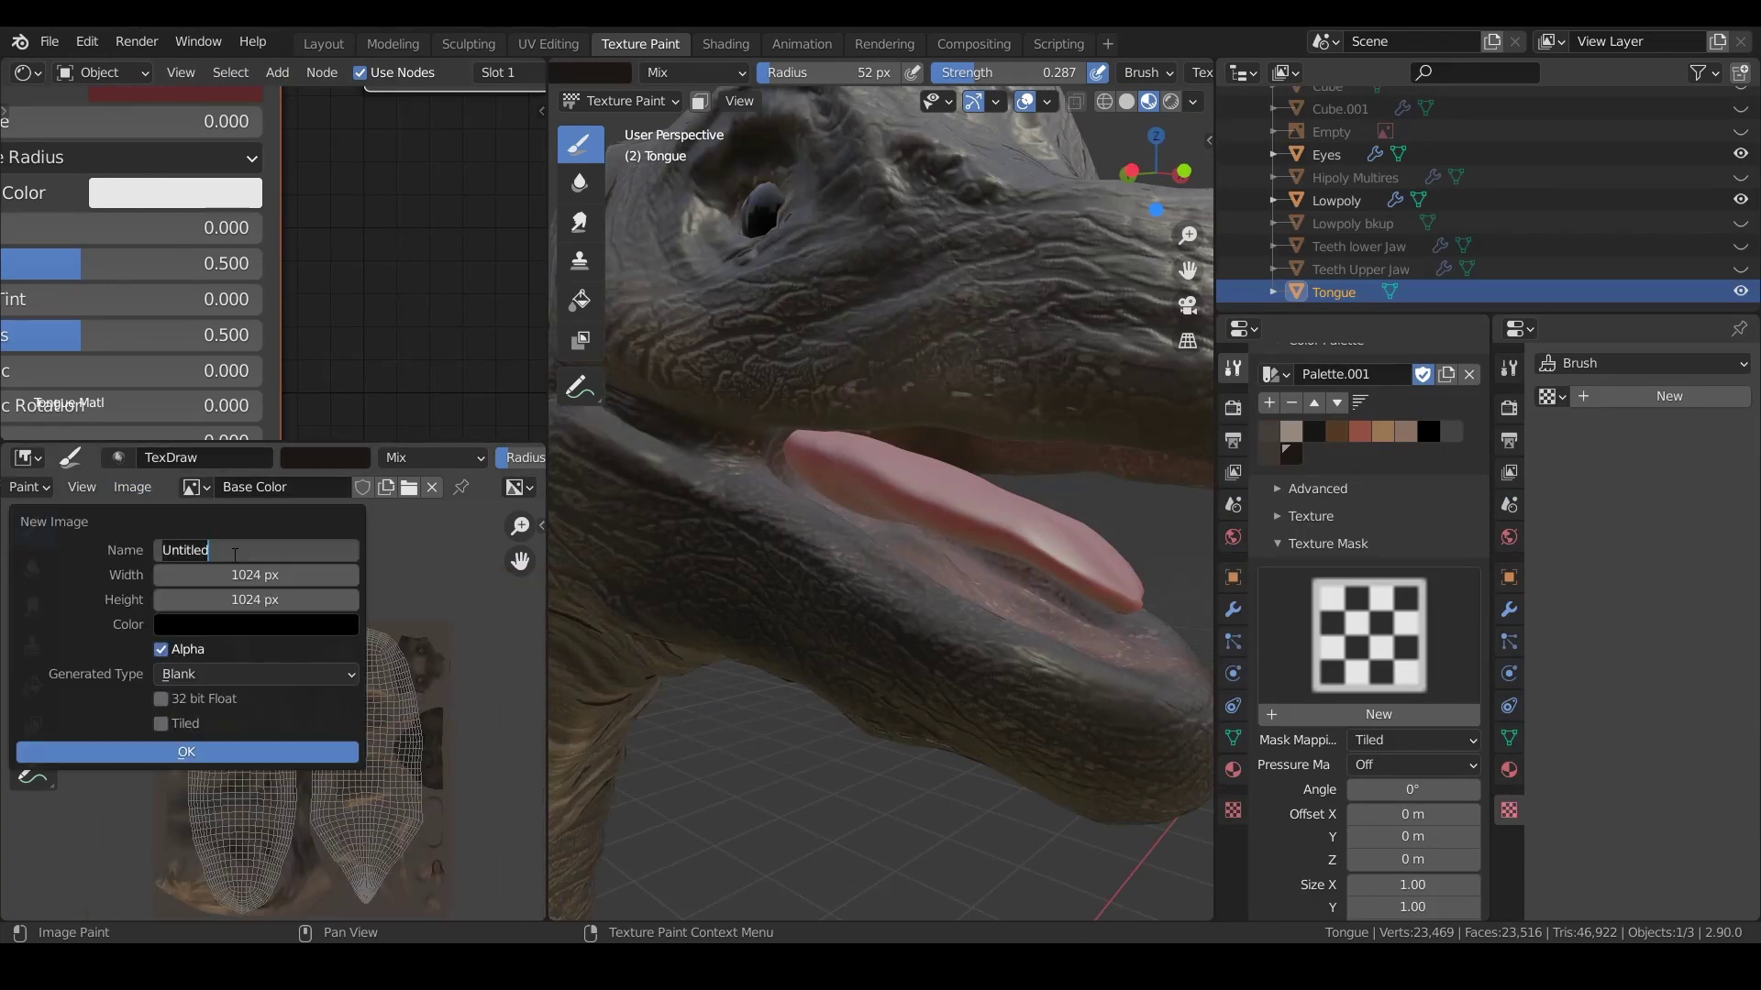
click(268, 578)
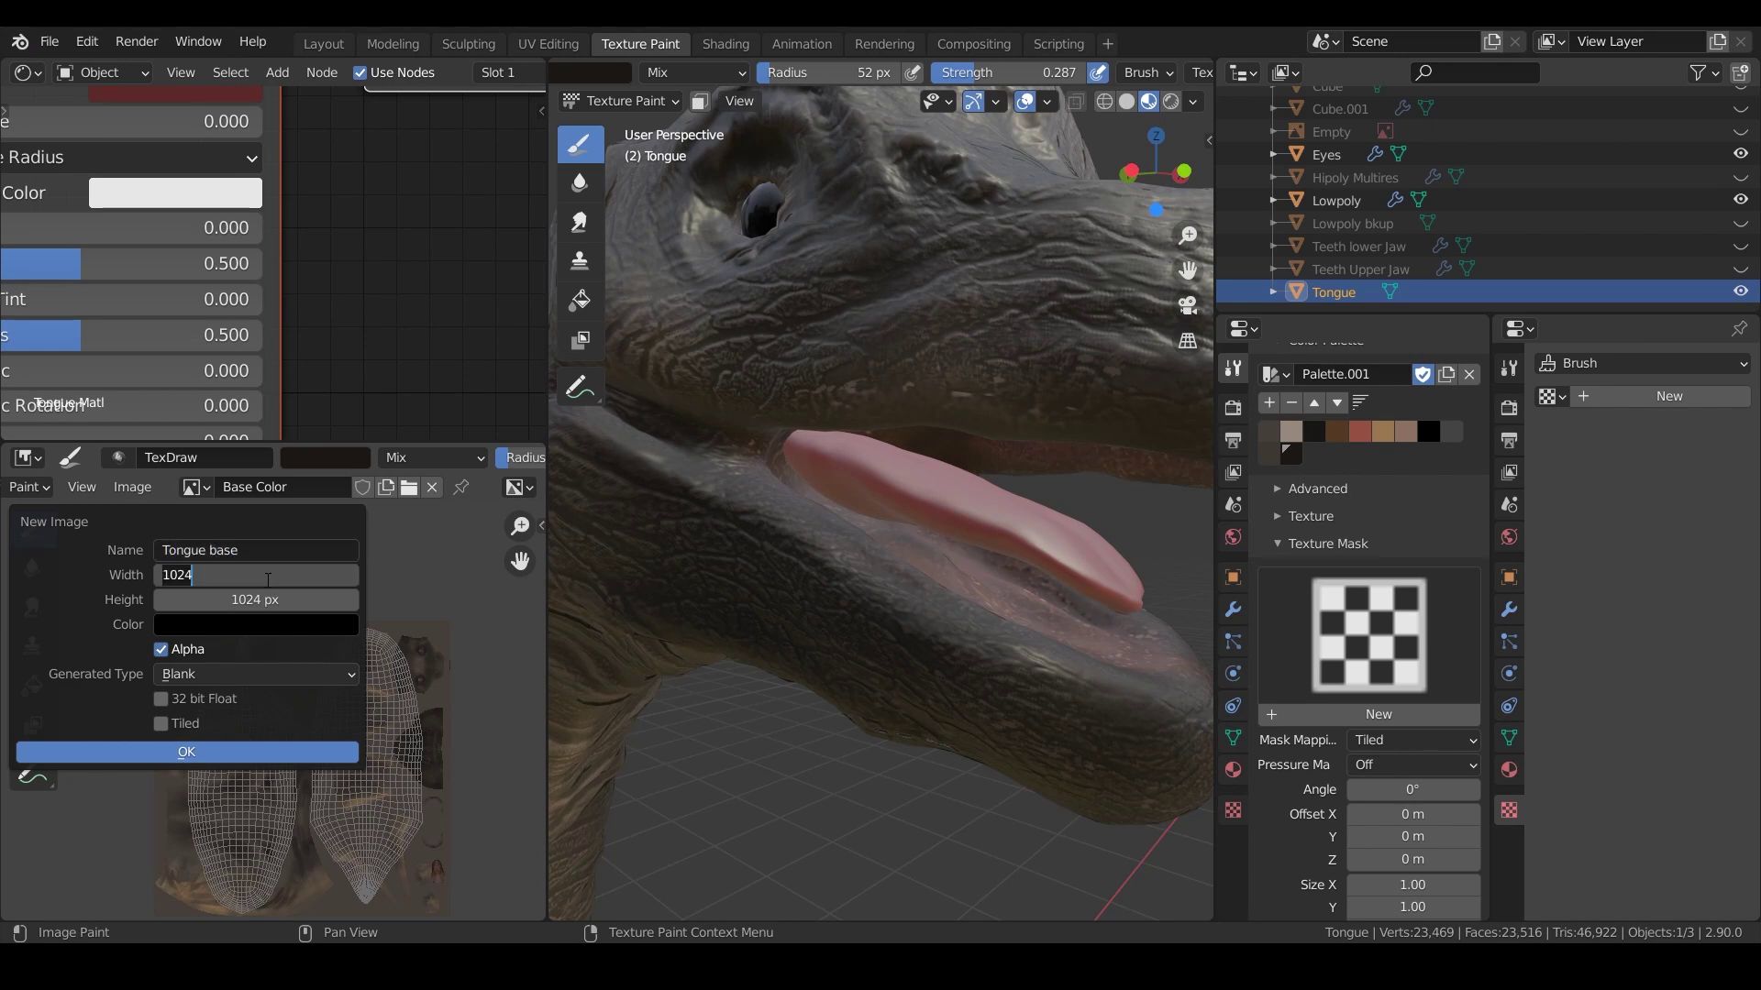
text(512)
key(Return)
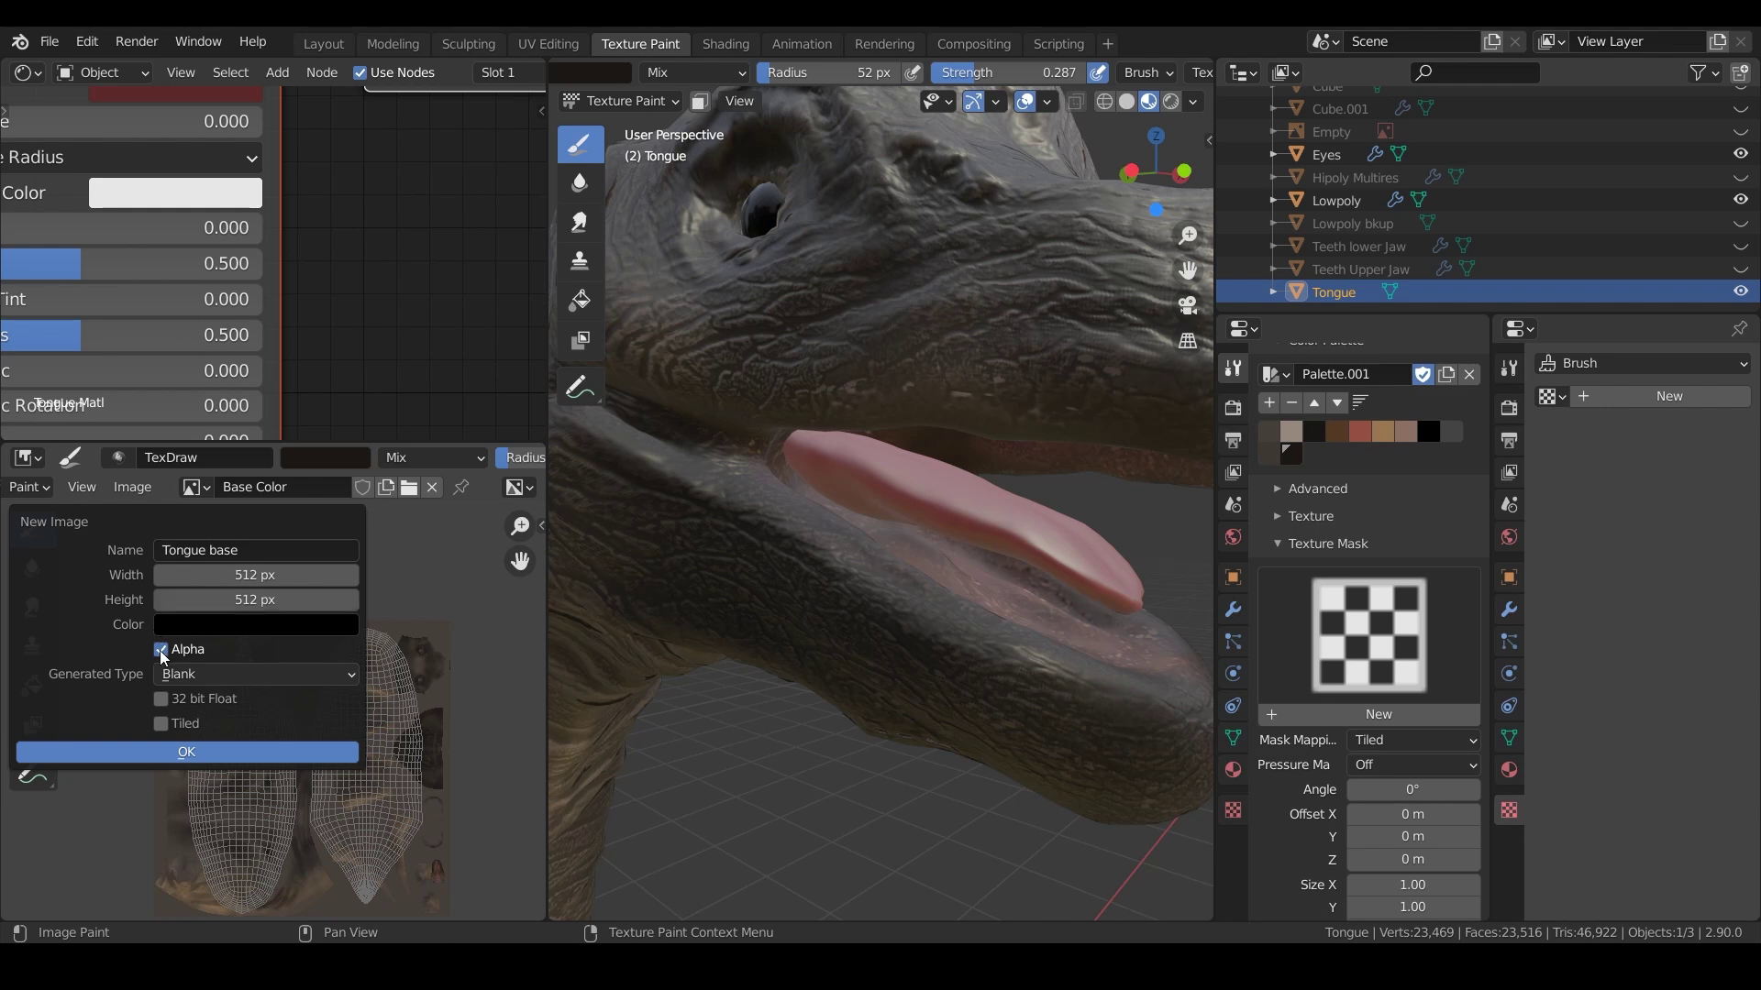
click(241, 631)
click(352, 393)
drag(246, 418, 245, 421)
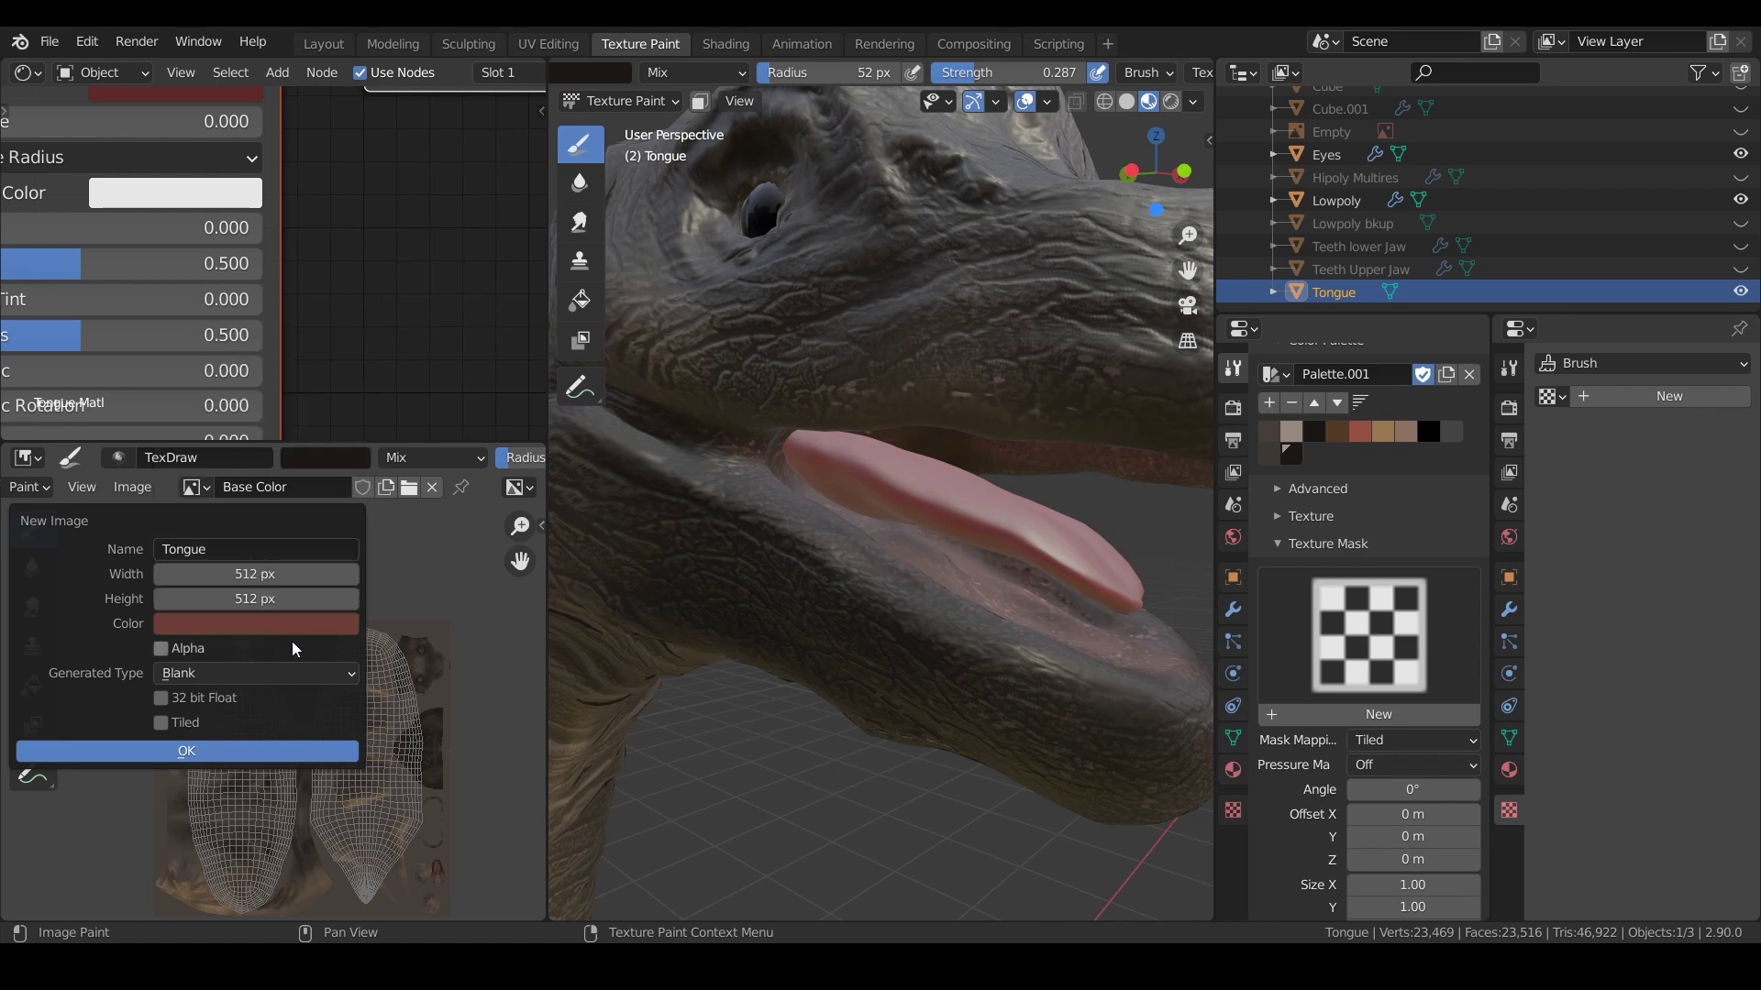
click(256, 752)
Add an Image Texture node beside the Principled BSDF in the tongue material
middle_drag(295, 236, 609, 318)
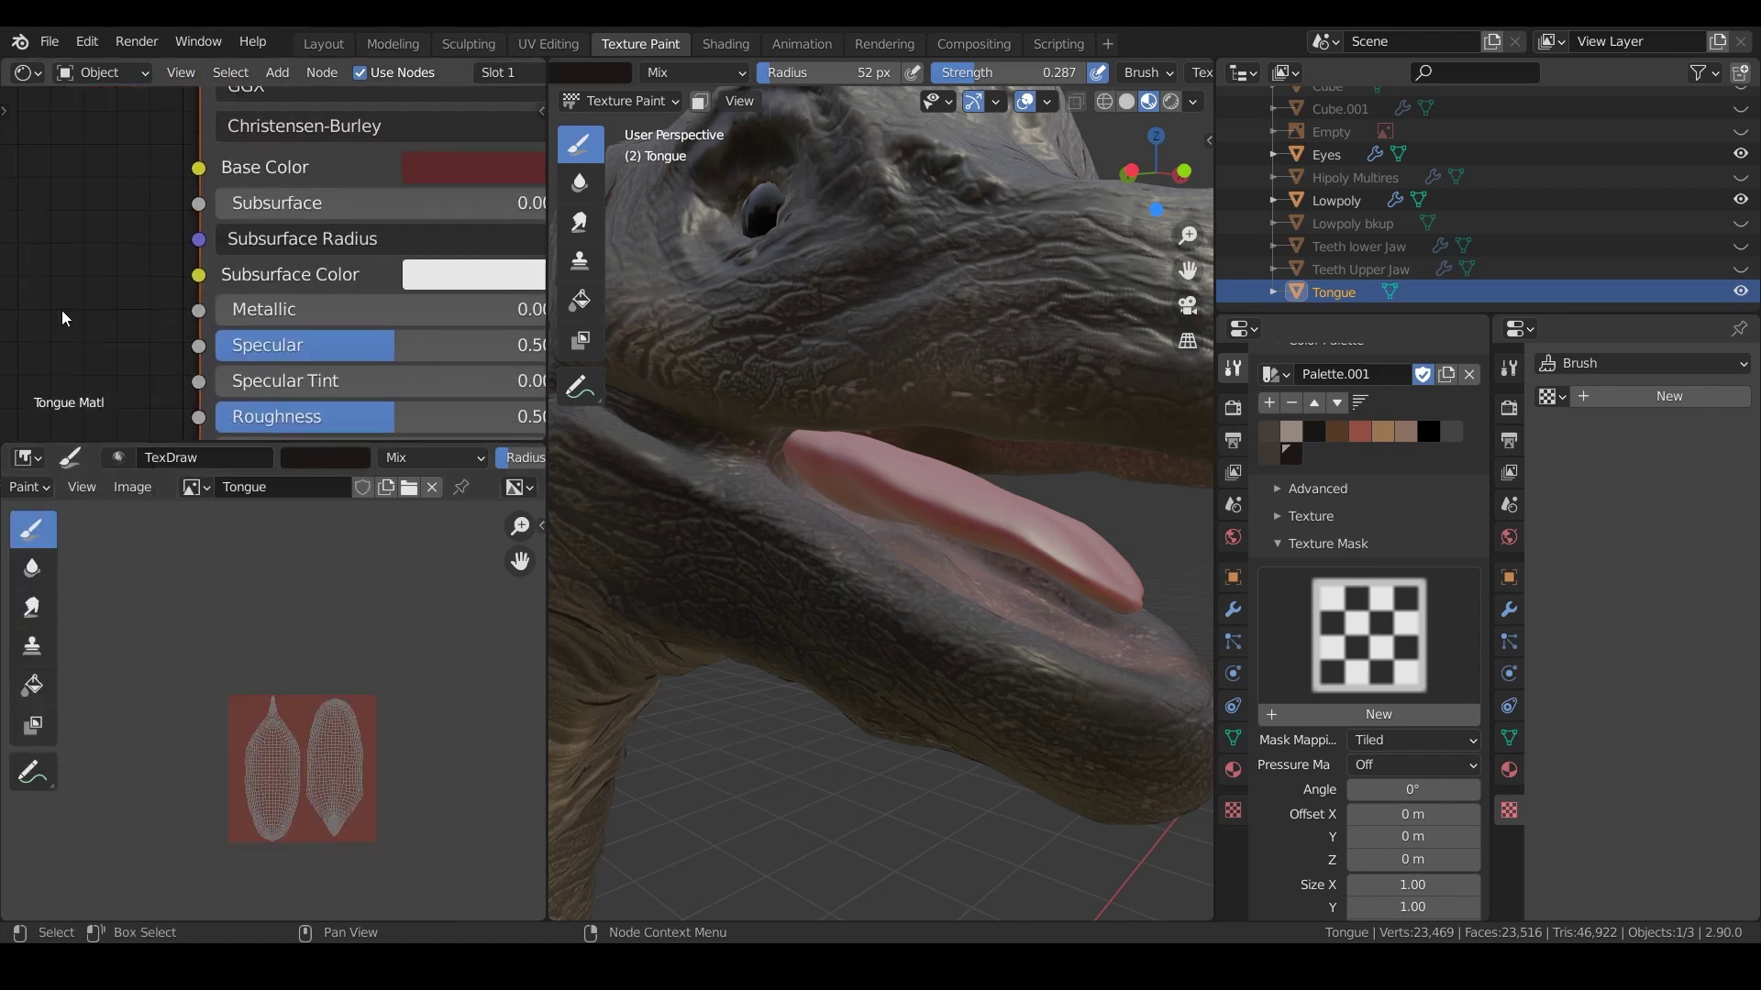
scroll(199, 243, down, 6)
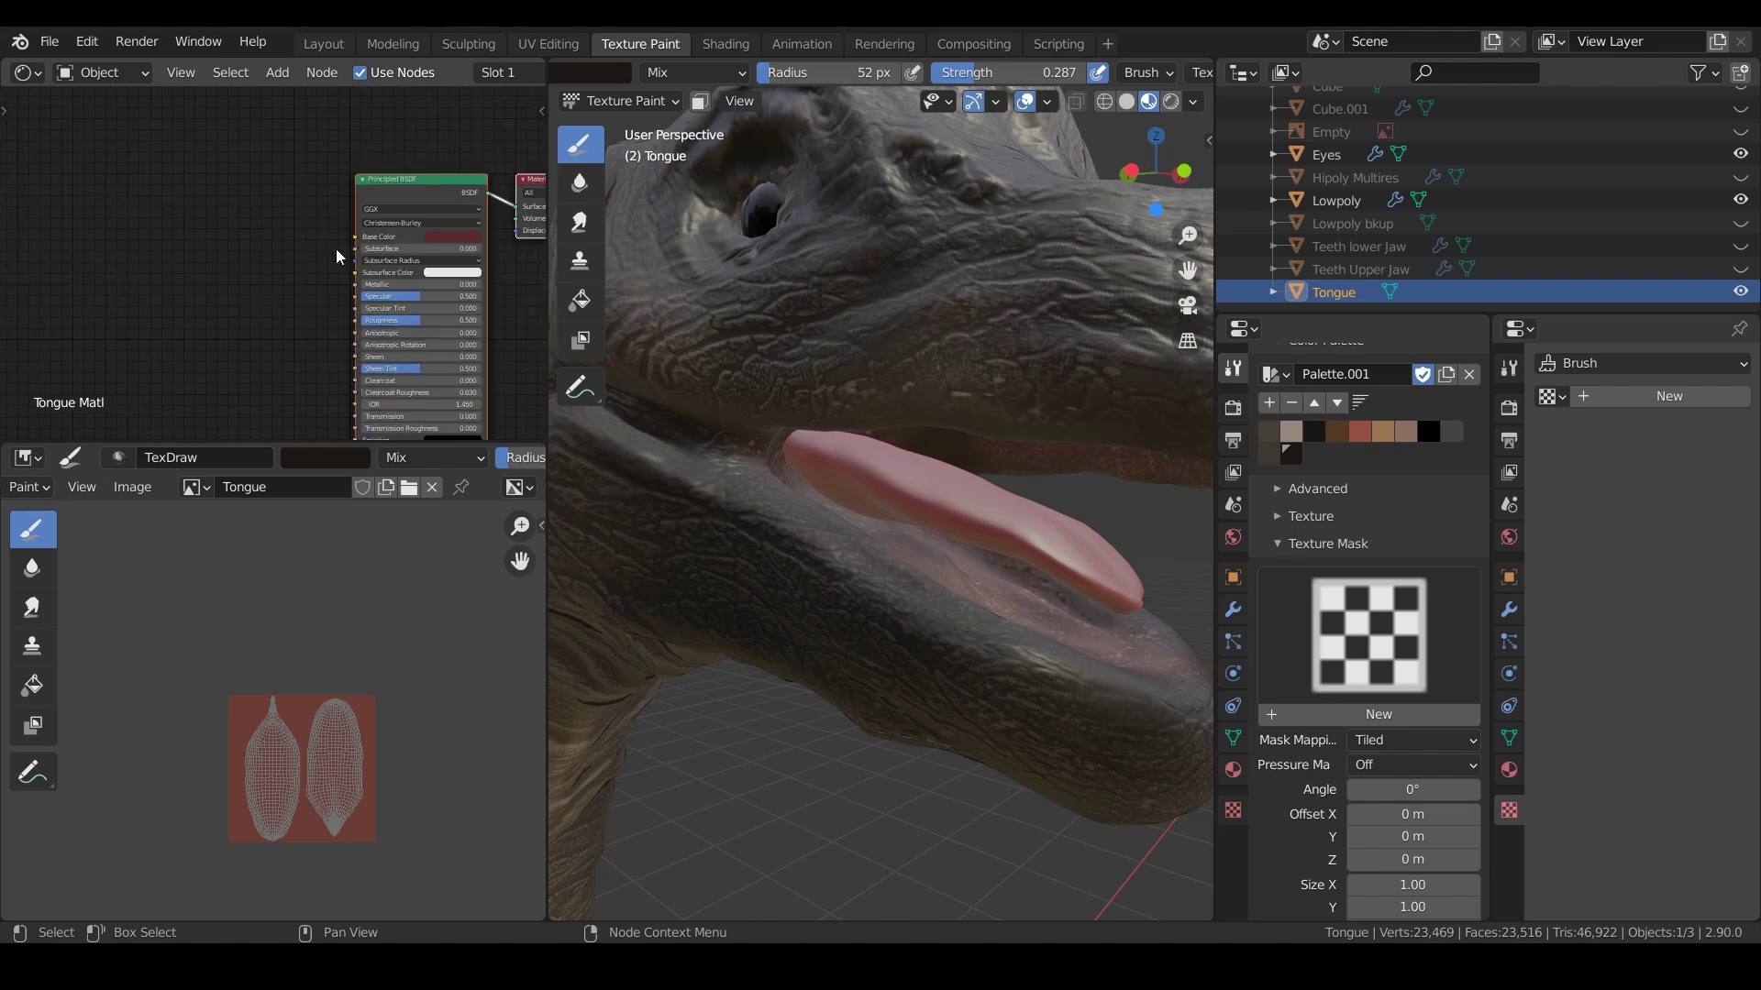
middle_drag(415, 66, 135, 128)
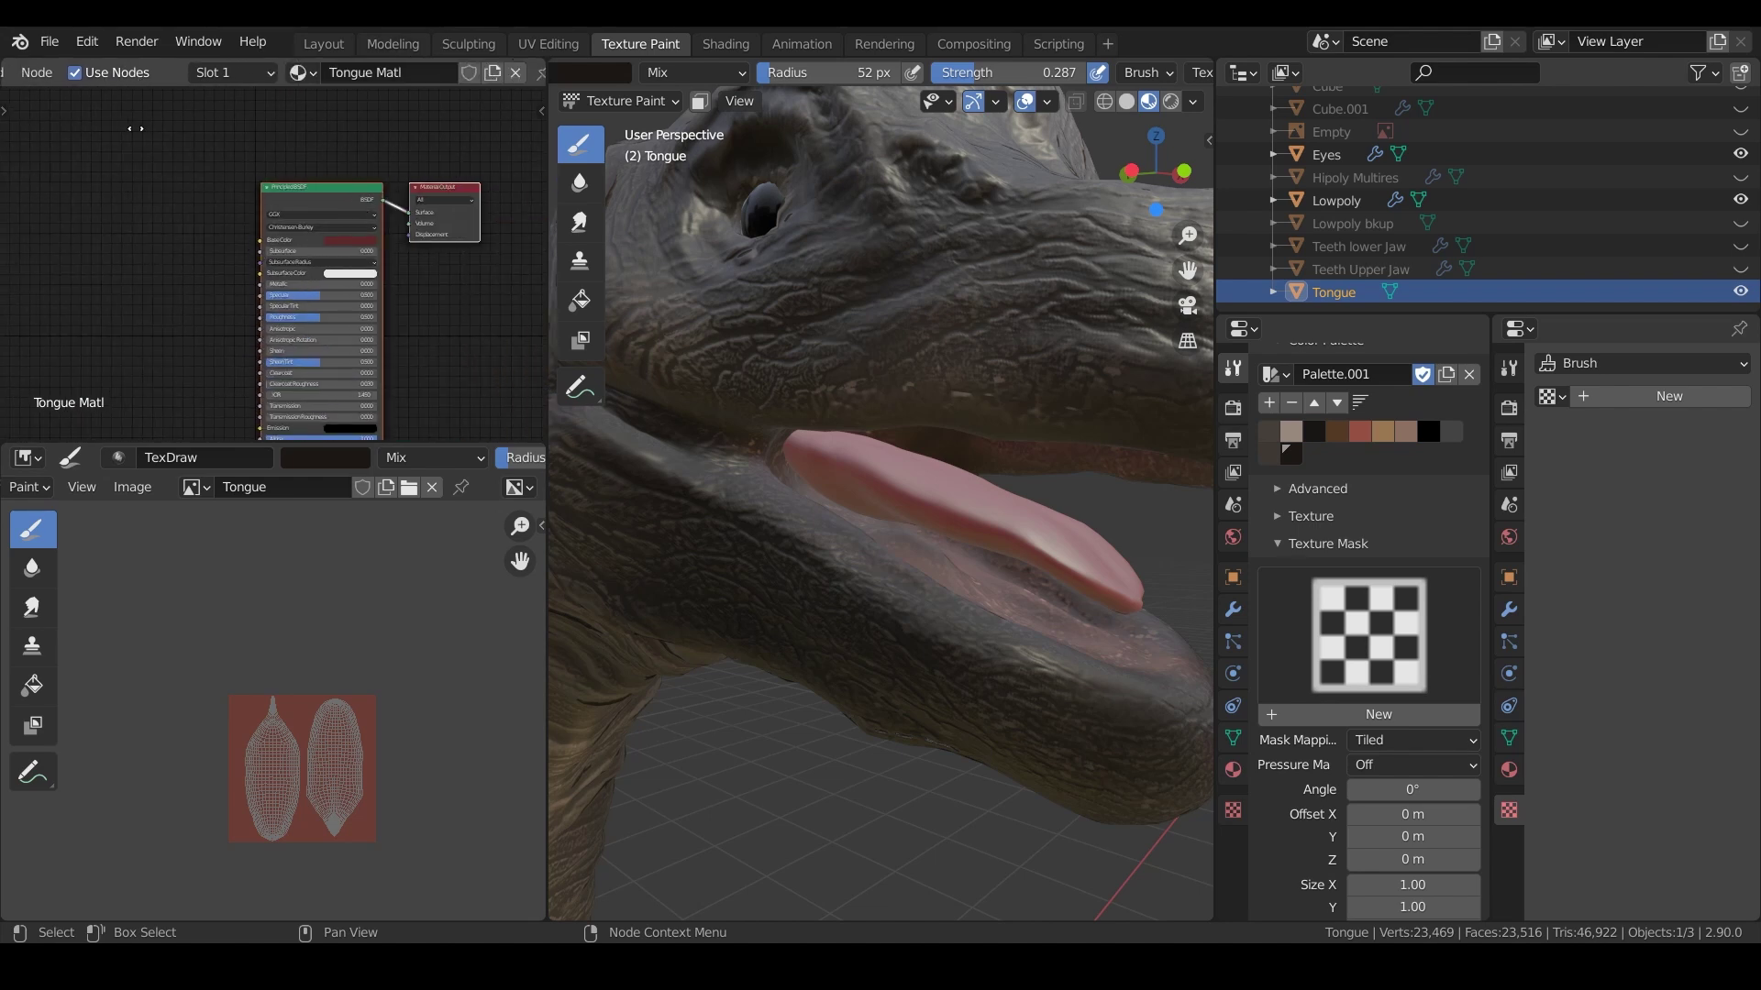
middle_drag(246, 282, 251, 266)
key(shift+a)
click(251, 267)
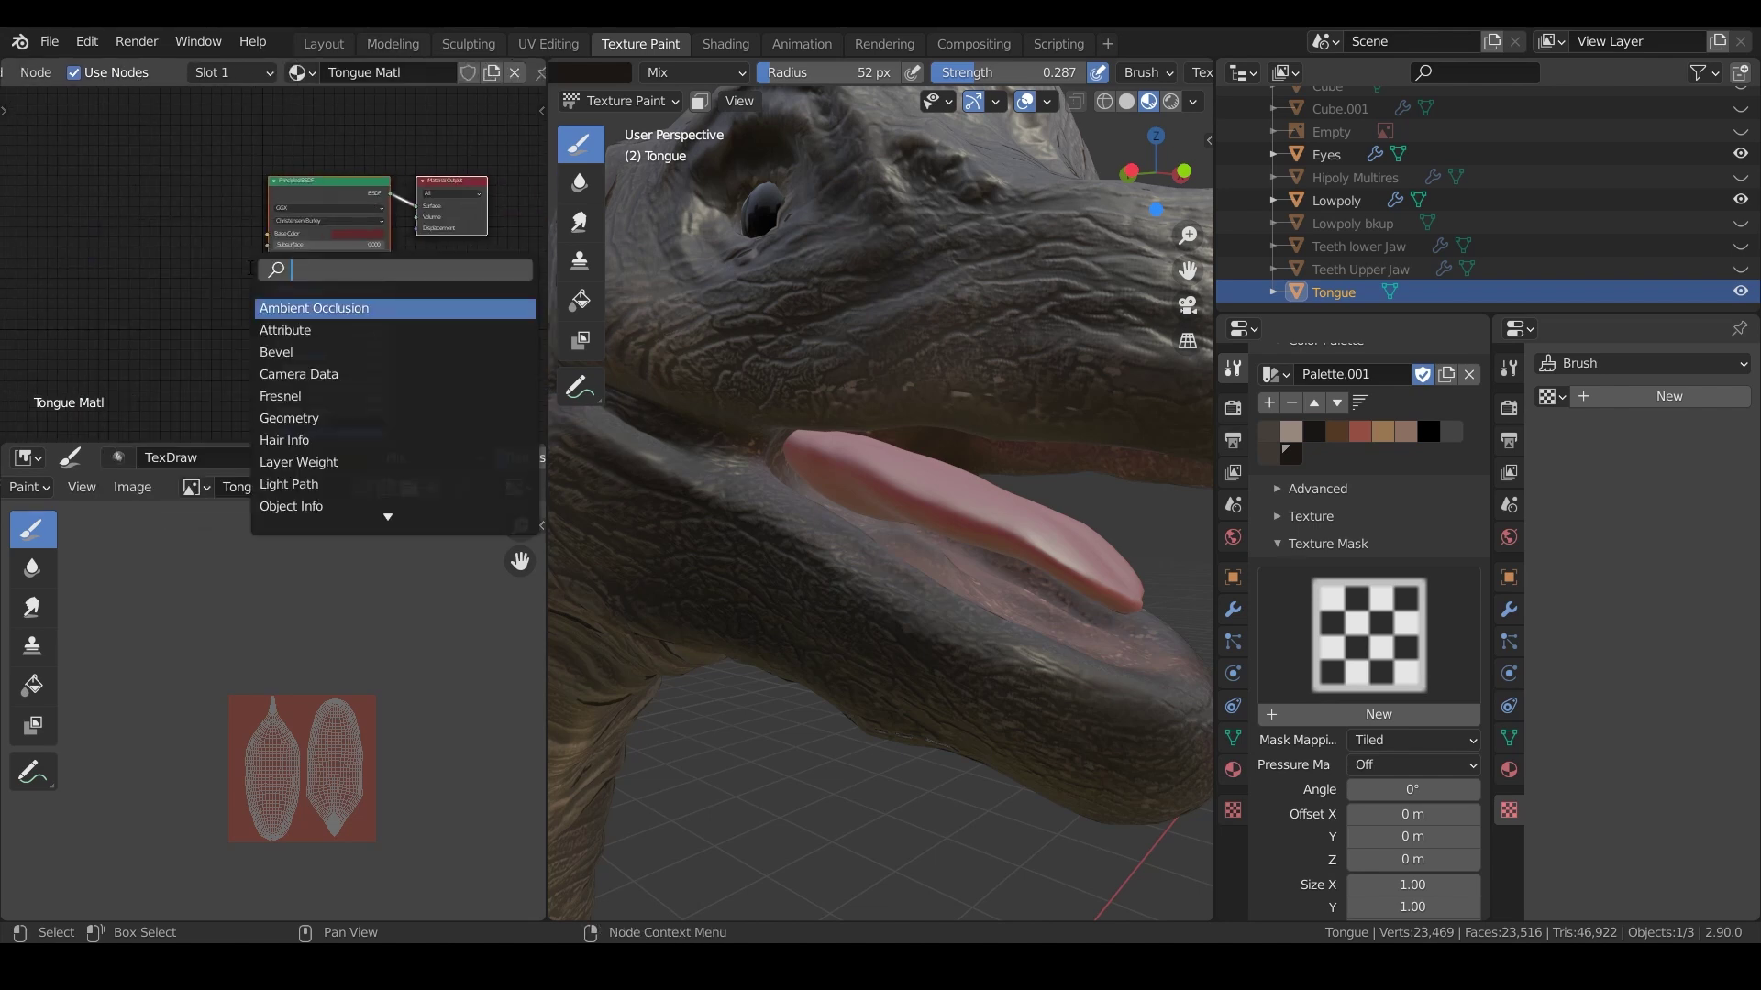
text(im)
click(306, 305)
click(118, 251)
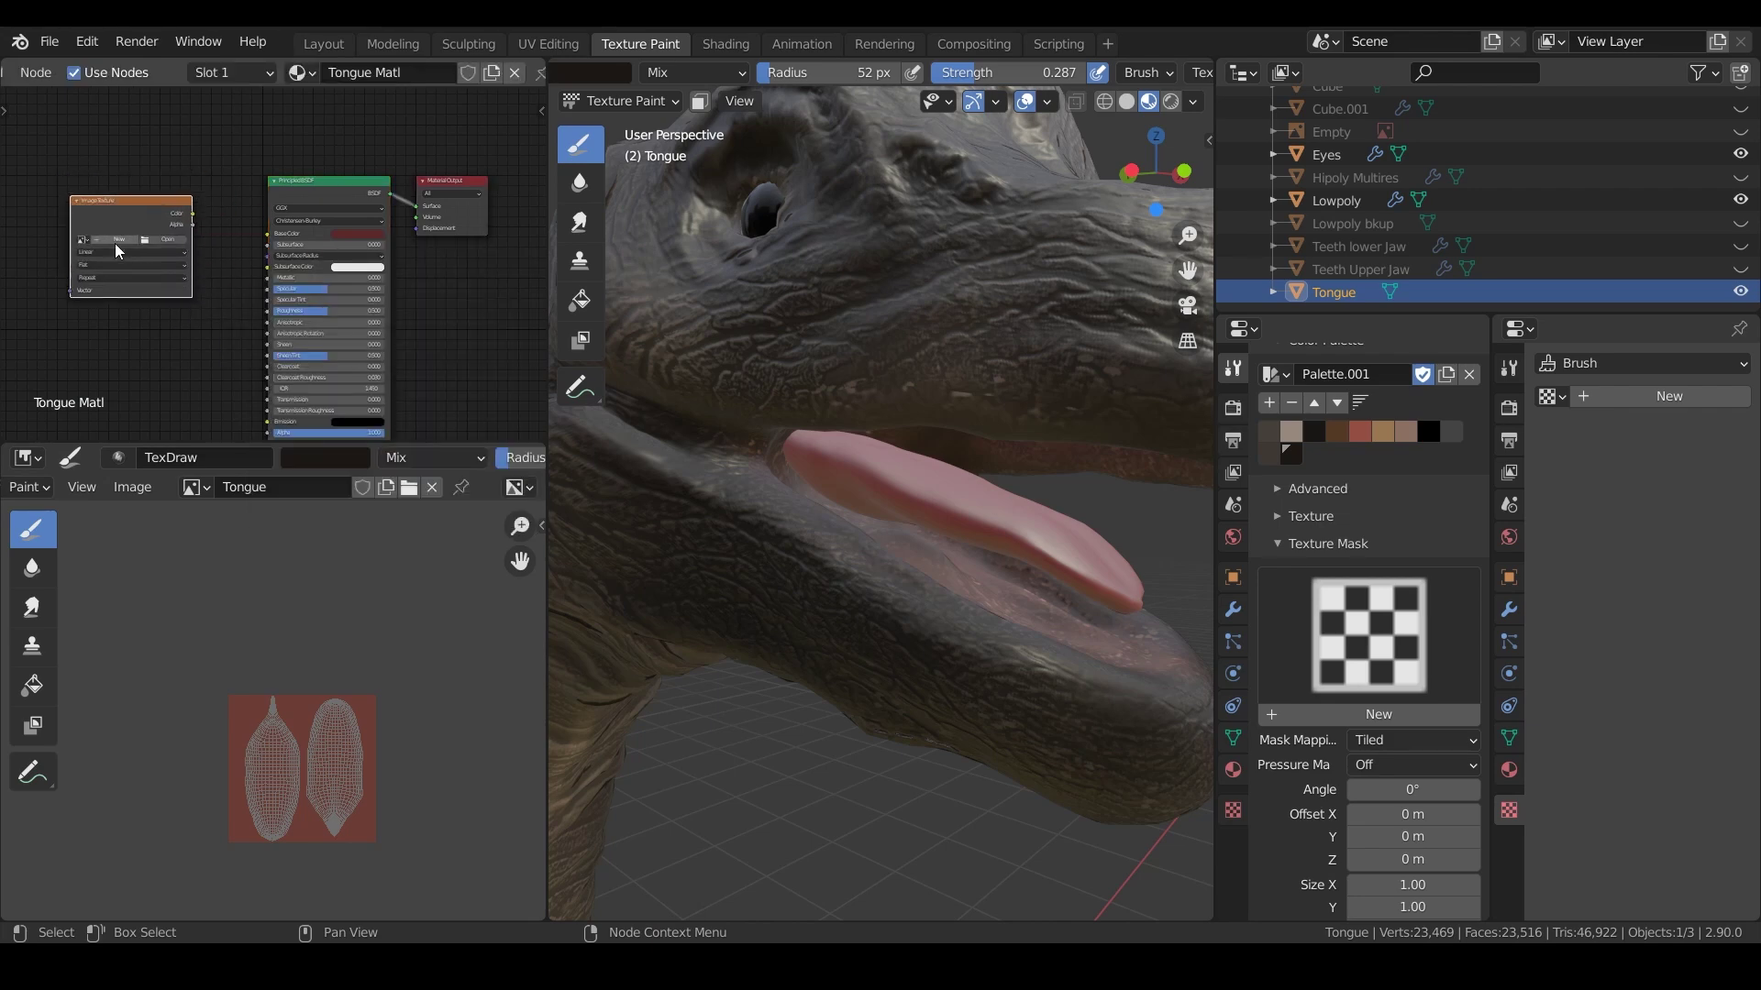
Assign the Tongue image to the Image Texture node and connect its Color output to Base Color
scroll(110, 253, up, 3)
middle_drag(90, 256, 241, 253)
click(99, 226)
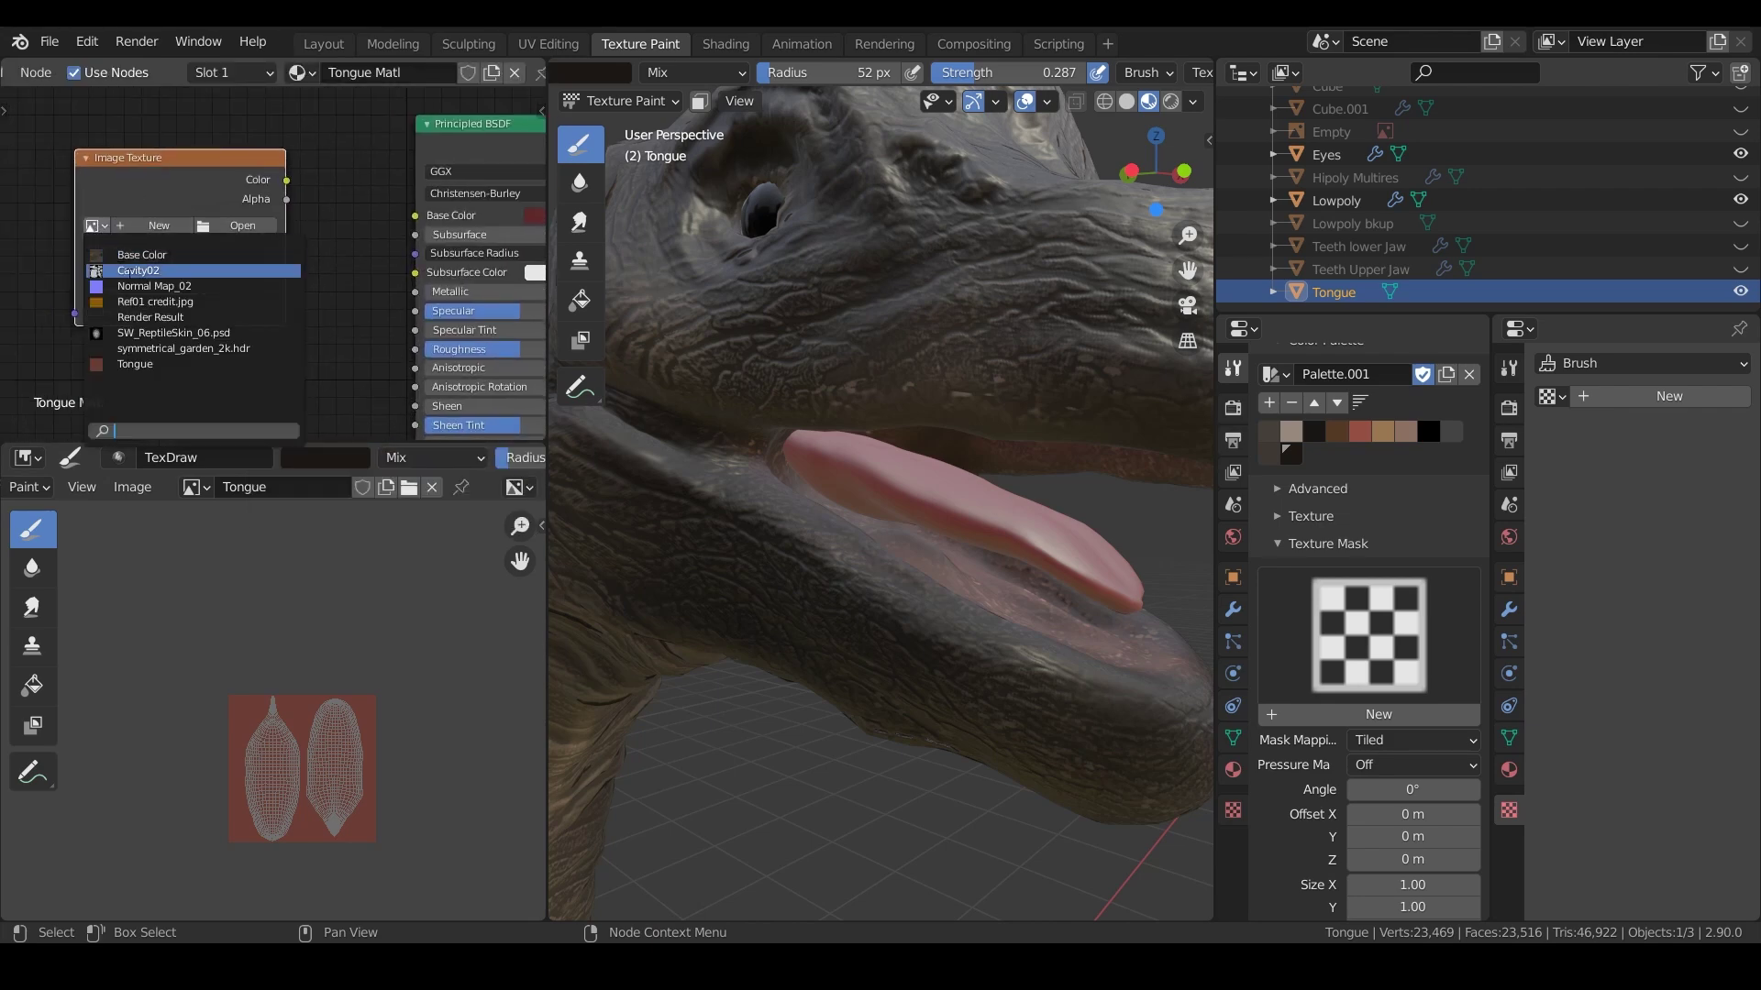
click(166, 365)
scroll(220, 330, up, 1)
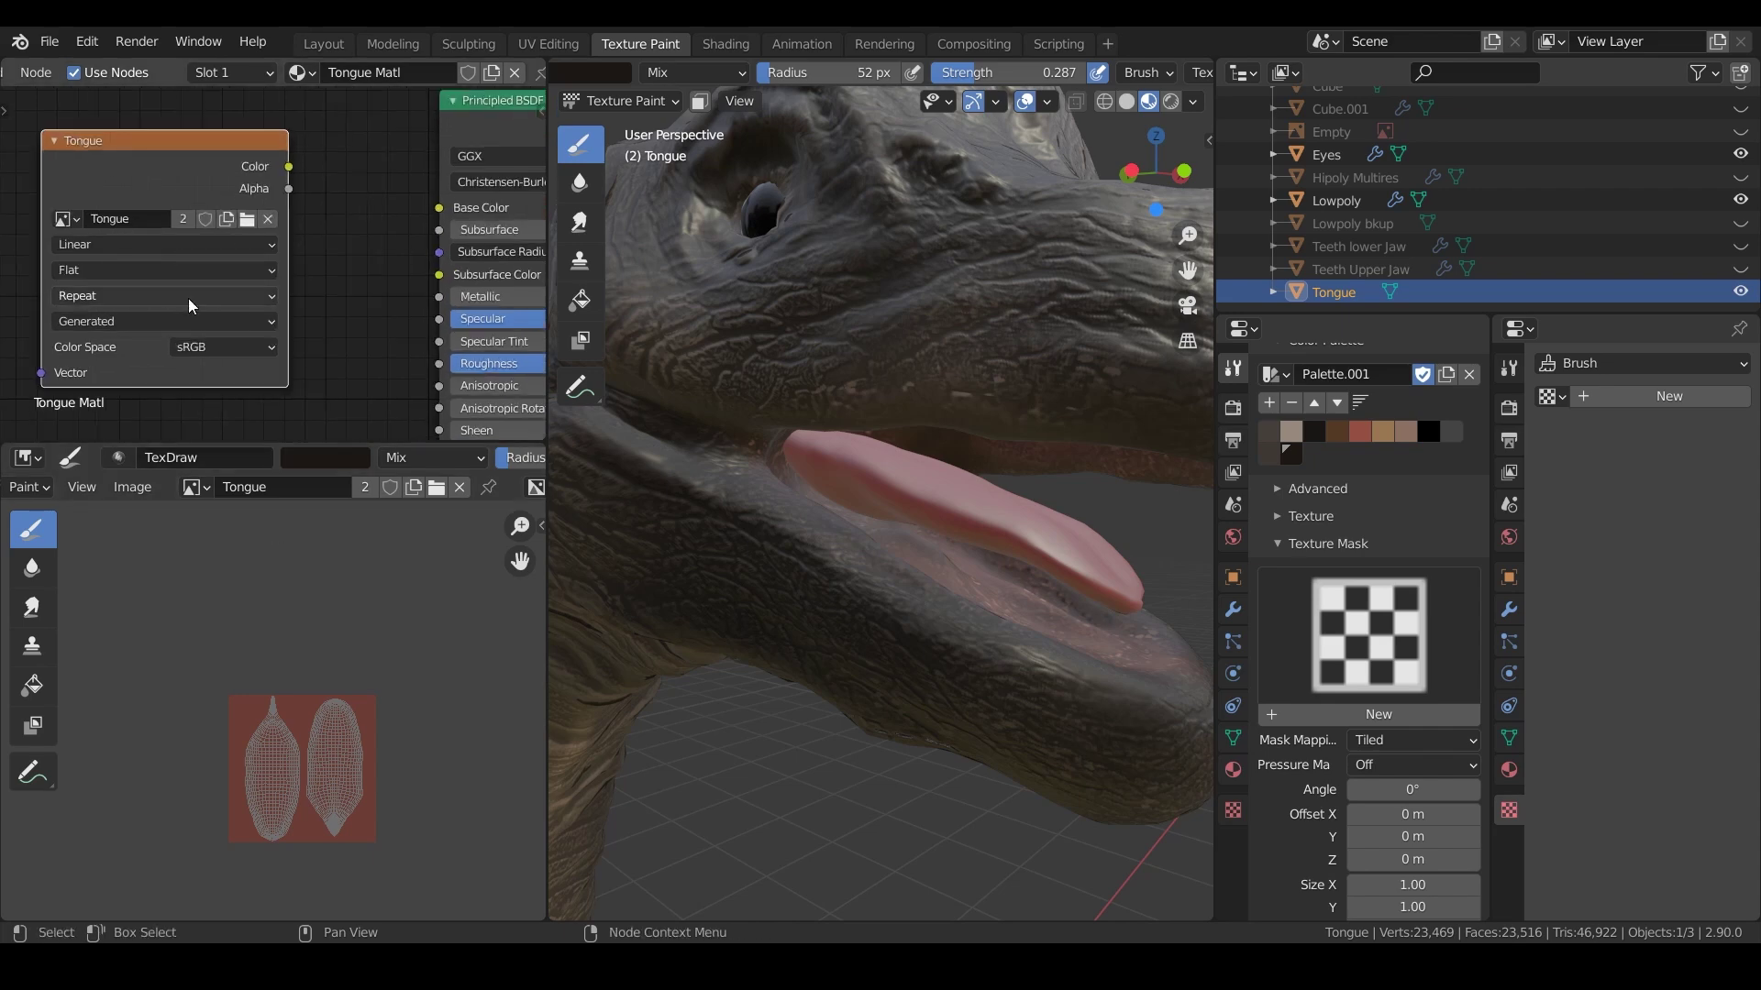
drag(290, 166, 439, 207)
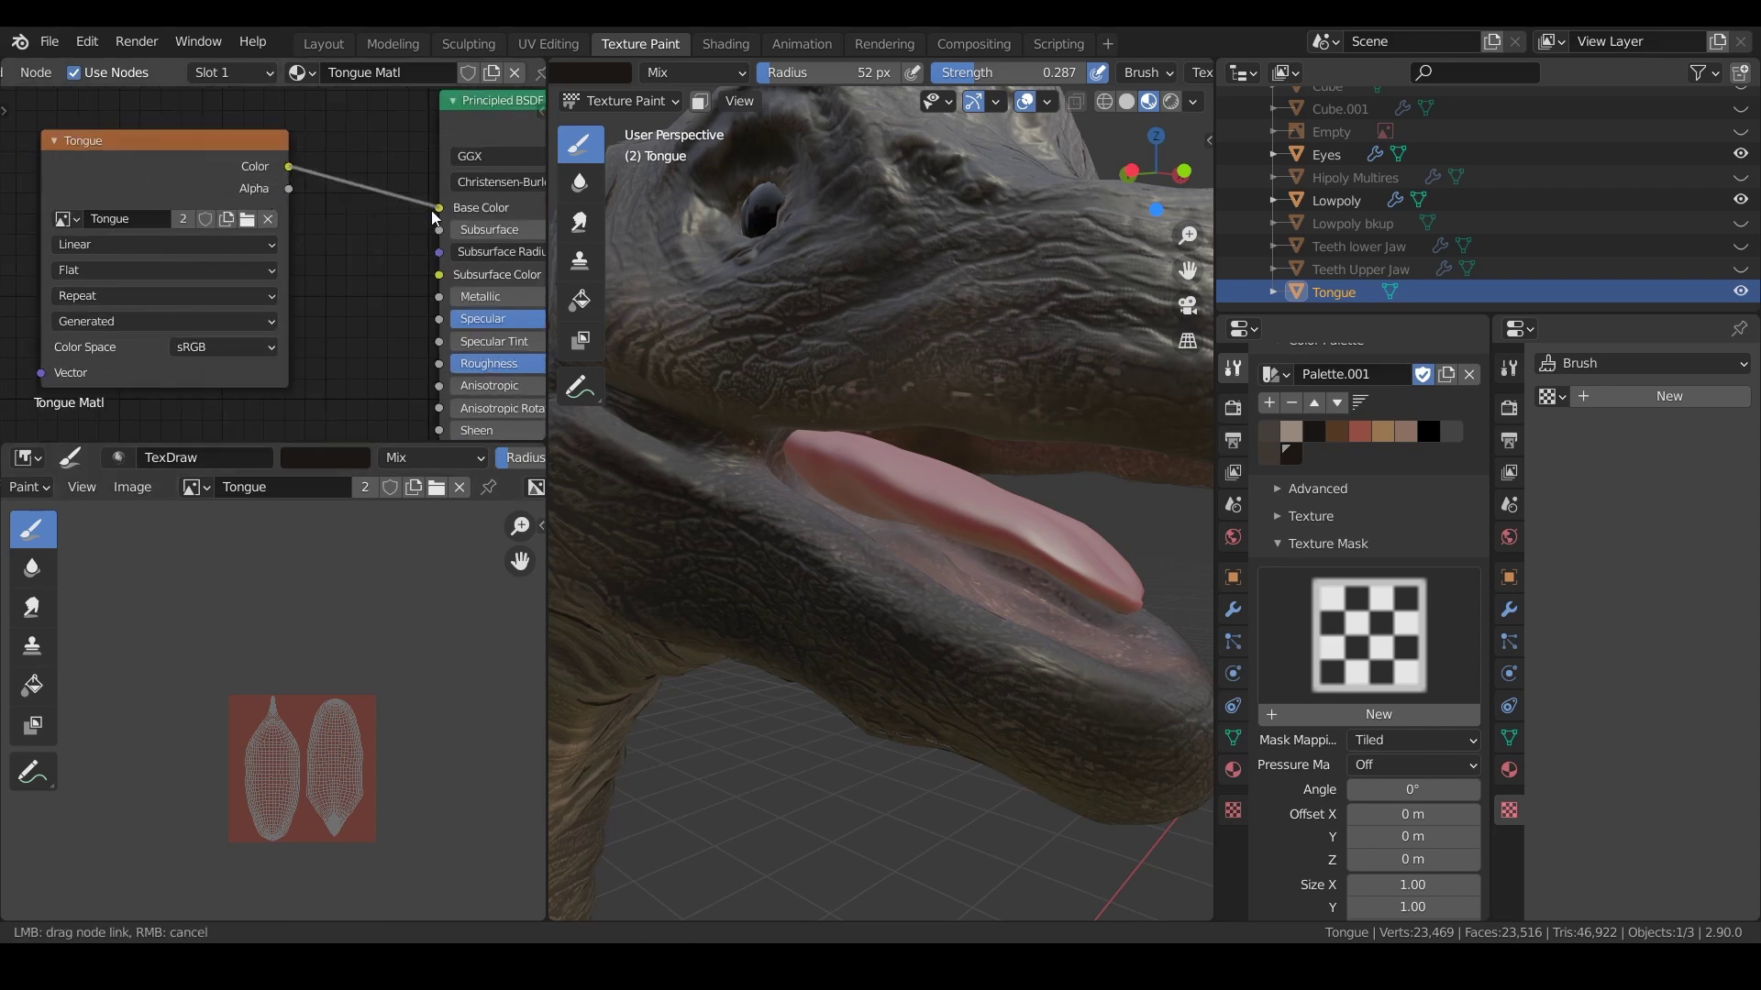
Isolate the tongue in local view and paint a palette color over its surface with the adjusted brush strength
scroll(1036, 594, up, 6)
scroll(1017, 606, down, 4)
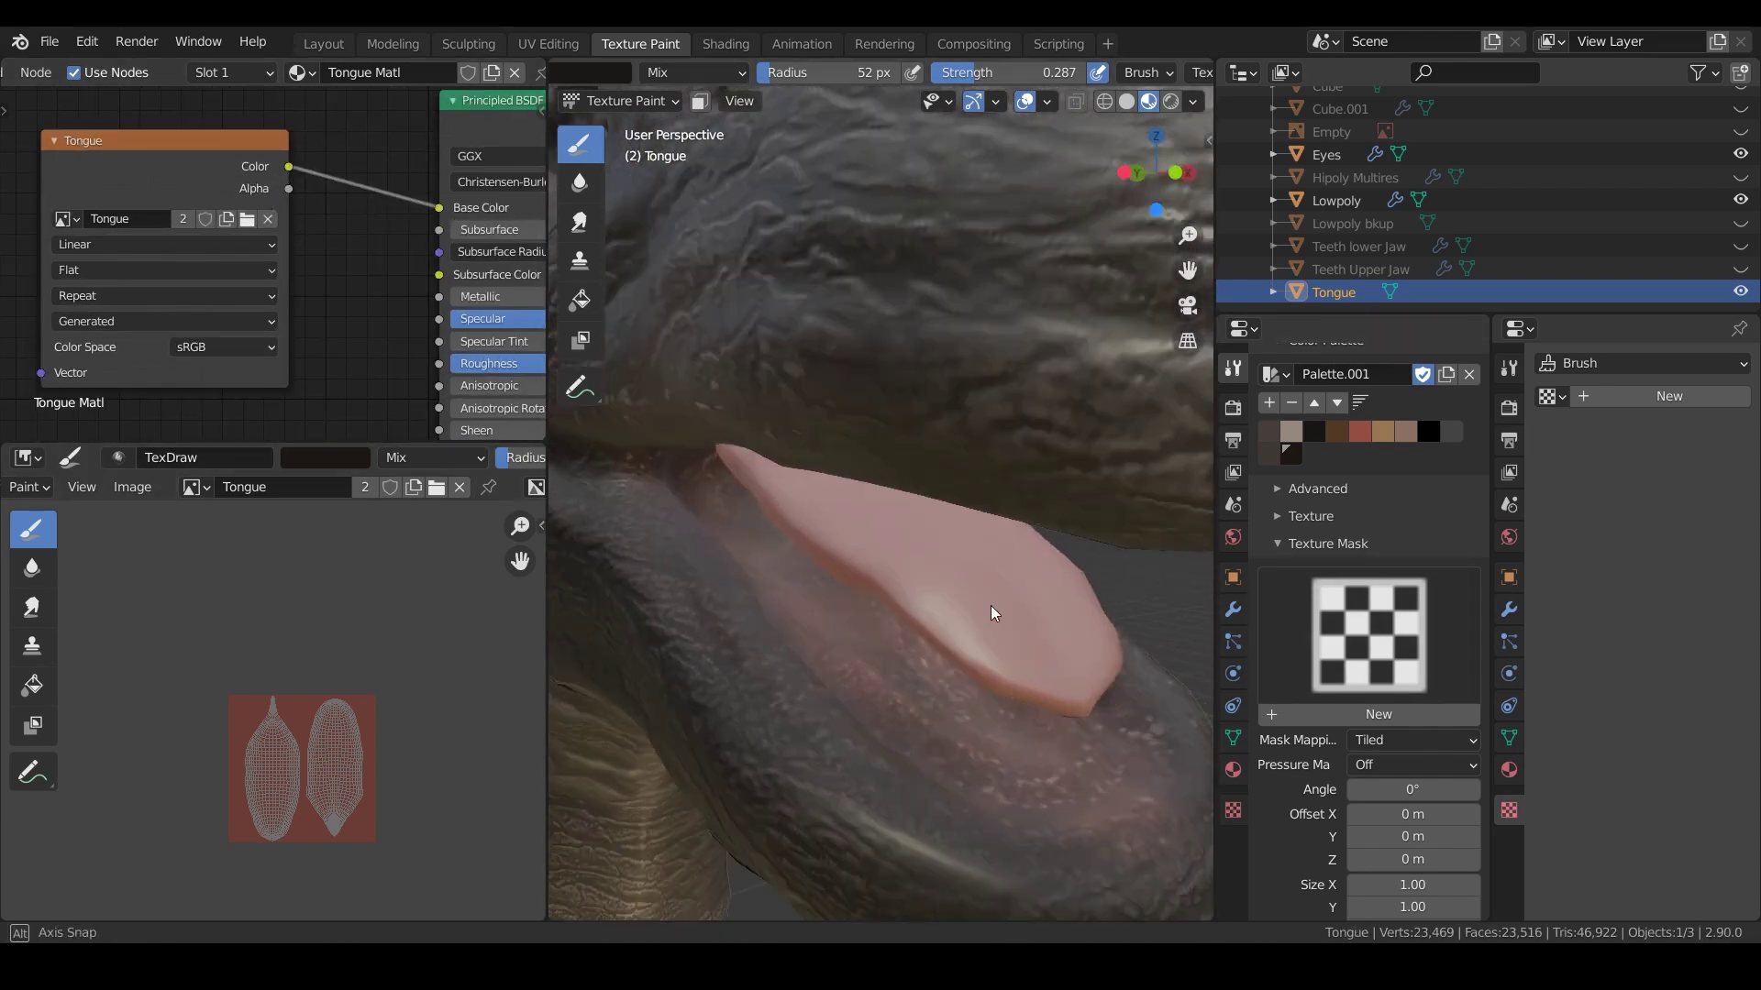
middle_drag(994, 612, 1211, 546)
scroll(1302, 546, up, 8)
scroll(1009, 476, up, 3)
scroll(1320, 440, down, 5)
click(1359, 621)
mouse_move(697, 412)
middle_down()
mouse_move(907, 395)
mouse_move(757, 493)
mouse_move(814, 444)
mouse_move(1018, 406)
mouse_move(1012, 475)
mouse_move(871, 513)
middle_up()
click(1314, 621)
key(shift+f)
key(KP_Divide)
click(1359, 622)
drag(825, 220, 798, 422)
Paint further palette tones on the tongue with the brush strength at 0.380, and switch to the Mask brush
click(1347, 459)
scroll(1347, 460, down, 7)
scroll(1347, 460, up, 2)
drag(826, 247, 834, 339)
mouse_move(835, 339)
middle_down()
mouse_move(873, 718)
mouse_move(1045, 642)
middle_up()
click(1310, 625)
key(shift+f)
click(1097, 363)
mouse_move(1097, 363)
middle_down()
mouse_move(1100, 467)
mouse_move(1190, 653)
middle_up()
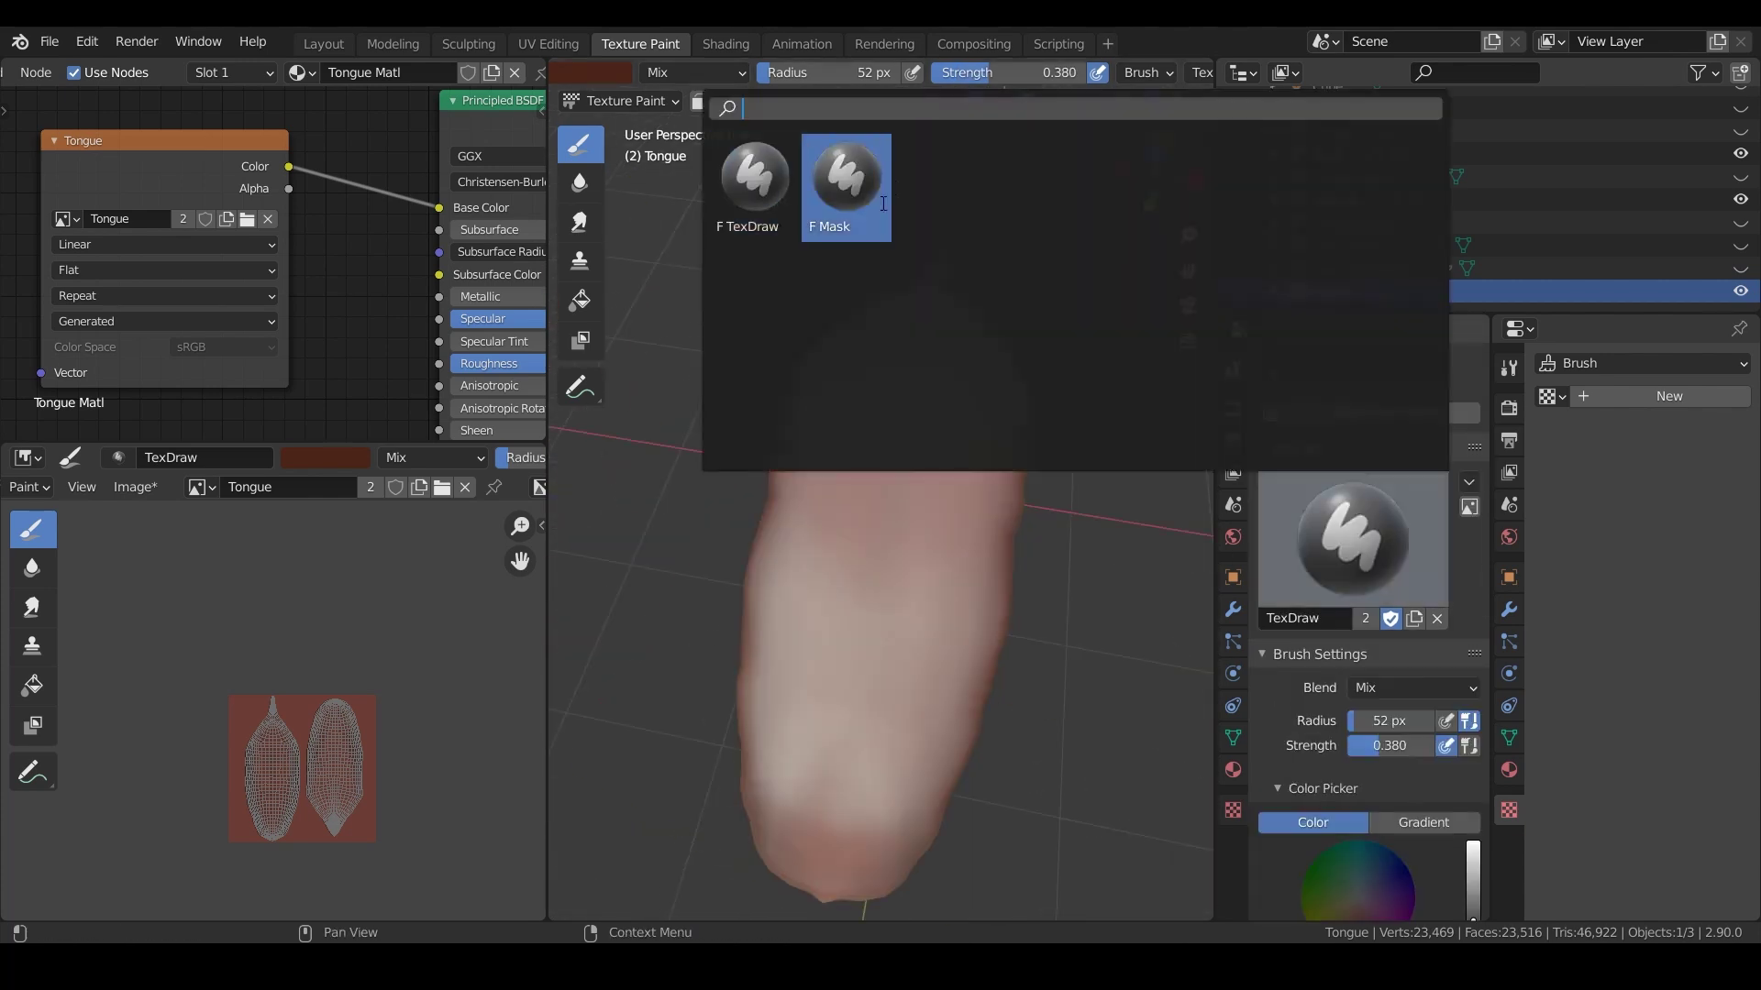
click(853, 184)
mouse_move(972, 597)
middle_down()
mouse_move(982, 443)
mouse_move(1119, 617)
mouse_move(1030, 507)
mouse_move(998, 586)
mouse_move(943, 444)
mouse_move(857, 393)
middle_up()
Save the project, bring the whole model back from local view, and save the tongue image as Tongue.png
key(ctrl+s)
key(KP_Divide)
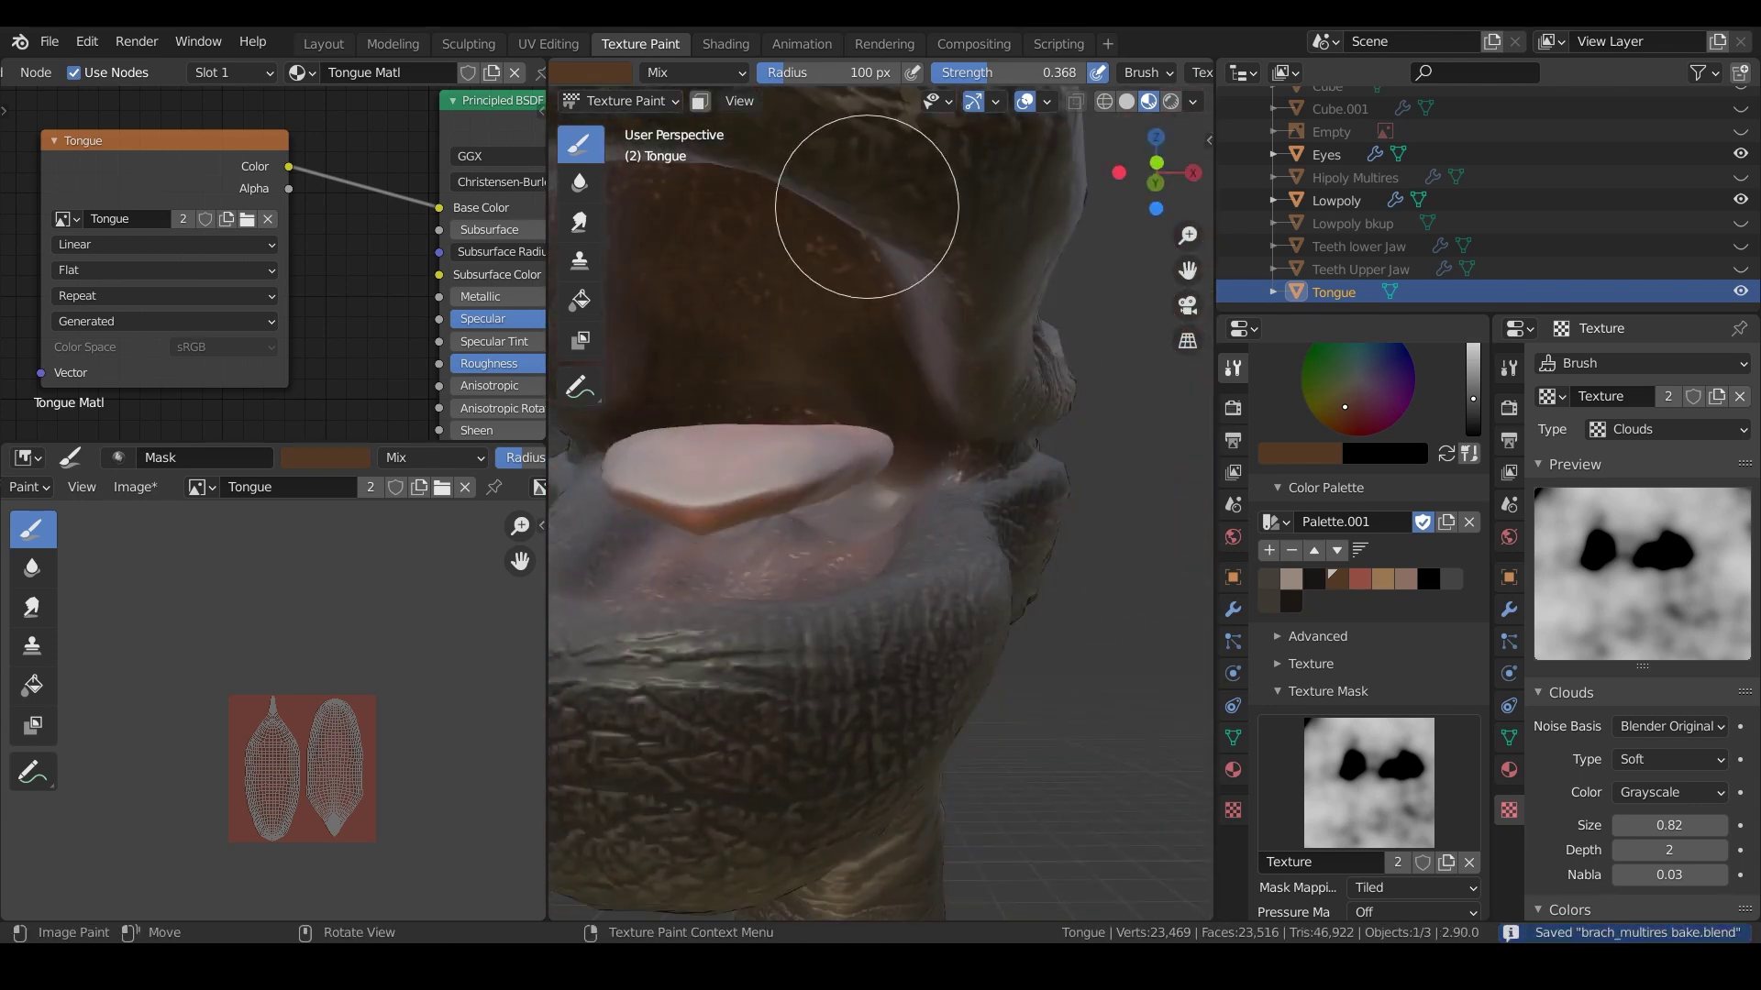
click(135, 487)
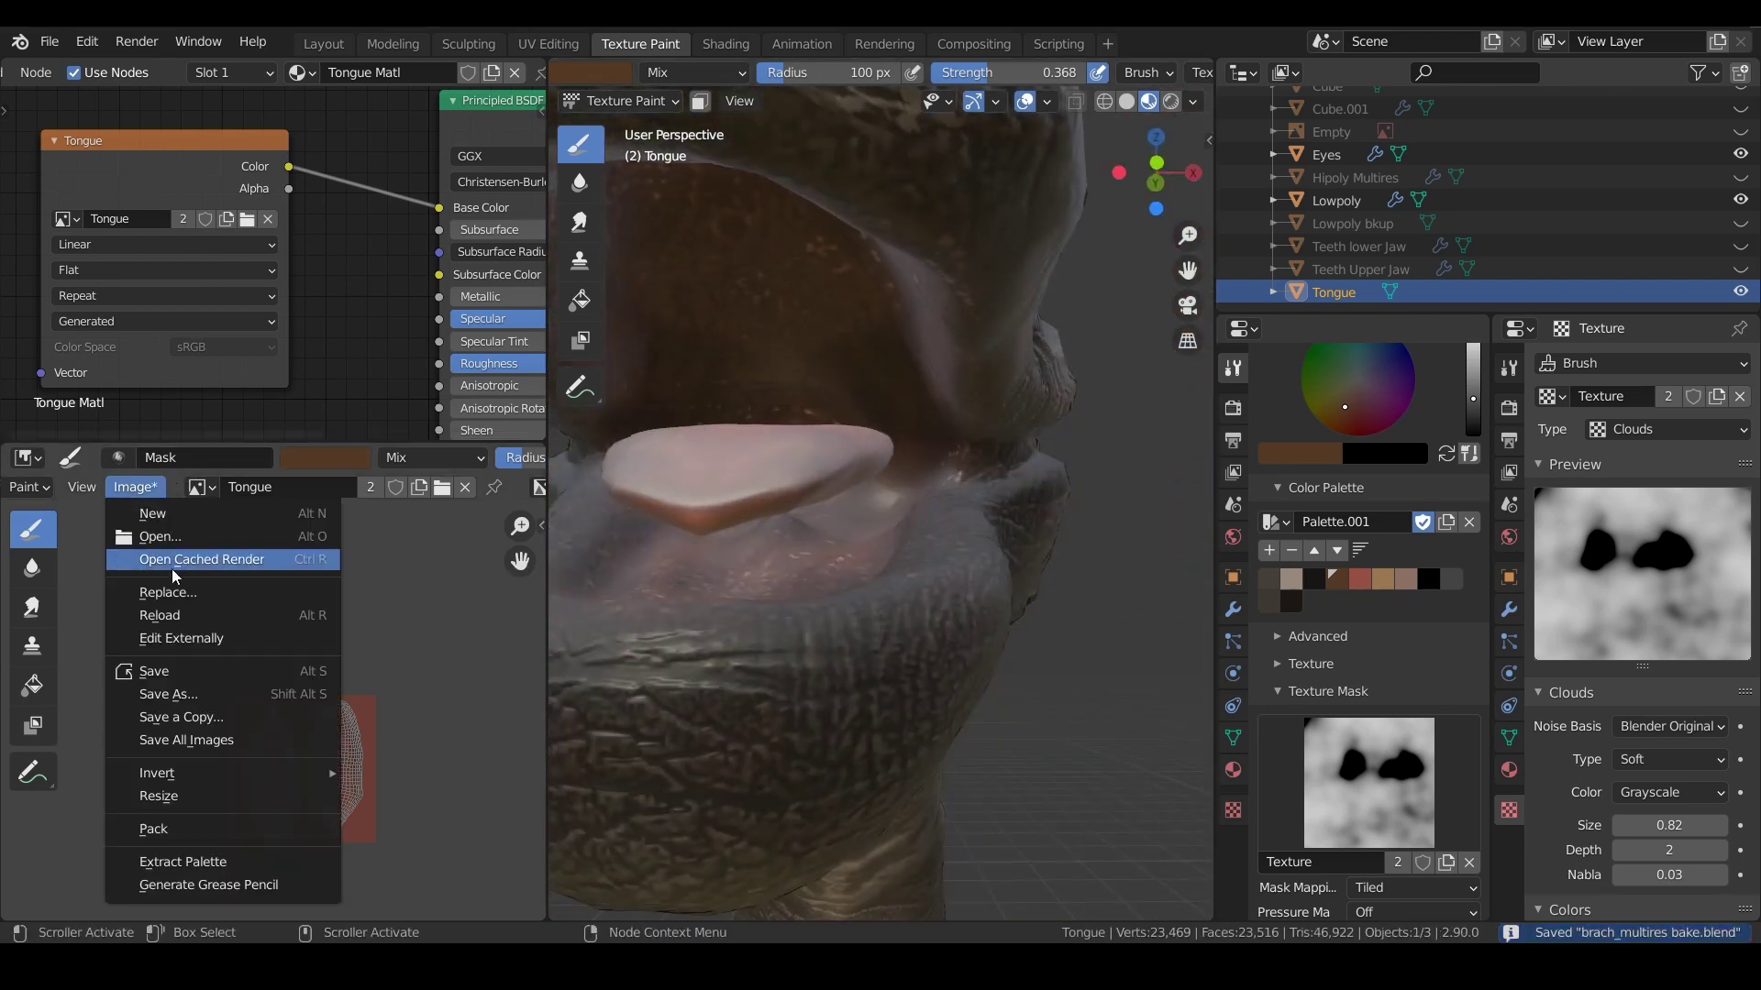
click(174, 694)
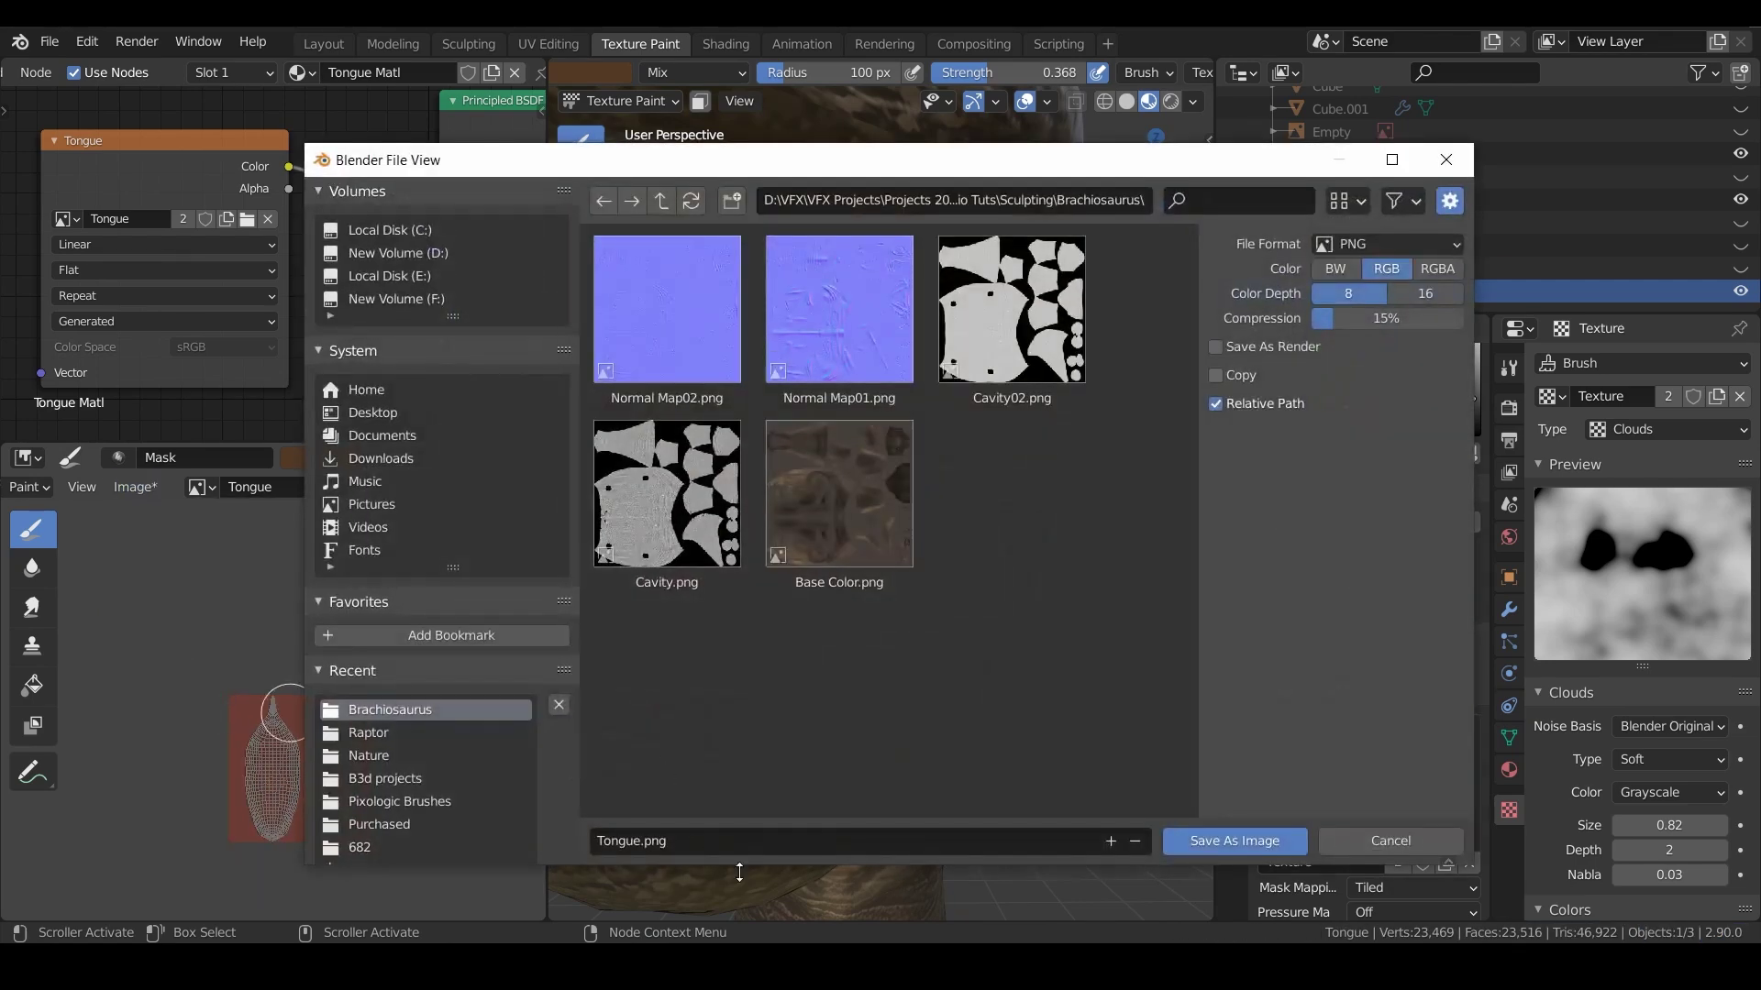
click(1281, 842)
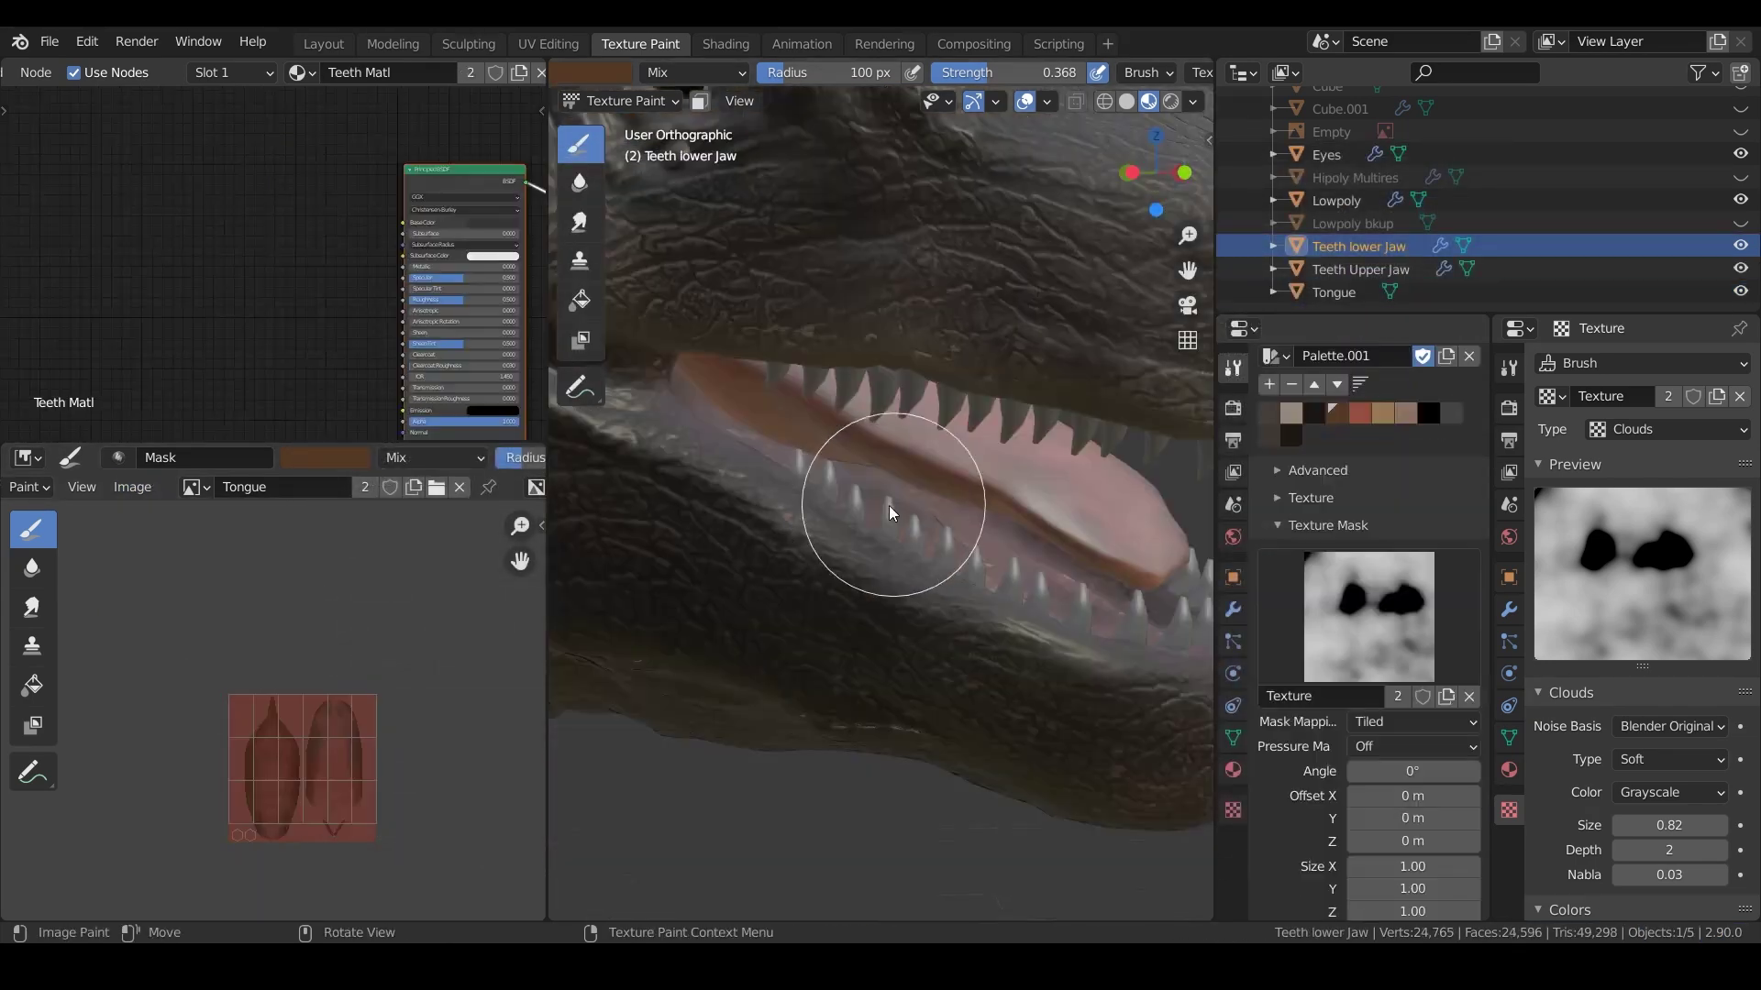
Frame the lower jaw teeth from the front and isolate them in local view
middle_drag(889, 504, 901, 593)
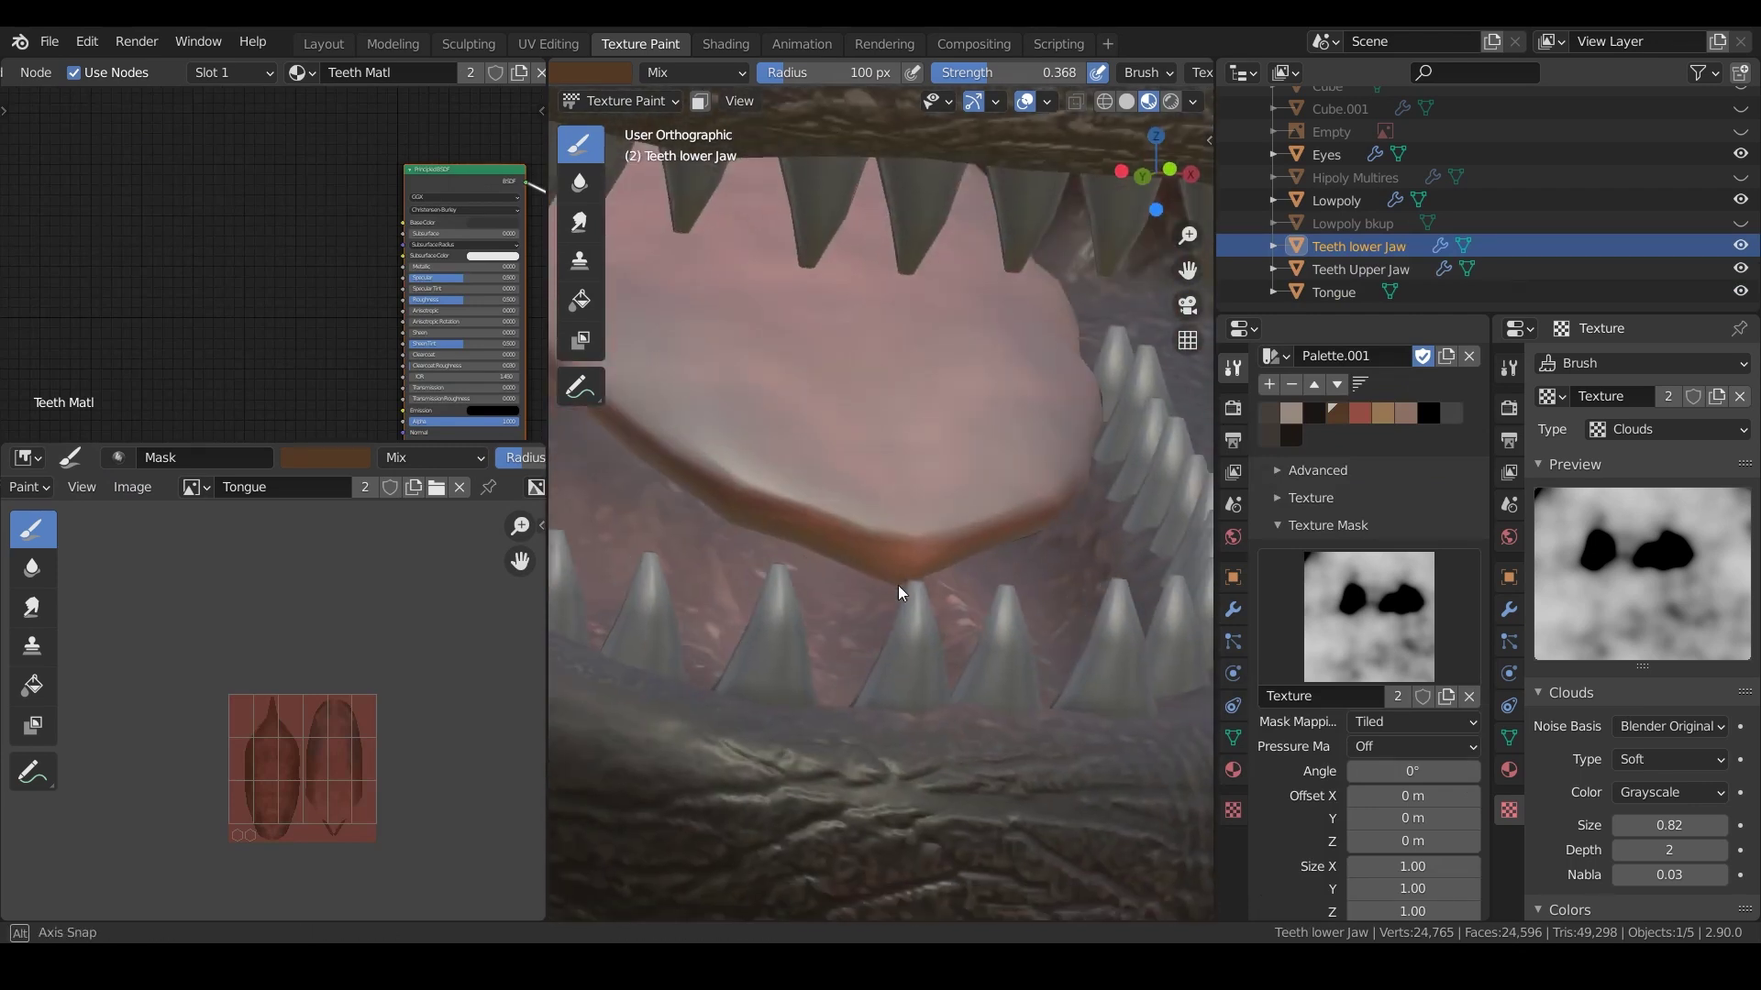
shift+middle_drag(915, 673, 933, 525)
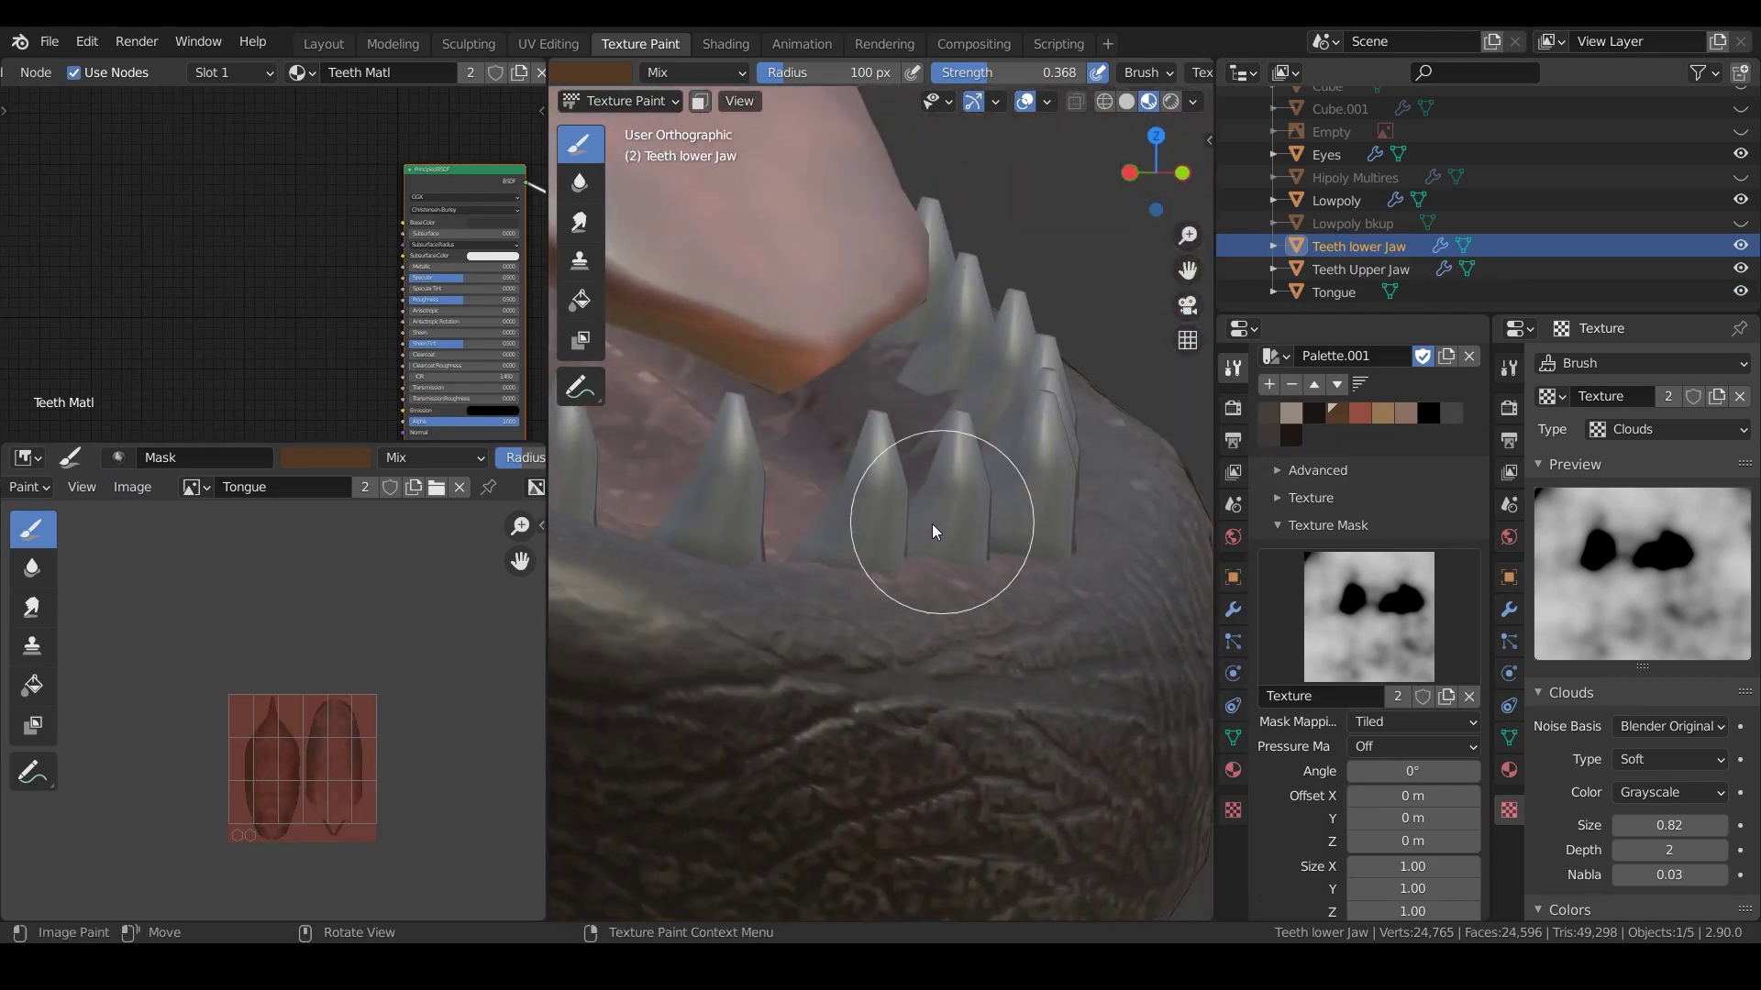
key(KP_5)
key(KP_5)
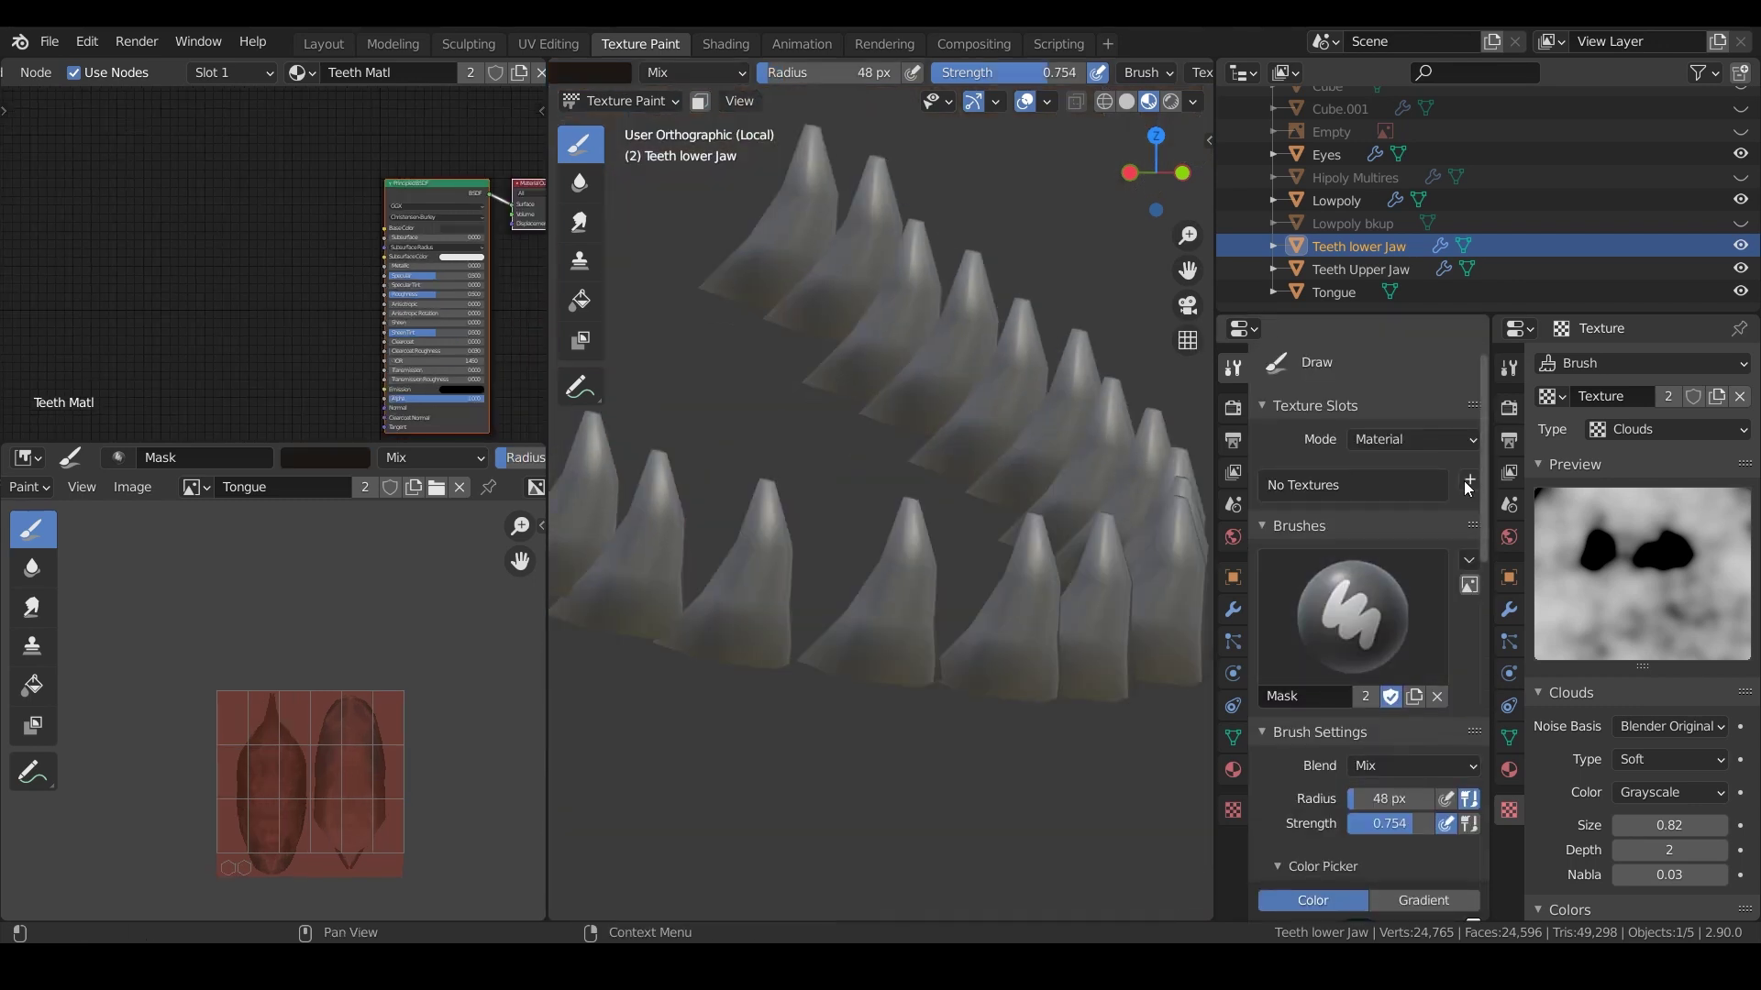
Add a 512 px Base Color paint slot to the lower jaw teeth, dark grey with value 0.191 and no alpha
click(1469, 479)
click(1526, 506)
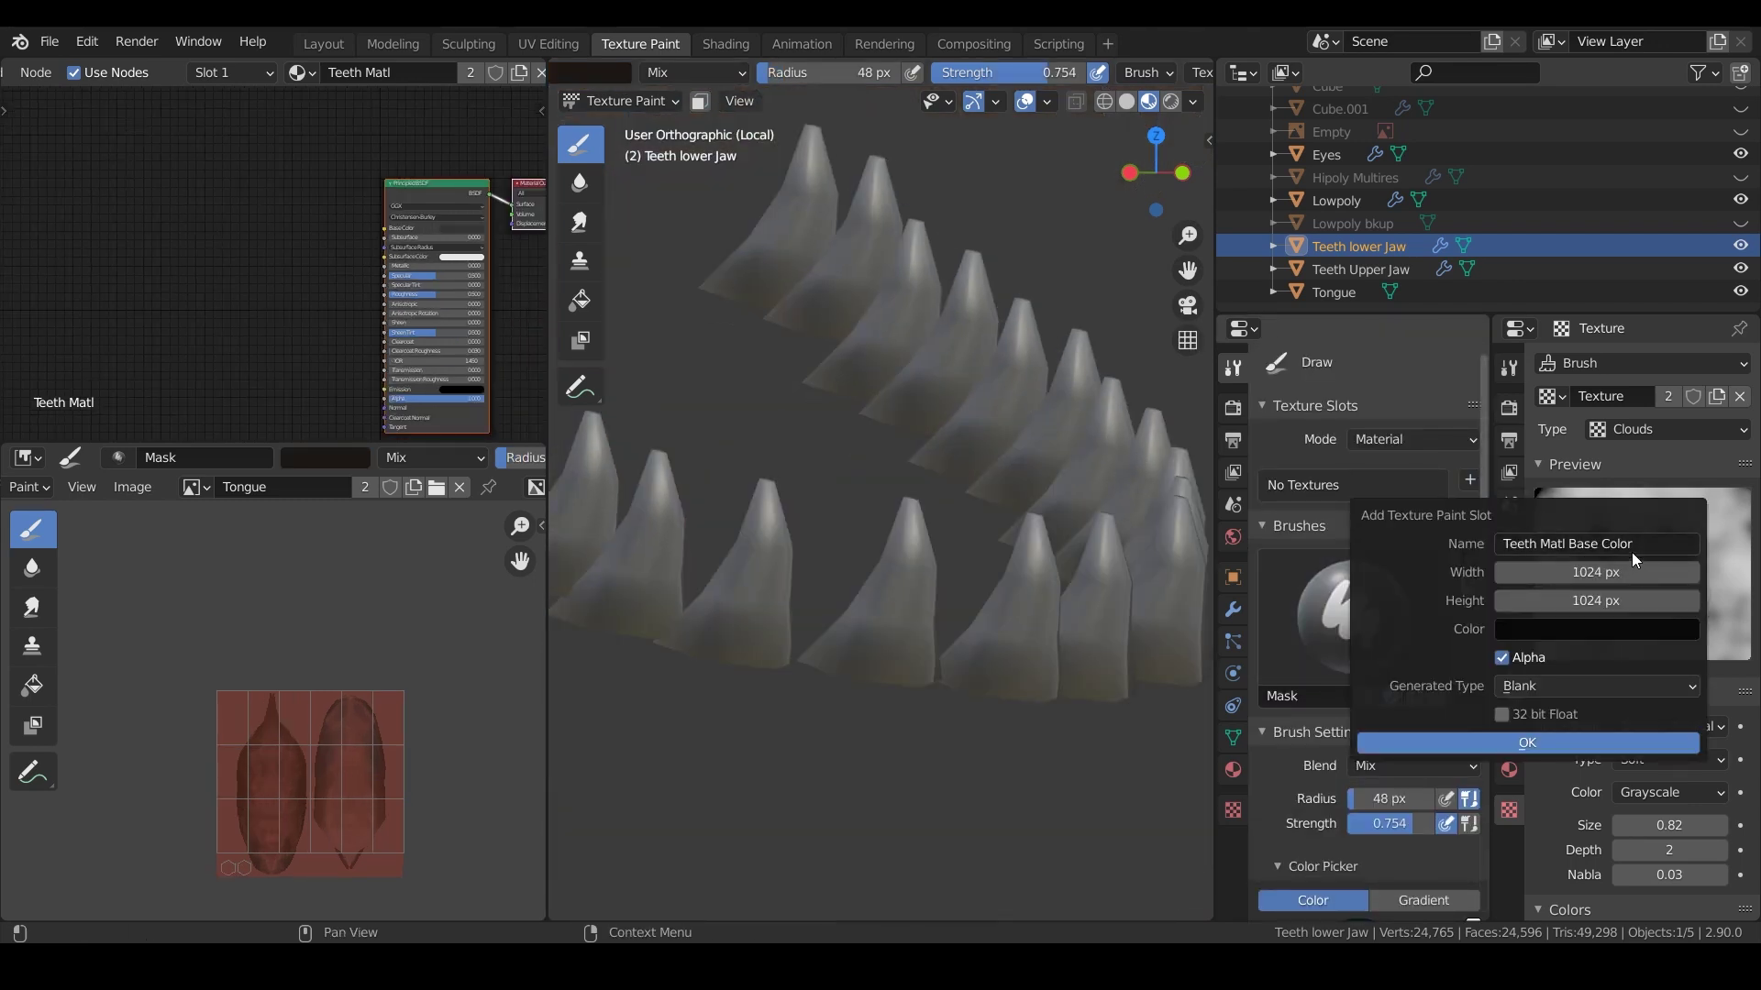
click(1598, 569)
text(512)
click(1603, 602)
text(5)
click(1537, 633)
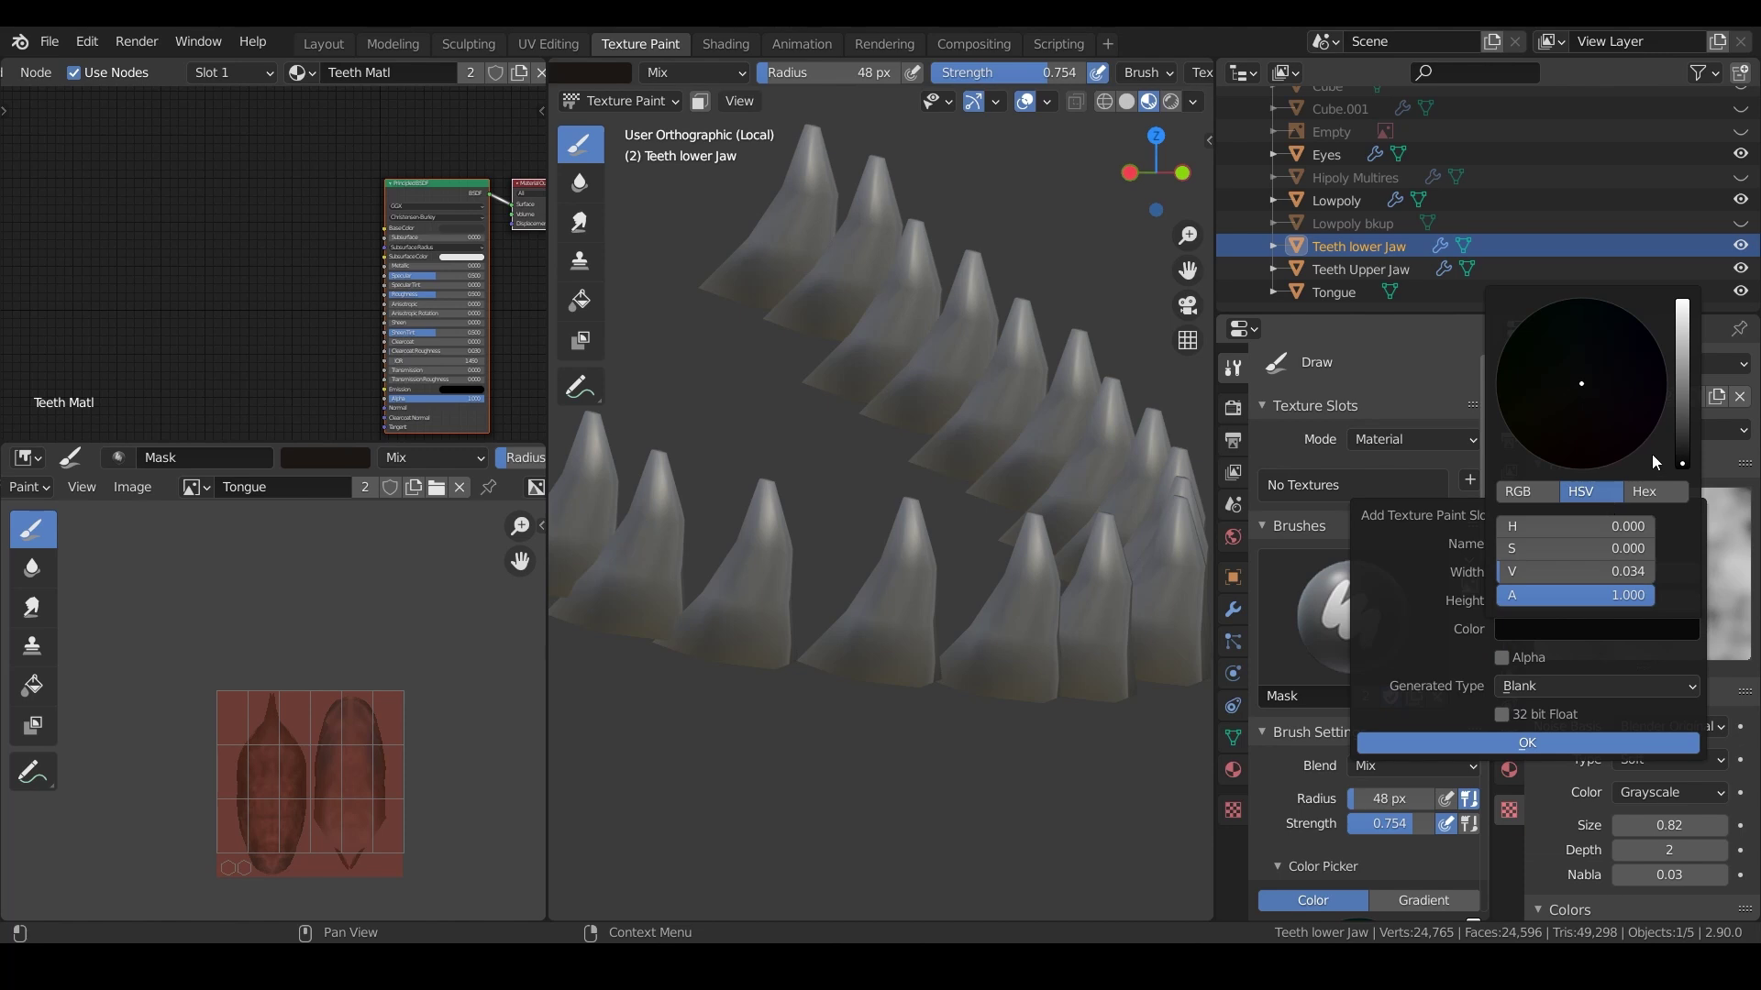
drag(1683, 463, 1686, 445)
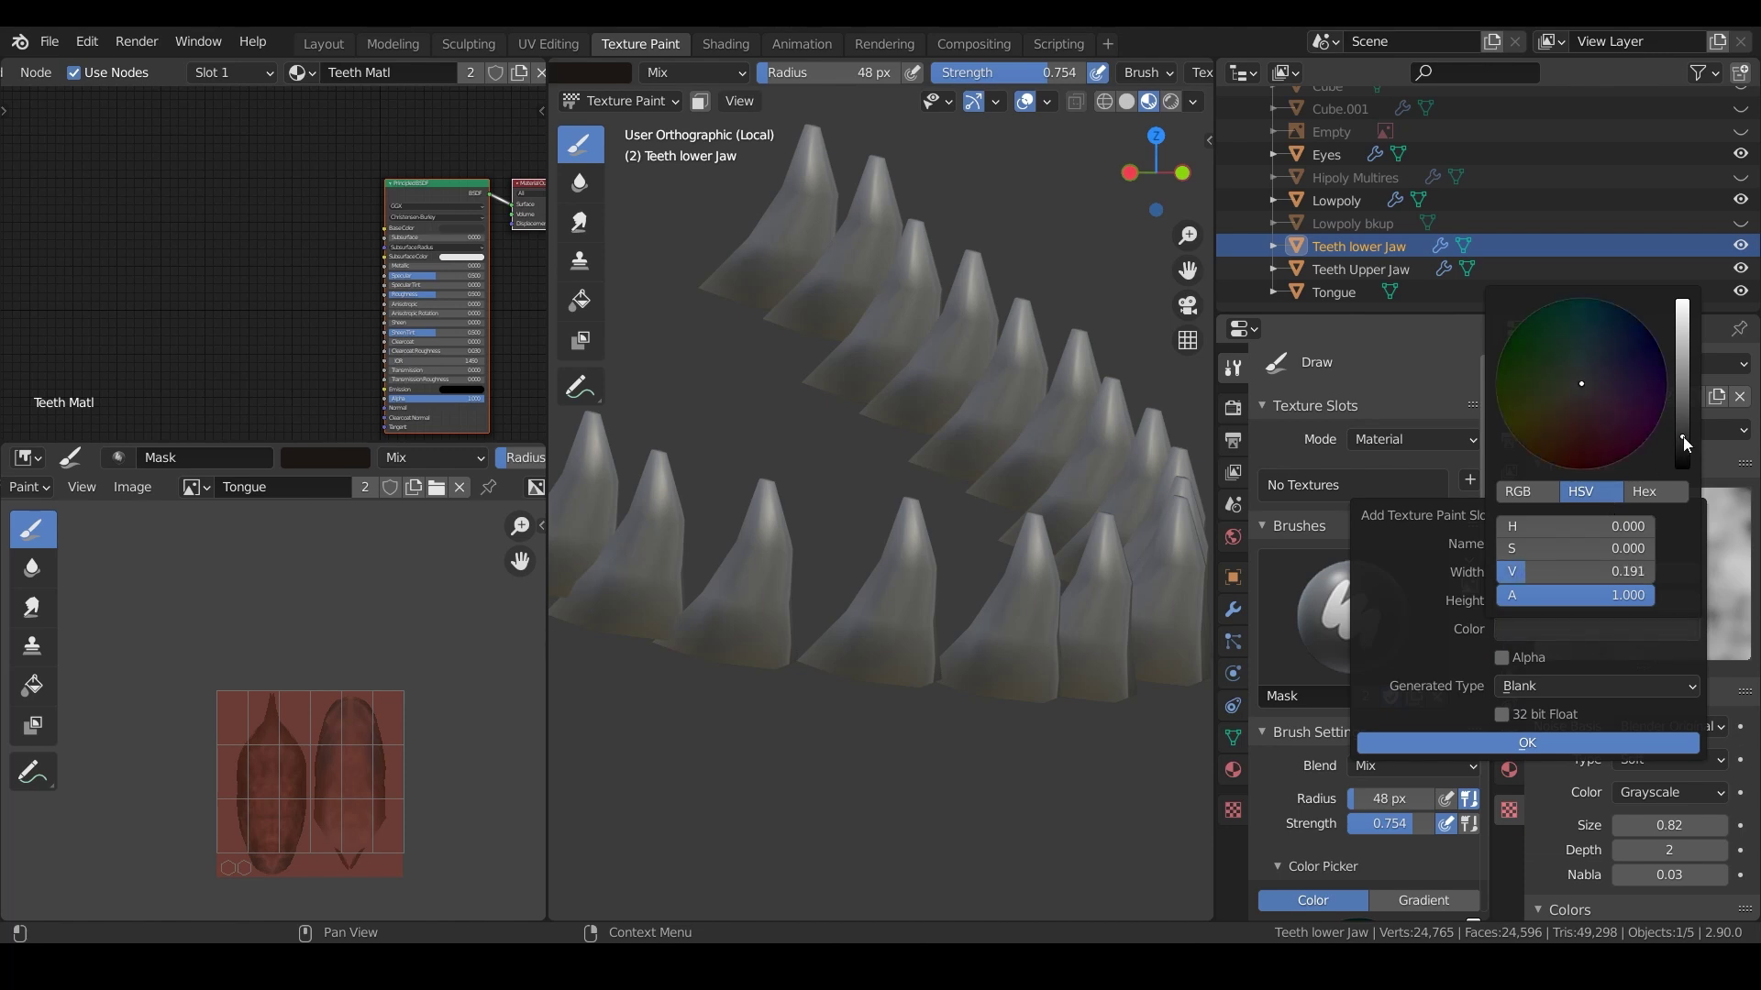
click(1605, 739)
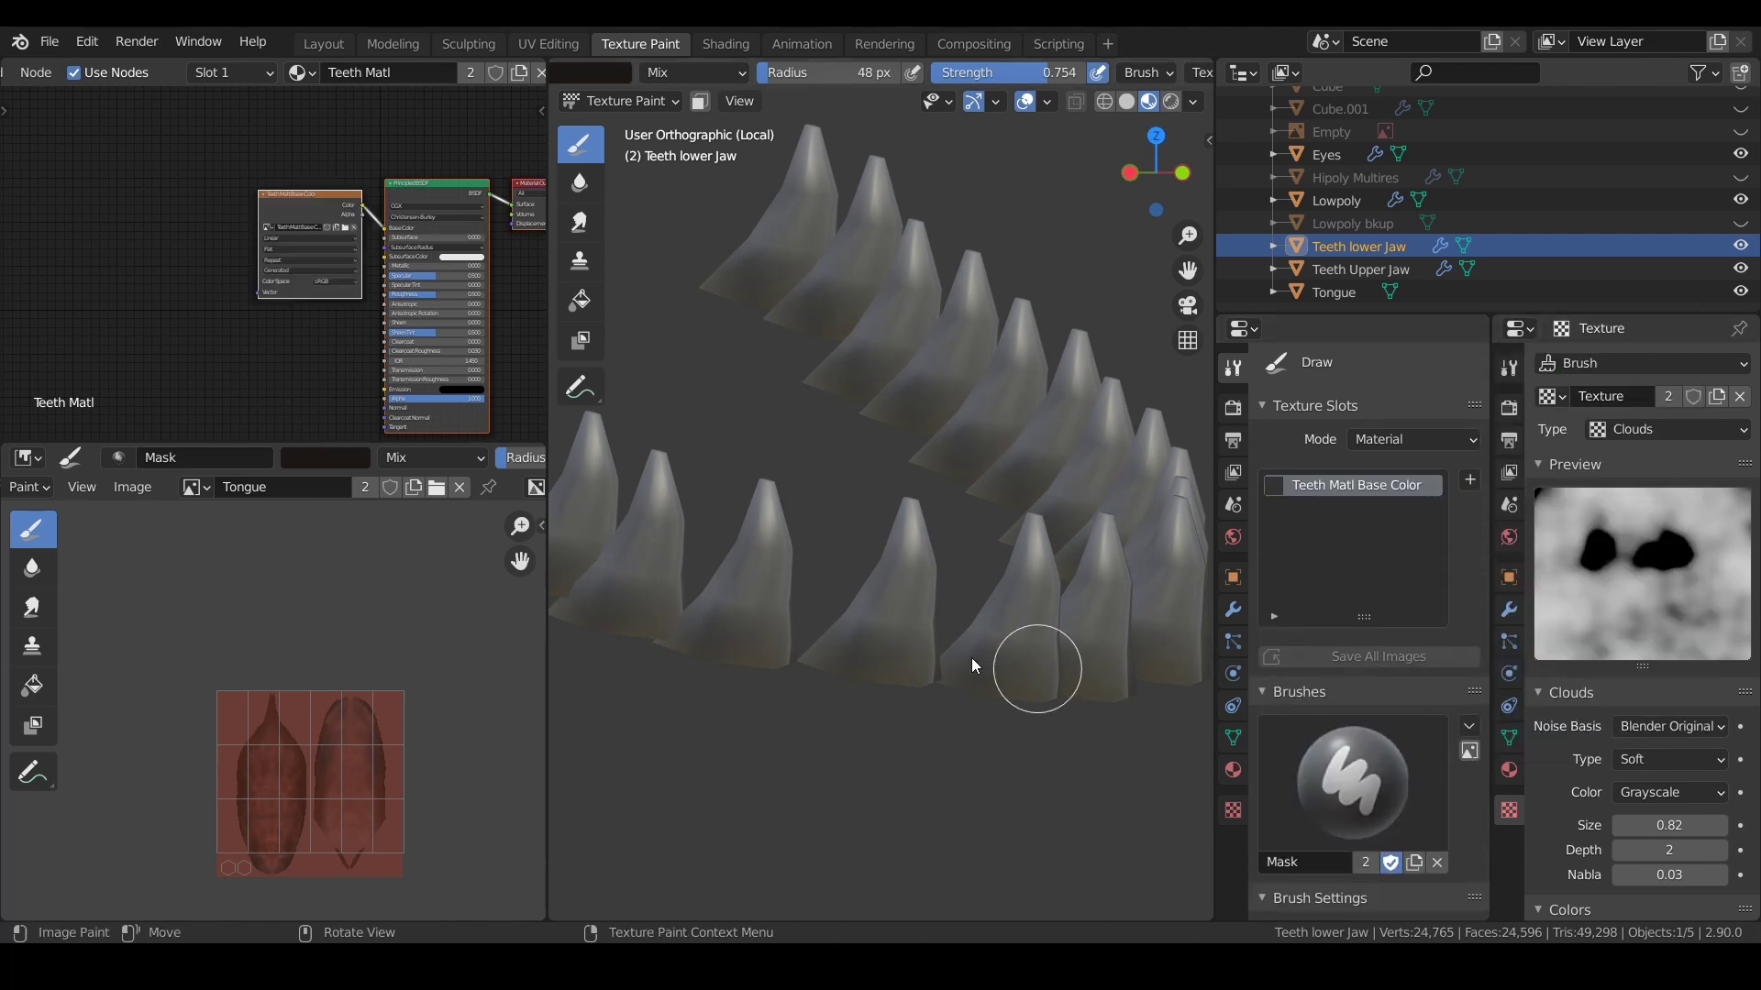
Display the Teeth Matl Base Color image in the image editor
scroll(256, 277, up, 3)
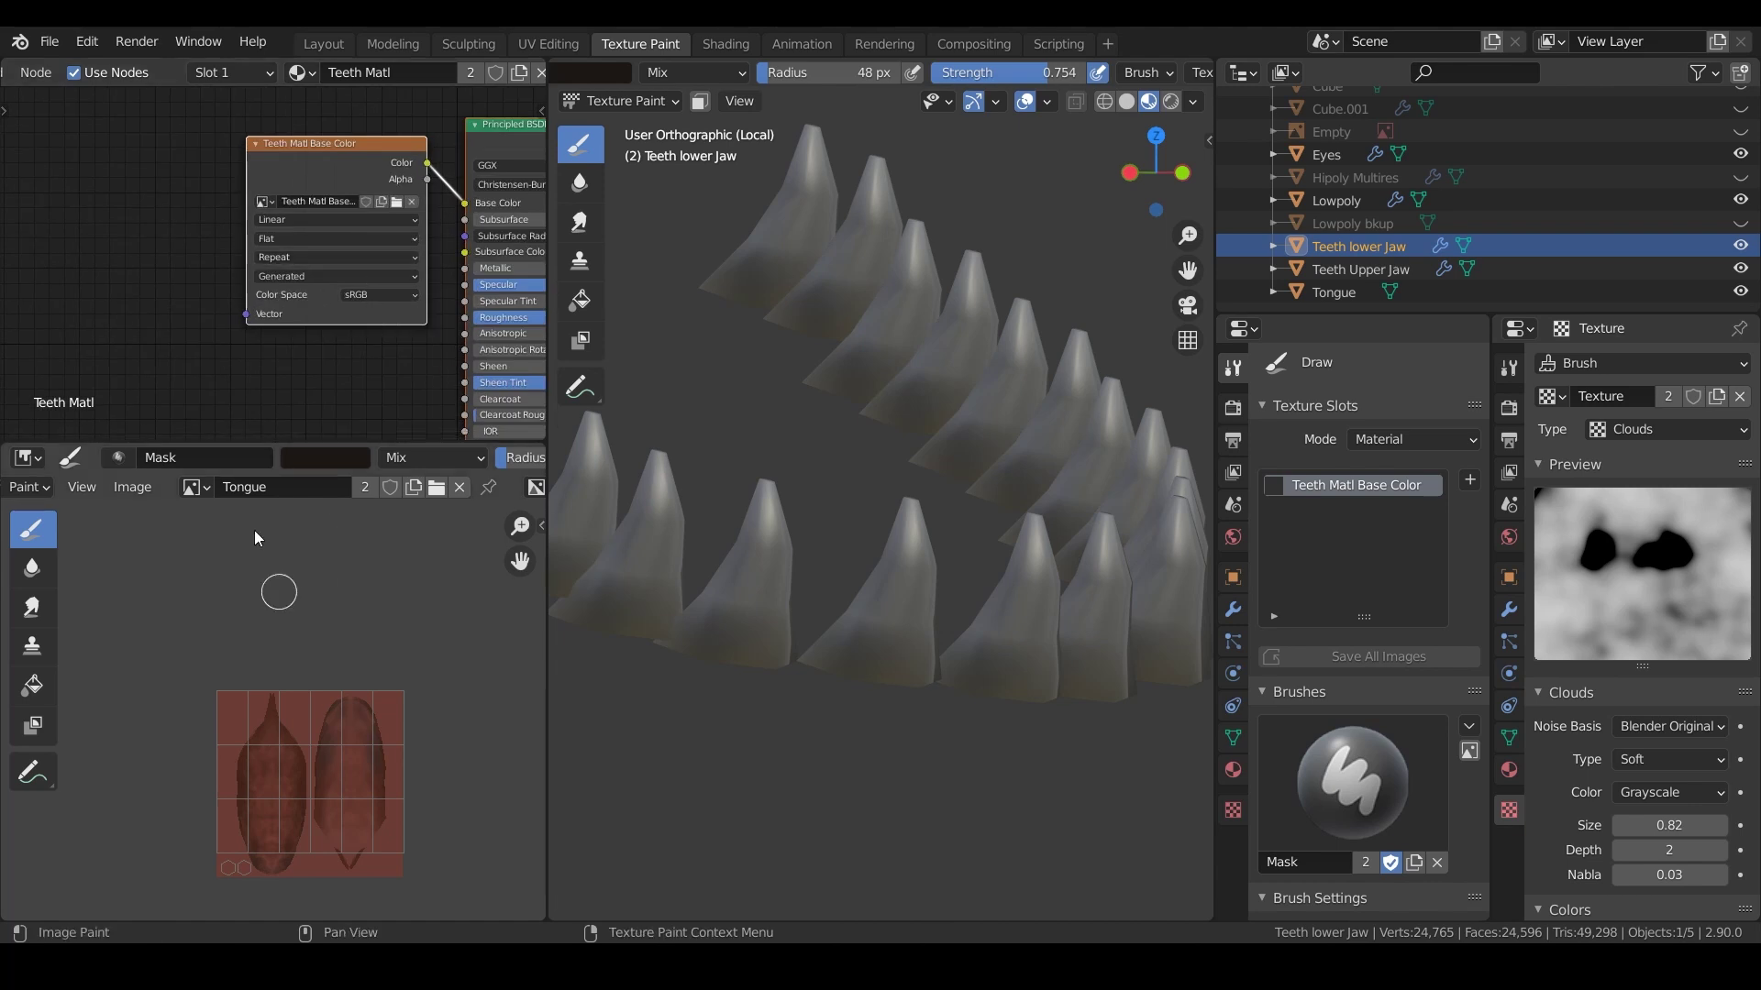
click(195, 486)
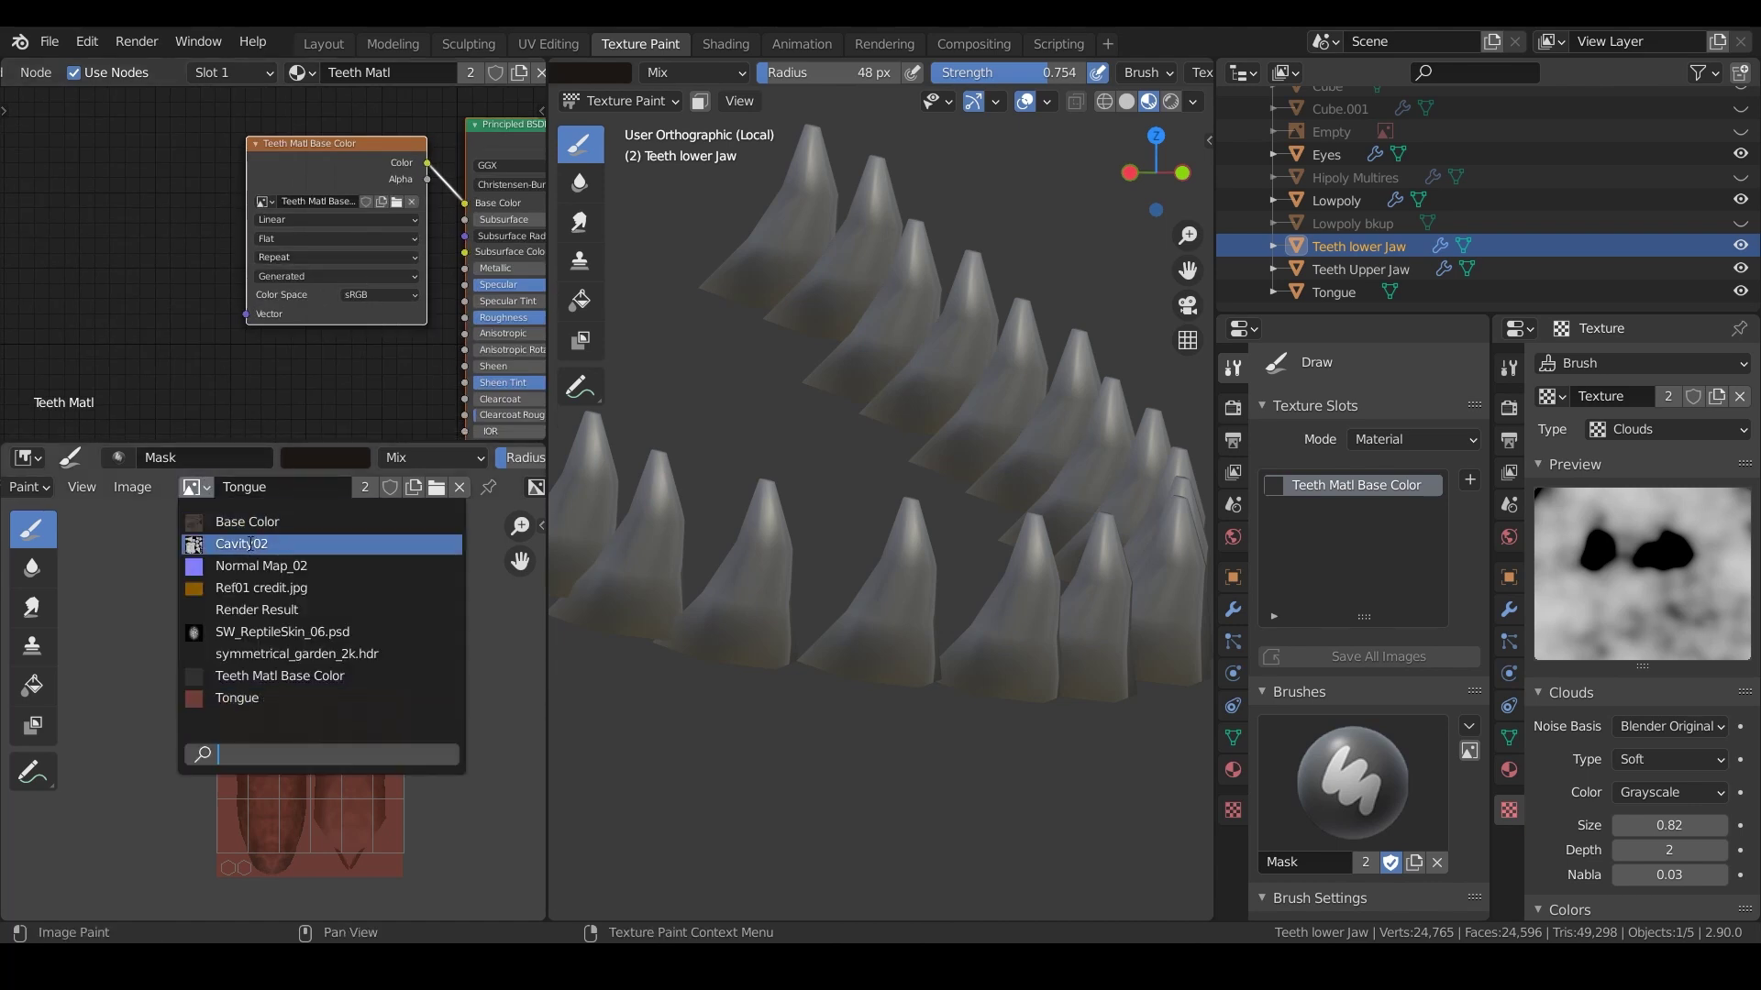
click(279, 676)
Enlarge the Mask brush to 89 px and paint dark tones over the lower jaw teeth
middle_drag(956, 642, 916, 647)
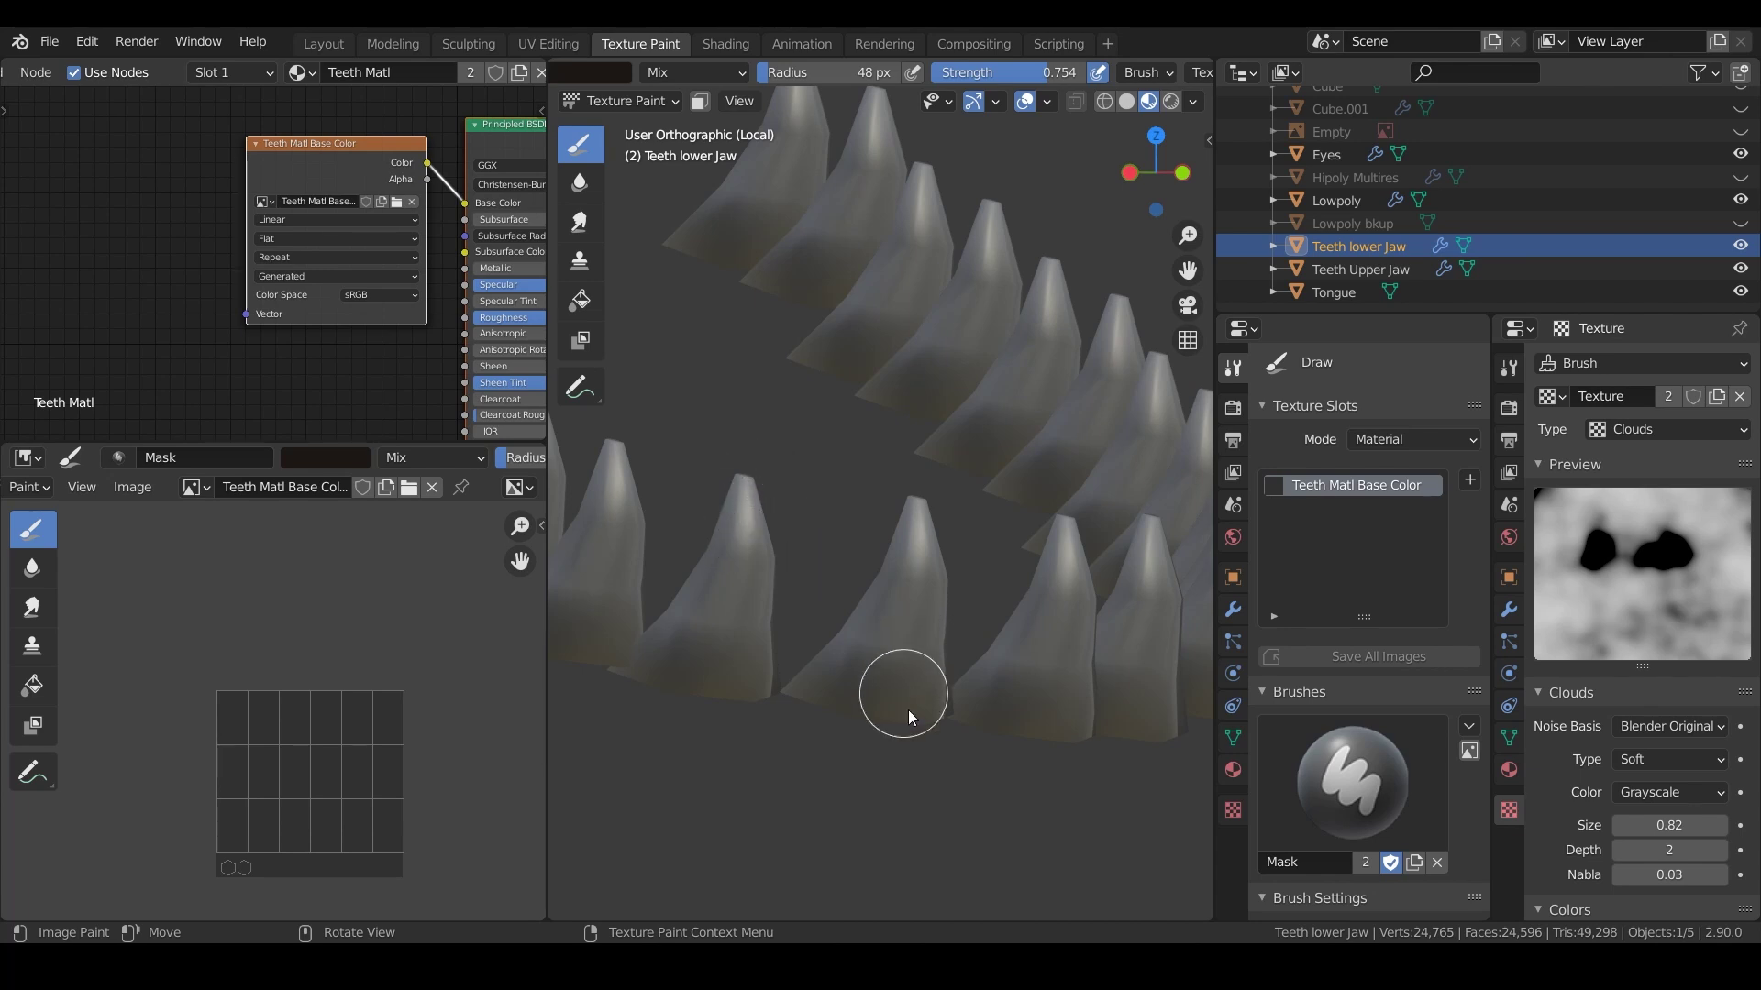
key(f)
click(906, 641)
drag(906, 641, 871, 647)
mouse_move(871, 647)
middle_down()
mouse_move(873, 668)
mouse_move(772, 619)
mouse_move(739, 382)
middle_up()
drag(740, 382, 959, 220)
mouse_move(959, 220)
middle_down()
mouse_move(944, 479)
mouse_move(953, 294)
middle_up()
Enable the viewport display of the lower jaw teeth's Subdivision modifier and return from local view to the full model
click(1232, 608)
click(1371, 404)
middle_drag(826, 551, 977, 466)
scroll(953, 513, down, 7)
middle_drag(935, 541, 946, 471)
key(slash)
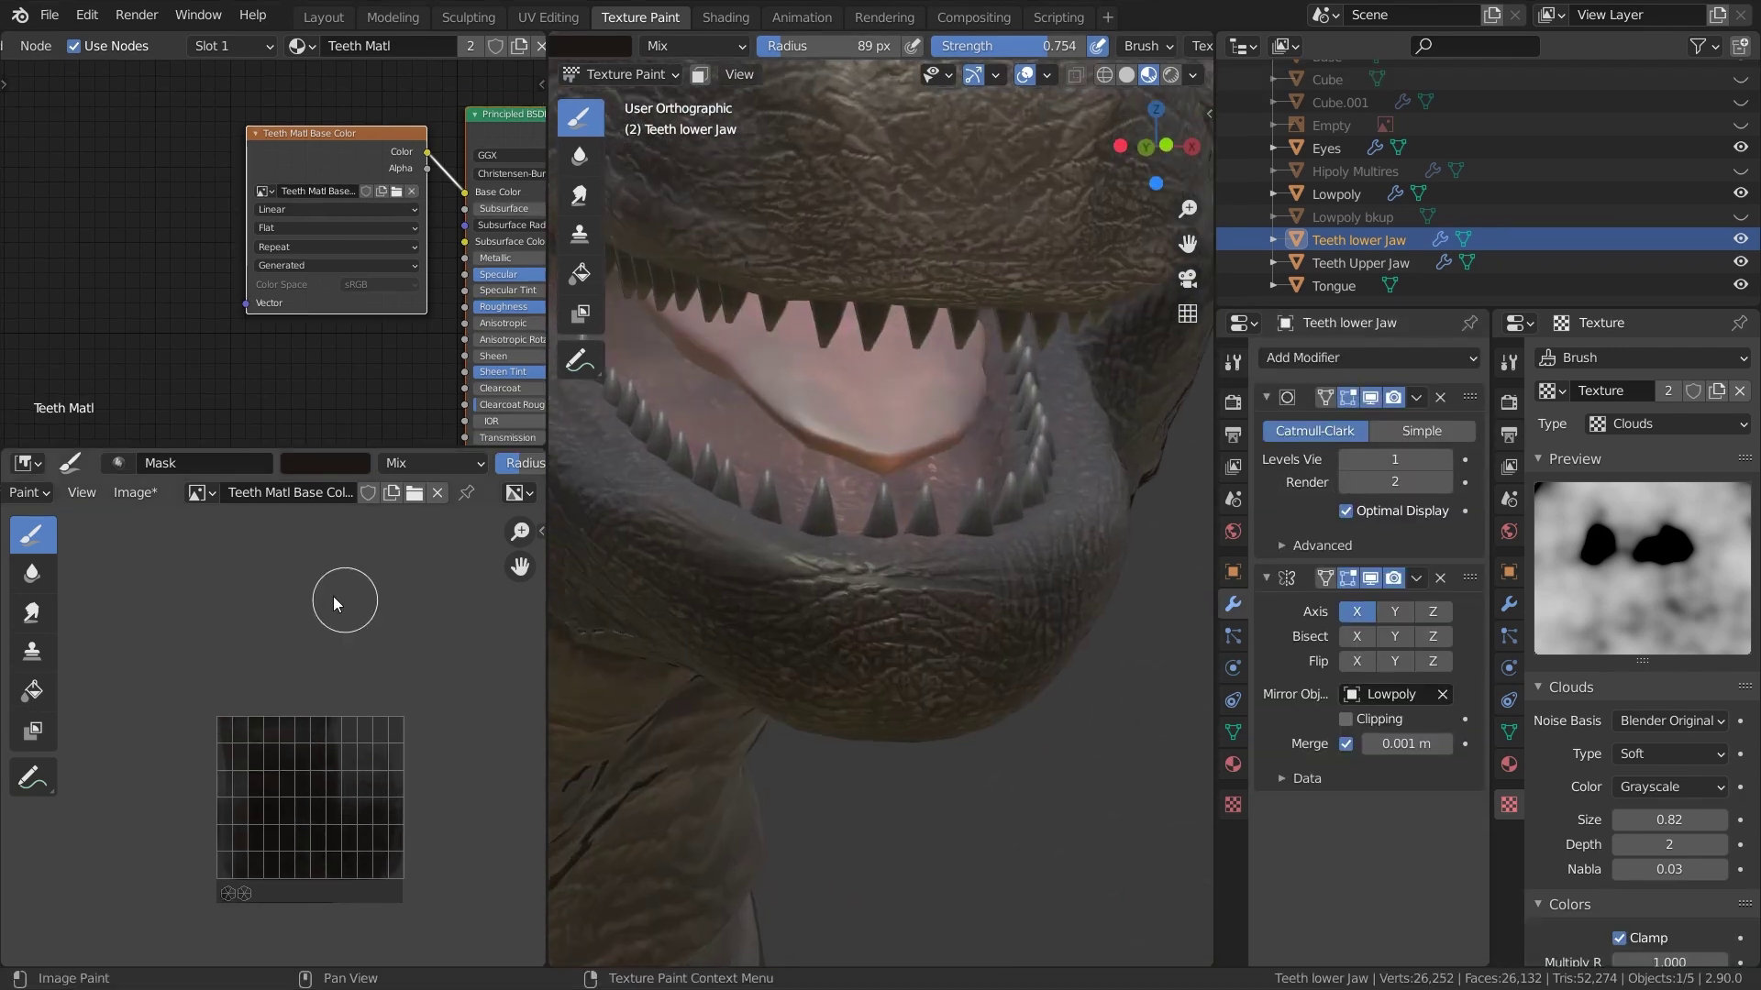
Save the teeth base color image as a PNG file named Teeth
click(133, 492)
click(220, 701)
click(750, 850)
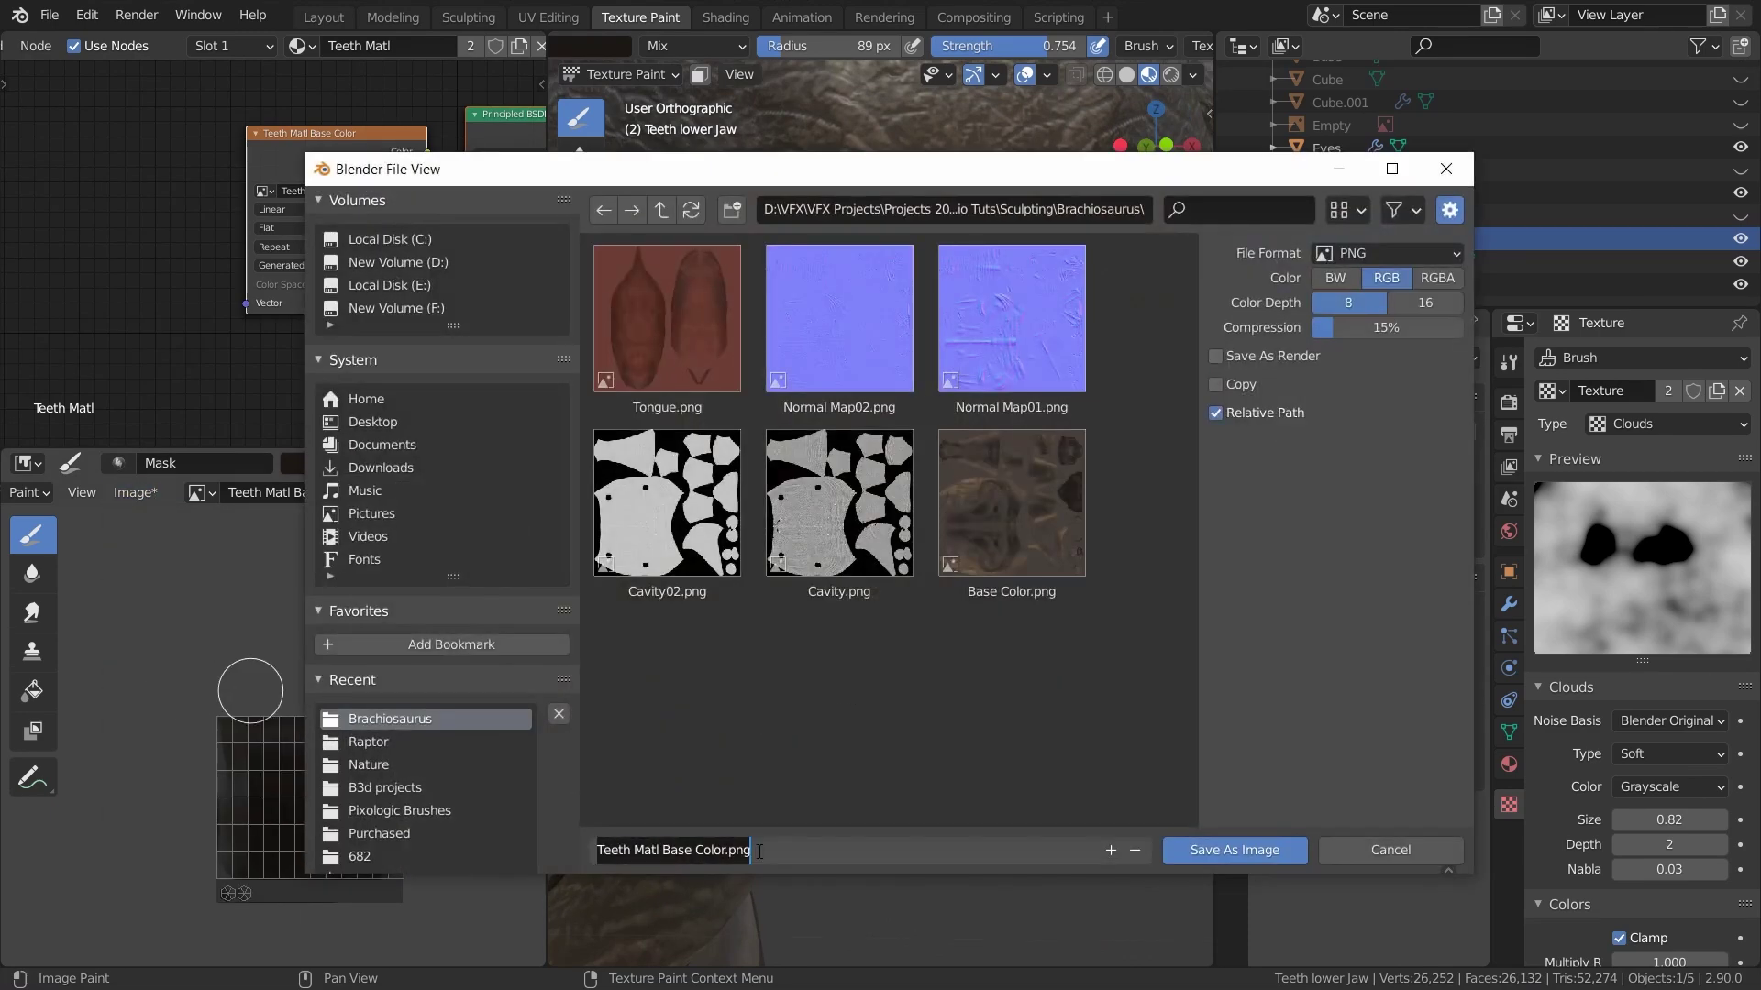
drag(724, 850, 663, 853)
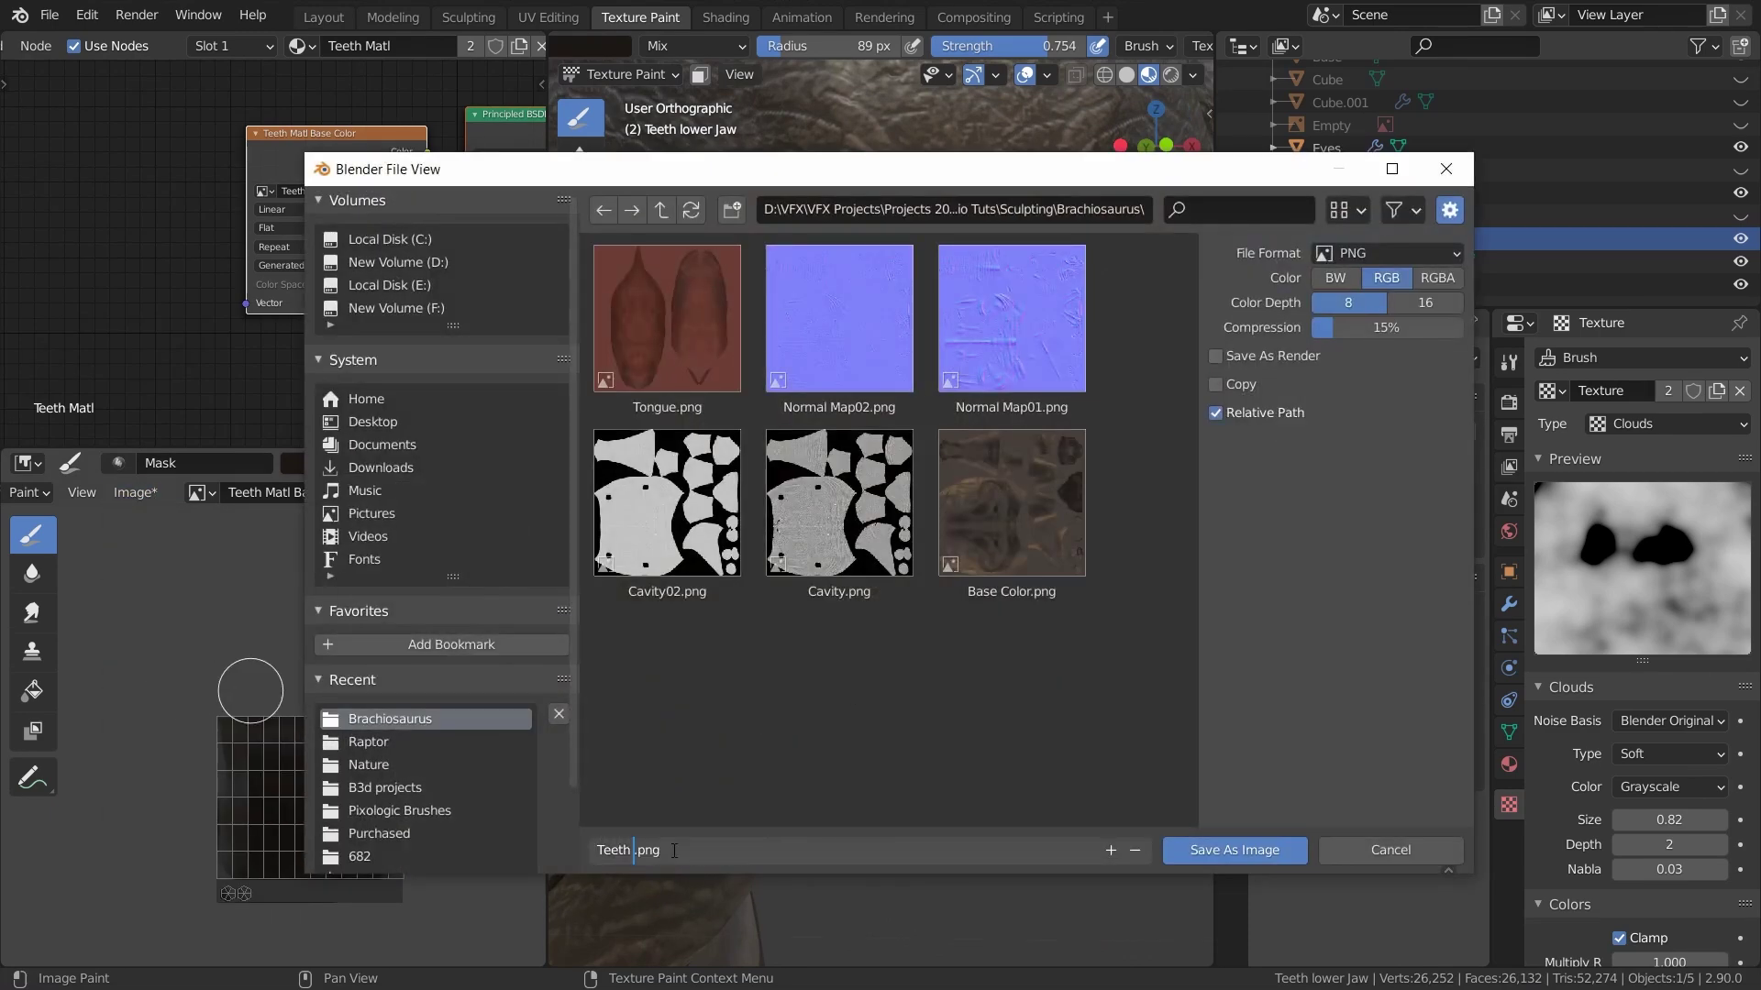
text(Teeth)
click(1234, 850)
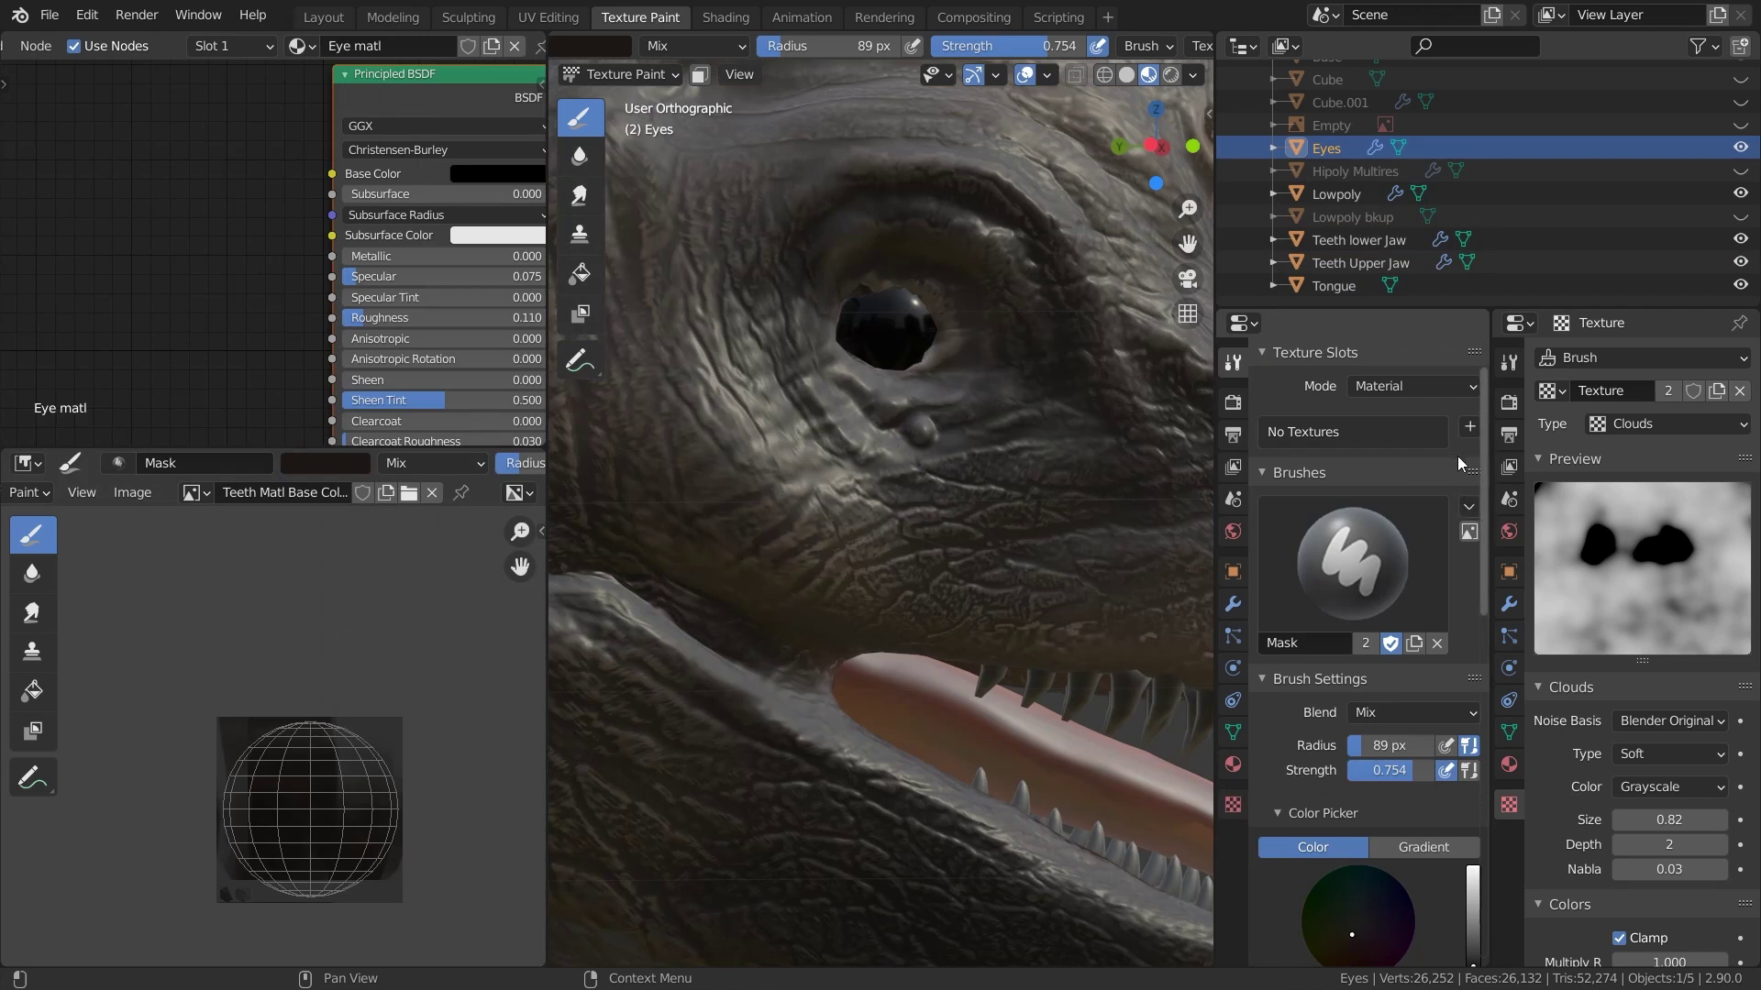
Add a Base Color texture paint slot named Eye to the eye material, filled with dark brown (H 0.101, S 0.765, V 0.292)
click(1470, 428)
click(1505, 451)
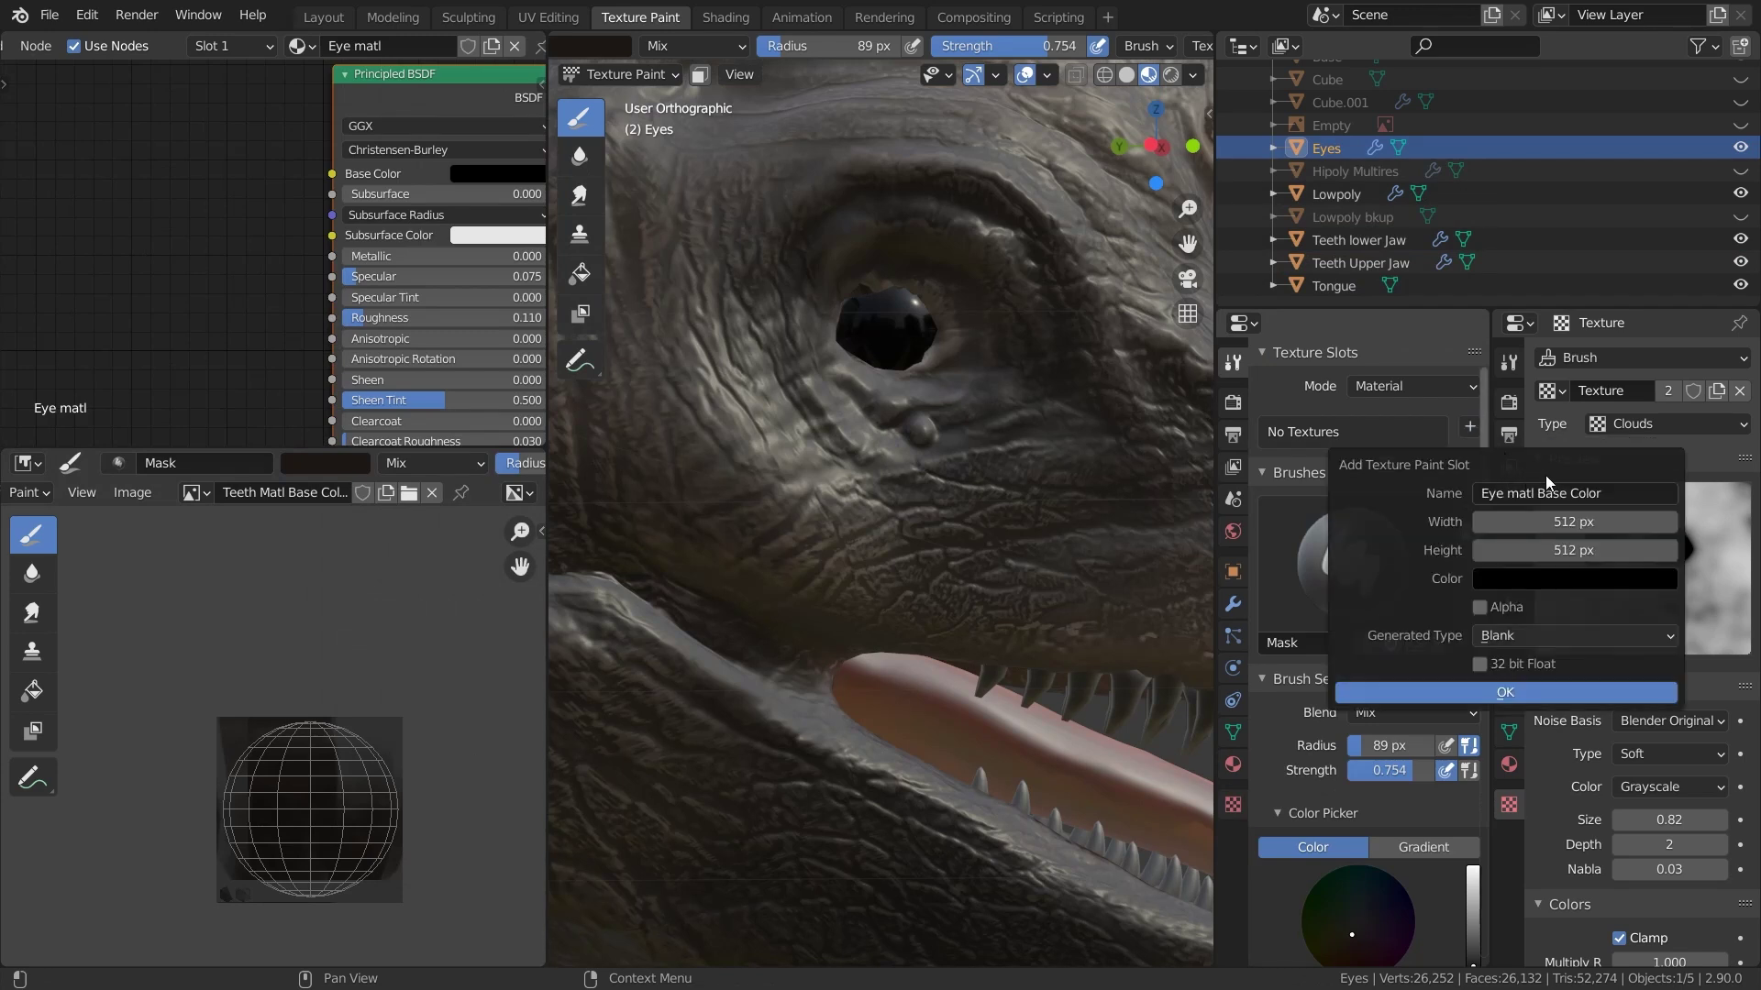
click(1635, 493)
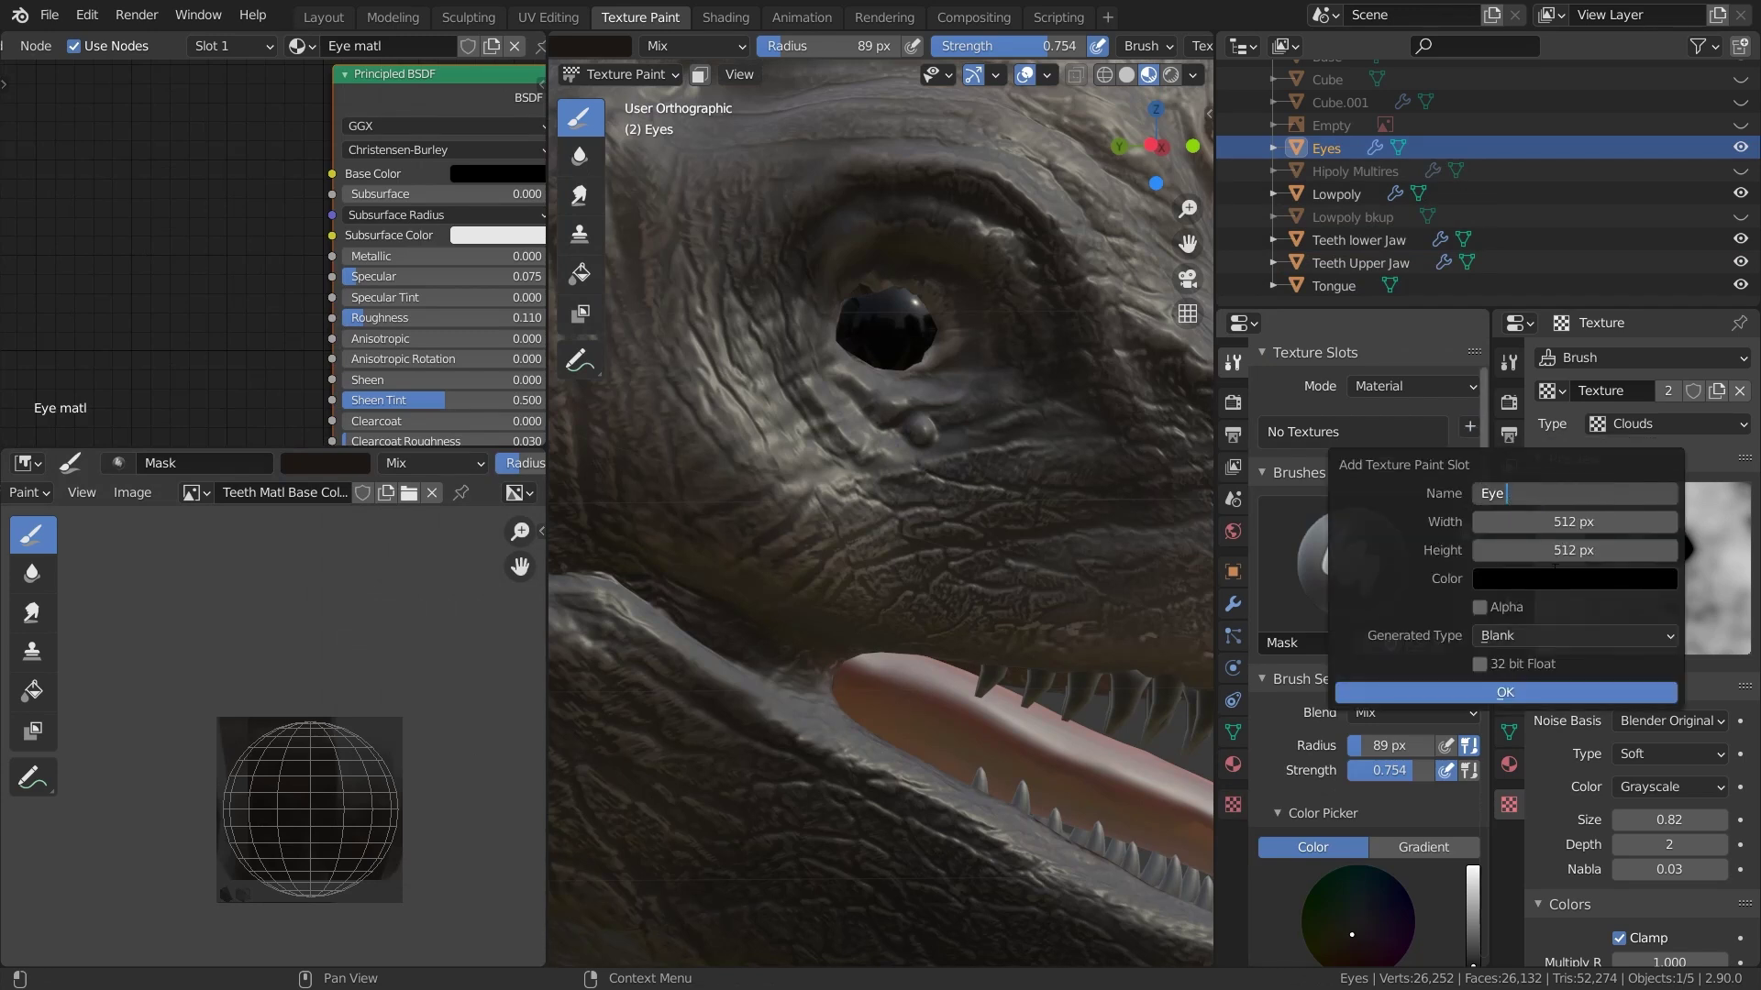
click(1559, 585)
drag(1559, 333, 1515, 376)
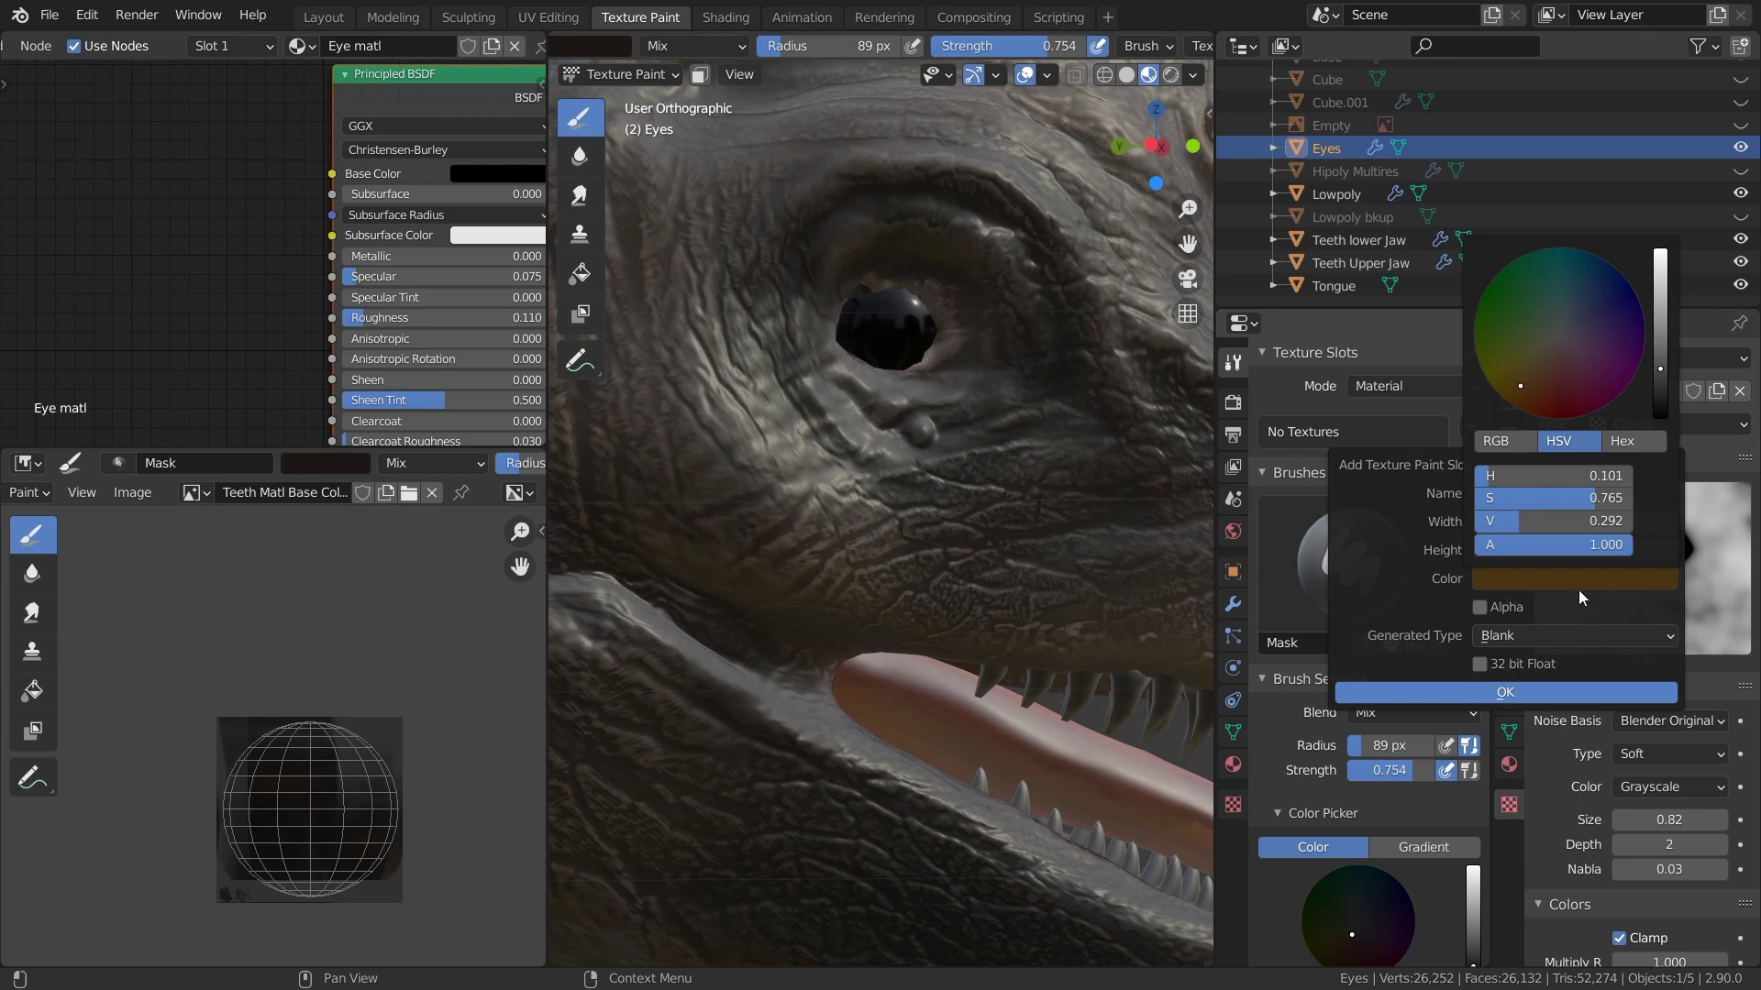
click(1569, 696)
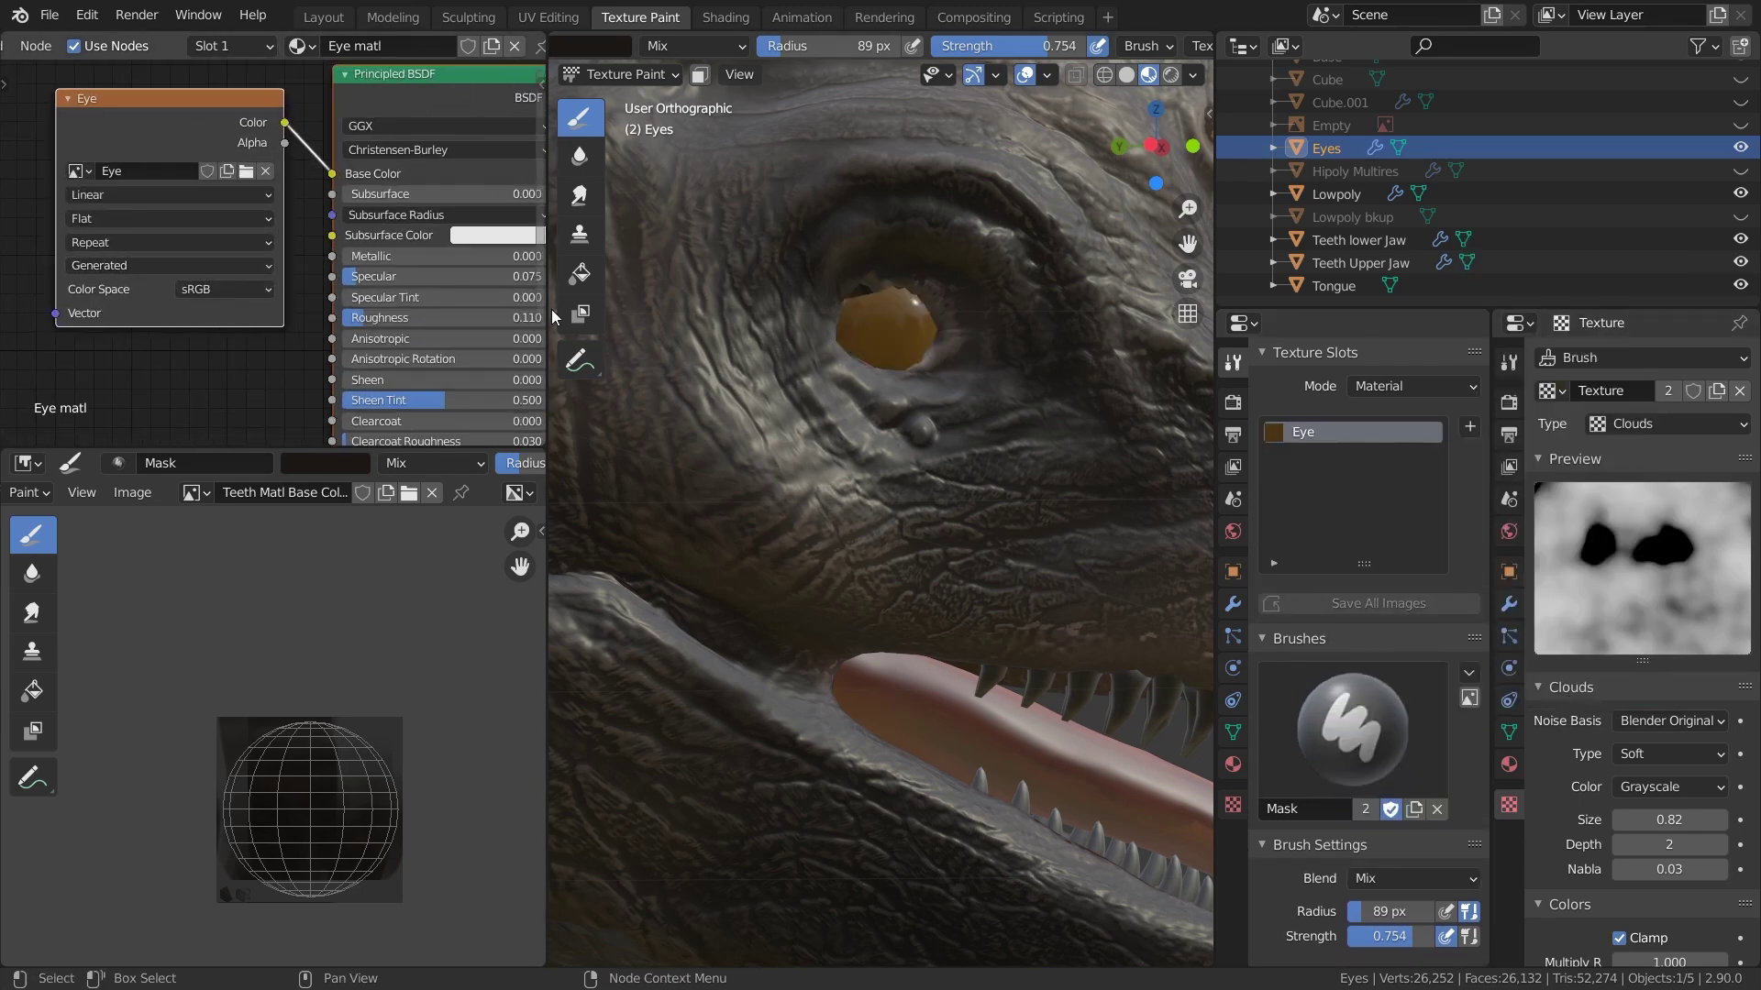
Display the Eye image in the image editor and frame the dinosaur's eye closely for painting
middle_drag(967, 334, 981, 335)
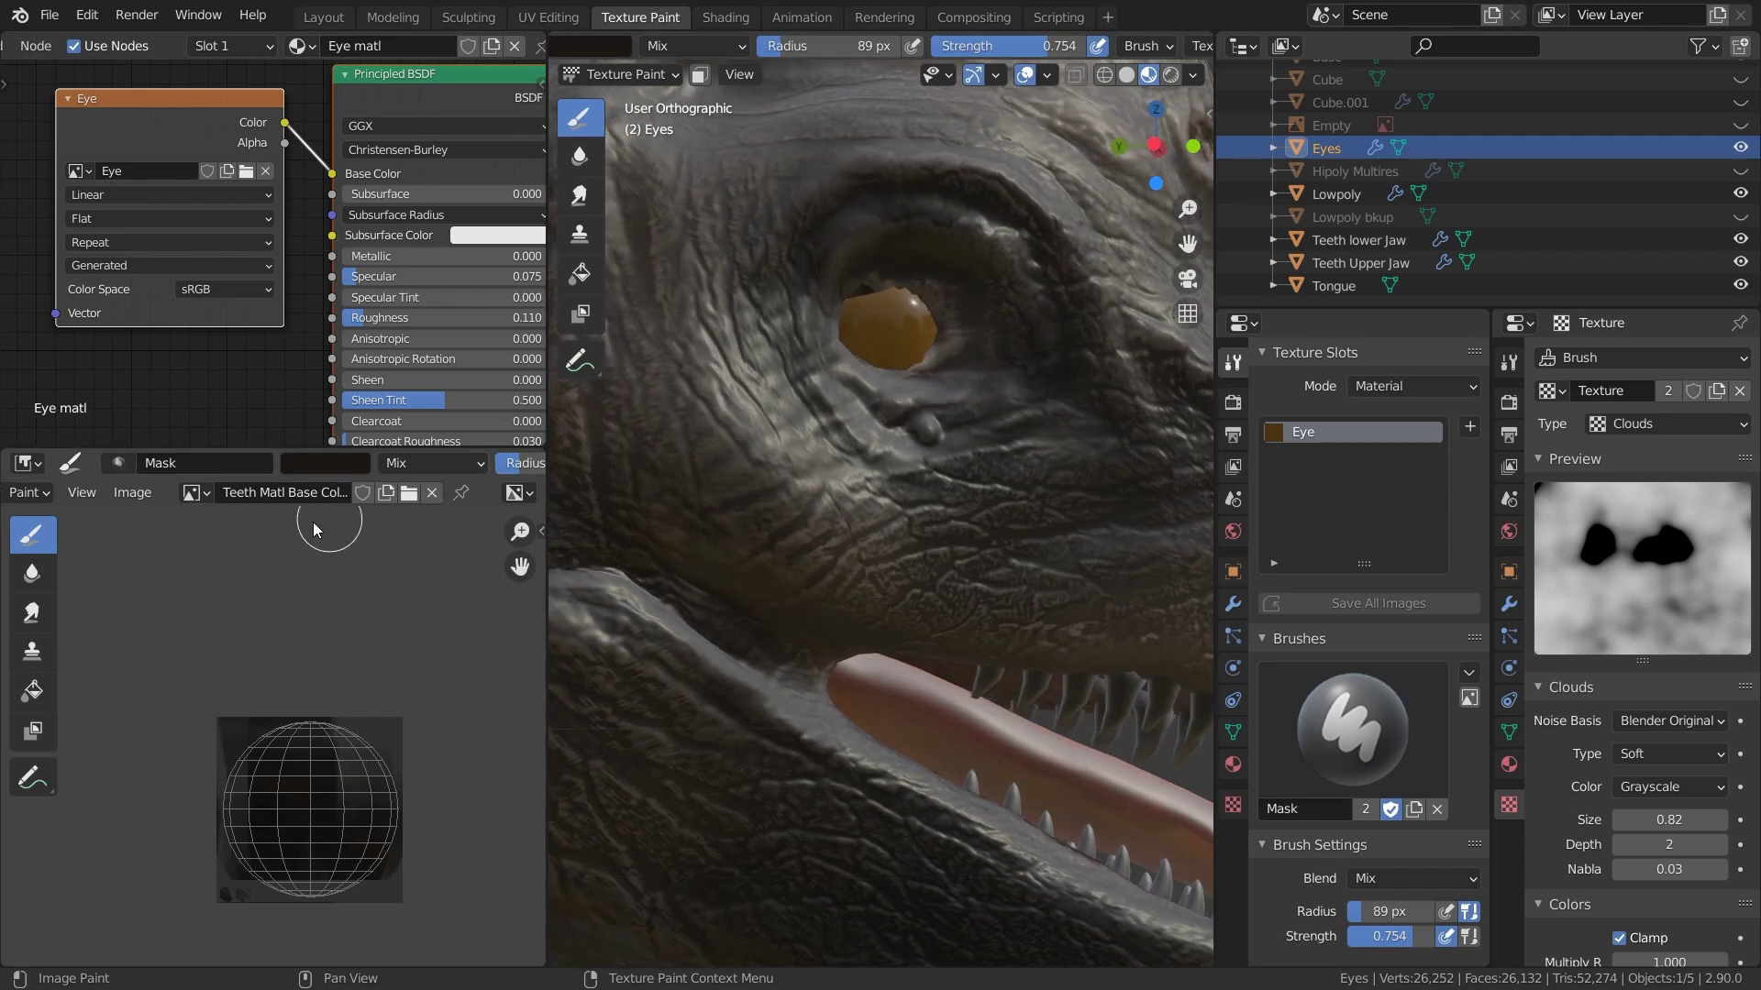
click(196, 493)
click(243, 574)
mouse_move(857, 295)
middle_down()
mouse_move(924, 349)
mouse_move(941, 454)
middle_up()
scroll(915, 255, up, 2)
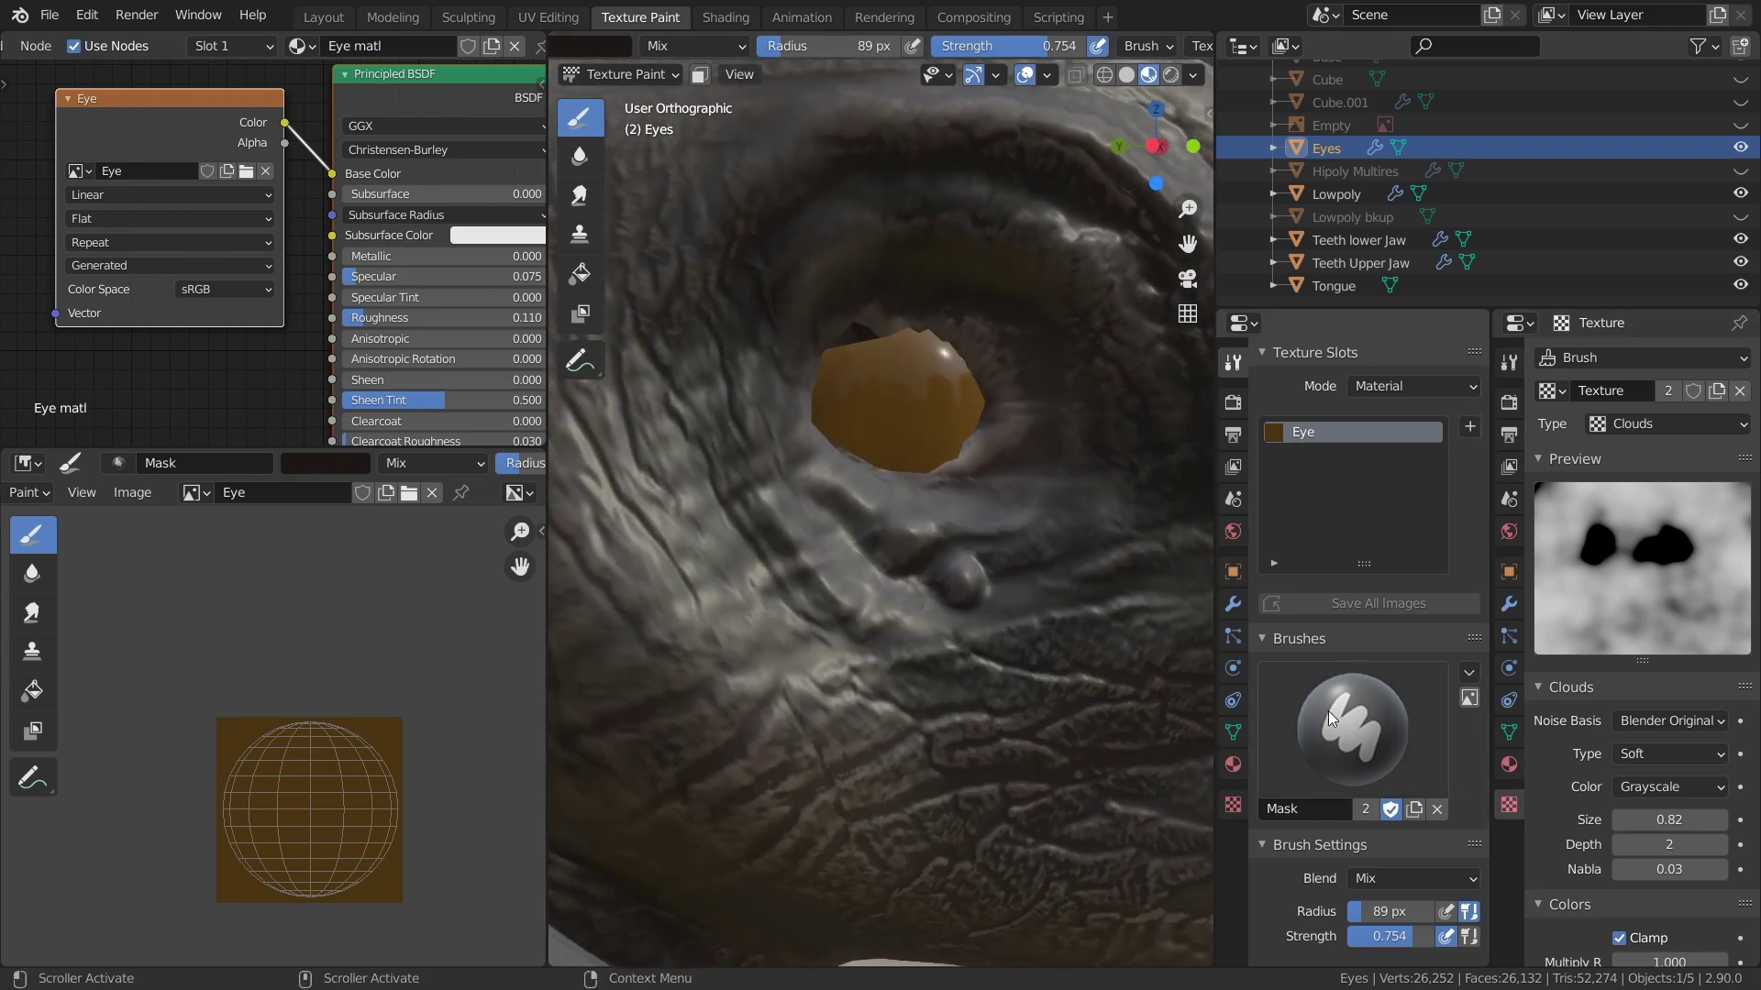
Switch to the TexDraw brush with black, 34 px radius and 0.170 strength, and darken the side edge of the eyeball
click(1332, 718)
click(747, 367)
scroll(1398, 877, down, 5)
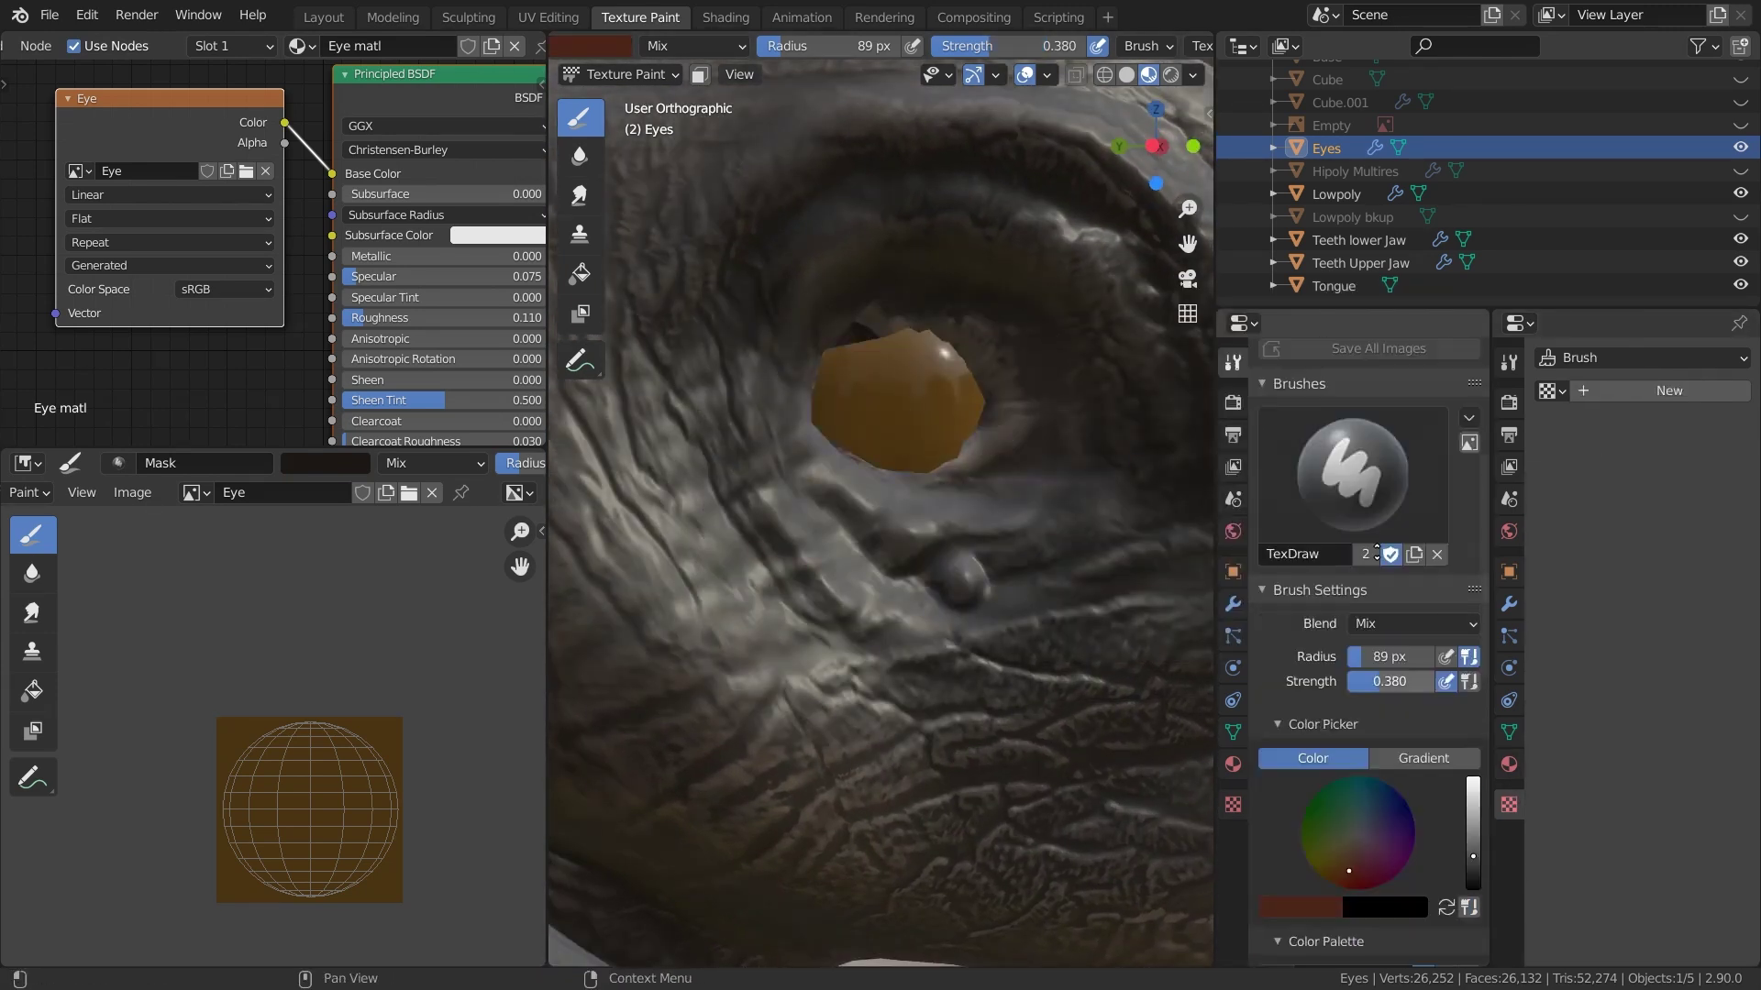
scroll(1359, 862, down, 10)
click(1423, 602)
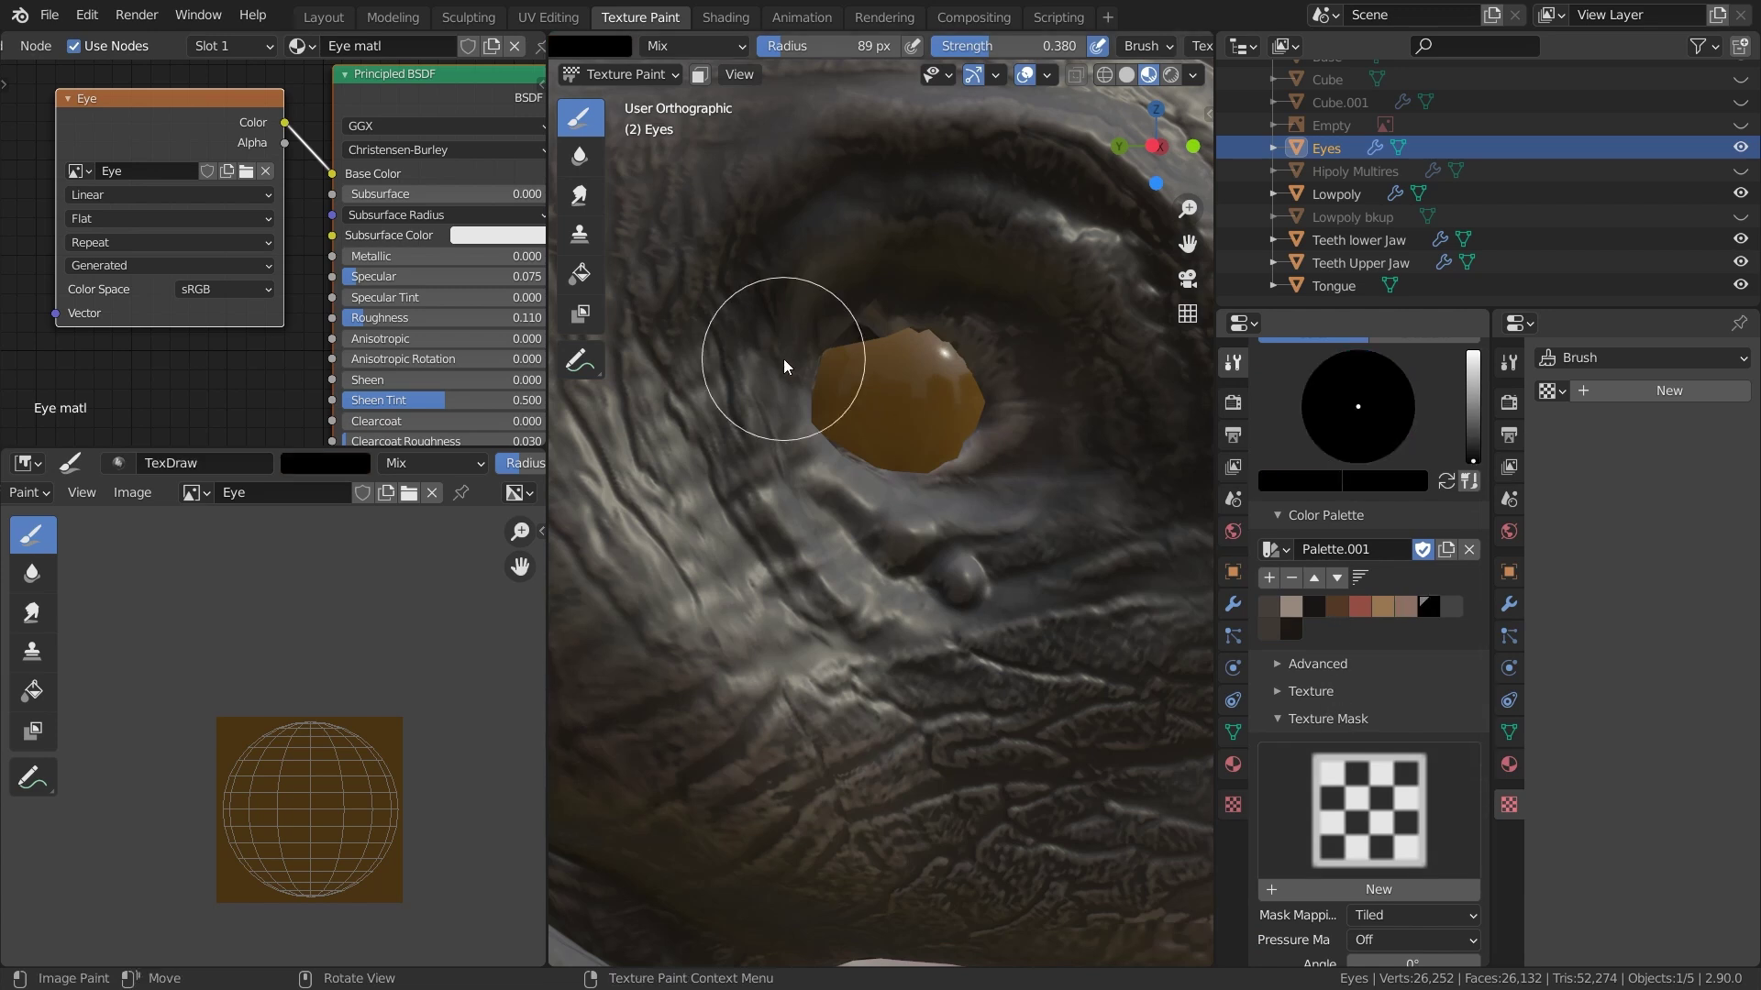
middle_drag(786, 366, 770, 376)
key(f)
click(799, 426)
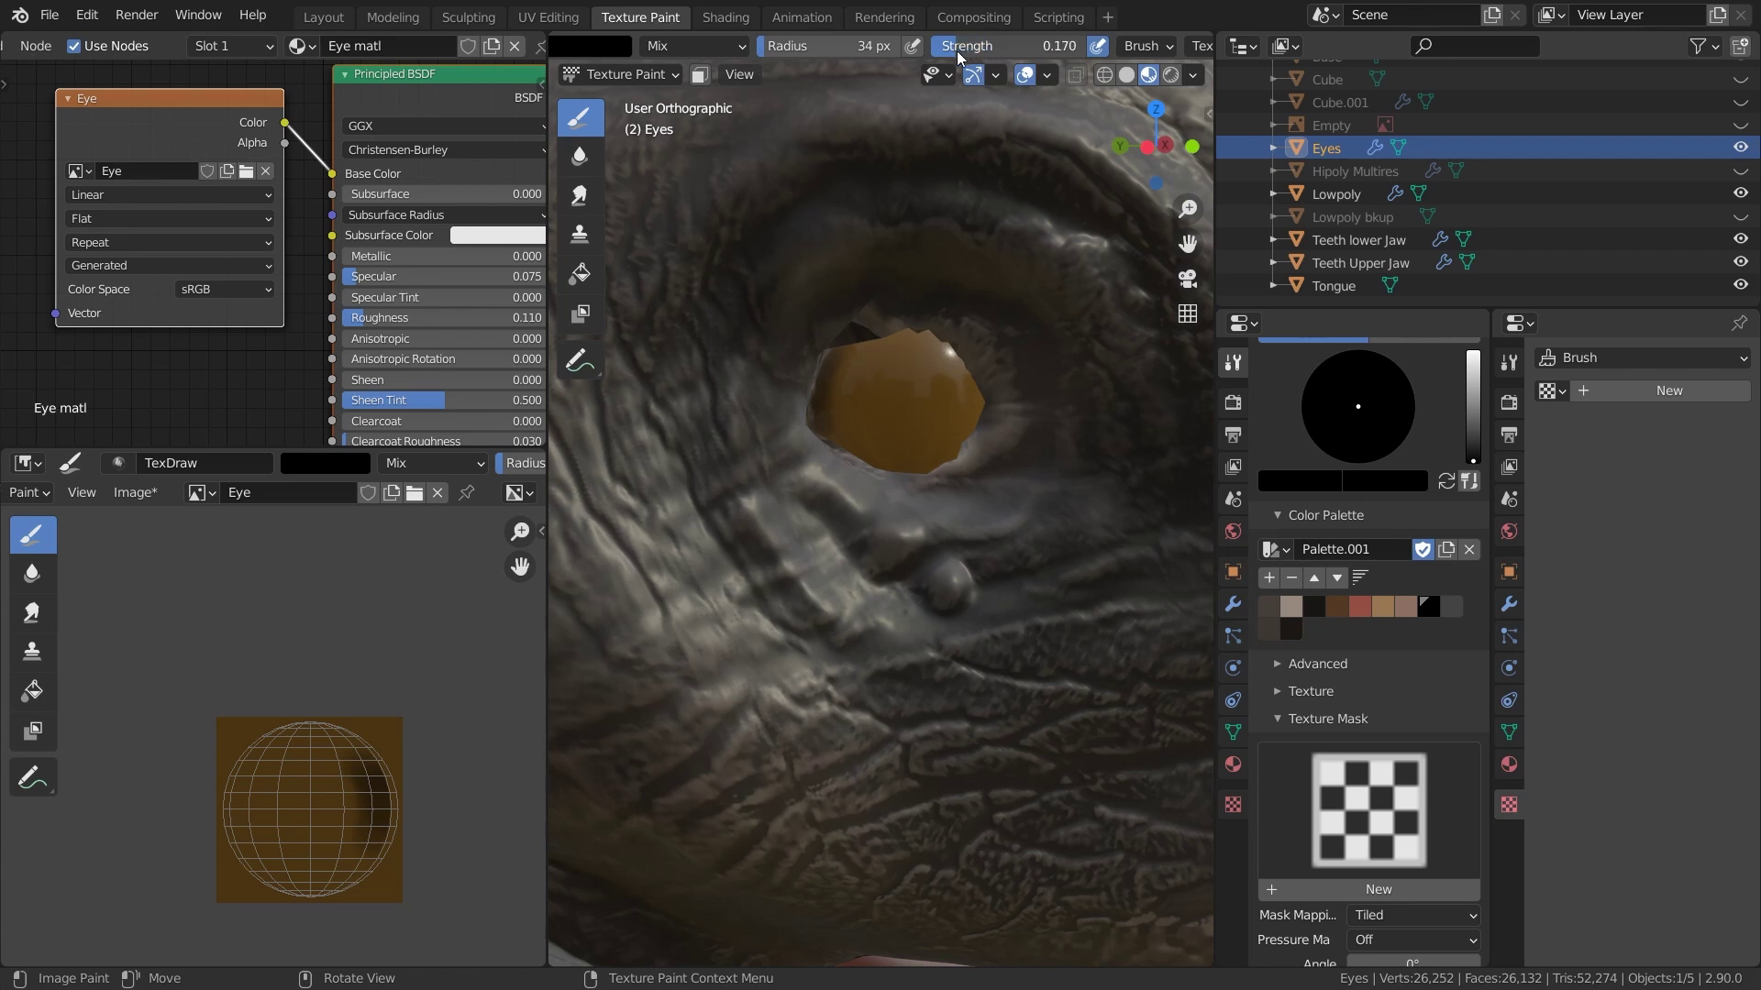
Lower the brush strength to 0.070, enlarge the radius to 60 px and softly darken the rim around the iris
drag(956, 51, 941, 52)
key(f)
click(860, 424)
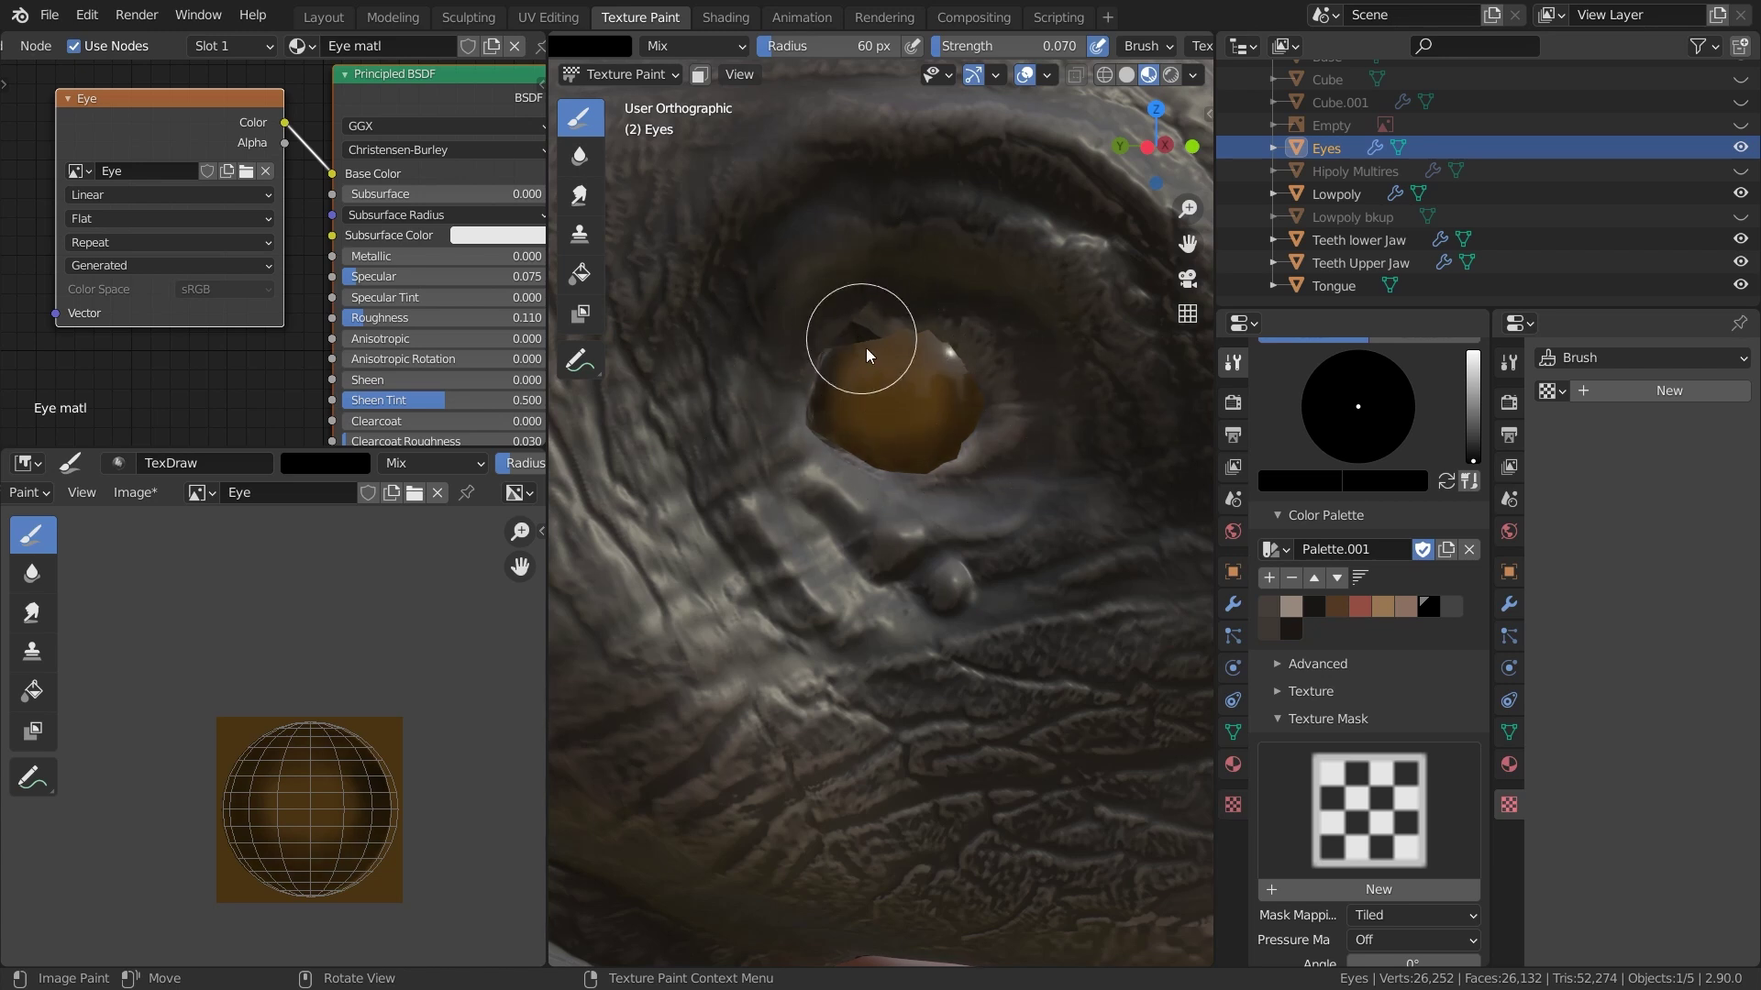
Shrink the brush to 39 px at strength 1.000 and paint a black pupil in the middle of the eye
key(bracketleft)
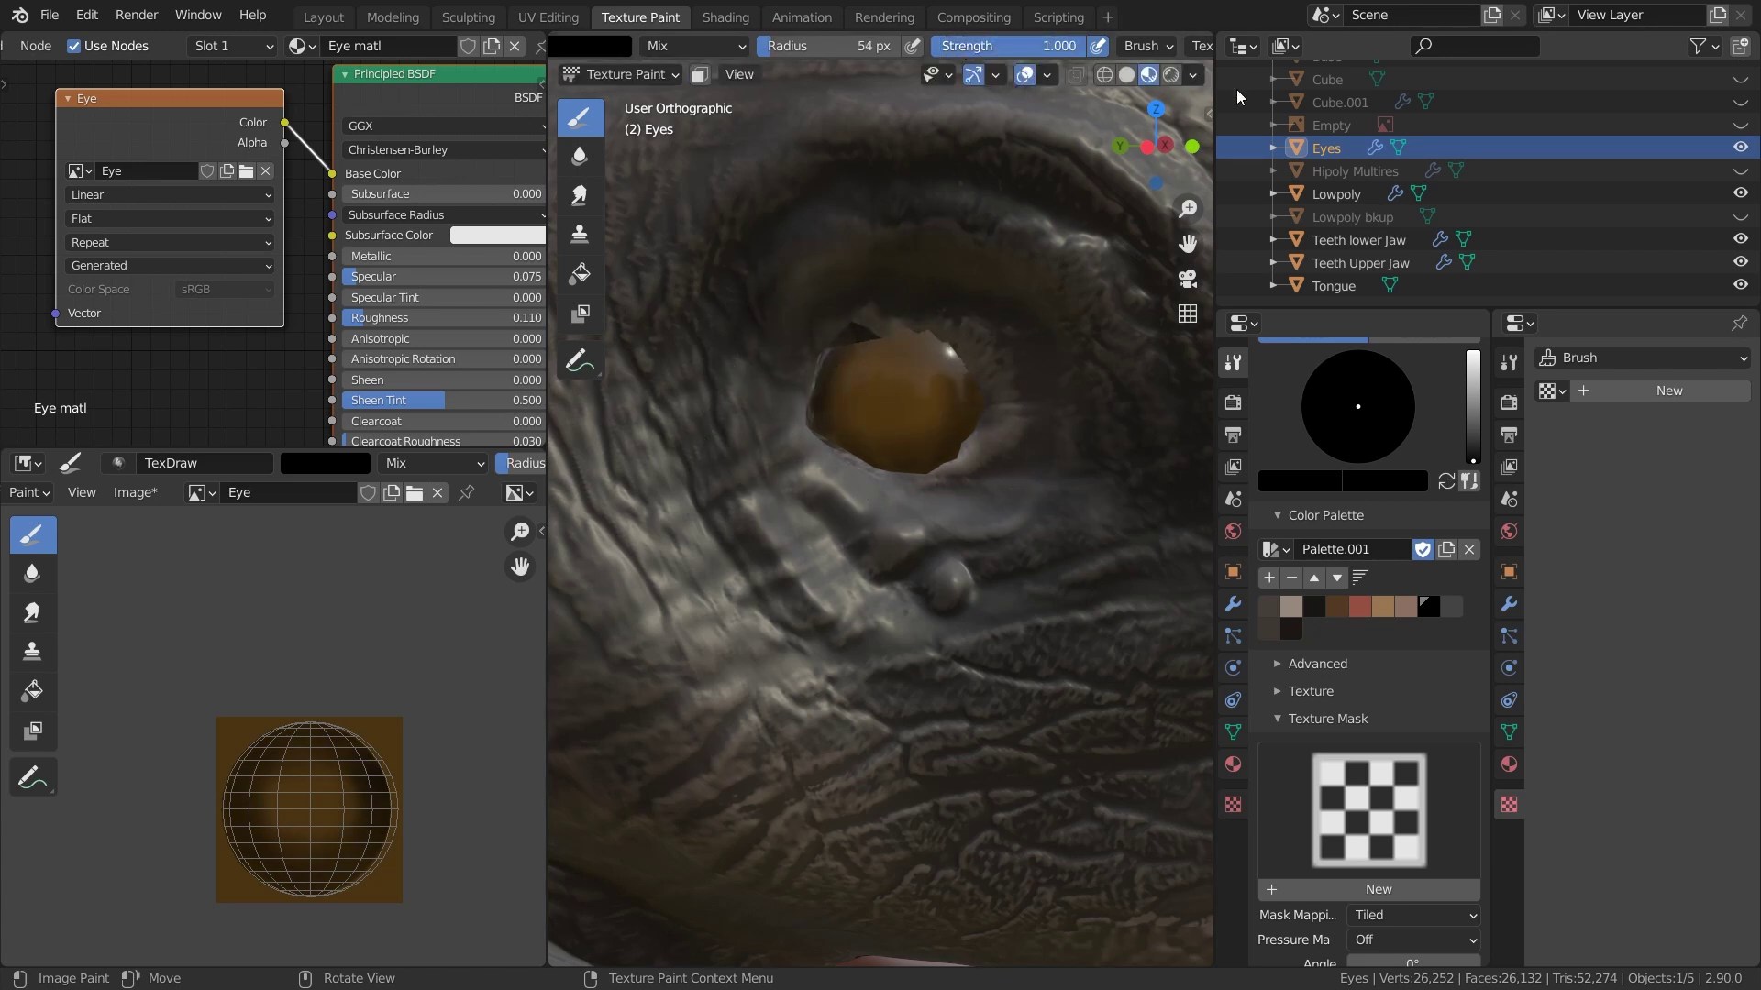
key(bracketleft)
key(bracketleft)
key(bracketleft)
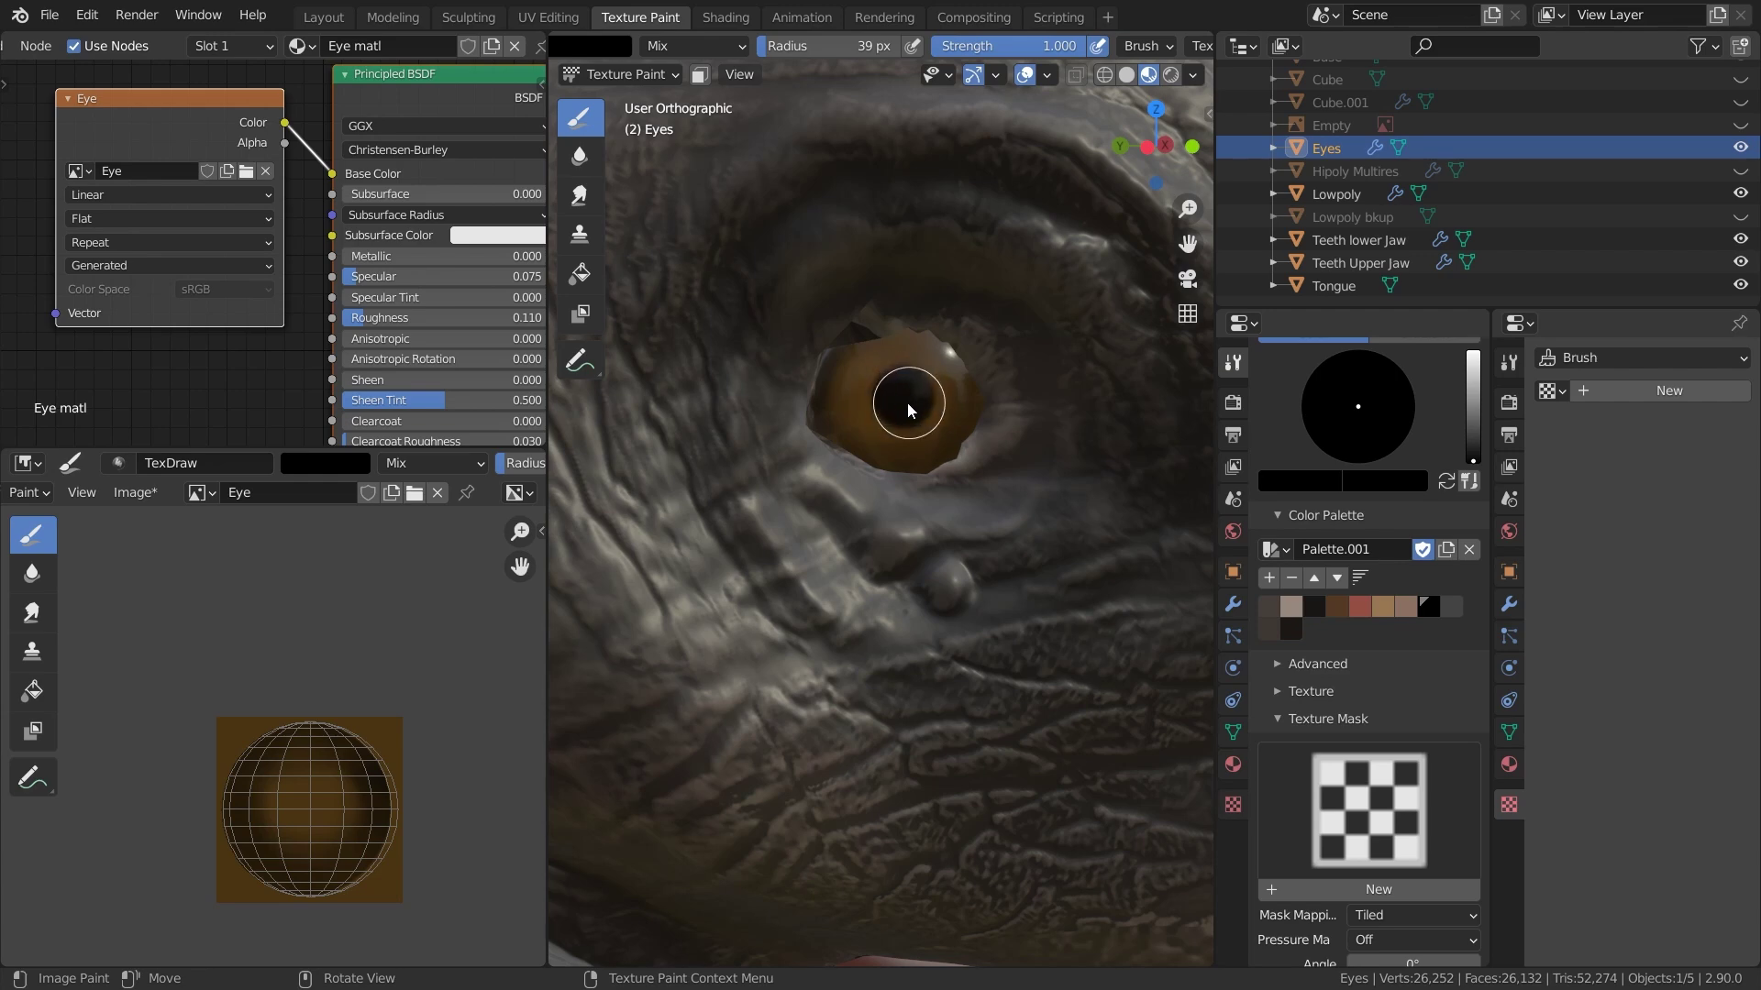
scroll(917, 367, down, 6)
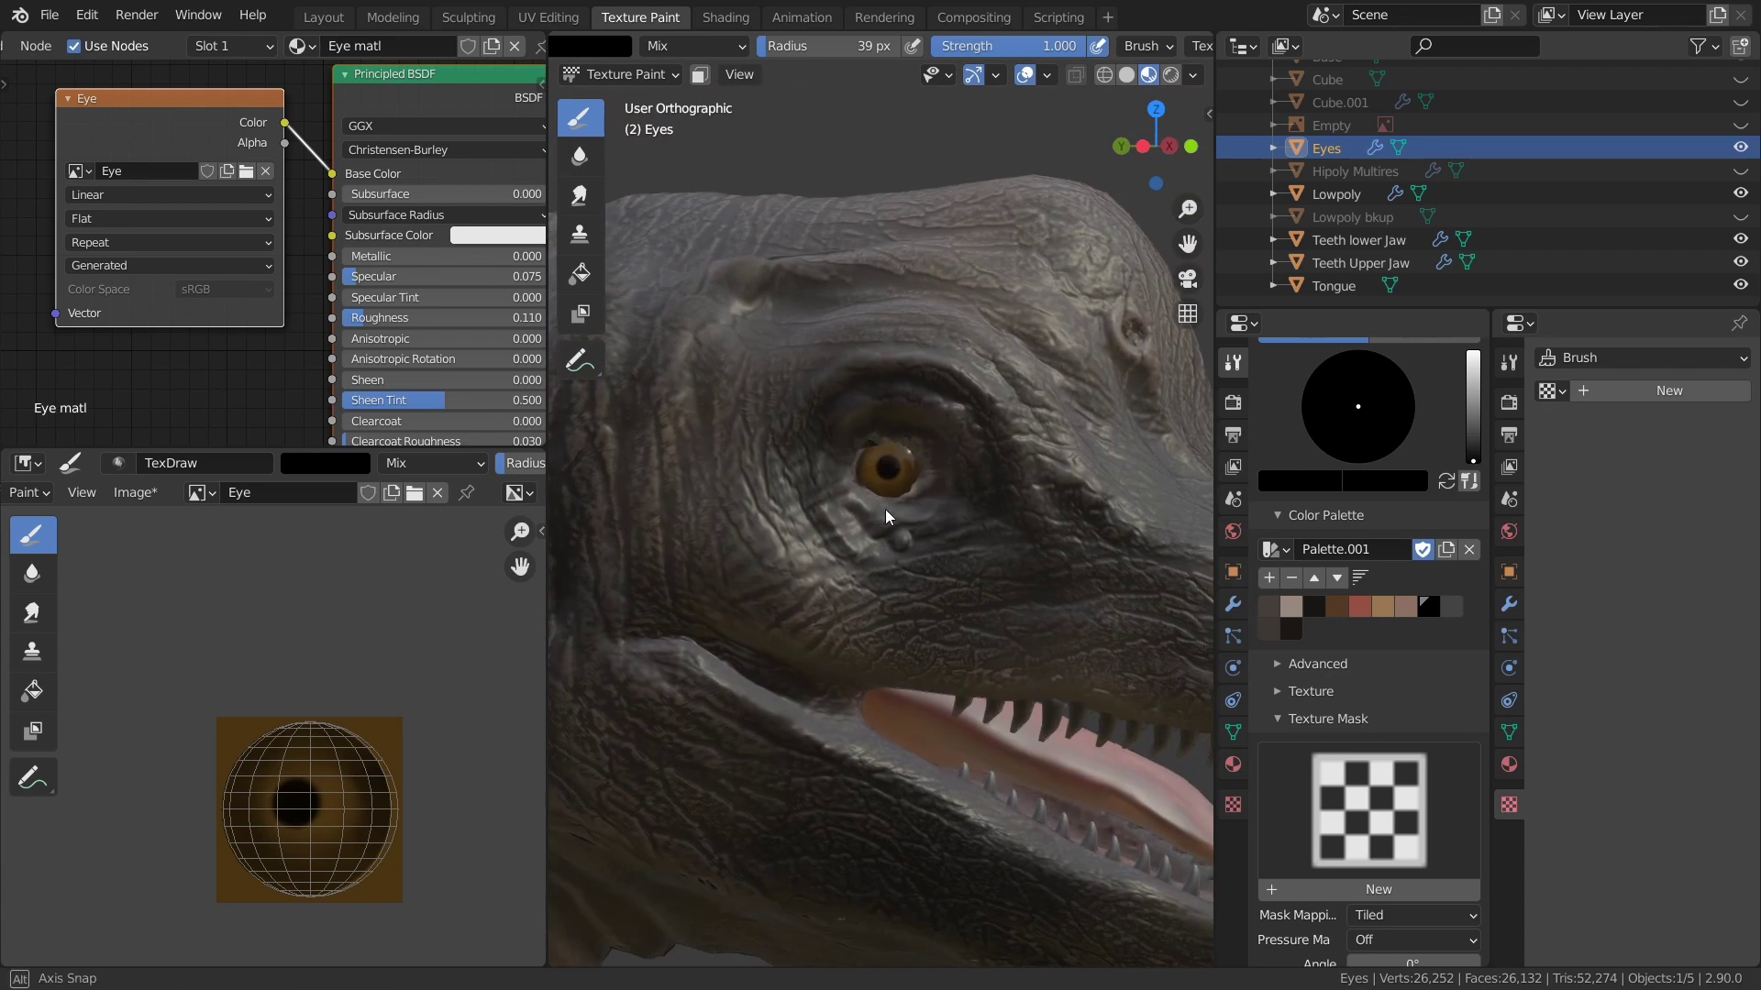
Resize the brush and refine the dark shading around the pupil
scroll(860, 536, up, 8)
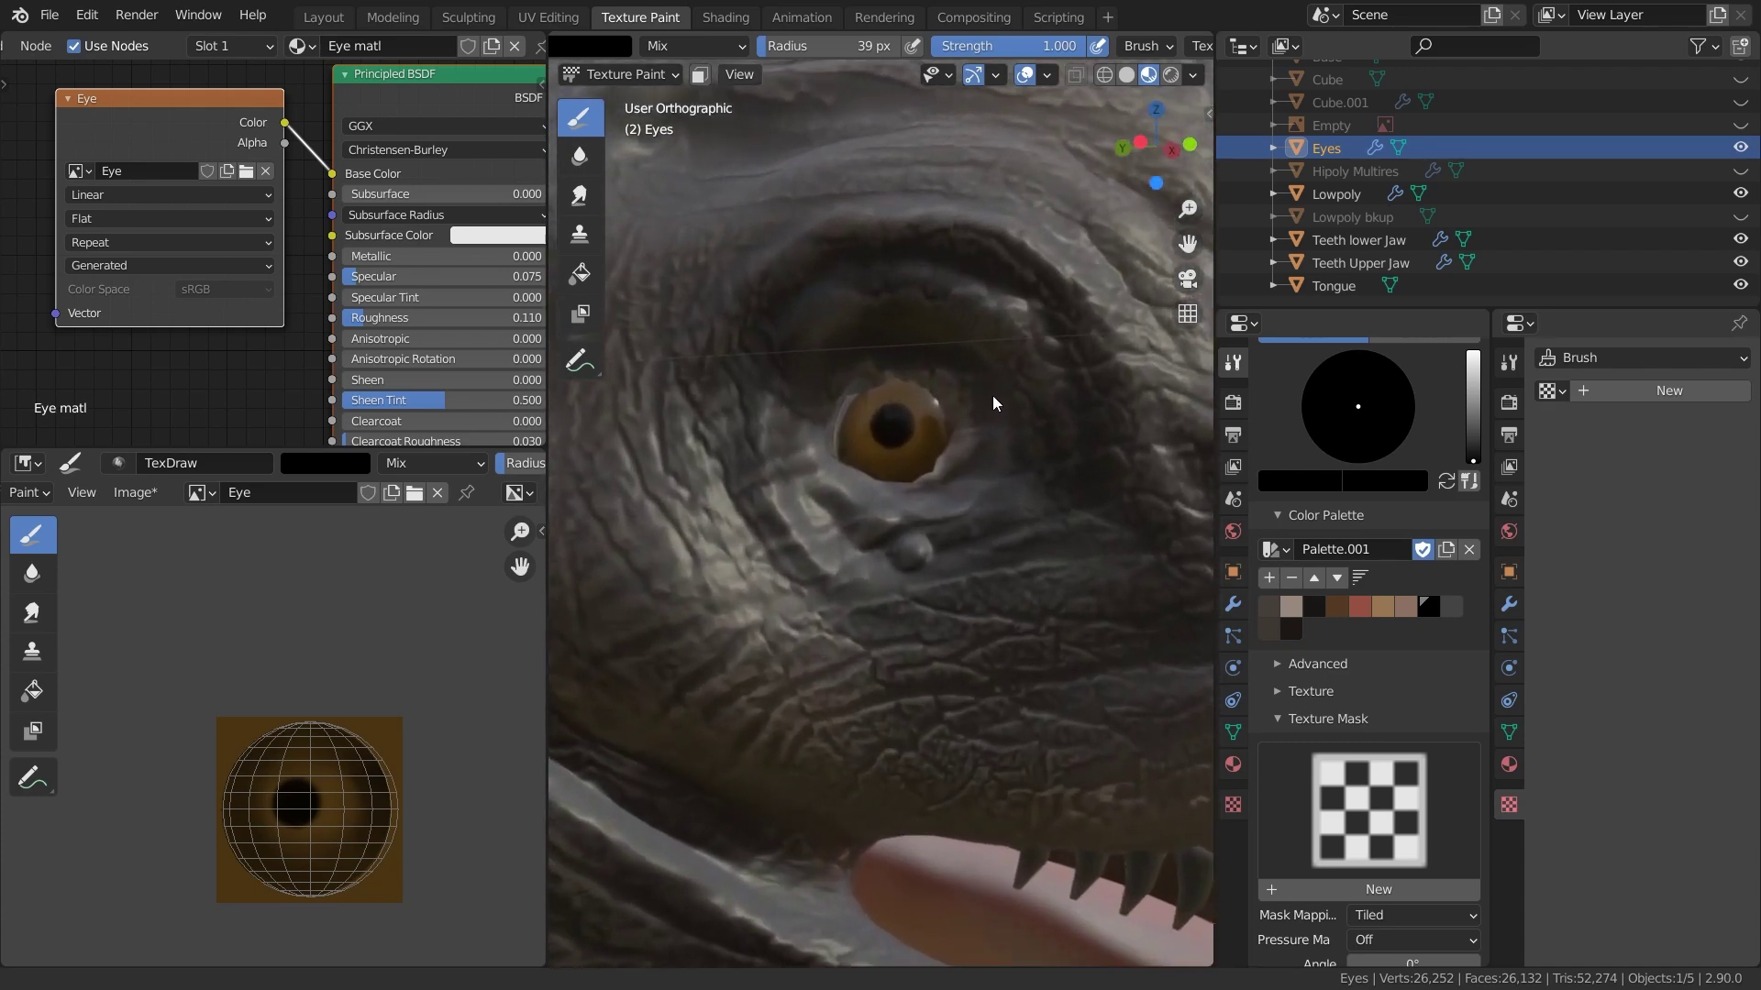
mouse_move(958, 373)
middle_down()
mouse_move(927, 484)
mouse_move(935, 554)
mouse_move(917, 541)
middle_up()
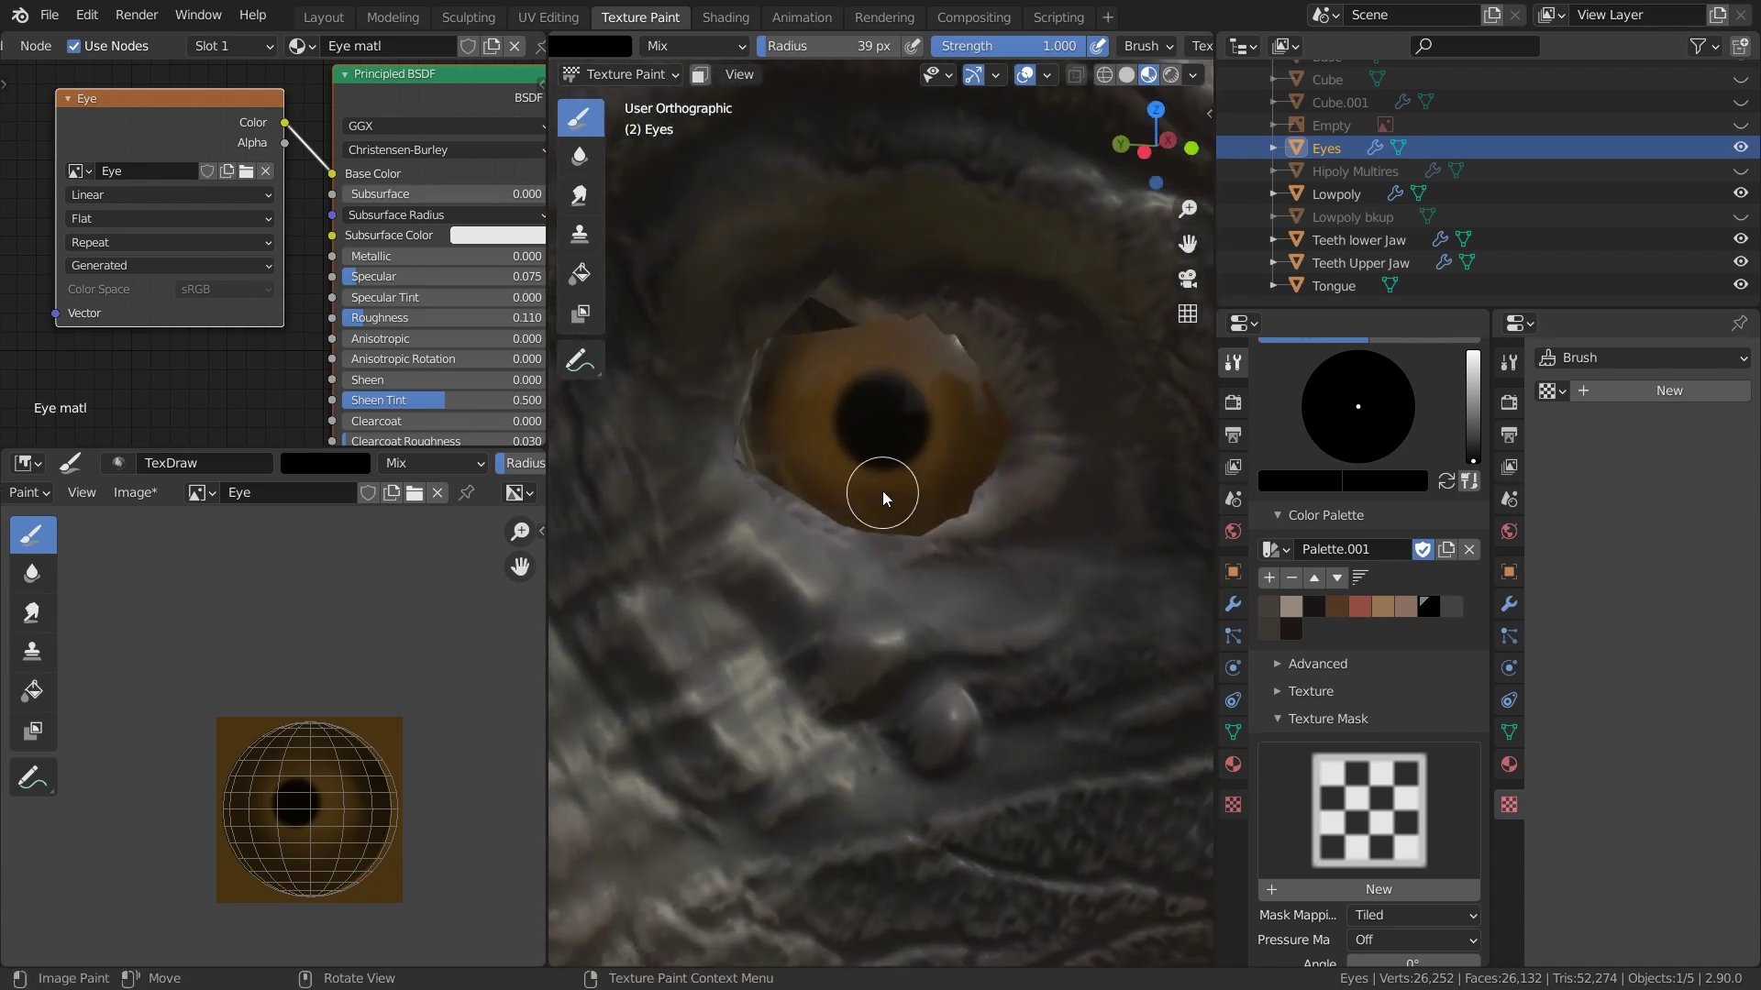
key(f)
click(899, 399)
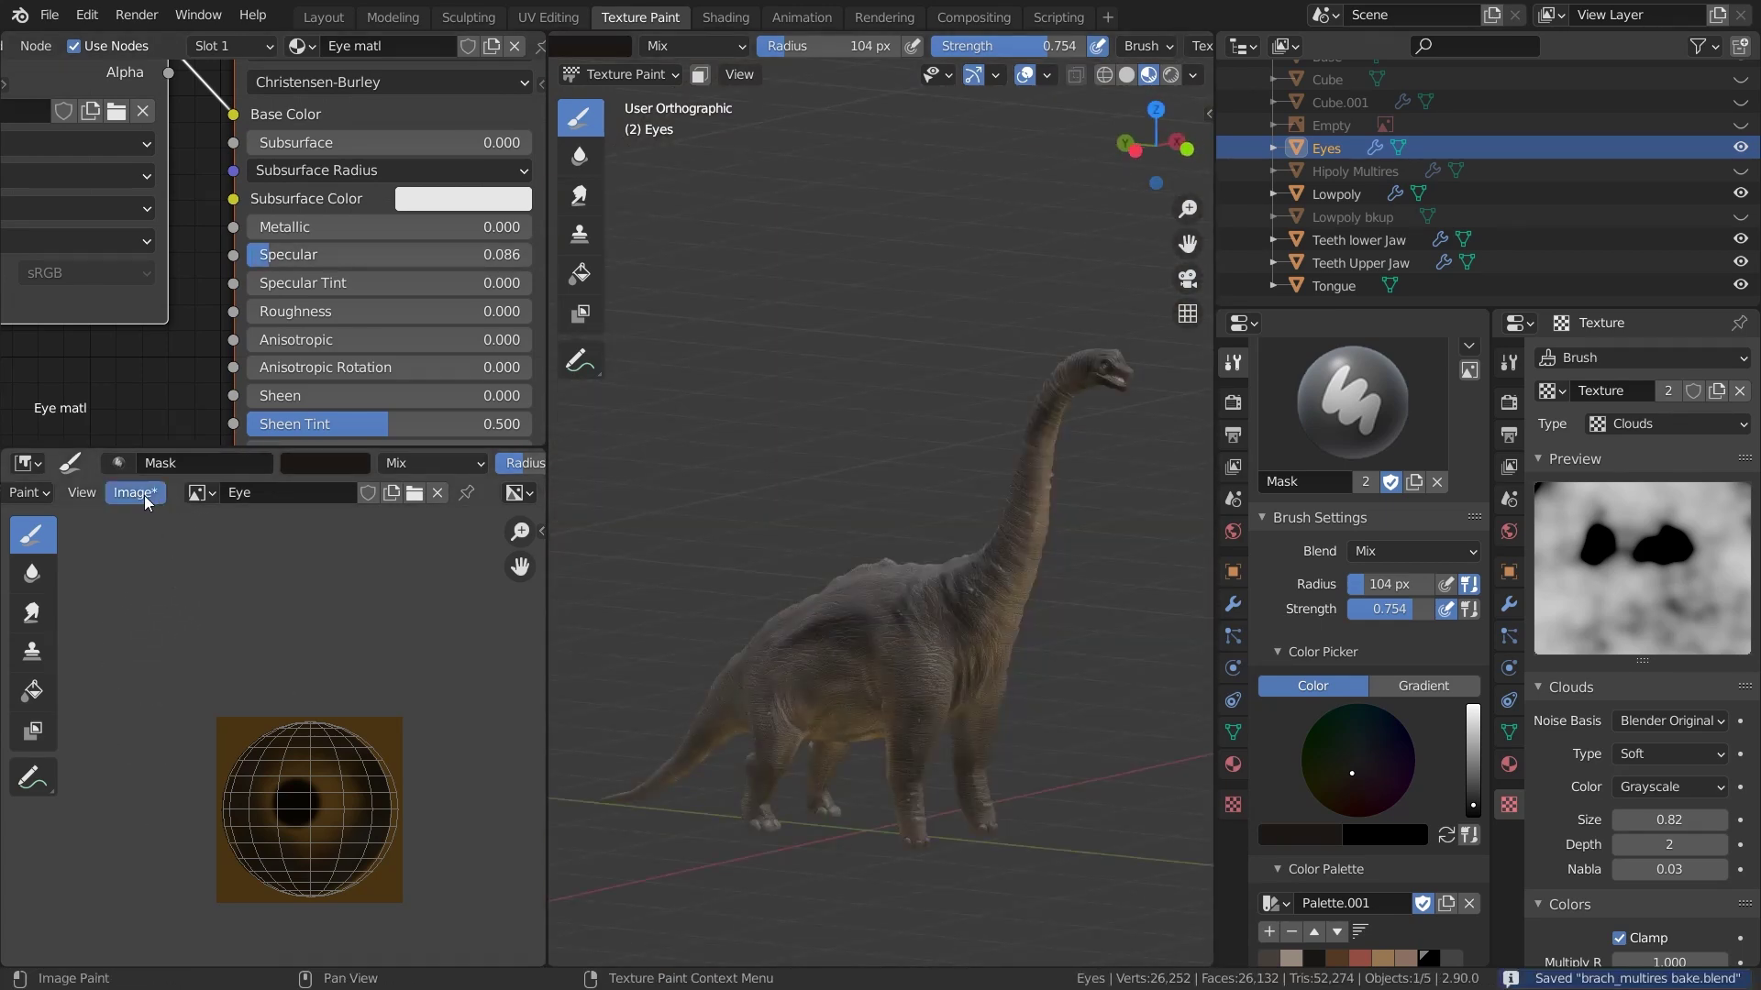
Save the eye base color image as a PNG file named Eye
click(145, 501)
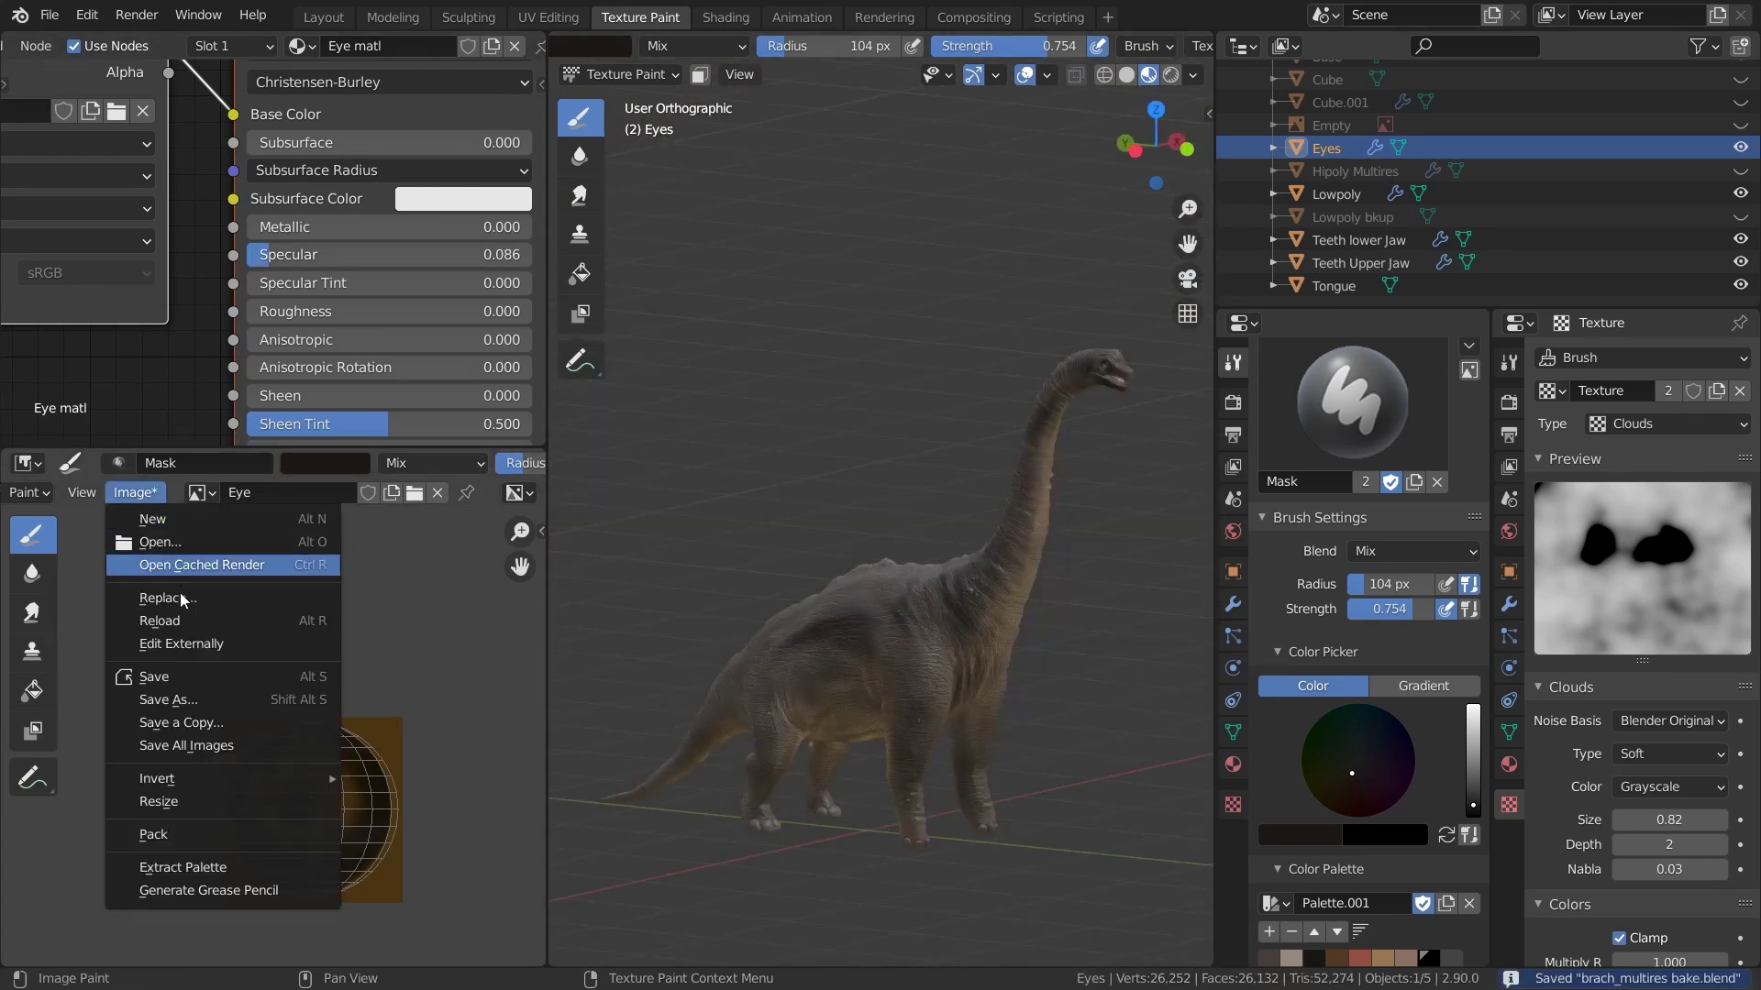
click(182, 701)
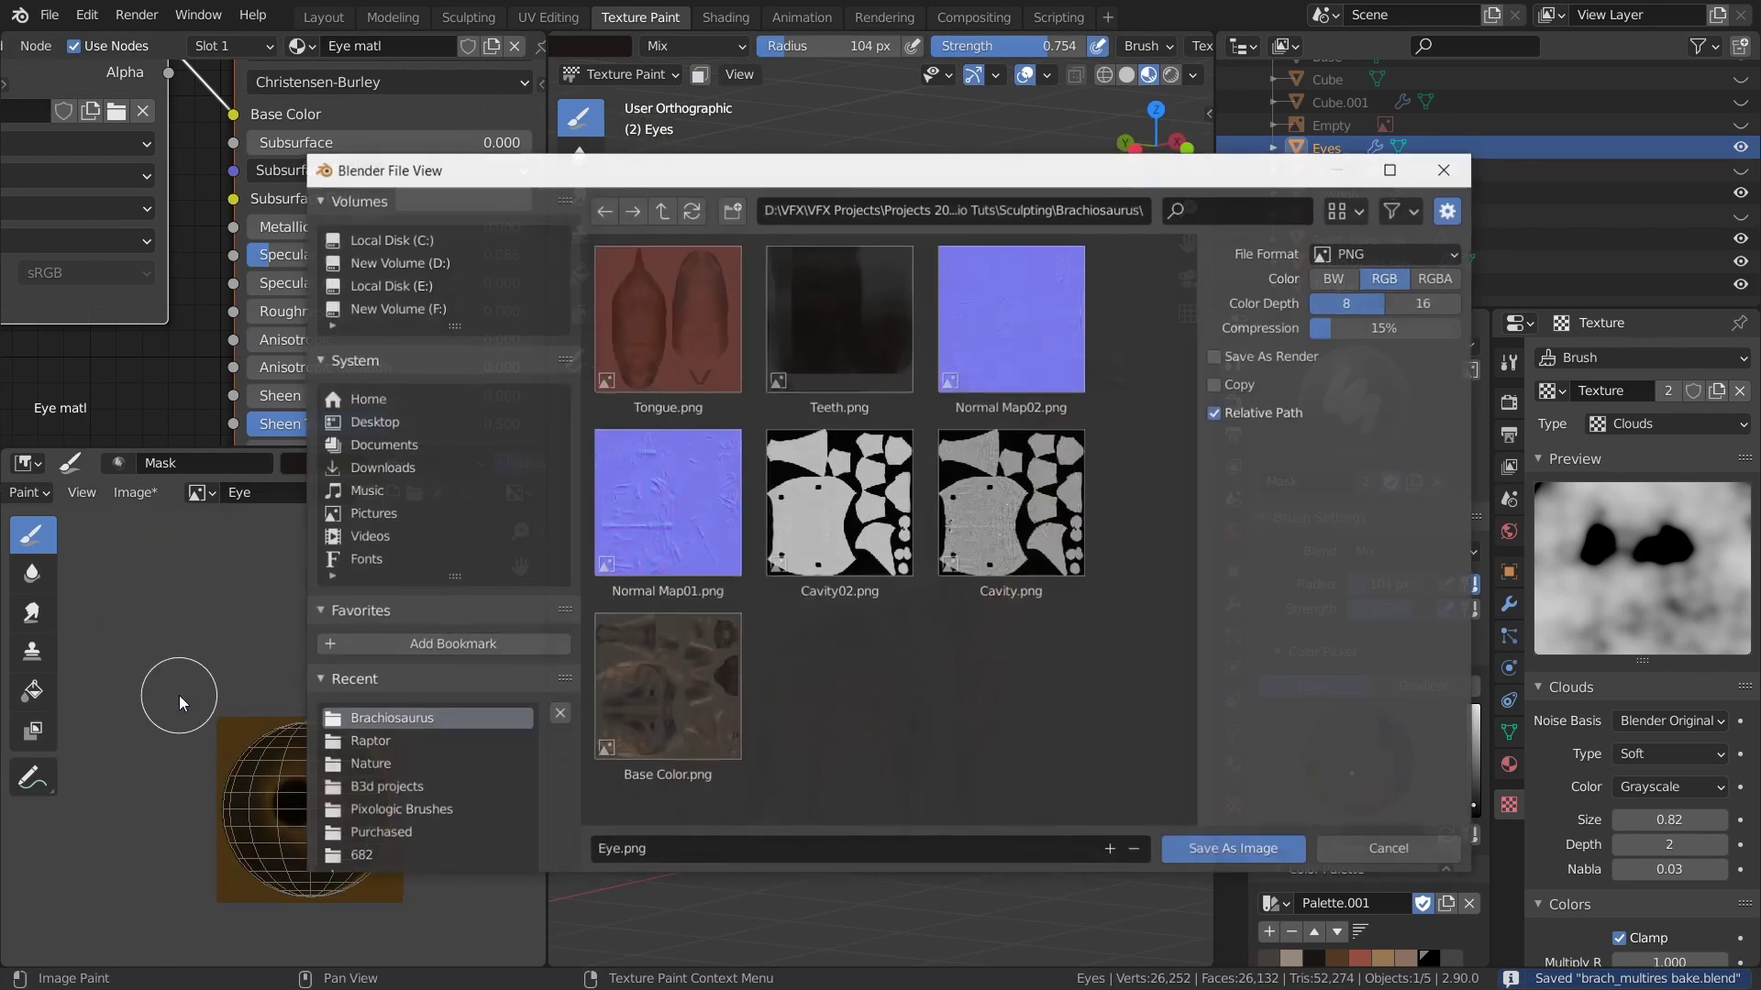
click(1228, 849)
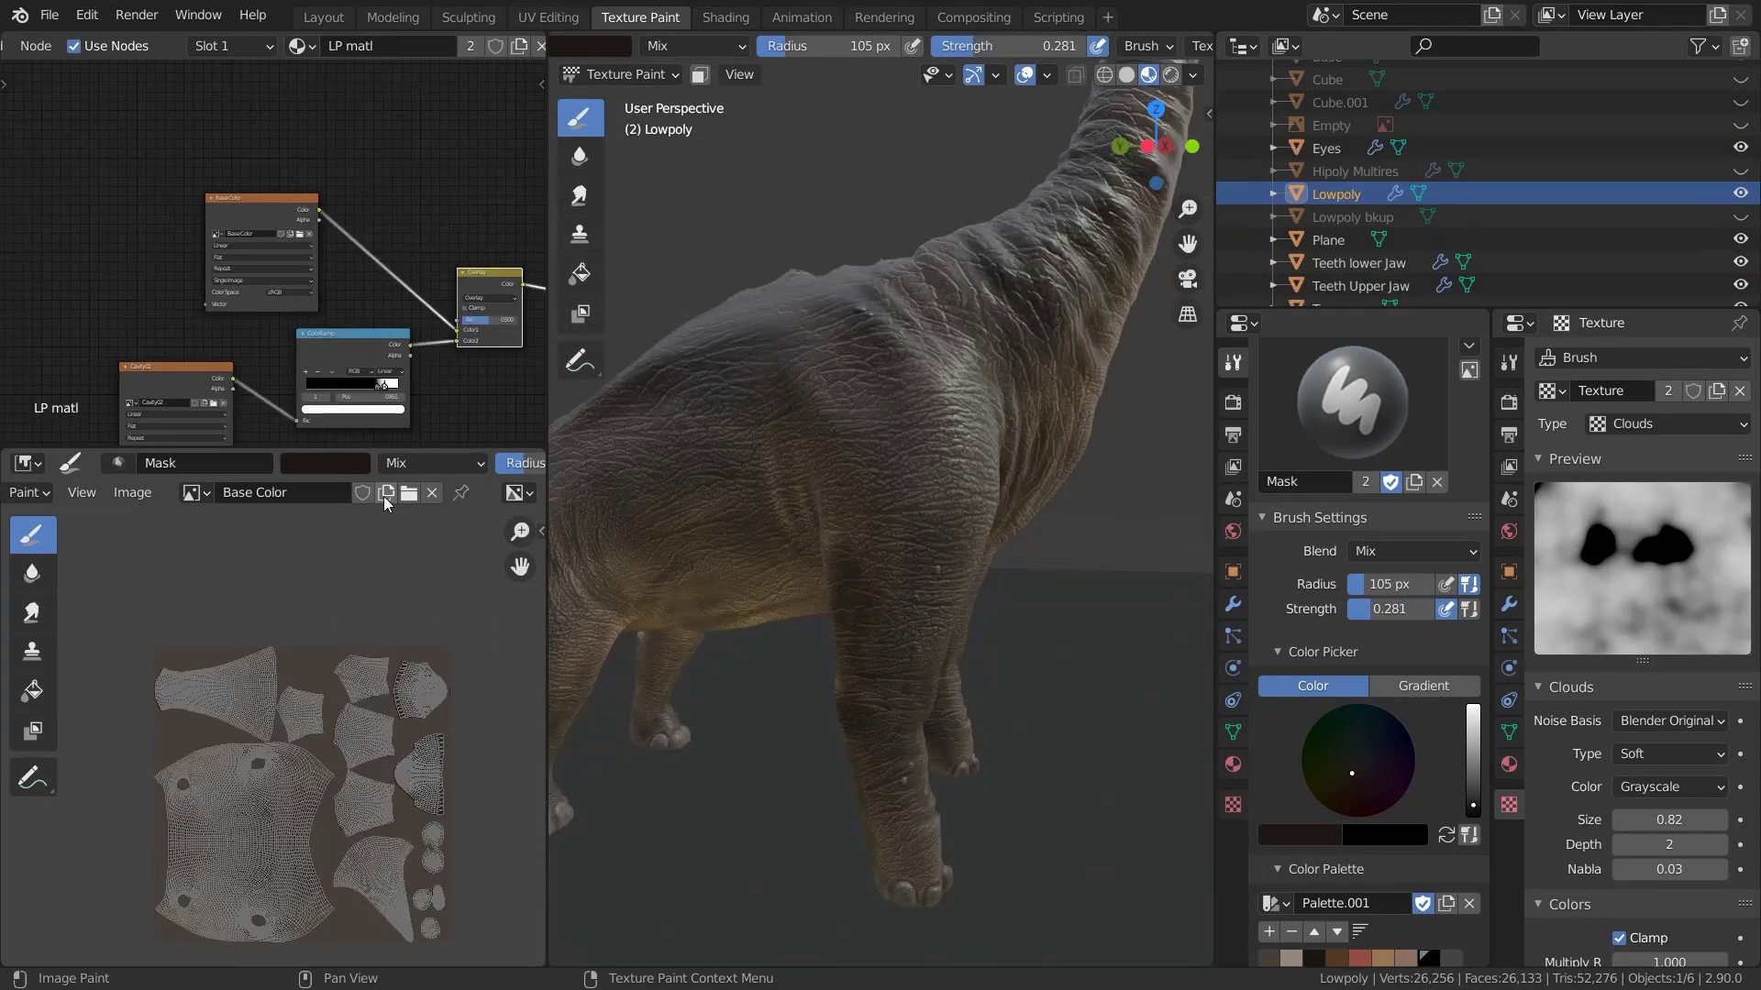
Create a new blank image named Diffuse as the bake target for the Lowpoly body
click(385, 495)
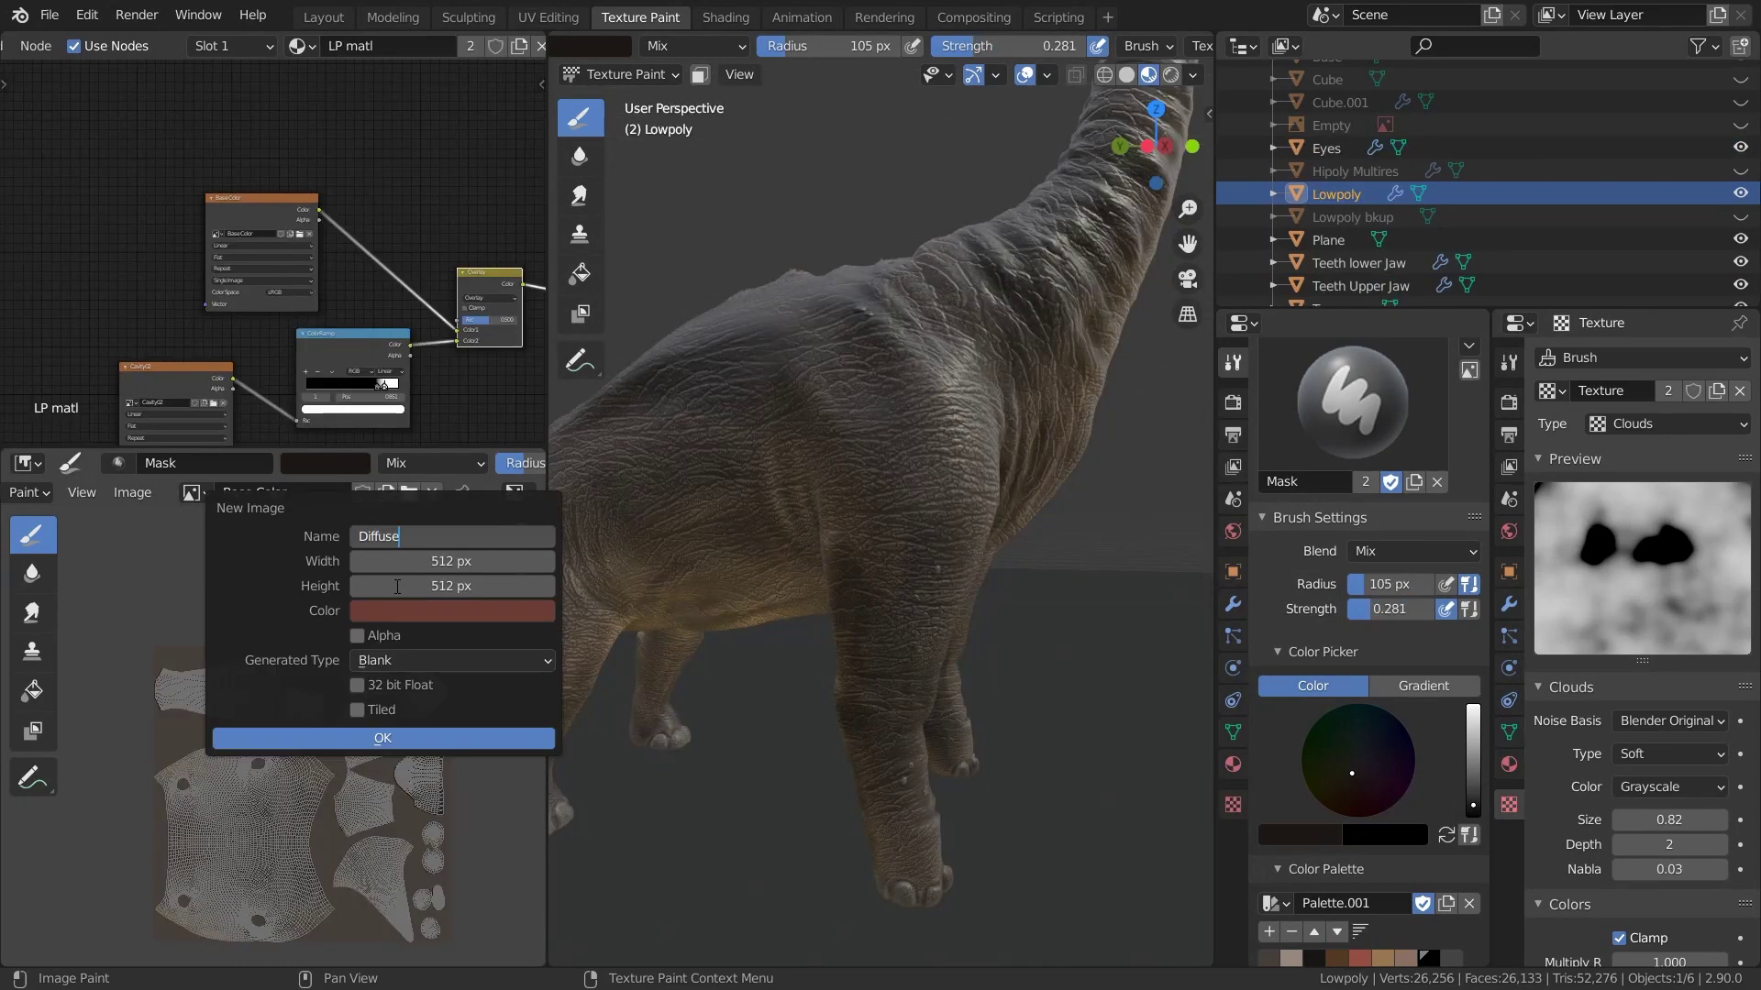
key(Return)
click(456, 562)
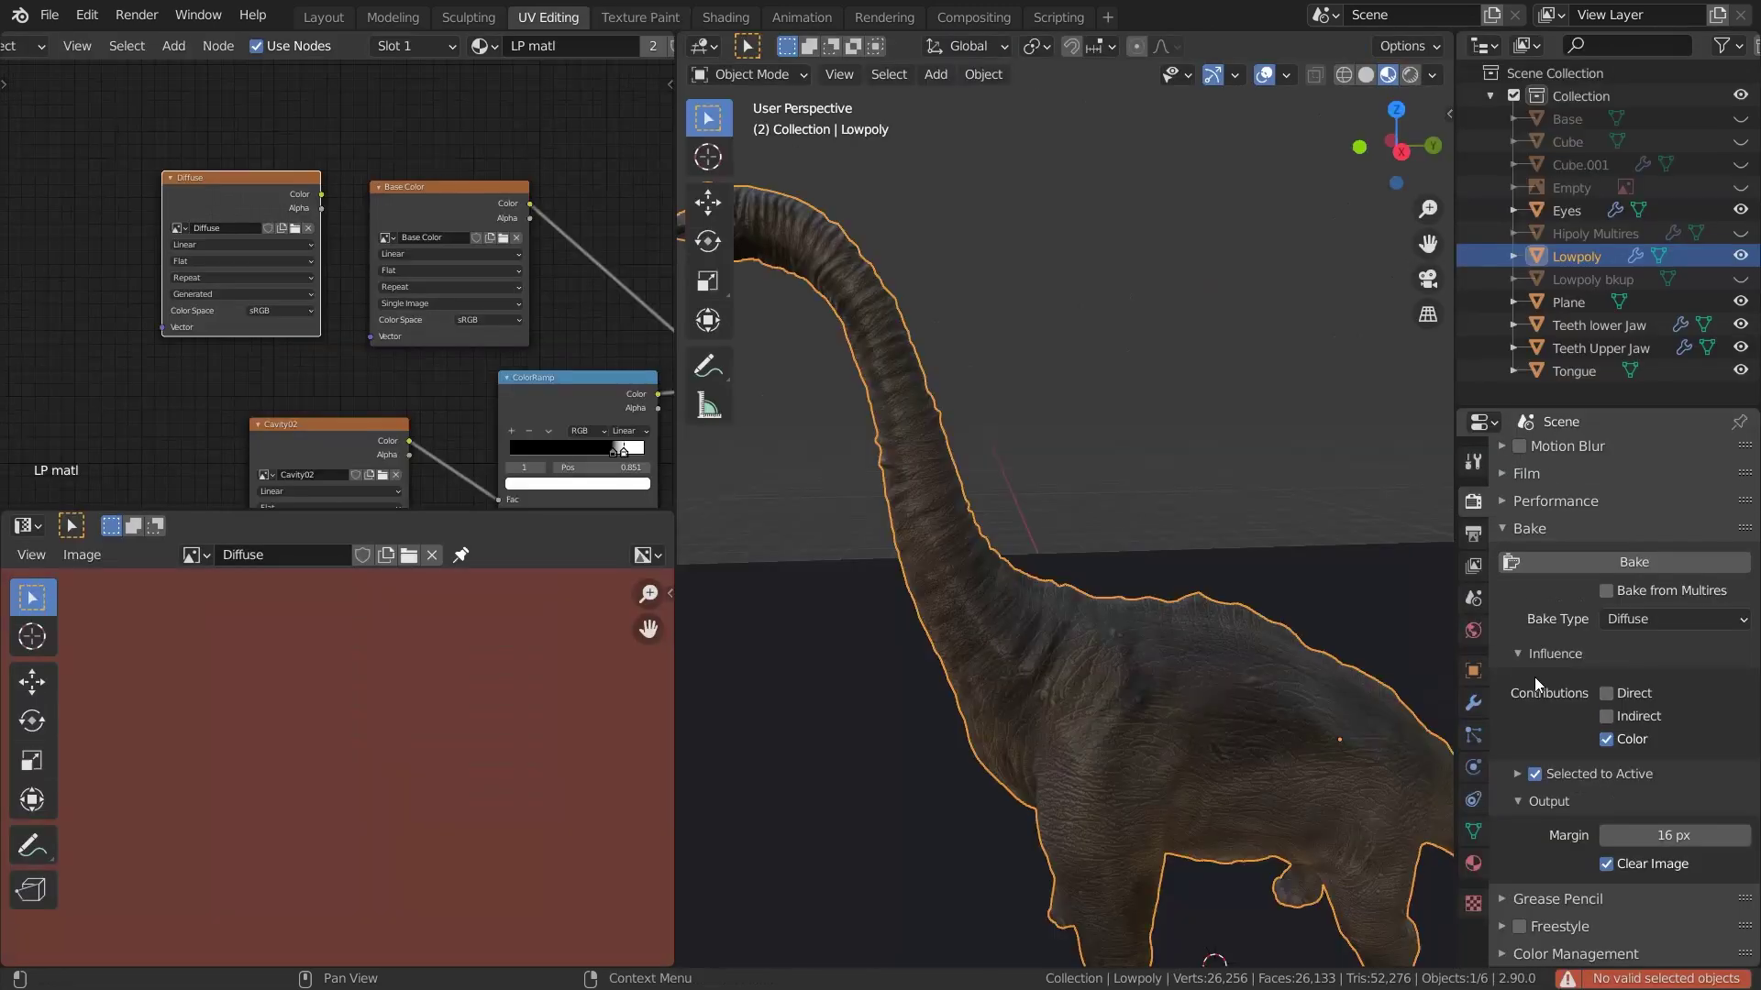
Bake the Lowpoly body's Diffuse pass with only the Color contribution and Selected to Active disabled
scroll(1588, 630, up, 2)
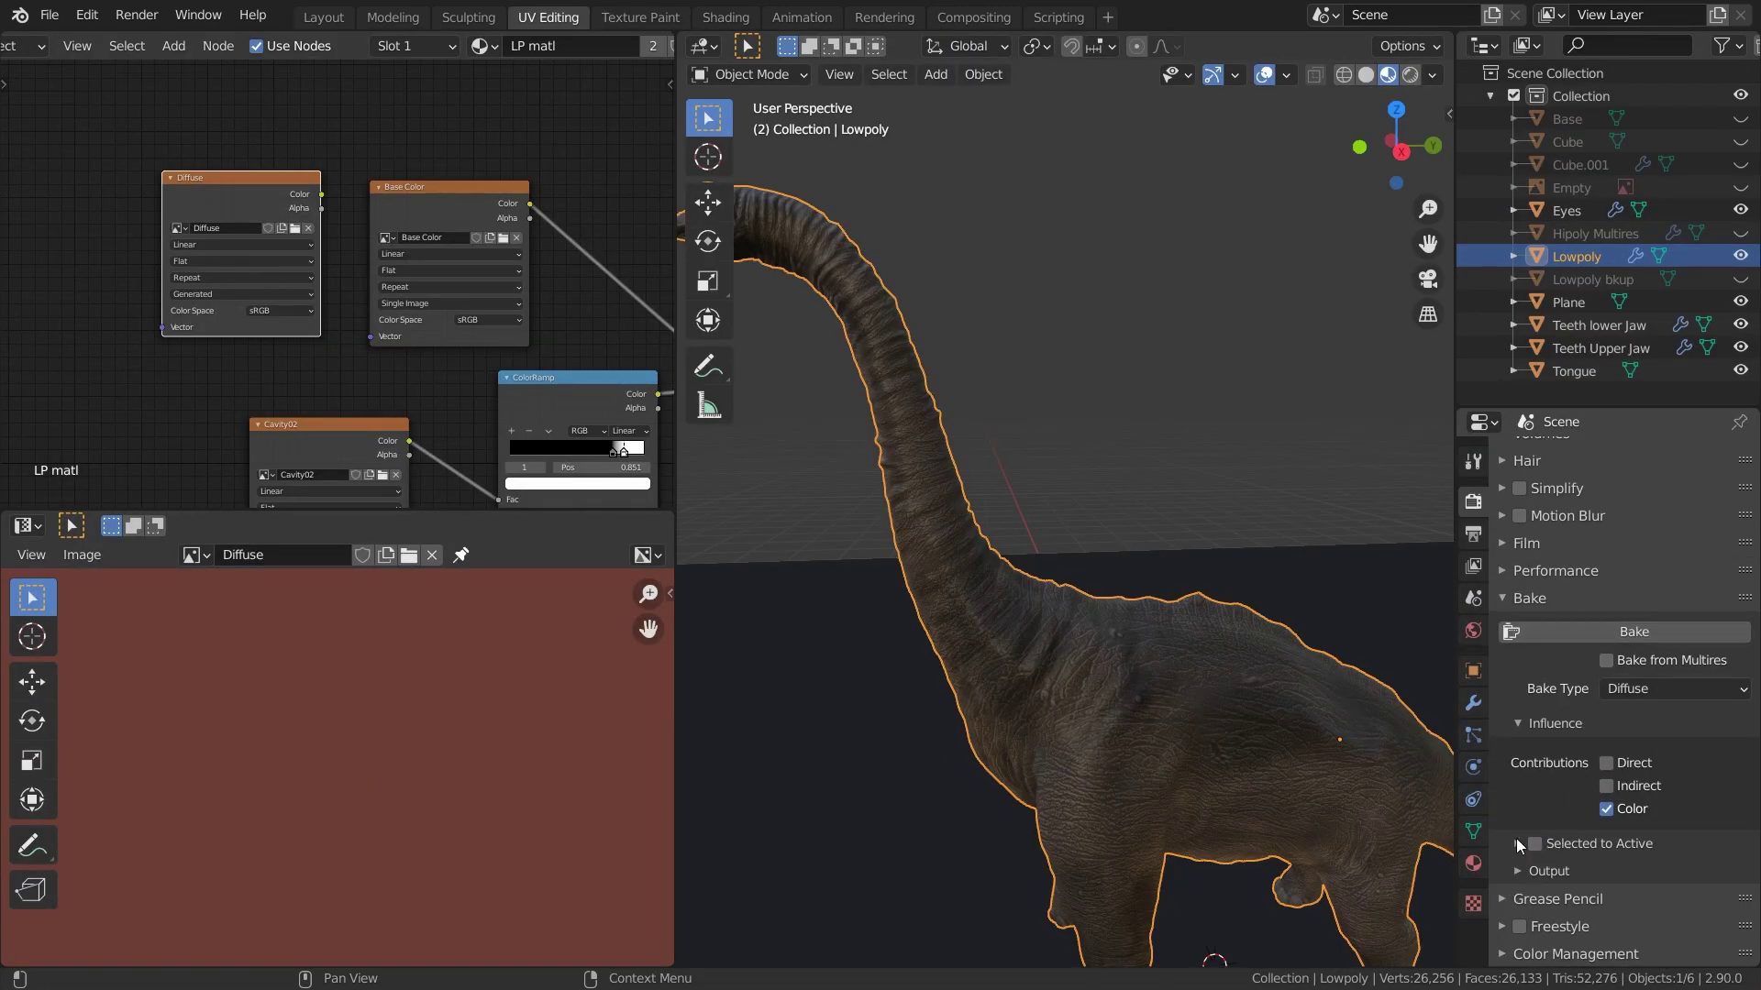
click(1609, 631)
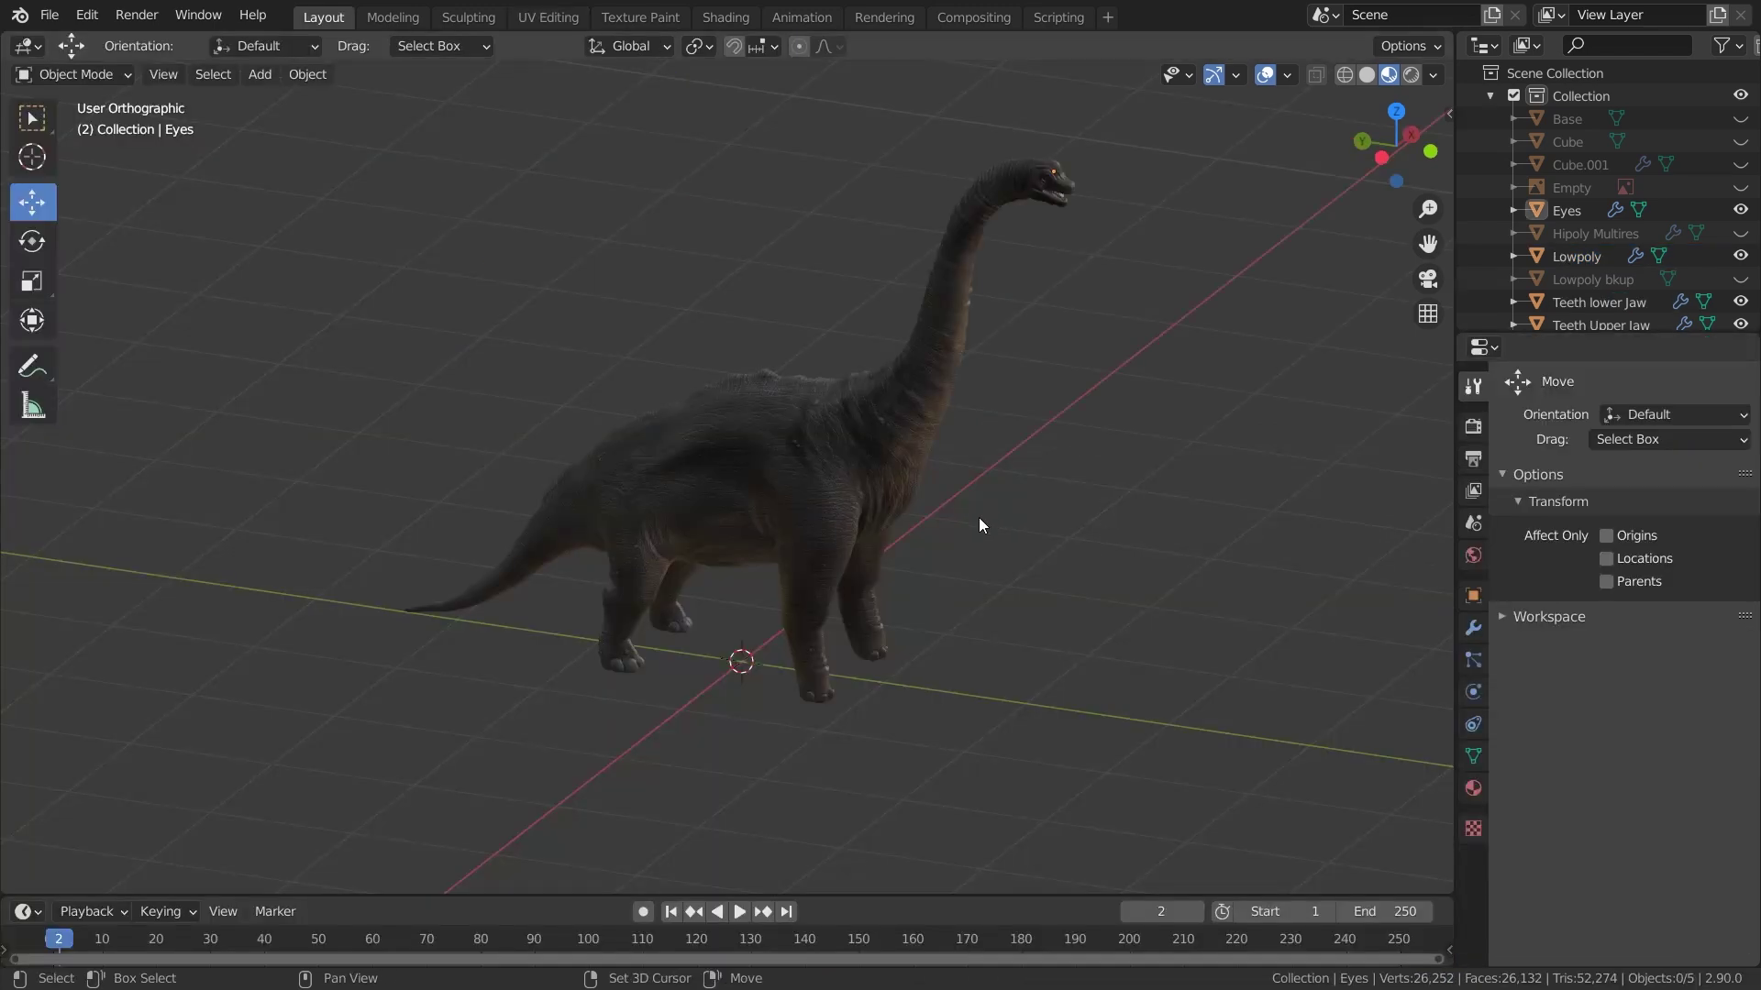
Add a plane under the dinosaur as a ground and enlarge it to a scale of 10
key(shift+a)
mouse_move(977, 518)
click(1137, 523)
text(s)
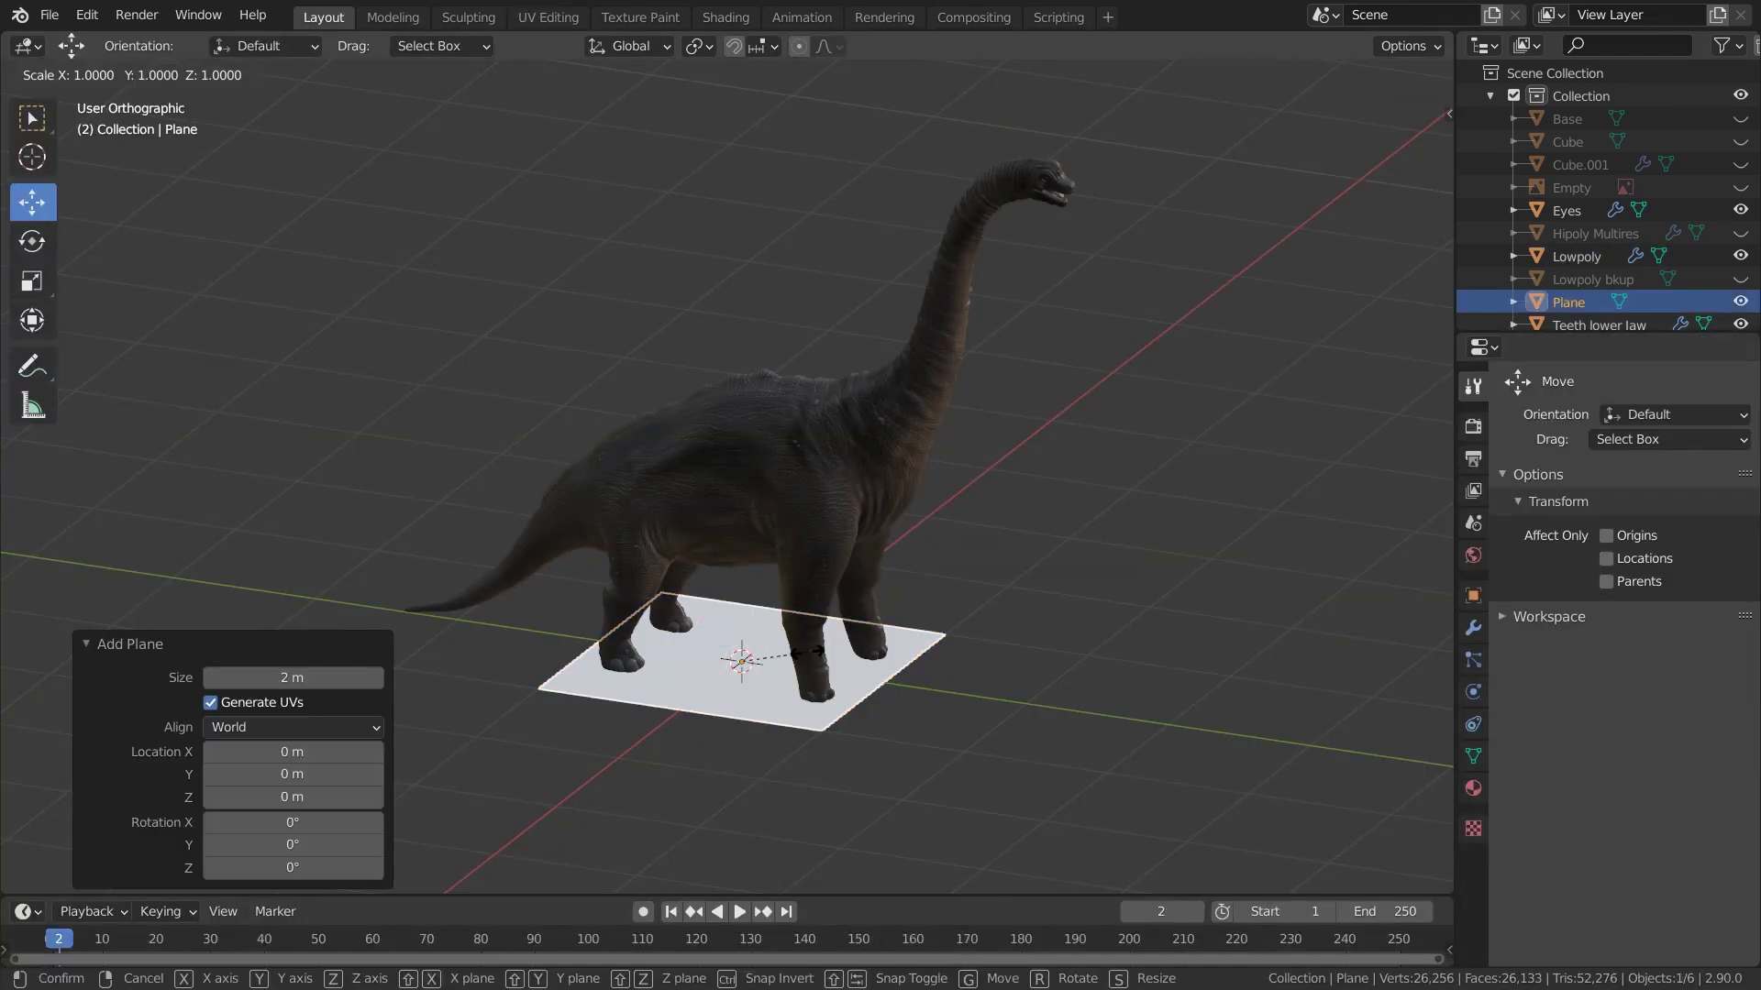
text(2)
key(Return)
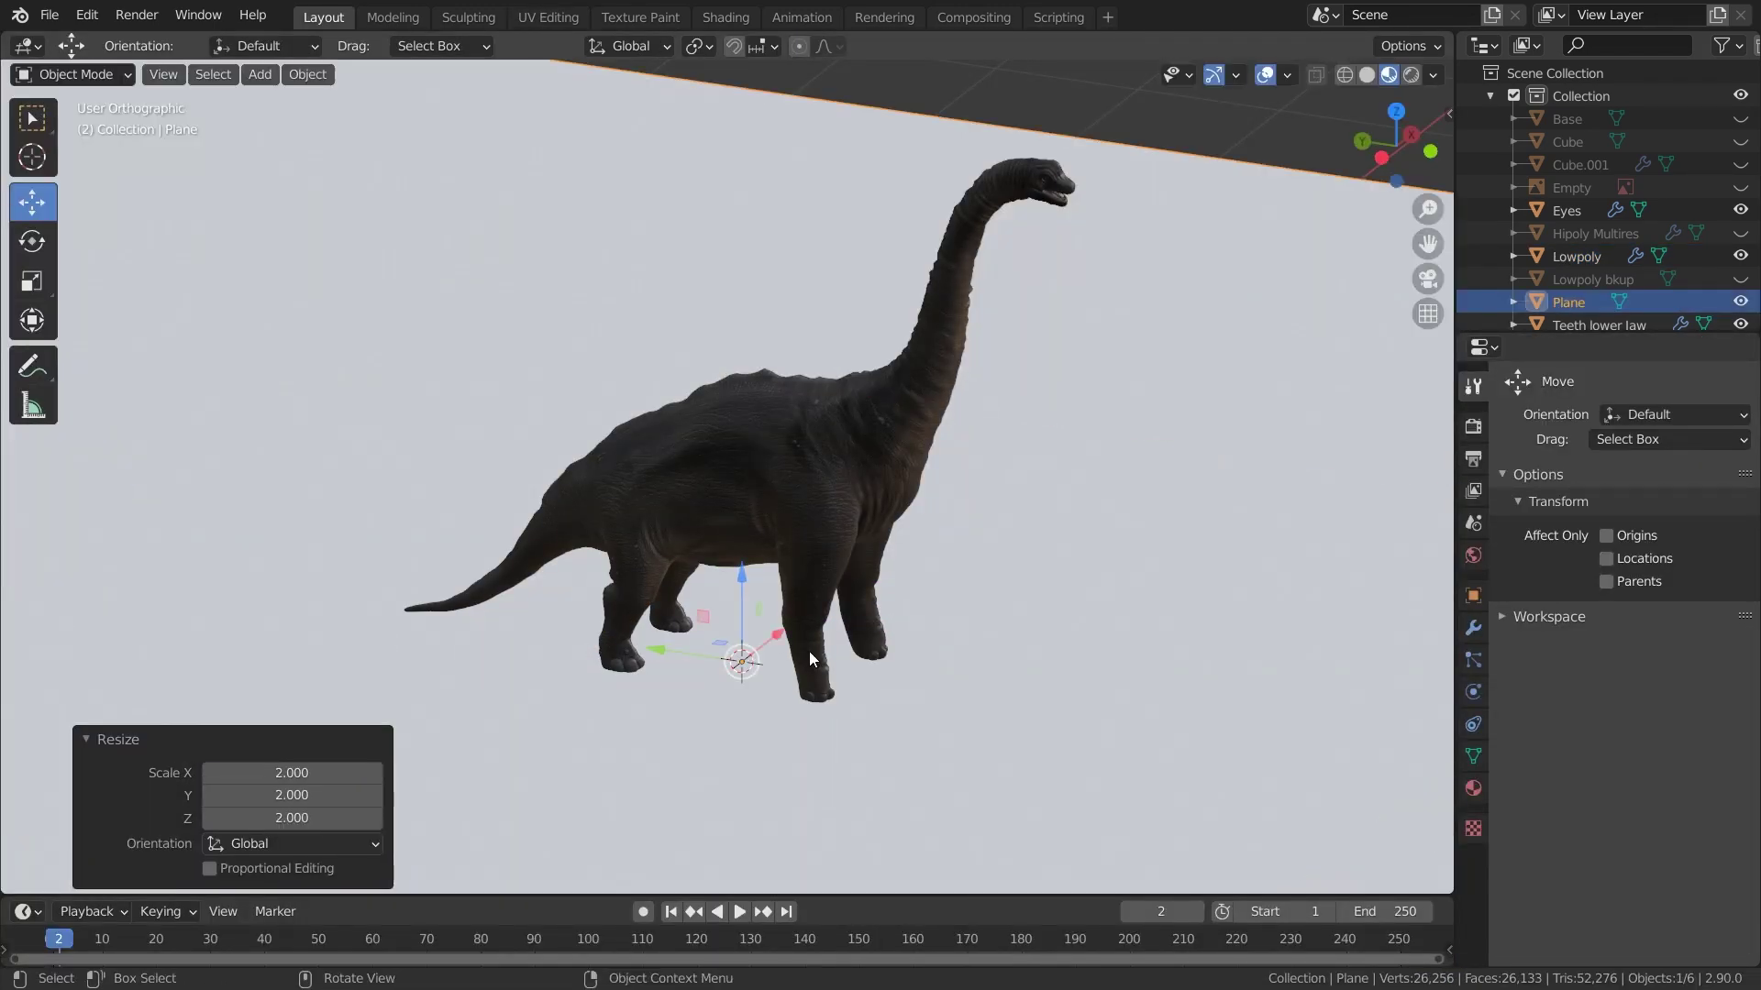
scroll(809, 651, down, 4)
Give the ground plane a new material with a dark grey base color (V 0.096), Specular 0.000 and Roughness 1.000
click(1472, 788)
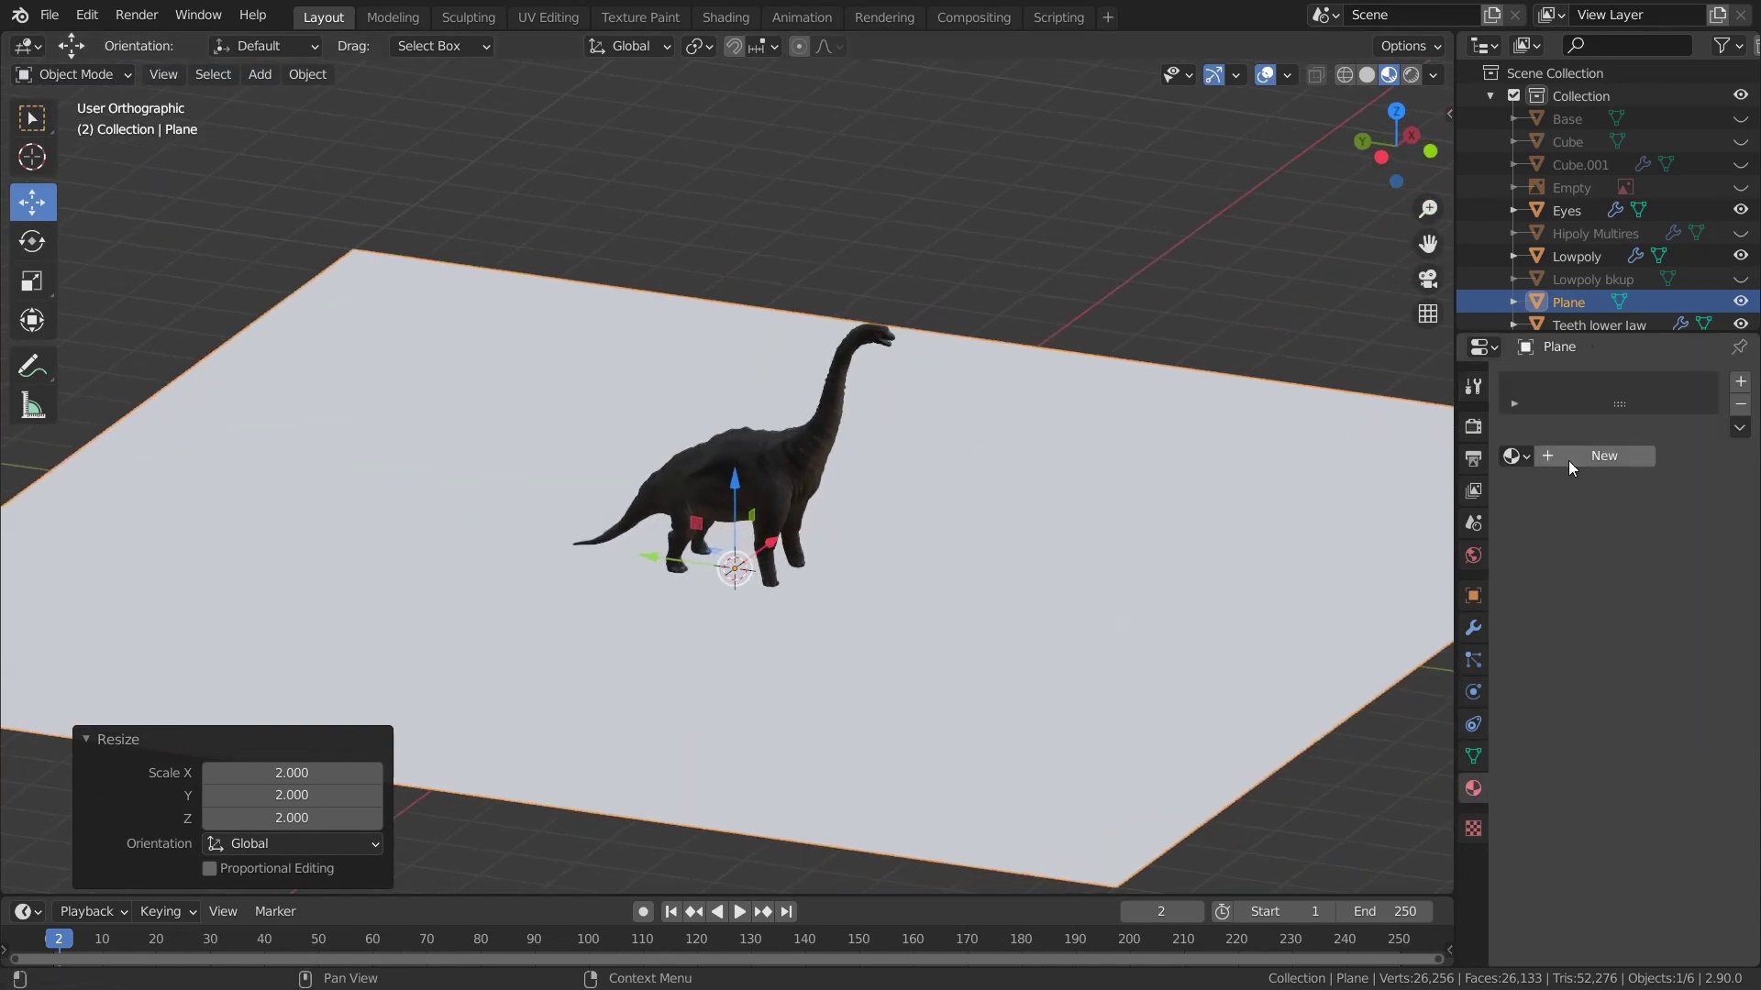
click(1568, 460)
click(1669, 646)
drag(1697, 407, 1709, 474)
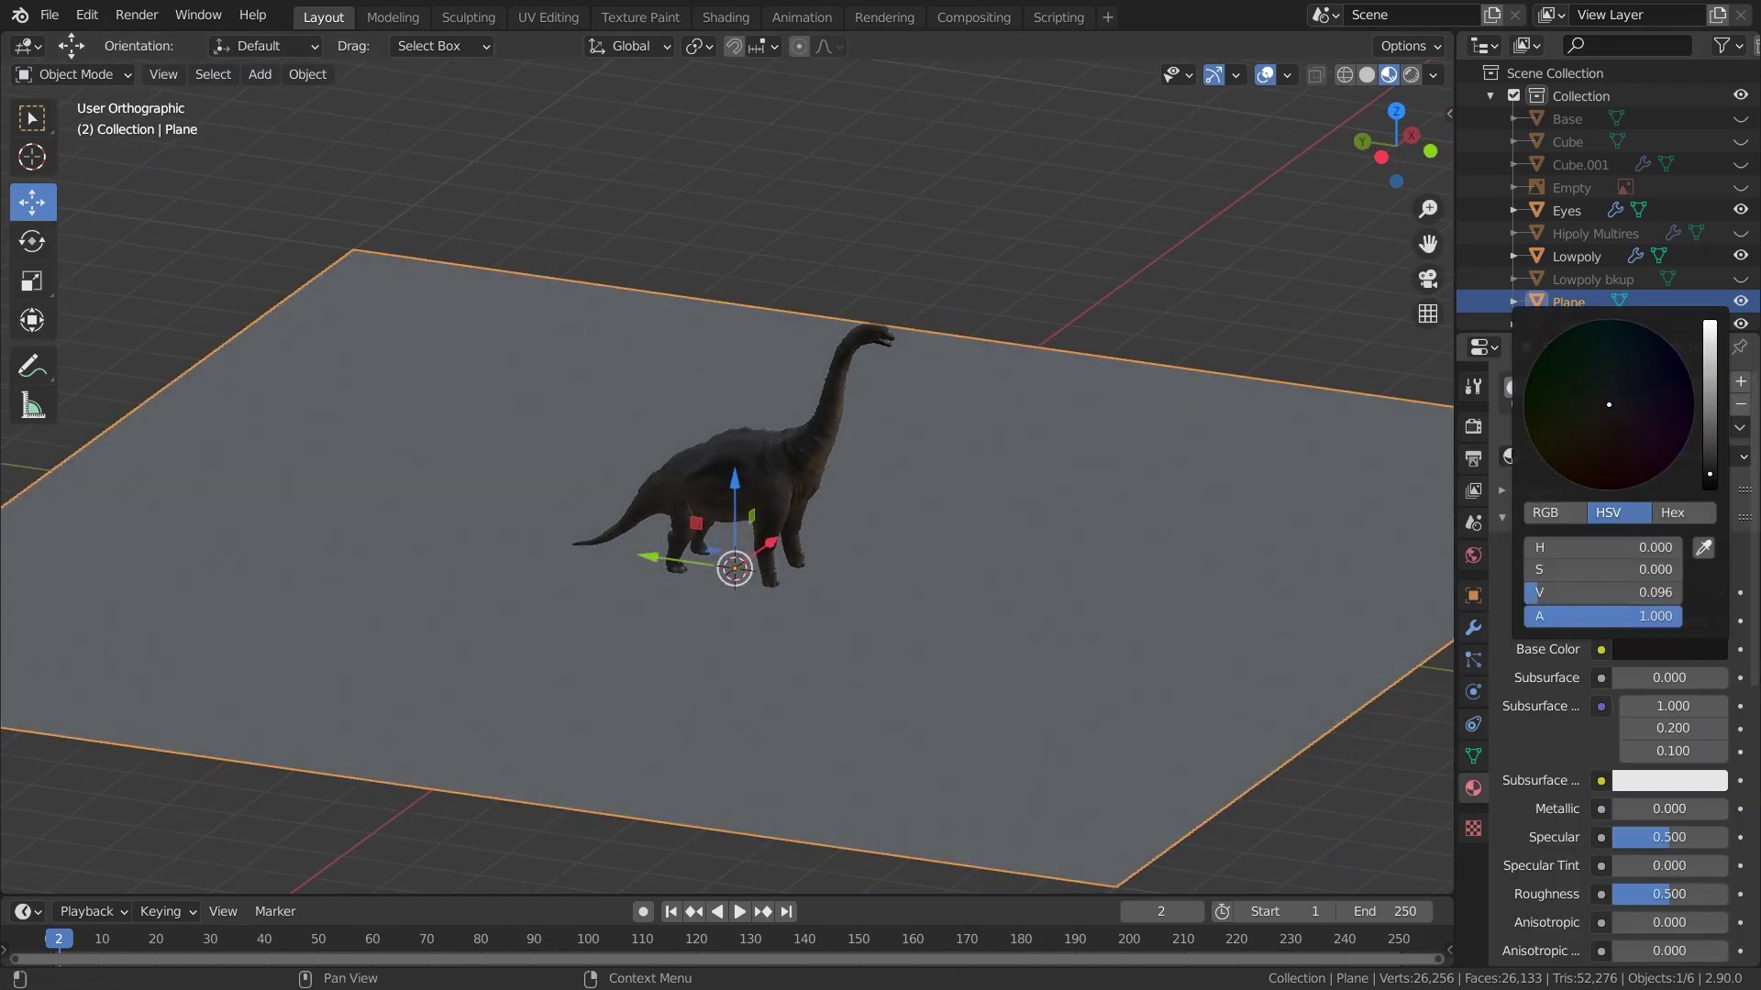
drag(1669, 894, 1728, 900)
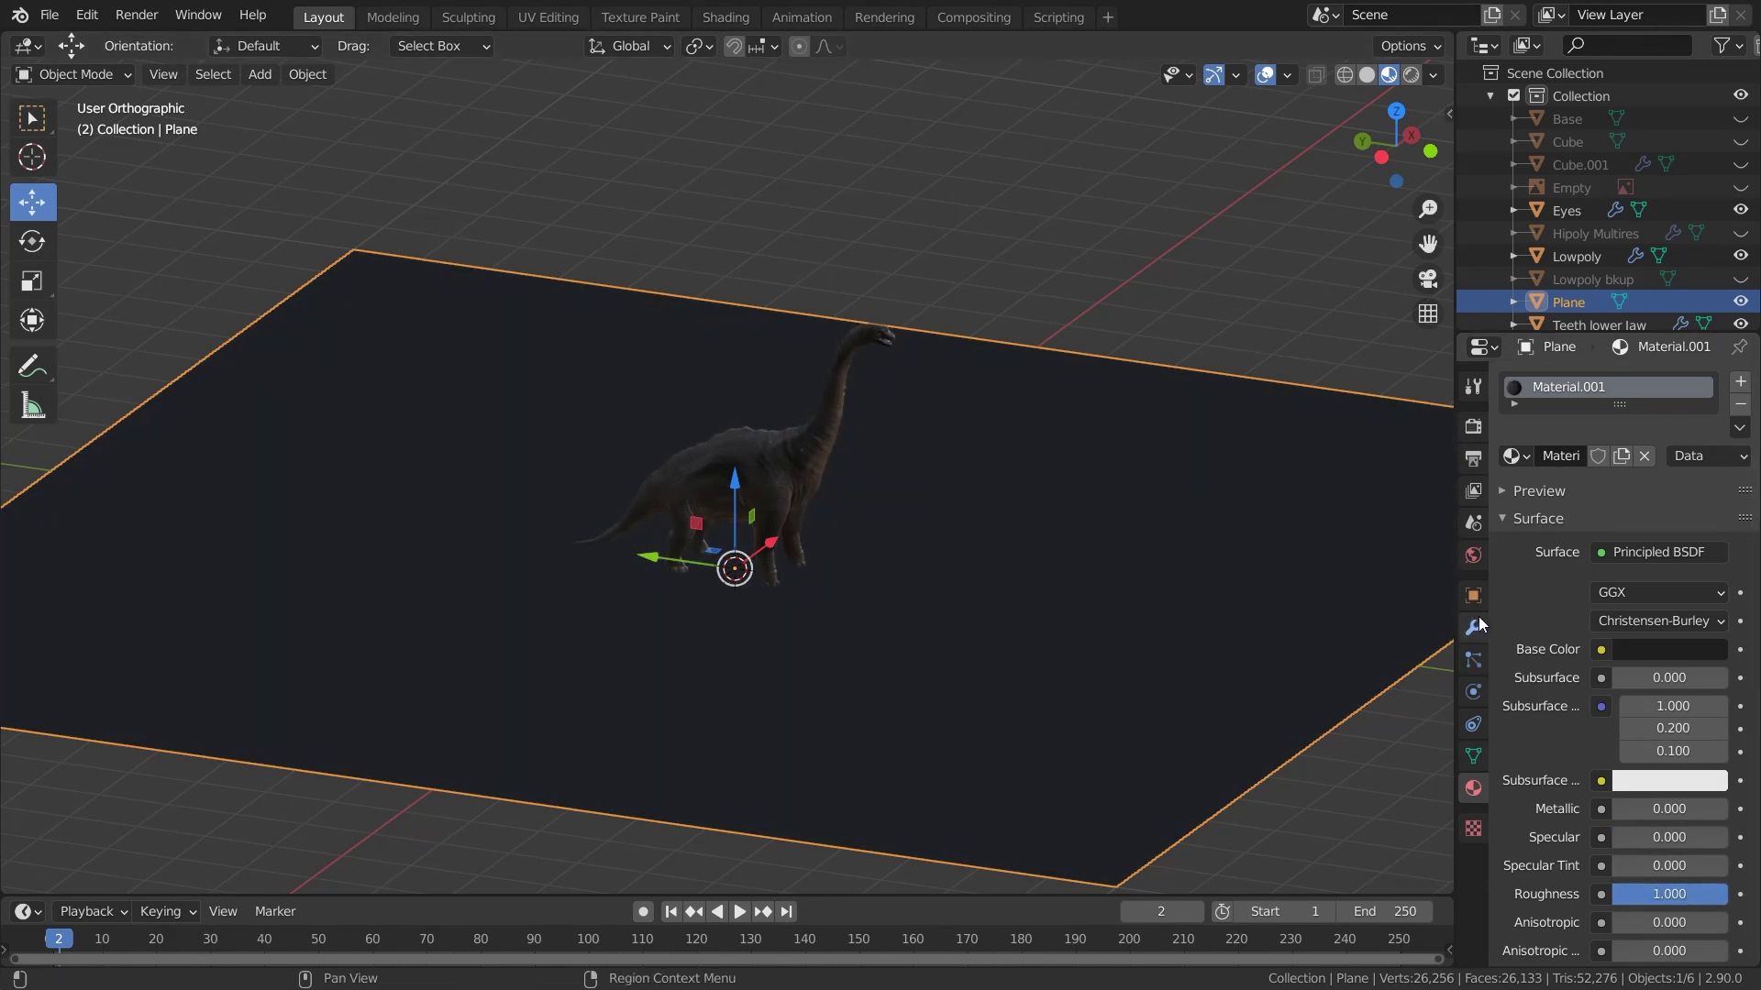
Set the Cycles device to GPU Compute and enable OptiX viewport denoising
click(1473, 428)
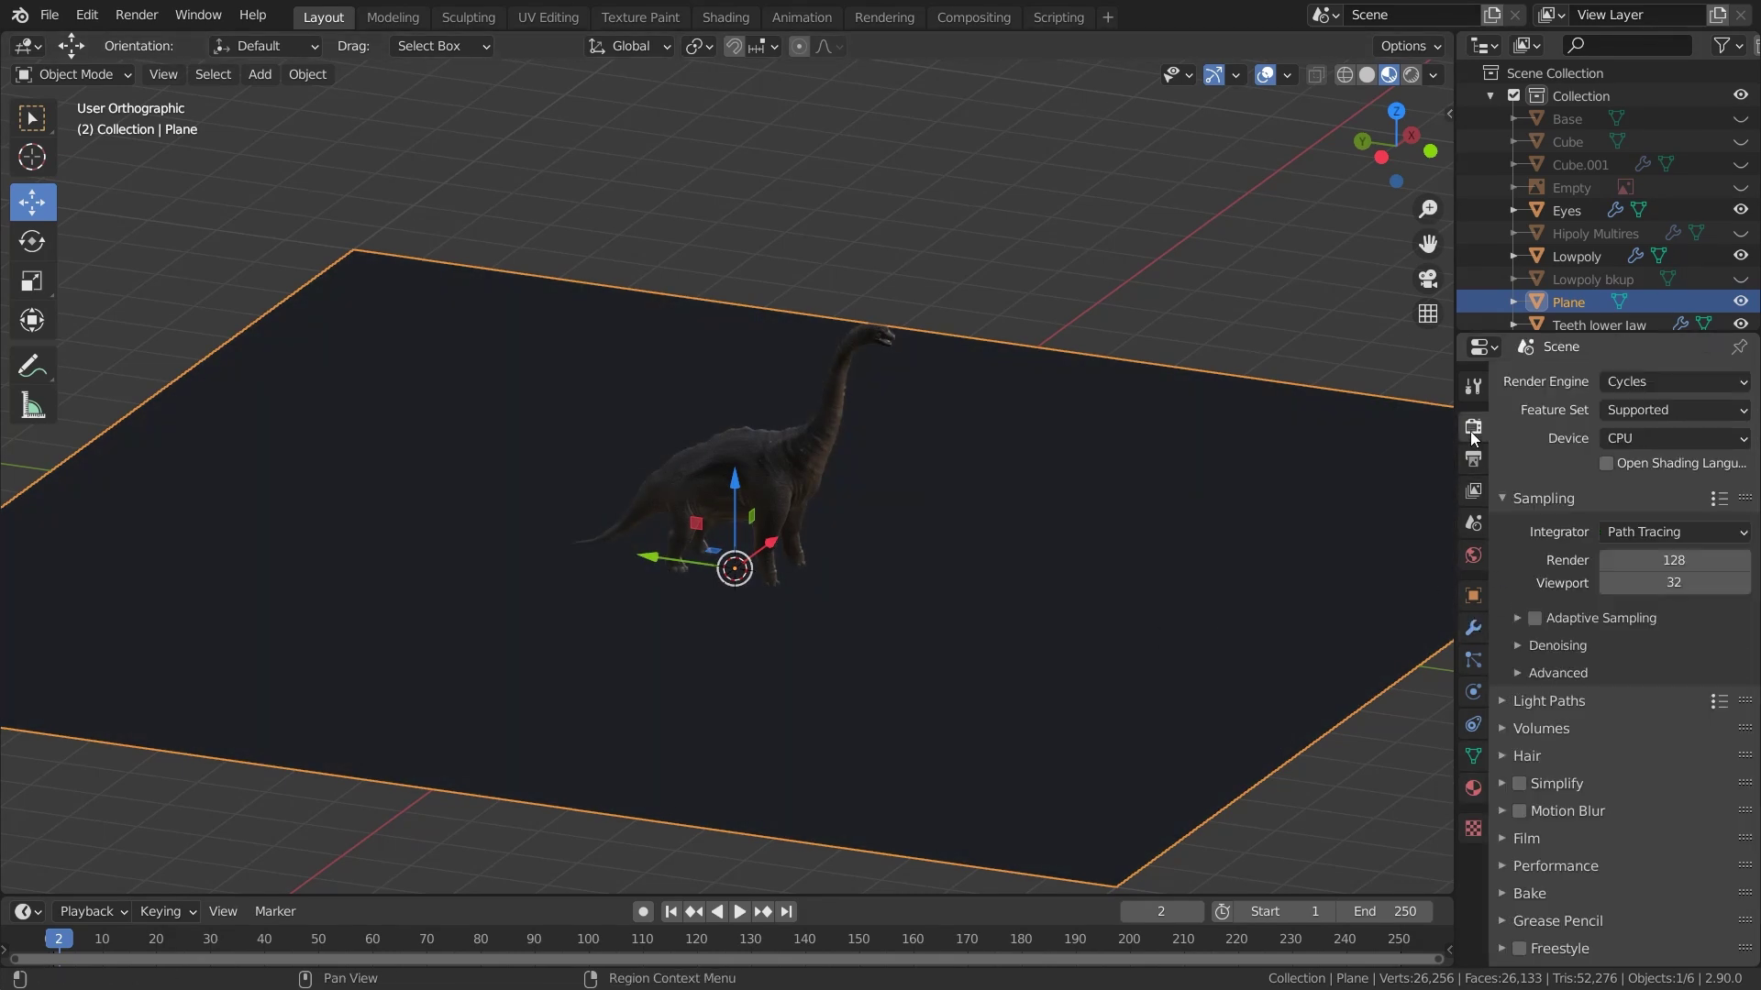
click(1653, 442)
click(1642, 488)
click(1537, 589)
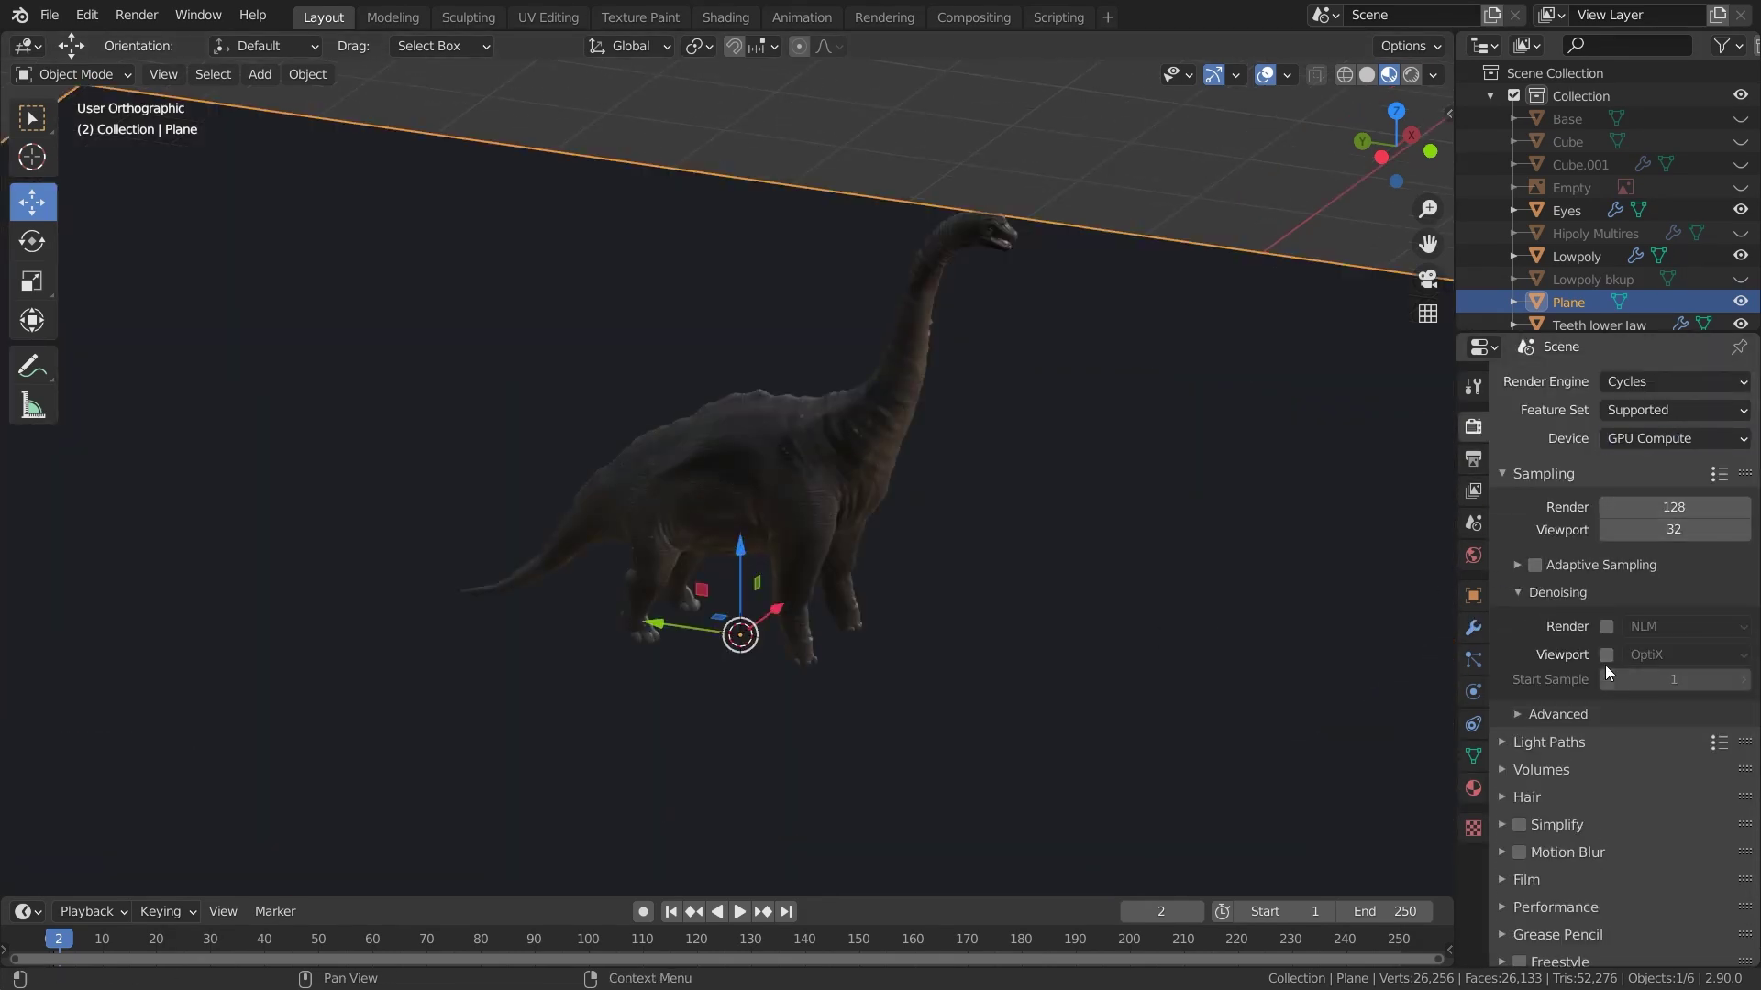
click(1606, 654)
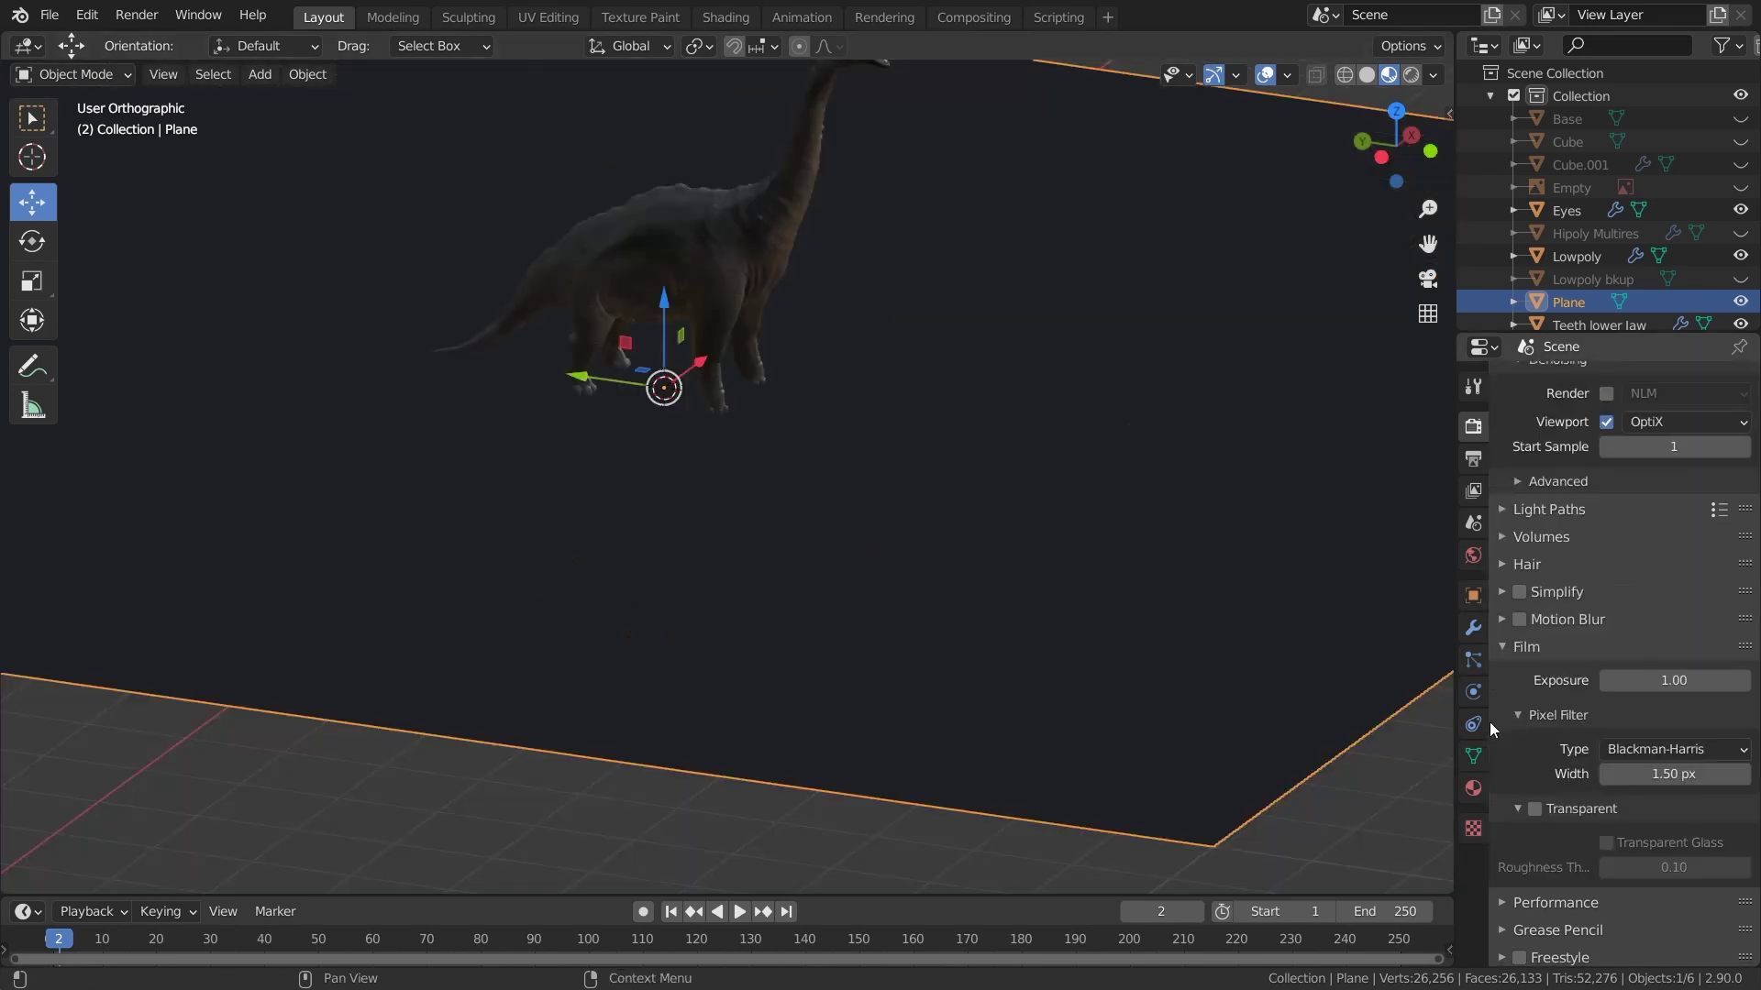
Make the ground plane a Shadow Catcher in its visibility settings
click(1472, 595)
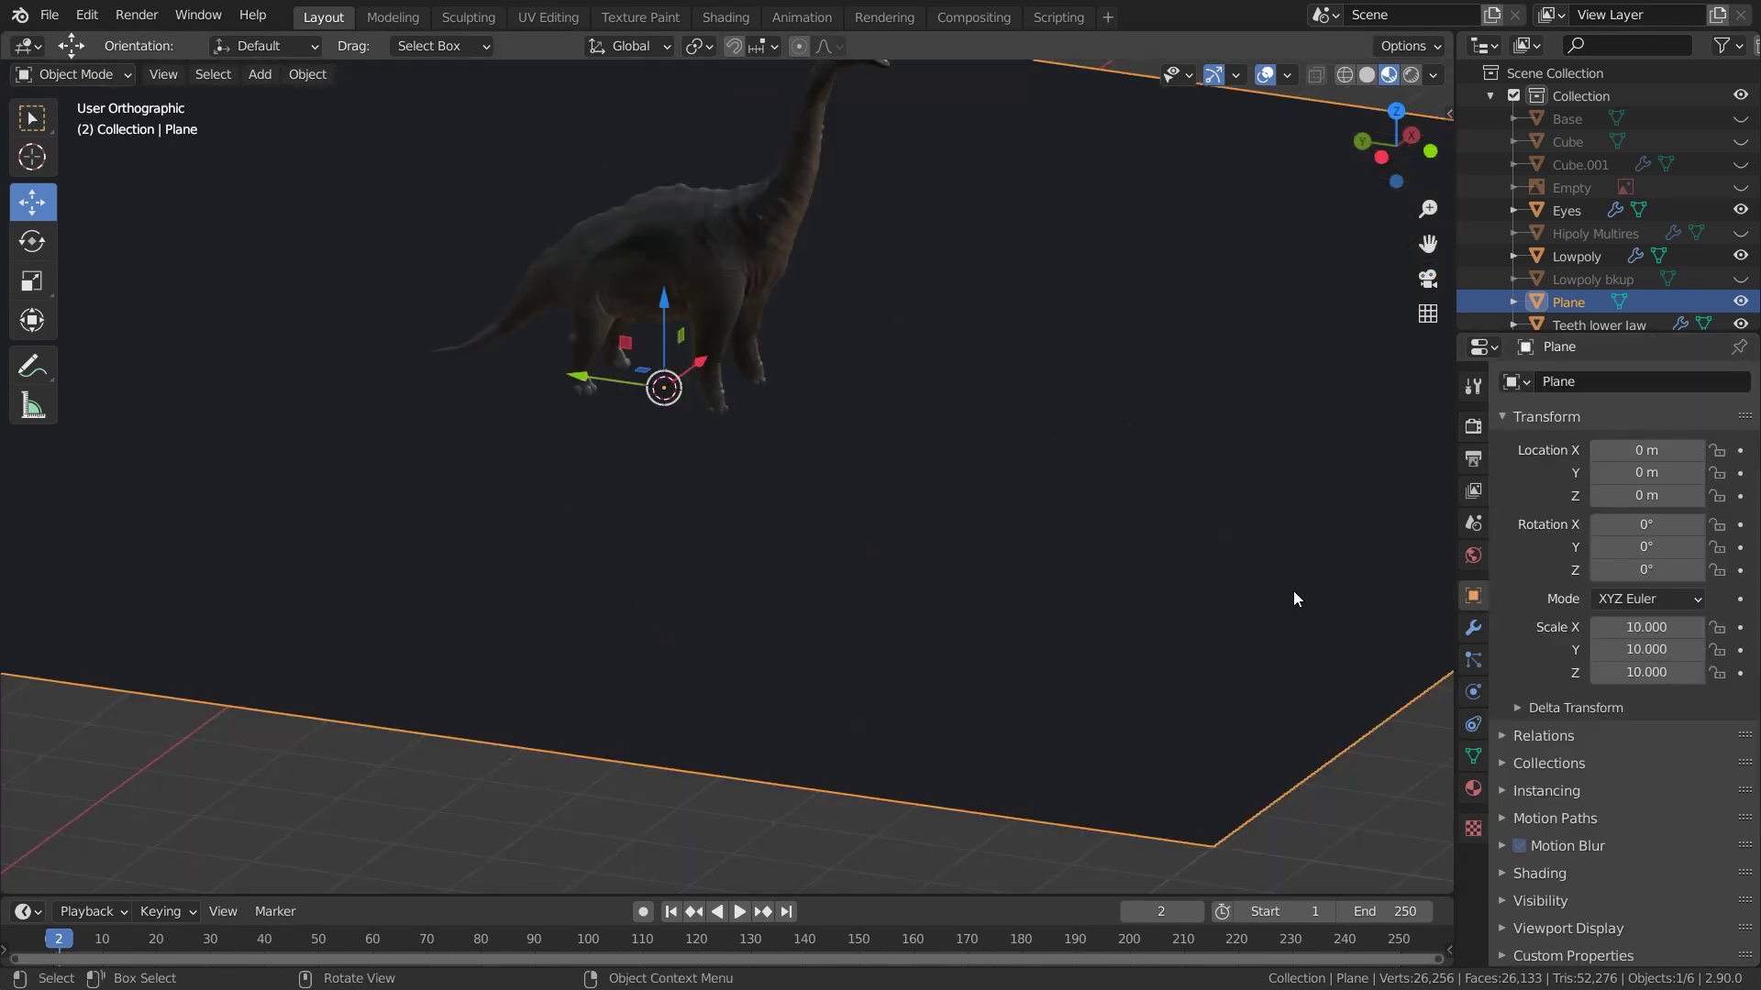
click(1540, 900)
scroll(1715, 607, down, 8)
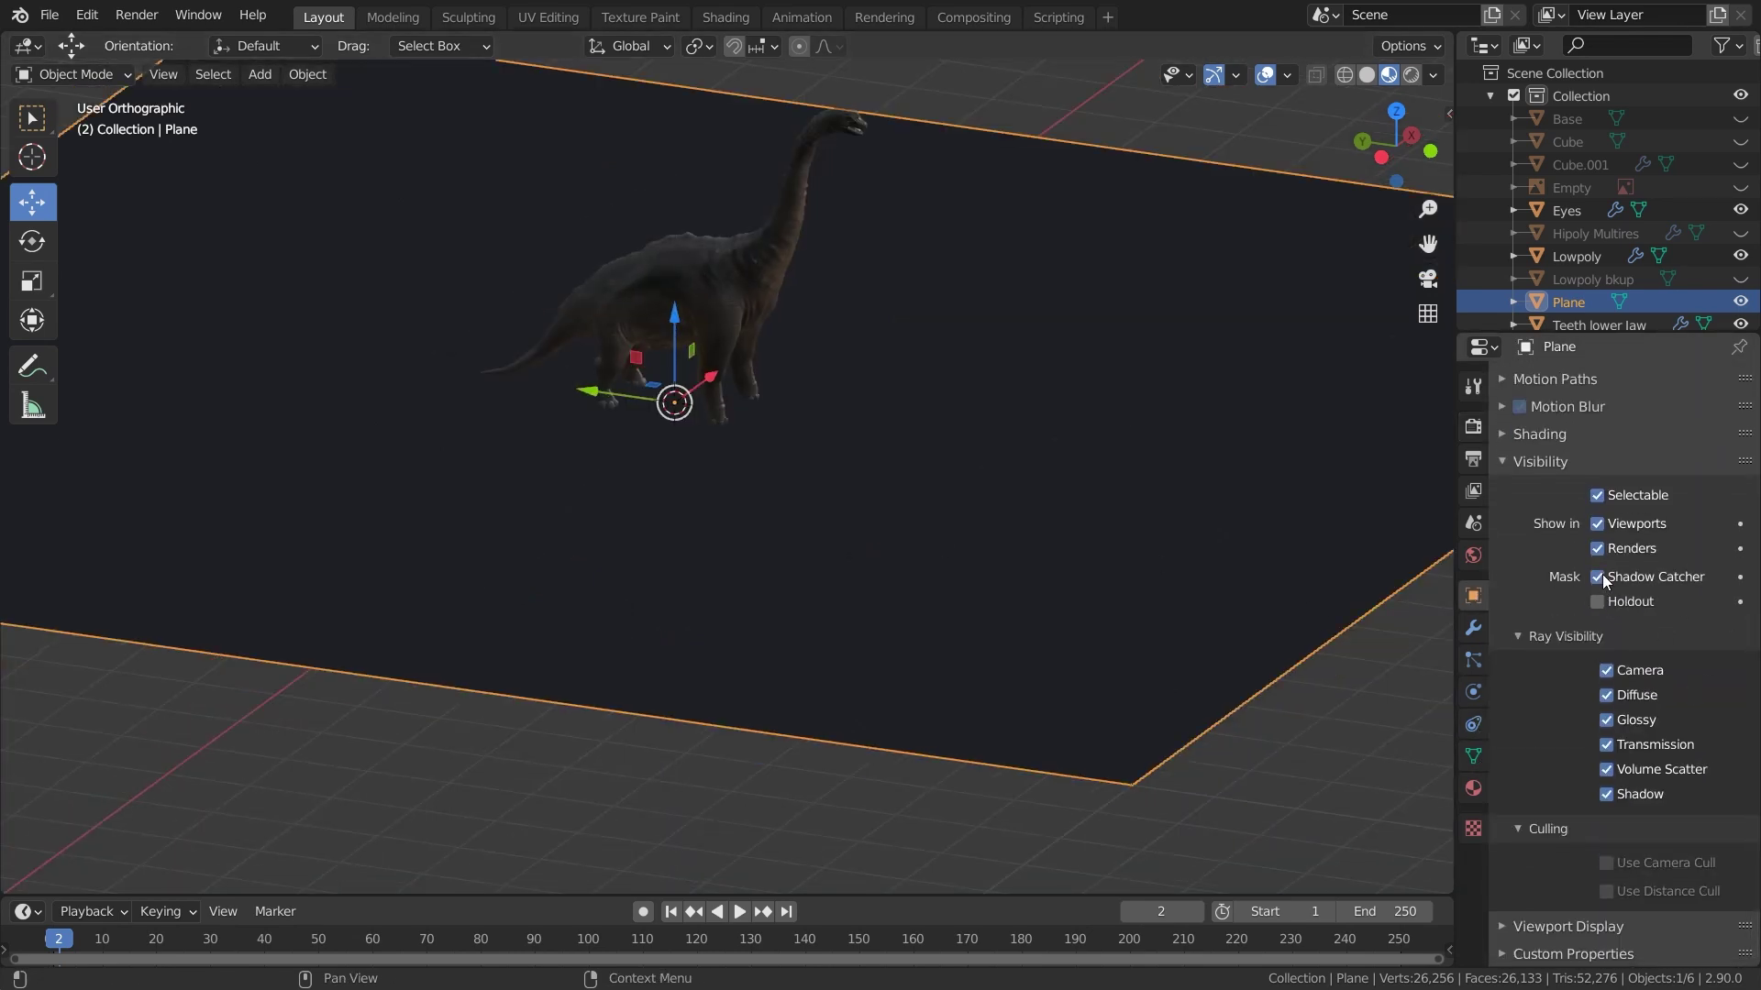
middle_drag(1262, 380, 1227, 376)
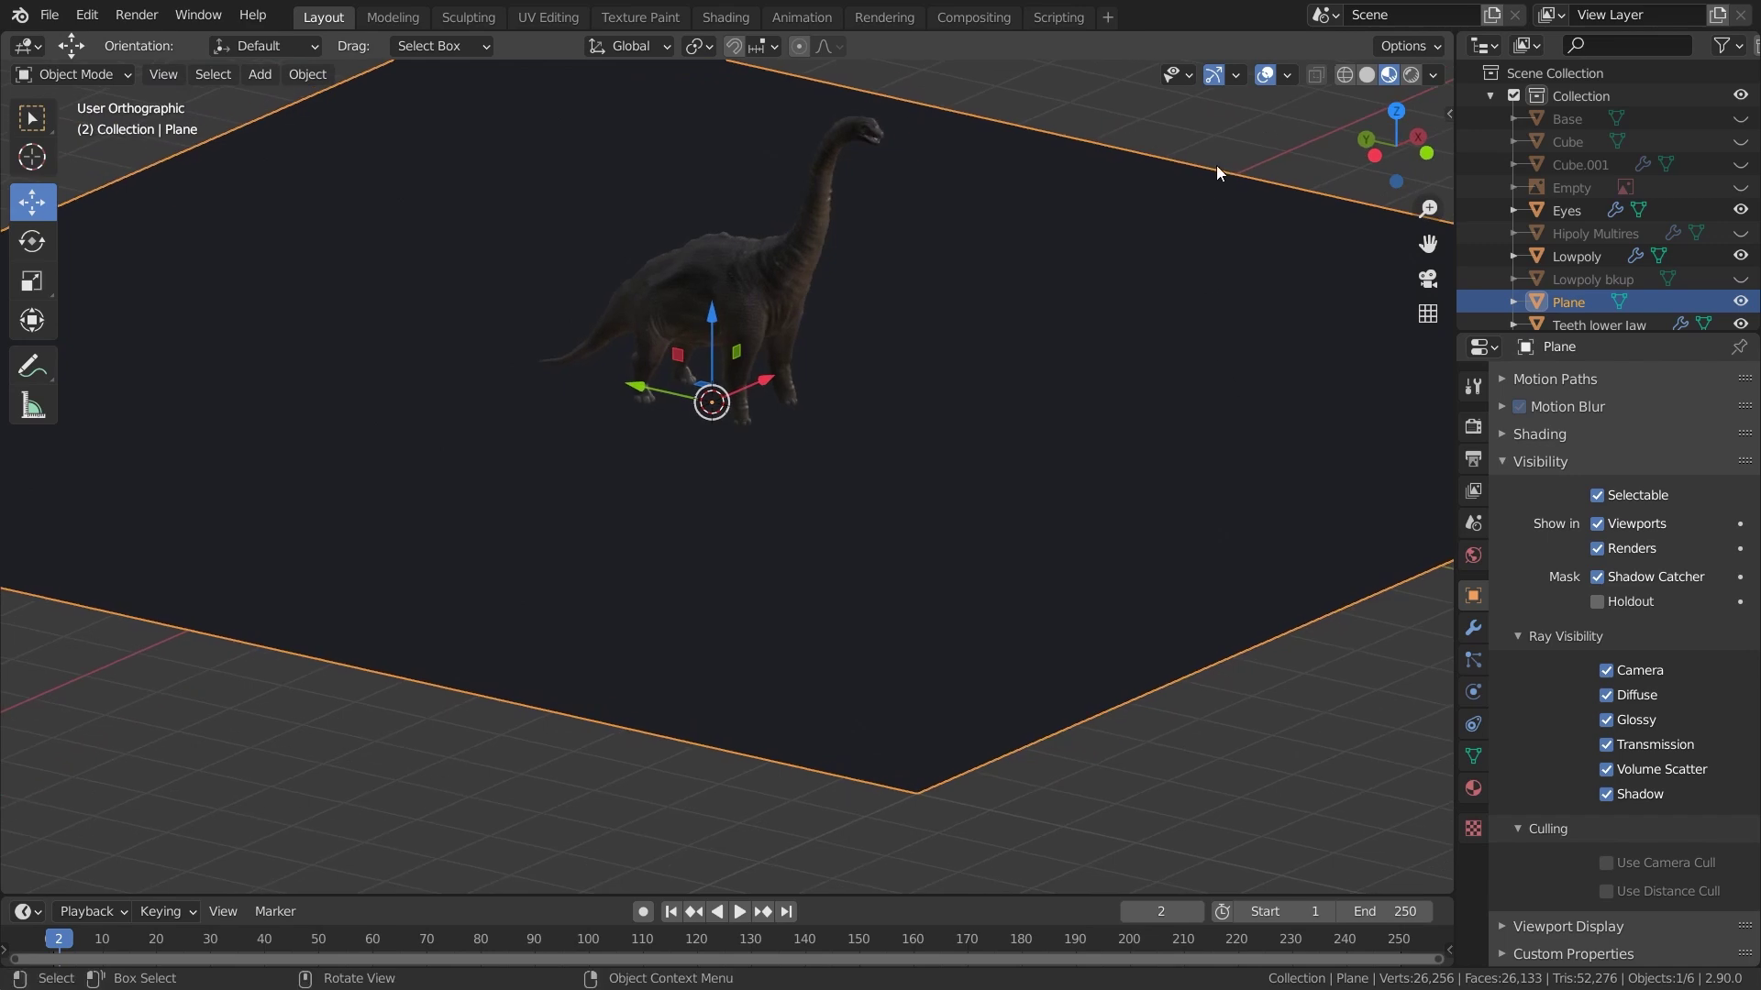
Show the viewport in rendered shading with a perspective view framed closer on the dinosaur
click(1411, 74)
mouse_move(812, 371)
middle_down()
mouse_move(827, 578)
mouse_move(844, 561)
mouse_move(867, 602)
mouse_move(806, 581)
mouse_move(938, 555)
mouse_move(1008, 466)
middle_up()
key(KP_5)
scroll(888, 530, up, 3)
shift+middle_drag(899, 547, 950, 464)
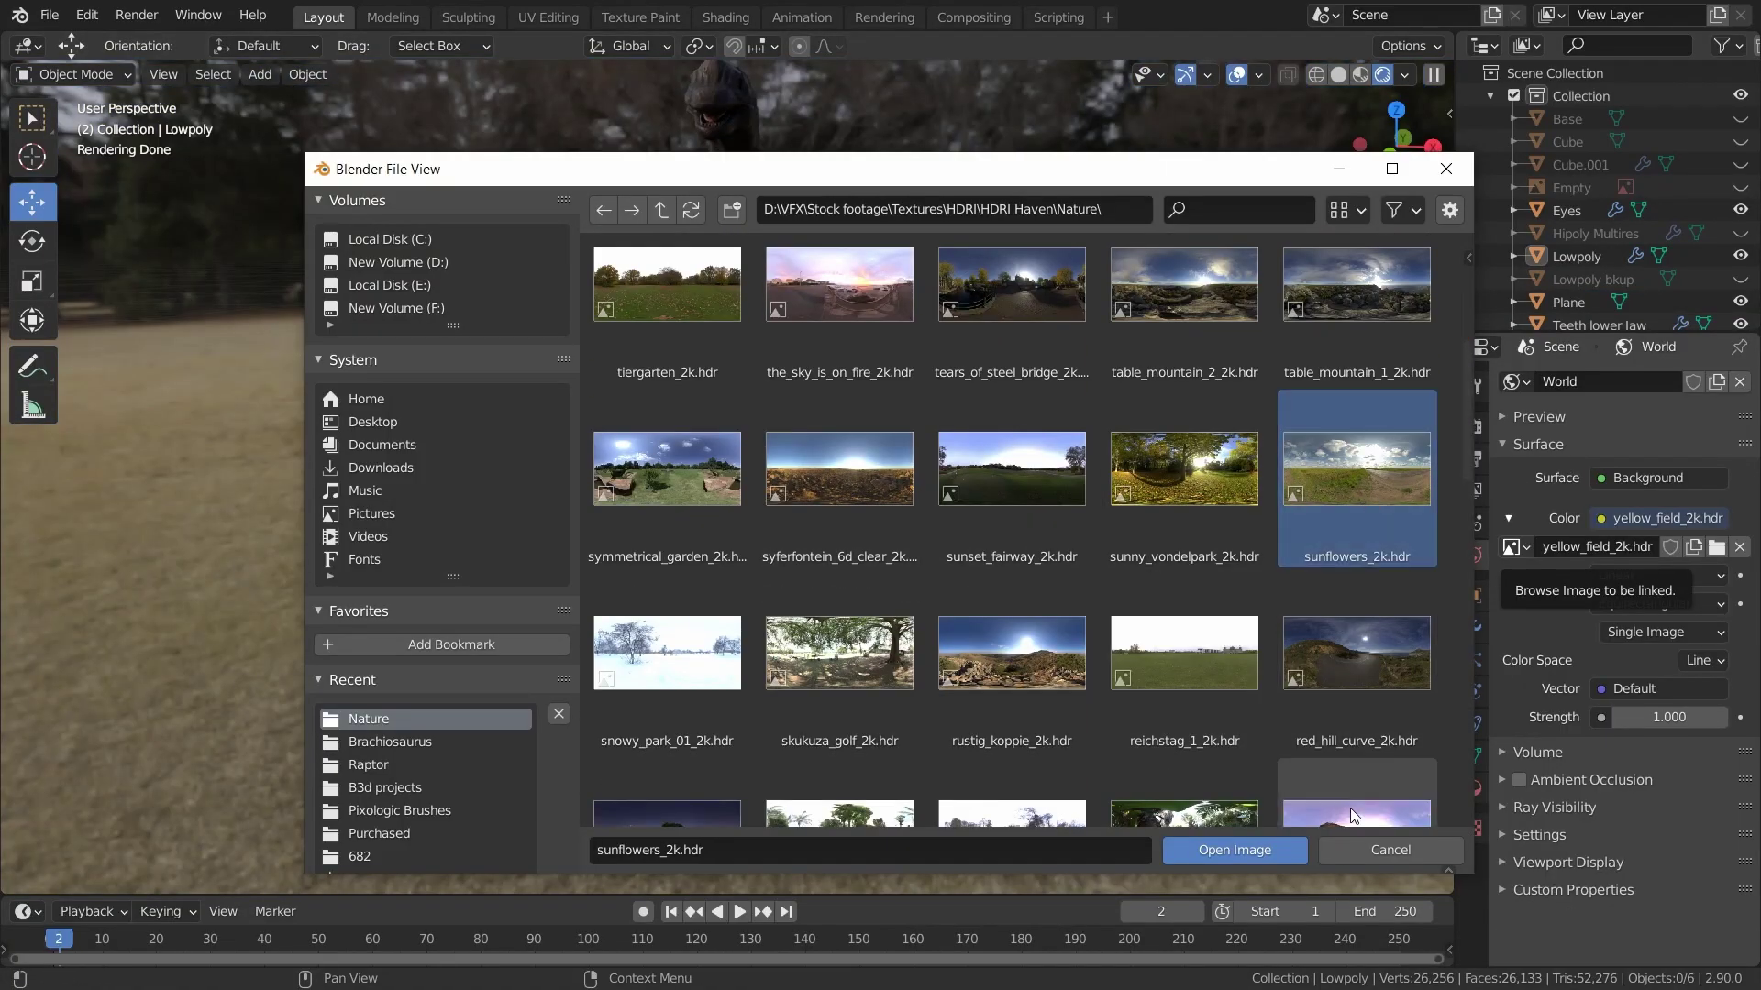
Load sunflowers_2k.hdr as the world environment image and frame the dinosaur from the side on the roadside
click(1267, 851)
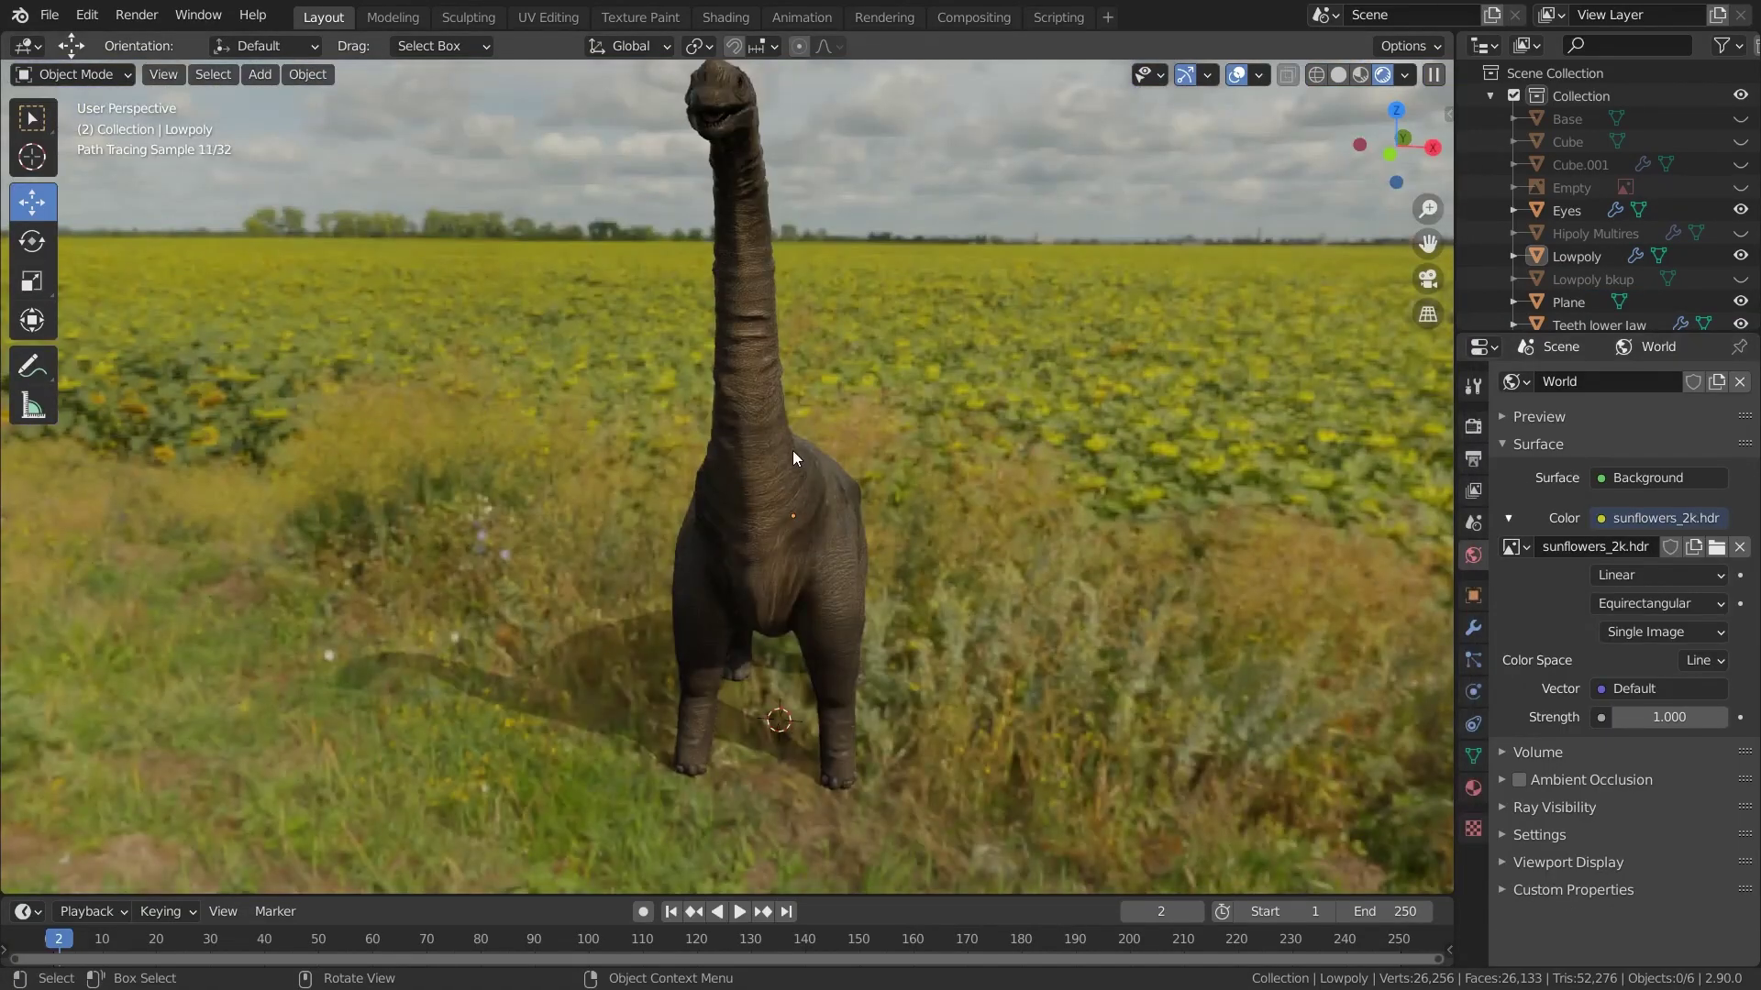
middle_drag(792, 451, 686, 433)
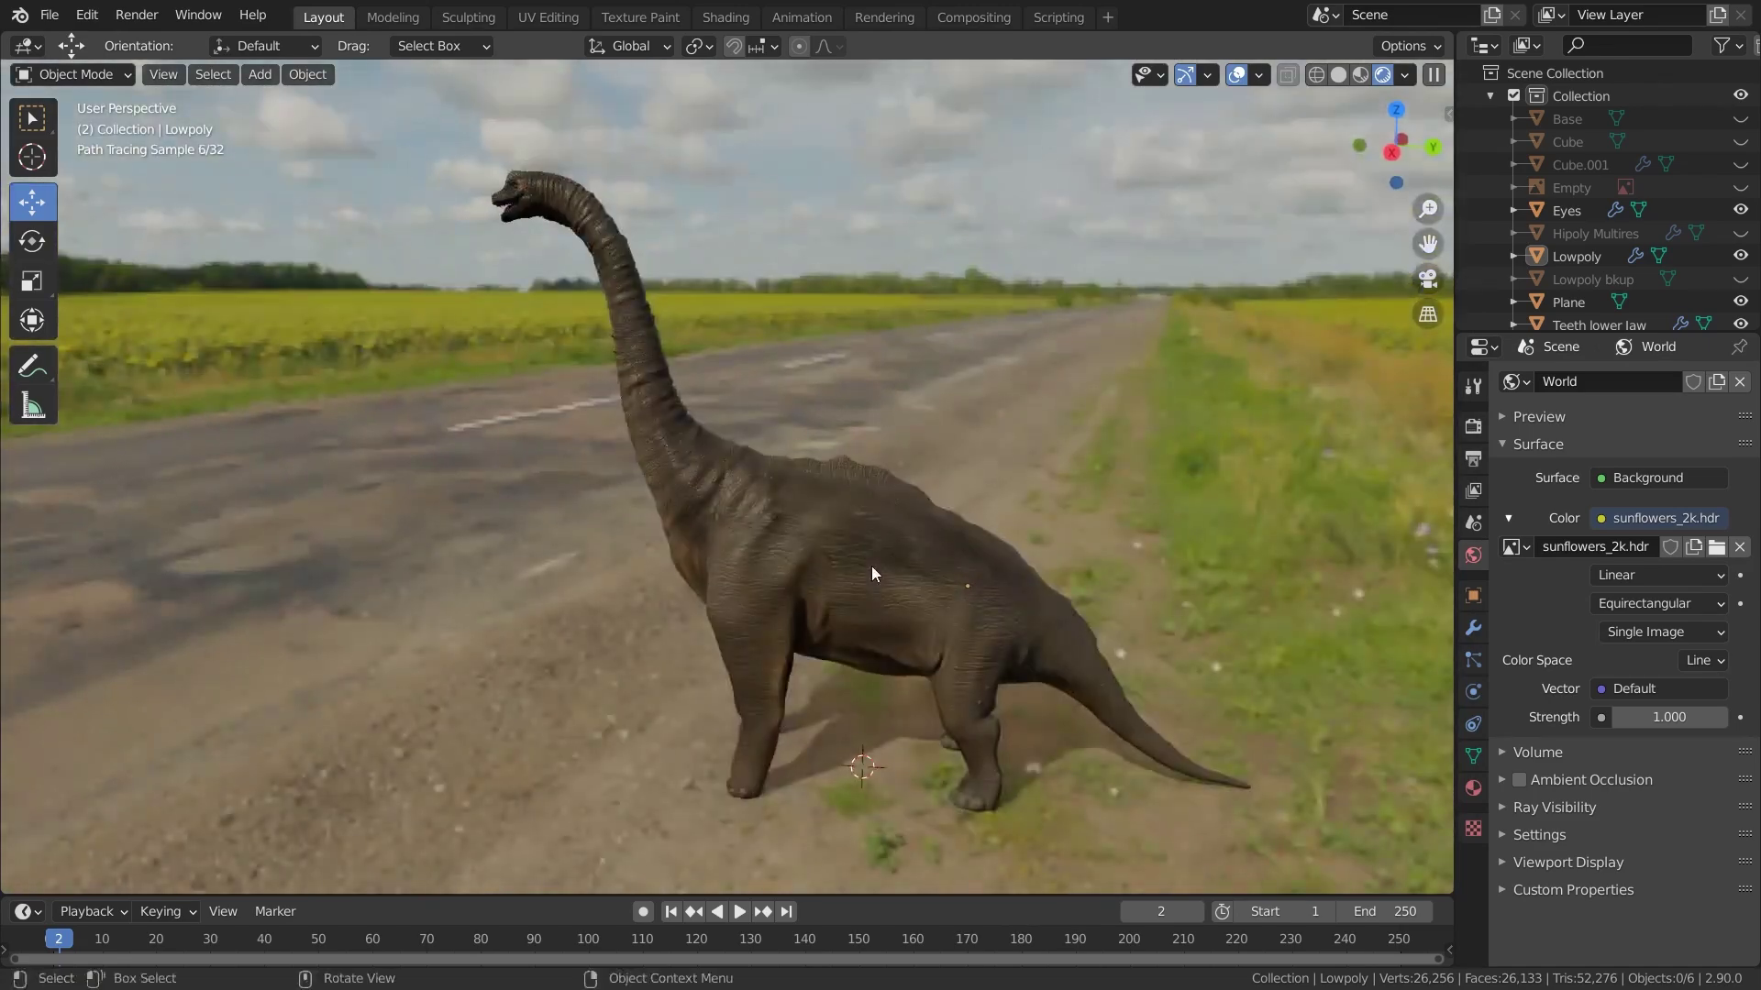
middle_drag(872, 564, 879, 549)
scroll(888, 614, down, 2)
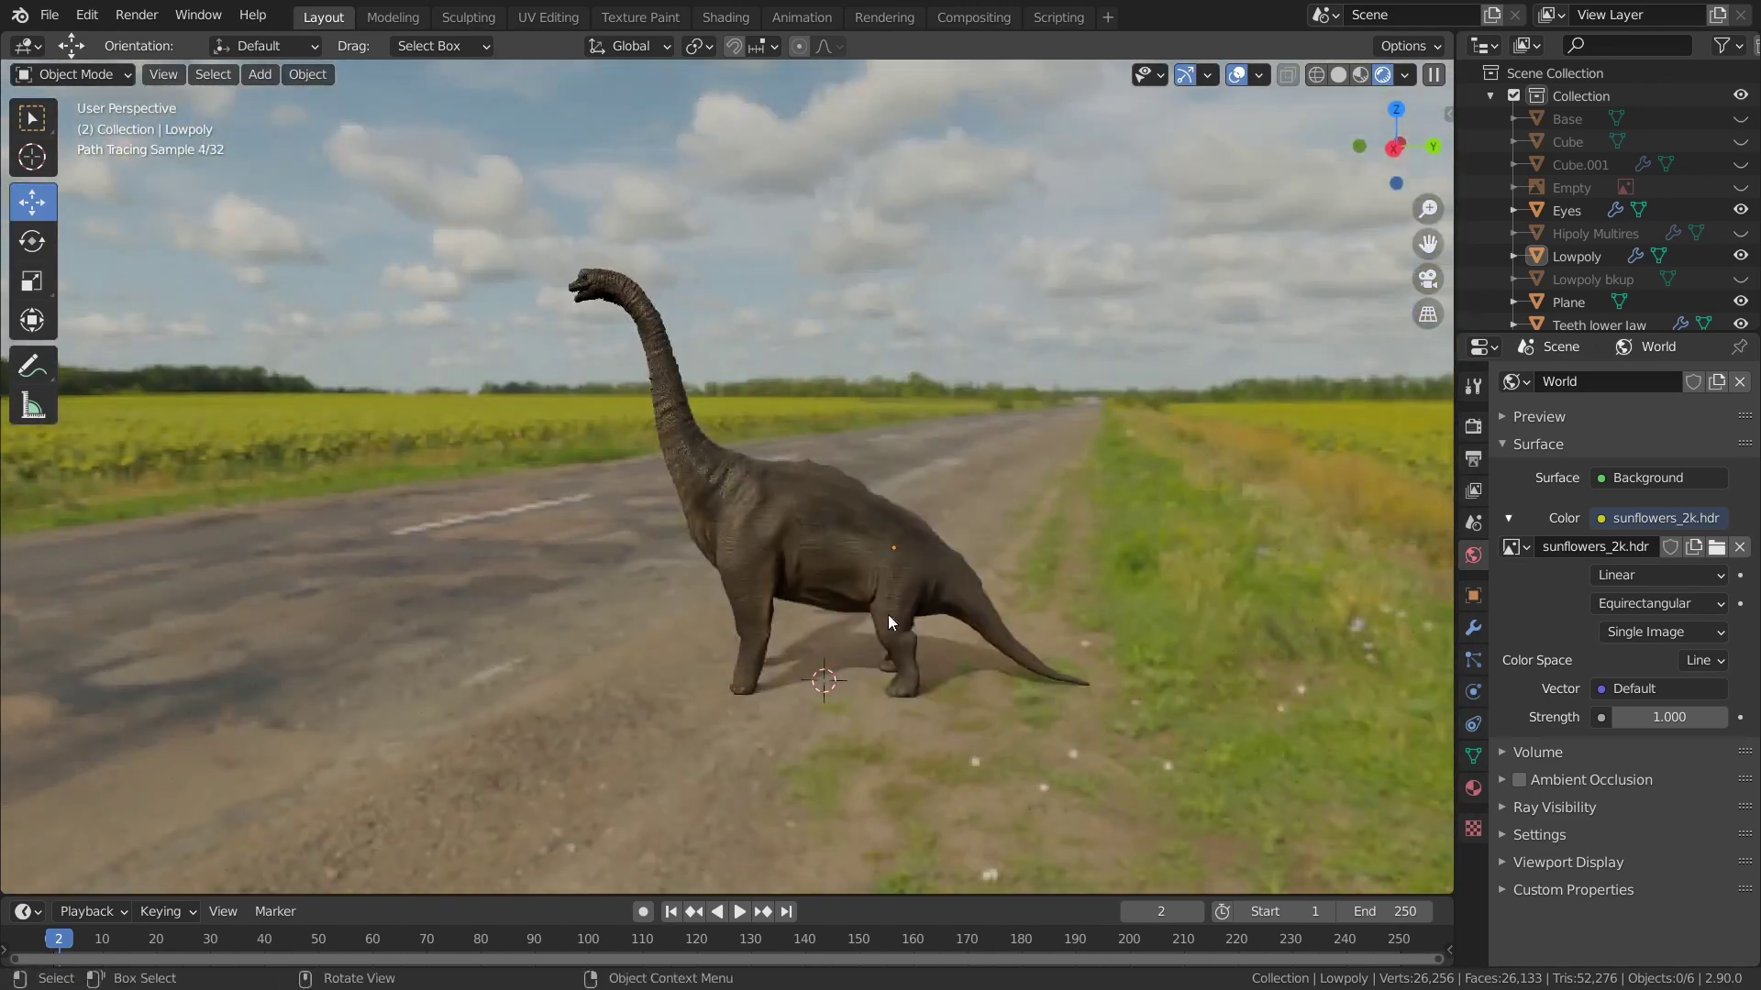
mouse_move(888, 615)
shift+middle_down()
mouse_move(971, 496)
mouse_move(976, 455)
shift+middle_up()
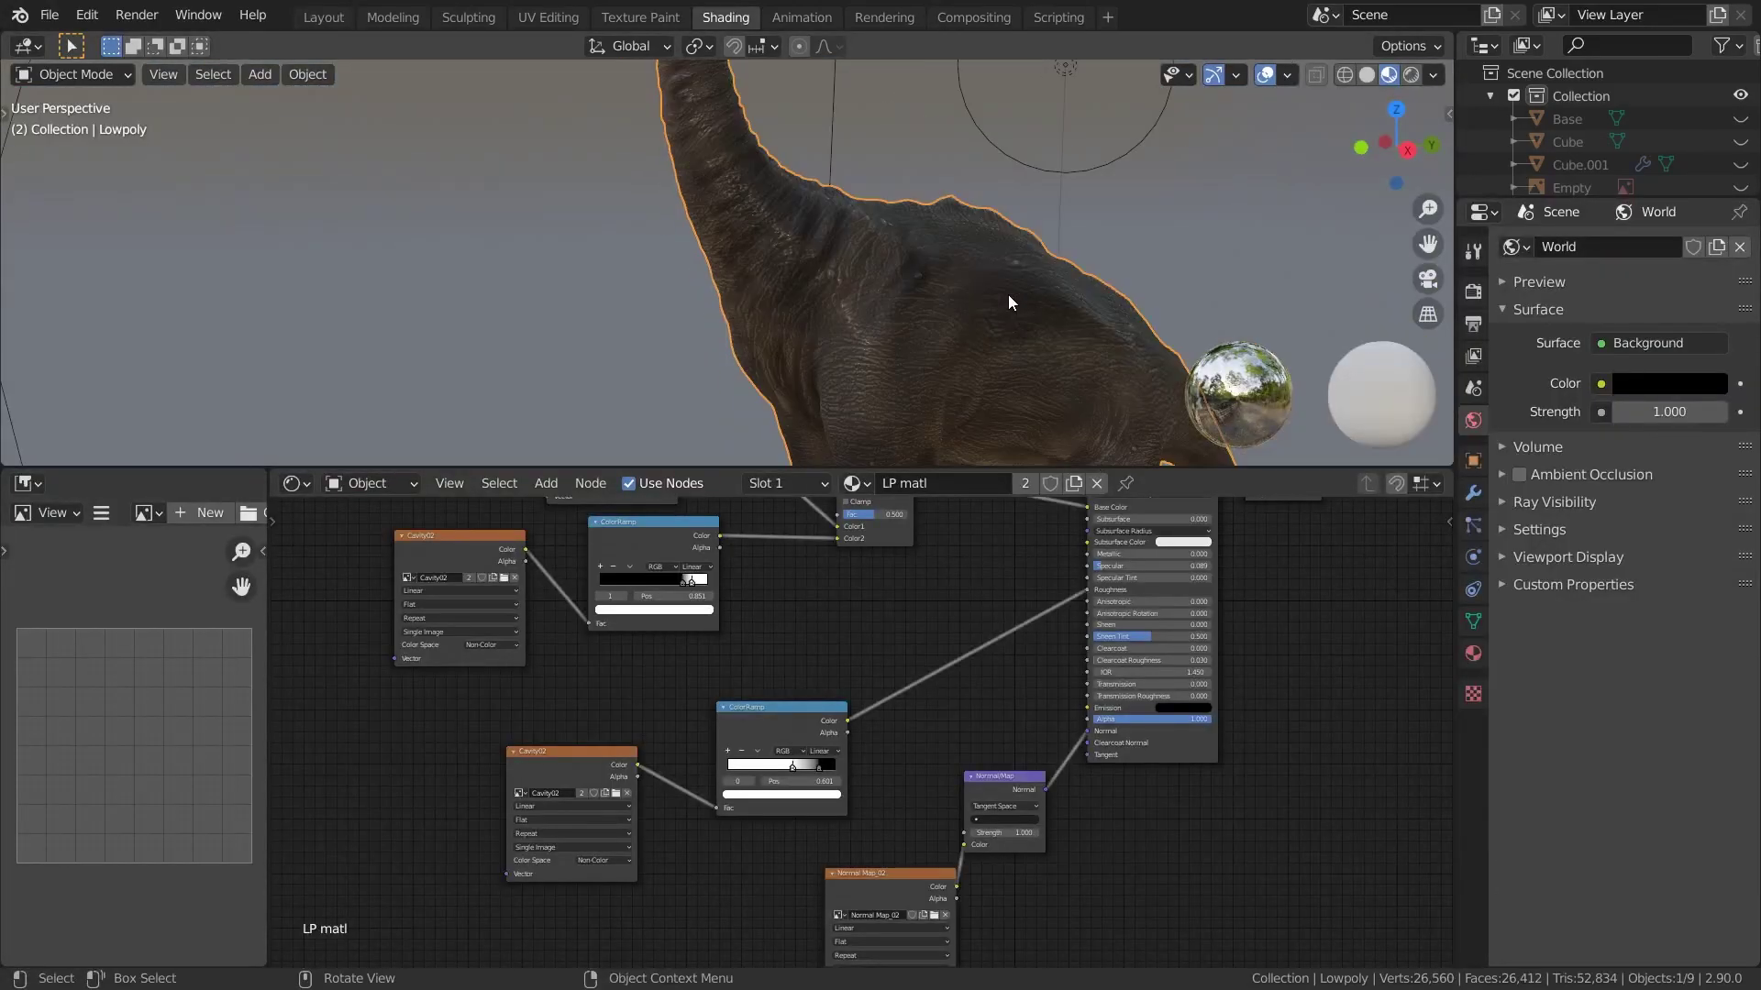
Move the Cavity02 texture node and the ColorRamp feeding Roughness up and to the right in the LP matl node tree
scroll(1008, 294, down, 3)
middle_drag(802, 301, 835, 318)
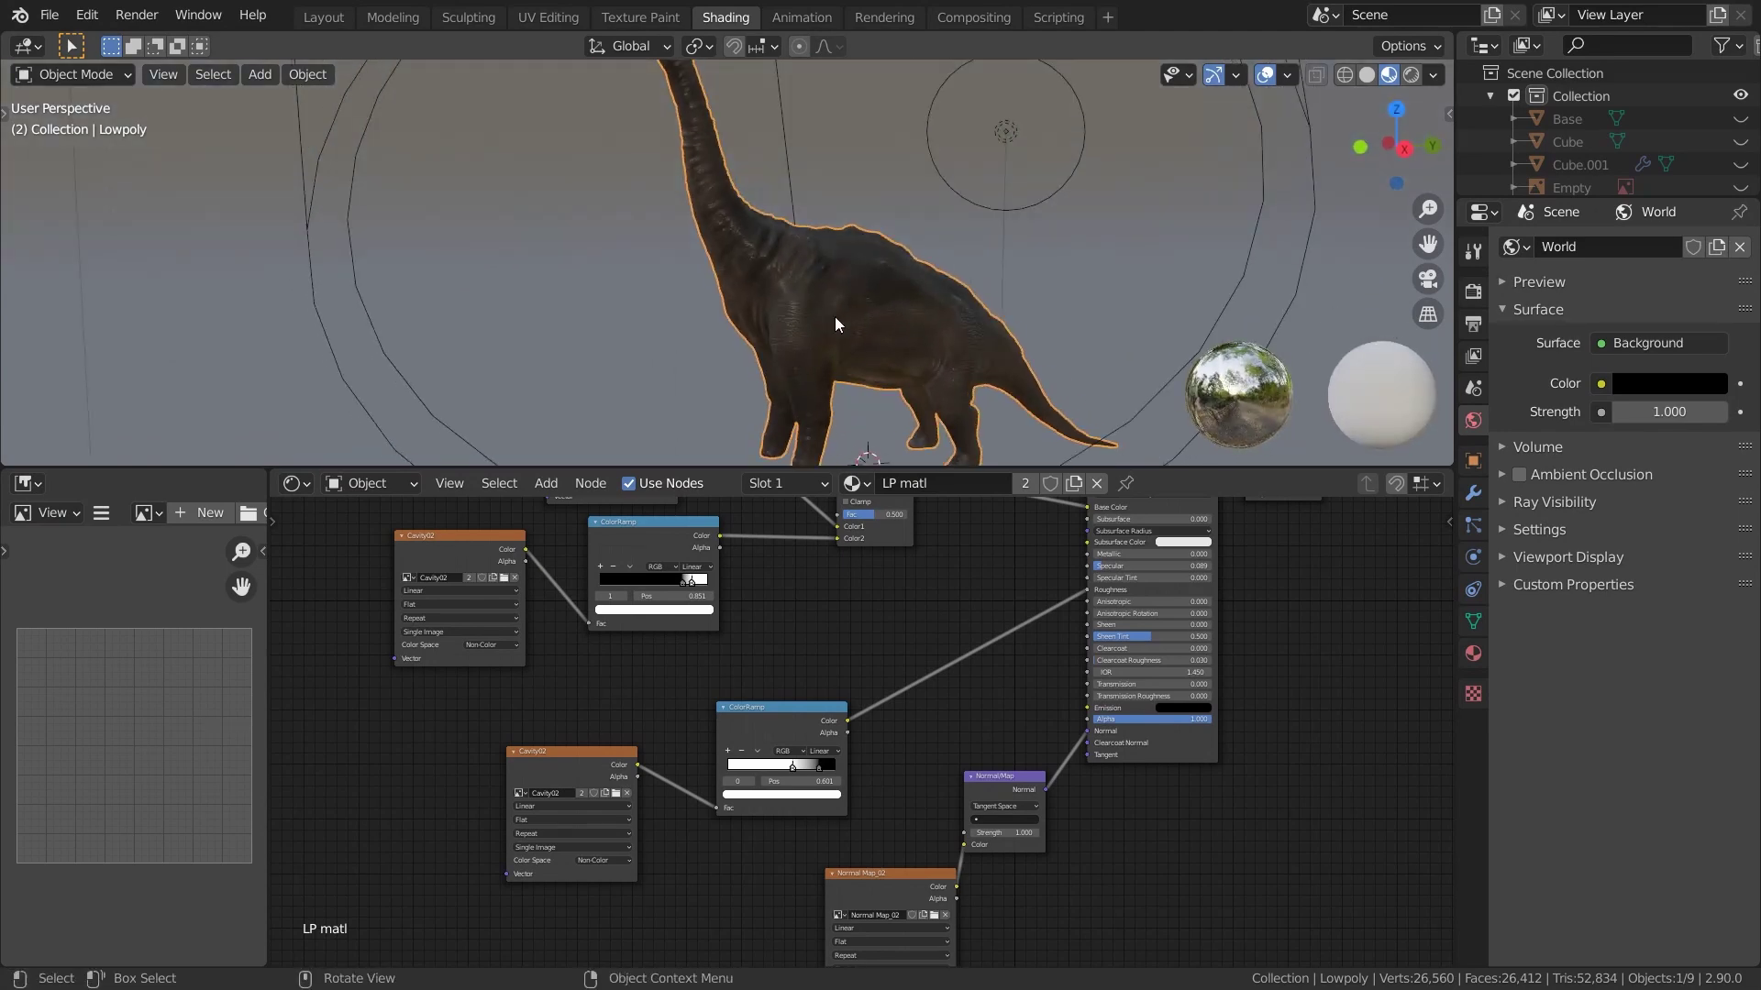
scroll(834, 323, up, 8)
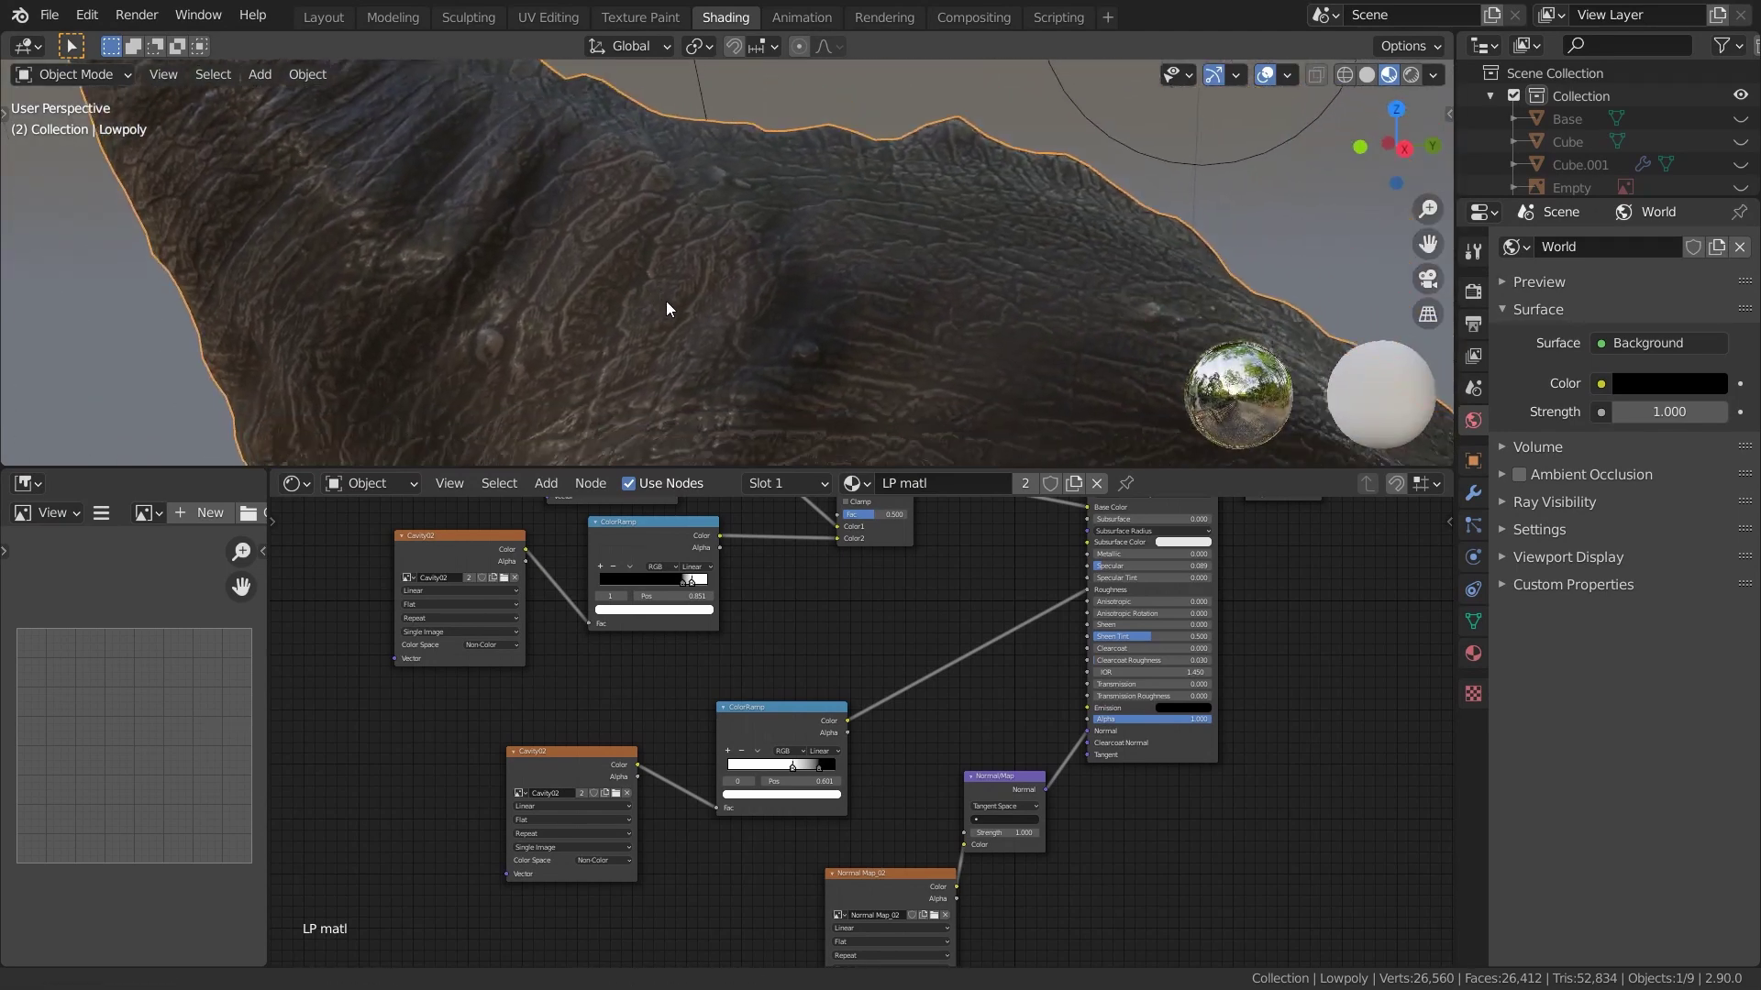
scroll(751, 722, up, 3)
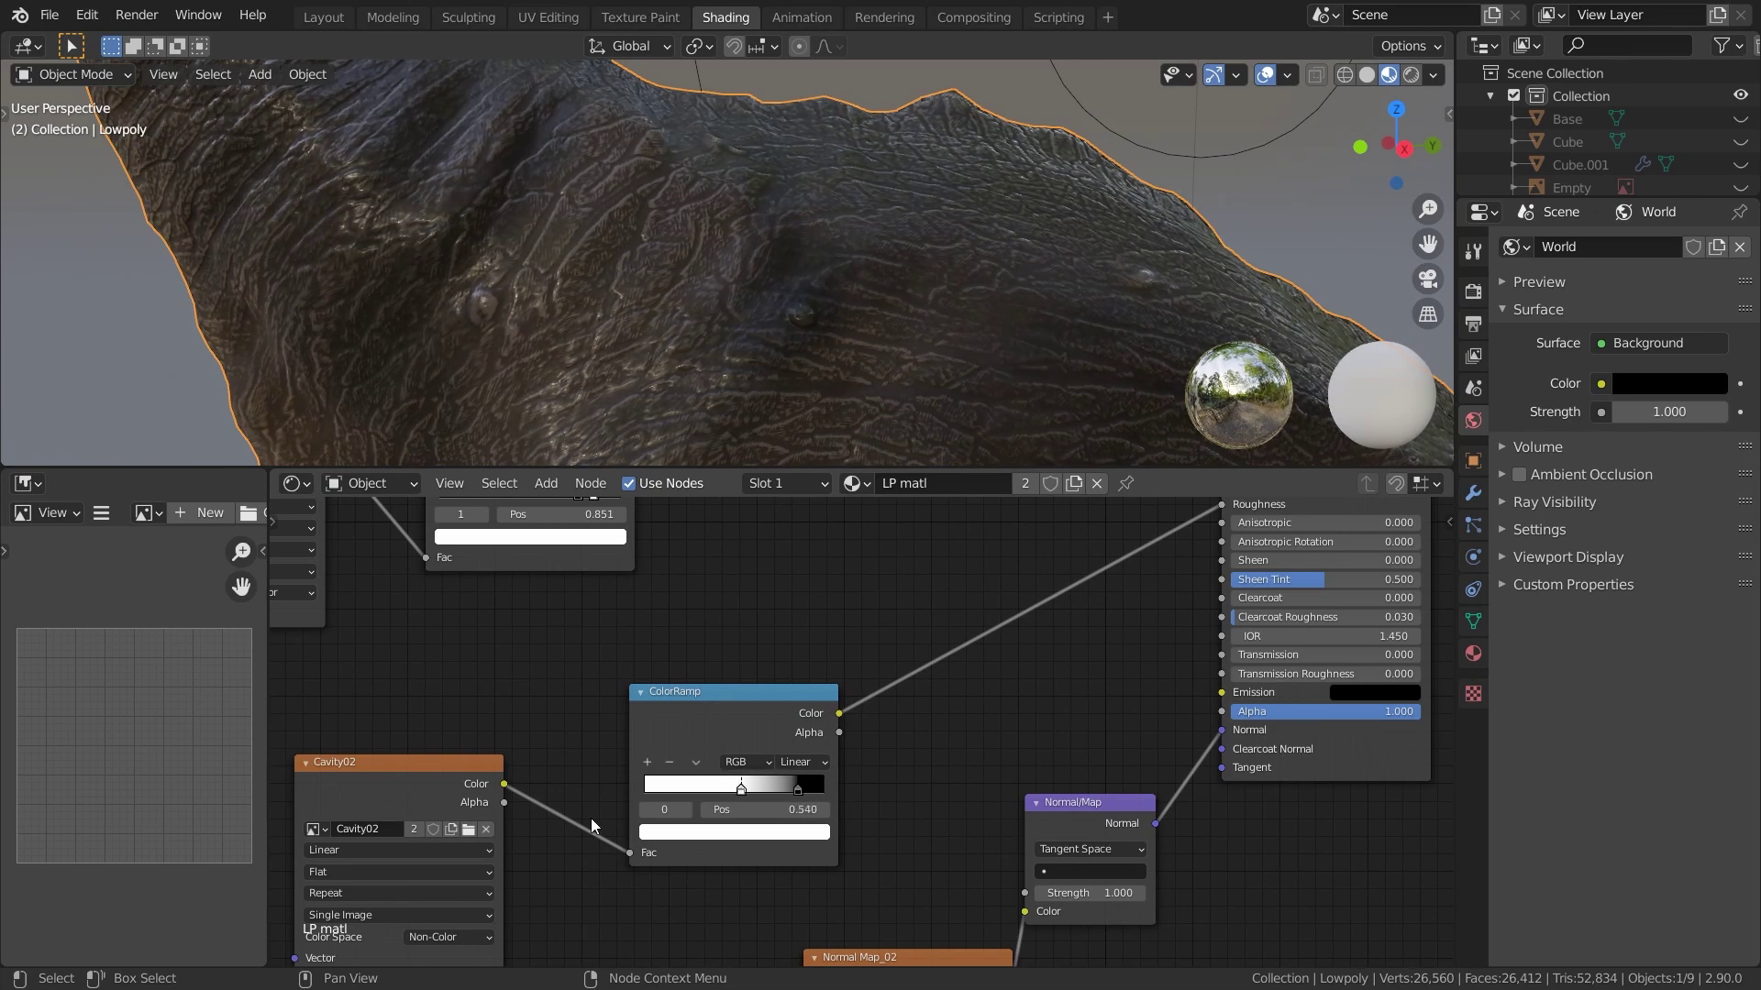
drag(459, 772, 522, 697)
drag(718, 703, 801, 627)
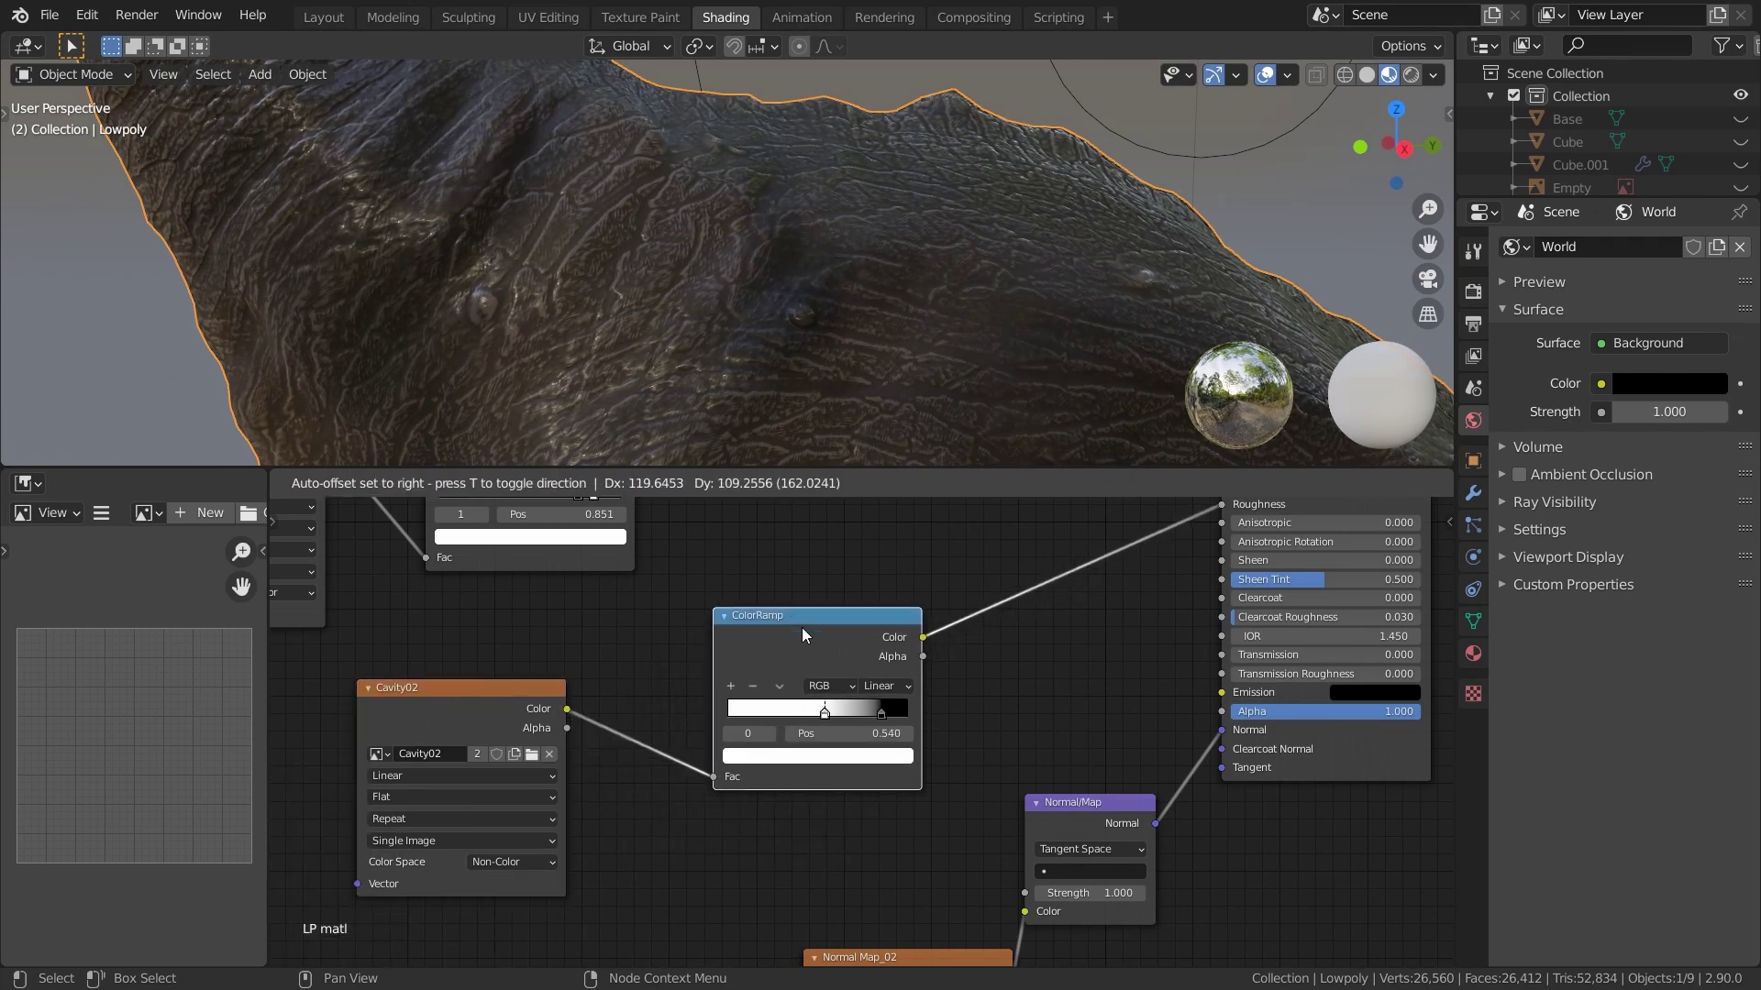
Shift the roughness ColorRamp's black stop toward the dark end and move its white stop to position 0.703
middle_drag(1010, 603, 873, 752)
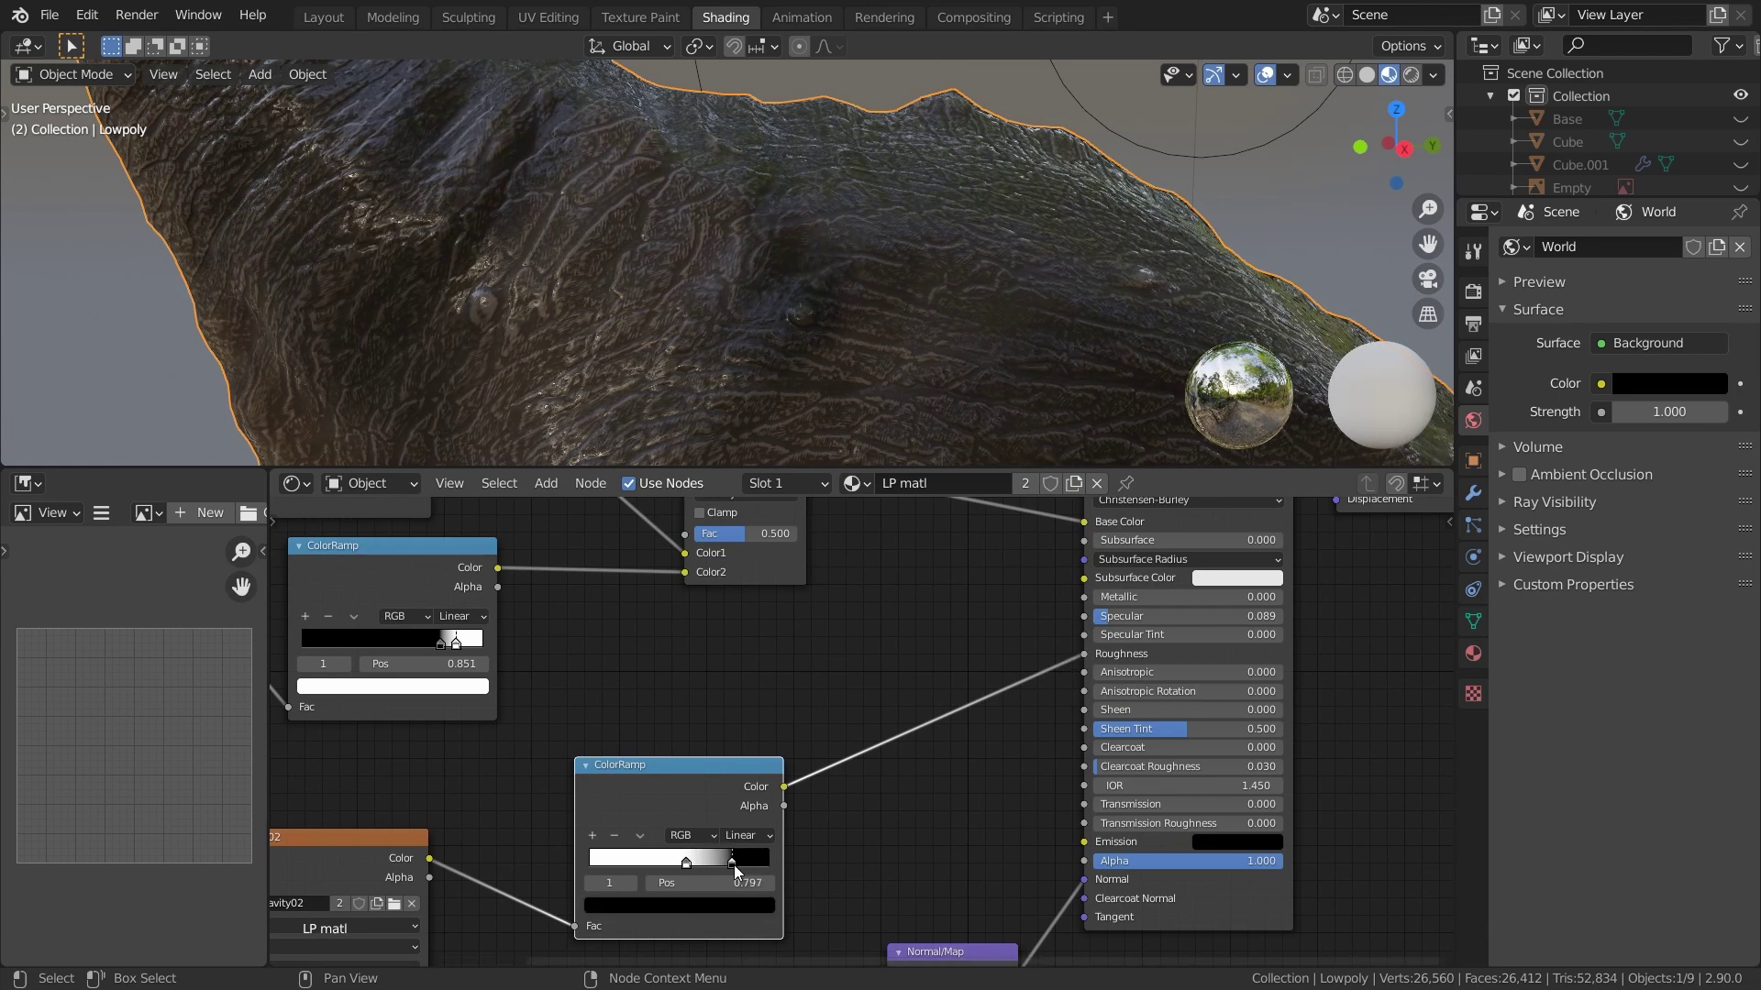
click(320, 20)
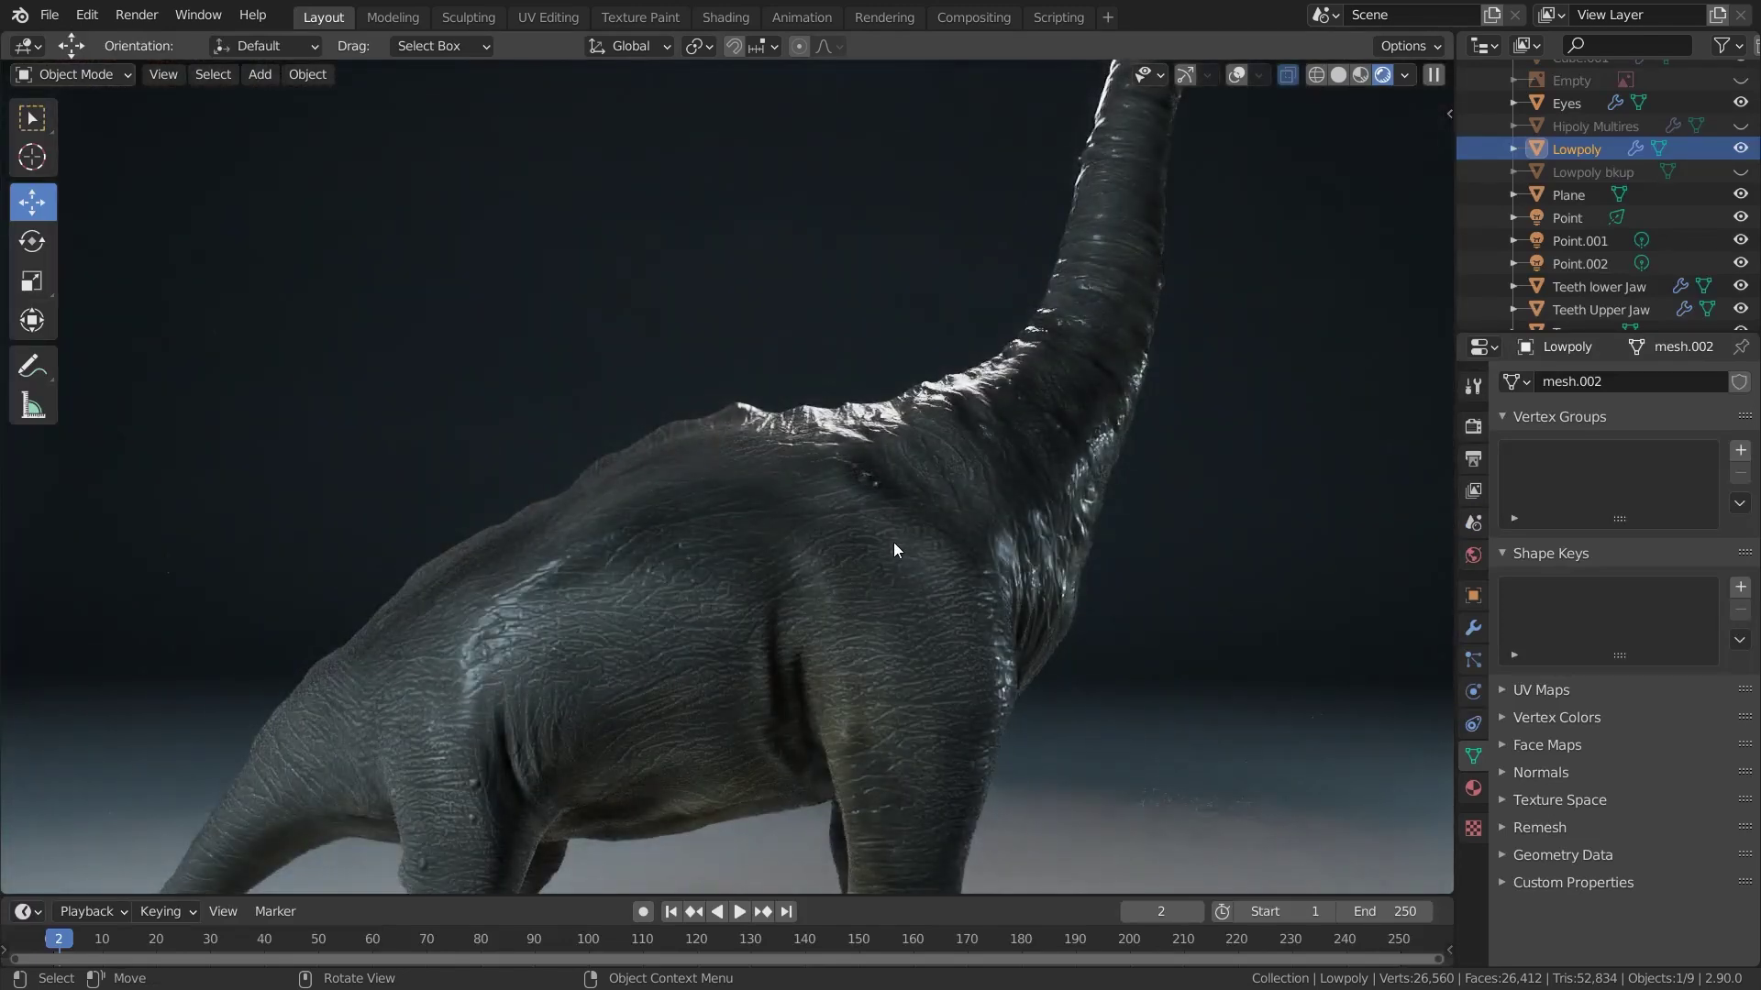
scroll(931, 603, down, 1)
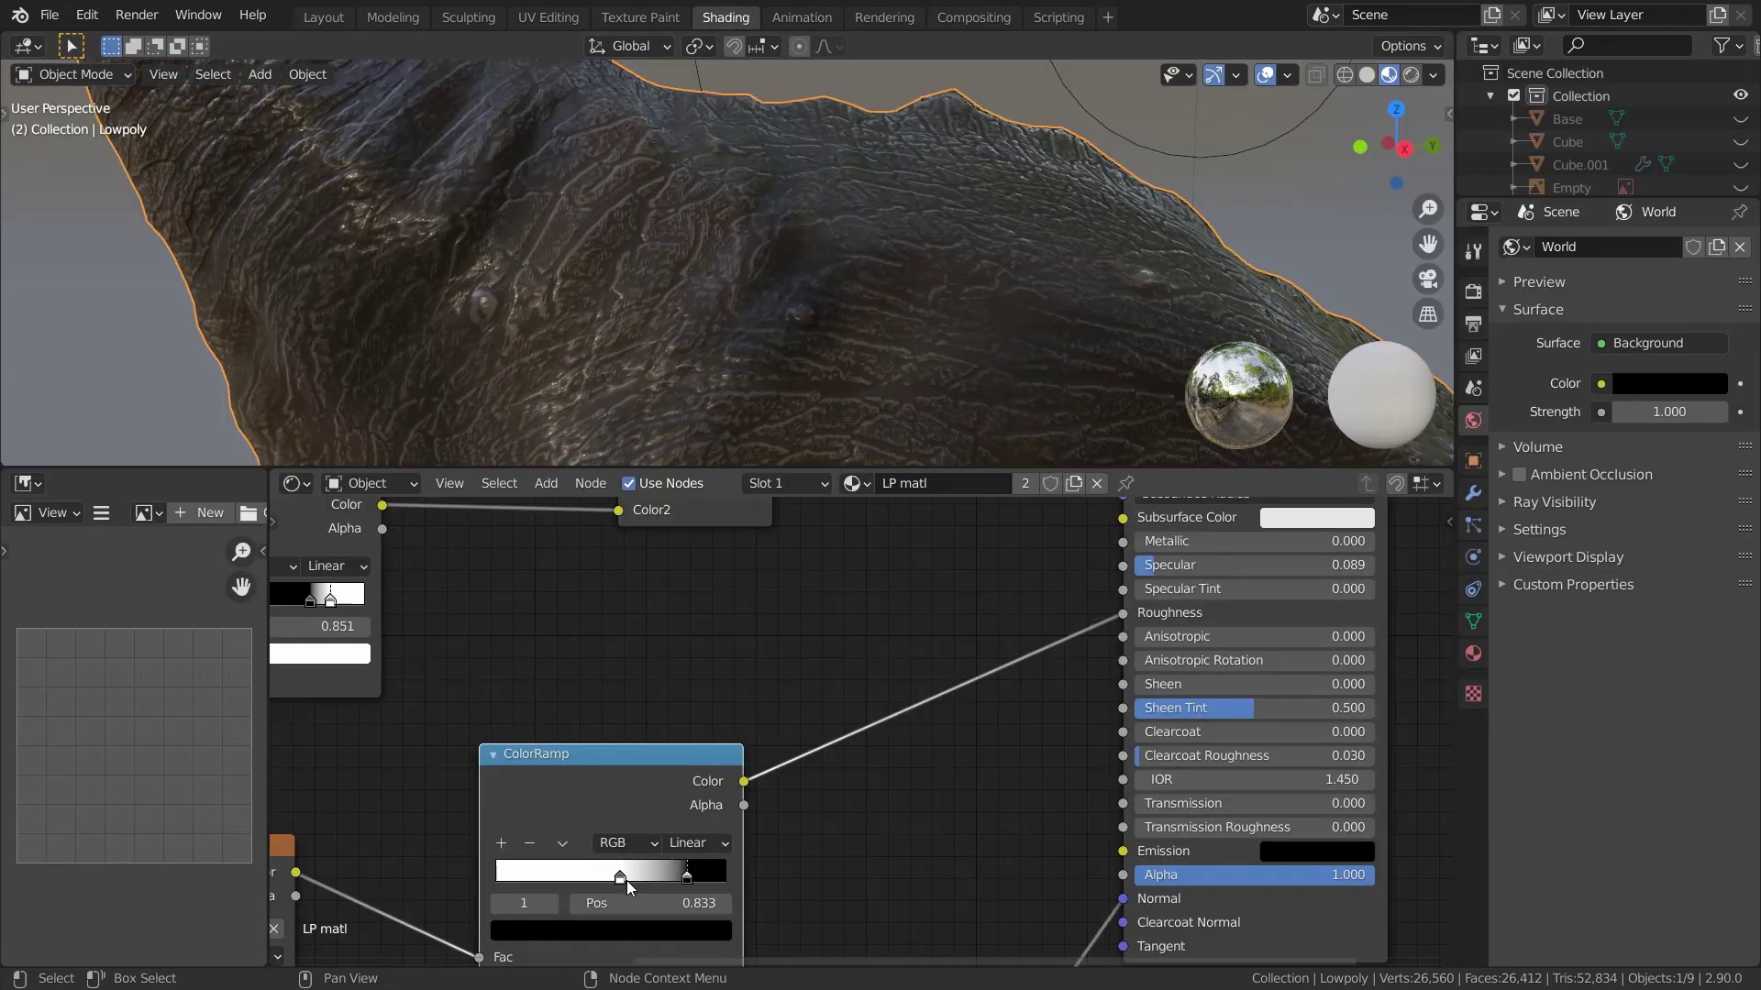
mouse_move(625, 880)
mouse_down()
mouse_move(715, 882)
mouse_move(664, 884)
mouse_up()
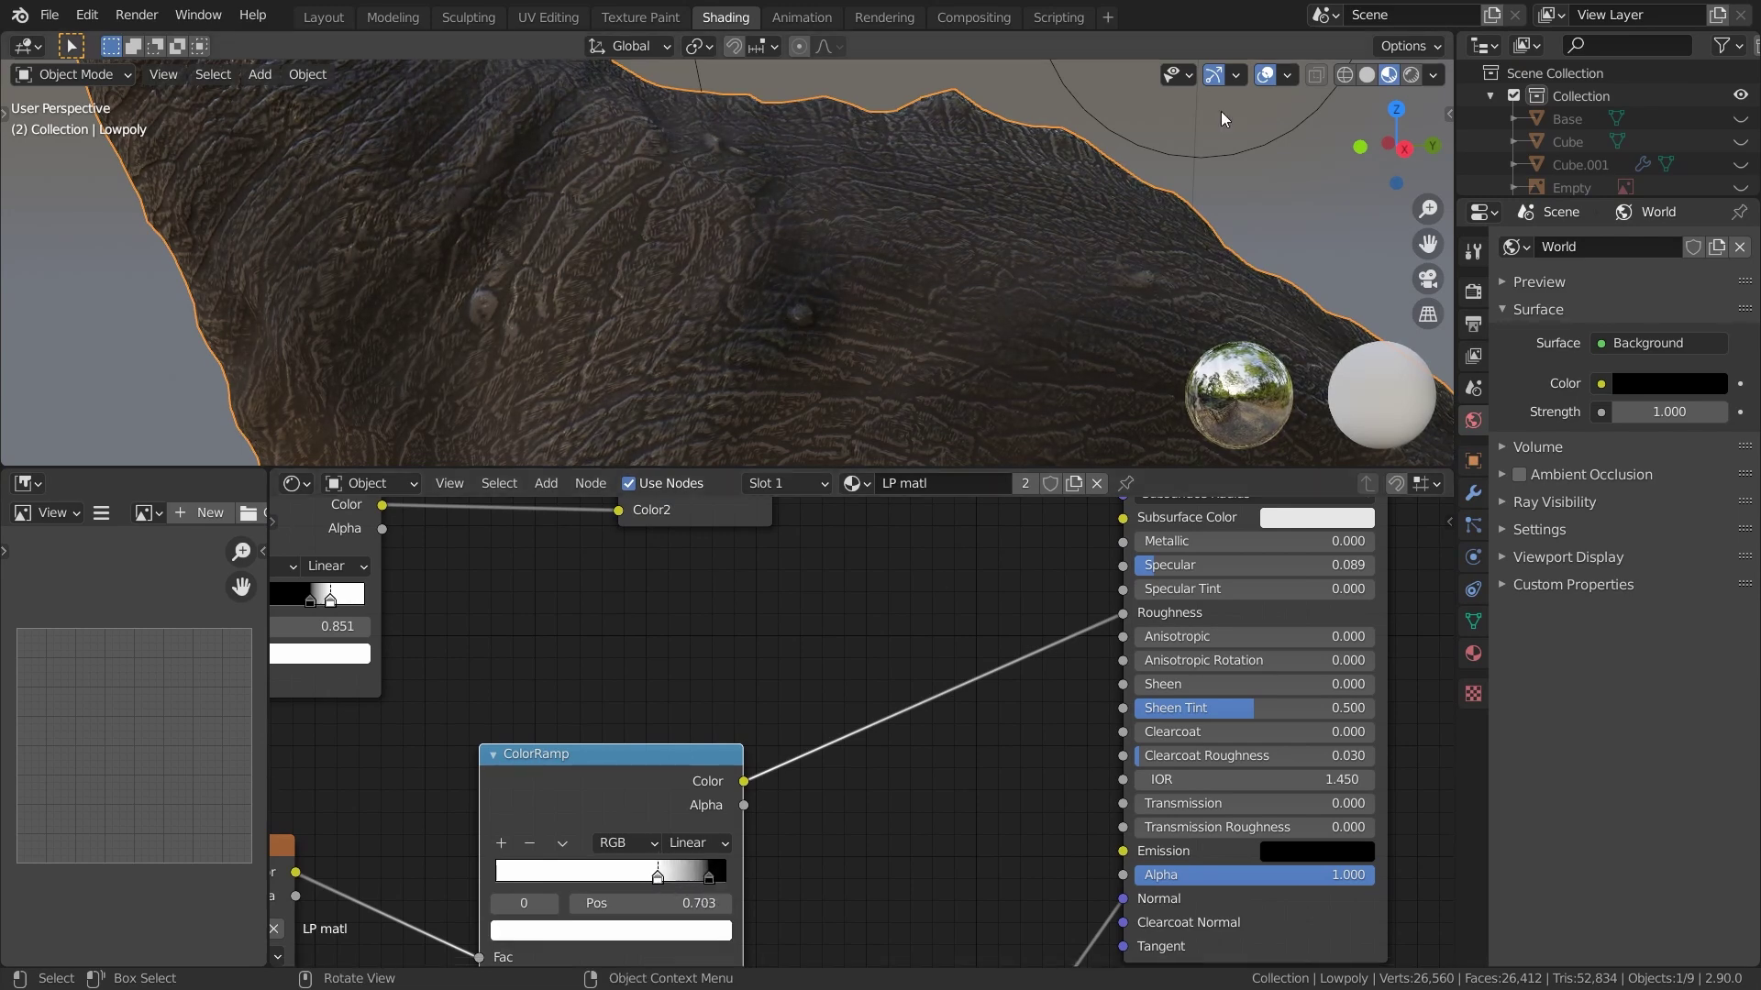
Show the Shading viewport in rendered mode with overlays hidden, framed on the dinosaur's legs and belly
click(1411, 74)
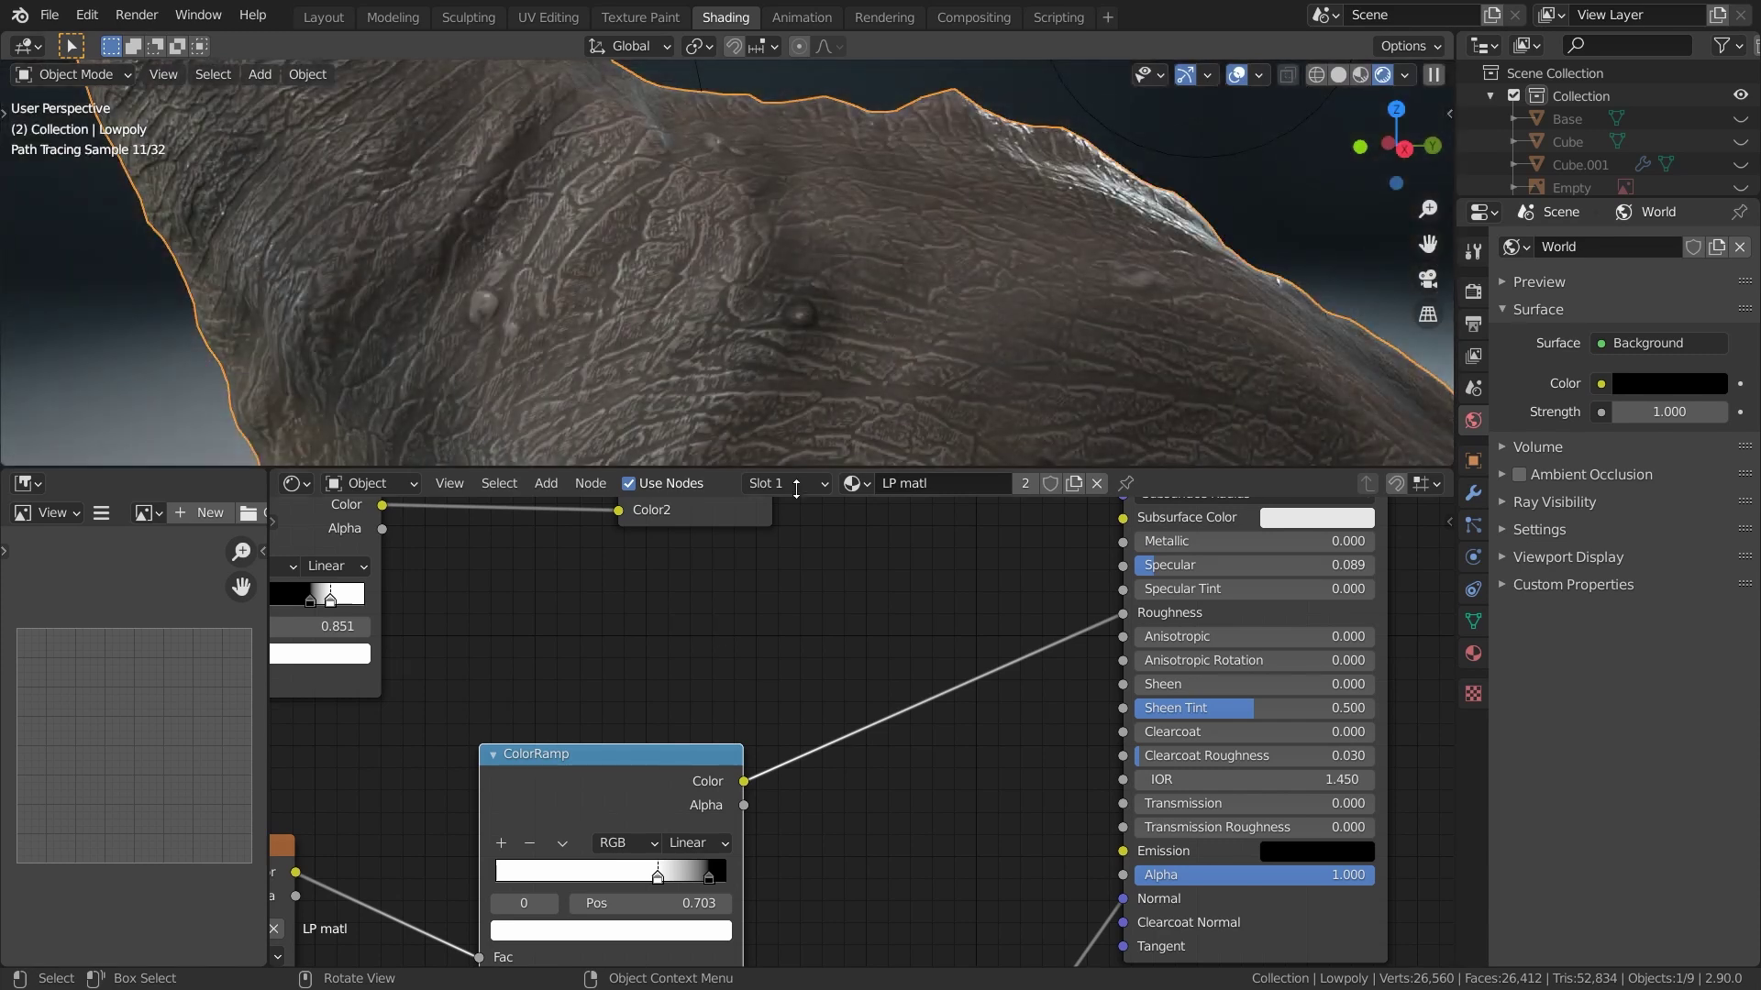
mouse_move(800, 406)
middle_down()
mouse_move(828, 277)
mouse_move(790, 340)
mouse_move(857, 330)
mouse_move(853, 364)
mouse_move(899, 146)
middle_up()
key(shift+alt+z)
scroll(888, 303, up, 3)
middle_drag(933, 320, 905, 377)
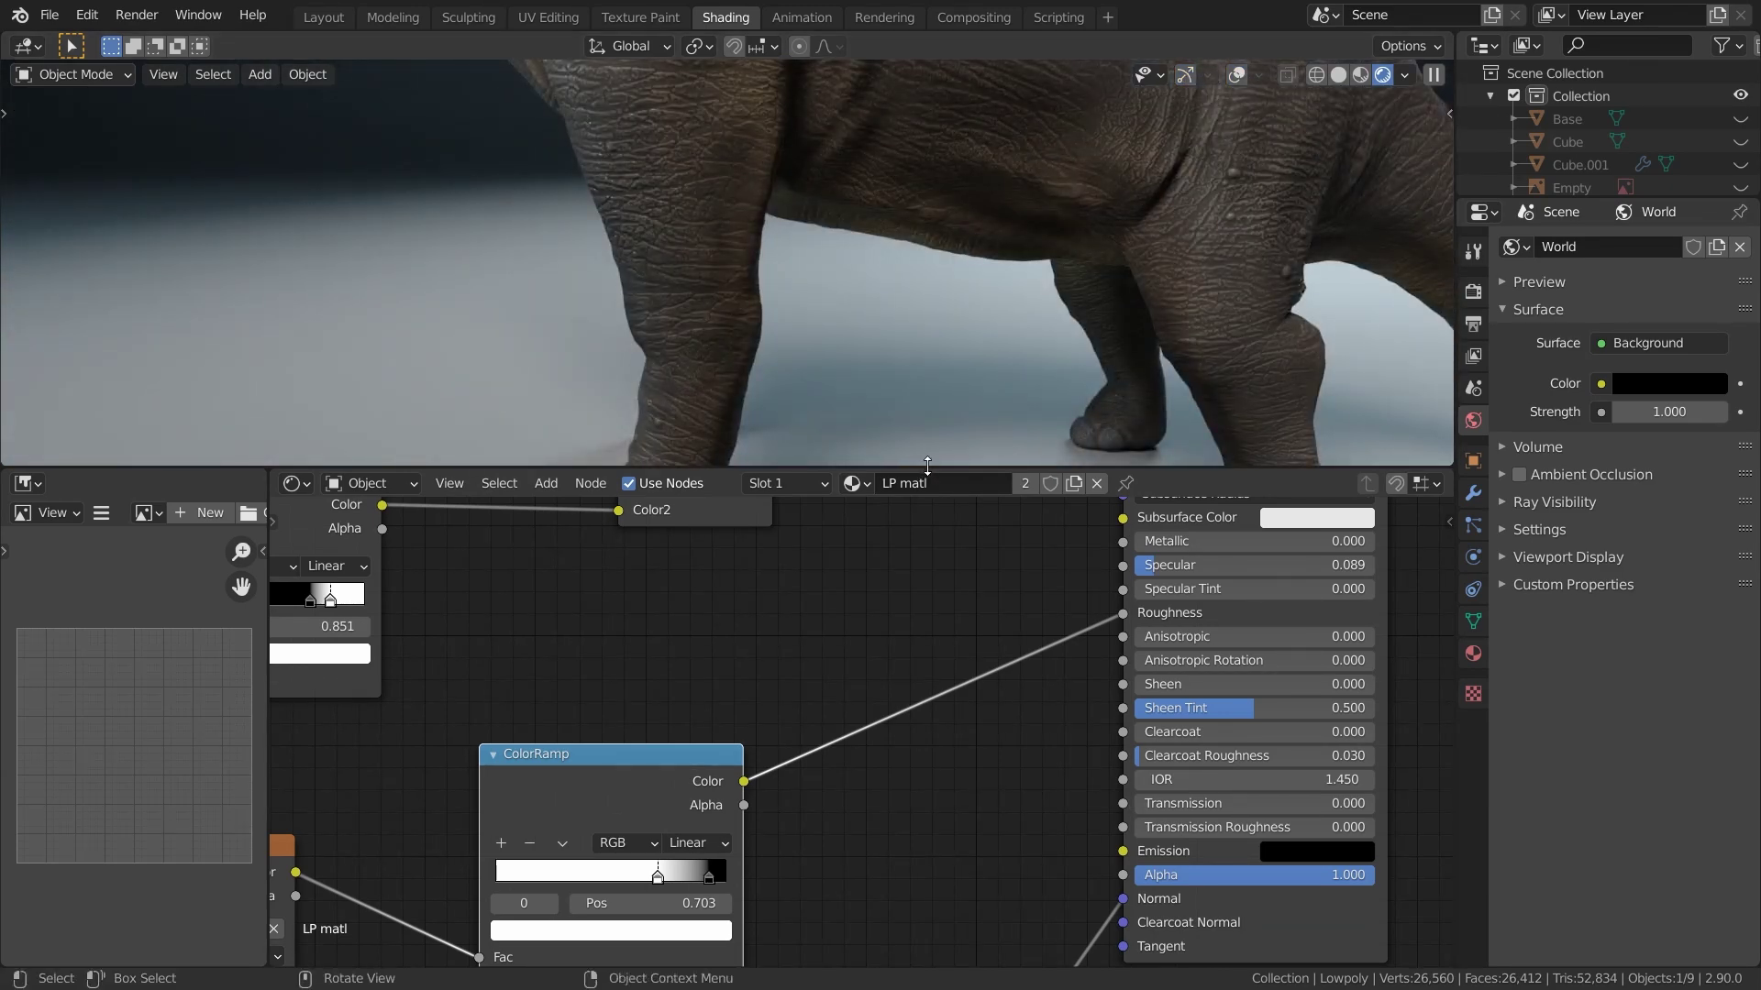
Enlarge the 3D viewport over the node editor and examine the rendered skin on the body and legs
drag(923, 468, 926, 612)
scroll(854, 328, down, 3)
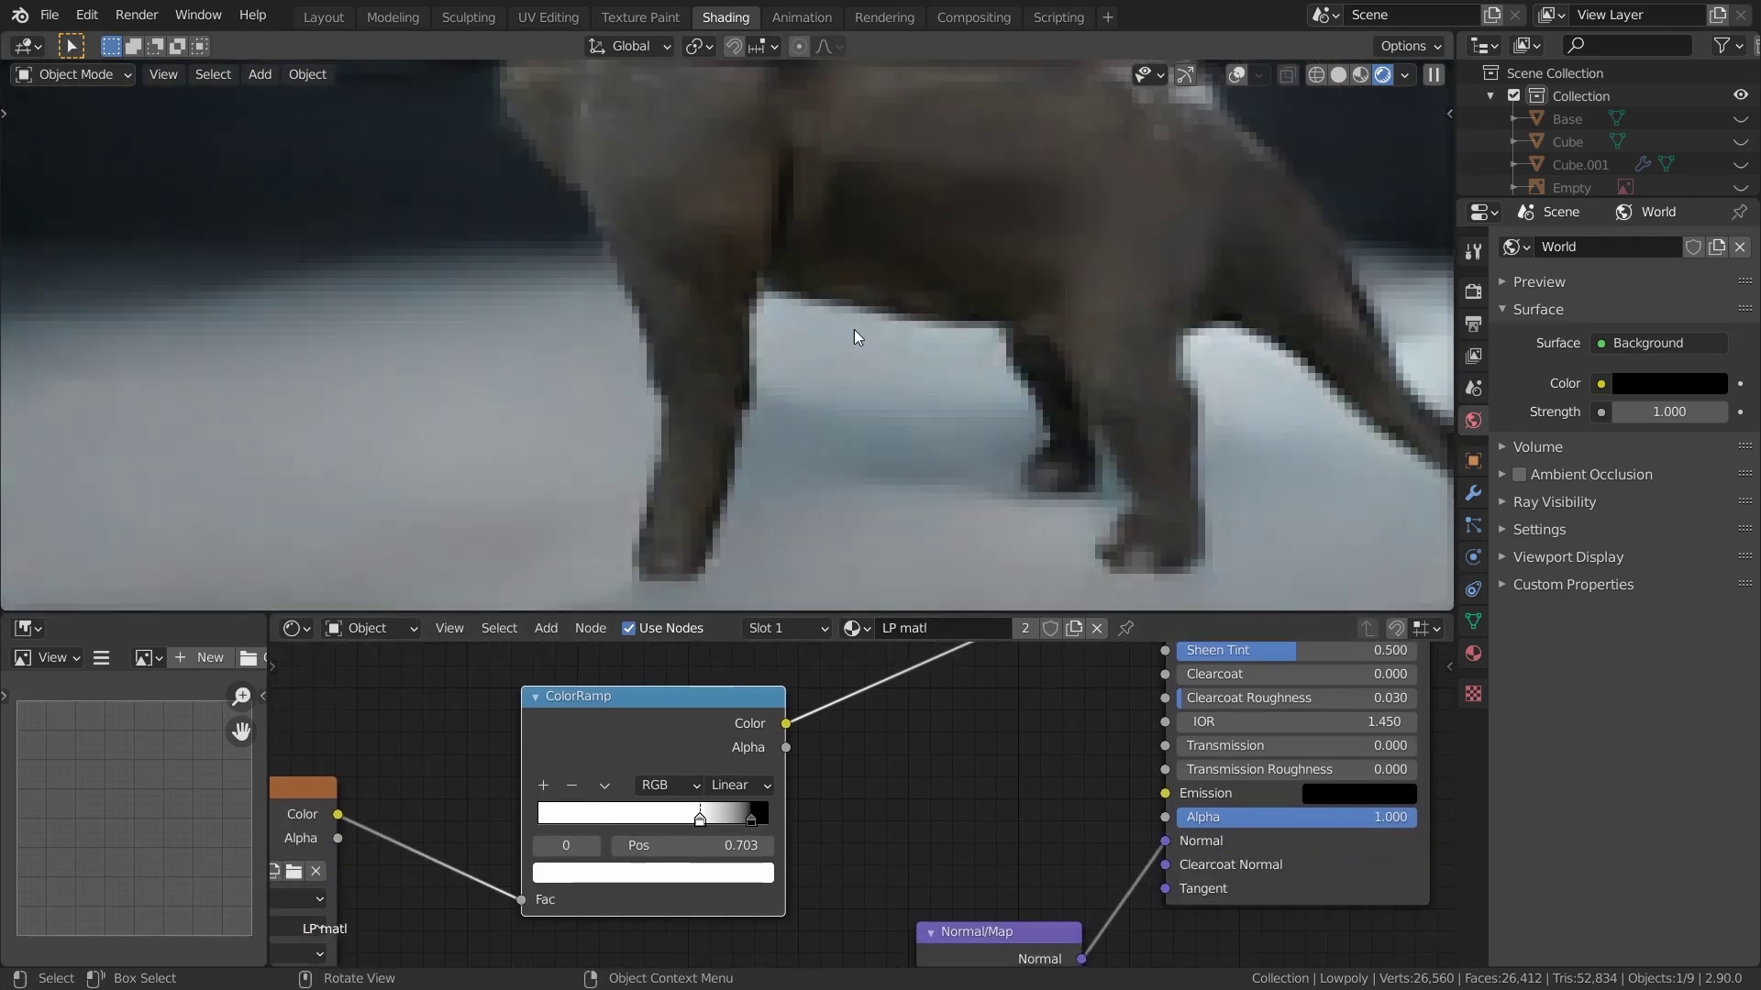
middle_drag(855, 328, 1055, 307)
middle_drag(787, 277, 935, 562)
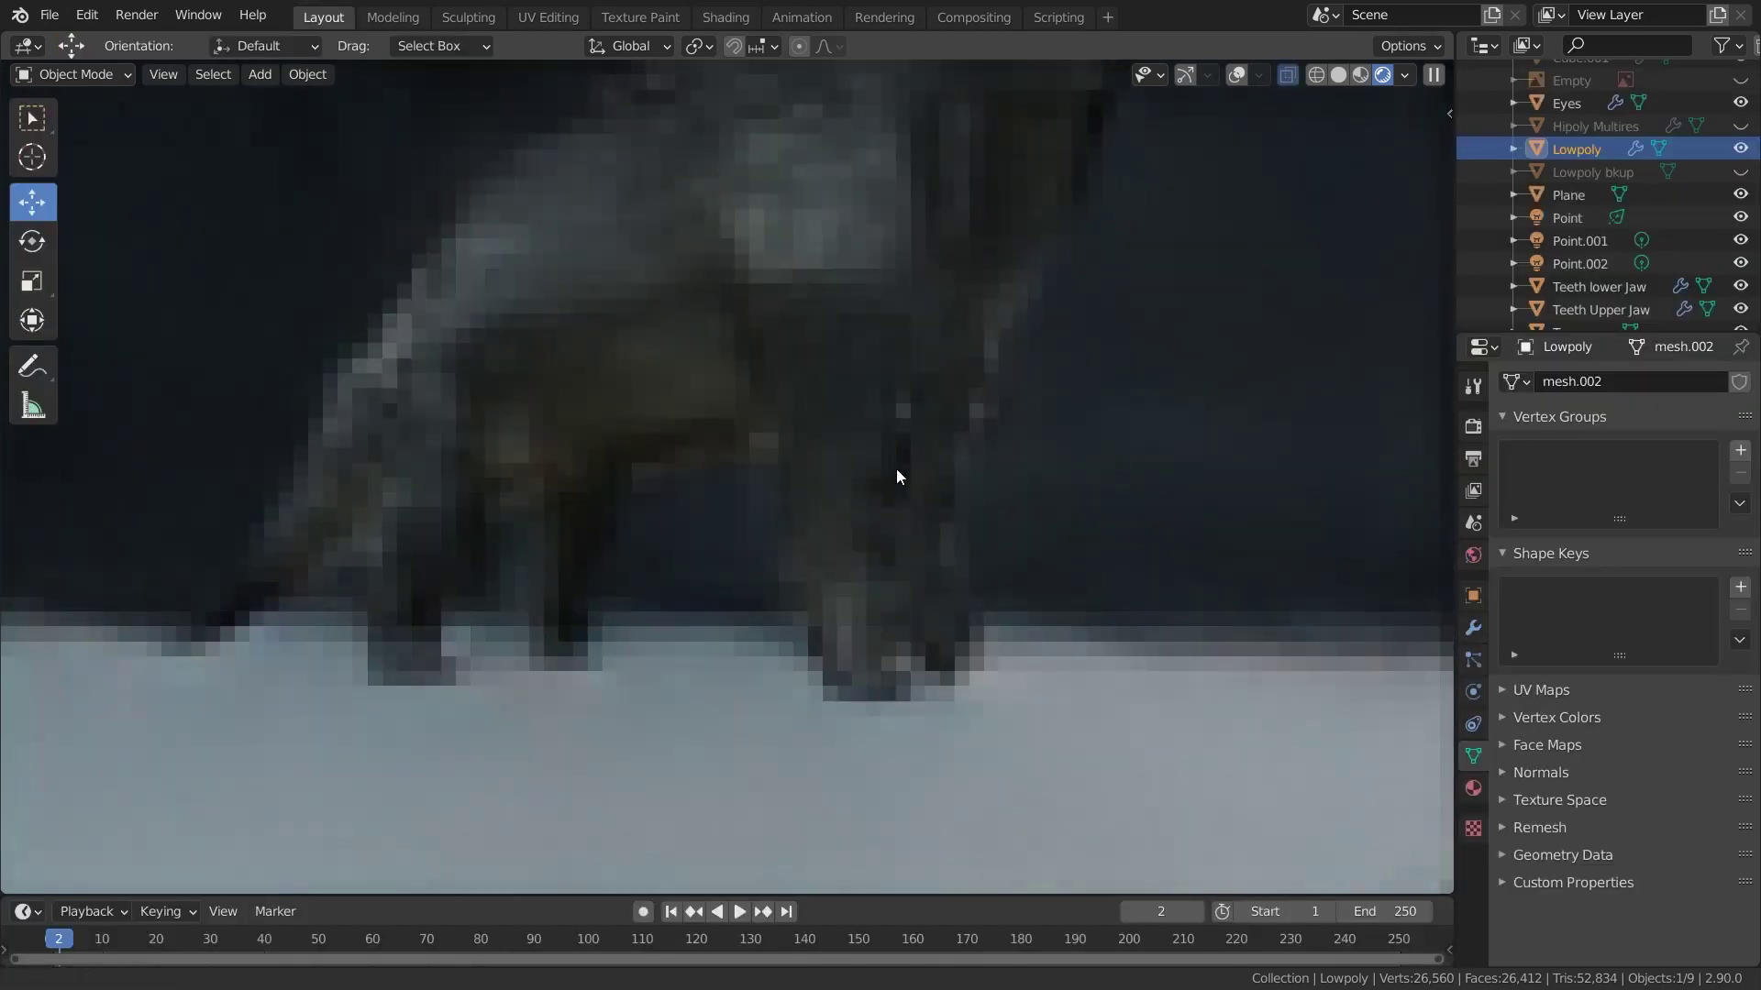
Unhide the Point.002 light in the Layout scene with the dark backdrop
middle_drag(745, 459, 829, 475)
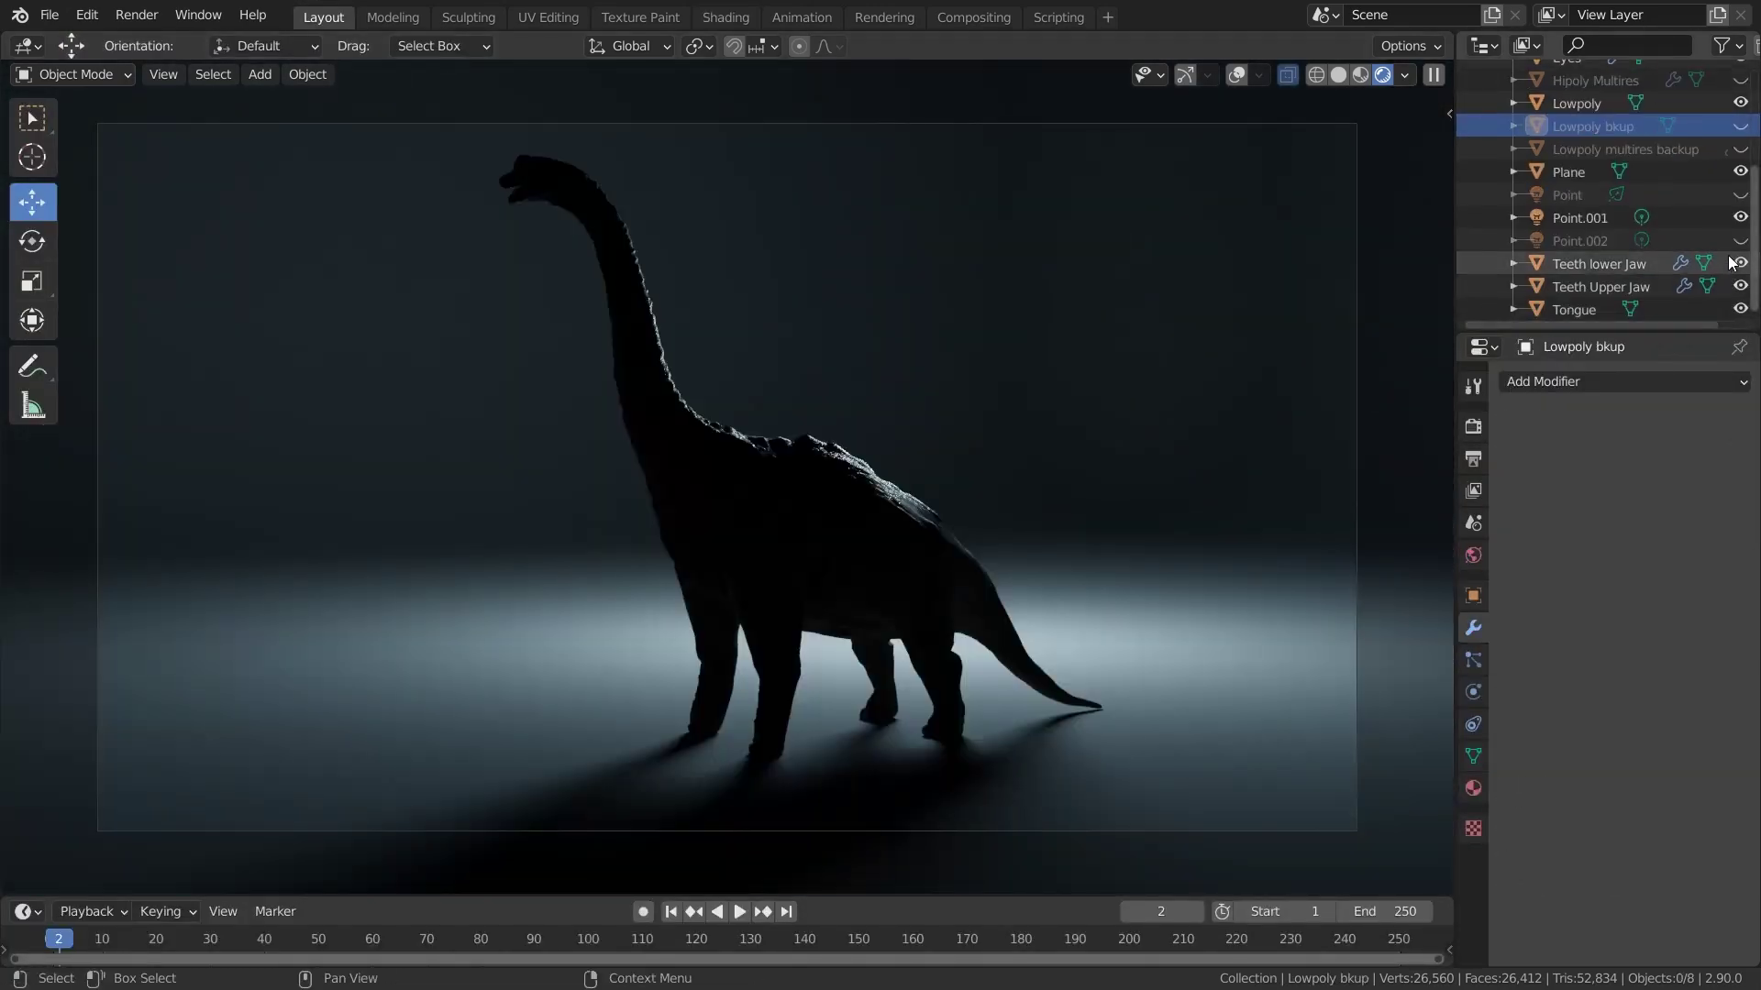
click(1739, 243)
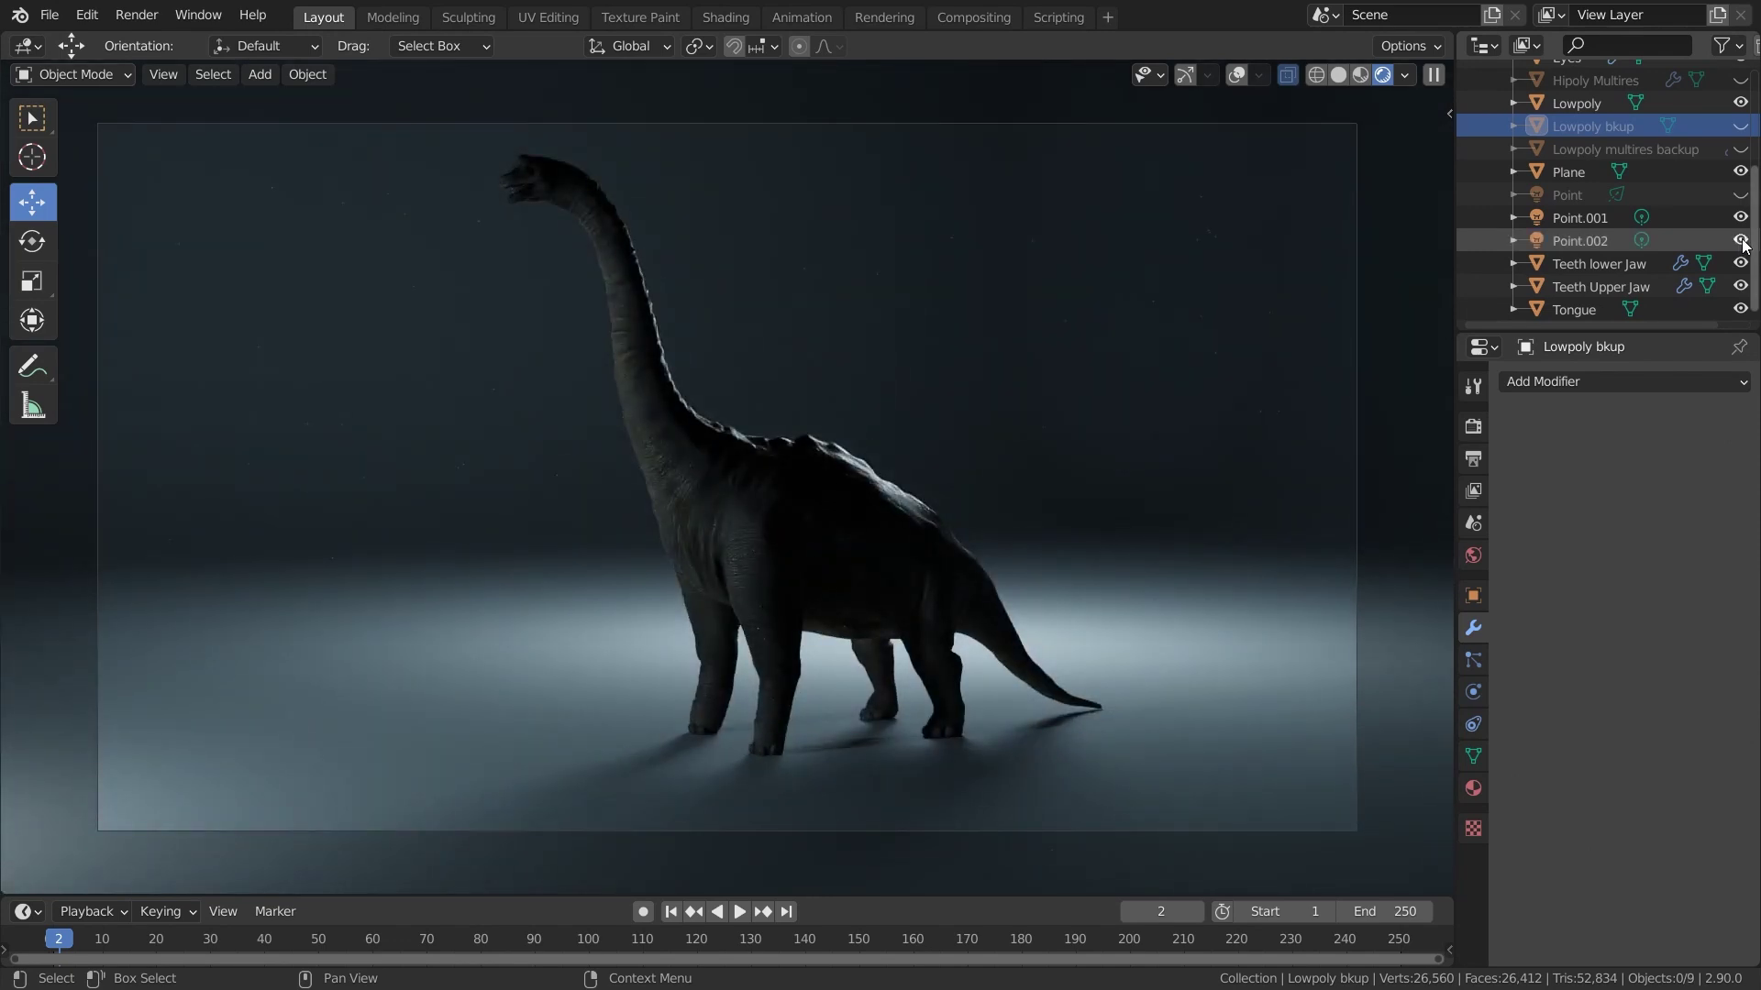